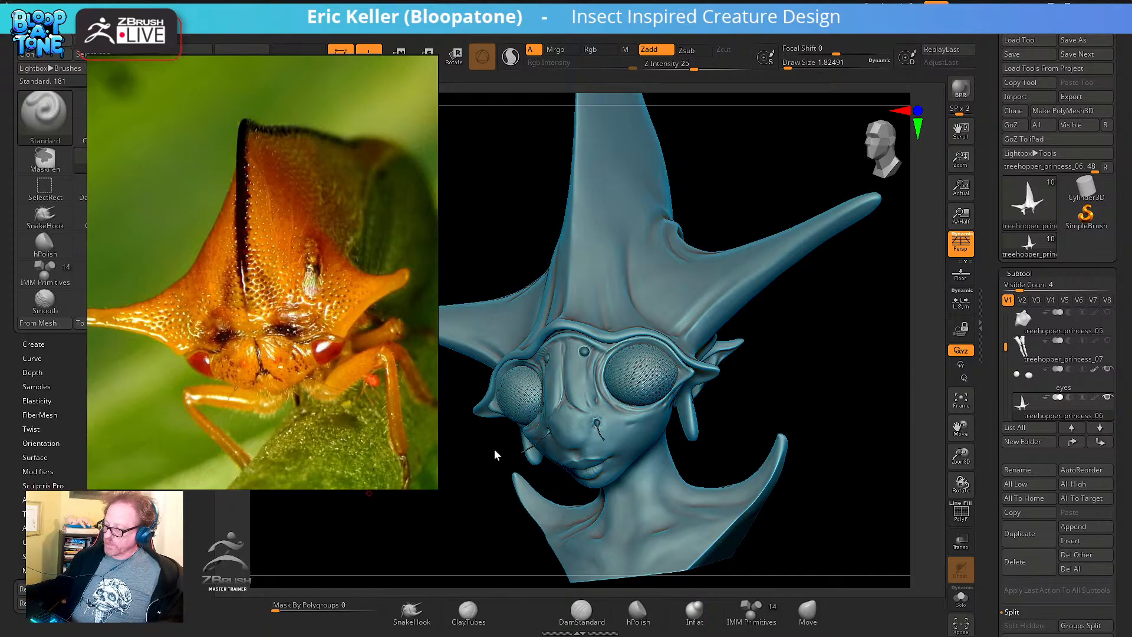
Examine the treehopper reference's surface up close and compare it with the creature's head from front and side angles
{"action": "mouse_move", "coordinate": [777, 395]}
{"action": "left_mouse_down"}
{"action": "mouse_move", "coordinate": [811, 373]}
{"action": "mouse_move", "coordinate": [849, 449]}
{"action": "mouse_move", "coordinate": [812, 463]}
{"action": "mouse_move", "coordinate": [784, 435]}
{"action": "mouse_move", "coordinate": [786, 463]}
{"action": "left_mouse_up"}
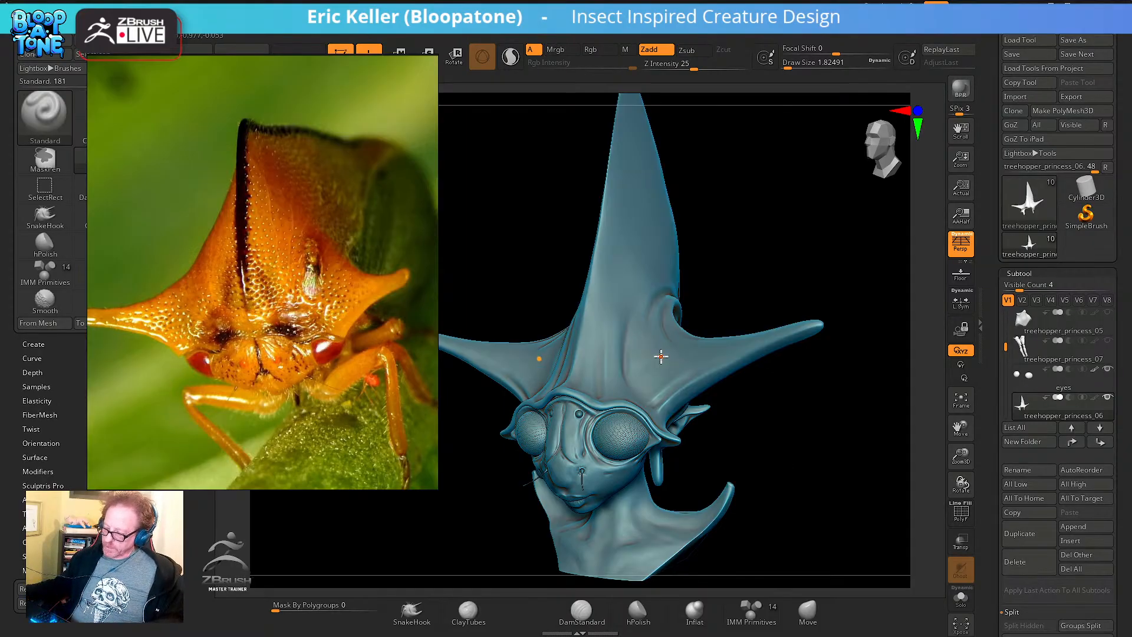
{"action": "scroll", "coordinate": [279, 302], "scroll_direction": "down", "scroll_amount": 3}
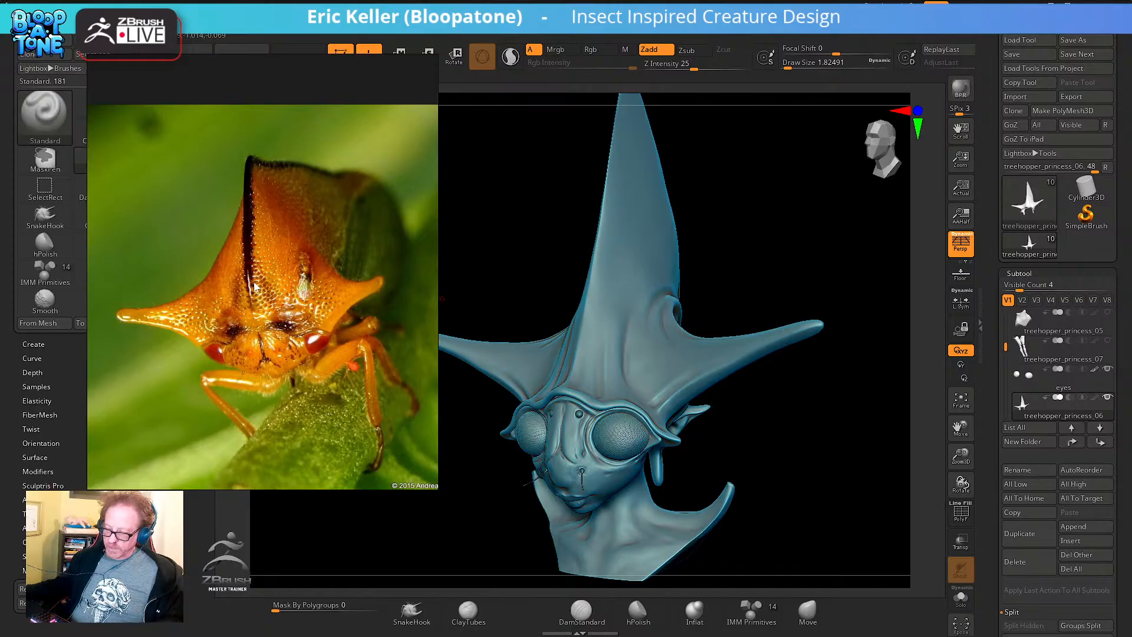
{"action": "scroll", "coordinate": [260, 288], "scroll_direction": "up", "scroll_amount": 4}
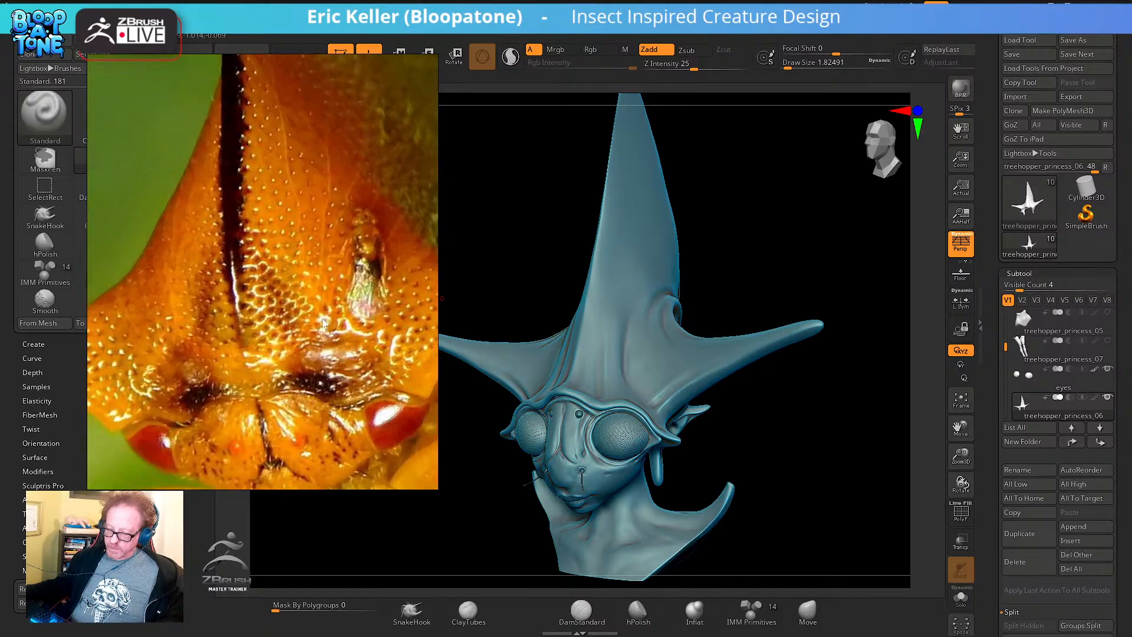
{"action": "mouse_move", "coordinate": [716, 431]}
{"action": "left_mouse_down"}
{"action": "mouse_move", "coordinate": [733, 417]}
{"action": "mouse_move", "coordinate": [793, 444]}
{"action": "mouse_move", "coordinate": [745, 412]}
{"action": "mouse_move", "coordinate": [745, 437]}
{"action": "mouse_move", "coordinate": [780, 437]}
{"action": "mouse_move", "coordinate": [672, 440]}
{"action": "mouse_move", "coordinate": [740, 429]}
{"action": "mouse_move", "coordinate": [723, 430]}
{"action": "mouse_move", "coordinate": [740, 412]}
{"action": "mouse_move", "coordinate": [728, 424]}
{"action": "mouse_move", "coordinate": [741, 421]}
{"action": "mouse_move", "coordinate": [753, 457]}
{"action": "mouse_move", "coordinate": [683, 454]}
{"action": "left_mouse_up"}
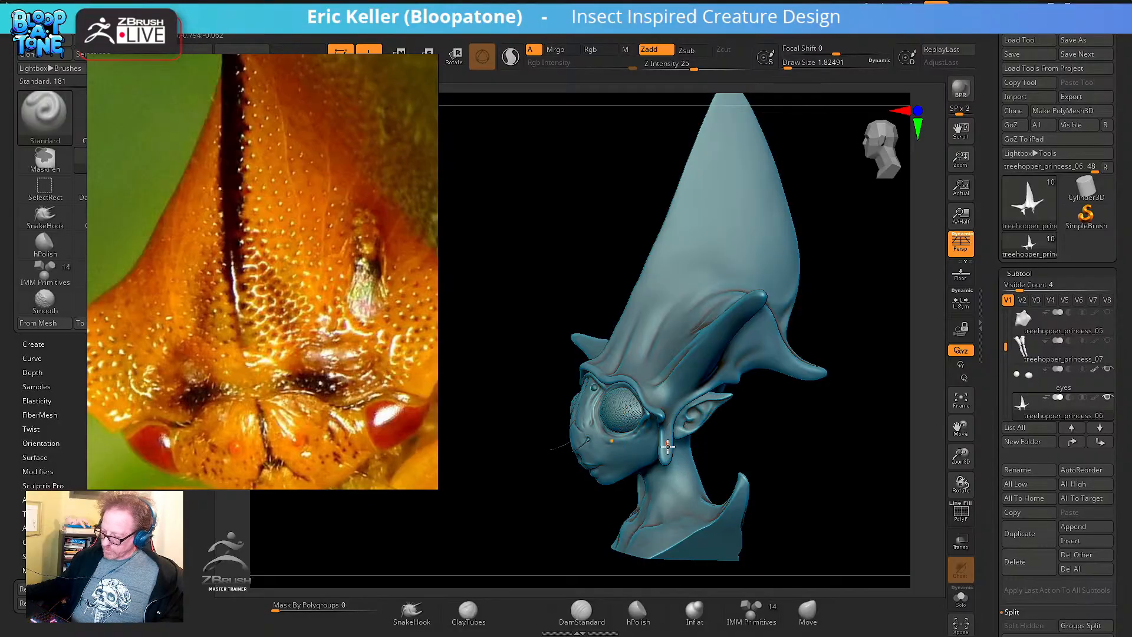
{"action": "mouse_move", "coordinate": [762, 454]}
{"action": "left_mouse_down"}
{"action": "mouse_move", "coordinate": [778, 447]}
{"action": "mouse_move", "coordinate": [774, 438]}
{"action": "left_mouse_up"}
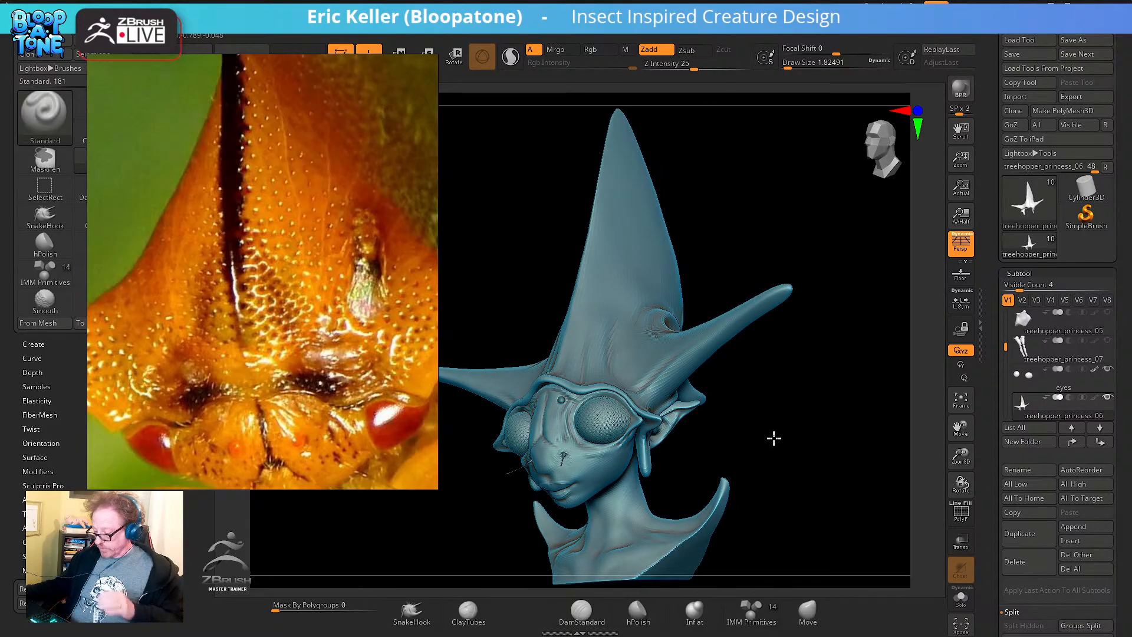
{"action": "left_click_drag", "start_coordinate": [647, 466], "coordinate": [683, 435]}
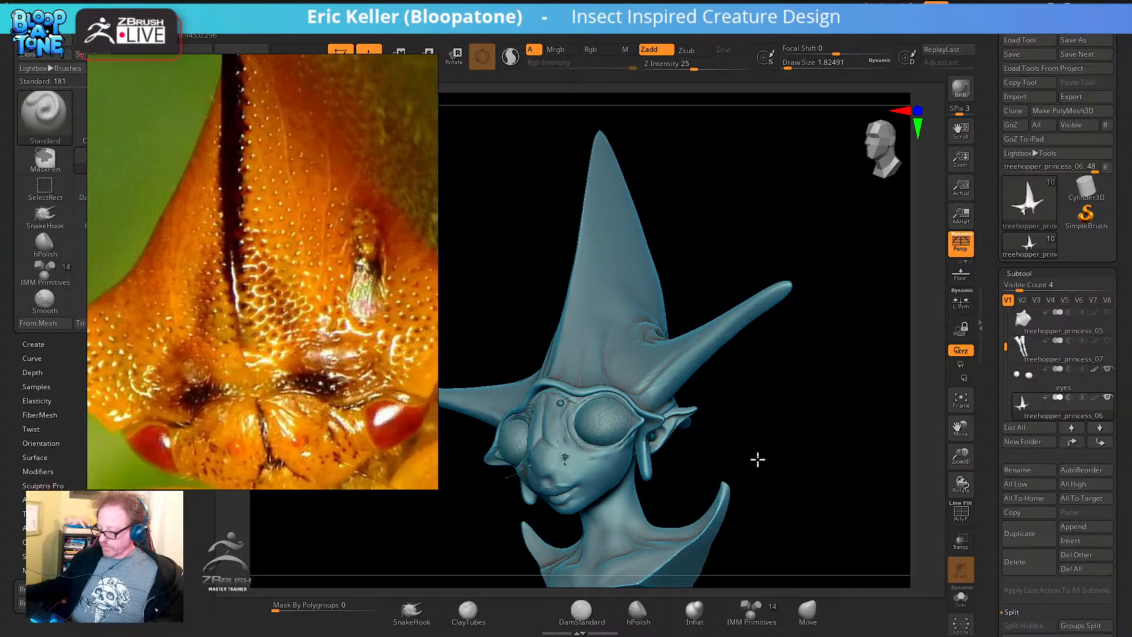
{"action": "mouse_move", "coordinate": [758, 460]}
{"action": "left_mouse_down"}
{"action": "mouse_move", "coordinate": [786, 458]}
{"action": "mouse_move", "coordinate": [750, 477]}
{"action": "mouse_move", "coordinate": [770, 434]}
{"action": "mouse_move", "coordinate": [780, 464]}
{"action": "mouse_move", "coordinate": [780, 455]}
{"action": "mouse_move", "coordinate": [769, 462]}
{"action": "mouse_move", "coordinate": [798, 465]}
{"action": "mouse_move", "coordinate": [785, 478]}
{"action": "mouse_move", "coordinate": [770, 430]}
{"action": "mouse_move", "coordinate": [725, 420]}
{"action": "mouse_move", "coordinate": [736, 405]}
{"action": "mouse_move", "coordinate": [663, 423]}
{"action": "left_mouse_up"}
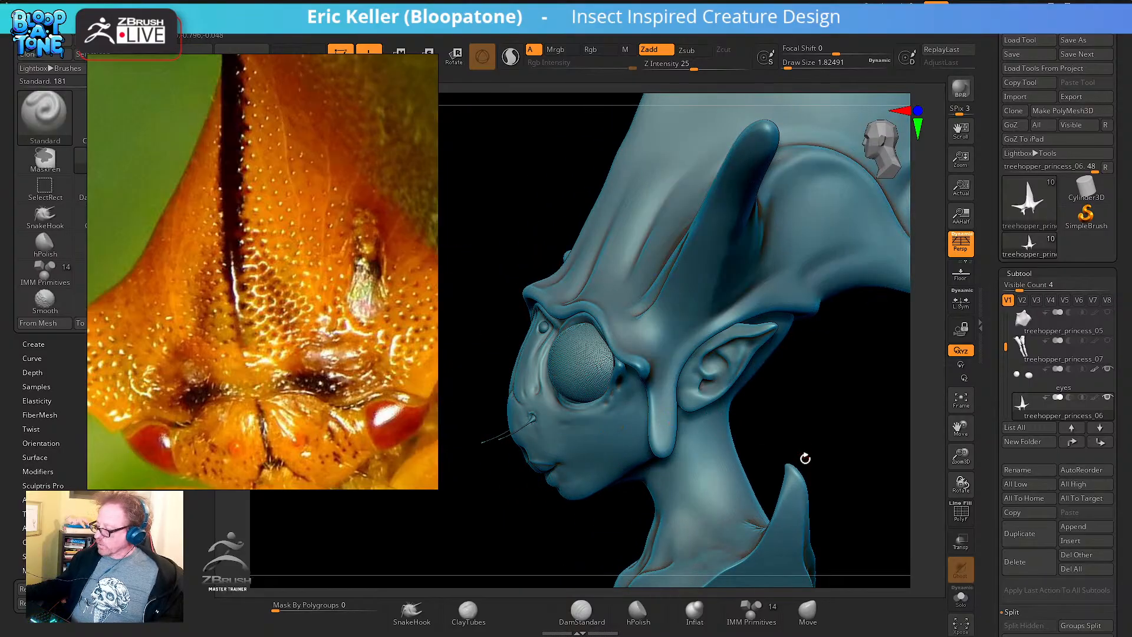
{"action": "left_click_drag", "start_coordinate": [821, 428], "coordinate": [841, 441]}
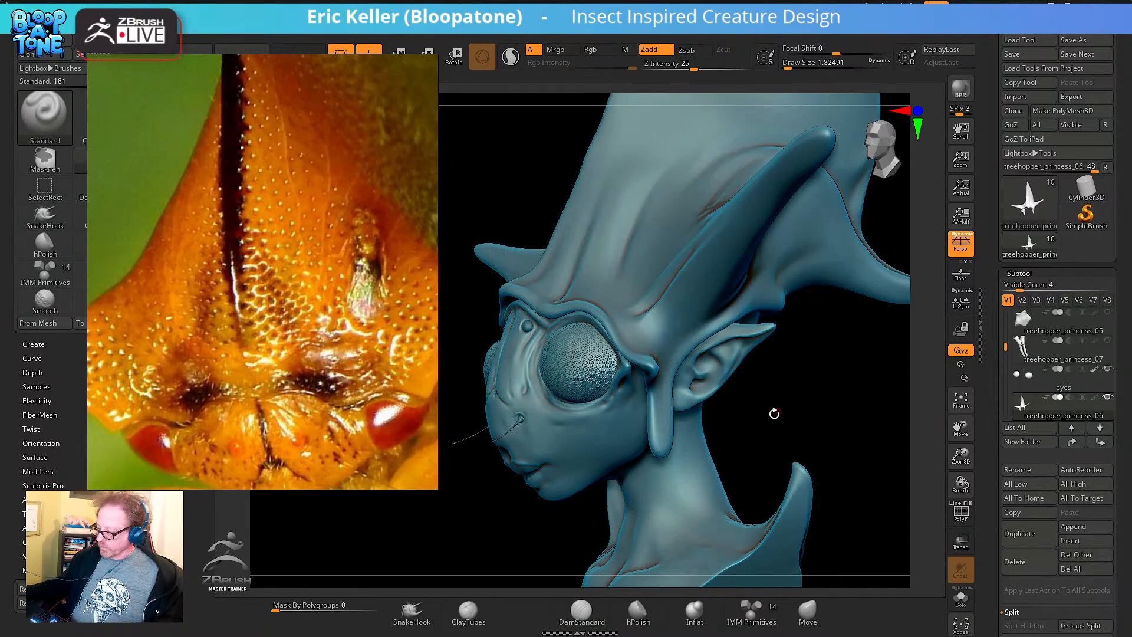
{"action": "left_click_drag", "start_coordinate": [773, 412], "coordinate": [766, 414]}
{"action": "left_click", "coordinate": [449, 361]}
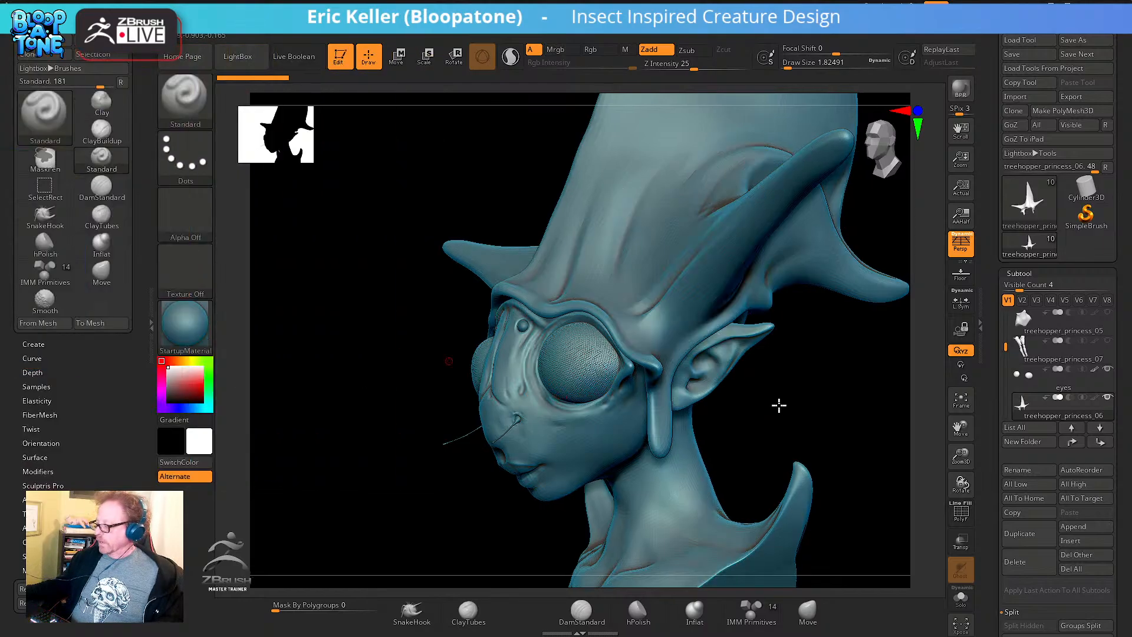
{"action": "left_click_drag", "start_coordinate": [887, 405], "coordinate": [844, 432], "text": "alt"}
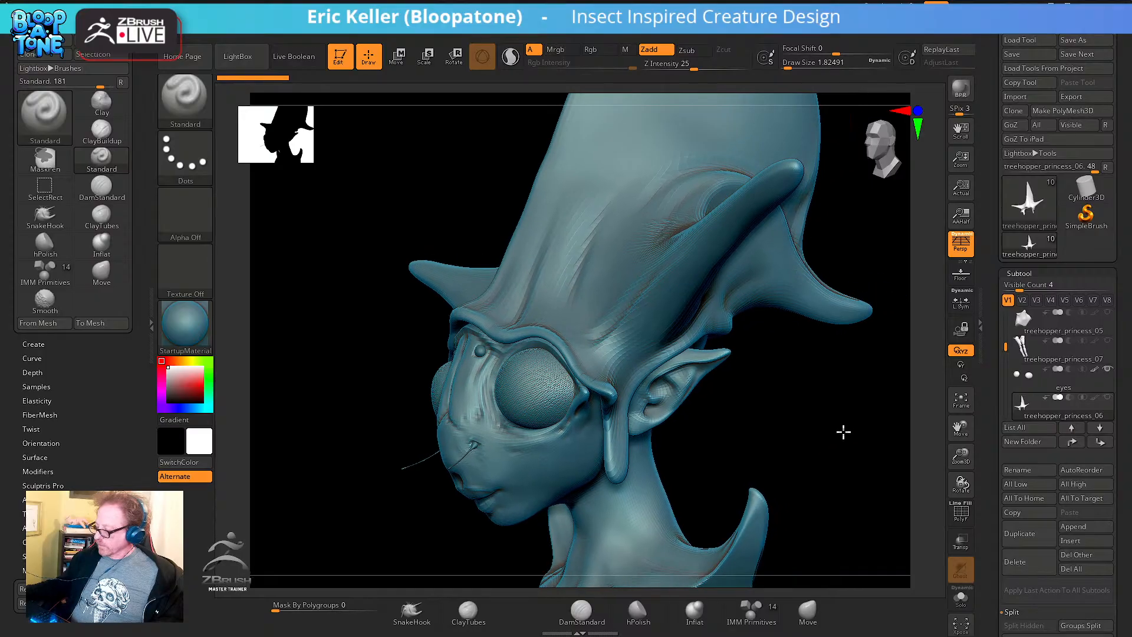
Create a subtool folder named boole containing treehopper_princess_06
{"action": "mouse_move", "coordinate": [1058, 419]}
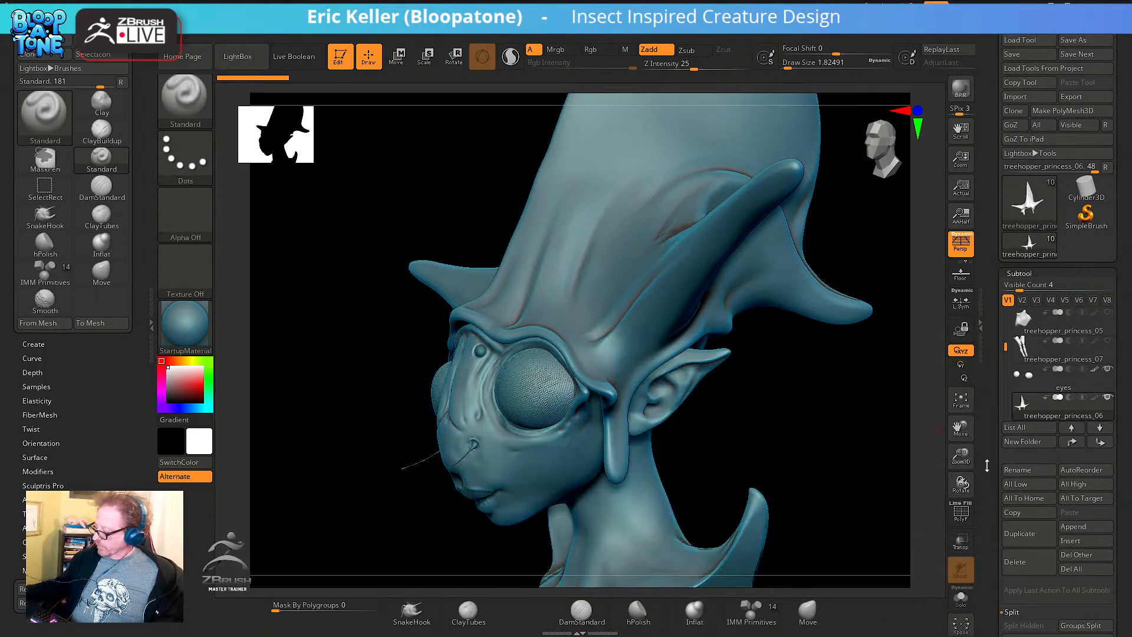
{"action": "left_click_drag", "start_coordinate": [988, 463], "coordinate": [1001, 407]}
{"action": "left_click", "coordinate": [1025, 388]}
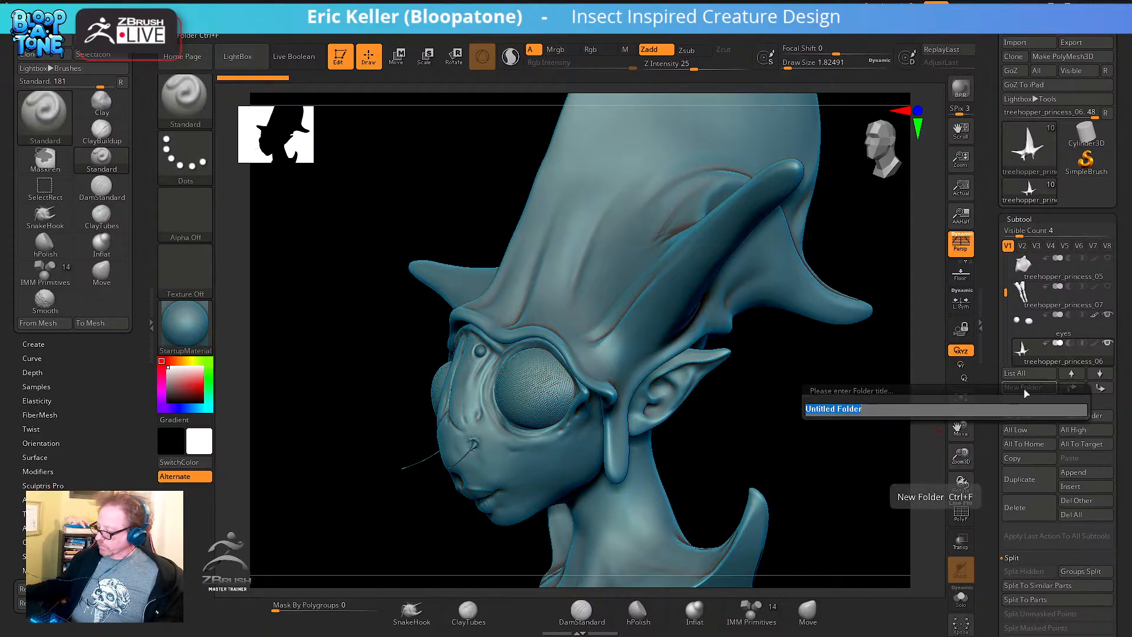
{"action": "type", "text": "boole"}
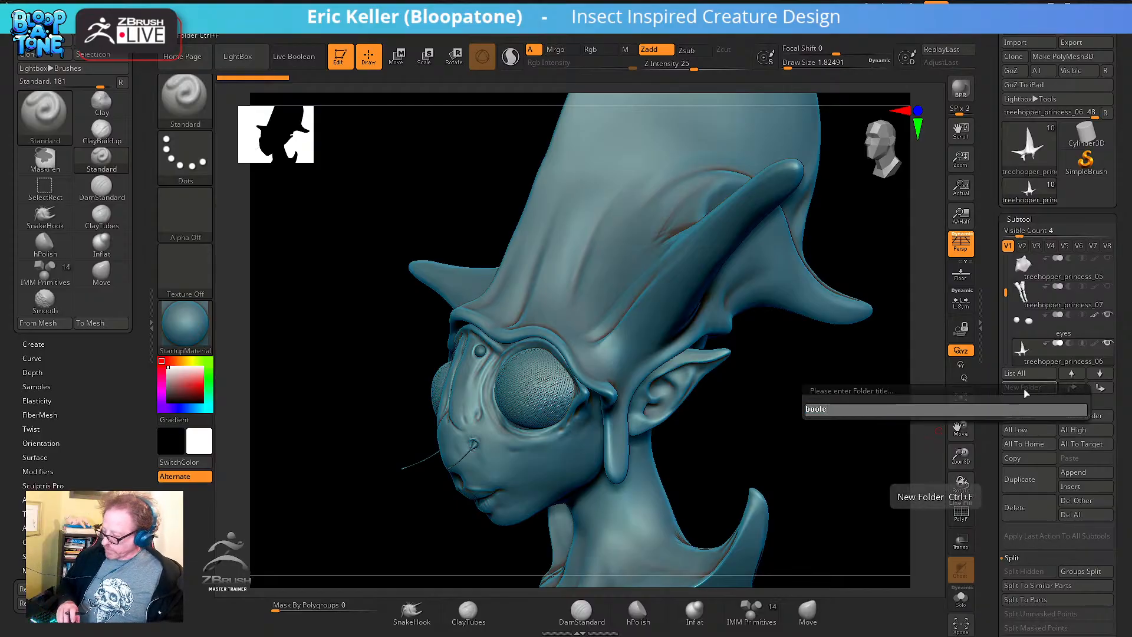
{"action": "key", "text": "Return"}
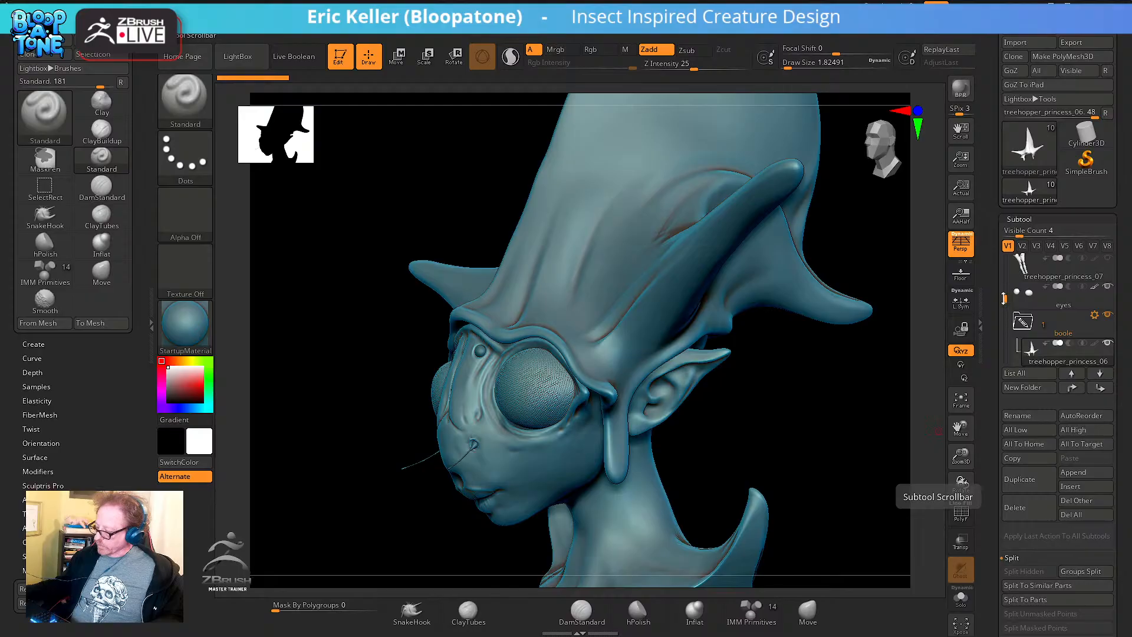
{"action": "left_click_drag", "start_coordinate": [1004, 299], "coordinate": [1004, 311]}
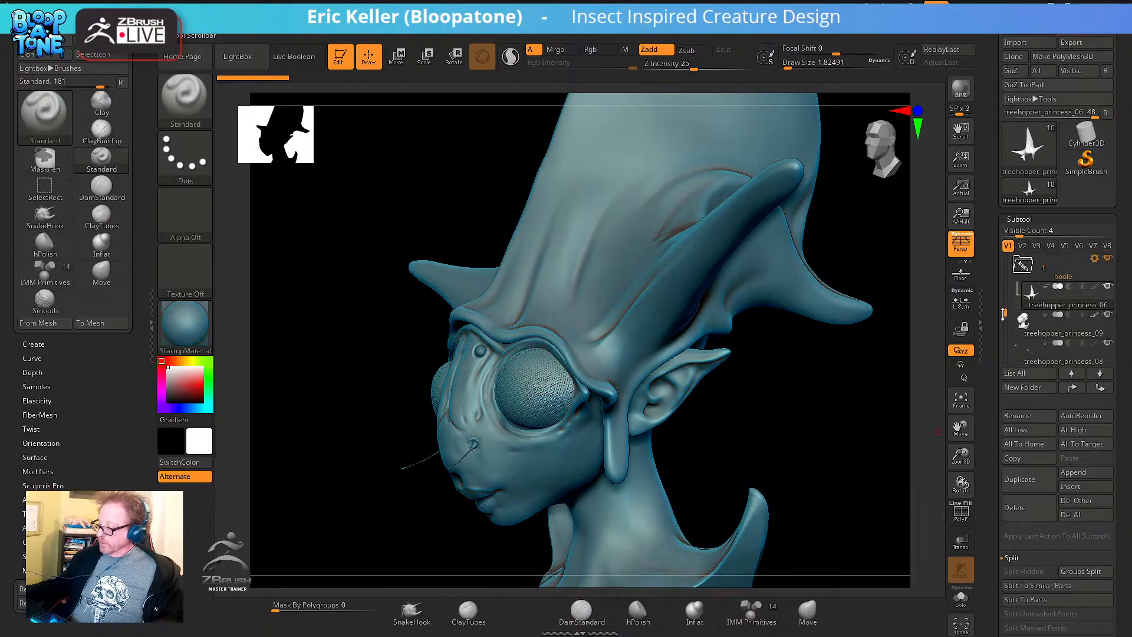
Append a PolyMesh3D star as a new subtool alongside the creature bust
{"action": "mouse_move", "coordinate": [813, 420]}
{"action": "left_mouse_down"}
{"action": "mouse_move", "coordinate": [824, 430]}
{"action": "mouse_move", "coordinate": [690, 450]}
{"action": "left_mouse_up"}
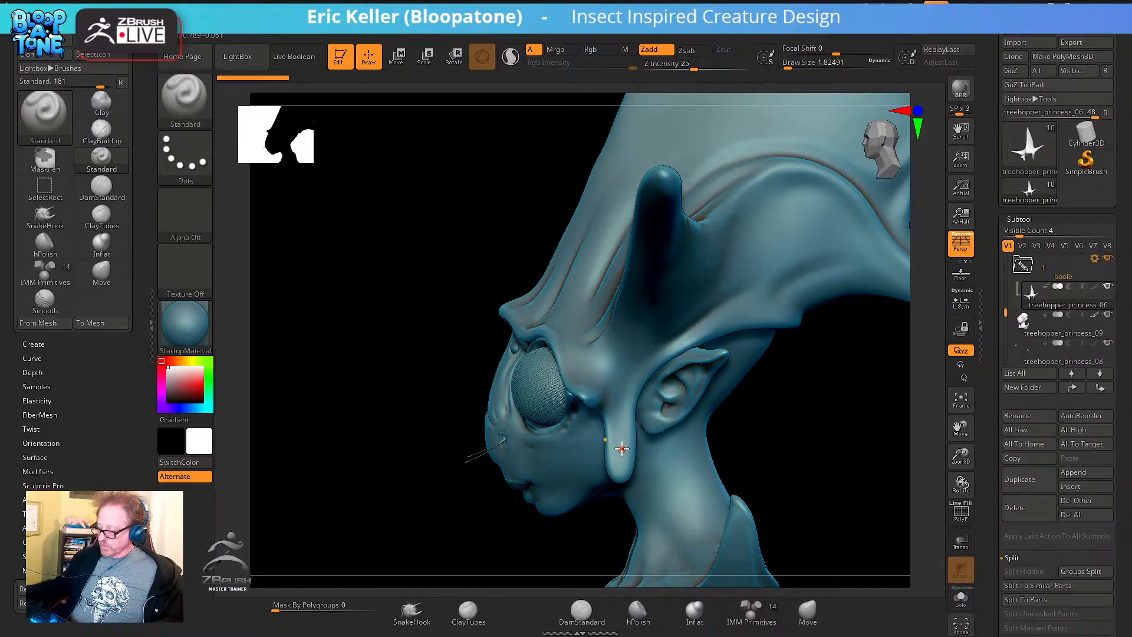
{"action": "mouse_move", "coordinate": [838, 460]}
{"action": "left_mouse_down"}
{"action": "mouse_move", "coordinate": [826, 457]}
{"action": "mouse_move", "coordinate": [852, 422]}
{"action": "mouse_move", "coordinate": [846, 439]}
{"action": "left_mouse_up"}
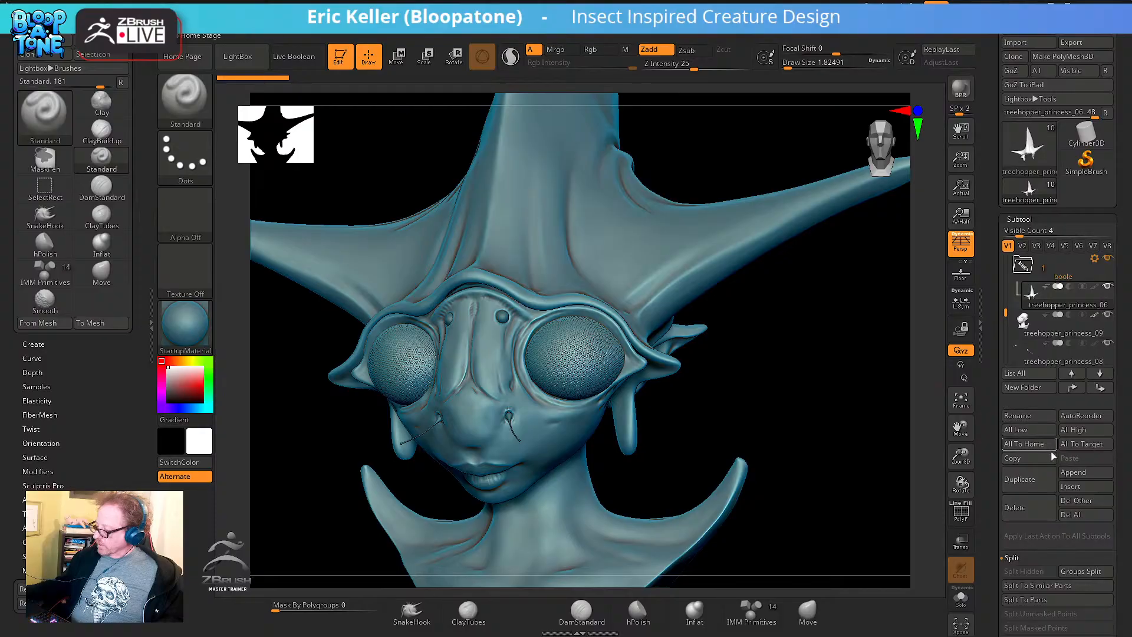
{"action": "left_click", "coordinate": [1074, 473]}
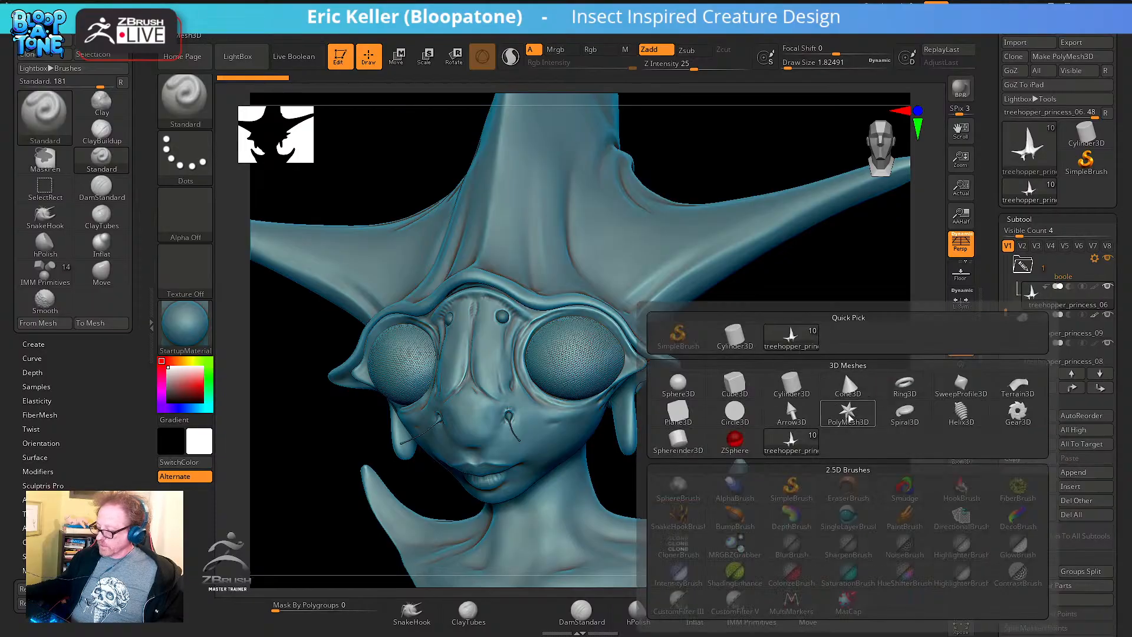
{"action": "key", "text": "Escape"}
{"action": "left_click_drag", "start_coordinate": [787, 389], "coordinate": [766, 346], "text": "alt"}
{"action": "left_click", "coordinate": [766, 346], "text": "alt"}
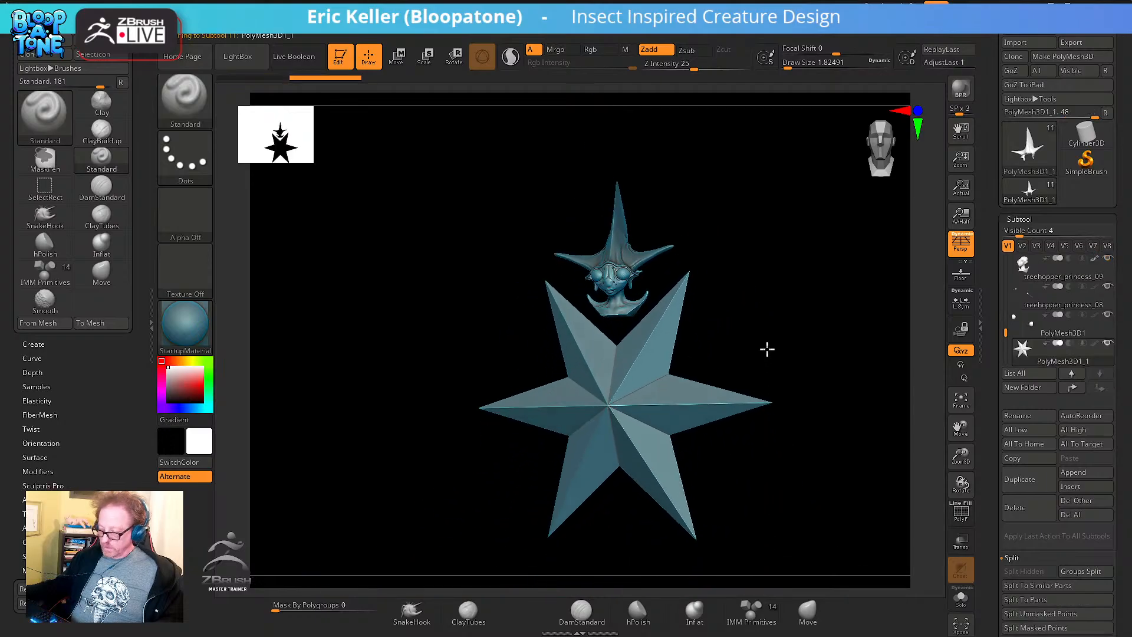
Convert the appended star into a PolySphere using the gizmo's primitive options
{"action": "key", "text": "w"}
{"action": "left_click", "coordinate": [555, 308]}
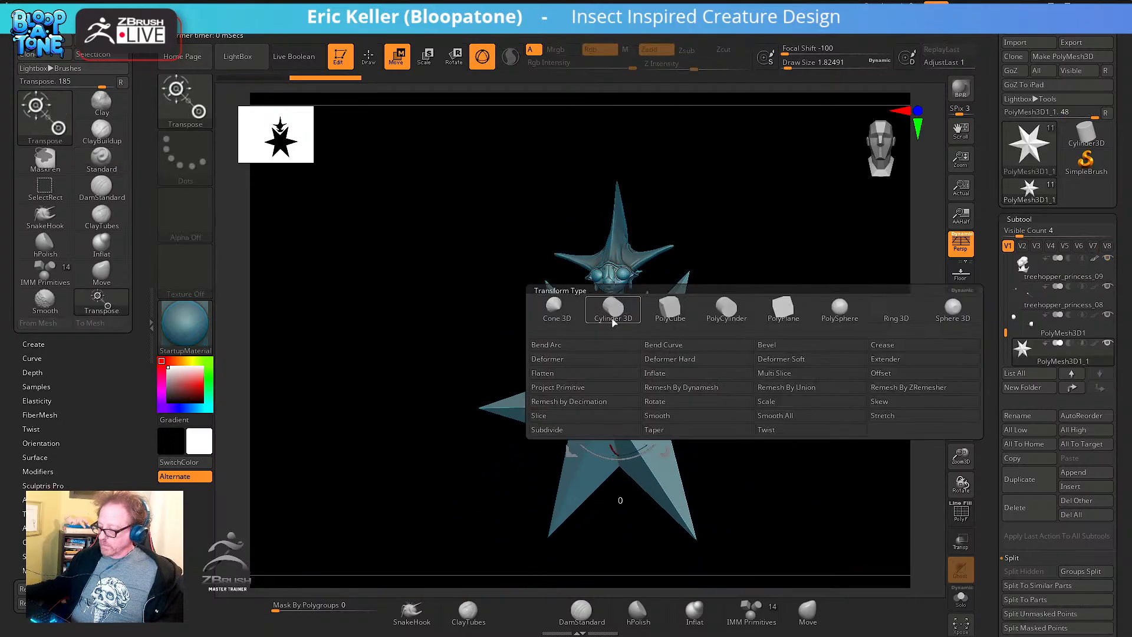
{"action": "left_click", "coordinate": [838, 318]}
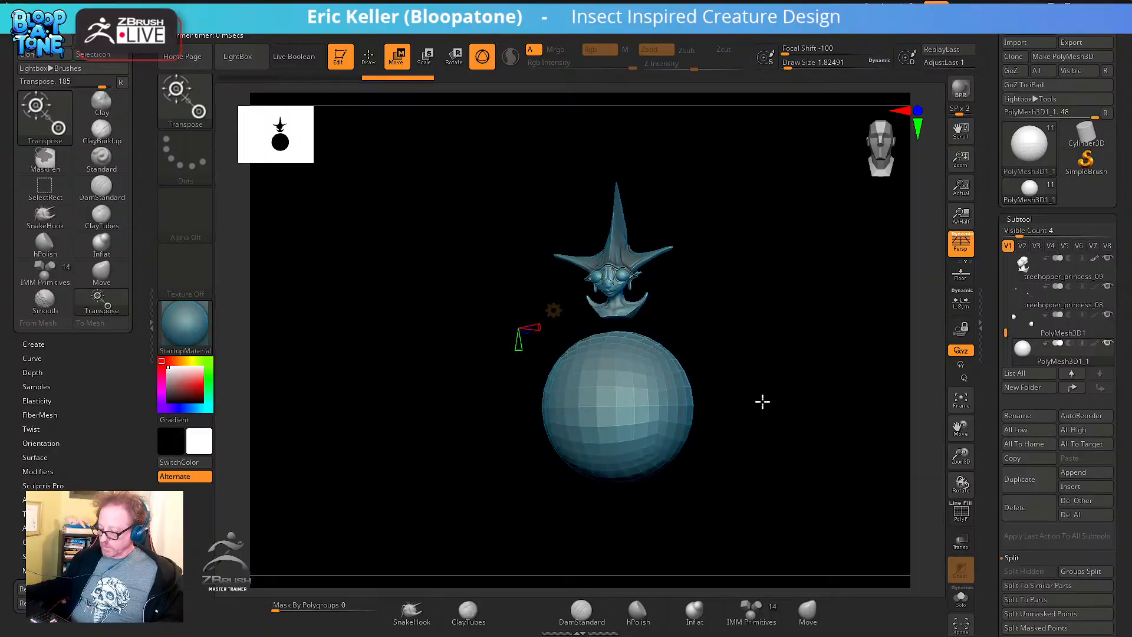
Subdivide the sphere up to level 3 and delete its lower subdivision levels
{"action": "key", "text": "ctrl"}
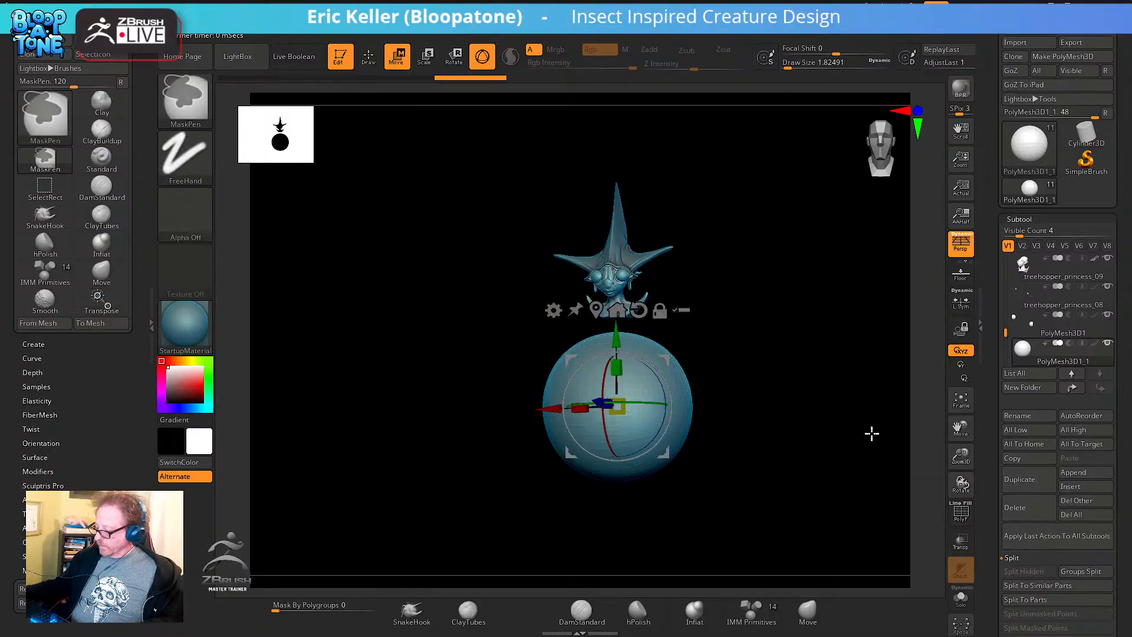
{"action": "left_click_drag", "start_coordinate": [989, 530], "coordinate": [998, 428]}
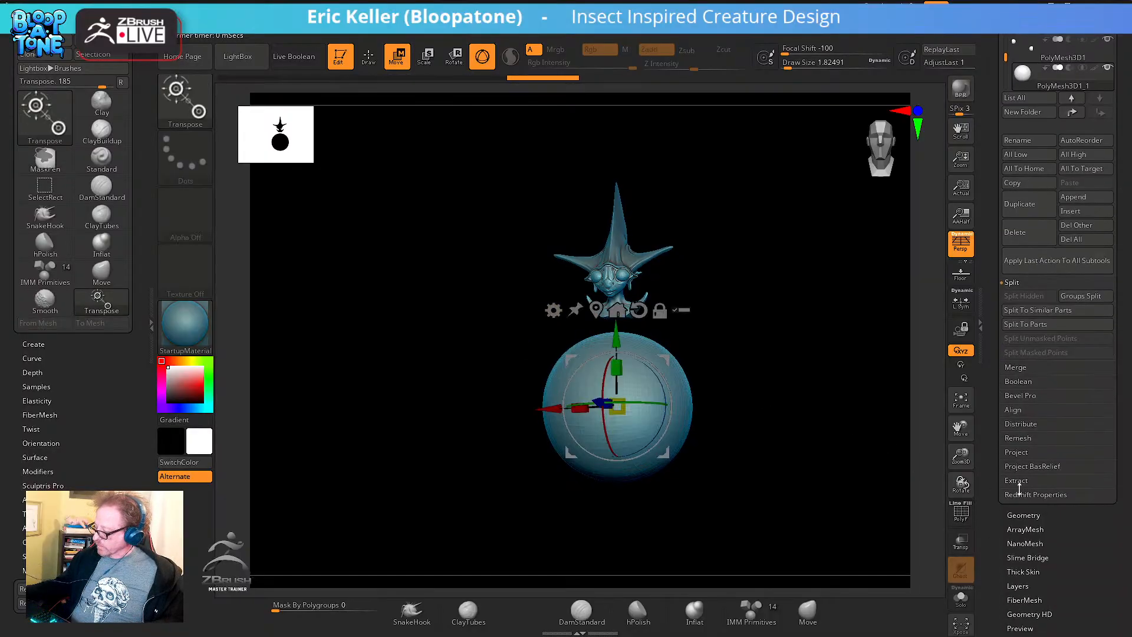
{"action": "left_click", "coordinate": [1029, 515]}
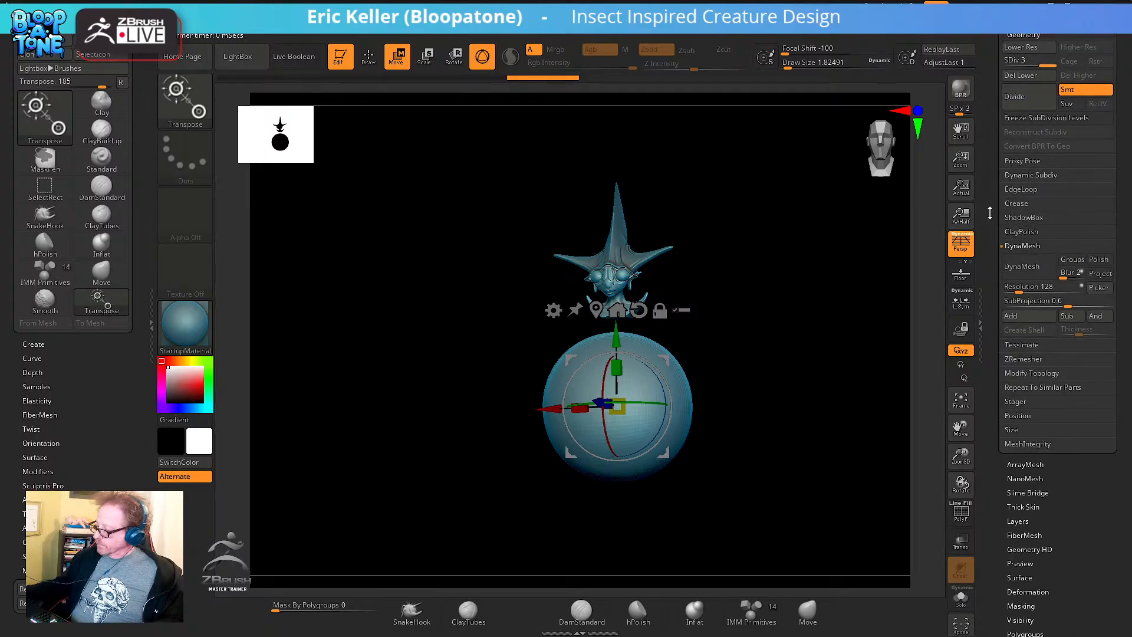
{"action": "left_click", "coordinate": [1021, 75]}
Shrink the sphere and move it up beside the creature's head, level with the lower face
{"action": "left_click_drag", "start_coordinate": [794, 324], "coordinate": [816, 371]}
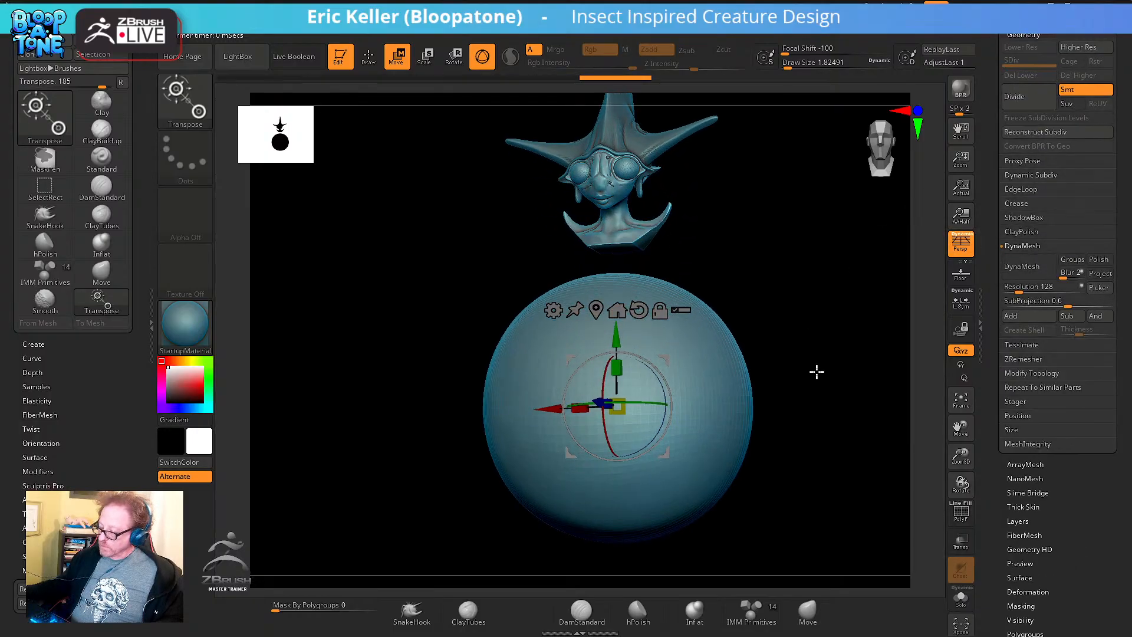
{"action": "left_click_drag", "start_coordinate": [625, 409], "coordinate": [615, 126]}
{"action": "left_click_drag", "start_coordinate": [660, 224], "coordinate": [361, 385]}
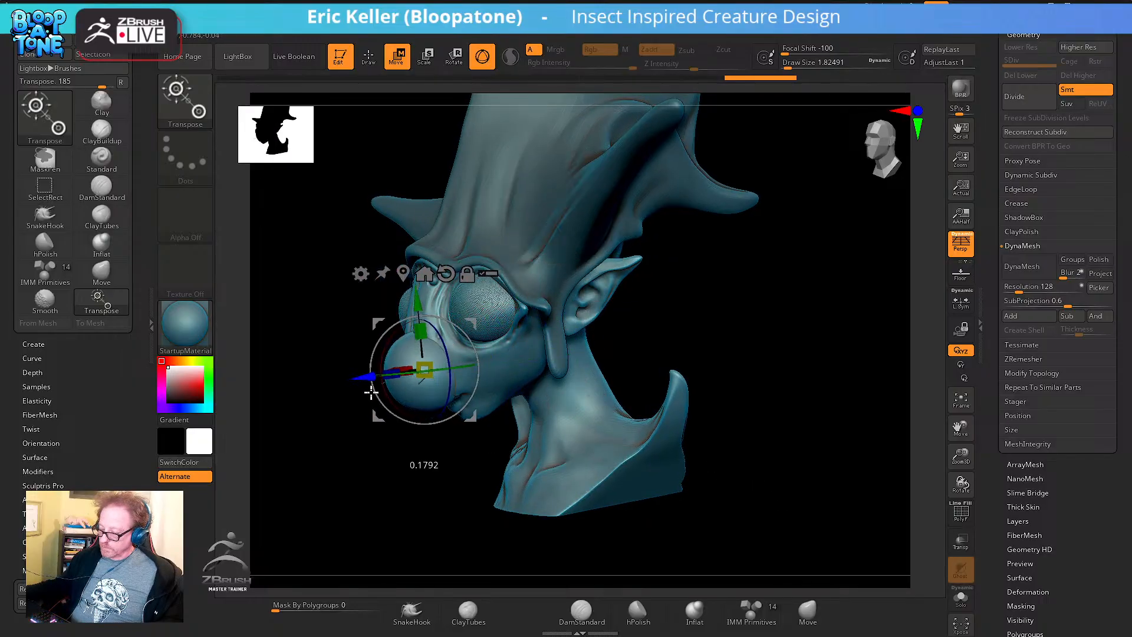
{"action": "left_click_drag", "start_coordinate": [770, 351], "coordinate": [654, 360]}
{"action": "left_click_drag", "start_coordinate": [359, 365], "coordinate": [571, 365]}
Turn off perspective, then shrink the sphere further and place it on the hanging lobe in front of the ear
{"action": "left_click", "coordinate": [961, 244]}
{"action": "left_click_drag", "start_coordinate": [778, 360], "coordinate": [816, 397]}
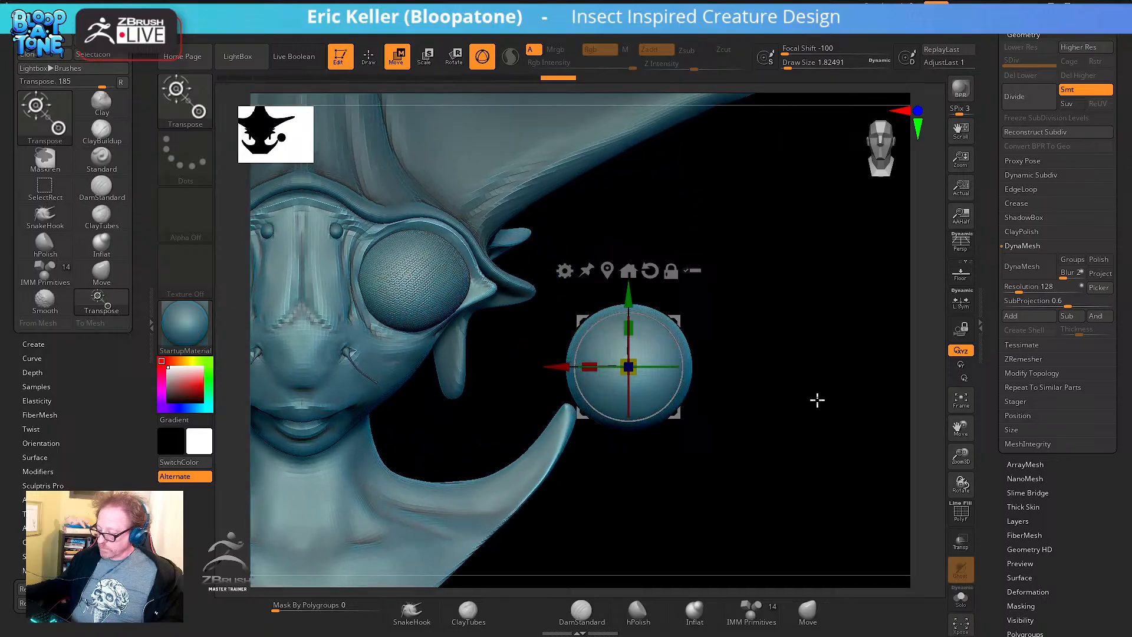
{"action": "left_click_drag", "start_coordinate": [550, 369], "coordinate": [475, 365]}
{"action": "left_click_drag", "start_coordinate": [551, 366], "coordinate": [377, 364]}
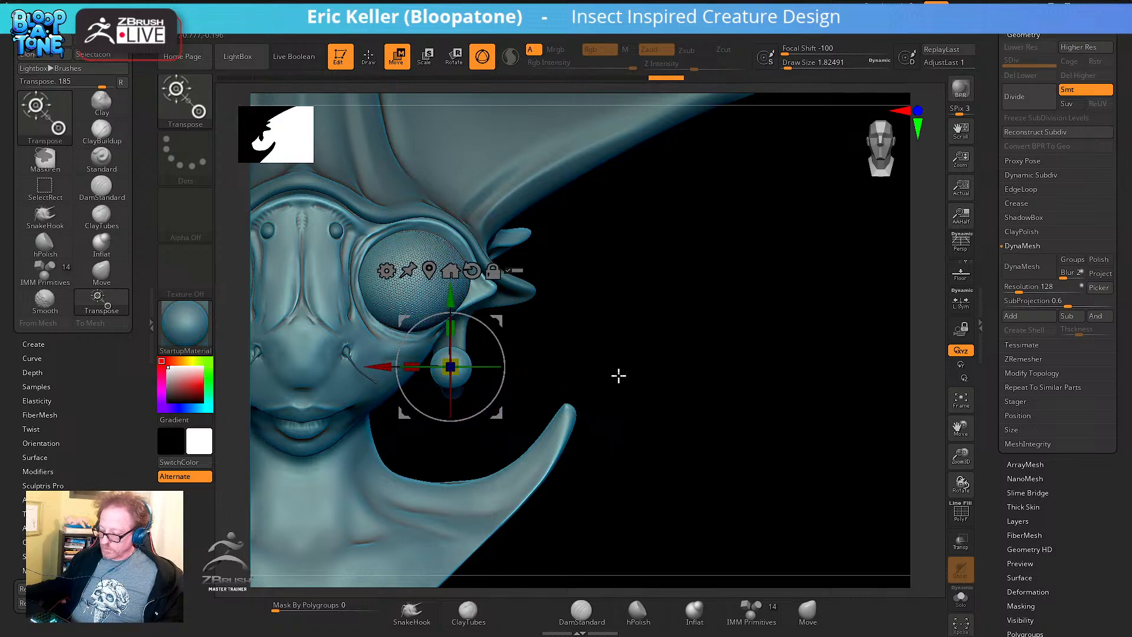
{"action": "left_click_drag", "start_coordinate": [617, 374], "coordinate": [566, 374]}
{"action": "left_click_drag", "start_coordinate": [382, 370], "coordinate": [538, 368]}
{"action": "left_click_drag", "start_coordinate": [605, 367], "coordinate": [607, 369]}
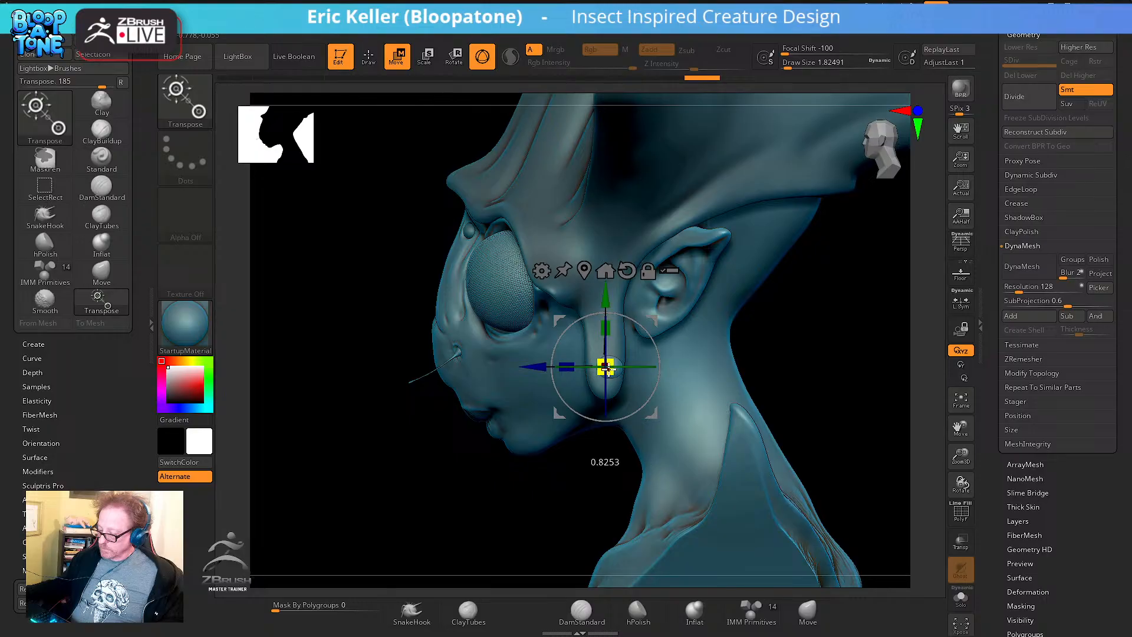
Stretch the sphere vertically and fine-tune its size and position within the lower part of the hanging lobe
{"action": "left_click_drag", "start_coordinate": [677, 356], "coordinate": [567, 382]}
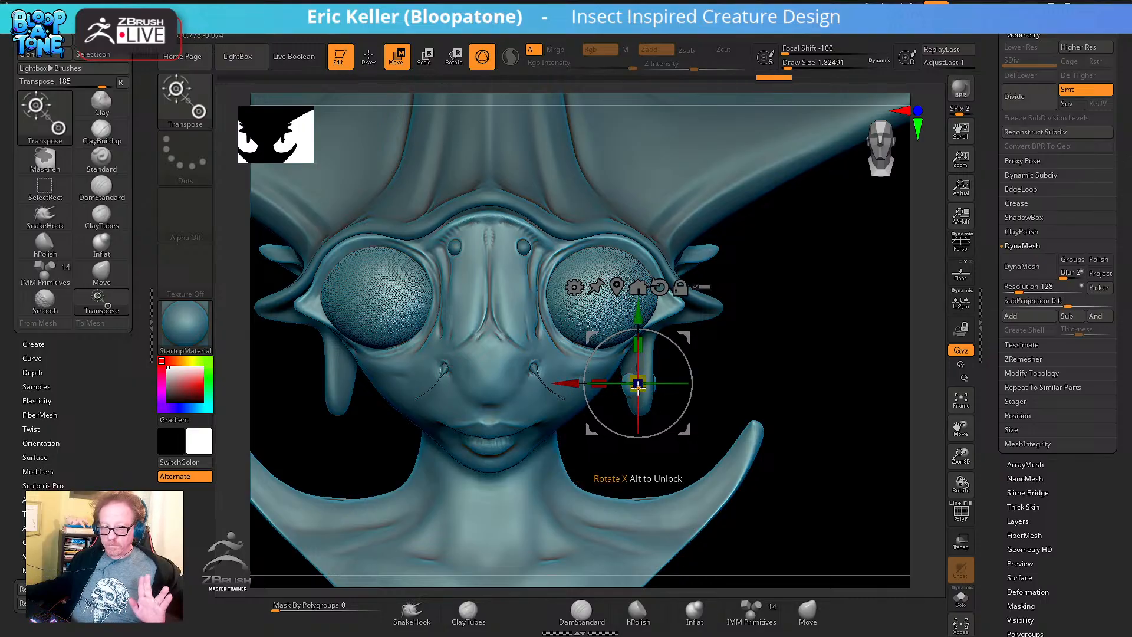
{"action": "left_click_drag", "start_coordinate": [645, 389], "coordinate": [645, 386]}
{"action": "left_click_drag", "start_coordinate": [763, 376], "coordinate": [683, 397]}
{"action": "left_click_drag", "start_coordinate": [624, 370], "coordinate": [623, 334]}
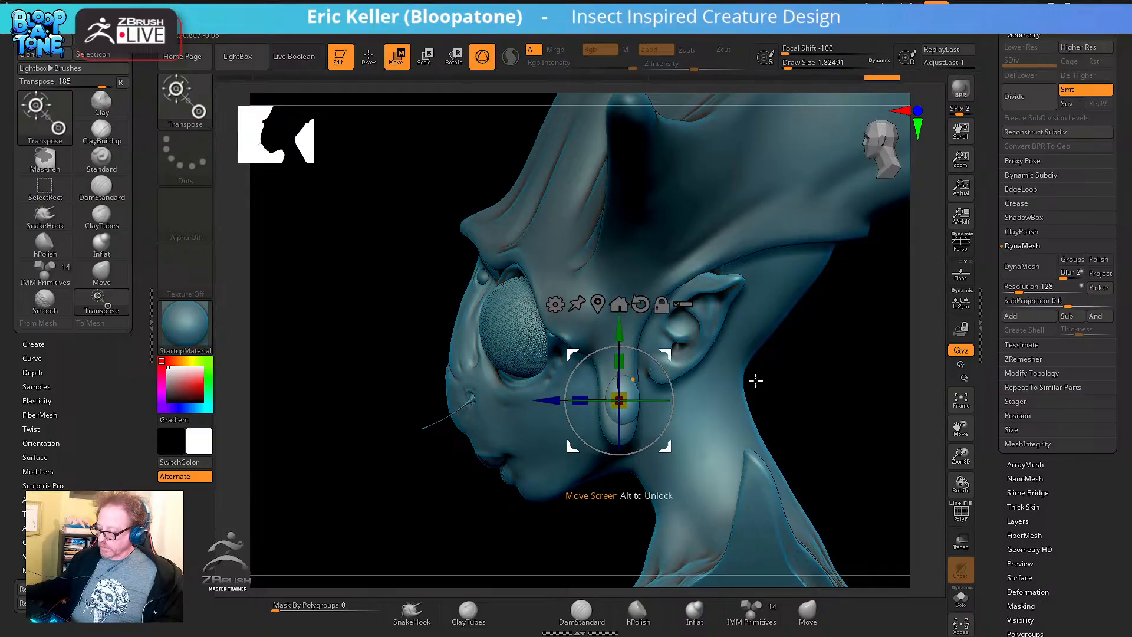
{"action": "left_click_drag", "start_coordinate": [755, 379], "coordinate": [748, 404]}
{"action": "left_click_drag", "start_coordinate": [625, 406], "coordinate": [615, 413]}
{"action": "left_click_drag", "start_coordinate": [575, 445], "coordinate": [581, 445]}
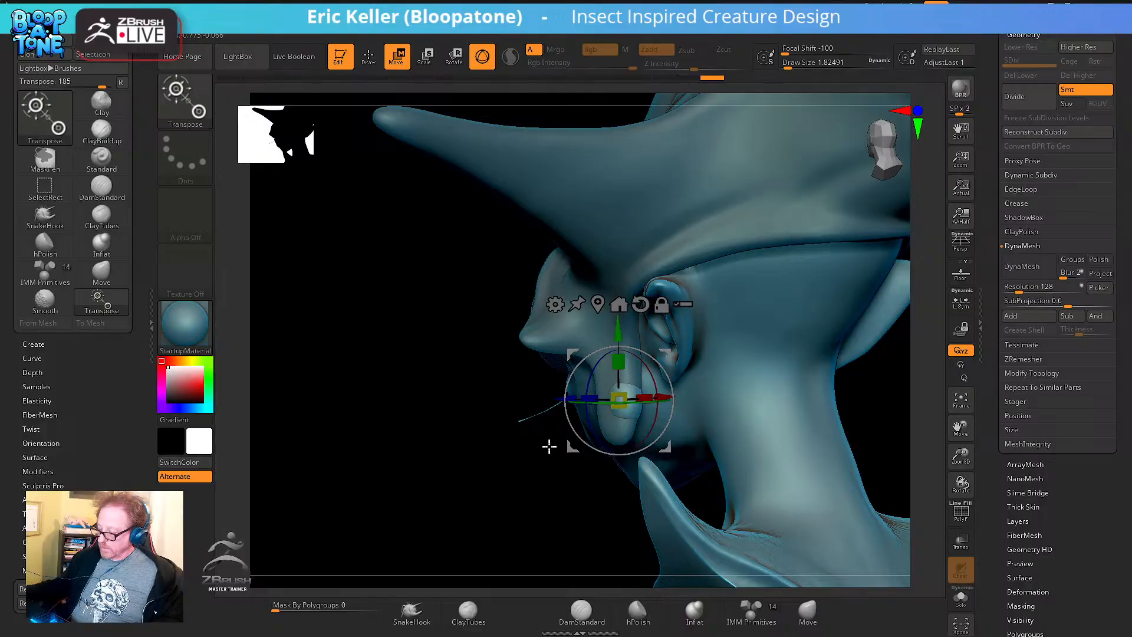
{"action": "left_click_drag", "start_coordinate": [497, 457], "coordinate": [516, 464]}
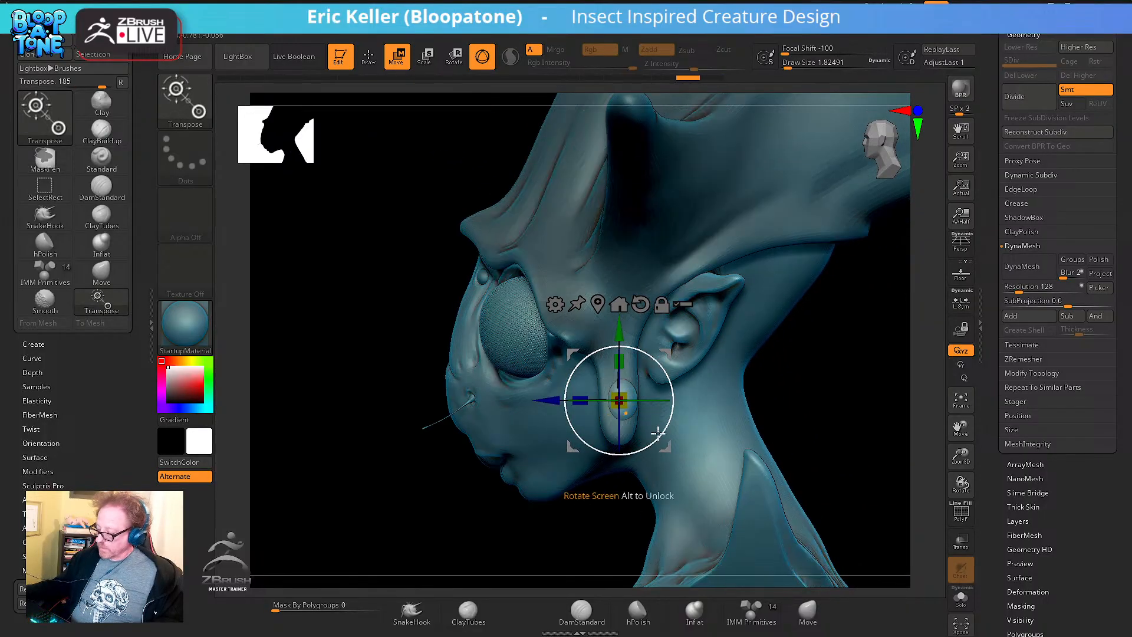
Mirror the sphere across the X axis with SubTool Master, merging the copy into one subtool, and frame the model
{"action": "left_click_drag", "start_coordinate": [828, 395], "coordinate": [916, 432]}
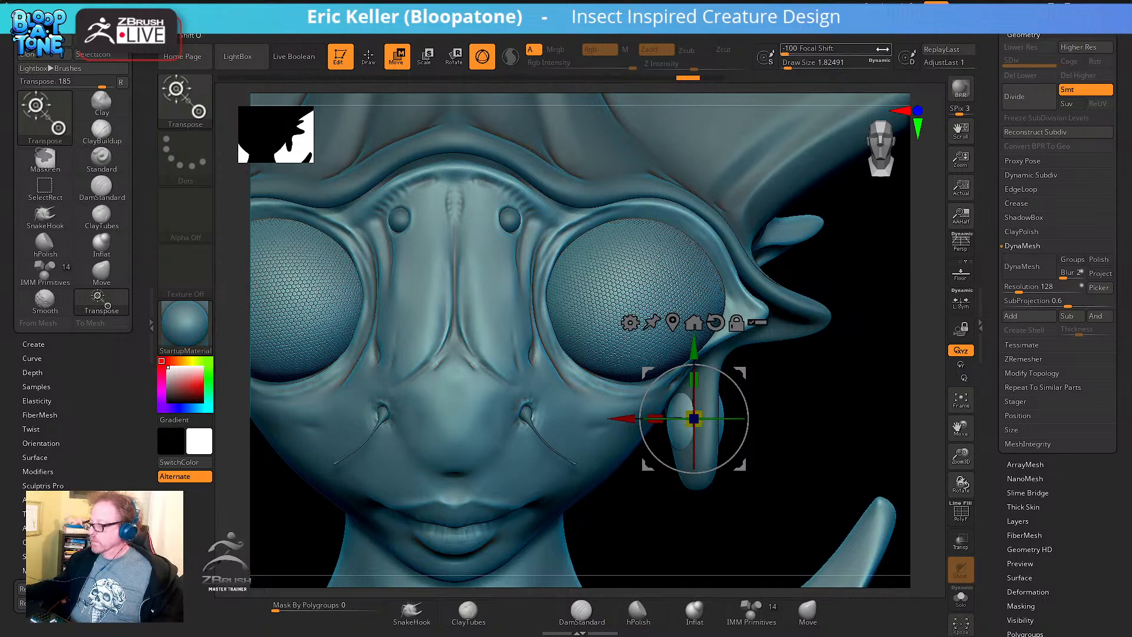
{"action": "mouse_move", "coordinate": [882, 23]}
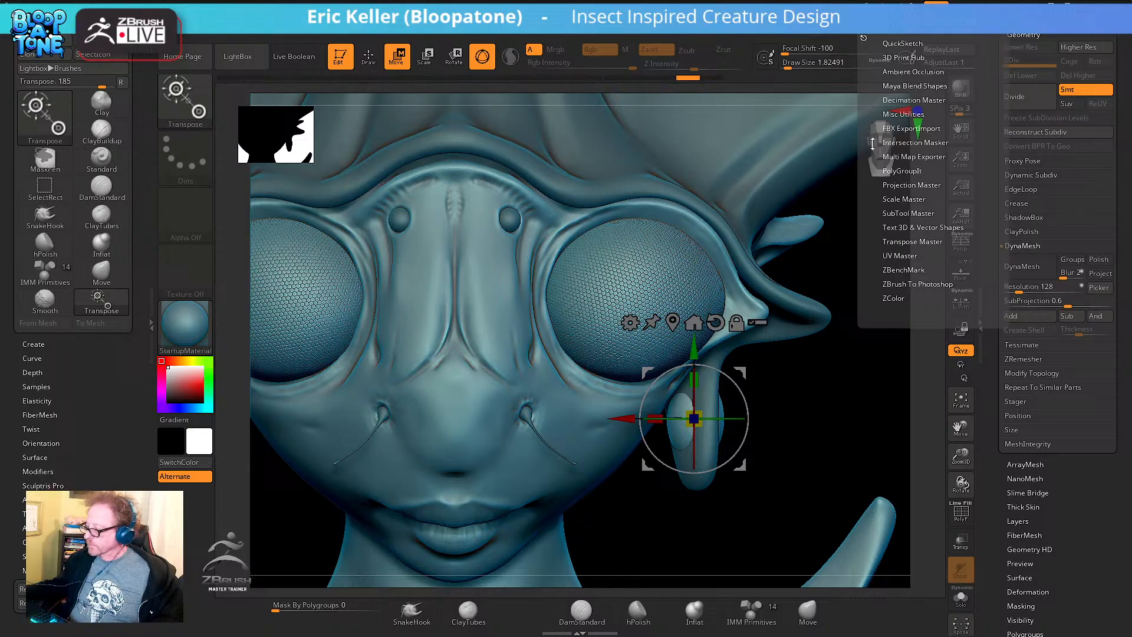
{"action": "left_click", "coordinate": [899, 214]}
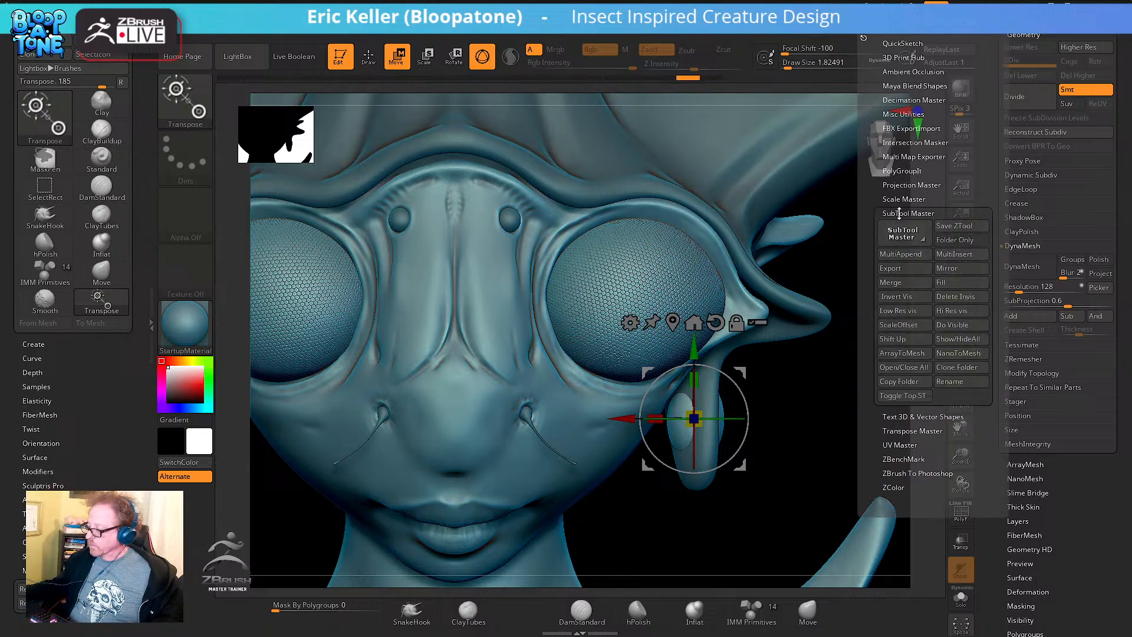
{"action": "left_click", "coordinate": [960, 272]}
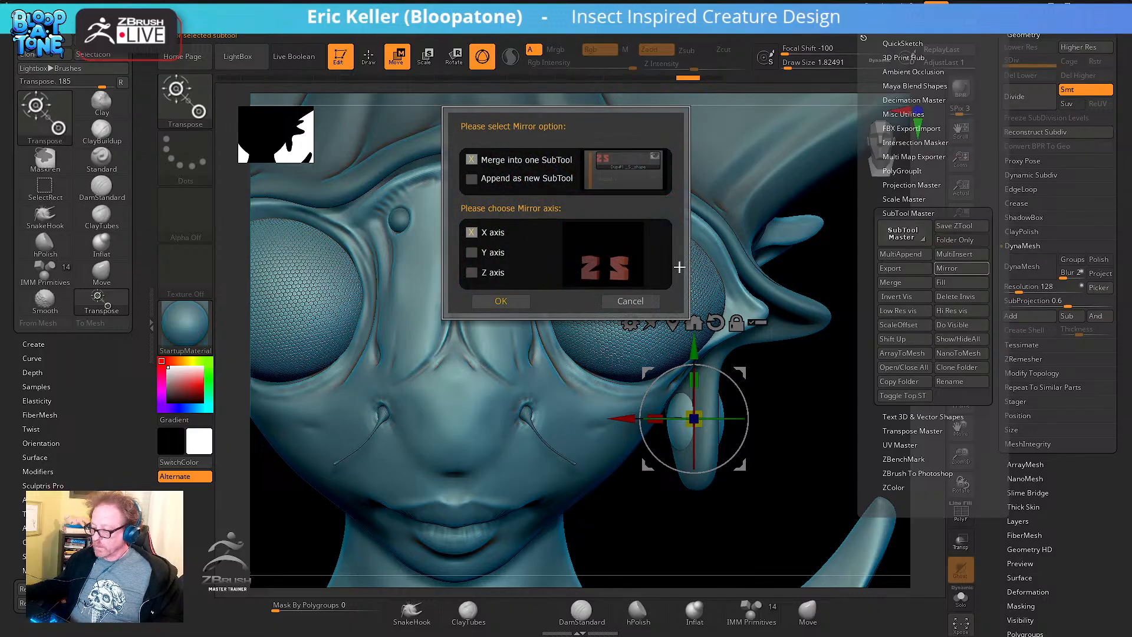
{"action": "left_click", "coordinate": [499, 299]}
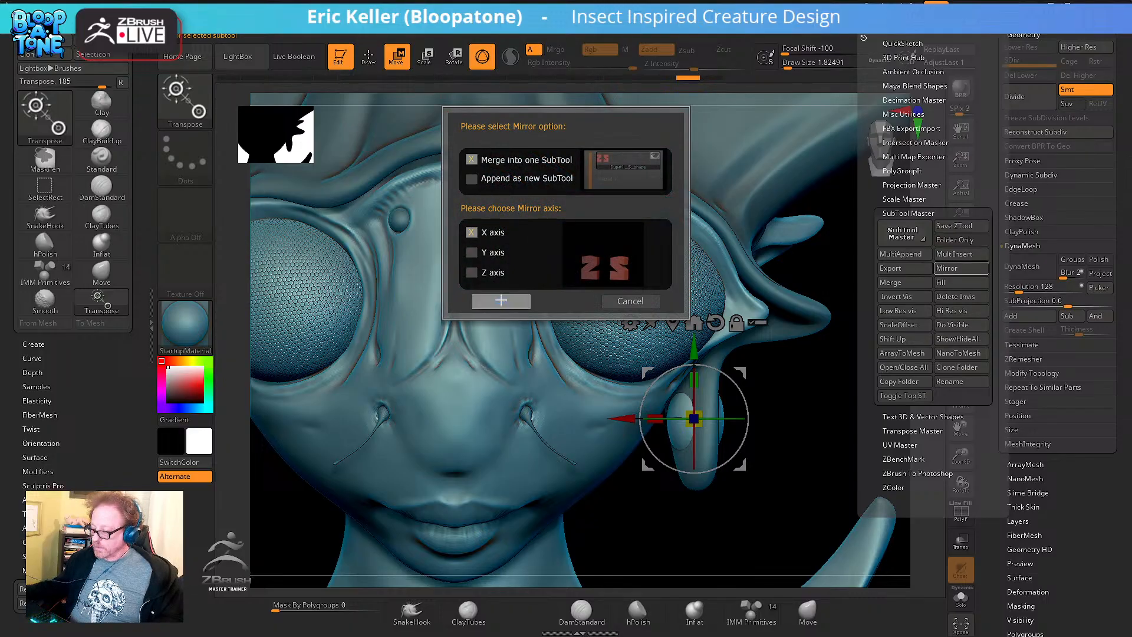
{"action": "key", "text": "f"}
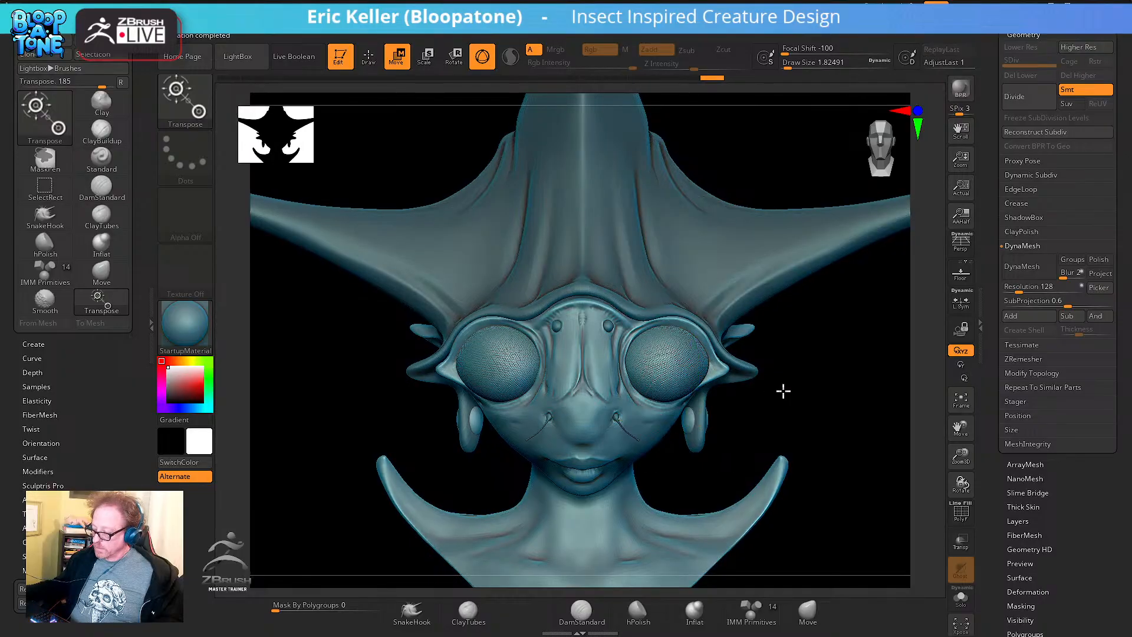
Set the mirrored spheres' subtool to subtract and place it in the boole folder directly below treehopper_princess_06
{"action": "left_click_drag", "start_coordinate": [986, 212], "coordinate": [978, 353]}
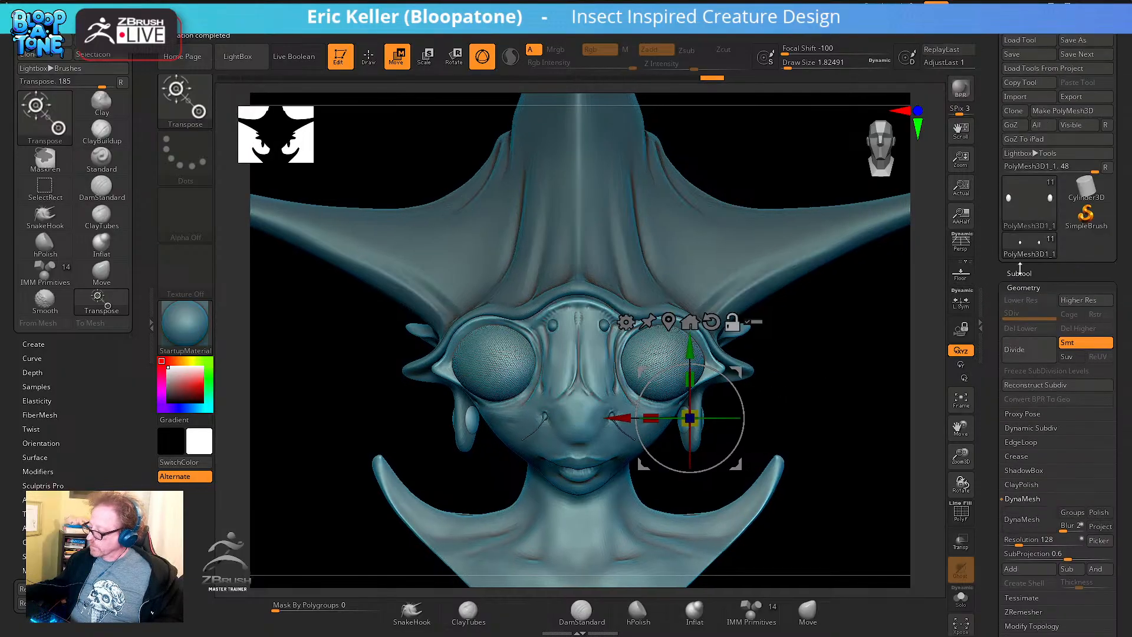
{"action": "left_click", "coordinate": [1024, 272]}
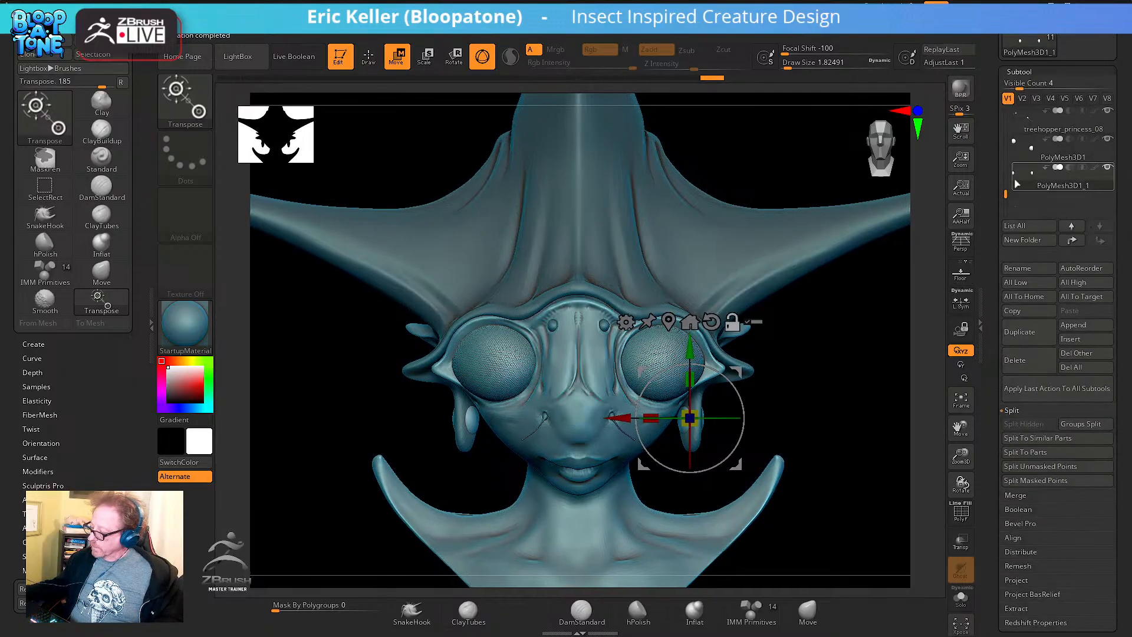
{"action": "left_click_drag", "start_coordinate": [990, 181], "coordinate": [1003, 241]}
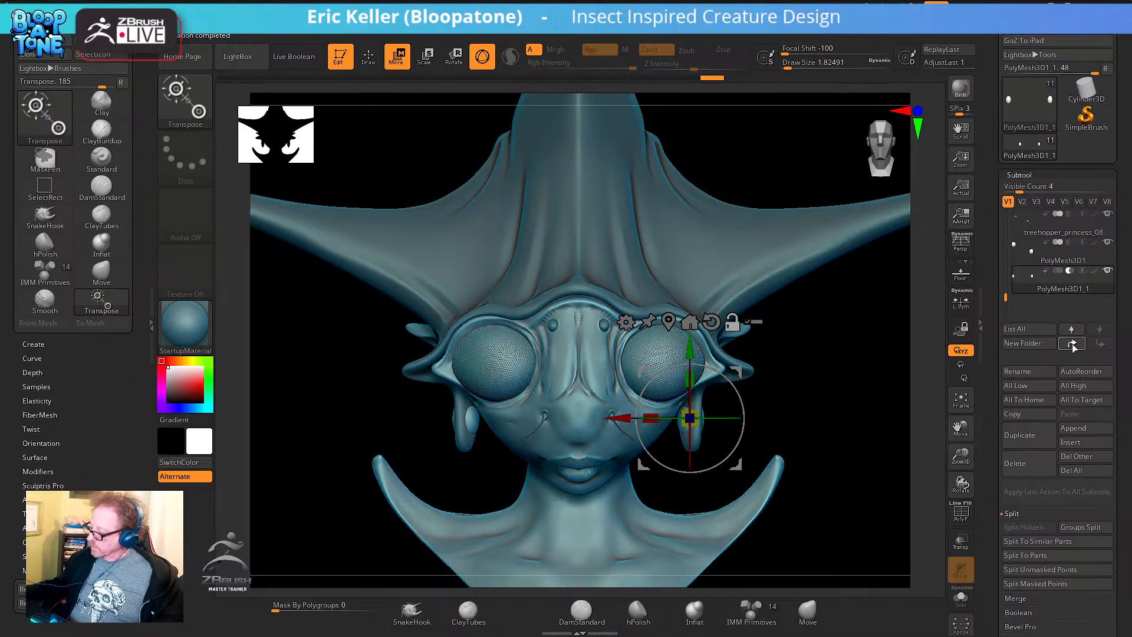
{"action": "left_click", "coordinate": [1072, 331], "text": "shift"}
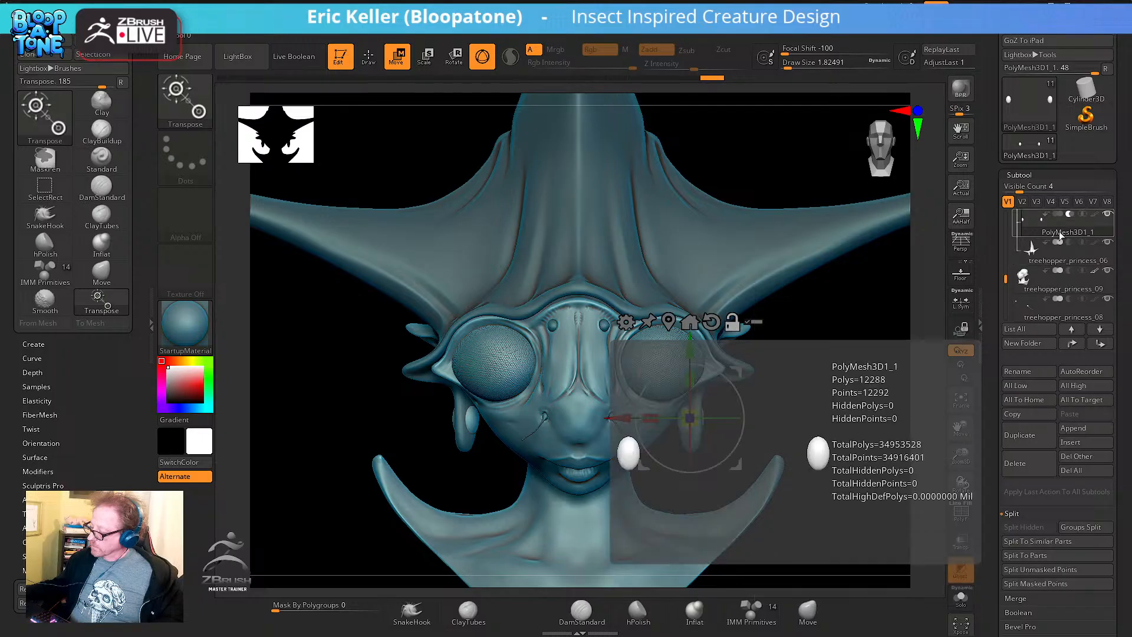
{"action": "left_click_drag", "start_coordinate": [991, 256], "coordinate": [1039, 299]}
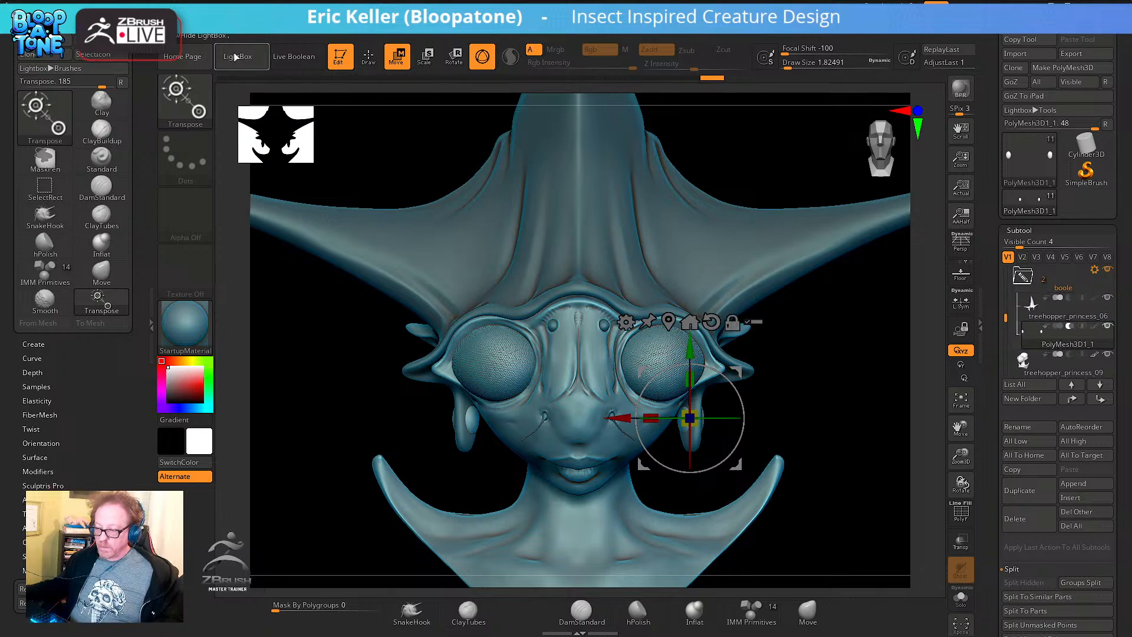
Turn on Live Boolean and view the cutout in the hanging lobe close up
{"action": "left_click", "coordinate": [294, 56]}
{"action": "left_click_drag", "start_coordinate": [764, 408], "coordinate": [814, 431]}
{"action": "left_click_drag", "start_coordinate": [551, 475], "coordinate": [705, 524], "text": "alt"}
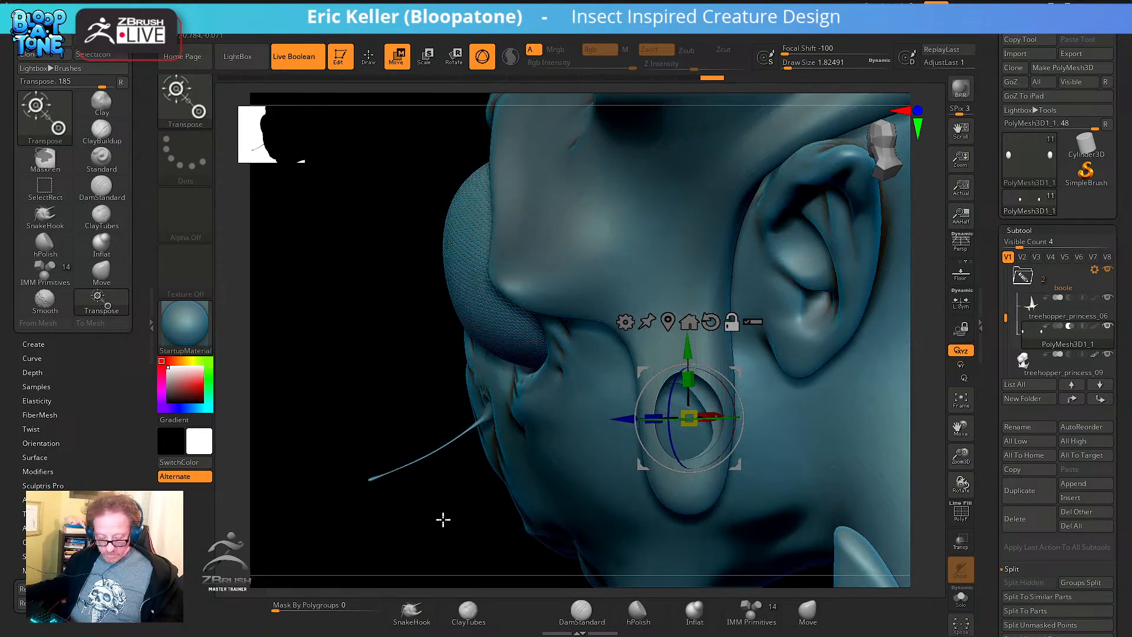
Switch from the transform gizmo to the Move brush, set the draw size to about 12.9, and enable local symmetry
{"action": "key", "text": "q"}
{"action": "mouse_move", "coordinate": [440, 525]}
{"action": "left_mouse_down"}
{"action": "mouse_move", "coordinate": [415, 533]}
{"action": "mouse_move", "coordinate": [488, 533]}
{"action": "mouse_move", "coordinate": [759, 457]}
{"action": "mouse_move", "coordinate": [740, 470]}
{"action": "mouse_move", "coordinate": [741, 450]}
{"action": "mouse_move", "coordinate": [550, 570]}
{"action": "left_mouse_up"}
{"action": "left_click", "coordinate": [807, 610]}
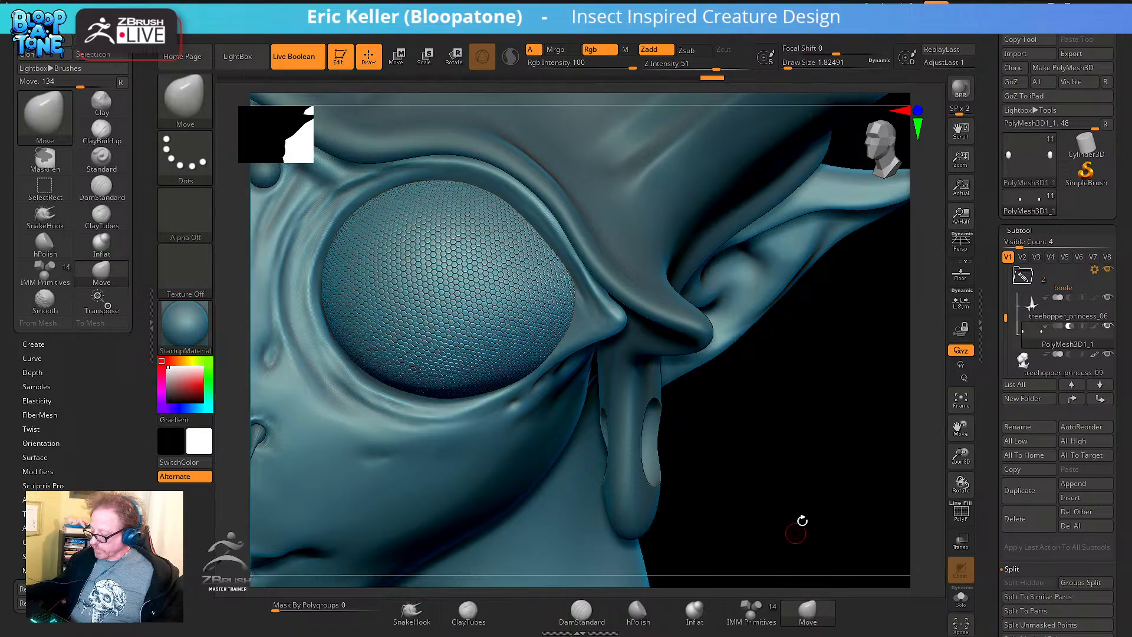
{"action": "key", "text": "s"}
{"action": "left_click_drag", "start_coordinate": [813, 504], "coordinate": [784, 500]}
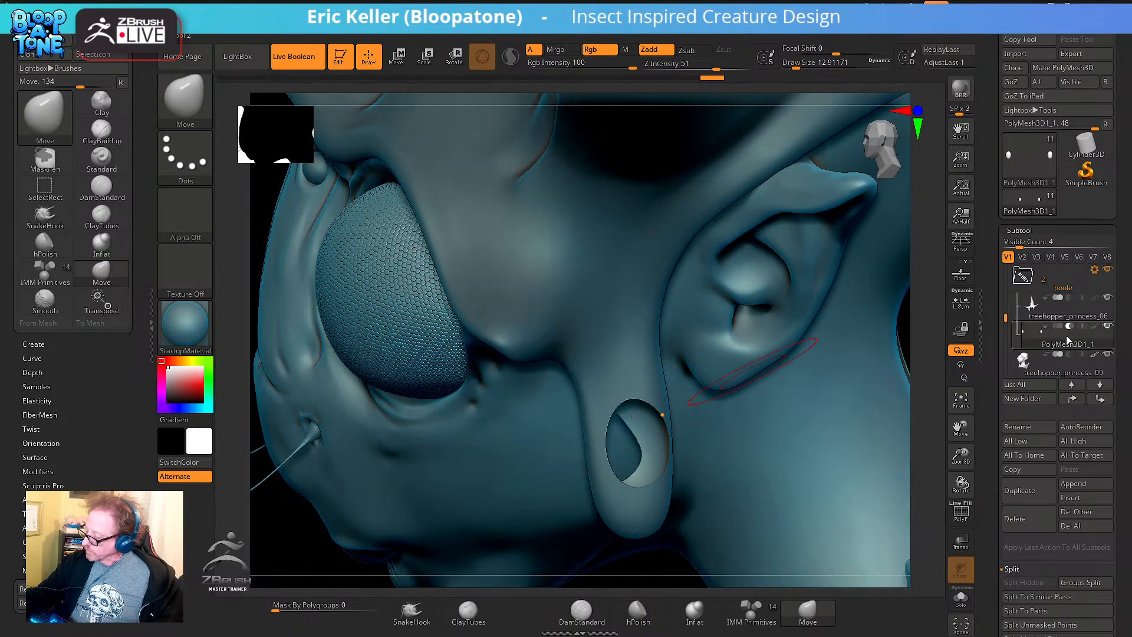
{"action": "left_click", "coordinate": [961, 302]}
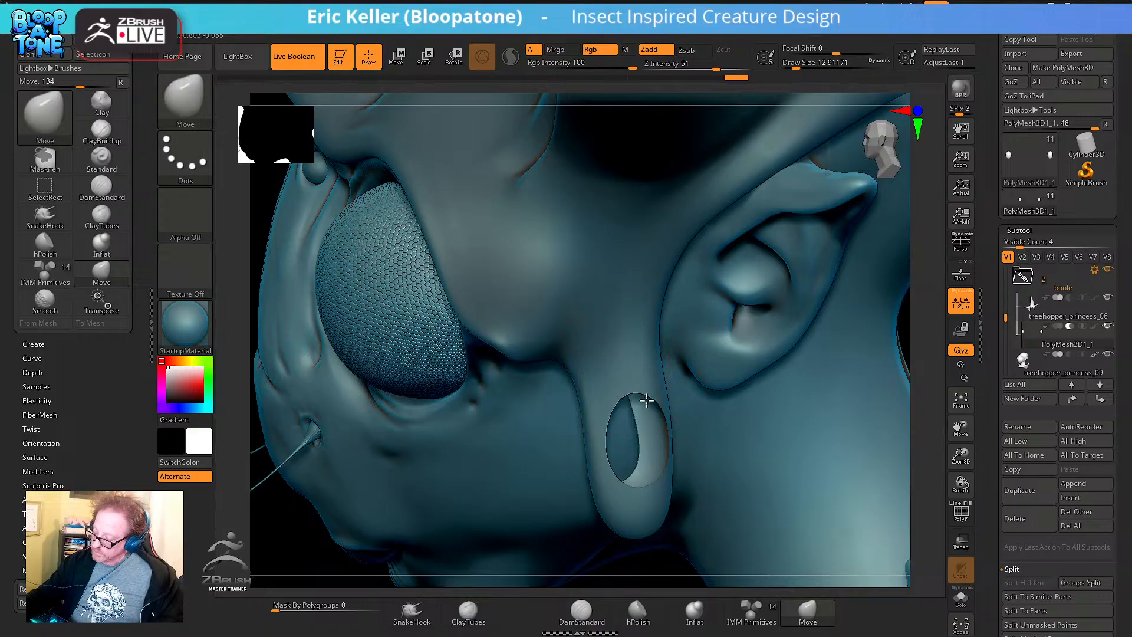
Check the subtracting sphere with transparency on, pull its top upward inside the lobe, and turn transparency off
{"action": "left_click_drag", "start_coordinate": [911, 371], "coordinate": [947, 402]}
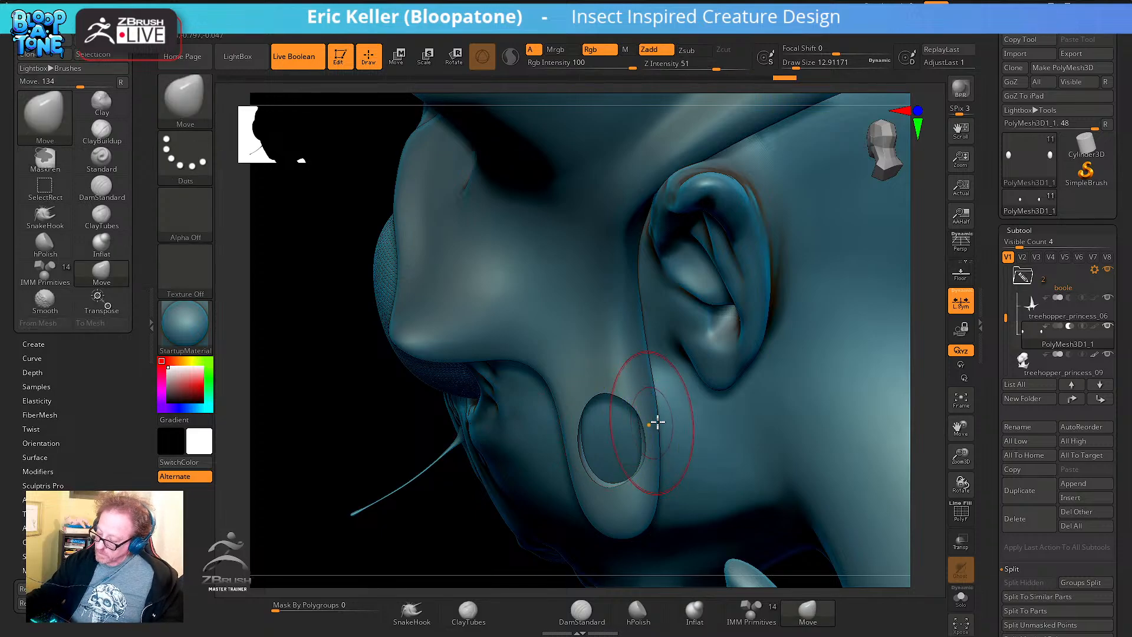
{"action": "left_click_drag", "start_coordinate": [442, 548], "coordinate": [804, 470]}
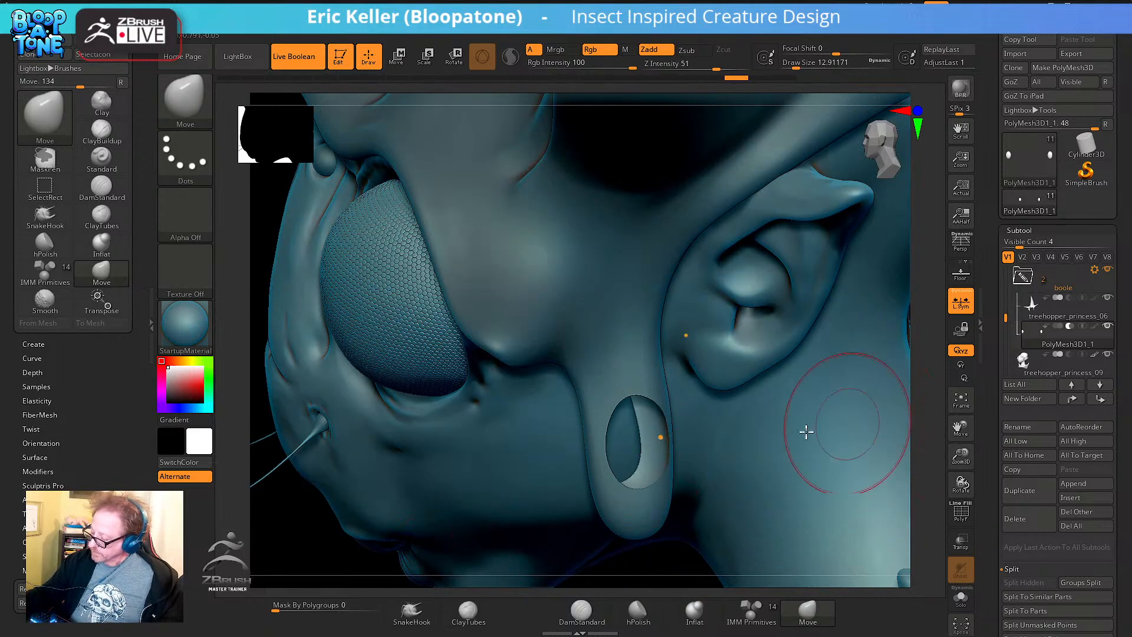
{"action": "left_click", "coordinate": [960, 541]}
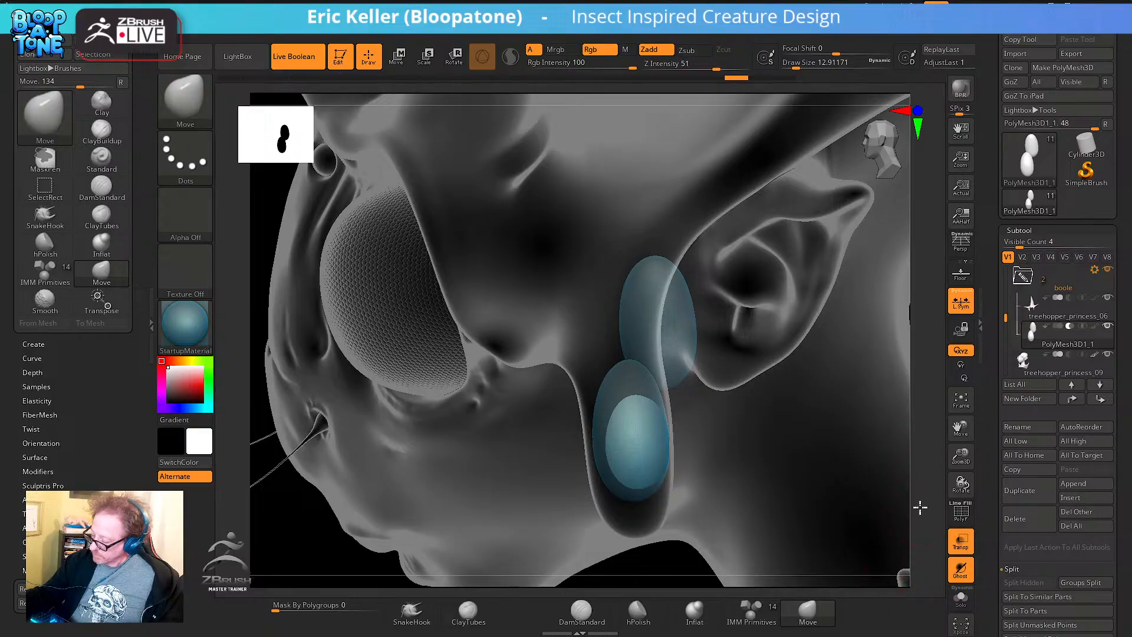
{"action": "left_click_drag", "start_coordinate": [920, 510], "coordinate": [881, 479]}
{"action": "left_click_drag", "start_coordinate": [651, 407], "coordinate": [653, 377]}
{"action": "left_click", "coordinate": [961, 541]}
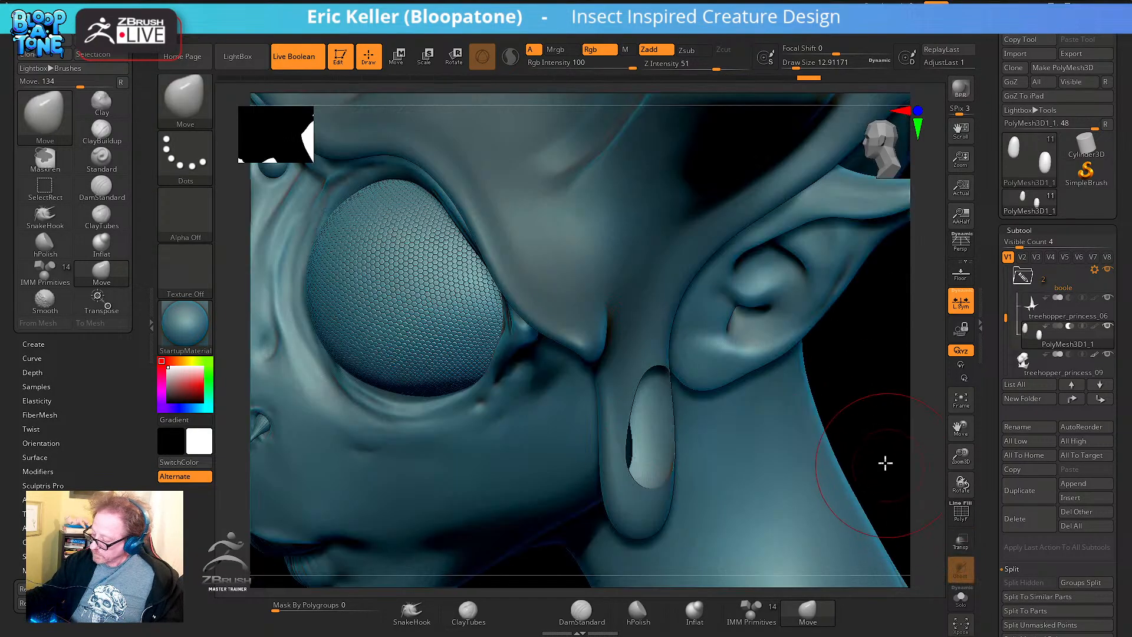
Reshape the subtracting sphere with the Move brush so the lobe's cutout forms a long, narrow rounded slot
{"action": "left_click_drag", "start_coordinate": [885, 463], "coordinate": [843, 454]}
{"action": "left_click_drag", "start_coordinate": [664, 407], "coordinate": [664, 365]}
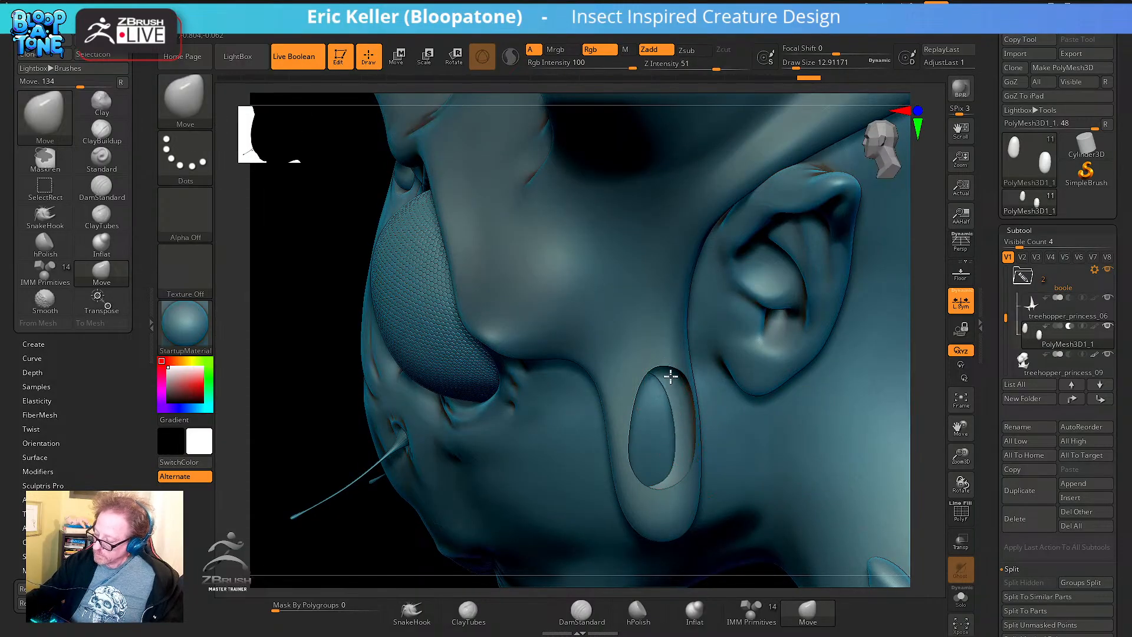
{"action": "right_click_drag", "start_coordinate": [678, 374], "coordinate": [631, 396]}
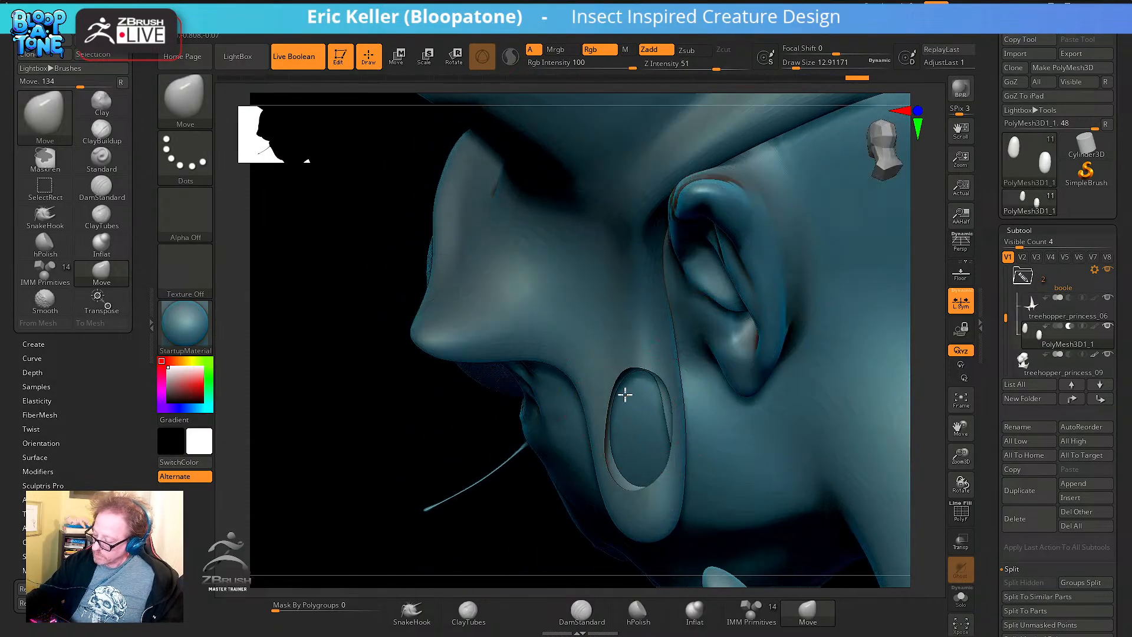
{"action": "right_click_drag", "start_coordinate": [613, 477], "coordinate": [684, 421]}
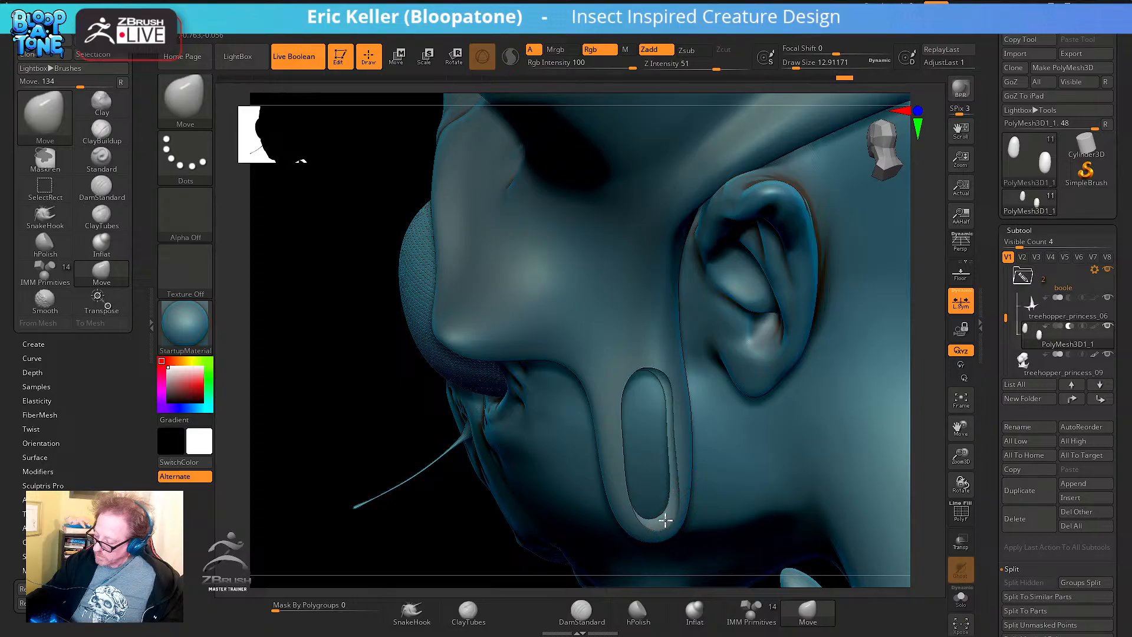
{"action": "mouse_move", "coordinate": [638, 519]}
{"action": "left_mouse_down"}
{"action": "mouse_move", "coordinate": [513, 561]}
{"action": "mouse_move", "coordinate": [693, 523]}
{"action": "mouse_move", "coordinate": [869, 514]}
{"action": "mouse_move", "coordinate": [822, 465]}
{"action": "mouse_move", "coordinate": [867, 493]}
{"action": "mouse_move", "coordinate": [882, 539]}
{"action": "mouse_move", "coordinate": [872, 503]}
{"action": "mouse_move", "coordinate": [717, 515]}
{"action": "left_mouse_up"}
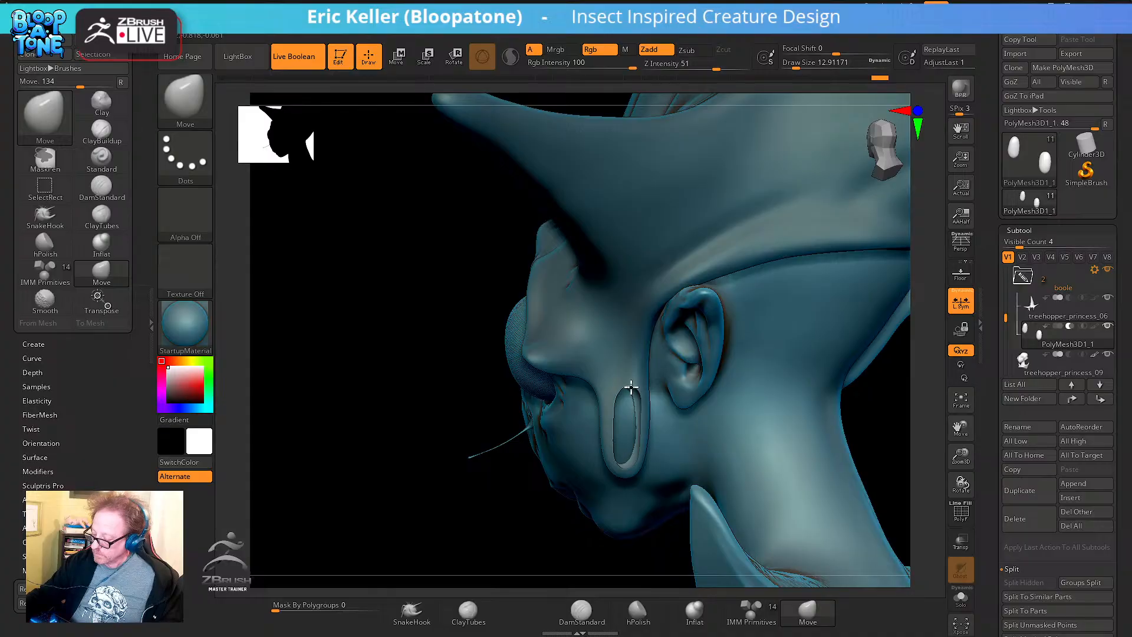
{"action": "left_click_drag", "start_coordinate": [578, 550], "coordinate": [665, 522]}
{"action": "left_click_drag", "start_coordinate": [770, 427], "coordinate": [711, 415], "text": "alt"}
{"action": "left_click_drag", "start_coordinate": [779, 446], "coordinate": [860, 356], "text": "alt"}
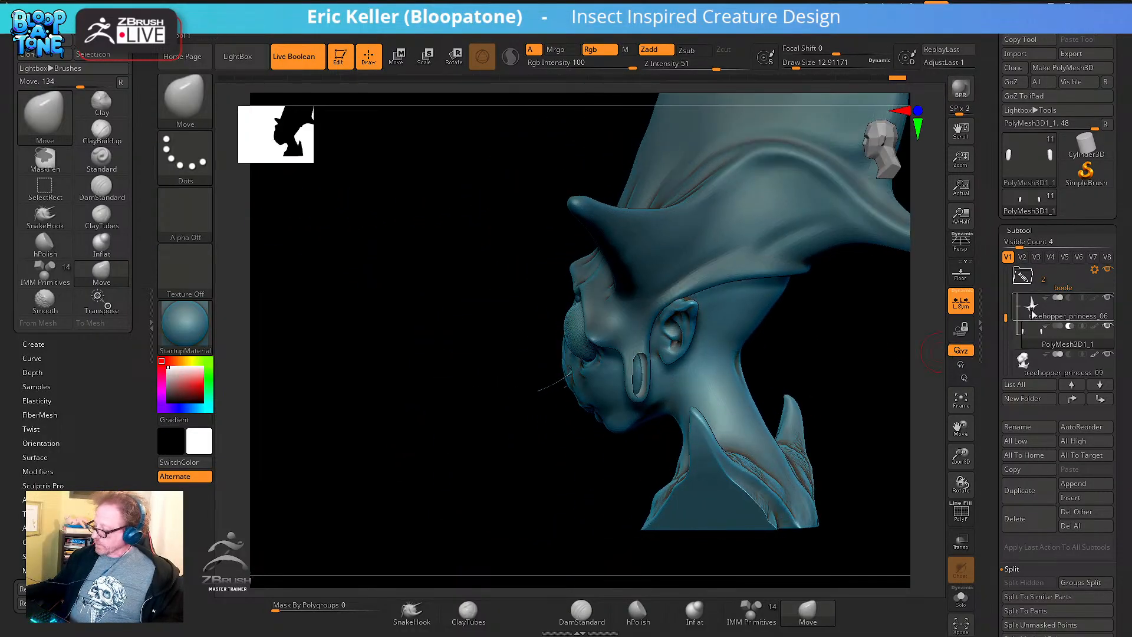
Set the visible subtool count to 8 and run Boolean Folder on the boole folder
{"action": "mouse_move", "coordinate": [1041, 347]}
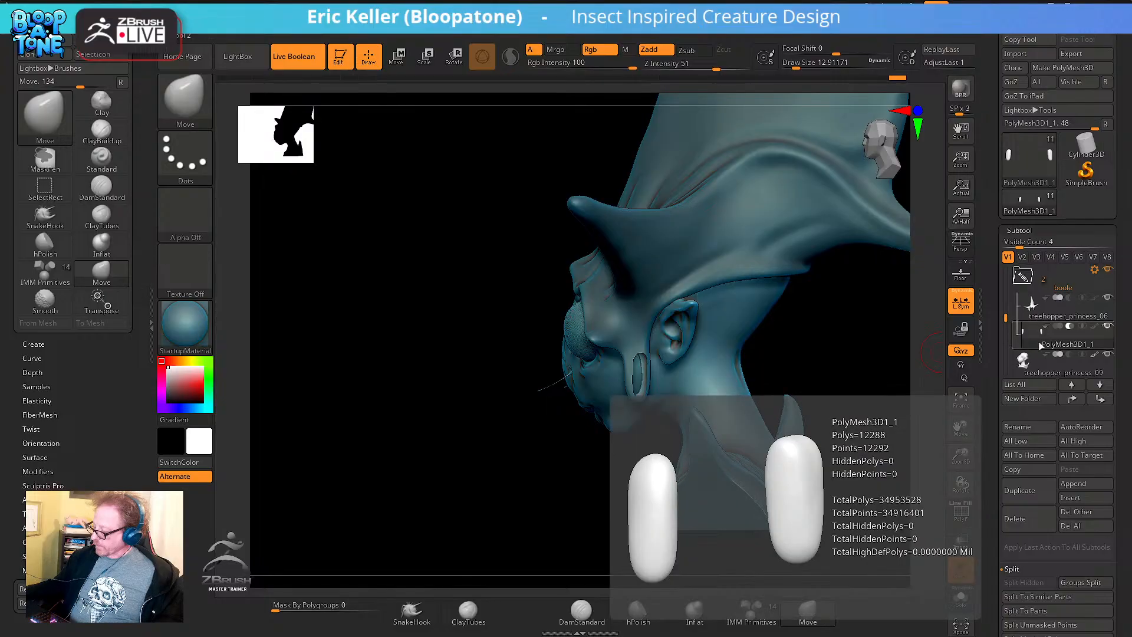
{"action": "mouse_move", "coordinate": [859, 340]}
{"action": "left_mouse_down"}
{"action": "mouse_move", "coordinate": [897, 343]}
{"action": "mouse_move", "coordinate": [857, 356]}
{"action": "left_mouse_up"}
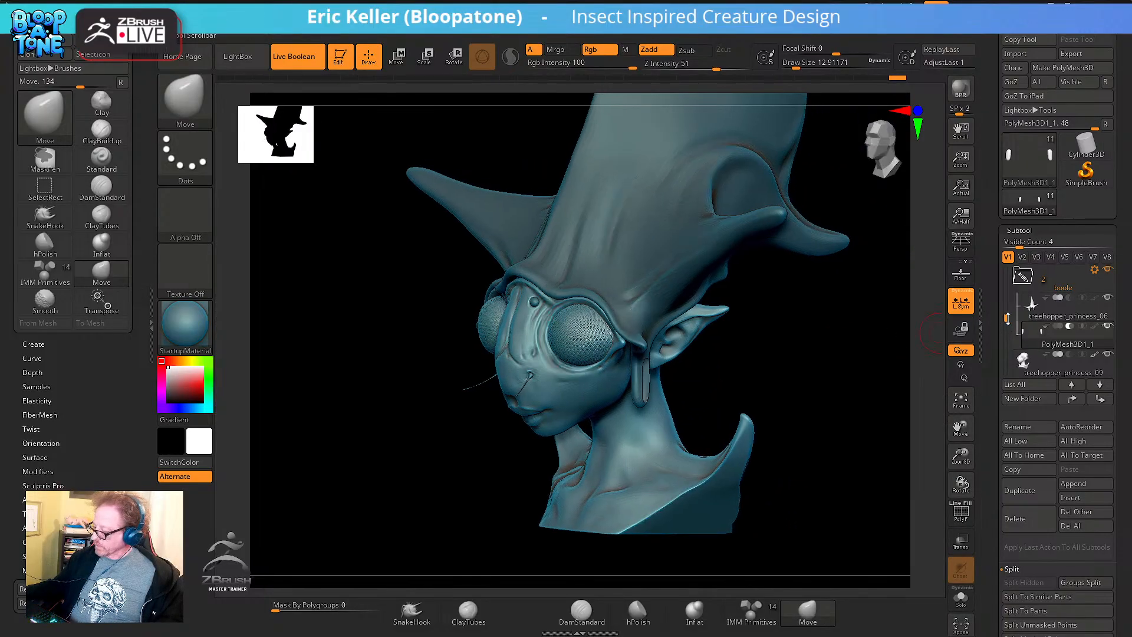
{"action": "left_click_drag", "start_coordinate": [1015, 247], "coordinate": [1038, 245]}
{"action": "mouse_move", "coordinate": [1039, 287]}
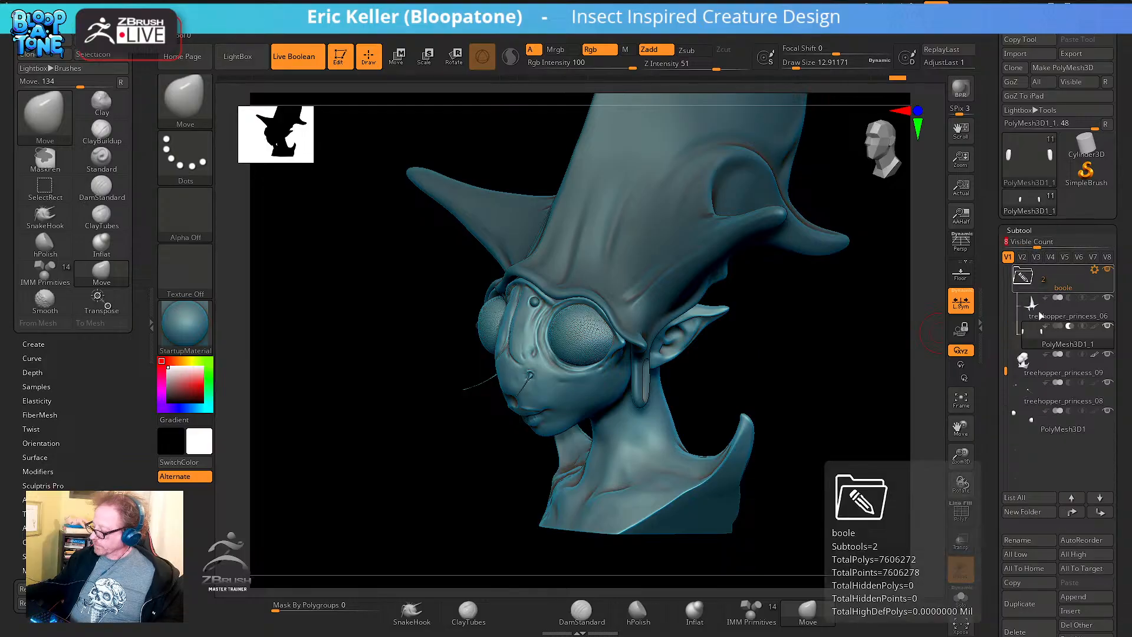
{"action": "left_click", "coordinate": [1098, 271]}
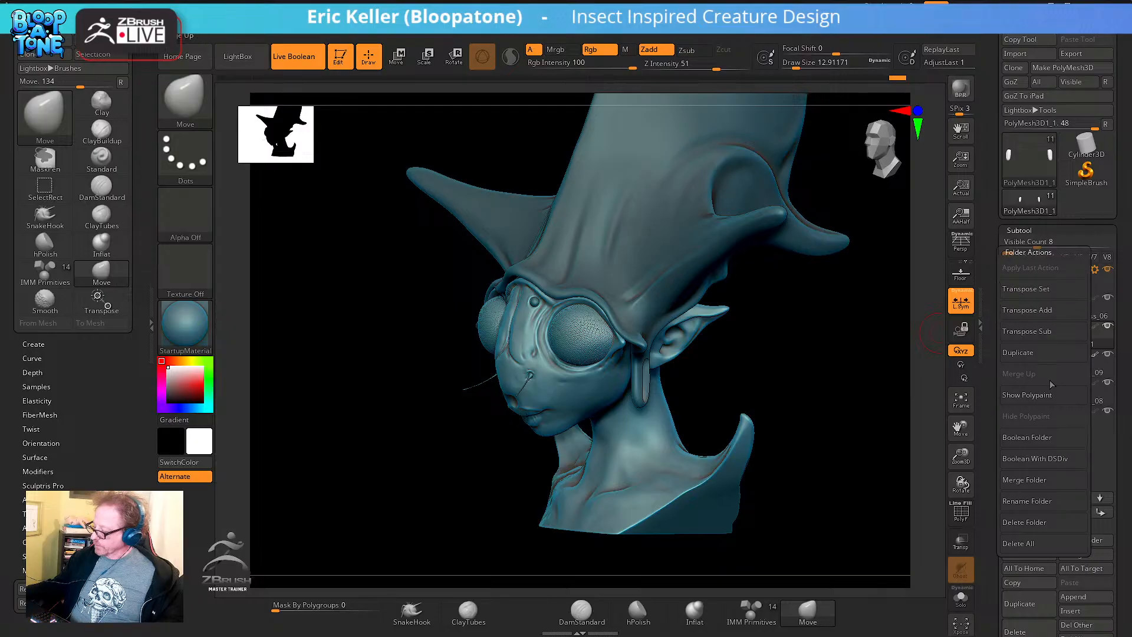
{"action": "left_click", "coordinate": [1074, 440]}
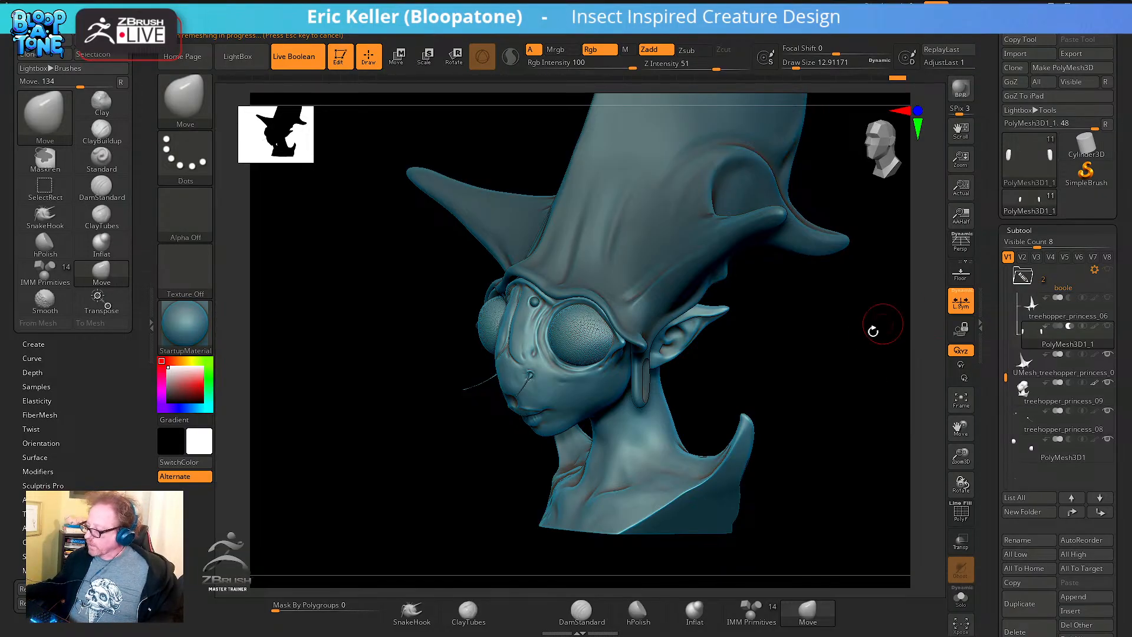
Select the new boolean mesh and examine the polygroups around the lobe's slot with the polyframe display on
{"action": "mouse_move", "coordinate": [804, 399]}
{"action": "left_mouse_down"}
{"action": "mouse_move", "coordinate": [773, 396]}
{"action": "mouse_move", "coordinate": [861, 391]}
{"action": "mouse_move", "coordinate": [791, 392]}
{"action": "mouse_move", "coordinate": [887, 409]}
{"action": "mouse_move", "coordinate": [738, 402]}
{"action": "mouse_move", "coordinate": [727, 382]}
{"action": "left_mouse_up"}
{"action": "mouse_move", "coordinate": [506, 553]}
{"action": "left_mouse_down"}
{"action": "mouse_move", "coordinate": [538, 566]}
{"action": "mouse_move", "coordinate": [654, 558]}
{"action": "left_mouse_up"}
{"action": "left_click", "coordinate": [1070, 372]}
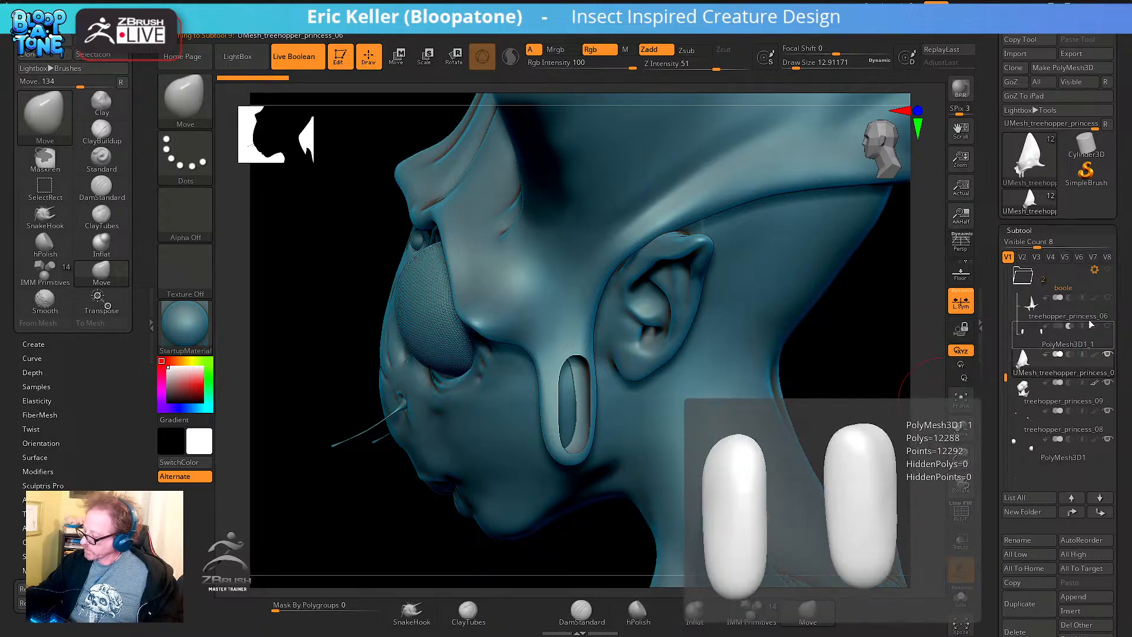
{"action": "left_click", "coordinate": [965, 519]}
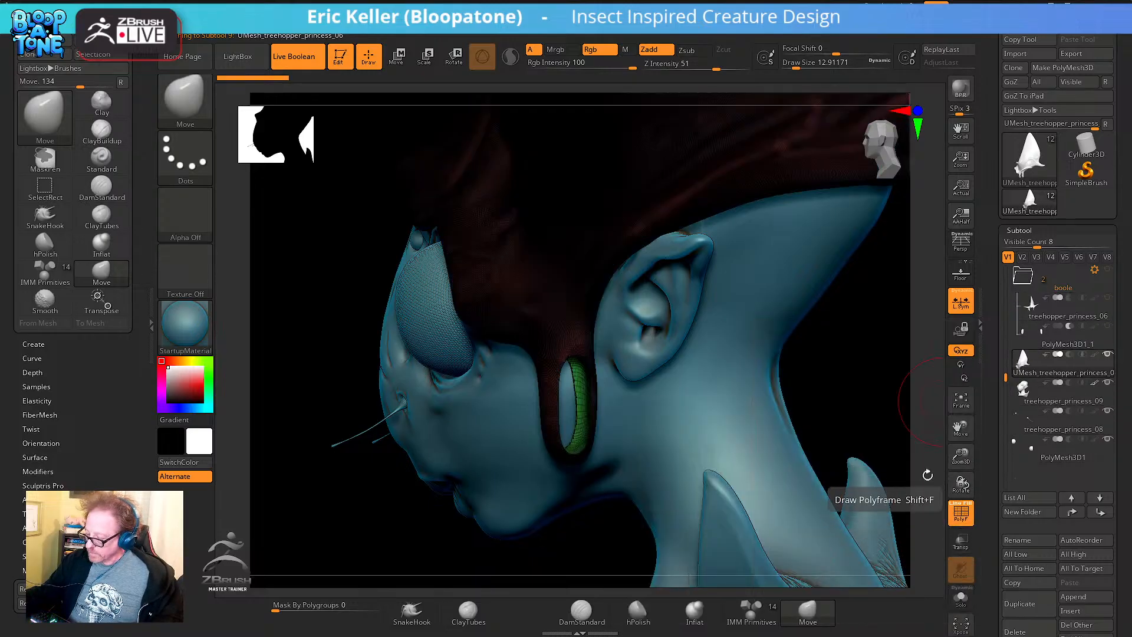
{"action": "left_click_drag", "start_coordinate": [876, 392], "coordinate": [949, 513]}
{"action": "left_click", "coordinate": [959, 517]}
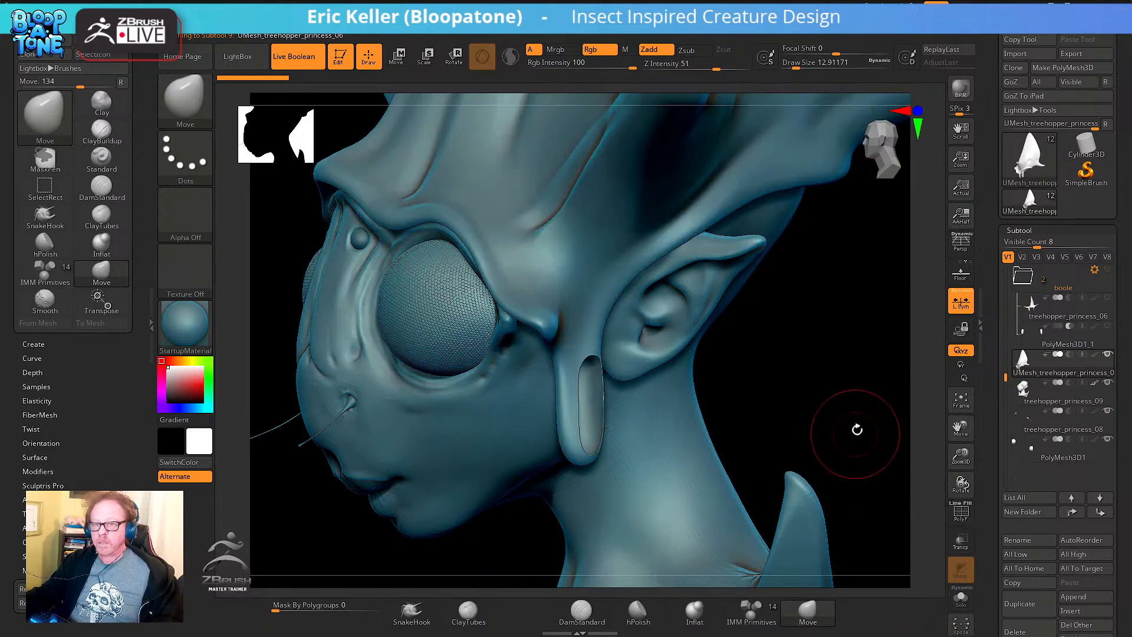
{"action": "mouse_move", "coordinate": [857, 430]}
{"action": "left_mouse_down"}
{"action": "mouse_move", "coordinate": [822, 475]}
{"action": "mouse_move", "coordinate": [834, 474]}
{"action": "mouse_move", "coordinate": [832, 449]}
{"action": "mouse_move", "coordinate": [795, 463]}
{"action": "mouse_move", "coordinate": [950, 466]}
{"action": "left_mouse_up"}
{"action": "left_click", "coordinate": [962, 518]}
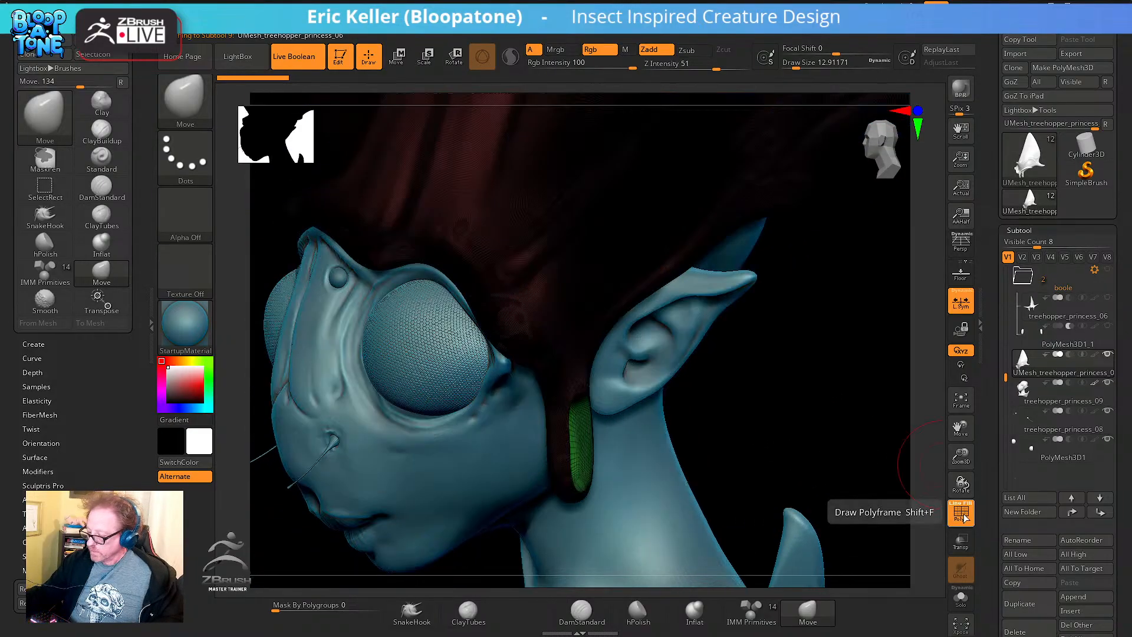
{"action": "mouse_move", "coordinate": [822, 465]}
{"action": "left_mouse_down"}
{"action": "mouse_move", "coordinate": [826, 523]}
{"action": "mouse_move", "coordinate": [849, 395]}
{"action": "left_mouse_up"}
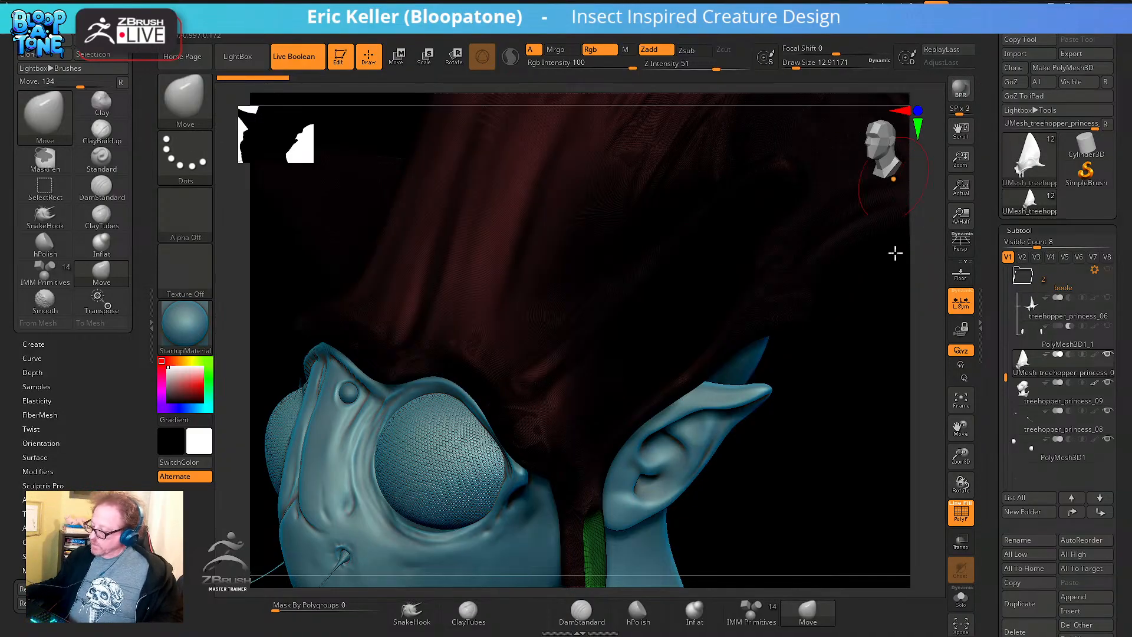
{"action": "mouse_move", "coordinate": [801, 490]}
{"action": "left_mouse_down"}
{"action": "mouse_move", "coordinate": [855, 462]}
{"action": "mouse_move", "coordinate": [890, 501]}
{"action": "left_mouse_up"}
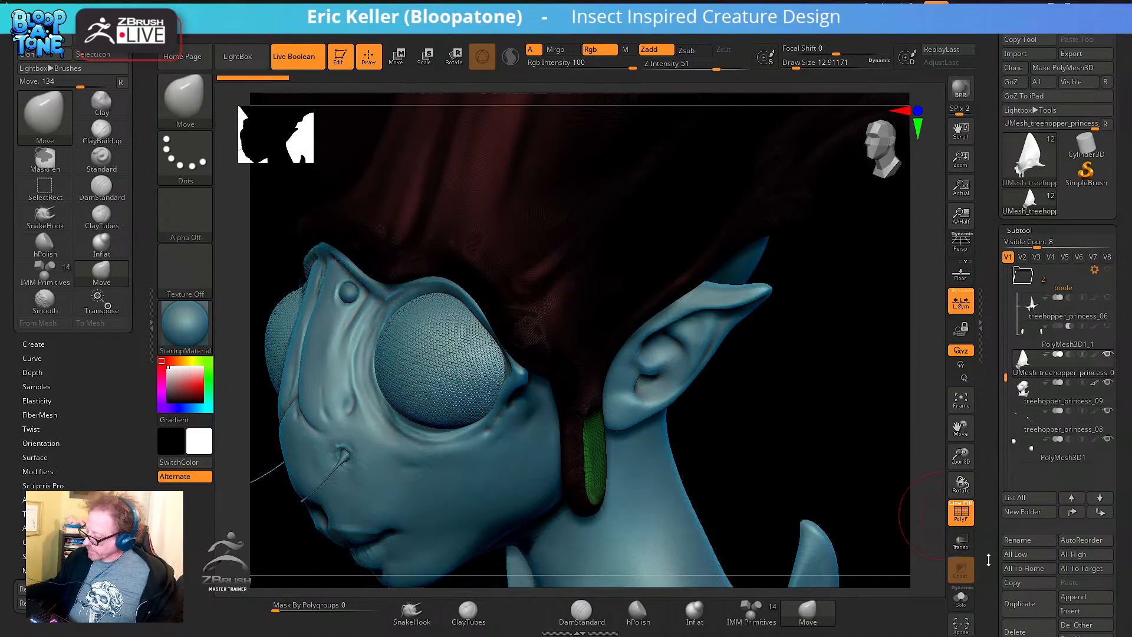
Try DynaMesh on the boolean mesh at resolution 968, check the lobe's slot with the polyframe off, and undo it
{"action": "left_click_drag", "start_coordinate": [989, 559], "coordinate": [995, 434]}
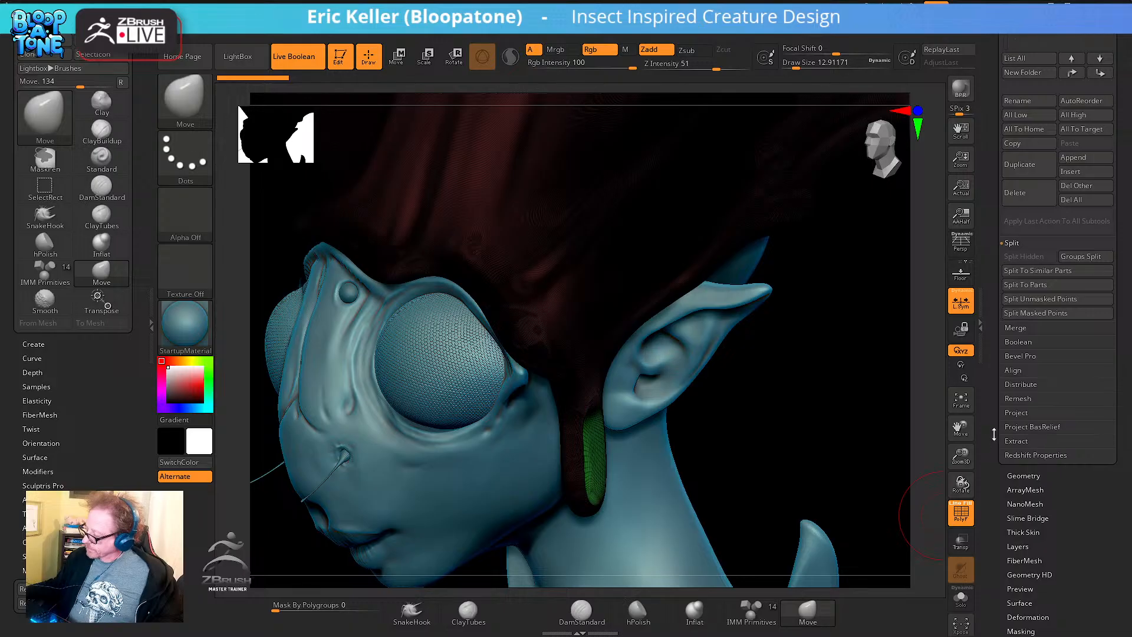
{"action": "left_click", "coordinate": [1017, 475]}
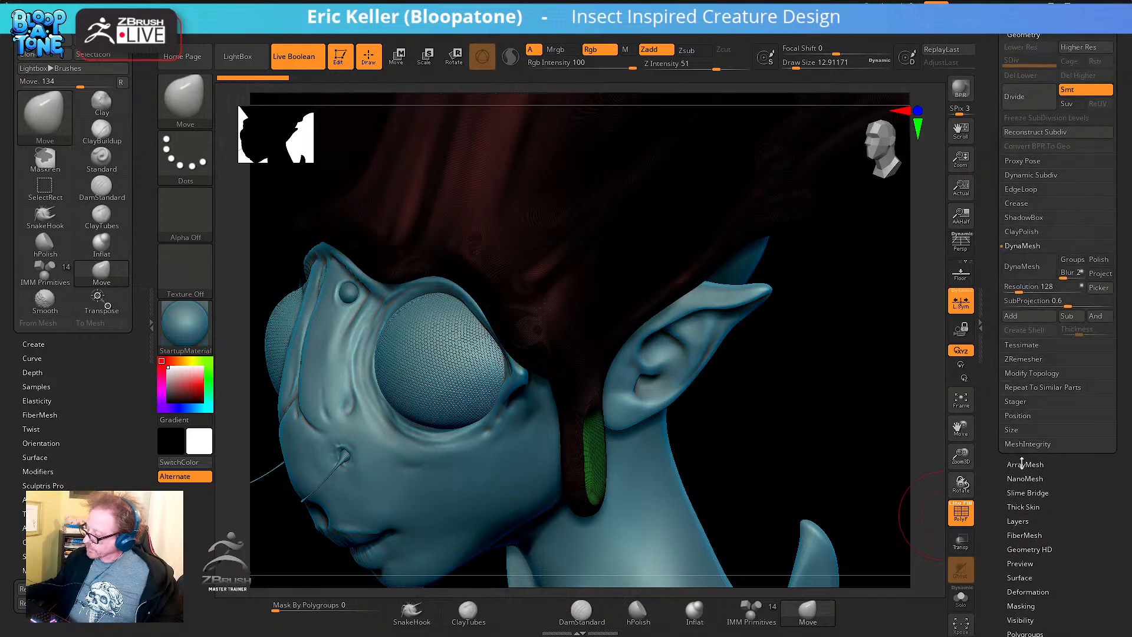
{"action": "left_click", "coordinate": [1038, 287]}
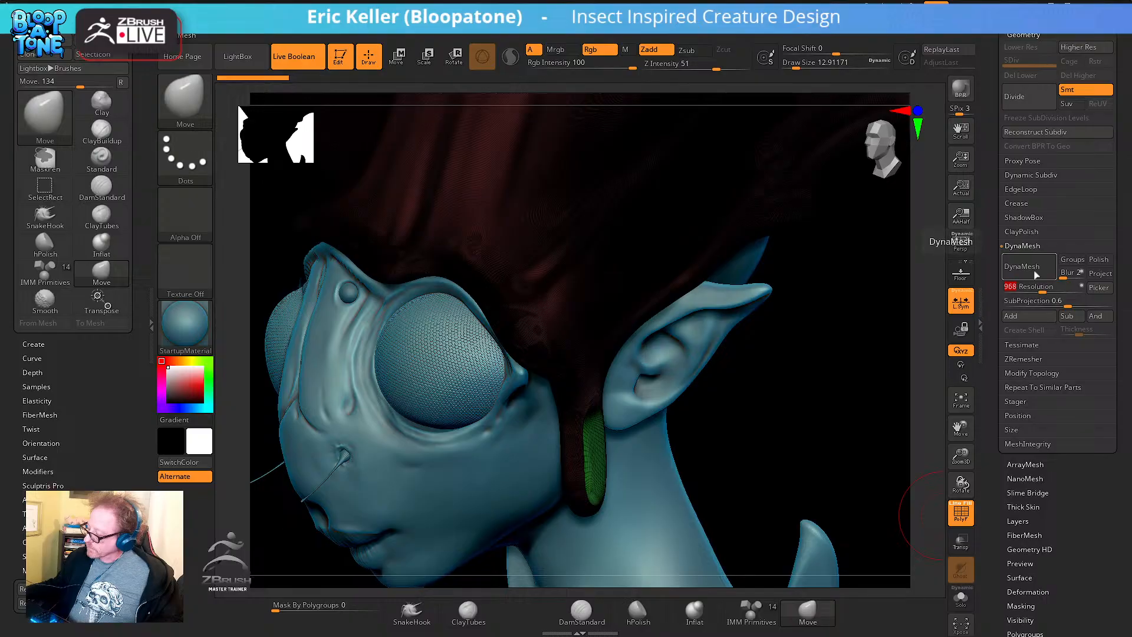
{"action": "left_click", "coordinate": [1036, 275]}
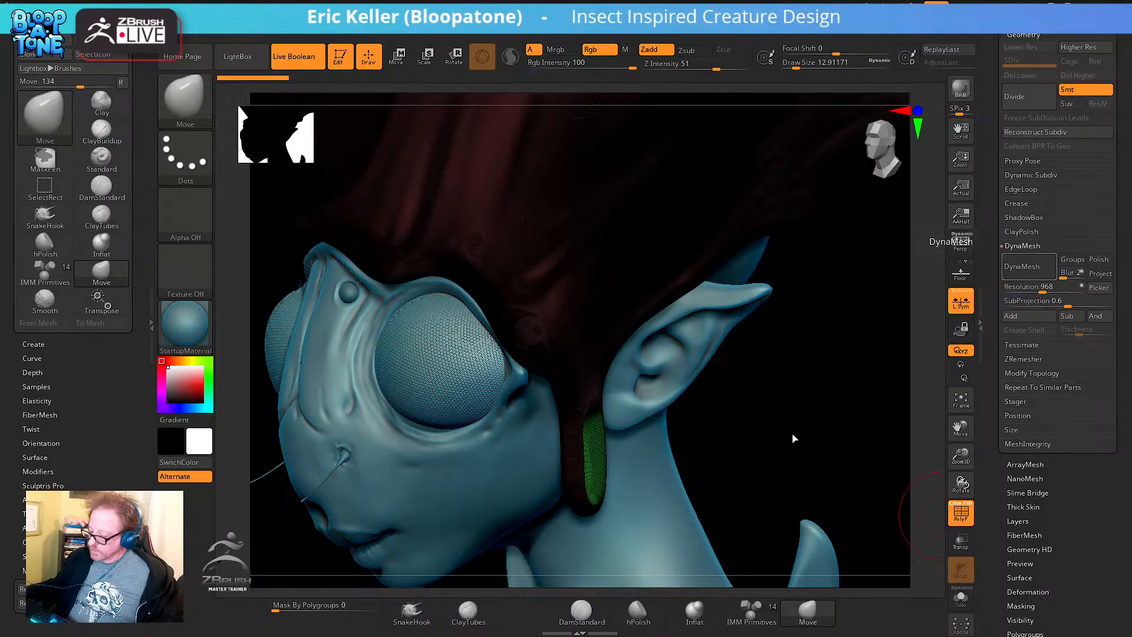
{"action": "left_click_drag", "start_coordinate": [790, 433], "coordinate": [820, 453]}
{"action": "left_click", "coordinate": [960, 512]}
{"action": "mouse_move", "coordinate": [899, 448]}
{"action": "left_mouse_down"}
{"action": "mouse_move", "coordinate": [823, 435]}
{"action": "mouse_move", "coordinate": [902, 432]}
{"action": "mouse_move", "coordinate": [847, 436]}
{"action": "left_mouse_up"}
{"action": "key", "text": "ctrl"}
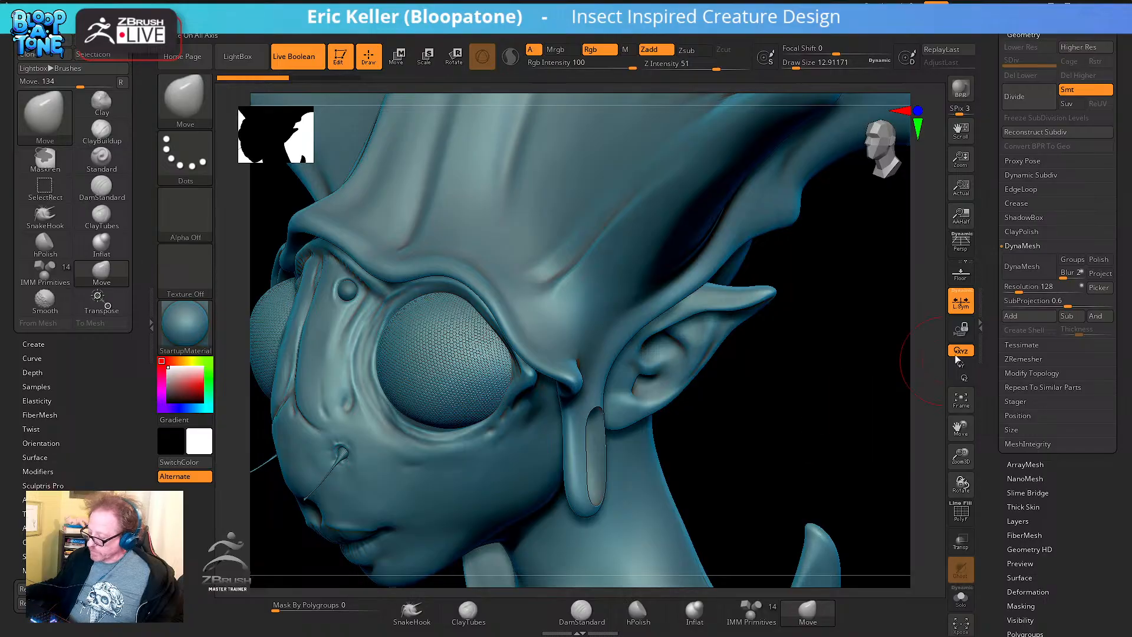
Try DynaMesh at resolution 1496, check the lobe and the active point count, and undo it
{"action": "left_click", "coordinate": [1029, 287]}
{"action": "type", "text": "128"}
{"action": "left_click_drag", "start_coordinate": [1018, 290], "coordinate": [1052, 288]}
{"action": "left_click", "coordinate": [1033, 270]}
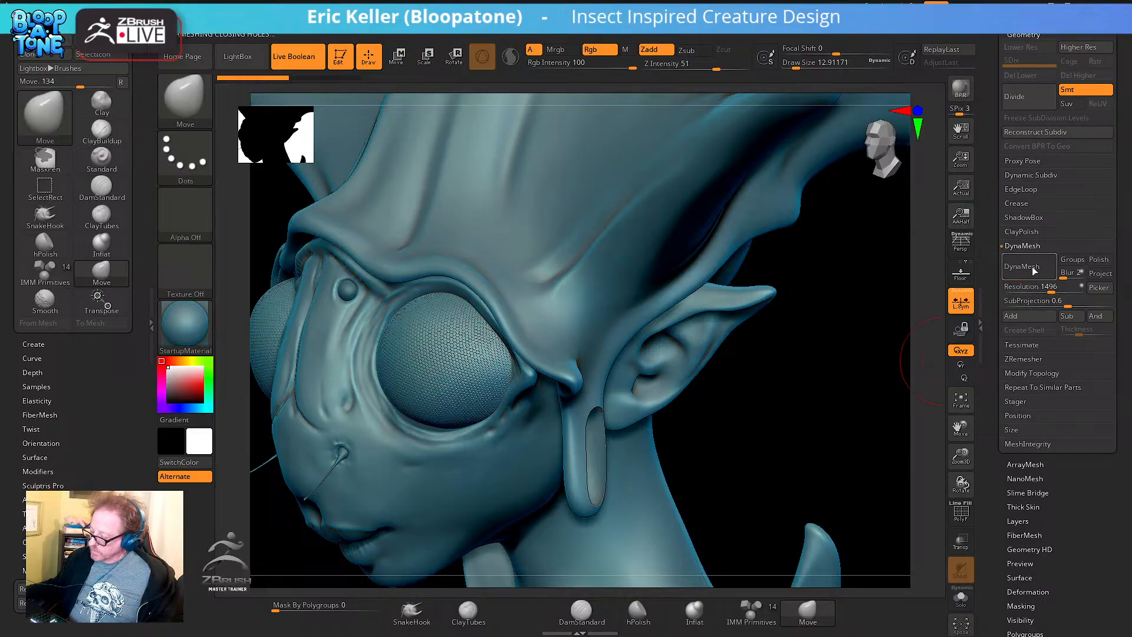
{"action": "left_click_drag", "start_coordinate": [860, 374], "coordinate": [876, 212]}
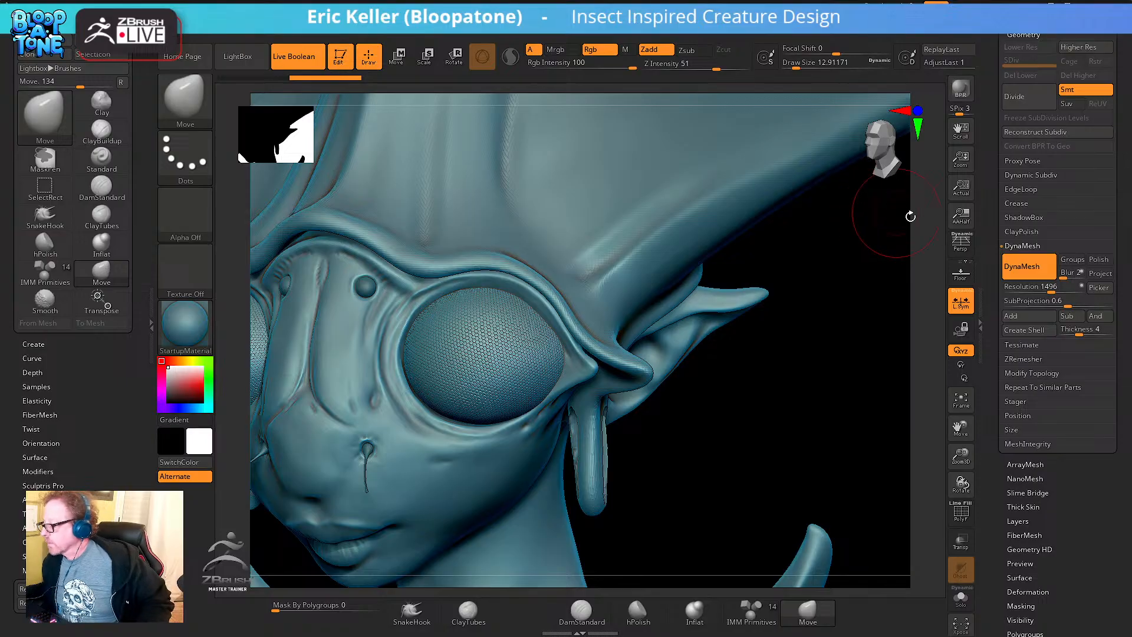
{"action": "left_click", "coordinate": [980, 323]}
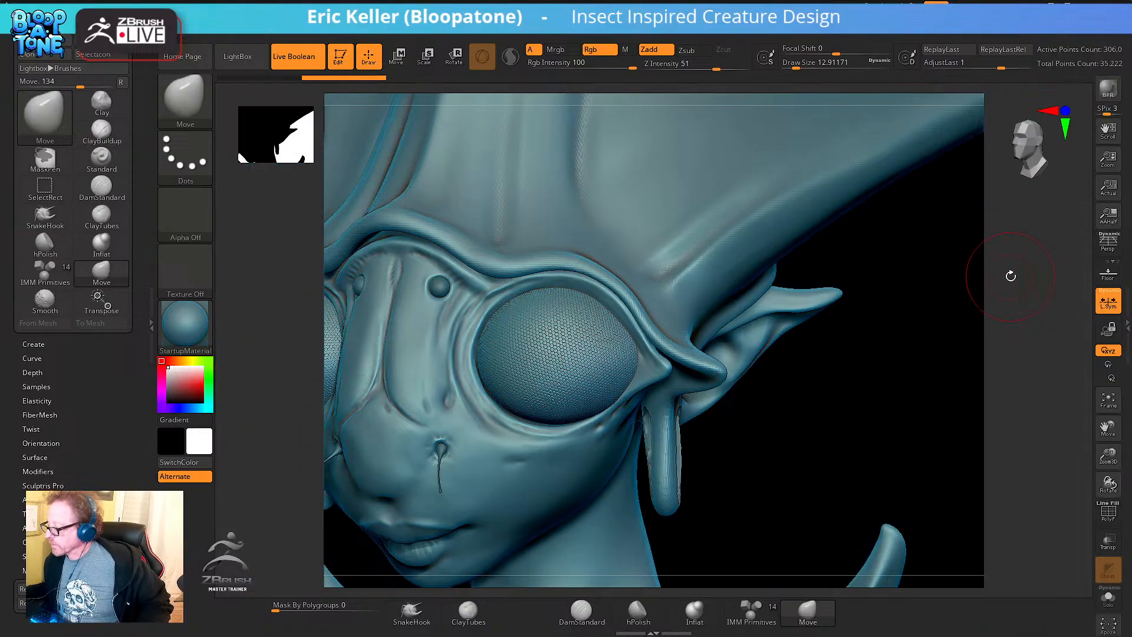
{"action": "left_click", "coordinate": [1126, 323]}
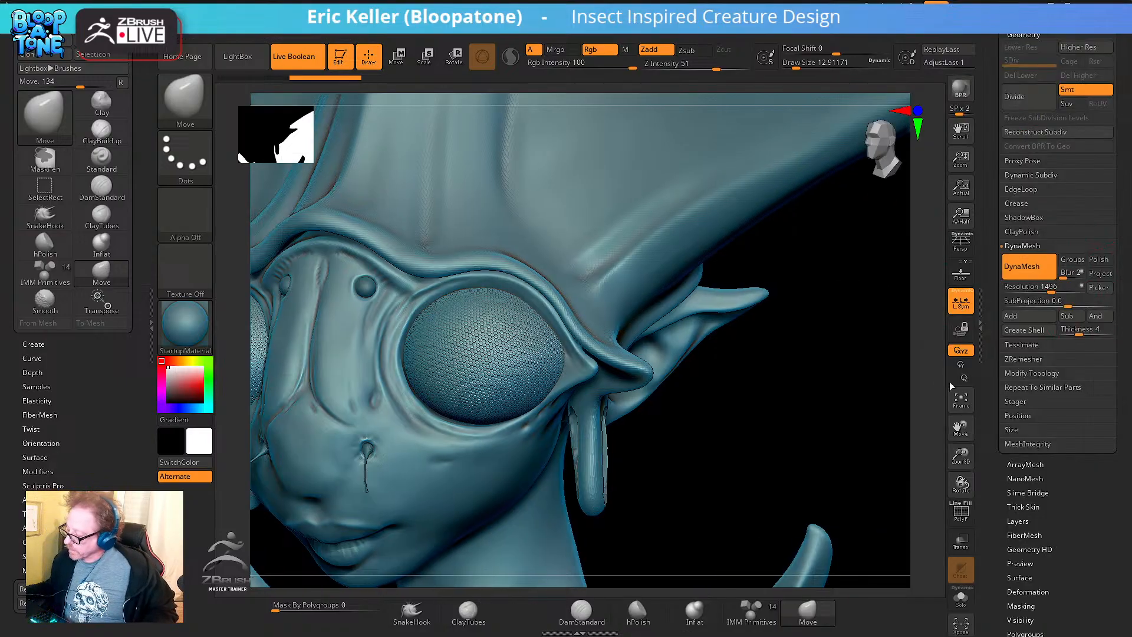
{"action": "key", "text": "ctrl"}
Run DynaMesh on the boolean mesh at resolution 1912 and check its active point count
{"action": "left_click_drag", "start_coordinate": [1045, 287], "coordinate": [1056, 287]}
{"action": "left_click", "coordinate": [1016, 270]}
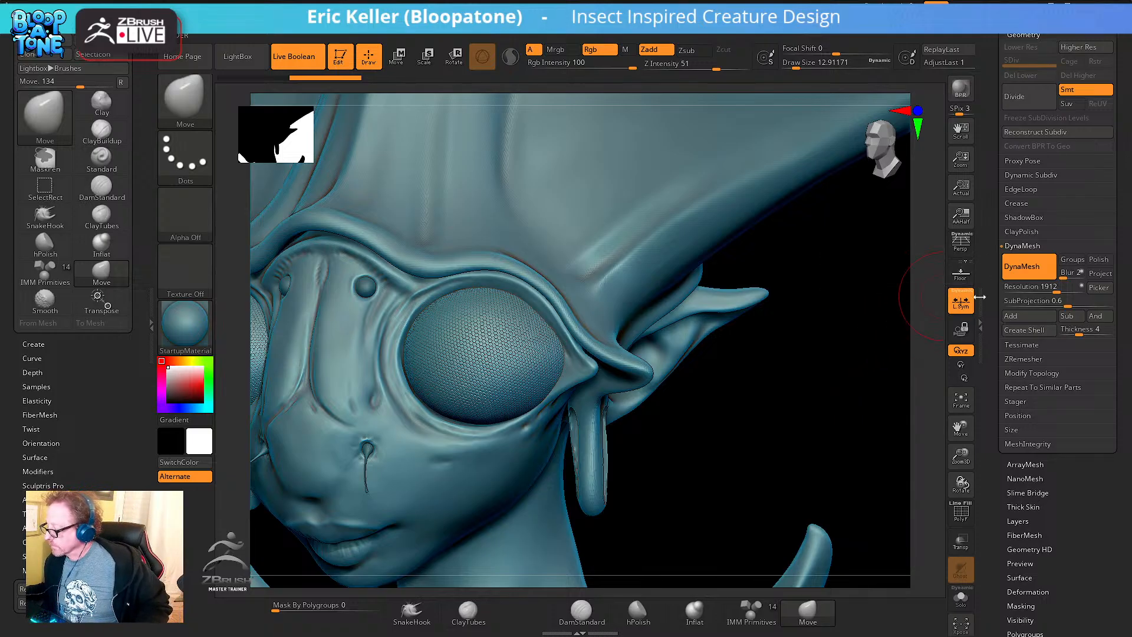
{"action": "left_click", "coordinate": [980, 297]}
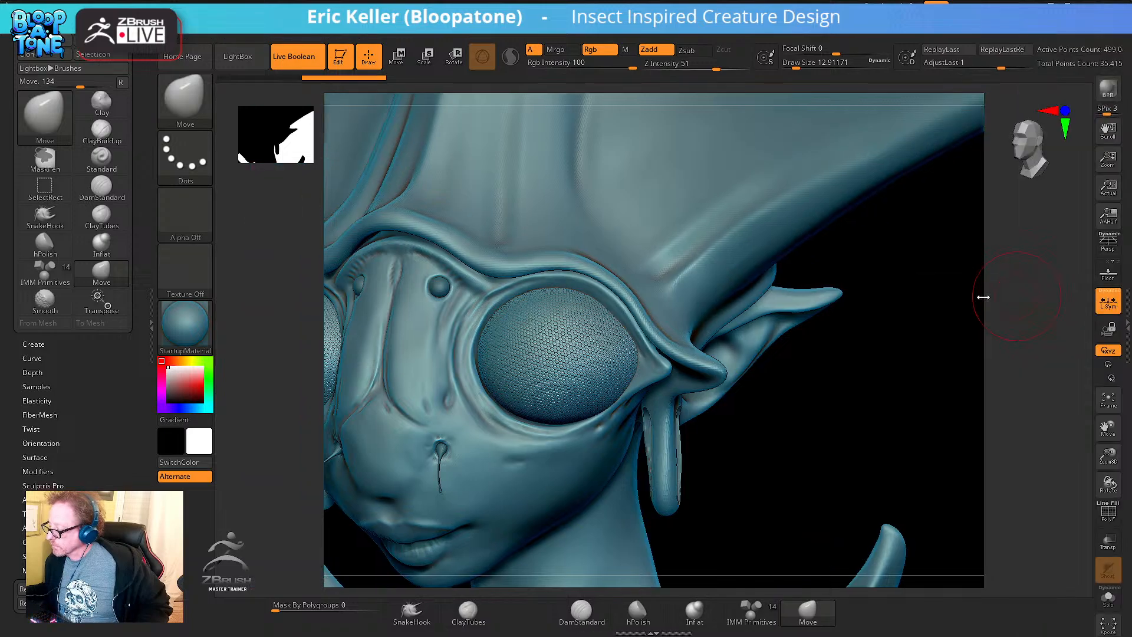
{"action": "left_click", "coordinate": [1125, 332]}
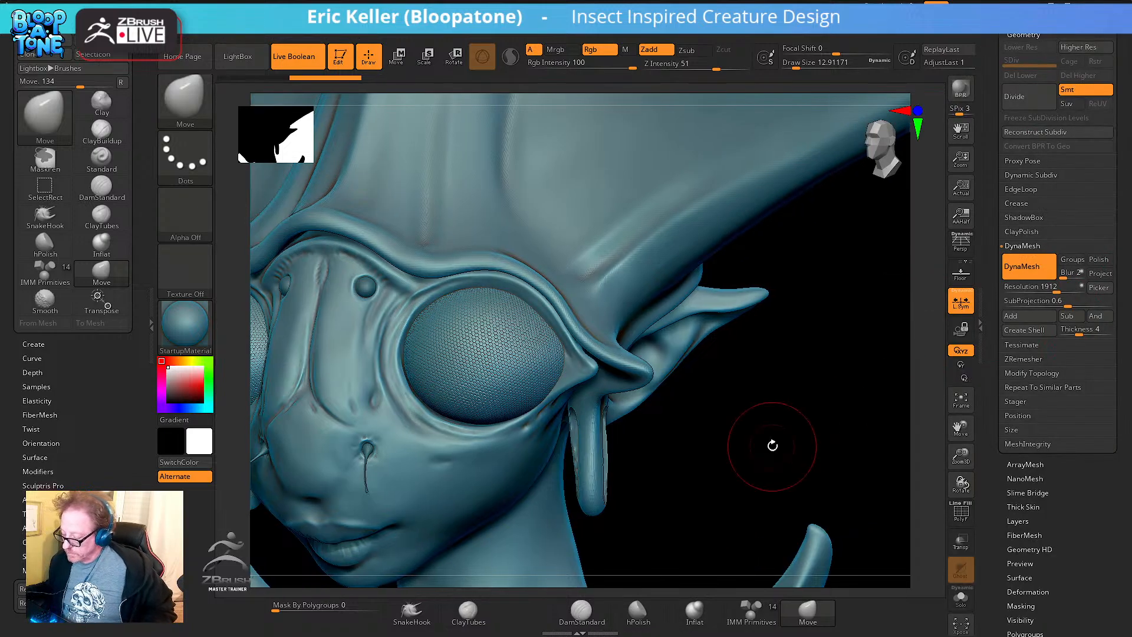
Try smoothing the inner edge of the hanging lobe's slot from the front and undo the strokes
{"action": "mouse_move", "coordinate": [763, 445]}
{"action": "left_mouse_down"}
{"action": "mouse_move", "coordinate": [637, 432]}
{"action": "mouse_move", "coordinate": [596, 416]}
{"action": "left_mouse_up"}
{"action": "key", "text": "shift"}
{"action": "left_click_drag", "start_coordinate": [682, 470], "coordinate": [744, 434]}
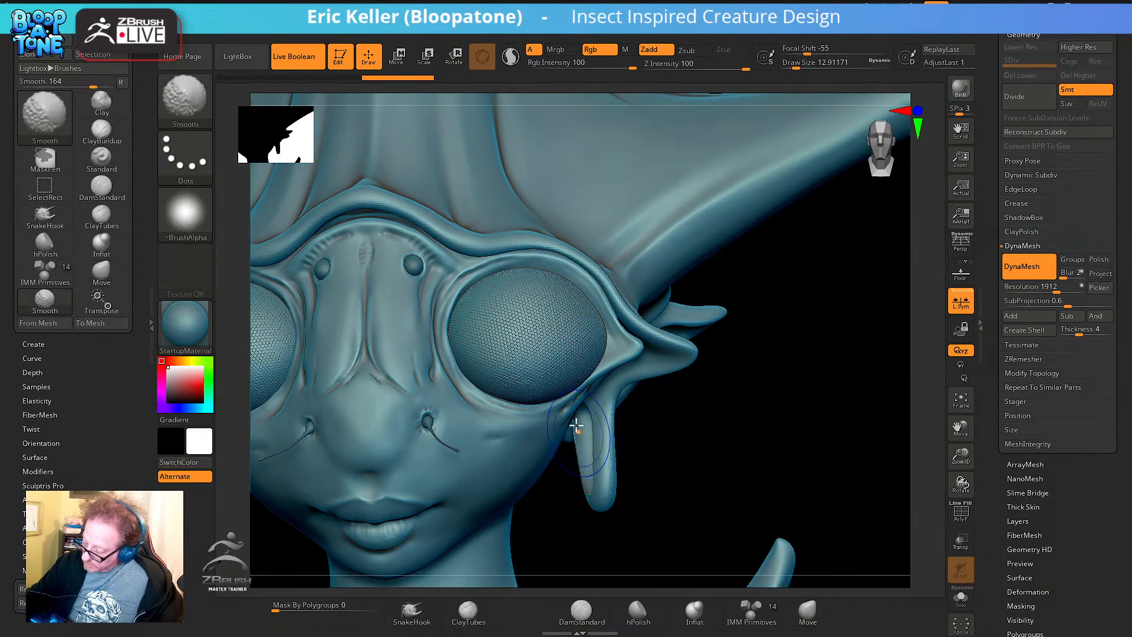
{"action": "left_click_drag", "start_coordinate": [576, 447], "coordinate": [596, 417], "text": "shift"}
{"action": "mouse_move", "coordinate": [670, 460]}
{"action": "left_mouse_down", "text": "alt"}
{"action": "mouse_move", "coordinate": [675, 447]}
{"action": "mouse_move", "coordinate": [704, 469]}
{"action": "left_mouse_up", "text": "alt"}
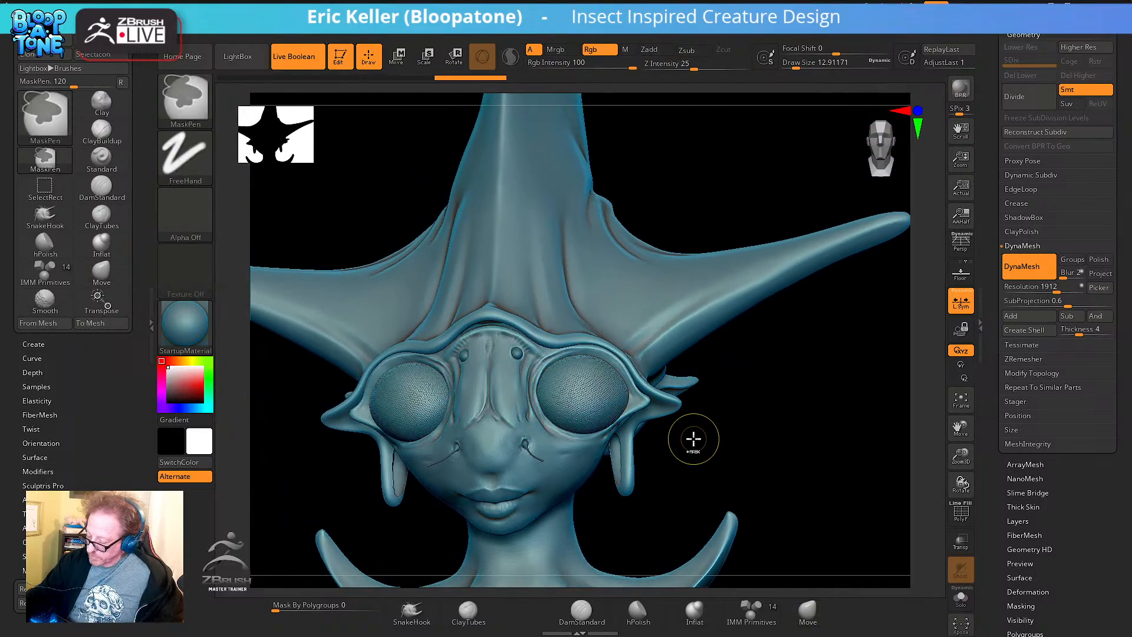
{"action": "key", "text": "ctrl+z"}
{"action": "key", "text": "ctrl+z"}
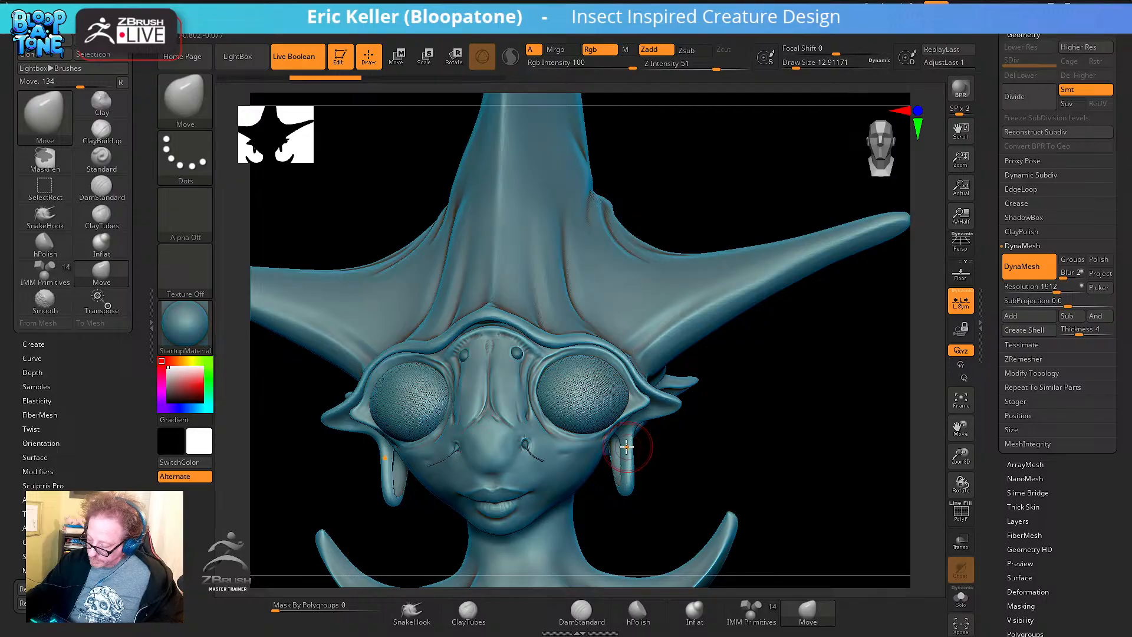
Smooth the cut edges around the lobe's slot, including its lower end, from the front and the side
{"action": "key", "text": "shift"}
{"action": "left_click_drag", "start_coordinate": [640, 496], "coordinate": [638, 434]}
{"action": "left_click_drag", "start_coordinate": [646, 494], "coordinate": [651, 480], "text": "shift"}
{"action": "left_click_drag", "start_coordinate": [843, 472], "coordinate": [731, 472]}
{"action": "left_click_drag", "start_coordinate": [627, 518], "coordinate": [646, 594], "text": "alt"}
{"action": "key", "text": "shift"}
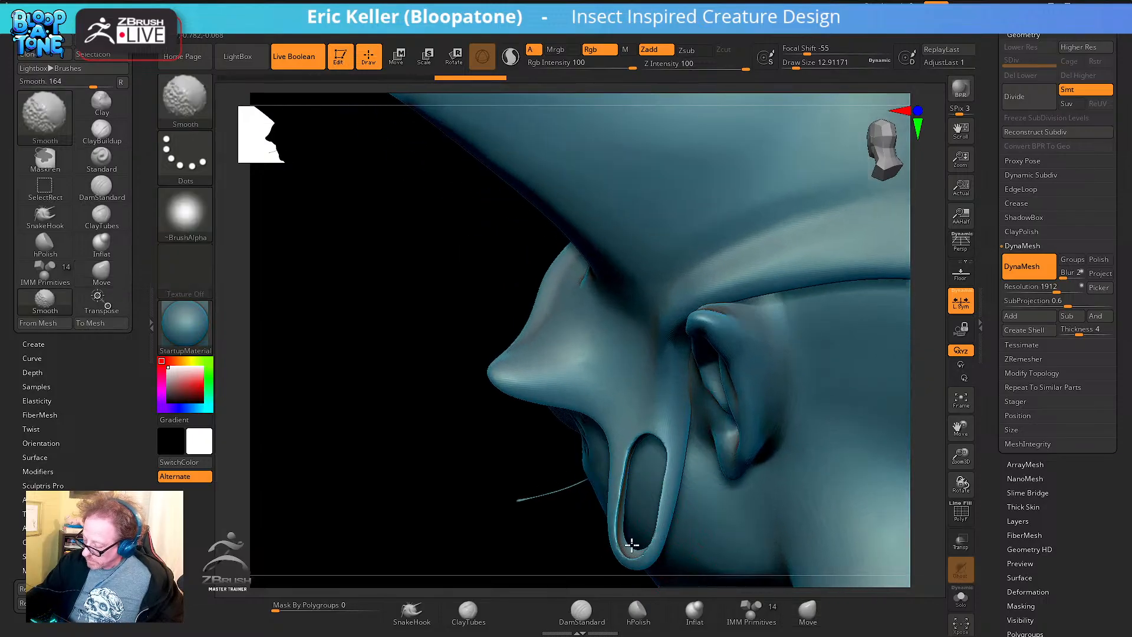
{"action": "left_click_drag", "start_coordinate": [631, 545], "coordinate": [635, 546], "text": "shift"}
{"action": "mouse_move", "coordinate": [669, 472]}
{"action": "right_mouse_down"}
{"action": "mouse_move", "coordinate": [682, 430]}
{"action": "mouse_move", "coordinate": [695, 429]}
{"action": "right_mouse_up"}
{"action": "key", "text": "shift"}
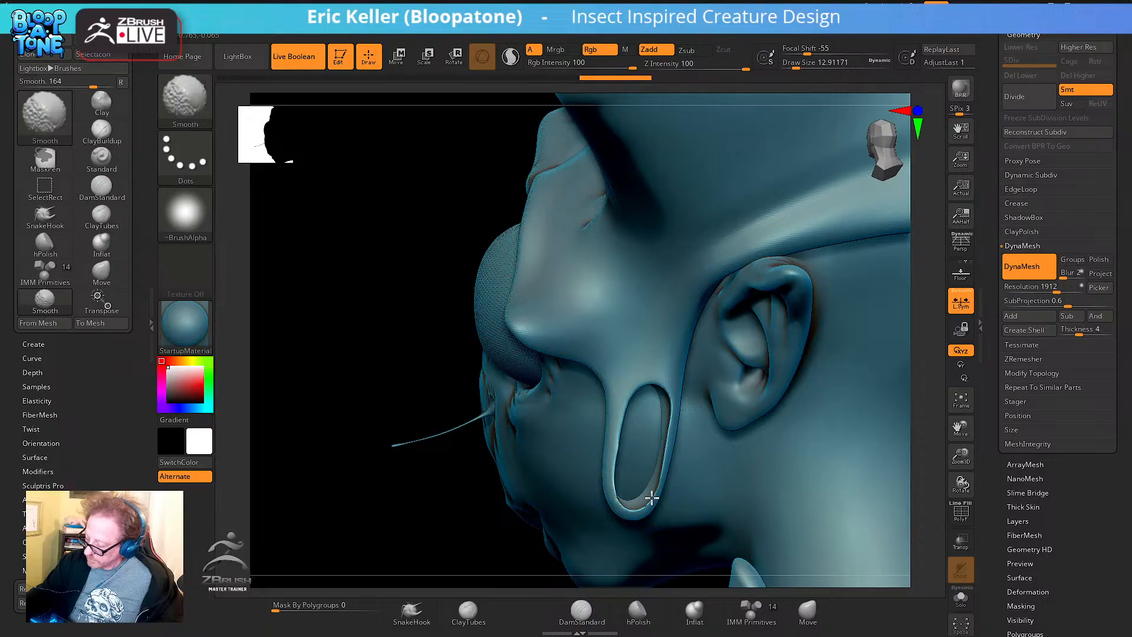
{"action": "right_click_drag", "start_coordinate": [663, 448], "coordinate": [576, 560]}
Thicken the front and rear edges of the lobe's slot with the Inflat brush and smooth its lower end
{"action": "left_click", "coordinate": [696, 616]}
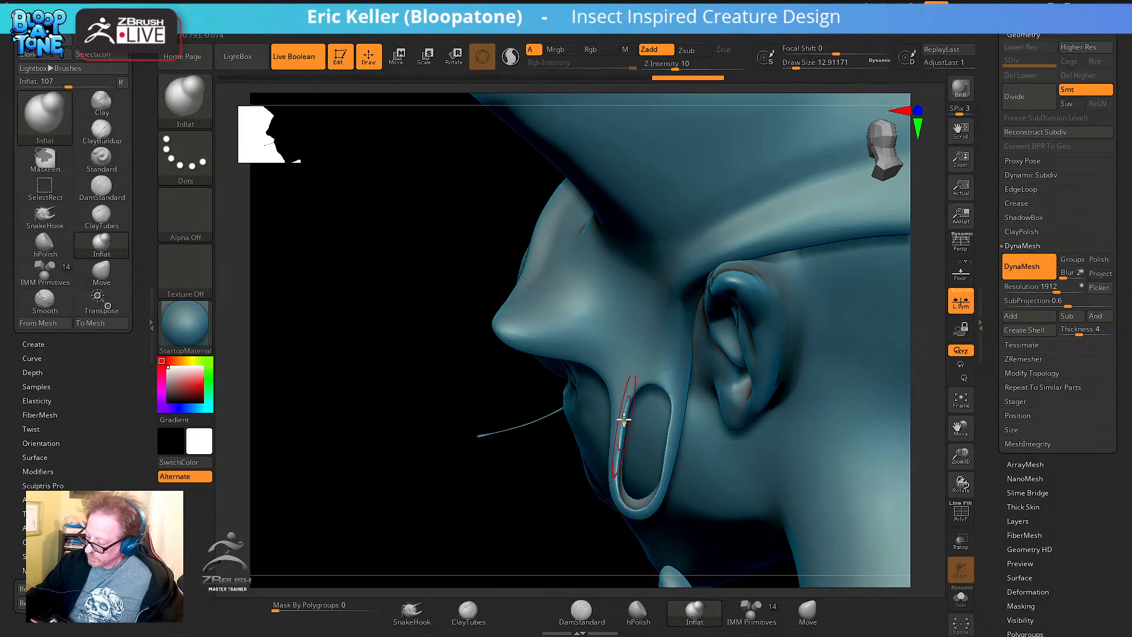
{"action": "right_click_drag", "start_coordinate": [702, 569], "coordinate": [616, 401]}
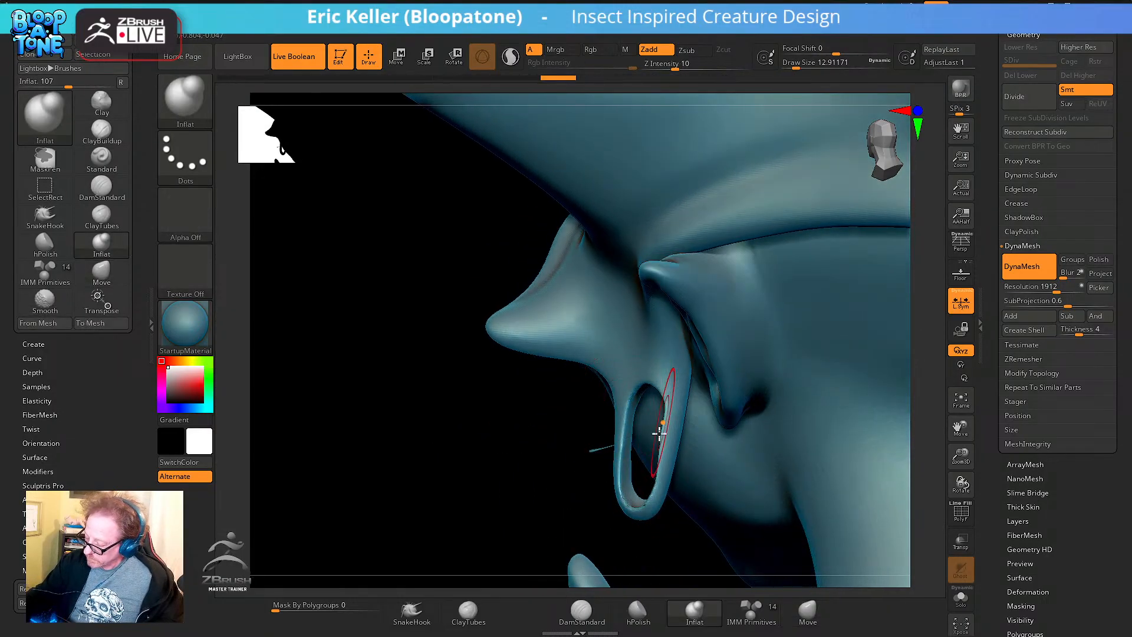
{"action": "left_click_drag", "start_coordinate": [667, 407], "coordinate": [662, 439], "text": "shift"}
{"action": "right_click_drag", "start_coordinate": [653, 500], "coordinate": [677, 409]}
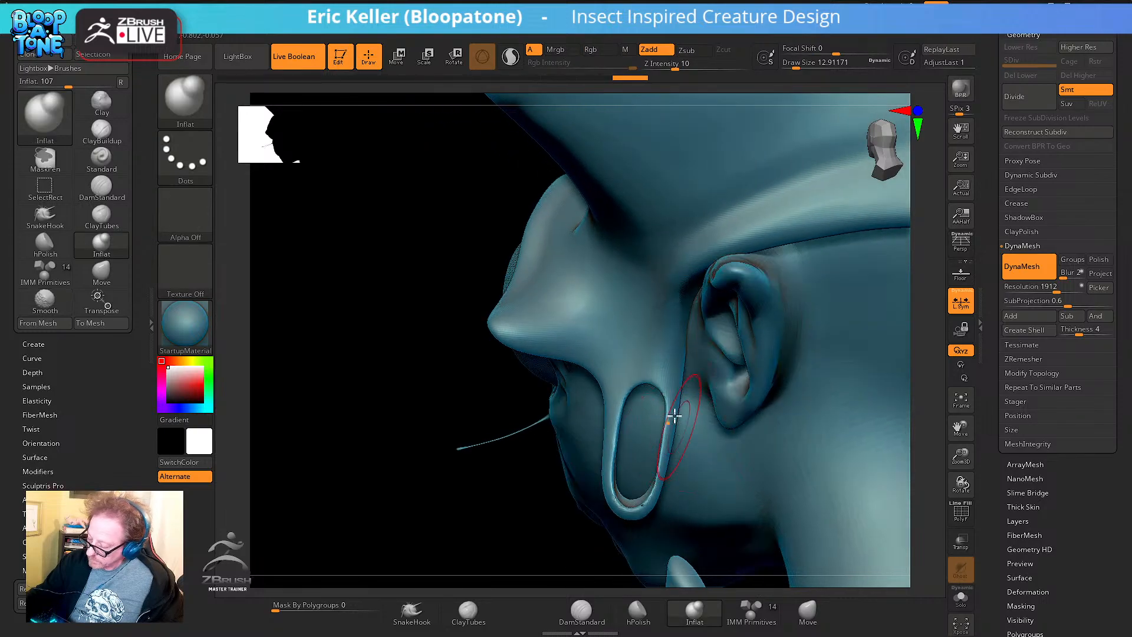
{"action": "right_click_drag", "start_coordinate": [656, 506], "coordinate": [541, 536]}
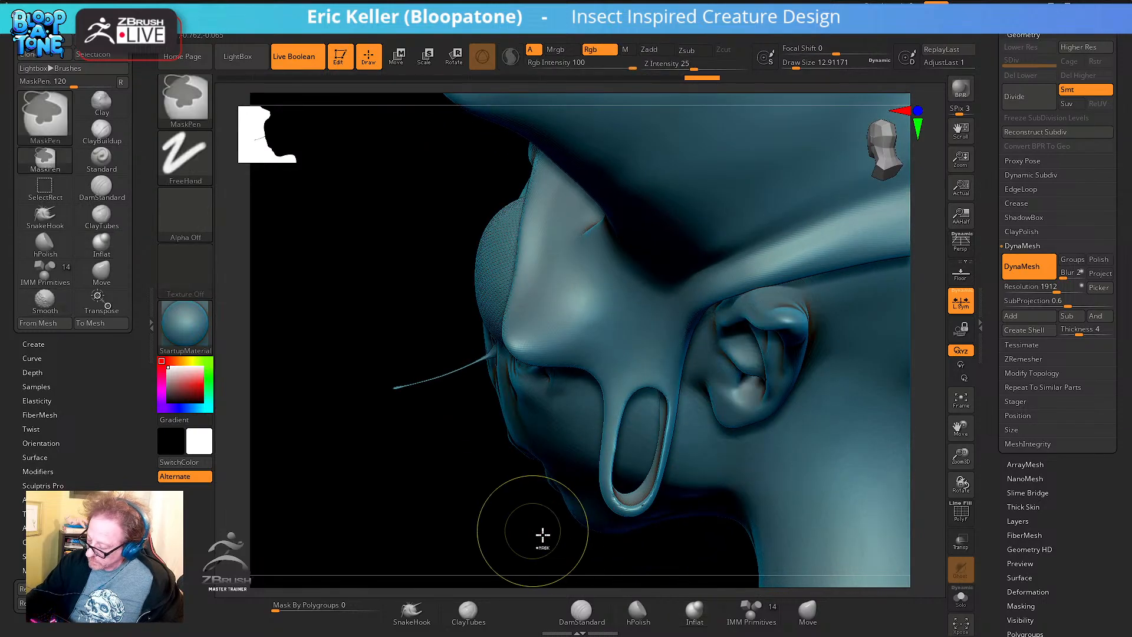
{"action": "right_click_drag", "start_coordinate": [658, 453], "coordinate": [655, 410]}
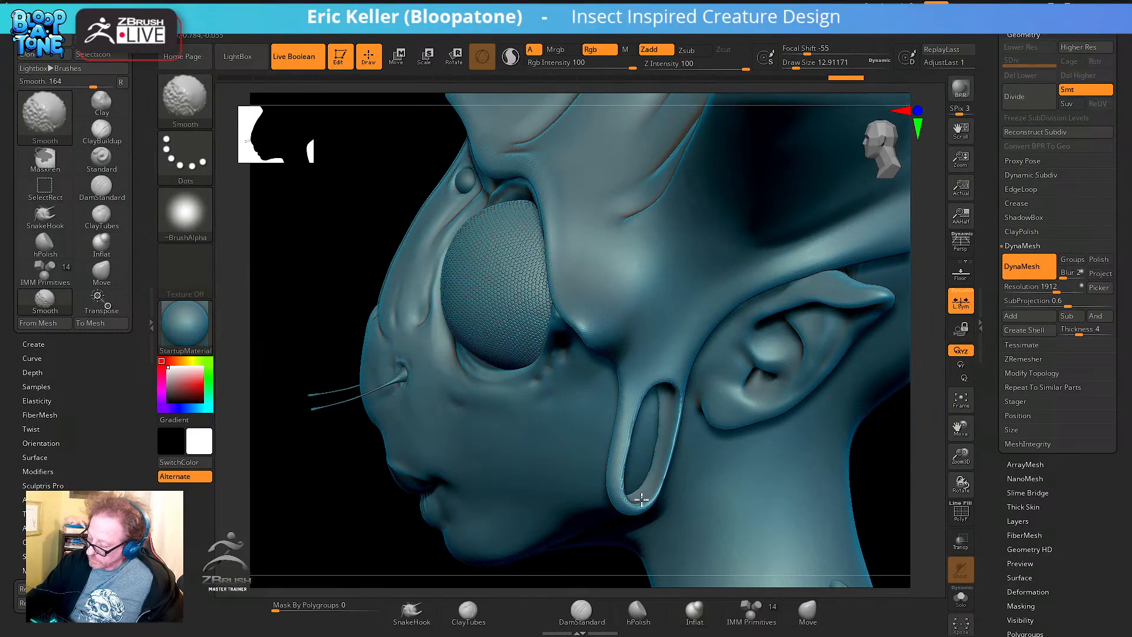
{"action": "right_click_drag", "start_coordinate": [641, 499], "coordinate": [652, 409]}
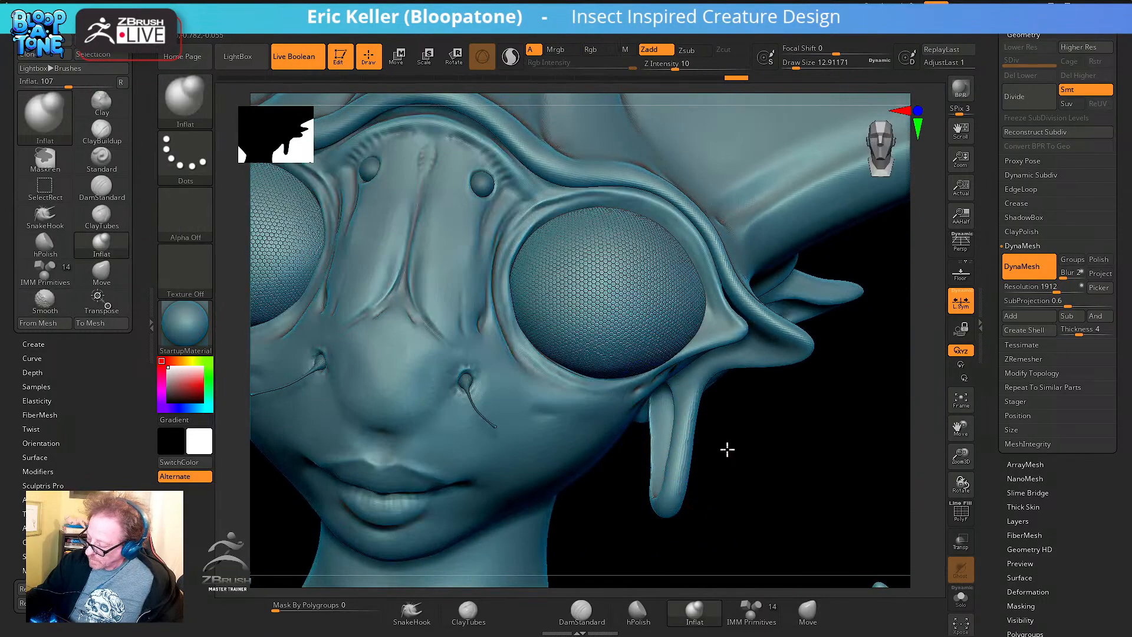
Round out the lobe's thin ring with further Inflat strokes from the front and the side
{"action": "right_click_drag", "start_coordinate": [727, 450], "coordinate": [683, 383]}
{"action": "mouse_move", "coordinate": [676, 519]}
{"action": "right_mouse_down"}
{"action": "mouse_move", "coordinate": [713, 500]}
{"action": "mouse_move", "coordinate": [678, 472]}
{"action": "mouse_move", "coordinate": [698, 506]}
{"action": "mouse_move", "coordinate": [646, 466]}
{"action": "mouse_move", "coordinate": [652, 440]}
{"action": "right_mouse_up"}
{"action": "key", "text": "b"}
{"action": "key", "text": "i"}
{"action": "key", "text": "n"}
{"action": "key", "text": "shift"}
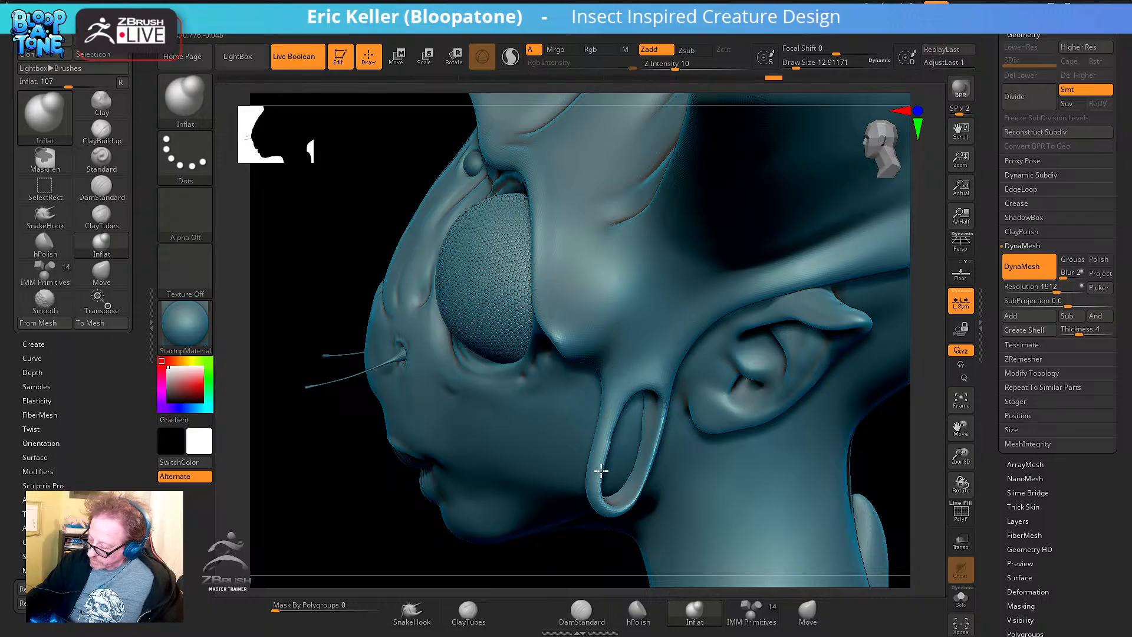
{"action": "right_click_drag", "start_coordinate": [601, 470], "coordinate": [596, 506]}
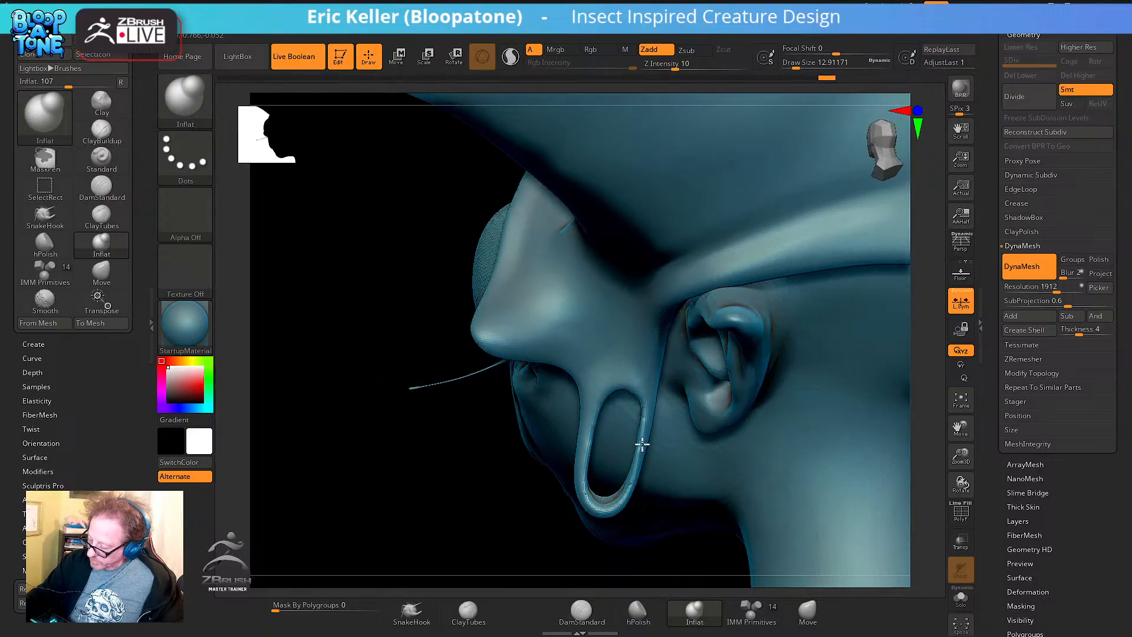
Smooth the inflated rim along the rear and lower inside of the lobe's slot
{"action": "key", "text": "shift"}
{"action": "key", "text": "shift"}
{"action": "key", "text": "shift"}
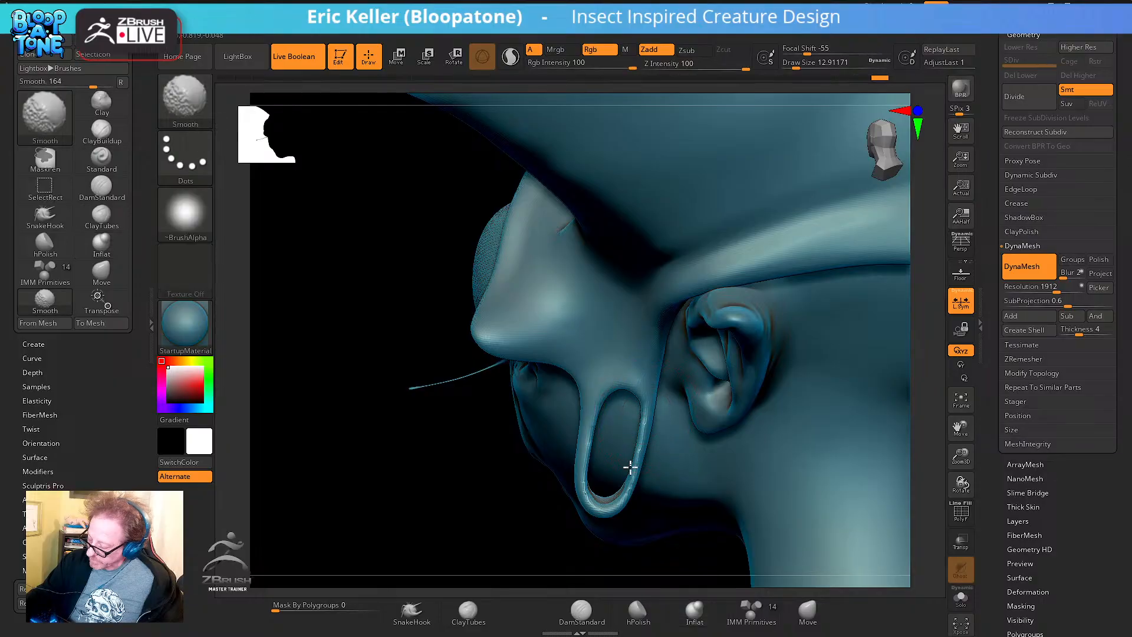
{"action": "right_click_drag", "start_coordinate": [588, 524], "coordinate": [697, 496]}
{"action": "left_click_drag", "start_coordinate": [619, 466], "coordinate": [621, 435], "text": "shift"}
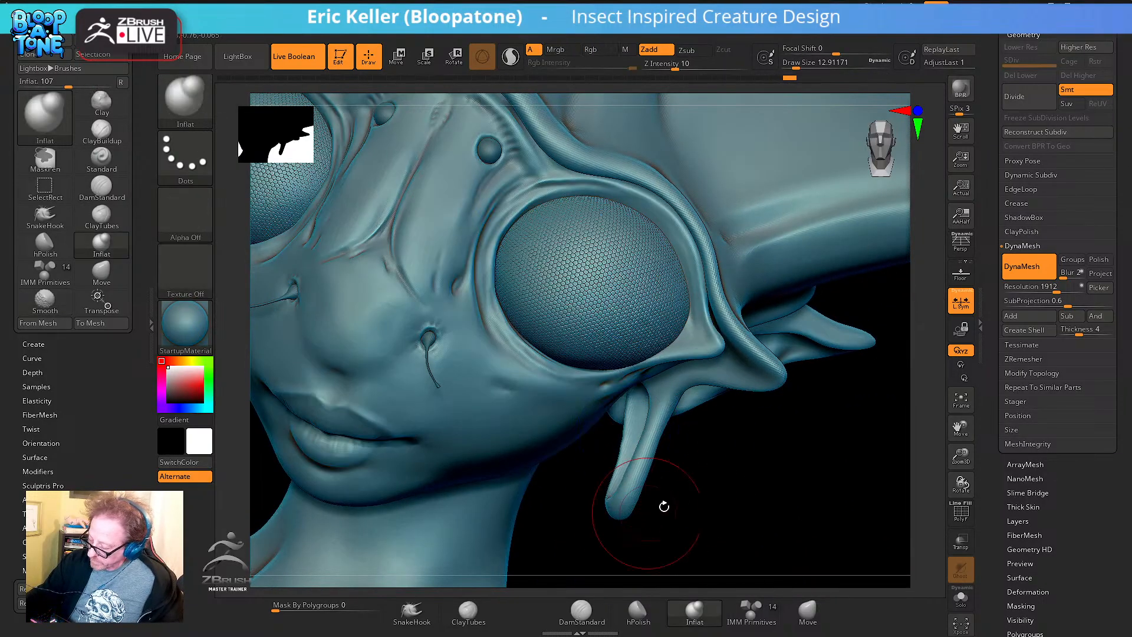
Reshape the mirrored hanging lobes with the Move brush at draw size 30.69679 and touch up the slot's surroundings with the Inflat brush
{"action": "mouse_move", "coordinate": [662, 505]}
{"action": "right_mouse_down"}
{"action": "mouse_move", "coordinate": [713, 472]}
{"action": "mouse_move", "coordinate": [706, 448]}
{"action": "mouse_move", "coordinate": [791, 511]}
{"action": "right_mouse_up"}
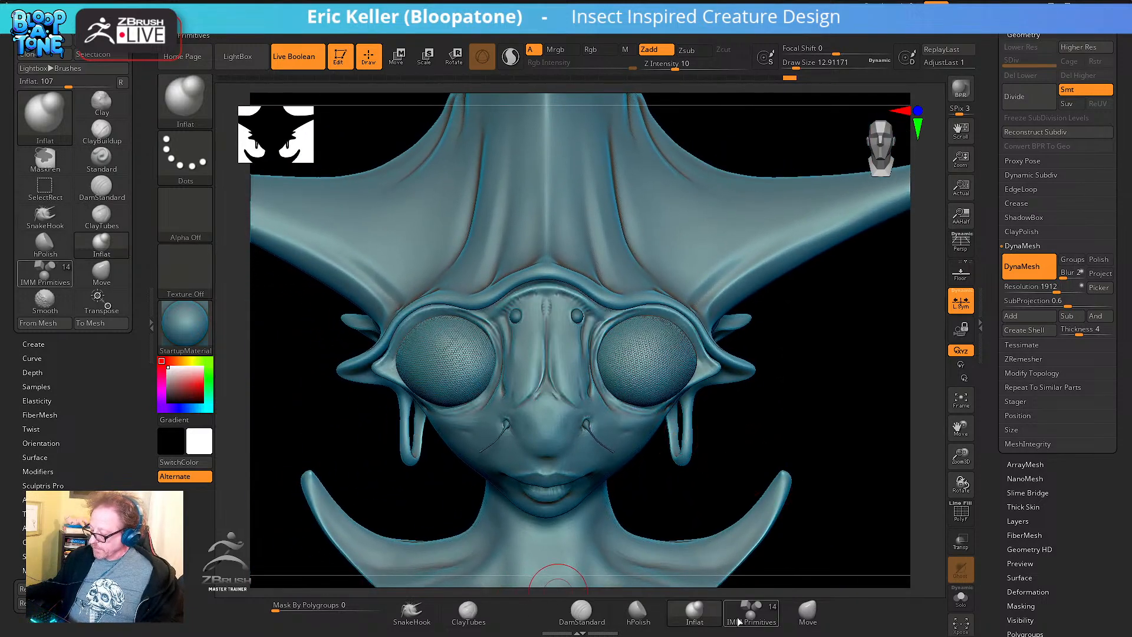
{"action": "left_click", "coordinate": [807, 613]}
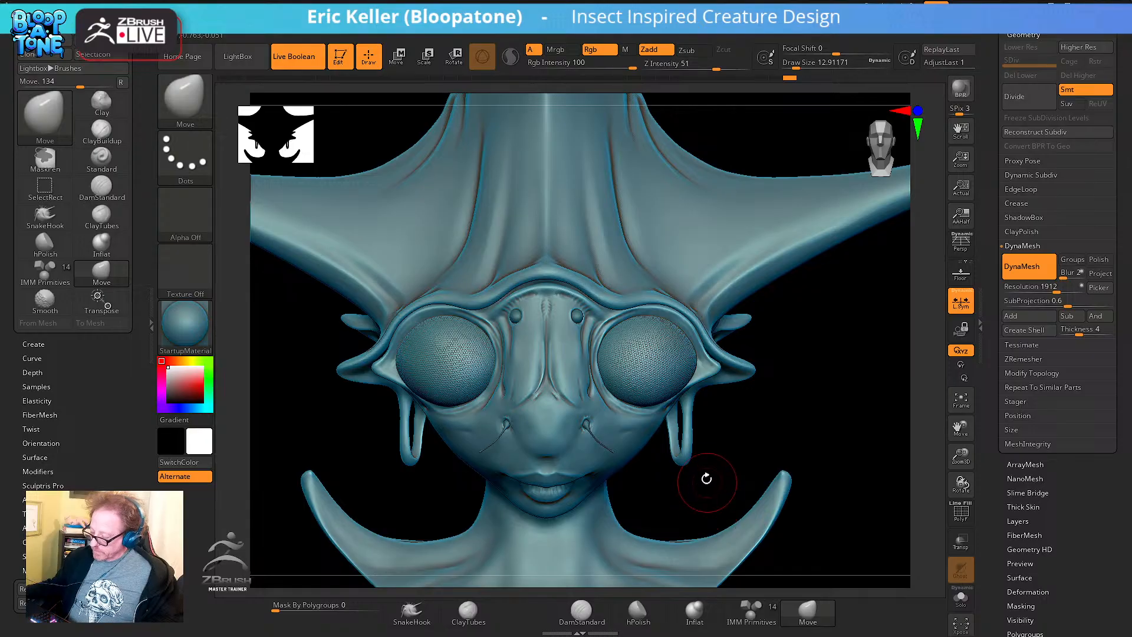
{"action": "key", "text": "s"}
{"action": "left_click_drag", "start_coordinate": [707, 478], "coordinate": [700, 464]}
{"action": "key", "text": "s"}
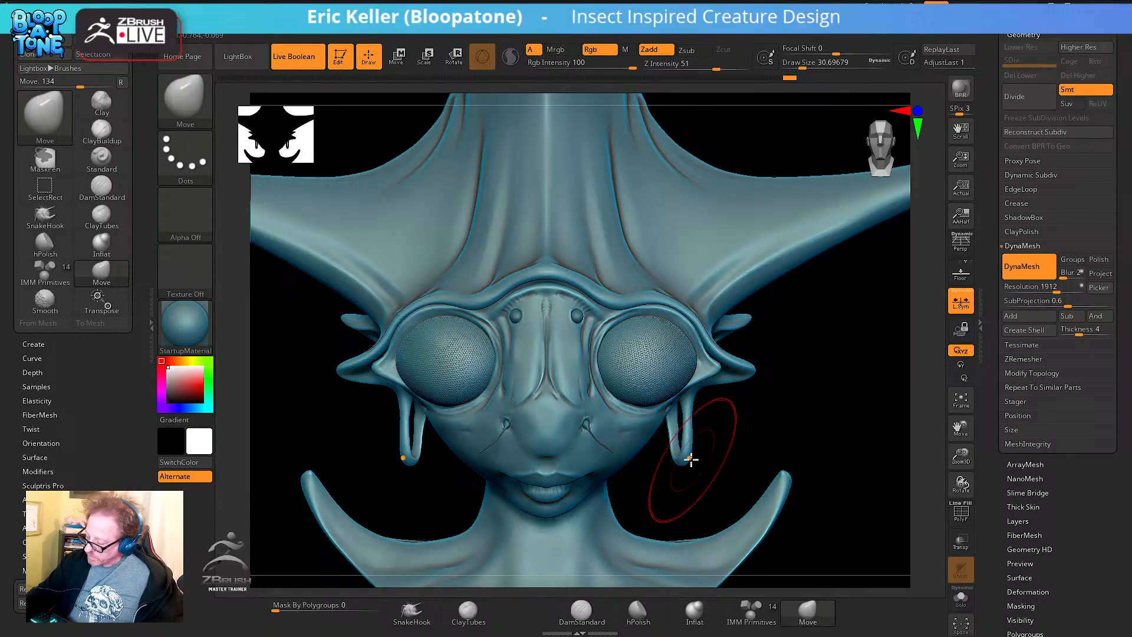
{"action": "mouse_move", "coordinate": [681, 402]}
{"action": "left_mouse_down"}
{"action": "mouse_move", "coordinate": [672, 463]}
{"action": "mouse_move", "coordinate": [686, 419]}
{"action": "mouse_move", "coordinate": [701, 455]}
{"action": "mouse_move", "coordinate": [728, 419]}
{"action": "mouse_move", "coordinate": [706, 442]}
{"action": "left_mouse_up"}
{"action": "left_click", "coordinate": [694, 614]}
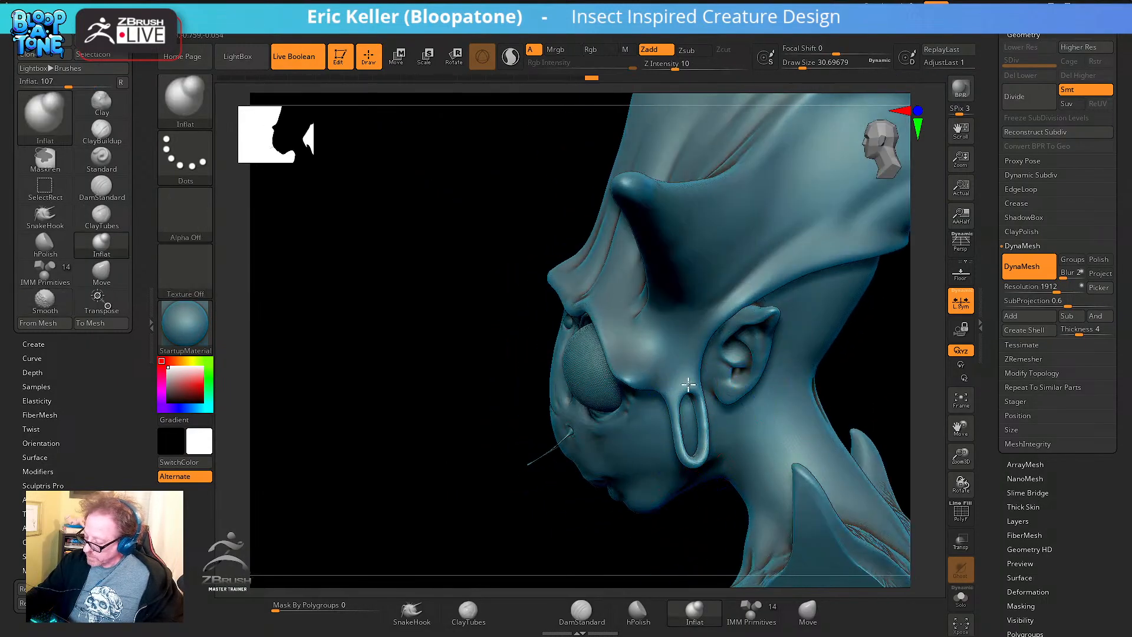
{"action": "left_click_drag", "start_coordinate": [614, 536], "coordinate": [773, 461]}
Display the polygroup wireframe and remesh the headdress with ZRemesher using the Half and KeepGroups options
{"action": "key", "text": "shift+f"}
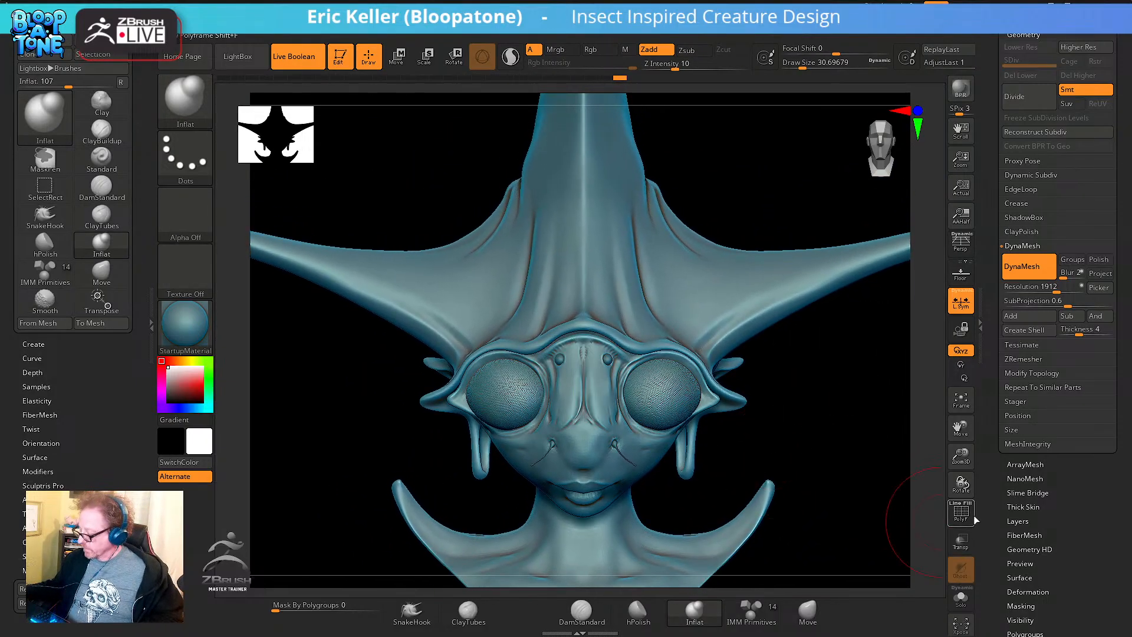
{"action": "left_click_drag", "start_coordinate": [801, 475], "coordinate": [879, 518], "text": "alt"}
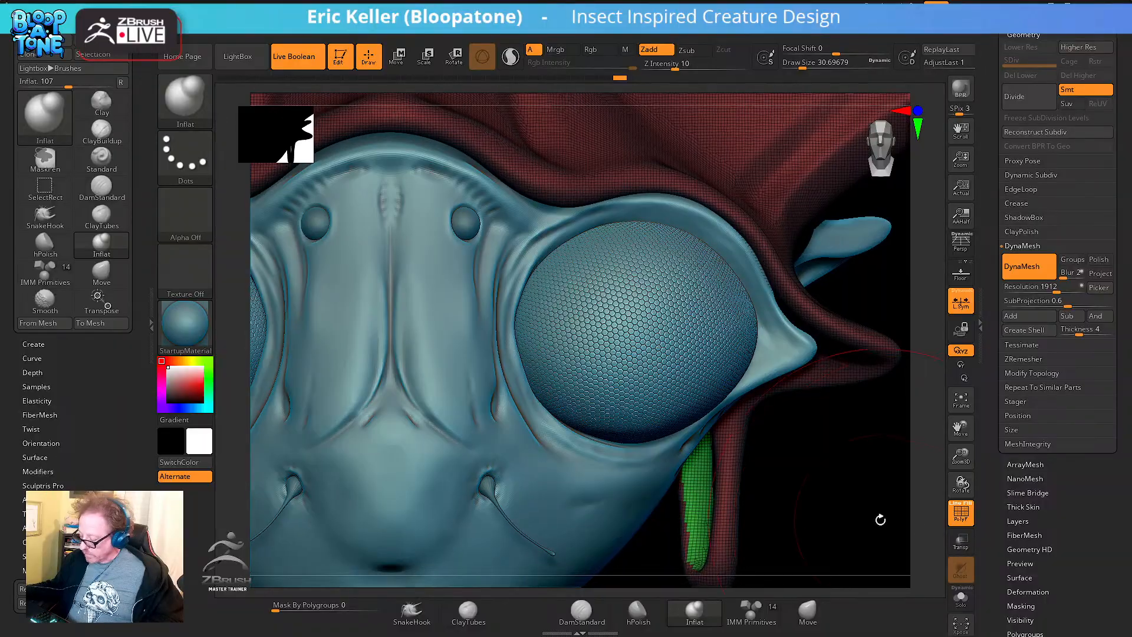
{"action": "left_click_drag", "start_coordinate": [812, 456], "coordinate": [804, 415]}
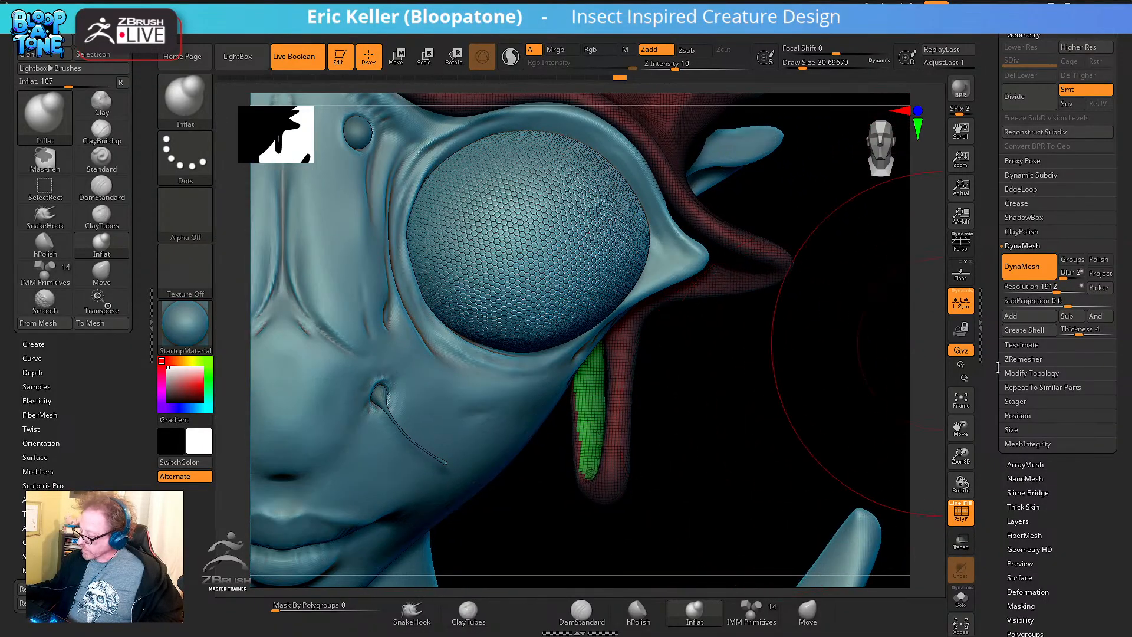
{"action": "left_click", "coordinate": [1023, 360]}
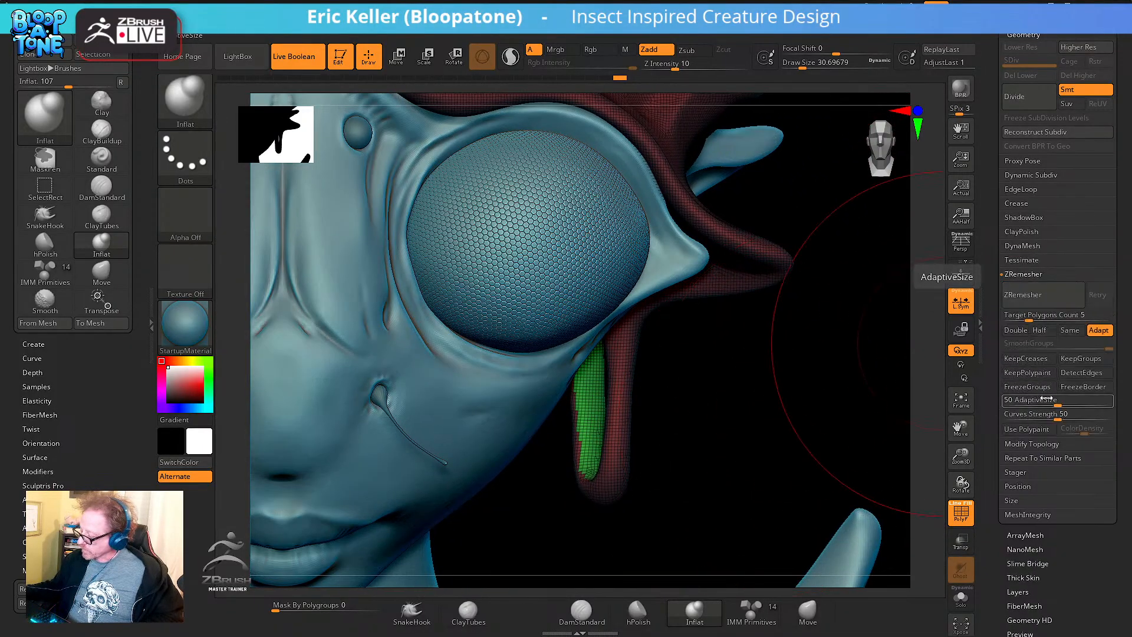
{"action": "left_click", "coordinate": [1081, 358]}
{"action": "left_click", "coordinate": [1039, 331]}
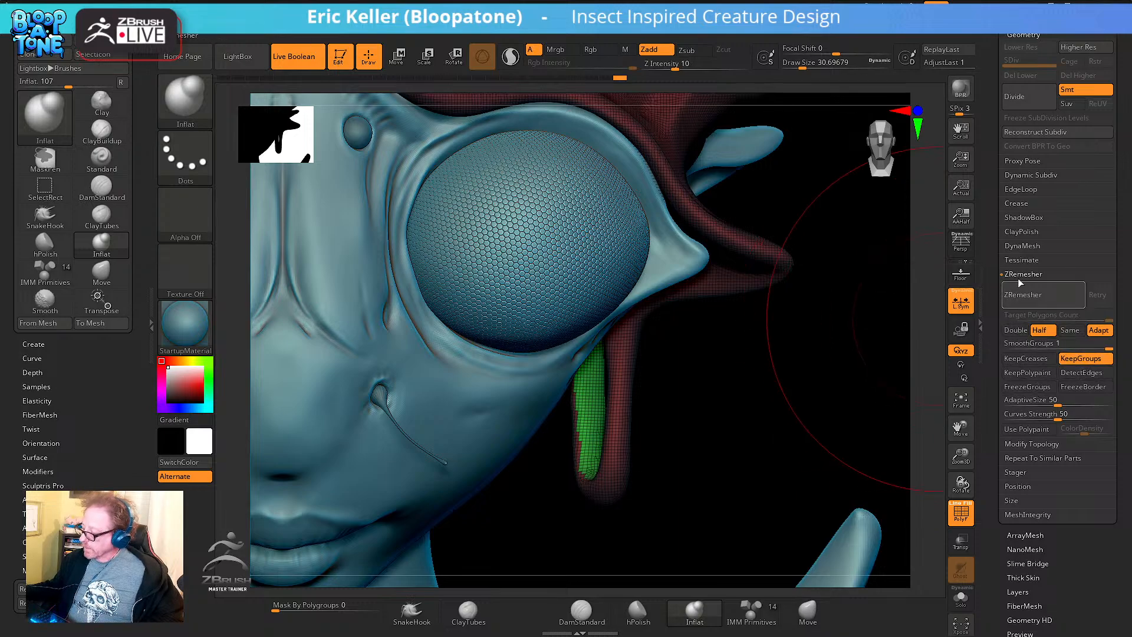
{"action": "left_click", "coordinate": [1029, 300]}
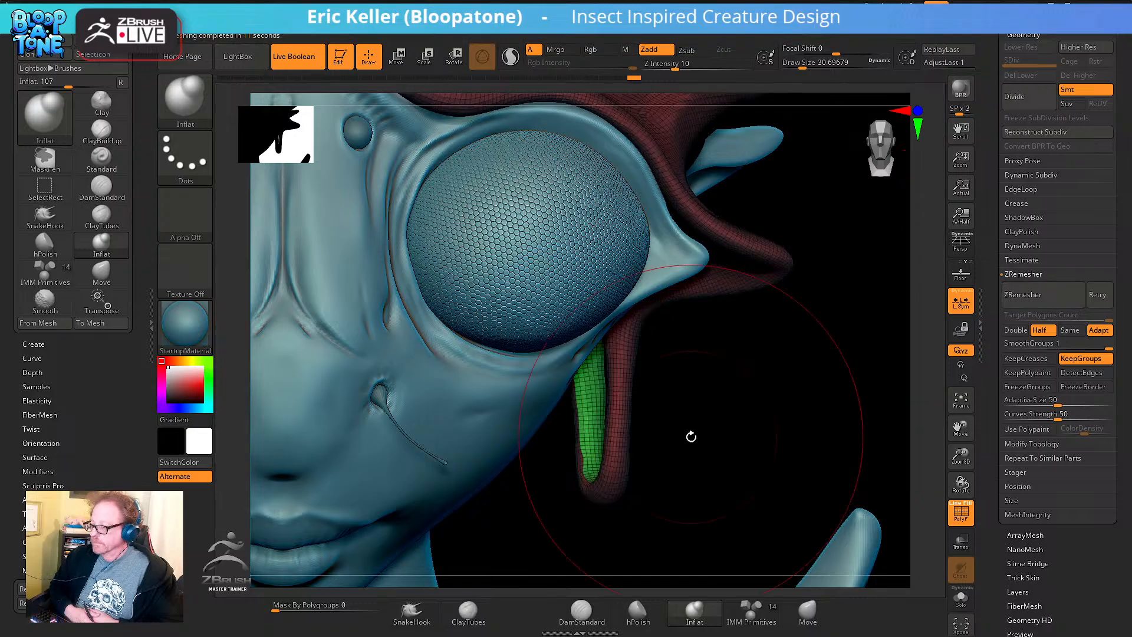
Remesh the headdress with ZRemesher once more using the same options, set the draw size to 21.62277, and hide the wireframe
{"action": "left_click_drag", "start_coordinate": [691, 436], "coordinate": [806, 409]}
{"action": "left_click", "coordinate": [1023, 294]}
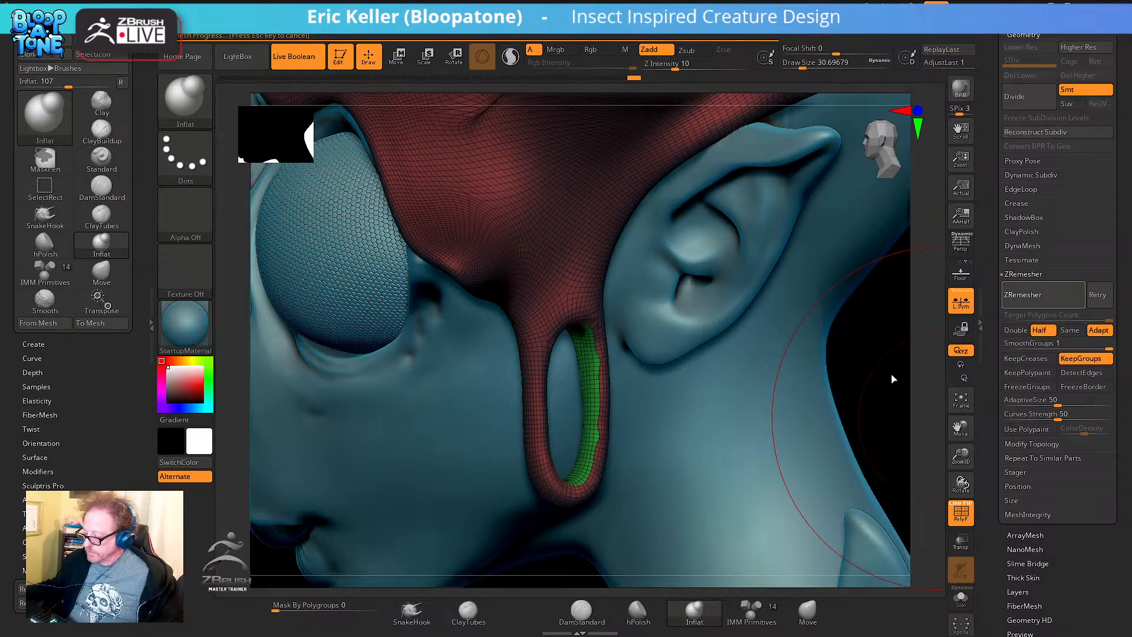
{"action": "mouse_move", "coordinate": [869, 374]}
{"action": "left_mouse_down"}
{"action": "mouse_move", "coordinate": [882, 373]}
{"action": "mouse_move", "coordinate": [779, 374]}
{"action": "mouse_move", "coordinate": [786, 366]}
{"action": "left_mouse_up"}
{"action": "key", "text": "s"}
{"action": "left_click_drag", "start_coordinate": [584, 353], "coordinate": [576, 346]}
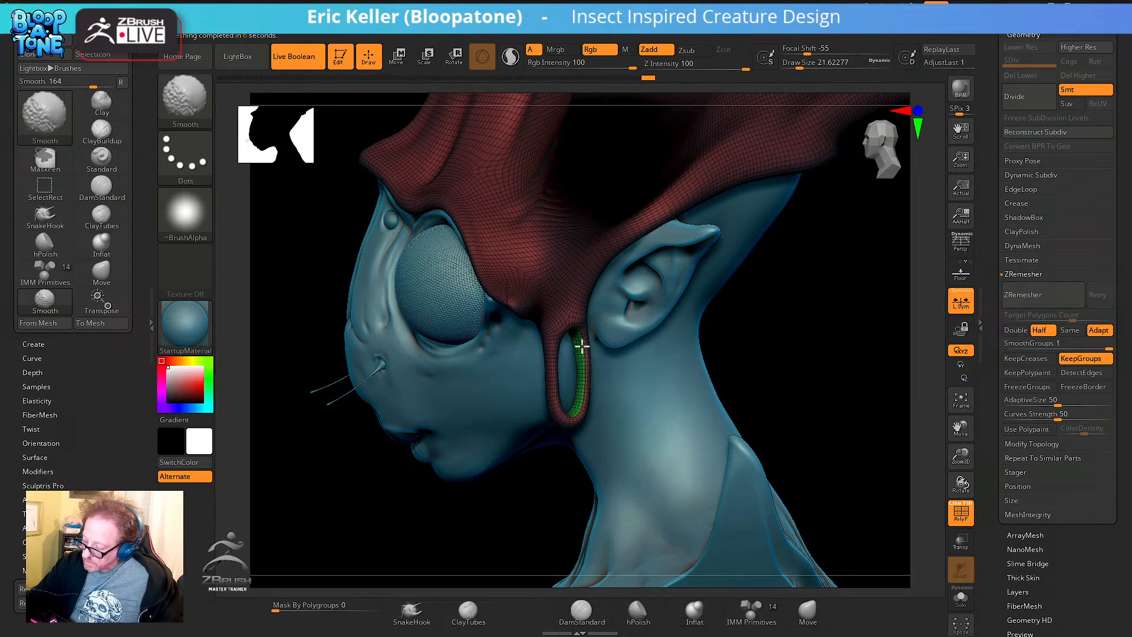
{"action": "key", "text": "shift+f"}
{"action": "left_click_drag", "start_coordinate": [871, 468], "coordinate": [823, 473]}
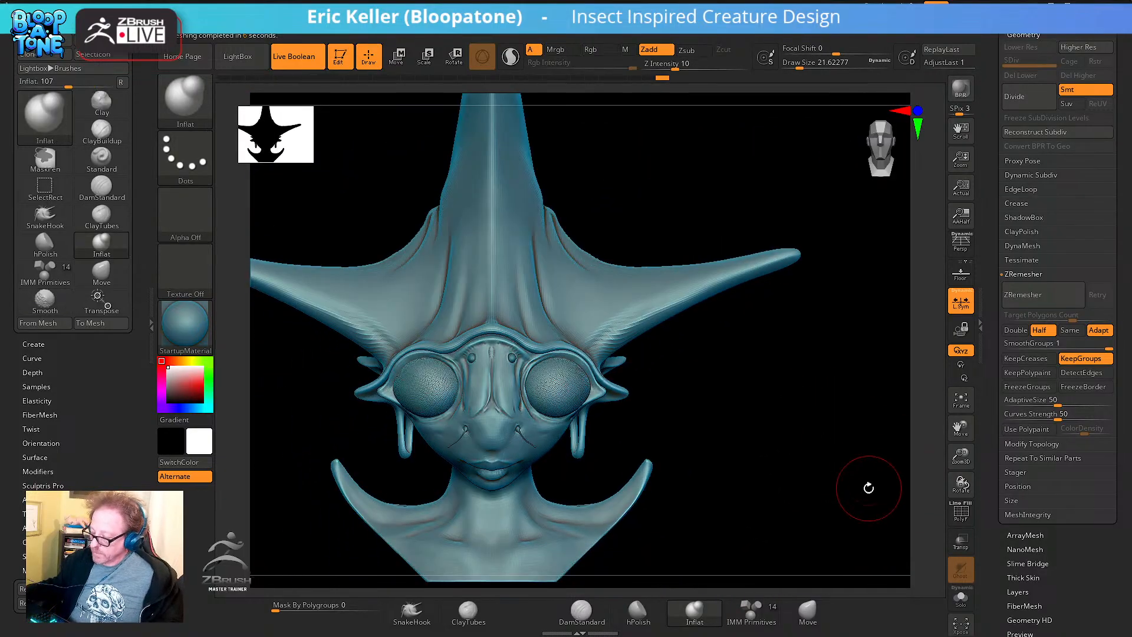
Show only the remeshed UMesh headdress together with the original treehopper_princess_06 subtool, keeping the remeshed one selected
{"action": "scroll", "coordinate": [1020, 294], "scroll_direction": "up", "scroll_amount": 5}
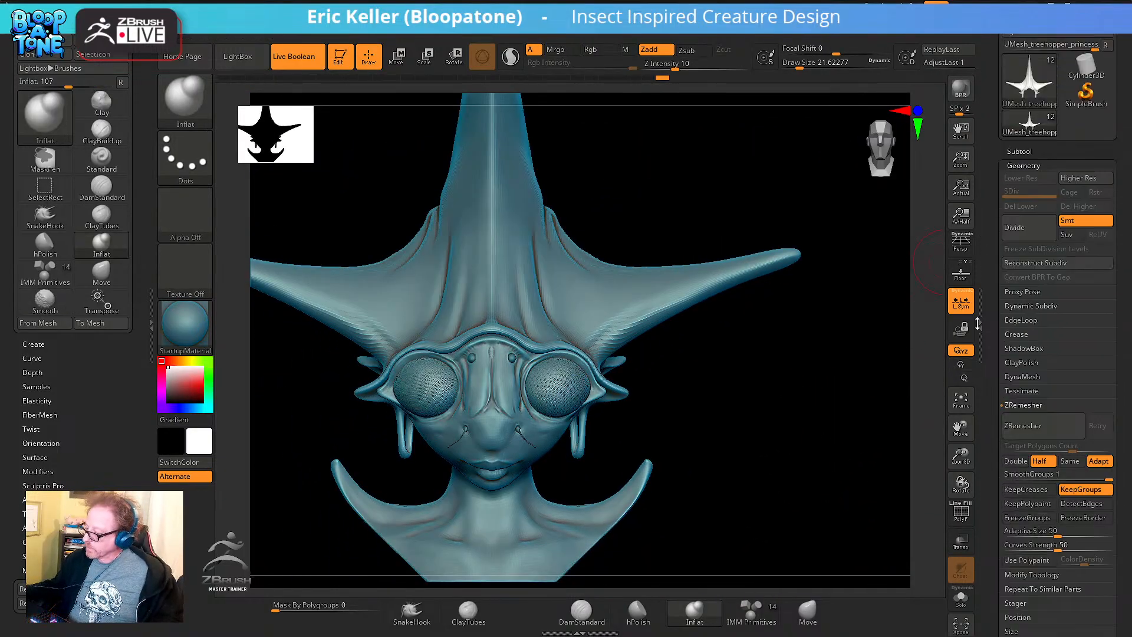
{"action": "left_click", "coordinate": [1017, 273]}
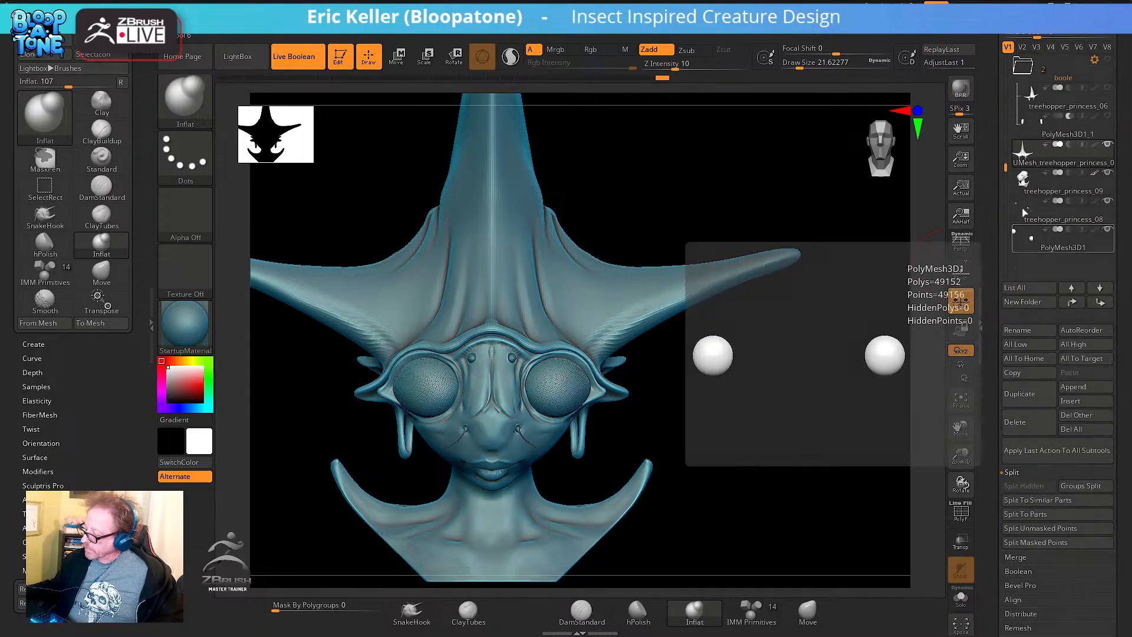
{"action": "scroll", "coordinate": [1049, 230], "scroll_direction": "up", "scroll_amount": 1}
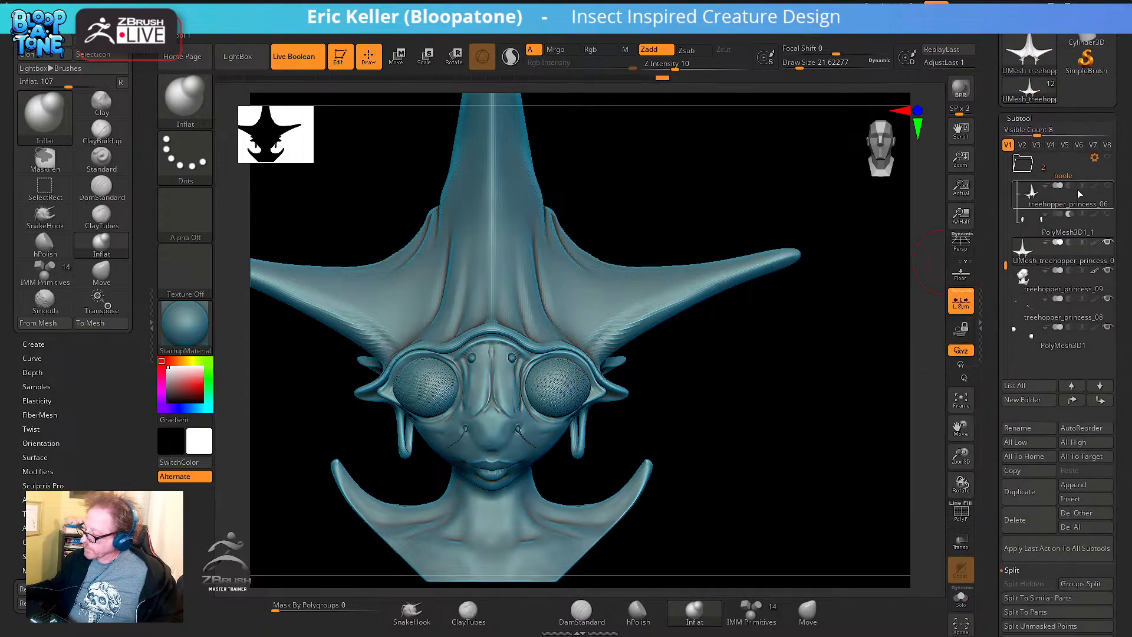
{"action": "left_click", "coordinate": [1108, 186]}
{"action": "left_click", "coordinate": [1109, 242]}
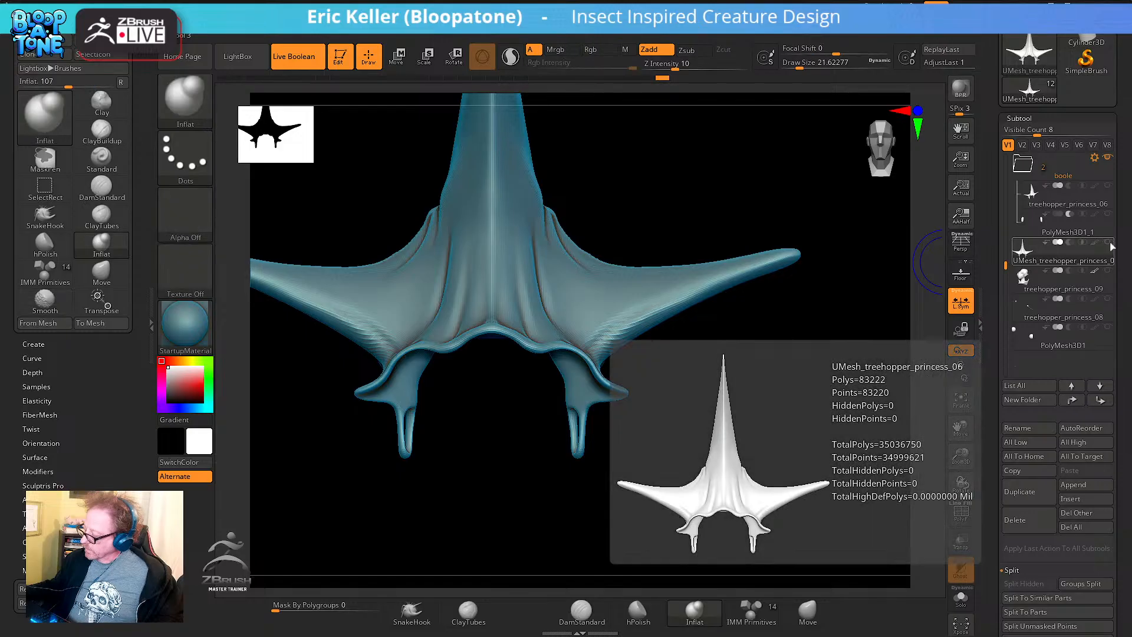
{"action": "left_click", "coordinate": [1108, 185]}
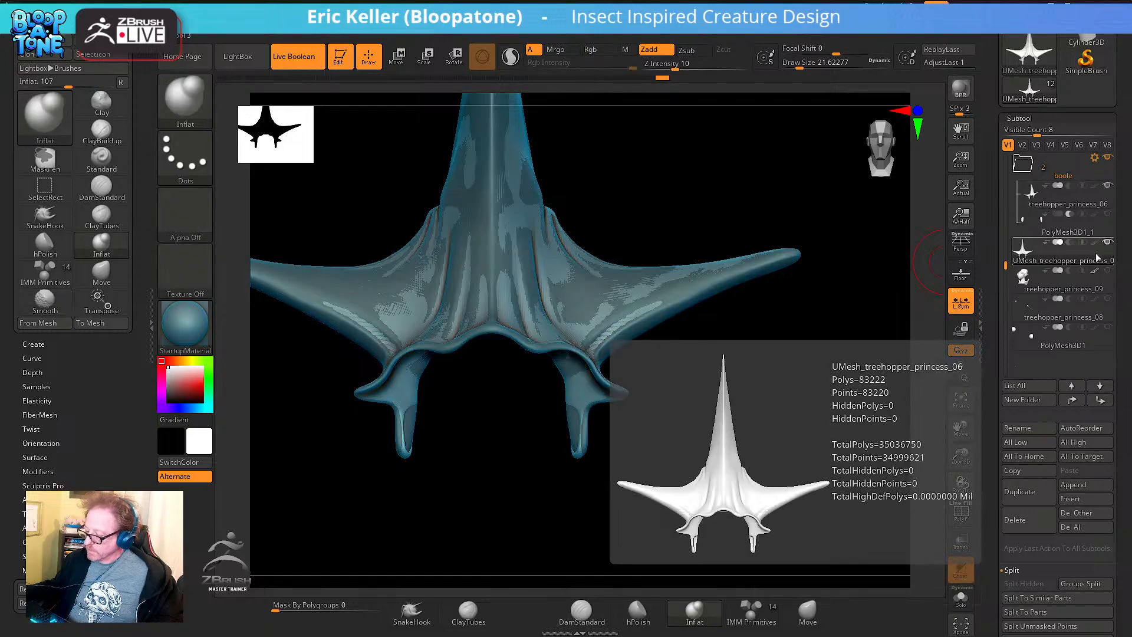
{"action": "left_click_drag", "start_coordinate": [746, 432], "coordinate": [662, 434]}
{"action": "left_click", "coordinate": [1098, 260]}
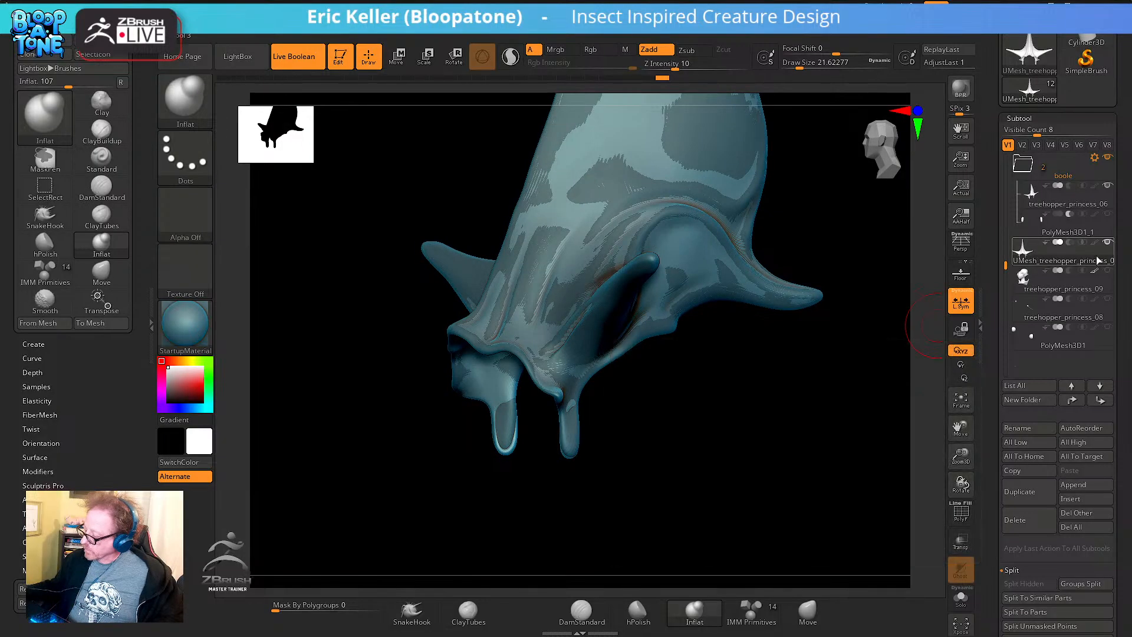
Mask the slotted ends of both hanging lobes on the remeshed headdress and isolate it in solo mode
{"action": "left_click_drag", "start_coordinate": [606, 478], "coordinate": [544, 407], "text": "ctrl"}
{"action": "mouse_move", "coordinate": [616, 446]}
{"action": "left_mouse_down"}
{"action": "mouse_move", "coordinate": [580, 450]}
{"action": "mouse_move", "coordinate": [546, 399]}
{"action": "mouse_move", "coordinate": [559, 402]}
{"action": "left_mouse_up"}
{"action": "left_click", "coordinate": [961, 599]}
{"action": "left_click", "coordinate": [559, 402], "text": "ctrl"}
{"action": "mouse_move", "coordinate": [599, 470]}
{"action": "left_mouse_down"}
{"action": "mouse_move", "coordinate": [683, 518]}
{"action": "mouse_move", "coordinate": [735, 507]}
{"action": "left_mouse_up"}
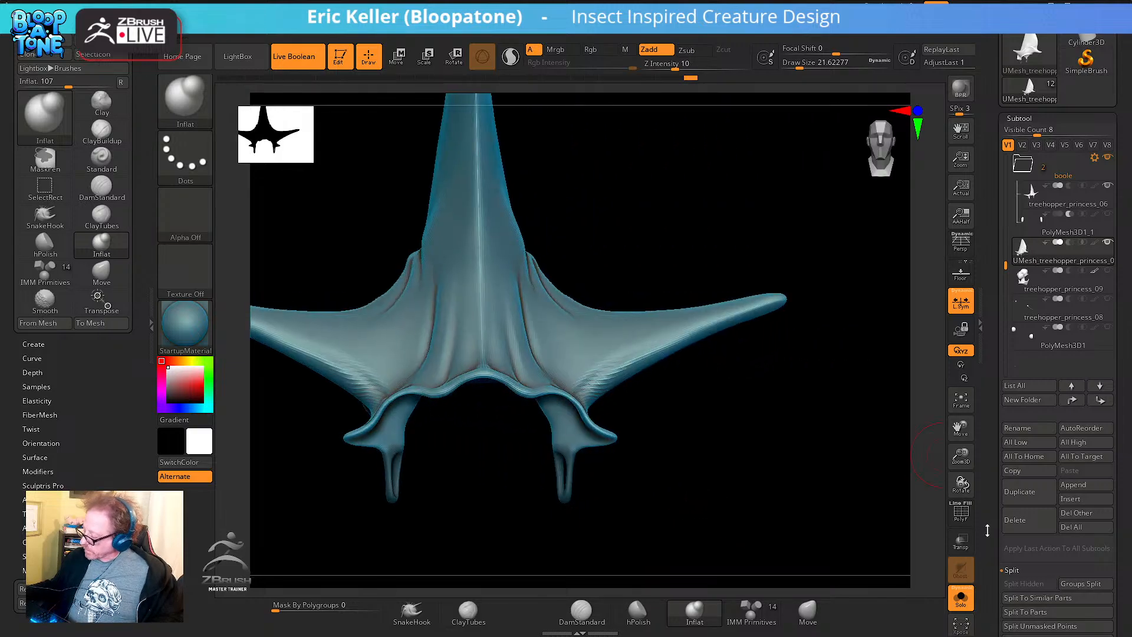
Project the original headdress's geometry onto the remeshed one with ProjectAll at distance 0.02, with color projection off
{"action": "left_click_drag", "start_coordinate": [989, 533], "coordinate": [989, 509]}
{"action": "scroll", "coordinate": [989, 509], "scroll_direction": "down", "scroll_amount": 5}
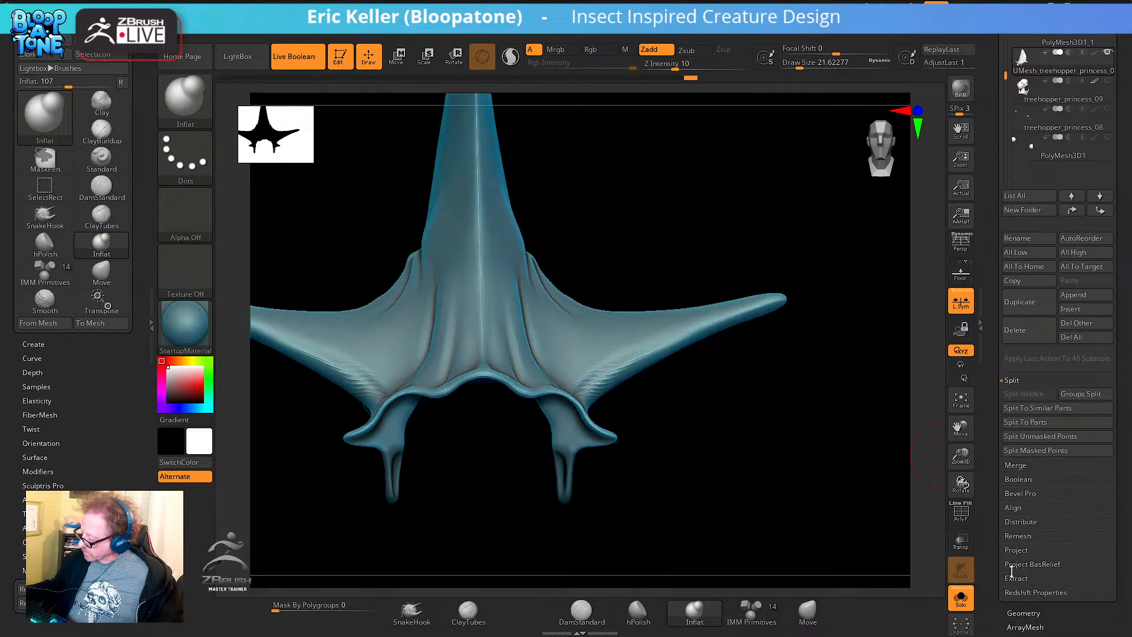
{"action": "left_click", "coordinate": [1015, 550]}
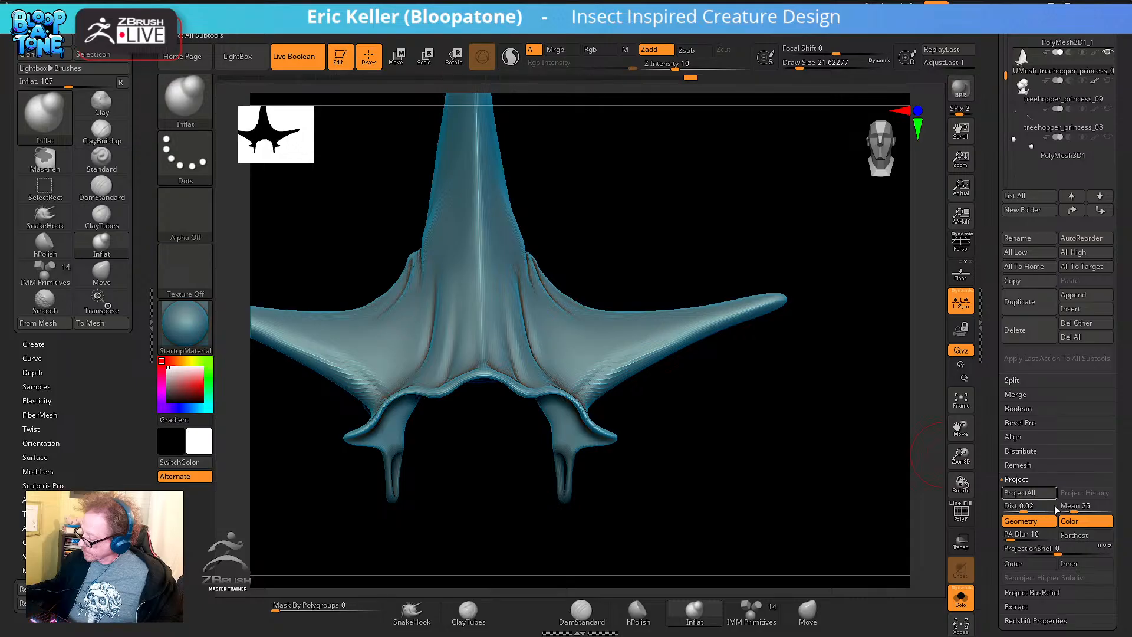
{"action": "left_click", "coordinate": [1084, 522]}
{"action": "left_click", "coordinate": [1086, 523]}
{"action": "left_click", "coordinate": [1017, 494]}
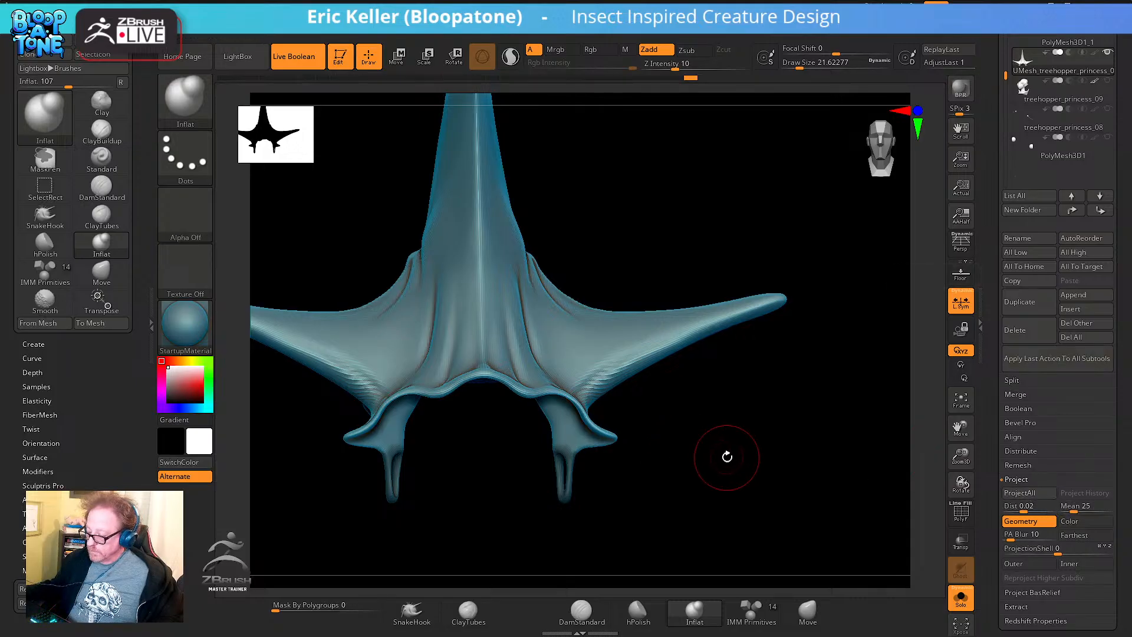
Subdivide the remeshed headdress twice
{"action": "mouse_move", "coordinate": [728, 457]}
{"action": "left_mouse_down"}
{"action": "mouse_move", "coordinate": [710, 460]}
{"action": "mouse_move", "coordinate": [731, 497]}
{"action": "mouse_move", "coordinate": [743, 475]}
{"action": "left_mouse_up"}
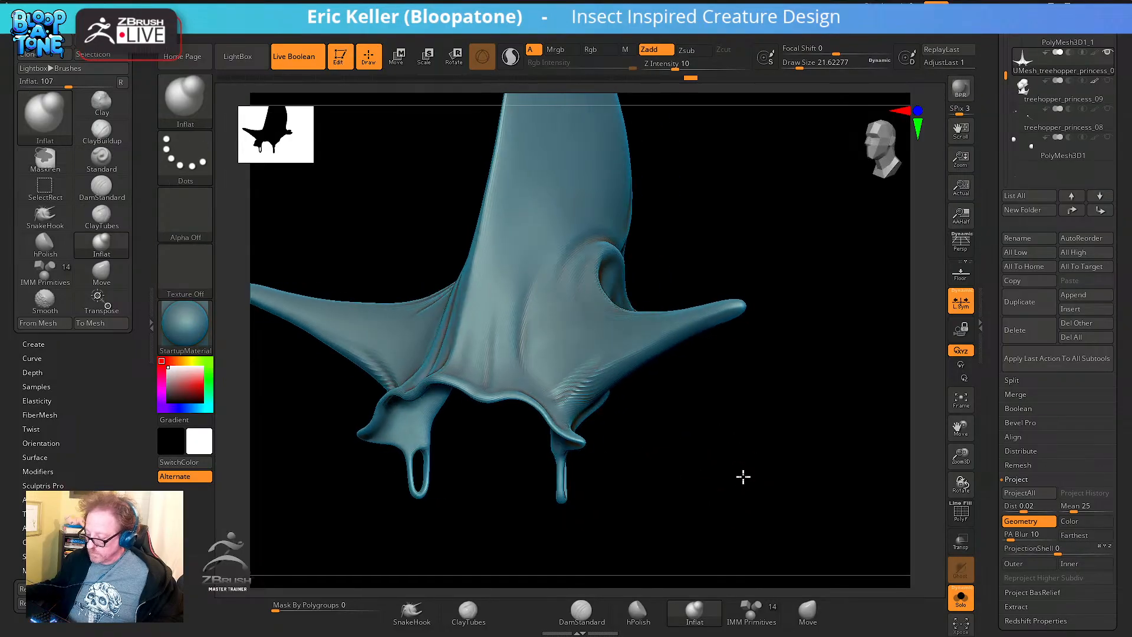
{"action": "key", "text": "ctrl+d"}
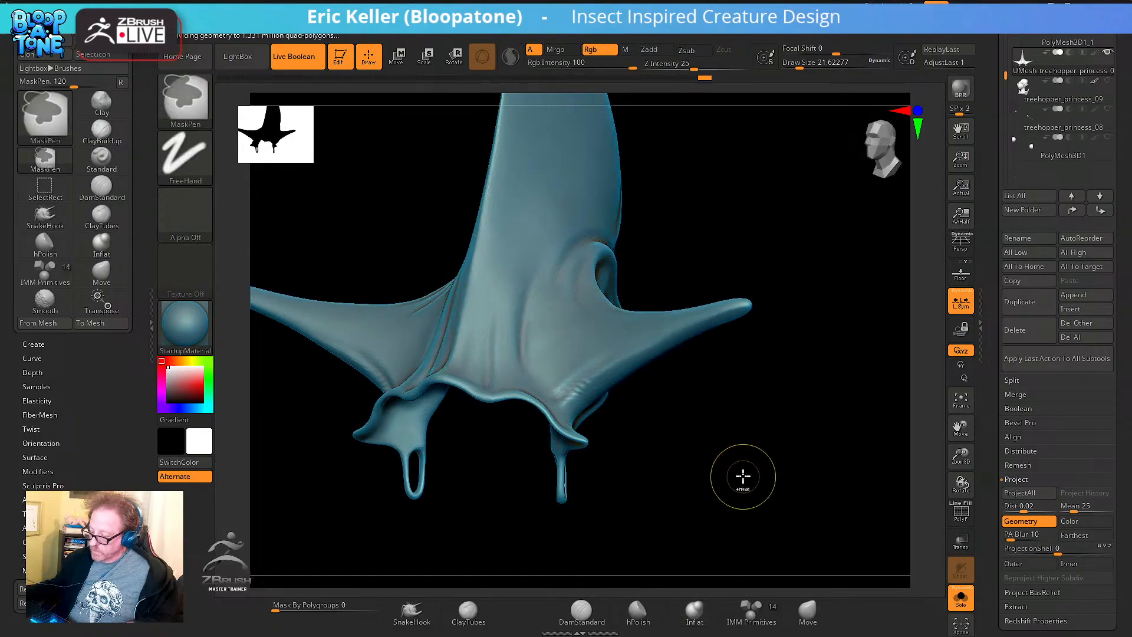
{"action": "key", "text": "ctrl+d"}
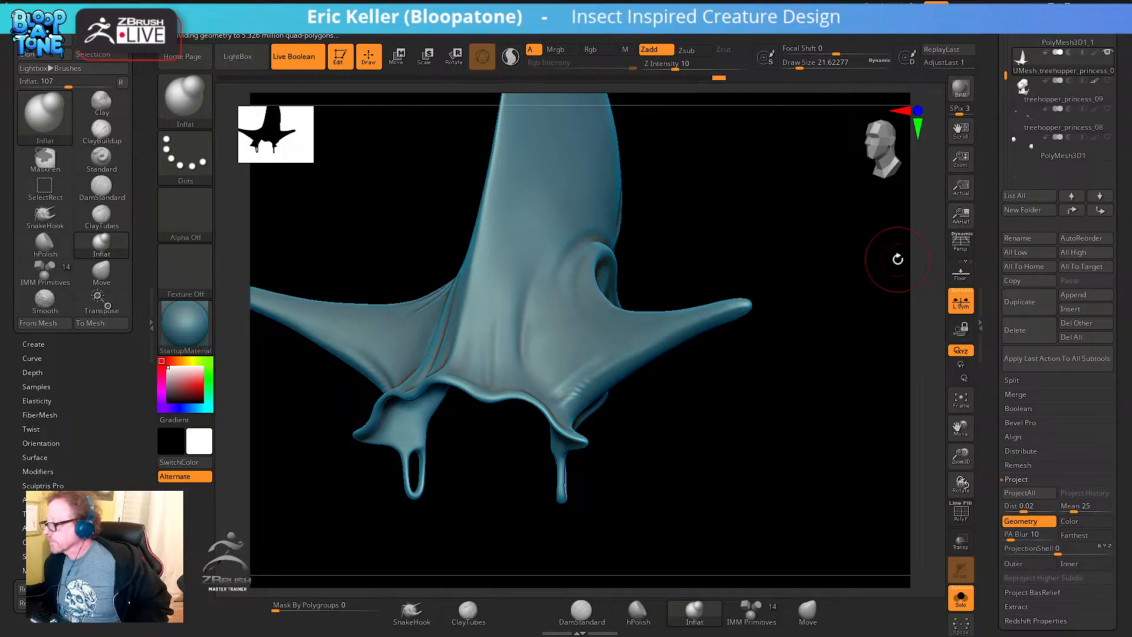
Mask the slotted lobe ends with a softened edge, project the original's detail onto the subdivided headdress, and clear the mask
{"action": "left_click_drag", "start_coordinate": [596, 520], "coordinate": [532, 450], "text": "ctrl"}
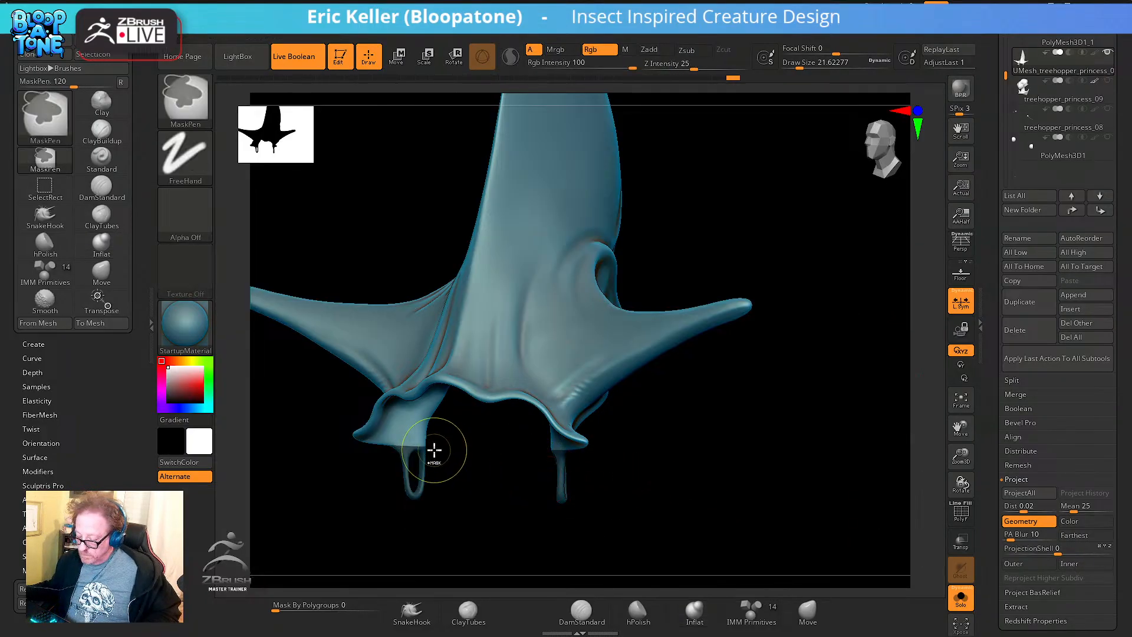
{"action": "left_click", "coordinate": [410, 447], "text": "ctrl"}
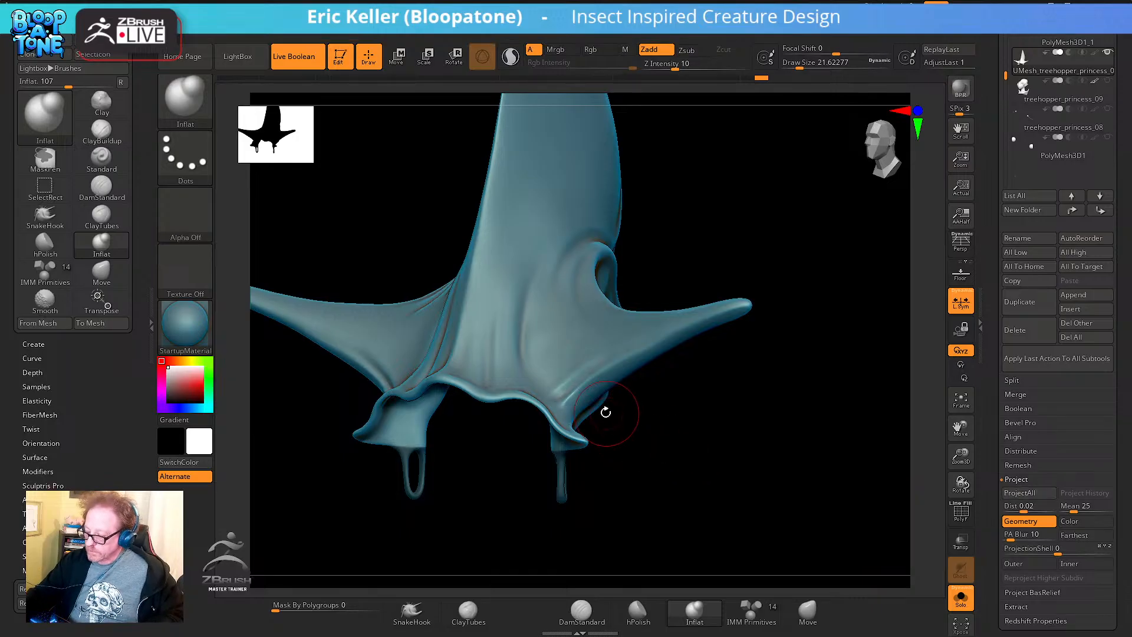
{"action": "mouse_move", "coordinate": [619, 434]}
{"action": "left_mouse_down"}
{"action": "mouse_move", "coordinate": [627, 459]}
{"action": "mouse_move", "coordinate": [677, 450]}
{"action": "mouse_move", "coordinate": [690, 486]}
{"action": "mouse_move", "coordinate": [642, 479]}
{"action": "mouse_move", "coordinate": [773, 511]}
{"action": "mouse_move", "coordinate": [961, 303]}
{"action": "left_mouse_up"}
{"action": "key", "text": "shift"}
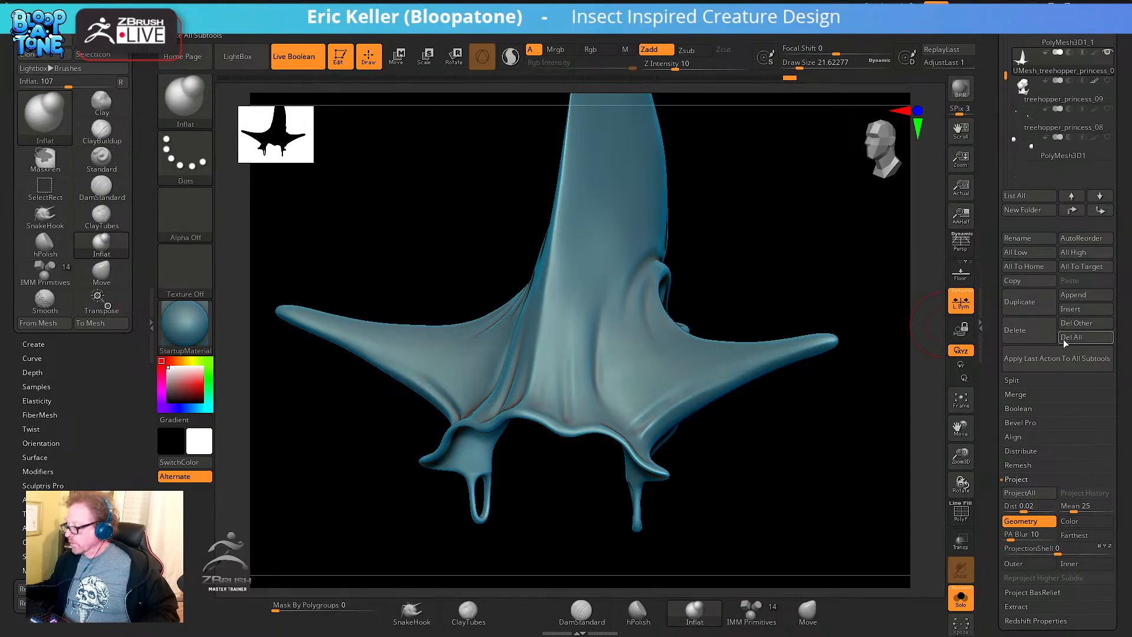
Check the headdress's active point count and save the tool
{"action": "left_click", "coordinate": [981, 326]}
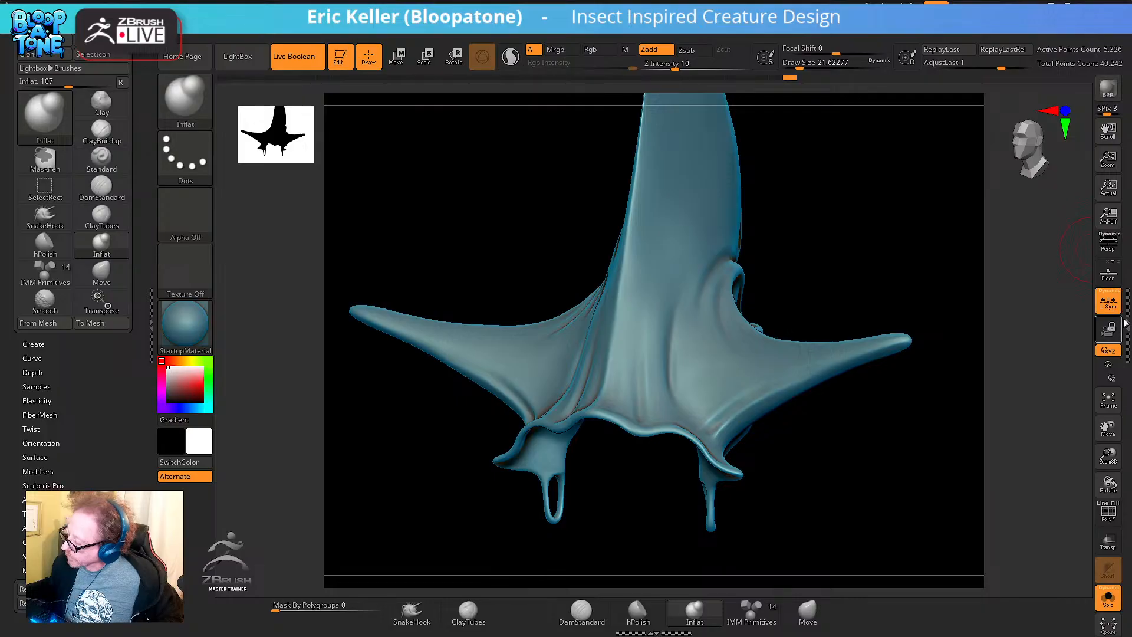
{"action": "left_click", "coordinate": [1126, 318]}
{"action": "left_click_drag", "start_coordinate": [993, 245], "coordinate": [1002, 584]}
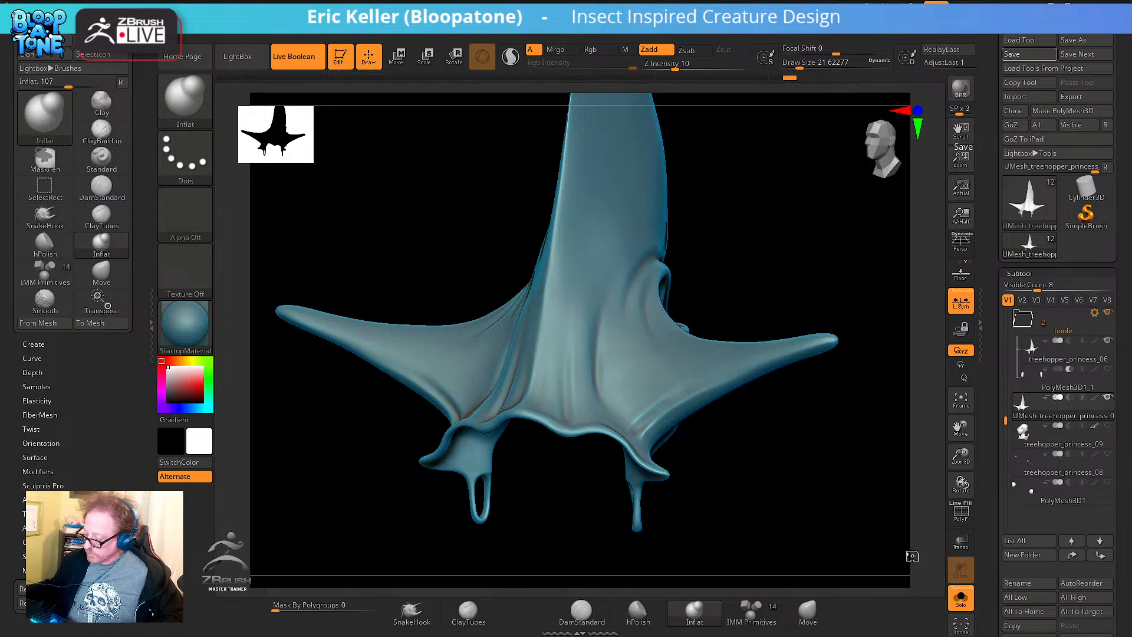
Hide the original treehopper_princess_06 subtool and bring the head back into view with the remeshed headdress
{"action": "left_click", "coordinate": [960, 602]}
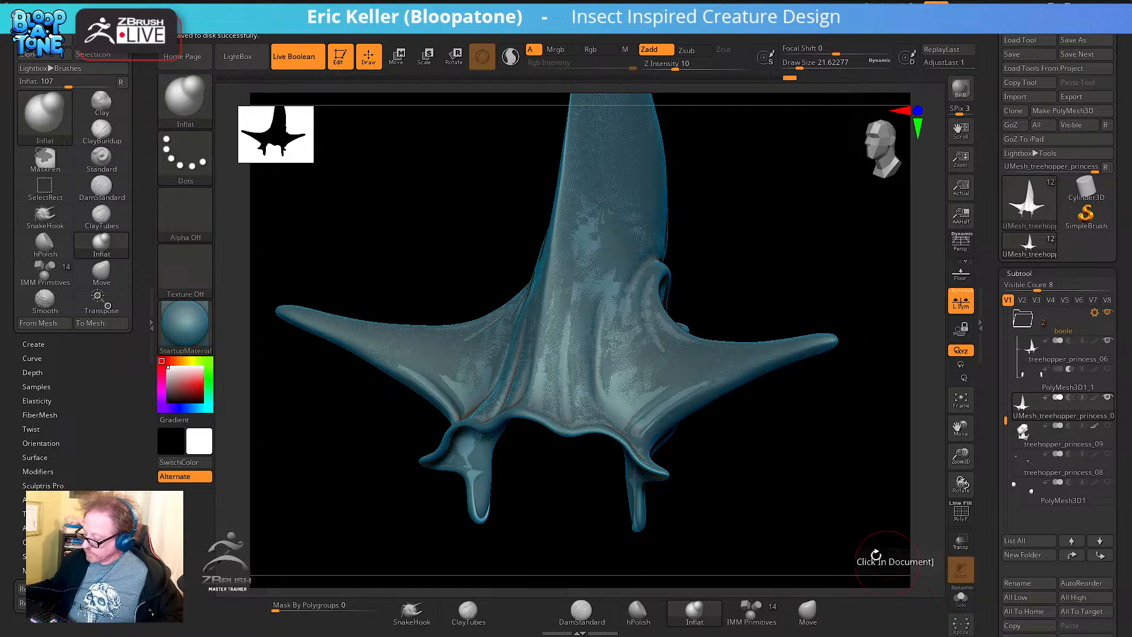
{"action": "left_click", "coordinate": [961, 602]}
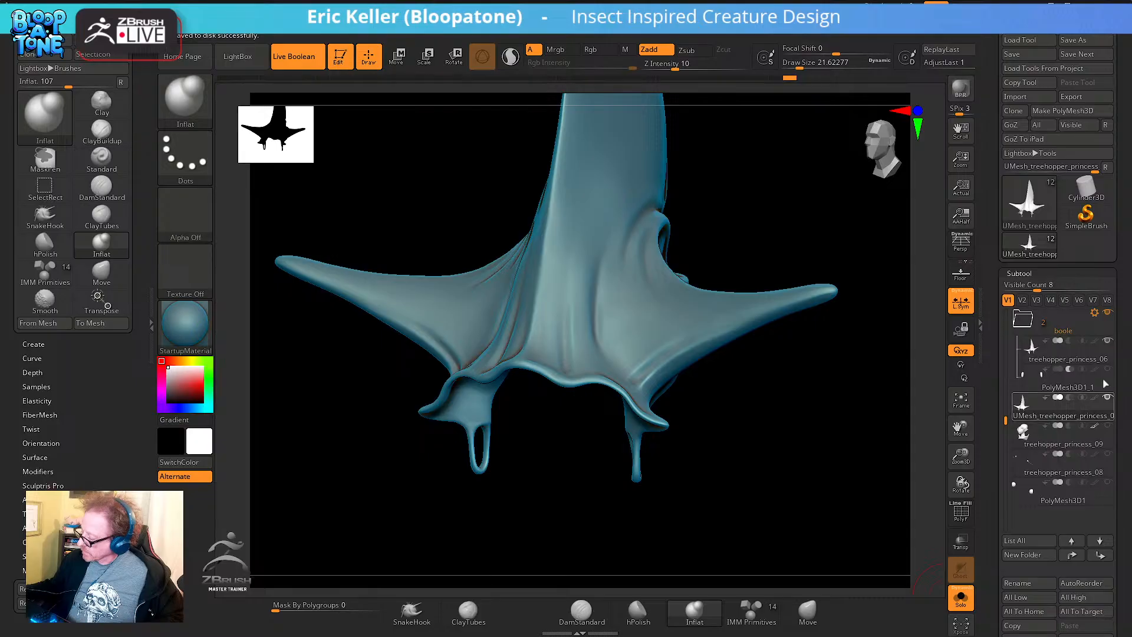
{"action": "mouse_move", "coordinate": [1095, 404]}
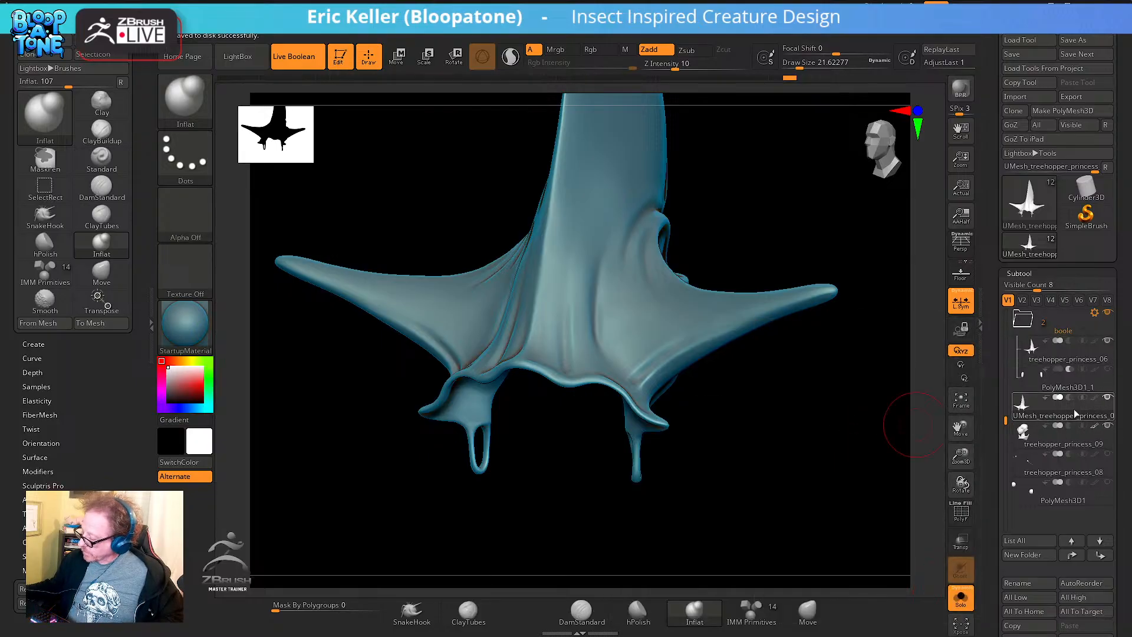
{"action": "left_click", "coordinate": [957, 604]}
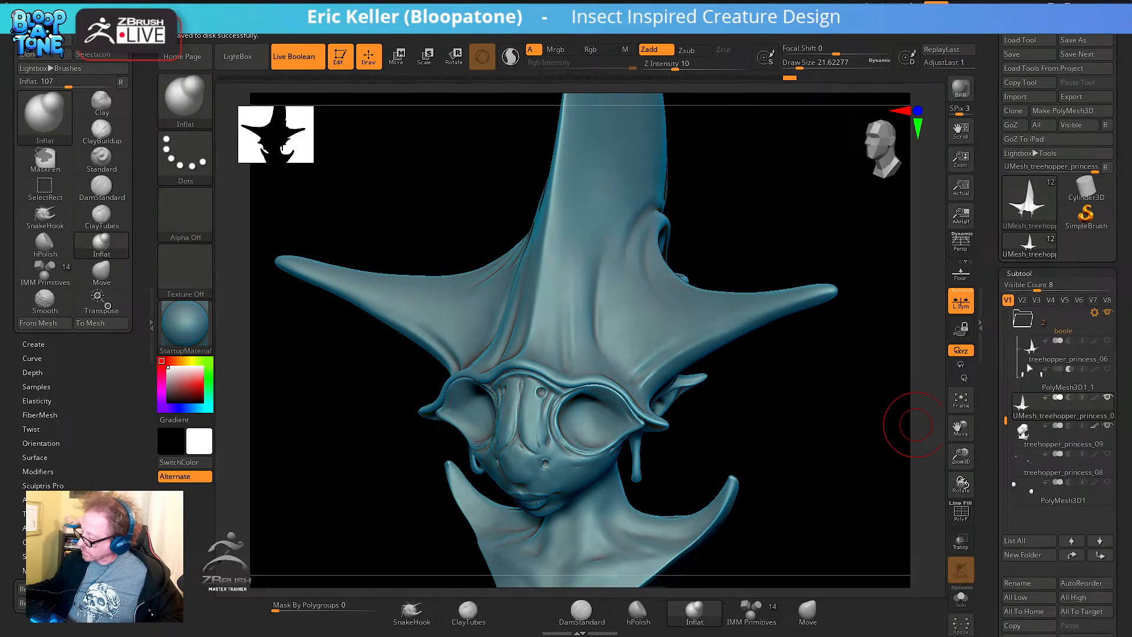
{"action": "mouse_move", "coordinate": [908, 418]}
{"action": "left_mouse_down"}
{"action": "mouse_move", "coordinate": [828, 405]}
{"action": "mouse_move", "coordinate": [808, 374]}
{"action": "mouse_move", "coordinate": [935, 389]}
{"action": "left_mouse_up"}
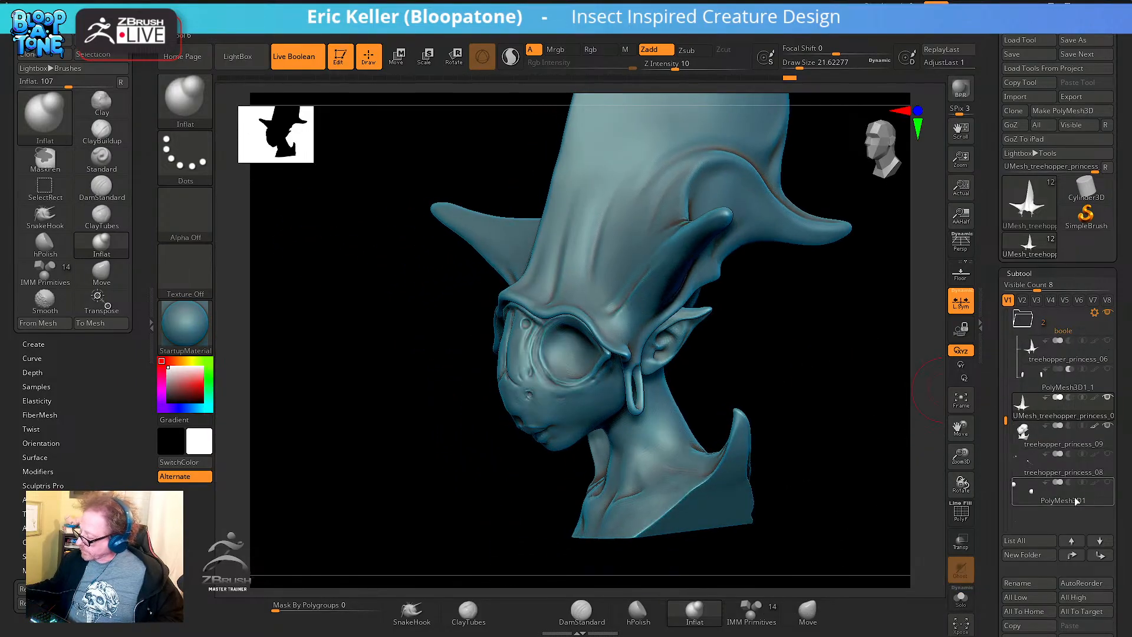
Adjust the tips of the hanging lobes with the Move brush at a draw size of about 14, and switch to the Inflat brush
{"action": "mouse_move", "coordinate": [826, 413]}
{"action": "left_mouse_down"}
{"action": "mouse_move", "coordinate": [841, 472]}
{"action": "mouse_move", "coordinate": [718, 516]}
{"action": "mouse_move", "coordinate": [730, 475]}
{"action": "mouse_move", "coordinate": [708, 483]}
{"action": "mouse_move", "coordinate": [652, 550]}
{"action": "left_mouse_up"}
{"action": "left_click", "coordinate": [481, 608]}
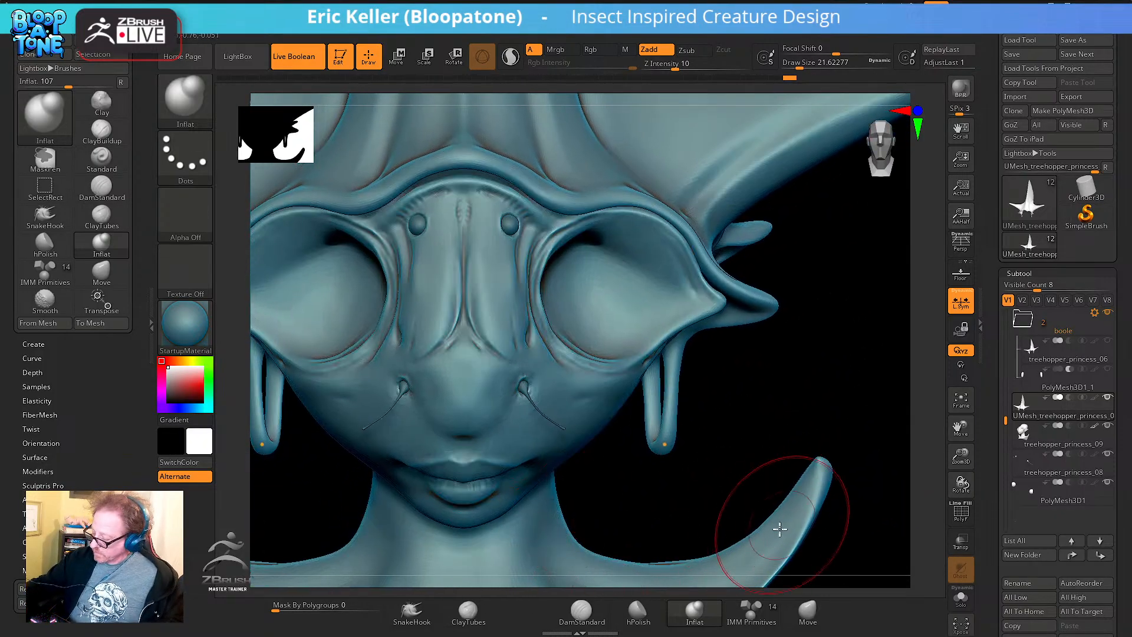
{"action": "left_click", "coordinate": [808, 611]}
{"action": "key", "text": "s"}
{"action": "left_click_drag", "start_coordinate": [670, 460], "coordinate": [661, 454]}
{"action": "key", "text": "s"}
{"action": "left_click", "coordinate": [694, 612]}
{"action": "key", "text": "b"}
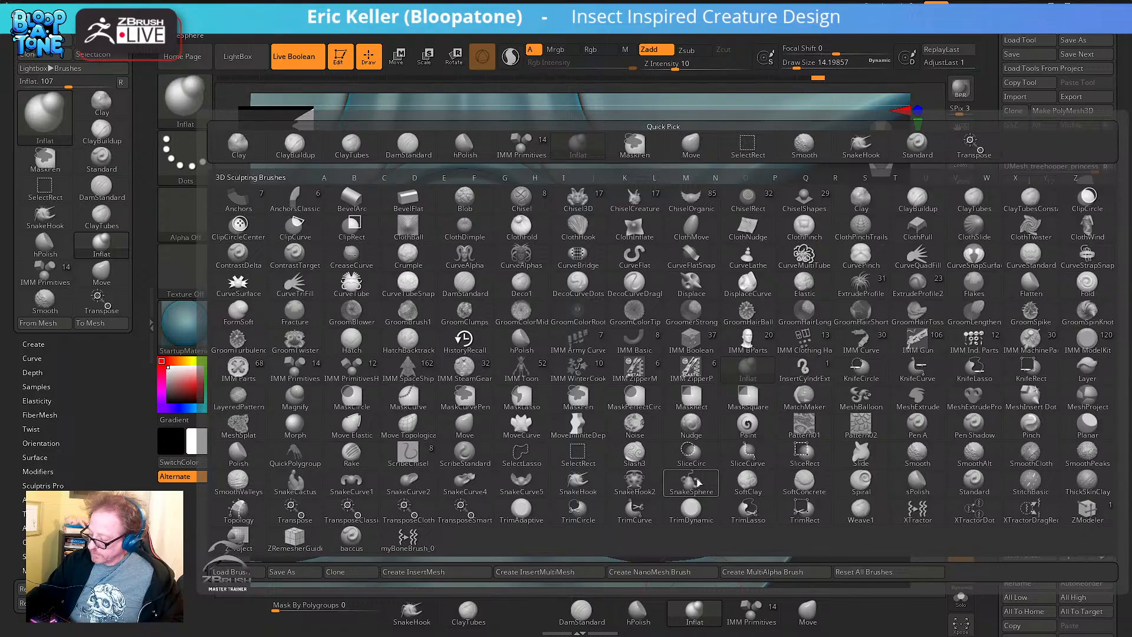
{"action": "left_click", "coordinate": [721, 470]}
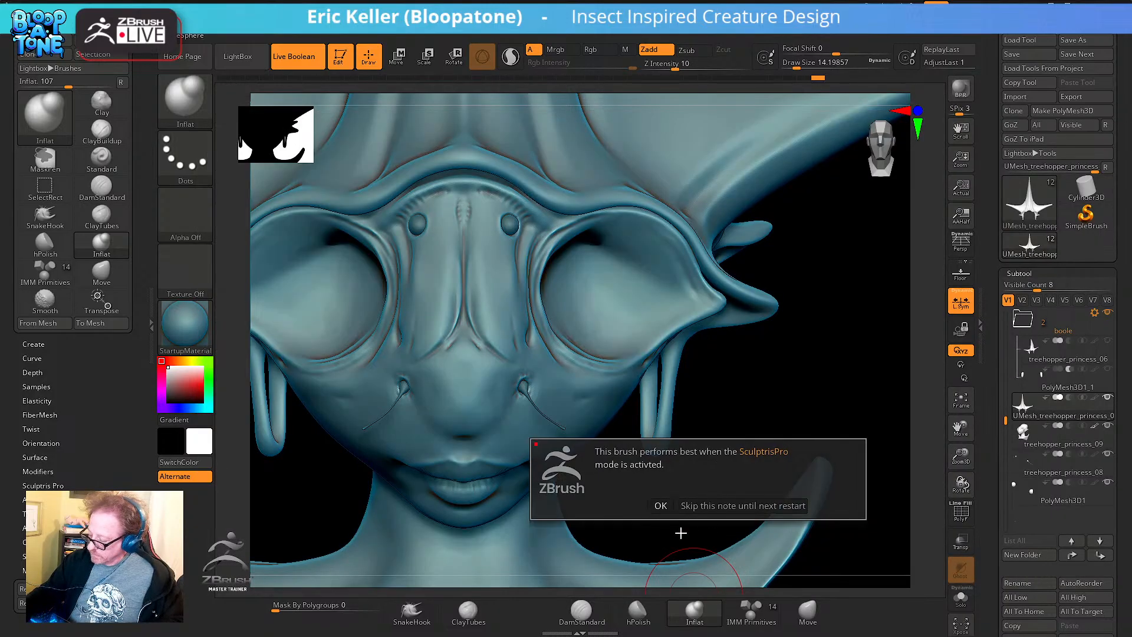
{"action": "left_click", "coordinate": [661, 509]}
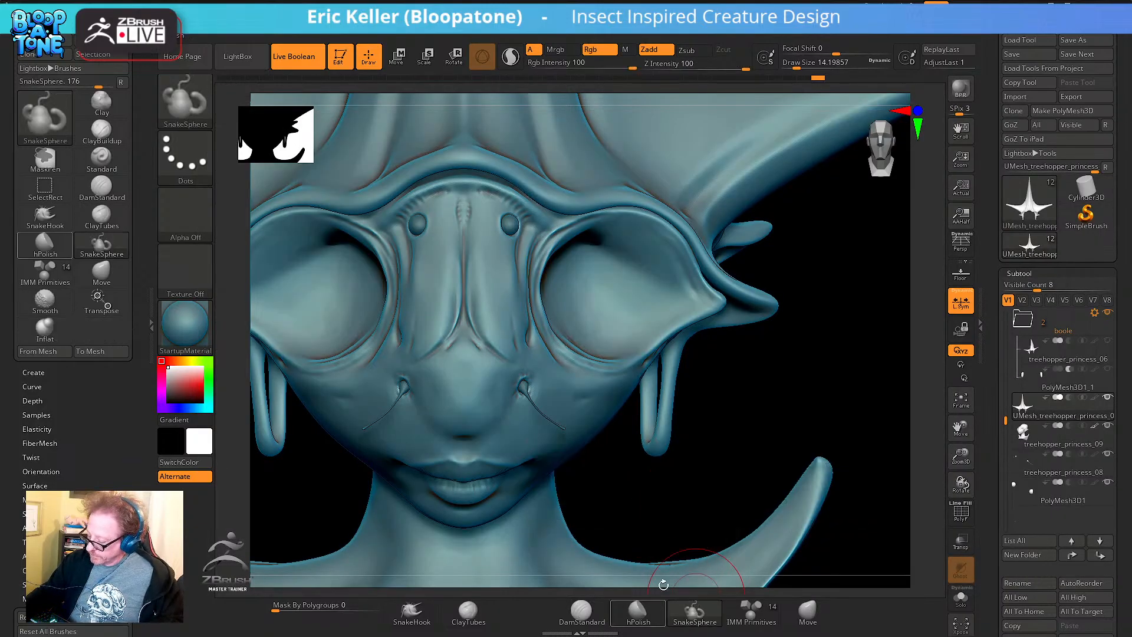
{"action": "key", "text": "b"}
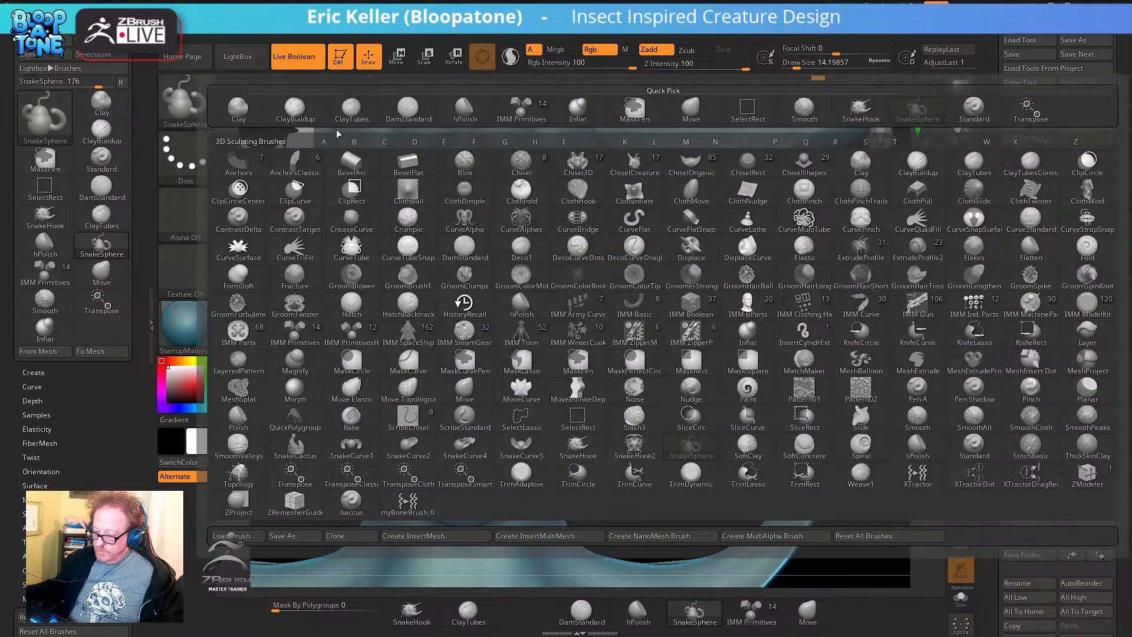
{"action": "left_click", "coordinate": [577, 111]}
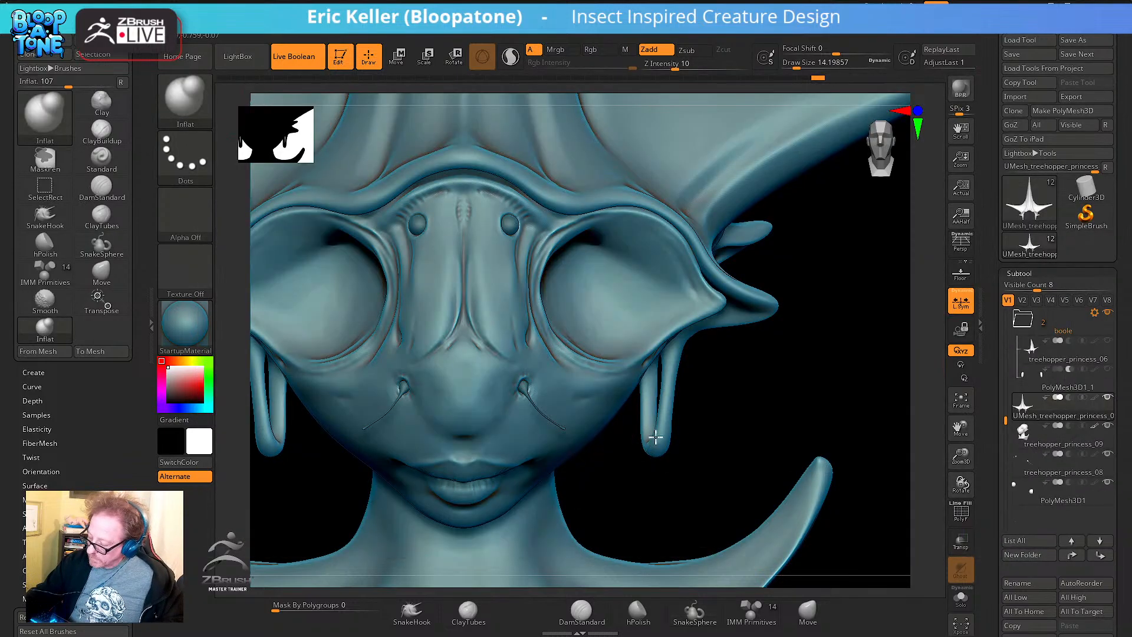
Thicken and smooth the lower ends of the slotted hanging lobes with the Inflat and Smooth brushes
{"action": "mouse_move", "coordinate": [662, 434]}
{"action": "right_mouse_down"}
{"action": "mouse_move", "coordinate": [702, 447]}
{"action": "mouse_move", "coordinate": [655, 439]}
{"action": "mouse_move", "coordinate": [682, 439]}
{"action": "right_mouse_up"}
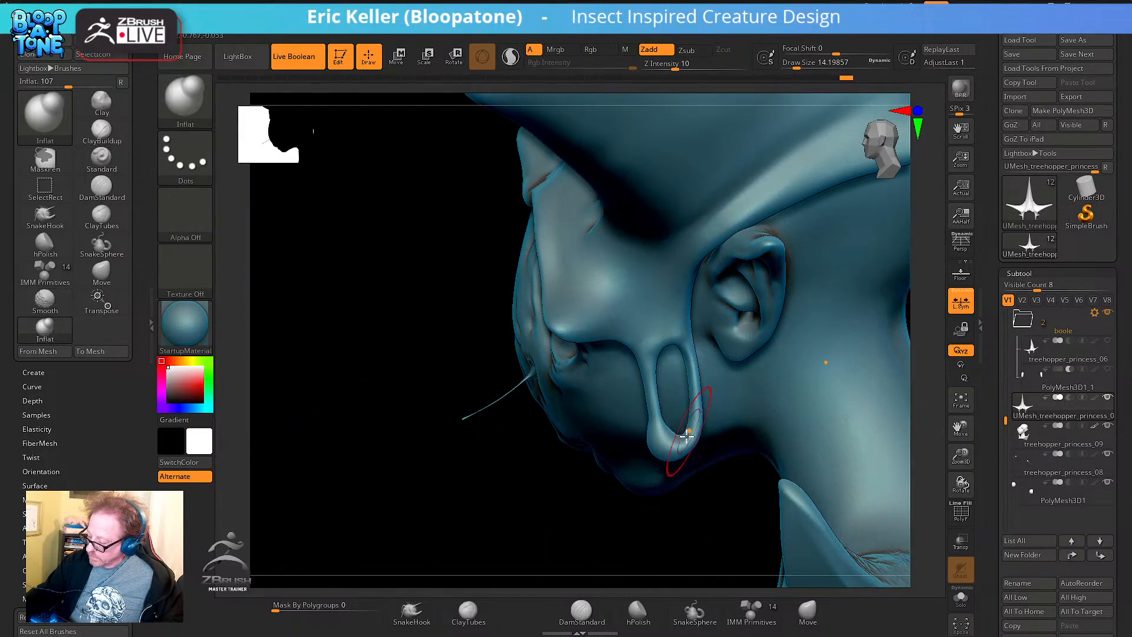
{"action": "key", "text": "shift"}
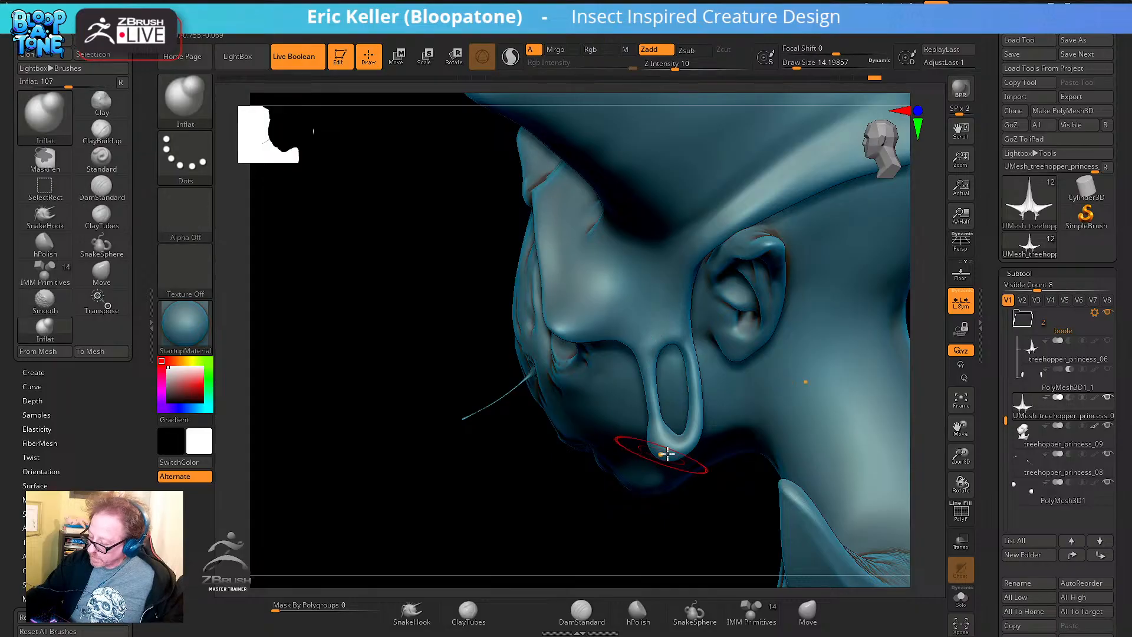
{"action": "right_click_drag", "start_coordinate": [664, 450], "coordinate": [652, 405]}
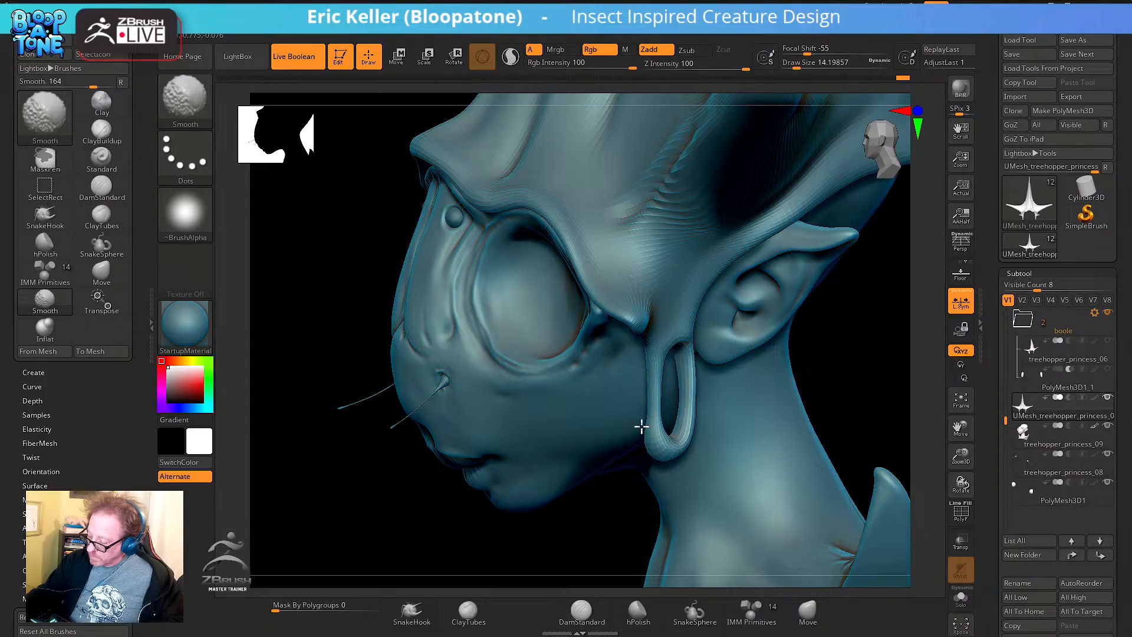
{"action": "right_click_drag", "start_coordinate": [656, 450], "coordinate": [655, 410]}
{"action": "left_click_drag", "start_coordinate": [664, 447], "coordinate": [684, 441], "text": "shift"}
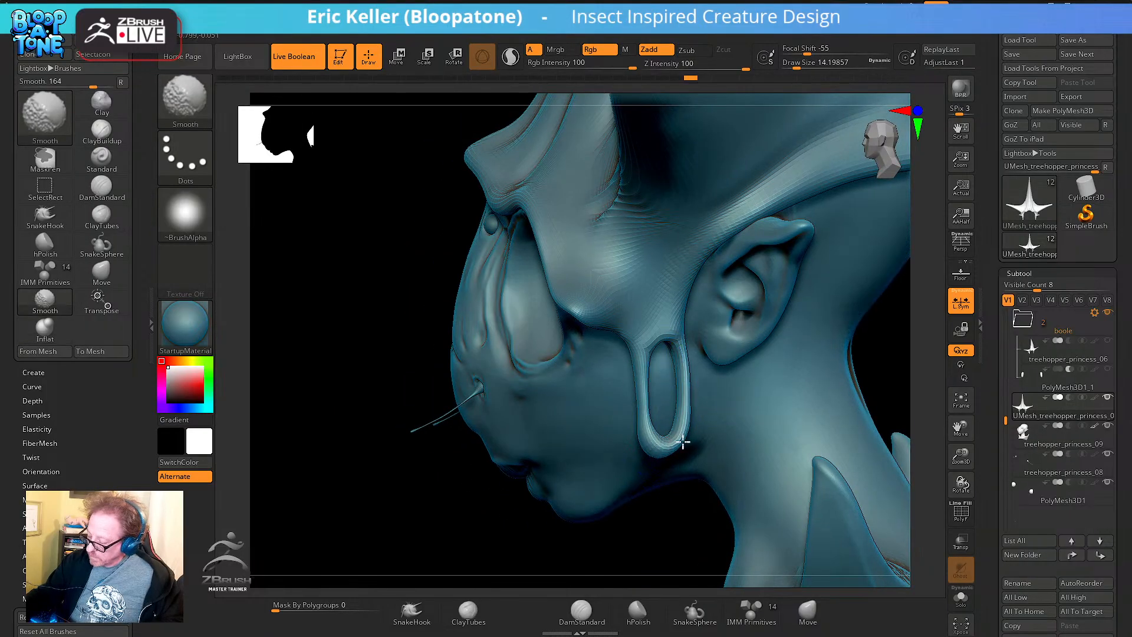
{"action": "mouse_move", "coordinate": [684, 441]}
{"action": "right_mouse_down"}
{"action": "mouse_move", "coordinate": [666, 441]}
{"action": "mouse_move", "coordinate": [684, 420]}
{"action": "mouse_move", "coordinate": [681, 455]}
{"action": "right_mouse_up"}
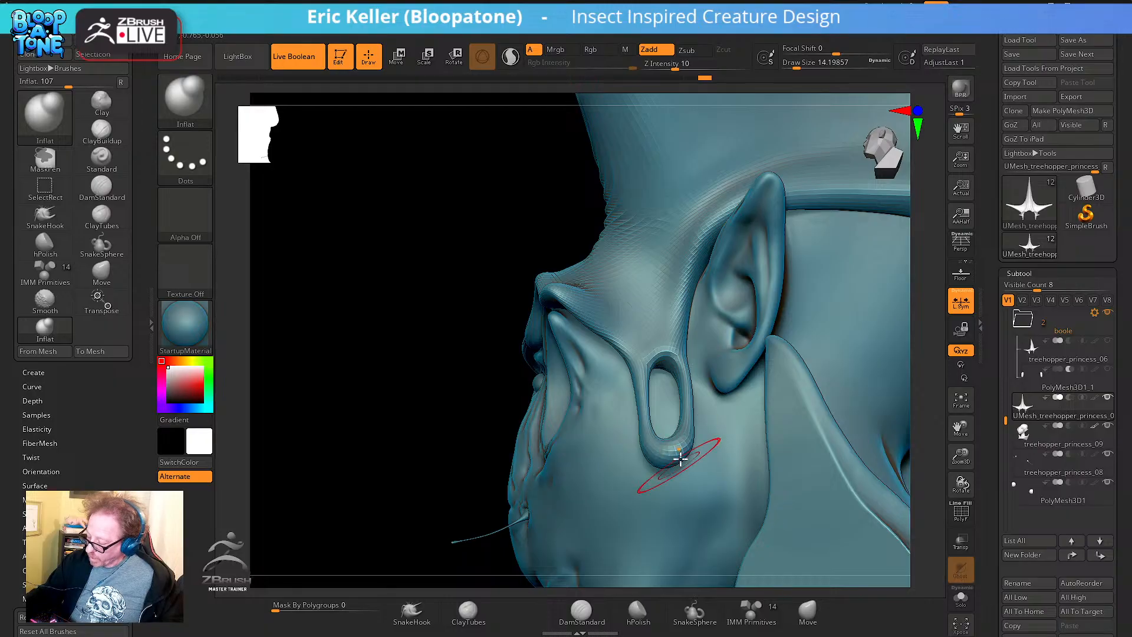
{"action": "left_click_drag", "start_coordinate": [680, 458], "coordinate": [682, 455], "text": "shift"}
{"action": "right_click_drag", "start_coordinate": [682, 455], "coordinate": [629, 493]}
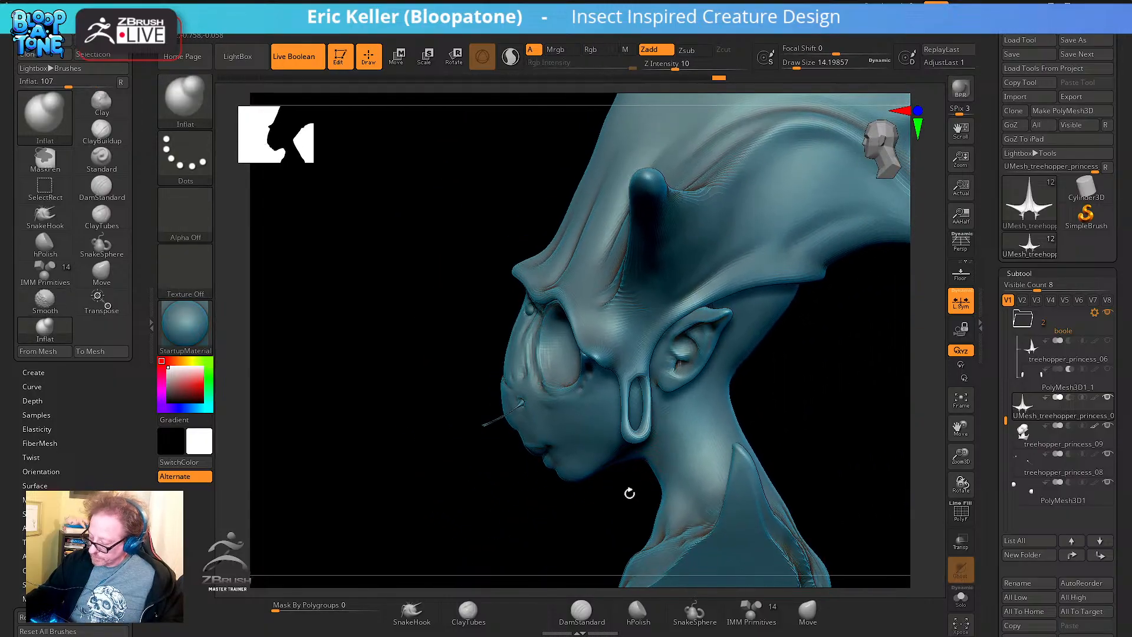
Stretch and reshape the slotted hanging lobes in side view with the Move brush, and check them from the front
{"action": "left_click", "coordinate": [805, 609]}
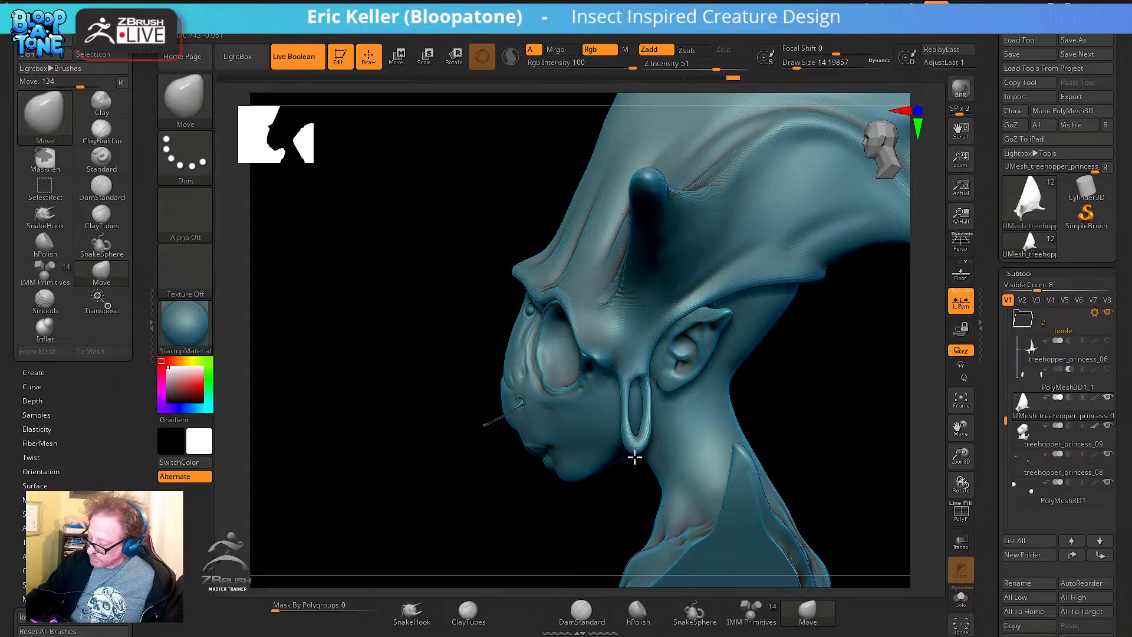
{"action": "mouse_move", "coordinate": [639, 397]}
{"action": "left_mouse_down", "text": "shift"}
{"action": "mouse_move", "coordinate": [631, 423]}
{"action": "mouse_move", "coordinate": [649, 371]}
{"action": "left_mouse_up", "text": "shift"}
{"action": "right_click_drag", "start_coordinate": [631, 392], "coordinate": [631, 535], "text": "shift"}
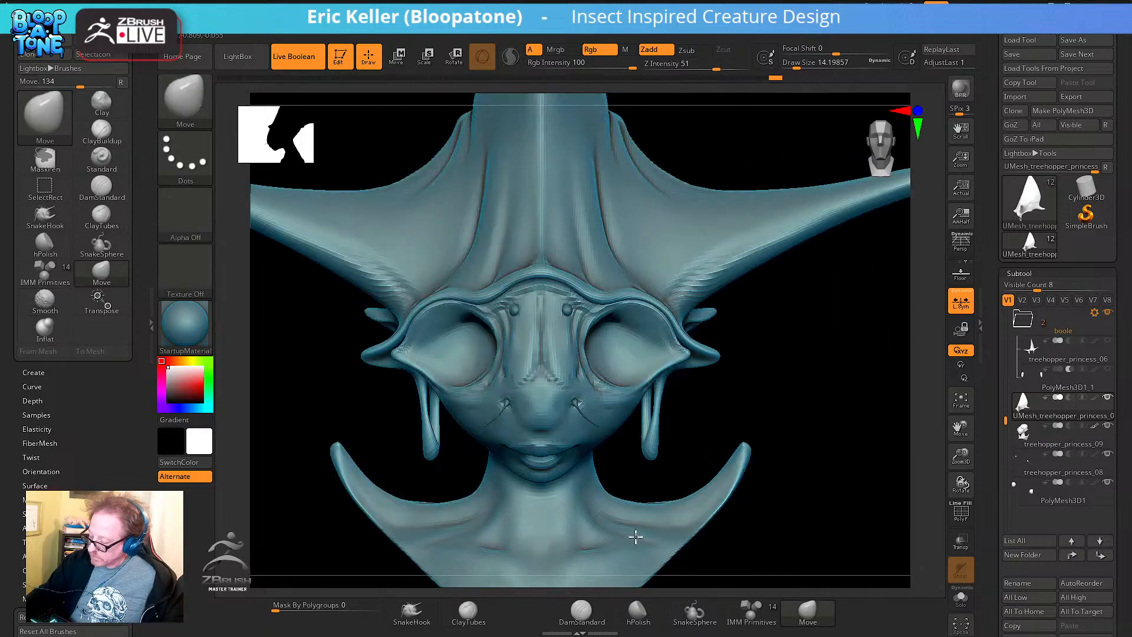
Turn on perspective, frame the whole creature, and show the eyes subtool
{"action": "left_click", "coordinate": [961, 242]}
{"action": "left_click_drag", "start_coordinate": [834, 354], "coordinate": [809, 401]}
{"action": "key", "text": "f"}
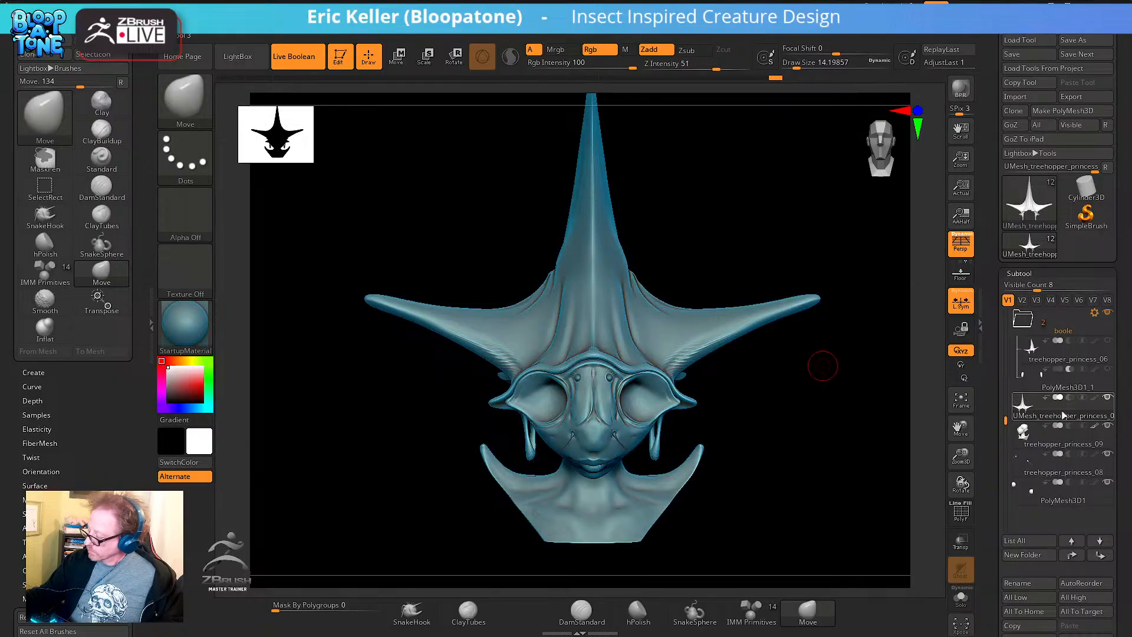
{"action": "mouse_move", "coordinate": [1099, 498]}
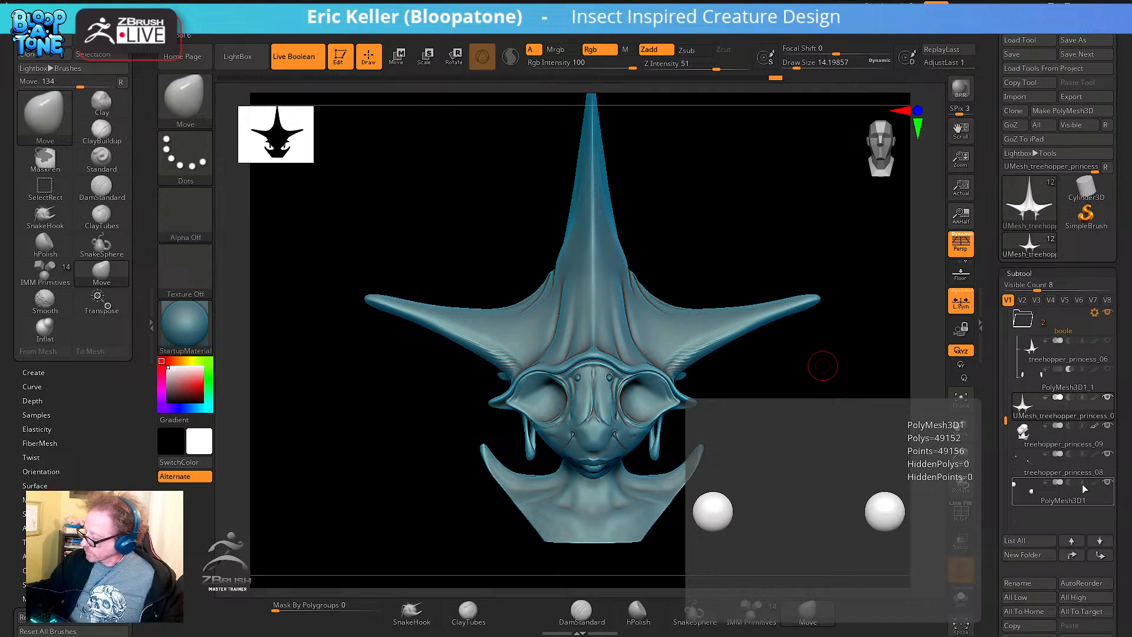
{"action": "scroll", "coordinate": [1006, 401], "scroll_direction": "up", "scroll_amount": 3}
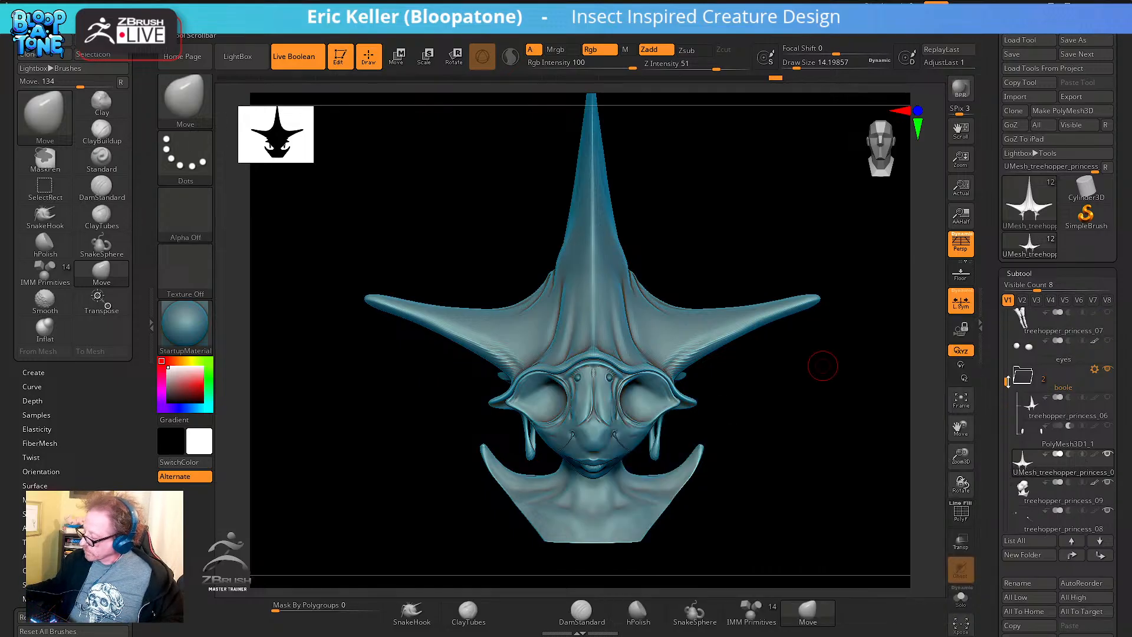
{"action": "left_click", "coordinate": [1107, 370]}
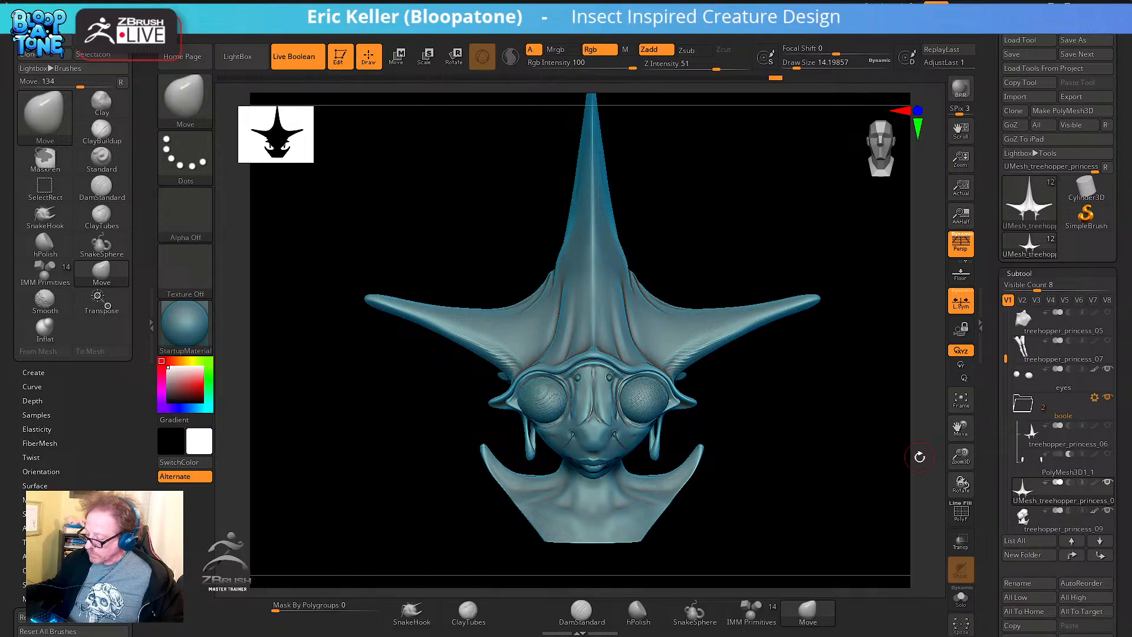
{"action": "left_click_drag", "start_coordinate": [747, 454], "coordinate": [838, 442], "text": "alt"}
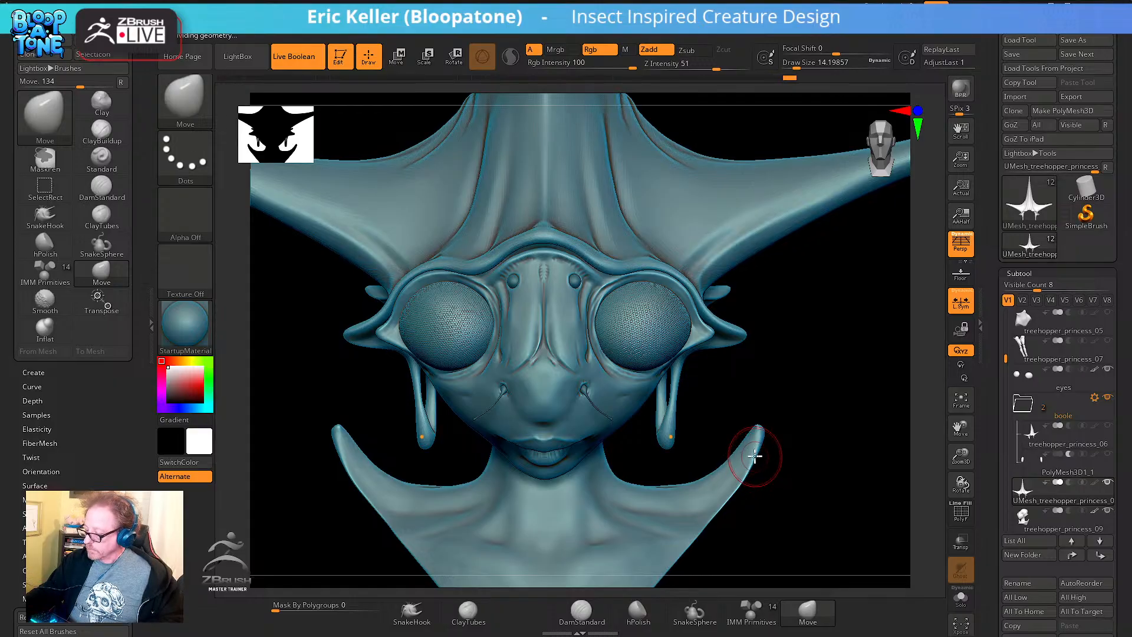
{"action": "left_click_drag", "start_coordinate": [798, 405], "coordinate": [719, 462], "text": "alt"}
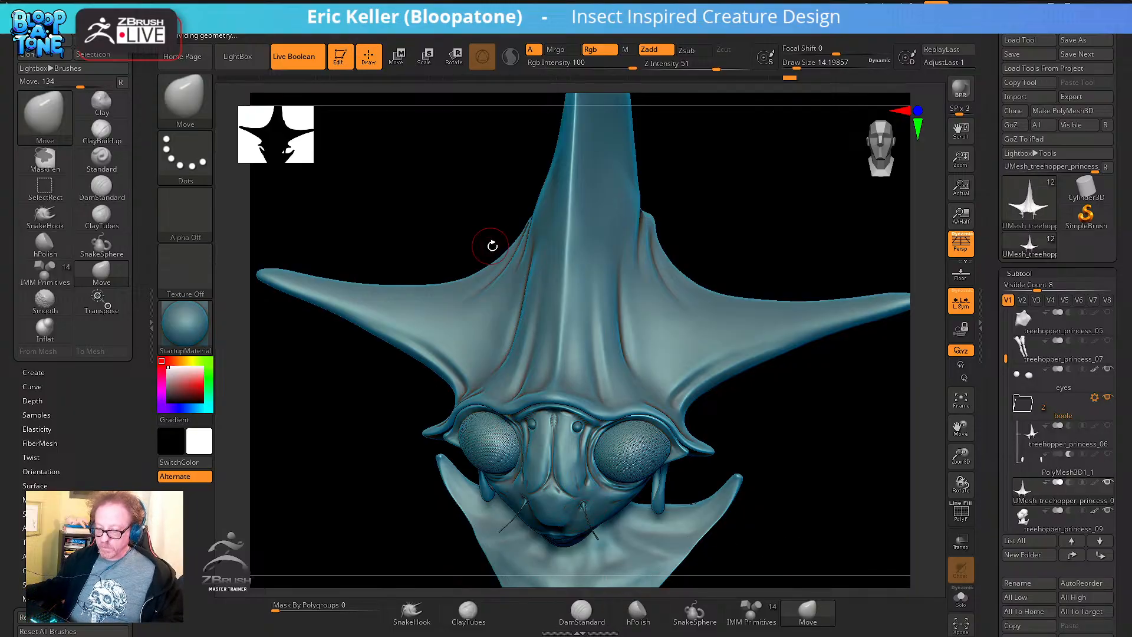
Load the SK_Cloth brush preset and set its draw size to about 12
{"action": "mouse_move", "coordinate": [192, 37]}
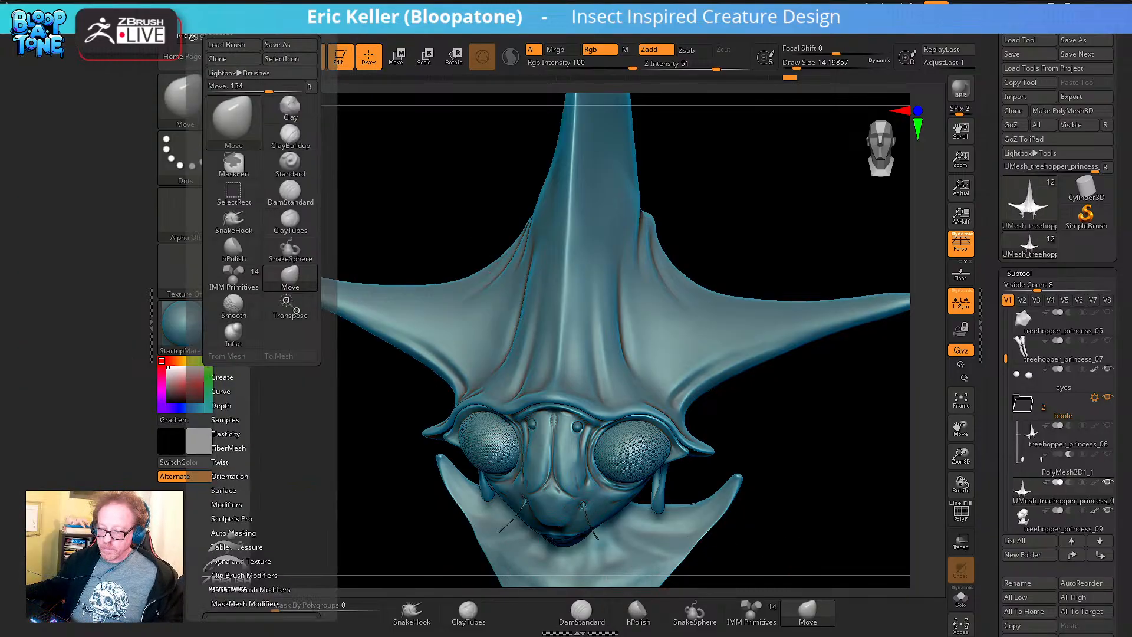
{"action": "left_click", "coordinate": [226, 45]}
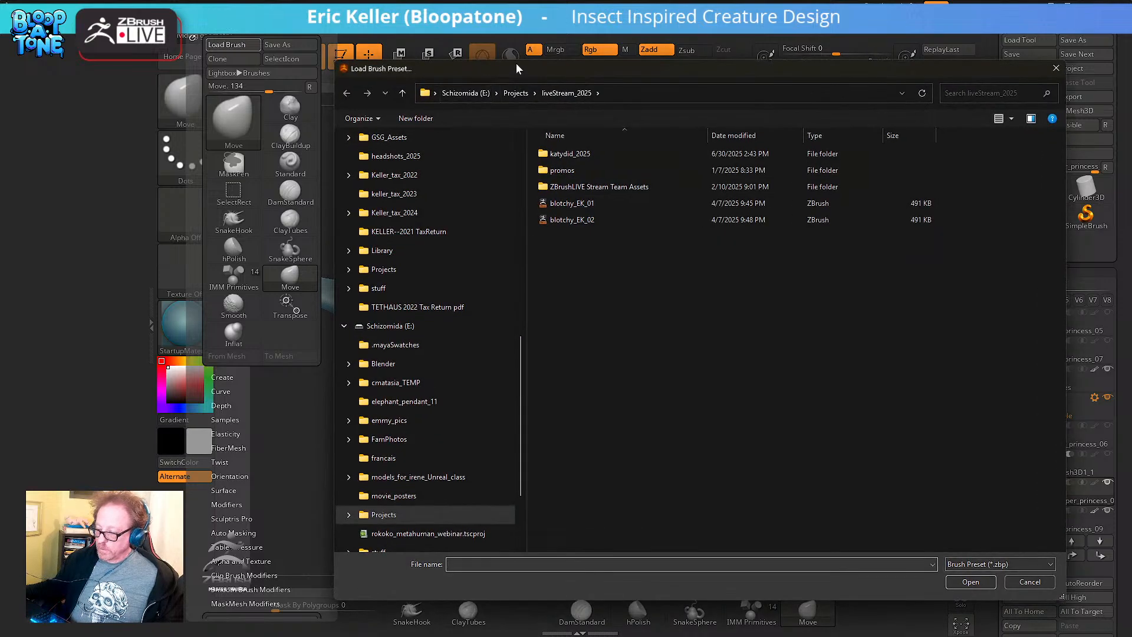
{"action": "mouse_move", "coordinate": [516, 69]}
{"action": "left_mouse_down"}
{"action": "mouse_move", "coordinate": [6, 18]}
{"action": "mouse_move", "coordinate": [5, 41]}
{"action": "mouse_move", "coordinate": [186, 41]}
{"action": "left_mouse_up"}
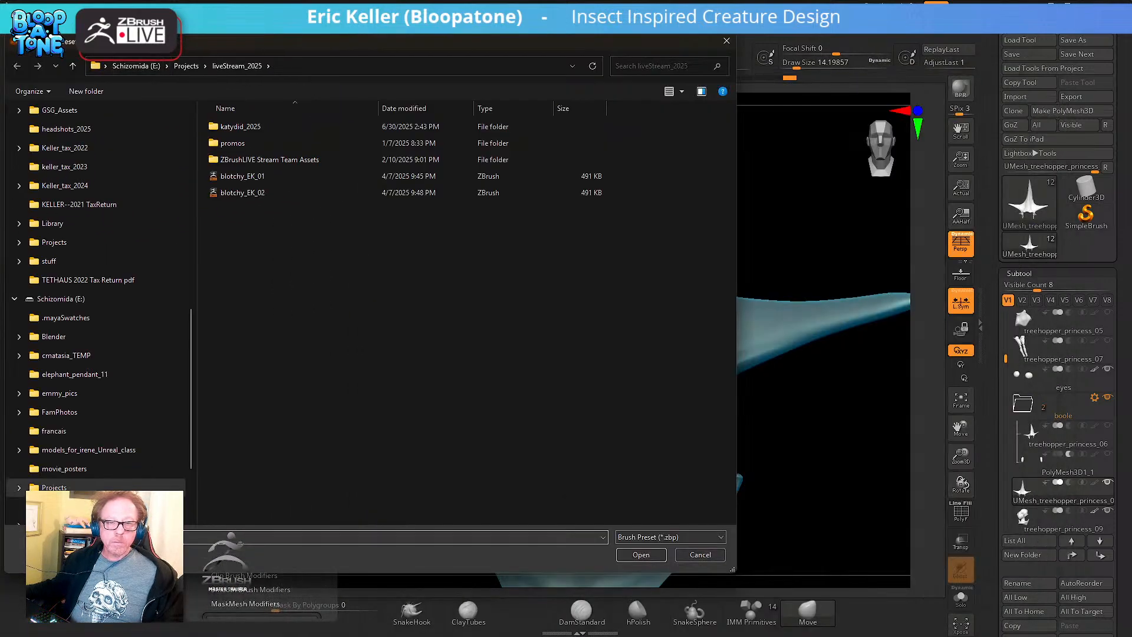
{"action": "mouse_move", "coordinate": [366, 45]}
{"action": "left_mouse_down"}
{"action": "mouse_move", "coordinate": [381, 54]}
{"action": "mouse_move", "coordinate": [195, 34]}
{"action": "mouse_move", "coordinate": [433, 91]}
{"action": "mouse_move", "coordinate": [359, 76]}
{"action": "mouse_move", "coordinate": [0, 88]}
{"action": "mouse_move", "coordinate": [0, 77]}
{"action": "left_mouse_up"}
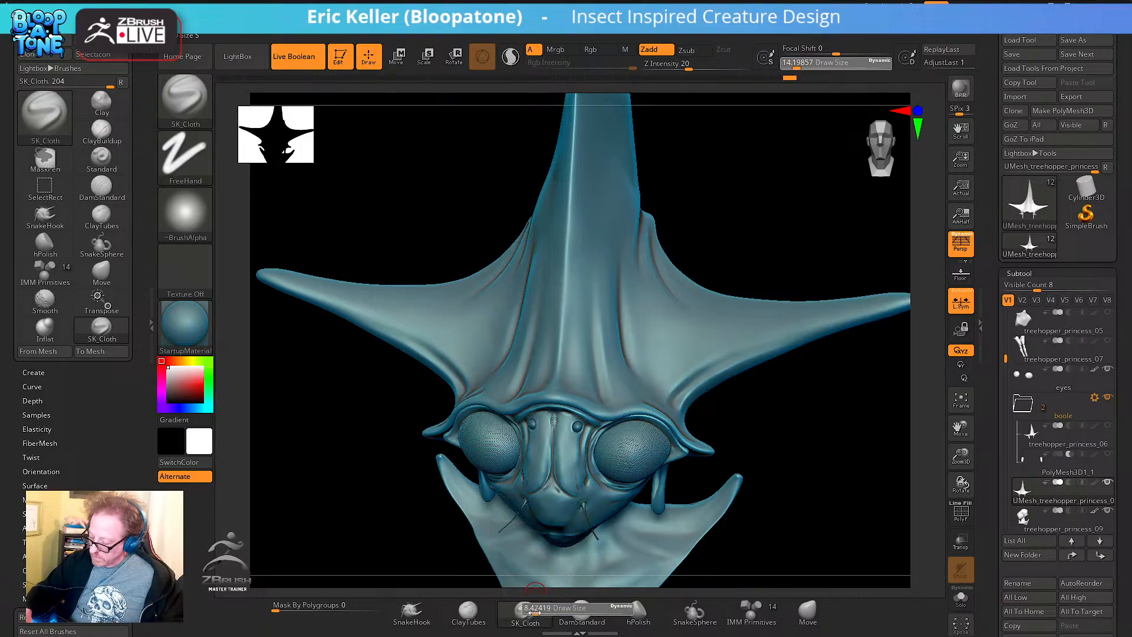
{"action": "key", "text": "s"}
{"action": "left_click_drag", "start_coordinate": [718, 512], "coordinate": [705, 511]}
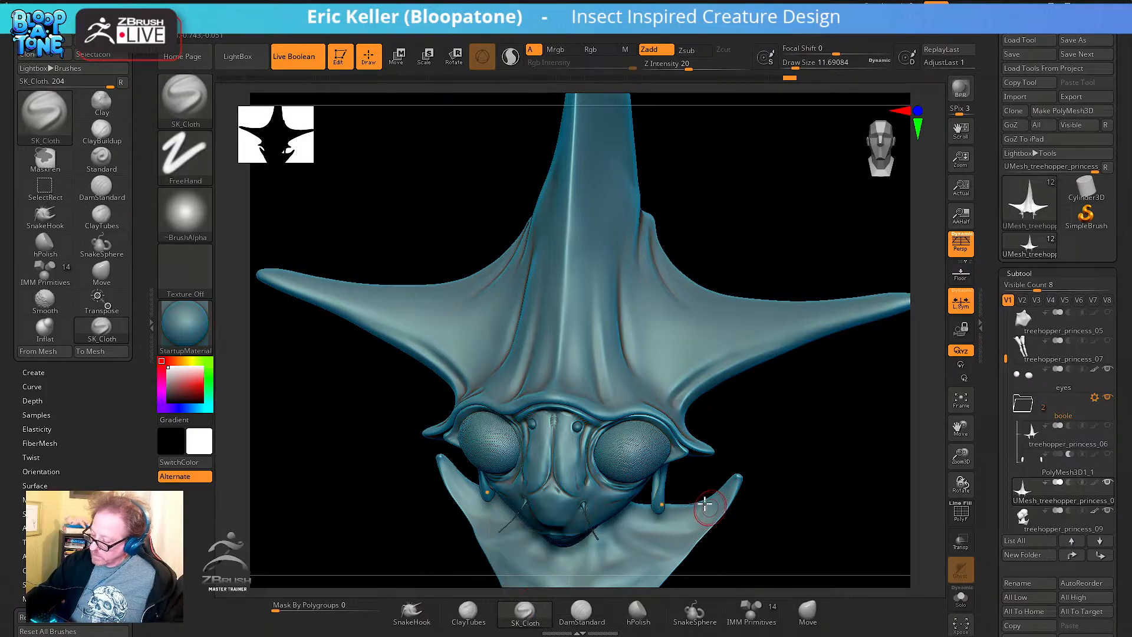
Make the remeshed headdress the active subtool again and reduce the SK_Cloth brush's draw size to about 7.5
{"action": "left_click_drag", "start_coordinate": [606, 387], "coordinate": [608, 441]}
{"action": "left_click", "coordinate": [582, 400], "text": "alt"}
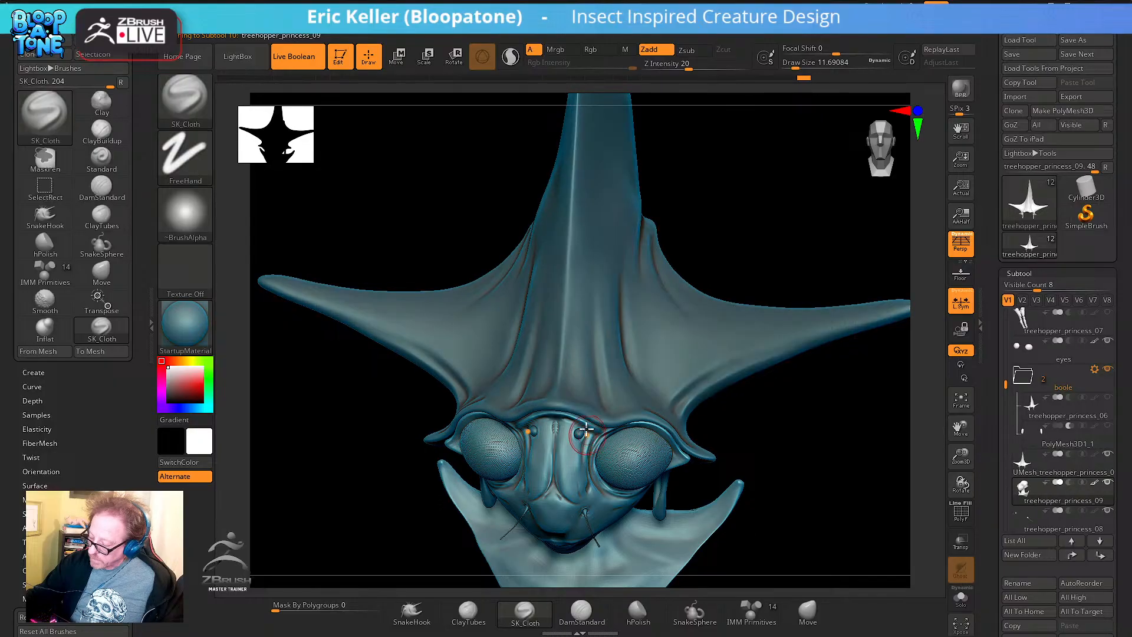
{"action": "left_click", "coordinate": [577, 403], "text": "alt"}
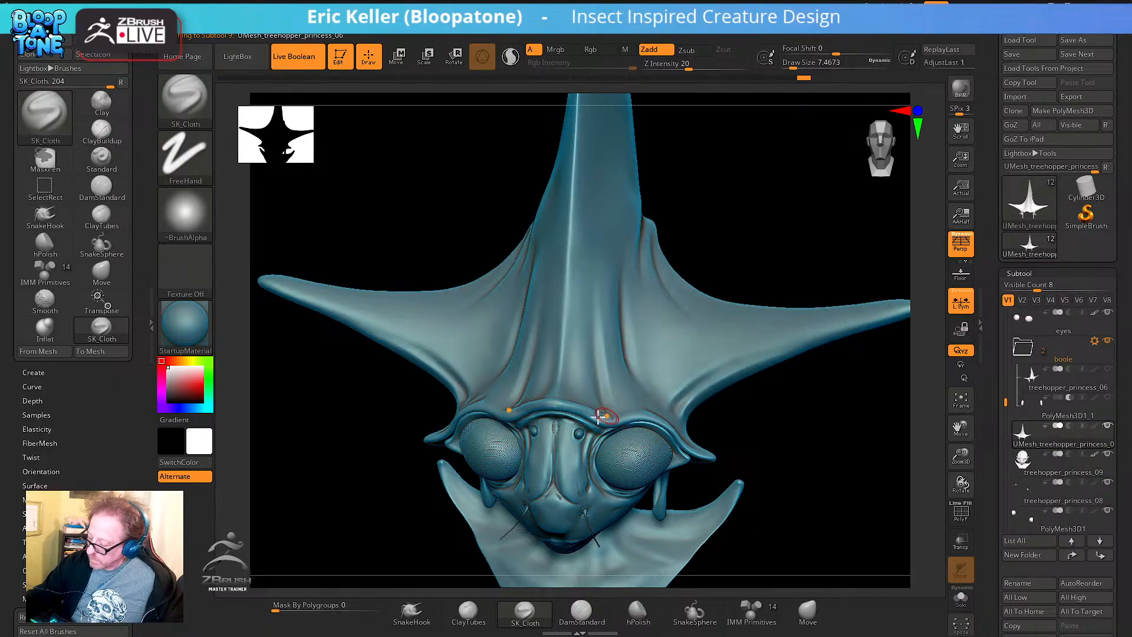
Place the reference board beside the model and examine the white treehopper's surface pattern against the side of the headdress
{"action": "mouse_move", "coordinate": [779, 418]}
{"action": "left_mouse_down"}
{"action": "mouse_move", "coordinate": [715, 501]}
{"action": "mouse_move", "coordinate": [776, 344]}
{"action": "mouse_move", "coordinate": [763, 448]}
{"action": "mouse_move", "coordinate": [748, 399]}
{"action": "mouse_move", "coordinate": [789, 427]}
{"action": "left_mouse_up"}
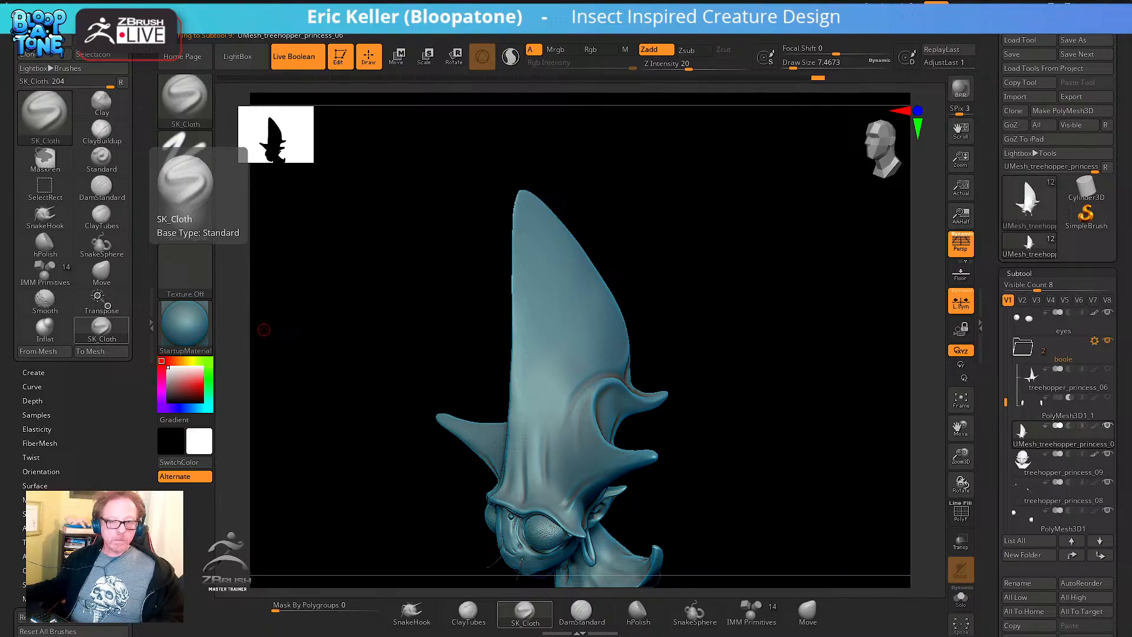
{"action": "left_click_drag", "start_coordinate": [513, 426], "coordinate": [176, 249]}
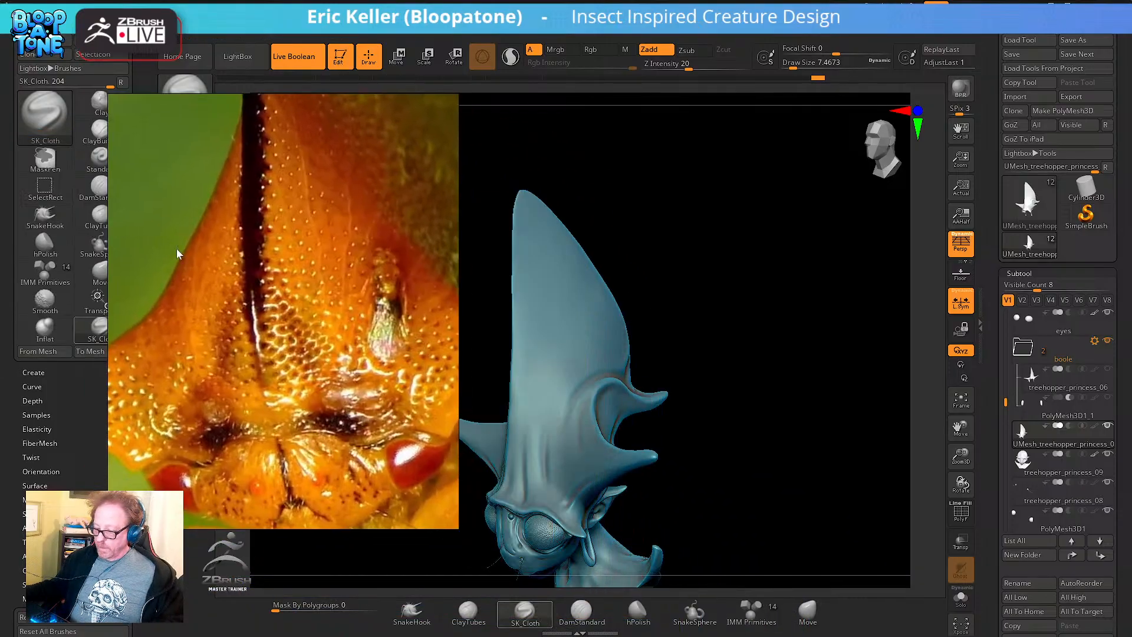
{"action": "scroll", "coordinate": [342, 394], "scroll_direction": "down", "scroll_amount": 6}
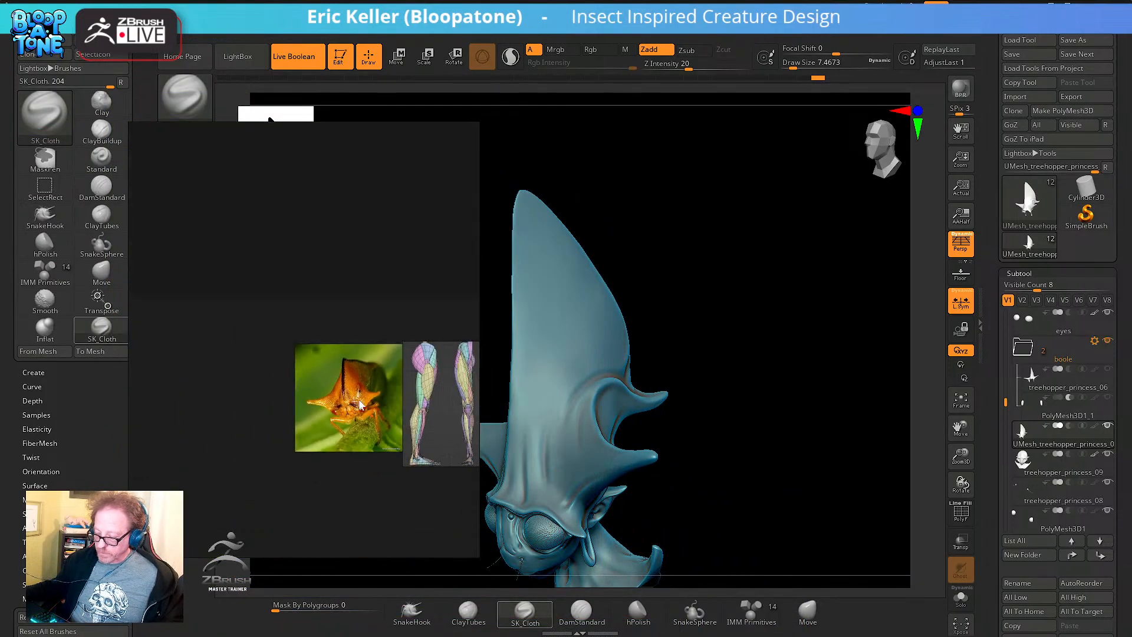
{"action": "middle_click_drag", "start_coordinate": [360, 404], "coordinate": [118, 295]}
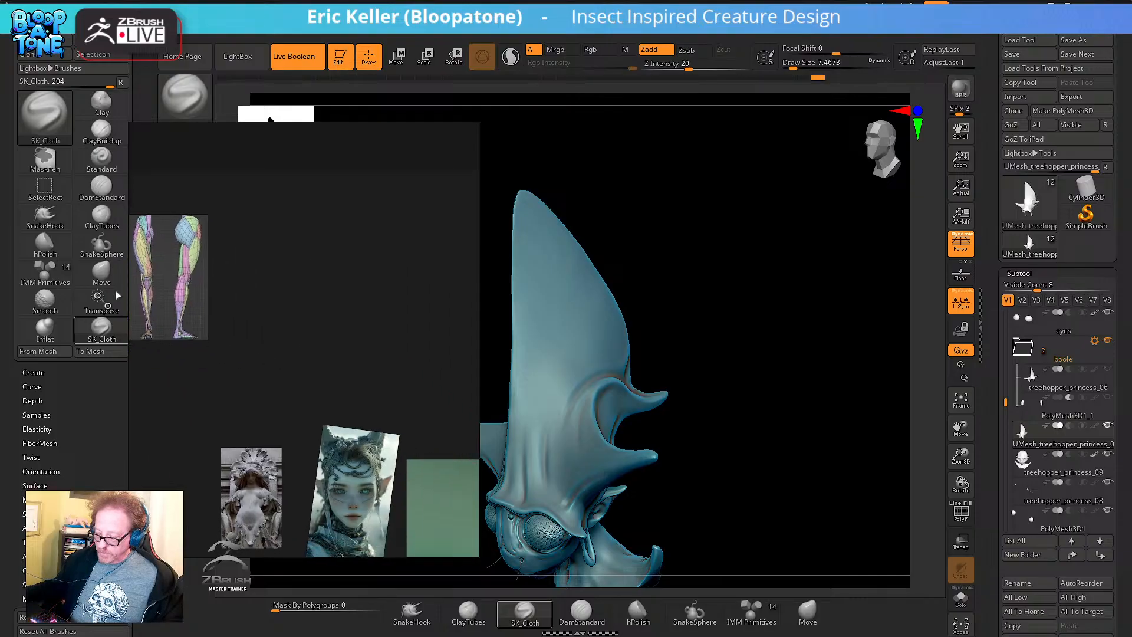
{"action": "scroll", "coordinate": [135, 221], "scroll_direction": "up", "scroll_amount": 10}
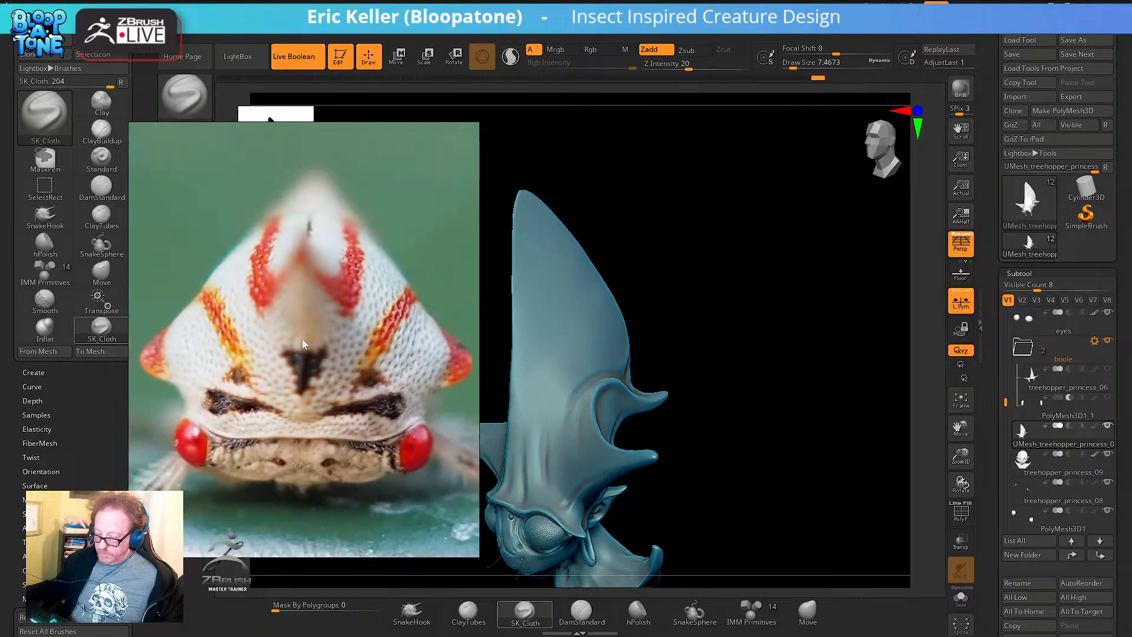
{"action": "scroll", "coordinate": [254, 330], "scroll_direction": "up", "scroll_amount": 5}
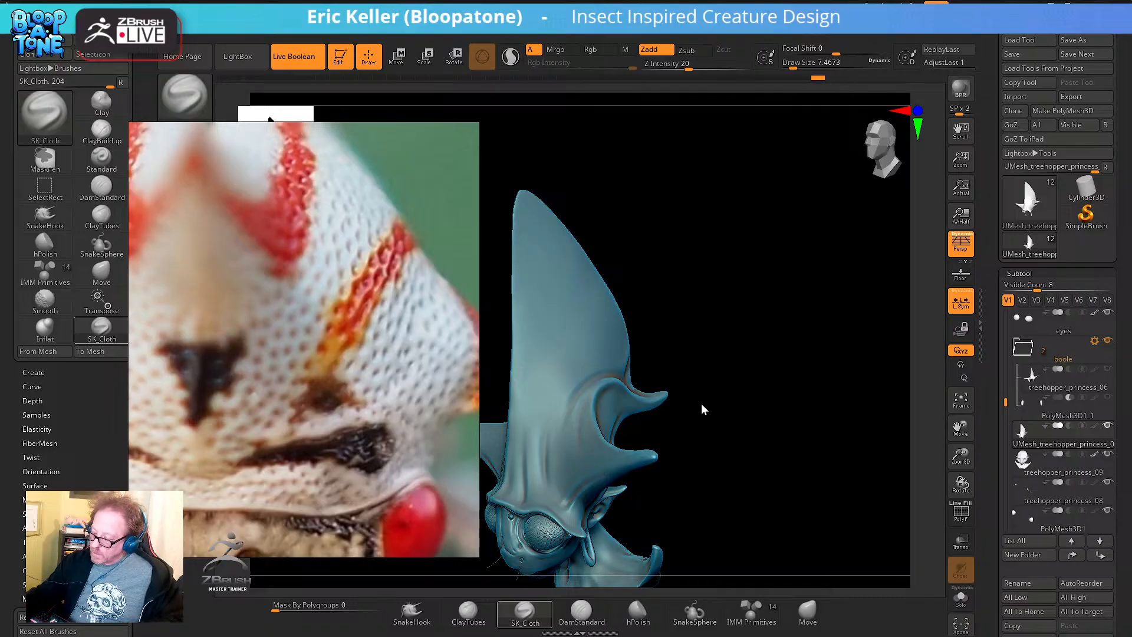
{"action": "left_click_drag", "start_coordinate": [702, 408], "coordinate": [815, 457]}
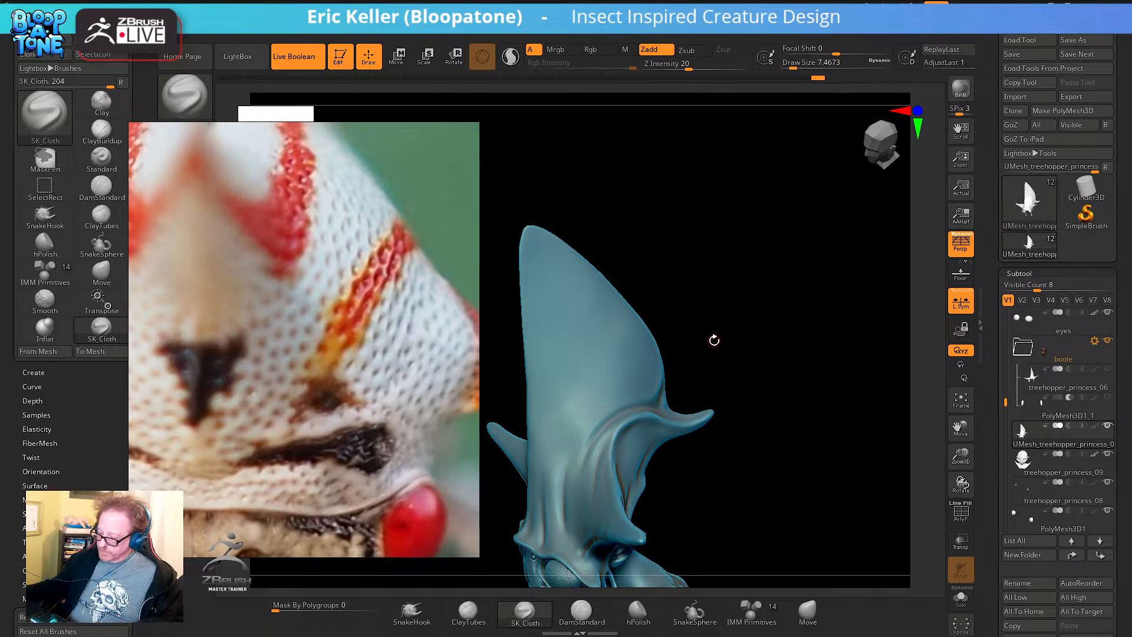
{"action": "left_click_drag", "start_coordinate": [714, 340], "coordinate": [735, 355], "text": "alt"}
{"action": "left_click_drag", "start_coordinate": [776, 288], "coordinate": [773, 328], "text": "alt"}
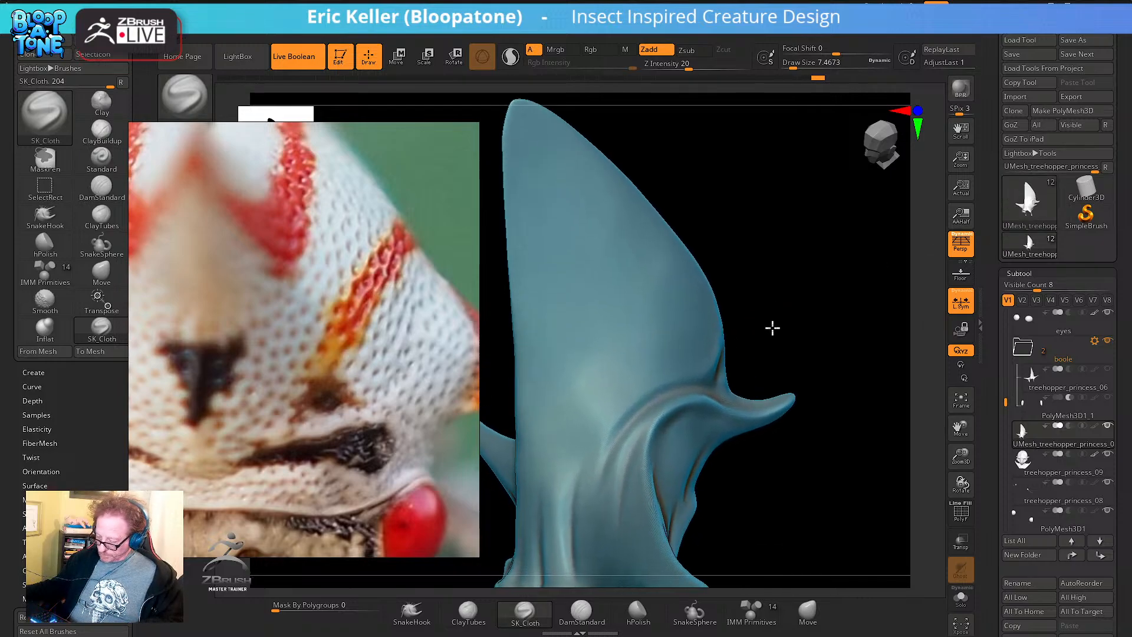
Switch to the Standard brush in subtract mode with a draw size of about 11.7
{"action": "left_click_drag", "start_coordinate": [795, 286], "coordinate": [786, 301], "text": "alt"}
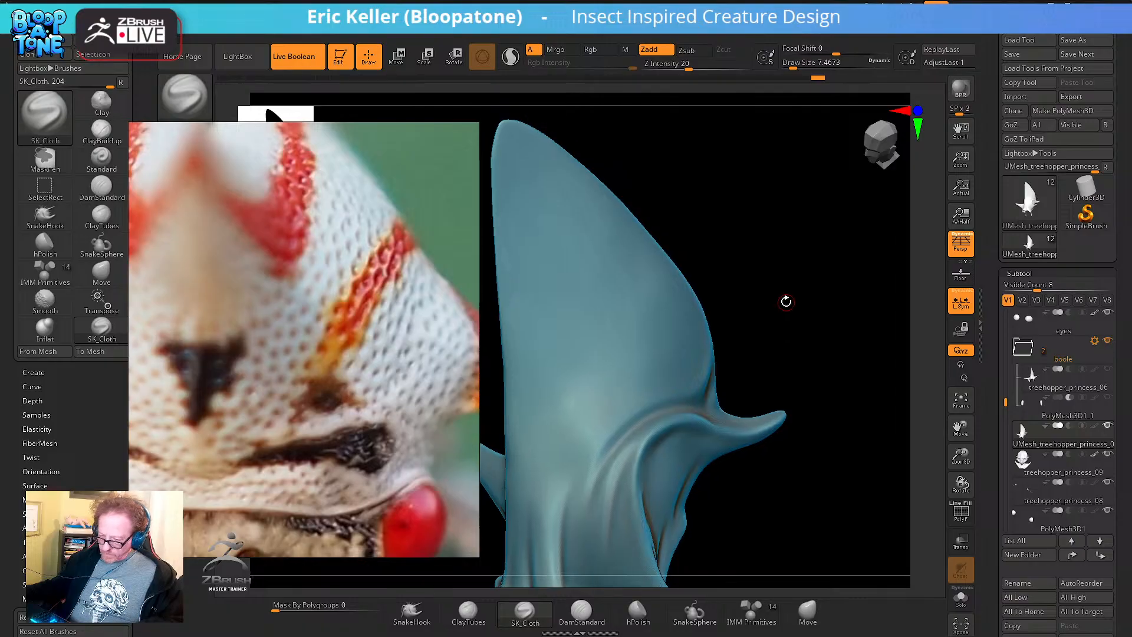
{"action": "mouse_move", "coordinate": [184, 217]}
{"action": "right_mouse_down"}
{"action": "mouse_move", "coordinate": [274, 220]}
{"action": "mouse_move", "coordinate": [205, 210]}
{"action": "right_mouse_up"}
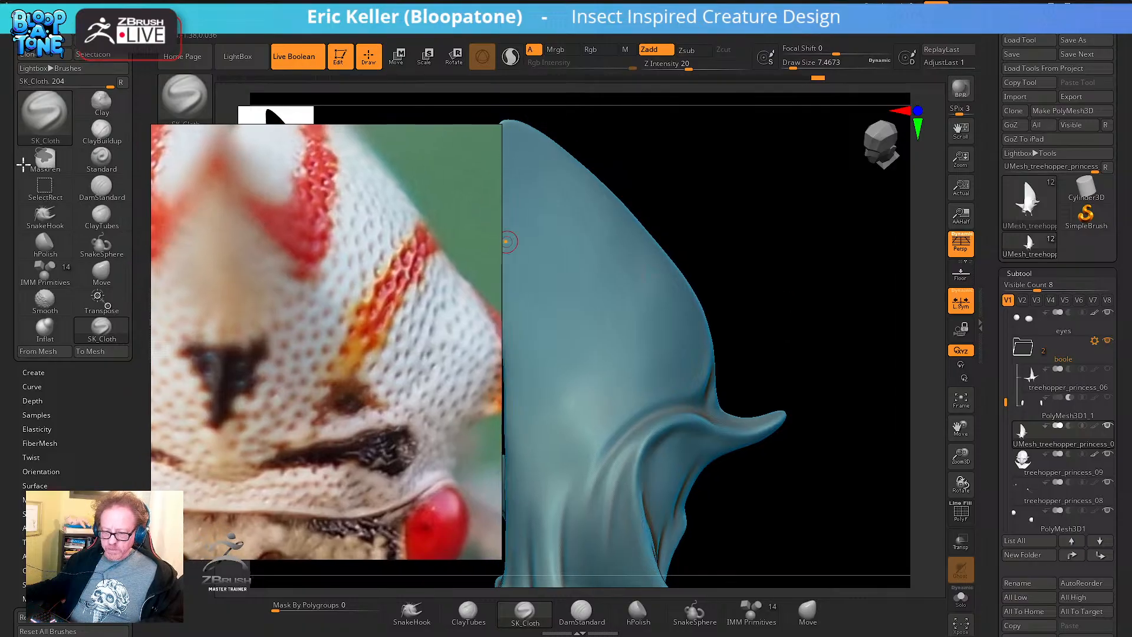
{"action": "left_click", "coordinate": [101, 158]}
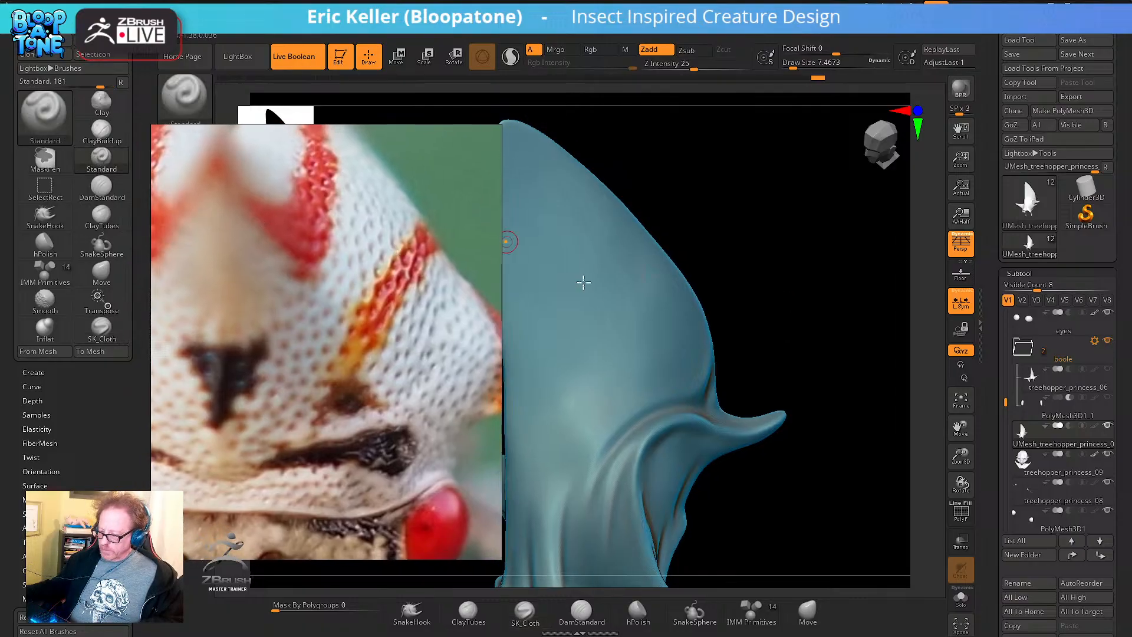
{"action": "left_click", "coordinate": [694, 53]}
{"action": "key", "text": "s"}
{"action": "left_click_drag", "start_coordinate": [605, 271], "coordinate": [608, 272]}
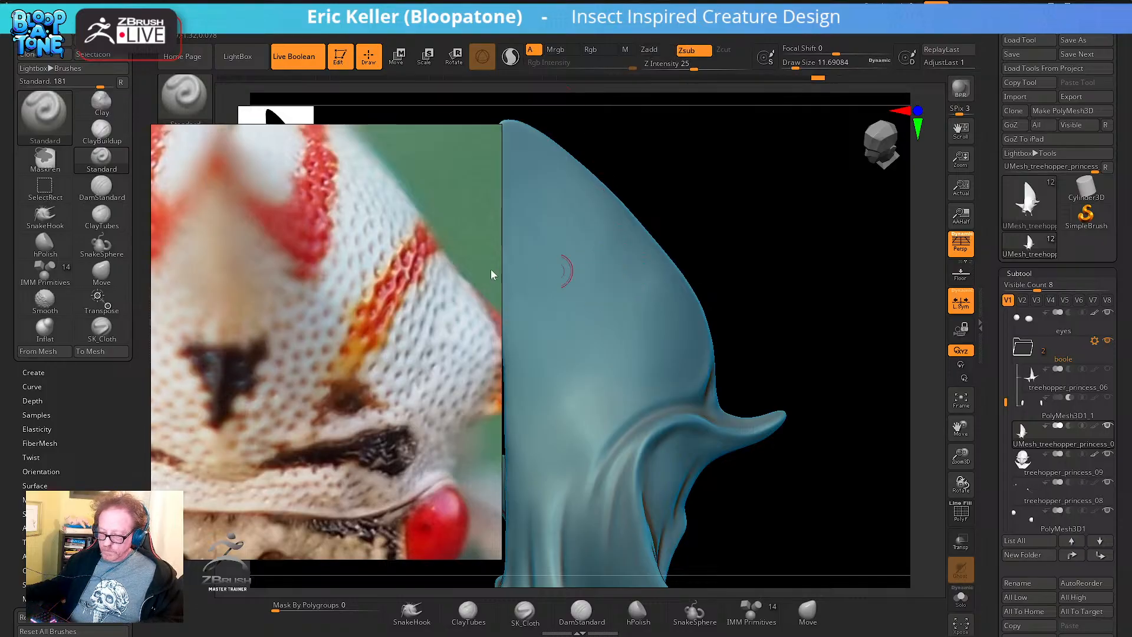
Load Alpha 13 for the Standard brush and move the reference photo off the model
{"action": "right_click_drag", "start_coordinate": [494, 274], "coordinate": [684, 294]}
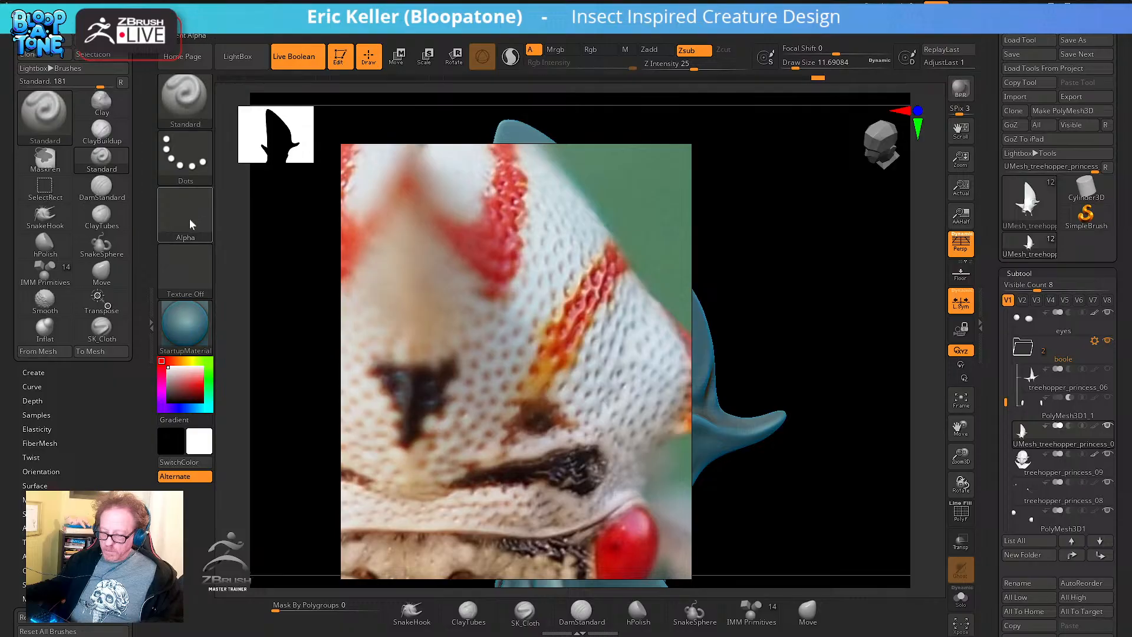
{"action": "left_click", "coordinate": [189, 224]}
{"action": "right_click_drag", "start_coordinate": [369, 254], "coordinate": [672, 289]}
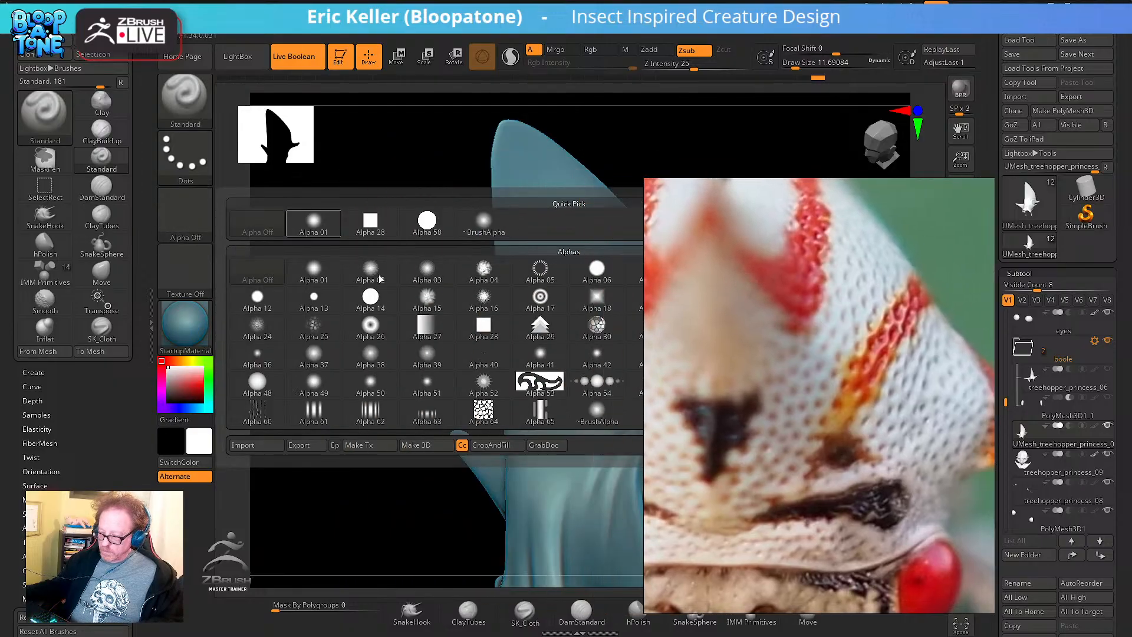
{"action": "left_click", "coordinate": [315, 302]}
{"action": "middle_click_drag", "start_coordinate": [717, 310], "coordinate": [487, 275]}
{"action": "right_click_drag", "start_coordinate": [801, 321], "coordinate": [0, 289]}
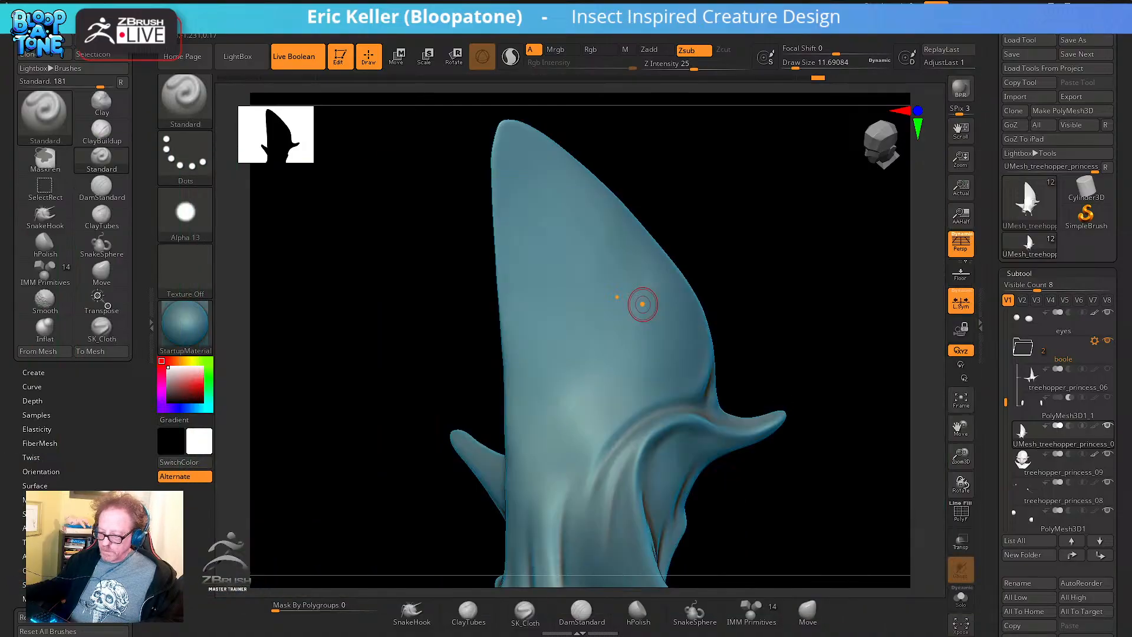
Give the Standard brush the DragStamp stroke and a draw size of about 5, and stamp a test pit on the headdress's side
{"action": "left_click_drag", "start_coordinate": [339, 331], "coordinate": [435, 343]}
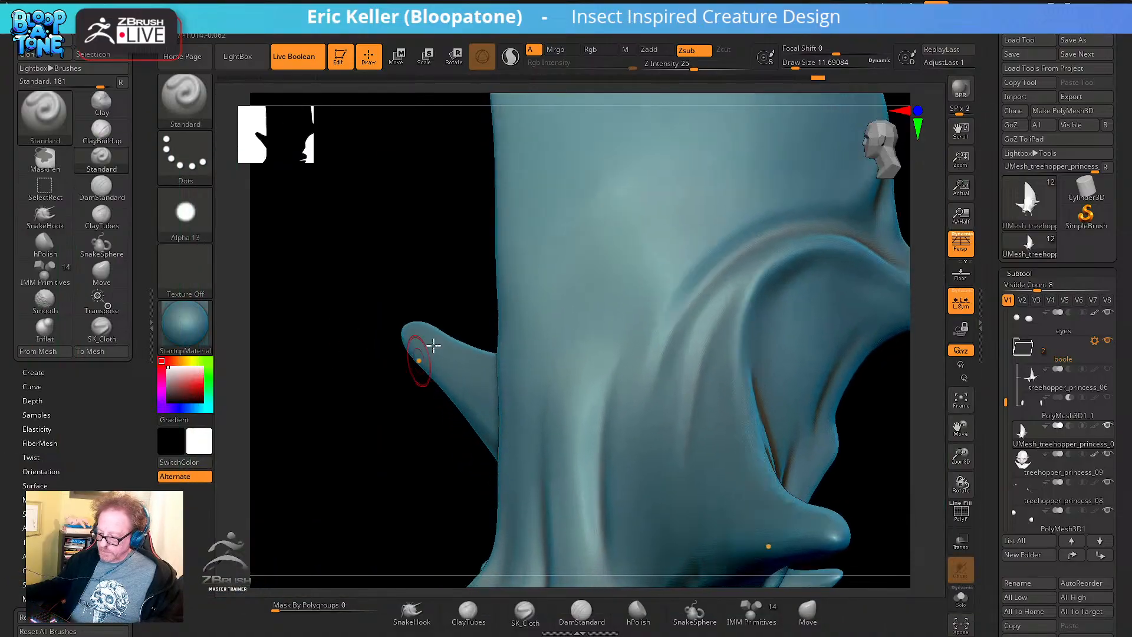
{"action": "left_click_drag", "start_coordinate": [324, 304], "coordinate": [324, 496], "text": "alt"}
{"action": "mouse_move", "coordinate": [413, 377]}
{"action": "left_mouse_down"}
{"action": "mouse_move", "coordinate": [518, 359]}
{"action": "mouse_move", "coordinate": [483, 372]}
{"action": "mouse_move", "coordinate": [576, 336]}
{"action": "left_mouse_up"}
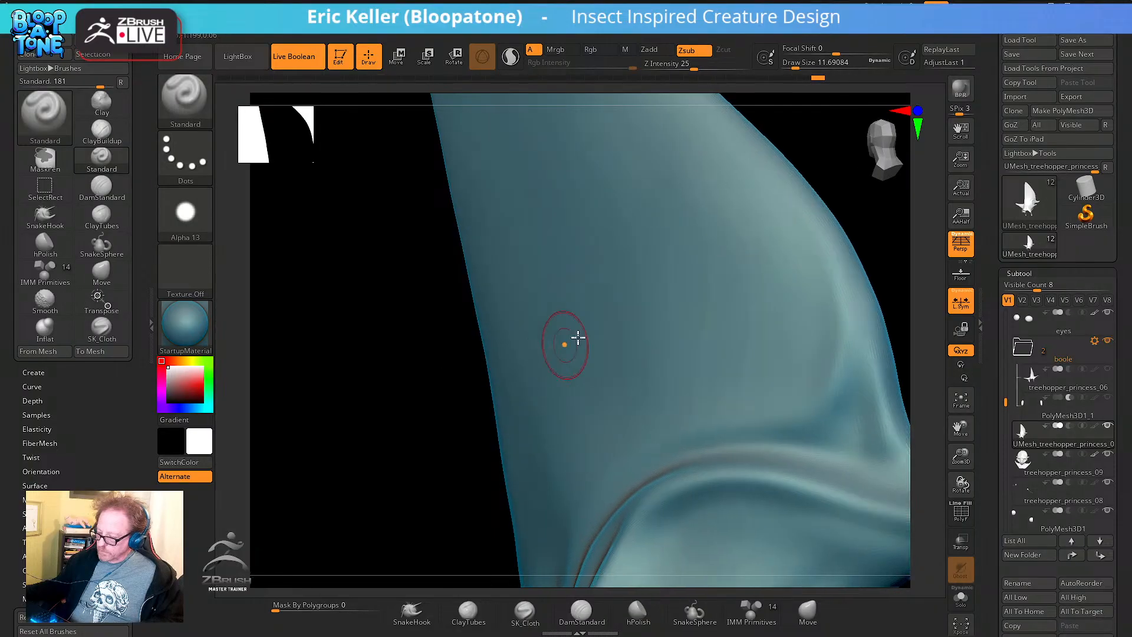
{"action": "left_click_drag", "start_coordinate": [412, 486], "coordinate": [425, 475]}
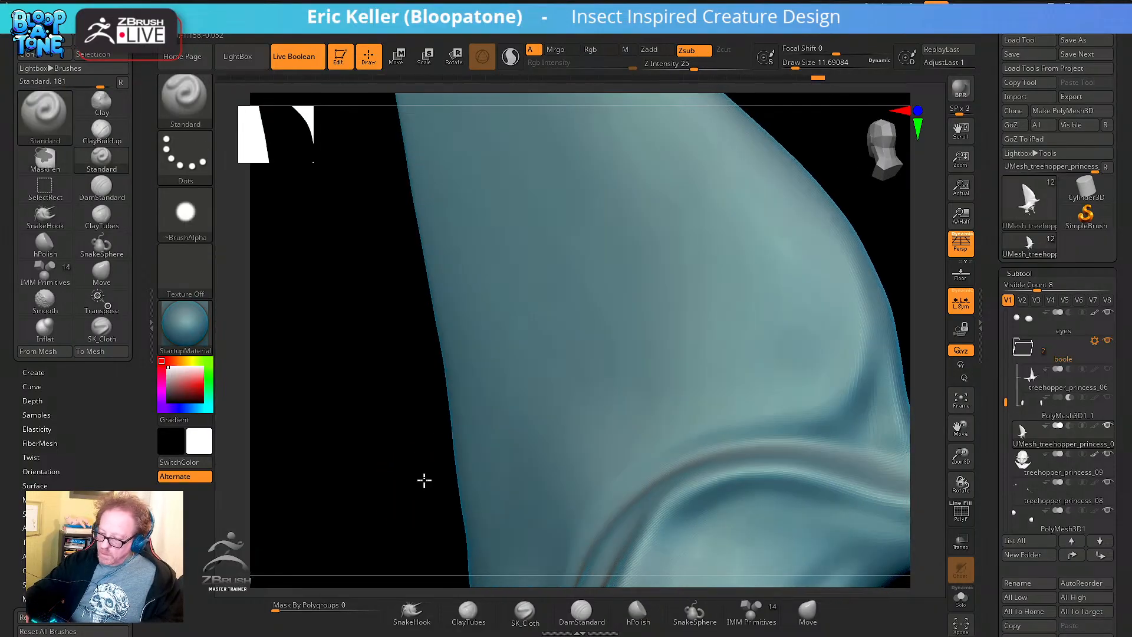
{"action": "left_click", "coordinate": [187, 168]}
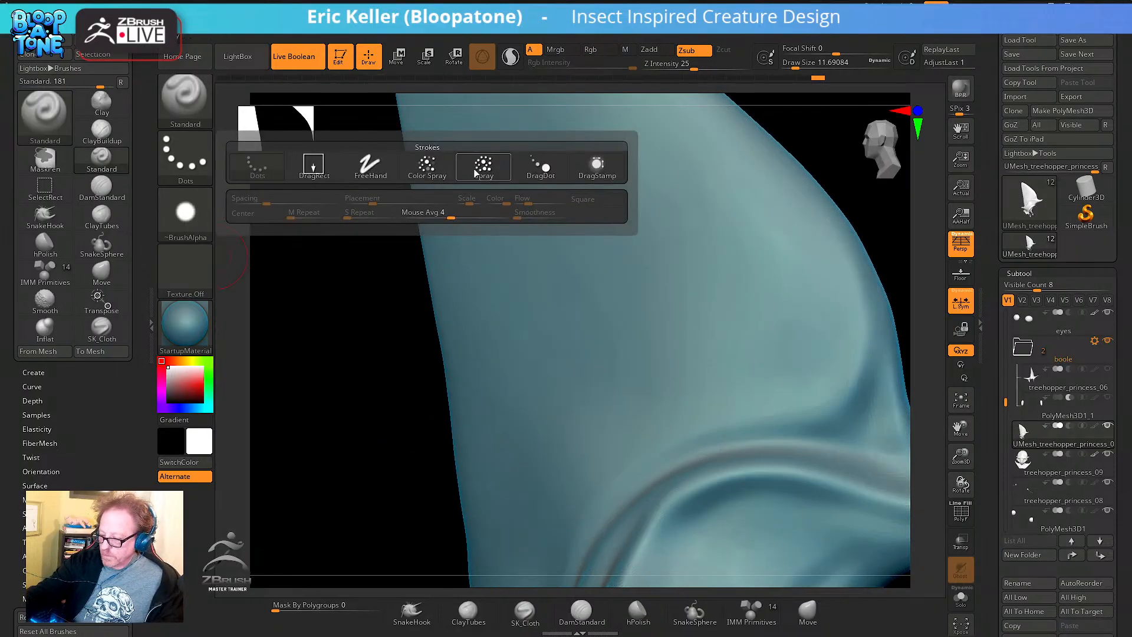
{"action": "left_click", "coordinate": [600, 169]}
{"action": "mouse_move", "coordinate": [664, 295]}
{"action": "left_mouse_down"}
{"action": "mouse_move", "coordinate": [630, 374]}
{"action": "mouse_move", "coordinate": [612, 376]}
{"action": "left_mouse_up"}
{"action": "key", "text": "s"}
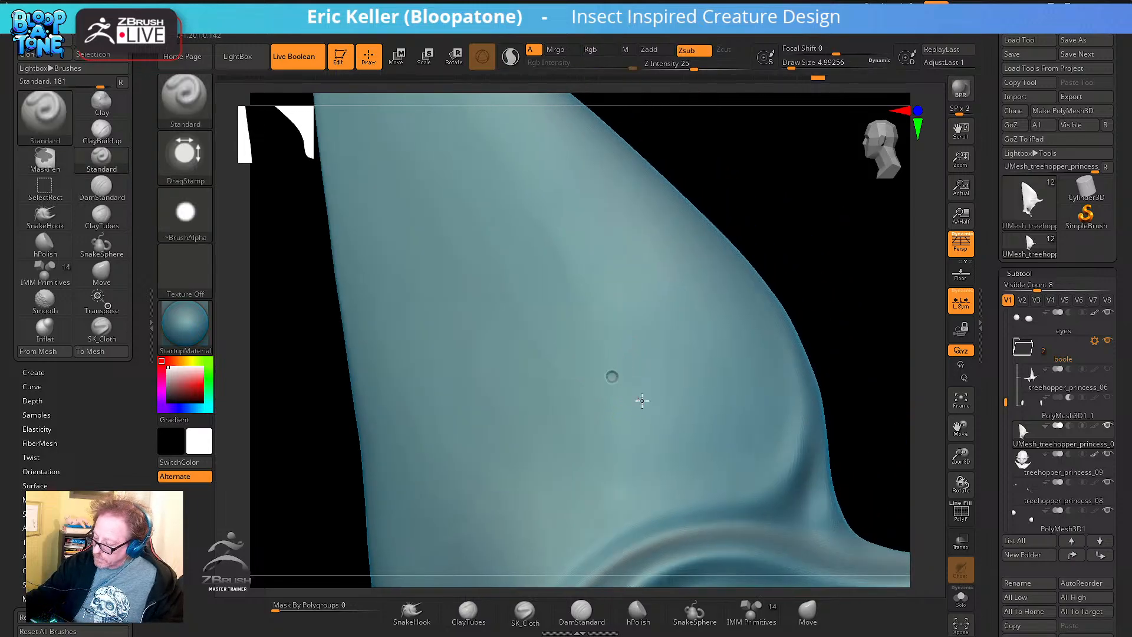
{"action": "key", "text": "shift"}
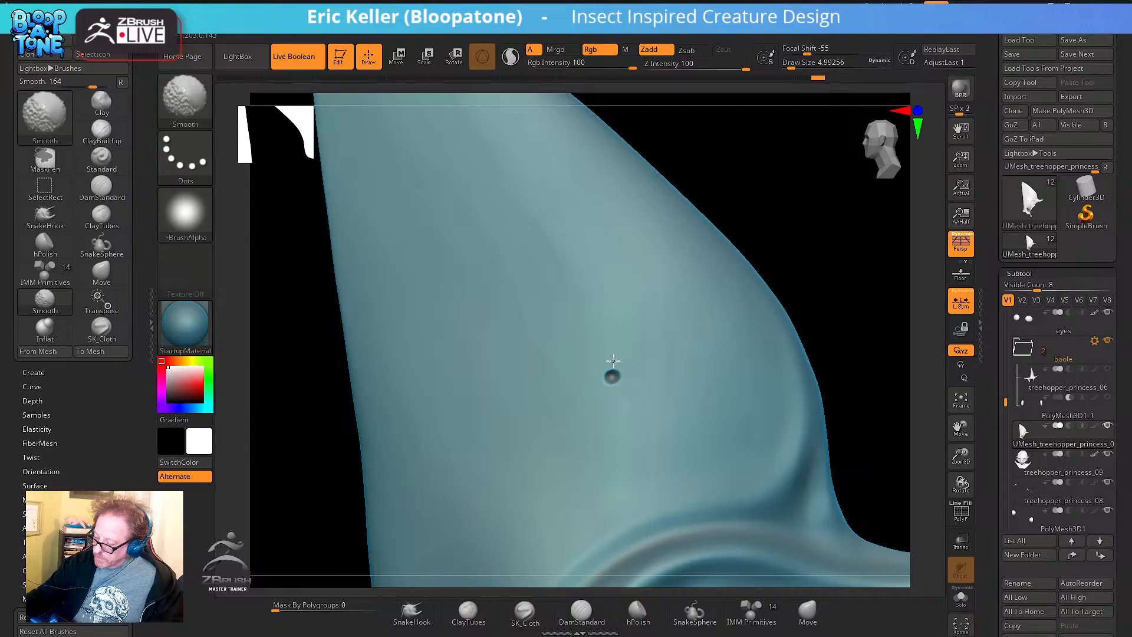
Try stamping a pit with Alpha 03 on the headdress's side and undo the test pits
{"action": "left_click", "coordinate": [198, 214]}
{"action": "left_click", "coordinate": [426, 268]}
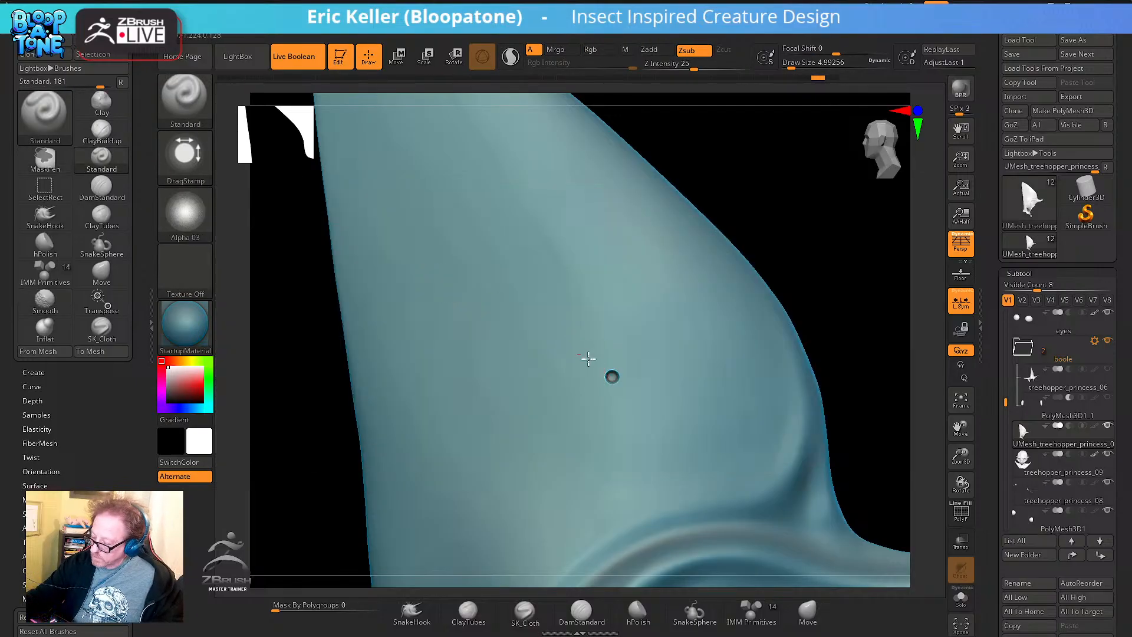
{"action": "right_click_drag", "start_coordinate": [638, 378], "coordinate": [665, 436], "text": "alt"}
{"action": "key", "text": "ctrl"}
{"action": "key", "text": "ctrl+z"}
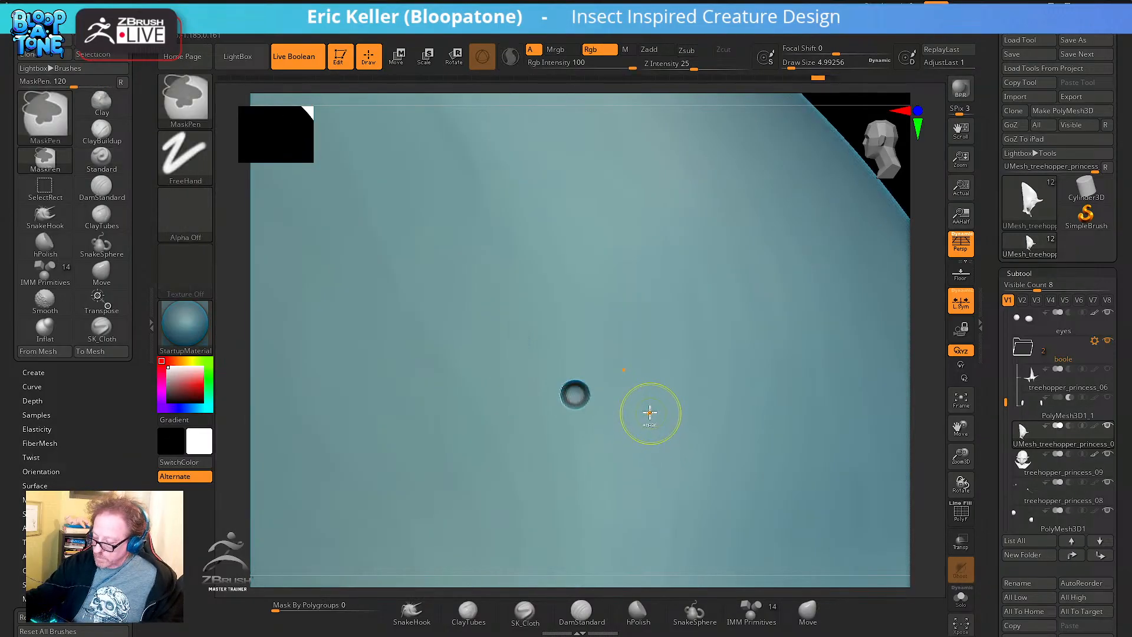
{"action": "key", "text": "ctrl+z"}
Load Alpha 41 for the Standard brush, stamp a test pit on the headdress, and undo it
{"action": "left_click", "coordinate": [185, 212]}
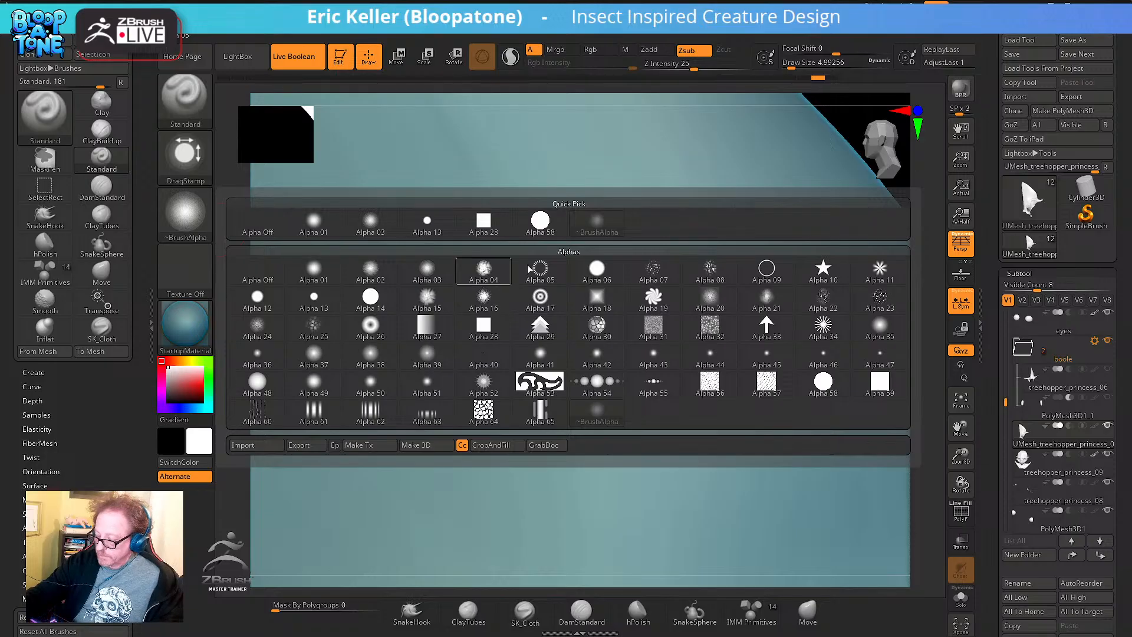
{"action": "left_click", "coordinate": [540, 356]}
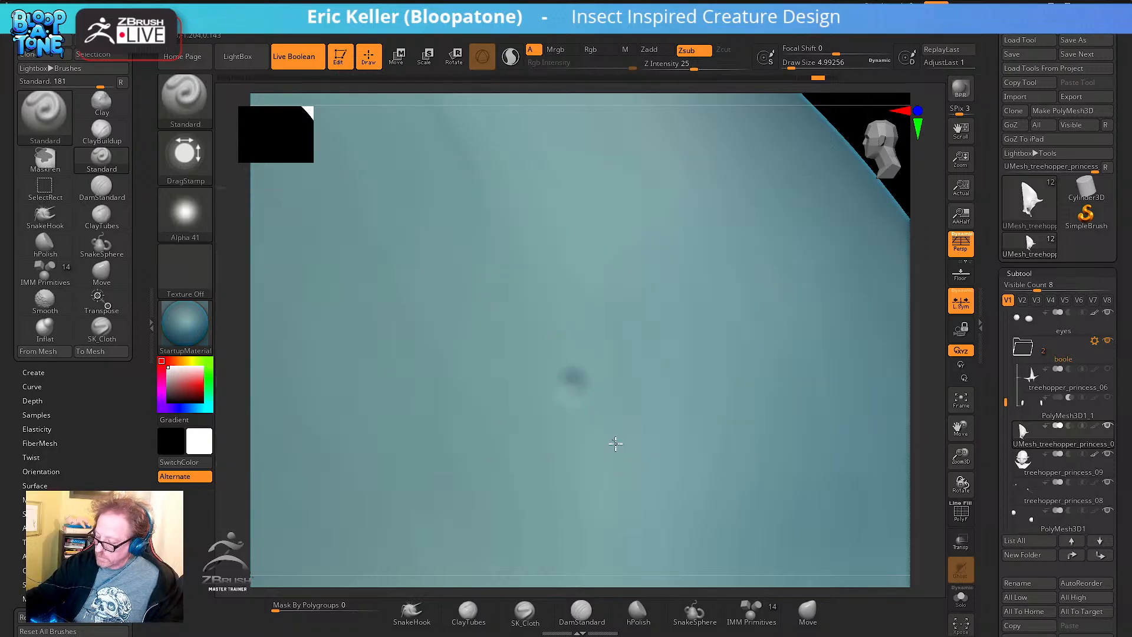
{"action": "left_click_drag", "start_coordinate": [616, 444], "coordinate": [697, 543]}
{"action": "key", "text": "ctrl+z"}
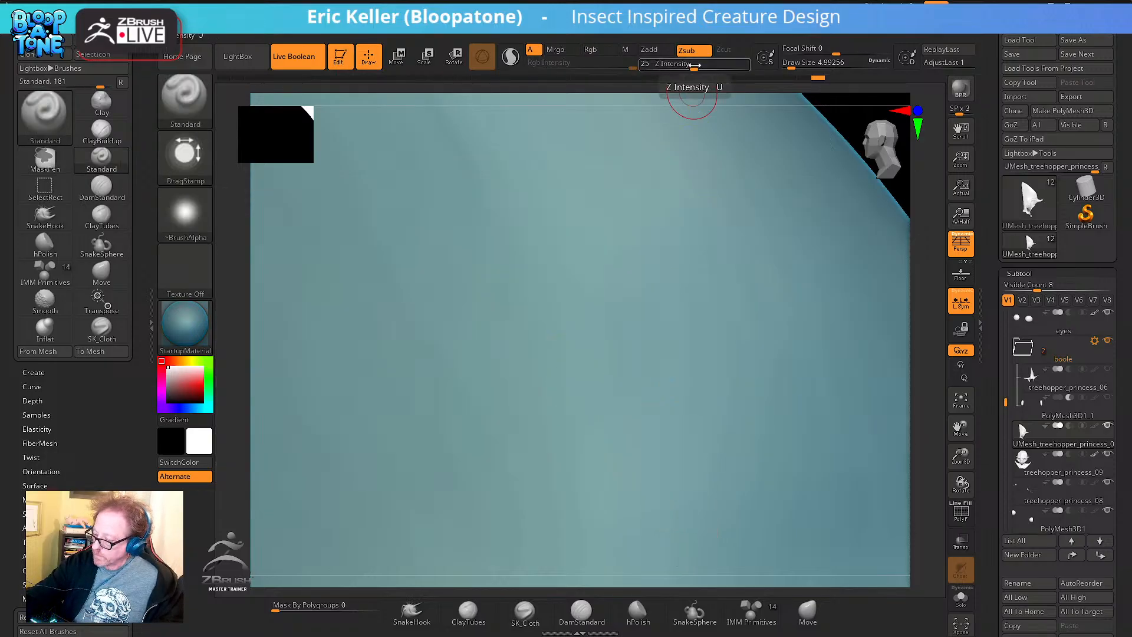
Raise the Standard brush's Z Intensity to 79, try two deeper pits on the headdress, and undo them
{"action": "left_click_drag", "start_coordinate": [695, 64], "coordinate": [734, 65]}
{"action": "left_click_drag", "start_coordinate": [608, 297], "coordinate": [668, 375]}
{"action": "right_click_drag", "start_coordinate": [666, 366], "coordinate": [626, 421], "text": "alt"}
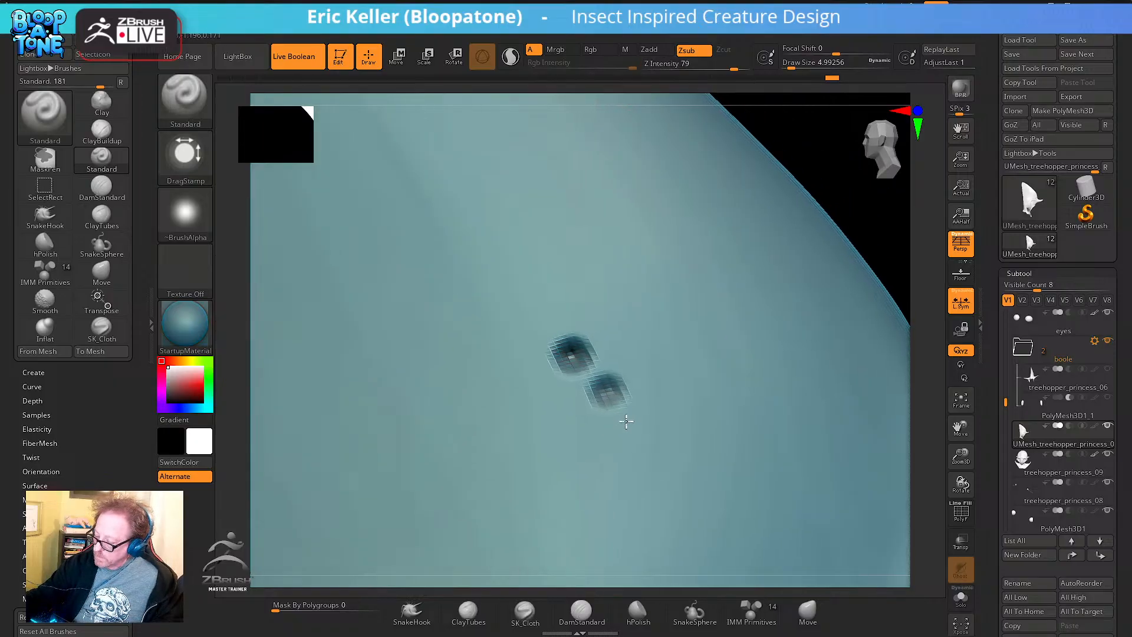
{"action": "key", "text": "ctrl+z"}
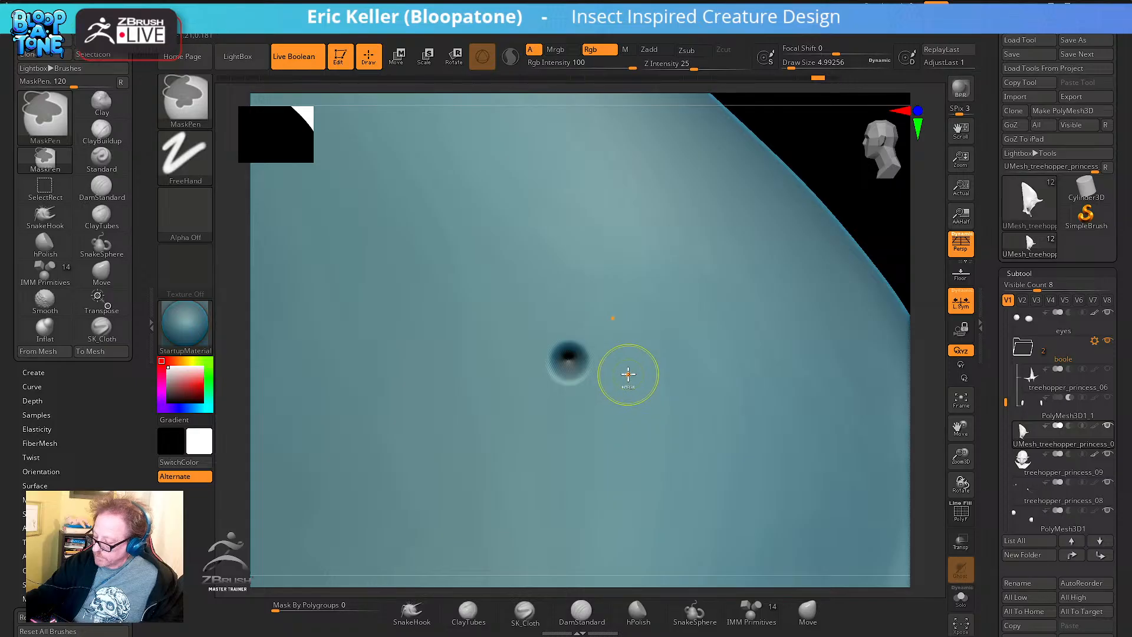
{"action": "key", "text": "ctrl+z"}
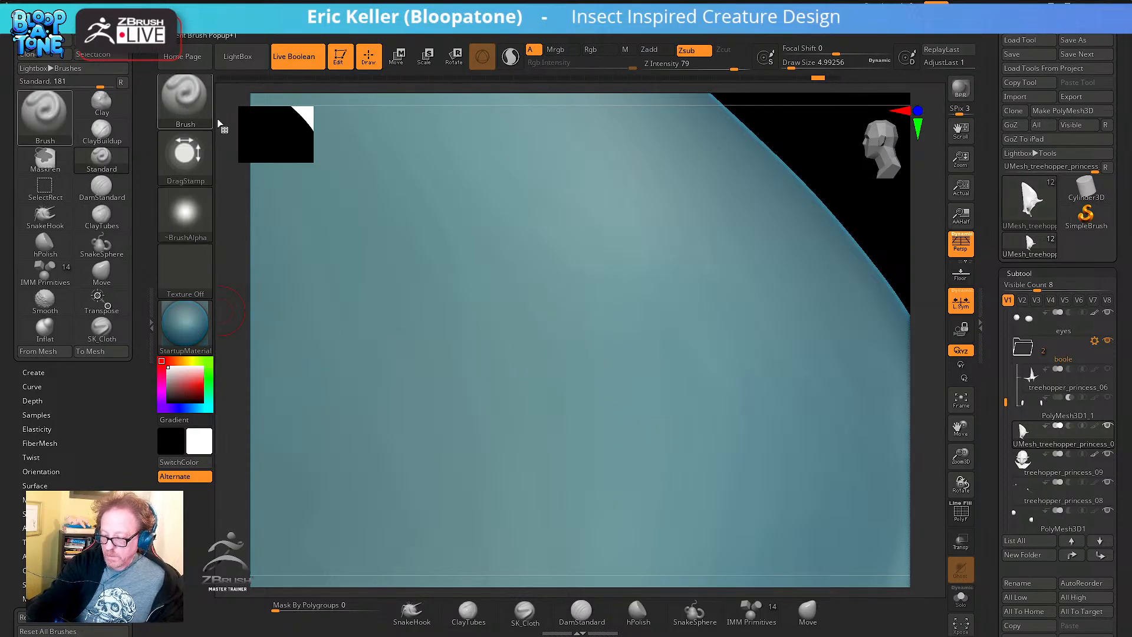
Switch to the DamStandard brush, change its stroke to DragRect, and test a pit on the headdress's side
{"action": "left_click", "coordinate": [217, 122]}
{"action": "key", "text": "d"}
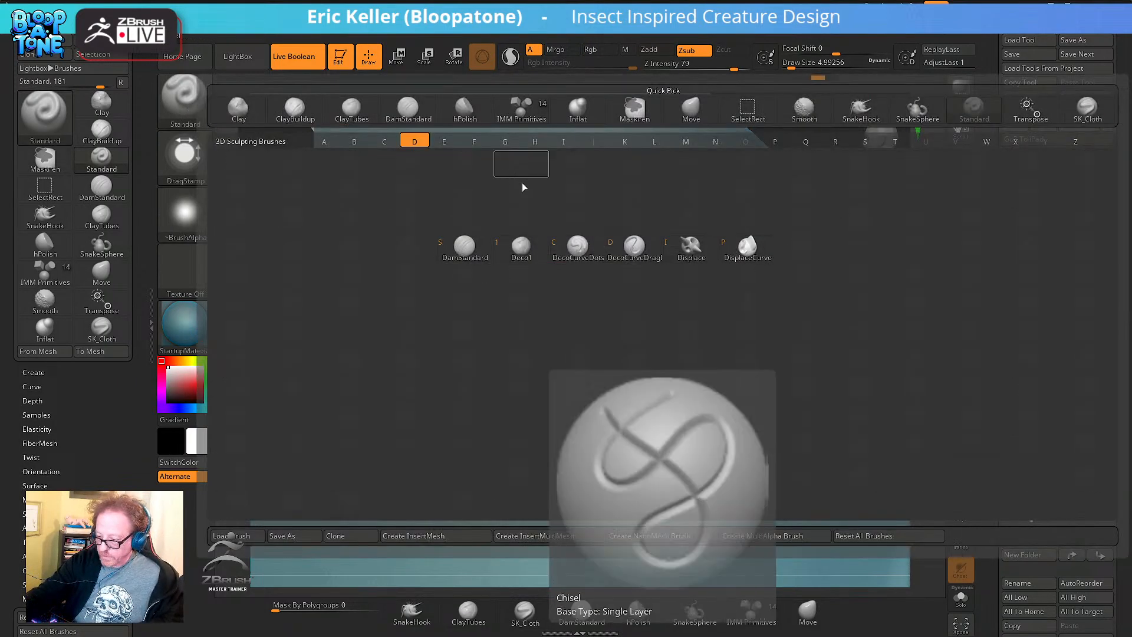
{"action": "left_click", "coordinate": [481, 249]}
{"action": "left_click_drag", "start_coordinate": [501, 325], "coordinate": [537, 365]}
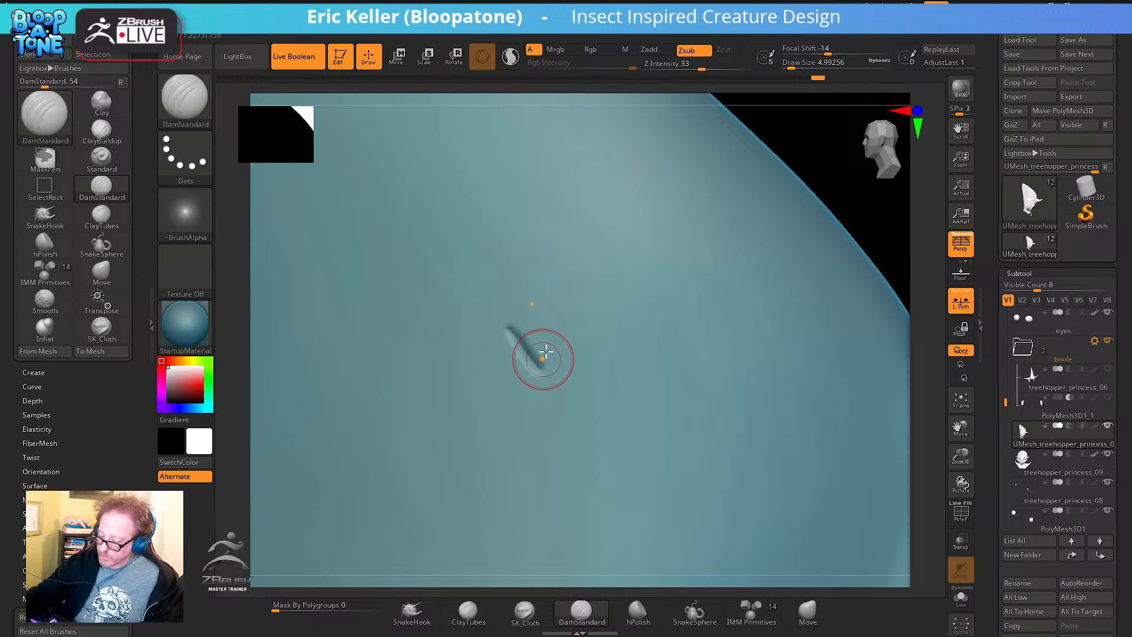
{"action": "left_click", "coordinate": [185, 156]}
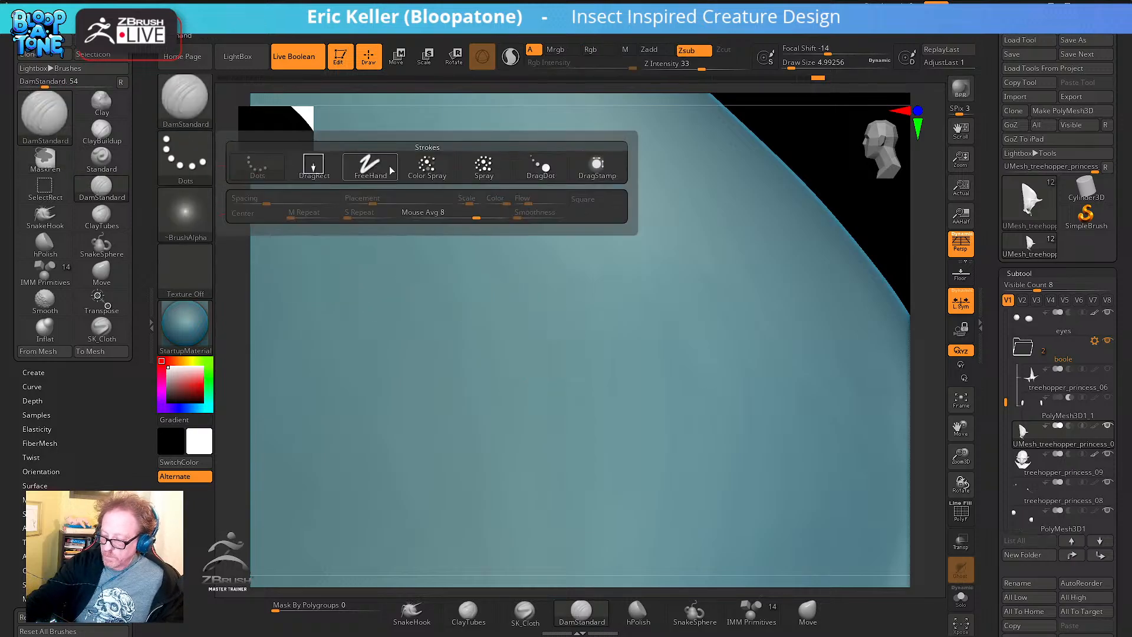
{"action": "left_click", "coordinate": [317, 171]}
{"action": "left_click_drag", "start_coordinate": [533, 322], "coordinate": [576, 386]}
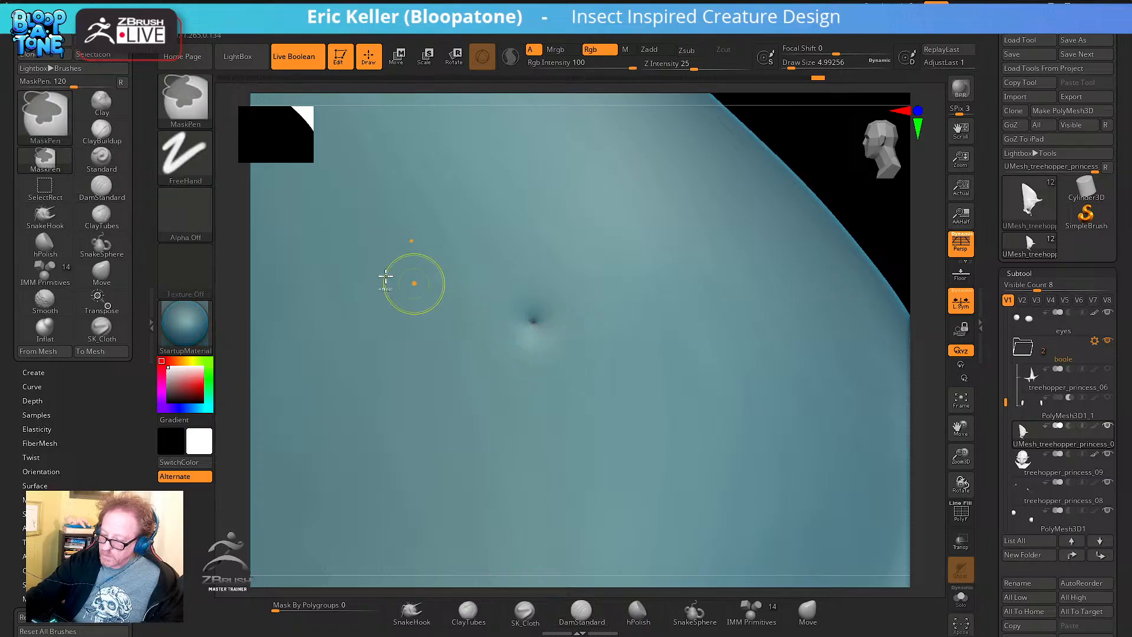
Test DamStandard pits with Alpha 13 and with Alpha 41, keeping Alpha 41 loaded and undoing the test marks
{"action": "left_click", "coordinate": [184, 213]}
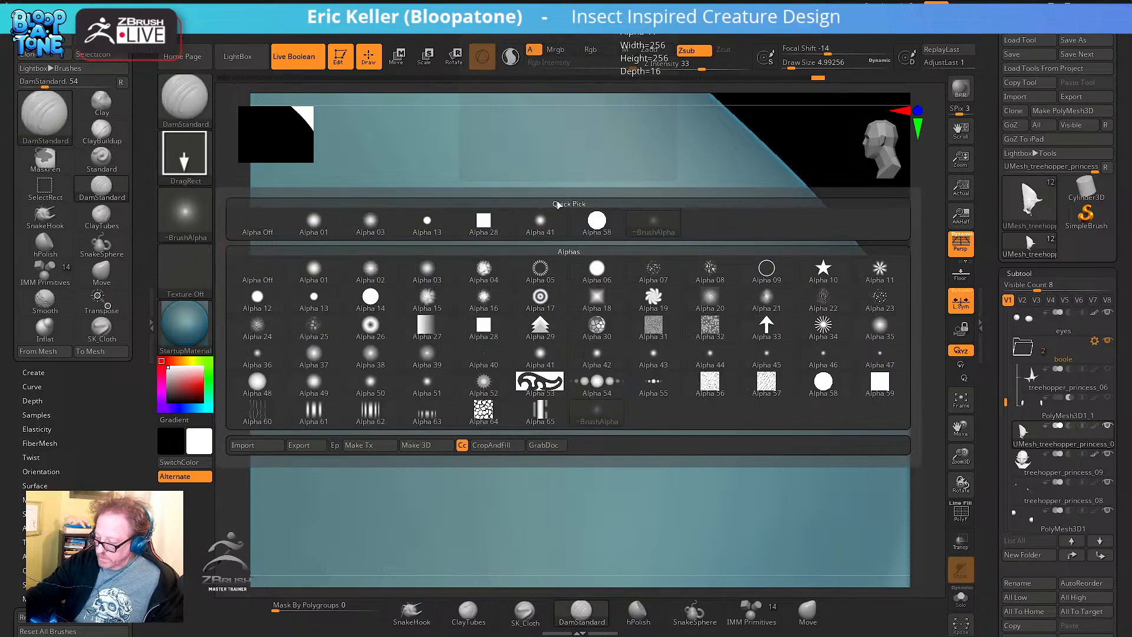
{"action": "left_click", "coordinate": [428, 226]}
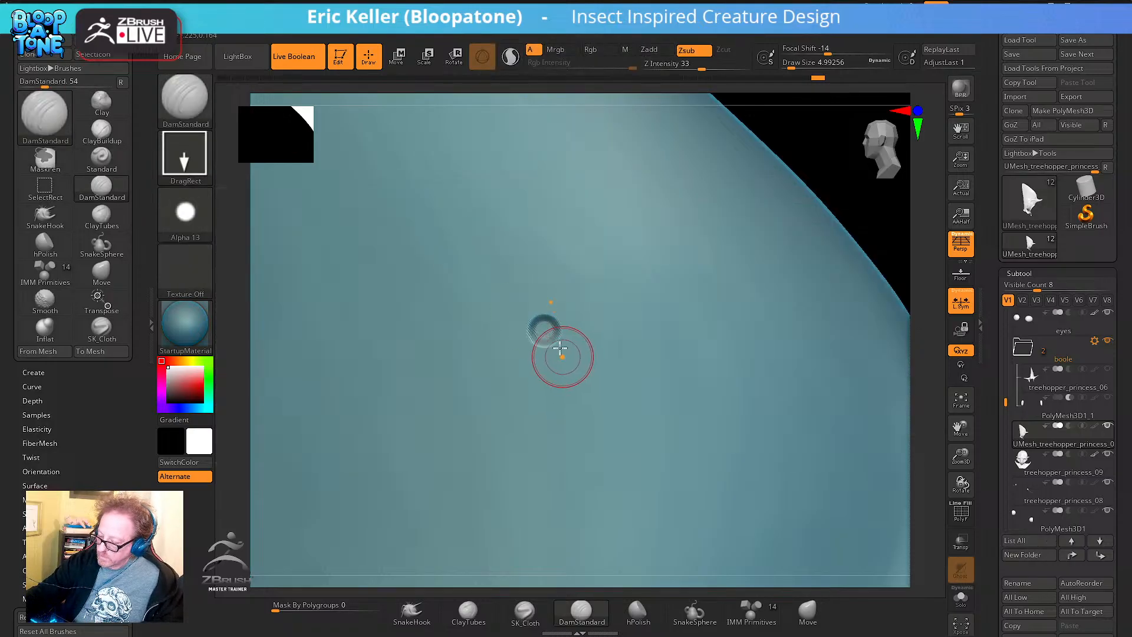
{"action": "left_click", "coordinate": [186, 209]}
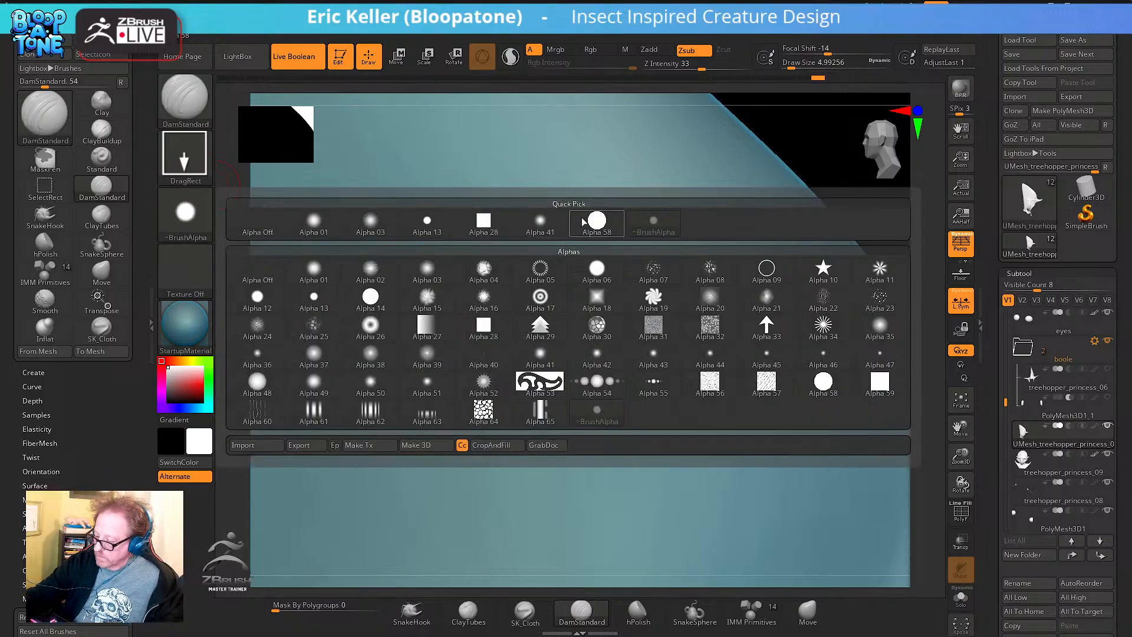
{"action": "left_click", "coordinate": [540, 222]}
{"action": "left_click_drag", "start_coordinate": [560, 335], "coordinate": [587, 378]}
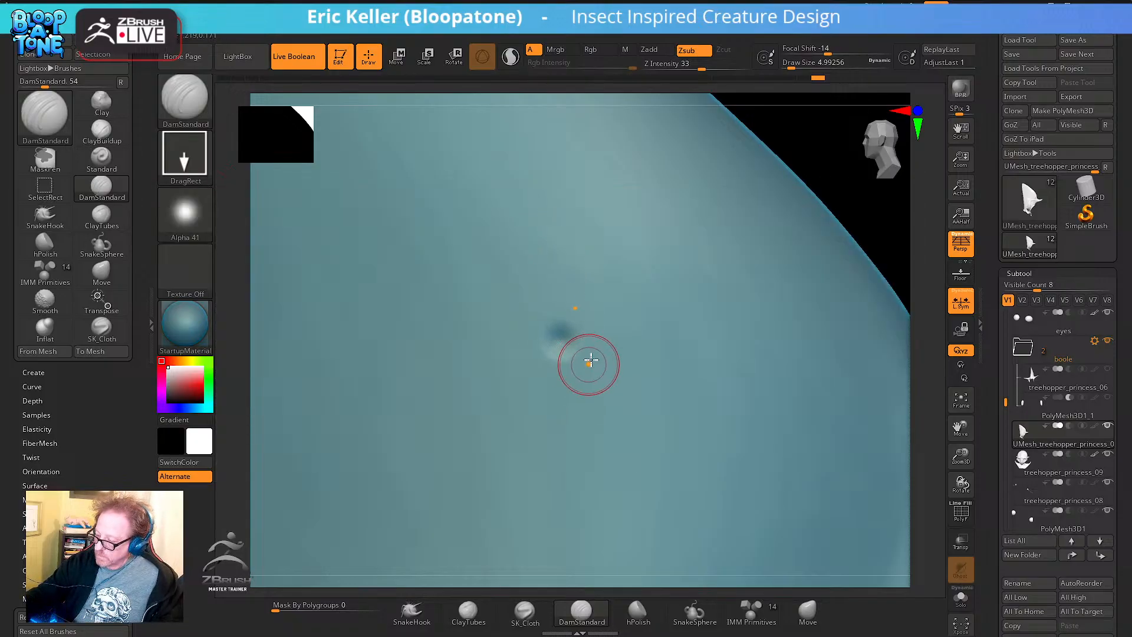
{"action": "key", "text": "ctrl+z"}
Set DamStandard's Z Intensity to 99, pull out a cluster of seven test pits on the headdress's side, and undo them
{"action": "left_click_drag", "start_coordinate": [701, 66], "coordinate": [748, 61]}
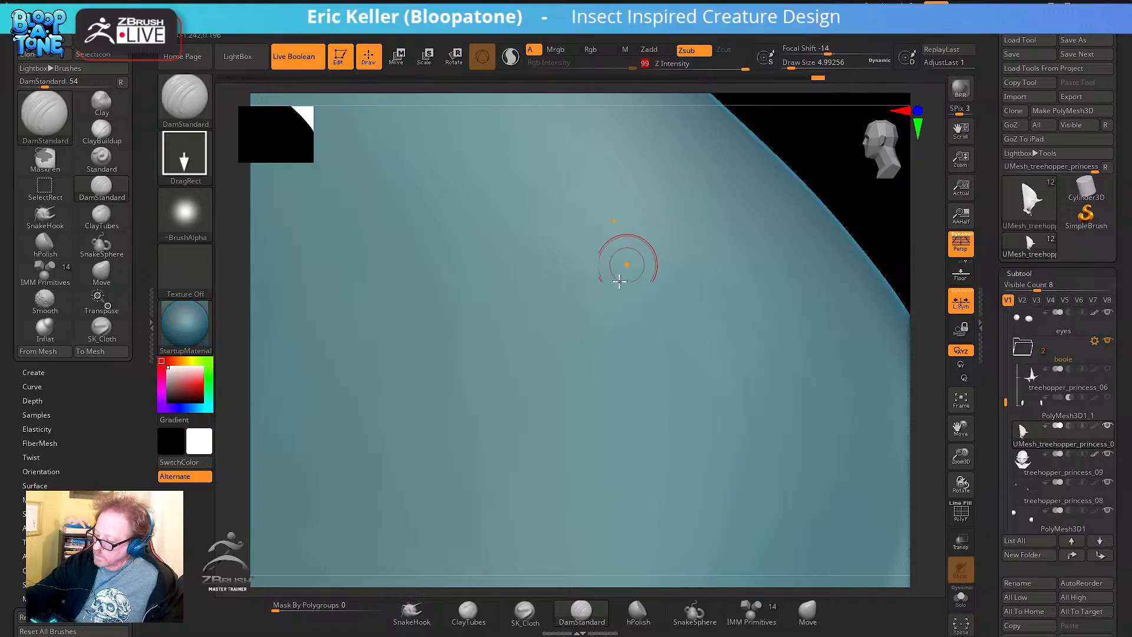
{"action": "mouse_move", "coordinate": [612, 307]}
{"action": "left_mouse_down"}
{"action": "mouse_move", "coordinate": [631, 353]}
{"action": "mouse_move", "coordinate": [640, 332]}
{"action": "mouse_move", "coordinate": [645, 354]}
{"action": "left_mouse_up"}
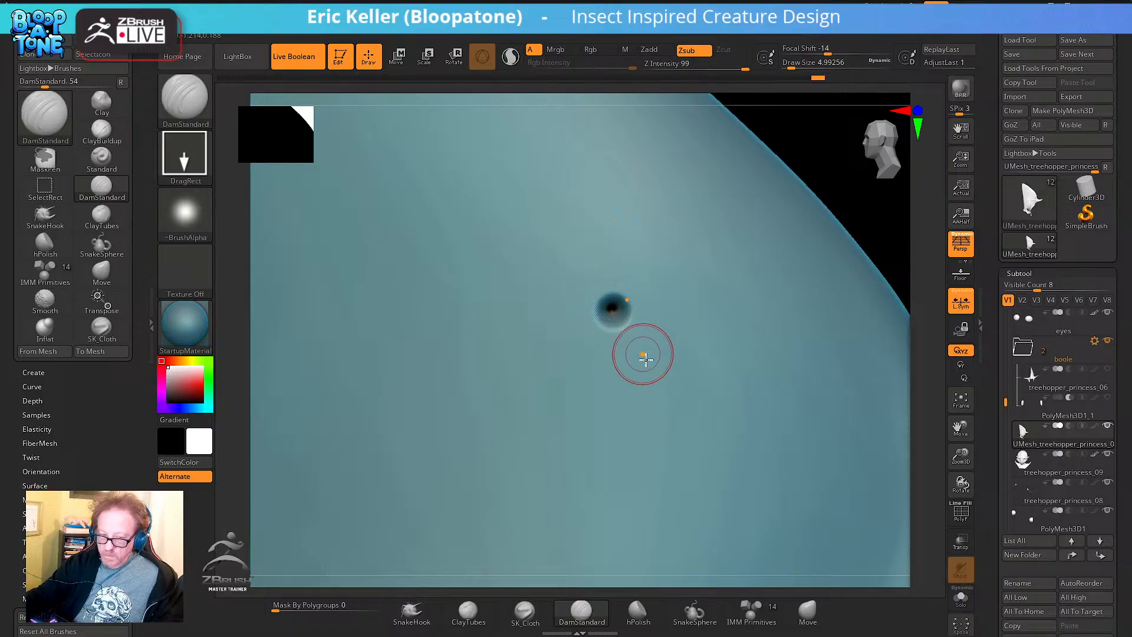
{"action": "mouse_move", "coordinate": [667, 273]}
{"action": "left_mouse_down"}
{"action": "mouse_move", "coordinate": [682, 306]}
{"action": "mouse_move", "coordinate": [665, 332]}
{"action": "mouse_move", "coordinate": [672, 345]}
{"action": "mouse_move", "coordinate": [720, 329]}
{"action": "mouse_move", "coordinate": [715, 298]}
{"action": "mouse_move", "coordinate": [725, 315]}
{"action": "left_mouse_up"}
{"action": "left_click_drag", "start_coordinate": [717, 354], "coordinate": [735, 369]}
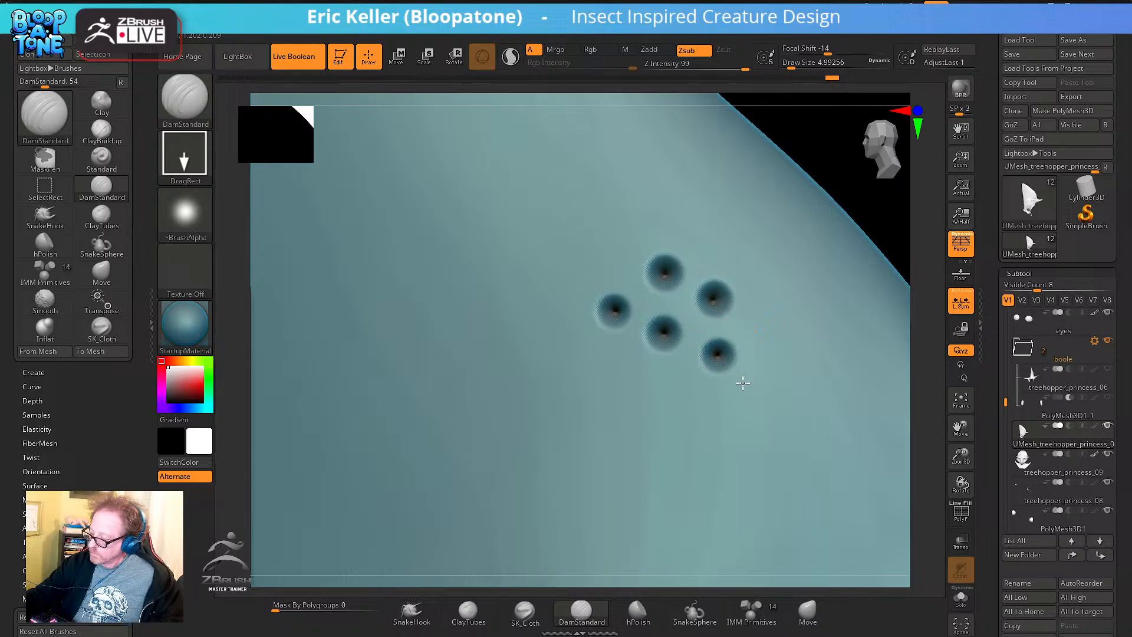
{"action": "left_click_drag", "start_coordinate": [666, 386], "coordinate": [675, 404]}
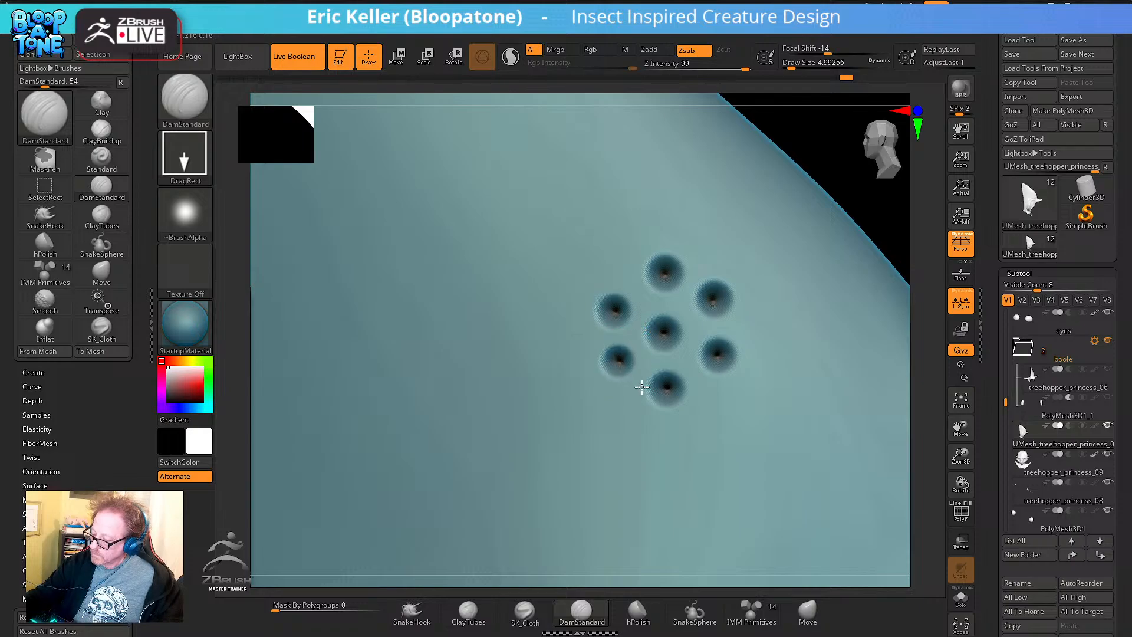
{"action": "mouse_move", "coordinate": [723, 379]}
{"action": "right_mouse_down"}
{"action": "mouse_move", "coordinate": [747, 336]}
{"action": "mouse_move", "coordinate": [677, 411]}
{"action": "mouse_move", "coordinate": [662, 379]}
{"action": "mouse_move", "coordinate": [653, 252]}
{"action": "mouse_move", "coordinate": [748, 301]}
{"action": "mouse_move", "coordinate": [740, 295]}
{"action": "mouse_move", "coordinate": [776, 505]}
{"action": "mouse_move", "coordinate": [723, 447]}
{"action": "right_mouse_up"}
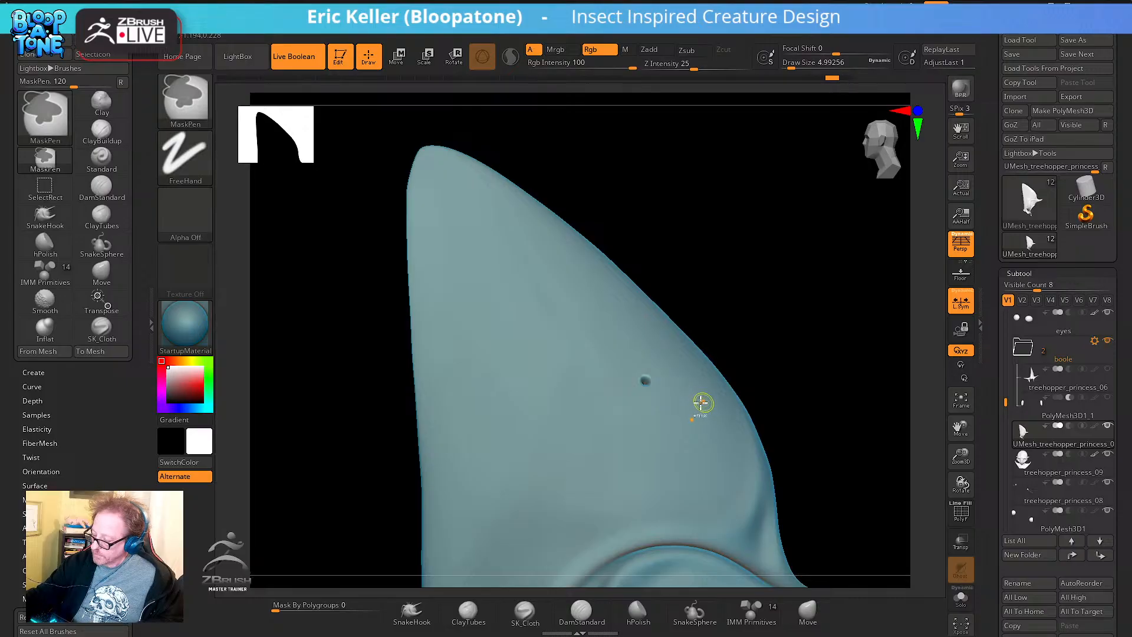
{"action": "mouse_move", "coordinate": [680, 384]}
{"action": "right_mouse_down", "text": "ctrl"}
{"action": "mouse_move", "coordinate": [698, 493]}
{"action": "mouse_move", "coordinate": [634, 397]}
{"action": "mouse_move", "coordinate": [605, 411]}
{"action": "right_mouse_up", "text": "ctrl"}
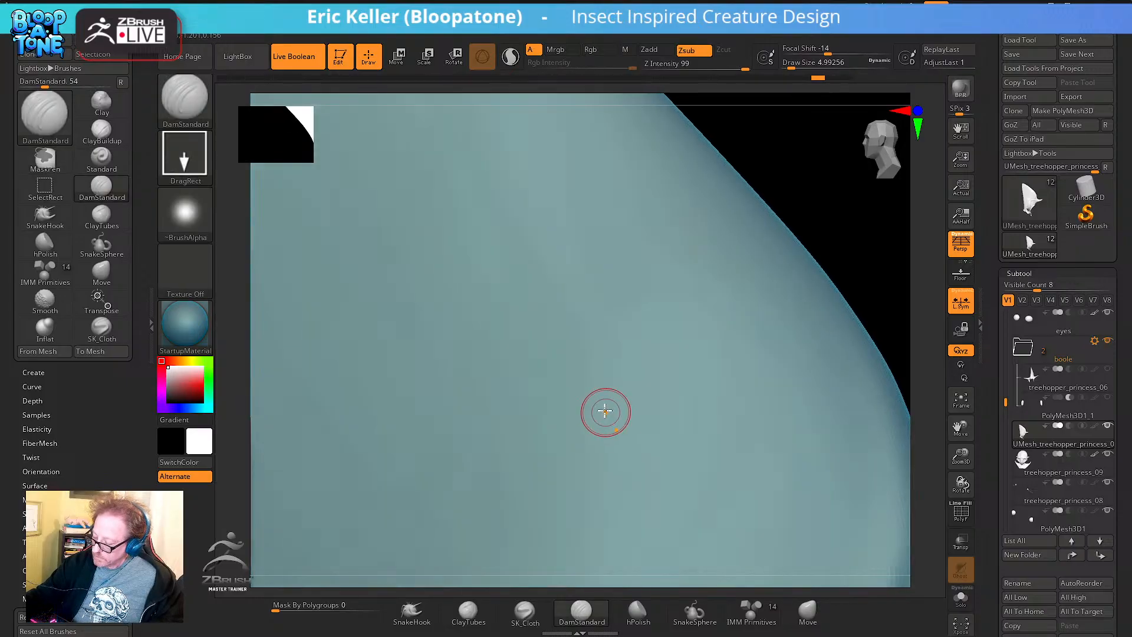
Switch DamStandard's stroke to DragStamp, test a small group of four pits on the headdress's side, and undo them
{"action": "left_click", "coordinate": [605, 411]}
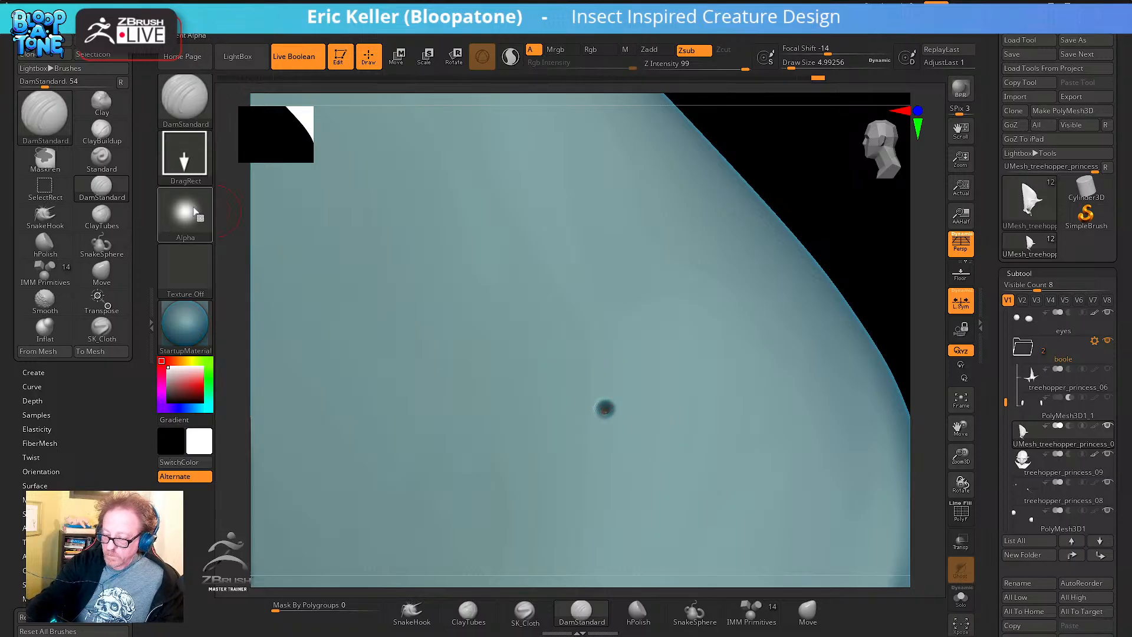
{"action": "left_click", "coordinate": [186, 157]}
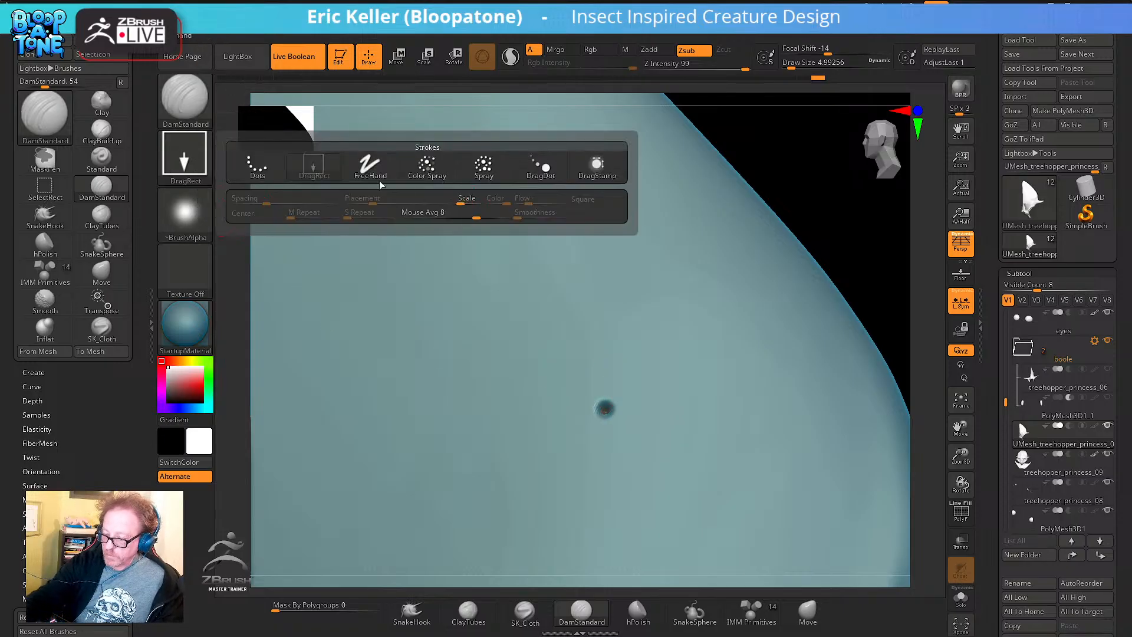
{"action": "left_click", "coordinate": [592, 165]}
{"action": "mouse_move", "coordinate": [655, 362]}
{"action": "left_mouse_down"}
{"action": "mouse_move", "coordinate": [675, 393]}
{"action": "mouse_move", "coordinate": [665, 393]}
{"action": "mouse_move", "coordinate": [700, 373]}
{"action": "mouse_move", "coordinate": [697, 389]}
{"action": "left_mouse_up"}
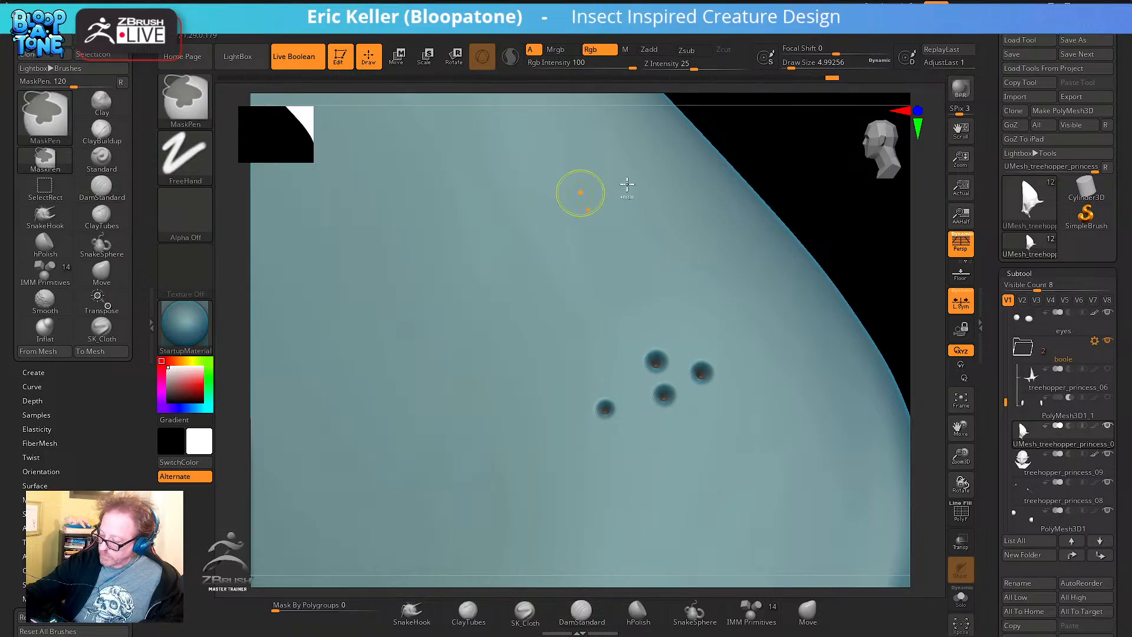
{"action": "key", "text": "ctrl+z"}
{"action": "key", "text": "ctrl+z"}
{"action": "key", "text": "ctrl+z"}
{"action": "key", "text": "ctrl+z"}
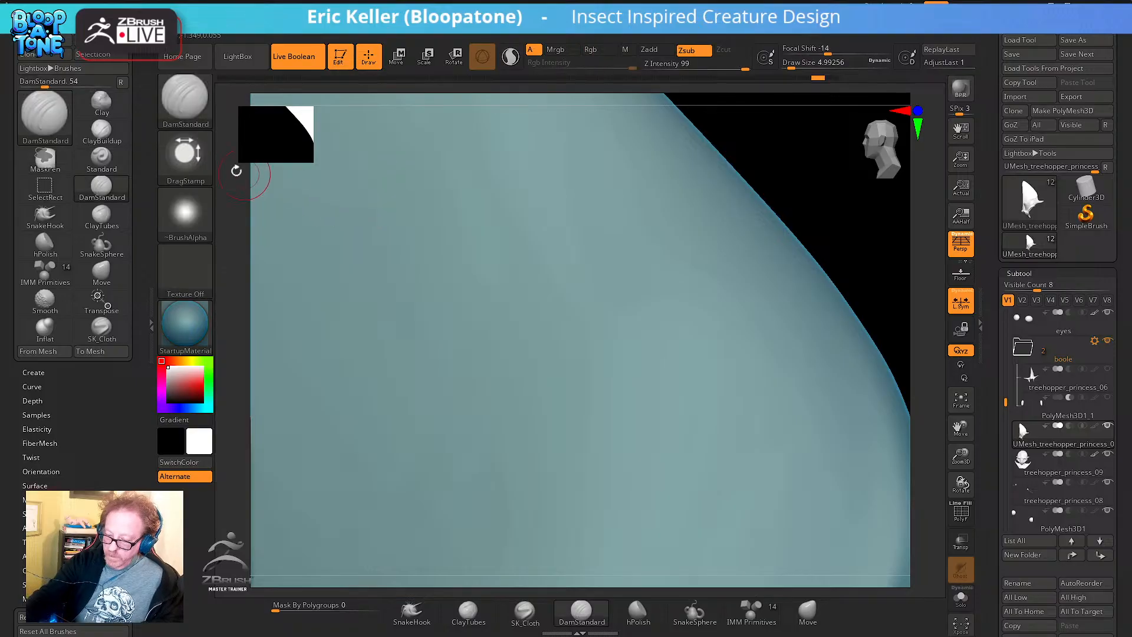
Return the DamStandard stroke to DragRect and pull out a dense cluster of pits in varied sizes on the headdress's side
{"action": "left_click", "coordinate": [186, 154]}
{"action": "left_click", "coordinate": [313, 166]}
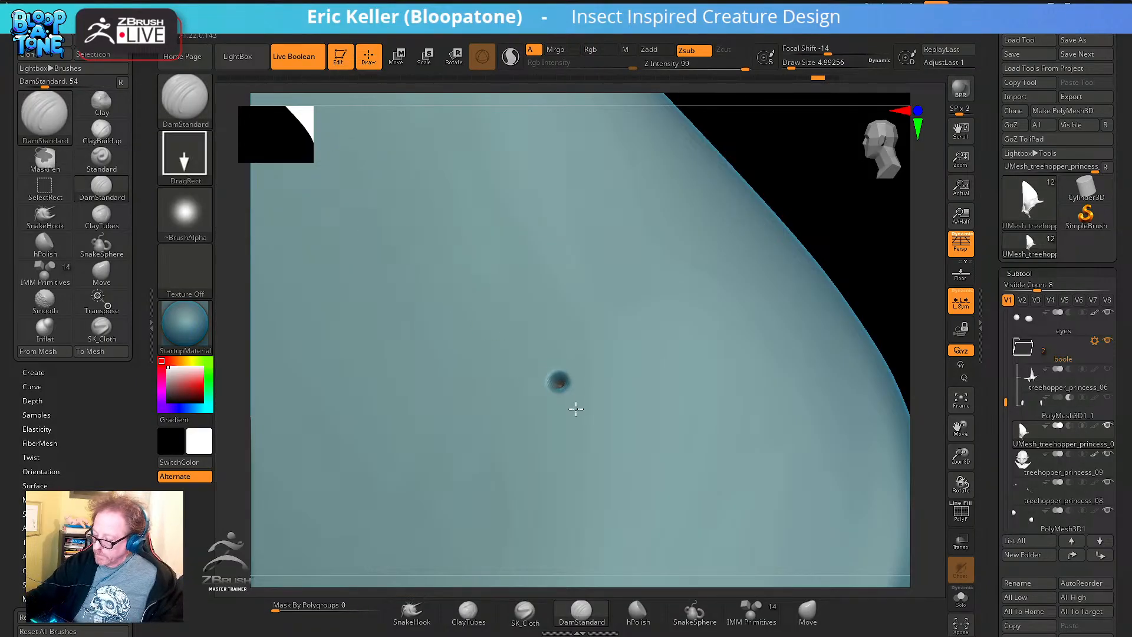
{"action": "left_click_drag", "start_coordinate": [598, 381], "coordinate": [659, 492]}
{"action": "left_click_drag", "start_coordinate": [659, 367], "coordinate": [678, 412]}
{"action": "left_click_drag", "start_coordinate": [643, 305], "coordinate": [664, 359]}
{"action": "left_click_drag", "start_coordinate": [595, 336], "coordinate": [620, 361]}
{"action": "left_click_drag", "start_coordinate": [697, 326], "coordinate": [711, 343]}
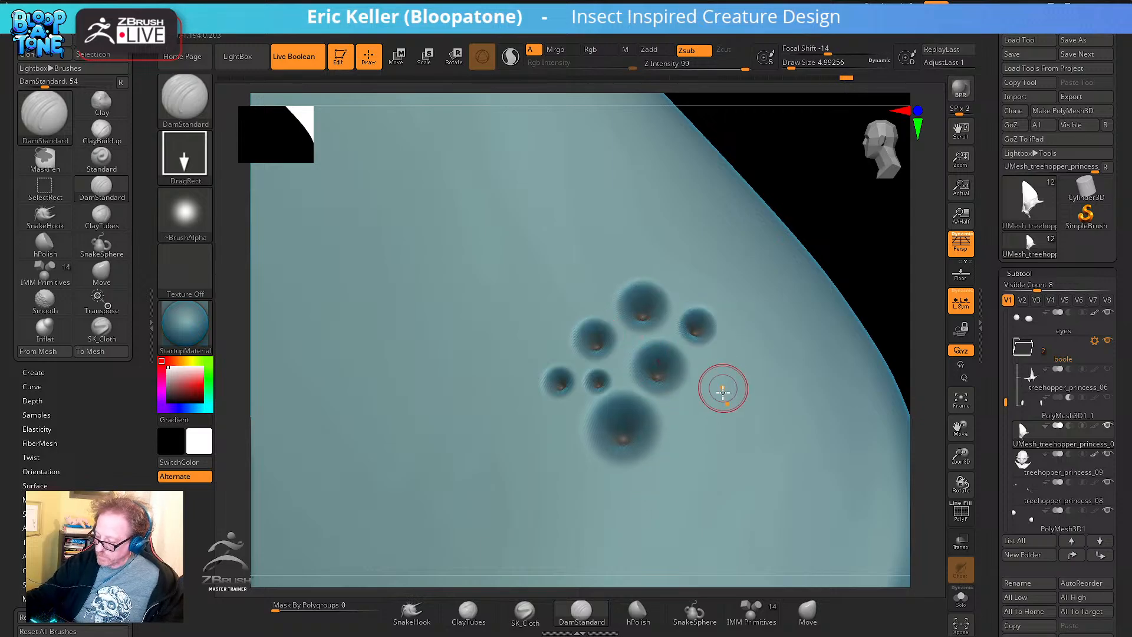
{"action": "left_click_drag", "start_coordinate": [712, 393], "coordinate": [707, 427]}
{"action": "left_click_drag", "start_coordinate": [720, 348], "coordinate": [677, 507]}
{"action": "left_click_drag", "start_coordinate": [550, 456], "coordinate": [560, 466]}
{"action": "left_click_drag", "start_coordinate": [583, 414], "coordinate": [590, 422]}
{"action": "left_click_drag", "start_coordinate": [604, 487], "coordinate": [660, 499]}
{"action": "left_click_drag", "start_coordinate": [552, 414], "coordinate": [557, 420]}
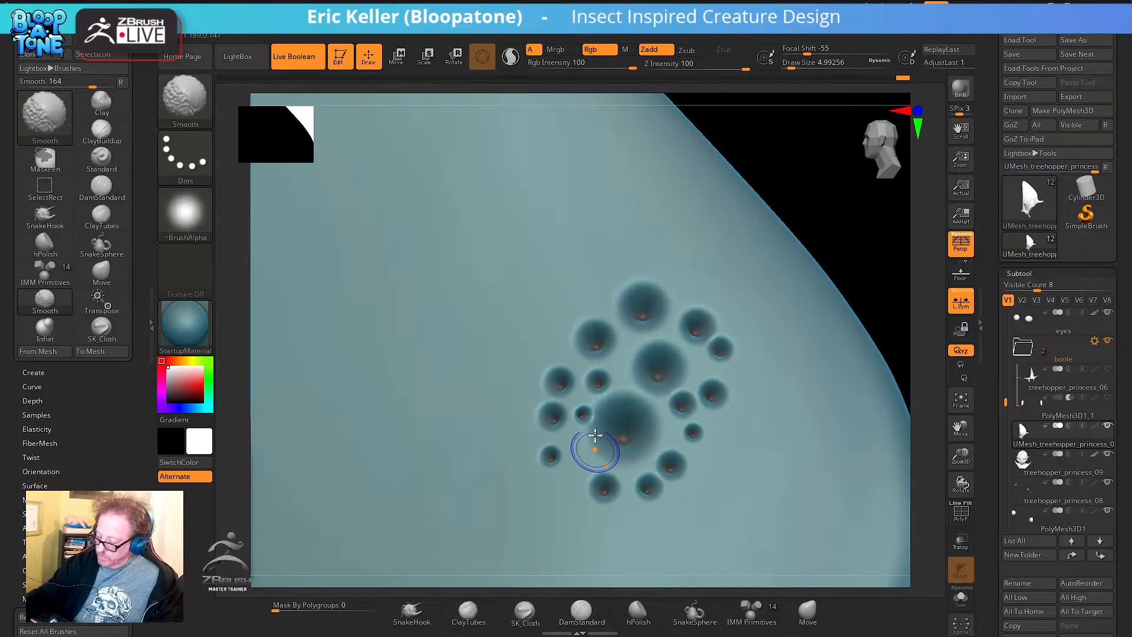
Undo the whole cluster of varied-size DragRect pits and reselect the DamStandard brush
{"action": "key", "text": "ctrl"}
{"action": "key", "text": "ctrl+z"}
{"action": "key", "text": "ctrl+z"}
{"action": "key", "text": "ctrl+z"}
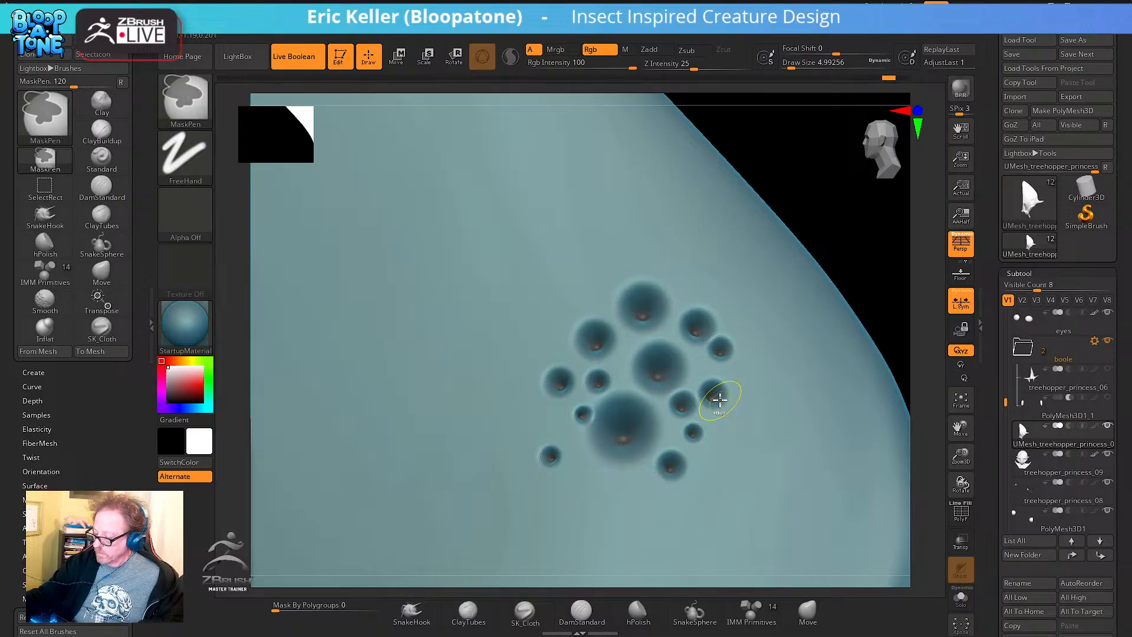
{"action": "key", "text": "ctrl+z"}
{"action": "key", "text": "ctrl+z"}
{"action": "key", "text": "ctrl+z"}
{"action": "key", "text": "ctrl+z"}
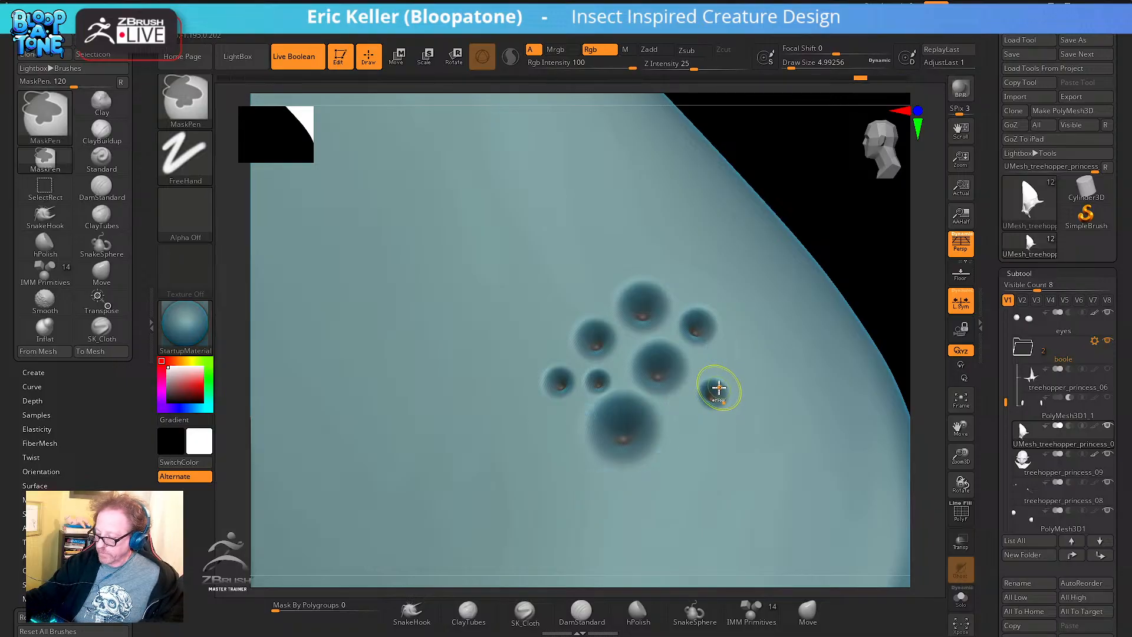
{"action": "key", "text": "ctrl+z"}
{"action": "key", "text": "ctrl+z"}
{"action": "key", "text": "ctrl+z"}
{"action": "key", "text": "ctrl+z"}
{"action": "key", "text": "ctrl+z"}
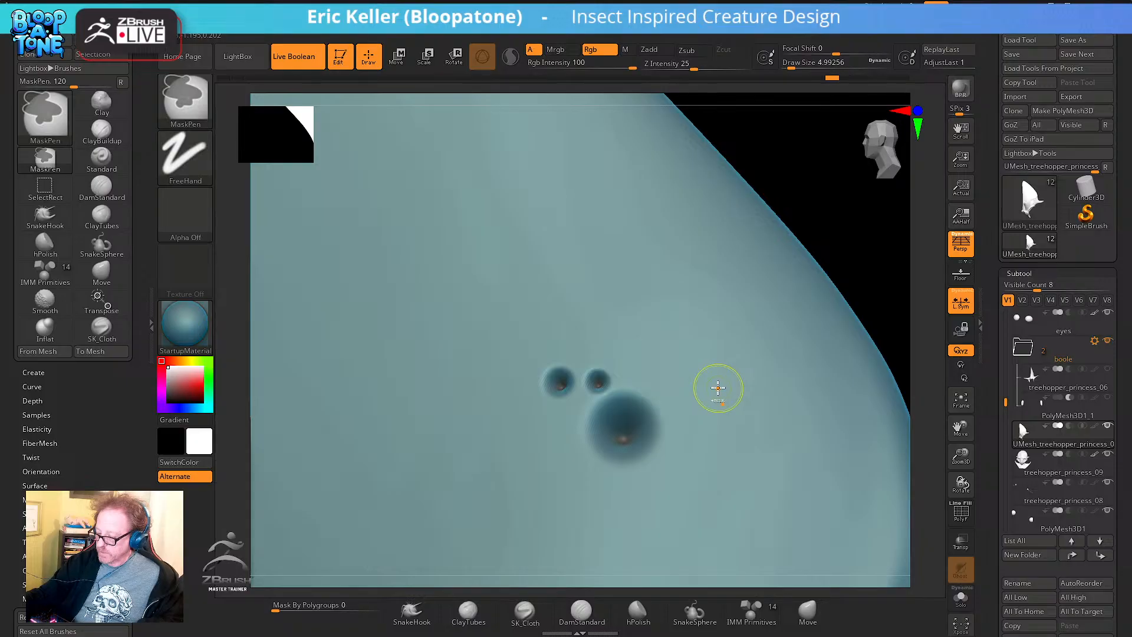
{"action": "key", "text": "ctrl+z"}
{"action": "key", "text": "ctrl+z"}
{"action": "key", "text": "ctrl+z"}
{"action": "key", "text": "b"}
{"action": "key", "text": "d"}
{"action": "key", "text": "s"}
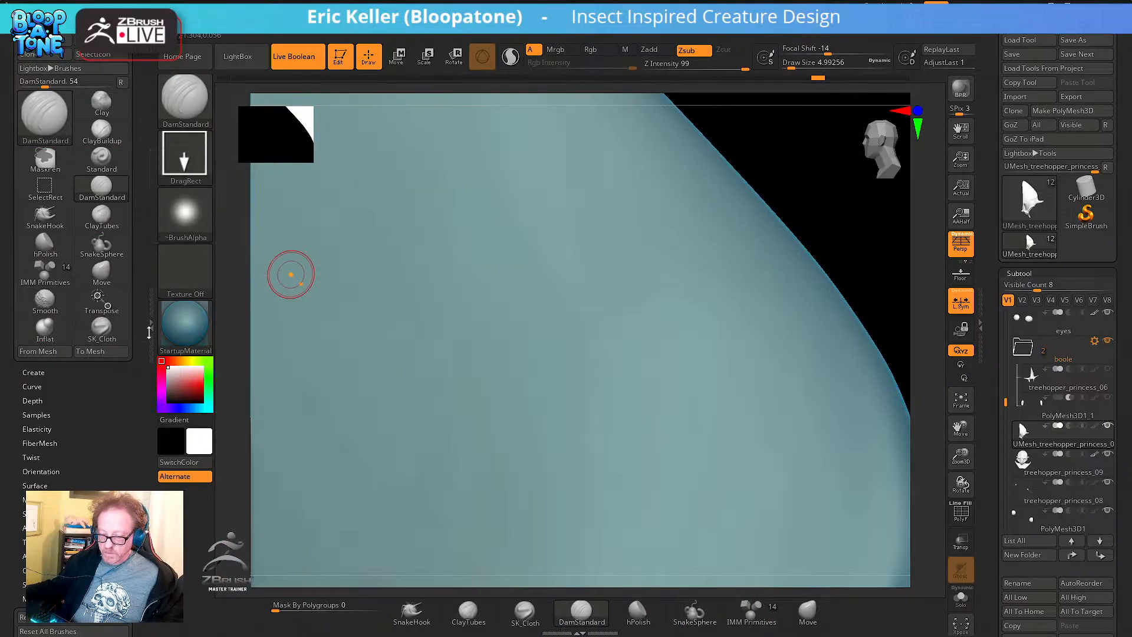
Set DamStandard's stroke to DragStamp, stamp three equal test pits on the headdress's side, and undo them
{"action": "left_click", "coordinate": [199, 176]}
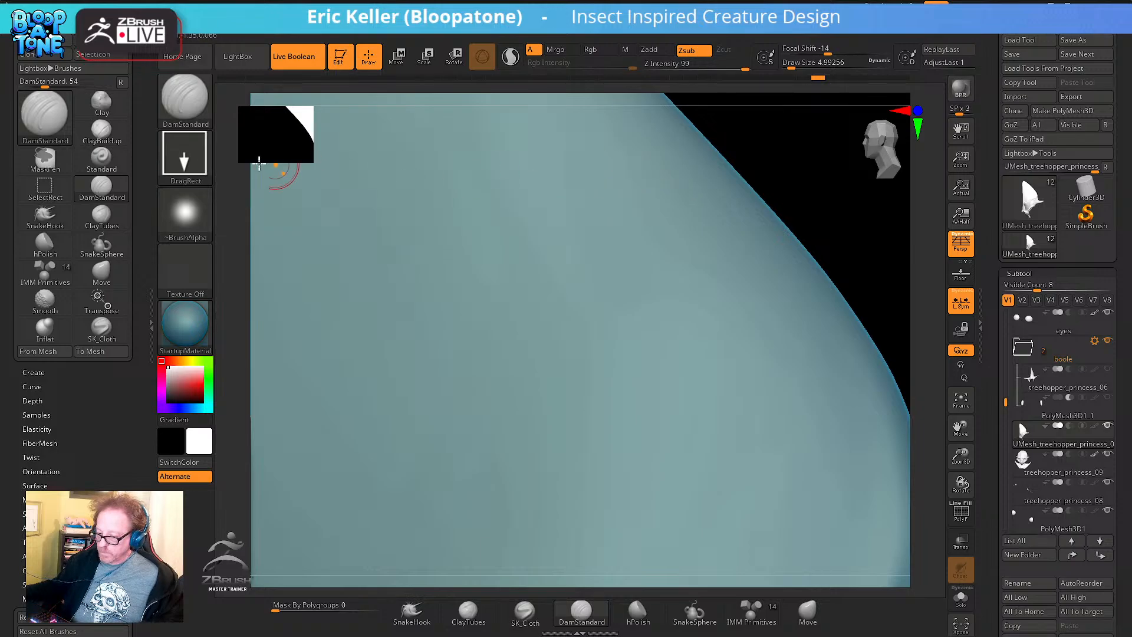
{"action": "left_click", "coordinate": [200, 163]}
{"action": "left_click", "coordinate": [596, 168]}
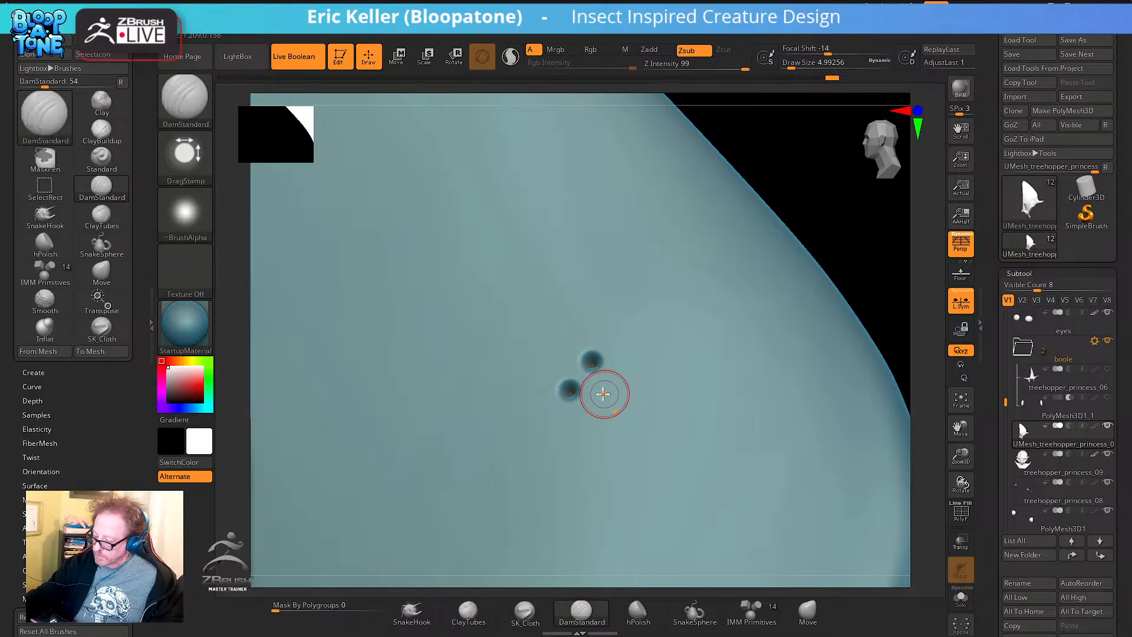
{"action": "scroll", "coordinate": [623, 421], "scroll_direction": "down", "scroll_amount": 10}
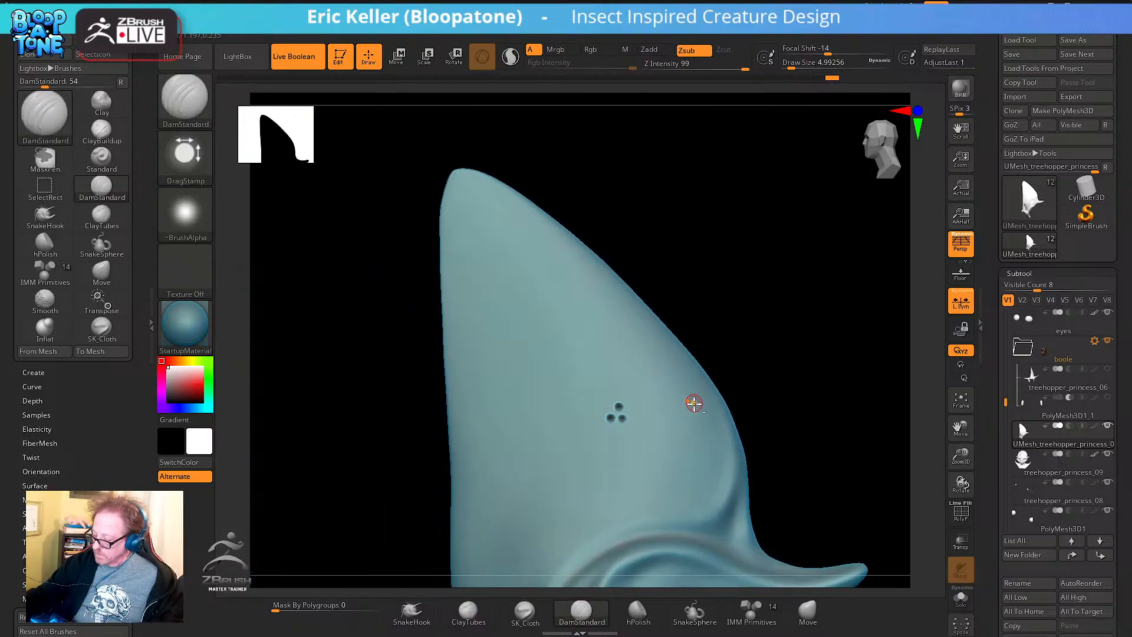
{"action": "right_click_drag", "start_coordinate": [694, 403], "coordinate": [697, 331], "text": "alt"}
{"action": "key", "text": "ctrl"}
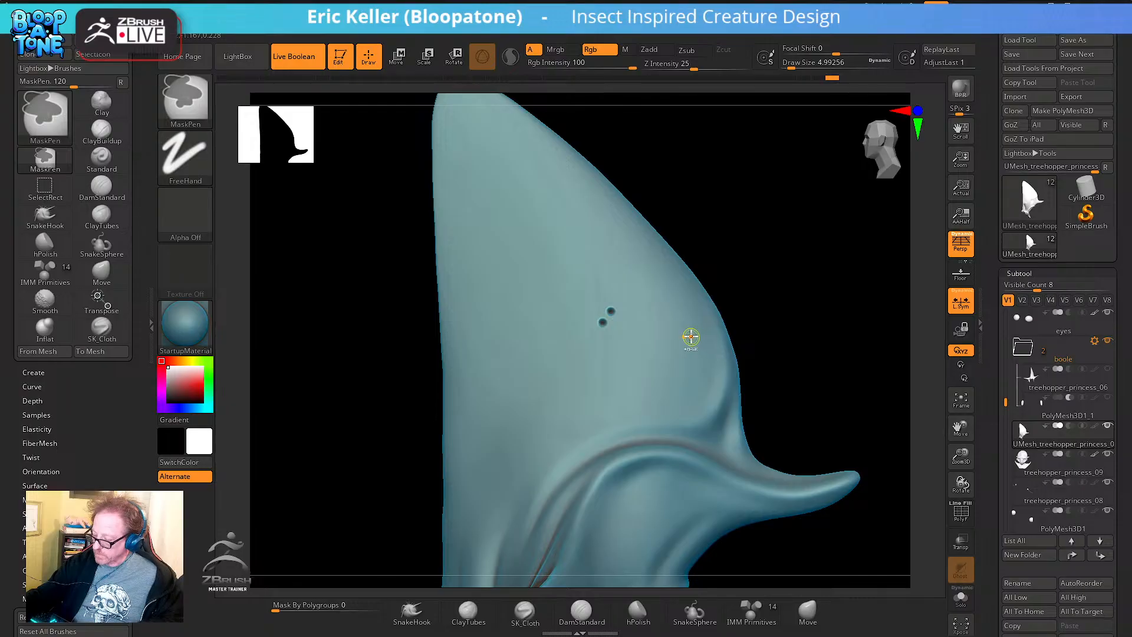
Reduce the draw size to about 3.11 and stamp a group of evenly spaced, same-size pits on the headdress's side
{"action": "key", "text": "s"}
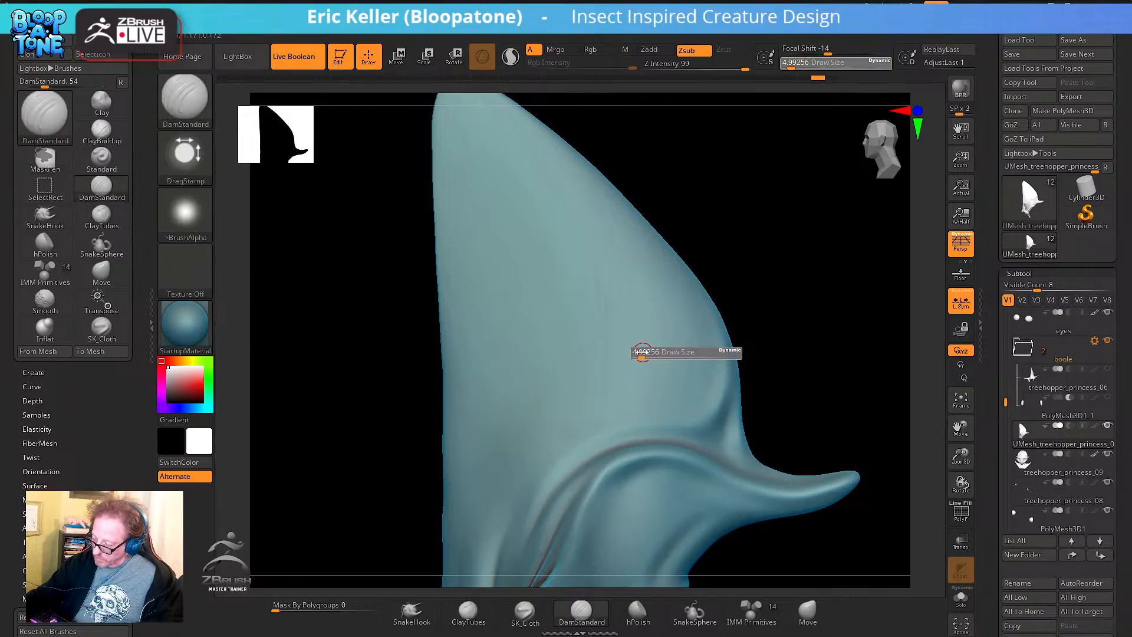
{"action": "left_click_drag", "start_coordinate": [640, 352], "coordinate": [632, 350]}
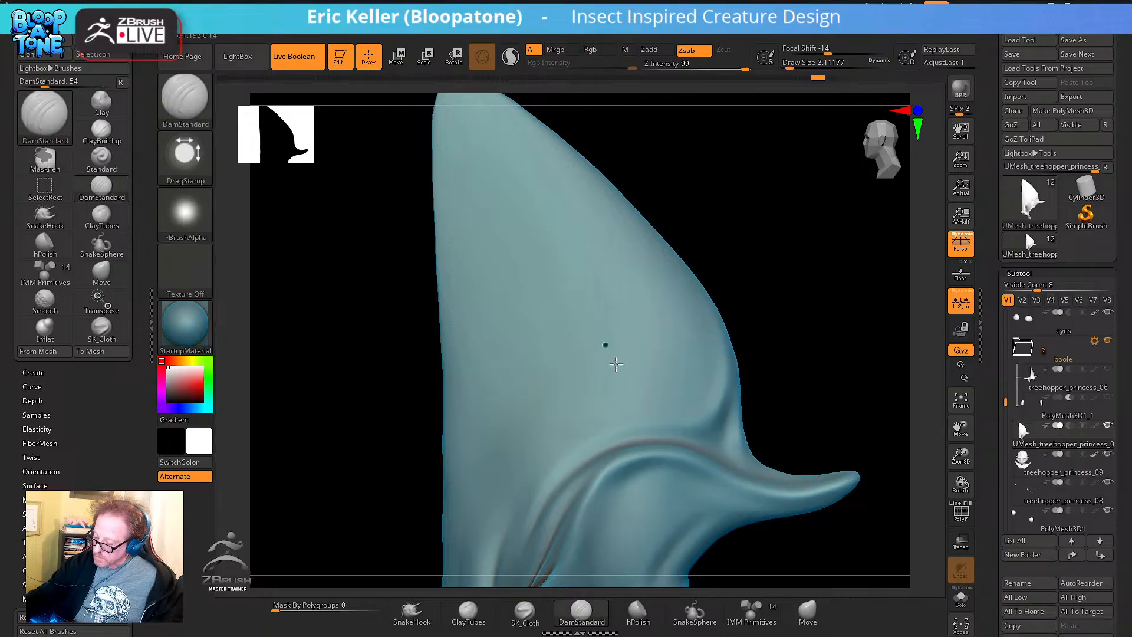
{"action": "mouse_move", "coordinate": [616, 364]}
{"action": "right_mouse_down", "text": "alt"}
{"action": "mouse_move", "coordinate": [687, 306]}
{"action": "mouse_move", "coordinate": [661, 376]}
{"action": "mouse_move", "coordinate": [695, 490]}
{"action": "mouse_move", "coordinate": [647, 412]}
{"action": "mouse_move", "coordinate": [621, 441]}
{"action": "mouse_move", "coordinate": [624, 475]}
{"action": "right_mouse_up", "text": "alt"}
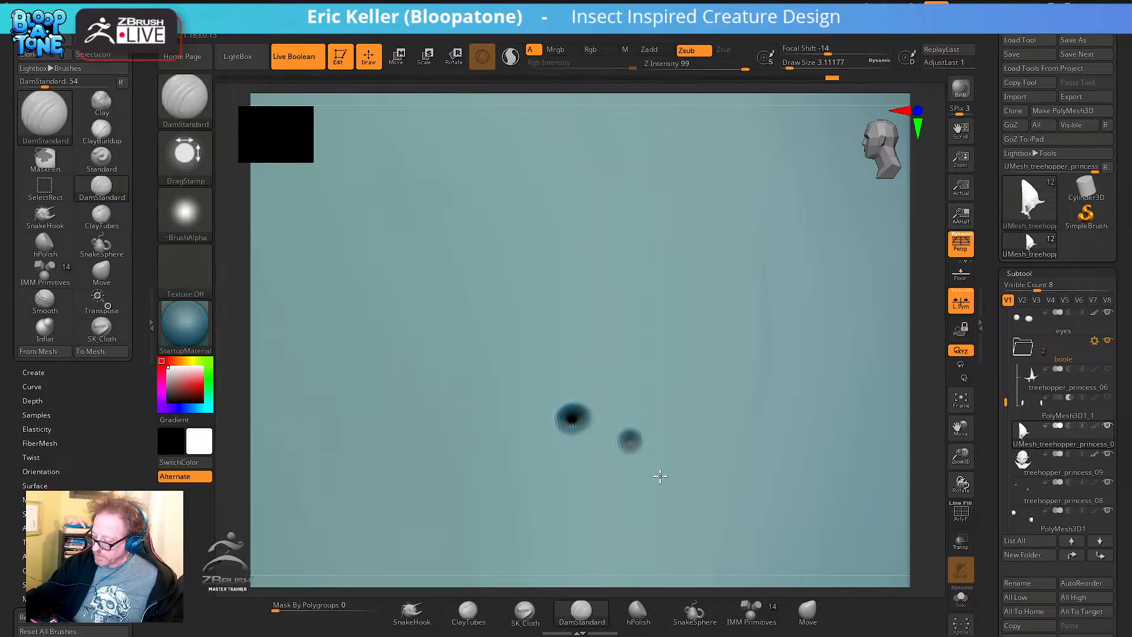
{"action": "left_click", "coordinate": [636, 443]}
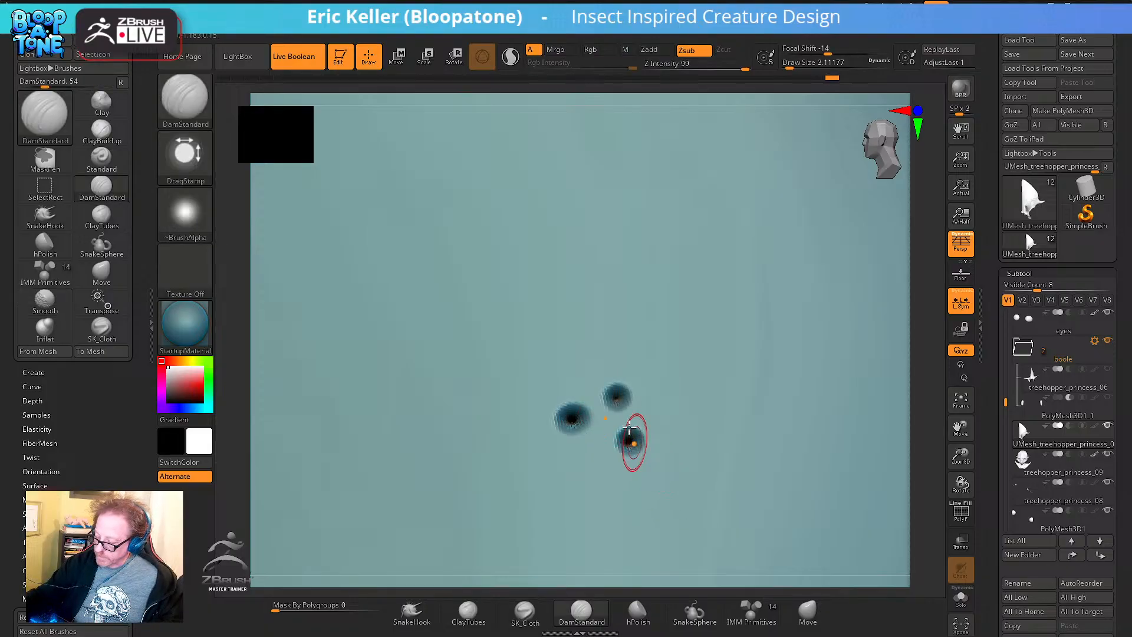
{"action": "left_click", "coordinate": [629, 345]}
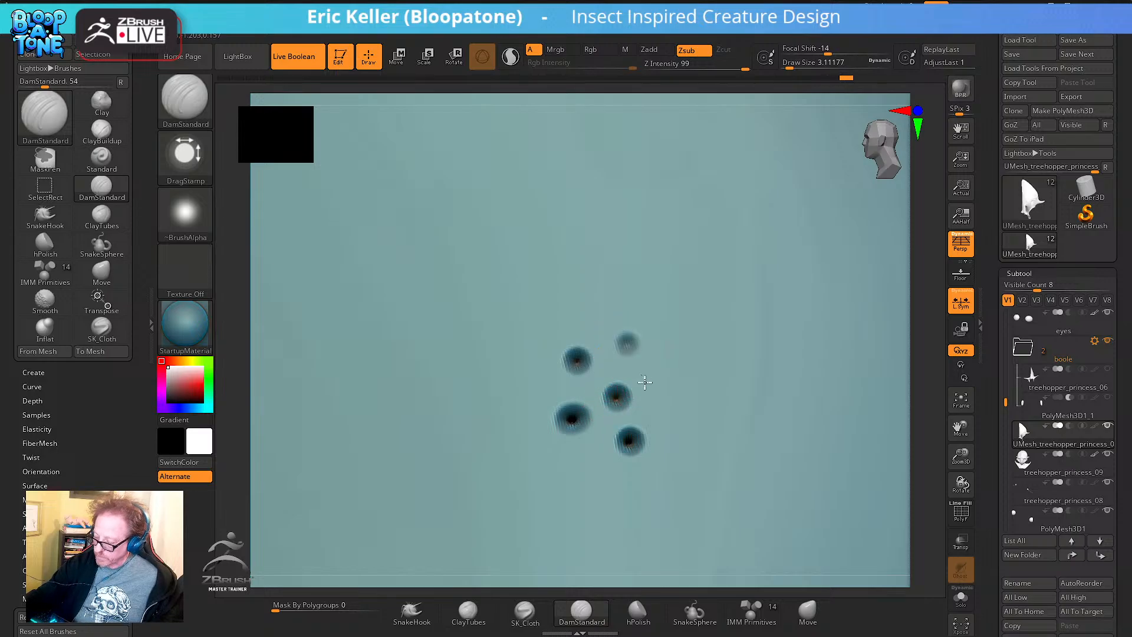
{"action": "left_click", "coordinate": [663, 374]}
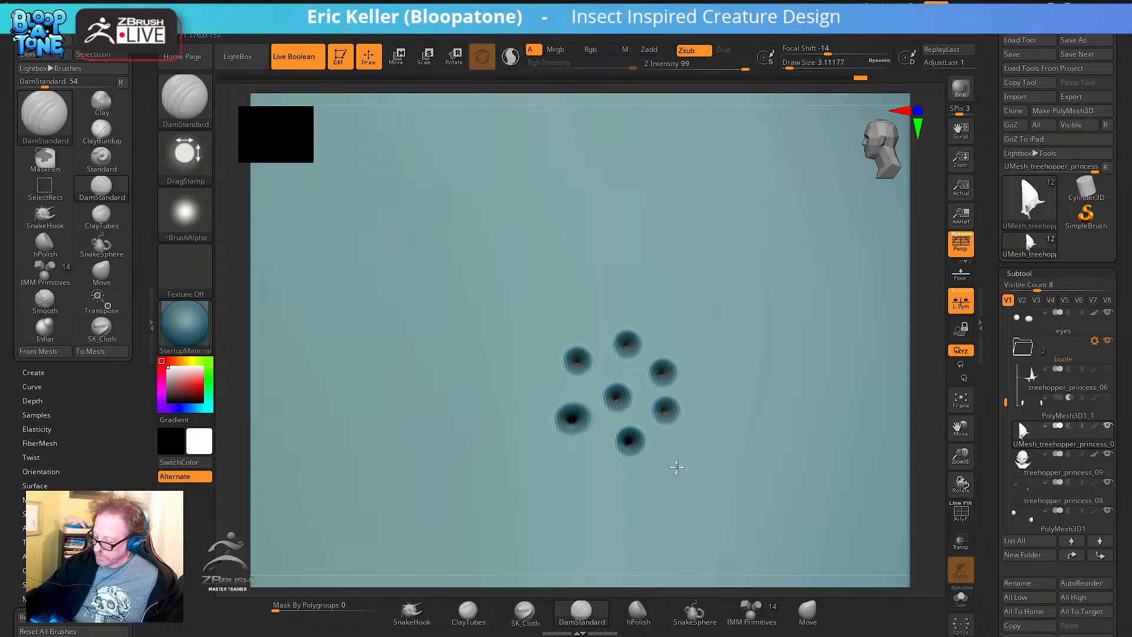
{"action": "left_click", "coordinate": [674, 462]}
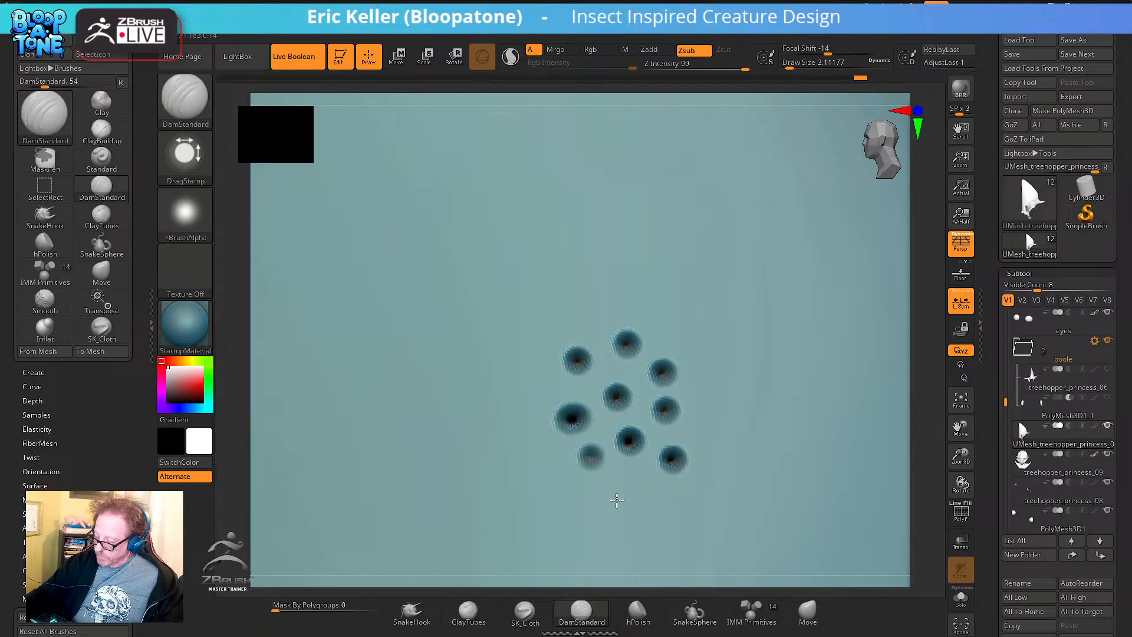
{"action": "left_click", "coordinate": [637, 486]}
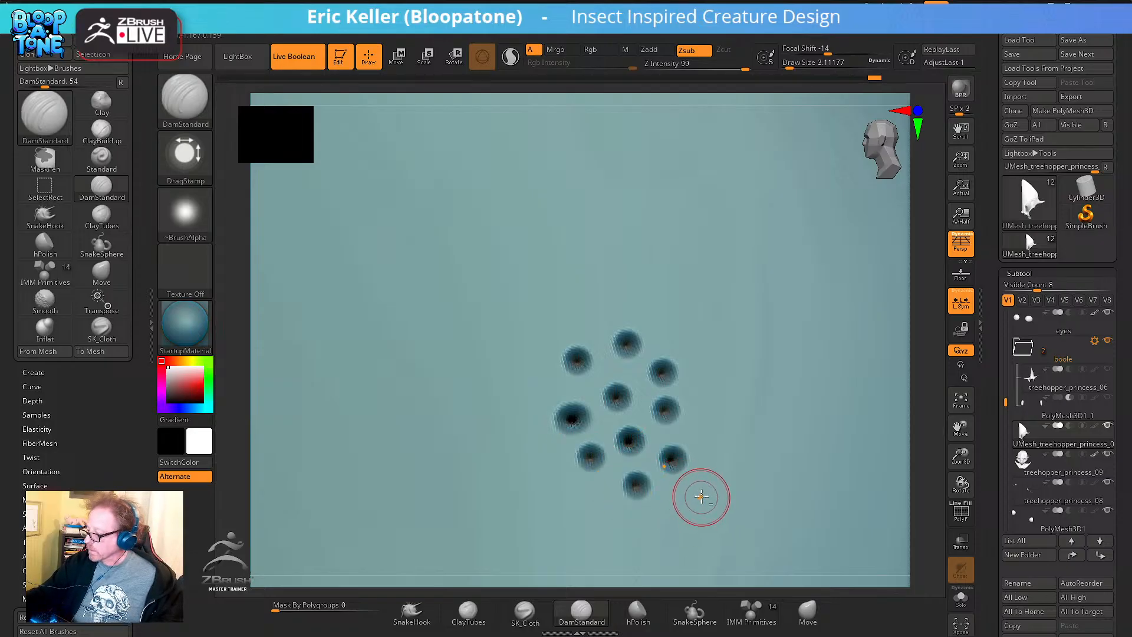
Surround the pit group with further stamped pits on all sides, undoing and restamping the one at its right edge
{"action": "left_click", "coordinate": [670, 322]}
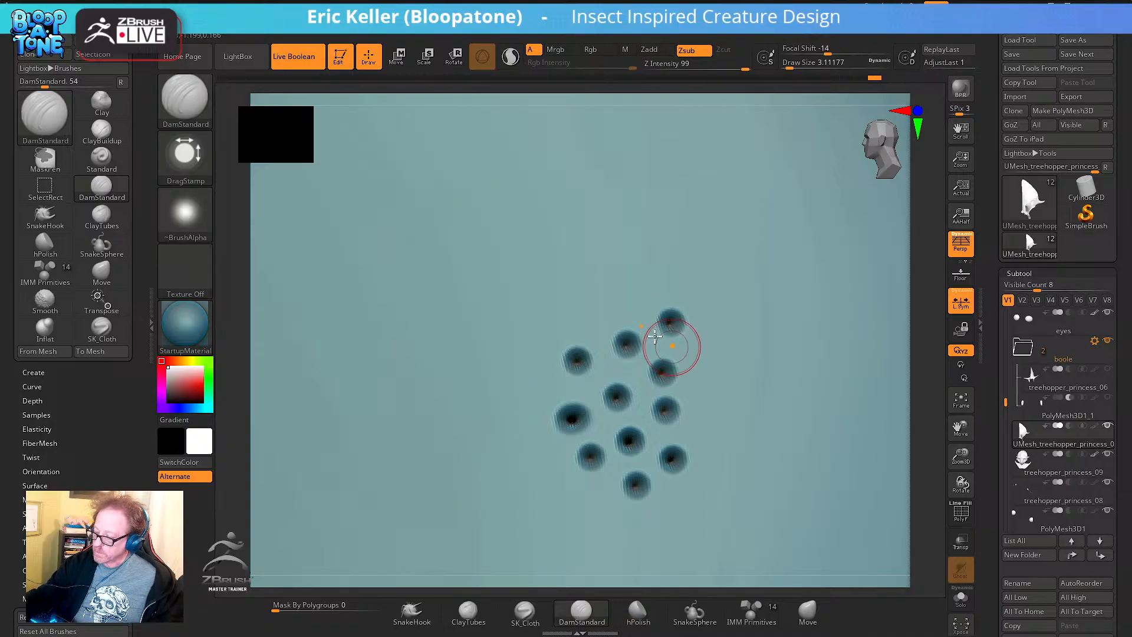
{"action": "left_click", "coordinate": [598, 310]}
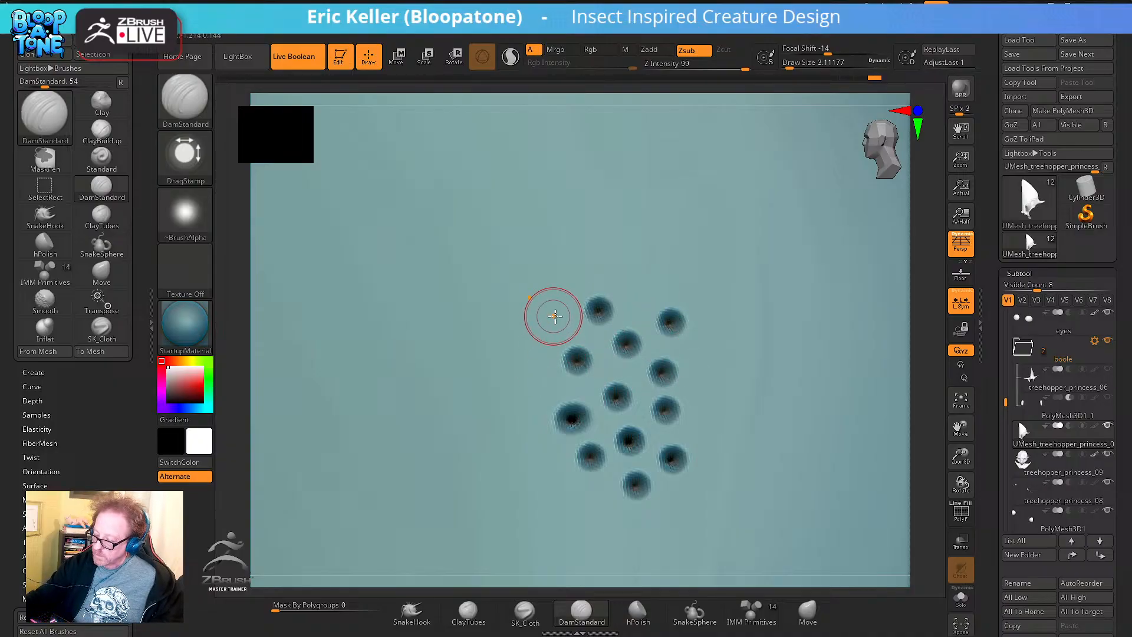
{"action": "left_click", "coordinate": [555, 316]}
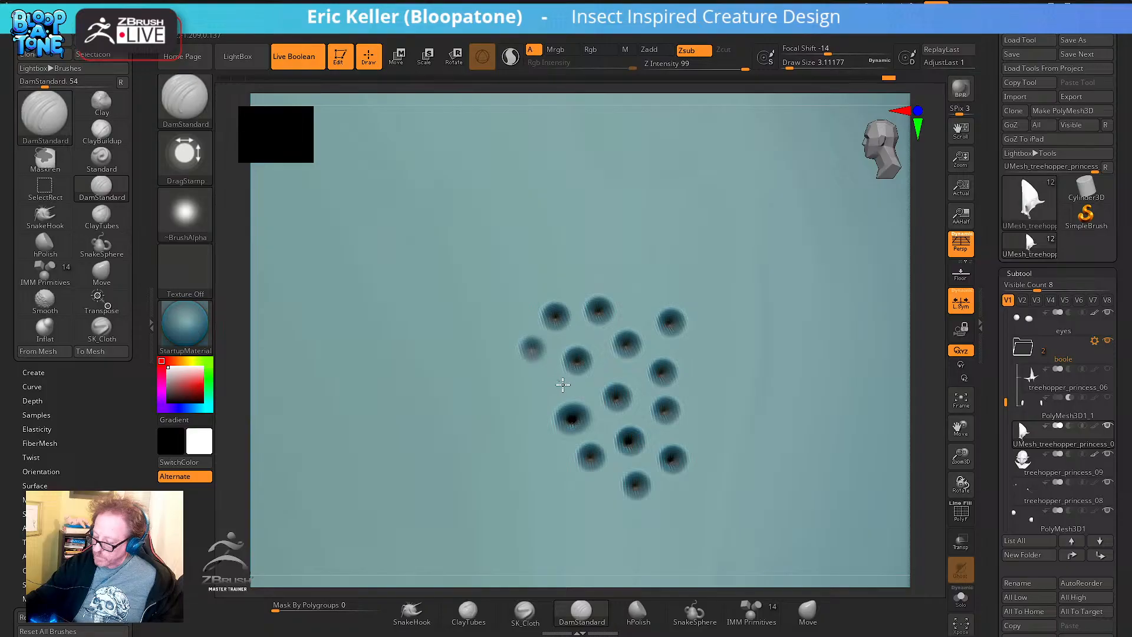
{"action": "left_click", "coordinate": [531, 388]}
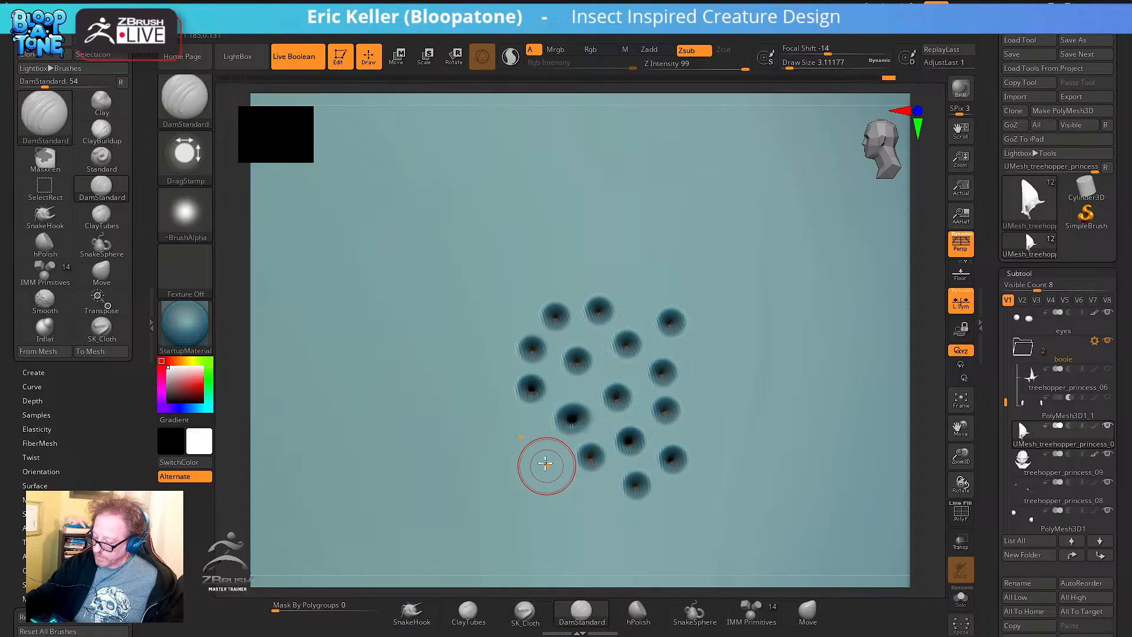
{"action": "left_click", "coordinate": [544, 457]}
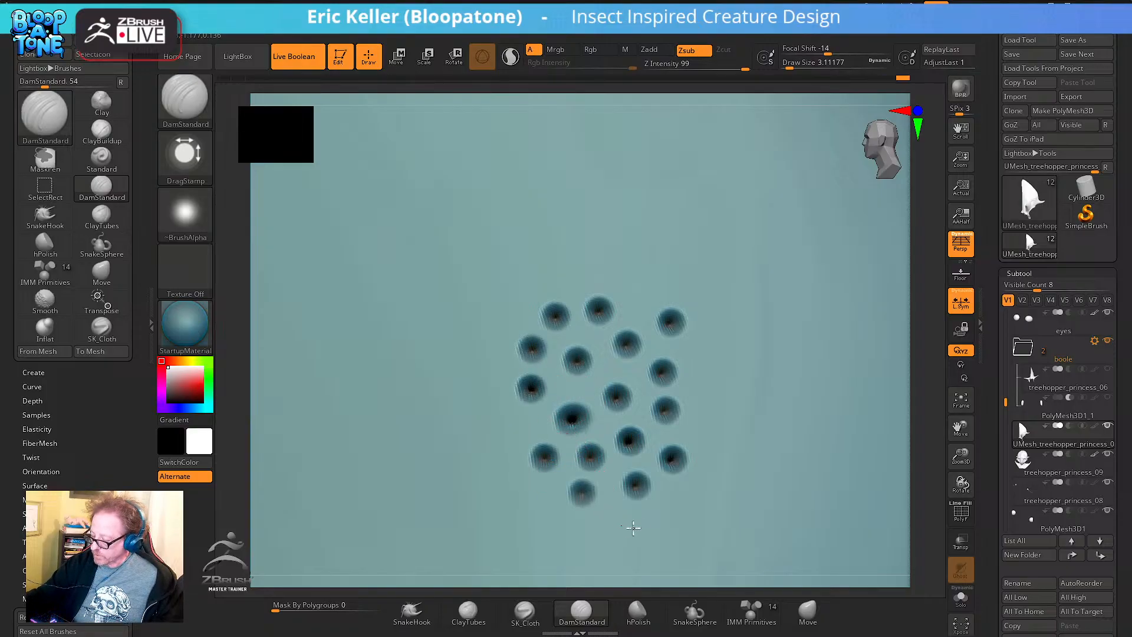
{"action": "left_click", "coordinate": [694, 388]}
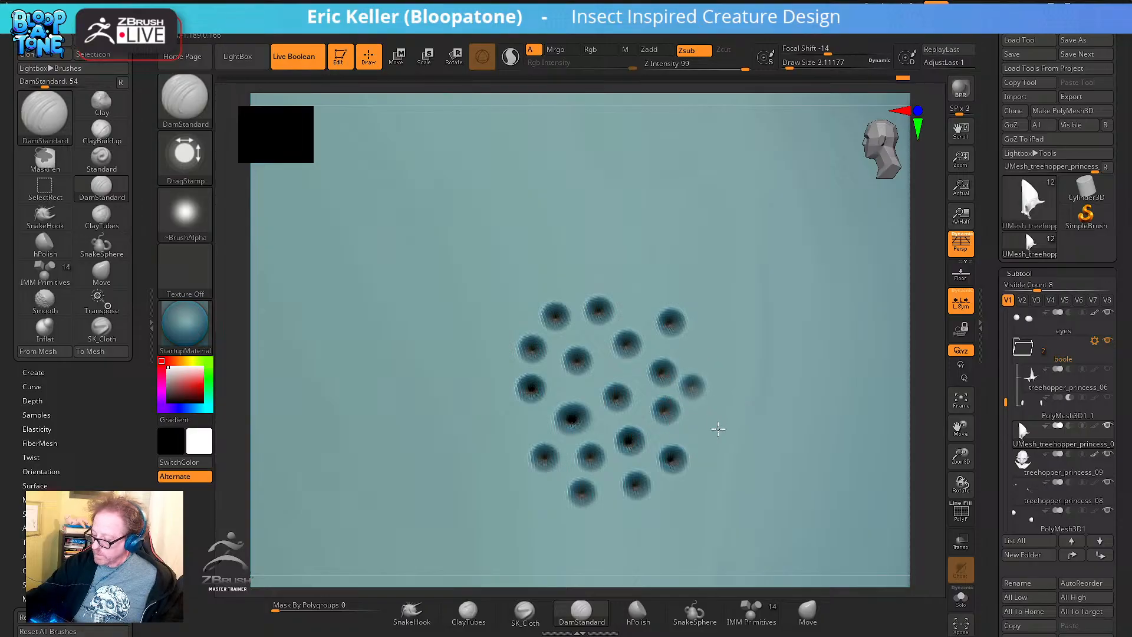
{"action": "key", "text": "ctrl+z"}
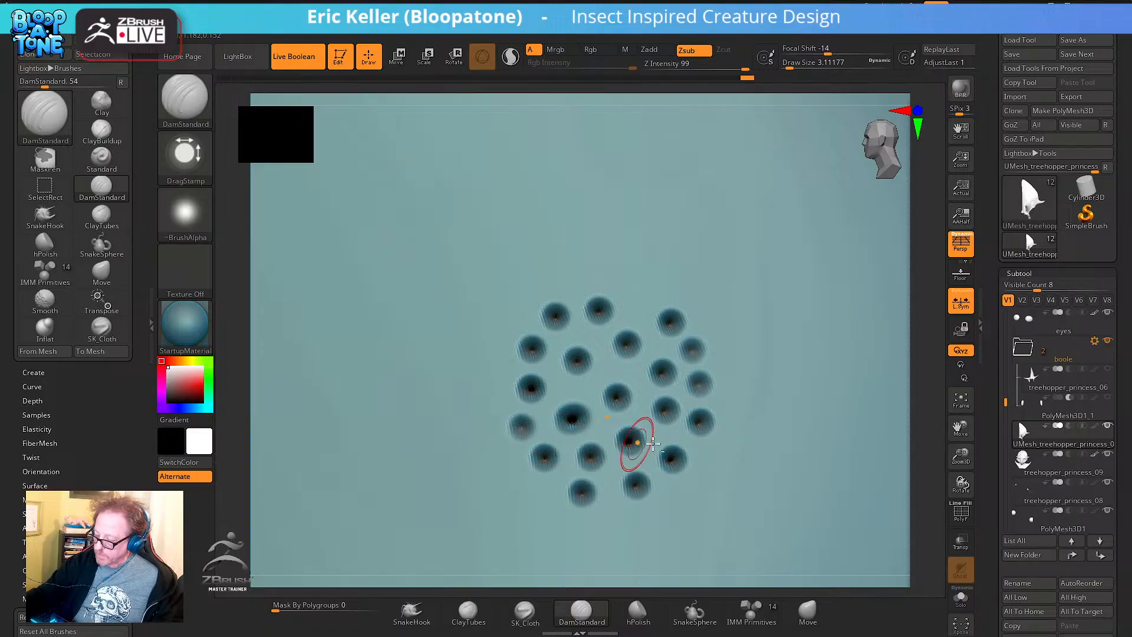
{"action": "right_click_drag", "start_coordinate": [632, 435], "coordinate": [650, 418]}
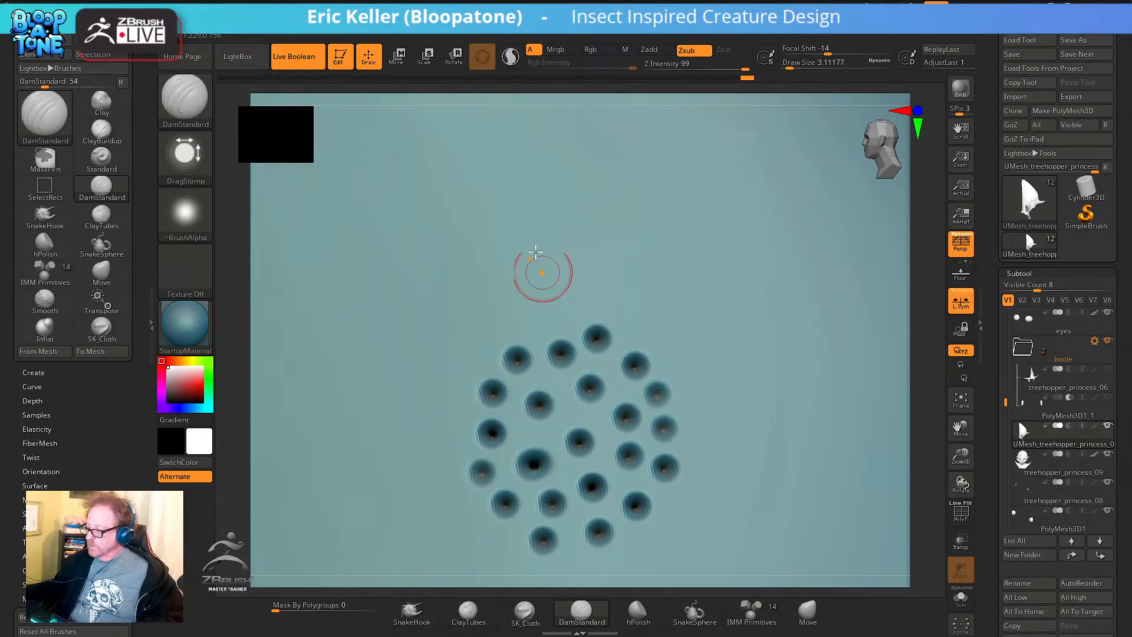
Choose the XTractorDot brush and try sampling the pit cluster on the headdress's side with it
{"action": "key", "text": "ctrl"}
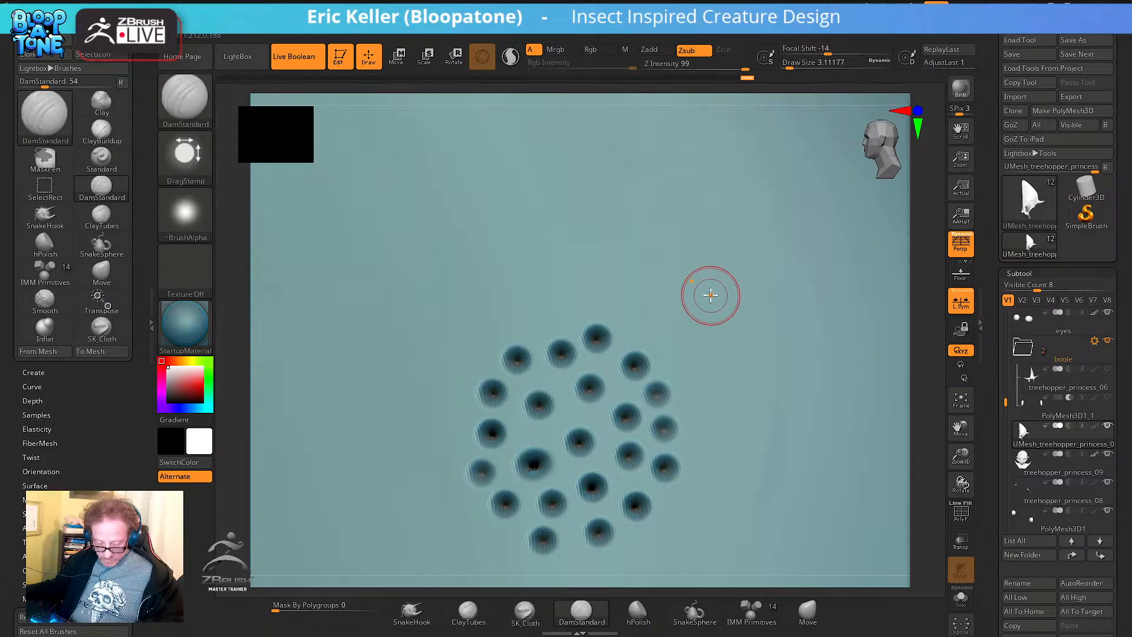
{"action": "mouse_move", "coordinate": [927, 379]}
{"action": "left_mouse_down"}
{"action": "mouse_move", "coordinate": [579, 288]}
{"action": "mouse_move", "coordinate": [766, 285]}
{"action": "mouse_move", "coordinate": [829, 298]}
{"action": "mouse_move", "coordinate": [738, 293]}
{"action": "mouse_move", "coordinate": [831, 324]}
{"action": "mouse_move", "coordinate": [846, 278]}
{"action": "mouse_move", "coordinate": [803, 243]}
{"action": "mouse_move", "coordinate": [816, 265]}
{"action": "mouse_move", "coordinate": [278, 286]}
{"action": "left_mouse_up"}
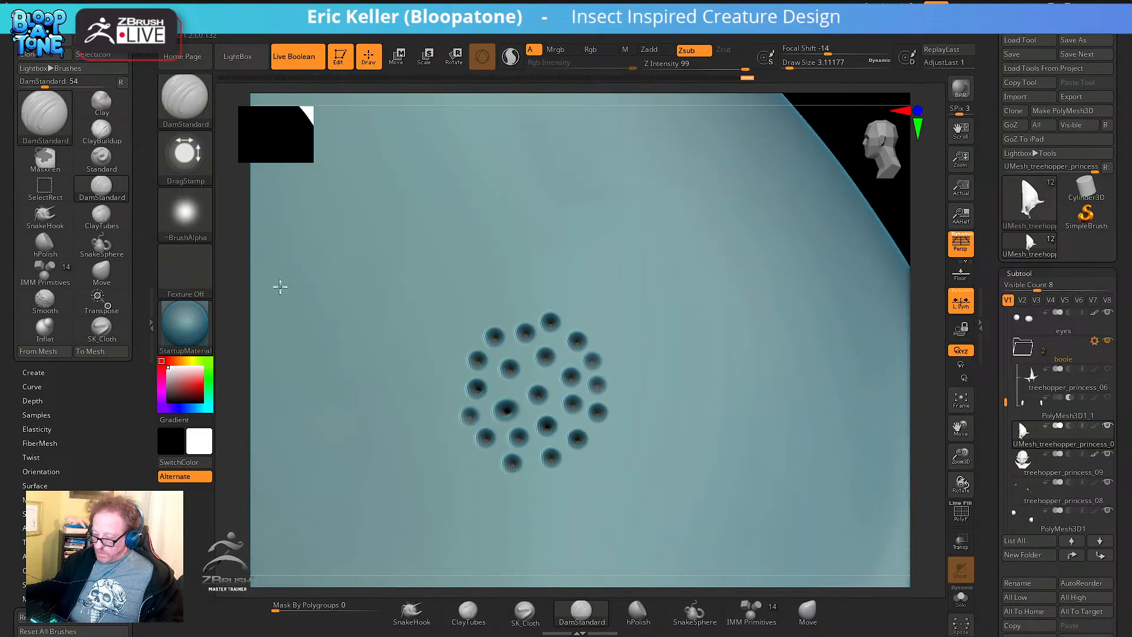
{"action": "left_click", "coordinate": [186, 110]}
{"action": "key", "text": "x"}
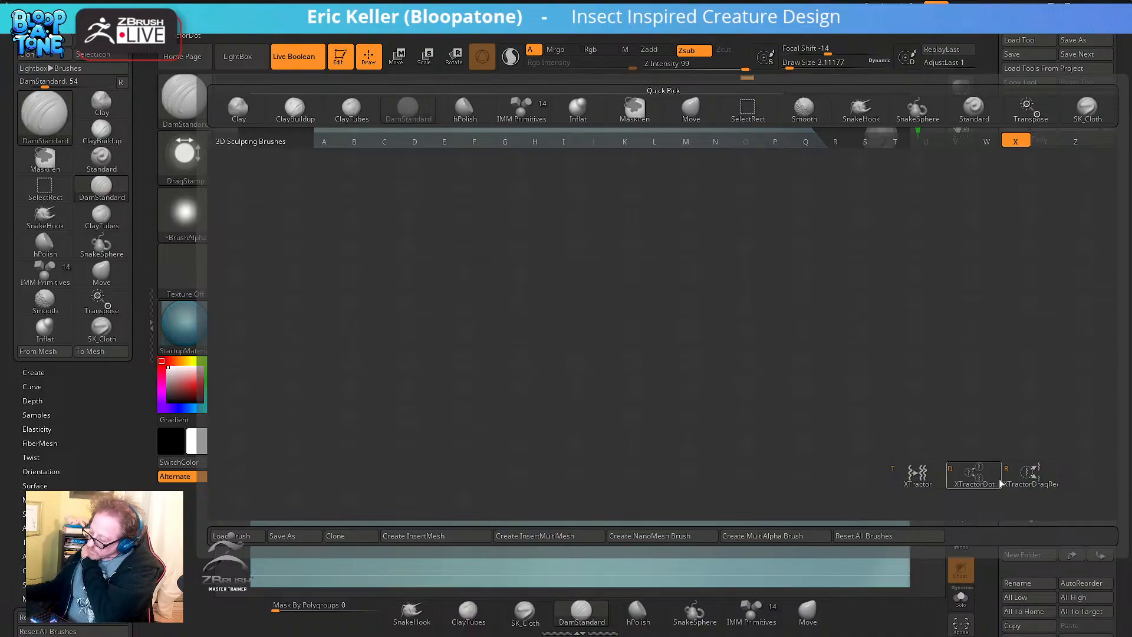
{"action": "mouse_move", "coordinate": [1000, 483]}
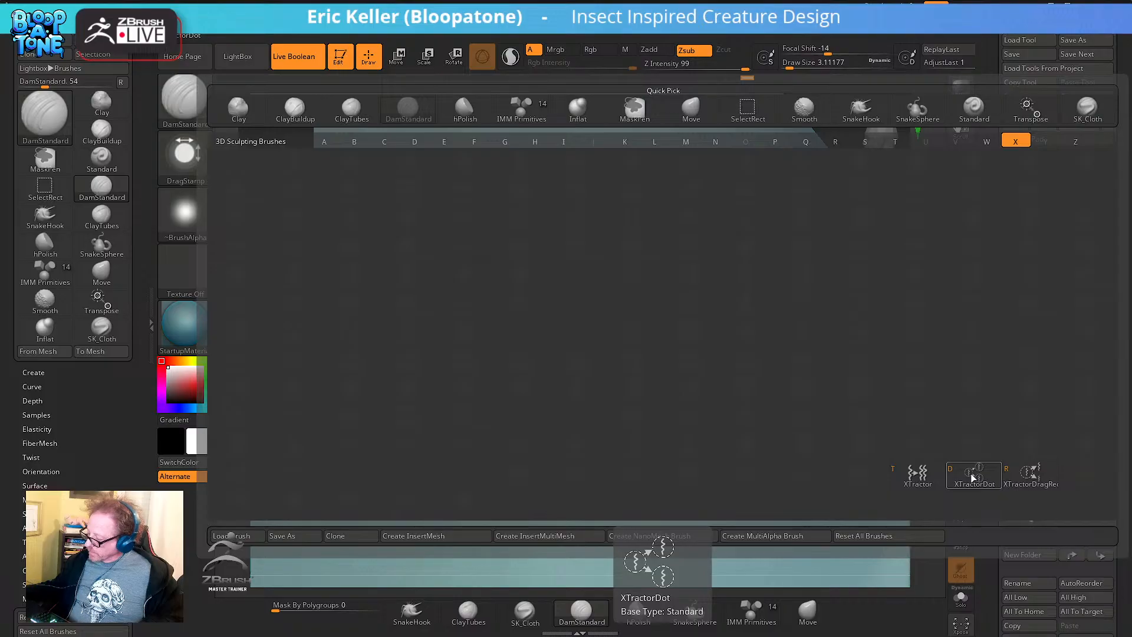
{"action": "left_click", "coordinate": [972, 477]}
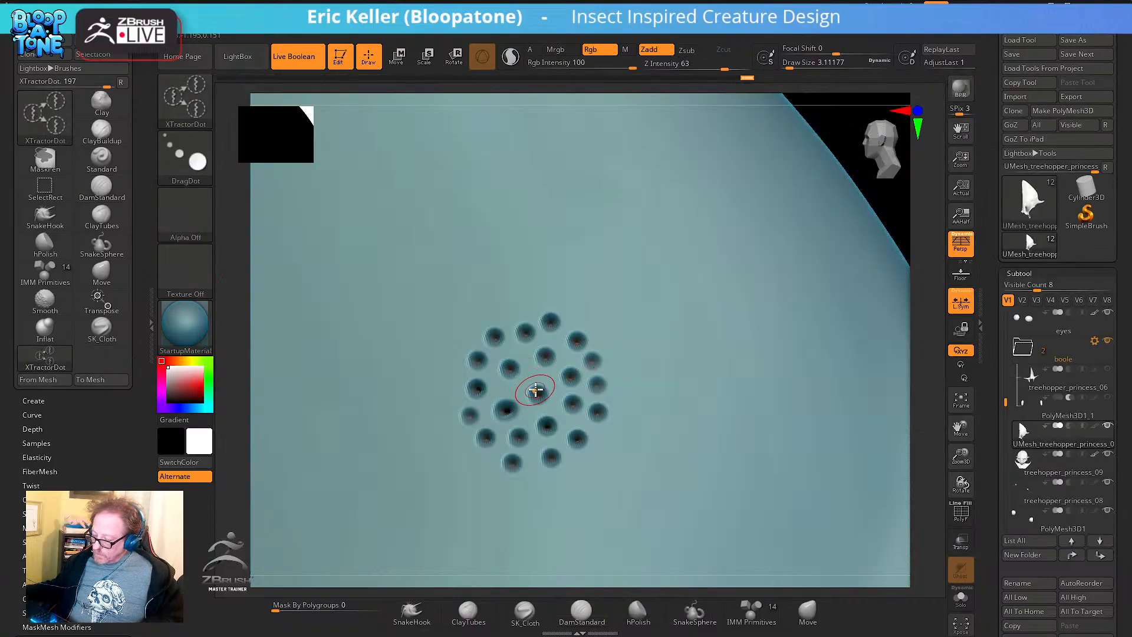
{"action": "left_click_drag", "start_coordinate": [927, 405], "coordinate": [928, 411]}
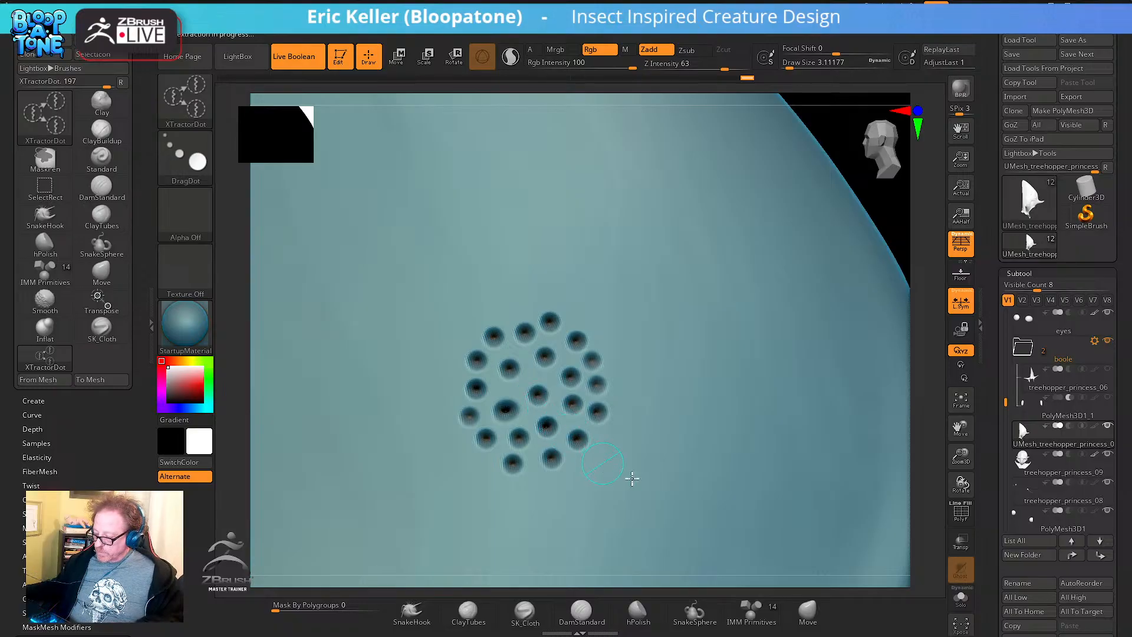
{"action": "left_click_drag", "start_coordinate": [609, 458], "coordinate": [610, 458]}
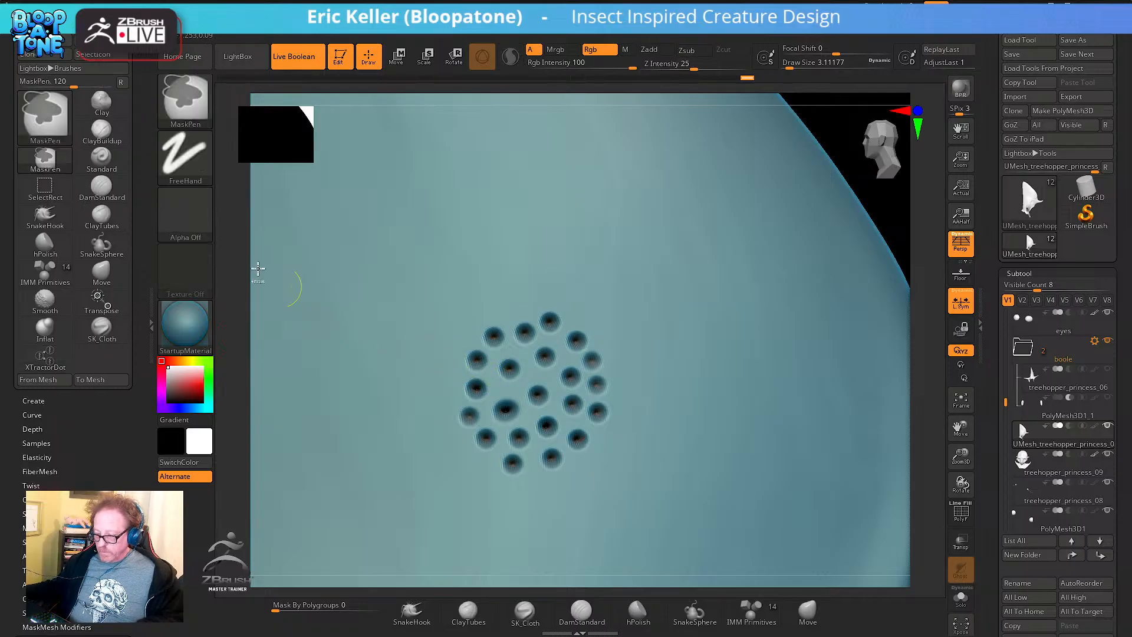
Switch to the XTractorDragRect brush, sample the pit cluster, and undo a test stamp above it
{"action": "key", "text": "b"}
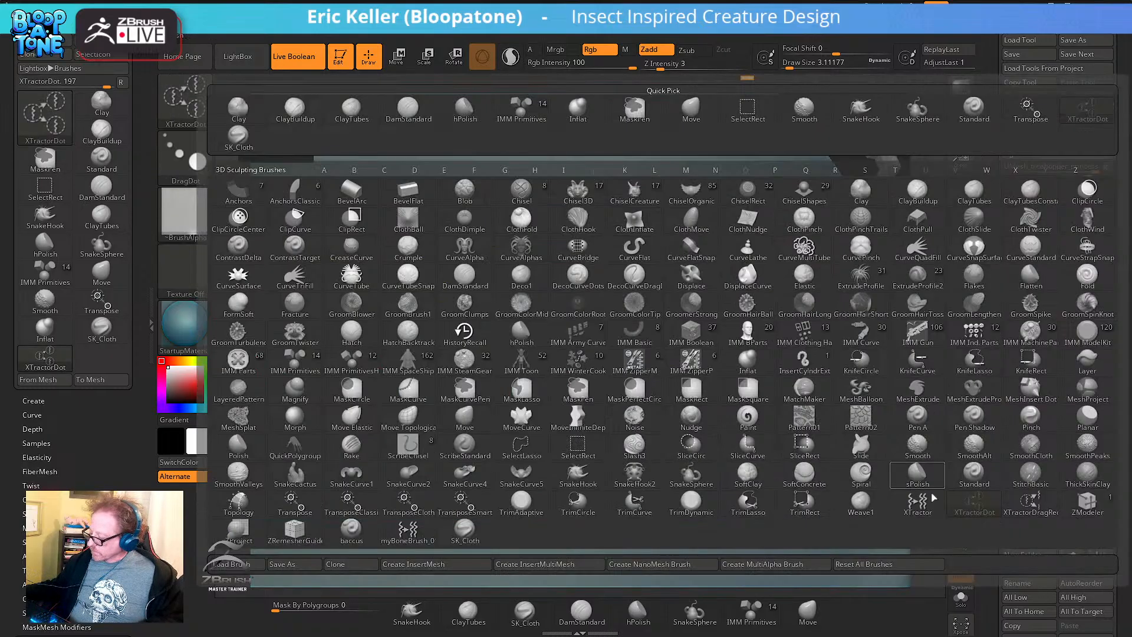
{"action": "left_click", "coordinate": [1031, 502]}
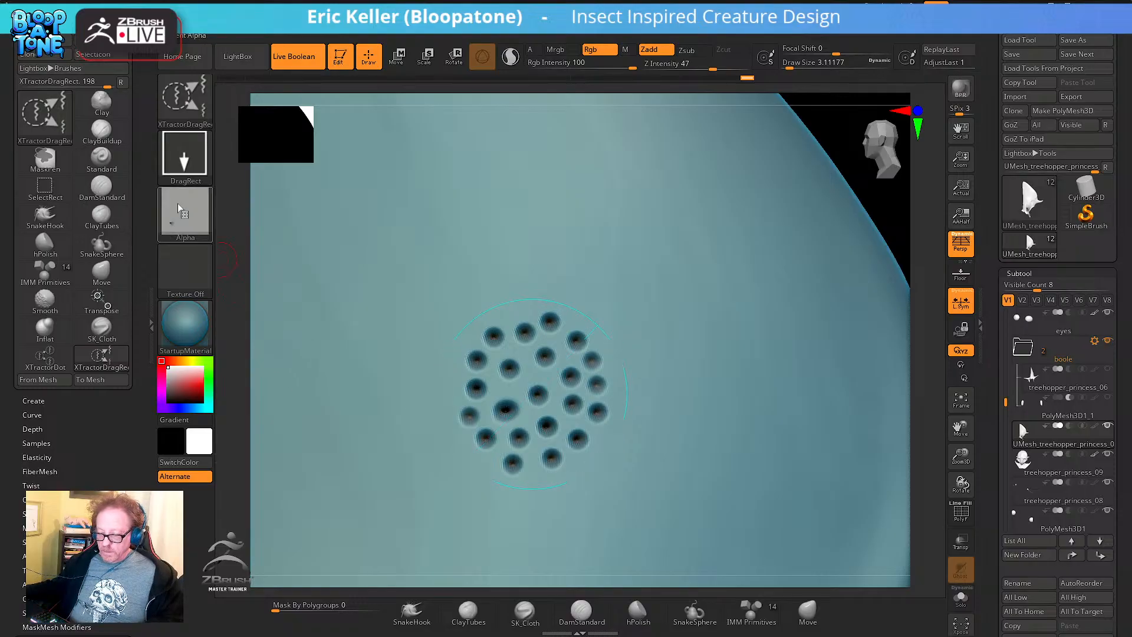
{"action": "left_click_drag", "start_coordinate": [367, 260], "coordinate": [374, 334]}
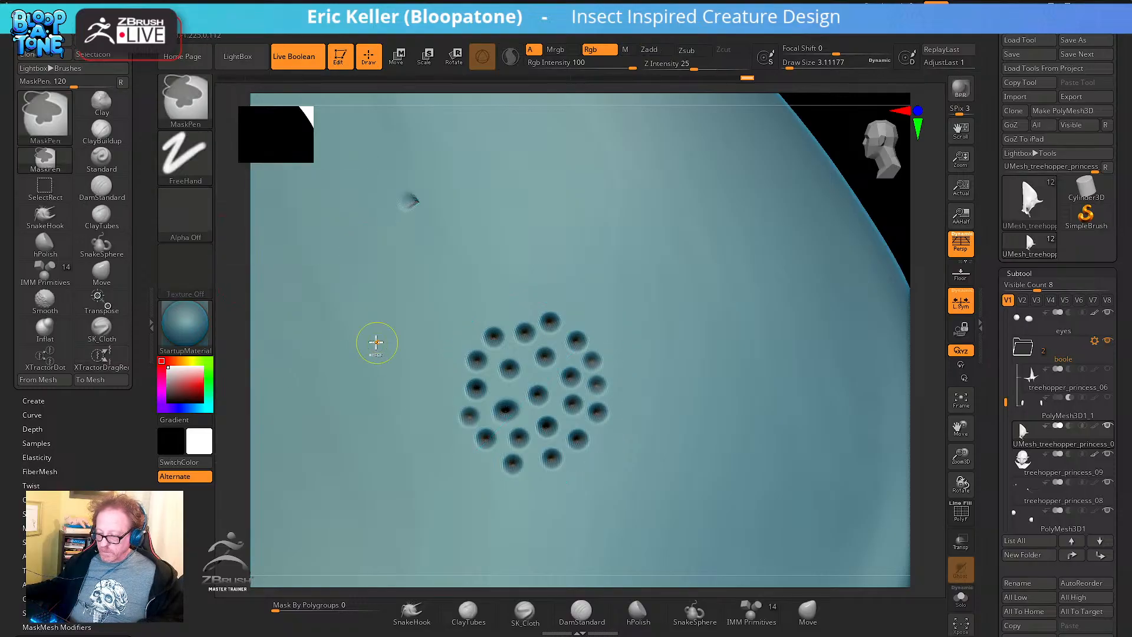
{"action": "mouse_move", "coordinate": [187, 207]}
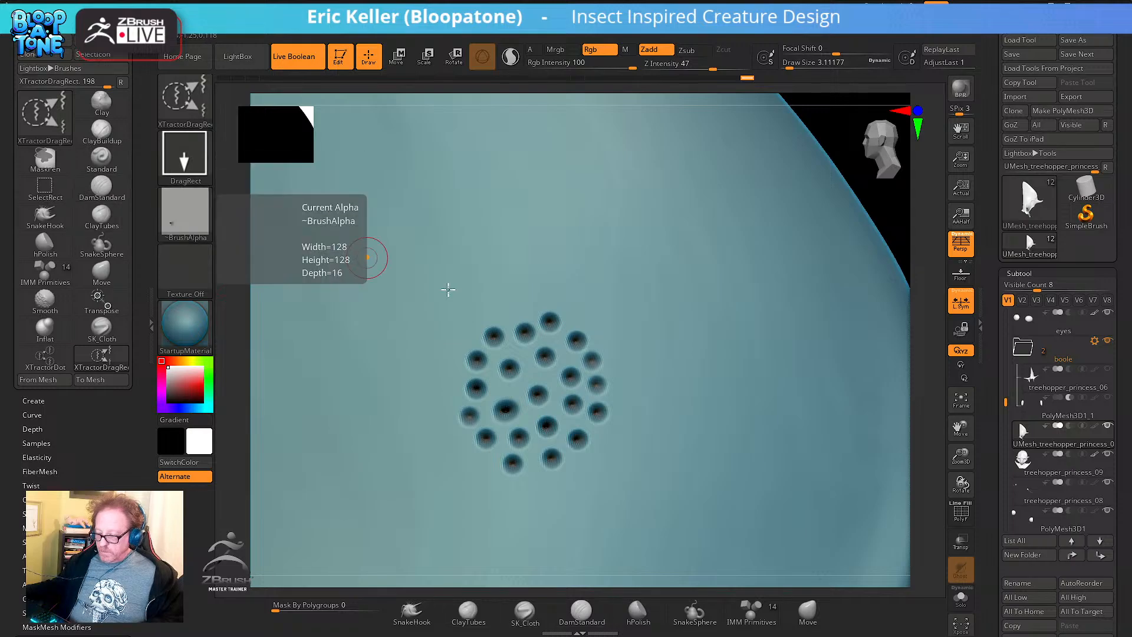
Resample the pit cluster with XTractorDragRect, make two test stamps beside it, and undo both
{"action": "left_click_drag", "start_coordinate": [934, 419], "coordinate": [927, 417]}
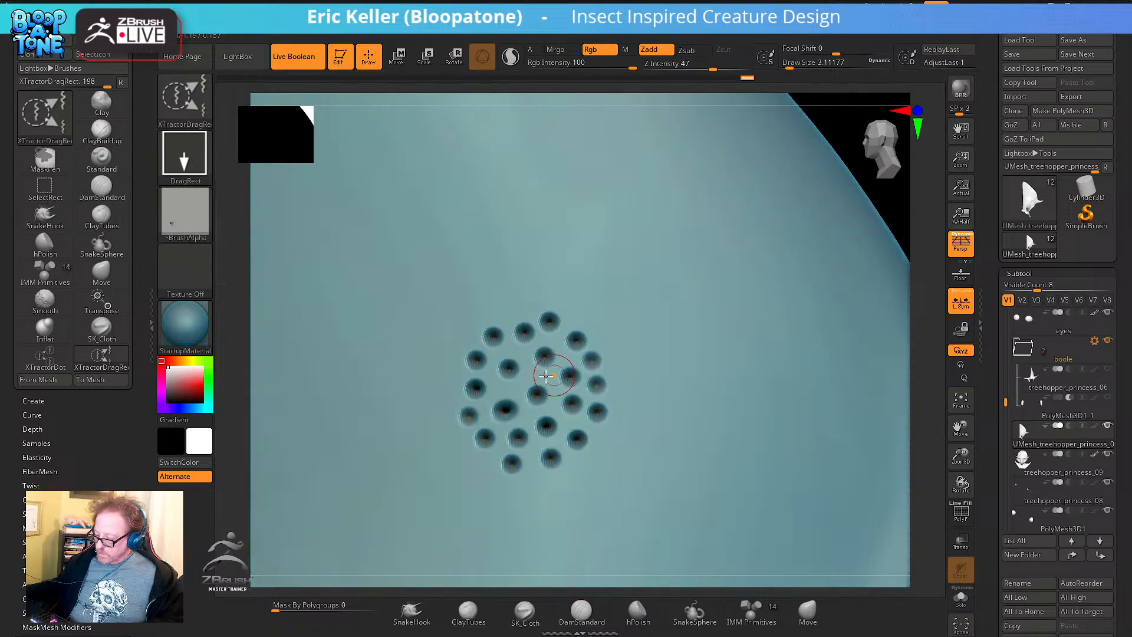
{"action": "mouse_move", "coordinate": [537, 379]}
{"action": "left_mouse_down"}
{"action": "mouse_move", "coordinate": [563, 404]}
{"action": "mouse_move", "coordinate": [533, 378]}
{"action": "left_mouse_up"}
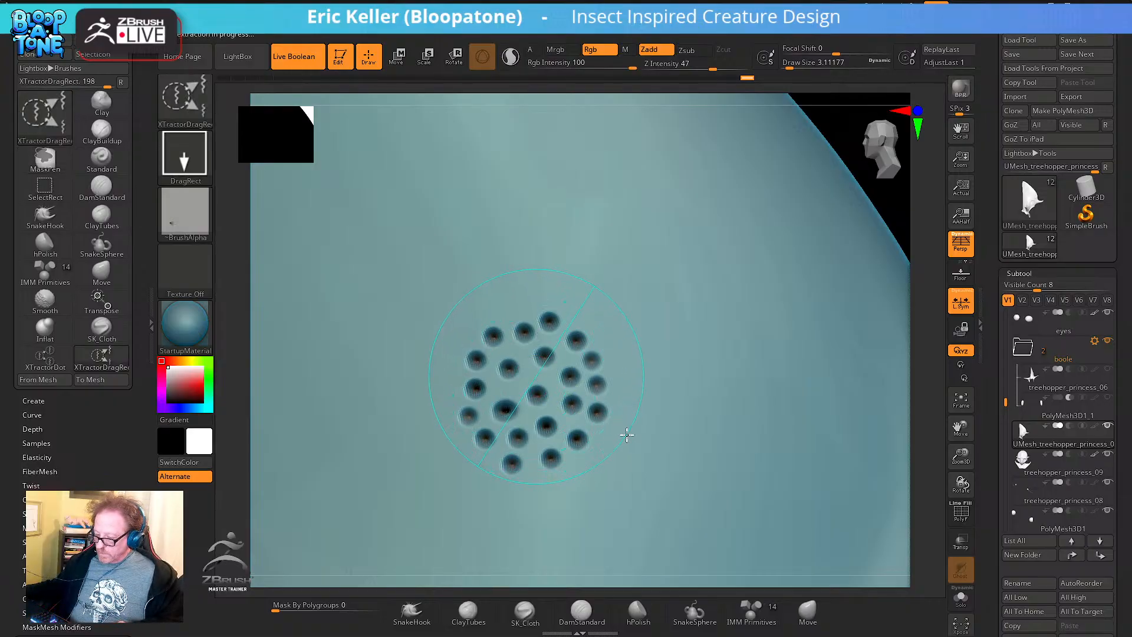
{"action": "left_click", "coordinate": [676, 371]}
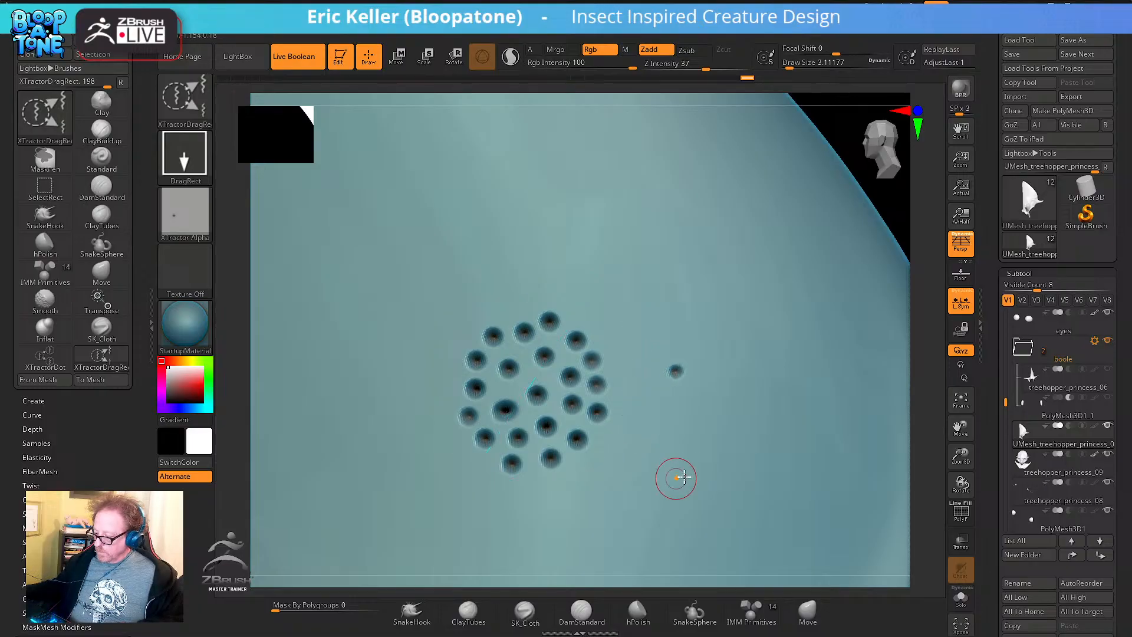
{"action": "left_click", "coordinate": [762, 384]}
{"action": "key", "text": "ctrl"}
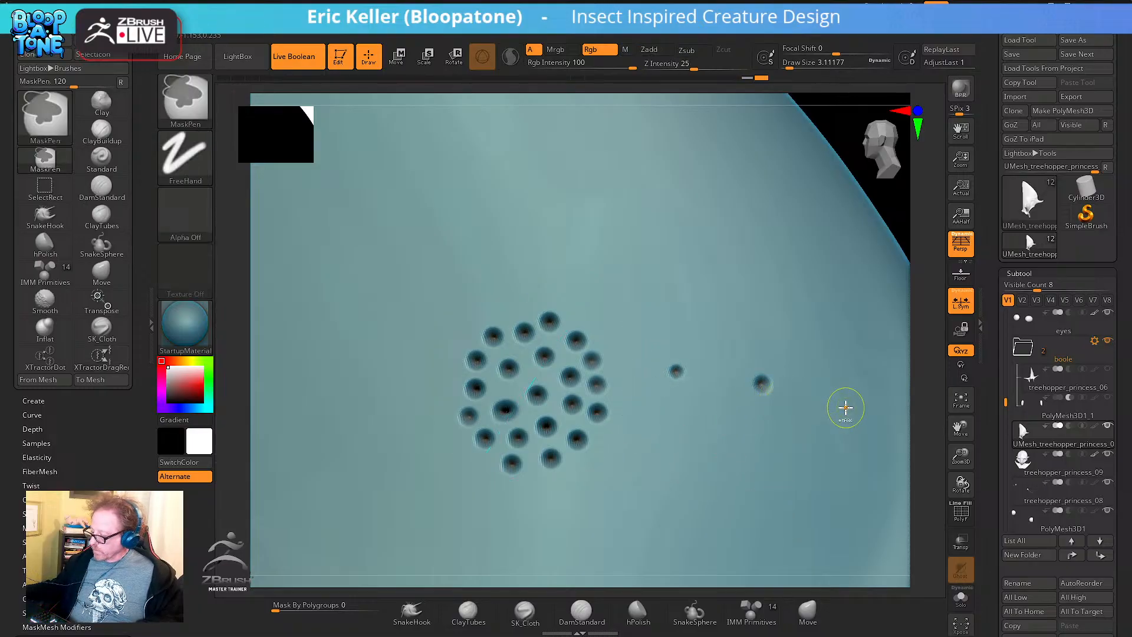
{"action": "key", "text": "ctrl+z"}
{"action": "key", "text": "ctrl+z"}
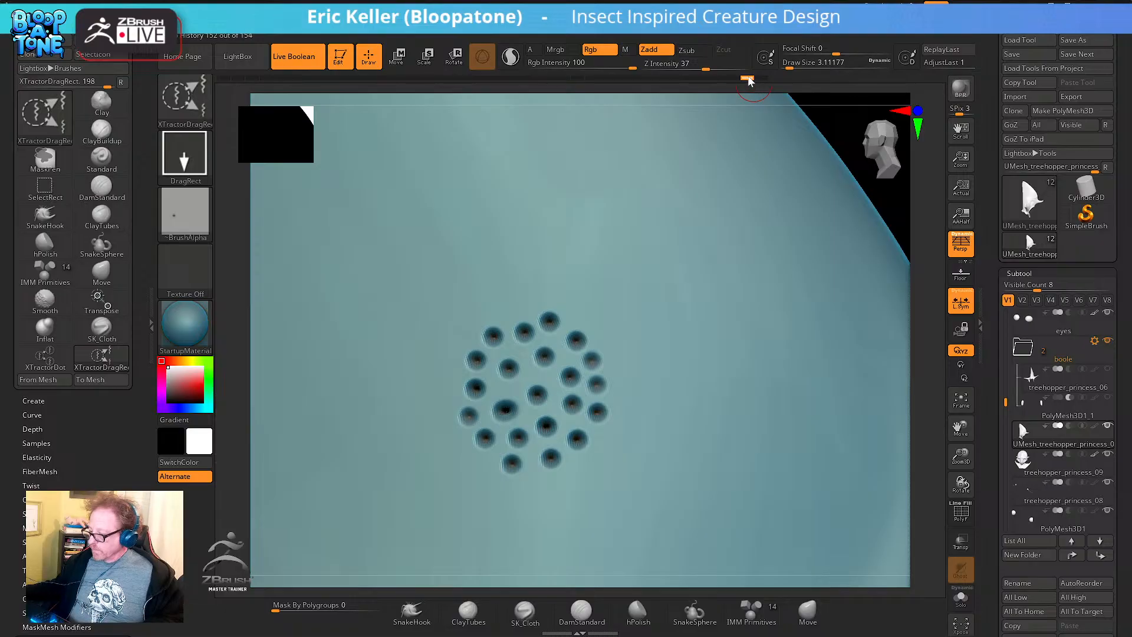
Roll the undo history back to drop the topmost pit, and capture the whole cluster as the XTractorDragRect alpha, testing it once beside the original
{"action": "mouse_move", "coordinate": [731, 78]}
{"action": "left_mouse_down"}
{"action": "mouse_move", "coordinate": [720, 79]}
{"action": "mouse_move", "coordinate": [781, 83]}
{"action": "mouse_move", "coordinate": [752, 88]}
{"action": "left_mouse_up"}
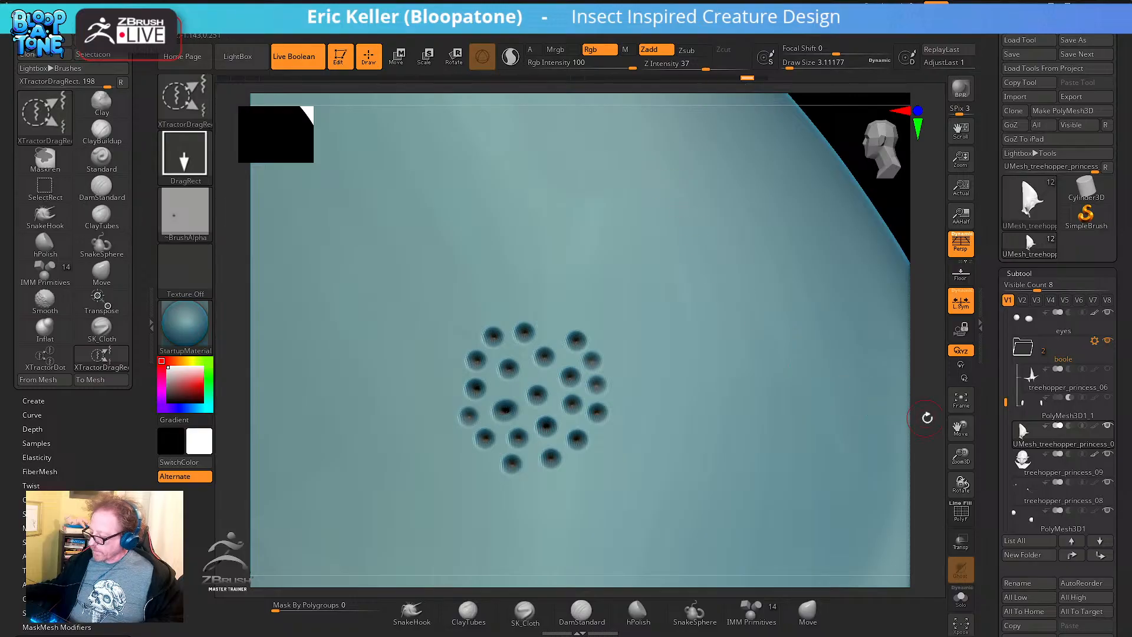
{"action": "left_click_drag", "start_coordinate": [926, 417], "coordinate": [933, 381], "text": "alt"}
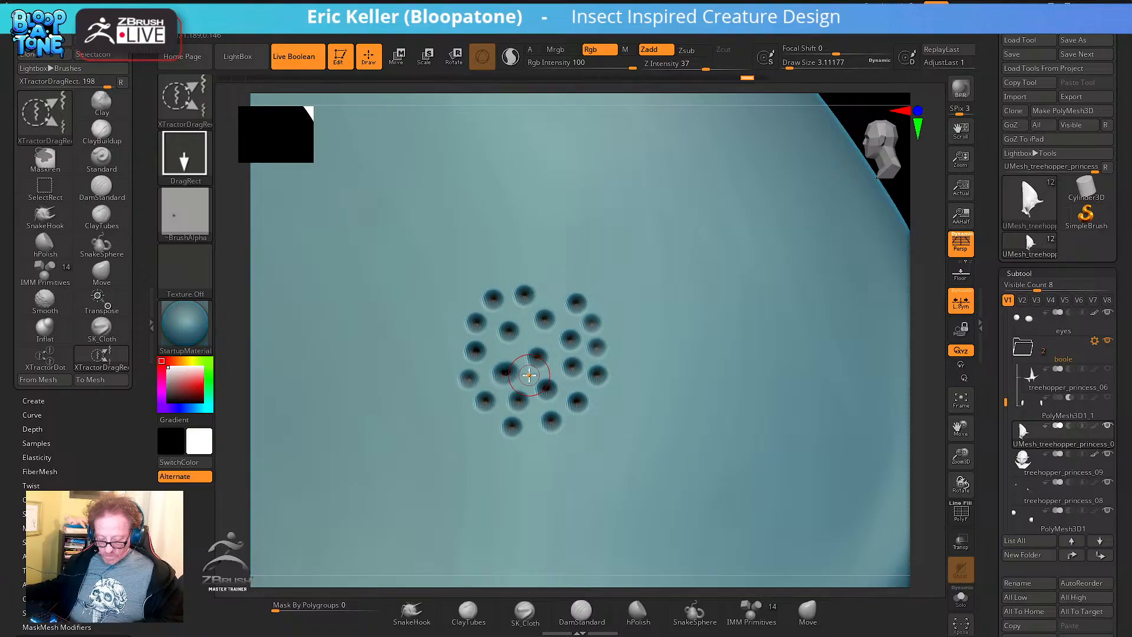
{"action": "left_click_drag", "start_coordinate": [529, 374], "coordinate": [603, 440]}
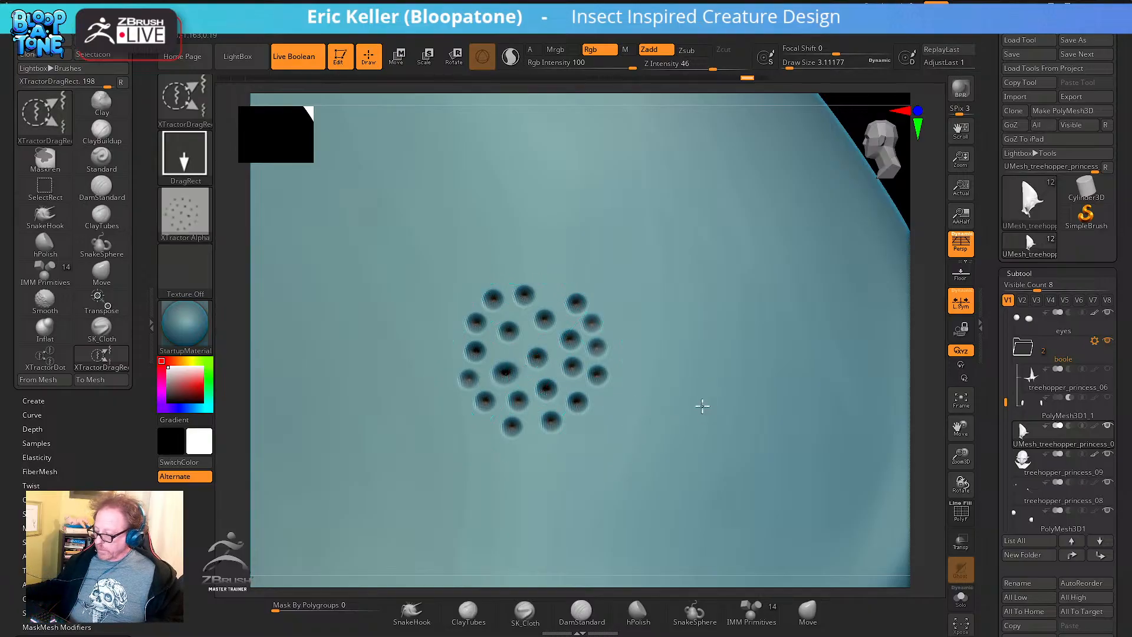
{"action": "mouse_move", "coordinate": [702, 404]}
{"action": "left_mouse_down"}
{"action": "mouse_move", "coordinate": [710, 475]}
{"action": "mouse_move", "coordinate": [678, 500]}
{"action": "mouse_move", "coordinate": [612, 466]}
{"action": "left_mouse_up"}
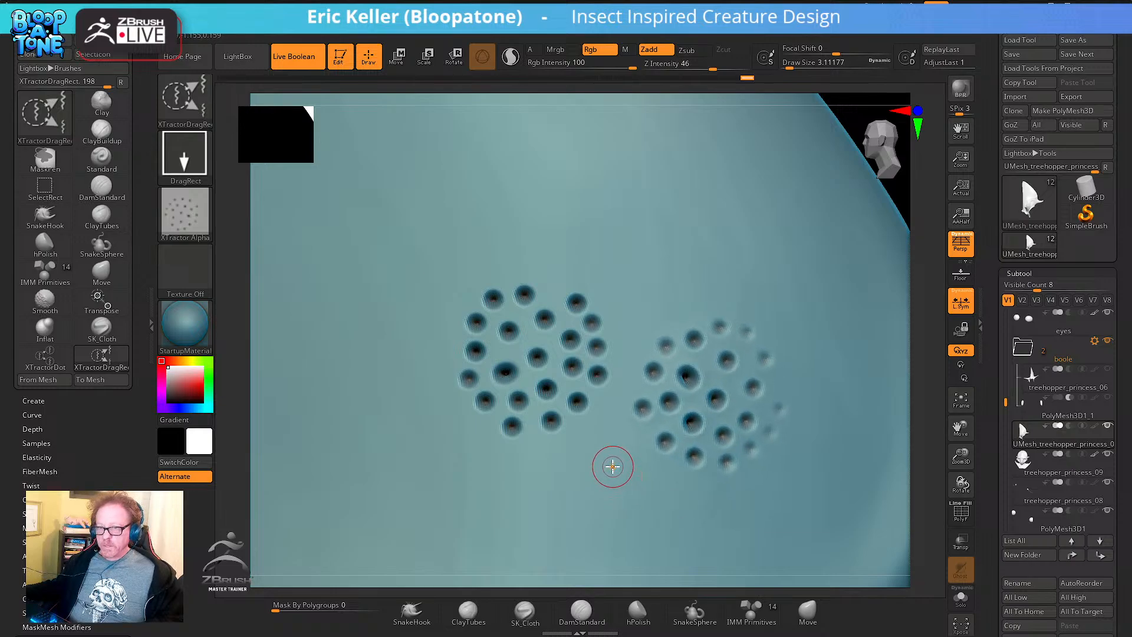
{"action": "key", "text": "ctrl+z"}
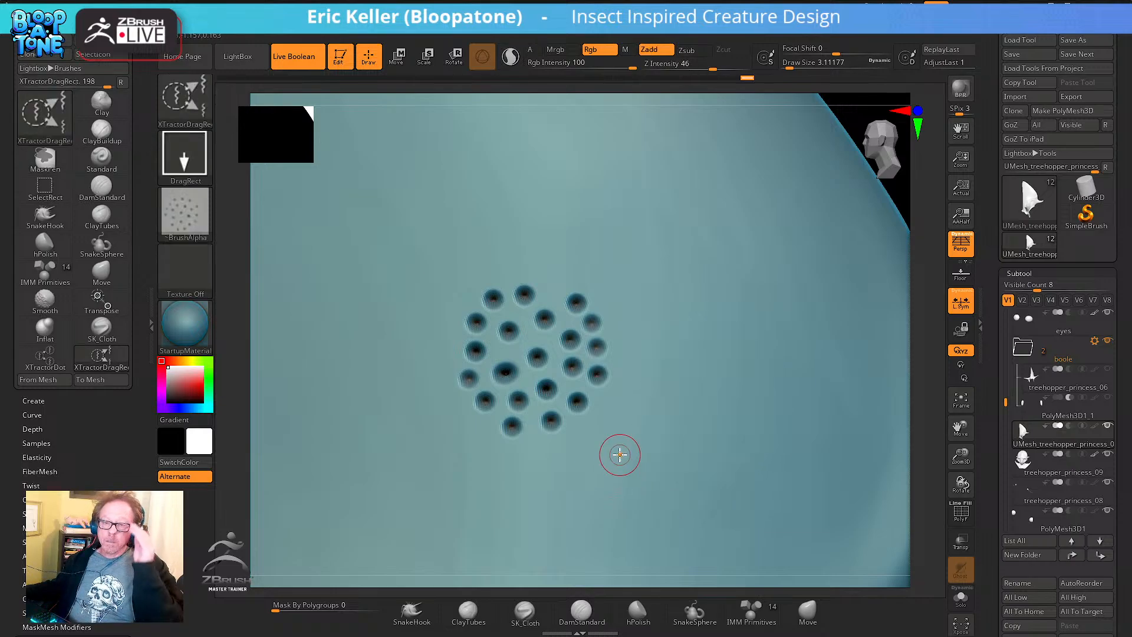
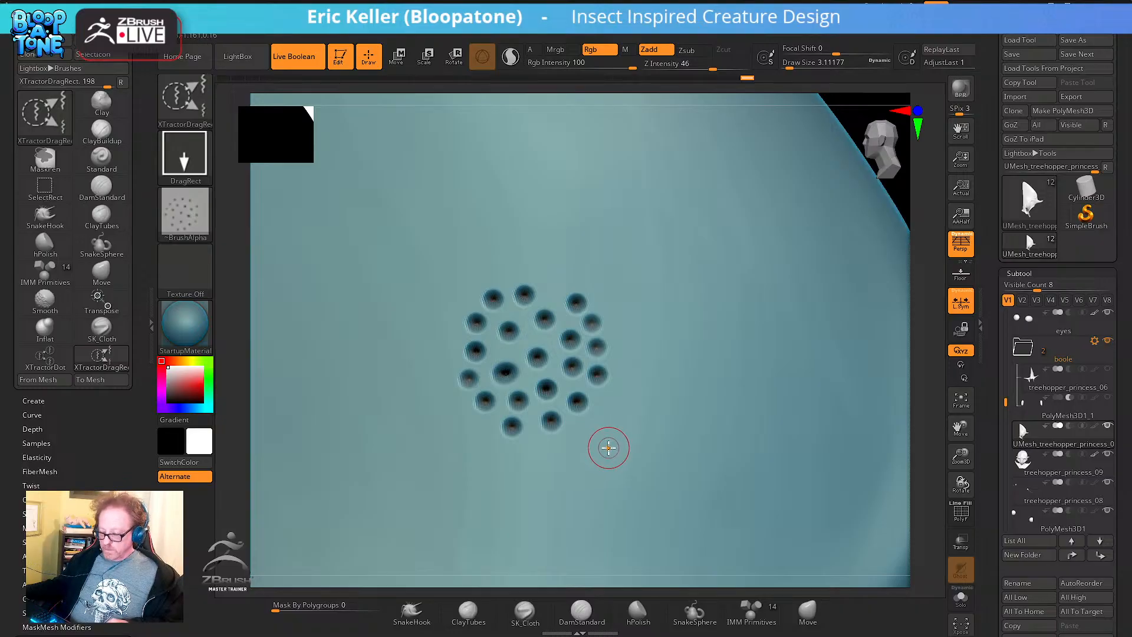
Set the focal shift to -67 and stamp the captured pits diagonally below the original cluster, undoing and restamping once
{"action": "key", "text": "o"}
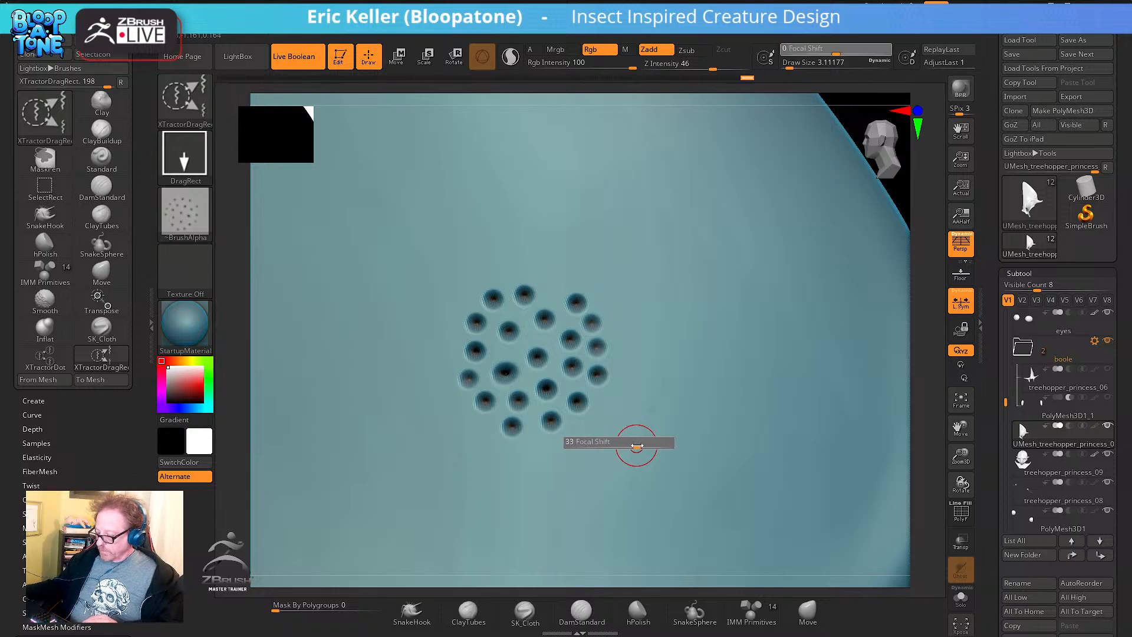
{"action": "left_click_drag", "start_coordinate": [614, 446], "coordinate": [576, 566]}
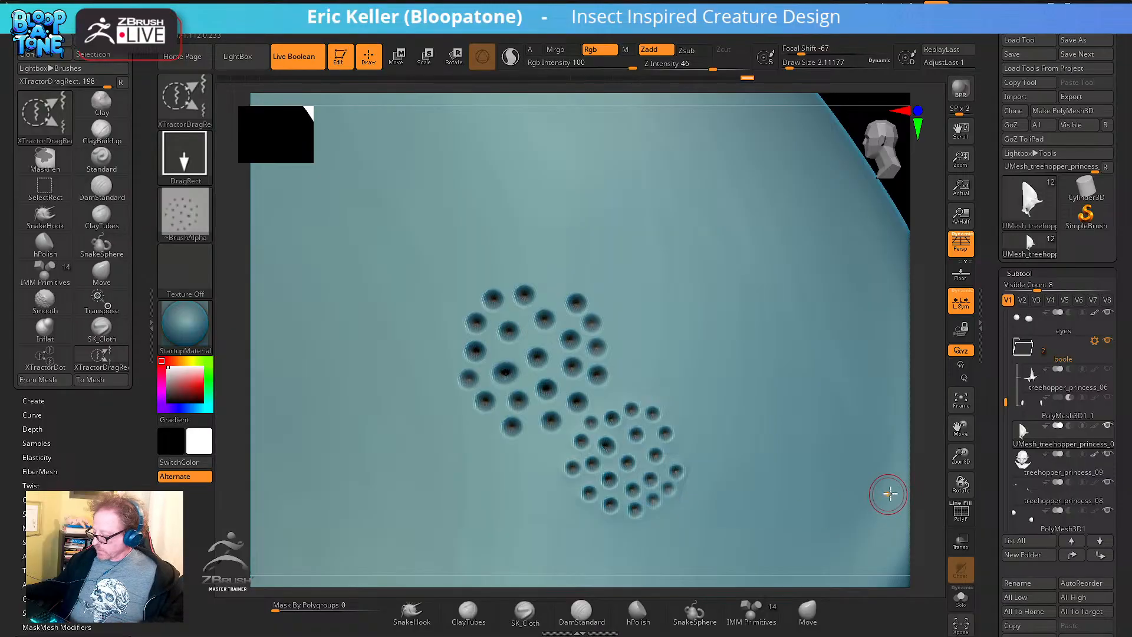
{"action": "left_click_drag", "start_coordinate": [927, 485], "coordinate": [927, 458]}
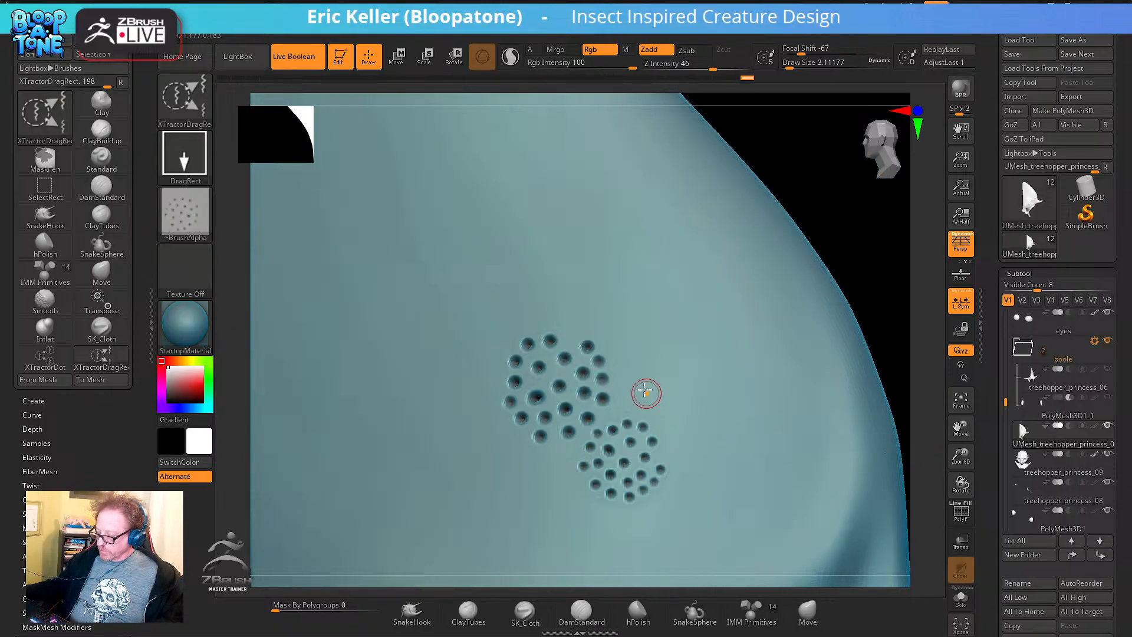
{"action": "key", "text": "ctrl+z"}
{"action": "left_click_drag", "start_coordinate": [616, 463], "coordinate": [639, 561]}
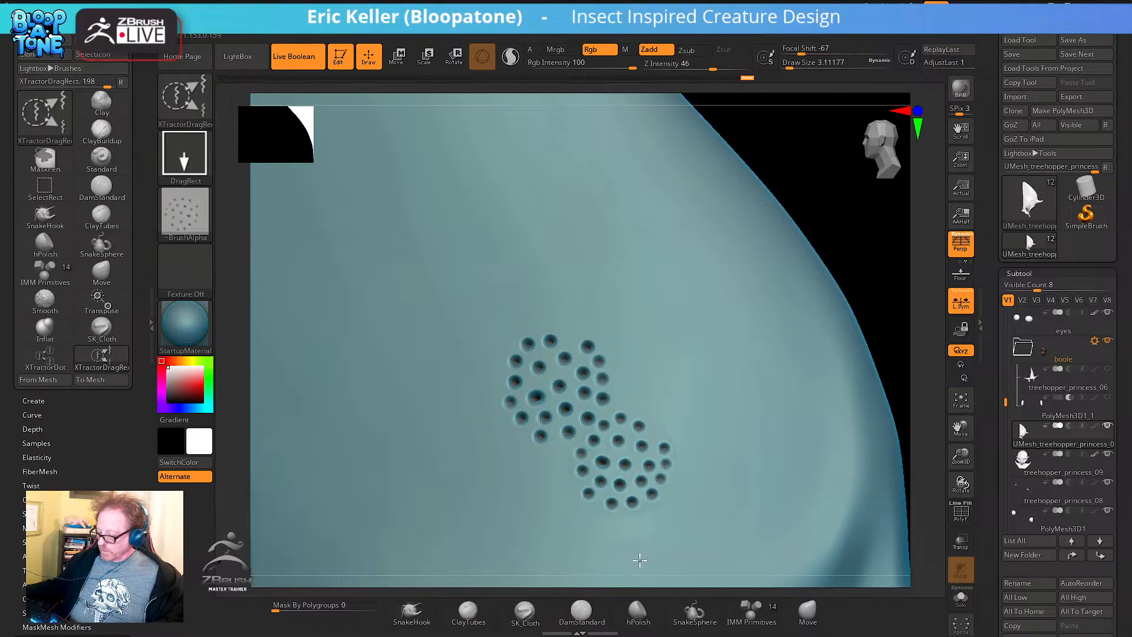
Stamp more pit clusters beside and above the original, and undo all the alpha-stamped clusters
{"action": "mouse_move", "coordinate": [647, 375]}
{"action": "left_mouse_down"}
{"action": "mouse_move", "coordinate": [659, 444]}
{"action": "mouse_move", "coordinate": [669, 397]}
{"action": "mouse_move", "coordinate": [702, 459]}
{"action": "left_mouse_up"}
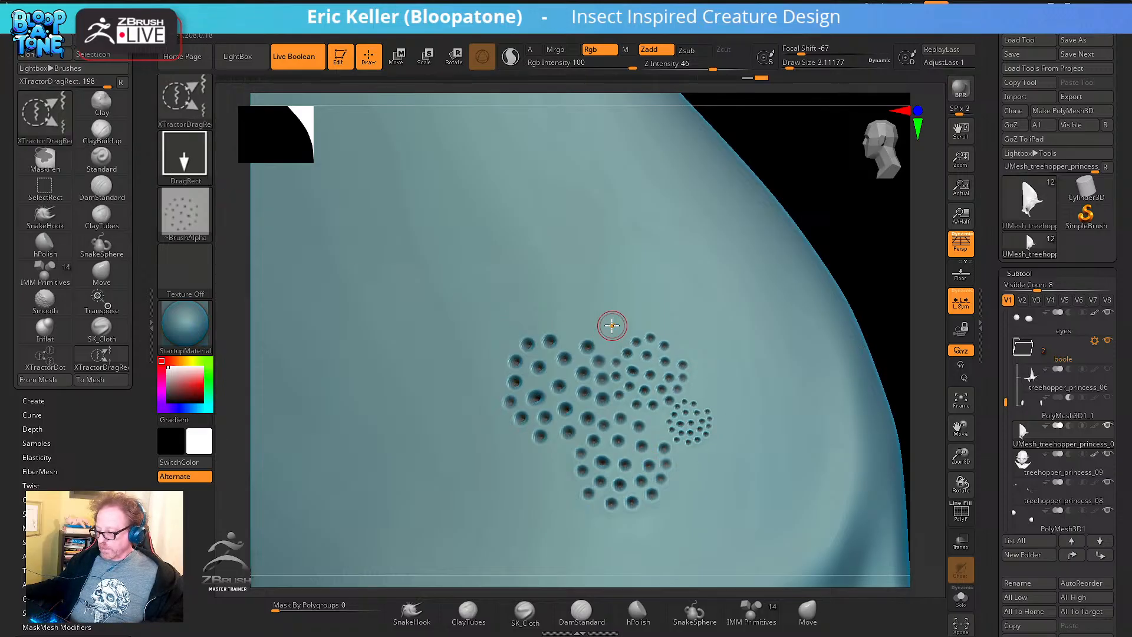
{"action": "key", "text": "ctrl+z"}
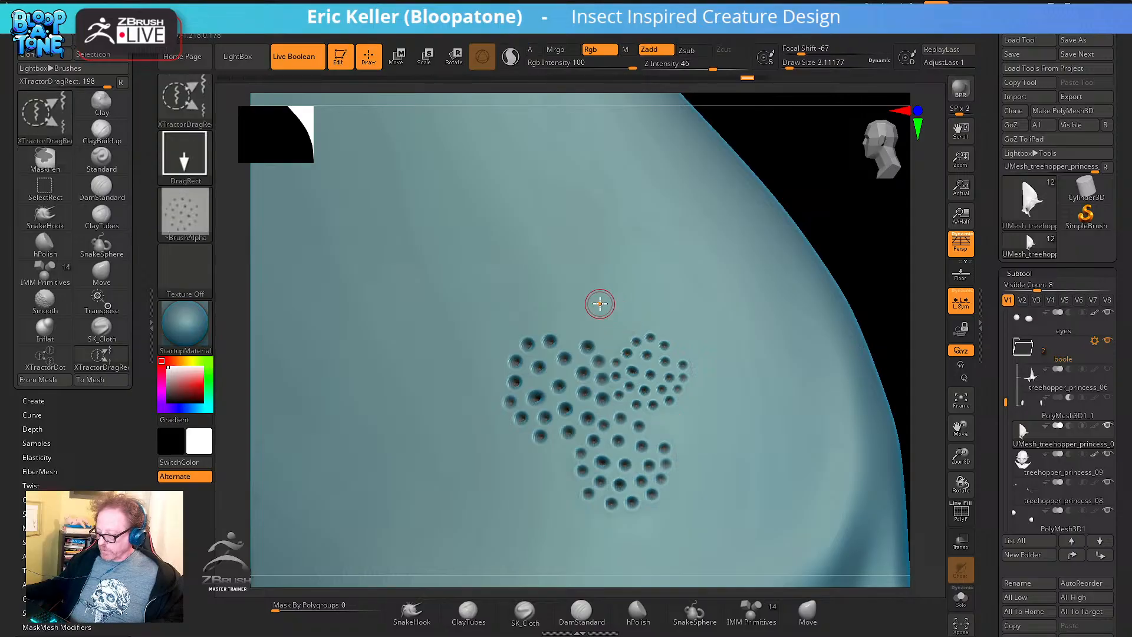
{"action": "left_click_drag", "start_coordinate": [608, 292], "coordinate": [639, 380]}
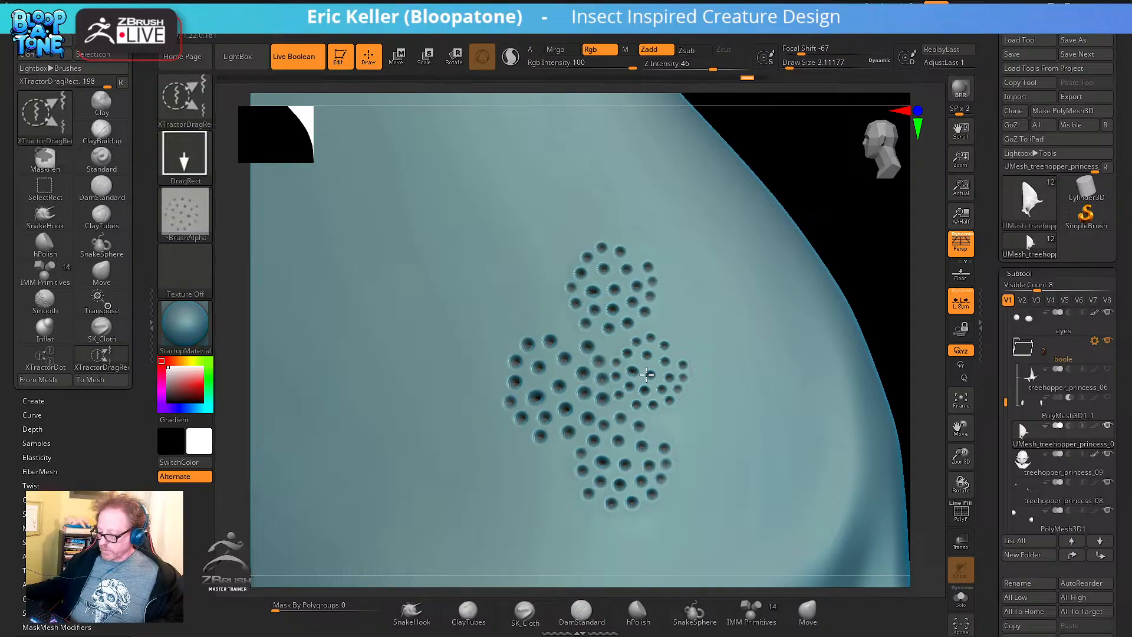
{"action": "left_click_drag", "start_coordinate": [854, 246], "coordinate": [854, 299]}
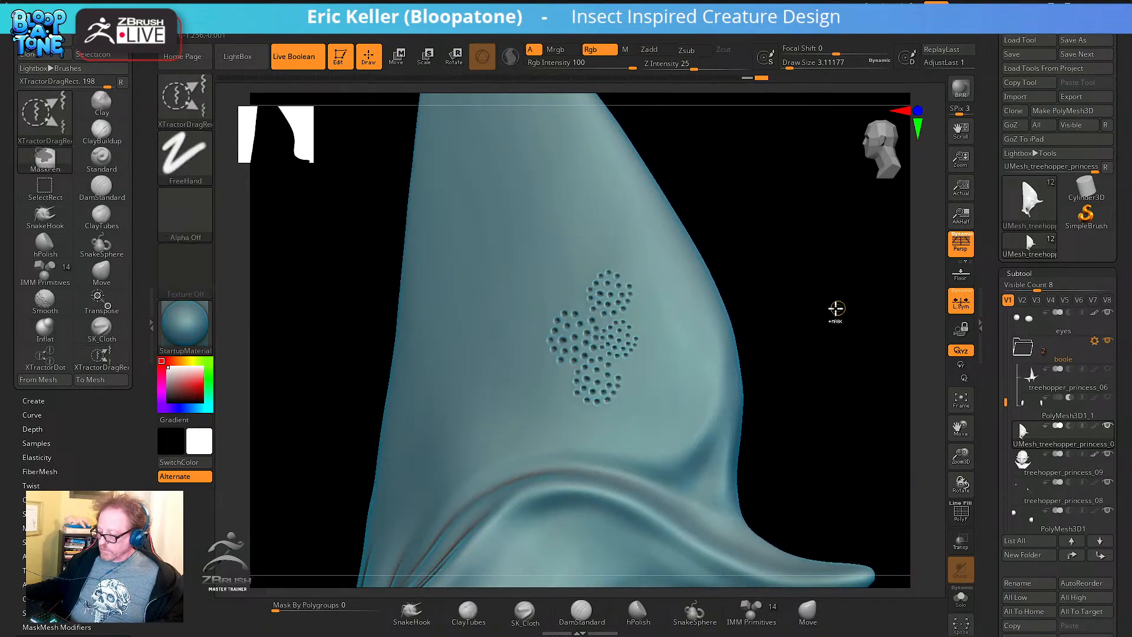
{"action": "key", "text": "ctrl"}
{"action": "key", "text": "ctrl+z"}
{"action": "mouse_move", "coordinate": [824, 313]}
{"action": "left_mouse_down"}
{"action": "mouse_move", "coordinate": [801, 318]}
{"action": "mouse_move", "coordinate": [808, 306]}
{"action": "left_mouse_up"}
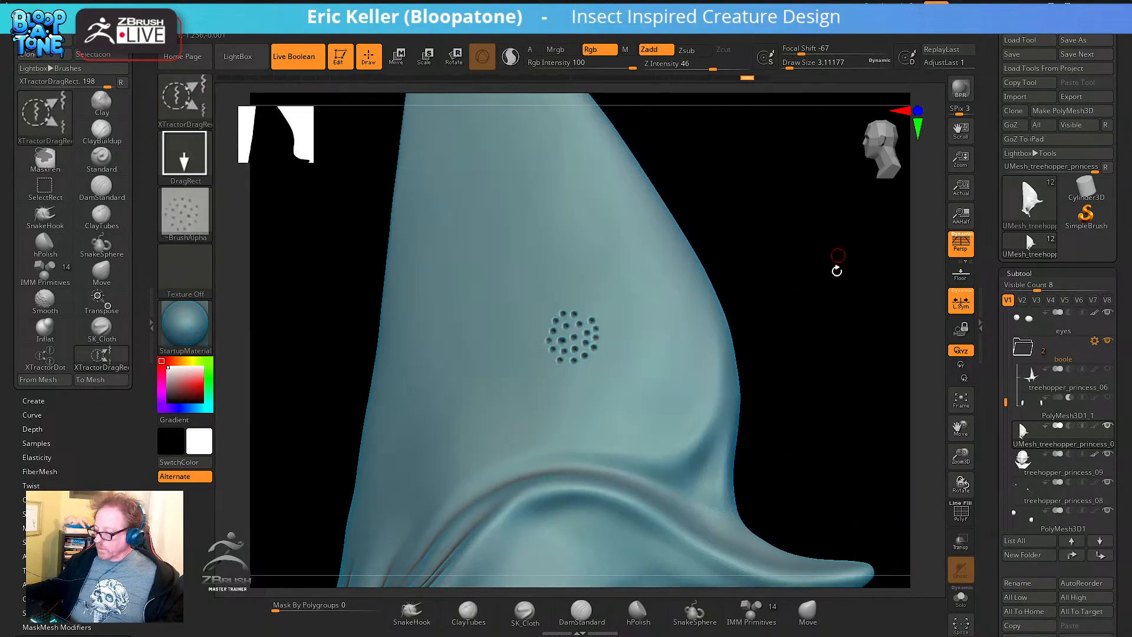
Save the configured XTractorDragRect brush under the name xtrxtDots
{"action": "left_click", "coordinate": [188, 36]}
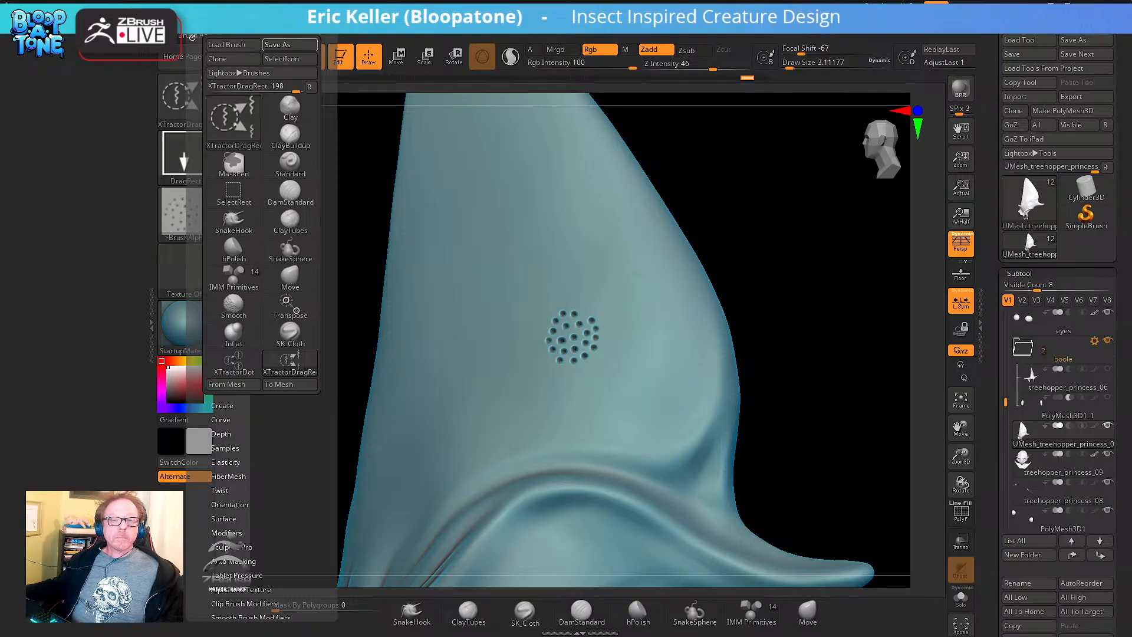
{"action": "left_click", "coordinate": [289, 45]}
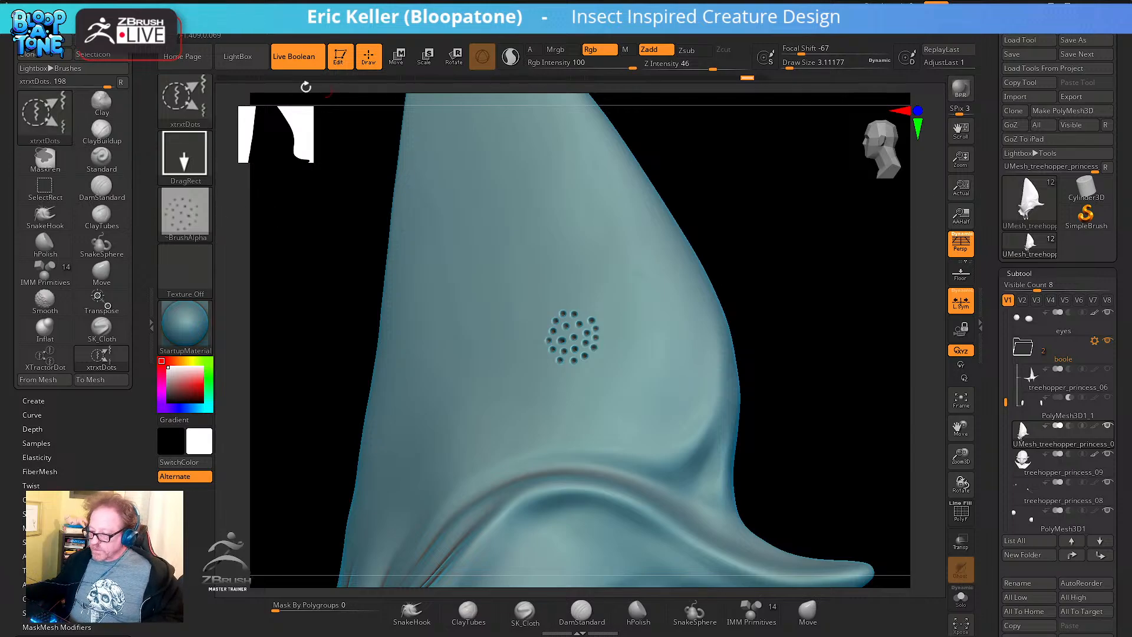
Load the DemoHead.ZTL sample head into the scene and turn off perspective
{"action": "left_click", "coordinate": [237, 56]}
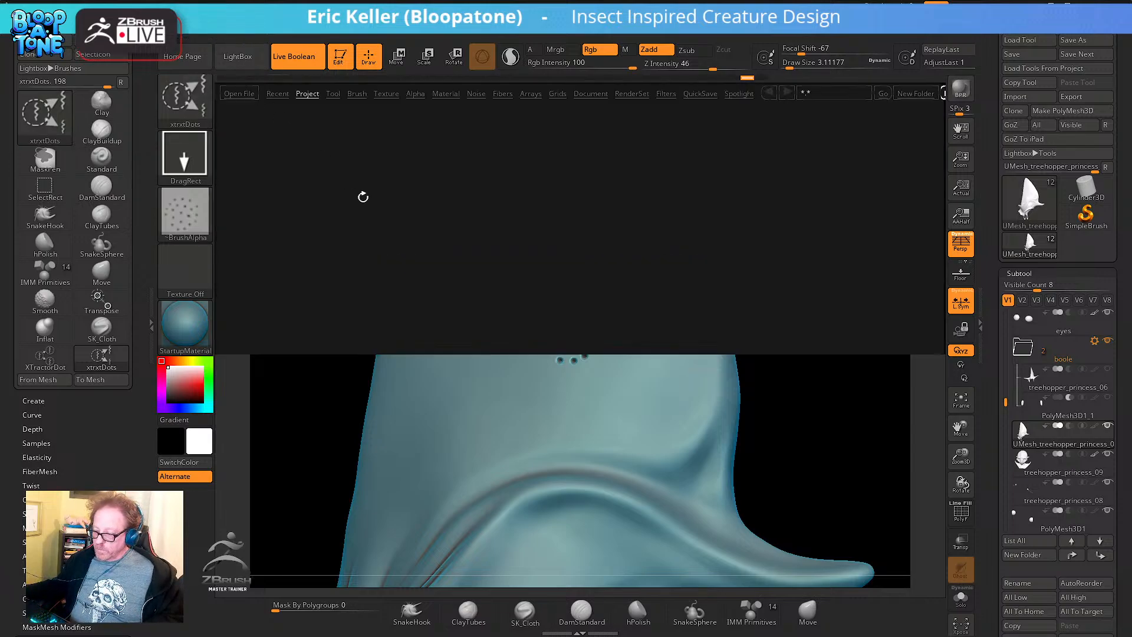
{"action": "left_click", "coordinate": [333, 95]}
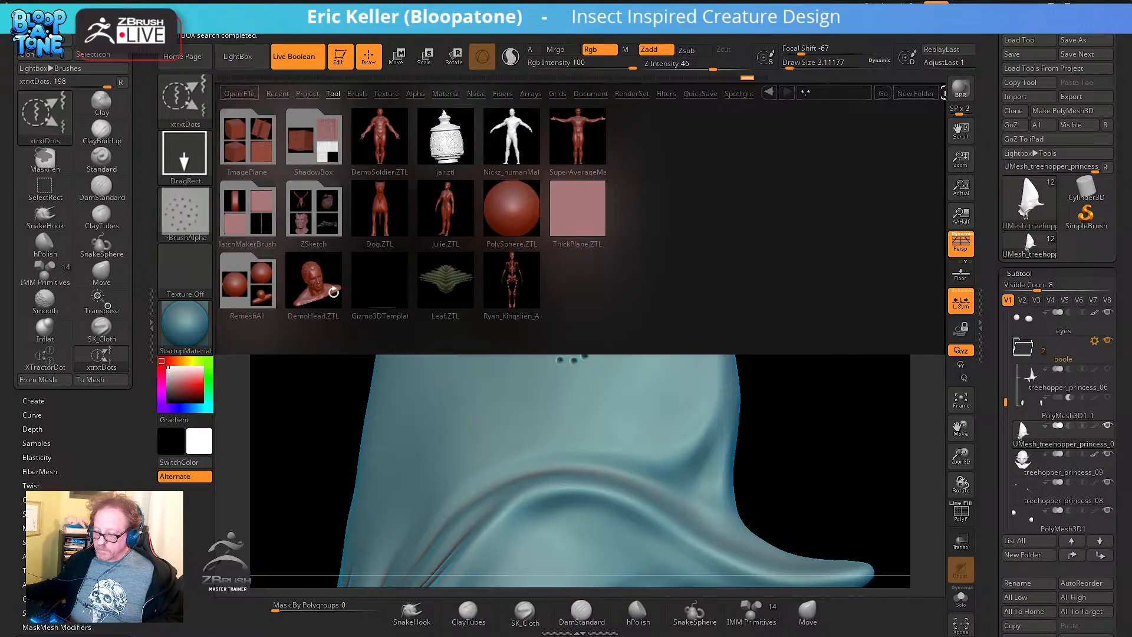
{"action": "double_click", "coordinate": [311, 283]}
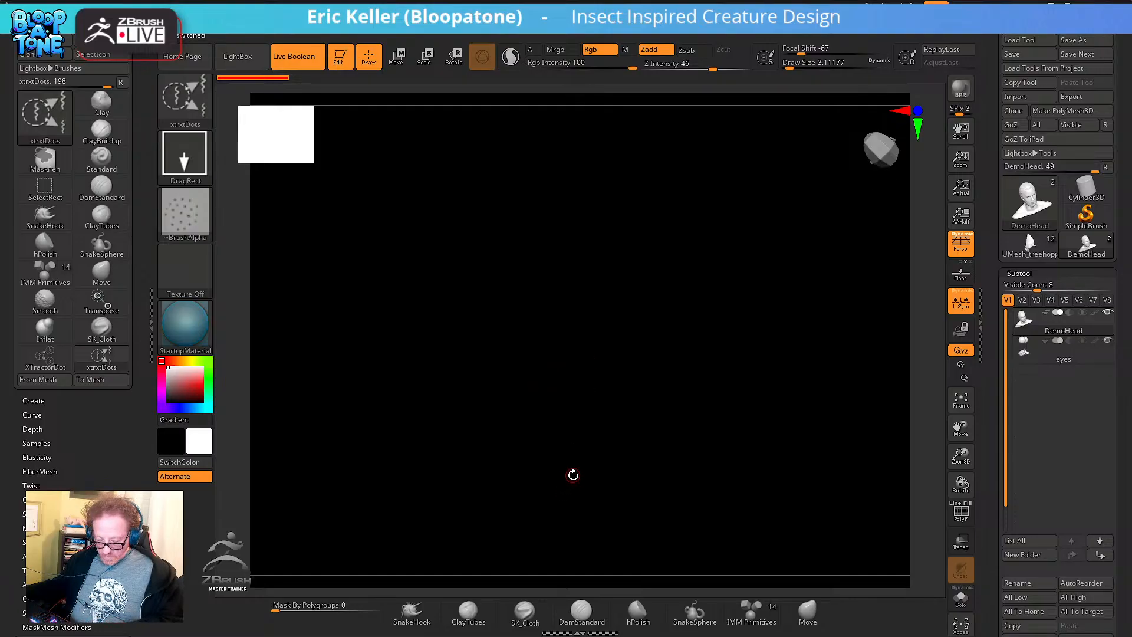
{"action": "left_click", "coordinate": [959, 403]}
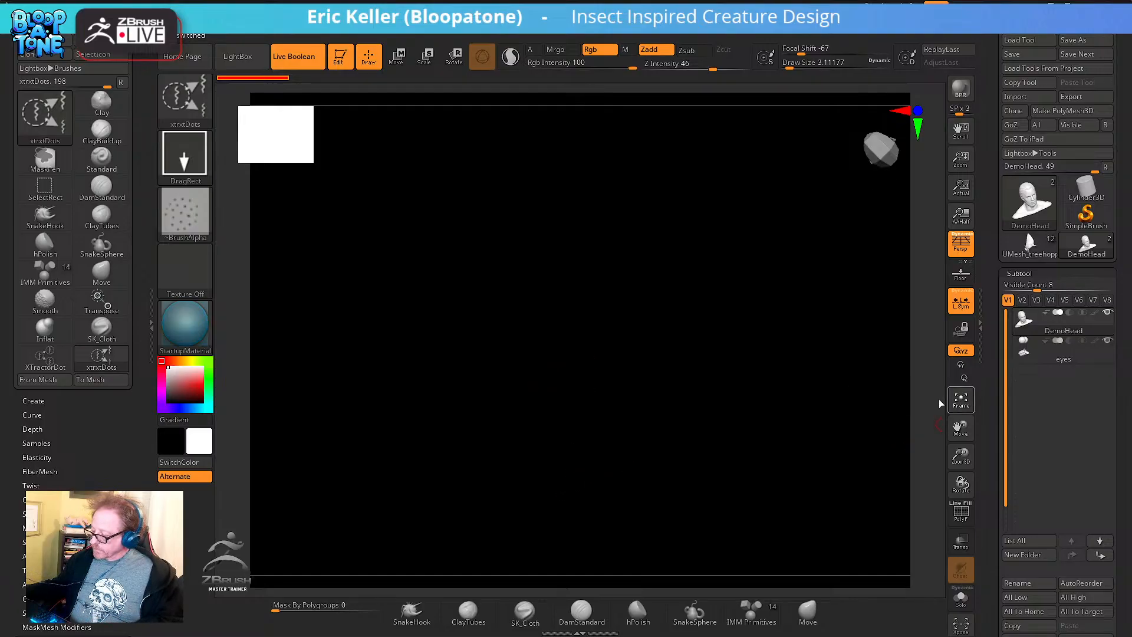
{"action": "left_click_drag", "start_coordinate": [744, 479], "coordinate": [698, 346]}
{"action": "left_click", "coordinate": [960, 244]}
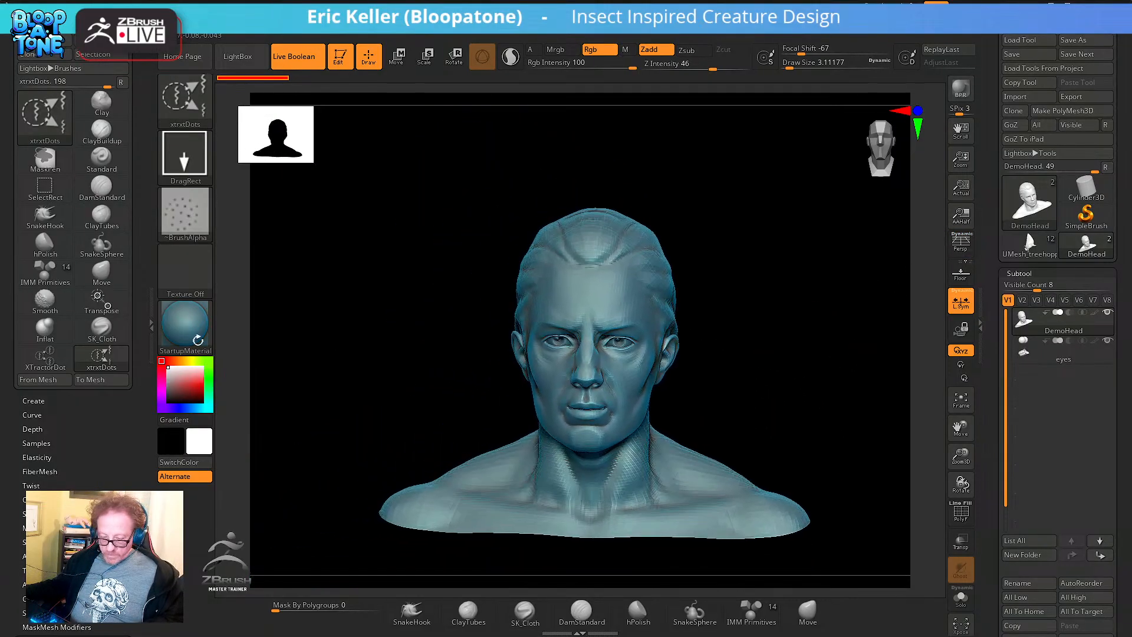
Assign the SkinShade4 material to the demo head
{"action": "left_click", "coordinate": [192, 345]}
{"action": "left_click", "coordinate": [471, 193]}
{"action": "left_click_drag", "start_coordinate": [342, 365], "coordinate": [349, 370], "text": "alt"}
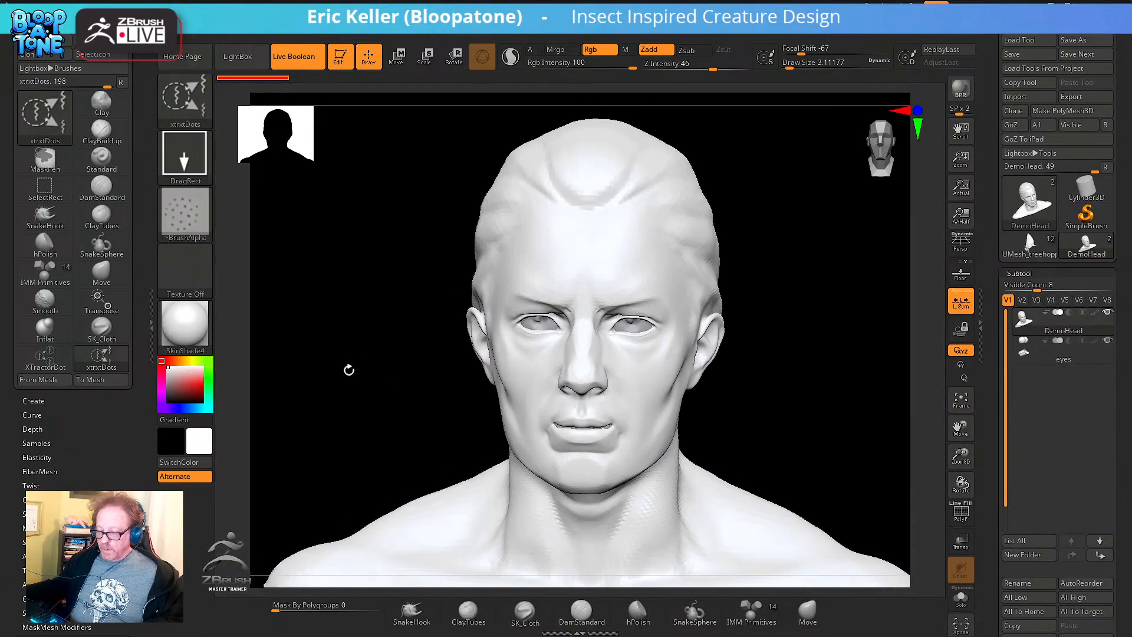
{"action": "left_click", "coordinate": [186, 329]}
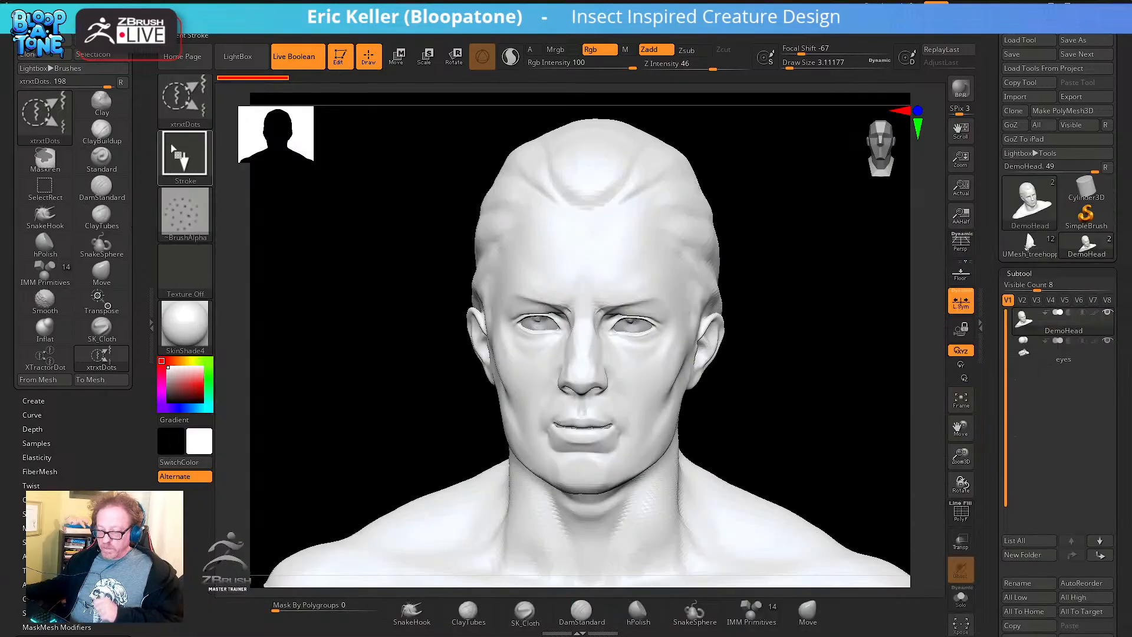
Choose the Paint brush and set its draw size to about 56
{"action": "left_click", "coordinate": [184, 93]}
{"action": "key", "text": "p"}
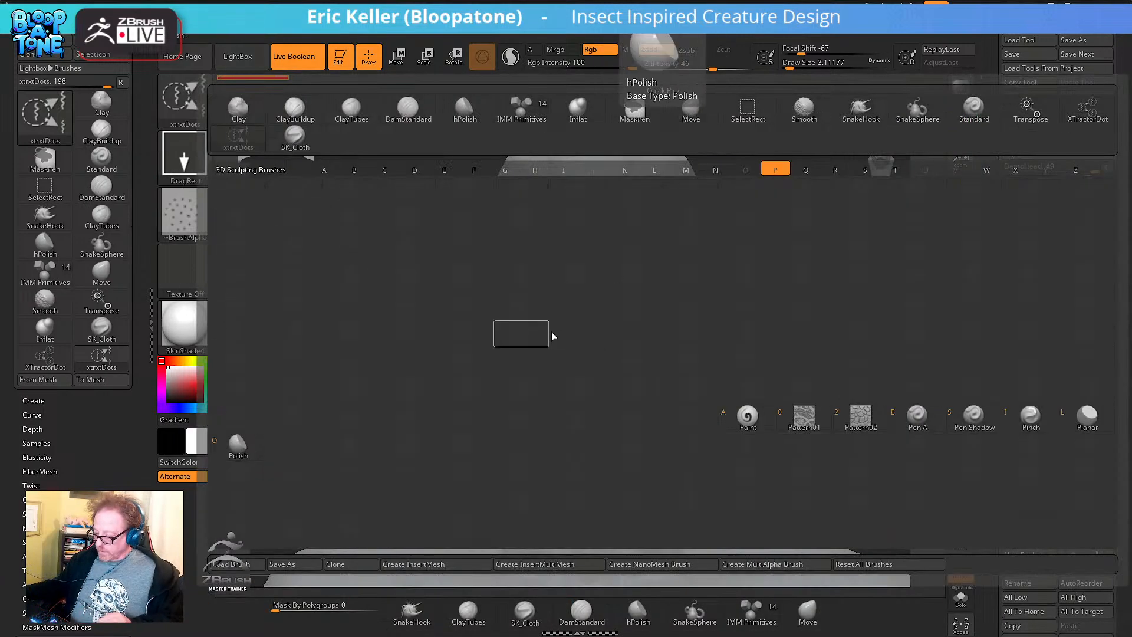
{"action": "key", "text": "a"}
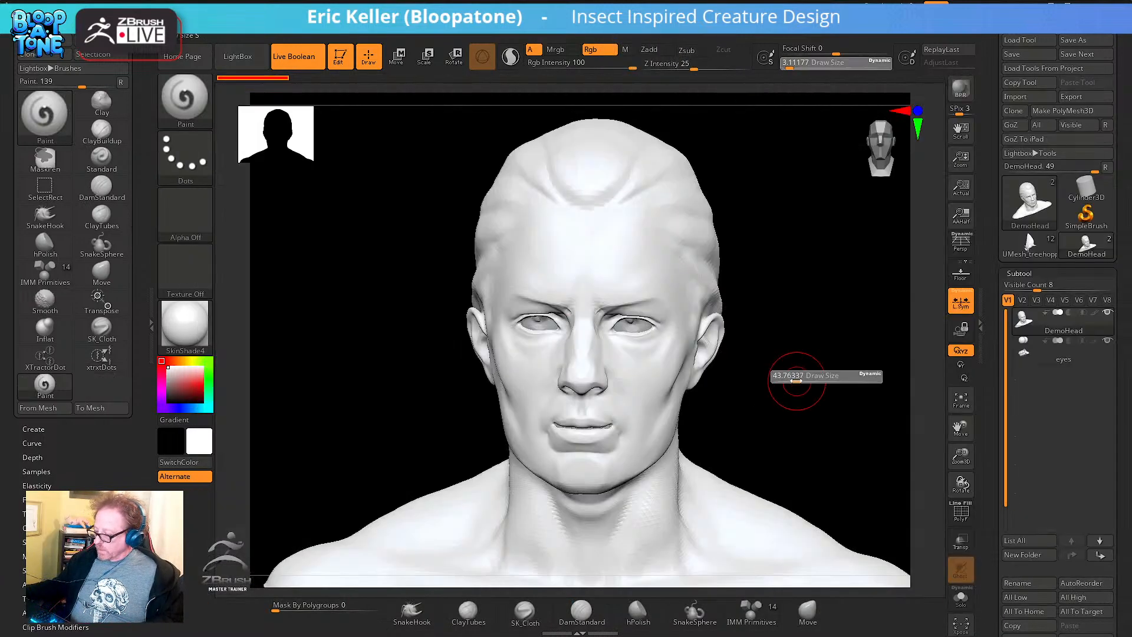
{"action": "left_click_drag", "start_coordinate": [799, 383], "coordinate": [779, 424]}
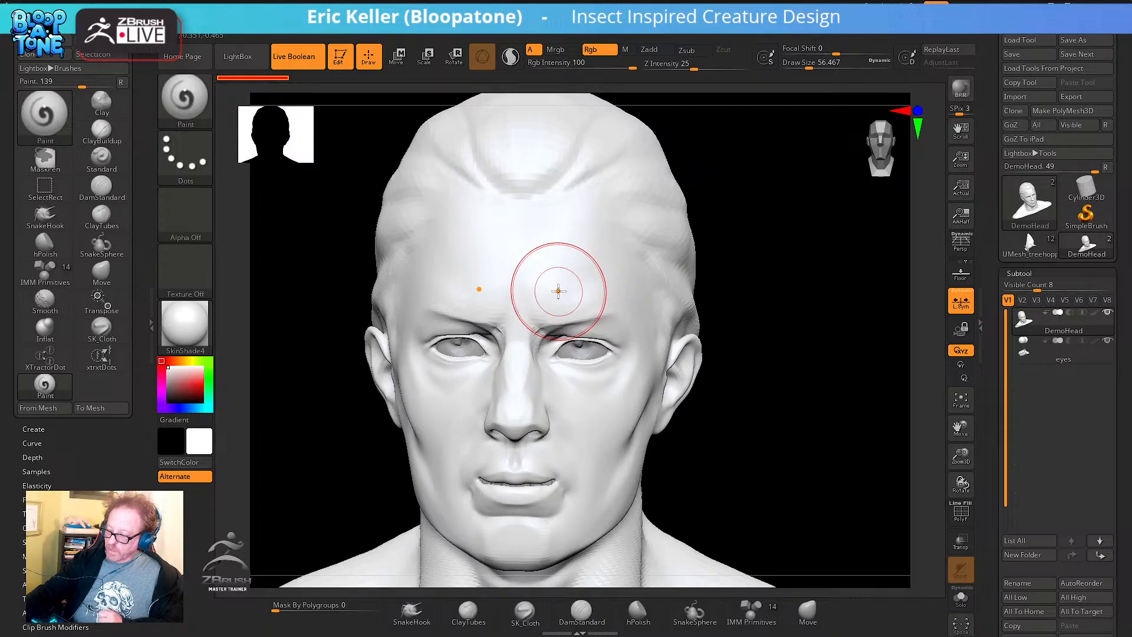
Enable polypaint on the DemoHead subtool and paint dark red patches over the forehead, temples and inner cheeks
{"action": "left_click", "coordinate": [203, 389]}
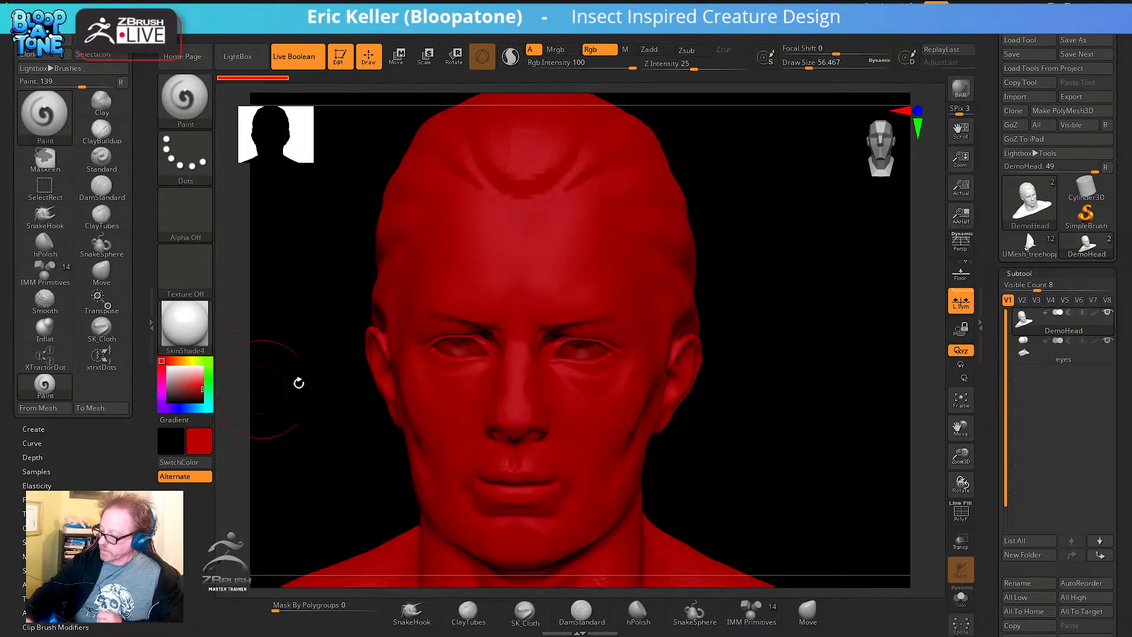
{"action": "left_click", "coordinate": [1095, 313]}
{"action": "mouse_move", "coordinate": [616, 233]}
{"action": "left_mouse_down"}
{"action": "mouse_move", "coordinate": [551, 294]}
{"action": "mouse_move", "coordinate": [544, 286]}
{"action": "mouse_move", "coordinate": [560, 250]}
{"action": "mouse_move", "coordinate": [537, 268]}
{"action": "mouse_move", "coordinate": [617, 283]}
{"action": "mouse_move", "coordinate": [557, 307]}
{"action": "mouse_move", "coordinate": [595, 277]}
{"action": "mouse_move", "coordinate": [589, 260]}
{"action": "mouse_move", "coordinate": [647, 278]}
{"action": "mouse_move", "coordinate": [639, 359]}
{"action": "mouse_move", "coordinate": [625, 310]}
{"action": "mouse_move", "coordinate": [635, 341]}
{"action": "mouse_move", "coordinate": [570, 412]}
{"action": "mouse_move", "coordinate": [566, 457]}
{"action": "mouse_move", "coordinate": [448, 477]}
{"action": "left_mouse_up"}
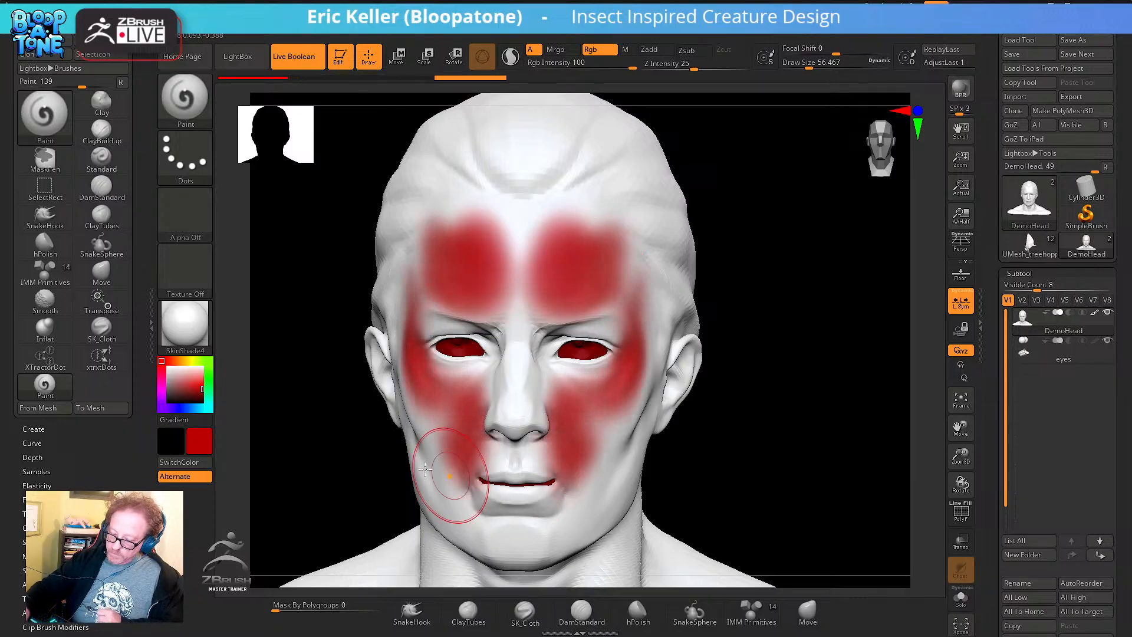
Set the paint colour to bright green and the focal shift to -75, and paint patches on the cheeks, jaw and chin
{"action": "left_click", "coordinate": [211, 363]}
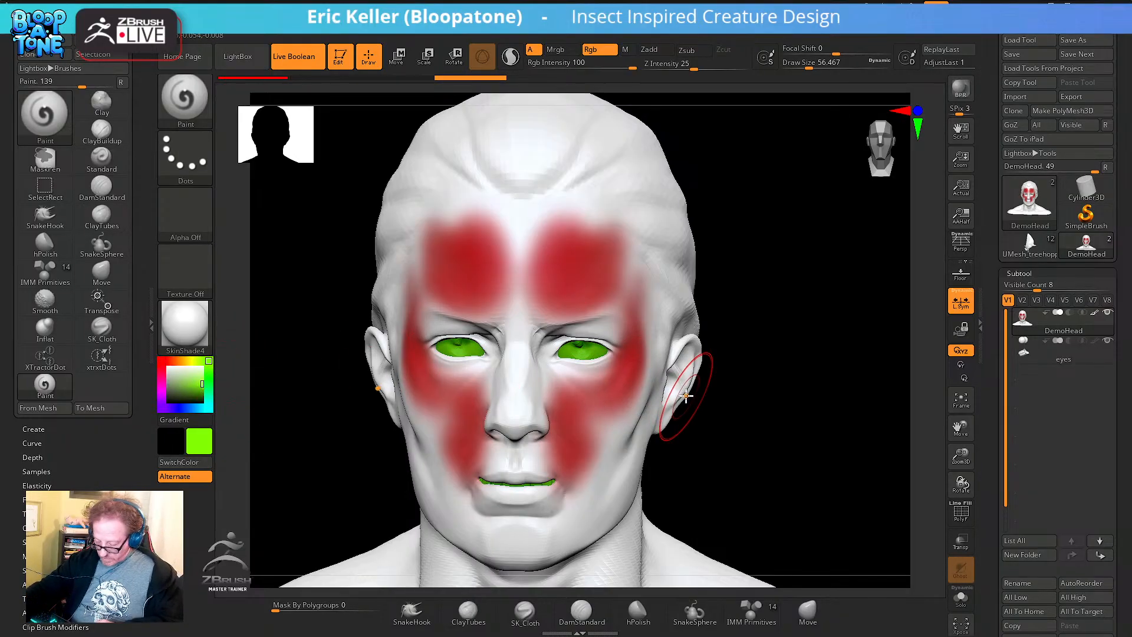
{"action": "key", "text": "o"}
{"action": "mouse_move", "coordinate": [687, 394]}
{"action": "left_mouse_down"}
{"action": "mouse_move", "coordinate": [648, 394]}
{"action": "mouse_move", "coordinate": [615, 448]}
{"action": "mouse_move", "coordinate": [590, 421]}
{"action": "mouse_move", "coordinate": [584, 431]}
{"action": "left_mouse_up"}
{"action": "mouse_move", "coordinate": [599, 495]}
{"action": "left_mouse_down"}
{"action": "mouse_move", "coordinate": [578, 536]}
{"action": "mouse_move", "coordinate": [539, 551]}
{"action": "mouse_move", "coordinate": [574, 583]}
{"action": "left_mouse_up"}
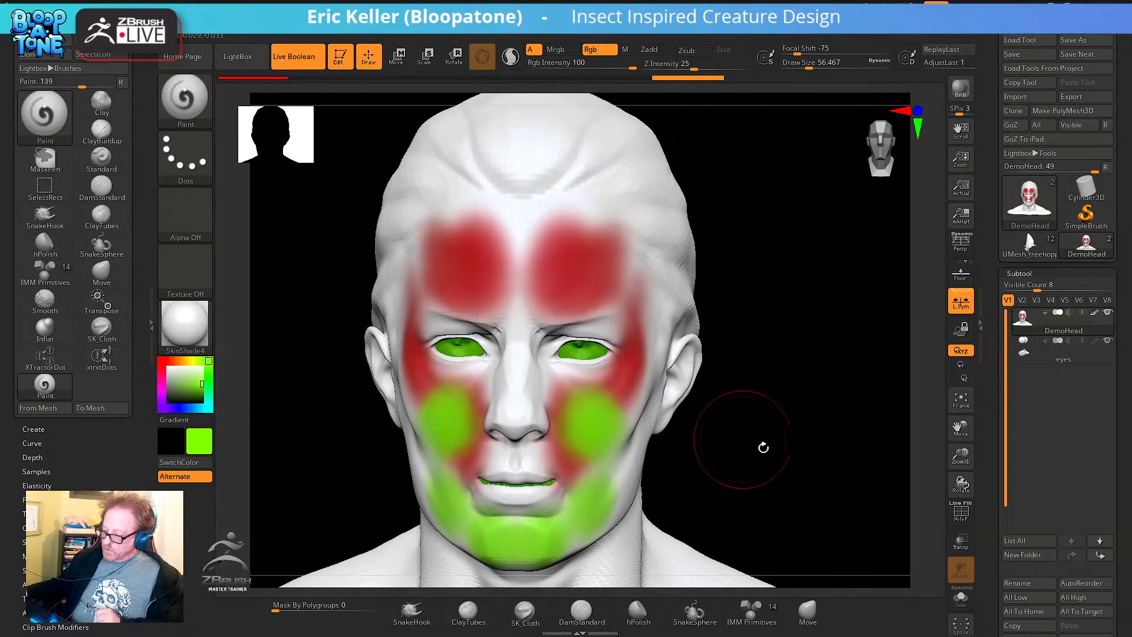
{"action": "left_click_drag", "start_coordinate": [758, 447], "coordinate": [579, 442]}
Try the BasicMaterial2 and PlasticWhite materials on the painted head, checking the shading of each
{"action": "left_click", "coordinate": [185, 324]}
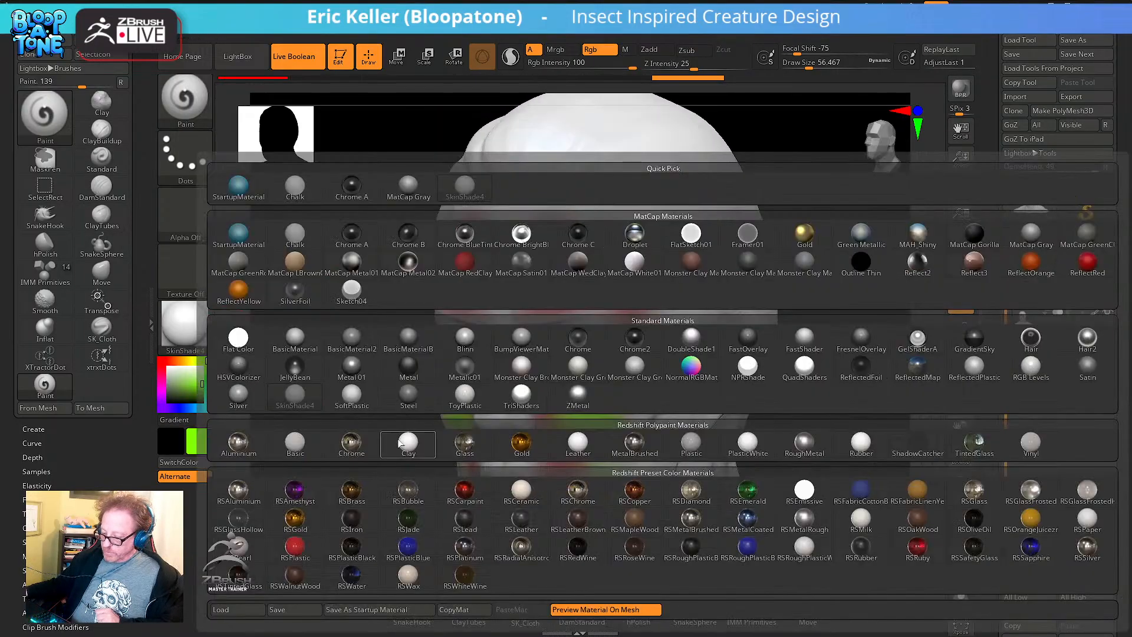
{"action": "left_click", "coordinate": [355, 342]}
{"action": "mouse_move", "coordinate": [393, 407]}
{"action": "left_mouse_down"}
{"action": "mouse_move", "coordinate": [384, 412]}
{"action": "mouse_move", "coordinate": [392, 405]}
{"action": "left_mouse_up"}
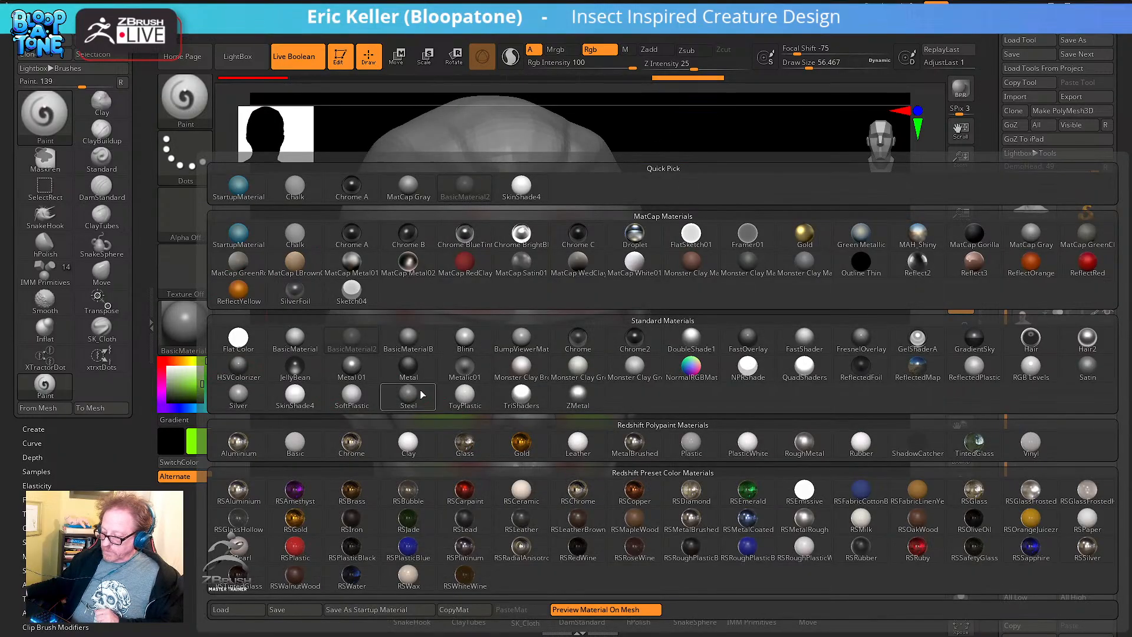
{"action": "left_click", "coordinate": [184, 324]}
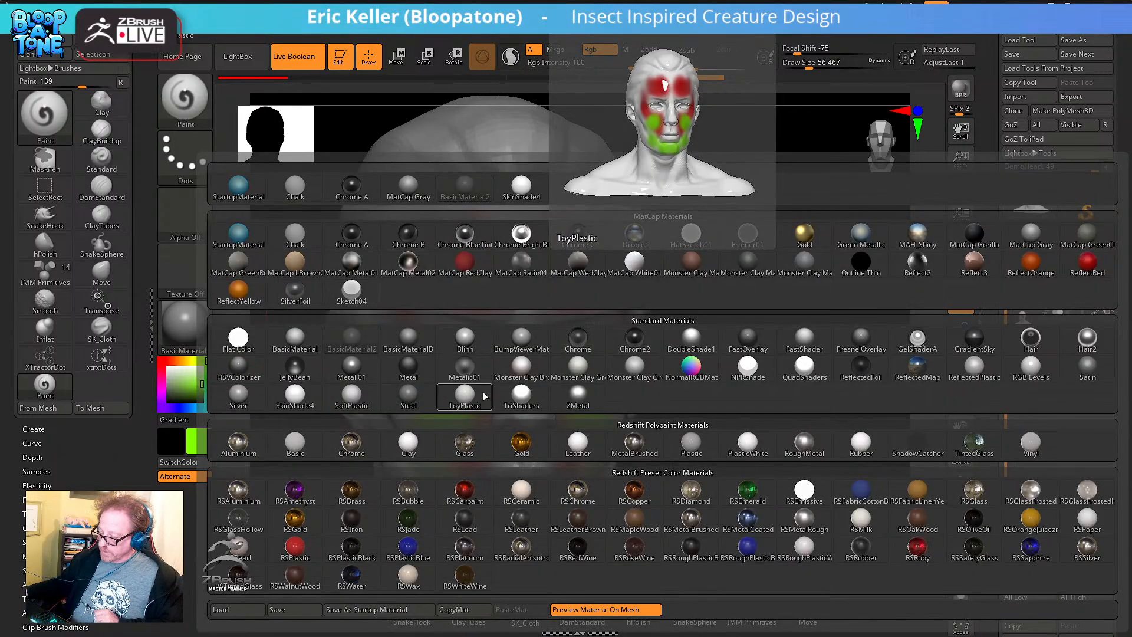
{"action": "left_click", "coordinate": [735, 447]}
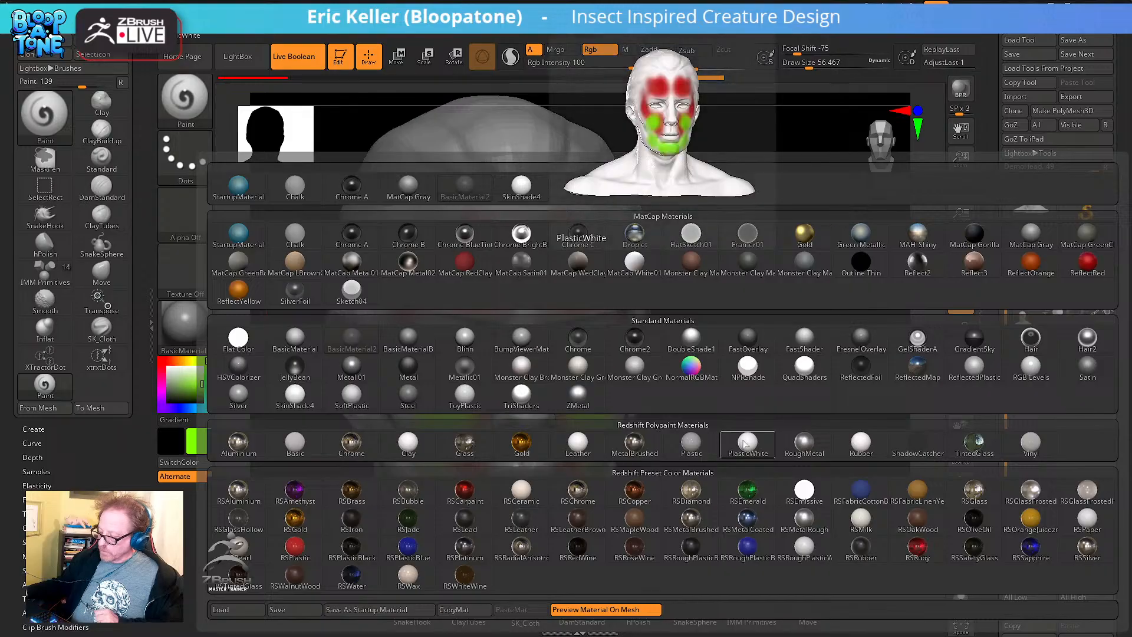
{"action": "left_click", "coordinate": [705, 485]}
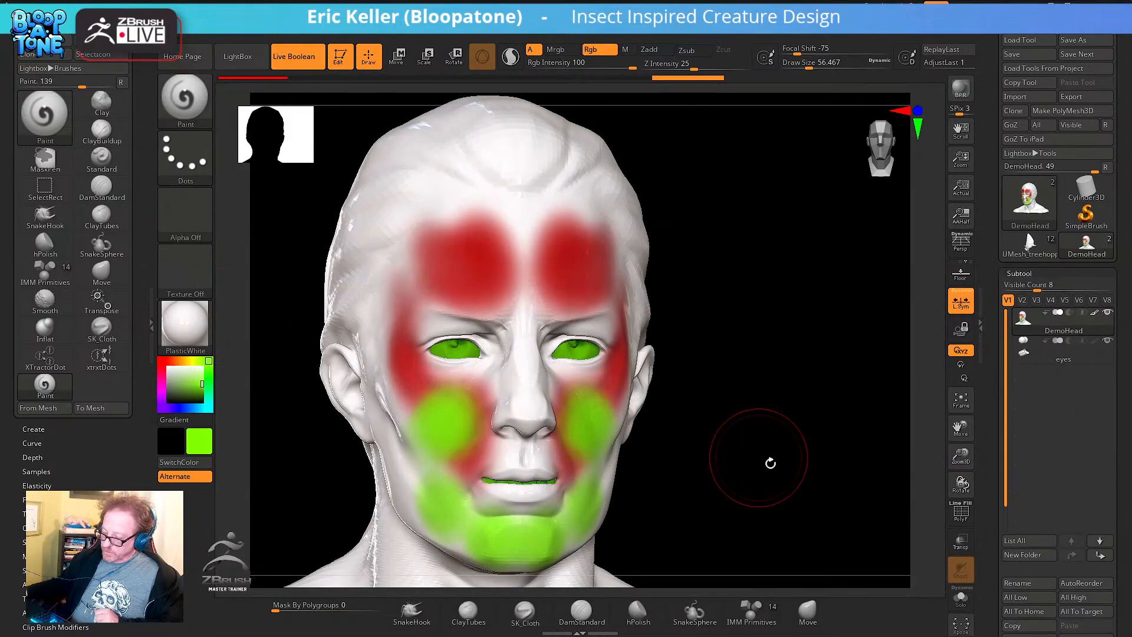
{"action": "left_click_drag", "start_coordinate": [766, 462], "coordinate": [349, 385]}
Switch the painted head's material to ReflectedPlastic
{"action": "left_click", "coordinate": [185, 330]}
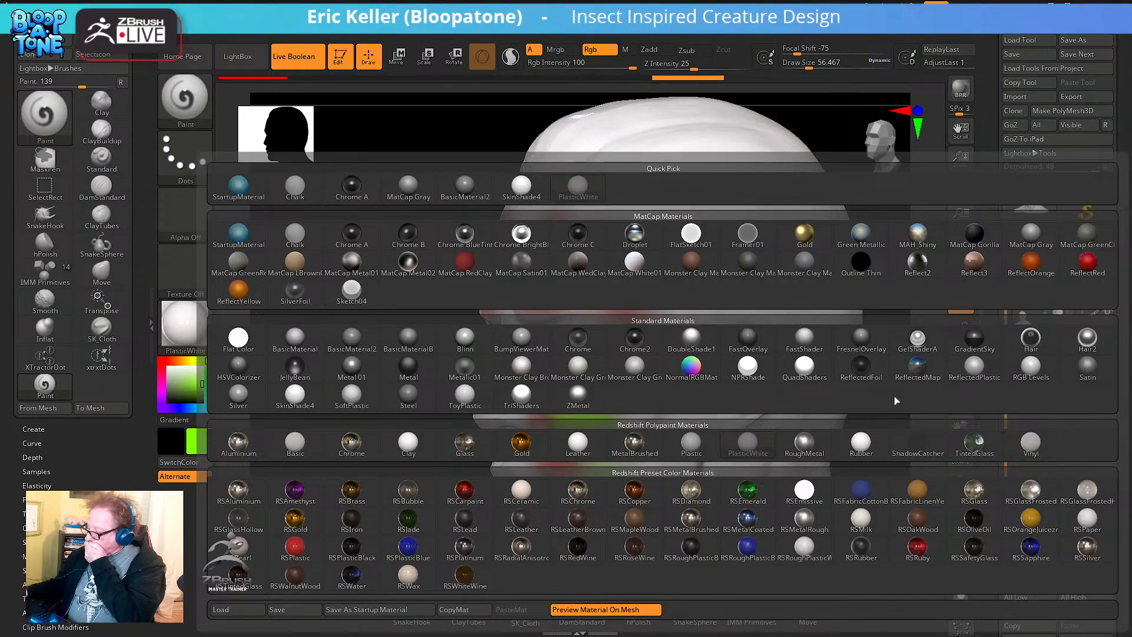
{"action": "left_click", "coordinate": [970, 369]}
{"action": "left_click_drag", "start_coordinate": [844, 378], "coordinate": [804, 366]}
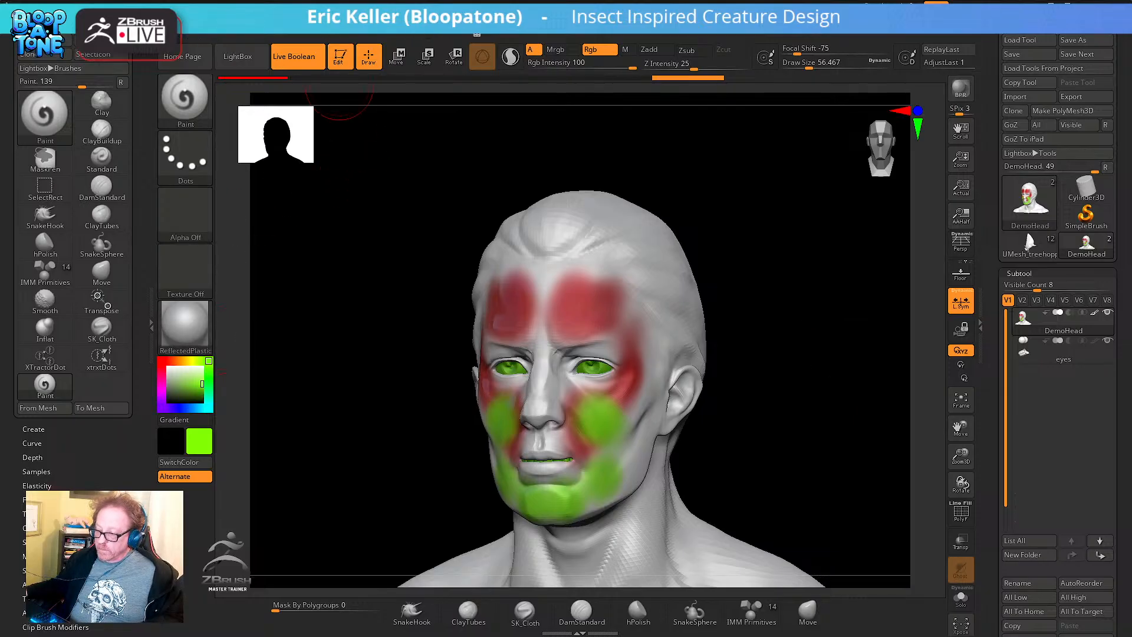
Dock the Material palette and set the ReflectedPlastic material's S2 Specular to about 0.655, checking the highlights on the head
{"action": "left_click", "coordinate": [511, 56]}
{"action": "left_click", "coordinate": [510, 57]}
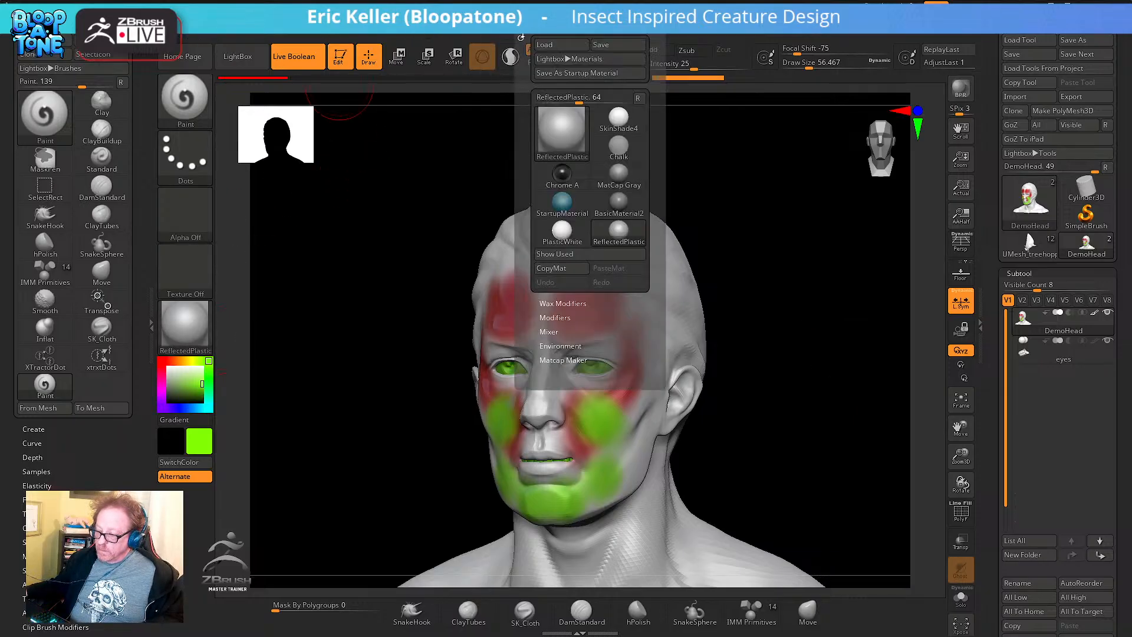
{"action": "left_click", "coordinate": [521, 37]}
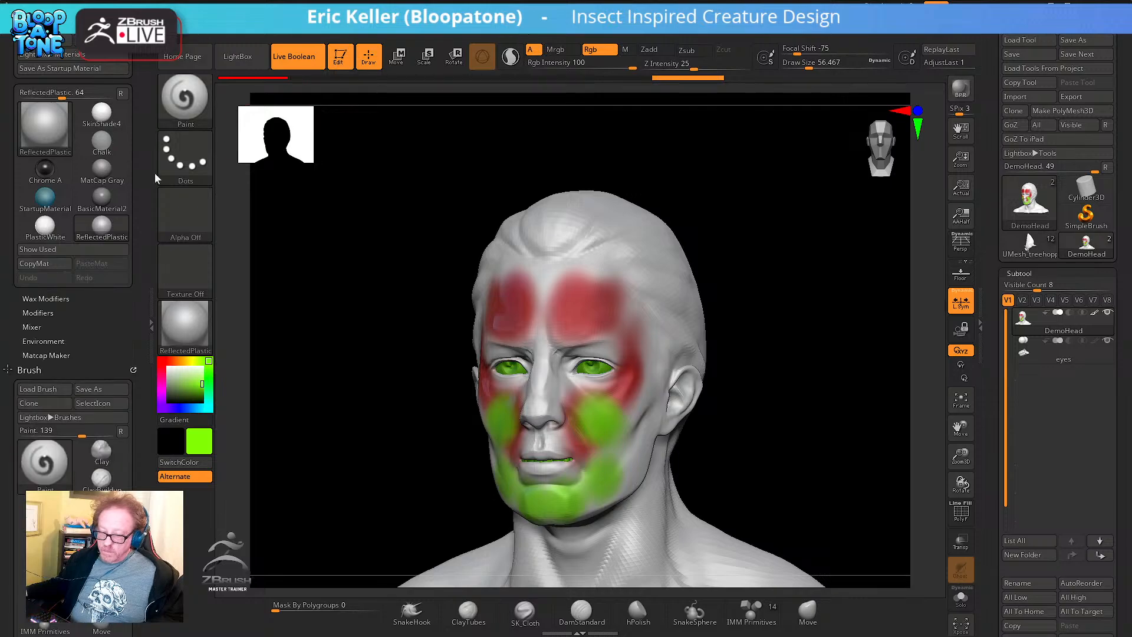
{"action": "left_click", "coordinate": [57, 369]}
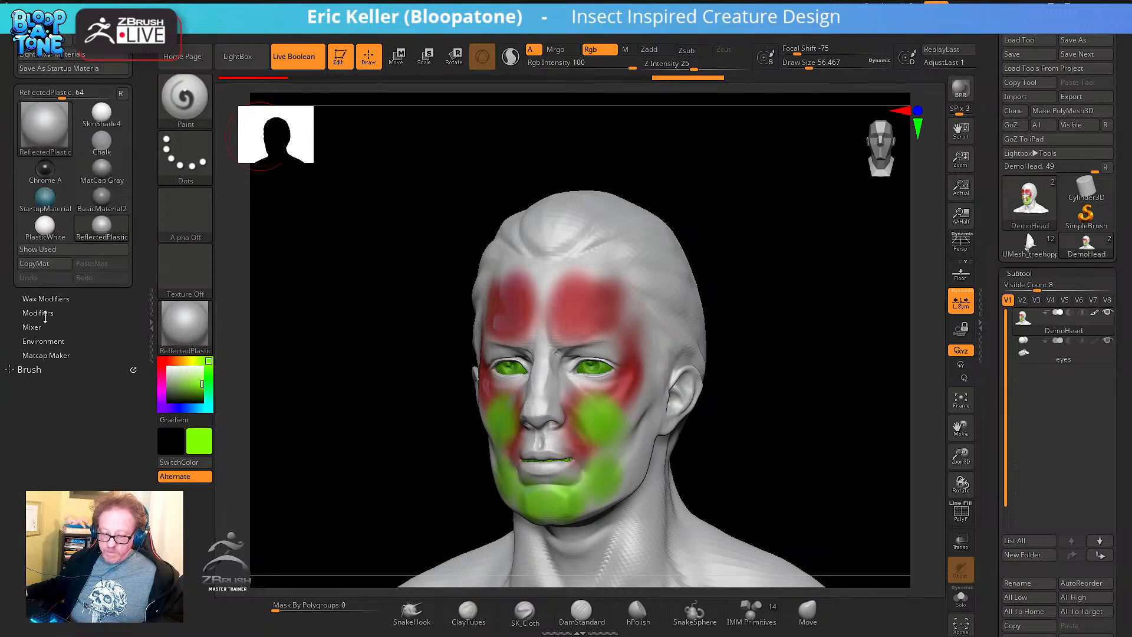
{"action": "left_click", "coordinate": [39, 313]}
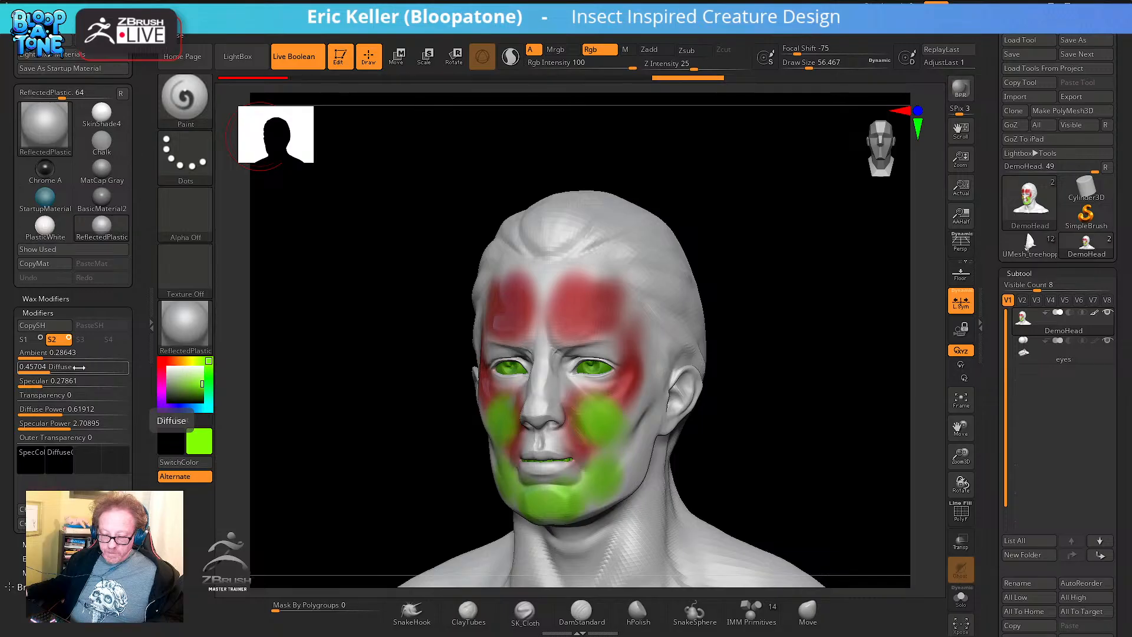
{"action": "left_click_drag", "start_coordinate": [77, 381], "coordinate": [94, 381]}
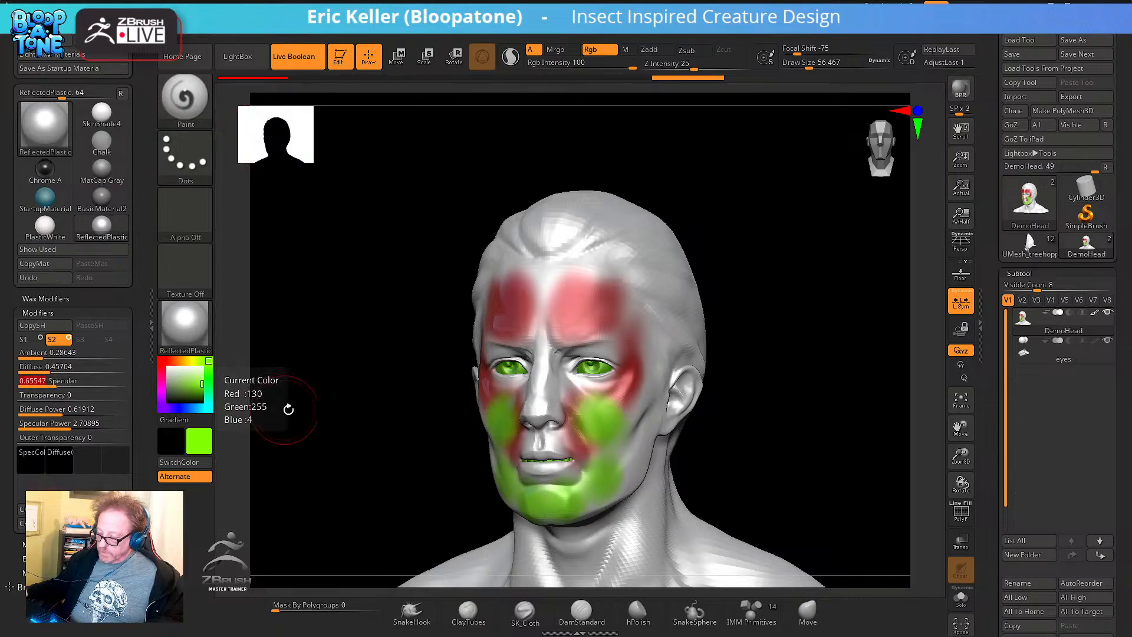
{"action": "left_click_drag", "start_coordinate": [288, 409], "coordinate": [313, 399]}
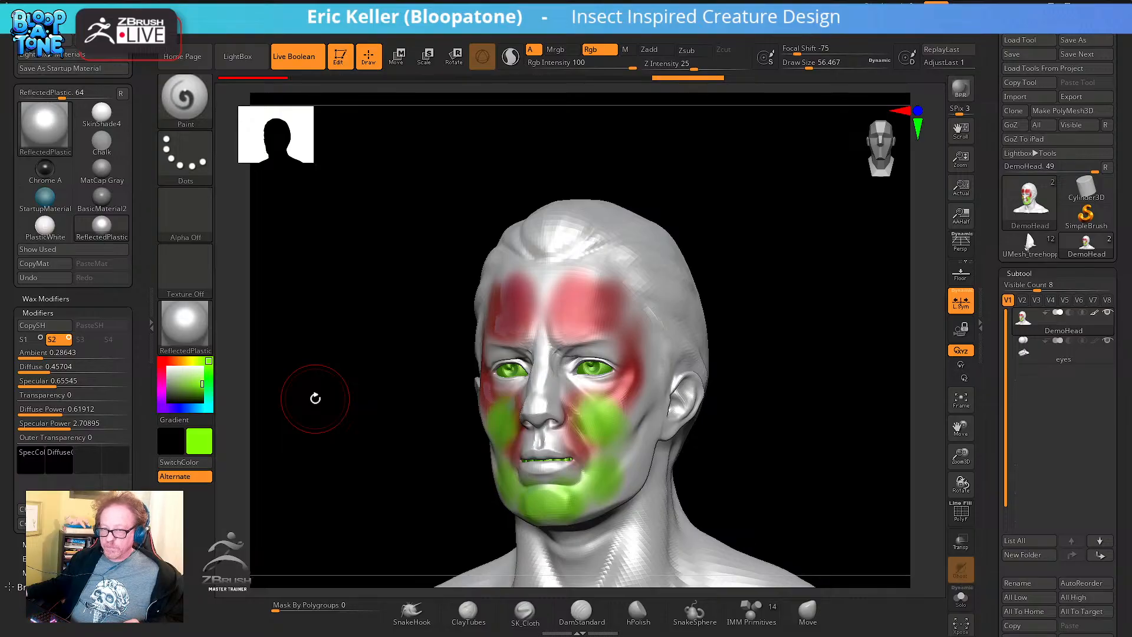
{"action": "left_click_drag", "start_coordinate": [374, 430], "coordinate": [346, 386]}
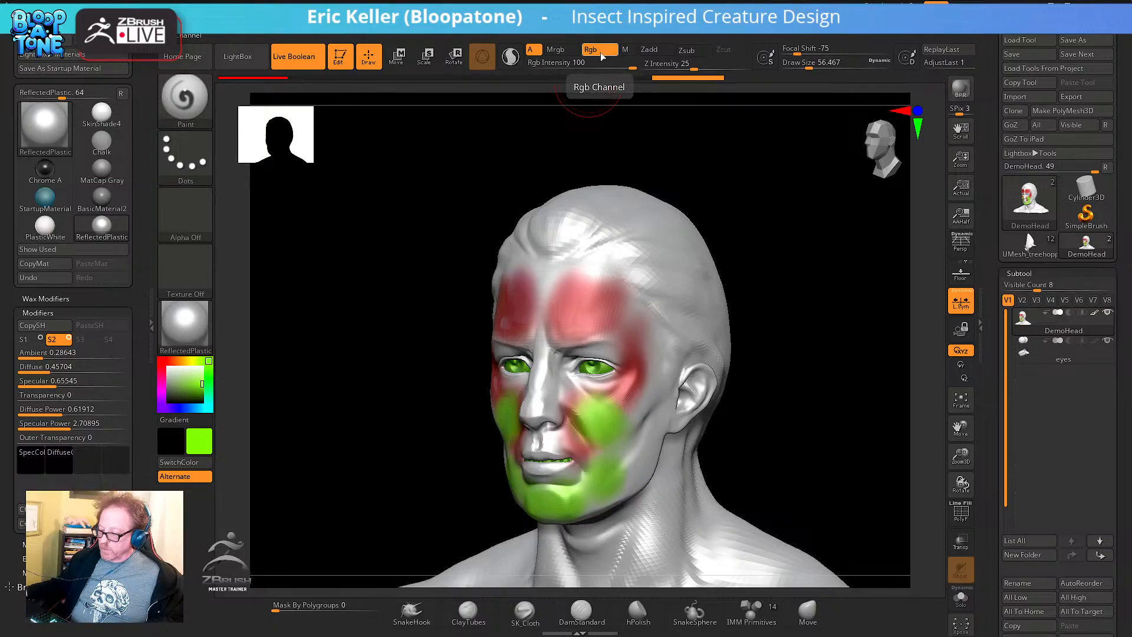
Paint ReflectedPlastic onto the forehead and temples using only the Material channel, and switch the active material to StartupMaterial for comparison
{"action": "left_click", "coordinate": [625, 49]}
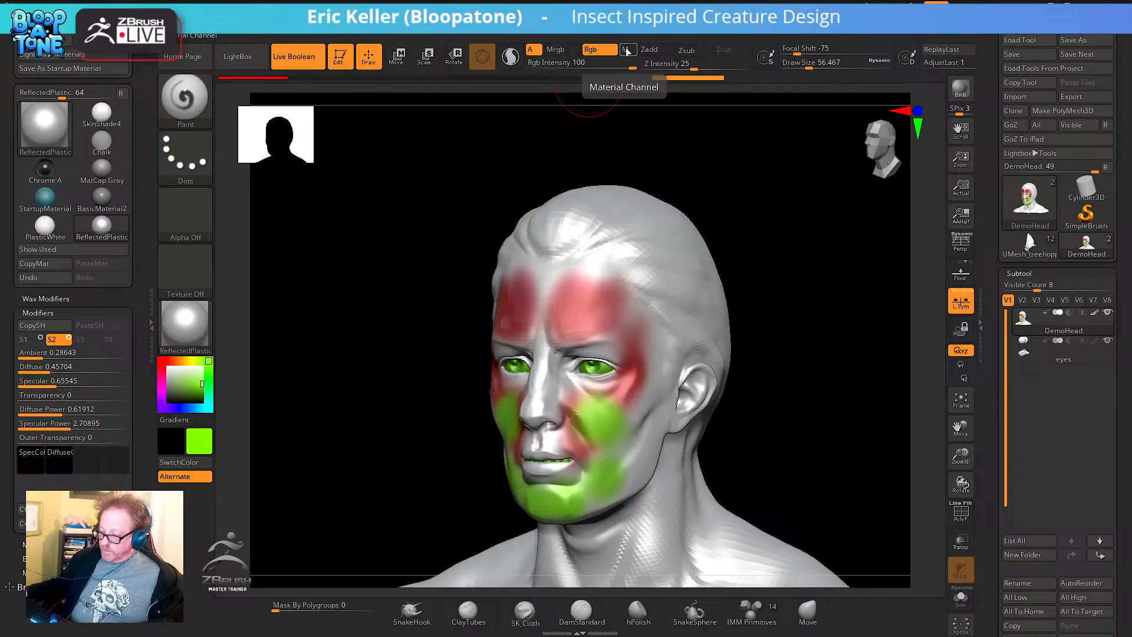
{"action": "left_click_drag", "start_coordinate": [389, 257], "coordinate": [560, 253]}
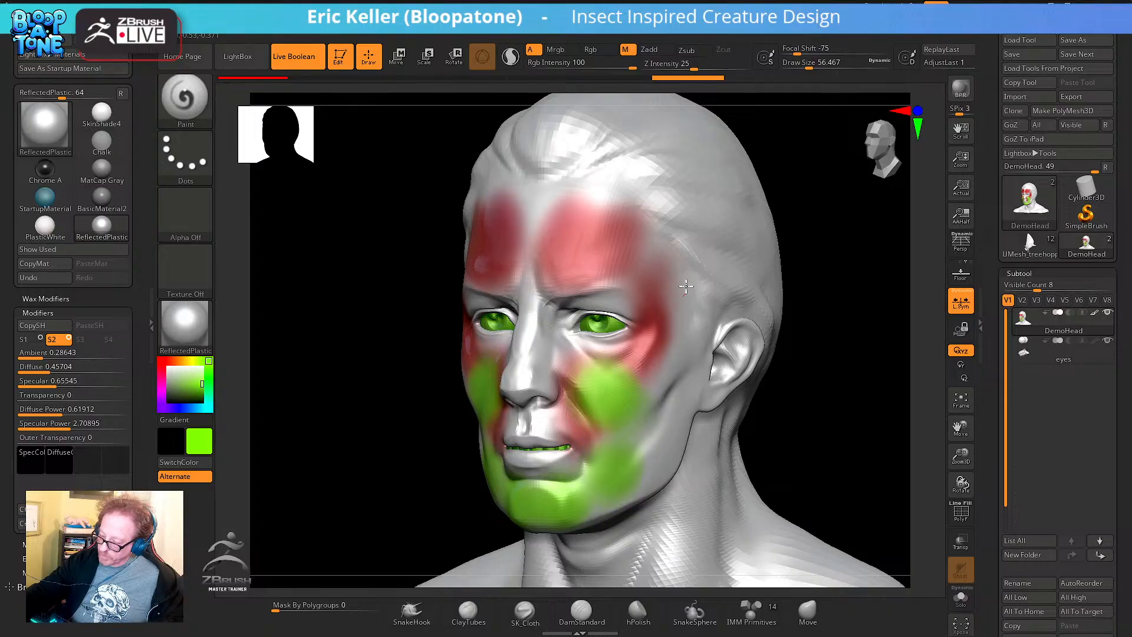
{"action": "left_click", "coordinate": [184, 323]}
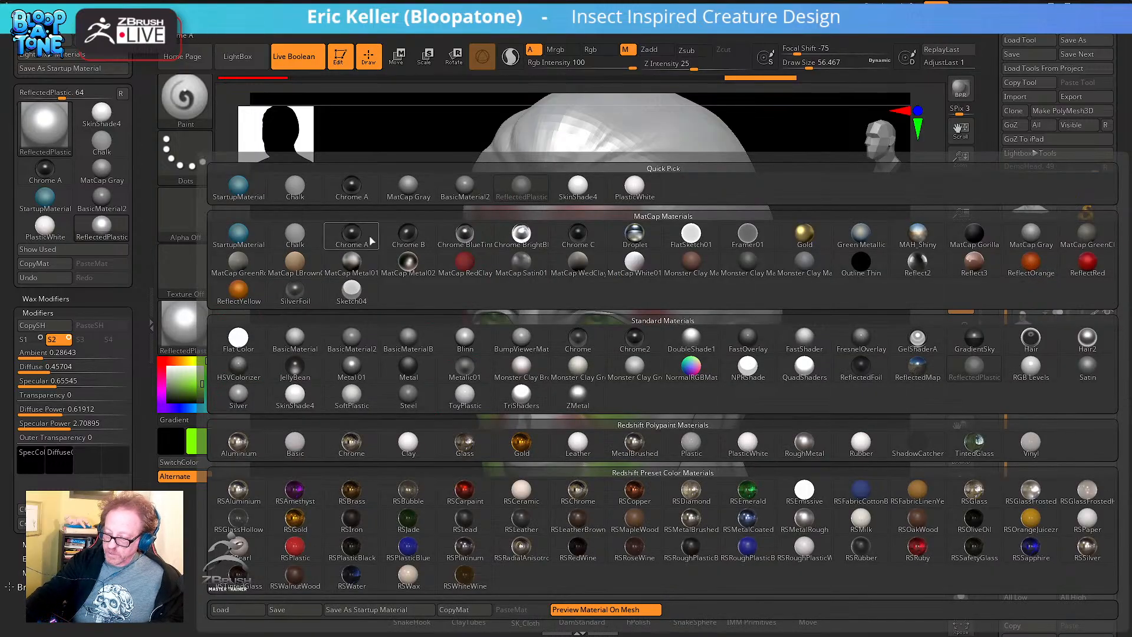
{"action": "left_click", "coordinate": [257, 197]}
{"action": "left_click_drag", "start_coordinate": [799, 212], "coordinate": [758, 303]}
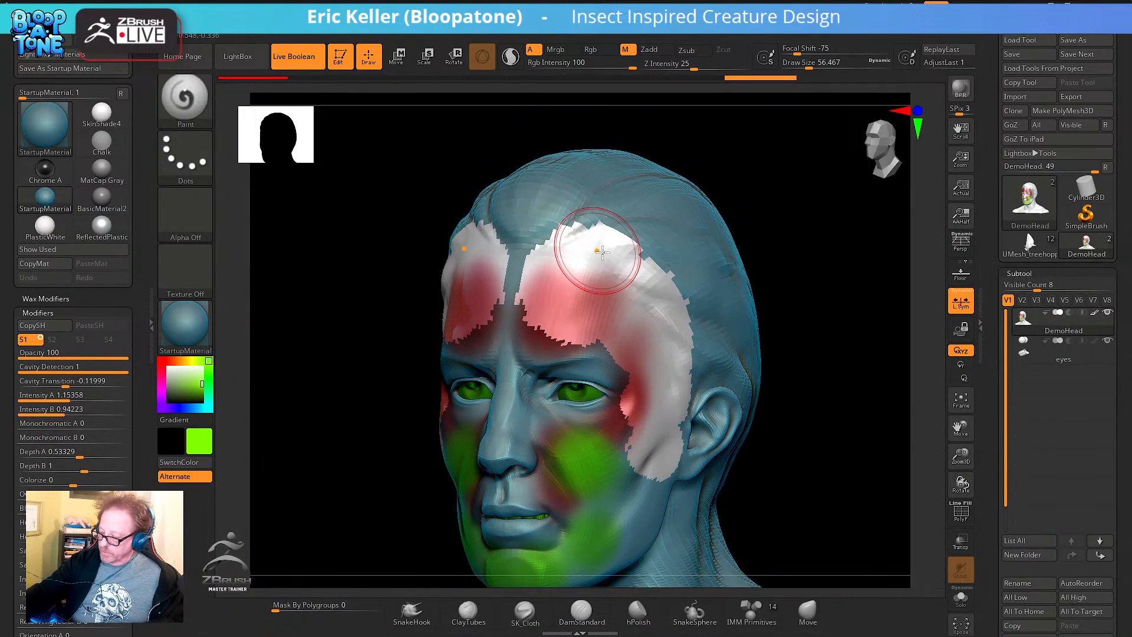
{"action": "mouse_move", "coordinate": [671, 369]}
{"action": "left_mouse_down"}
{"action": "mouse_move", "coordinate": [662, 428]}
{"action": "mouse_move", "coordinate": [601, 259]}
{"action": "mouse_move", "coordinate": [638, 273]}
{"action": "mouse_move", "coordinate": [681, 406]}
{"action": "left_mouse_up"}
{"action": "left_click_drag", "start_coordinate": [767, 378], "coordinate": [791, 357]}
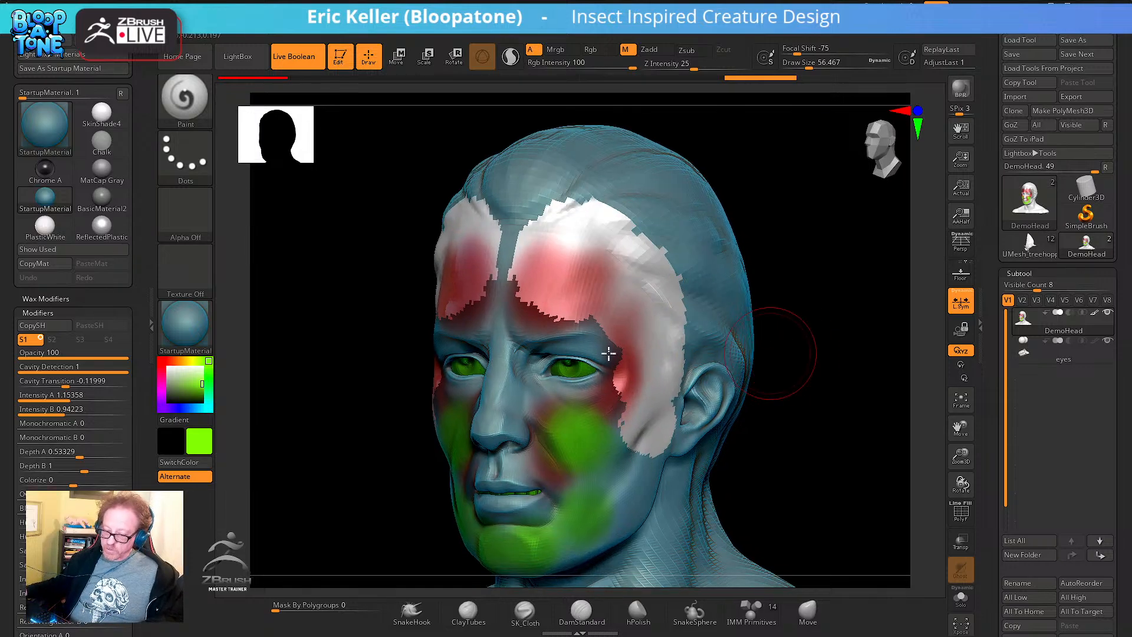
Fill the whole DemoHead with the SkinShade4 material, using only the Material channel so the polypaint colours stay
{"action": "left_click", "coordinate": [184, 322]}
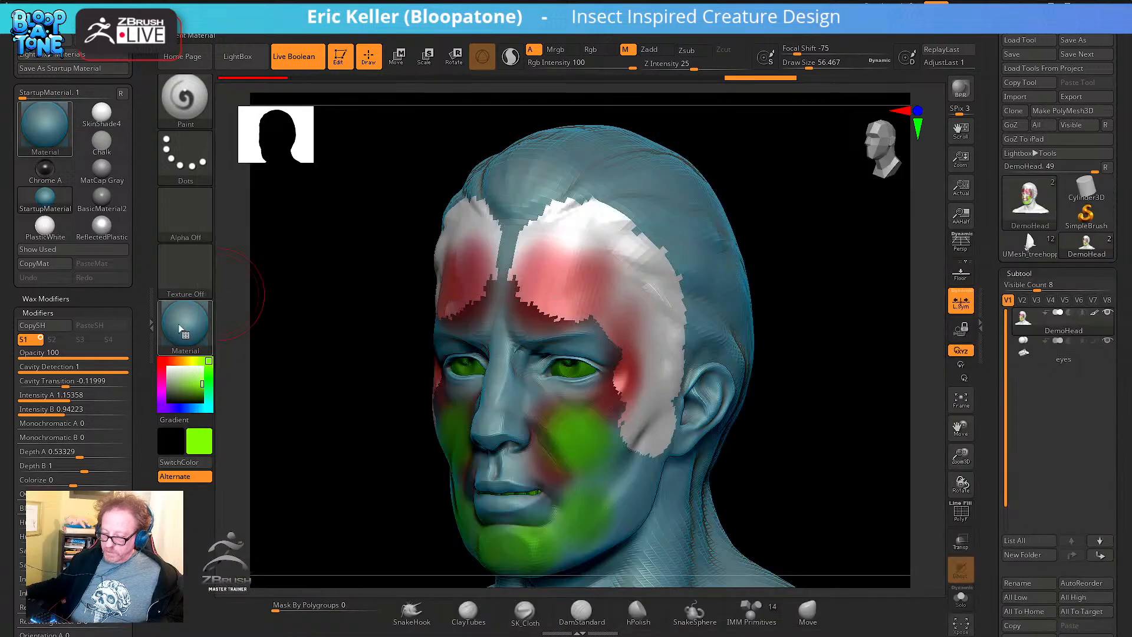
{"action": "left_click", "coordinate": [184, 322]}
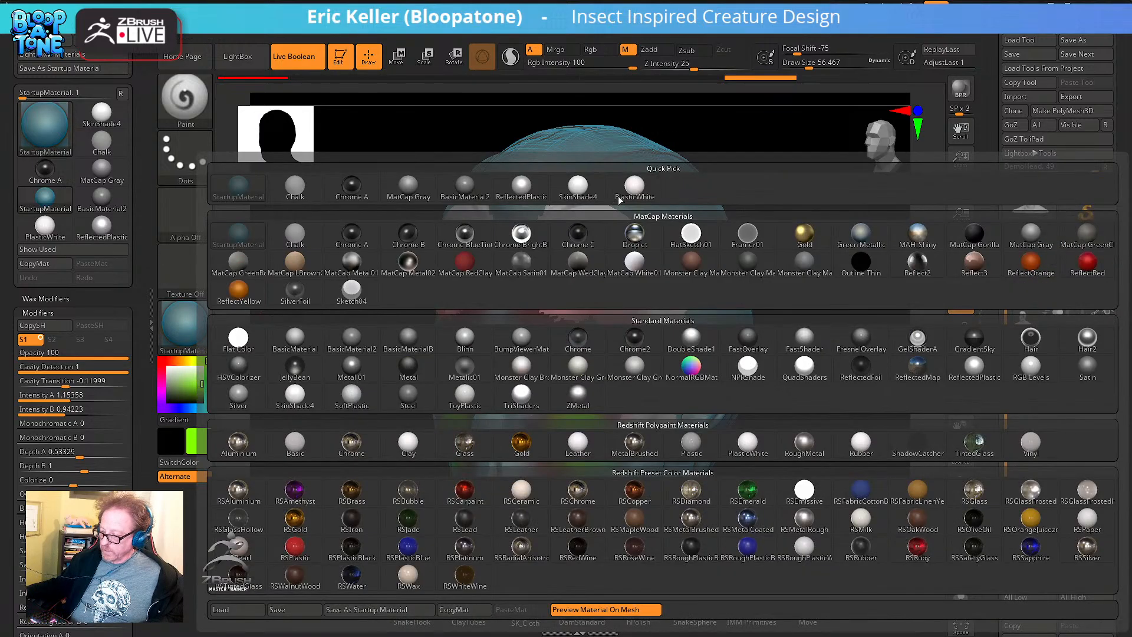
{"action": "left_click", "coordinate": [578, 186]}
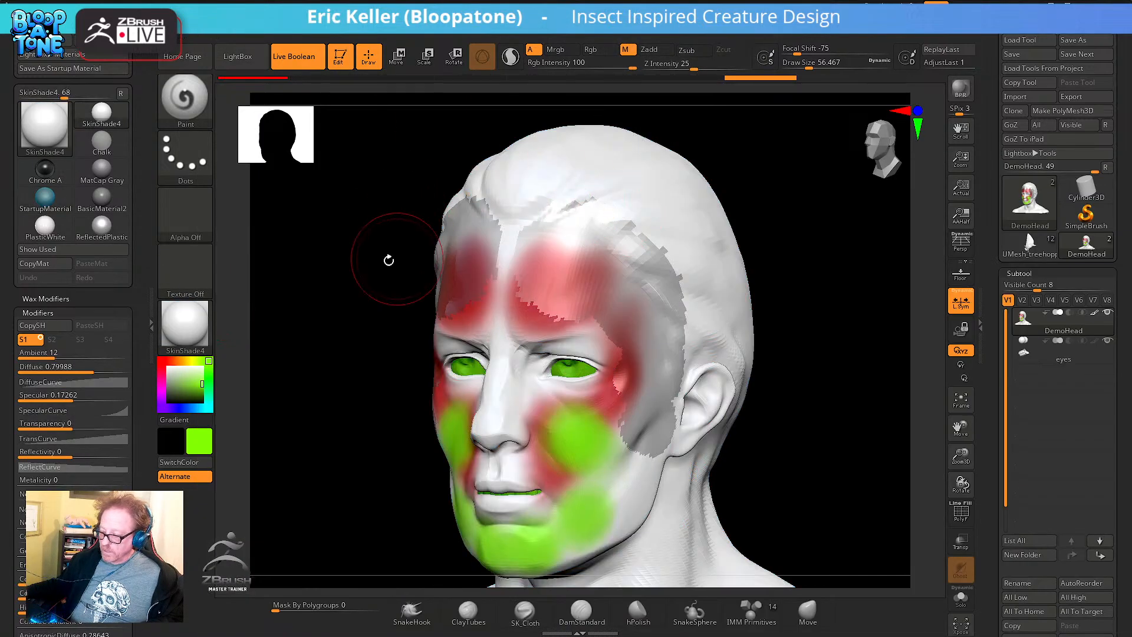
{"action": "left_click_drag", "start_coordinate": [389, 260], "coordinate": [373, 238]}
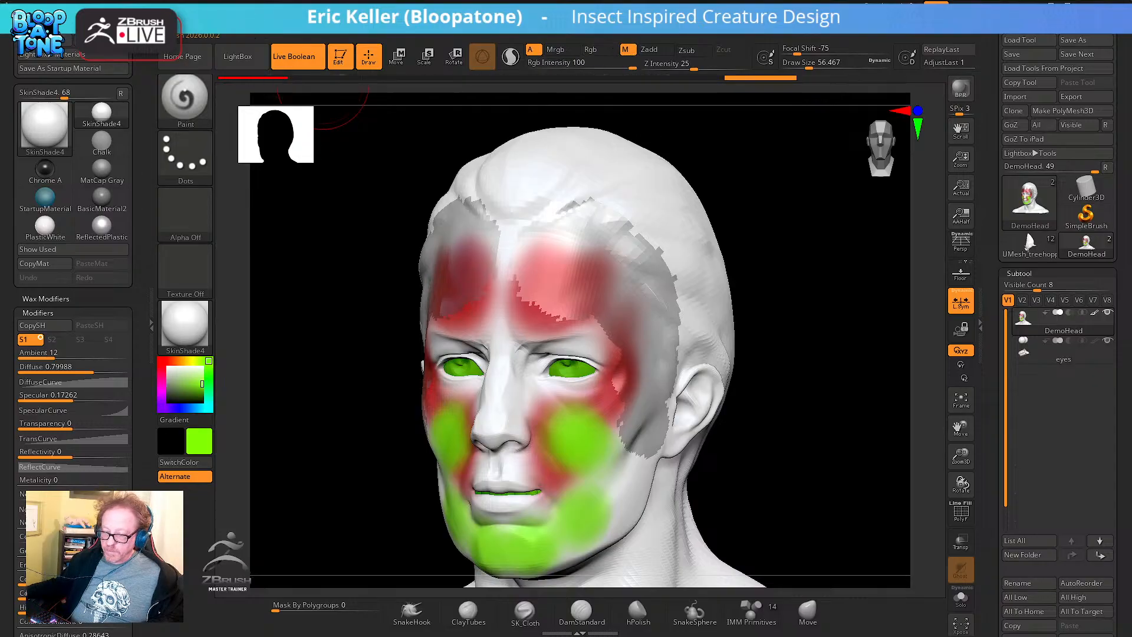
{"action": "mouse_move", "coordinate": [231, 32]}
{"action": "left_click", "coordinate": [257, 275]}
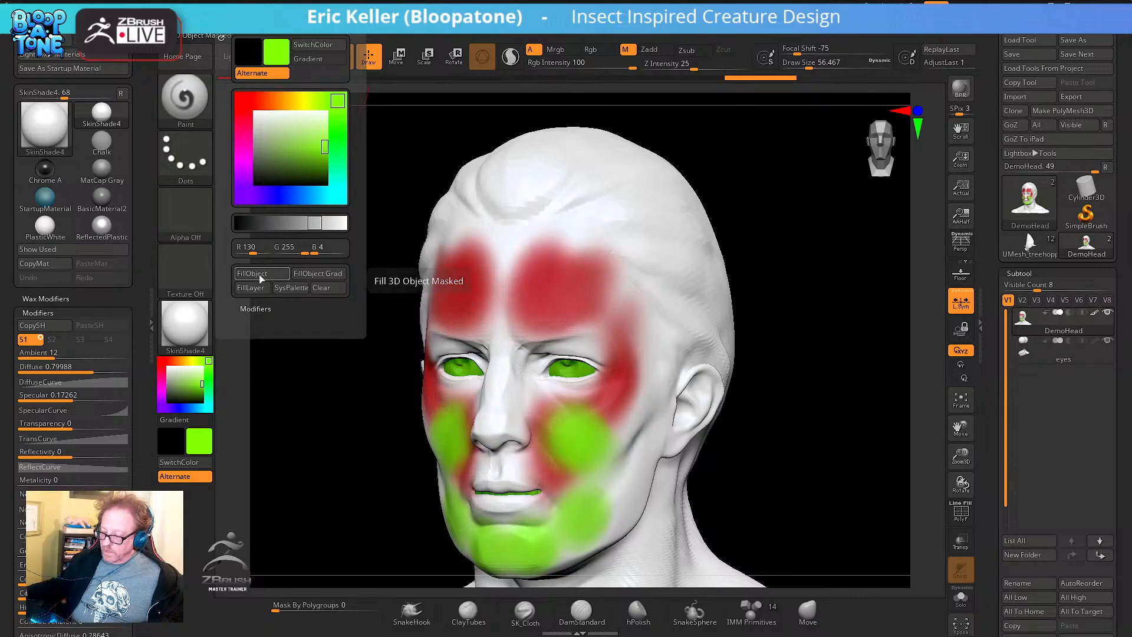
{"action": "left_click_drag", "start_coordinate": [804, 286], "coordinate": [791, 301]}
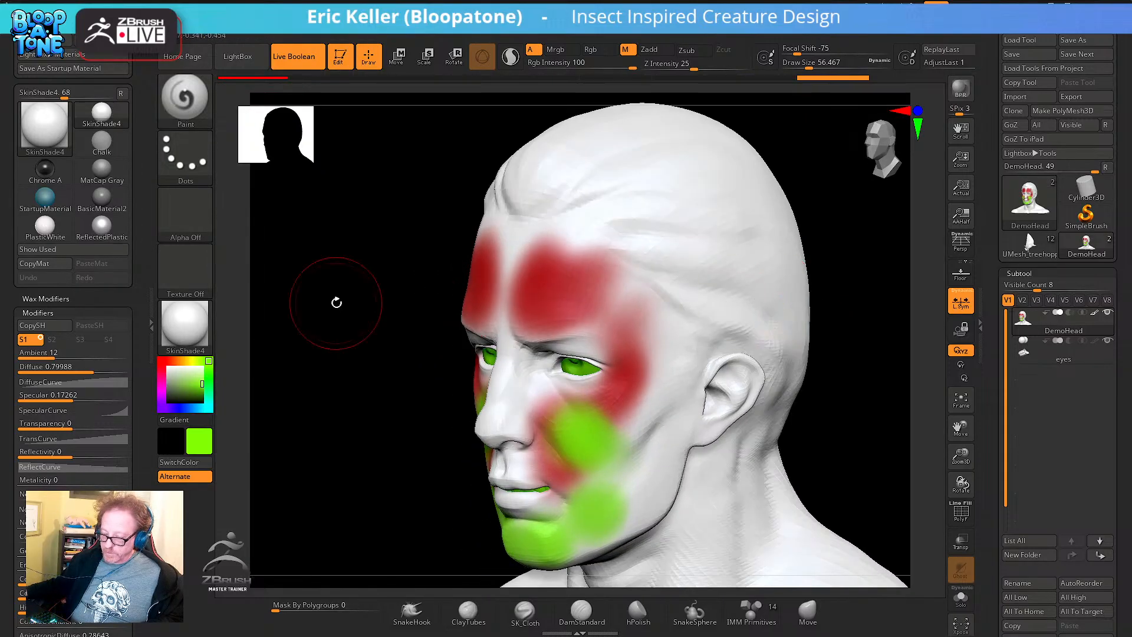
Try StartupMaterial, MatCap White01 and the Redshift PlasticWhite as active material to compare them on the filled head
{"action": "left_click", "coordinate": [185, 325]}
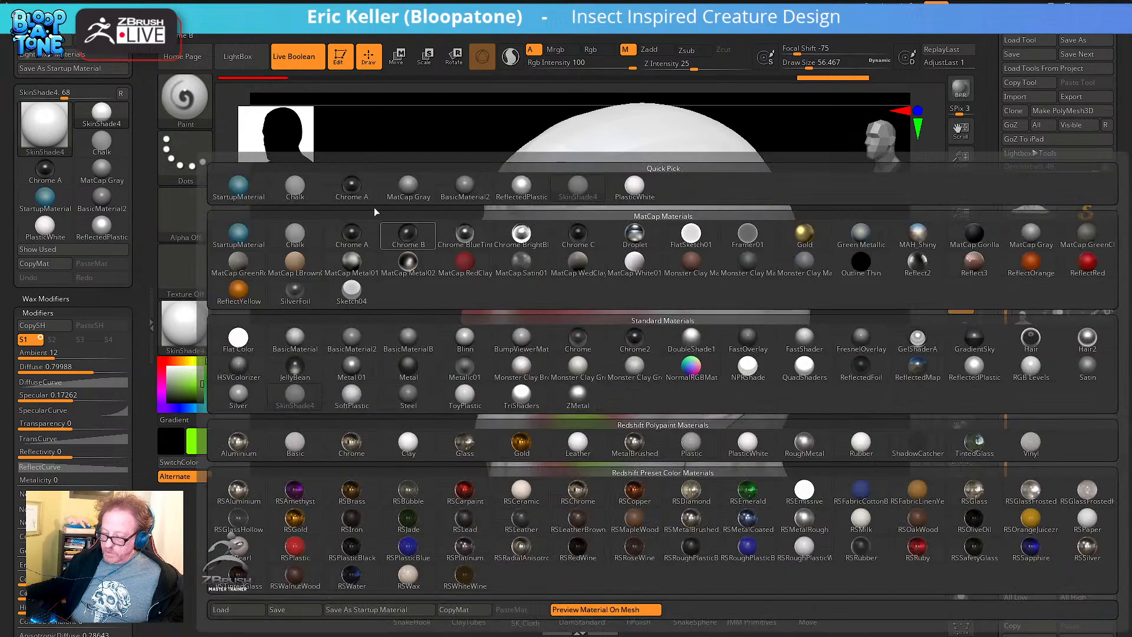
{"action": "left_click", "coordinate": [243, 184]}
{"action": "left_click", "coordinate": [185, 333]}
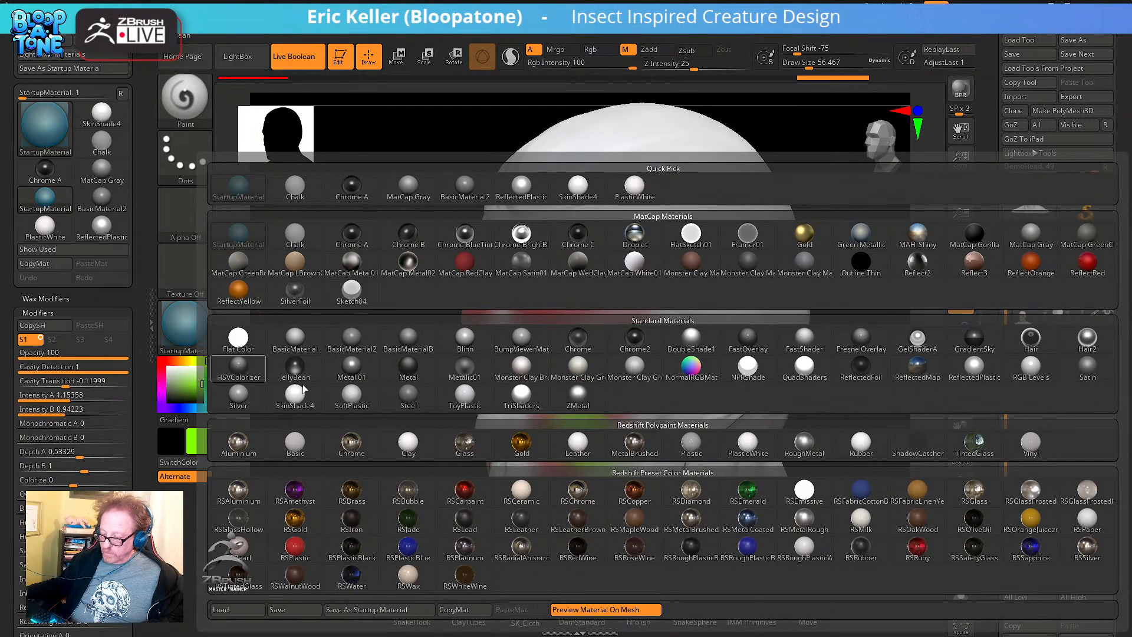
{"action": "left_click", "coordinate": [635, 260]}
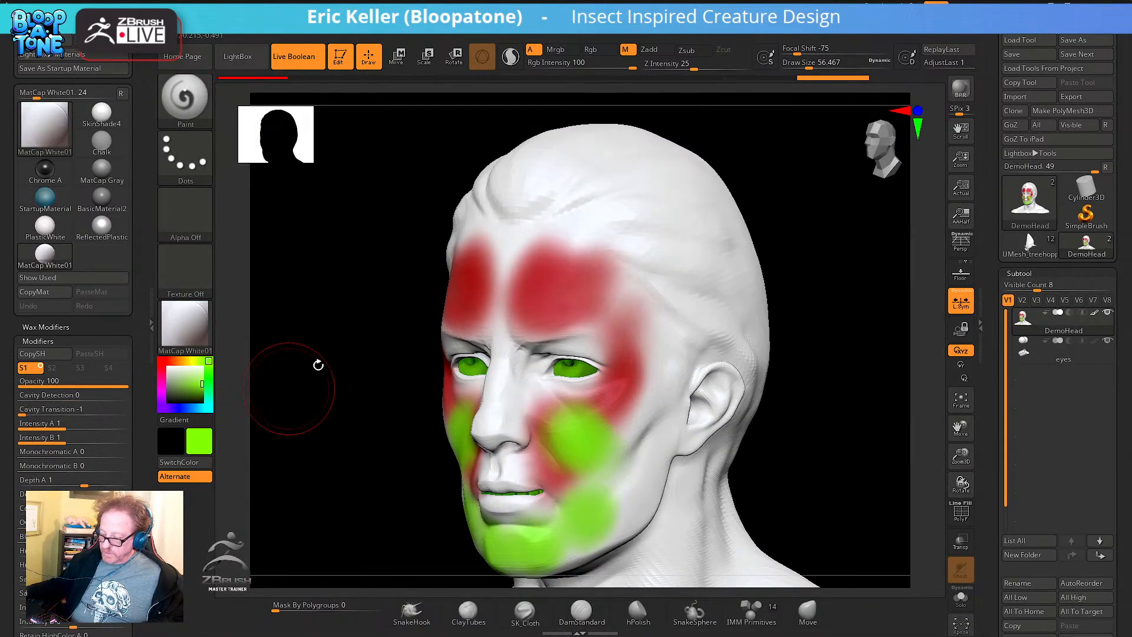
{"action": "left_click", "coordinate": [206, 320]}
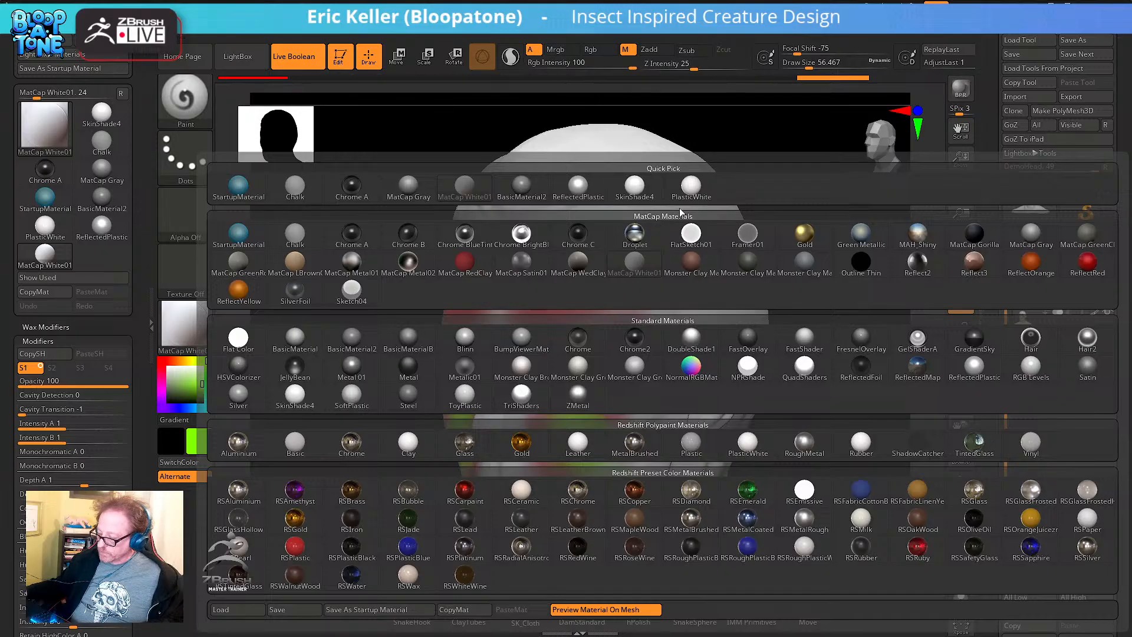
{"action": "left_click", "coordinate": [701, 188]}
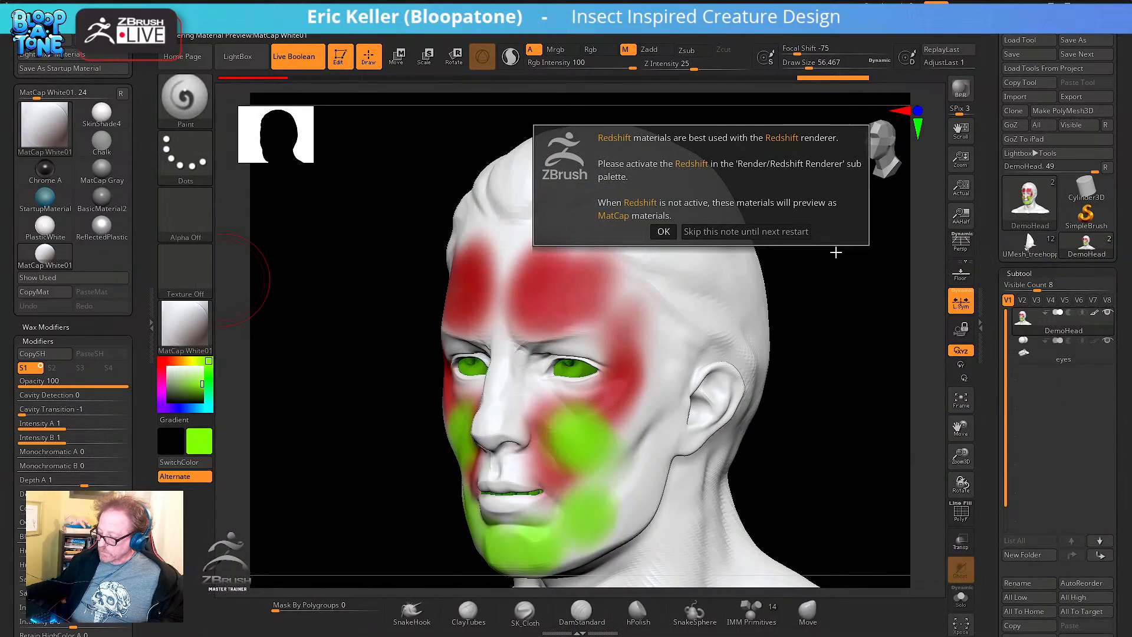
{"action": "left_click", "coordinate": [663, 231]}
{"action": "left_click_drag", "start_coordinate": [821, 277], "coordinate": [772, 279]}
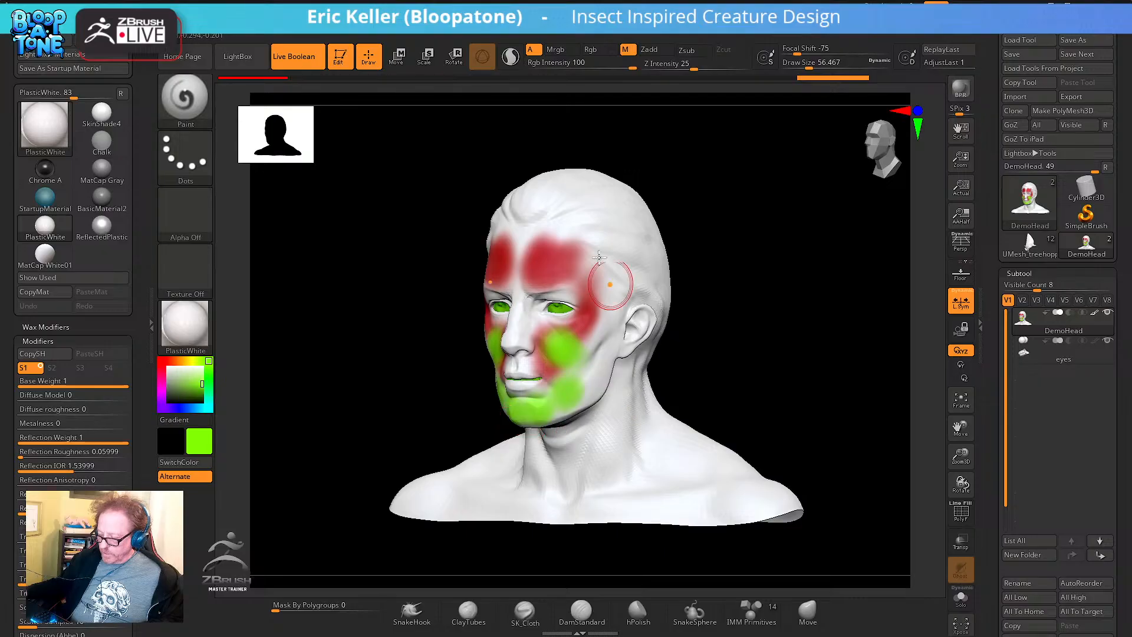
Fill the whole DemoHead with the Flat Color material to clear its assigned material
{"action": "left_click", "coordinate": [196, 330]}
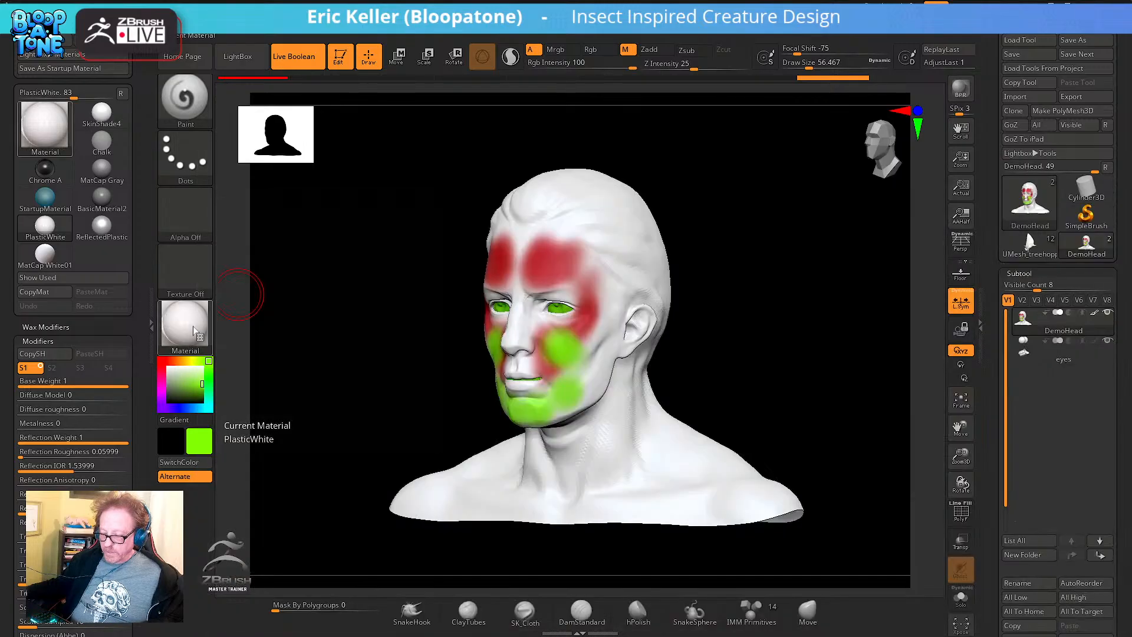
{"action": "left_click", "coordinate": [197, 332]}
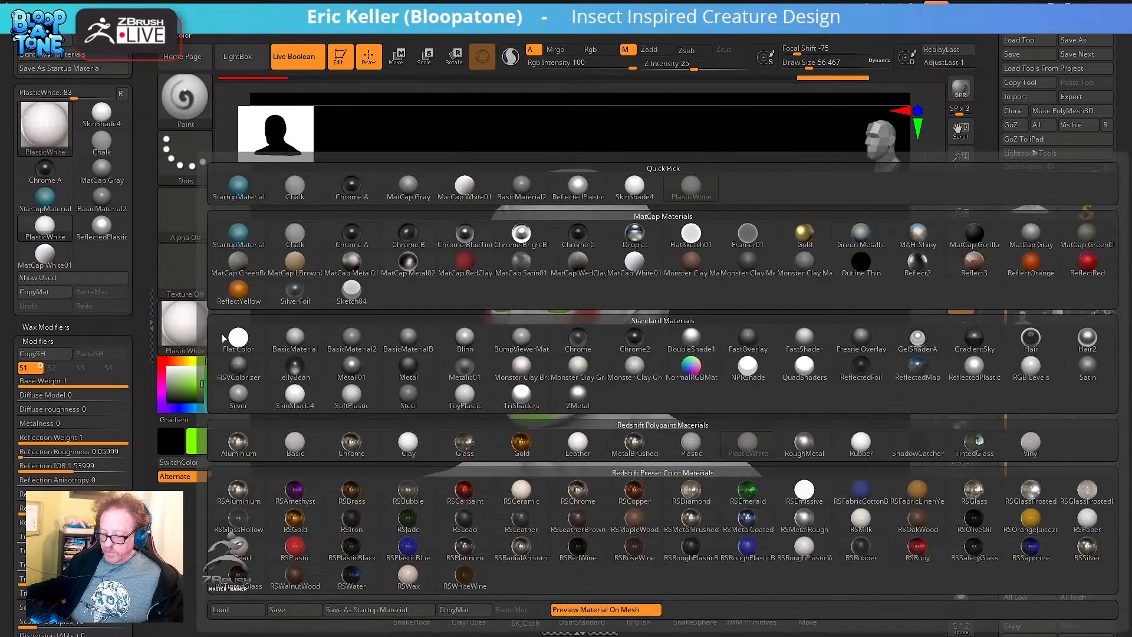
{"action": "left_click", "coordinate": [238, 338]}
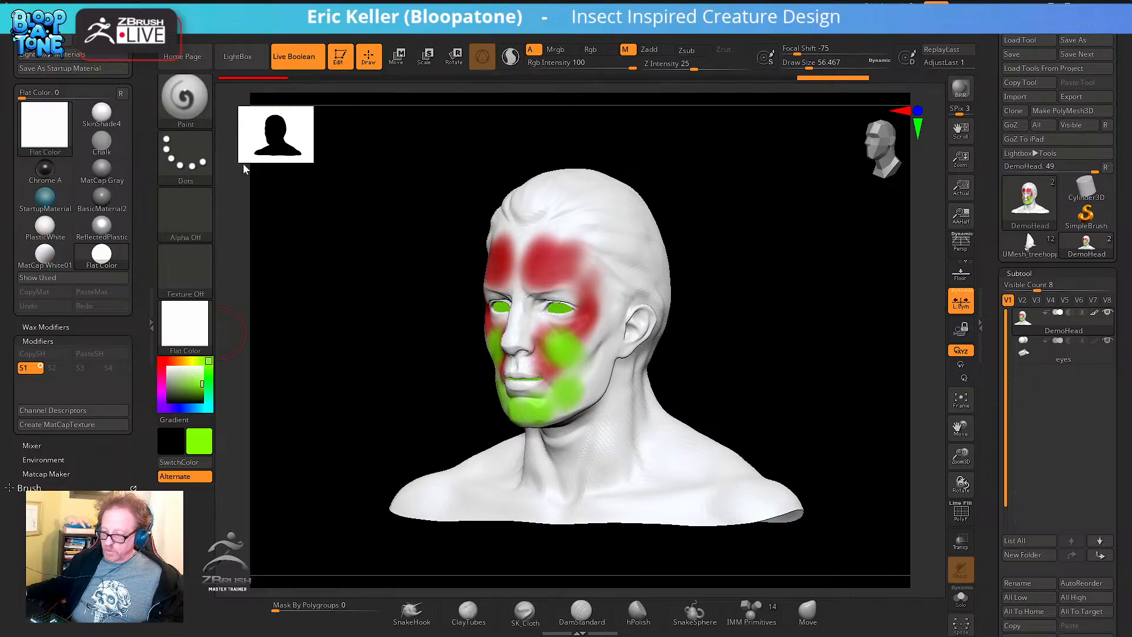
{"action": "left_click_drag", "start_coordinate": [245, 169], "coordinate": [329, 250]}
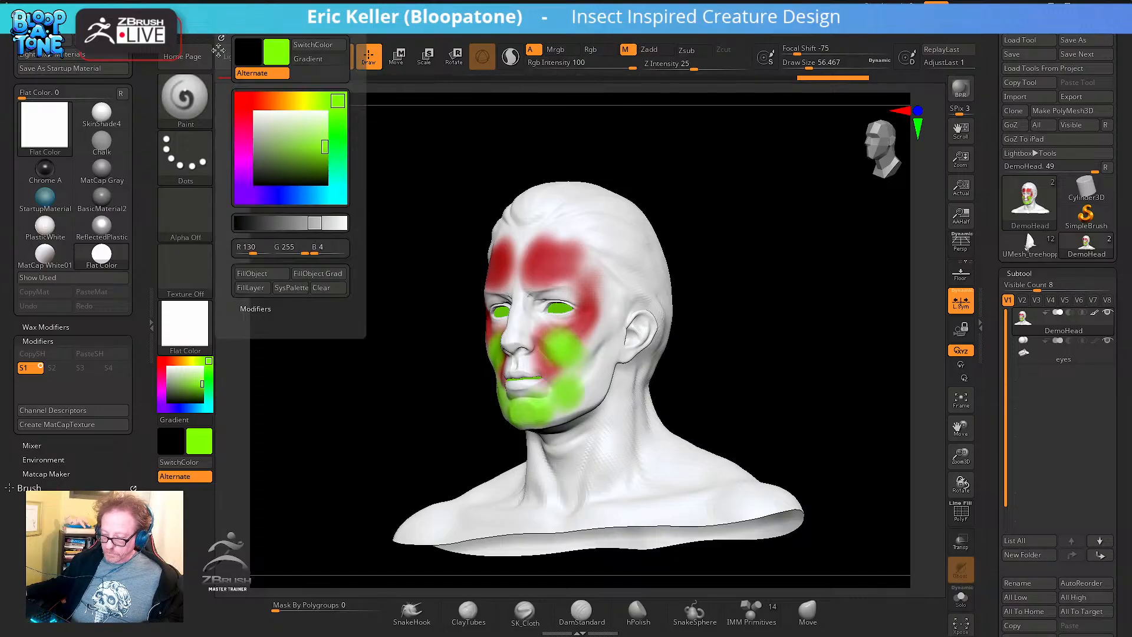
{"action": "left_click", "coordinate": [249, 277]}
{"action": "left_click_drag", "start_coordinate": [411, 390], "coordinate": [360, 354]}
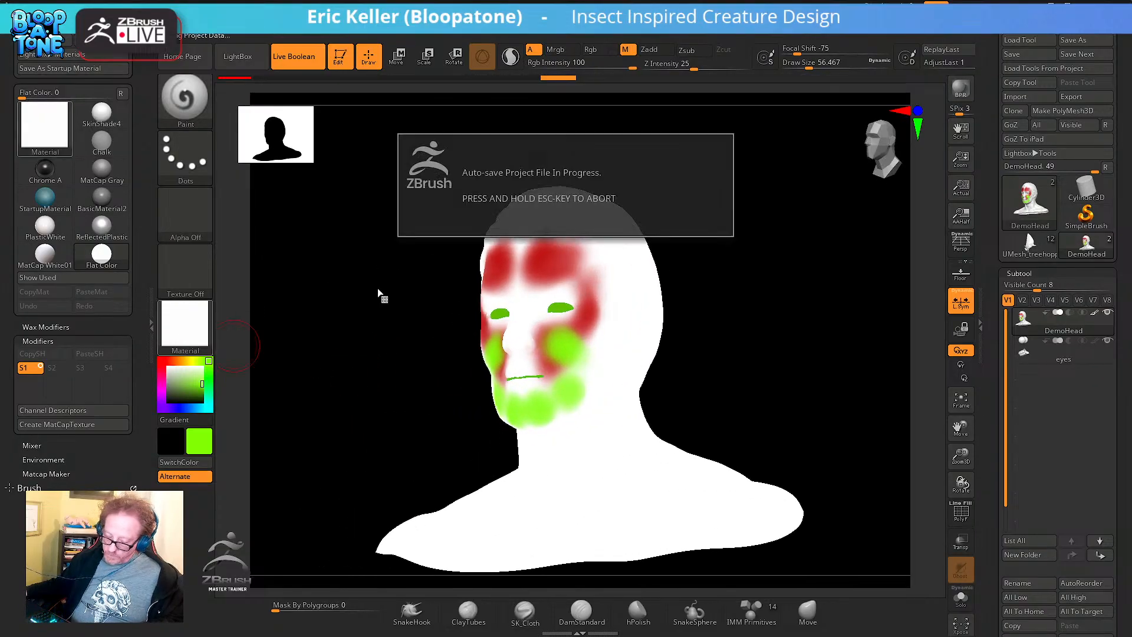
Try BasicMaterial and StartupMaterial as active material on the cleared head and compare the shading
{"action": "left_click", "coordinate": [200, 329]}
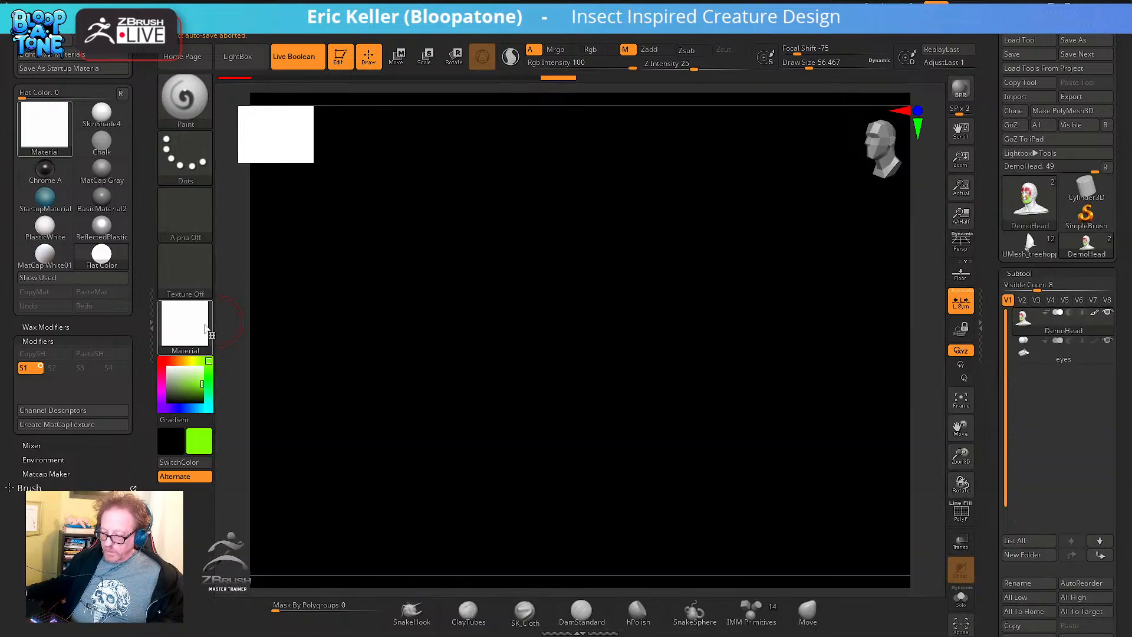
{"action": "left_click", "coordinate": [208, 328]}
{"action": "left_click", "coordinate": [299, 330]}
{"action": "left_click", "coordinate": [200, 316]}
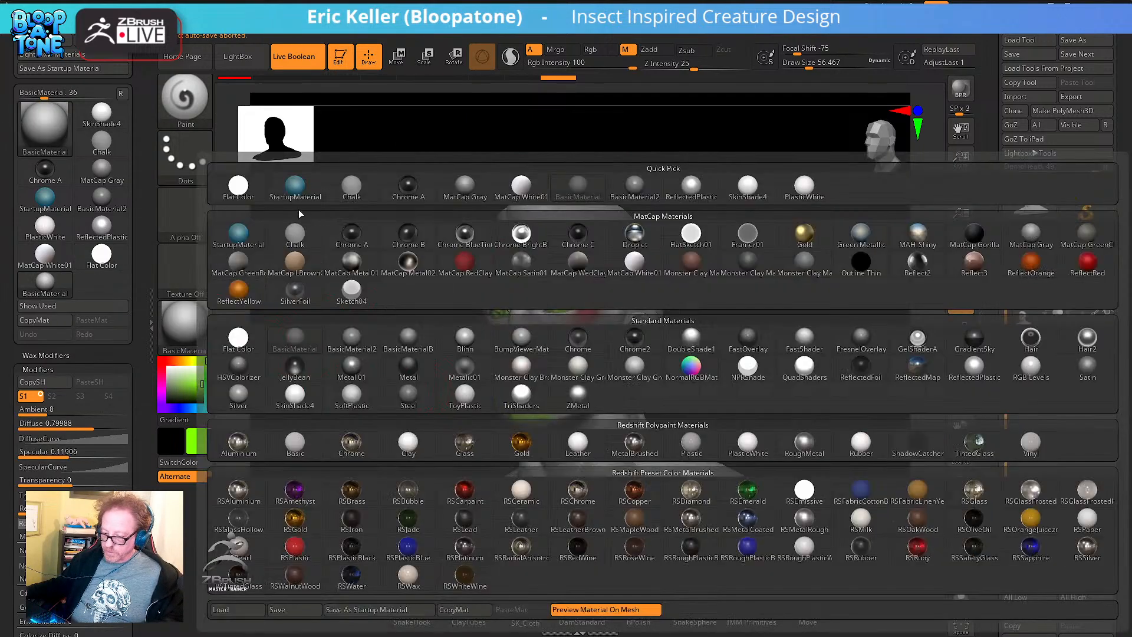
{"action": "left_click", "coordinate": [298, 210]}
{"action": "left_click_drag", "start_coordinate": [326, 256], "coordinate": [377, 335], "text": "alt"}
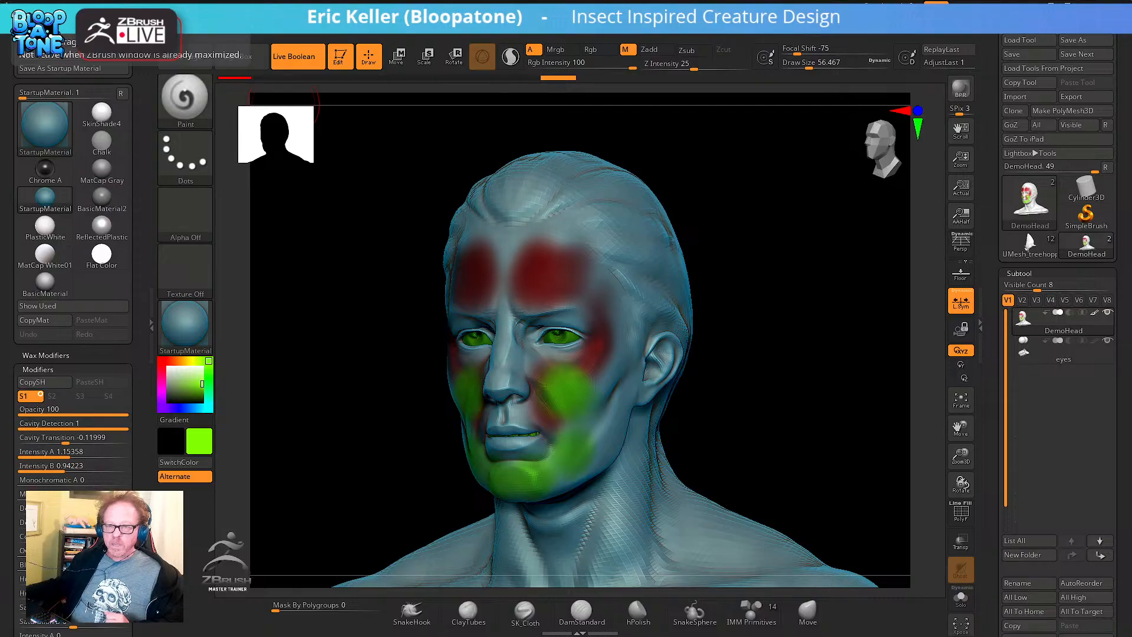
Compare the head in MatCap White01, Monster Clay MatCap Green and Monster Clay MatCap Grey, returning to MatCap White01
{"action": "left_click", "coordinate": [198, 322]}
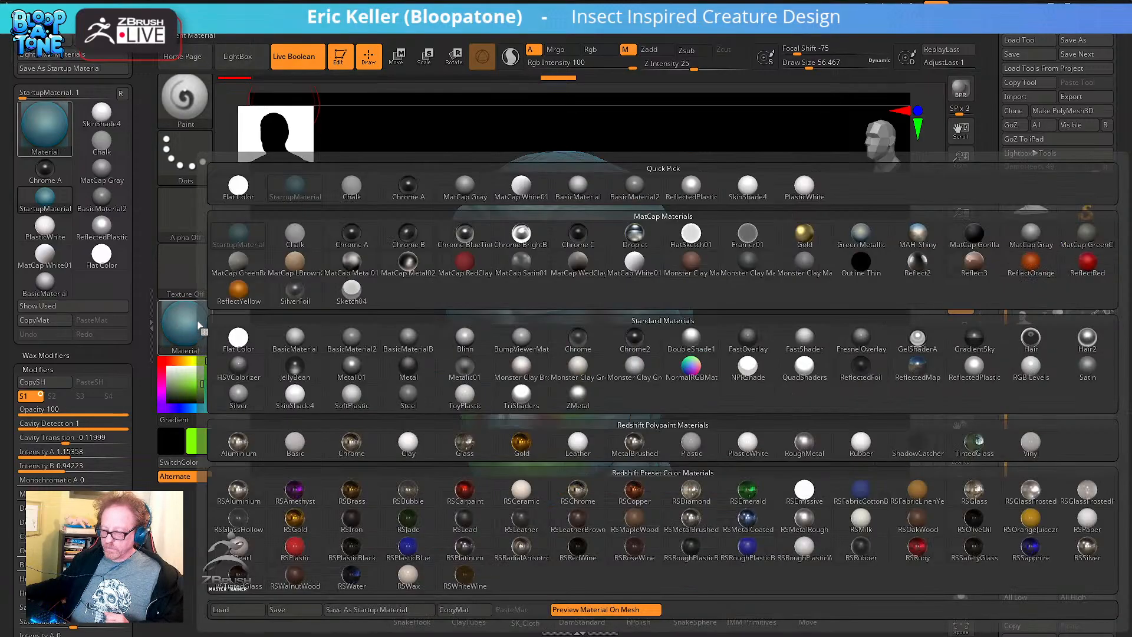
{"action": "left_click", "coordinate": [521, 186]}
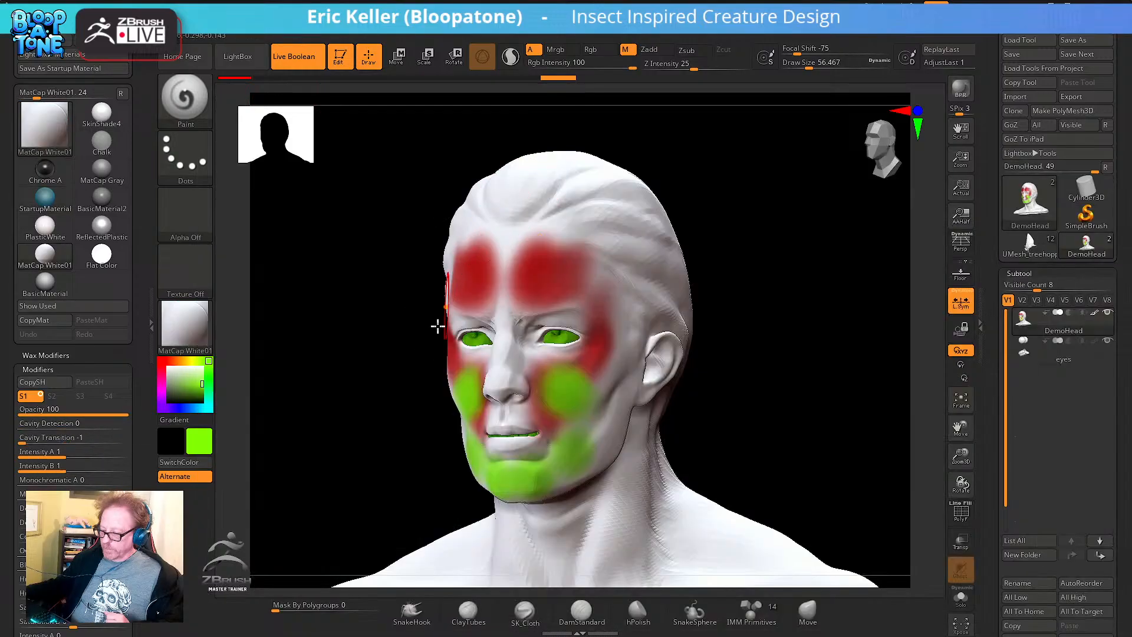
{"action": "mouse_move", "coordinate": [437, 323]}
{"action": "left_mouse_down"}
{"action": "mouse_move", "coordinate": [412, 344]}
{"action": "mouse_move", "coordinate": [250, 324]}
{"action": "left_mouse_up"}
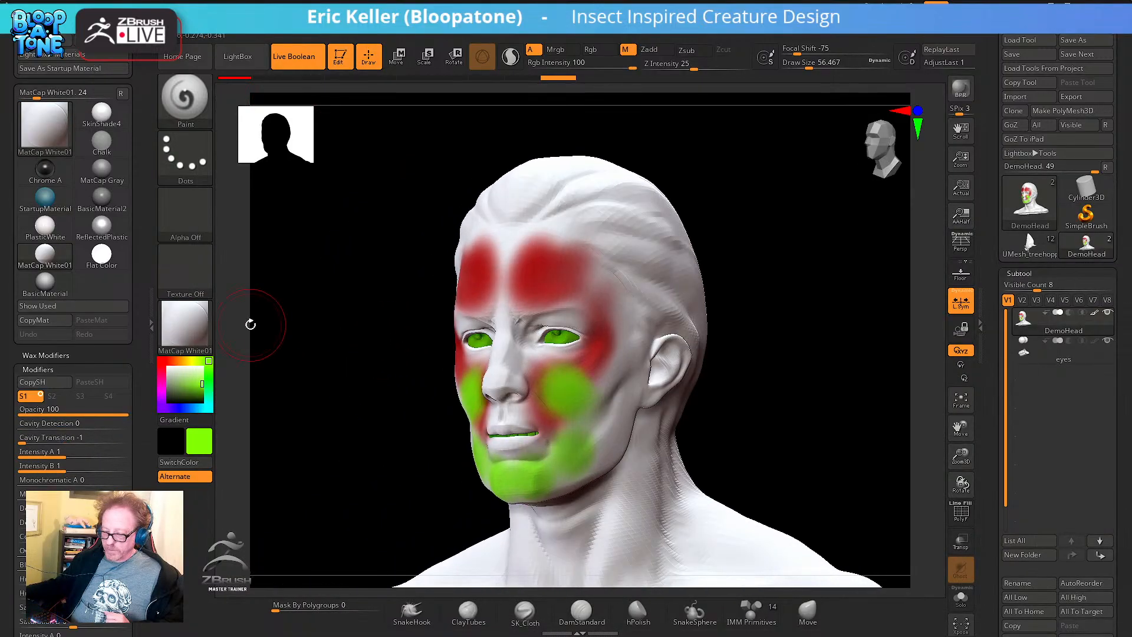
{"action": "left_click", "coordinate": [184, 326]}
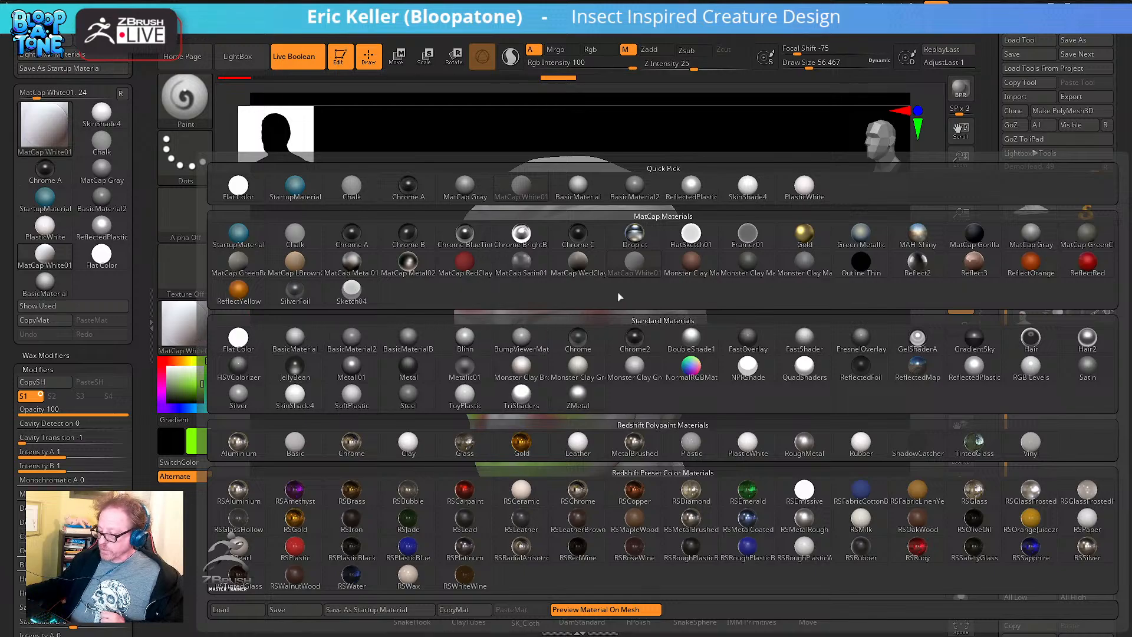
{"action": "left_click", "coordinate": [734, 276]}
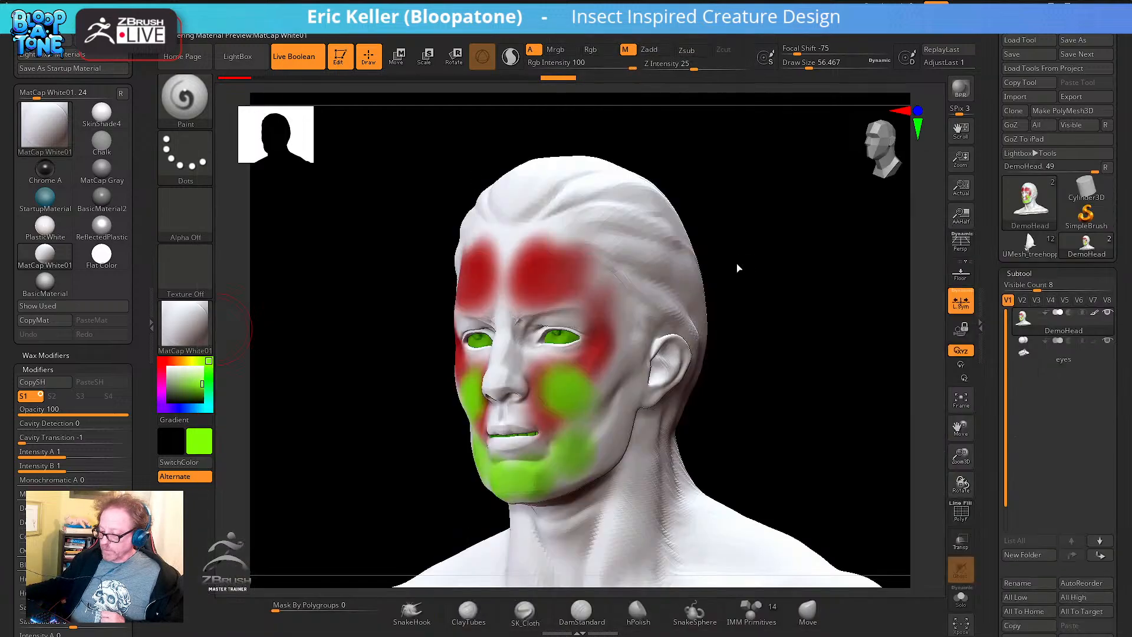
{"action": "left_click", "coordinate": [183, 327]}
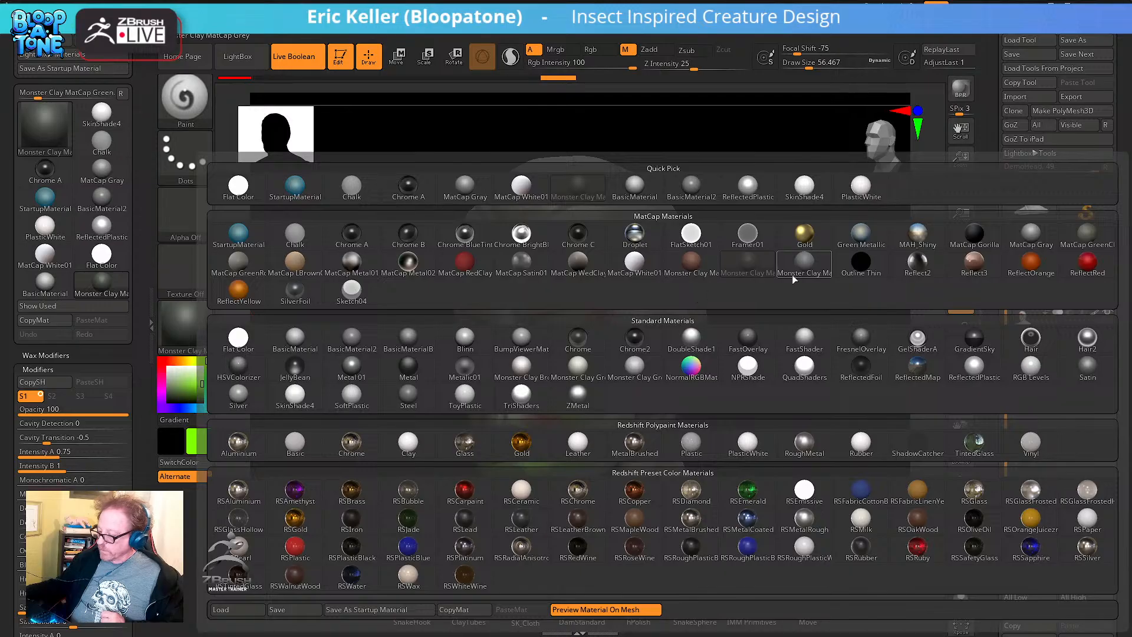
{"action": "left_click", "coordinate": [802, 269]}
{"action": "left_click", "coordinate": [190, 330]}
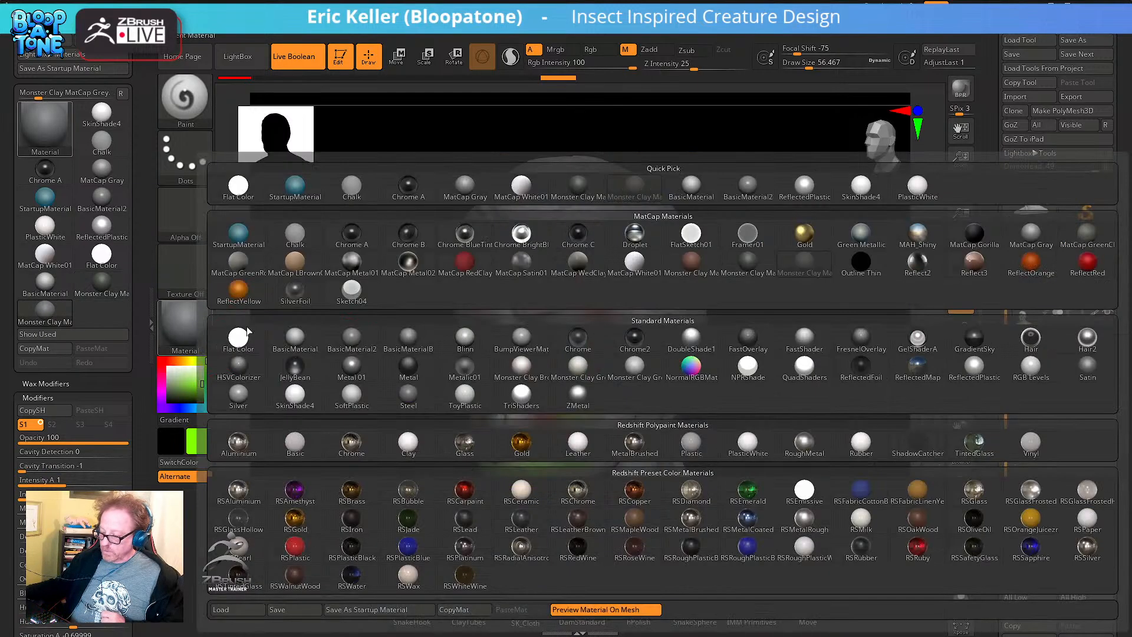
{"action": "left_click", "coordinate": [644, 270]}
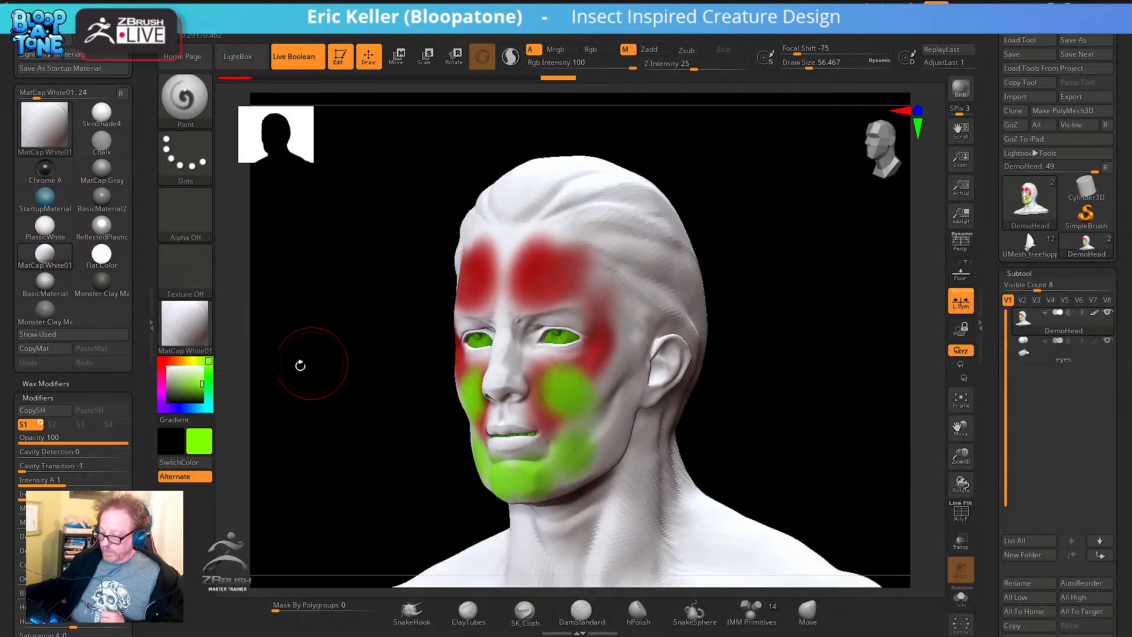
Paint a patch over the temple in yellow-green with the MatCap RedClay material, using the combined Mrgb channel
{"action": "mouse_move", "coordinate": [298, 363]}
{"action": "left_mouse_down"}
{"action": "mouse_move", "coordinate": [313, 384]}
{"action": "mouse_move", "coordinate": [324, 383]}
{"action": "mouse_move", "coordinate": [303, 372]}
{"action": "mouse_move", "coordinate": [338, 380]}
{"action": "mouse_move", "coordinate": [277, 366]}
{"action": "left_mouse_up"}
{"action": "left_click", "coordinate": [209, 353]}
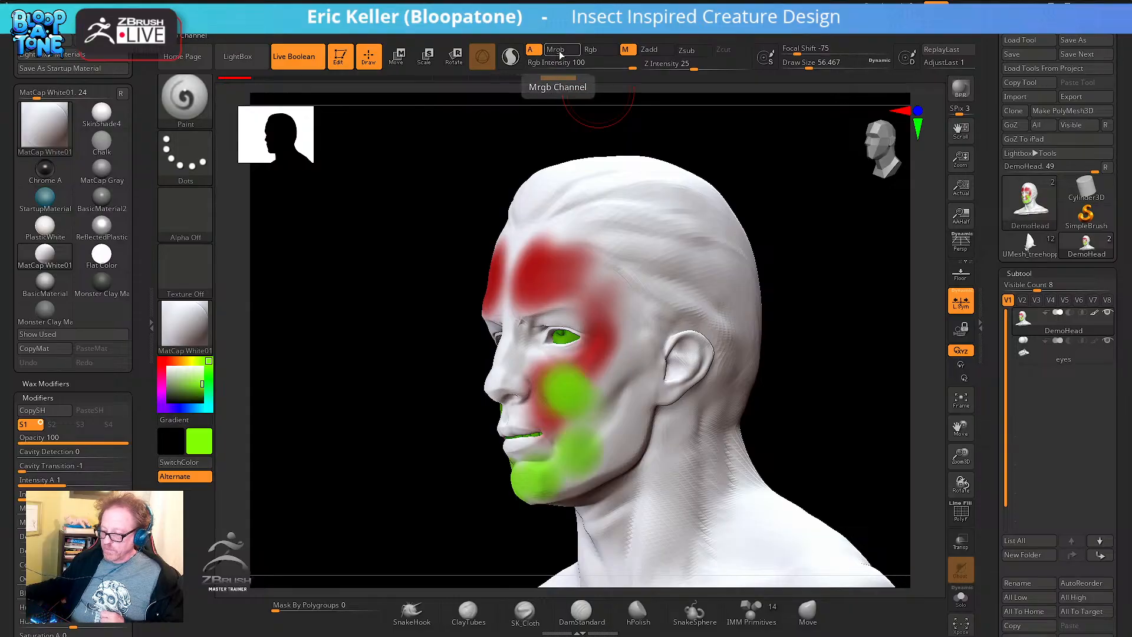
{"action": "left_click", "coordinate": [559, 51]}
{"action": "left_click_drag", "start_coordinate": [480, 189], "coordinate": [552, 252]}
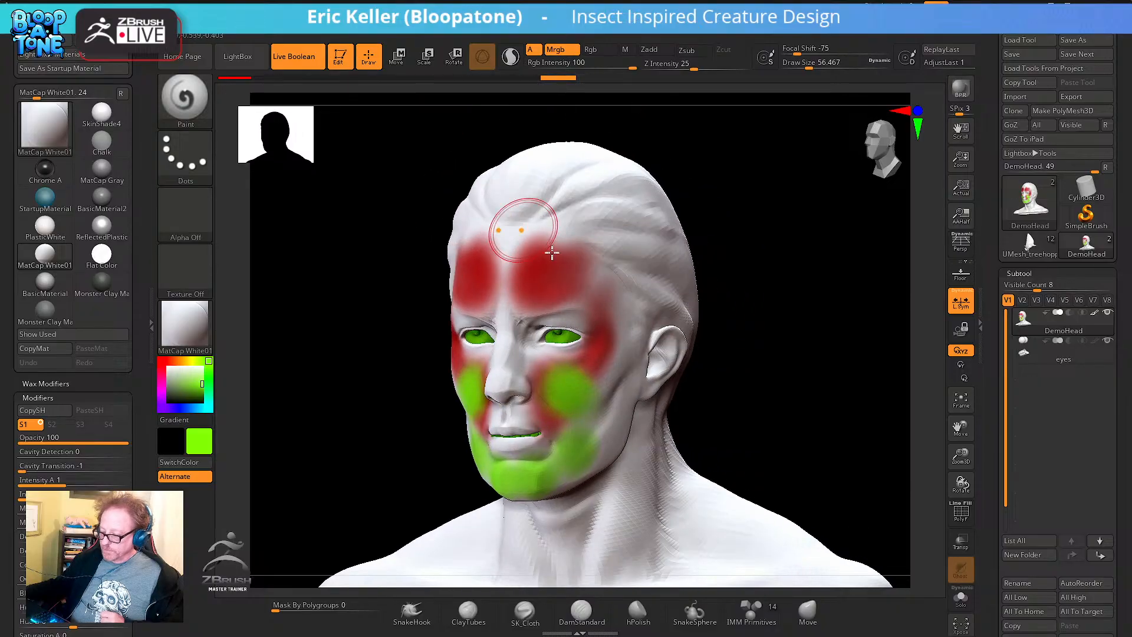
{"action": "left_click", "coordinate": [195, 361]}
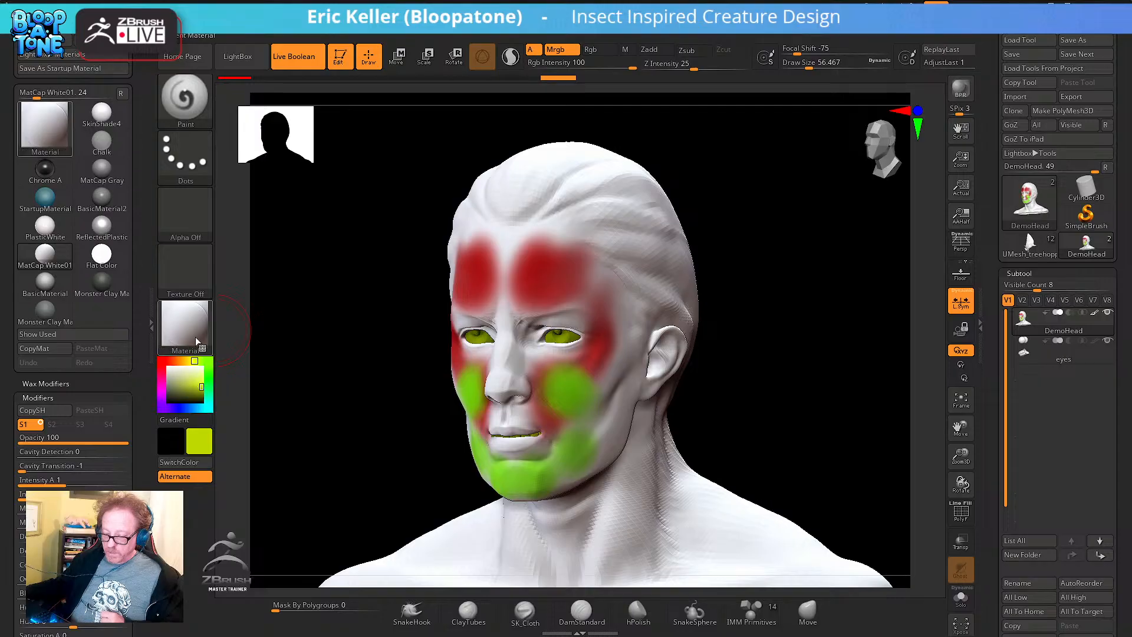
{"action": "left_click", "coordinate": [196, 337]}
{"action": "left_click", "coordinate": [458, 261]}
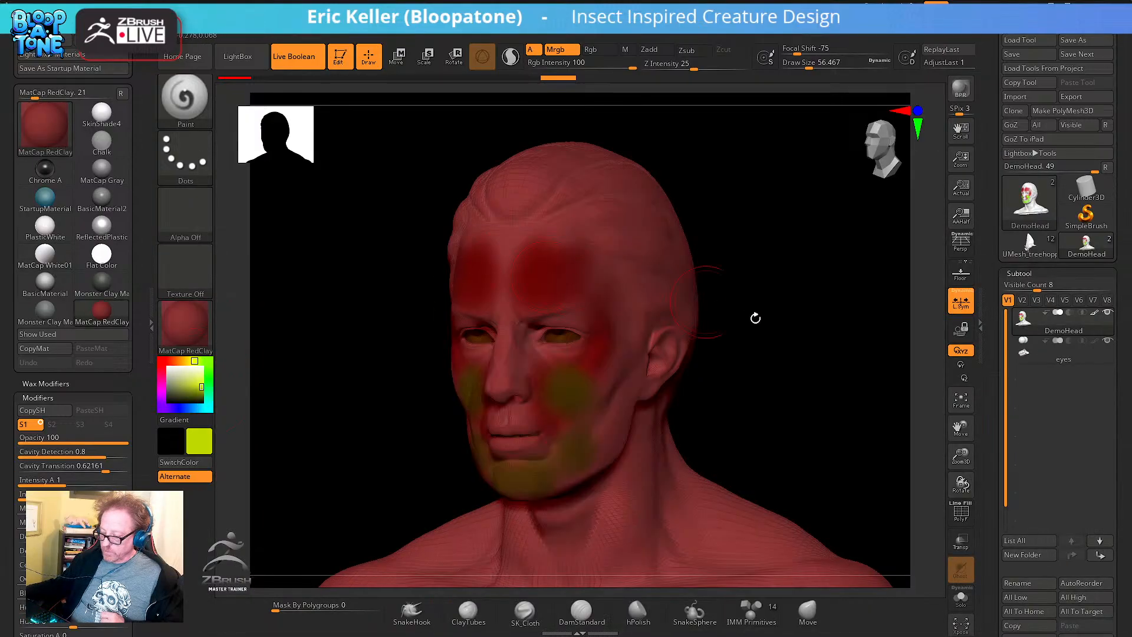
{"action": "mouse_move", "coordinate": [754, 319]}
{"action": "right_mouse_down"}
{"action": "mouse_move", "coordinate": [766, 331]}
{"action": "mouse_move", "coordinate": [757, 334]}
{"action": "right_mouse_up"}
{"action": "left_click_drag", "start_coordinate": [599, 275], "coordinate": [643, 357]}
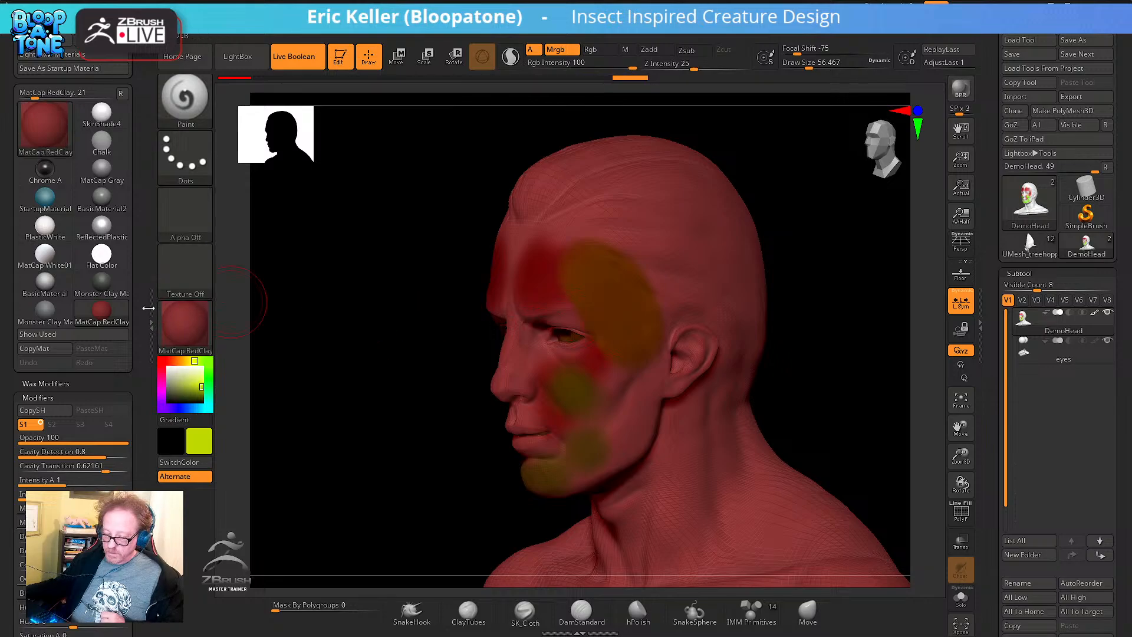
Switch the active material to MatCap White01 and examine the edges of the painted temple patch up close
{"action": "left_click", "coordinate": [184, 323]}
{"action": "left_click", "coordinate": [394, 366]}
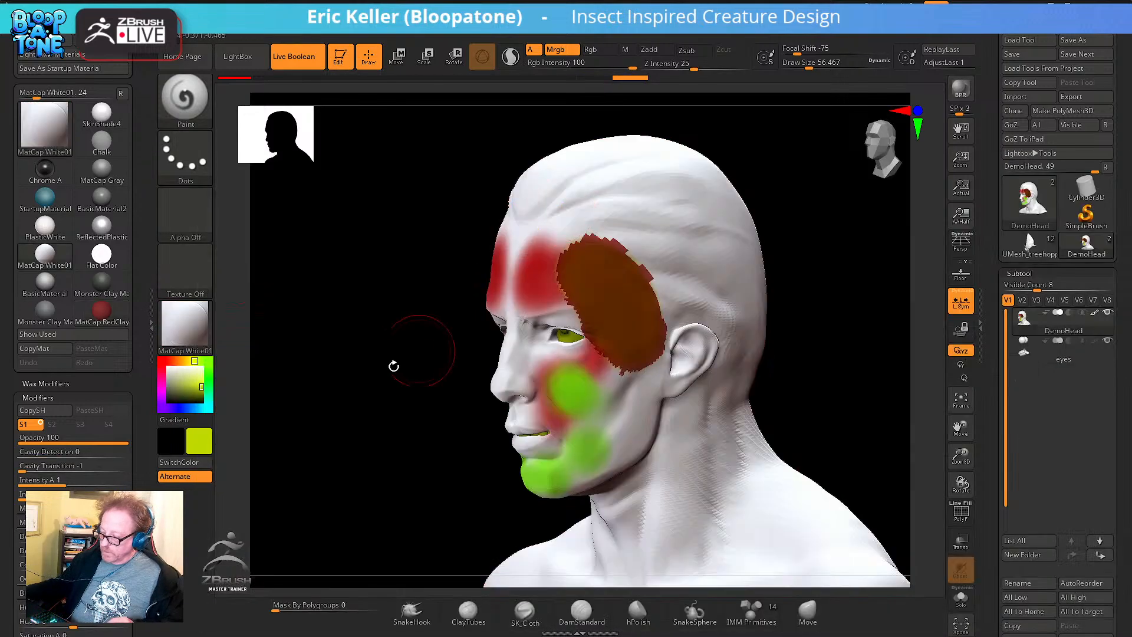
{"action": "left_click_drag", "start_coordinate": [363, 382], "coordinate": [376, 359]}
{"action": "left_click_drag", "start_coordinate": [755, 328], "coordinate": [847, 364], "text": "alt"}
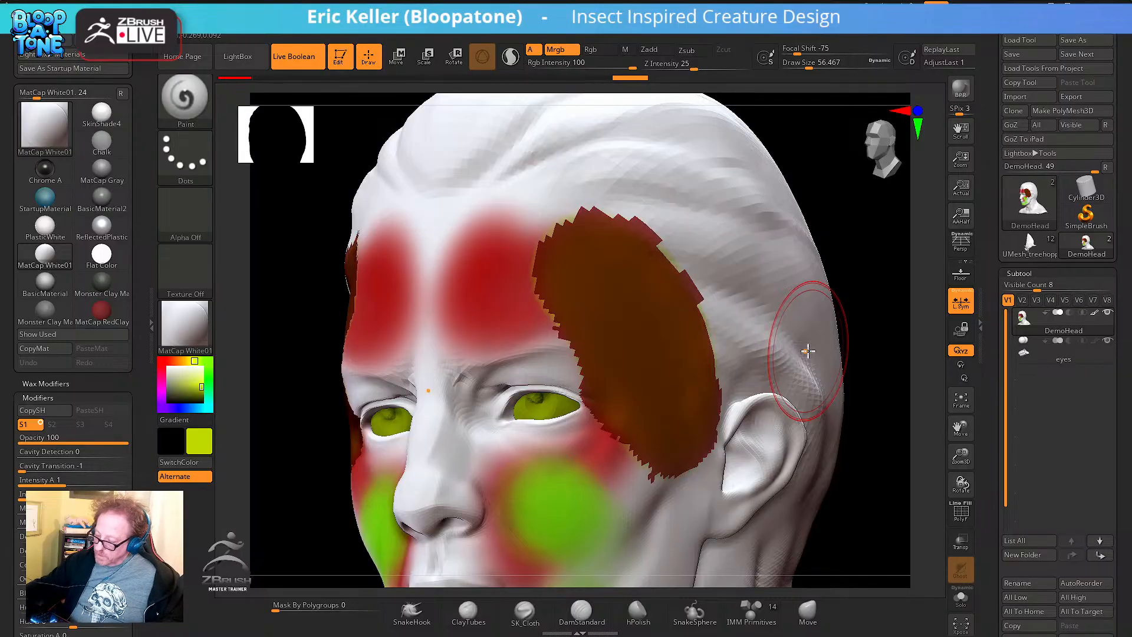
Paint over the upper part of the temple patch in yellow-green with MatCap White01, reducing the draw size to about 37
{"action": "left_click_drag", "start_coordinate": [513, 246], "coordinate": [560, 257]}
{"action": "left_click_drag", "start_coordinate": [574, 299], "coordinate": [579, 305]}
{"action": "left_click_drag", "start_coordinate": [570, 232], "coordinate": [606, 269]}
{"action": "left_click_drag", "start_coordinate": [619, 227], "coordinate": [640, 256]}
{"action": "left_click_drag", "start_coordinate": [665, 215], "coordinate": [657, 257]}
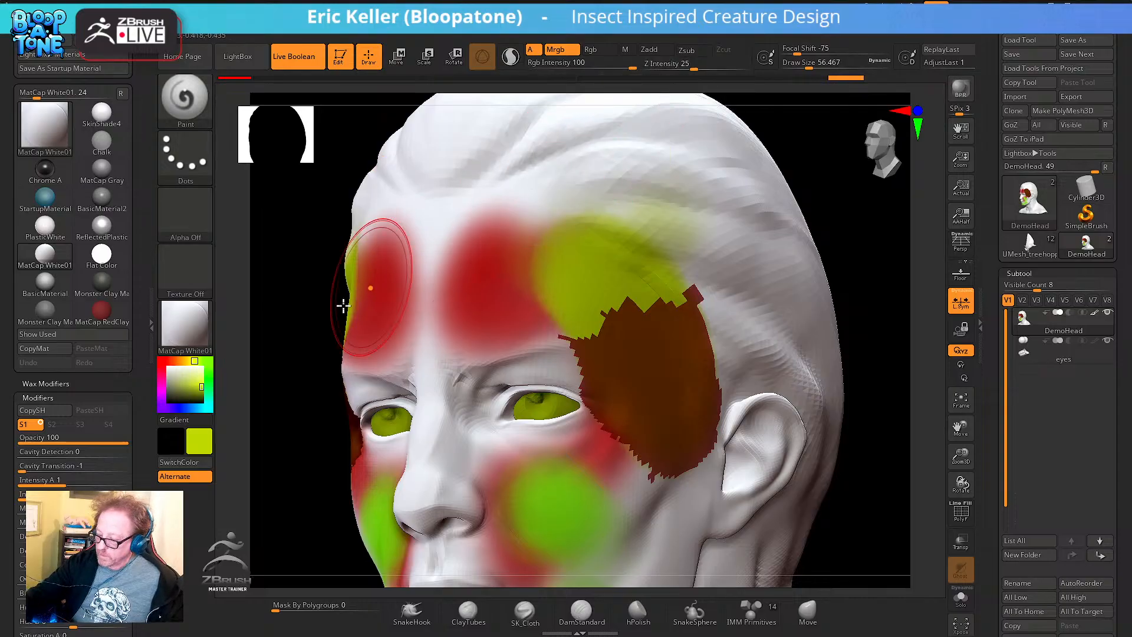
{"action": "key", "text": "s"}
{"action": "left_click_drag", "start_coordinate": [306, 329], "coordinate": [300, 329]}
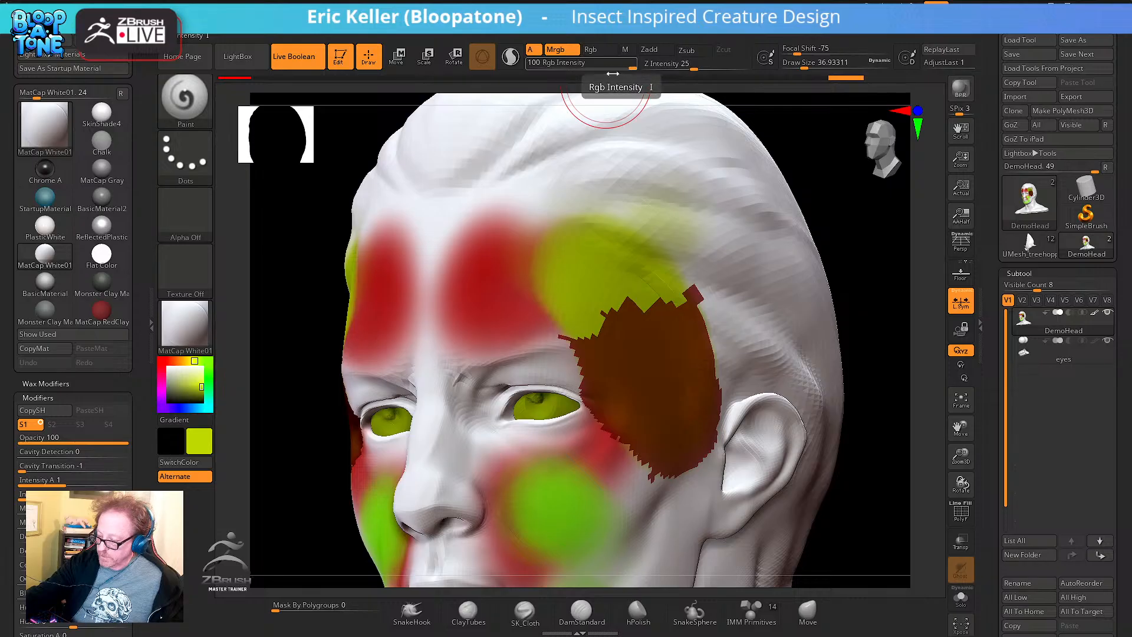
{"action": "mouse_move", "coordinate": [637, 312]}
{"action": "left_mouse_down"}
{"action": "mouse_move", "coordinate": [713, 270]}
{"action": "mouse_move", "coordinate": [603, 331]}
{"action": "left_mouse_up"}
Paint yellow-green with the Blinn material across the forehead, and fill the whole head object with that colour and material
{"action": "left_click", "coordinate": [187, 323]}
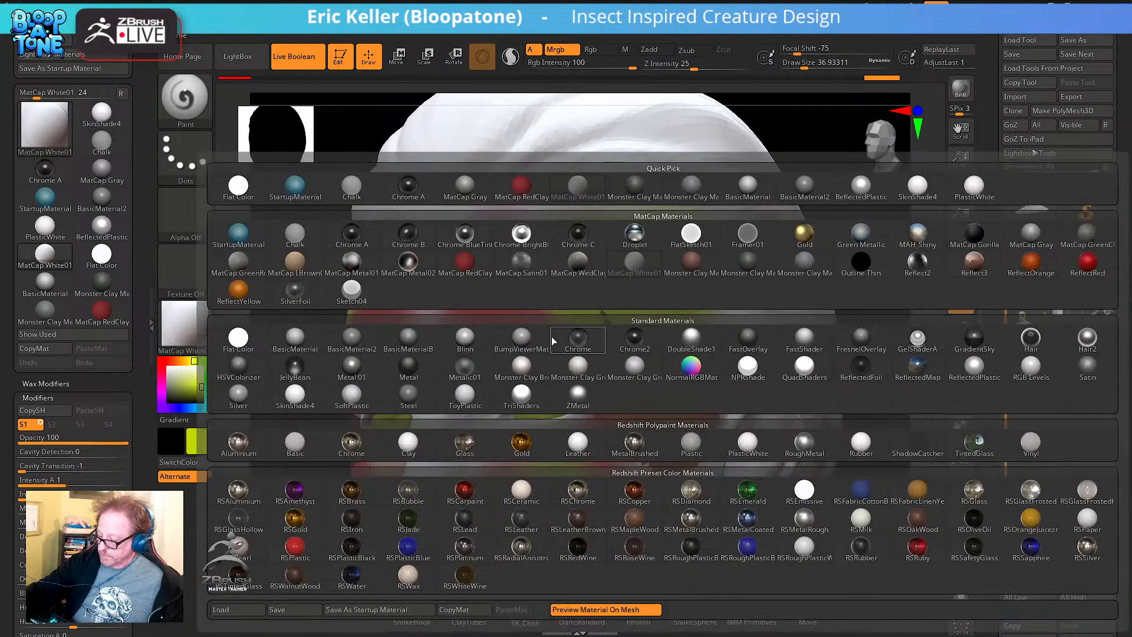
{"action": "left_click", "coordinate": [469, 342]}
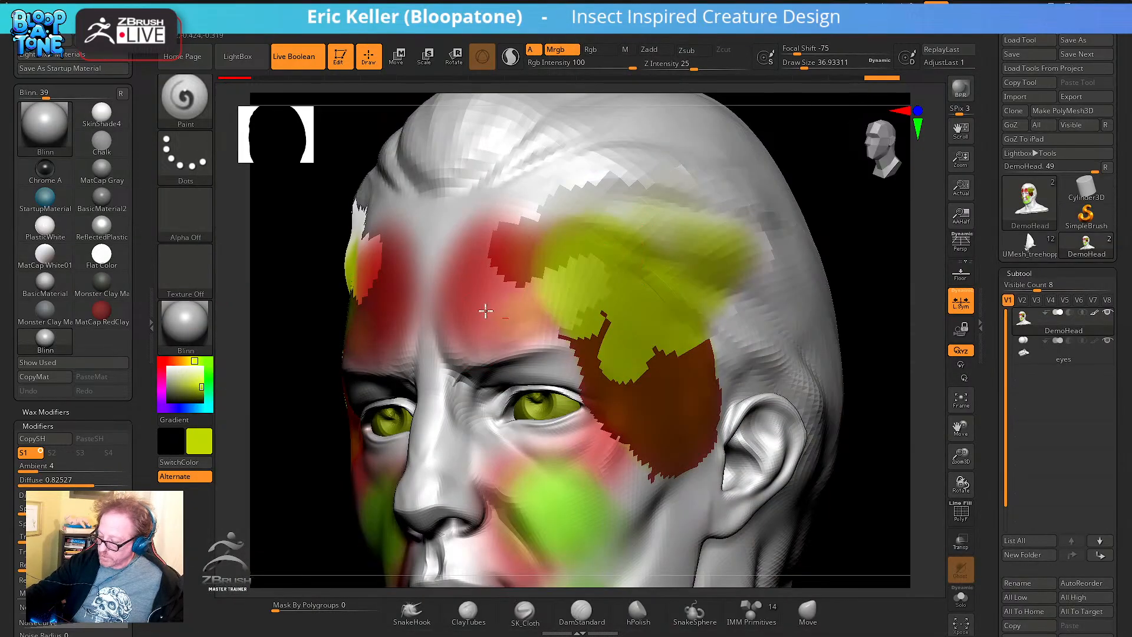
{"action": "mouse_move", "coordinate": [485, 310]}
{"action": "left_mouse_down"}
{"action": "mouse_move", "coordinate": [525, 283]}
{"action": "mouse_move", "coordinate": [540, 236]}
{"action": "mouse_move", "coordinate": [486, 248]}
{"action": "mouse_move", "coordinate": [559, 249]}
{"action": "mouse_move", "coordinate": [643, 271]}
{"action": "mouse_move", "coordinate": [602, 330]}
{"action": "mouse_move", "coordinate": [530, 354]}
{"action": "left_mouse_up"}
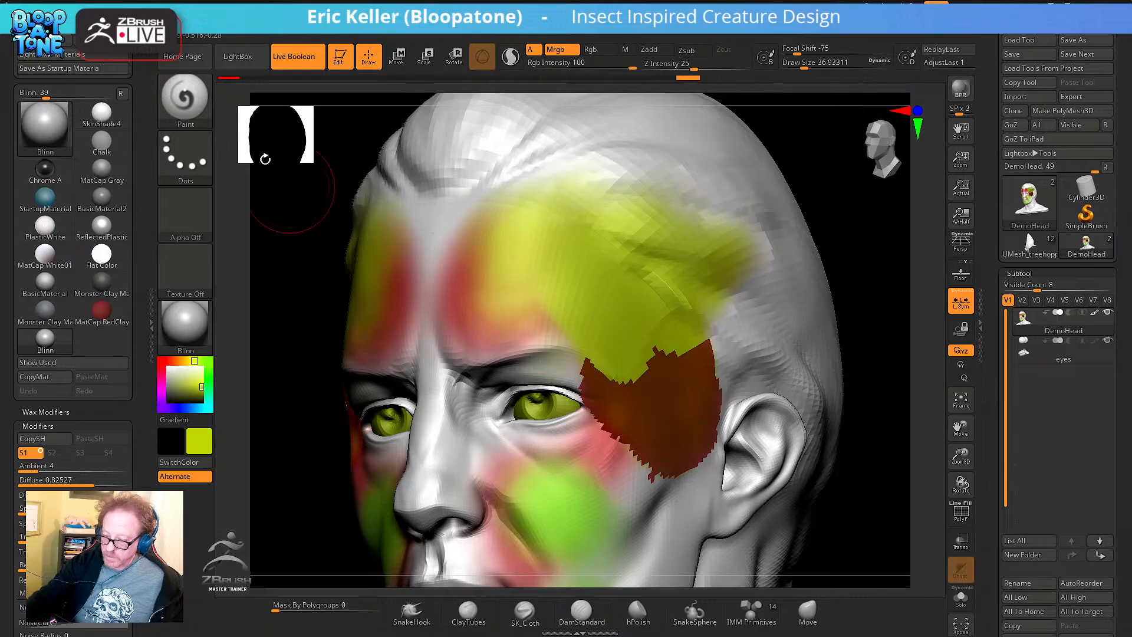
{"action": "left_click", "coordinate": [242, 22]}
{"action": "left_click", "coordinate": [255, 276]}
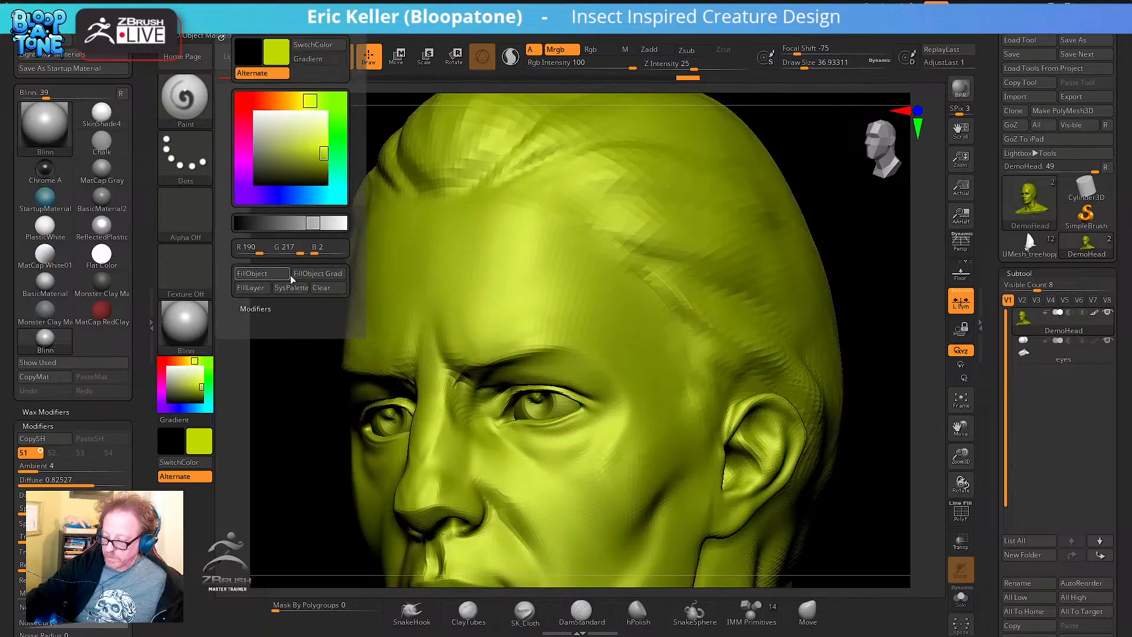
Paint a patch of MatCap RedClay over the temple of the filled head in yellow-green
{"action": "left_click_drag", "start_coordinate": [293, 405], "coordinate": [255, 362]}
{"action": "left_click", "coordinate": [192, 328]}
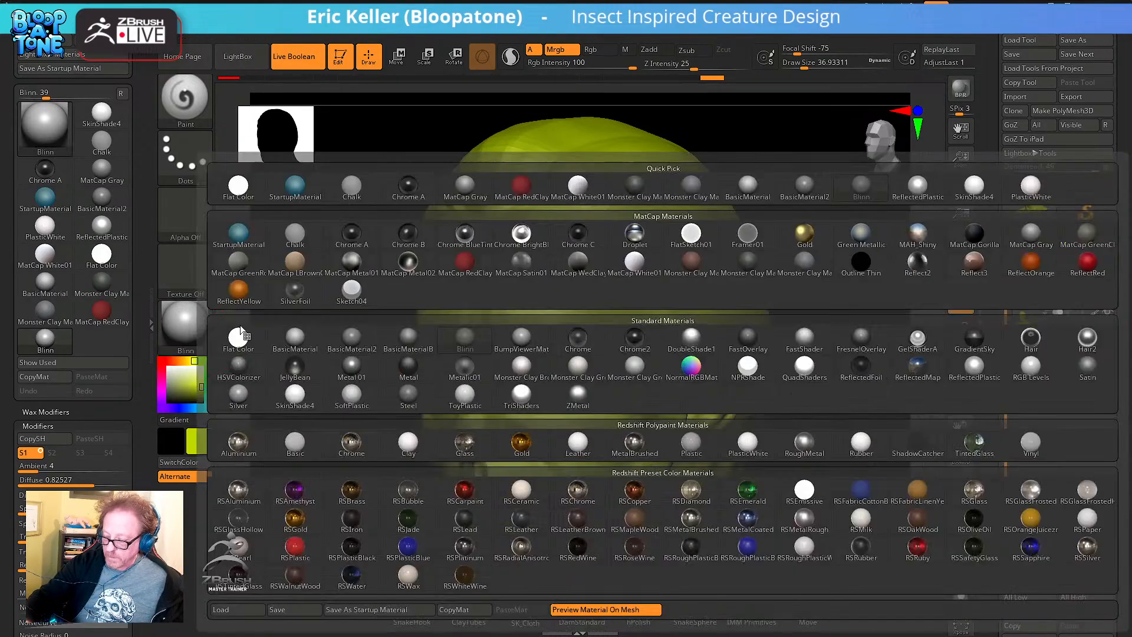
{"action": "left_click", "coordinate": [465, 263]}
{"action": "mouse_move", "coordinate": [560, 248]}
{"action": "left_mouse_down"}
{"action": "mouse_move", "coordinate": [615, 303]}
{"action": "mouse_move", "coordinate": [566, 236]}
{"action": "mouse_move", "coordinate": [642, 331]}
{"action": "mouse_move", "coordinate": [531, 277]}
{"action": "left_mouse_up"}
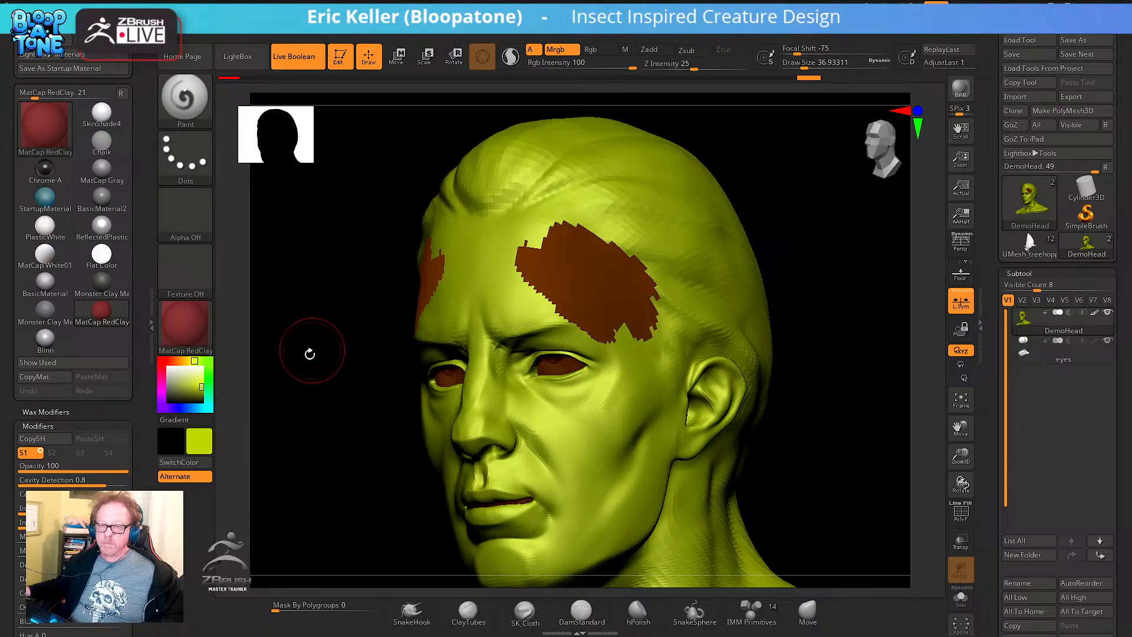
Step the head's subdivision level down and back up, and switch the active material to MatCap WedClay01
{"action": "key", "text": "shift+d"}
{"action": "key", "text": "d"}
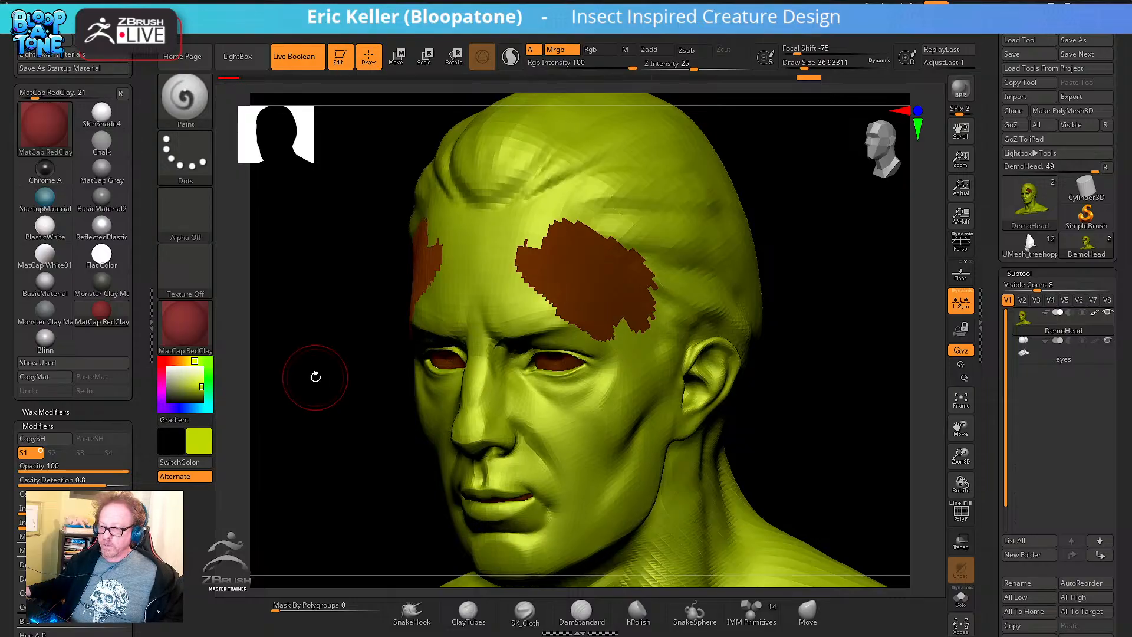
{"action": "left_click", "coordinate": [191, 329]}
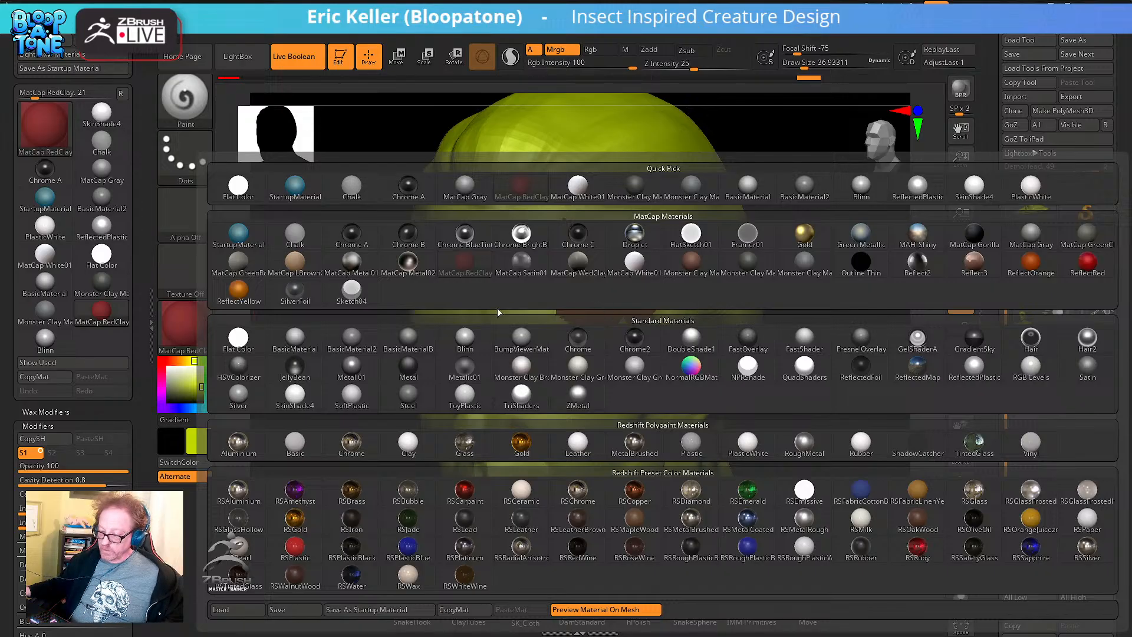
{"action": "left_click", "coordinate": [577, 264]}
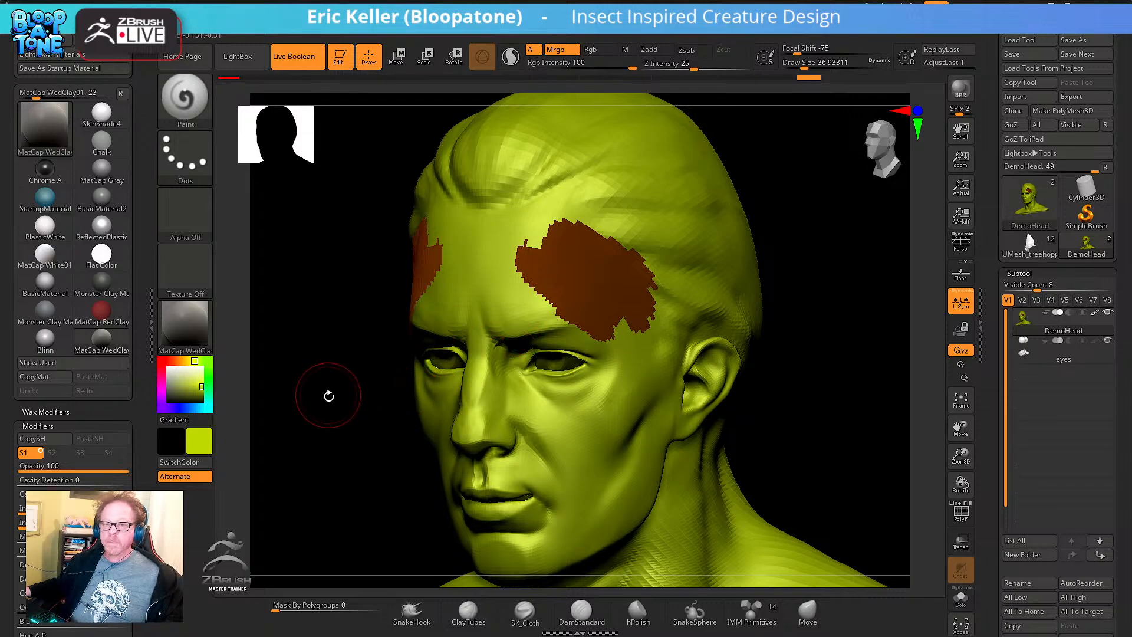
{"action": "left_click_drag", "start_coordinate": [329, 397], "coordinate": [354, 396]}
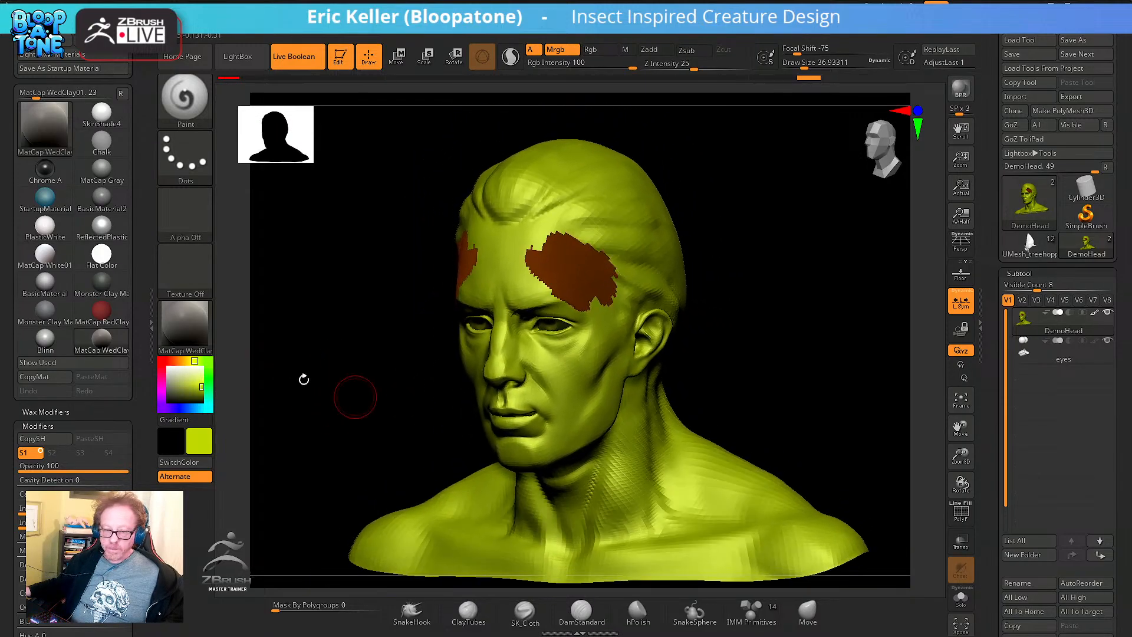
{"action": "mouse_move", "coordinate": [101, 340]}
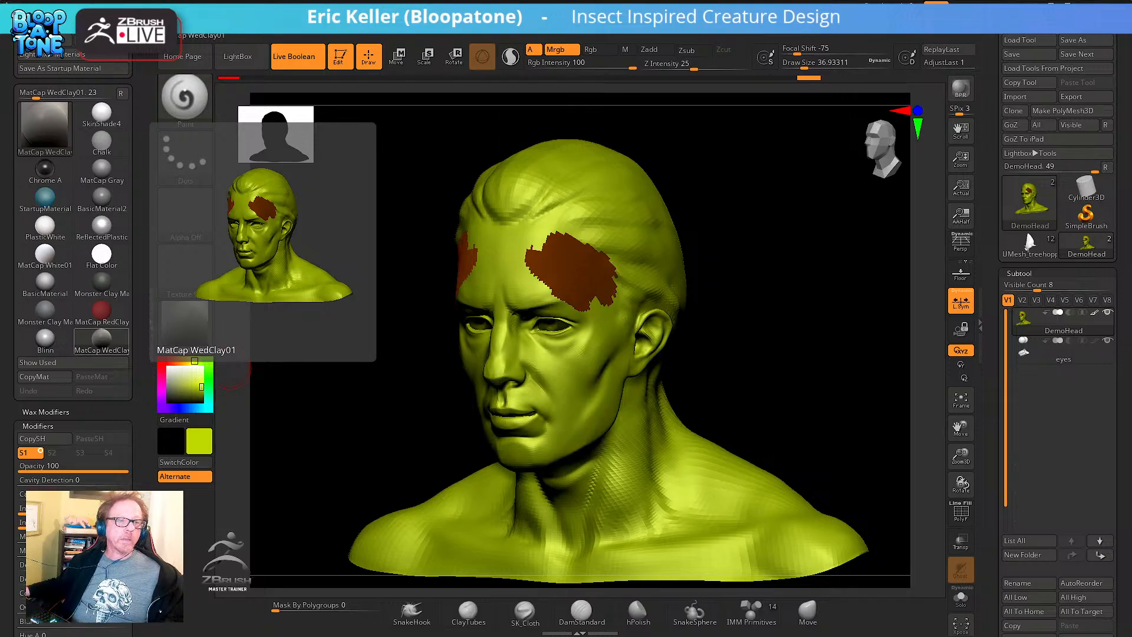
Switch to Chrome and search Google for "zbrush mat cap library"
{"action": "left_click_drag", "start_coordinate": [0, 254], "coordinate": [497, 152]}
{"action": "left_click", "coordinate": [799, 154]}
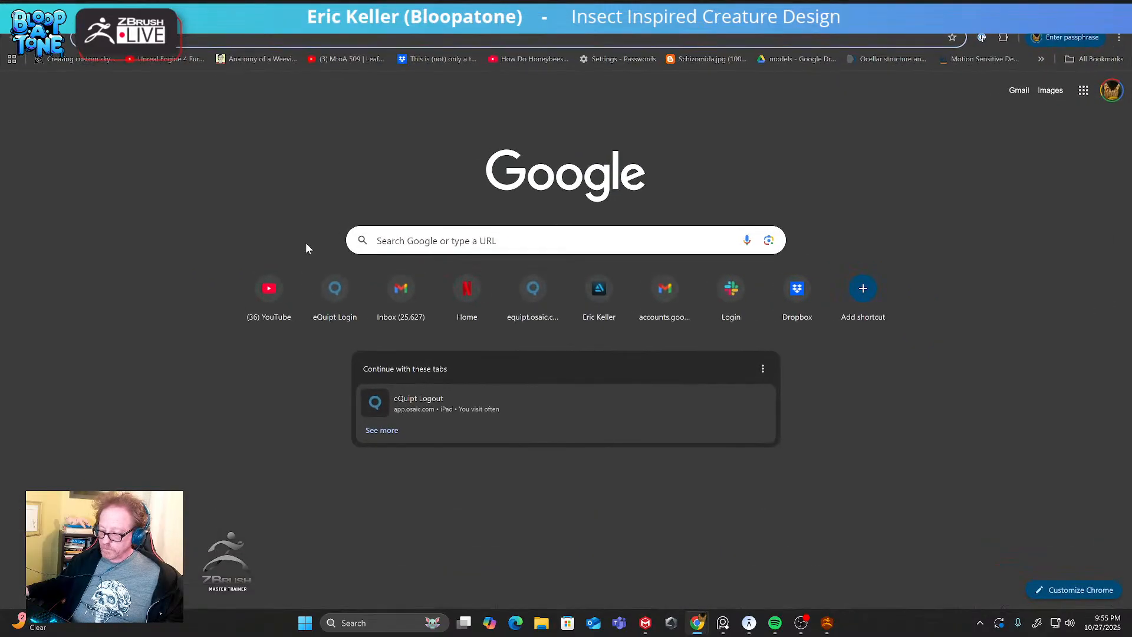
{"action": "left_click", "coordinate": [360, 240]}
{"action": "type", "text": "z"}
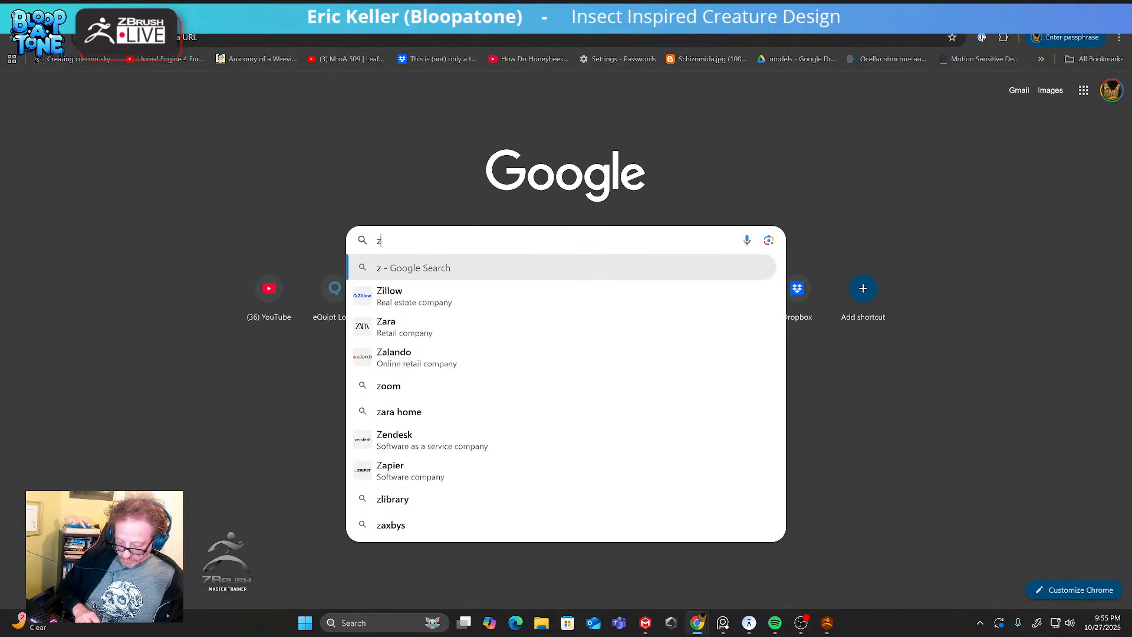
{"action": "type", "text": "brush mat "}
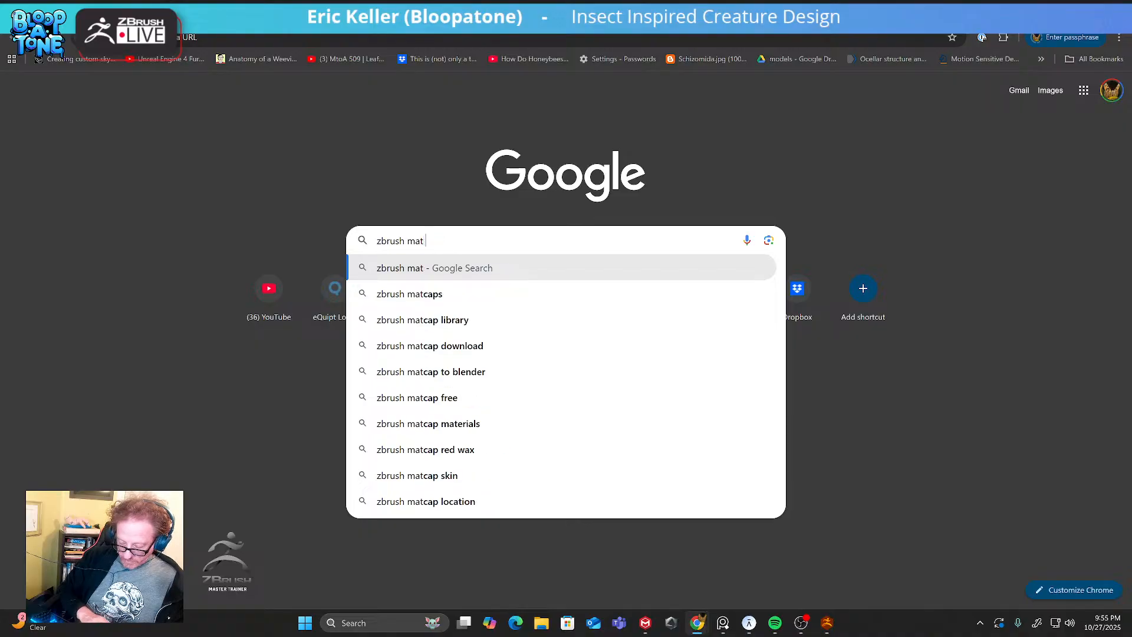
{"action": "type", "text": "cap library"}
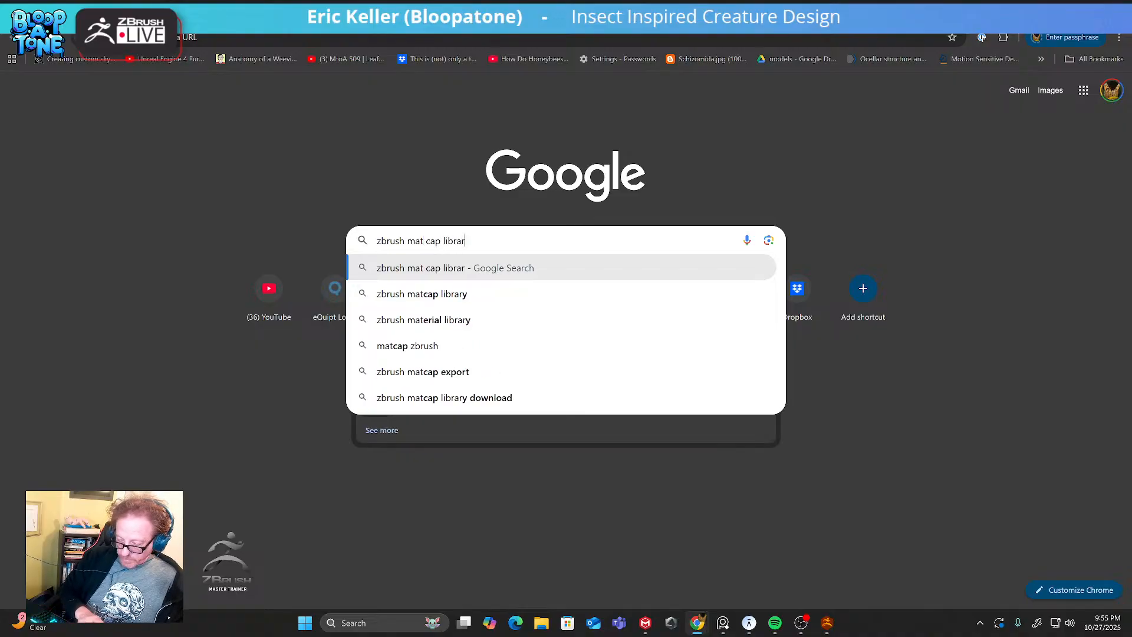
{"action": "key", "text": "Return"}
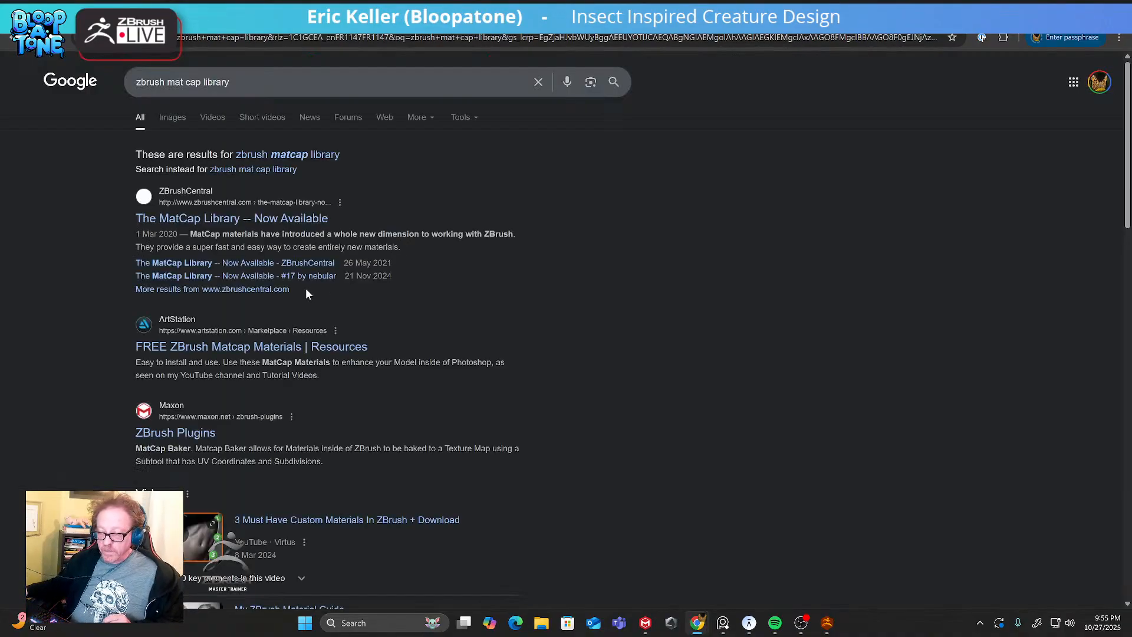
Open the ZBrushCentral thread "The MatCap Library -- Now Available", check its MatCap materials link and return to the thread
{"action": "left_click", "coordinate": [252, 220]}
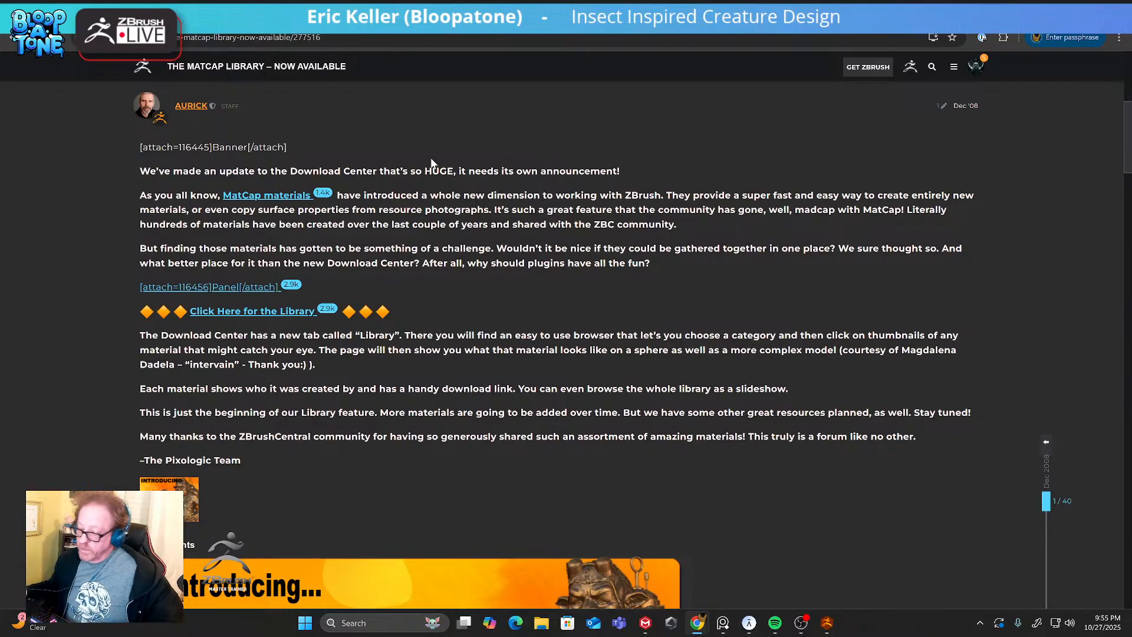
{"action": "left_click", "coordinate": [292, 196]}
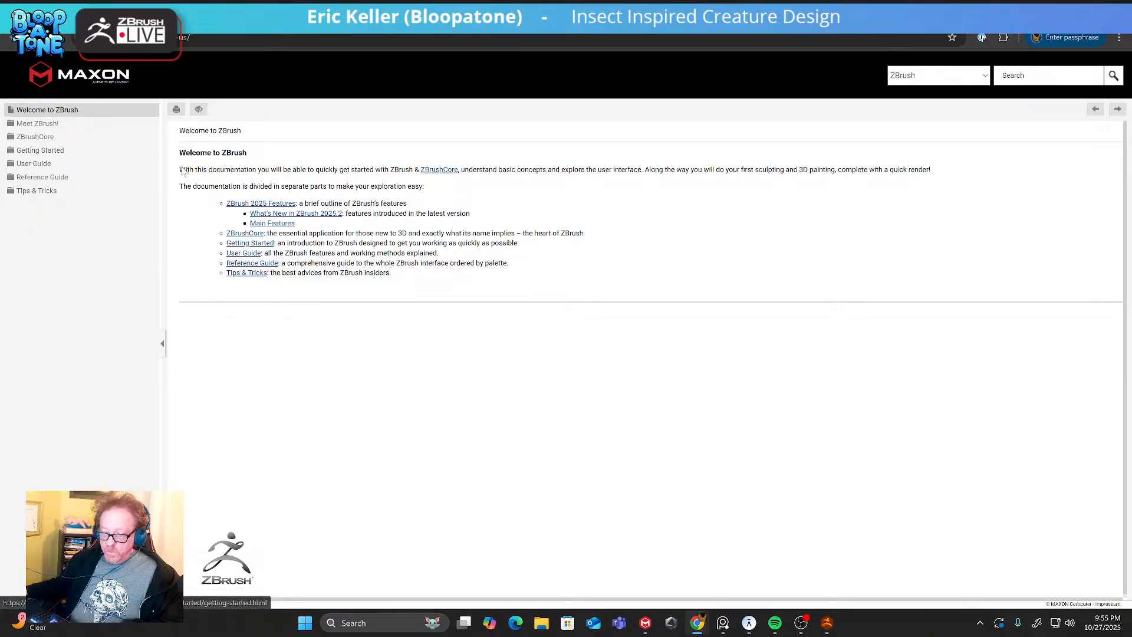
{"action": "key", "text": "alt+Left"}
Examine the MatCap Library thread's attachments and its earliest and latest replies for information on the library download
{"action": "scroll", "coordinate": [452, 364], "scroll_direction": "down", "scroll_amount": 8}
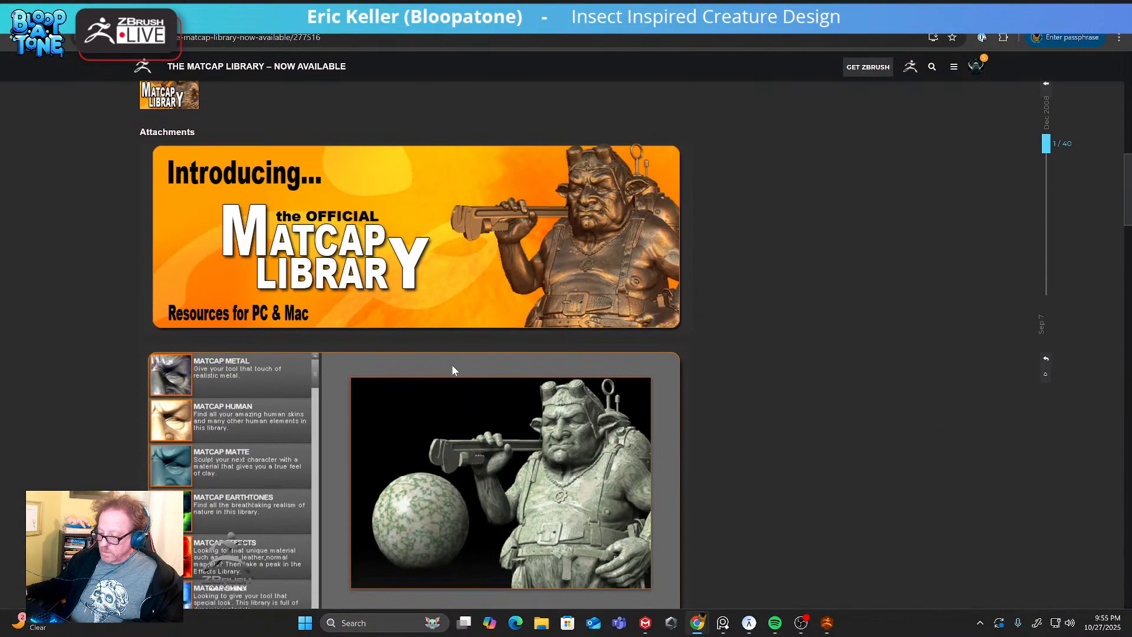
{"action": "scroll", "coordinate": [453, 371], "scroll_direction": "down", "scroll_amount": 9}
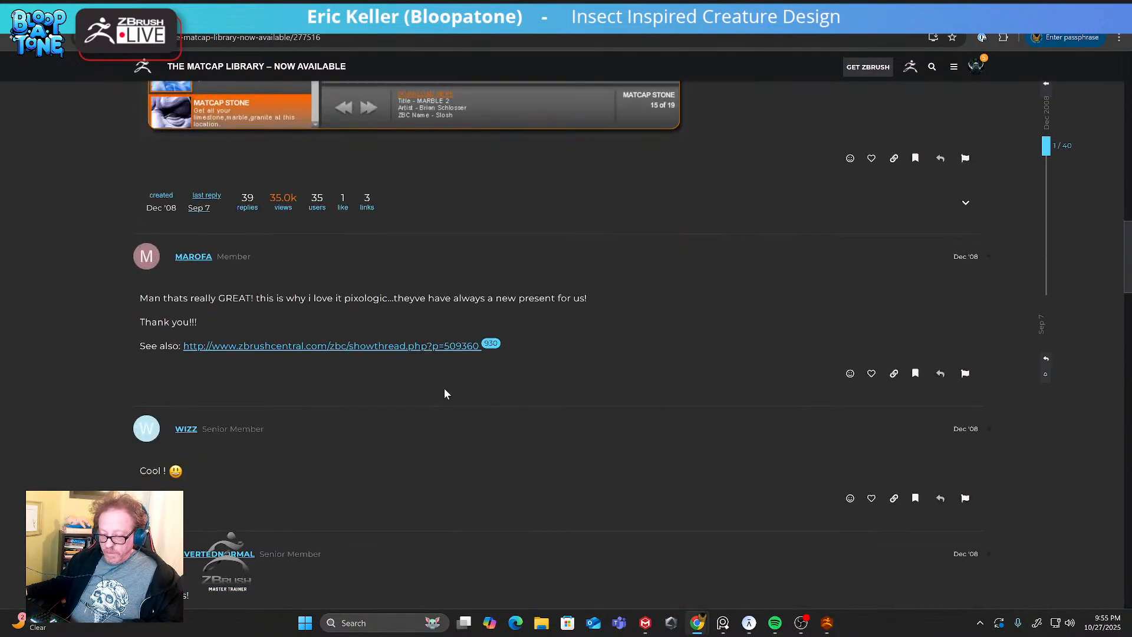
{"action": "scroll", "coordinate": [442, 383], "scroll_direction": "down", "scroll_amount": 2}
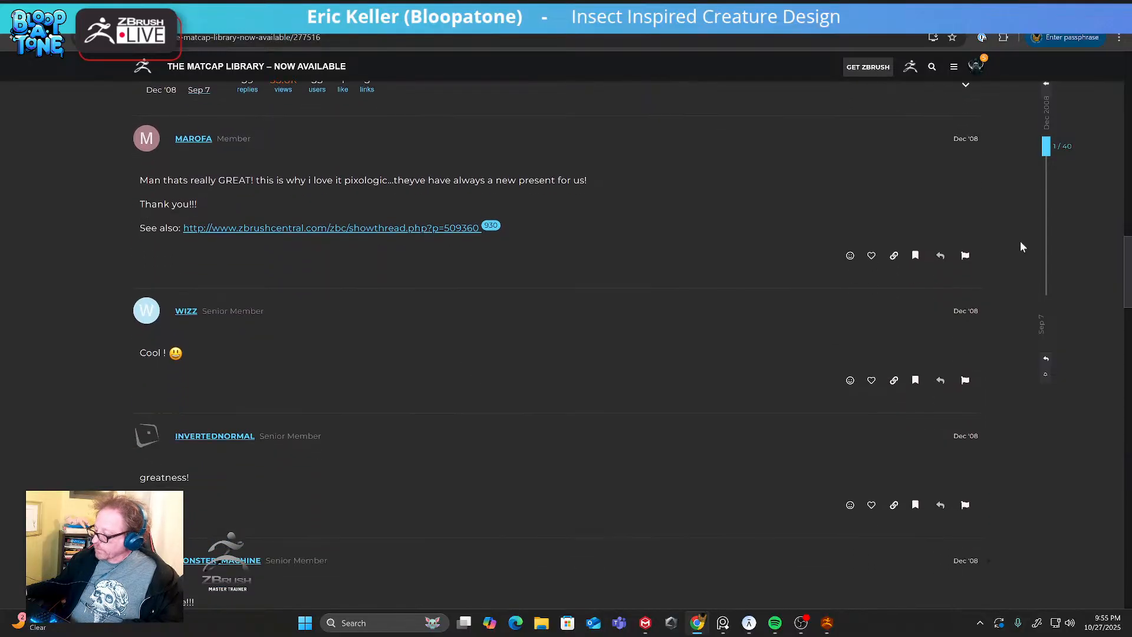
{"action": "left_click_drag", "start_coordinate": [1046, 147], "coordinate": [1046, 298]}
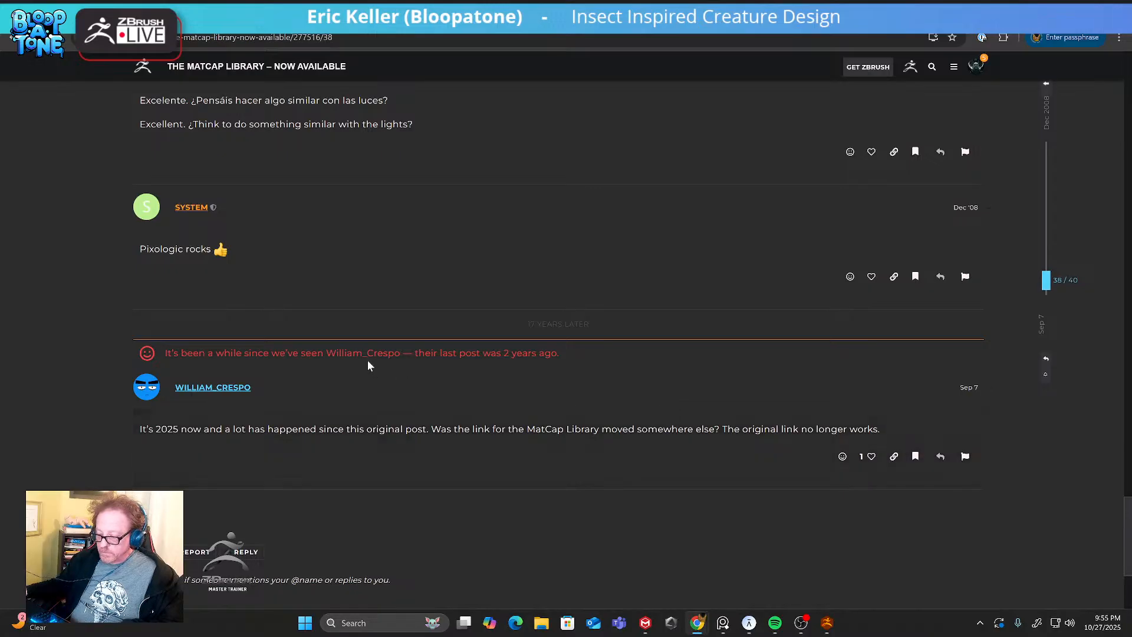
{"action": "scroll", "coordinate": [456, 375], "scroll_direction": "up", "scroll_amount": 1}
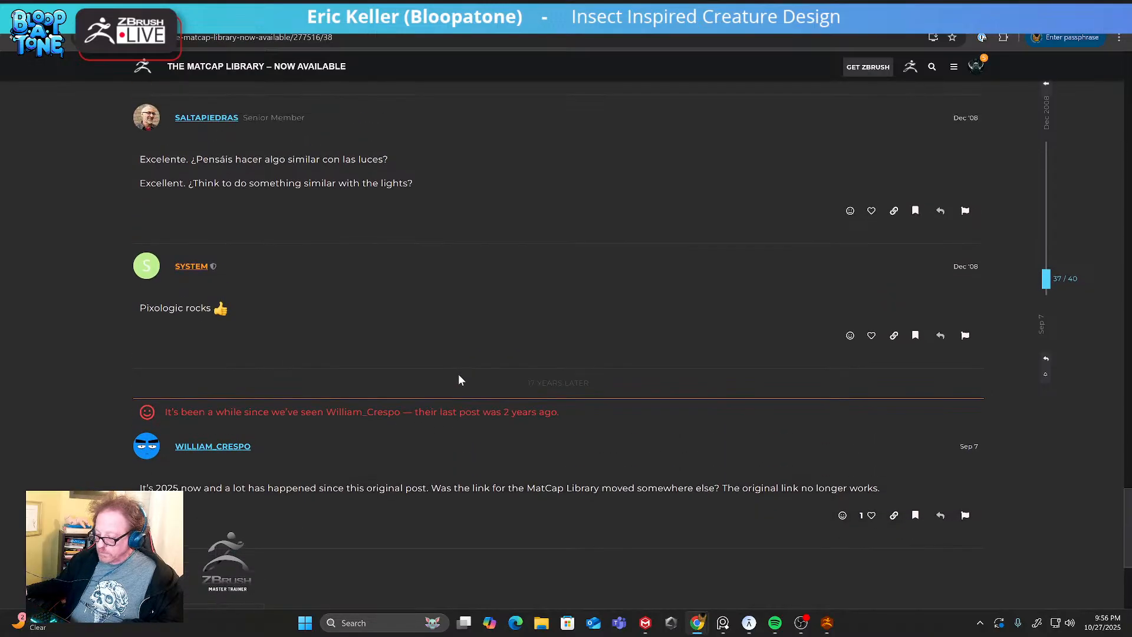
{"action": "scroll", "coordinate": [497, 404], "scroll_direction": "up", "scroll_amount": 5}
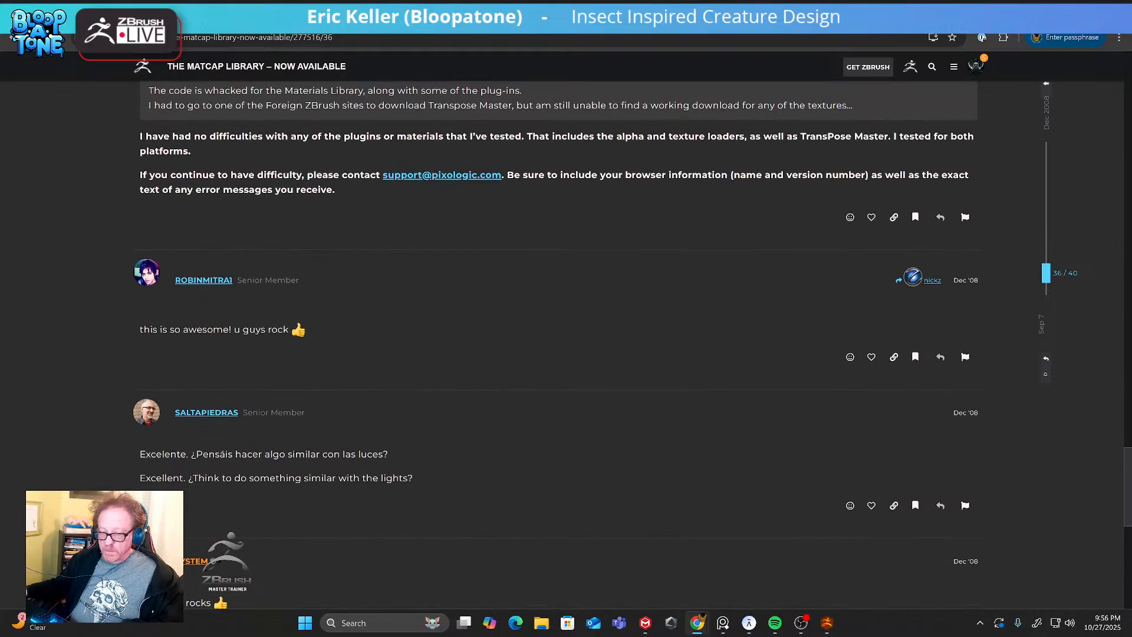
{"action": "scroll", "coordinate": [181, 116], "scroll_direction": "up", "scroll_amount": 2}
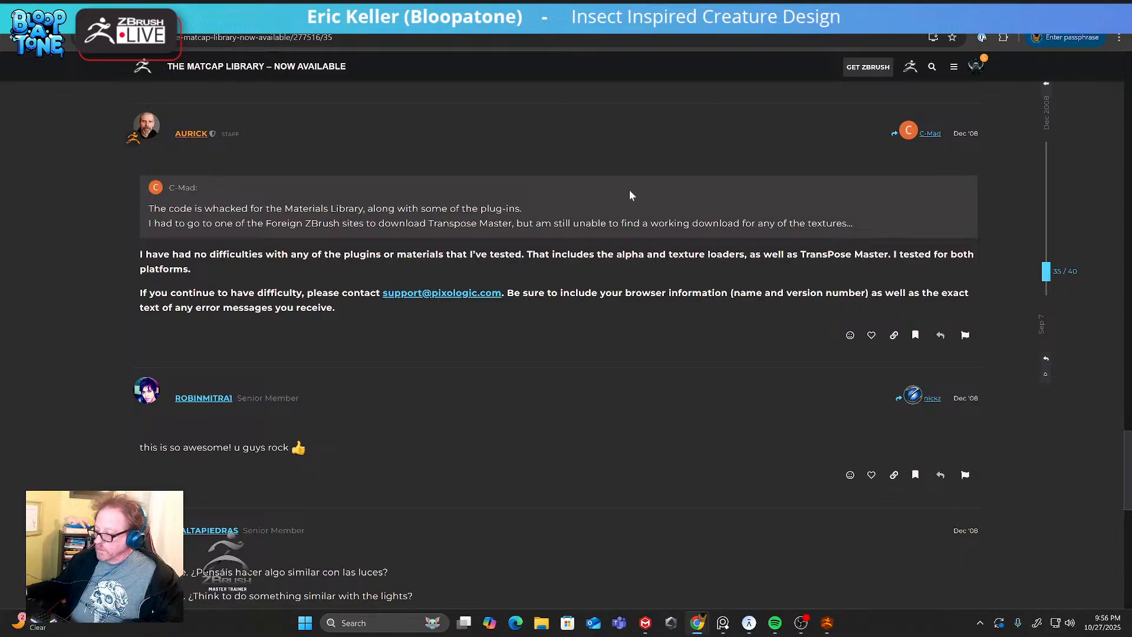
Open the FREE ZBrush Matcap Materials page on ArtStation from the search results and change its currency to euros
{"action": "left_click", "coordinate": [11, 40]}
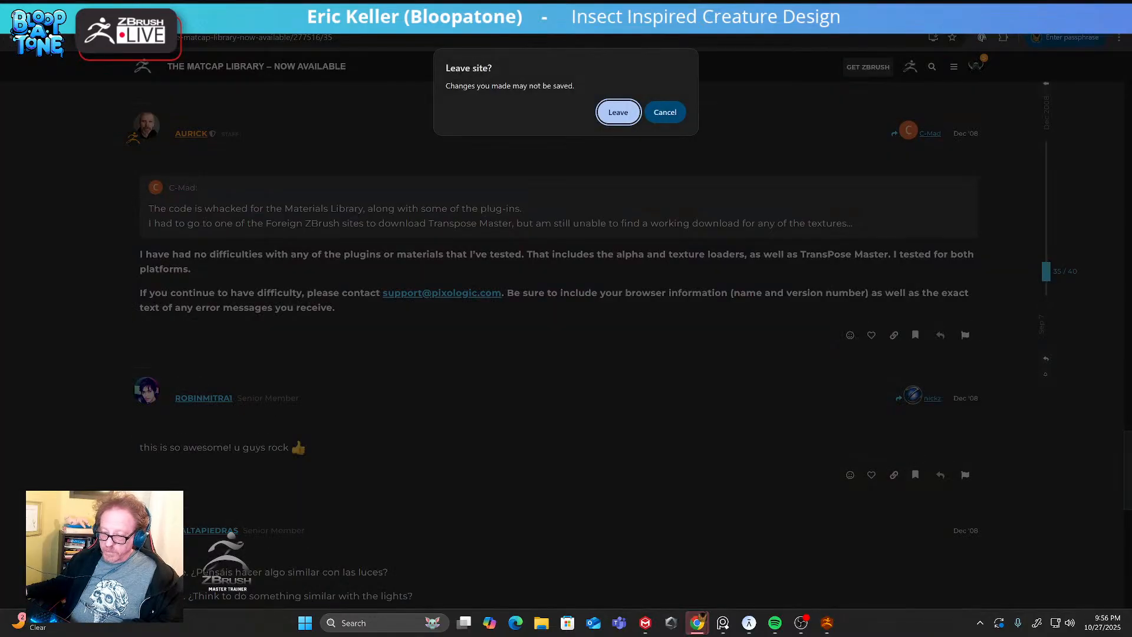
{"action": "left_click", "coordinate": [618, 113]}
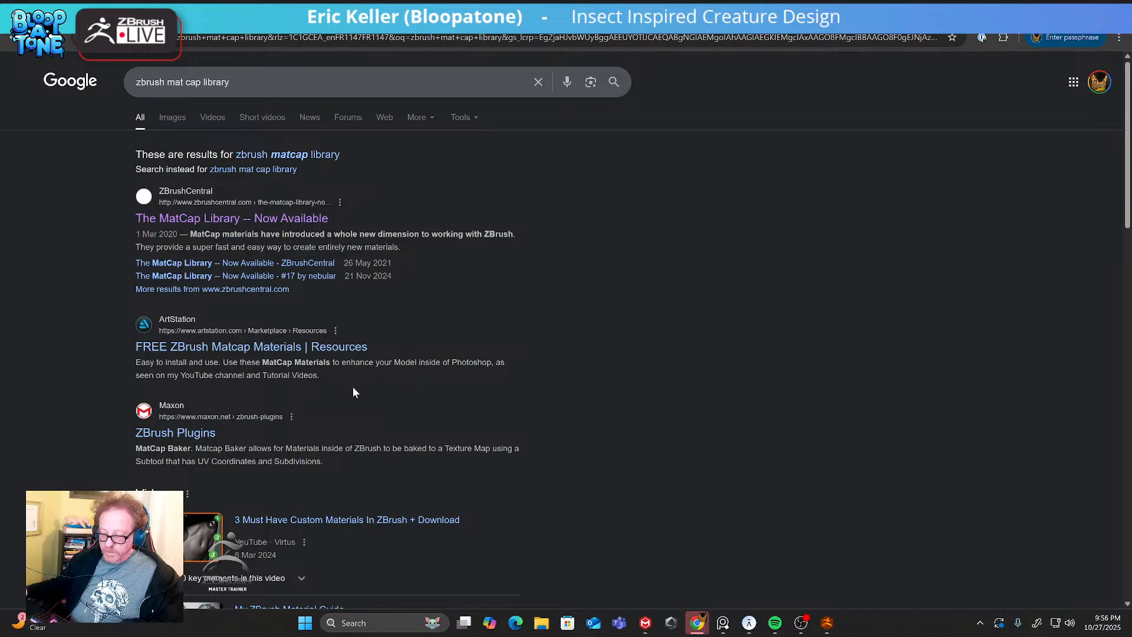
{"action": "left_click", "coordinate": [248, 353]}
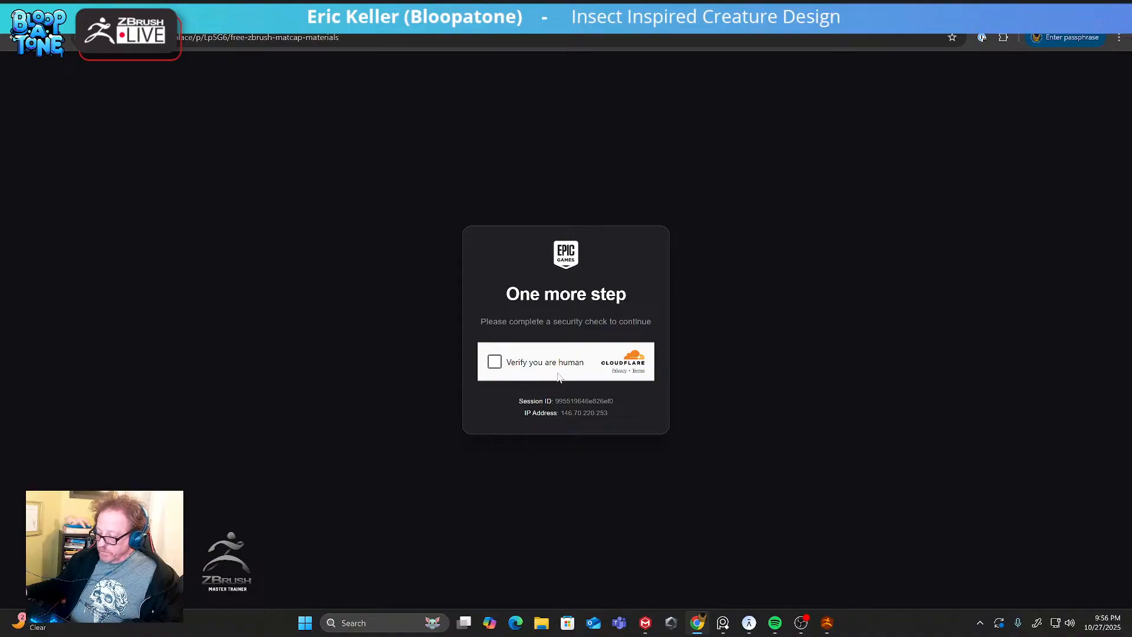
{"action": "left_click", "coordinate": [496, 363]}
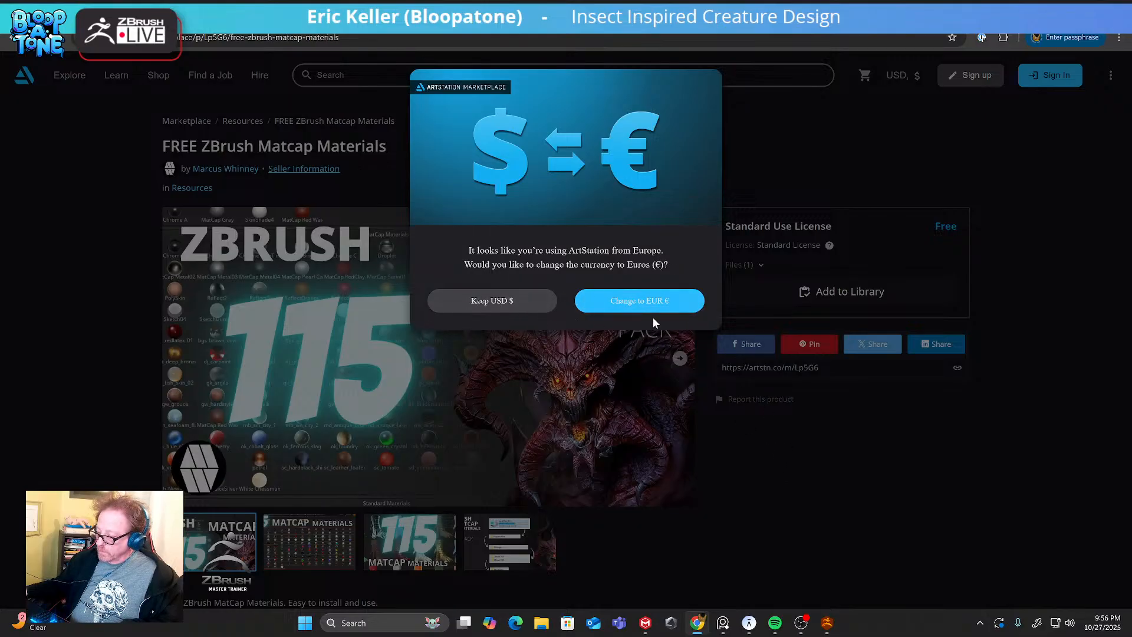
{"action": "left_click", "coordinate": [657, 302]}
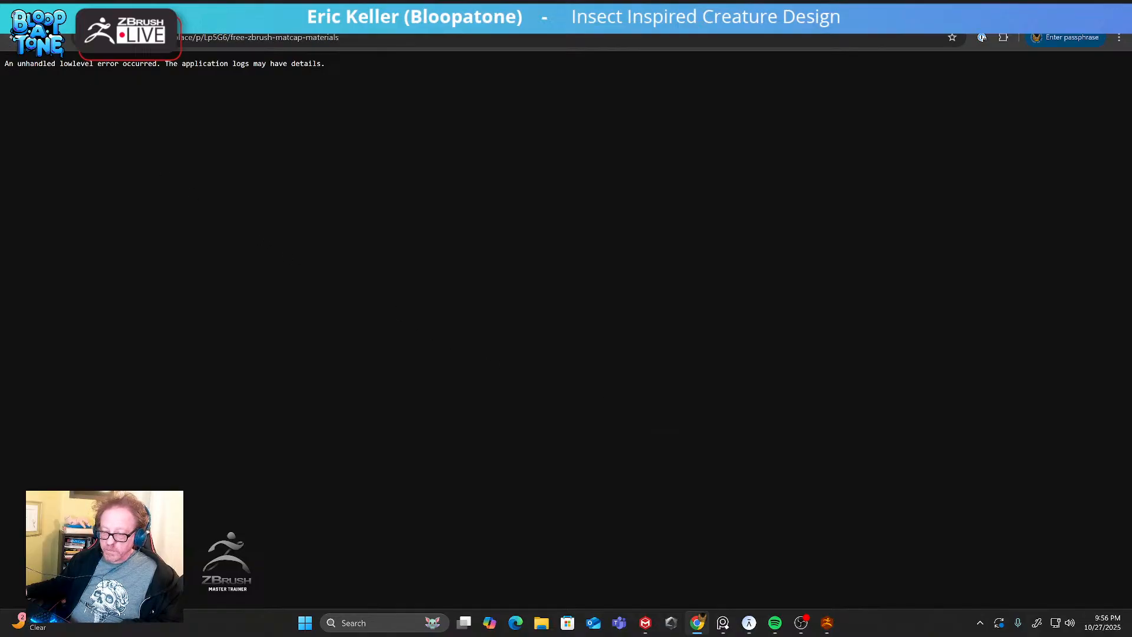
Return to the ZBrush matcap search results and check Maxon's ZBrush Plugins page
{"action": "left_click", "coordinate": [11, 39]}
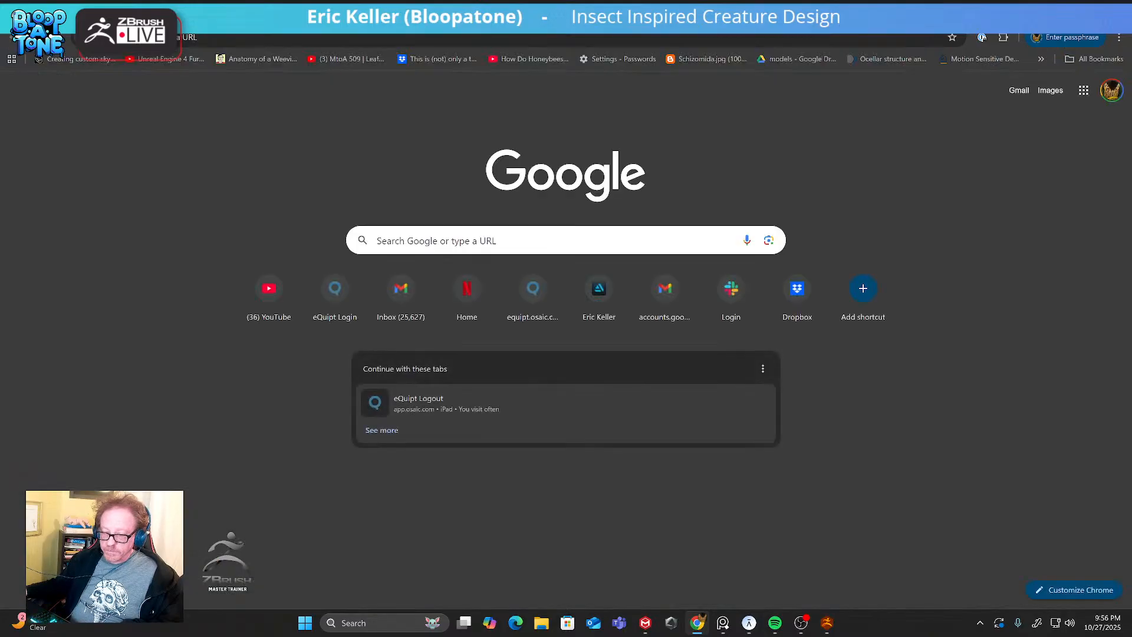
{"action": "left_click", "coordinate": [32, 38]}
{"action": "scroll", "coordinate": [253, 374], "scroll_direction": "down", "scroll_amount": 1}
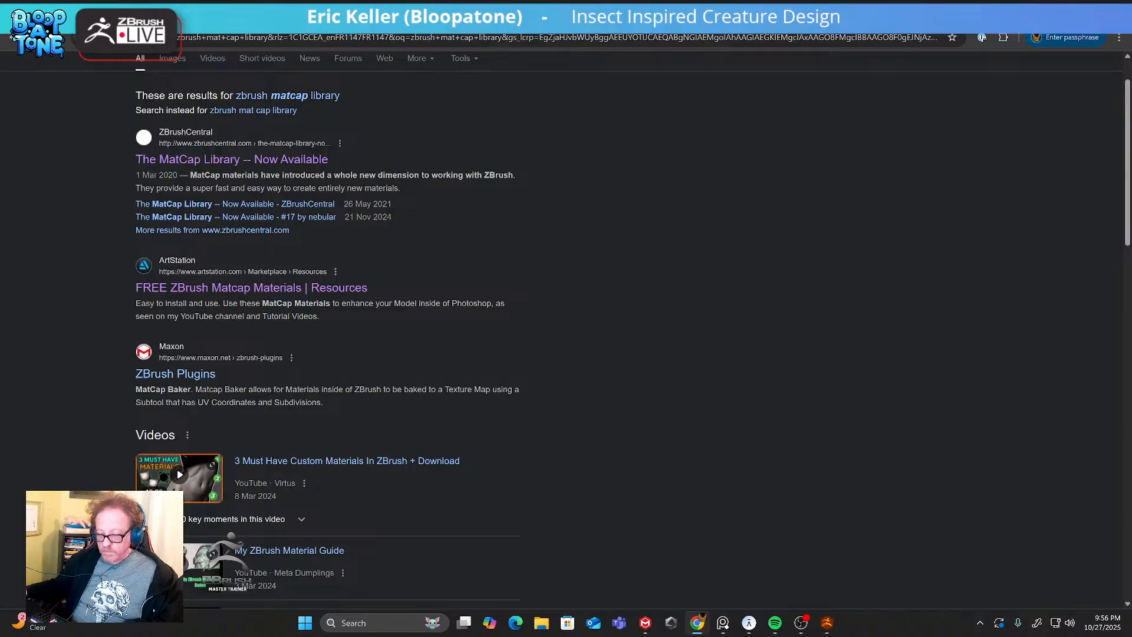
{"action": "scroll", "coordinate": [232, 392], "scroll_direction": "down", "scroll_amount": 1}
{"action": "left_click", "coordinate": [179, 319]}
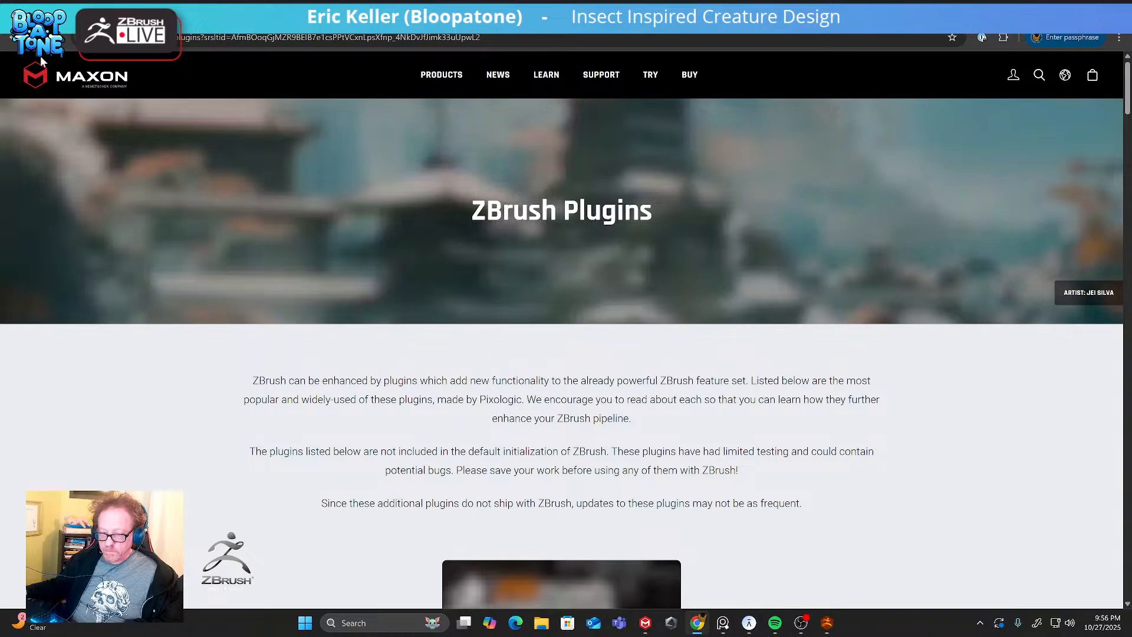
{"action": "left_click", "coordinate": [10, 38]}
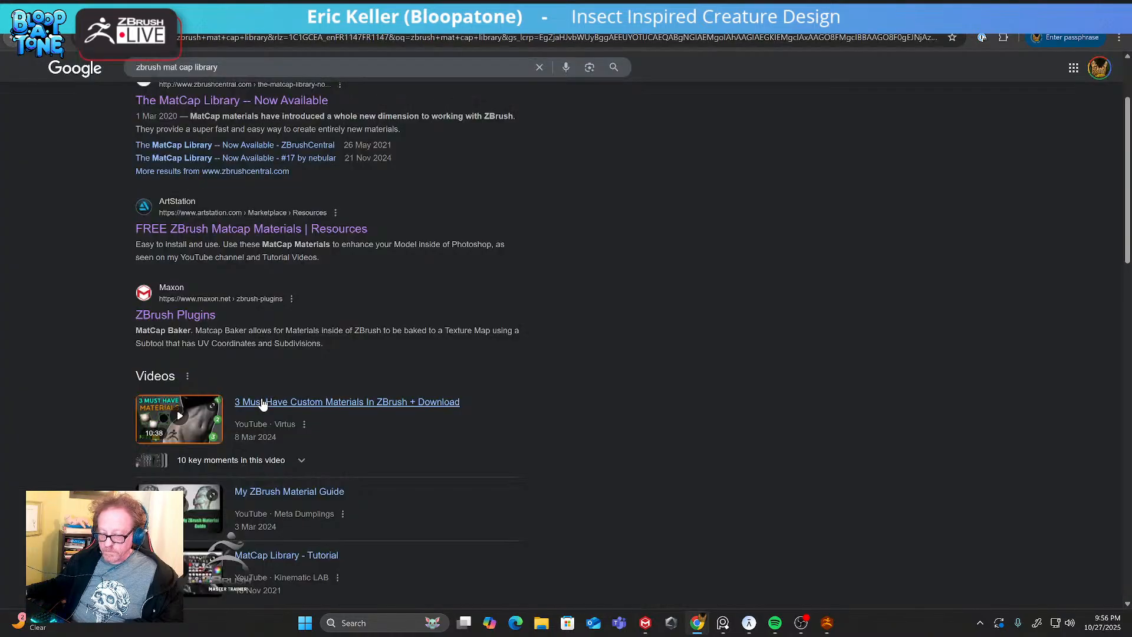
Look further down the search results and examine Gumroad's Zbrush - Free MatCap/Material Library (V1) page, then return to the results
{"action": "scroll", "coordinate": [258, 422], "scroll_direction": "down", "scroll_amount": 5}
{"action": "scroll", "coordinate": [258, 432], "scroll_direction": "down", "scroll_amount": 1}
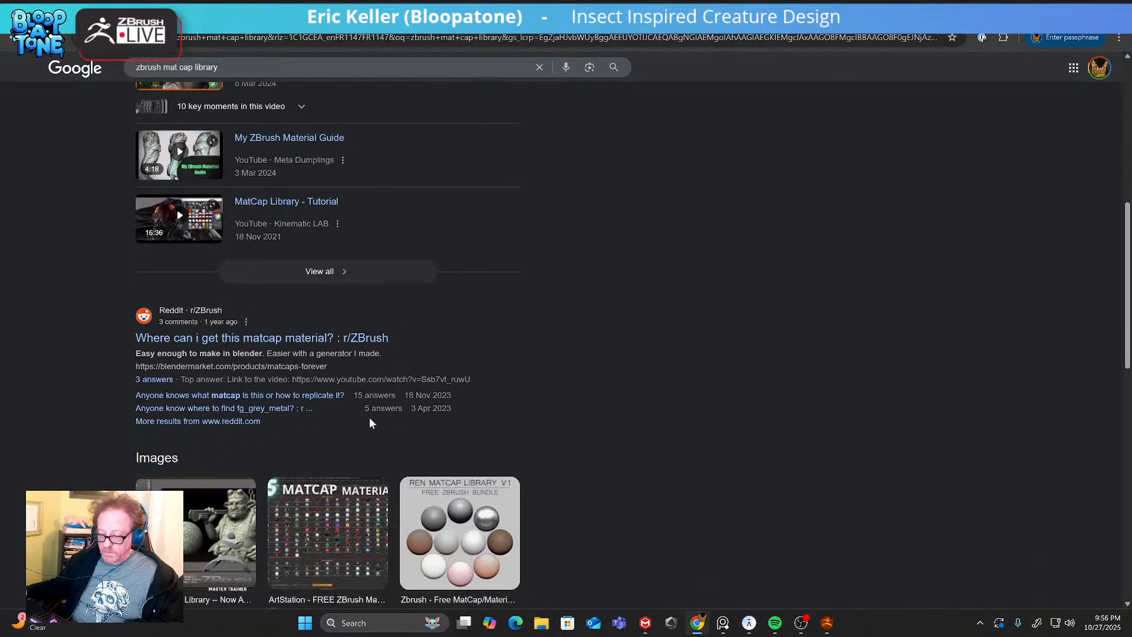
{"action": "scroll", "coordinate": [370, 423], "scroll_direction": "down", "scroll_amount": 5}
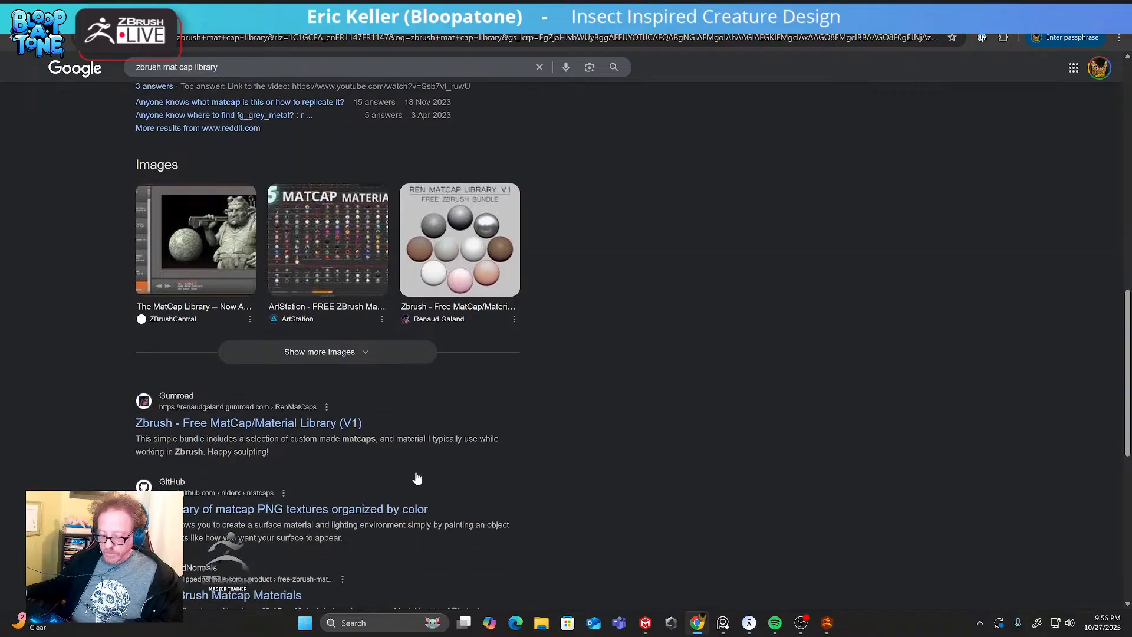
{"action": "scroll", "coordinate": [355, 456], "scroll_direction": "down", "scroll_amount": 1}
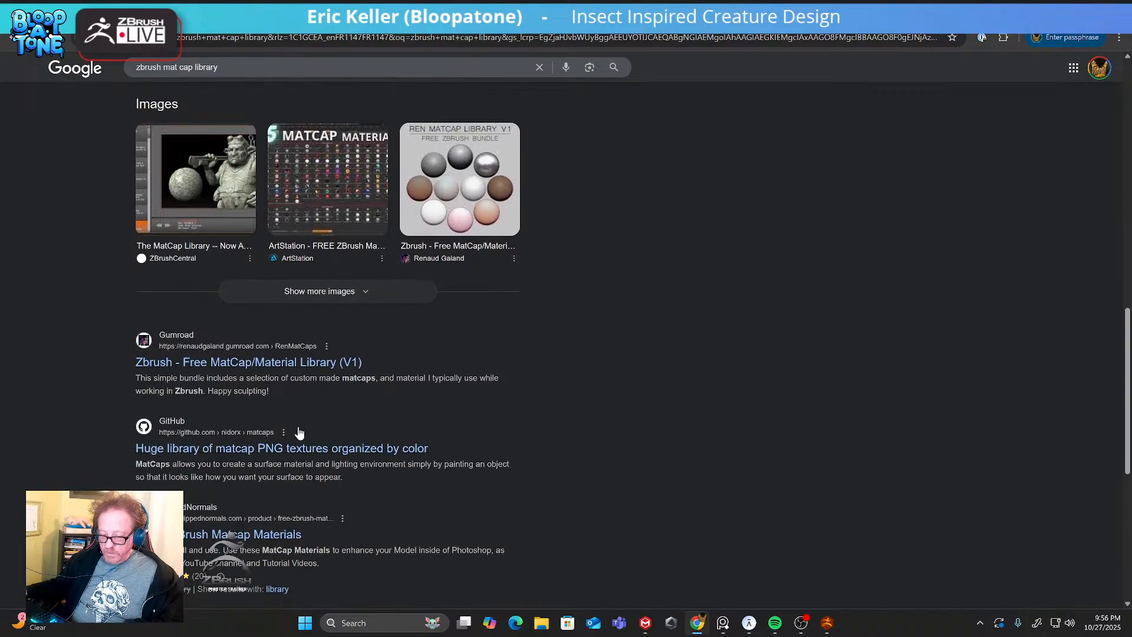
{"action": "left_click", "coordinate": [244, 363]}
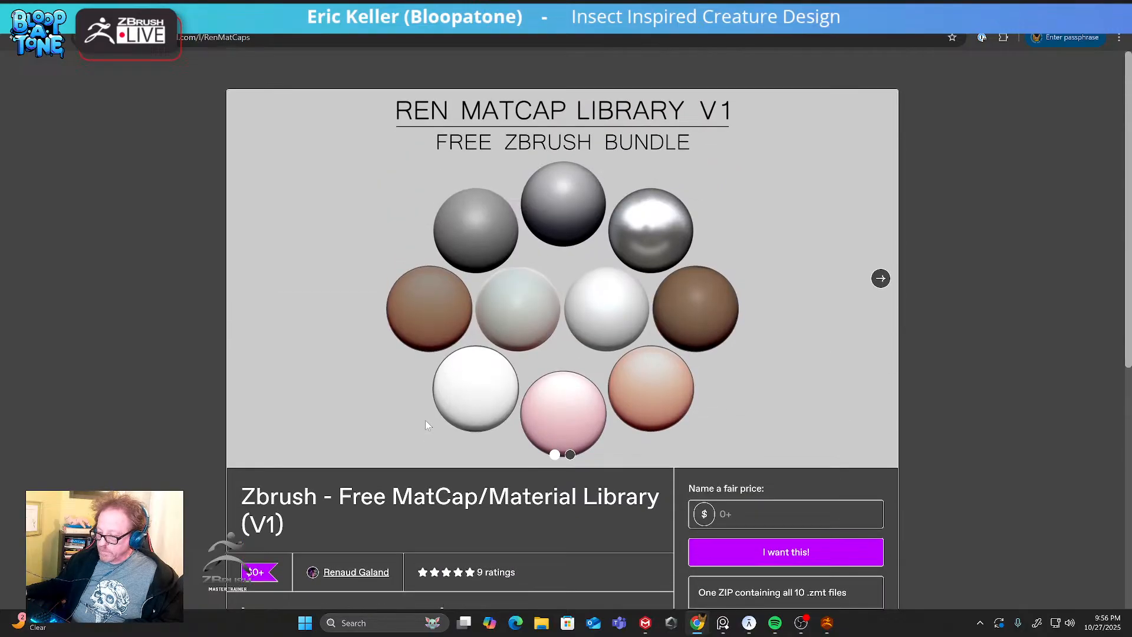
{"action": "scroll", "coordinate": [425, 420], "scroll_direction": "down", "scroll_amount": 7}
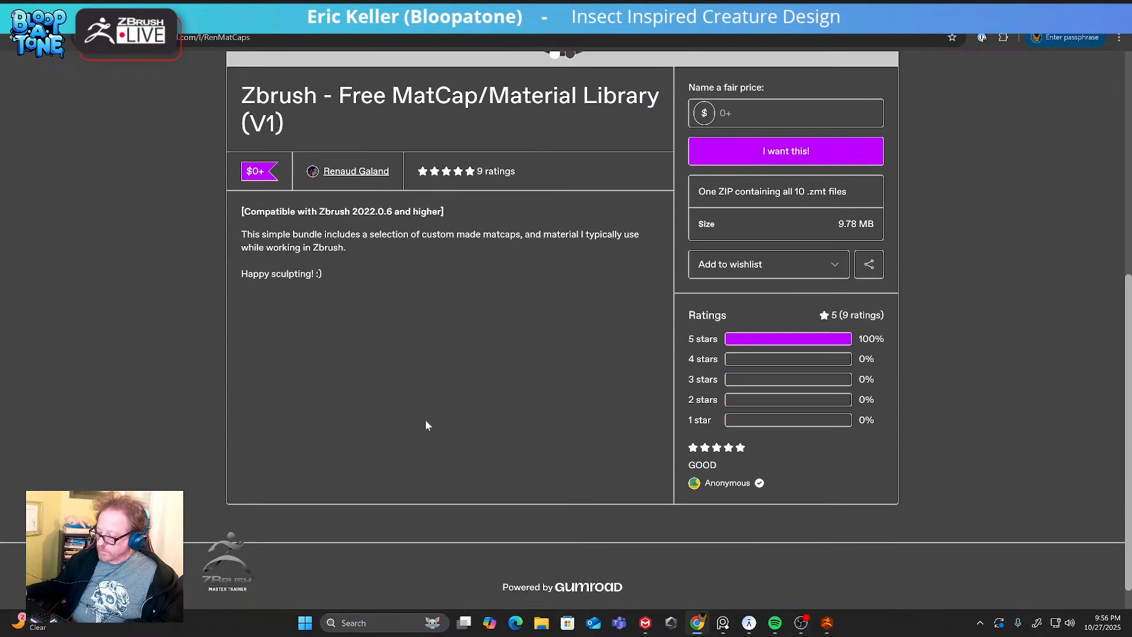
{"action": "key", "text": "alt+Left"}
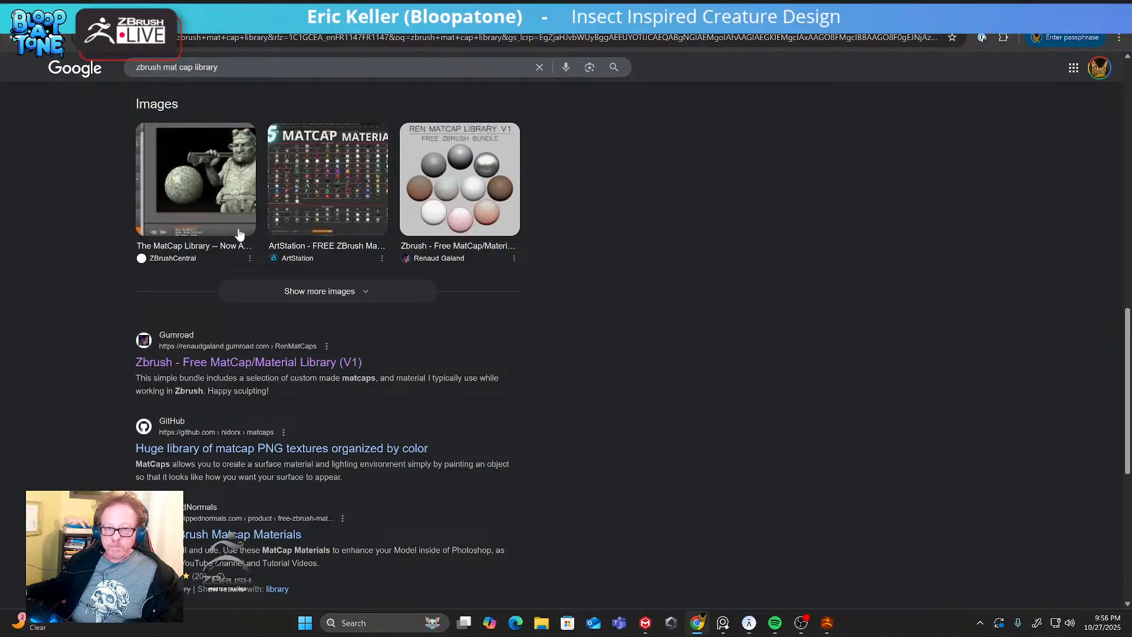
Leave the search results and bring up the Udemy course Demystifying ZBrush Materials in a full-screen browser window
{"action": "left_click", "coordinate": [802, 624]}
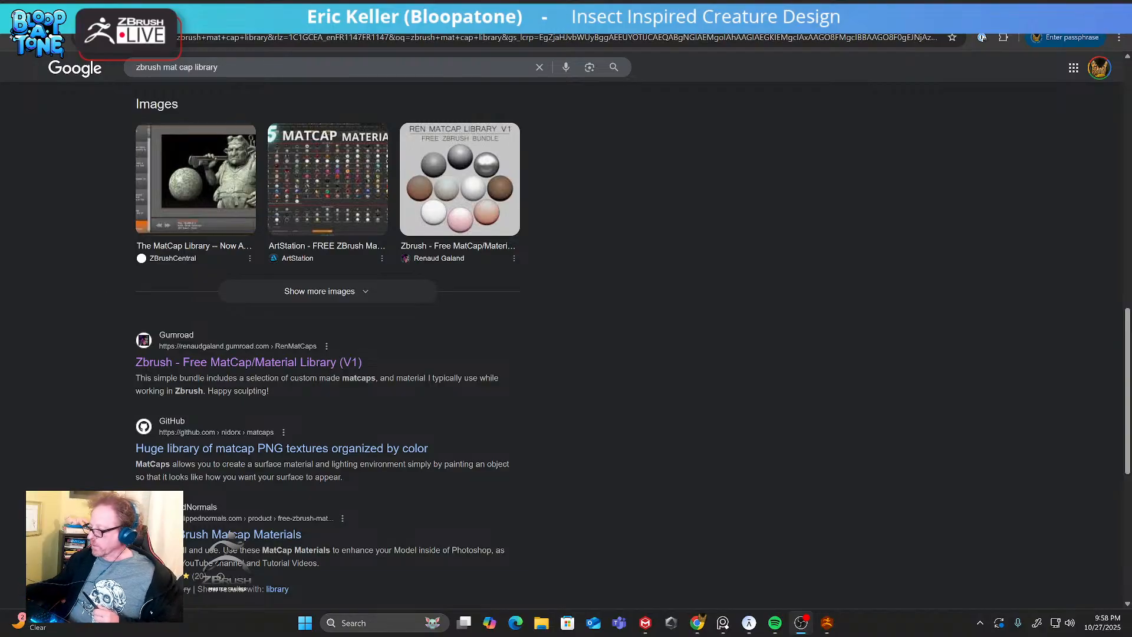
{"action": "key", "text": "alt+Tab"}
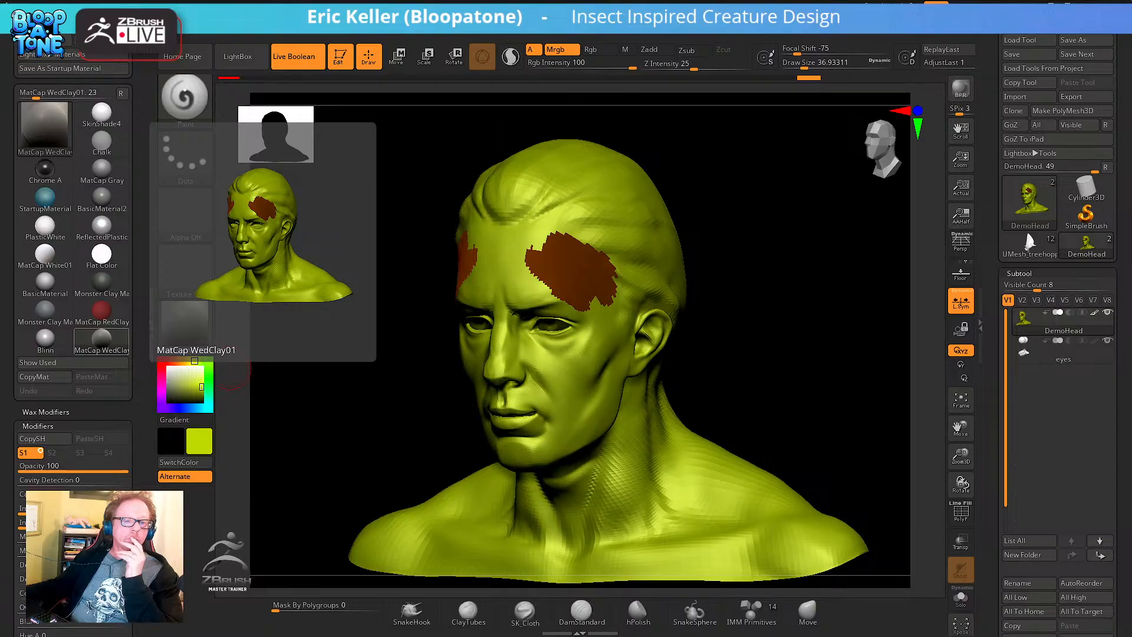
{"action": "left_click_drag", "start_coordinate": [1, 301], "coordinate": [601, 180]}
{"action": "left_click", "coordinate": [675, 181]}
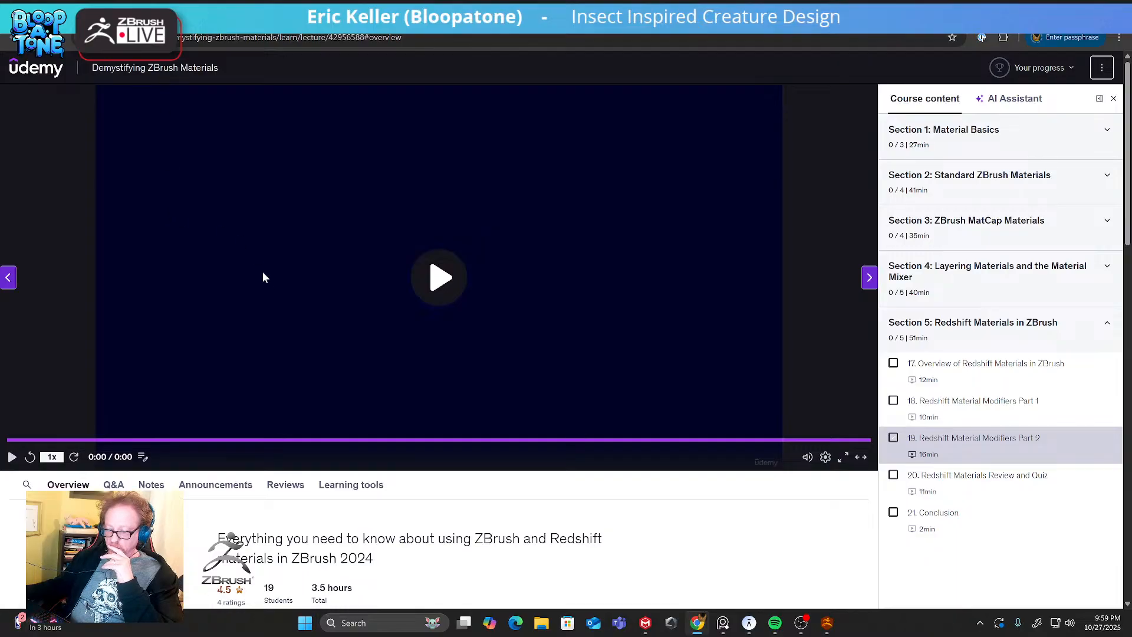
Examine the course's lecture lists for ZBrush MatCap Materials and Layering Materials and the Material Mixer, and its overview
{"action": "key", "text": "F5"}
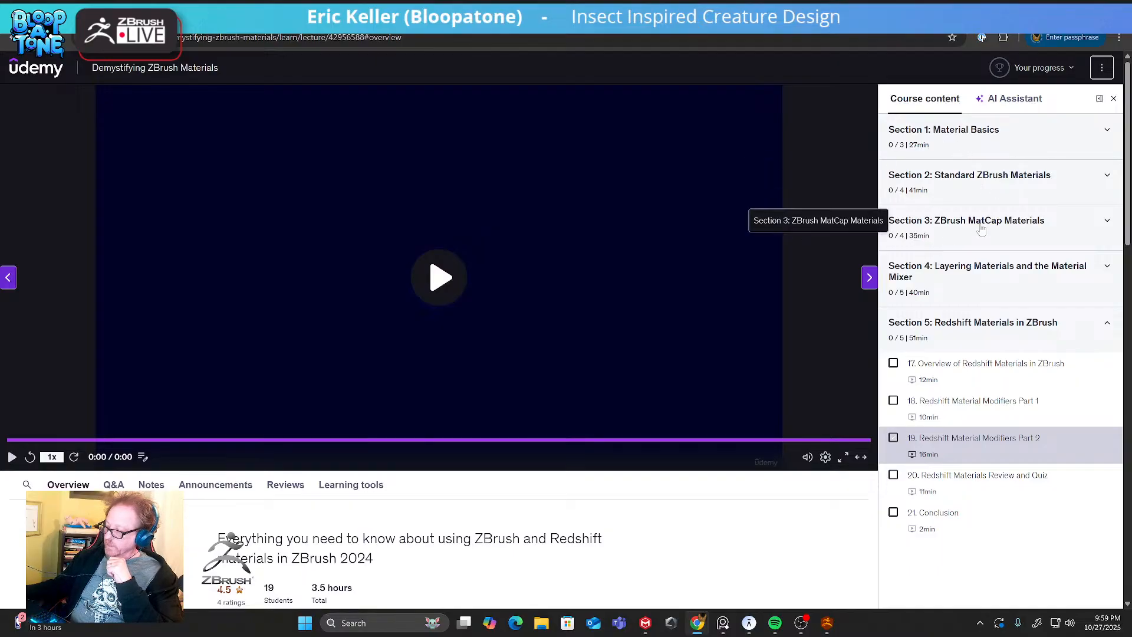
{"action": "left_click", "coordinate": [1101, 222]}
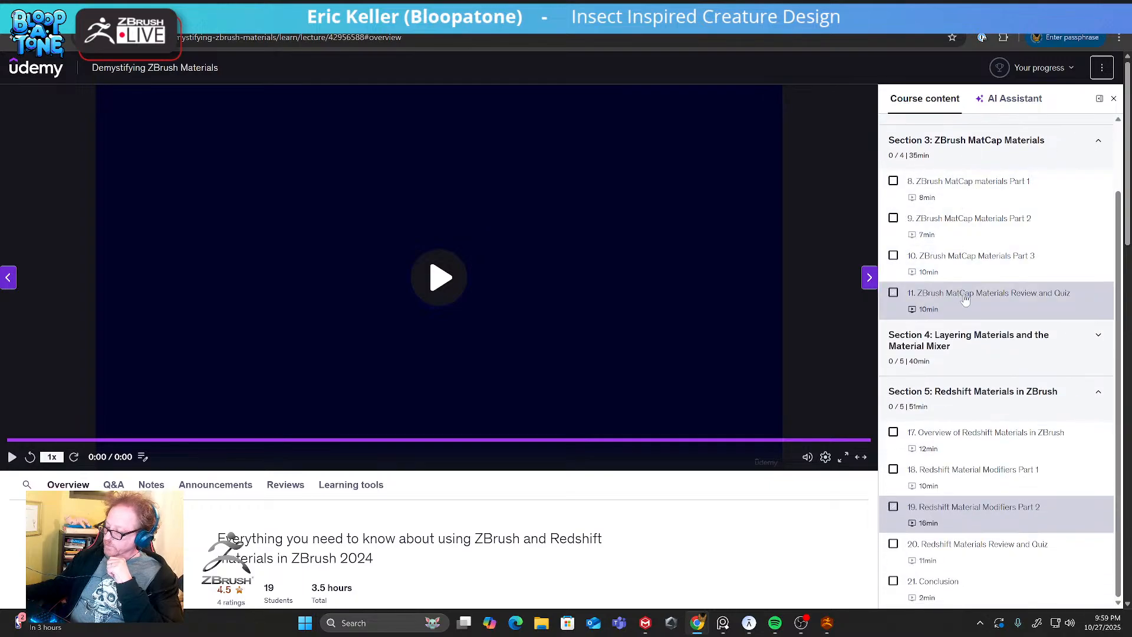
{"action": "left_click", "coordinate": [1099, 339]}
{"action": "scroll", "coordinate": [1032, 306], "scroll_direction": "down", "scroll_amount": 3}
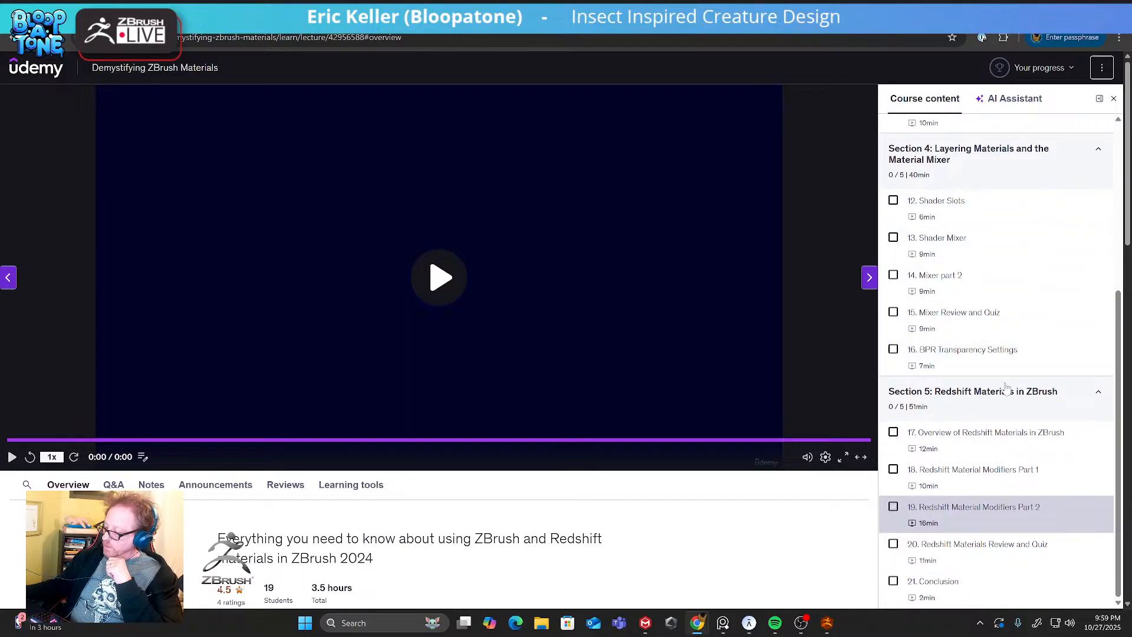
{"action": "scroll", "coordinate": [1008, 418], "scroll_direction": "down", "scroll_amount": 4}
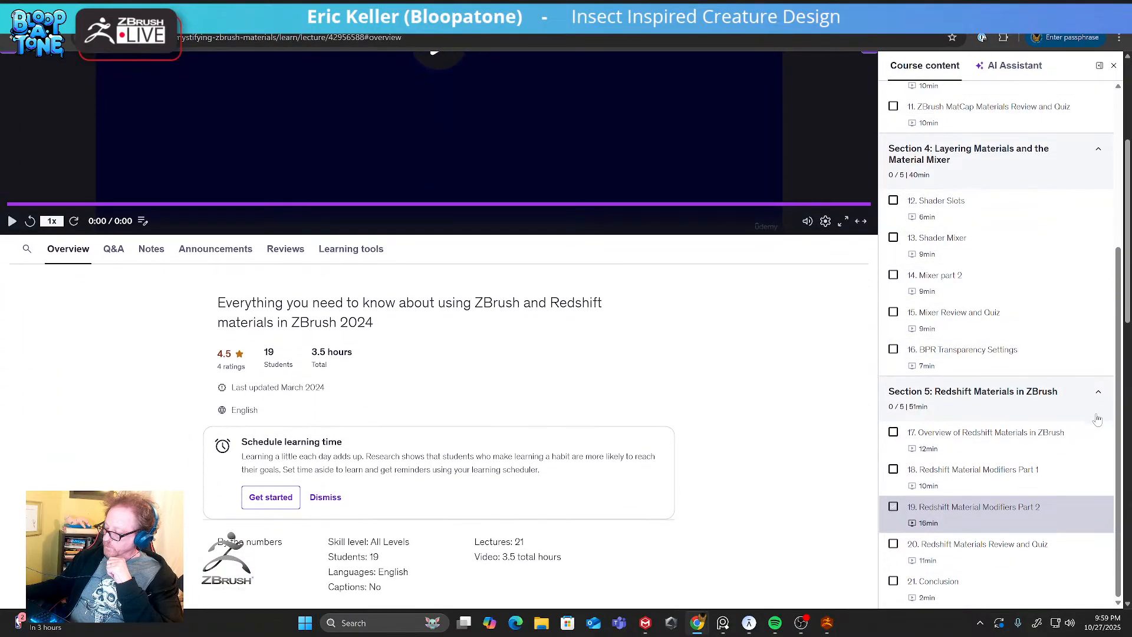
{"action": "mouse_move", "coordinate": [1126, 311]}
{"action": "left_mouse_down"}
{"action": "mouse_move", "coordinate": [1127, 416]}
{"action": "mouse_move", "coordinate": [1124, 324]}
{"action": "left_mouse_up"}
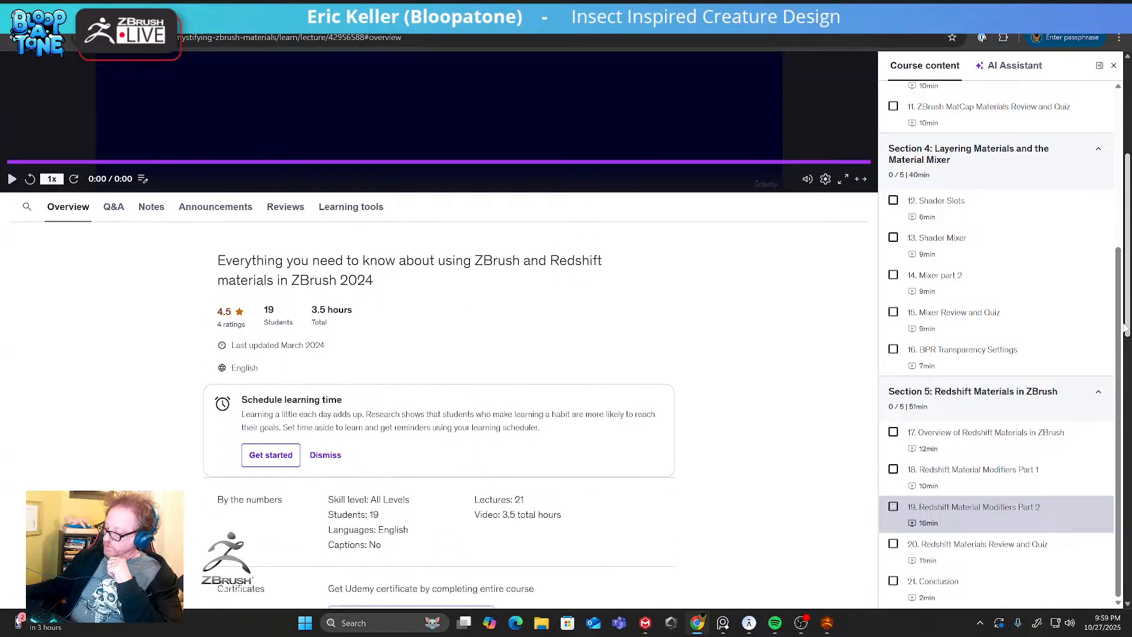
{"action": "scroll", "coordinate": [1043, 131], "scroll_direction": "up", "scroll_amount": 4}
{"action": "scroll", "coordinate": [443, 354], "scroll_direction": "up", "scroll_amount": 3}
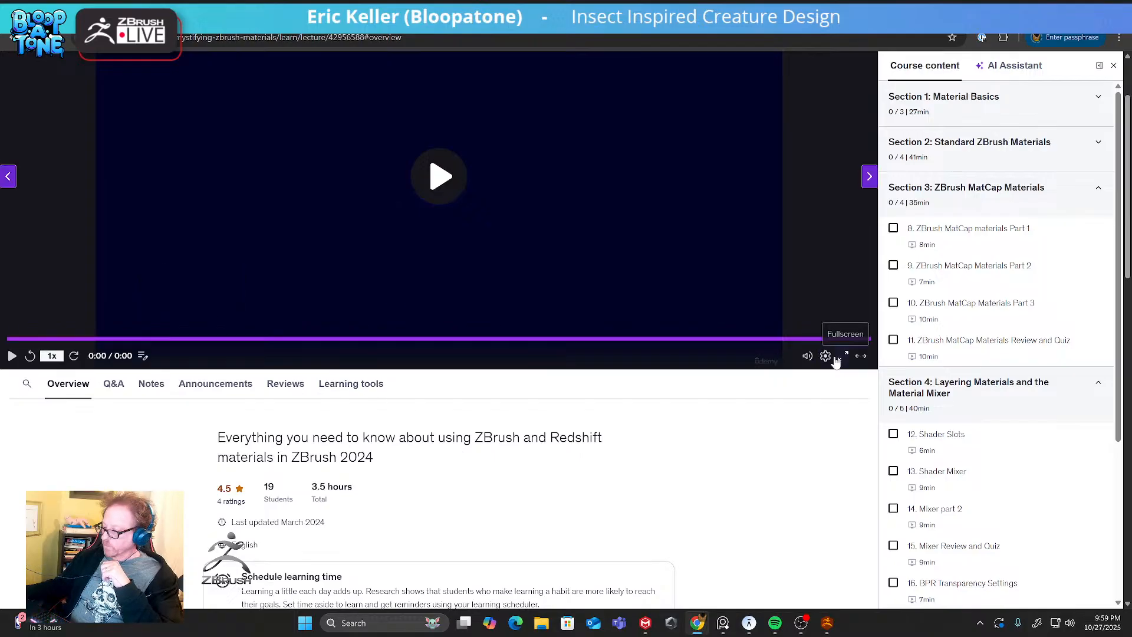
{"action": "scroll", "coordinate": [487, 429], "scroll_direction": "down", "scroll_amount": 1}
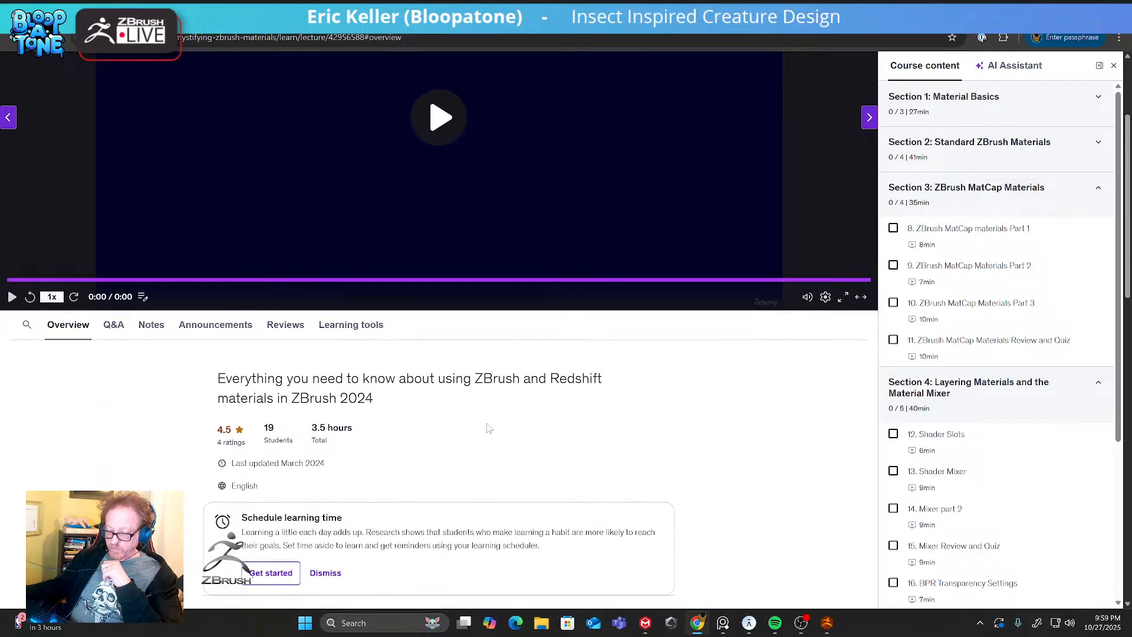
{"action": "scroll", "coordinate": [487, 428], "scroll_direction": "down", "scroll_amount": 3}
{"action": "scroll", "coordinate": [341, 340], "scroll_direction": "up", "scroll_amount": 4}
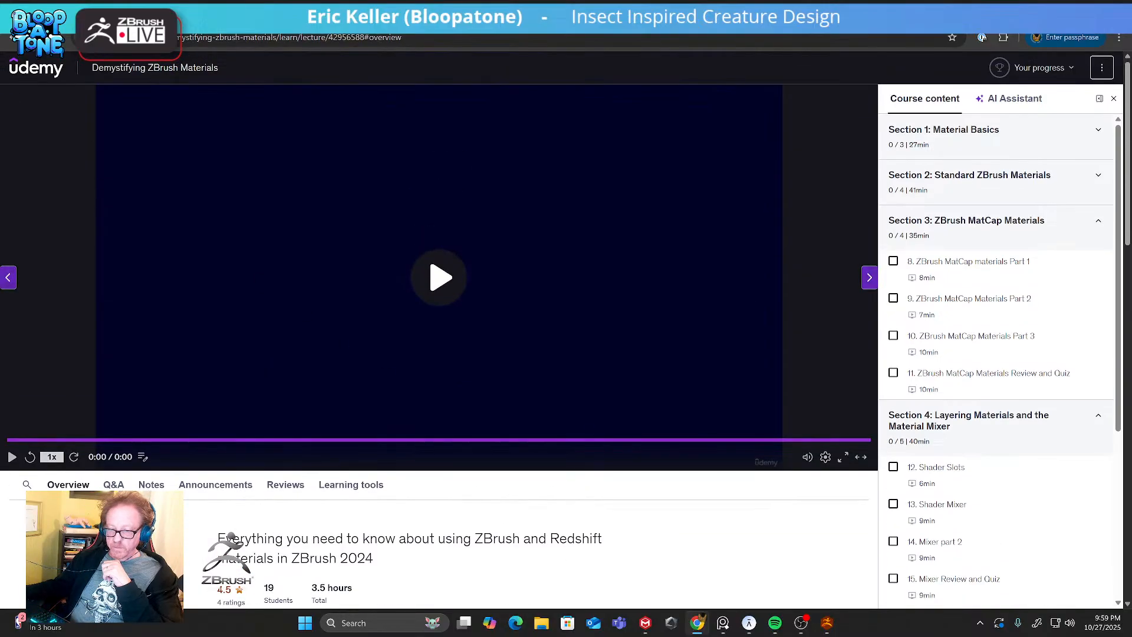
View the Udemy search results for ZBrush material courses full screen, and close the browser windows to return to ZBrush
{"action": "key", "text": "F5"}
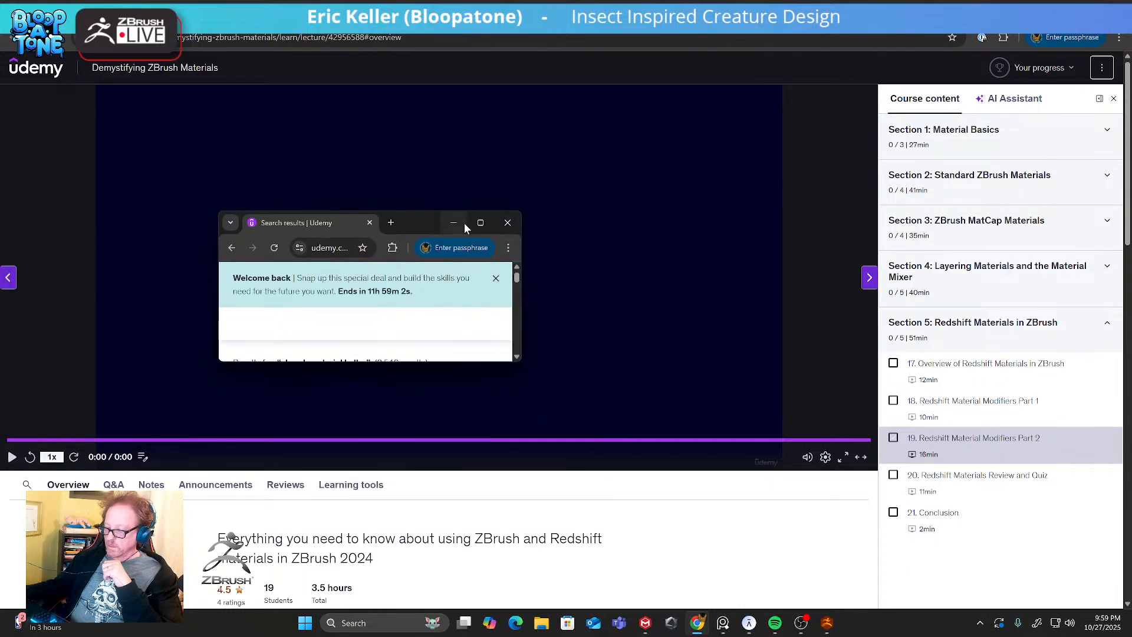
{"action": "left_click", "coordinate": [480, 223]}
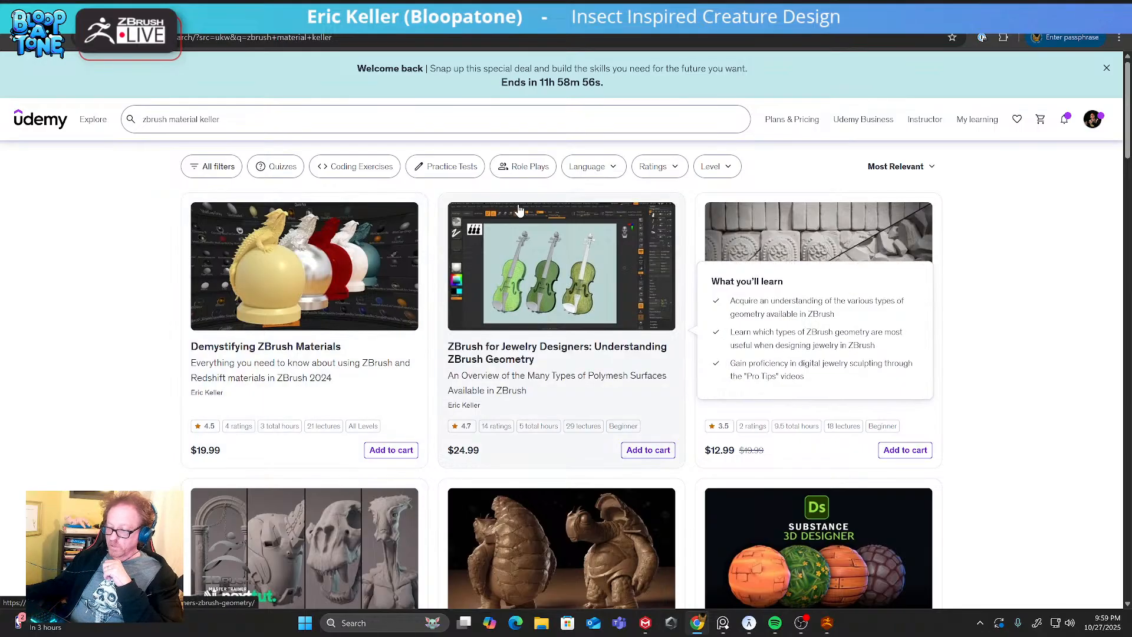
{"action": "mouse_move", "coordinate": [379, 256]}
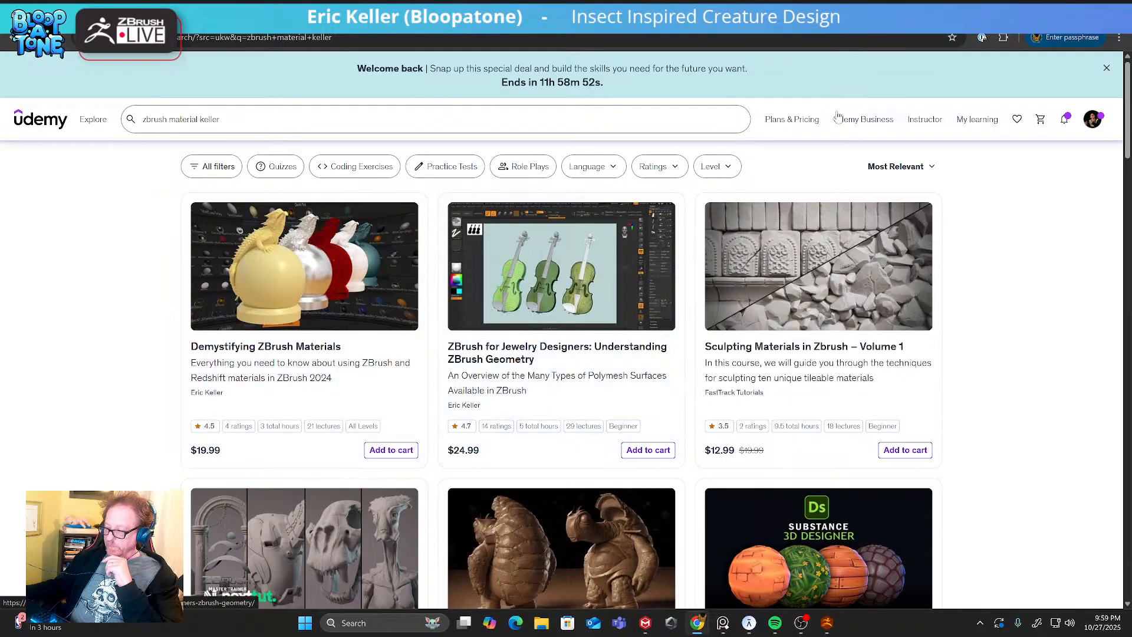
{"action": "left_click", "coordinate": [1118, 2]}
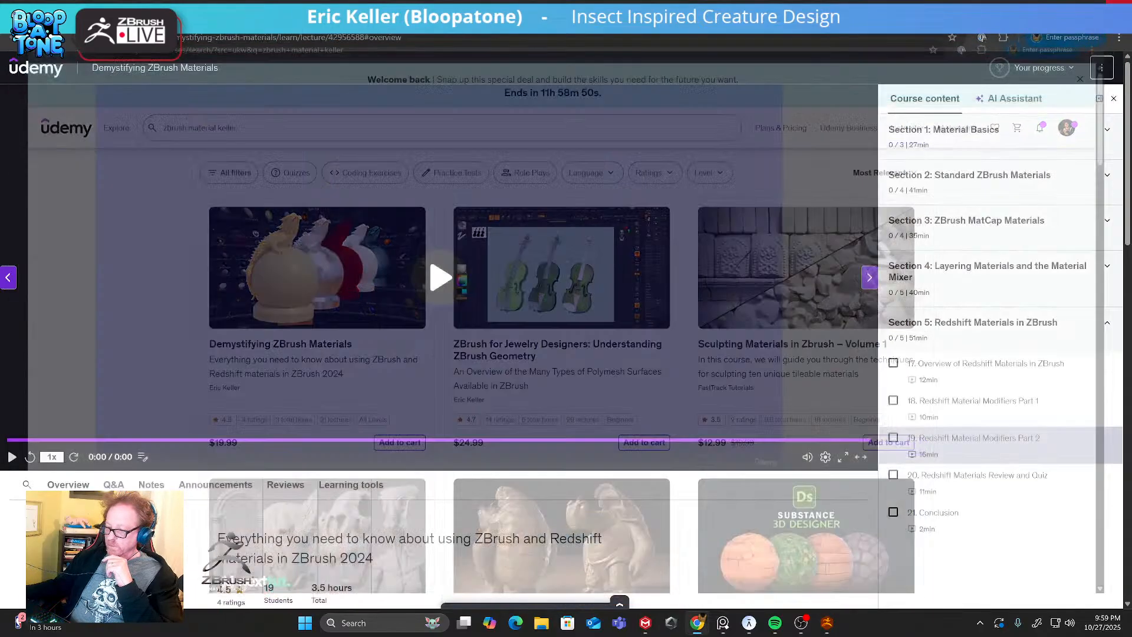
{"action": "left_click", "coordinate": [1119, 2]}
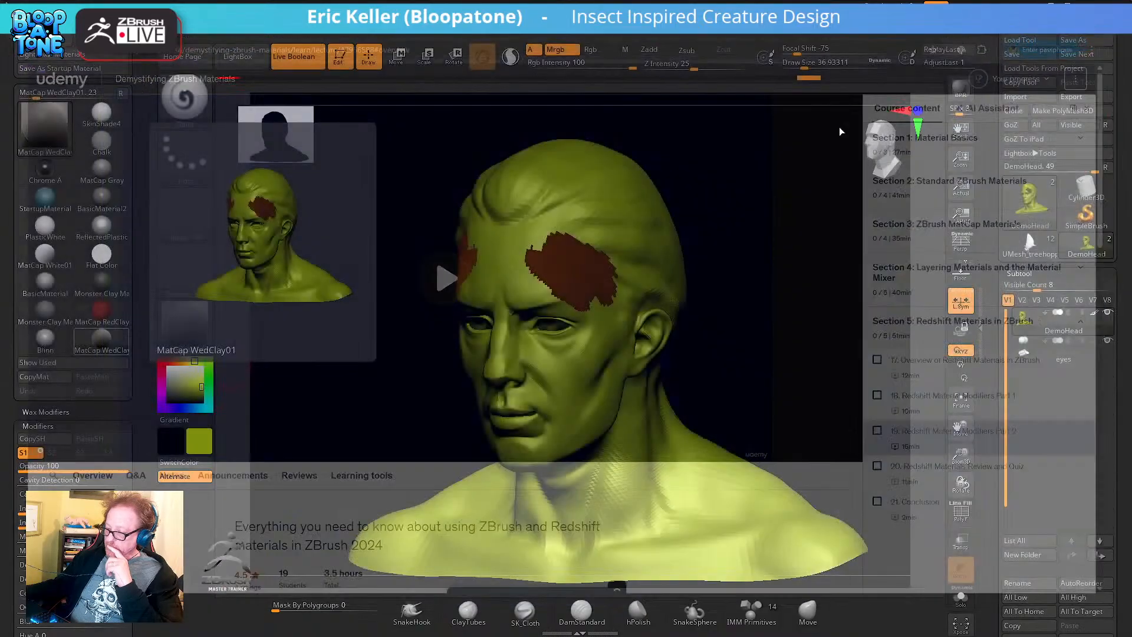
Make the UMesh_treehopper_princess tool active and frame the whole creature in the canvas
{"action": "mouse_move", "coordinate": [770, 254]}
{"action": "left_mouse_down"}
{"action": "mouse_move", "coordinate": [748, 286]}
{"action": "mouse_move", "coordinate": [790, 257]}
{"action": "left_mouse_up"}
{"action": "left_click", "coordinate": [1028, 247]}
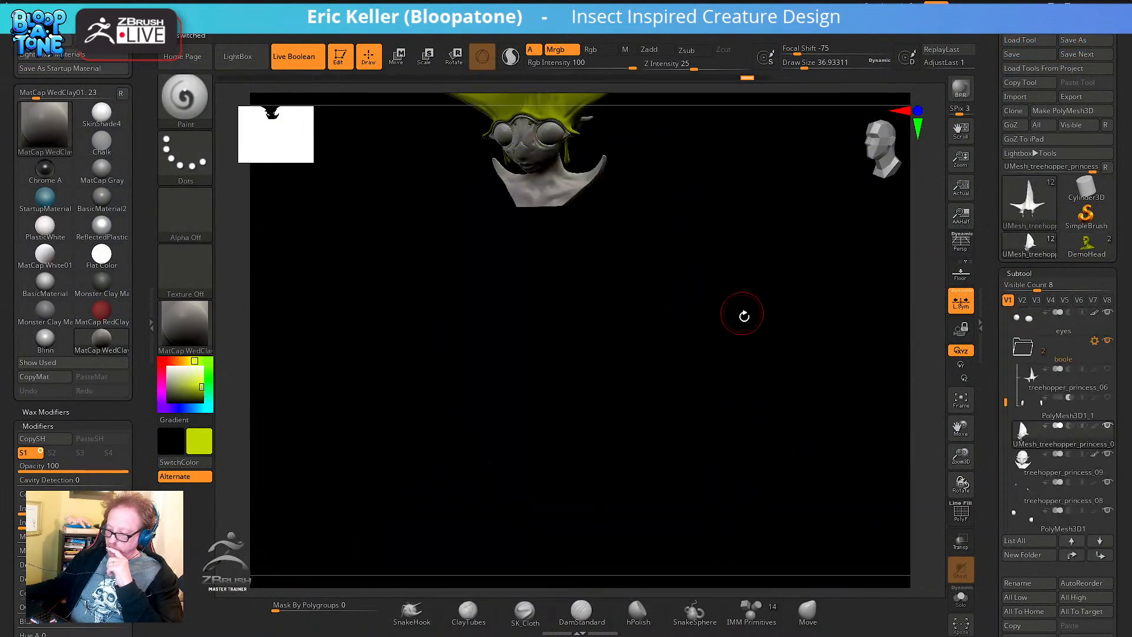
{"action": "left_click", "coordinate": [961, 401]}
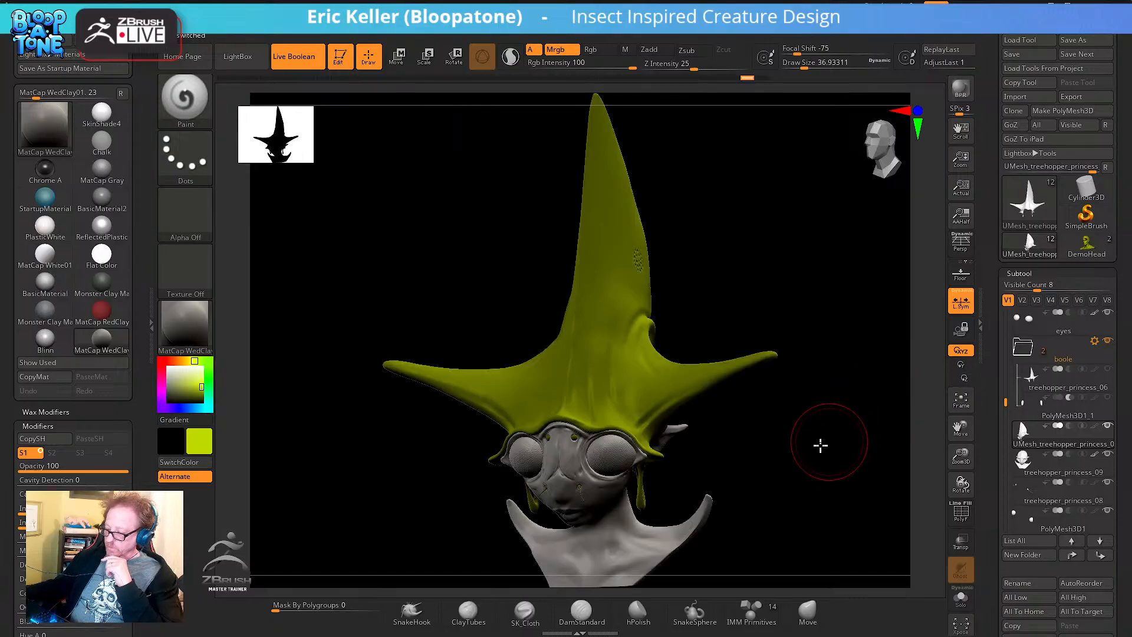
{"action": "mouse_move", "coordinate": [819, 445]}
{"action": "left_mouse_down"}
{"action": "mouse_move", "coordinate": [799, 454]}
{"action": "mouse_move", "coordinate": [813, 447]}
{"action": "left_mouse_up"}
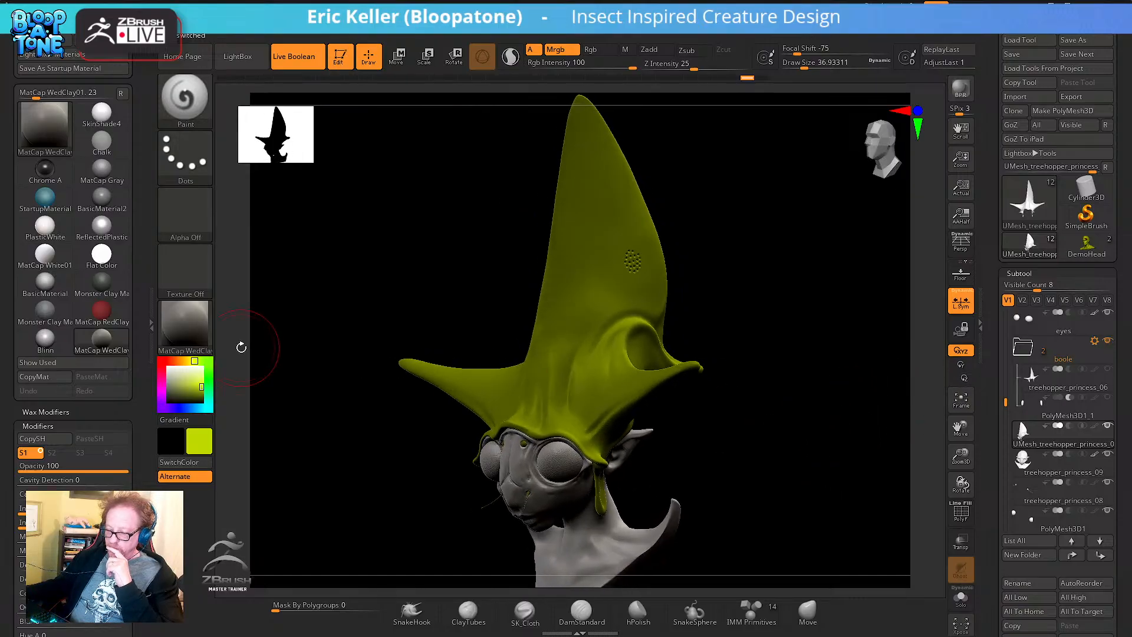
{"action": "left_click", "coordinate": [185, 323]}
{"action": "left_click", "coordinate": [295, 187]}
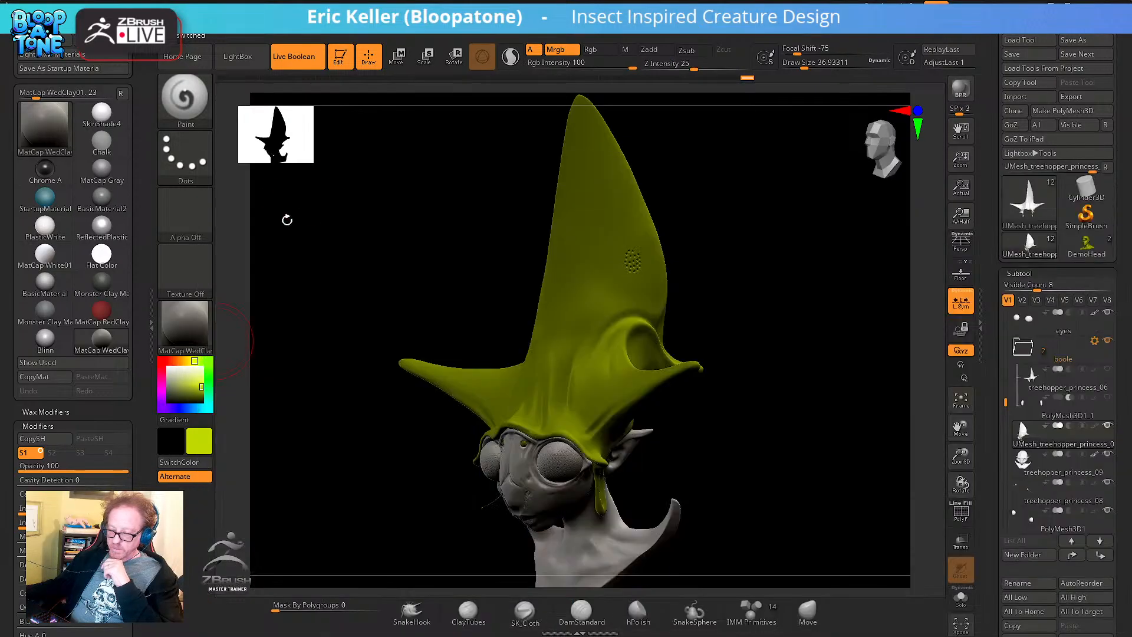
Switch the creature to StartupMaterial and stamp a dot cluster beside the existing one on the tall crest with the xtrxtDots brush
{"action": "left_click", "coordinate": [167, 367]}
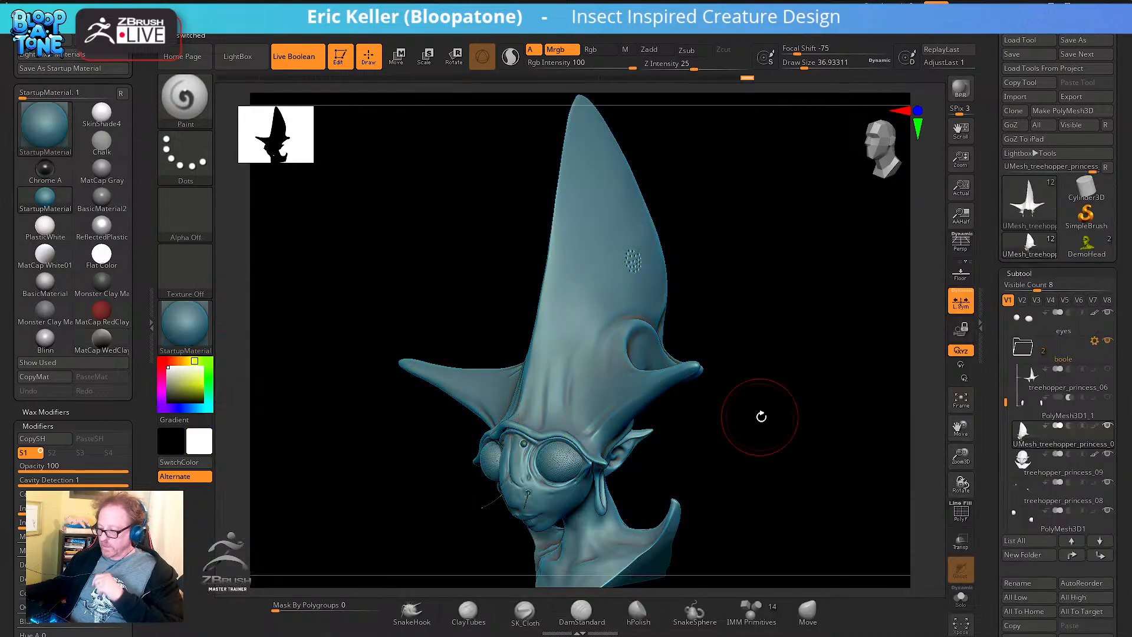
{"action": "left_click_drag", "start_coordinate": [761, 412], "coordinate": [647, 391]}
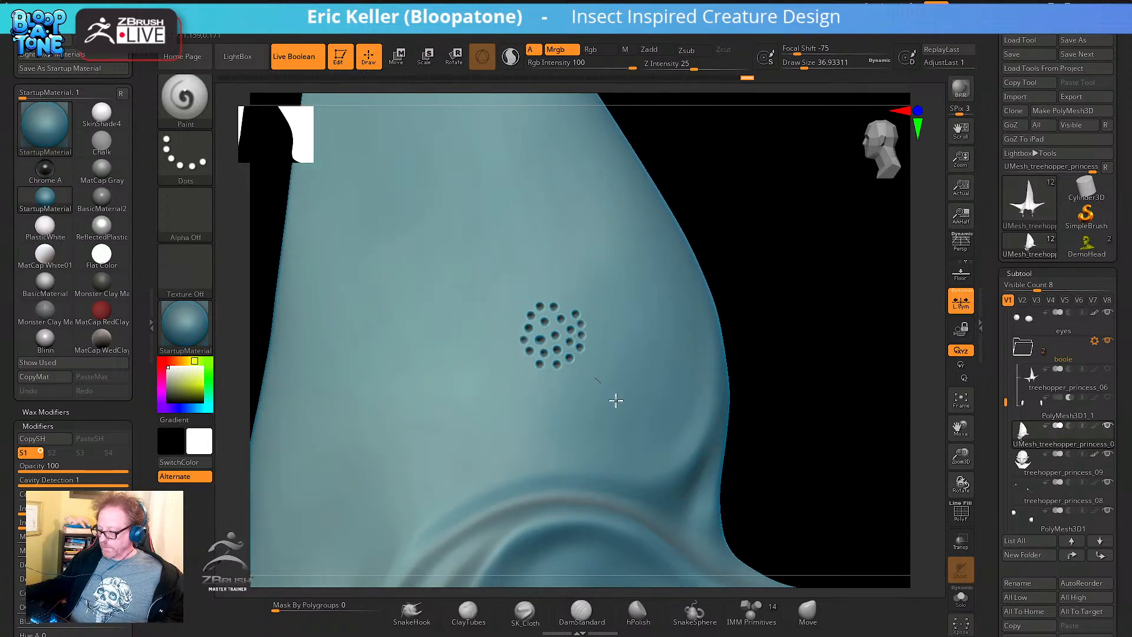
{"action": "left_click", "coordinate": [184, 97]}
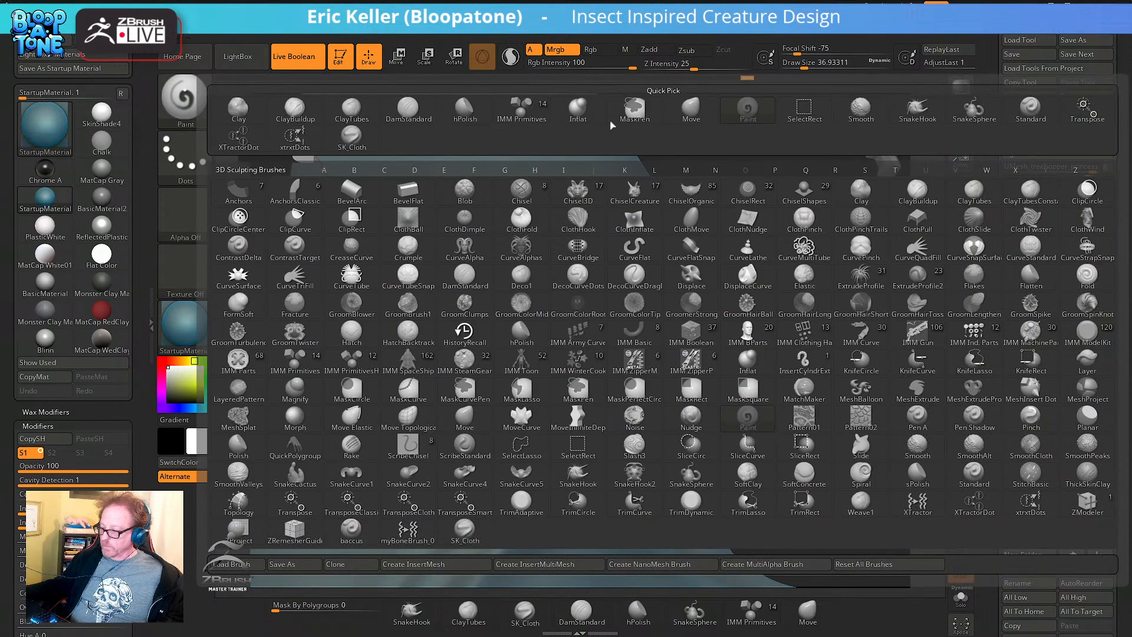
{"action": "left_click", "coordinate": [294, 136]}
{"action": "mouse_move", "coordinate": [604, 365]}
{"action": "left_mouse_down"}
{"action": "mouse_move", "coordinate": [599, 410]}
{"action": "mouse_move", "coordinate": [561, 413]}
{"action": "left_mouse_up"}
{"action": "mouse_move", "coordinate": [745, 384]}
{"action": "left_mouse_down"}
{"action": "mouse_move", "coordinate": [783, 392]}
{"action": "mouse_move", "coordinate": [737, 354]}
{"action": "left_mouse_up"}
Change the dot brush's stroke to DragStamp and set the draw size to about 20, testing stamps above the existing clusters
{"action": "left_click", "coordinate": [185, 153]}
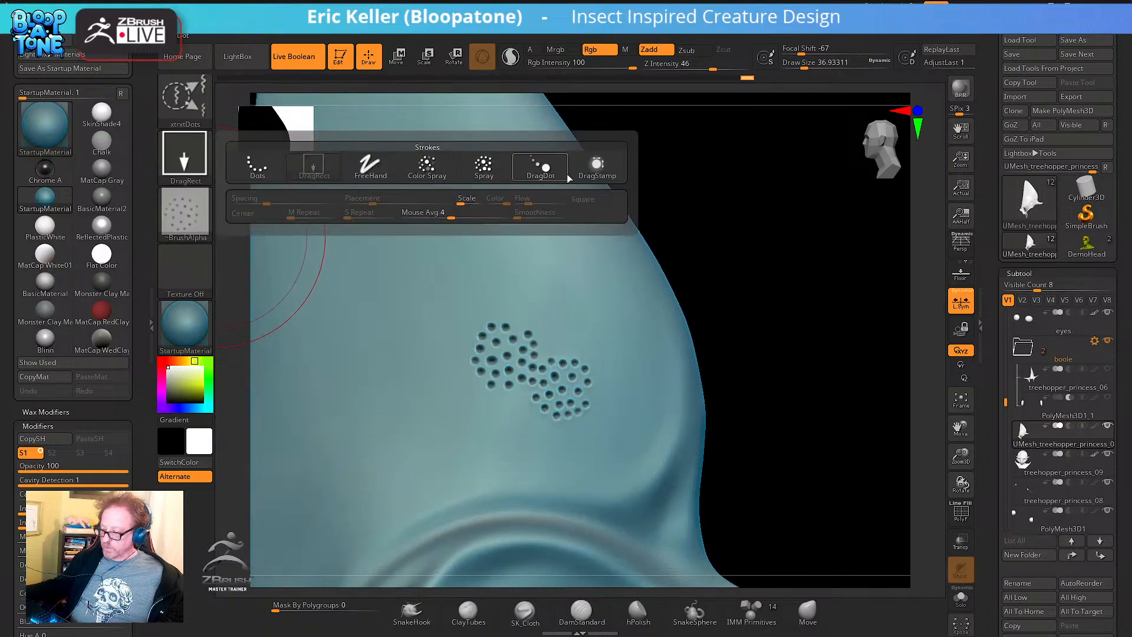
{"action": "left_click", "coordinate": [538, 168]}
{"action": "mouse_move", "coordinate": [418, 248]}
{"action": "left_mouse_down"}
{"action": "mouse_move", "coordinate": [477, 288]}
{"action": "mouse_move", "coordinate": [449, 273]}
{"action": "left_mouse_up"}
{"action": "key", "text": "ctrl+z"}
{"action": "key", "text": "s"}
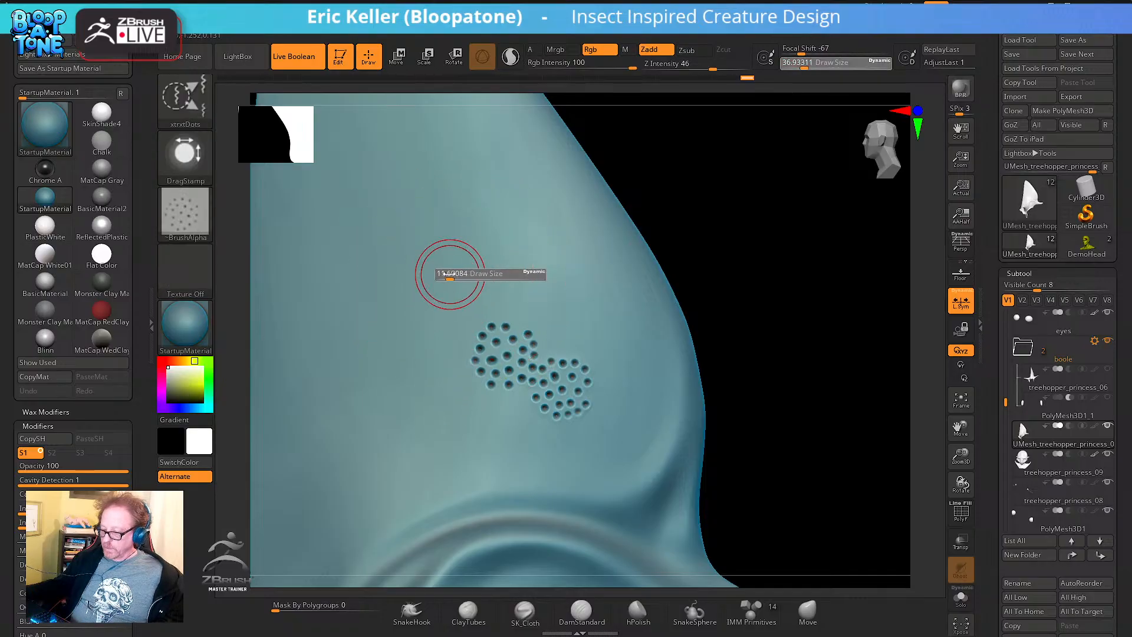
{"action": "mouse_move", "coordinate": [547, 295]}
{"action": "left_mouse_down"}
{"action": "mouse_move", "coordinate": [561, 293]}
{"action": "mouse_move", "coordinate": [556, 325]}
{"action": "mouse_move", "coordinate": [581, 356]}
{"action": "left_mouse_up"}
{"action": "key", "text": "ctrl+z"}
{"action": "key", "text": "s"}
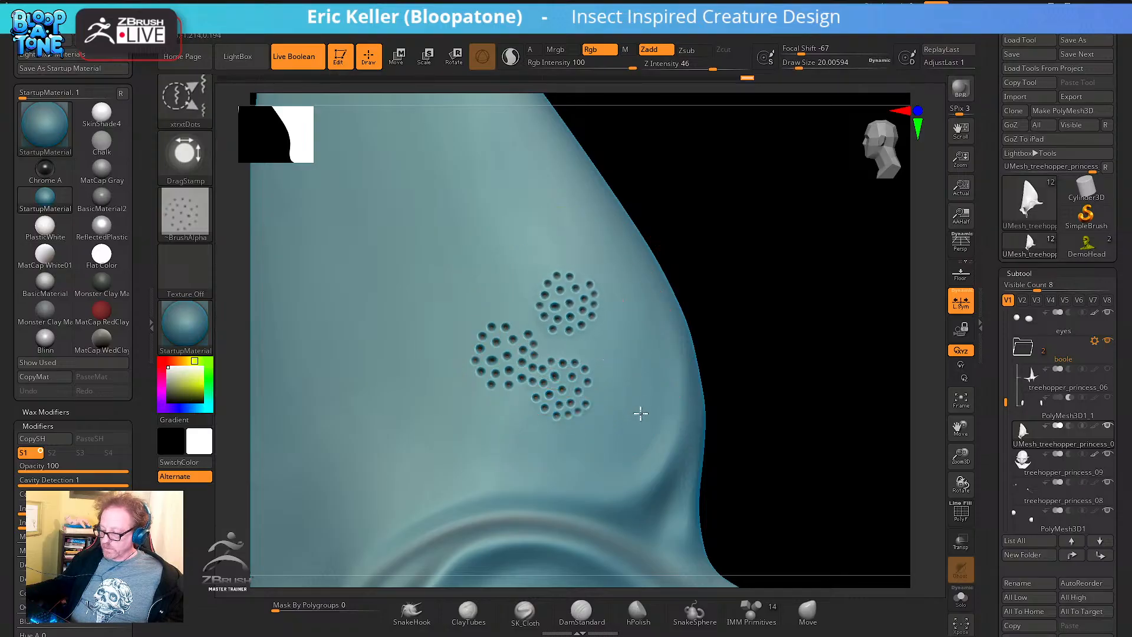
Stamp four more dot clusters on the crest, curving over the top and down the front of the existing clusters
{"action": "left_click_drag", "start_coordinate": [501, 281], "coordinate": [552, 369]}
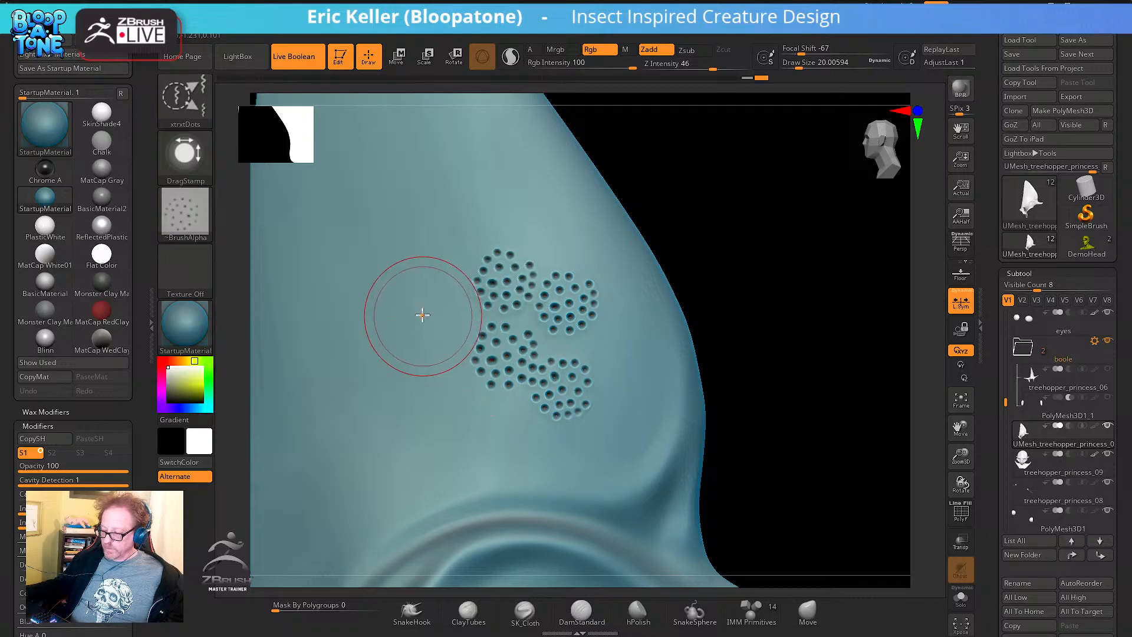
{"action": "left_click_drag", "start_coordinate": [448, 312], "coordinate": [575, 378]}
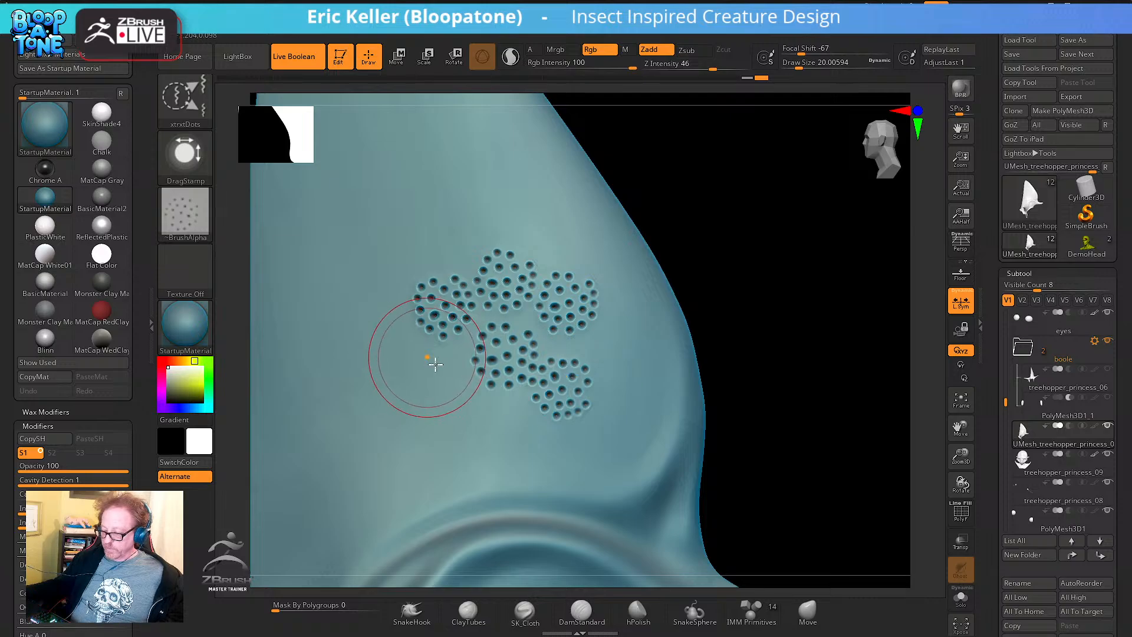
{"action": "left_click_drag", "start_coordinate": [438, 367], "coordinate": [507, 408]}
{"action": "key", "text": "ctrl+z"}
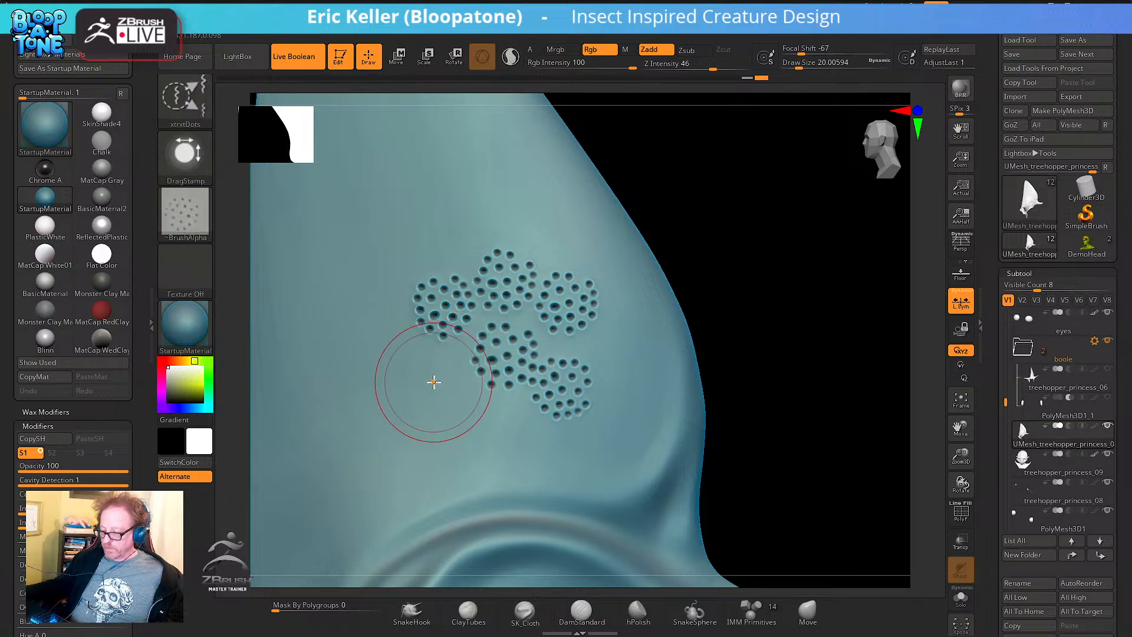
{"action": "left_click_drag", "start_coordinate": [435, 382], "coordinate": [554, 444]}
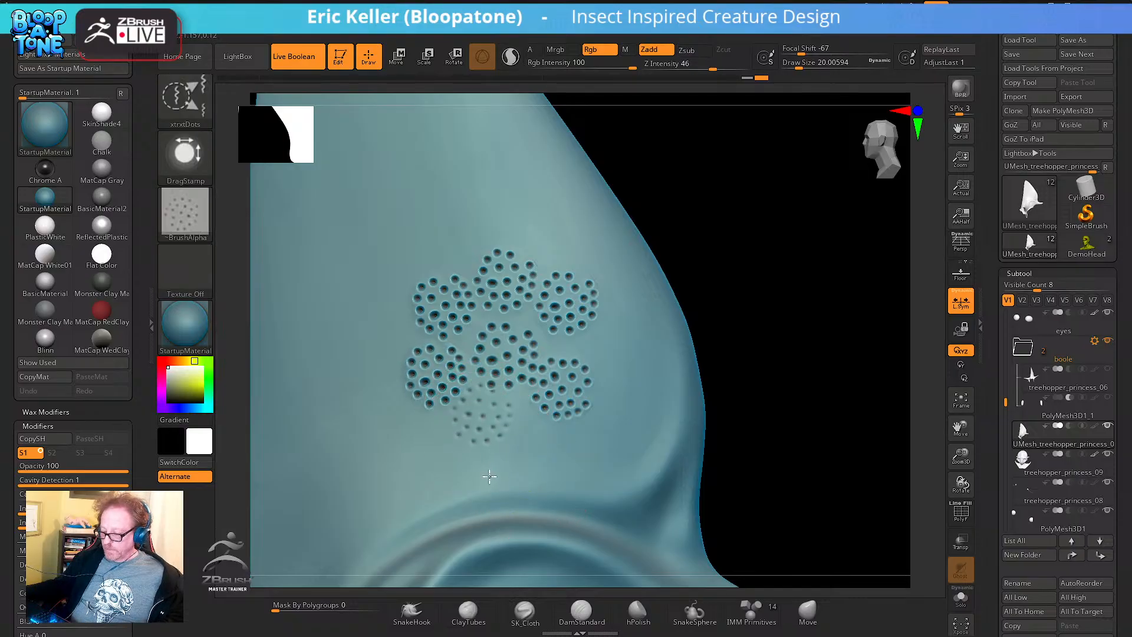
{"action": "key", "text": "ctrl"}
{"action": "mouse_move", "coordinate": [477, 426]}
{"action": "left_mouse_down"}
{"action": "mouse_move", "coordinate": [466, 497]}
{"action": "mouse_move", "coordinate": [502, 557]}
{"action": "left_mouse_up"}
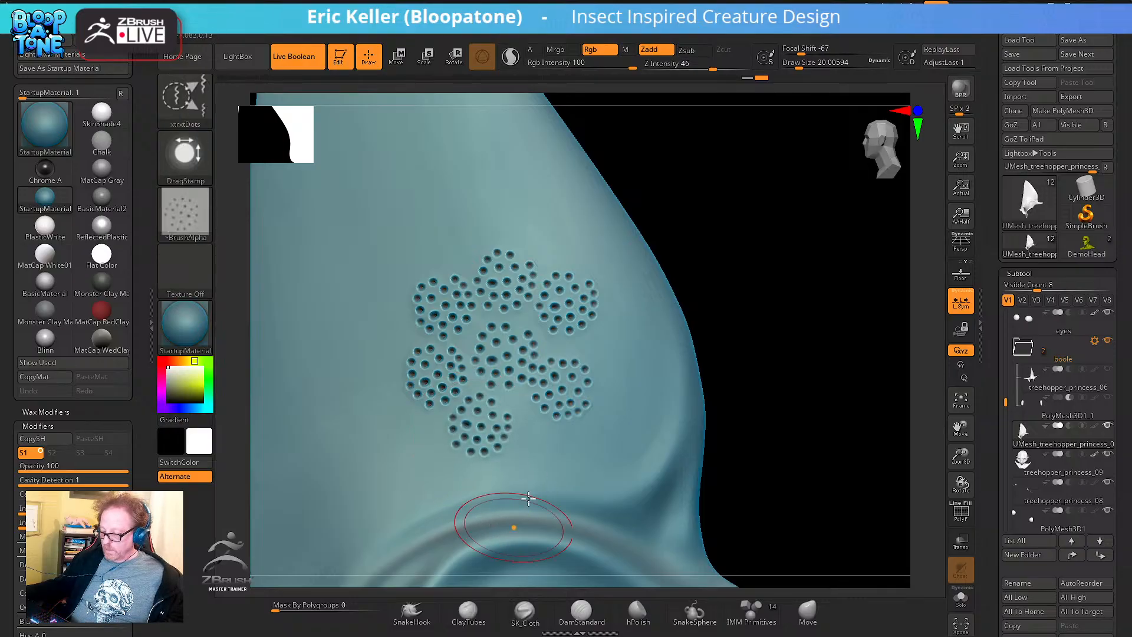
Stamp two more dot clusters between the existing pattern and the crest's rear edge
{"action": "left_click_drag", "start_coordinate": [534, 439], "coordinate": [548, 490]}
{"action": "key", "text": "ctrl"}
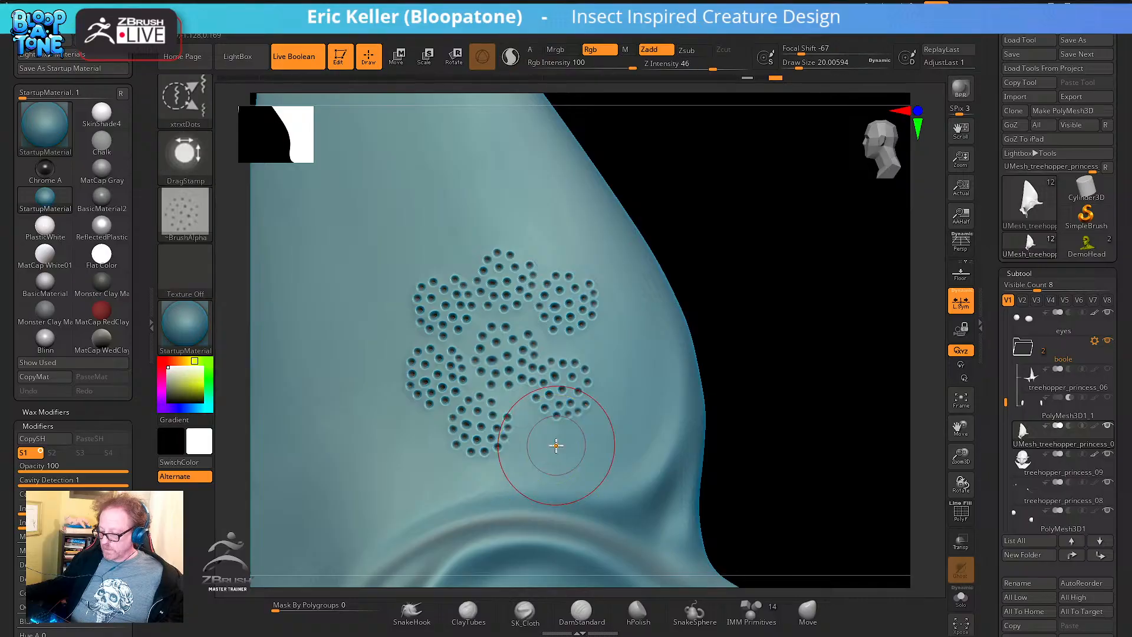
{"action": "key", "text": "ctrl+z"}
{"action": "mouse_move", "coordinate": [609, 428]}
{"action": "left_mouse_down"}
{"action": "mouse_move", "coordinate": [616, 495]}
{"action": "mouse_move", "coordinate": [576, 531]}
{"action": "left_mouse_up"}
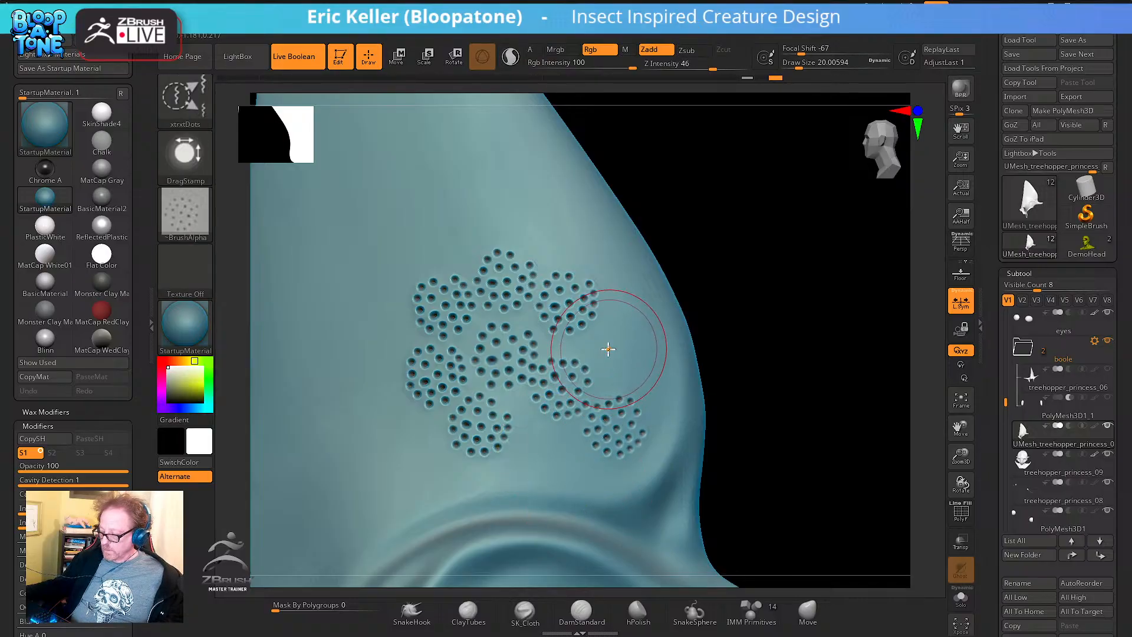
{"action": "left_click_drag", "start_coordinate": [619, 353], "coordinate": [616, 430]}
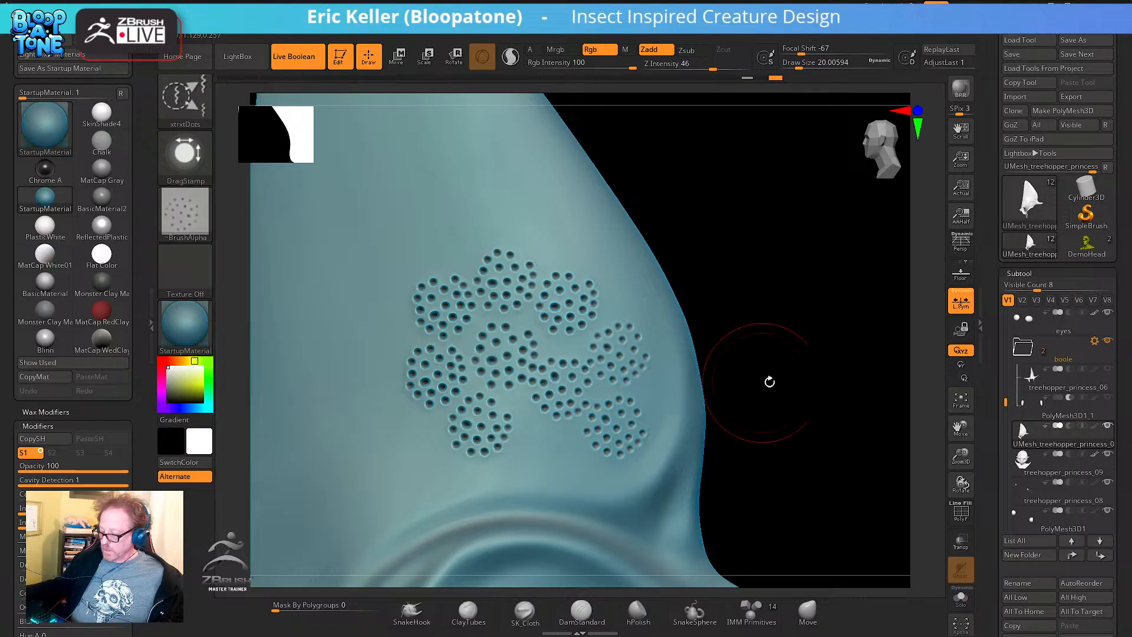
{"action": "mouse_move", "coordinate": [768, 382]}
{"action": "left_mouse_down"}
{"action": "mouse_move", "coordinate": [669, 408]}
{"action": "mouse_move", "coordinate": [773, 397]}
{"action": "left_mouse_up"}
{"action": "key", "text": "ctrl"}
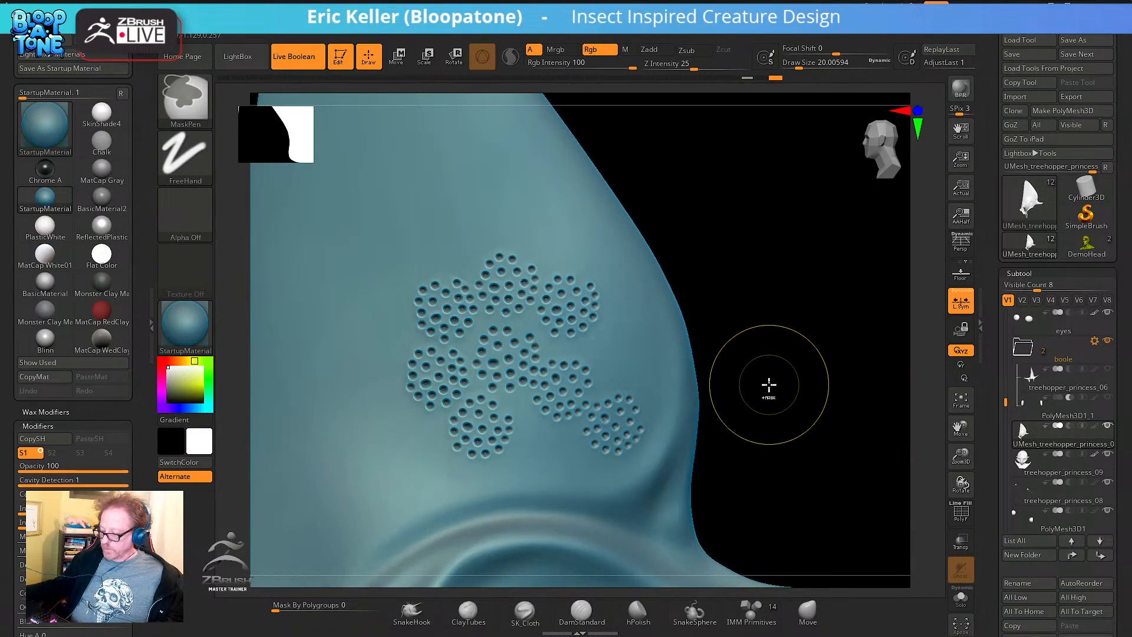
Undo the recently stamped dot clusters on the crest, back to the original single cluster
{"action": "key", "text": "ctrl+z"}
{"action": "key", "text": "ctrl+z"}
{"action": "key", "text": "ctrl+z"}
{"action": "key", "text": "ctrl+z"}
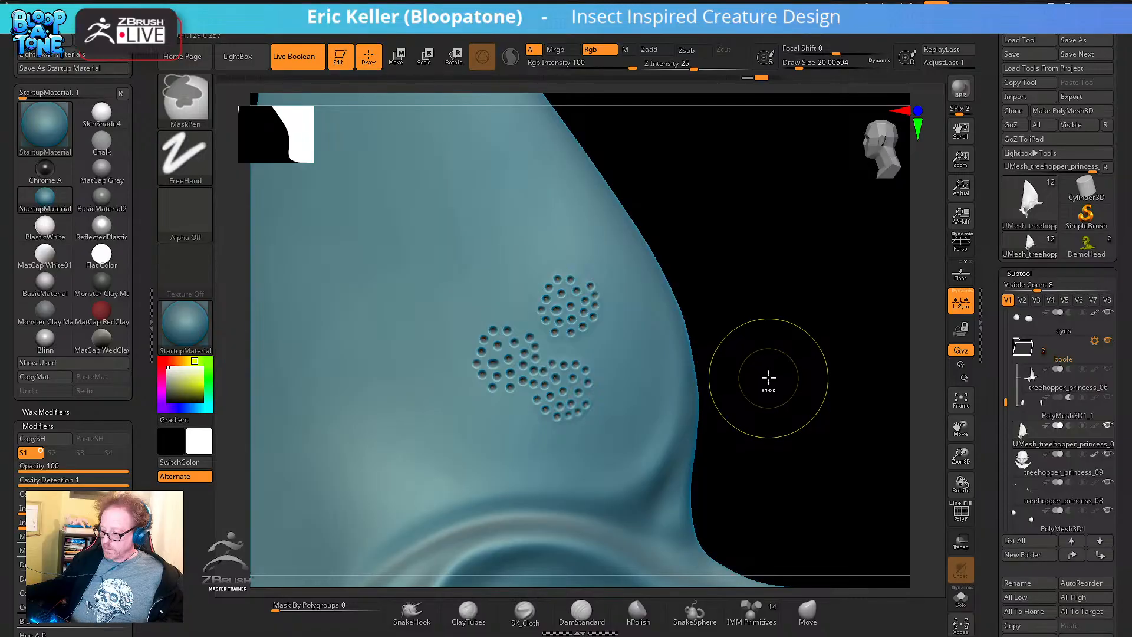
Stamp two dot clusters adjoining the original, one toward its upper rear and one just below, so the pits interlock
{"action": "left_click_drag", "start_coordinate": [786, 370], "coordinate": [599, 377]}
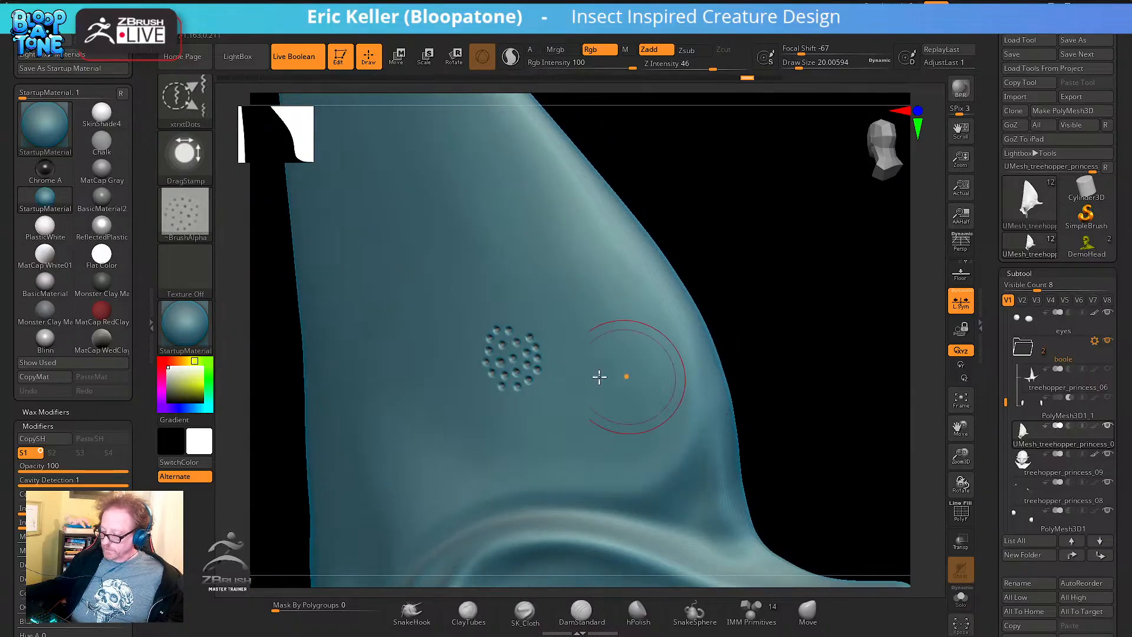
{"action": "left_click_drag", "start_coordinate": [561, 334], "coordinate": [591, 405]}
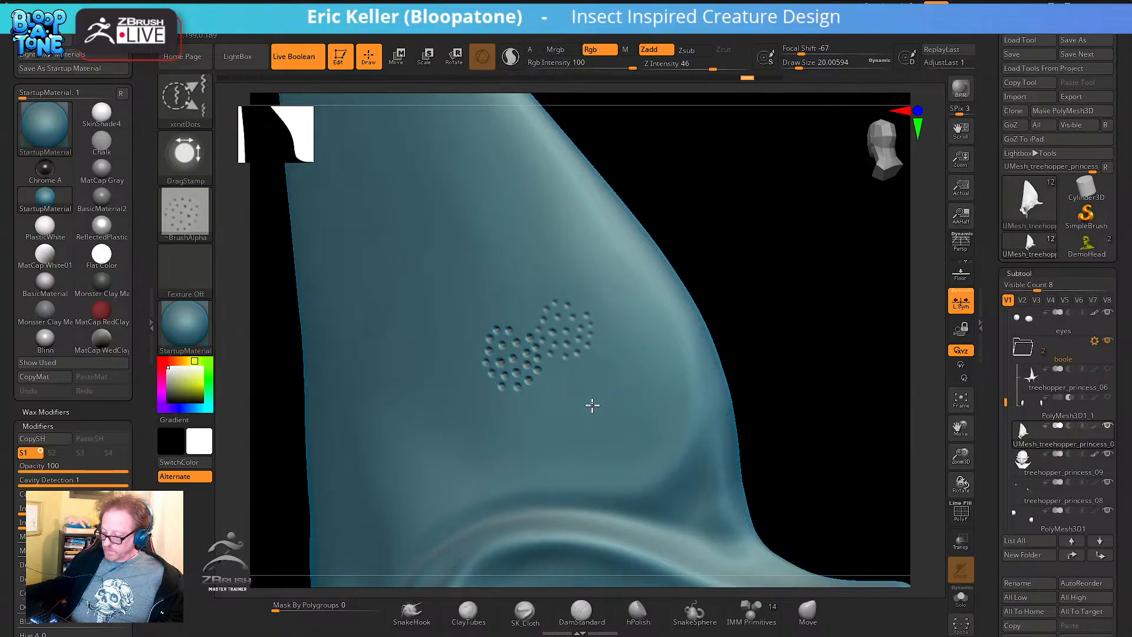
{"action": "left_click_drag", "start_coordinate": [803, 326], "coordinate": [709, 351]}
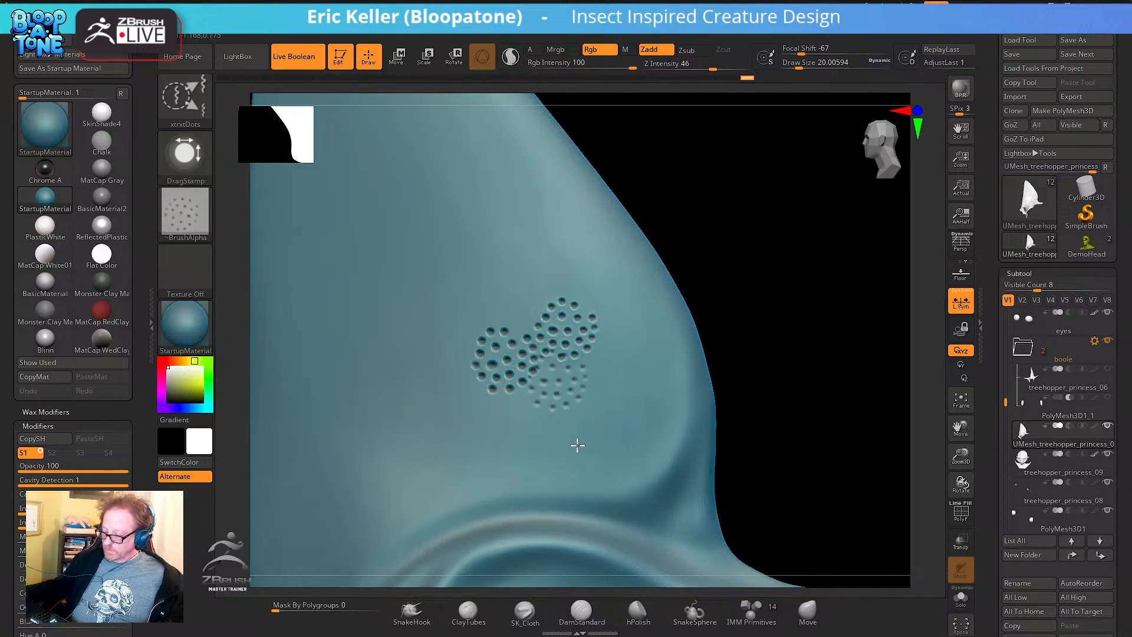
{"action": "left_click_drag", "start_coordinate": [564, 403], "coordinate": [576, 454]}
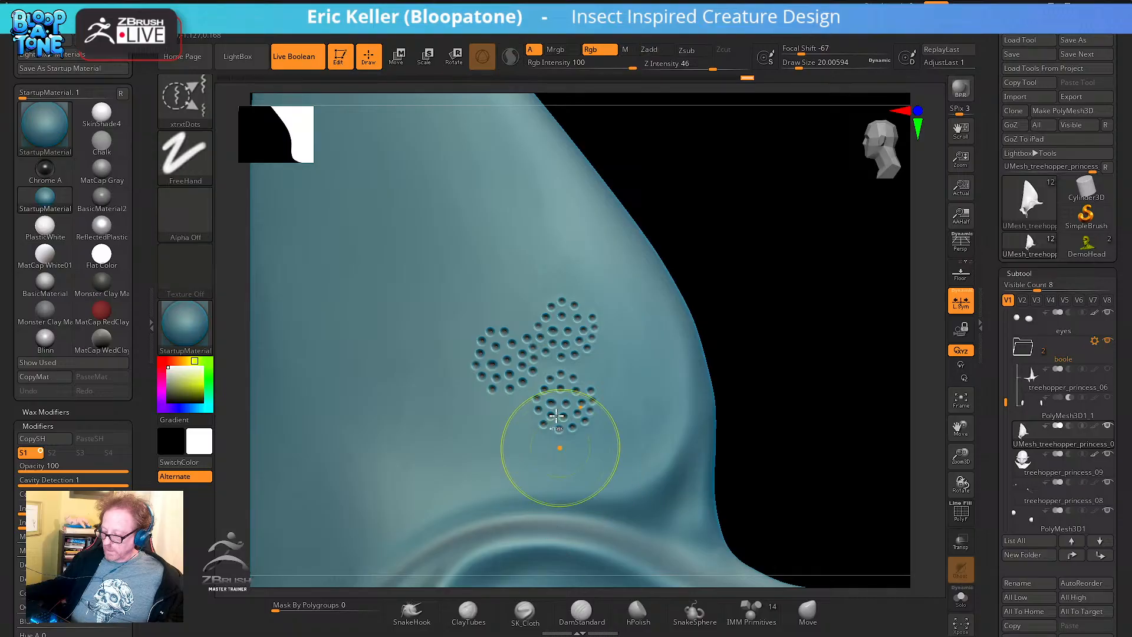
{"action": "key", "text": "ctrl+z"}
{"action": "left_click_drag", "start_coordinate": [560, 396], "coordinate": [611, 519]}
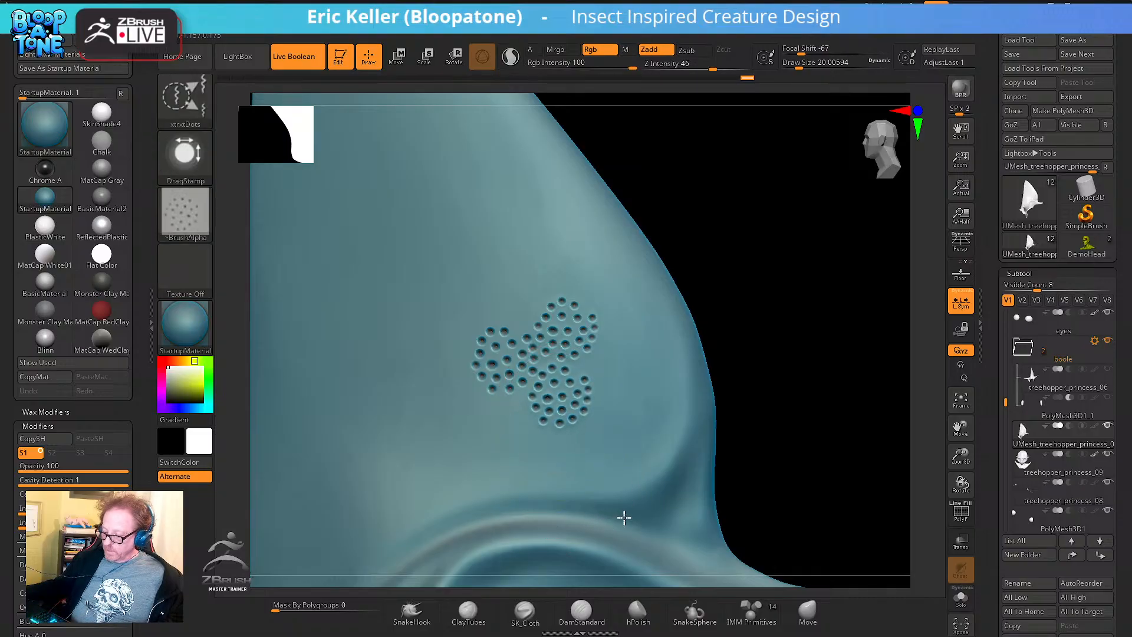
Extend the pitted pattern with three more dot clusters: one toward the rear edge, one higher near that edge, and one above the original
{"action": "left_click_drag", "start_coordinate": [630, 368], "coordinate": [628, 362]}
{"action": "left_click_drag", "start_coordinate": [642, 456], "coordinate": [662, 481]}
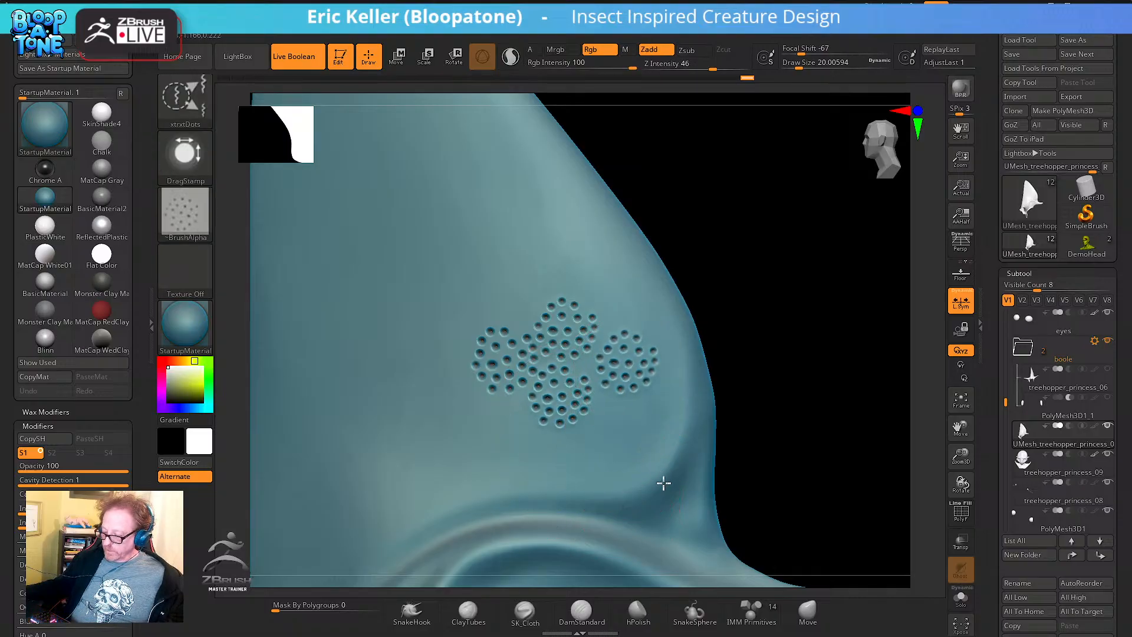
{"action": "key", "text": "ctrl+z"}
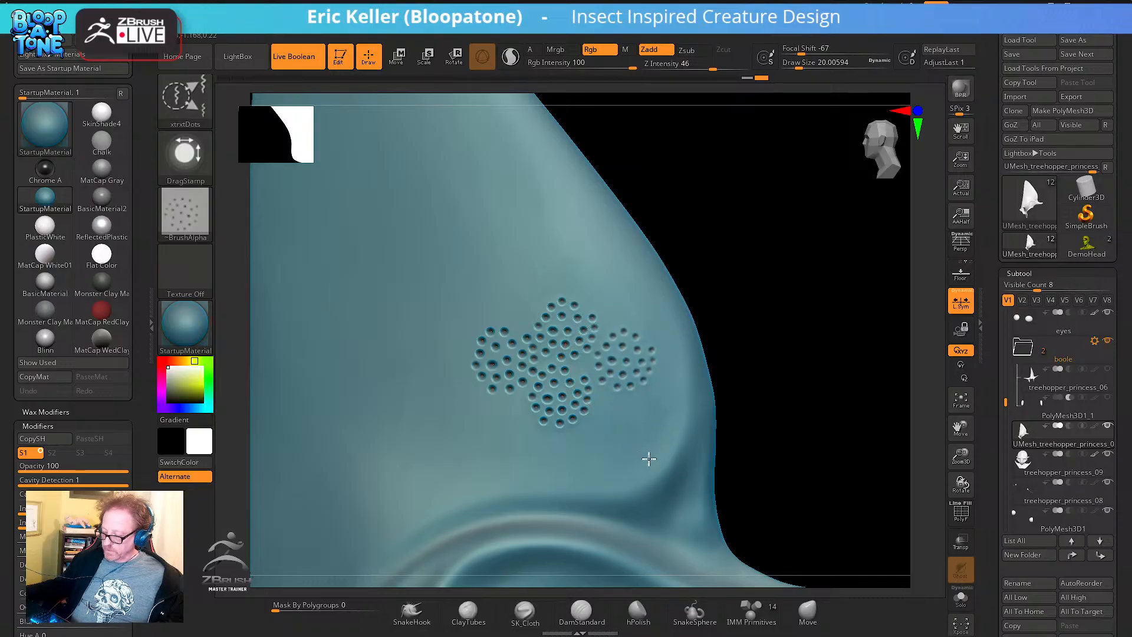
{"action": "left_click_drag", "start_coordinate": [671, 468], "coordinate": [711, 479]}
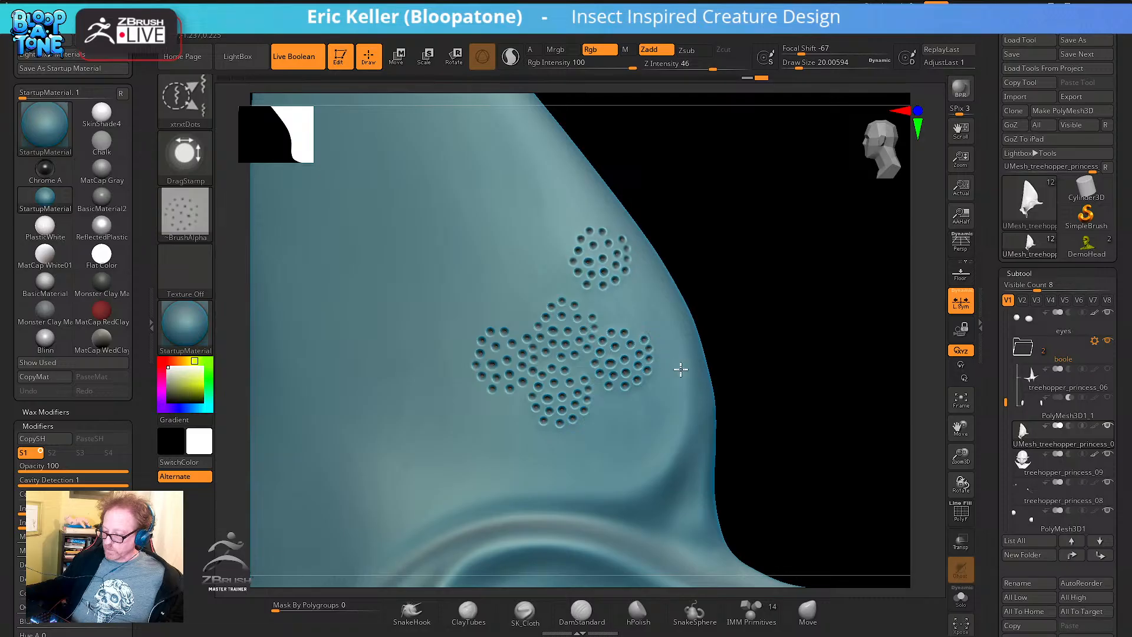
{"action": "left_click_drag", "start_coordinate": [598, 261], "coordinate": [668, 339]}
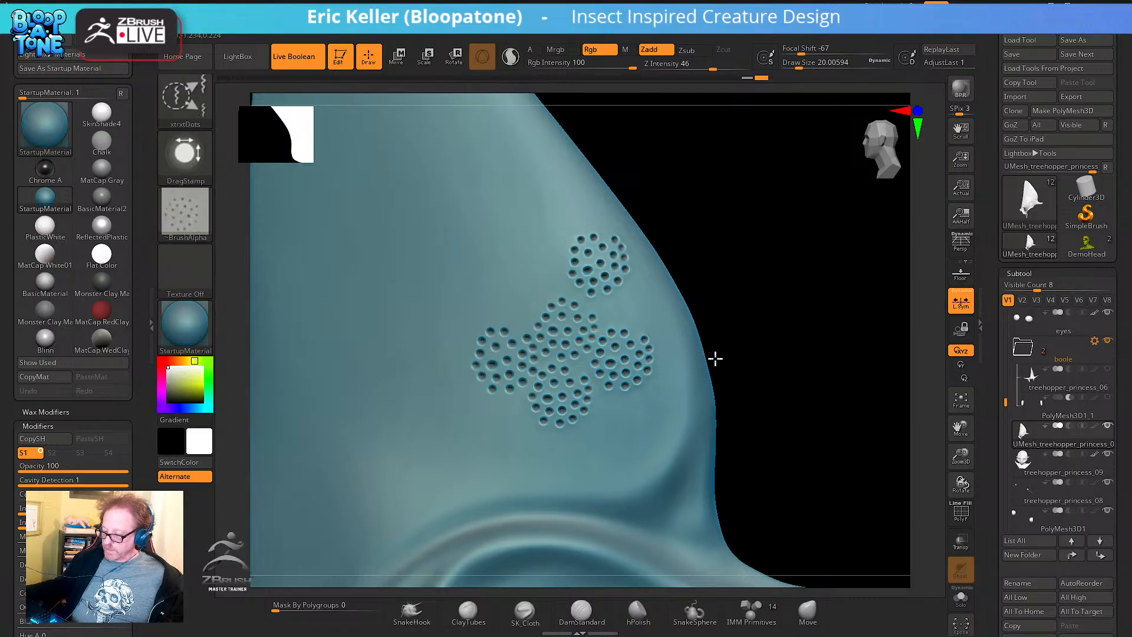
{"action": "left_click_drag", "start_coordinate": [759, 336], "coordinate": [756, 300]}
{"action": "mouse_move", "coordinate": [520, 267]}
{"action": "left_mouse_down"}
{"action": "mouse_move", "coordinate": [551, 271]}
{"action": "mouse_move", "coordinate": [505, 295]}
{"action": "mouse_move", "coordinate": [525, 330]}
{"action": "left_mouse_up"}
{"action": "left_click_drag", "start_coordinate": [513, 290], "coordinate": [534, 277]}
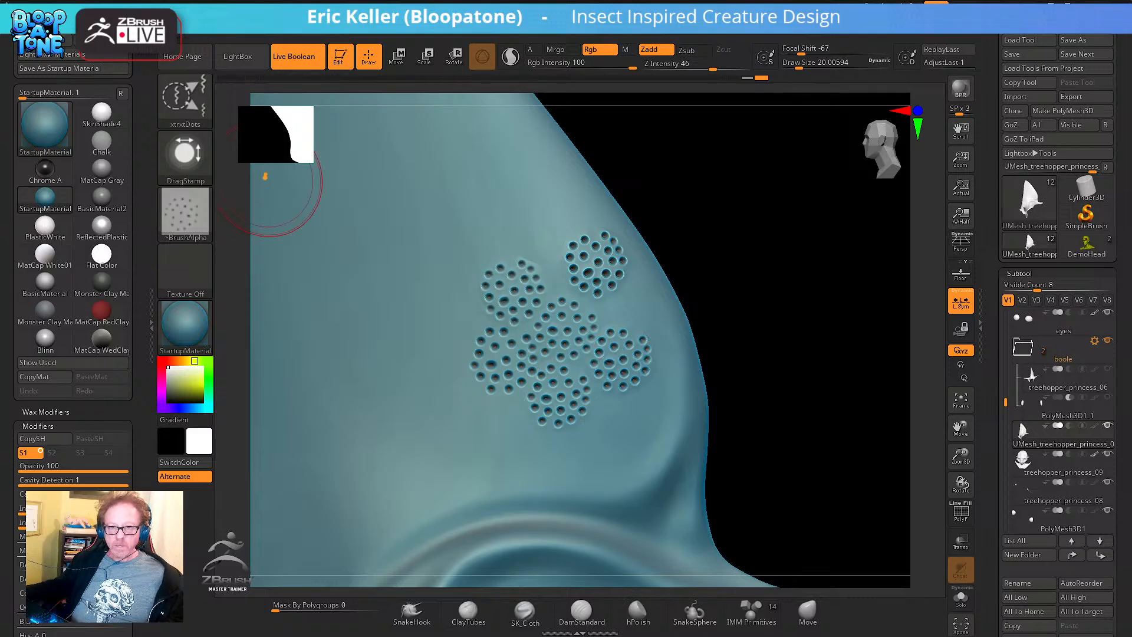
Switch to the insect reference board and examine the pitted shell of the red-and-white treehopper
{"action": "key", "text": "alt+Tab"}
{"action": "left_click_drag", "start_coordinate": [274, 221], "coordinate": [543, 212]}
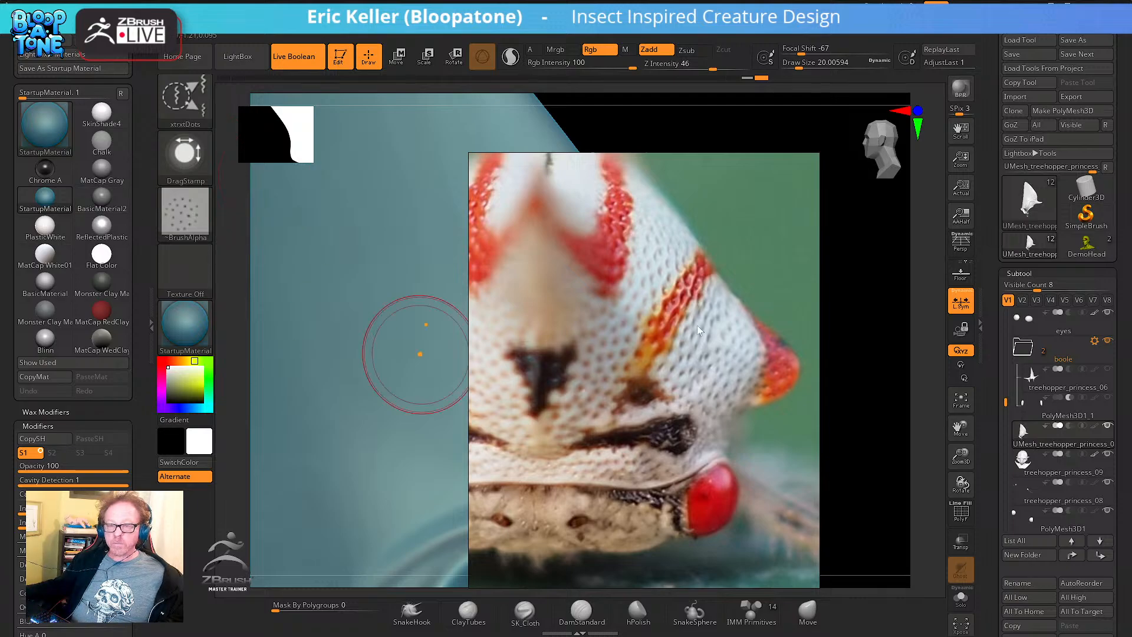
{"action": "scroll", "coordinate": [564, 324], "scroll_direction": "down", "scroll_amount": 3}
{"action": "scroll", "coordinate": [597, 328], "scroll_direction": "down", "scroll_amount": 2}
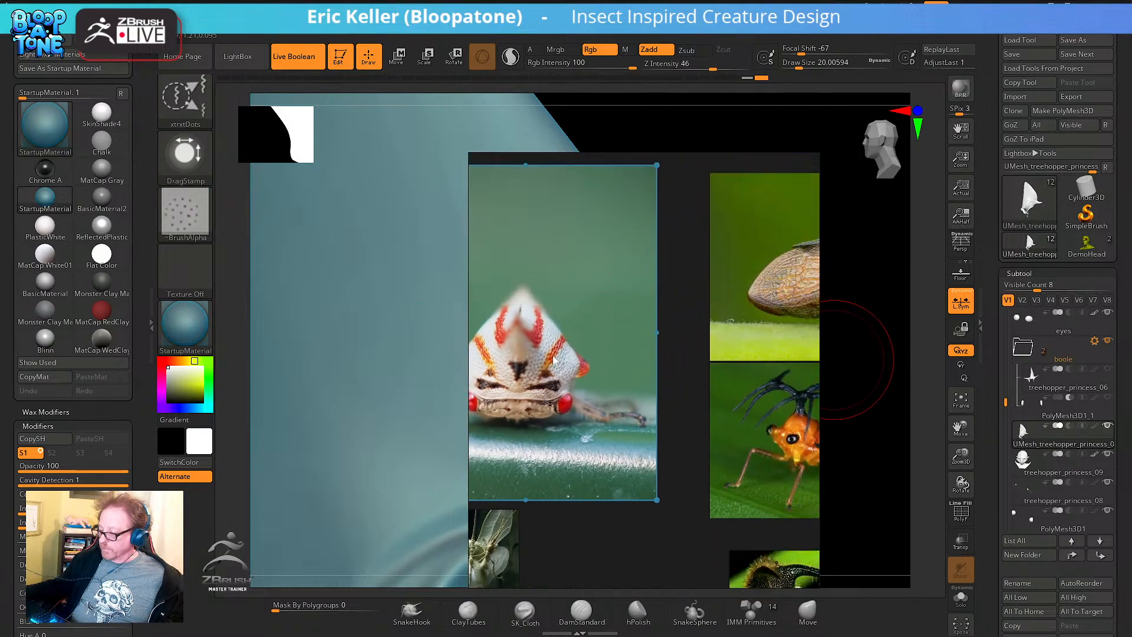
Examine the brown treehopper reference close up: its wing veins, bristly legs, hairy body and patterned eye
{"action": "scroll", "coordinate": [644, 376], "scroll_direction": "up", "scroll_amount": 6}
{"action": "scroll", "coordinate": [675, 361], "scroll_direction": "down", "scroll_amount": 3}
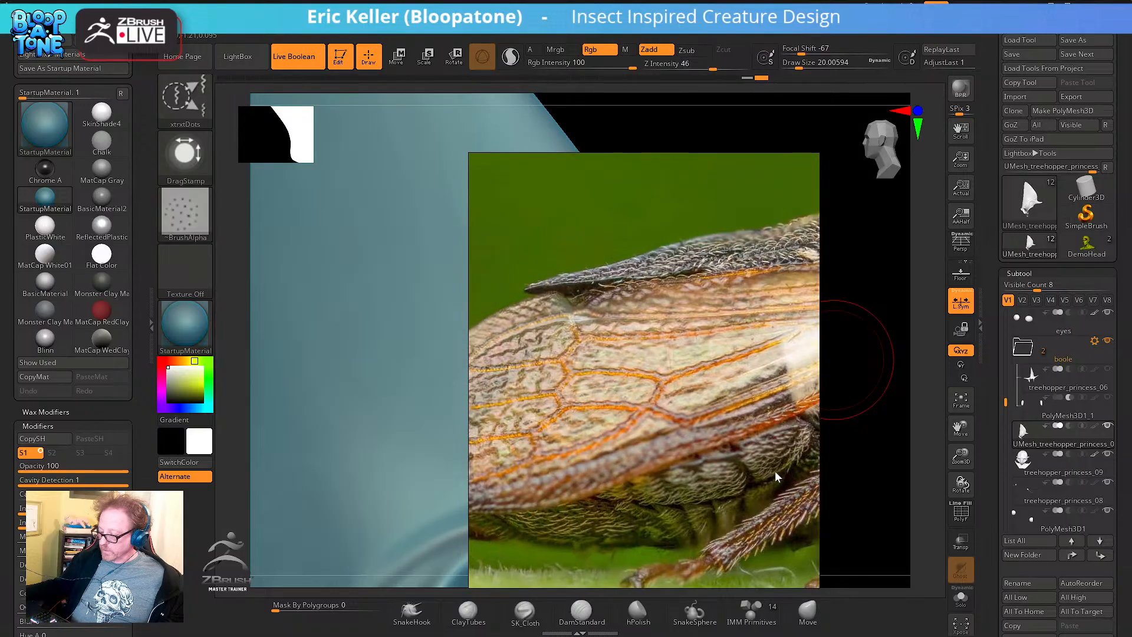
{"action": "scroll", "coordinate": [699, 415], "scroll_direction": "up", "scroll_amount": 5}
{"action": "scroll", "coordinate": [681, 357], "scroll_direction": "down", "scroll_amount": 3}
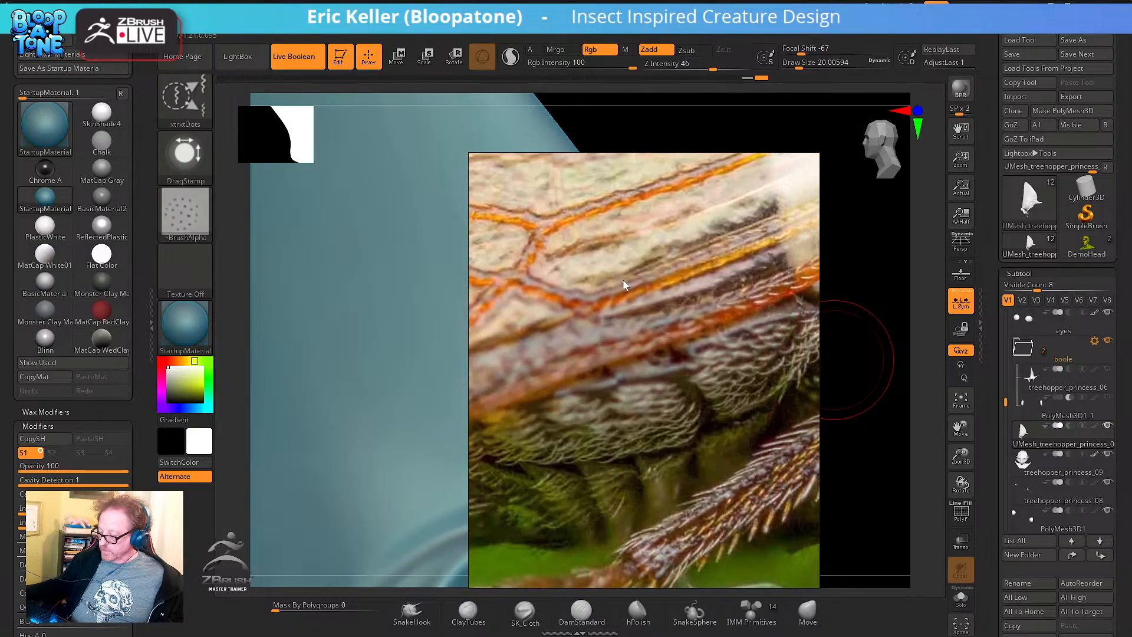
{"action": "scroll", "coordinate": [741, 342], "scroll_direction": "up", "scroll_amount": 2}
{"action": "scroll", "coordinate": [736, 340], "scroll_direction": "down", "scroll_amount": 3}
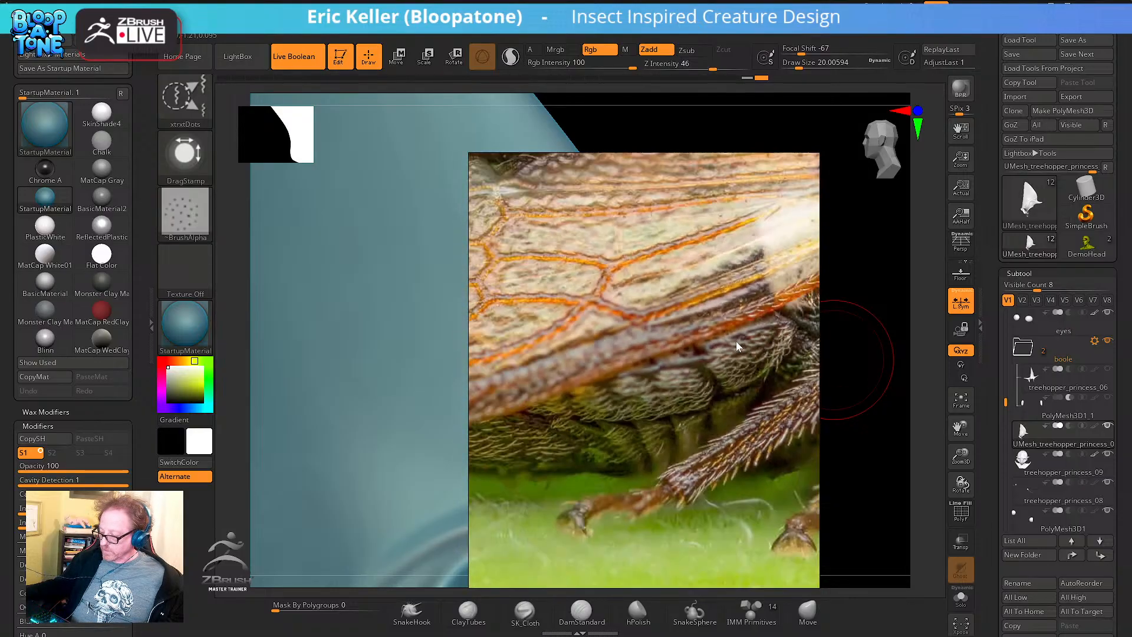
{"action": "scroll", "coordinate": [659, 405], "scroll_direction": "up", "scroll_amount": 3}
{"action": "middle_click_drag", "start_coordinate": [704, 376], "coordinate": [827, 404]}
{"action": "middle_click_drag", "start_coordinate": [666, 409], "coordinate": [709, 409]}
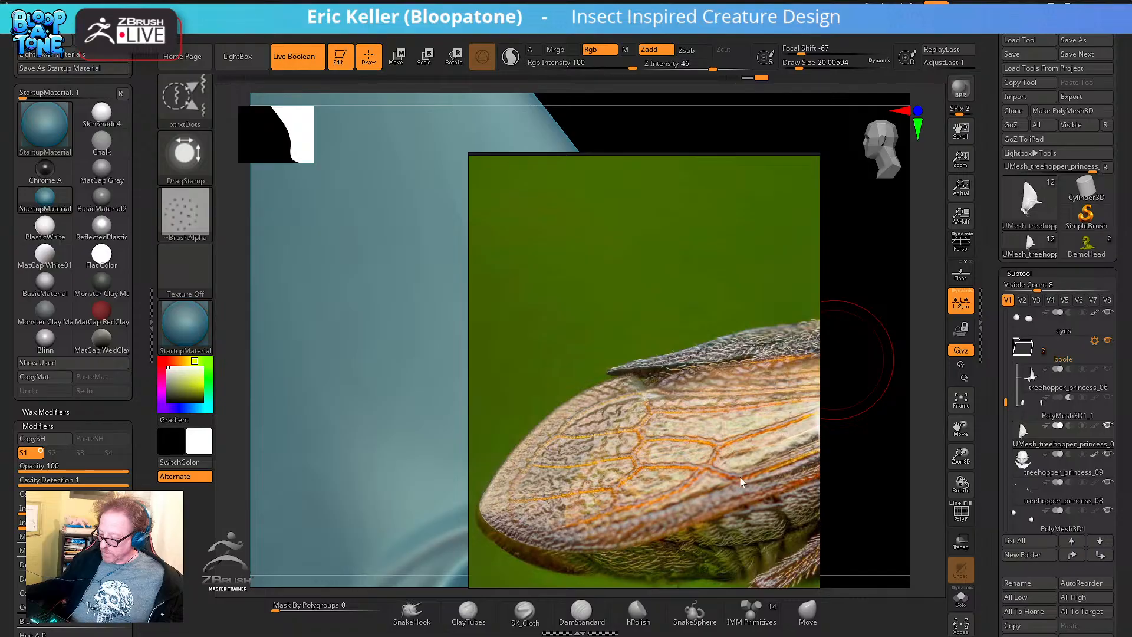
{"action": "middle_click_drag", "start_coordinate": [741, 483], "coordinate": [637, 413]}
{"action": "scroll", "coordinate": [625, 384], "scroll_direction": "up", "scroll_amount": 3}
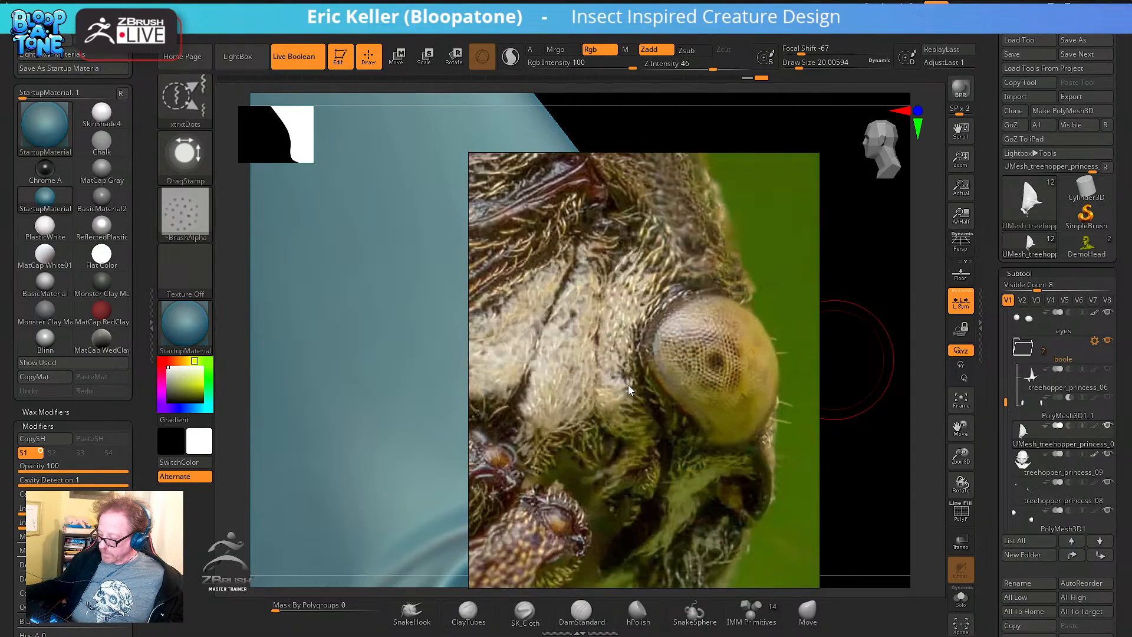
{"action": "scroll", "coordinate": [628, 384], "scroll_direction": "down", "scroll_amount": 5}
Examine the orange treehopper reference, including its pitted glossy head, black eye, wing and legs
{"action": "middle_click_drag", "start_coordinate": [590, 466], "coordinate": [597, 339]}
{"action": "scroll", "coordinate": [550, 354], "scroll_direction": "up", "scroll_amount": 2}
{"action": "scroll", "coordinate": [597, 338], "scroll_direction": "up", "scroll_amount": 6}
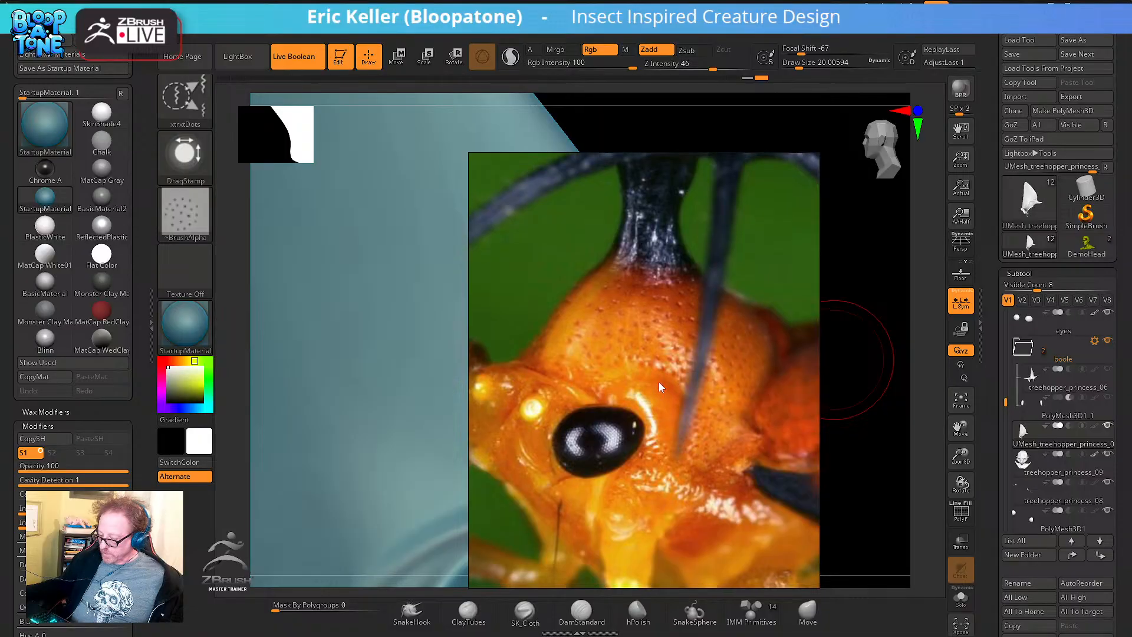
{"action": "middle_click_drag", "start_coordinate": [660, 381], "coordinate": [694, 310]}
{"action": "middle_click_drag", "start_coordinate": [667, 411], "coordinate": [663, 376]}
{"action": "scroll", "coordinate": [663, 376], "scroll_direction": "down", "scroll_amount": 8}
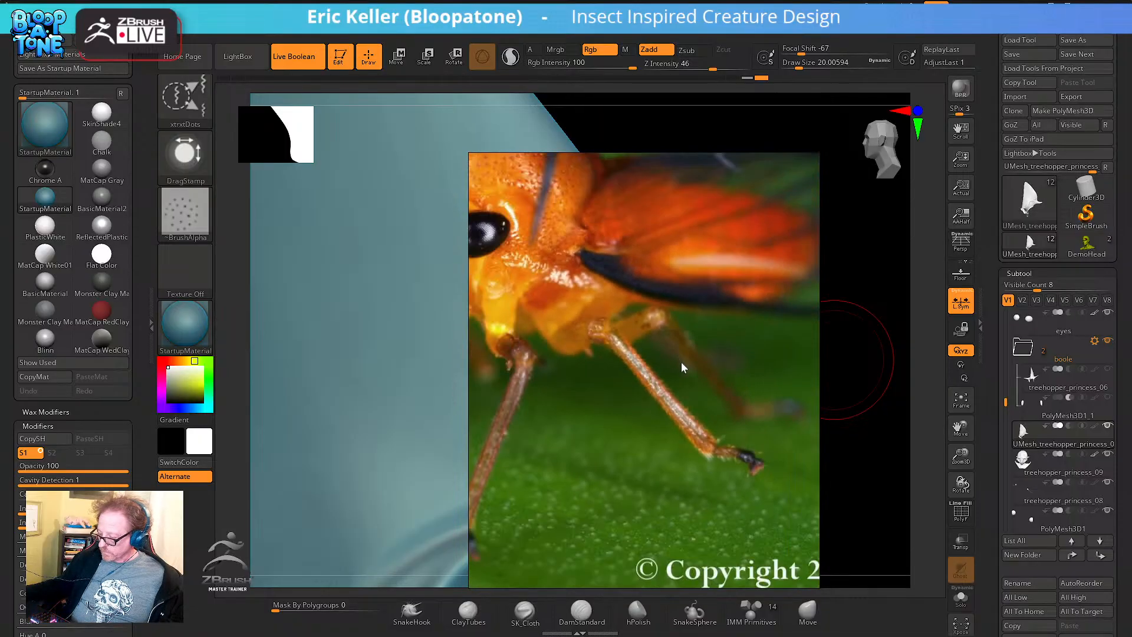
Examine the dark horned treehopper reference close up: its bristly crest, orange eye, hairy legs and veined wing
{"action": "scroll", "coordinate": [629, 419], "scroll_direction": "up", "scroll_amount": 8}
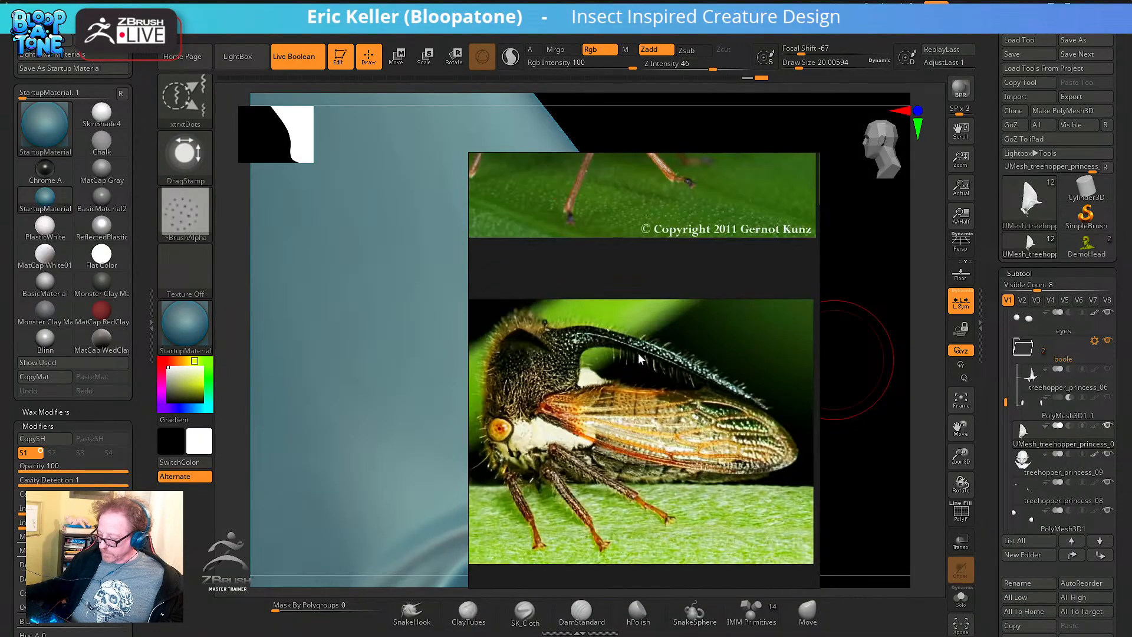
{"action": "middle_click_drag", "start_coordinate": [546, 376], "coordinate": [637, 291]}
{"action": "scroll", "coordinate": [637, 291], "scroll_direction": "down", "scroll_amount": 3}
{"action": "middle_click_drag", "start_coordinate": [606, 367], "coordinate": [671, 329]}
{"action": "scroll", "coordinate": [671, 334], "scroll_direction": "down", "scroll_amount": 8}
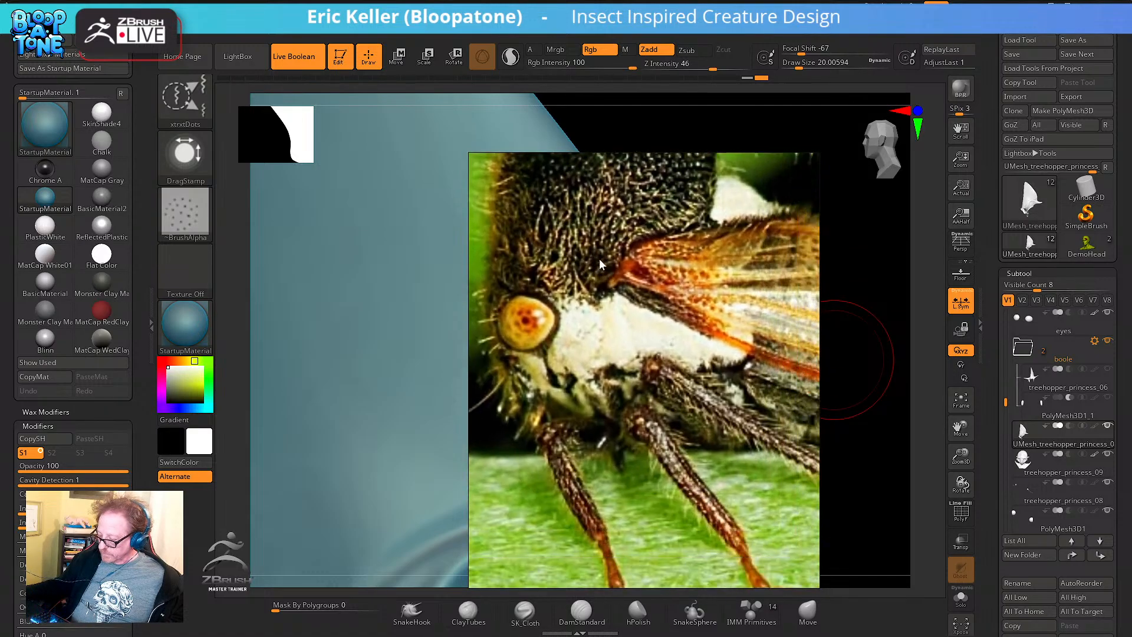
{"action": "middle_click_drag", "start_coordinate": [654, 401], "coordinate": [642, 391]}
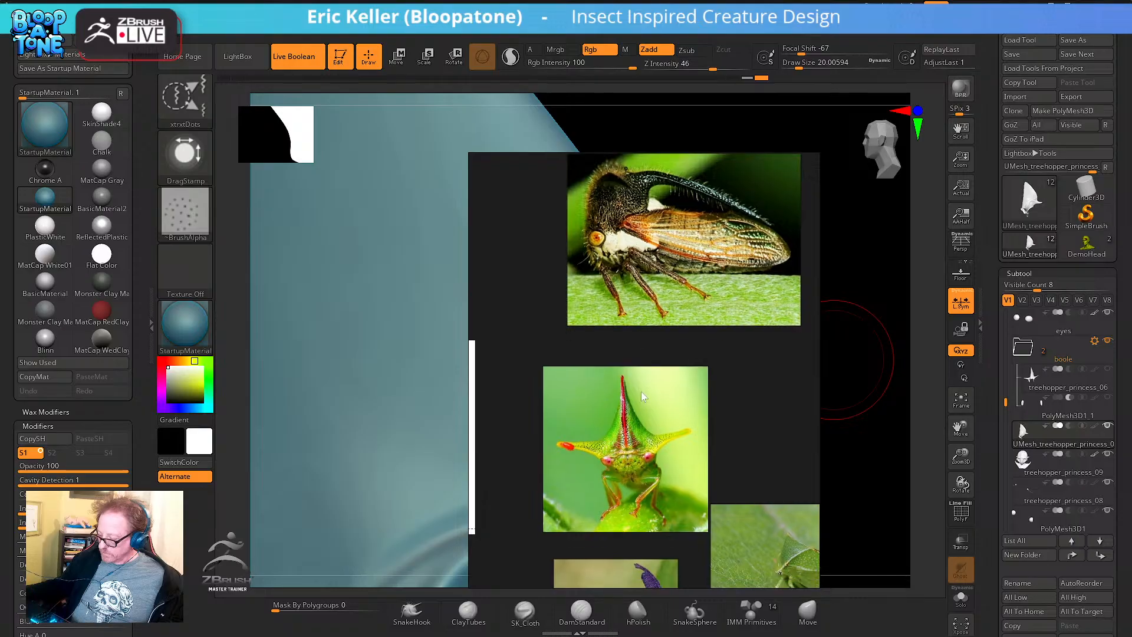
Examine the pit pattern on the green treehopper's crest around its red ridge, and clear the reference board off the sculpt
{"action": "scroll", "coordinate": [645, 421], "scroll_direction": "up", "scroll_amount": 8}
{"action": "scroll", "coordinate": [659, 335], "scroll_direction": "up", "scroll_amount": 2}
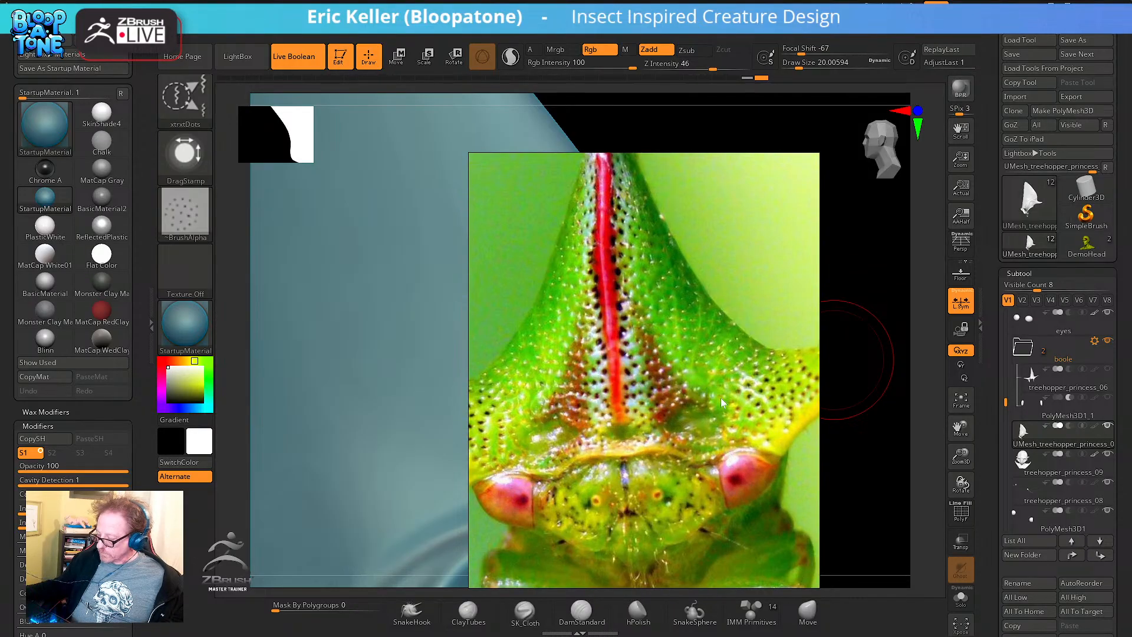
{"action": "middle_click_drag", "start_coordinate": [711, 377], "coordinate": [642, 302]}
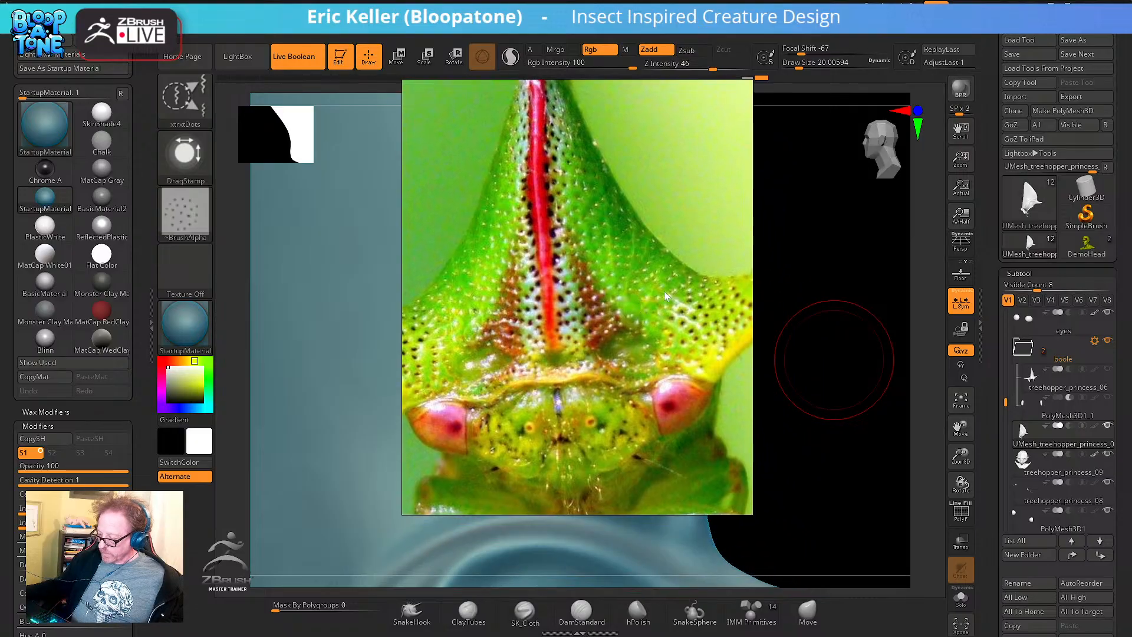
{"action": "right_click_drag", "start_coordinate": [612, 414], "coordinate": [0, 354]}
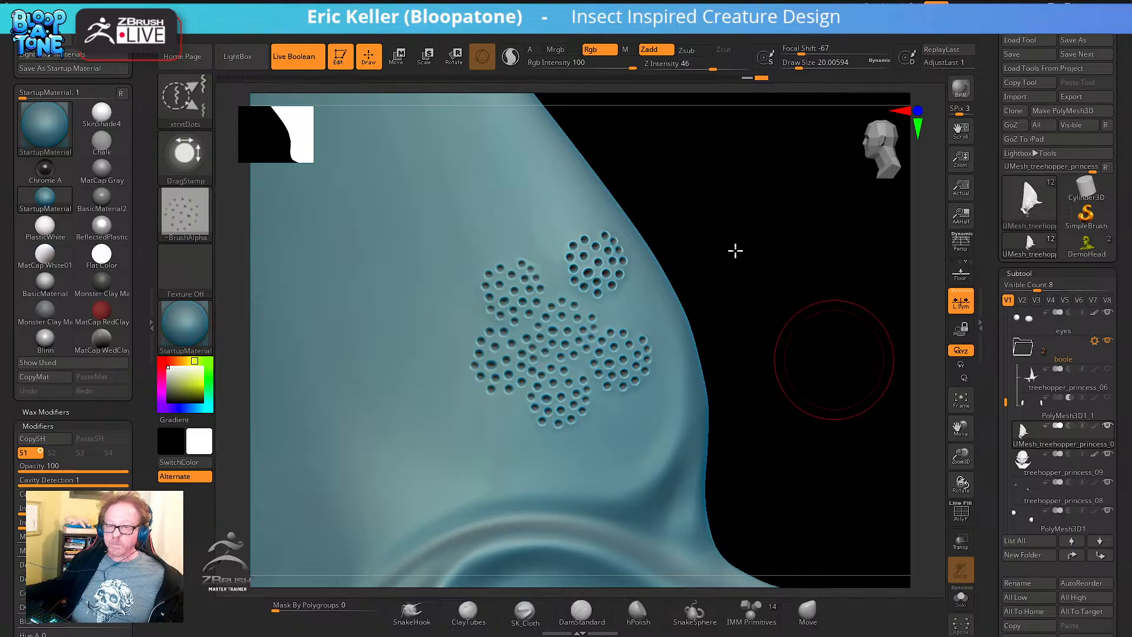
Stamp three more dot clusters on the crest, running diagonally from the pattern's front side up toward the rear edge
{"action": "left_click", "coordinate": [448, 300]}
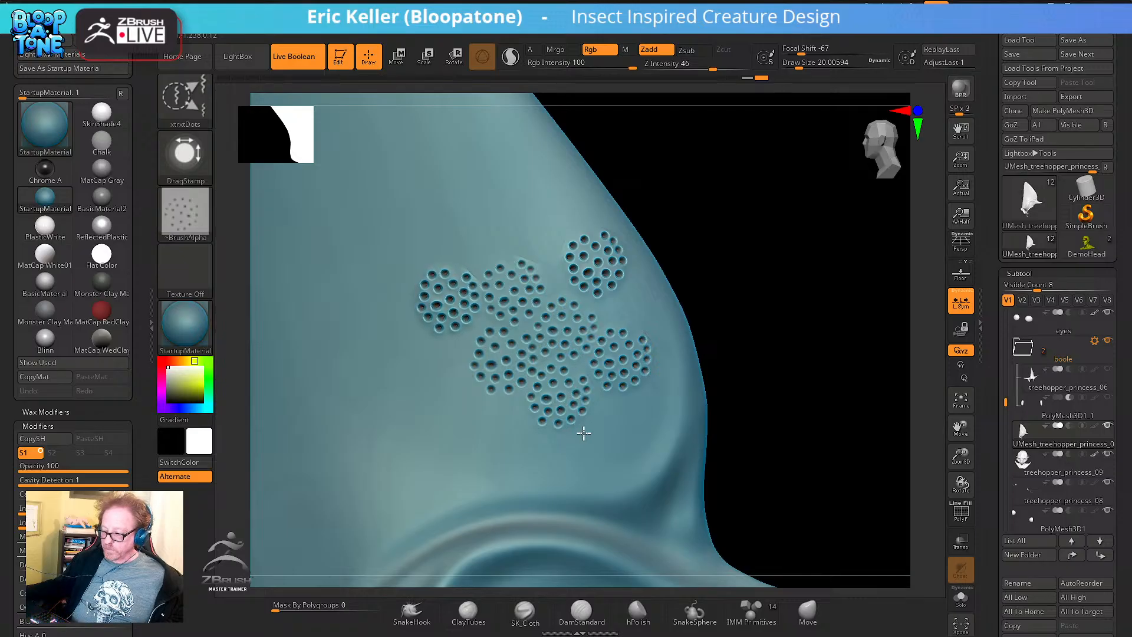
{"action": "left_click", "coordinate": [477, 234]}
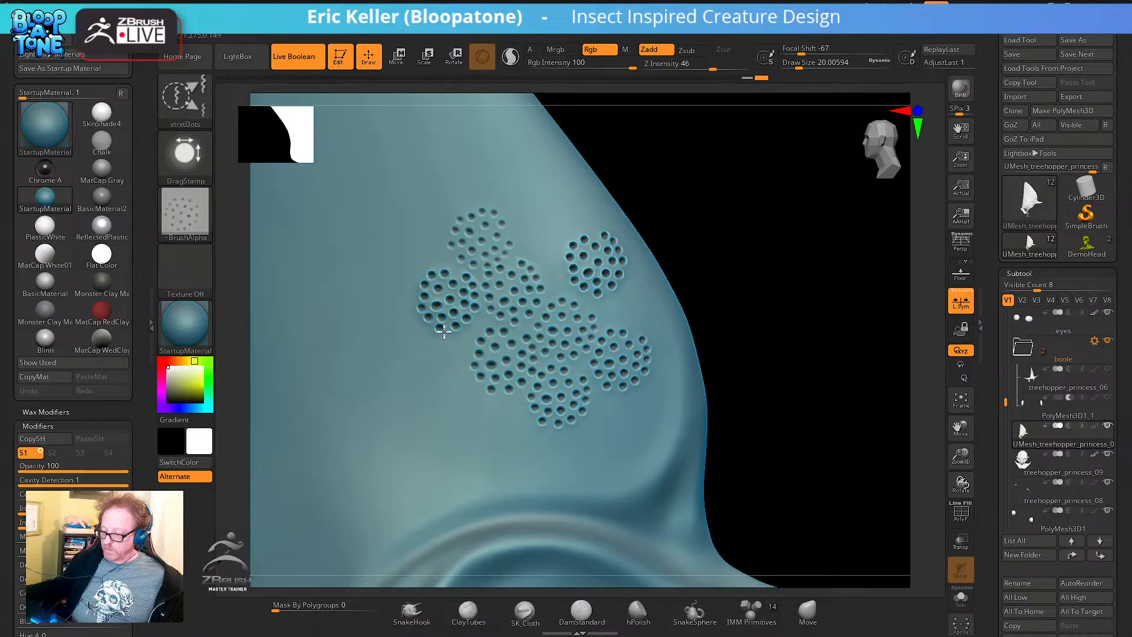
{"action": "left_click_drag", "start_coordinate": [444, 331], "coordinate": [429, 331]}
{"action": "key", "text": "ctrl+z"}
{"action": "left_click_drag", "start_coordinate": [476, 235], "coordinate": [463, 362]}
{"action": "left_click_drag", "start_coordinate": [543, 225], "coordinate": [547, 305]}
{"action": "key", "text": "ctrl+z"}
{"action": "left_click_drag", "start_coordinate": [542, 197], "coordinate": [576, 282]}
{"action": "key", "text": "ctrl+z"}
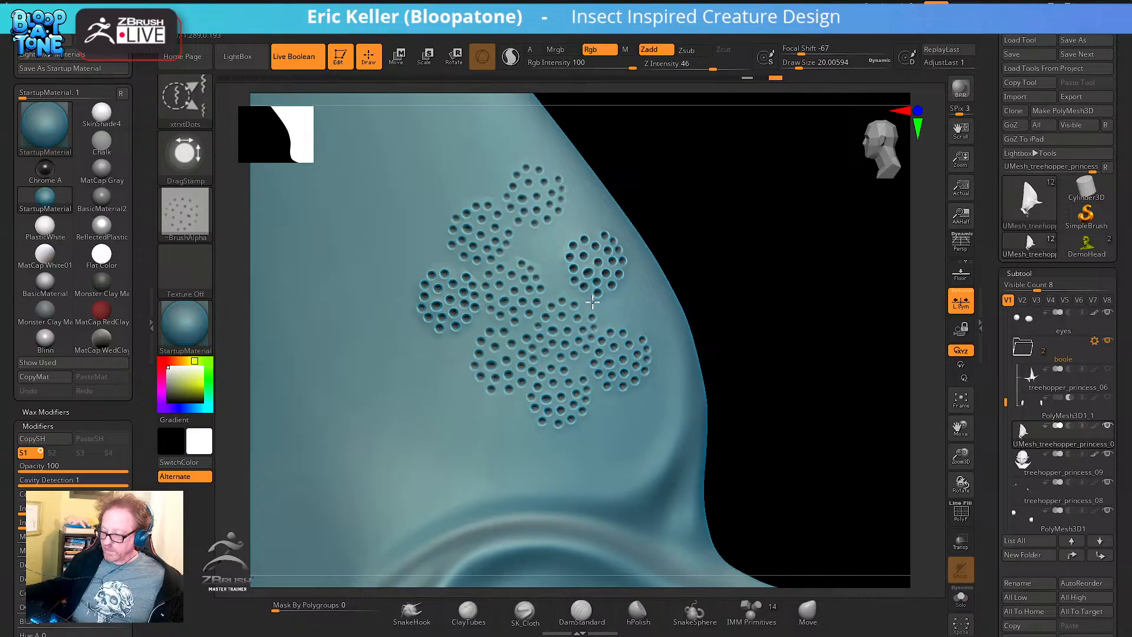
Stamp another three dot clusters in a curve from the top of the pattern down toward the crest's front
{"action": "mouse_move", "coordinate": [484, 158]}
{"action": "left_mouse_down"}
{"action": "mouse_move", "coordinate": [490, 171]}
{"action": "mouse_move", "coordinate": [475, 149]}
{"action": "left_mouse_up"}
{"action": "key", "text": "ctrl+z"}
{"action": "left_click_drag", "start_coordinate": [579, 234], "coordinate": [518, 194]}
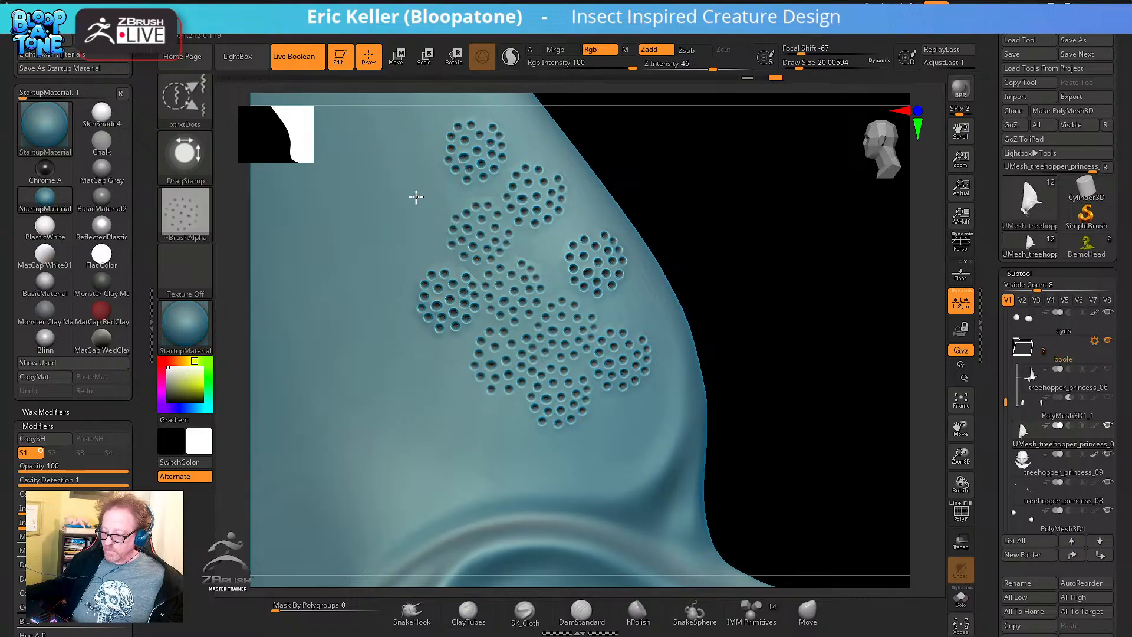
{"action": "left_click_drag", "start_coordinate": [415, 189], "coordinate": [419, 187]}
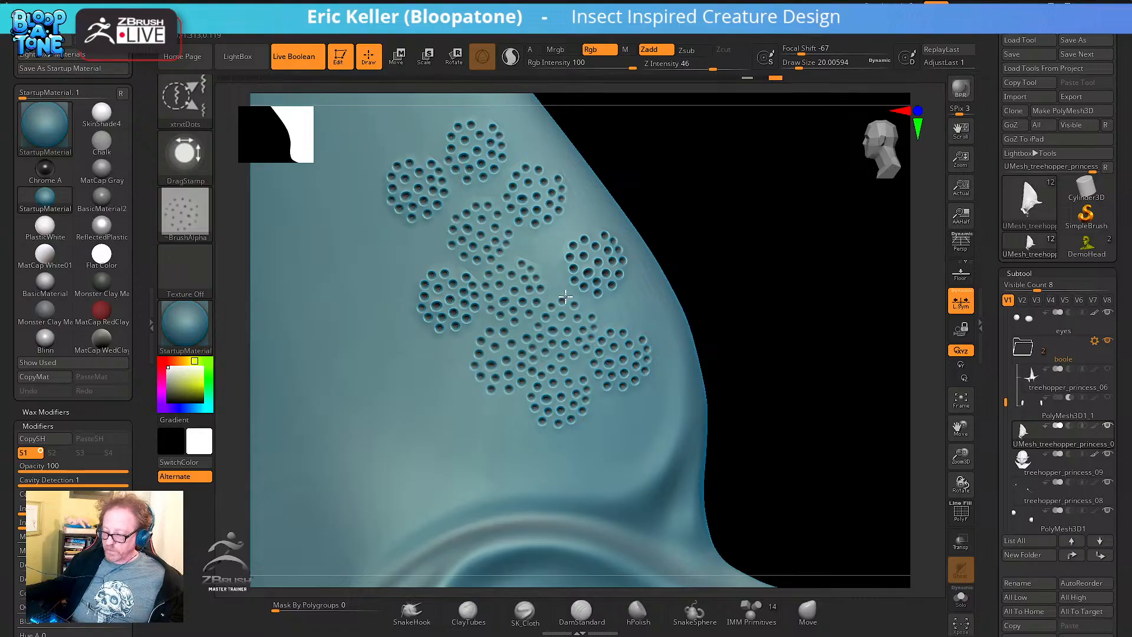
{"action": "left_click_drag", "start_coordinate": [455, 253], "coordinate": [381, 251]}
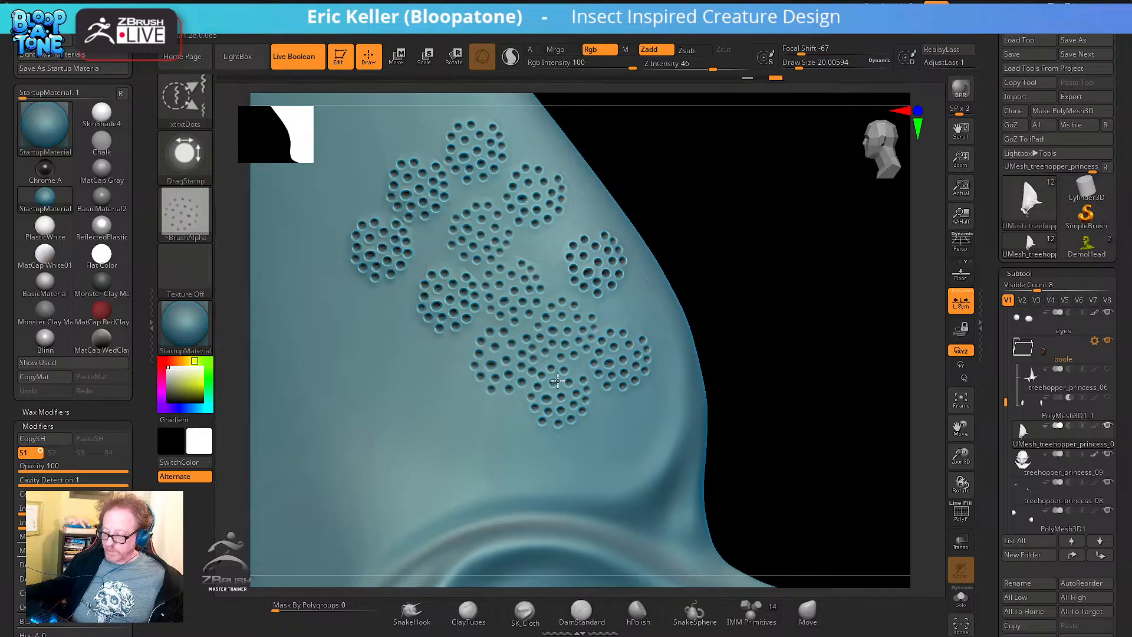
Stamp two more dot clusters on the front side: one overlapping the upper front cluster and one below the lower front clusters
{"action": "left_click_drag", "start_coordinate": [788, 286], "coordinate": [709, 275]}
{"action": "key", "text": "ctrl+z"}
{"action": "mouse_move", "coordinate": [430, 265]}
{"action": "left_mouse_down"}
{"action": "mouse_move", "coordinate": [454, 336]}
{"action": "mouse_move", "coordinate": [546, 395]}
{"action": "left_mouse_up"}
{"action": "mouse_move", "coordinate": [404, 190]}
{"action": "left_mouse_down"}
{"action": "mouse_move", "coordinate": [418, 235]}
{"action": "mouse_move", "coordinate": [452, 270]}
{"action": "mouse_move", "coordinate": [470, 330]}
{"action": "left_mouse_up"}
{"action": "key", "text": "ctrl+z"}
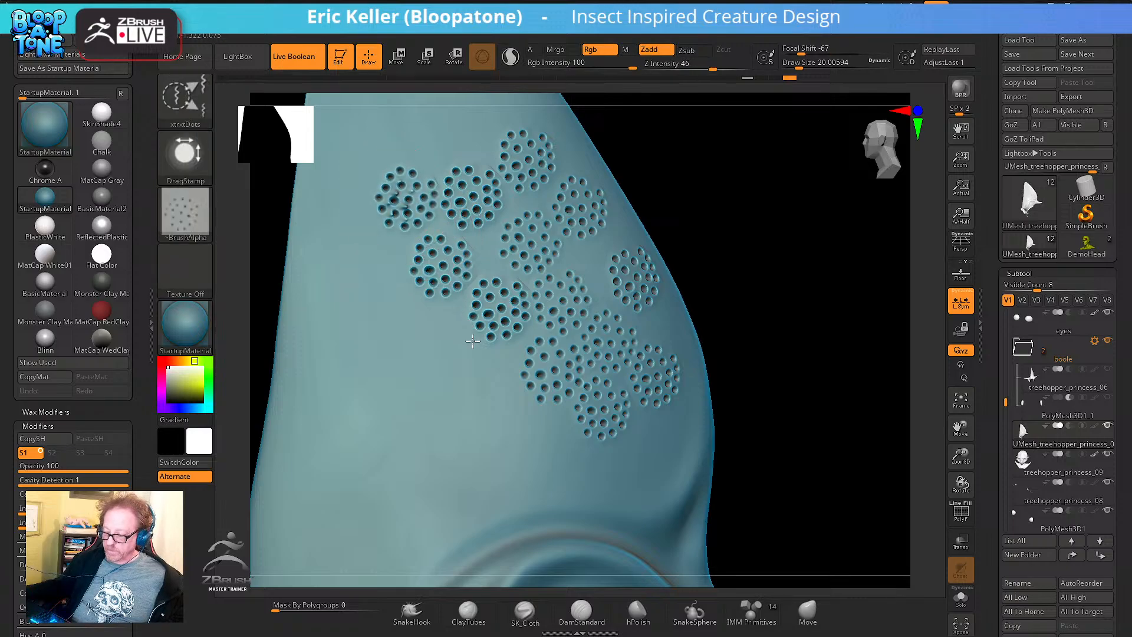
{"action": "left_click_drag", "start_coordinate": [733, 309], "coordinate": [749, 294]}
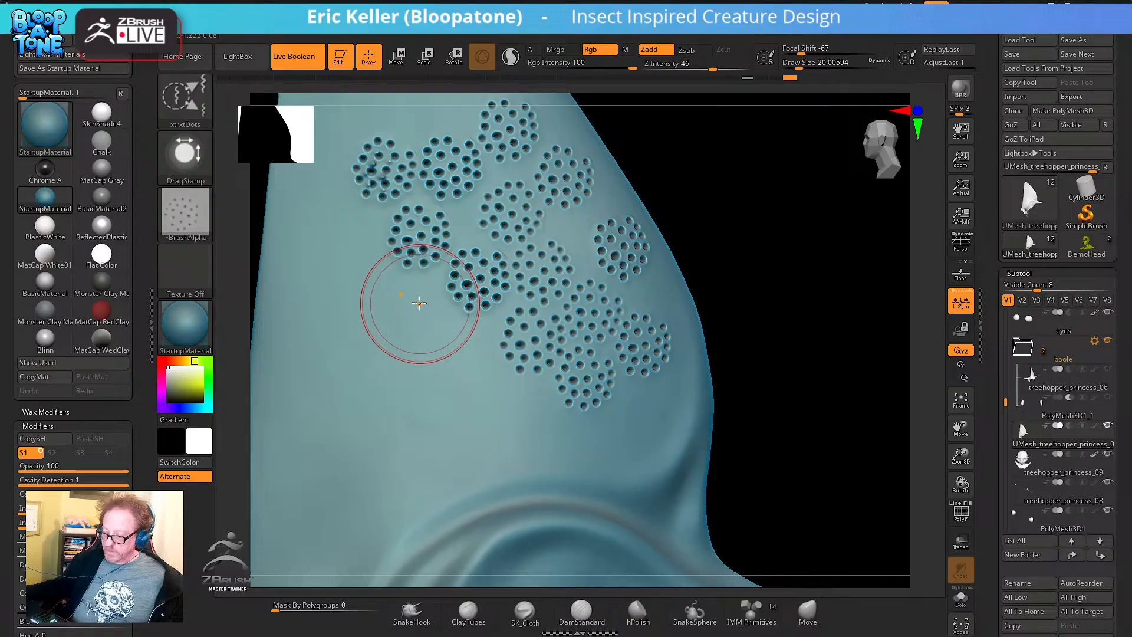
{"action": "mouse_move", "coordinate": [419, 304]}
{"action": "left_mouse_down"}
{"action": "mouse_move", "coordinate": [442, 329]}
{"action": "mouse_move", "coordinate": [417, 321]}
{"action": "left_mouse_up"}
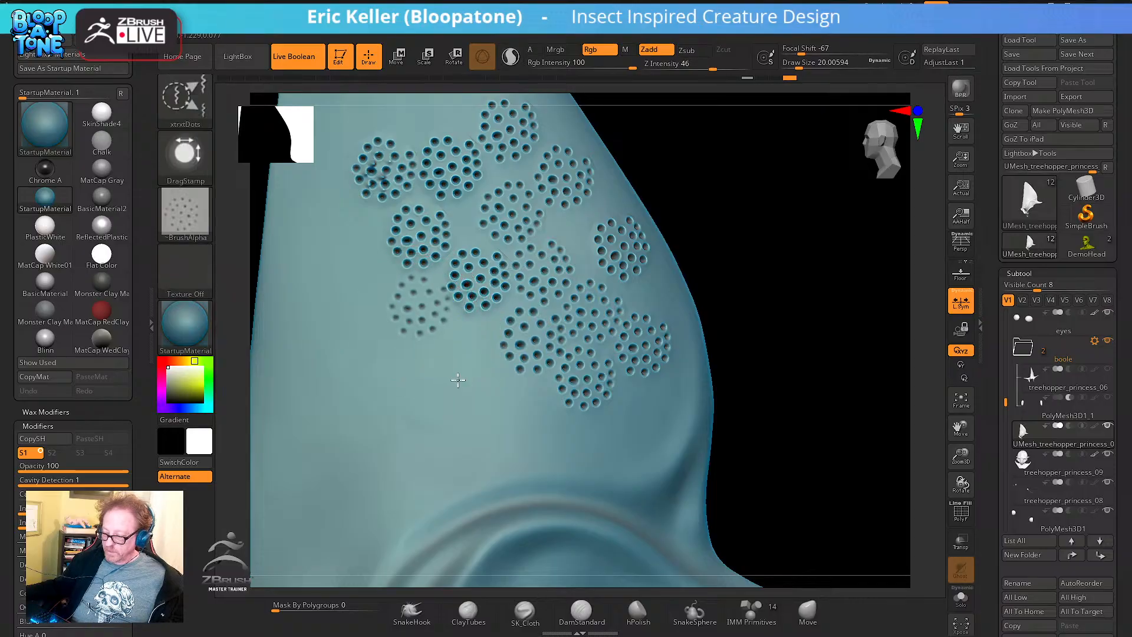
{"action": "left_click_drag", "start_coordinate": [458, 380], "coordinate": [537, 424]}
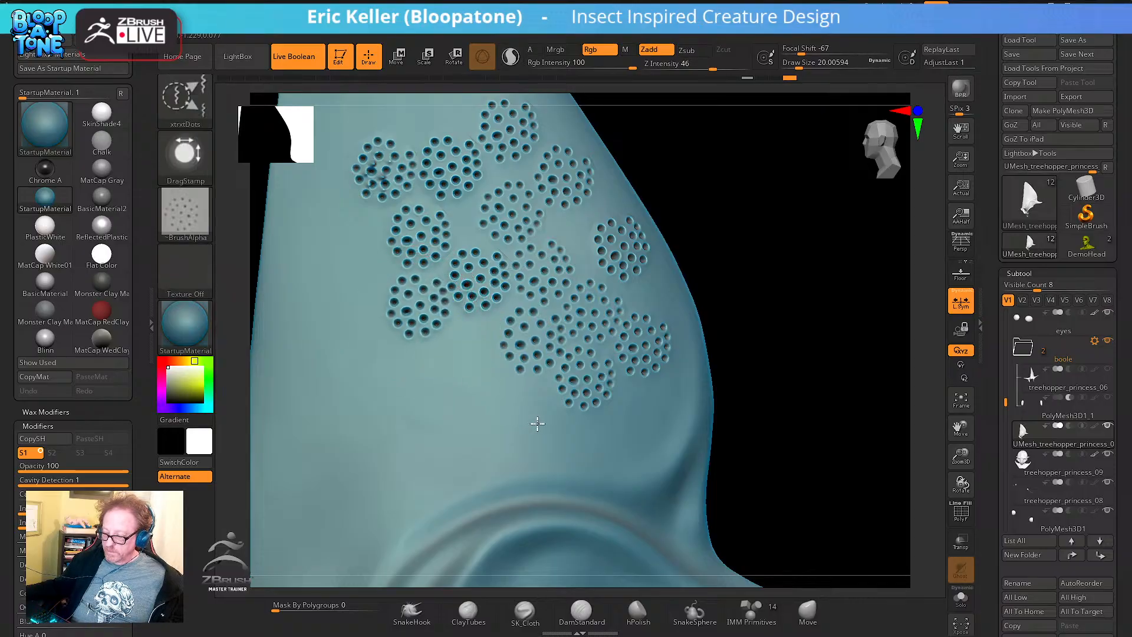
Switch to the DamStandard brush in Zsub mode for carving individual pits between the clusters
{"action": "left_click_drag", "start_coordinate": [727, 233], "coordinate": [716, 276], "text": "alt"}
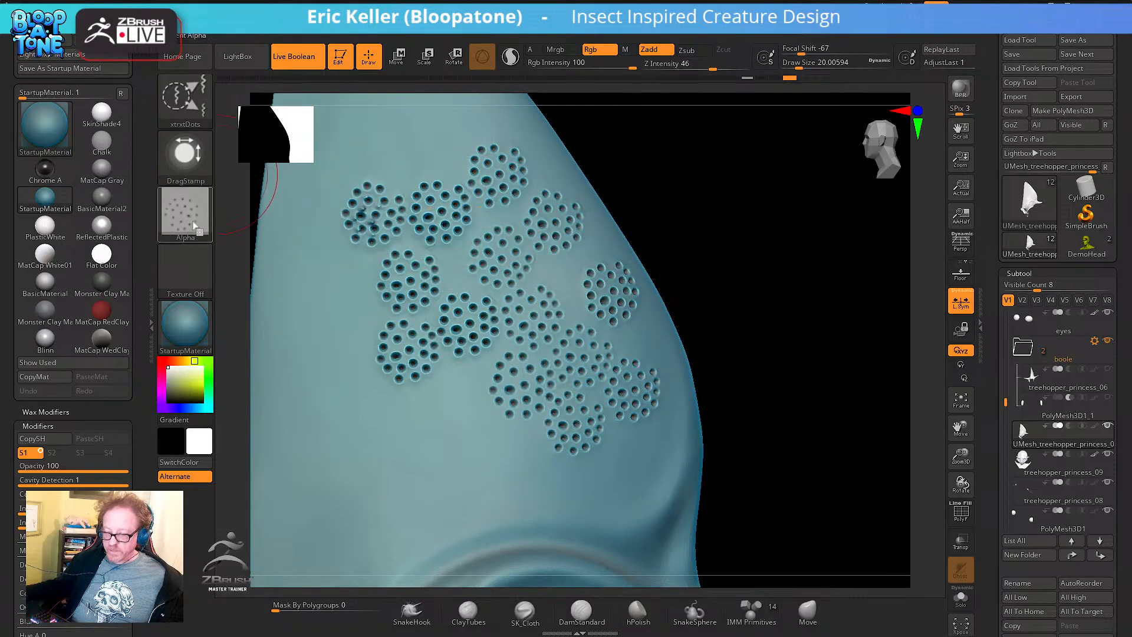
{"action": "left_click", "coordinate": [187, 100]}
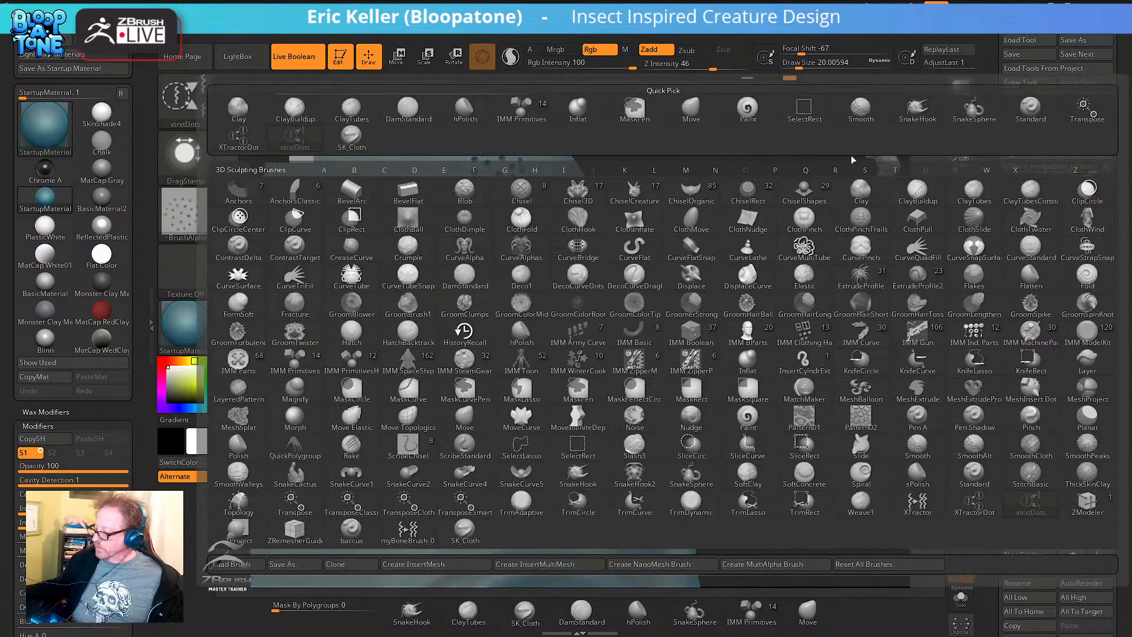
{"action": "left_click", "coordinate": [393, 120]}
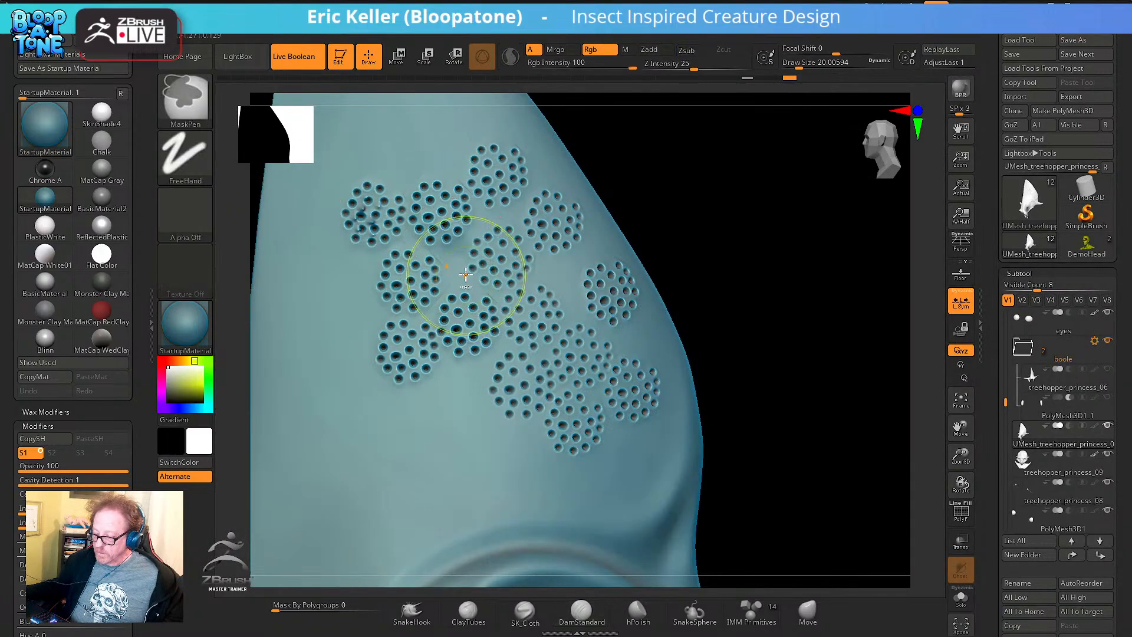
{"action": "key", "text": "s"}
{"action": "left_click_drag", "start_coordinate": [457, 266], "coordinate": [450, 265]}
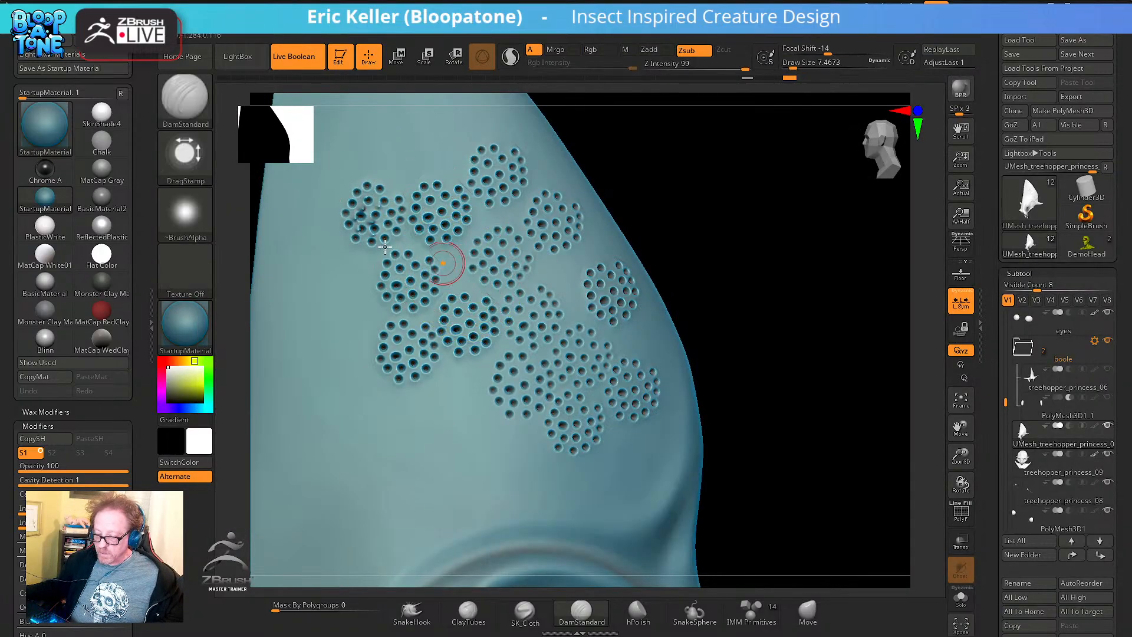
Try the DragRect stroke for the DamStandard brush, and return it to DragStamp
{"action": "left_click", "coordinate": [186, 155]}
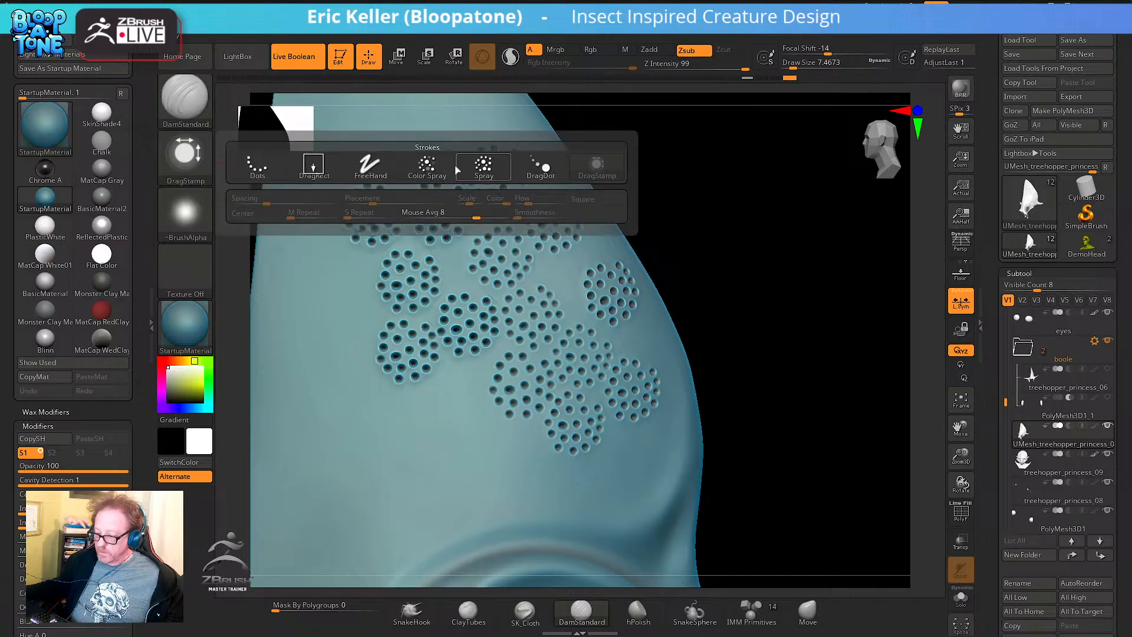
{"action": "left_click", "coordinate": [313, 167]}
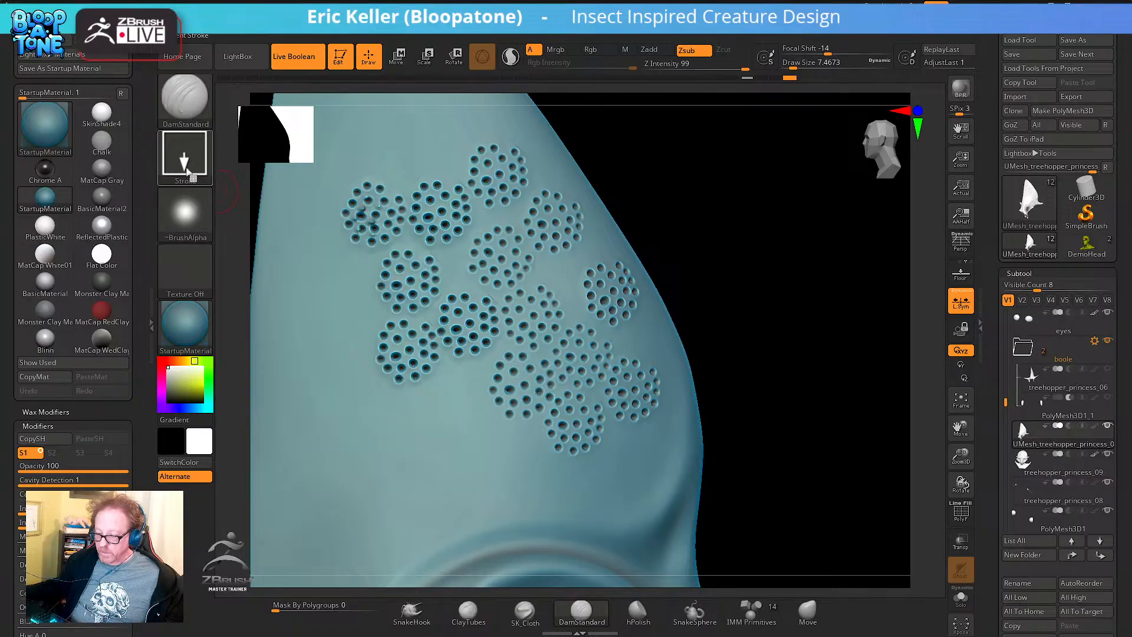
{"action": "left_click", "coordinate": [184, 156]}
{"action": "left_click", "coordinate": [198, 172]}
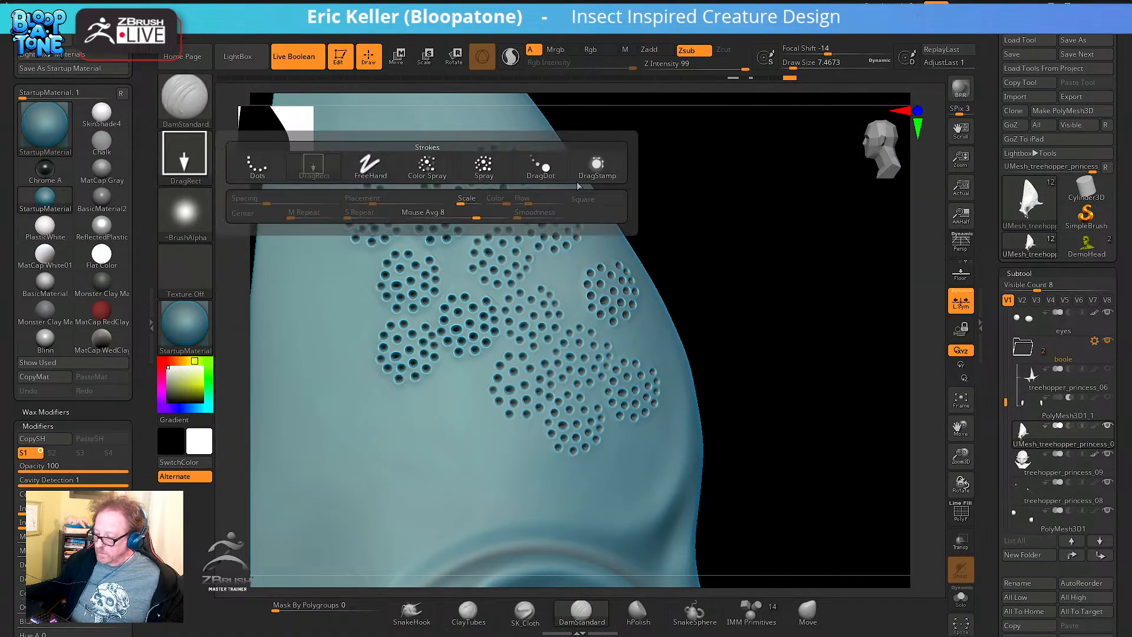
{"action": "left_click", "coordinate": [592, 171]}
Try a single pit in the gap between clusters, undo it, and set the brush's focal shift to -33
{"action": "left_click_drag", "start_coordinate": [467, 290], "coordinate": [450, 262]}
{"action": "key", "text": "ctrl+z"}
{"action": "key", "text": "s"}
{"action": "key", "text": "o"}
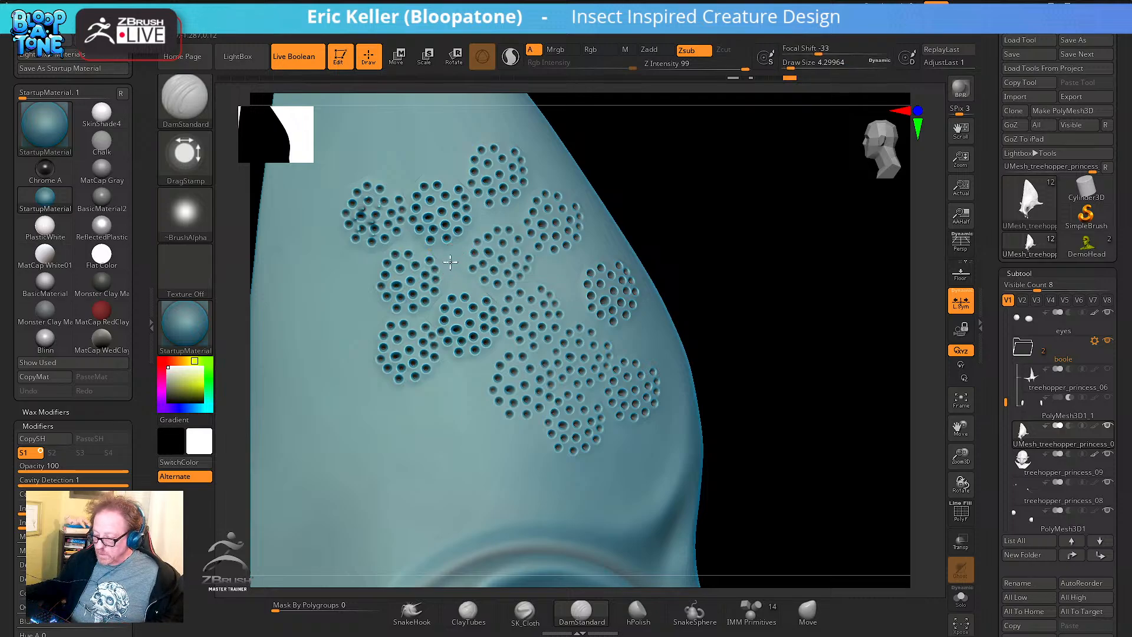
Reduce the brush's draw size to about 2.6 to match the size of the existing pits
{"action": "key", "text": "s"}
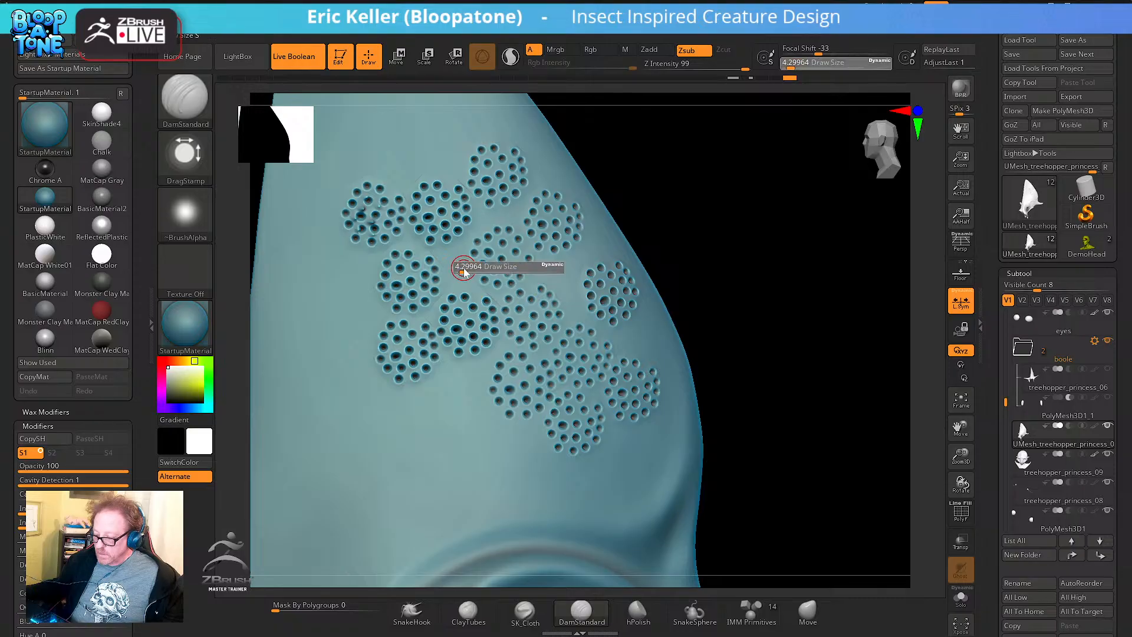
{"action": "left_click_drag", "start_coordinate": [463, 270], "coordinate": [461, 268]}
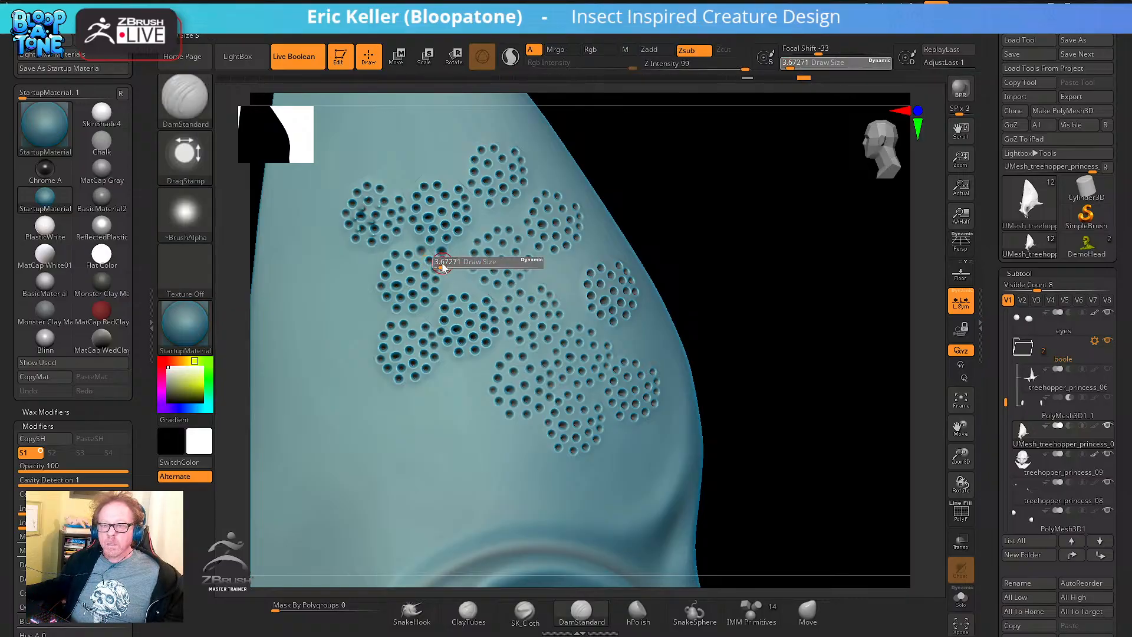
{"action": "left_click_drag", "start_coordinate": [727, 263], "coordinate": [740, 282], "text": "alt"}
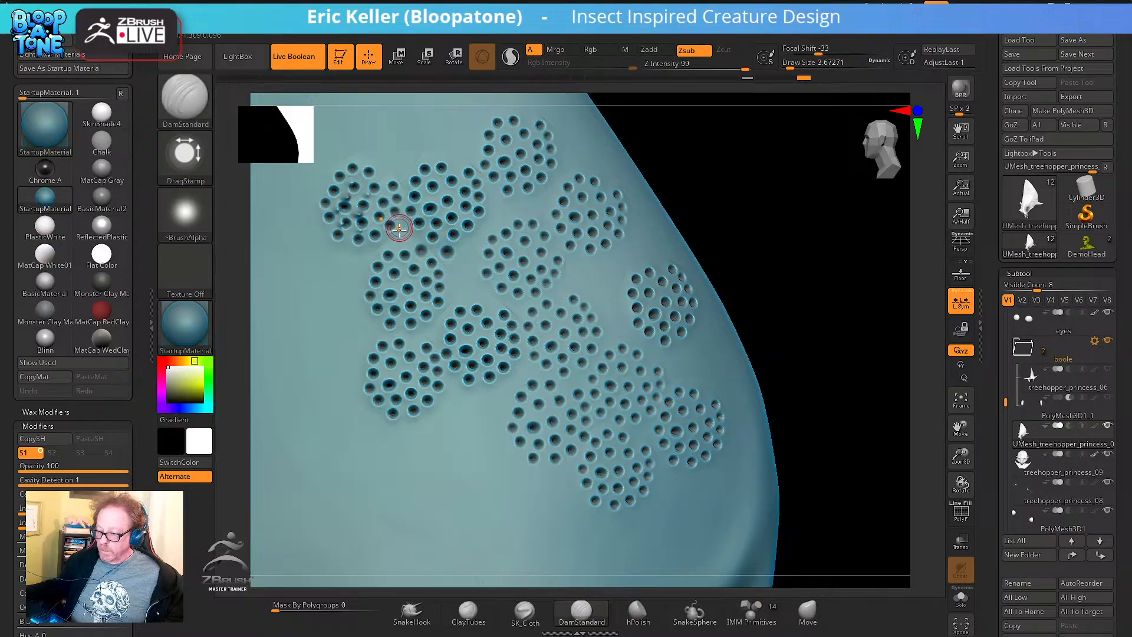
{"action": "key", "text": "s"}
{"action": "left_click_drag", "start_coordinate": [406, 236], "coordinate": [406, 234]}
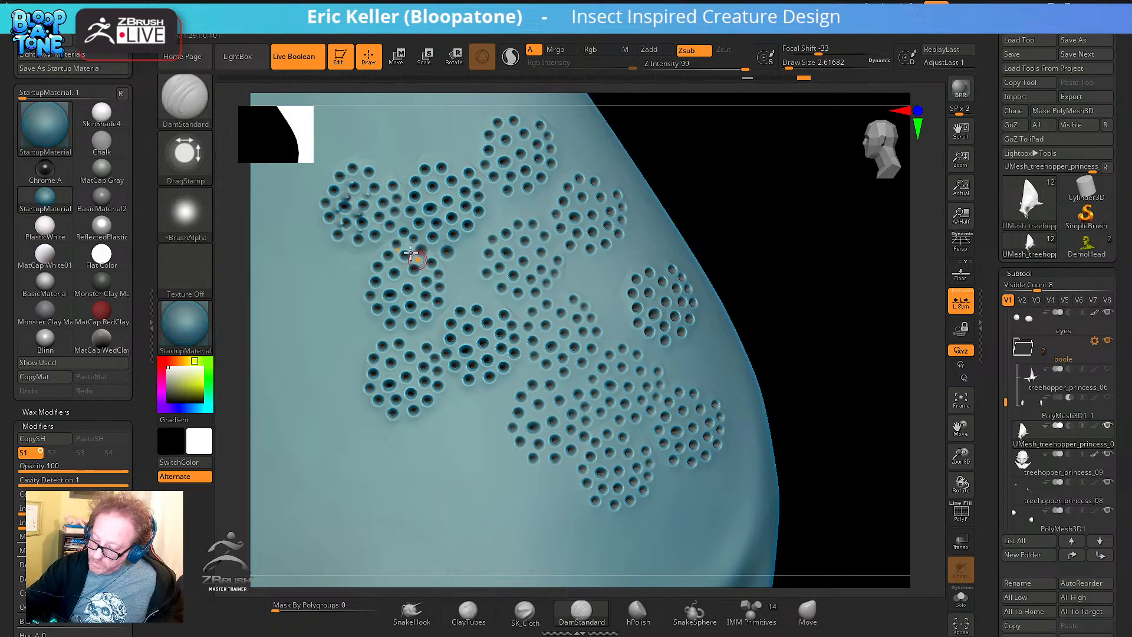
Fill the gaps between the upper front clusters with individually stamped pits, joining them into one continuous pattern
{"action": "key", "text": "shift"}
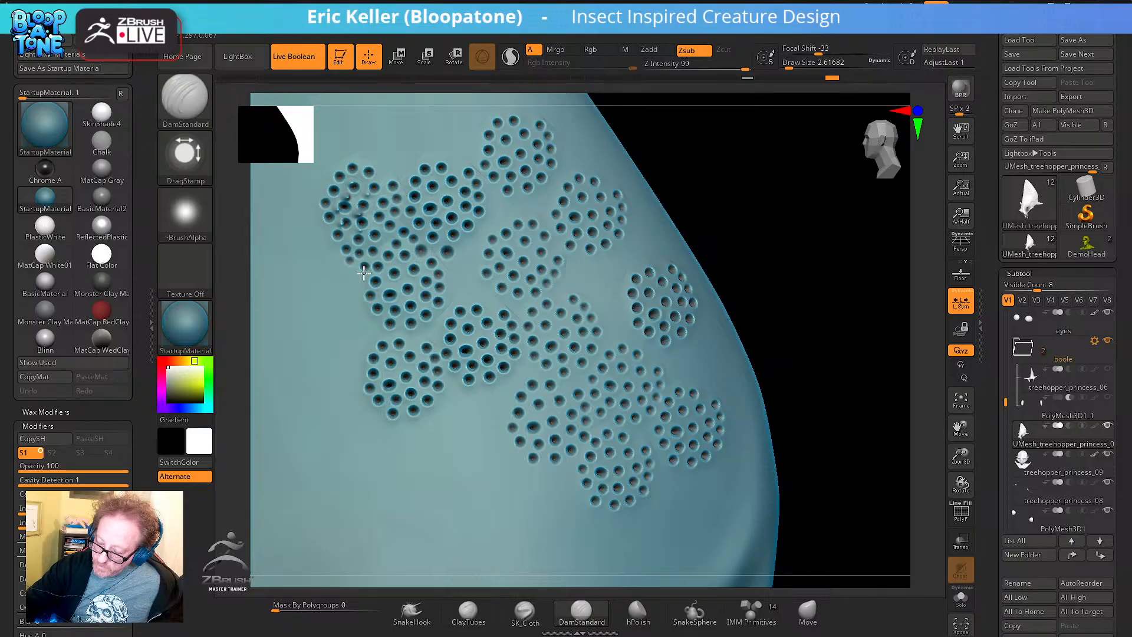
{"action": "left_click_drag", "start_coordinate": [355, 265], "coordinate": [349, 261], "text": "shift"}
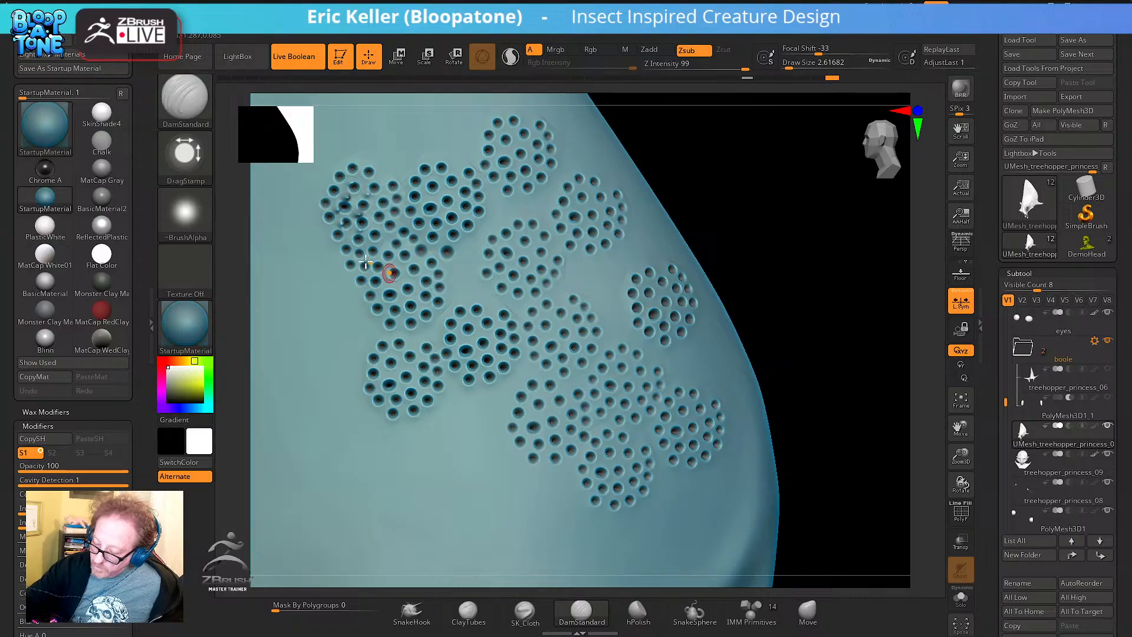
{"action": "right_click_drag", "start_coordinate": [440, 250], "coordinate": [427, 317], "text": "alt"}
{"action": "key", "text": "shift"}
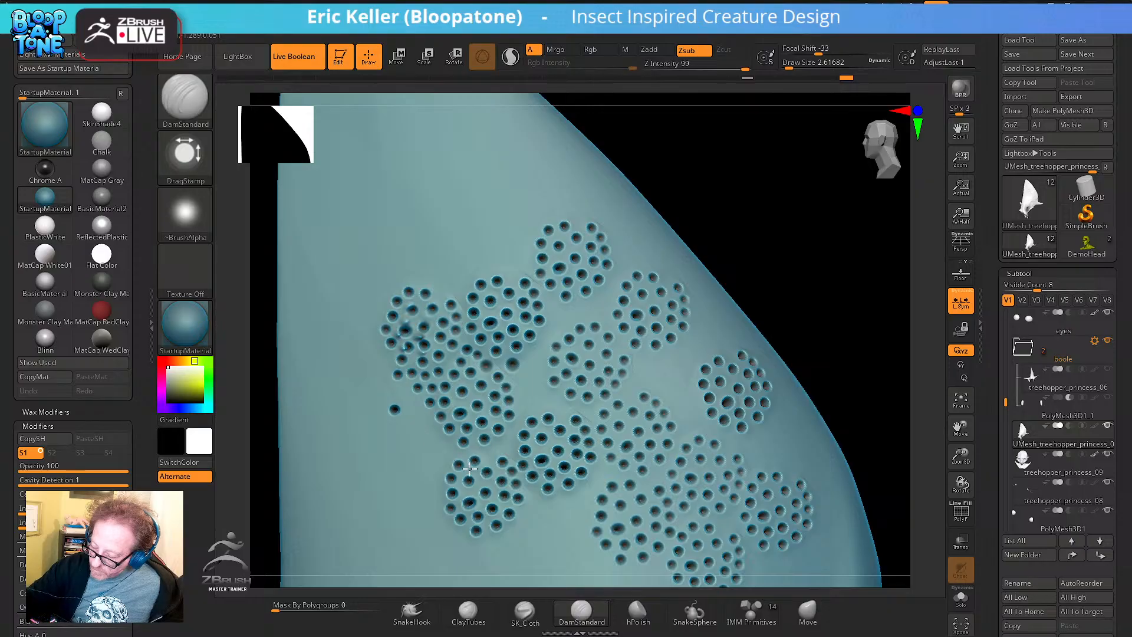
Clean up the overlapping pits in the upper front cluster by smoothing the muddled spots and restamping single pits
{"action": "right_click_drag", "start_coordinate": [760, 258], "coordinate": [335, 332]}
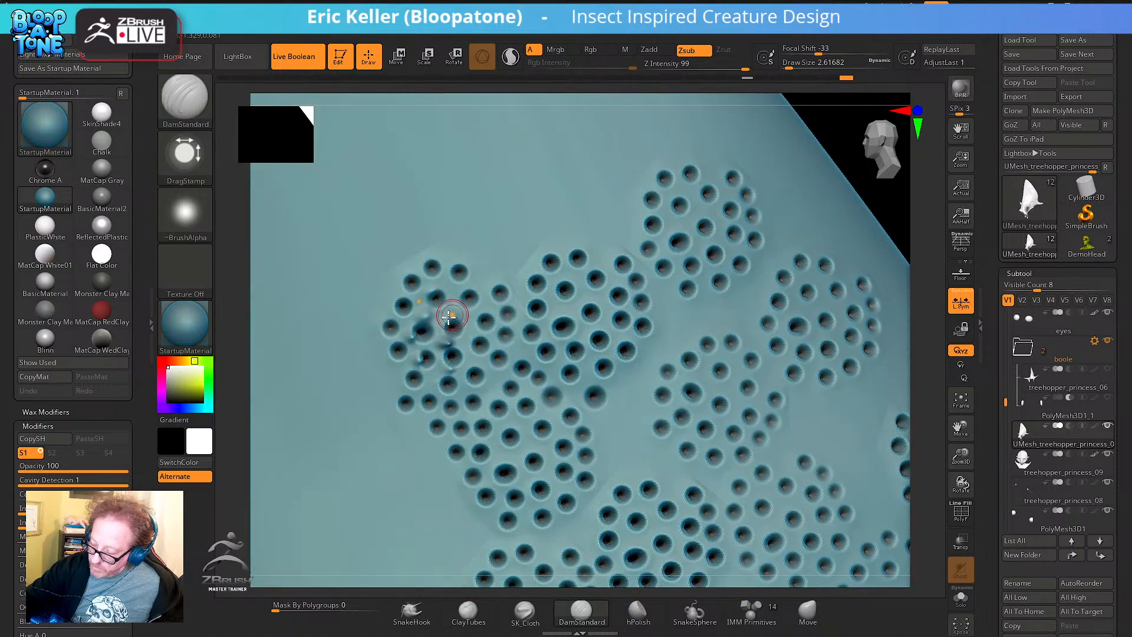
{"action": "mouse_move", "coordinate": [450, 318]}
{"action": "right_mouse_down"}
{"action": "mouse_move", "coordinate": [435, 299]}
{"action": "mouse_move", "coordinate": [436, 310]}
{"action": "right_mouse_up"}
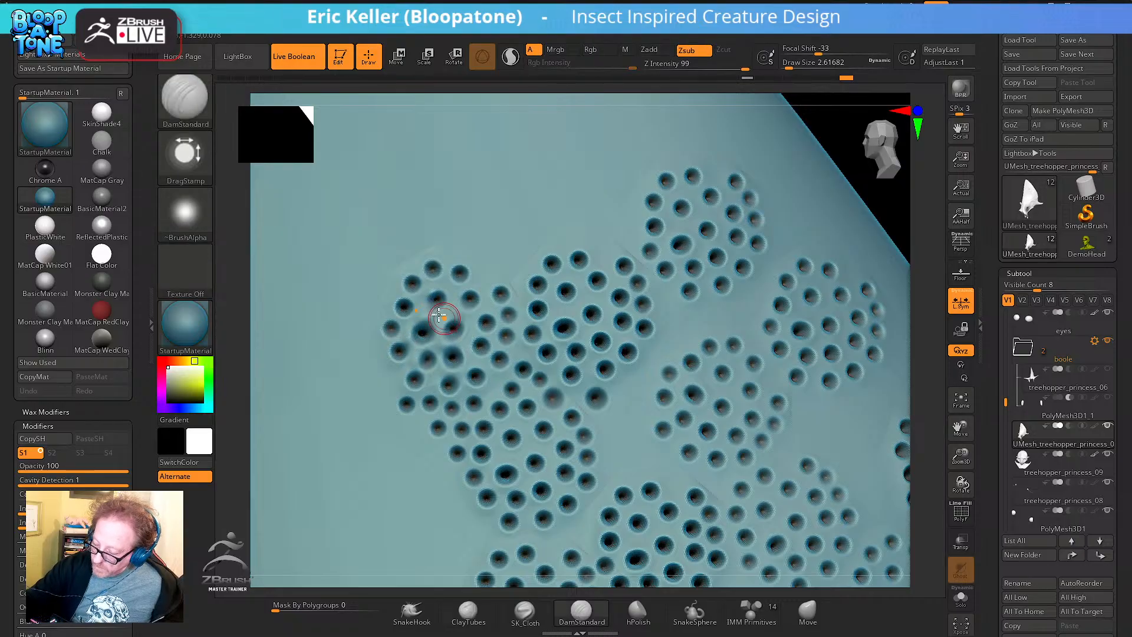
{"action": "mouse_move", "coordinate": [533, 389]}
{"action": "right_mouse_down", "text": "ctrl"}
{"action": "mouse_move", "coordinate": [634, 404]}
{"action": "mouse_move", "coordinate": [555, 362]}
{"action": "mouse_move", "coordinate": [536, 389]}
{"action": "mouse_move", "coordinate": [539, 431]}
{"action": "mouse_move", "coordinate": [543, 369]}
{"action": "mouse_move", "coordinate": [498, 362]}
{"action": "right_mouse_up", "text": "ctrl"}
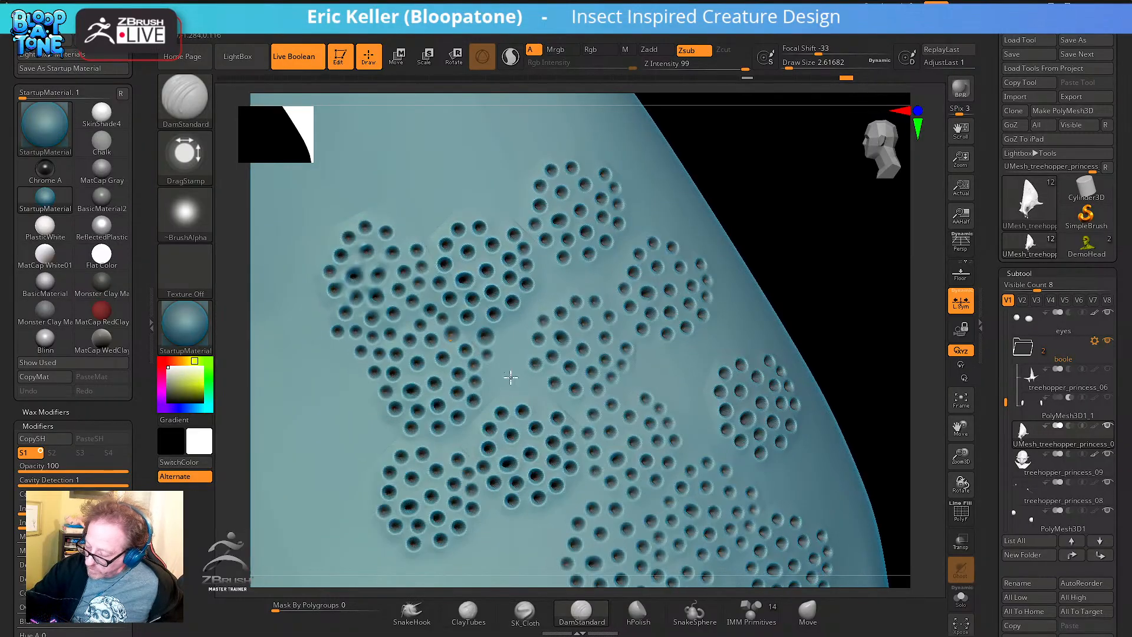
Check the pit layout on the treehopper reference photo and reduce the Smooth brush's draw size to about 2.6
{"action": "right_click_drag", "start_coordinate": [1, 330], "coordinate": [470, 309]}
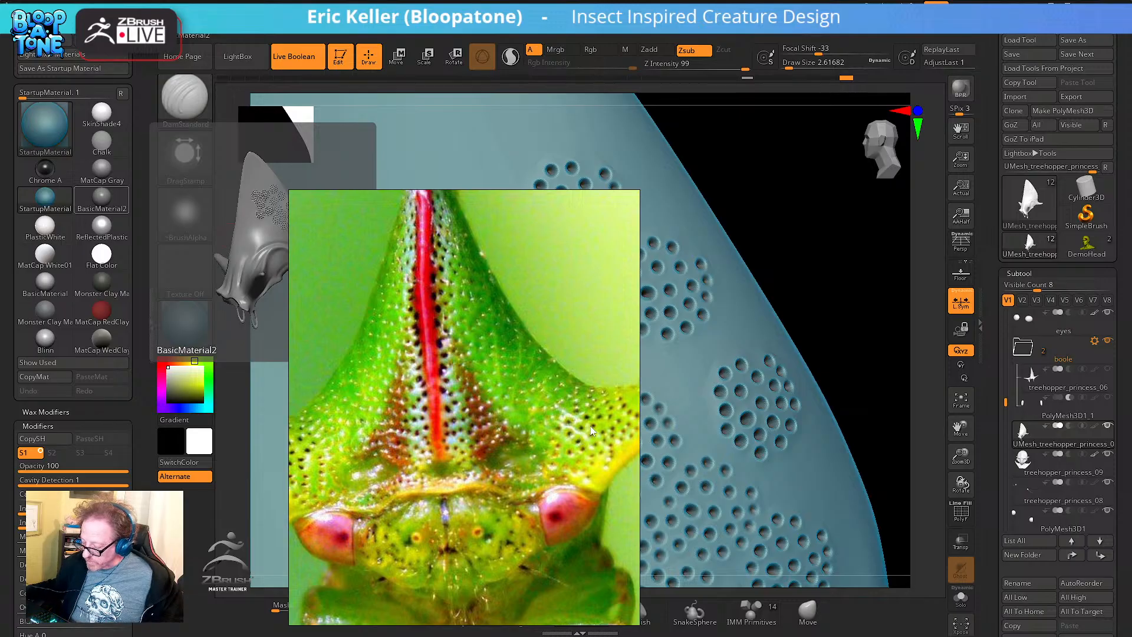
{"action": "right_click_drag", "start_coordinate": [593, 431], "coordinate": [1, 348]}
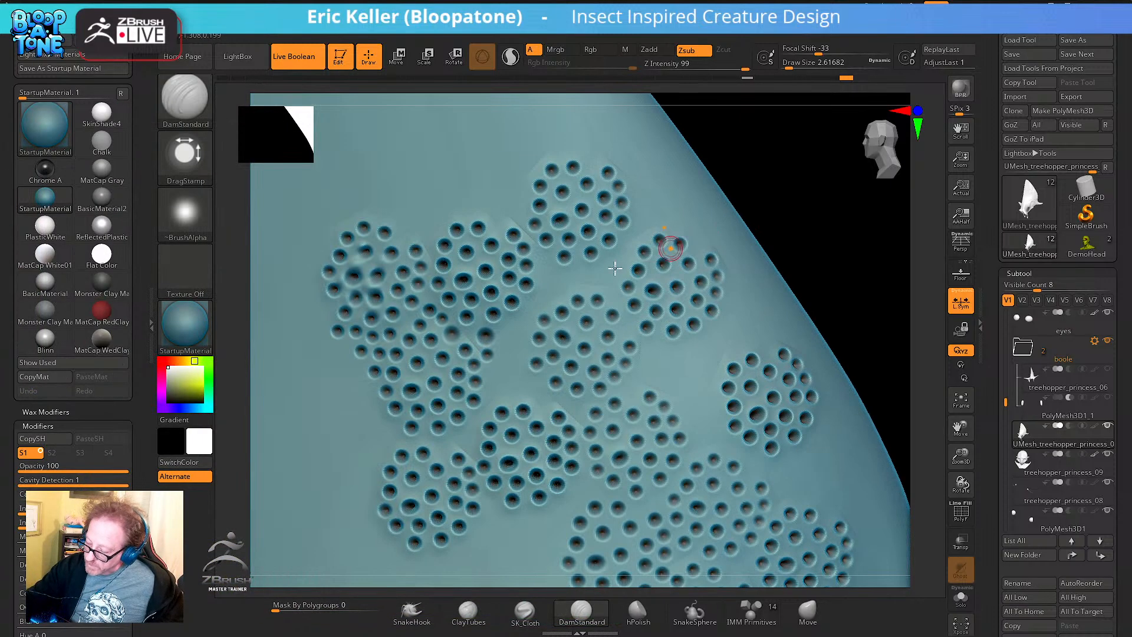
{"action": "key", "text": "shift"}
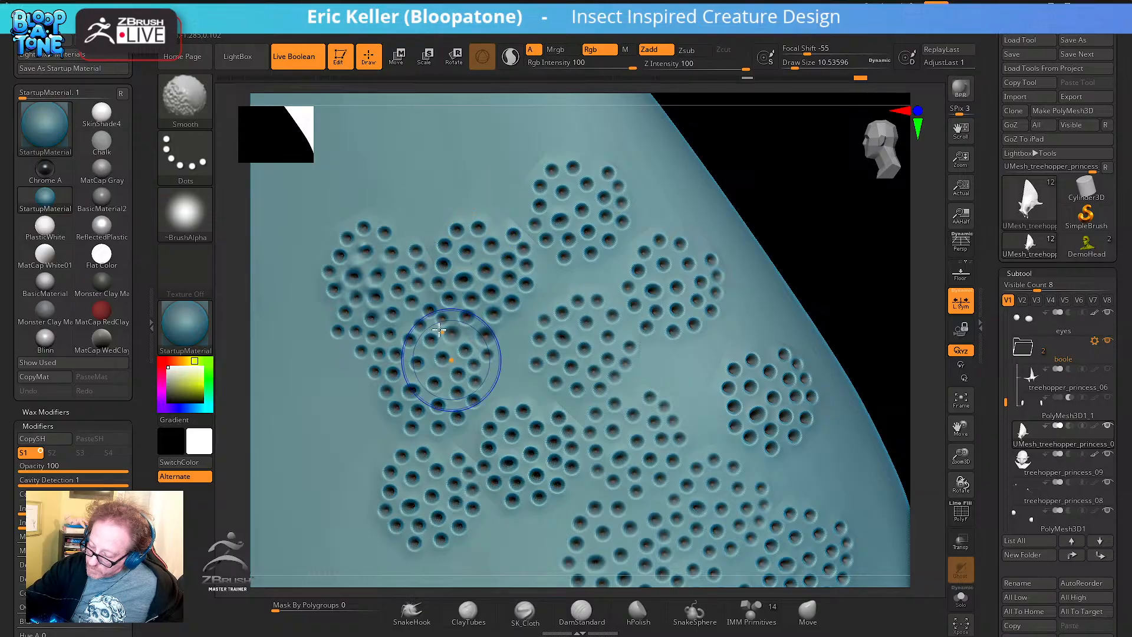
{"action": "key", "text": "s"}
{"action": "left_click_drag", "start_coordinate": [507, 365], "coordinate": [501, 365]}
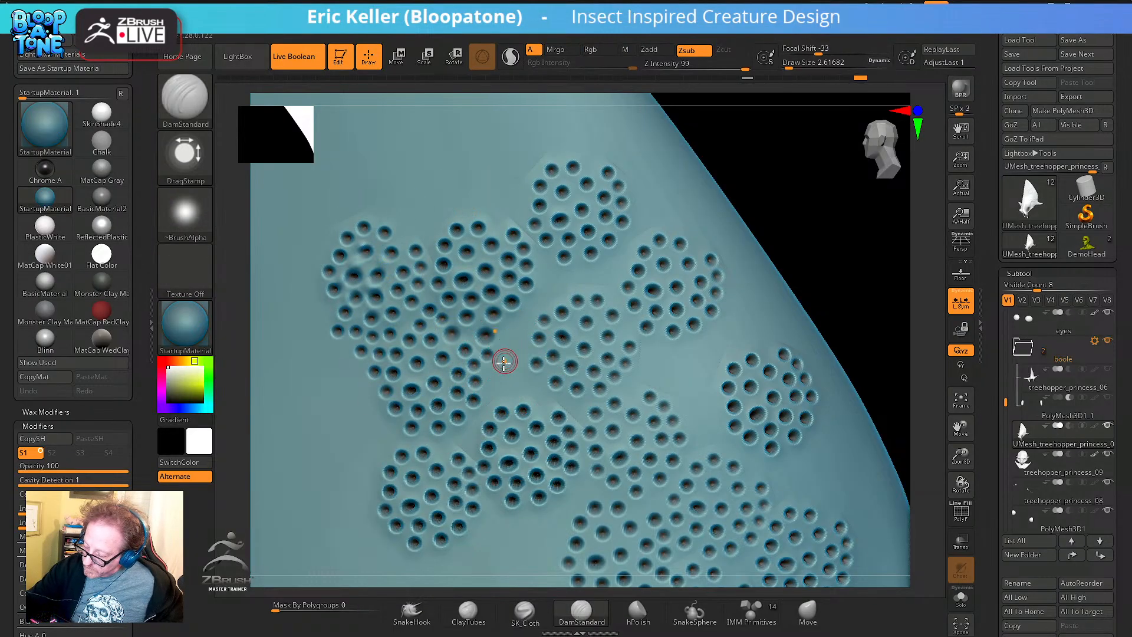
Fill the gap between the joined upper front clusters and the central cluster with individually stamped pits
{"action": "left_click", "coordinate": [503, 352]}
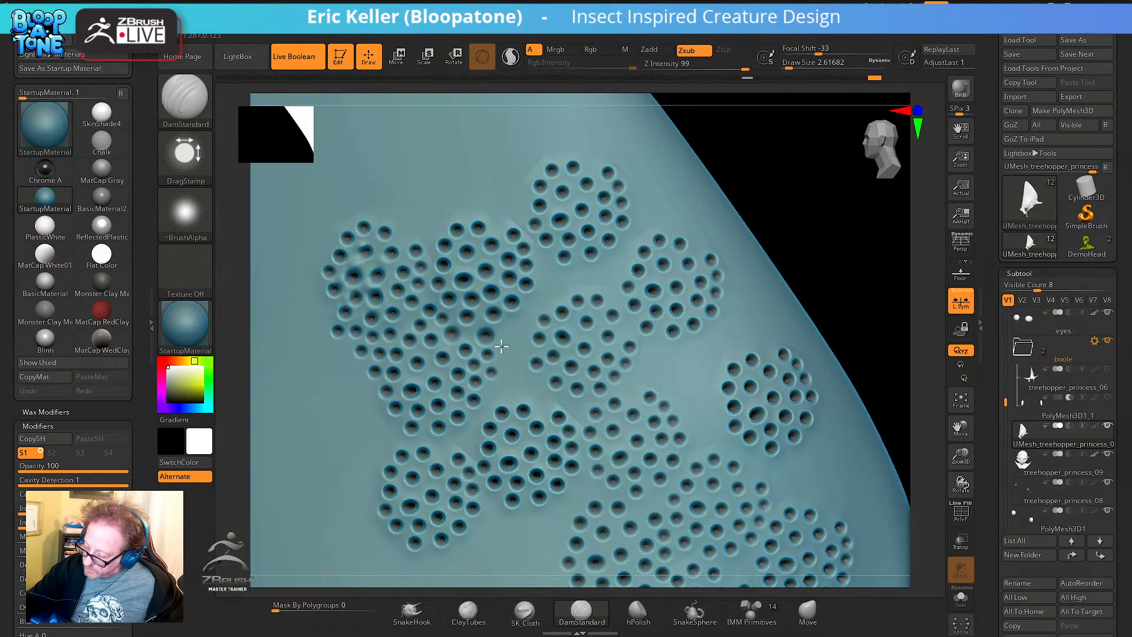
{"action": "left_click", "coordinate": [505, 330]}
{"action": "left_click", "coordinate": [522, 321]}
{"action": "left_click", "coordinate": [535, 308]}
{"action": "left_click", "coordinate": [523, 337]}
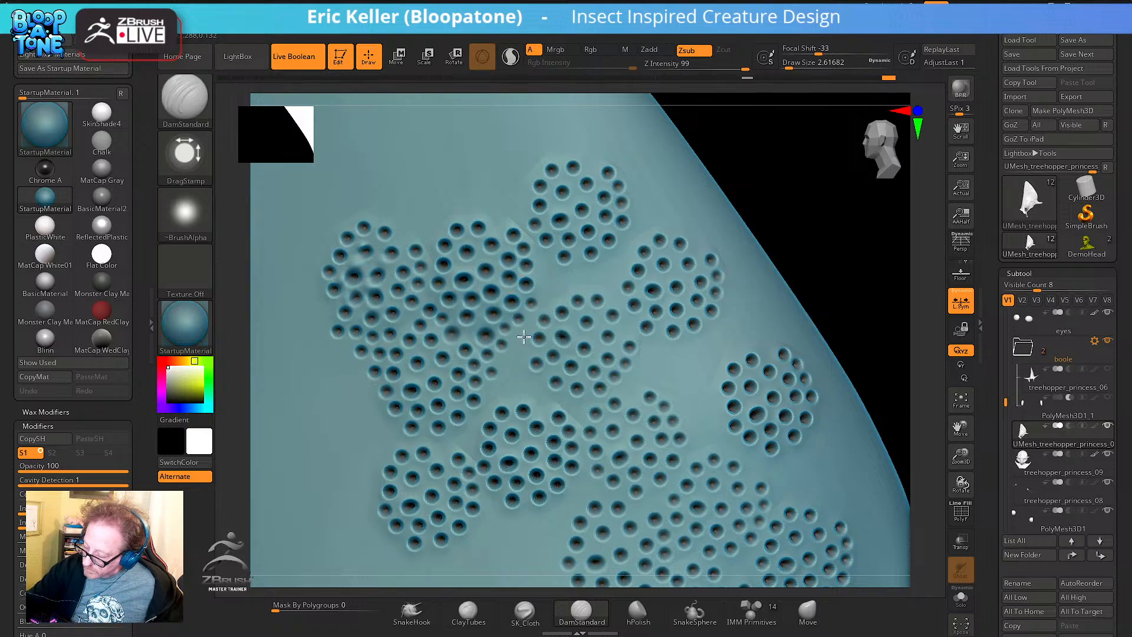
{"action": "left_click", "coordinate": [538, 341]}
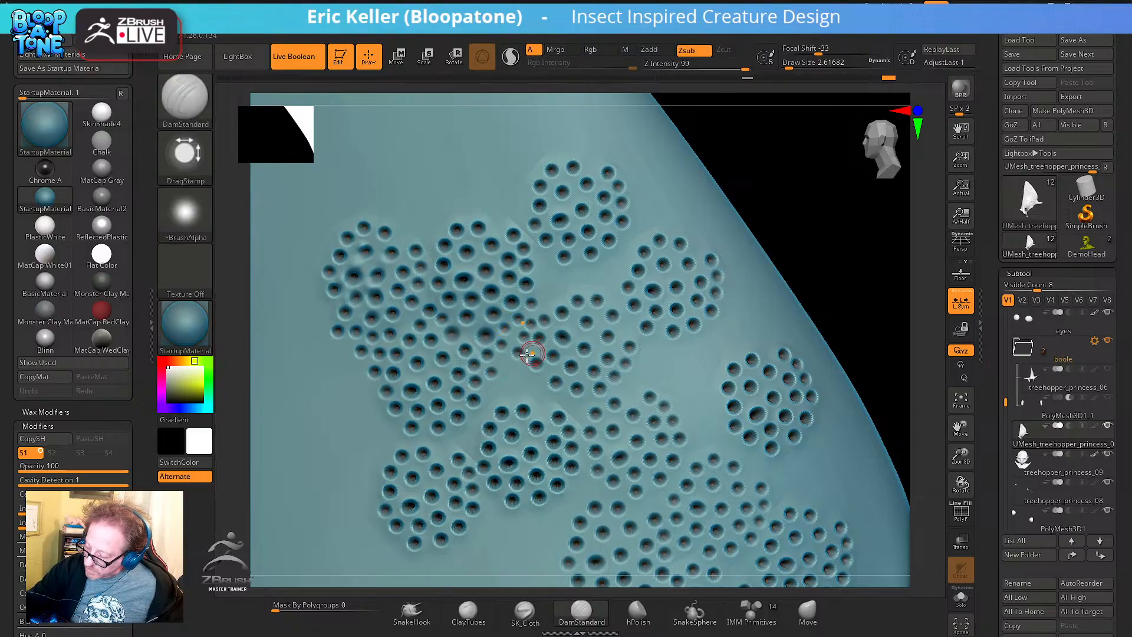
{"action": "left_click", "coordinate": [535, 362]}
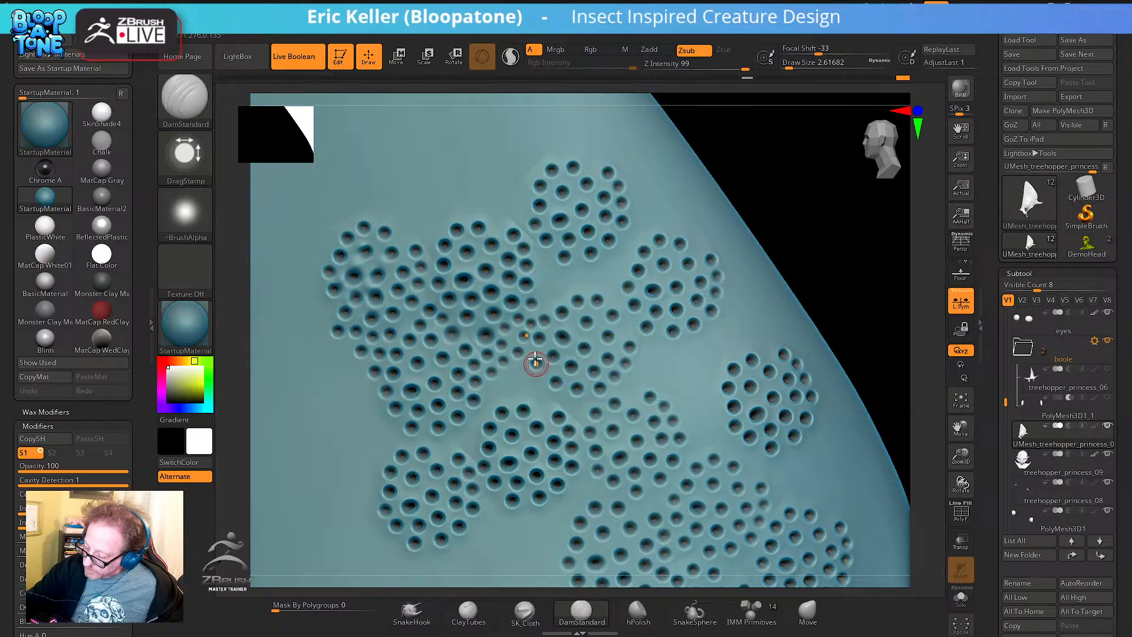
Continue the single pits downward, joining the central pattern to the two lower front clusters
{"action": "left_click", "coordinate": [507, 379]}
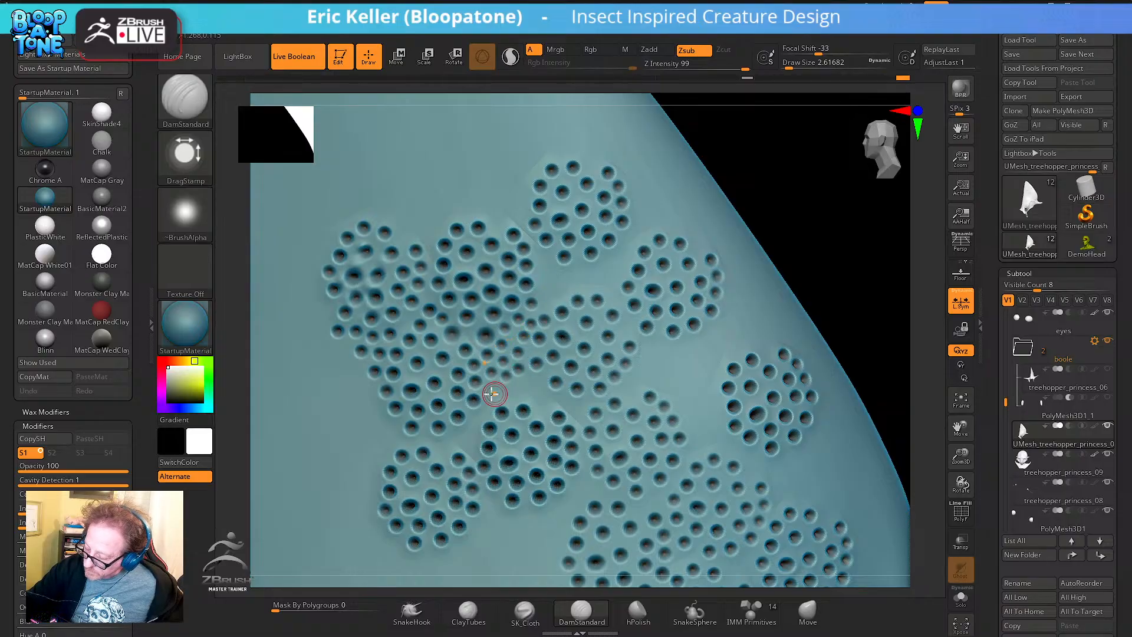
{"action": "left_click", "coordinate": [515, 402]}
{"action": "left_click", "coordinate": [522, 388]}
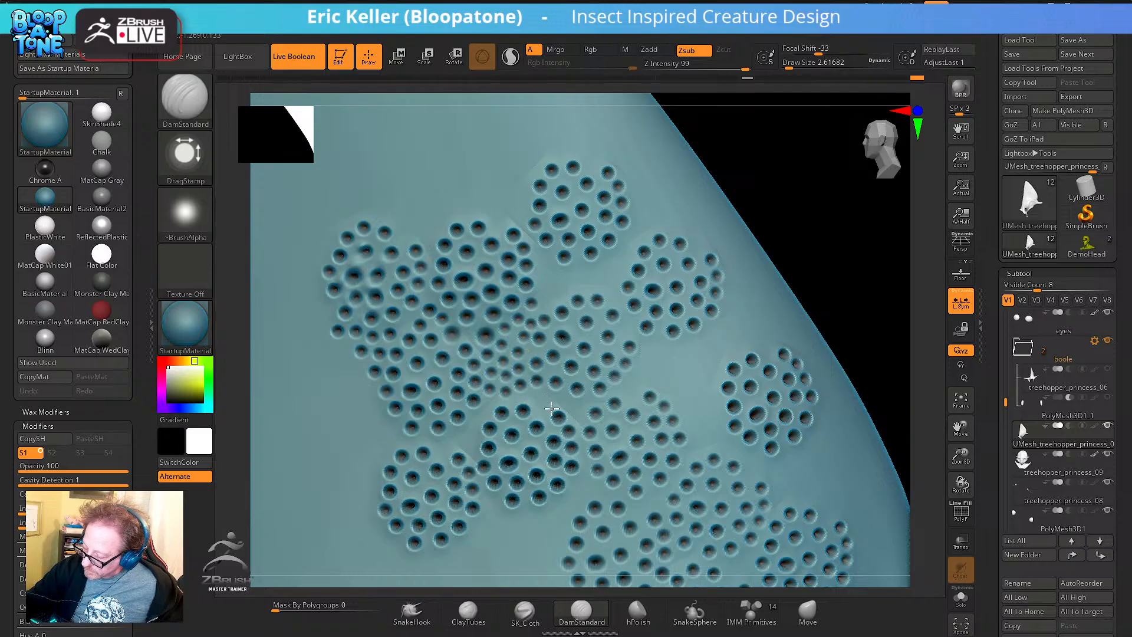
{"action": "key", "text": "shift"}
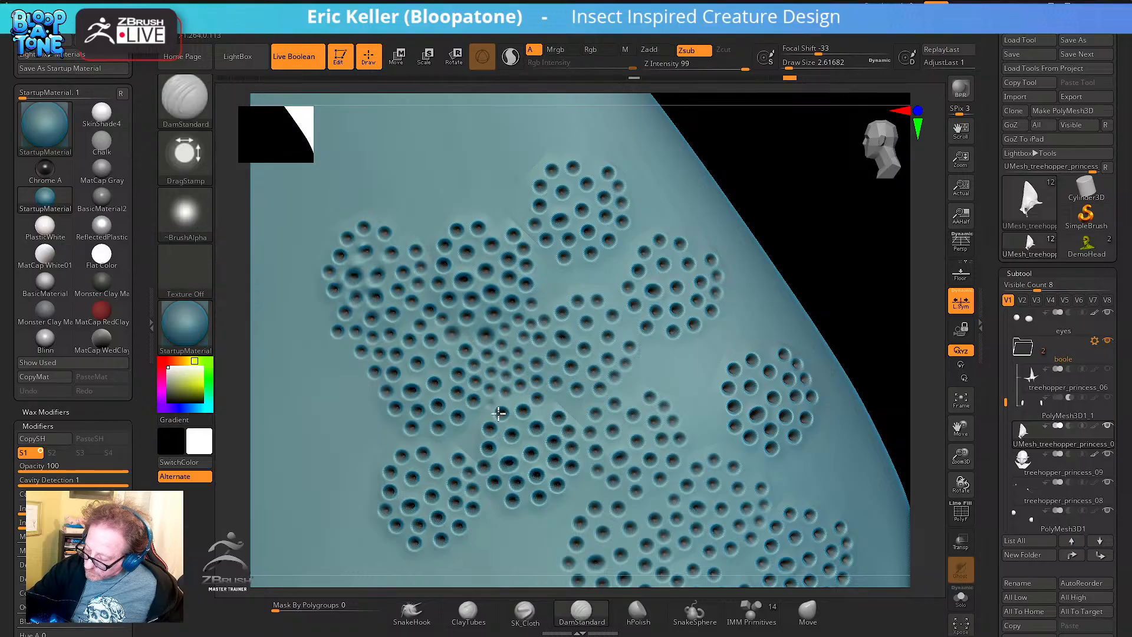
{"action": "key", "text": "alt"}
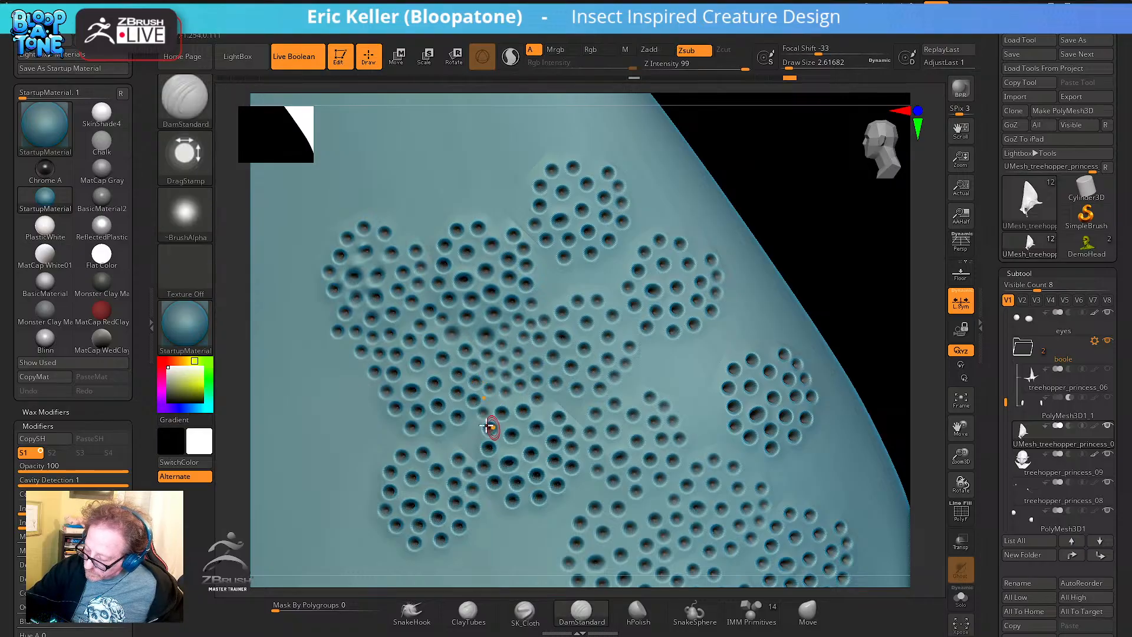
{"action": "key", "text": "shift"}
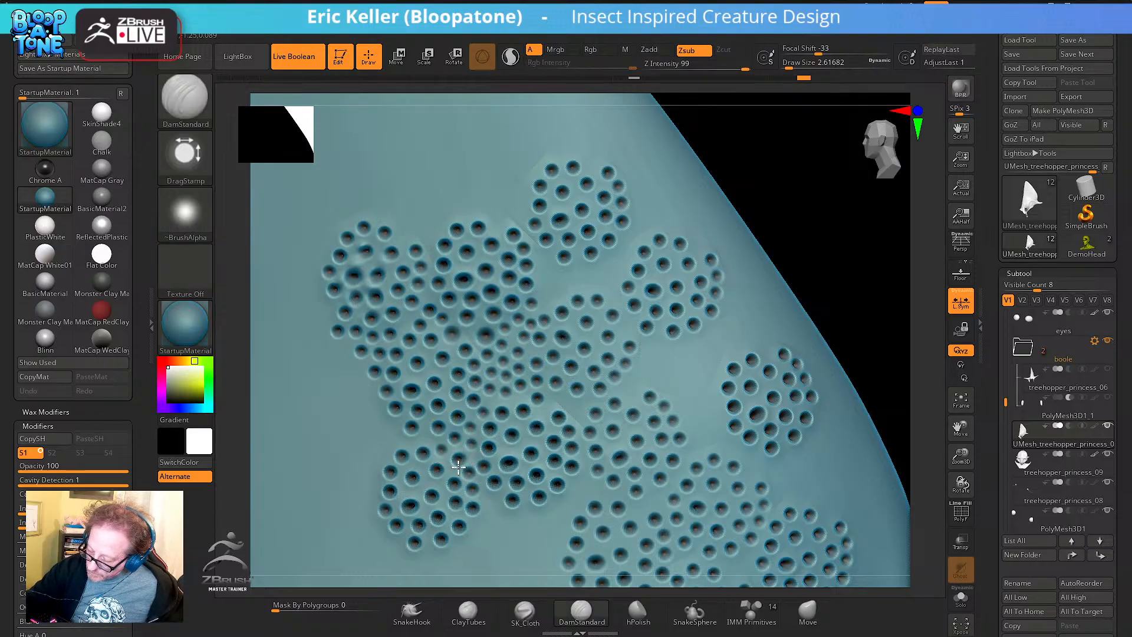
Reduce the pit brush's draw size to about 2.2 and start on the gap below the topmost cluster
{"action": "right_click_drag", "start_coordinate": [456, 447], "coordinate": [505, 336]}
{"action": "key", "text": "shift"}
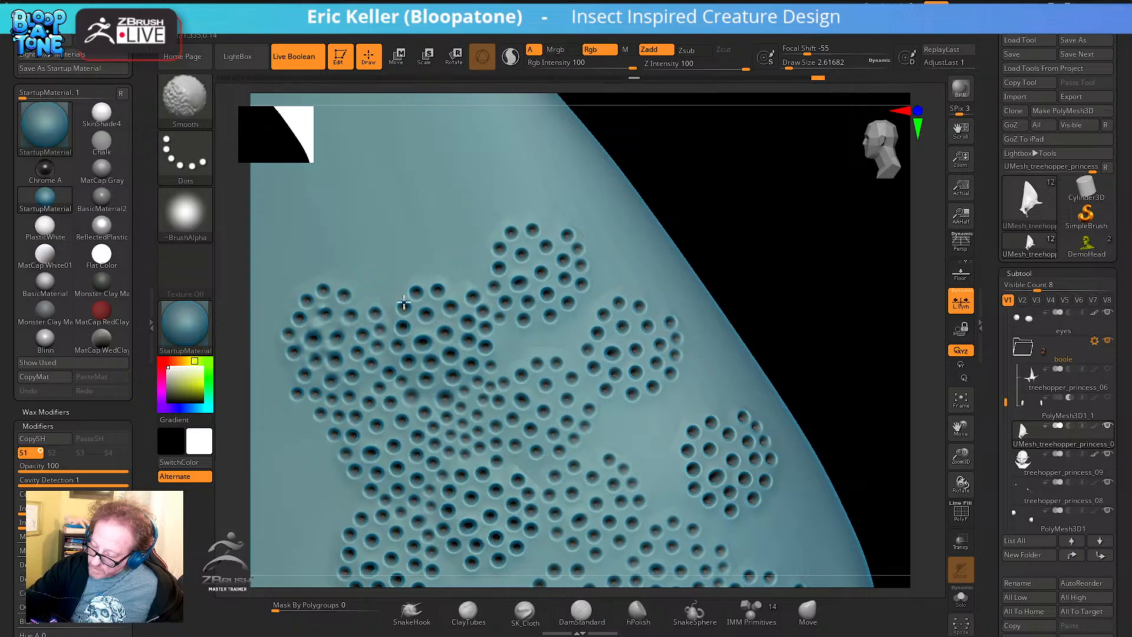
{"action": "key", "text": "s"}
{"action": "left_click_drag", "start_coordinate": [501, 320], "coordinate": [501, 321]}
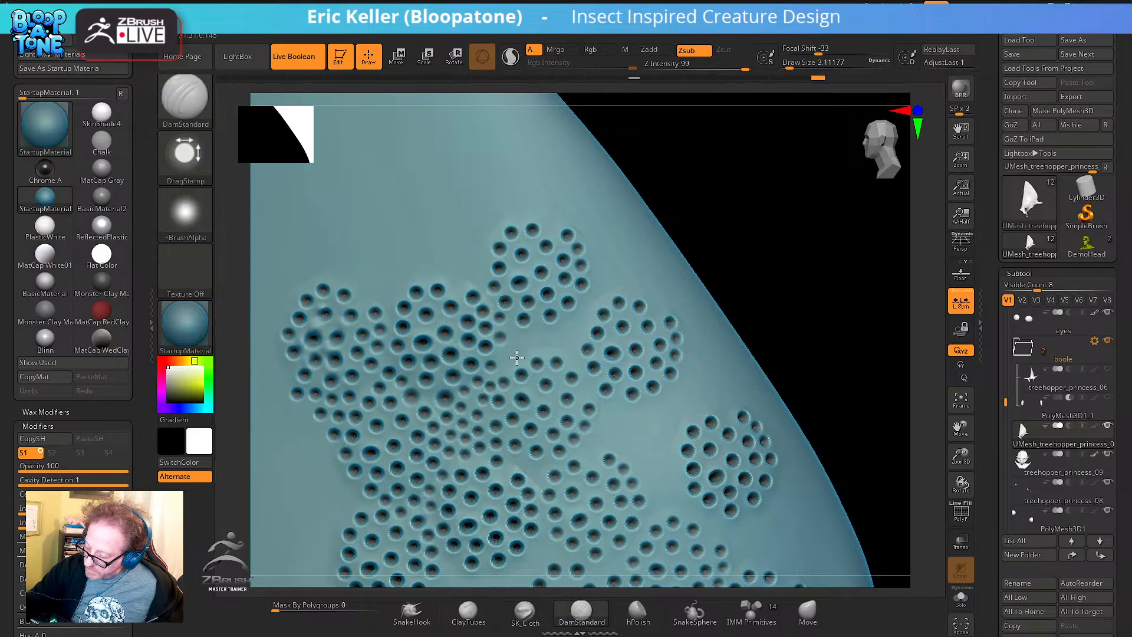
{"action": "key", "text": "s"}
{"action": "left_click_drag", "start_coordinate": [508, 333], "coordinate": [505, 334]}
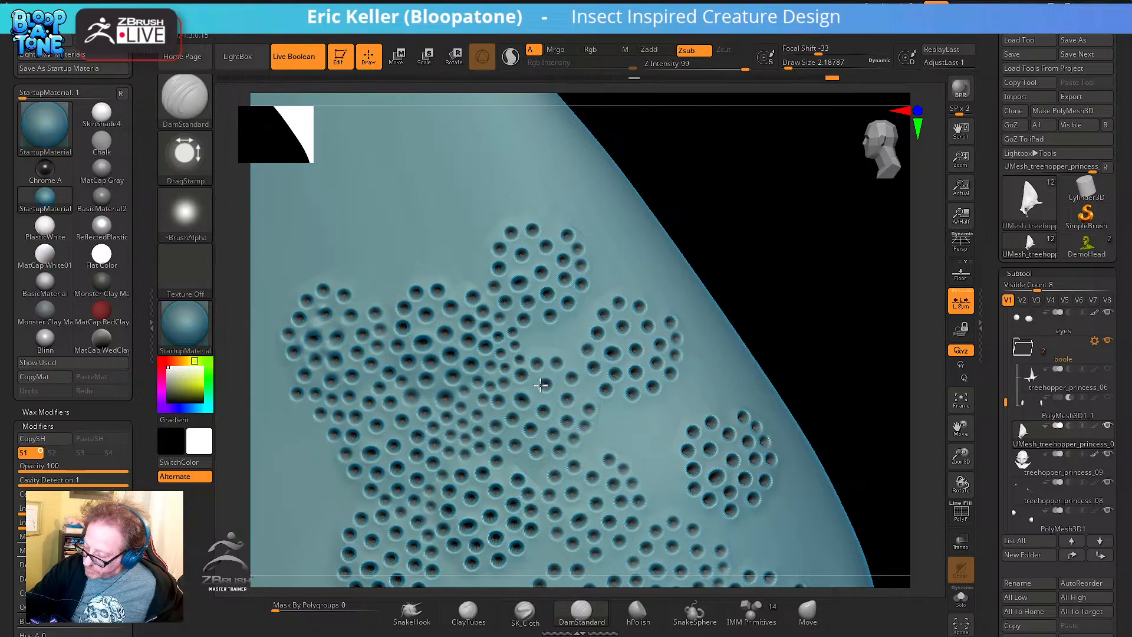
Stamp small pits between the topmost, central and upper rear clusters to merge them
{"action": "key", "text": "shift"}
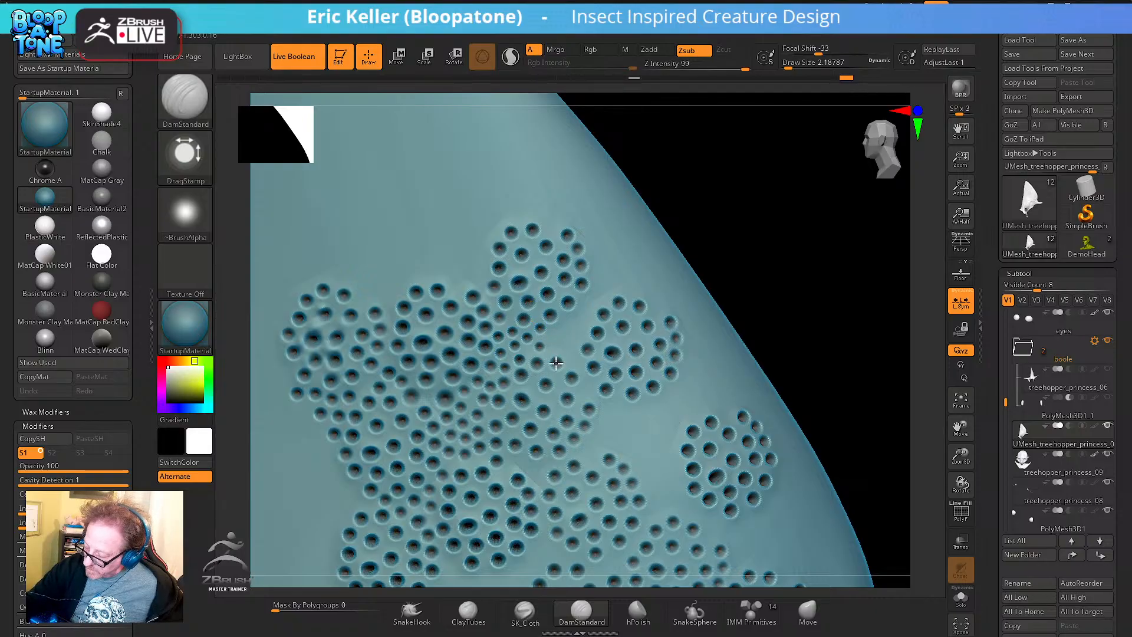
{"action": "key", "text": "shift"}
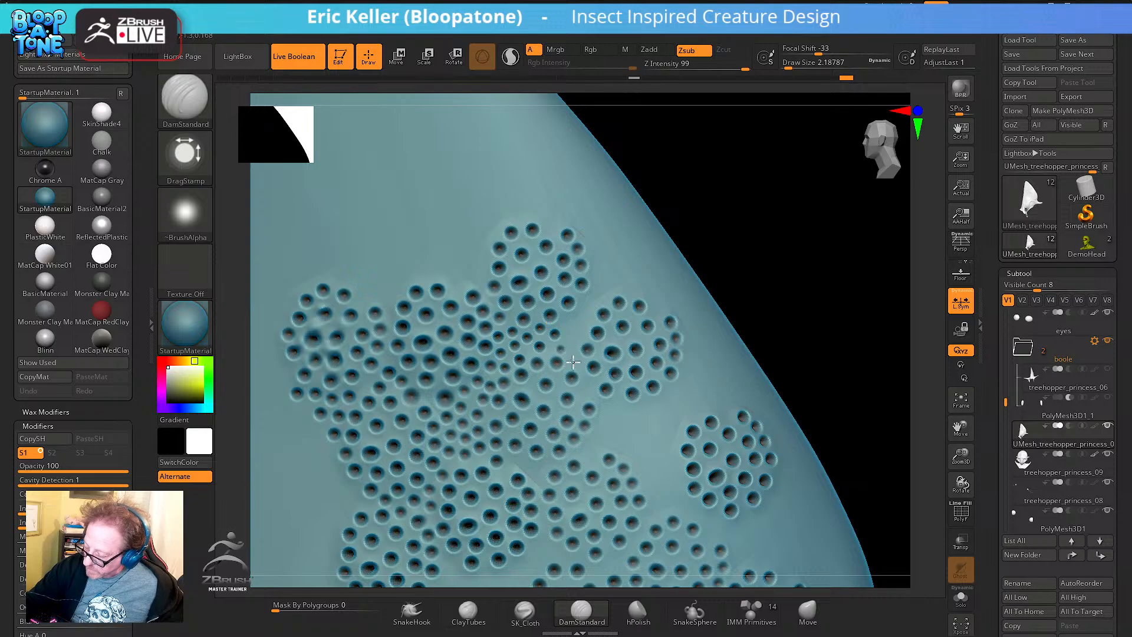
{"action": "left_click_drag", "start_coordinate": [582, 374], "coordinate": [583, 373]}
{"action": "mouse_move", "coordinate": [569, 323]}
{"action": "left_mouse_down"}
{"action": "mouse_move", "coordinate": [593, 353]}
{"action": "mouse_move", "coordinate": [578, 363]}
{"action": "mouse_move", "coordinate": [591, 377]}
{"action": "left_mouse_up"}
{"action": "mouse_move", "coordinate": [573, 385]}
{"action": "right_mouse_down"}
{"action": "mouse_move", "coordinate": [538, 353]}
{"action": "mouse_move", "coordinate": [518, 372]}
{"action": "right_mouse_up"}
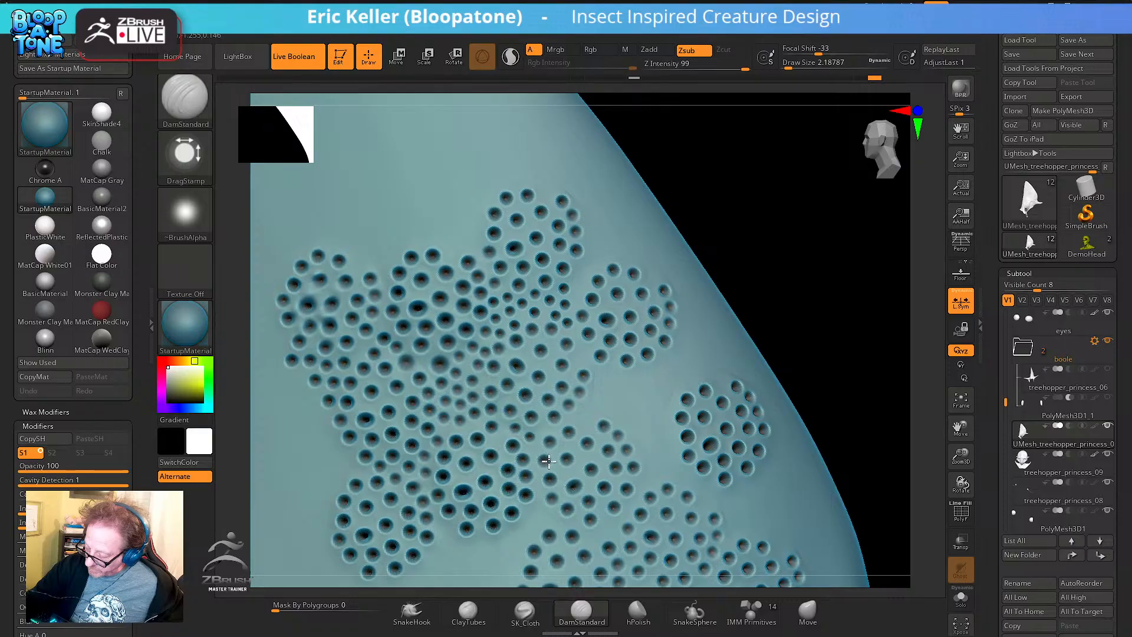
Fill the open area between the central, upper rear and lower clusters with small single pits
{"action": "right_click_drag", "start_coordinate": [535, 447], "coordinate": [526, 380], "text": "alt"}
{"action": "mouse_move", "coordinate": [553, 309]}
{"action": "right_mouse_down", "text": "alt"}
{"action": "mouse_move", "coordinate": [540, 353]}
{"action": "mouse_move", "coordinate": [565, 353]}
{"action": "right_mouse_up", "text": "alt"}
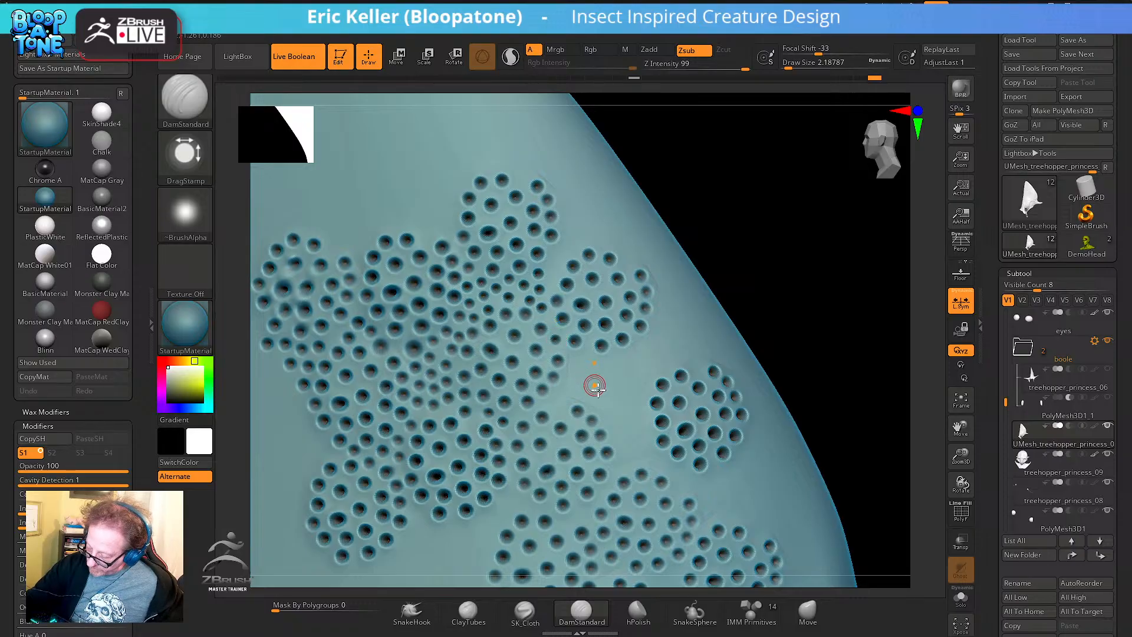
{"action": "mouse_move", "coordinate": [595, 385]}
{"action": "right_mouse_down", "text": "alt"}
{"action": "mouse_move", "coordinate": [568, 349]}
{"action": "mouse_move", "coordinate": [540, 384]}
{"action": "right_mouse_up", "text": "alt"}
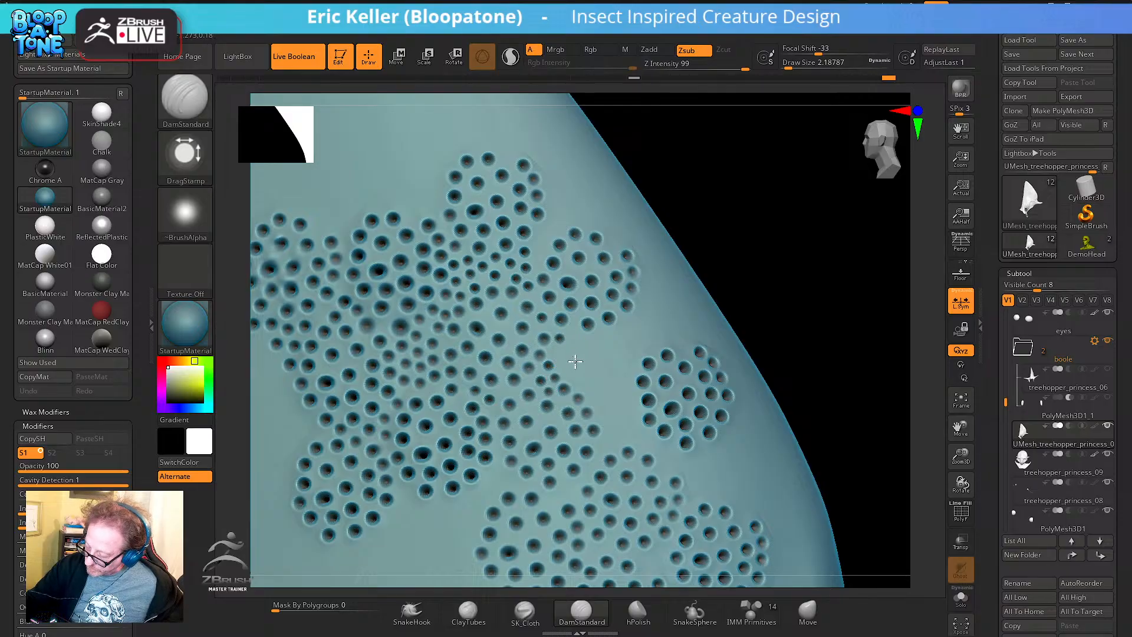
{"action": "key", "text": "shift"}
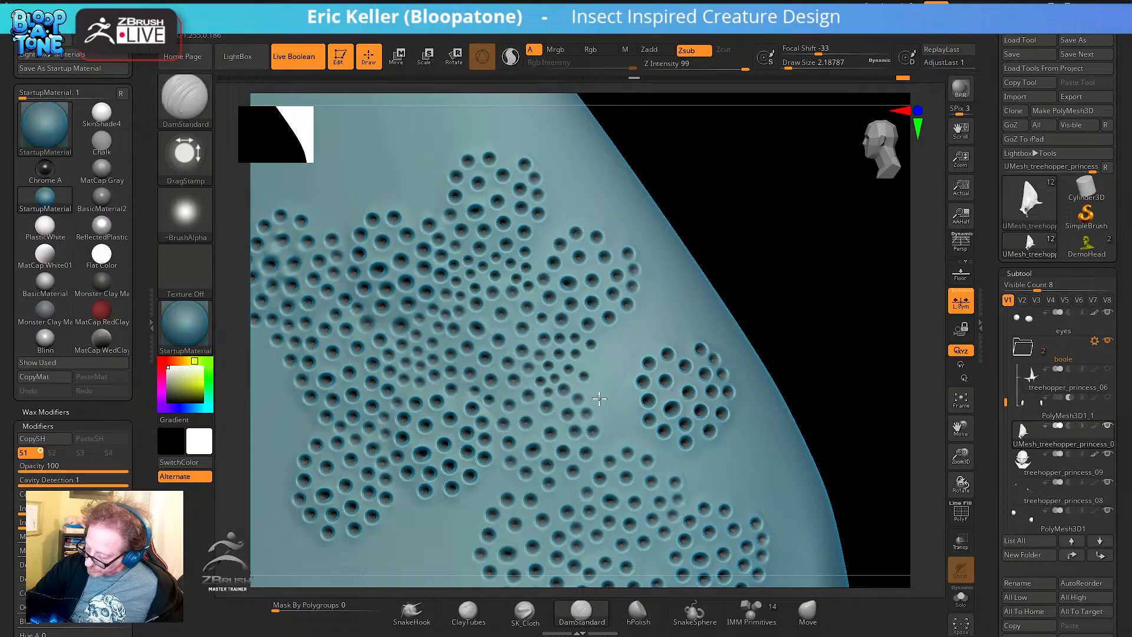
{"action": "left_click_drag", "start_coordinate": [605, 381], "coordinate": [590, 357], "text": "shift"}
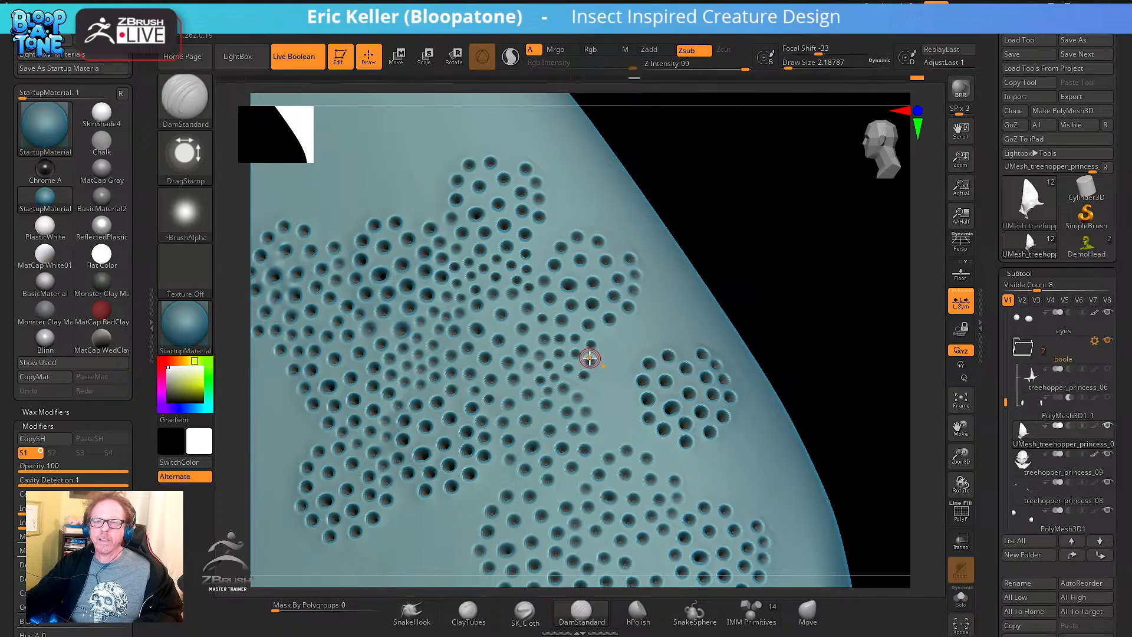
Extend the small pits from below the upper rear cluster toward the isolated cluster near the crest's edge
{"action": "right_click_drag", "start_coordinate": [606, 353], "coordinate": [593, 386]}
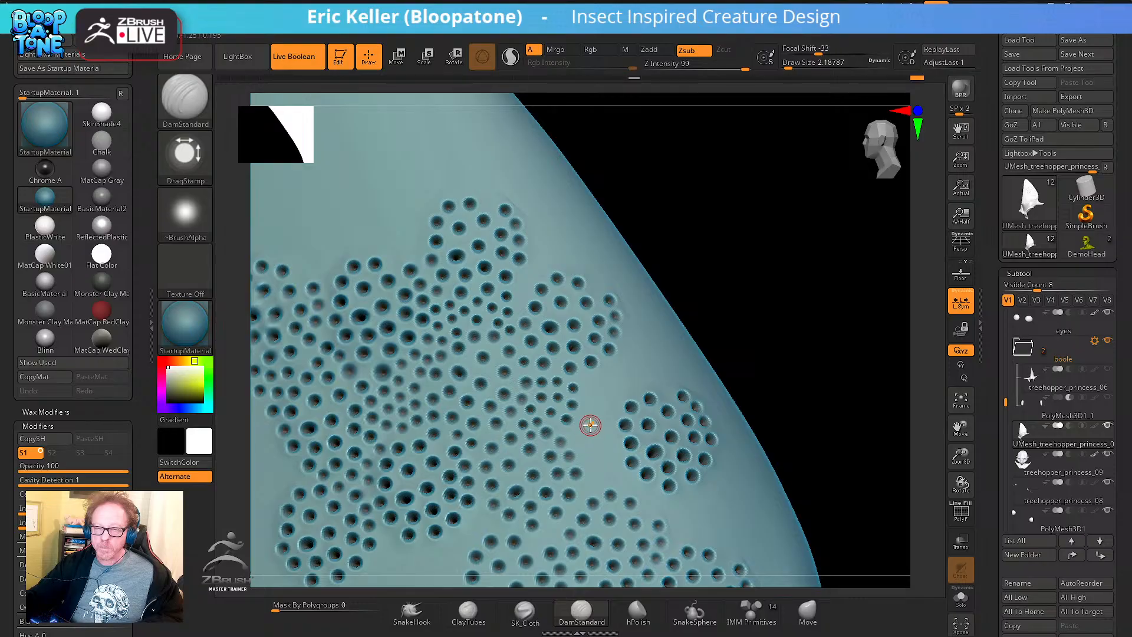
{"action": "right_click_drag", "start_coordinate": [592, 432], "coordinate": [582, 332]}
{"action": "left_click_drag", "start_coordinate": [583, 358], "coordinate": [591, 372]}
{"action": "left_click", "coordinate": [572, 397]}
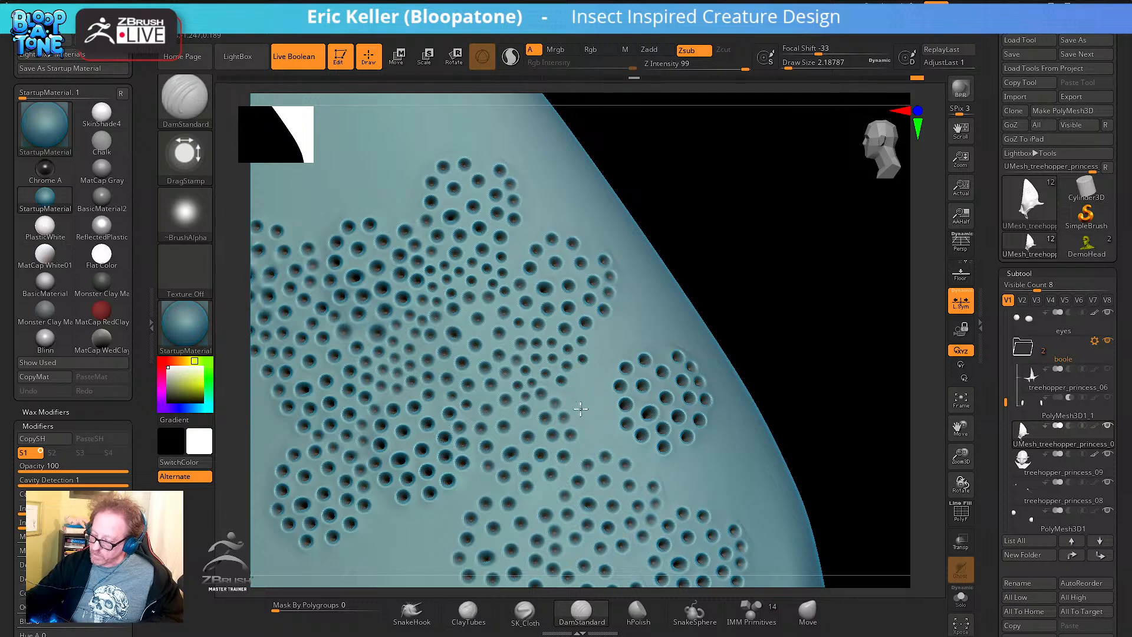
{"action": "right_click_drag", "start_coordinate": [588, 394], "coordinate": [587, 393]}
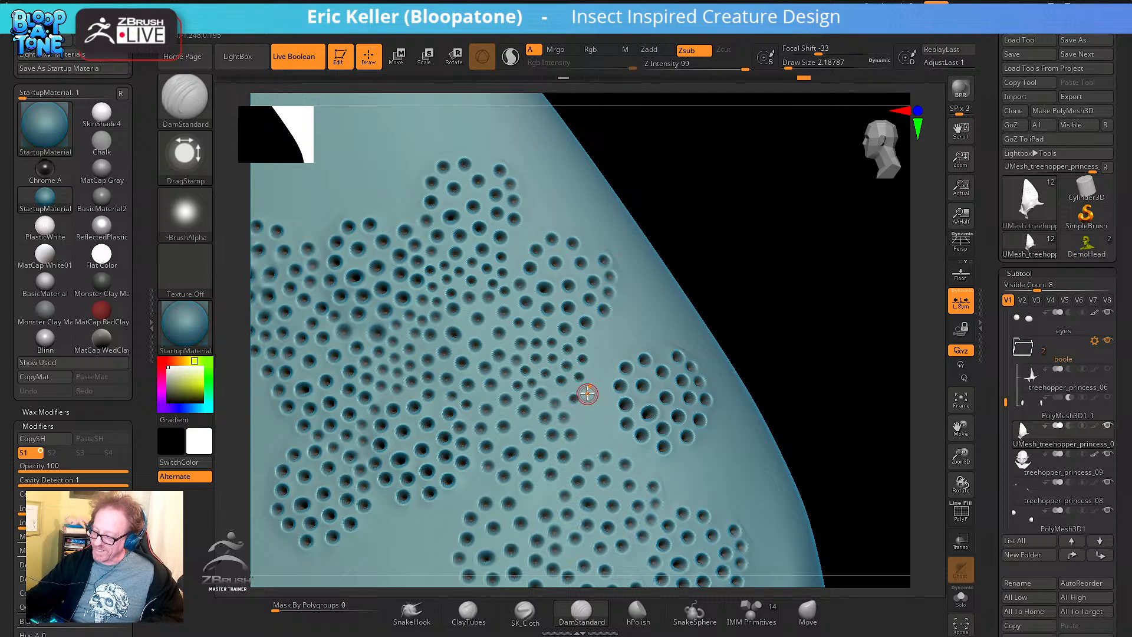
Bridge the remaining gap to the isolated edge cluster with small pits, including the space beneath it
{"action": "left_click_drag", "start_coordinate": [601, 332], "coordinate": [605, 359]}
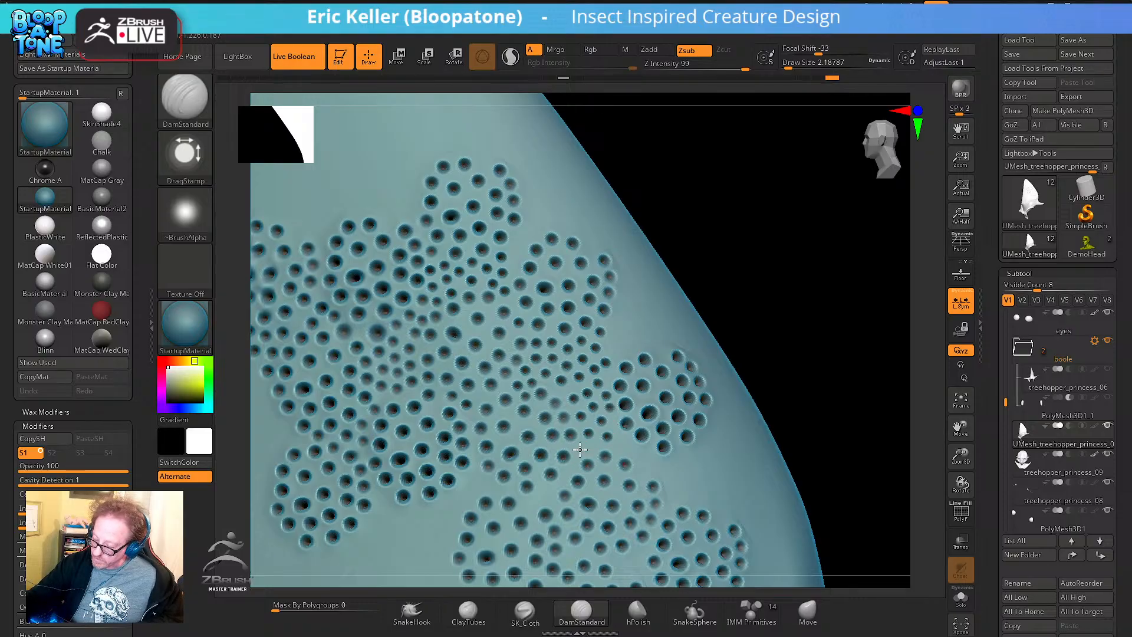
{"action": "right_click_drag", "start_coordinate": [622, 443], "coordinate": [588, 400], "text": "alt"}
{"action": "left_click_drag", "start_coordinate": [588, 400], "coordinate": [619, 427]}
{"action": "right_click_drag", "start_coordinate": [608, 339], "coordinate": [603, 416], "text": "alt"}
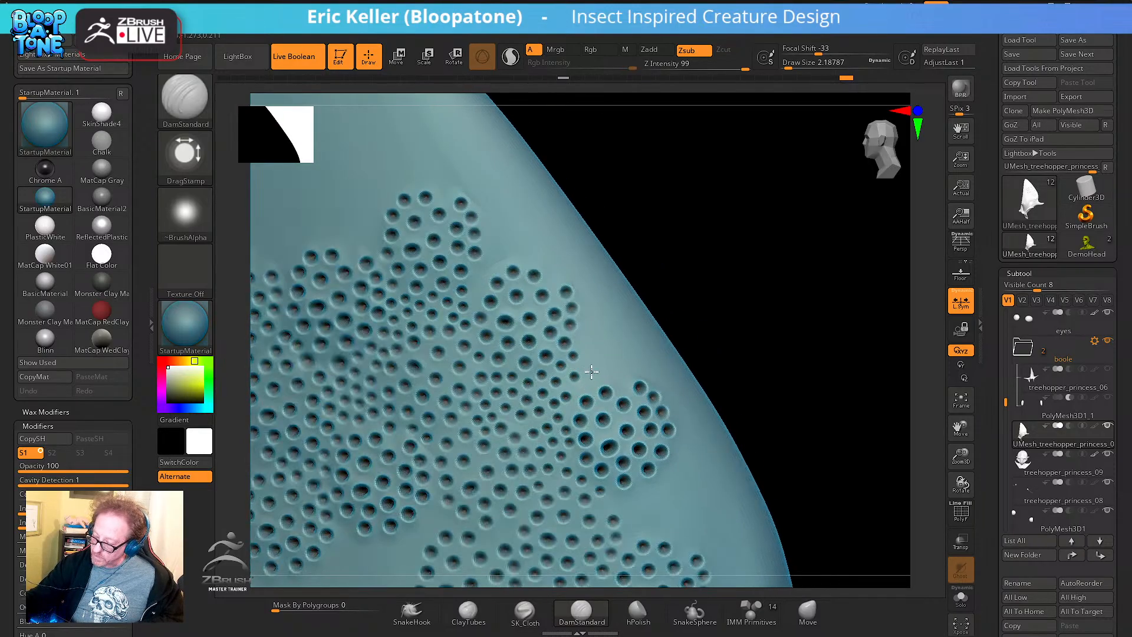
Increase the pit brush's draw size to about 2.6
{"action": "key", "text": "s"}
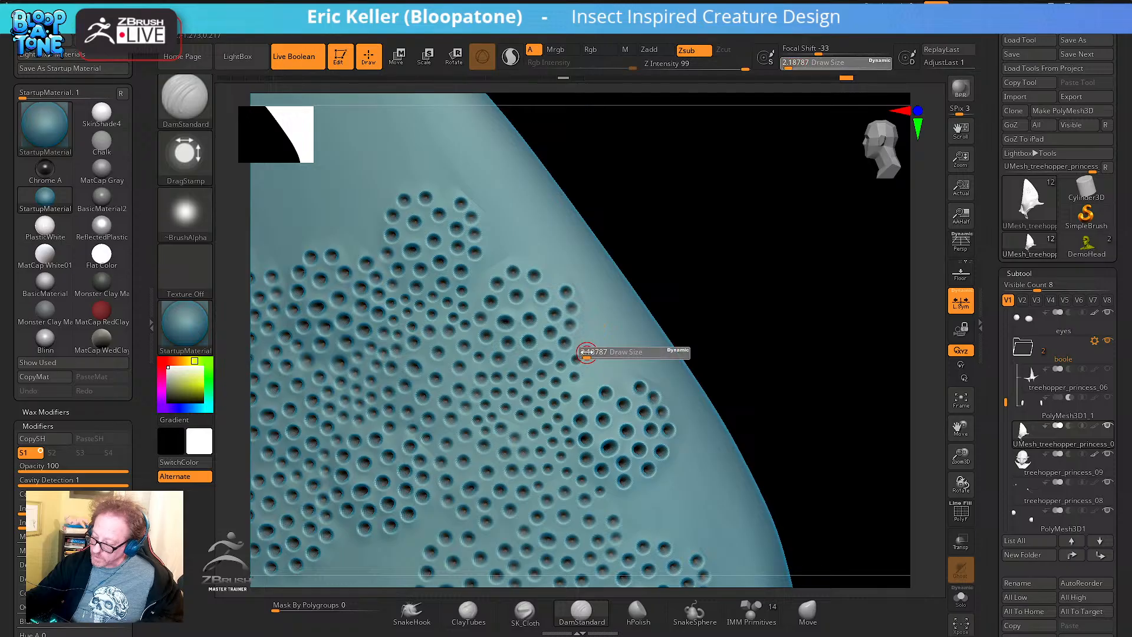
{"action": "left_click_drag", "start_coordinate": [588, 353], "coordinate": [582, 348]}
{"action": "key", "text": "s"}
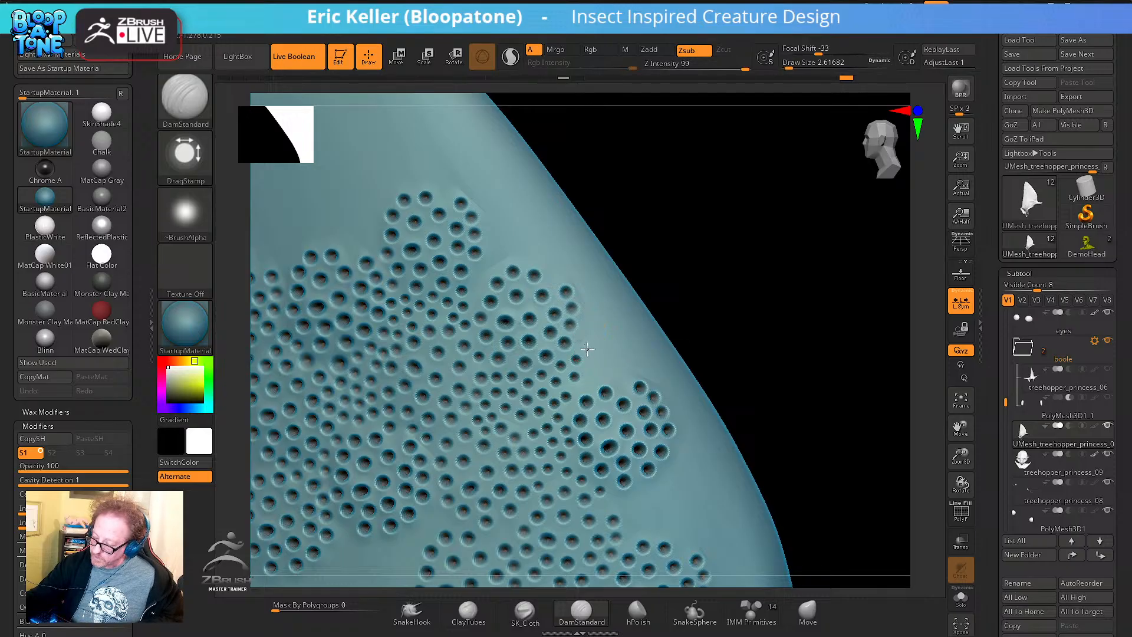
Stamp single pits along the crest's edge, filling the notch between the upper rear cluster and the edge cluster
{"action": "key", "text": "shift"}
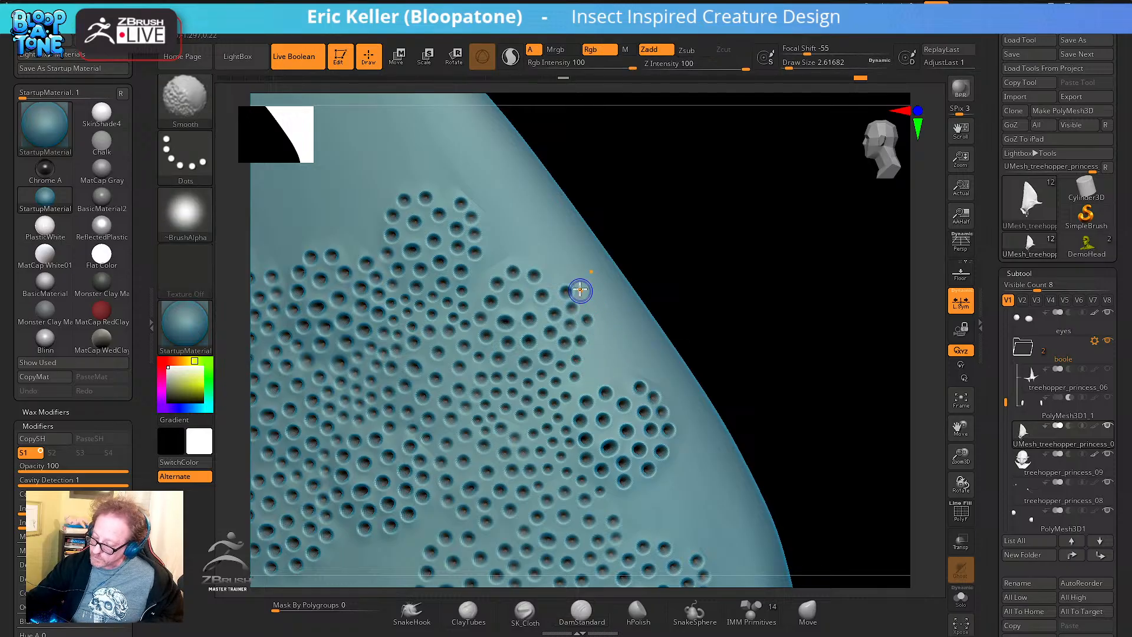
{"action": "left_click_drag", "start_coordinate": [583, 292], "coordinate": [607, 342]}
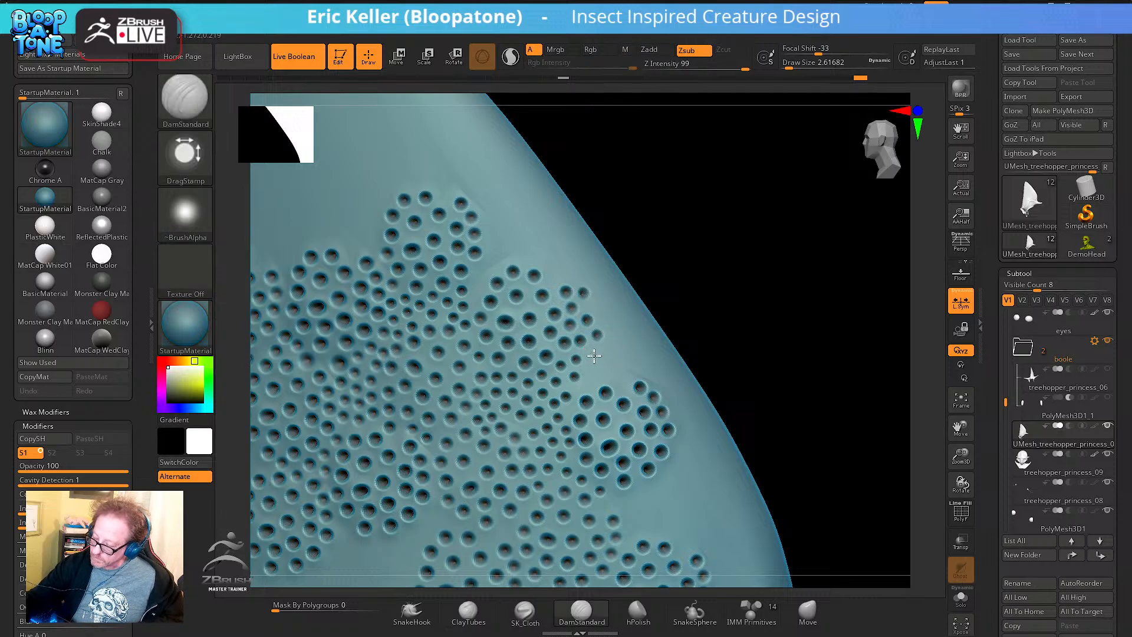
{"action": "left_click_drag", "start_coordinate": [601, 381], "coordinate": [608, 399]}
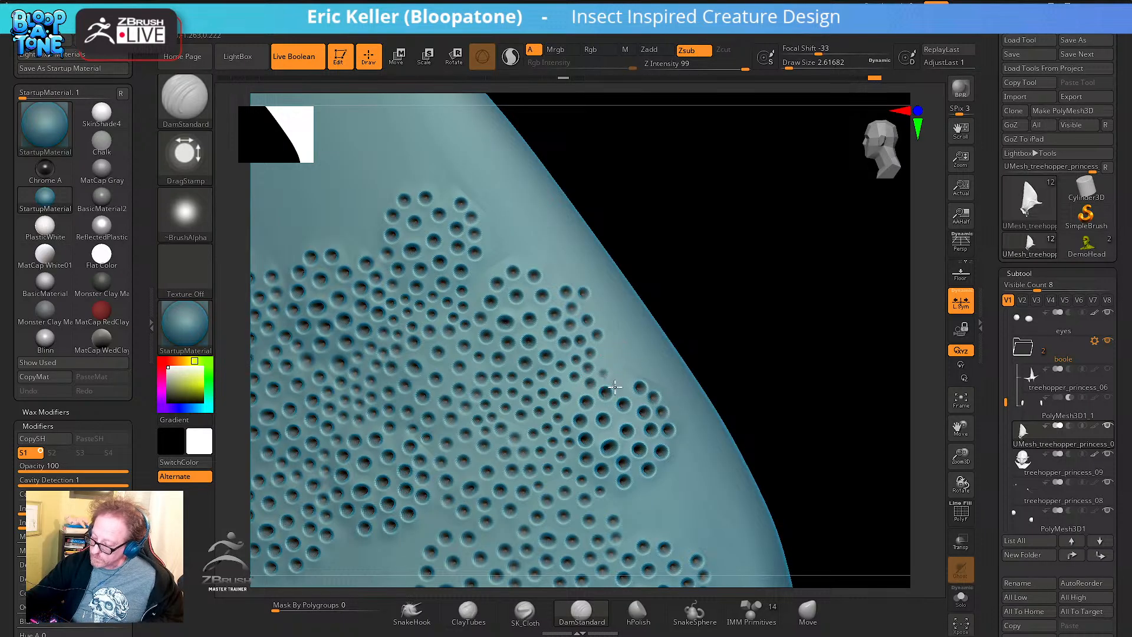
{"action": "mouse_move", "coordinate": [622, 383]}
{"action": "left_mouse_down"}
{"action": "mouse_move", "coordinate": [636, 408]}
{"action": "mouse_move", "coordinate": [632, 386]}
{"action": "left_mouse_up"}
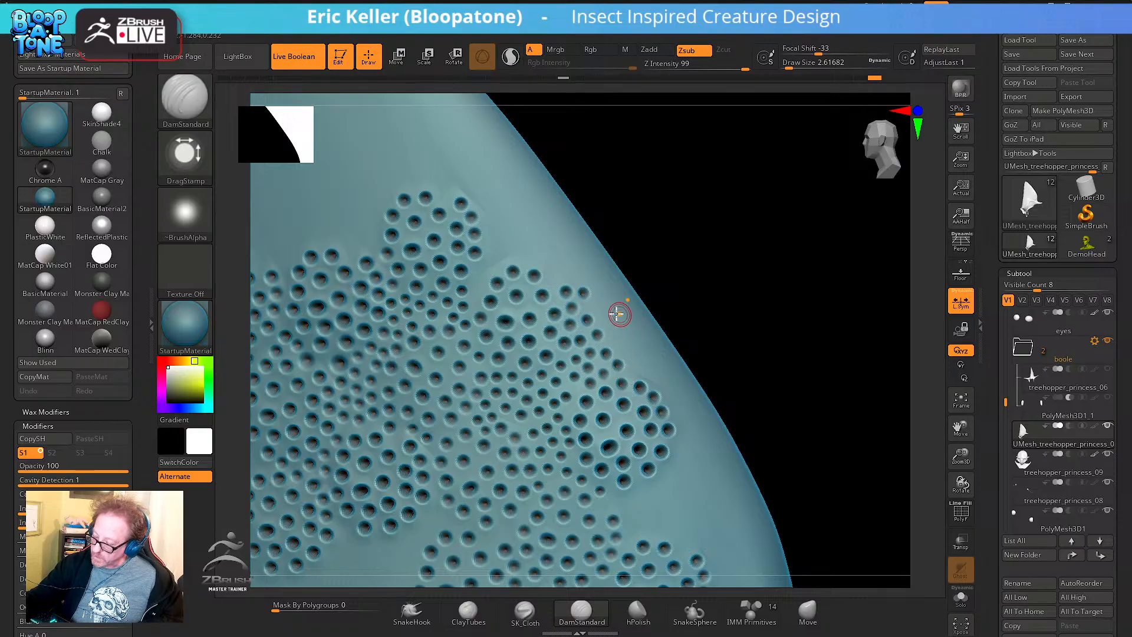
{"action": "mouse_move", "coordinate": [604, 324]}
{"action": "right_mouse_down", "text": "alt"}
{"action": "mouse_move", "coordinate": [571, 362]}
{"action": "mouse_move", "coordinate": [563, 354]}
{"action": "right_mouse_up", "text": "alt"}
{"action": "left_click_drag", "start_coordinate": [559, 344], "coordinate": [571, 356]}
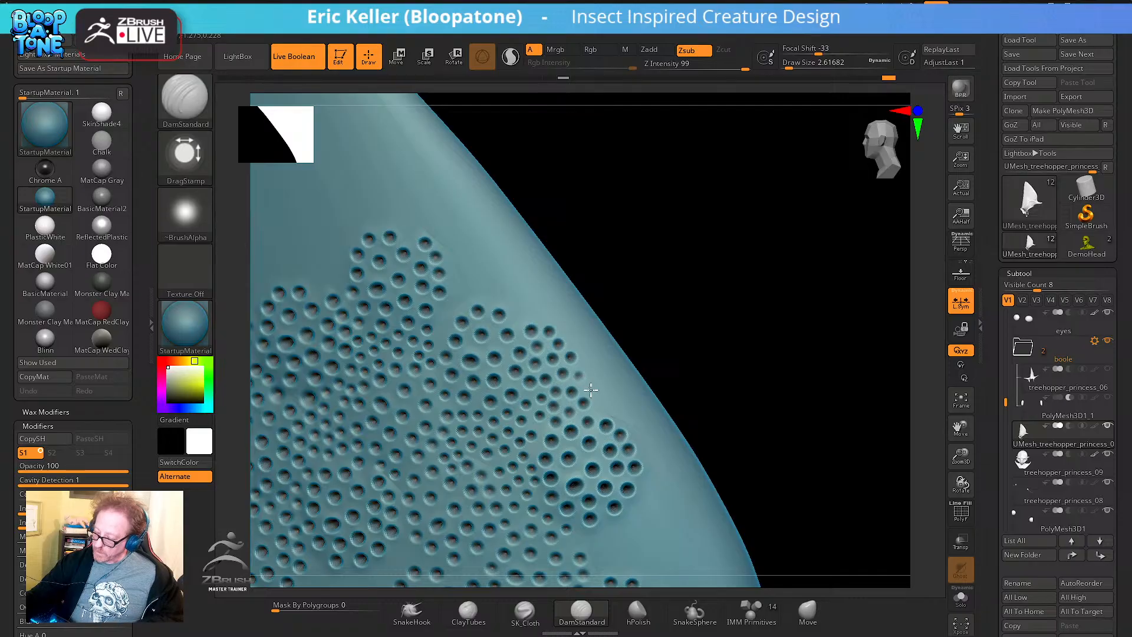
Stamp single pits along the patch's lower border, bridging the notch between the lower front cluster and the lower rear clusters
{"action": "mouse_move", "coordinate": [566, 442]}
{"action": "right_mouse_down"}
{"action": "mouse_move", "coordinate": [597, 341]}
{"action": "mouse_move", "coordinate": [582, 342]}
{"action": "mouse_move", "coordinate": [639, 323]}
{"action": "mouse_move", "coordinate": [545, 414]}
{"action": "right_mouse_up"}
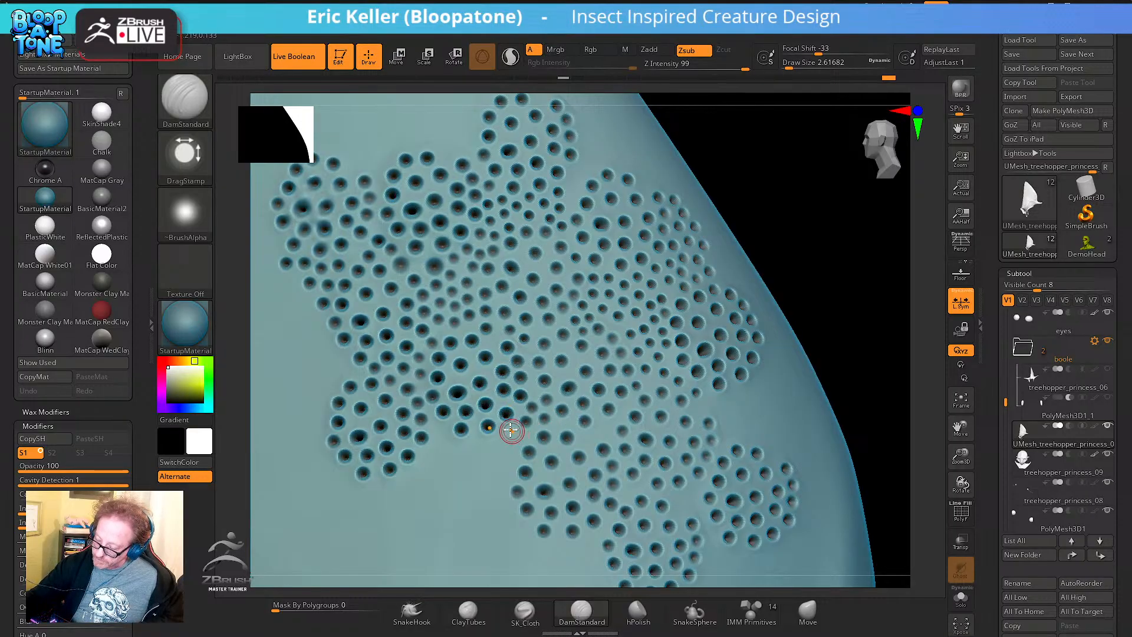
{"action": "left_click", "coordinate": [533, 459]}
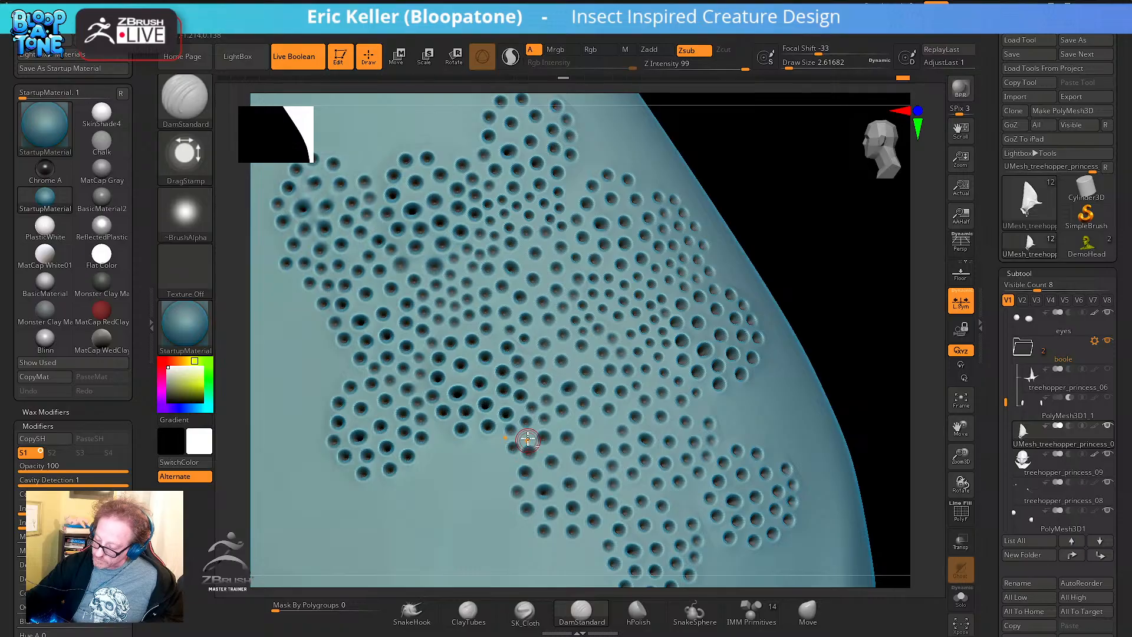
{"action": "right_click_drag", "start_coordinate": [539, 448], "coordinate": [541, 427]}
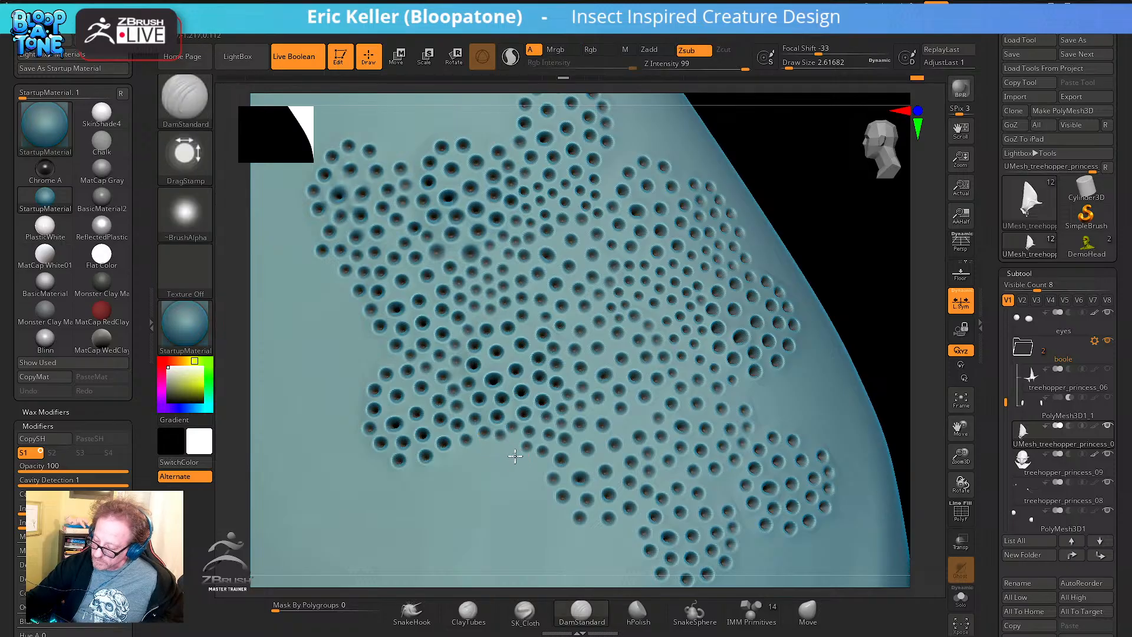
{"action": "key", "text": "f"}
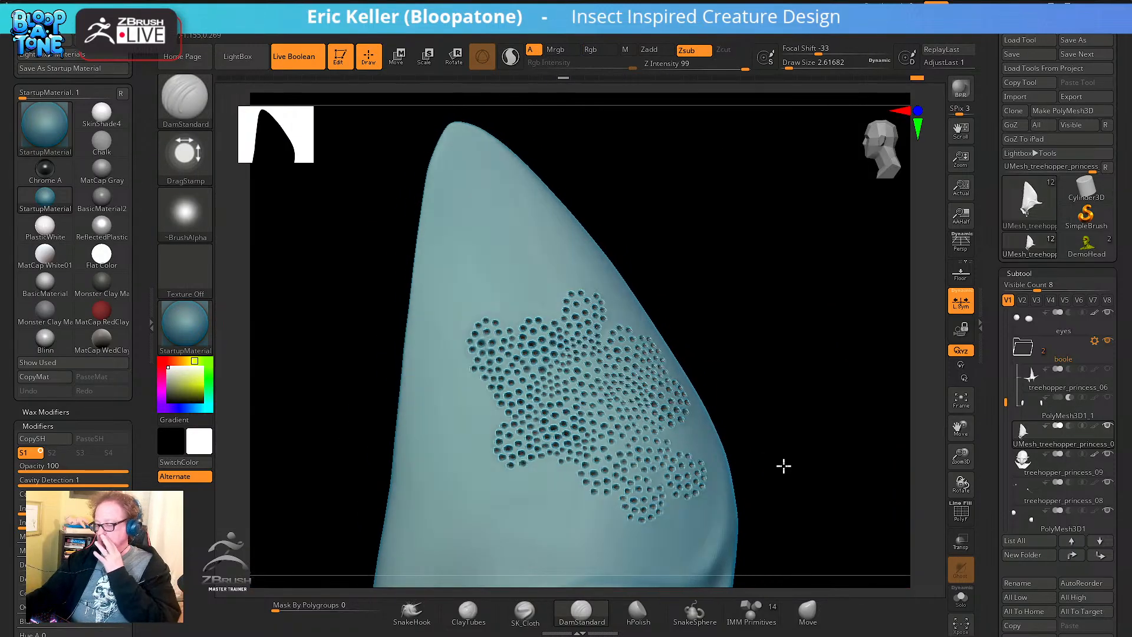
{"action": "mouse_move", "coordinate": [783, 466]}
{"action": "left_mouse_down"}
{"action": "mouse_move", "coordinate": [836, 466]}
{"action": "mouse_move", "coordinate": [778, 470]}
{"action": "mouse_move", "coordinate": [816, 455]}
{"action": "mouse_move", "coordinate": [783, 447]}
{"action": "left_mouse_up"}
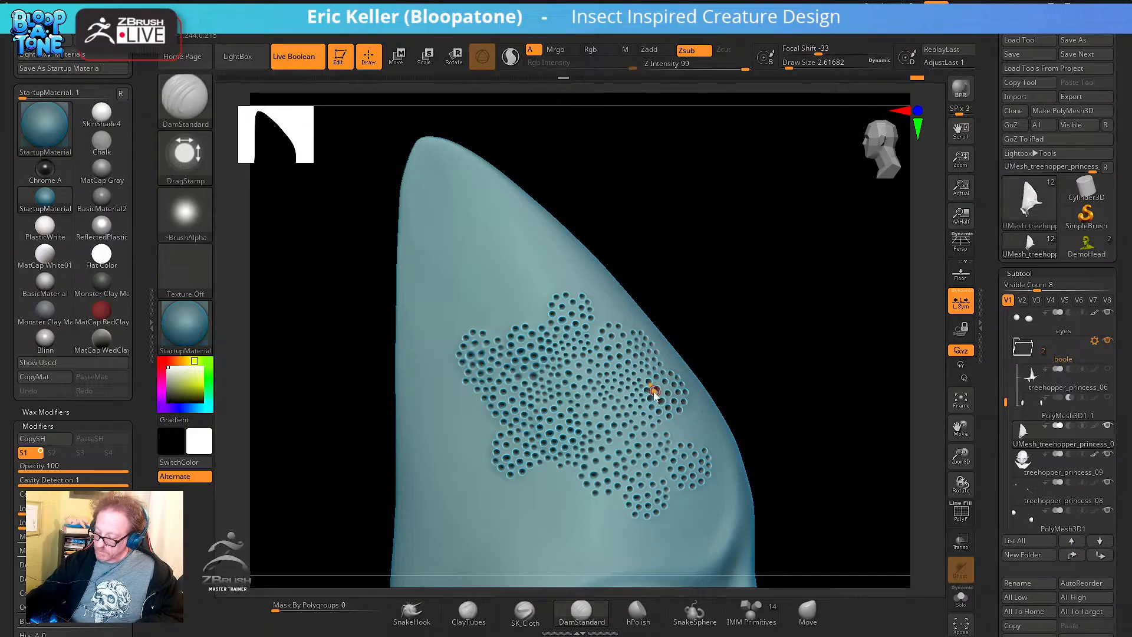
Increase the draw size to about 12.9 and switch to the xtrxtDots brush
{"action": "key", "text": "s"}
{"action": "key", "text": "shift"}
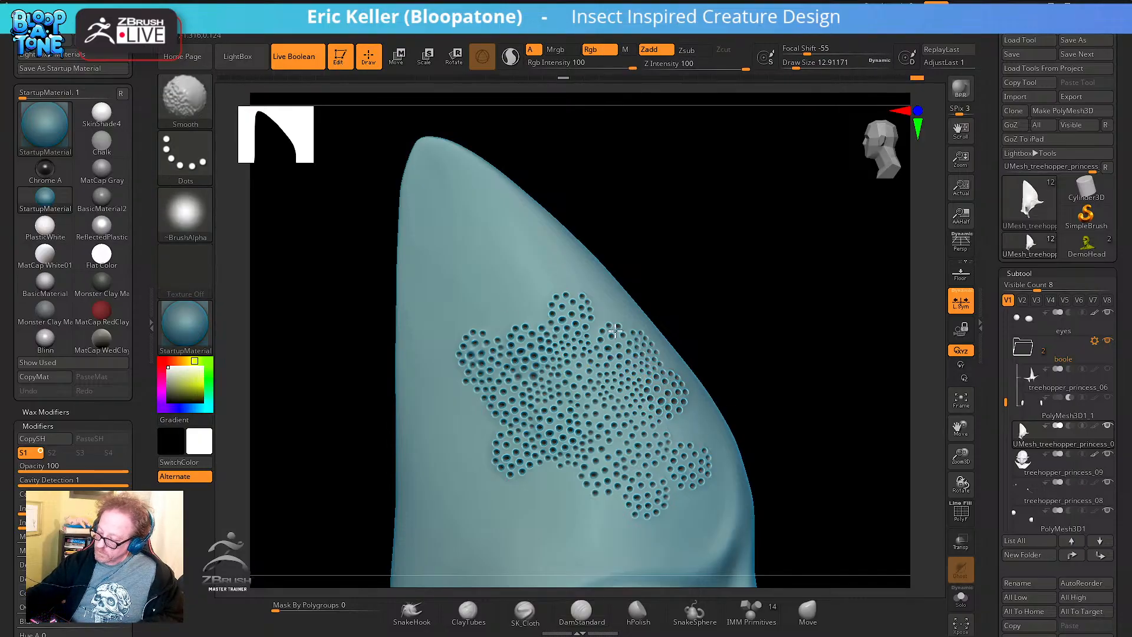
{"action": "mouse_move", "coordinate": [733, 536]}
{"action": "left_mouse_down"}
{"action": "mouse_move", "coordinate": [735, 440]}
{"action": "mouse_move", "coordinate": [851, 450]}
{"action": "left_mouse_up"}
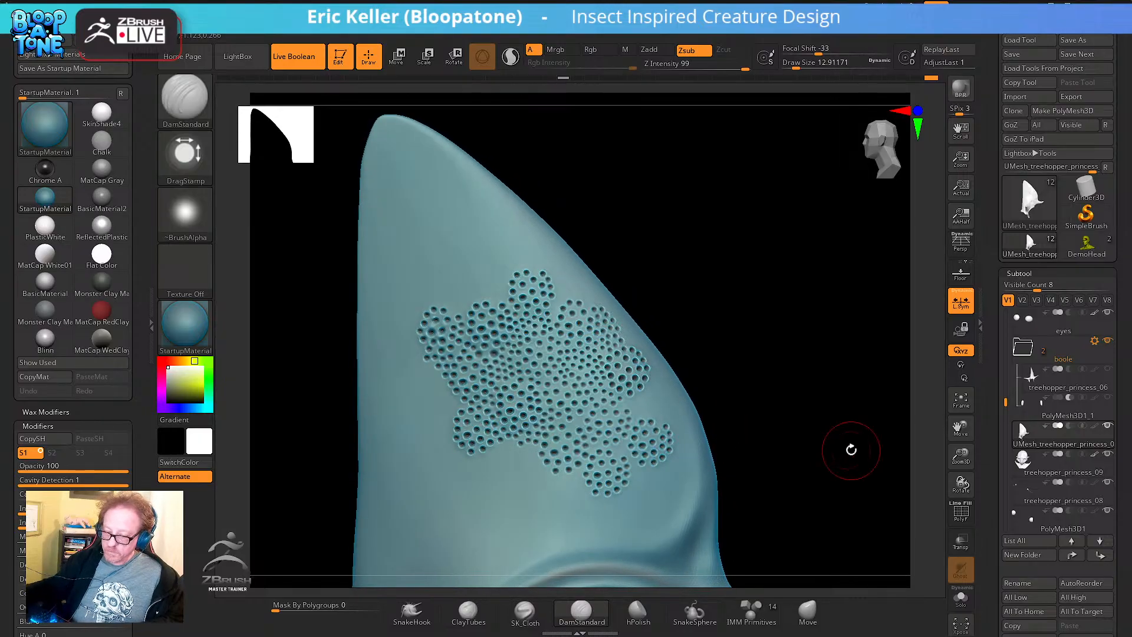
{"action": "left_click", "coordinate": [184, 97]}
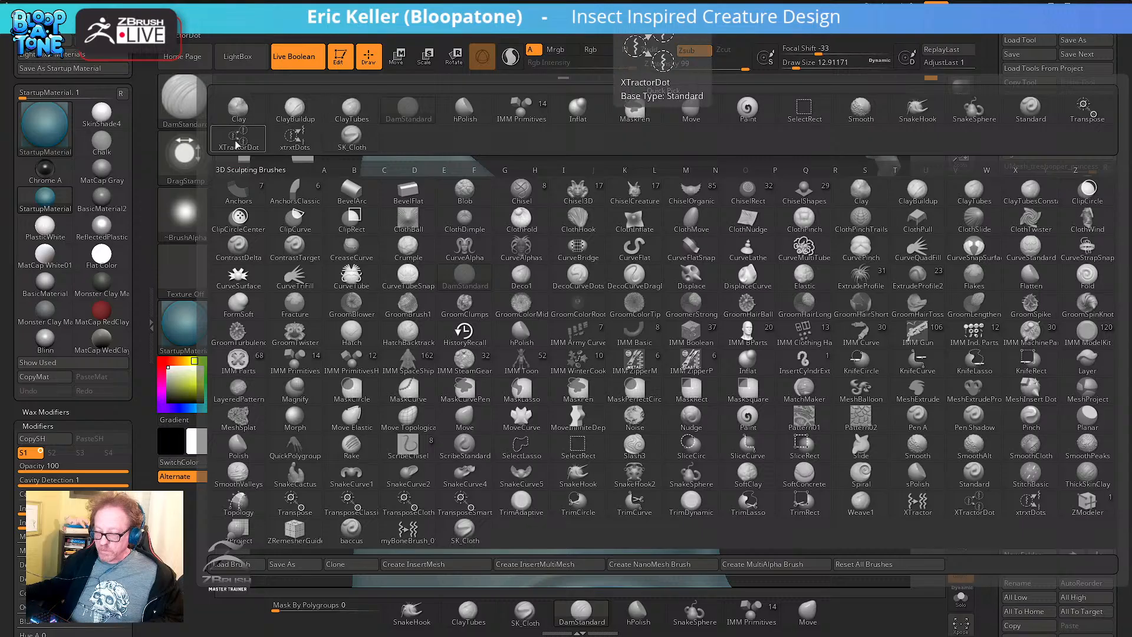
{"action": "left_click", "coordinate": [295, 139]}
Try stamping two small dot clusters on the smooth surface above the front part of the pitted patch
{"action": "left_click_drag", "start_coordinate": [459, 285], "coordinate": [443, 261]}
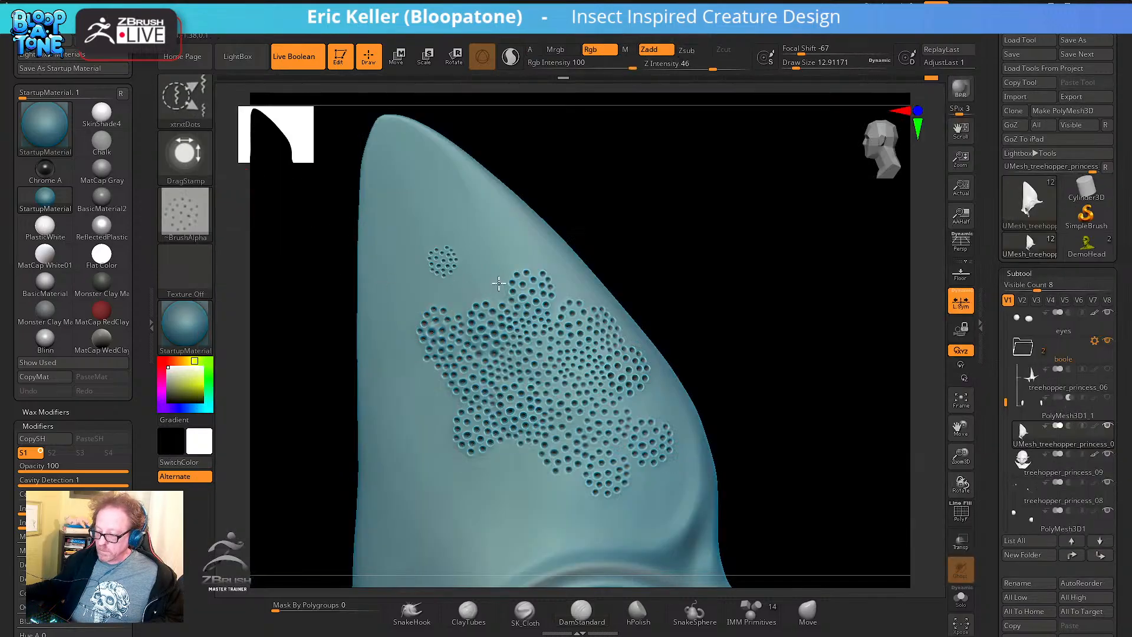
{"action": "left_click_drag", "start_coordinate": [589, 222], "coordinate": [561, 339]}
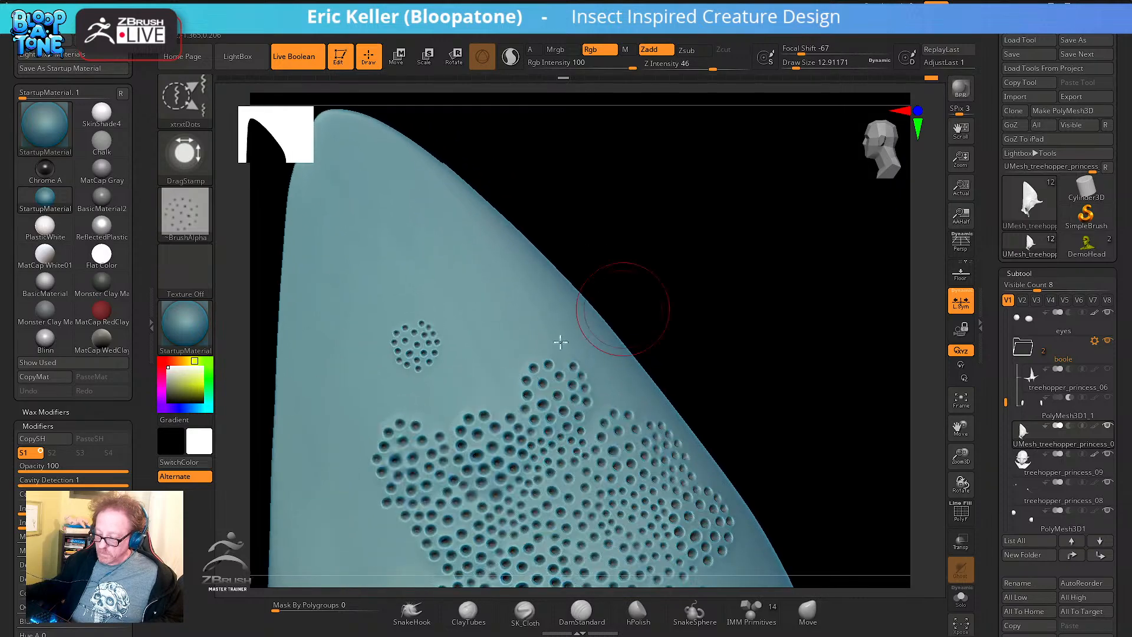
{"action": "left_click_drag", "start_coordinate": [434, 396], "coordinate": [547, 415]}
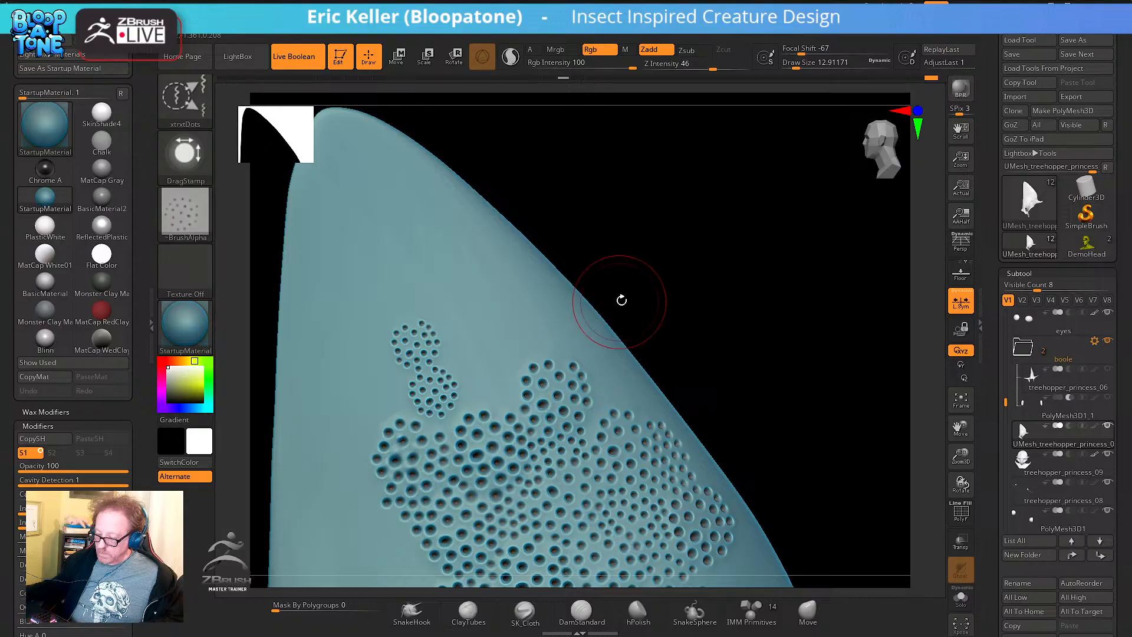
Set the dot brush's draw size to about 17 and stamp two adjoining dot clusters above the front of the pitted patch
{"action": "left_click_drag", "start_coordinate": [622, 301], "coordinate": [635, 293]}
{"action": "key", "text": "s"}
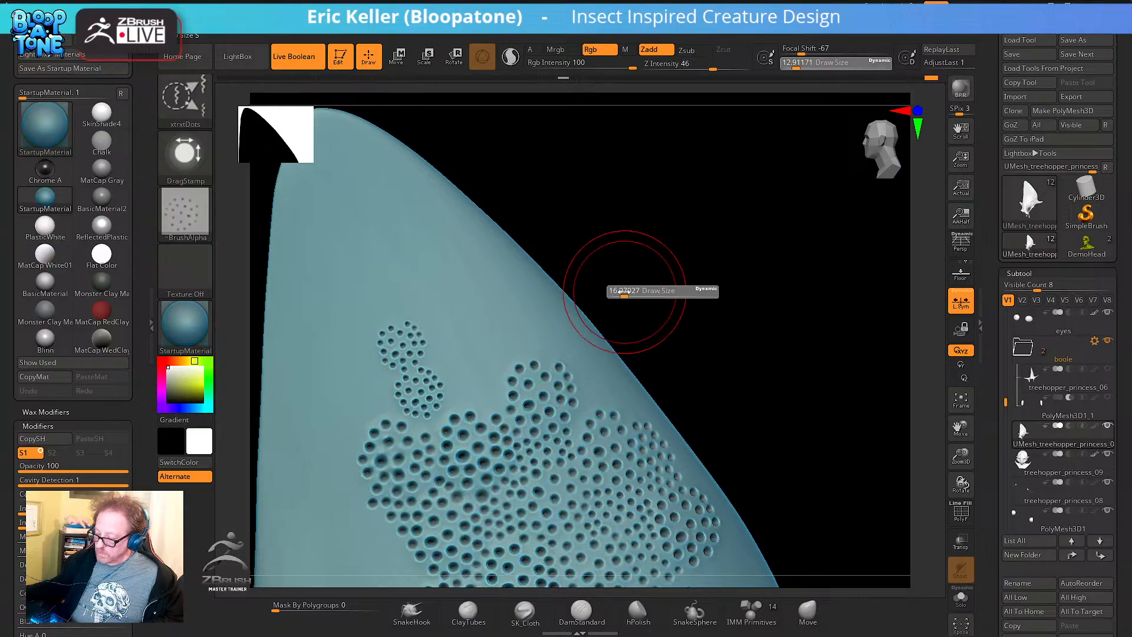
{"action": "mouse_move", "coordinate": [466, 352]}
{"action": "left_mouse_down", "text": "shift"}
{"action": "mouse_move", "coordinate": [412, 379]}
{"action": "mouse_move", "coordinate": [438, 417]}
{"action": "mouse_move", "coordinate": [405, 448]}
{"action": "mouse_move", "coordinate": [425, 492]}
{"action": "mouse_move", "coordinate": [410, 518]}
{"action": "left_mouse_up", "text": "shift"}
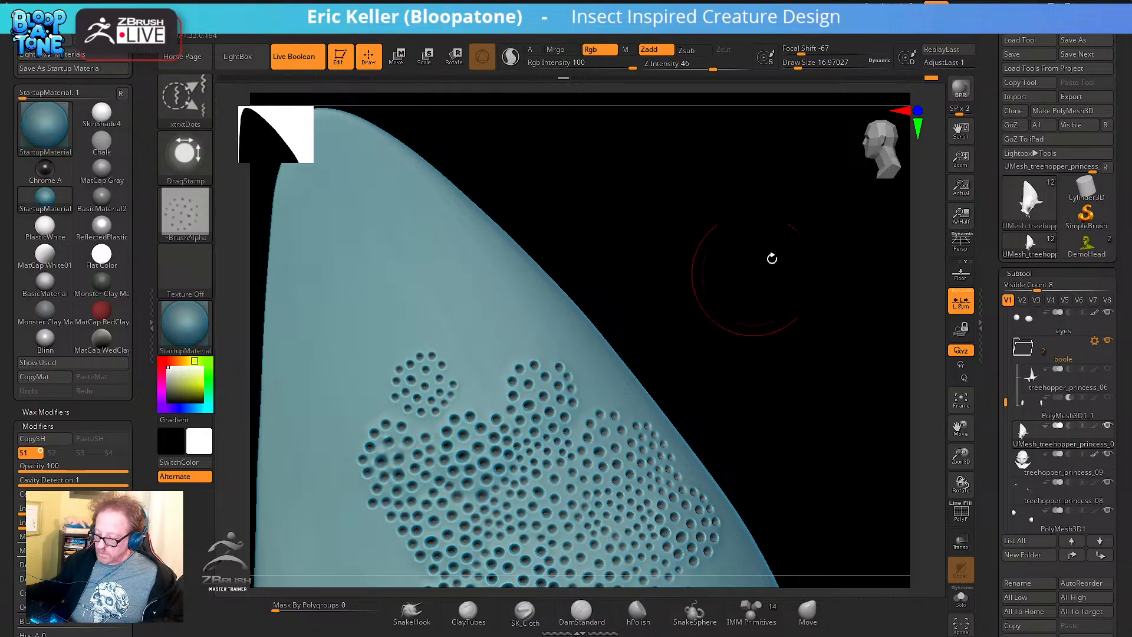
{"action": "left_click_drag", "start_coordinate": [771, 258], "coordinate": [631, 313]}
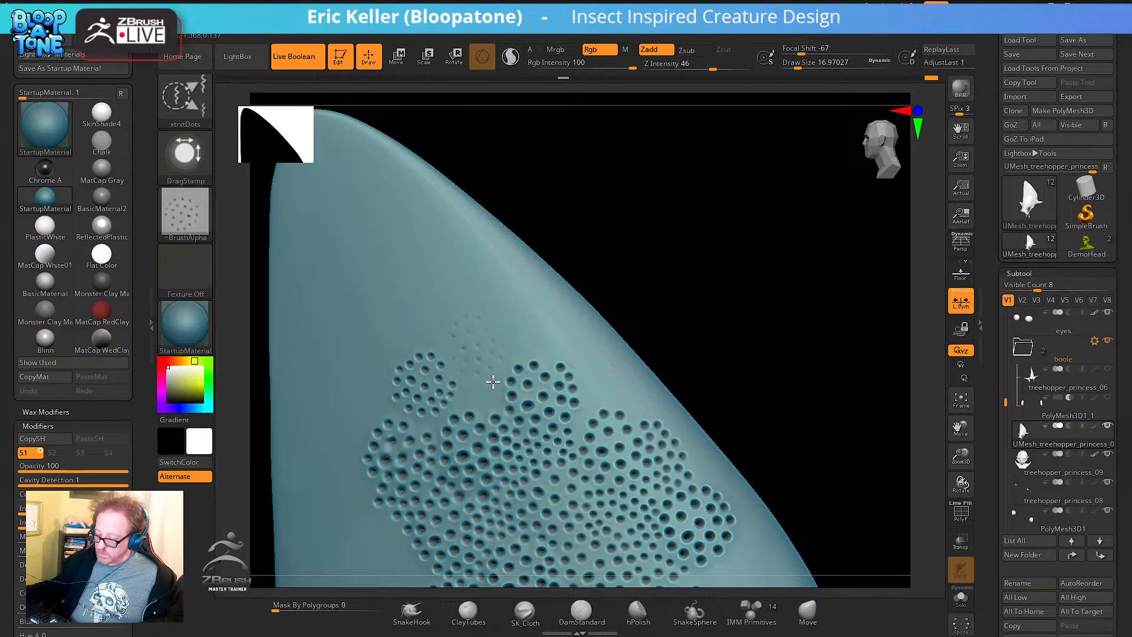
{"action": "left_click_drag", "start_coordinate": [493, 382], "coordinate": [524, 440]}
{"action": "left_click_drag", "start_coordinate": [766, 271], "coordinate": [690, 277]}
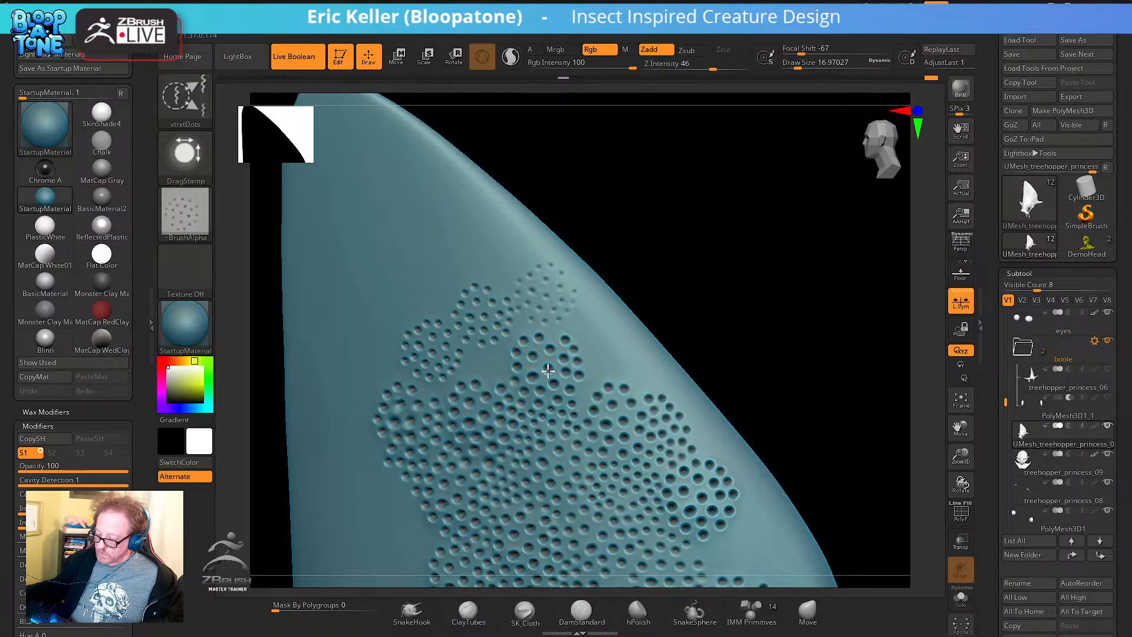
Try stamping another dot cluster between the two new clusters and the crest's rear edge
{"action": "left_click_drag", "start_coordinate": [548, 370], "coordinate": [578, 378]}
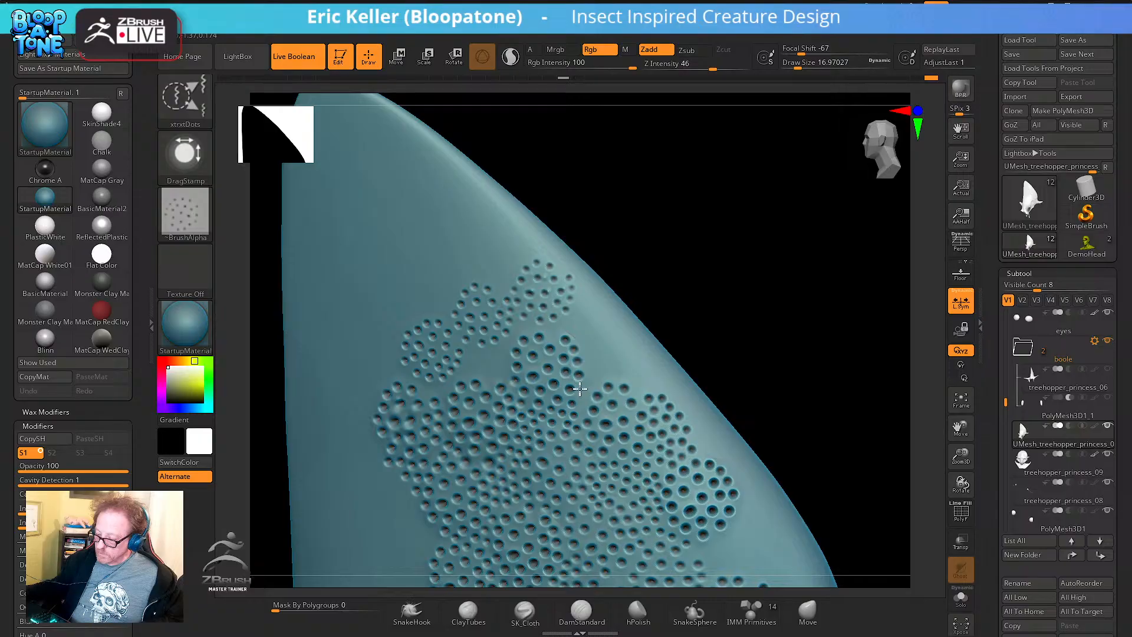
{"action": "mouse_move", "coordinate": [674, 301]}
{"action": "left_mouse_down"}
{"action": "mouse_move", "coordinate": [590, 357]}
{"action": "mouse_move", "coordinate": [677, 309]}
{"action": "mouse_move", "coordinate": [625, 288]}
{"action": "left_mouse_up"}
{"action": "key", "text": "ctrl+z"}
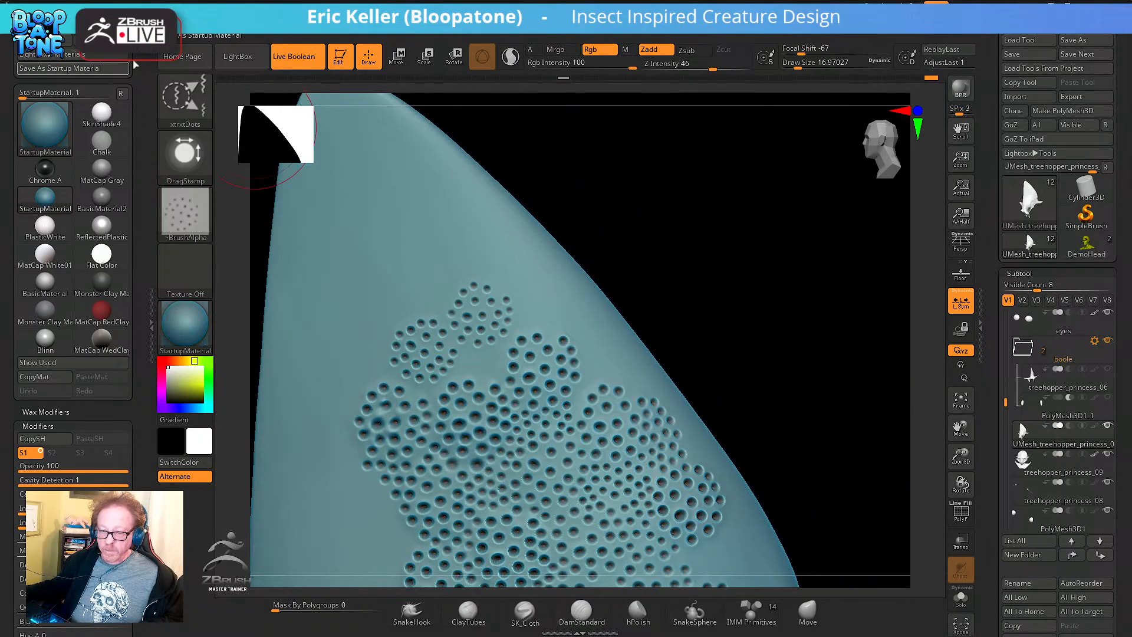
Open the Auto Masking settings of the xtrxtDots brush
{"action": "left_click", "coordinate": [186, 98]}
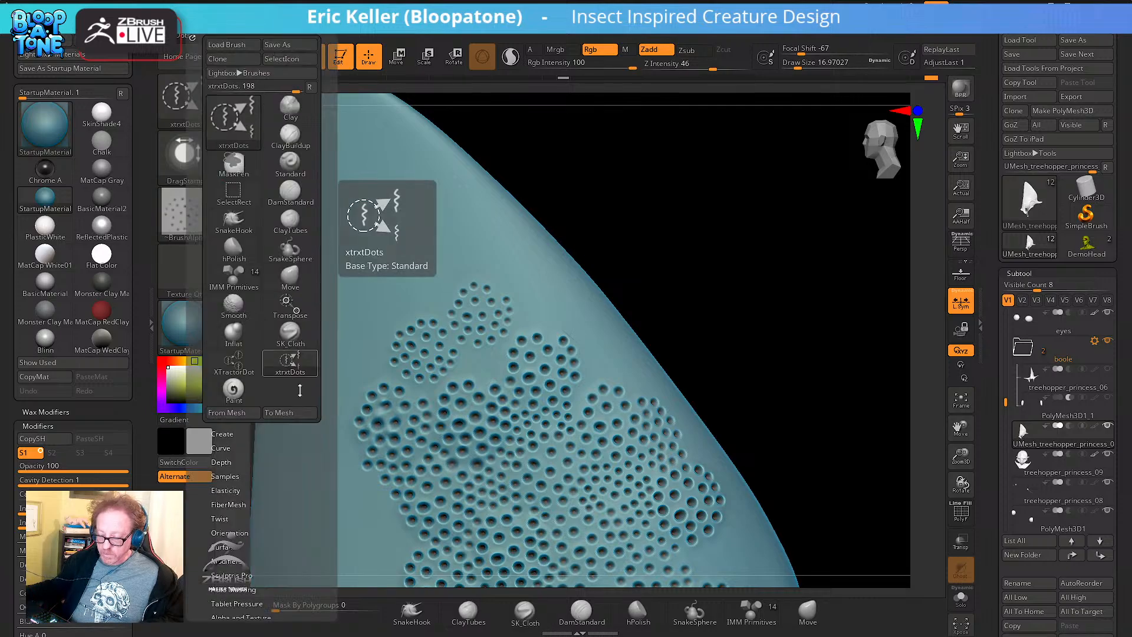
{"action": "scroll", "coordinate": [306, 444], "scroll_direction": "down", "scroll_amount": 5}
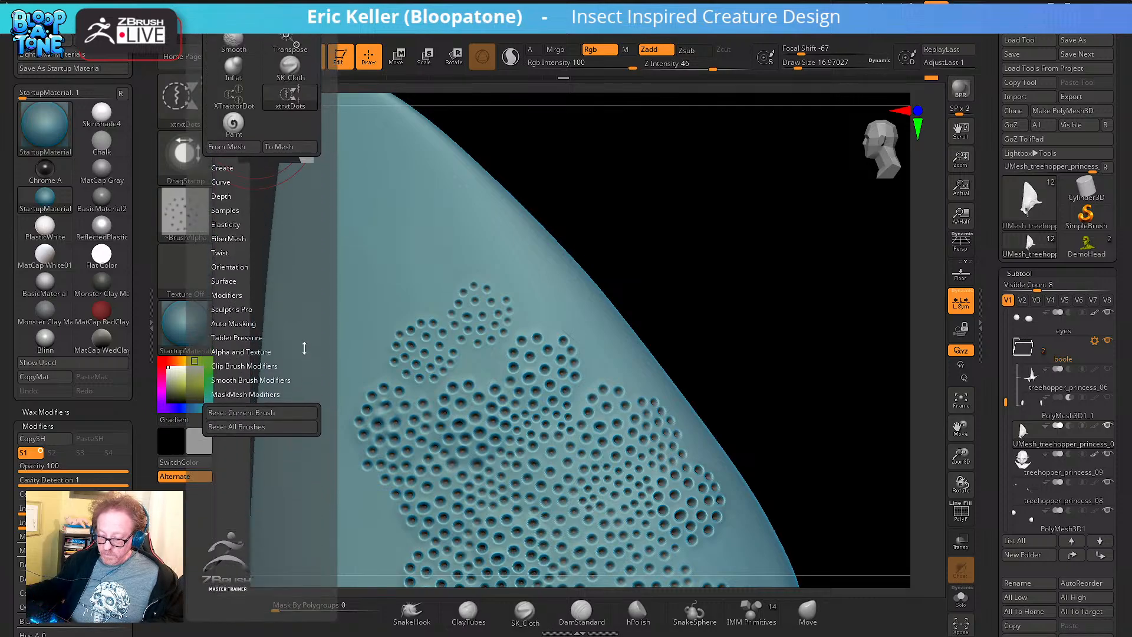
{"action": "left_click", "coordinate": [235, 329]}
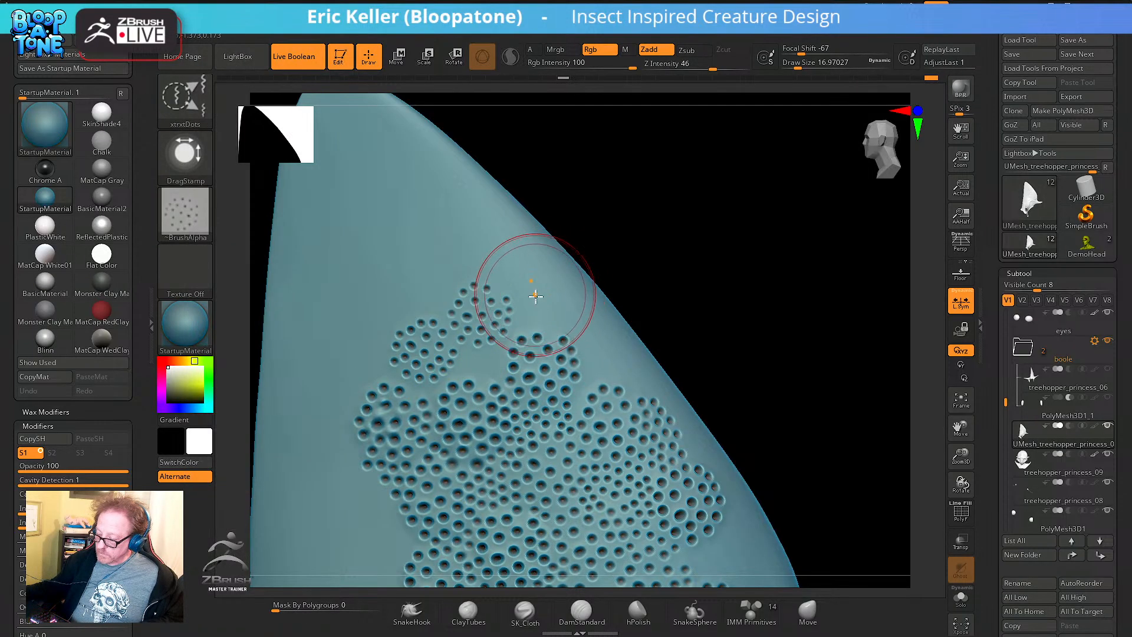
Stamp two dot clusters along the crest's rear edge, one above the upper rear cluster and one higher toward the tip
{"action": "mouse_move", "coordinate": [543, 292]}
{"action": "left_mouse_down"}
{"action": "mouse_move", "coordinate": [570, 379]}
{"action": "mouse_move", "coordinate": [636, 489]}
{"action": "mouse_move", "coordinate": [654, 498]}
{"action": "left_mouse_up"}
{"action": "left_click_drag", "start_coordinate": [748, 378], "coordinate": [714, 407]}
{"action": "mouse_move", "coordinate": [773, 310]}
{"action": "left_mouse_down", "text": "alt"}
{"action": "mouse_move", "coordinate": [756, 298]}
{"action": "mouse_move", "coordinate": [773, 283]}
{"action": "mouse_move", "coordinate": [729, 299]}
{"action": "left_mouse_up", "text": "alt"}
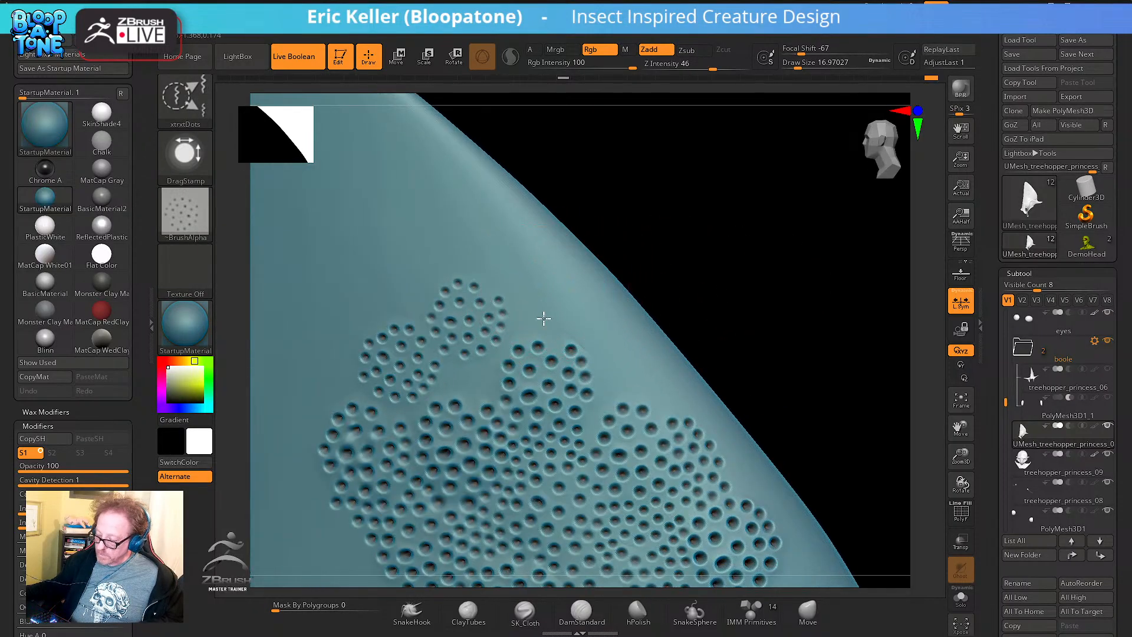
{"action": "left_click_drag", "start_coordinate": [562, 368], "coordinate": [548, 377]}
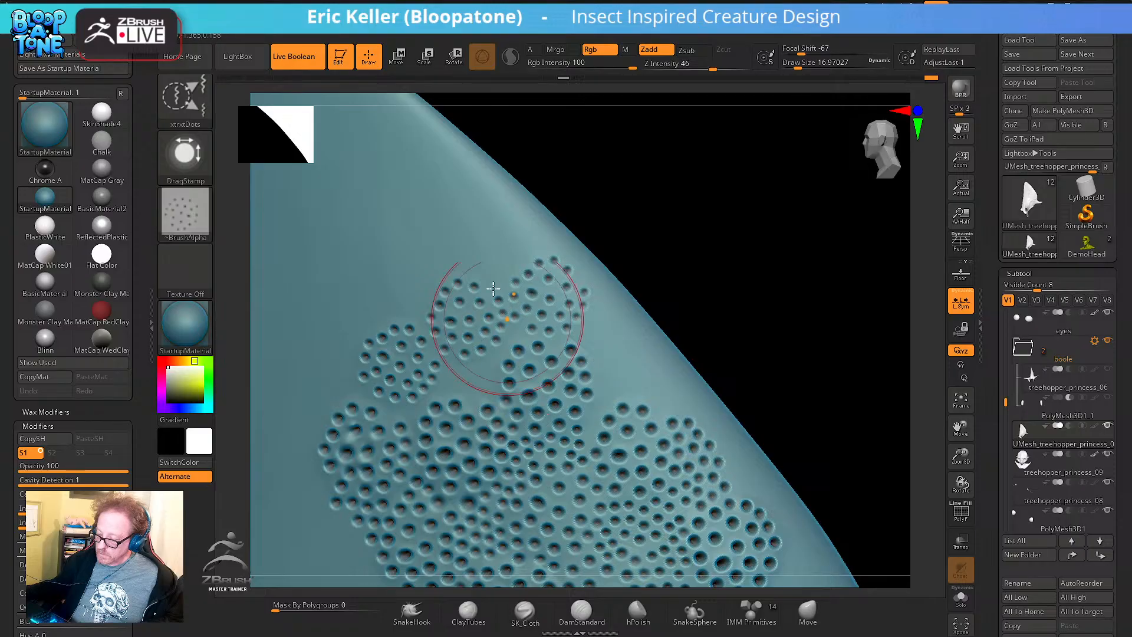
{"action": "left_click_drag", "start_coordinate": [491, 245], "coordinate": [513, 301]}
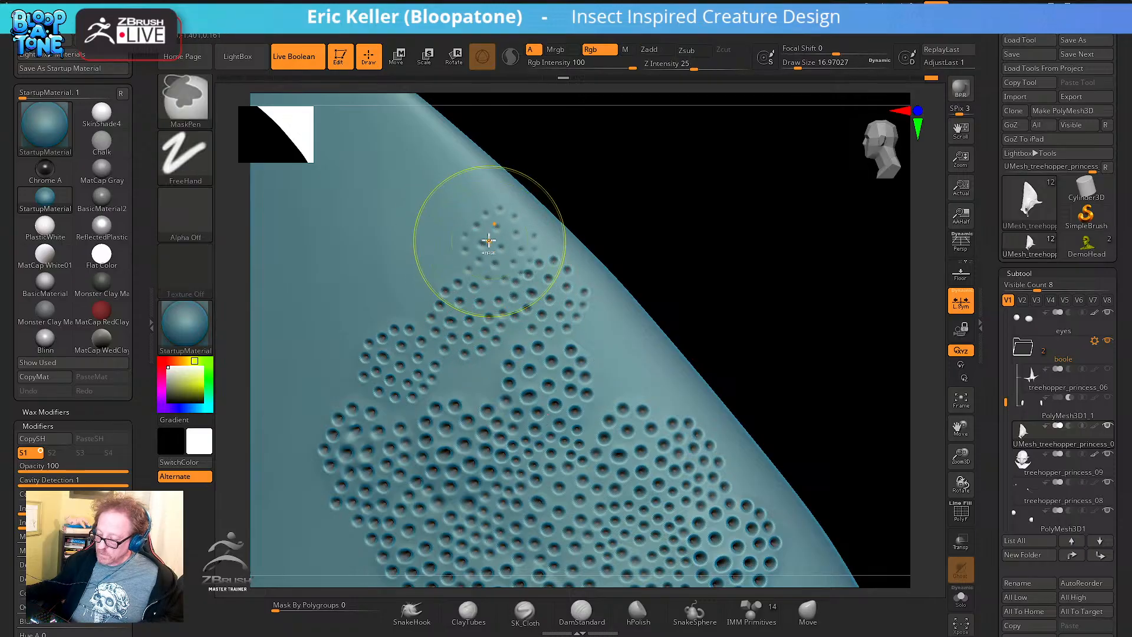
{"action": "left_click_drag", "start_coordinate": [488, 235], "coordinate": [493, 260]}
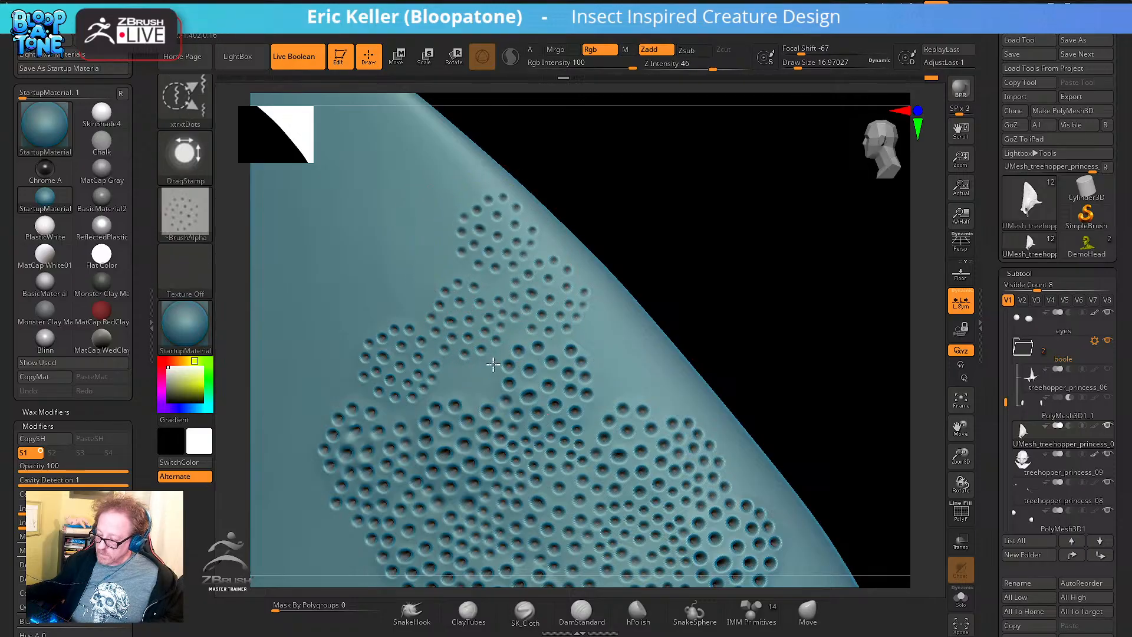
Stamp a dot cluster directly in front of the topmost rear-edge cluster, redoing it until it sits close beside its neighbor
{"action": "left_click_drag", "start_coordinate": [680, 212], "coordinate": [725, 197], "text": "alt"}
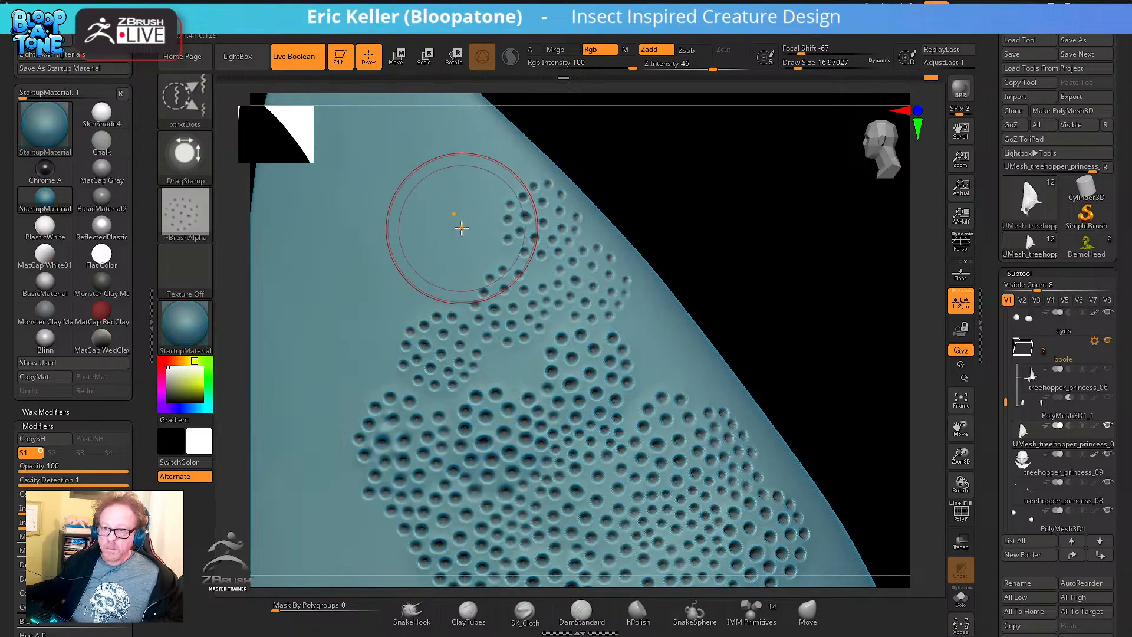
{"action": "left_click_drag", "start_coordinate": [461, 228], "coordinate": [465, 322]}
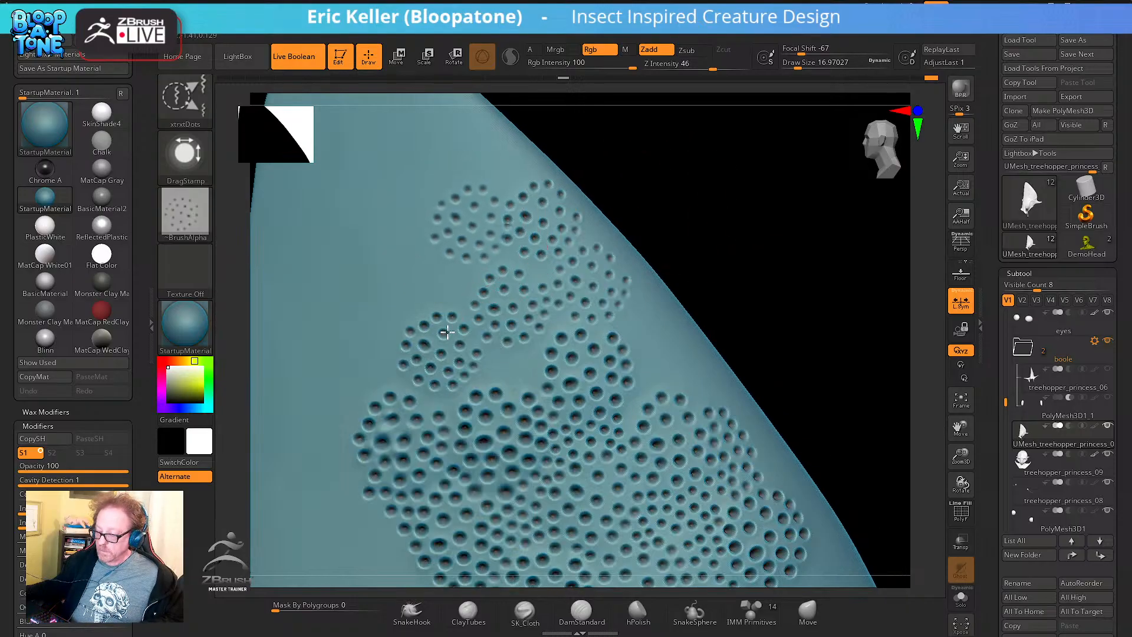
{"action": "left_click_drag", "start_coordinate": [457, 235], "coordinate": [461, 319]}
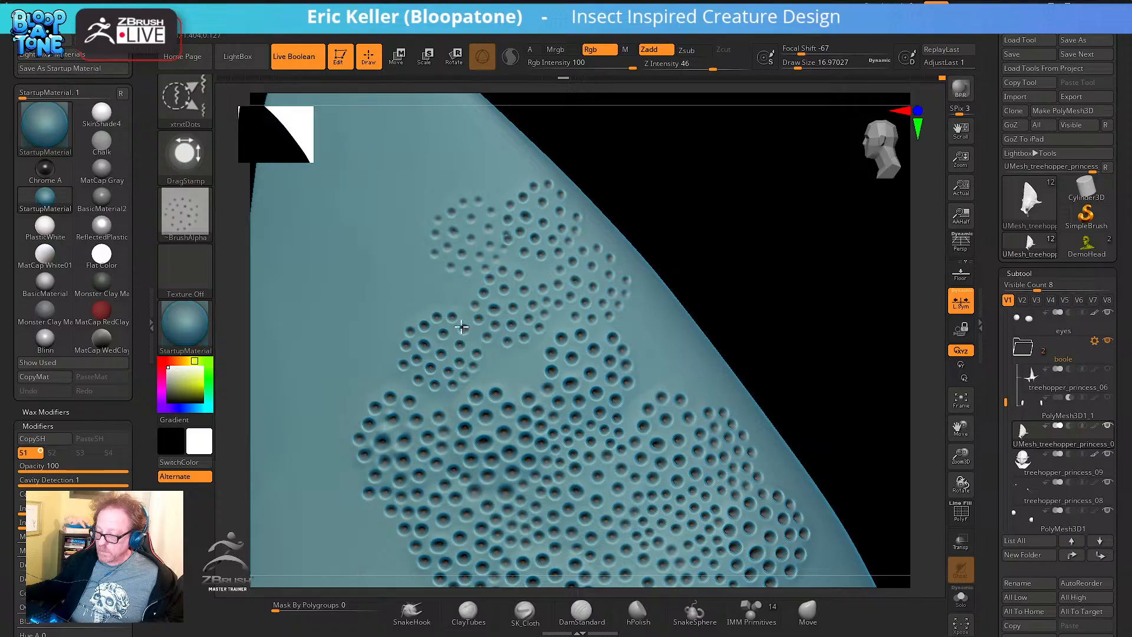
{"action": "left_click_drag", "start_coordinate": [455, 223], "coordinate": [495, 342]}
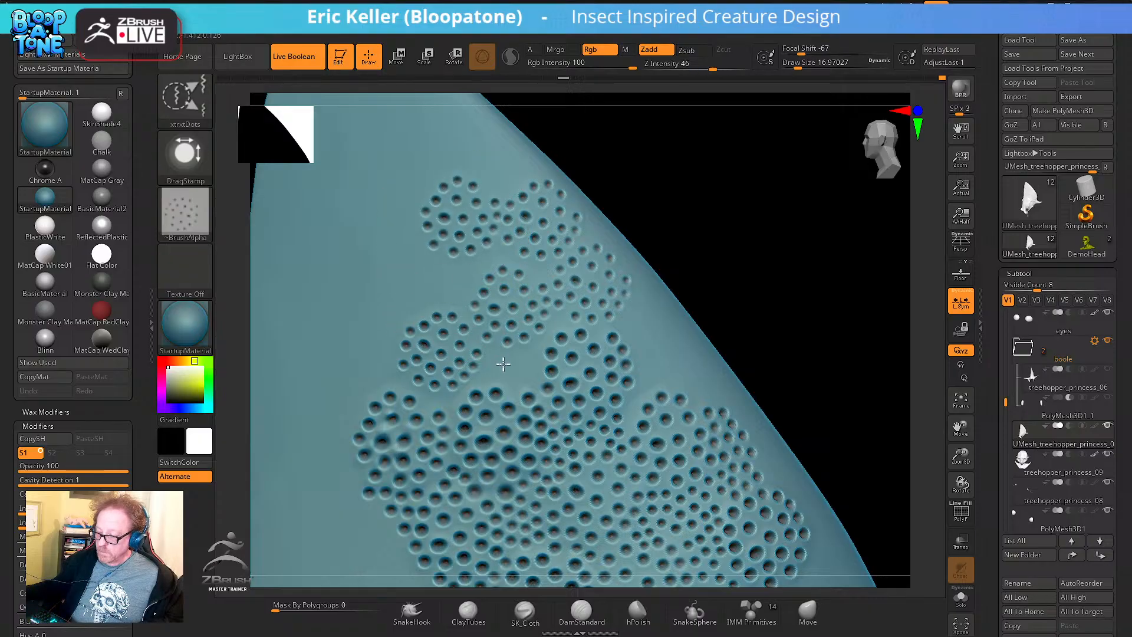
Stamp two more dot clusters descending along the front side, from the topmost row toward the pitted patch
{"action": "left_click_drag", "start_coordinate": [436, 295], "coordinate": [396, 263]}
{"action": "key", "text": "ctrl+z"}
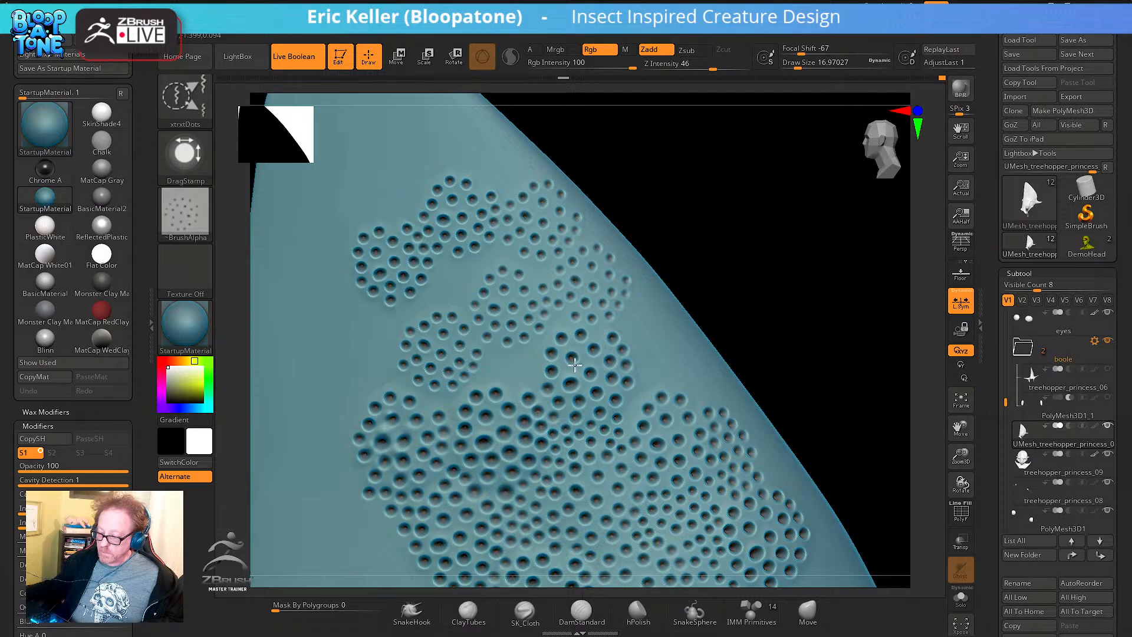
{"action": "key", "text": "ctrl+shift+z"}
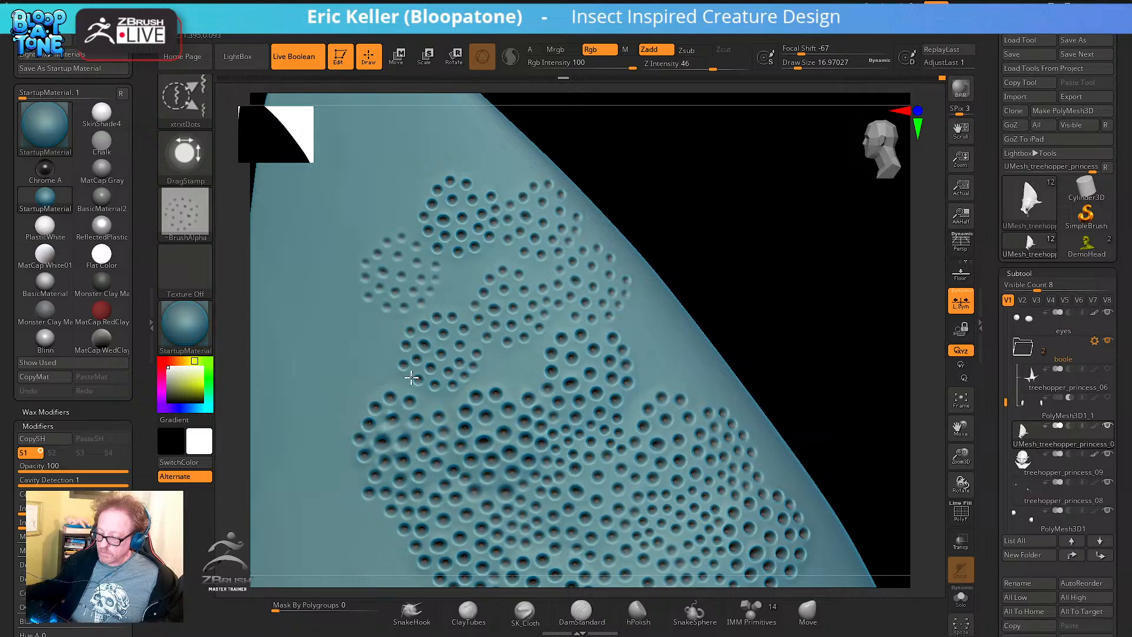
{"action": "mouse_move", "coordinate": [776, 202]}
{"action": "left_mouse_down"}
{"action": "mouse_move", "coordinate": [649, 223]}
{"action": "mouse_move", "coordinate": [688, 210]}
{"action": "mouse_move", "coordinate": [678, 215]}
{"action": "left_mouse_up"}
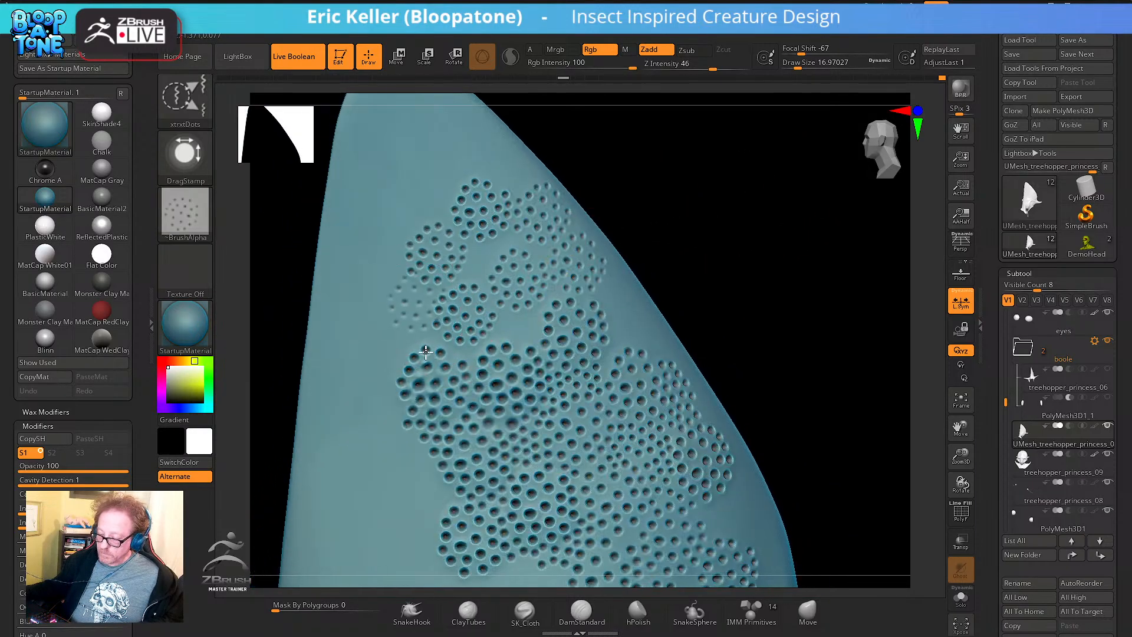
{"action": "key", "text": "ctrl+z"}
{"action": "key", "text": "ctrl+z"}
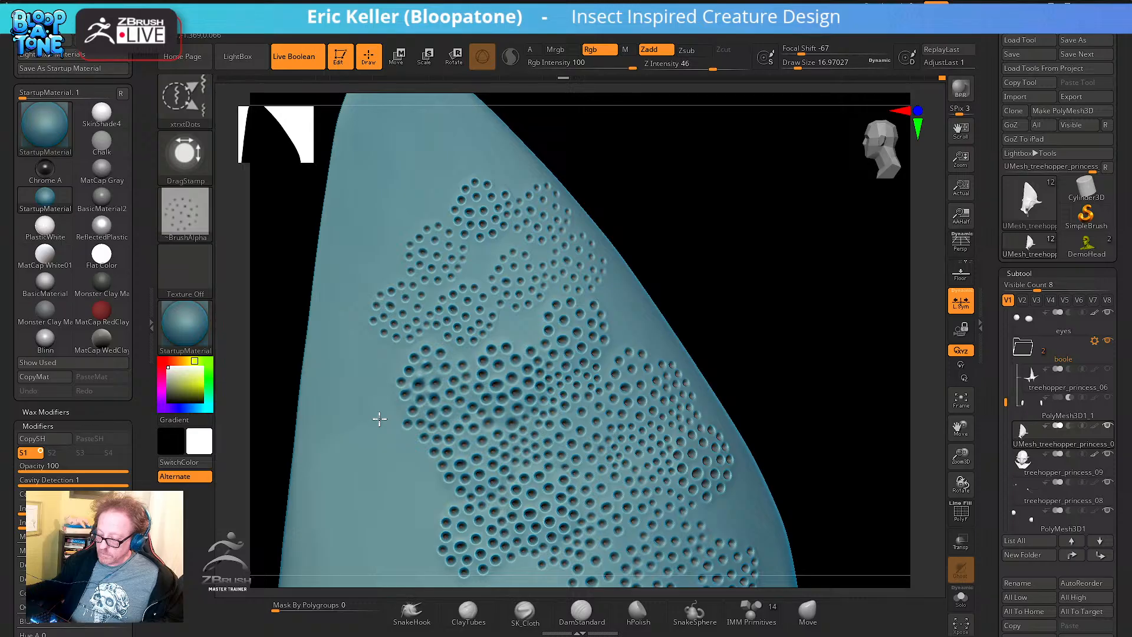
Stamp dot clusters toward the crest's front edge, one beside the patch's upper front corner and two higher up beside the topmost clusters
{"action": "mouse_move", "coordinate": [642, 272]}
{"action": "left_mouse_down"}
{"action": "mouse_move", "coordinate": [629, 285]}
{"action": "mouse_move", "coordinate": [658, 188]}
{"action": "mouse_move", "coordinate": [392, 316]}
{"action": "left_mouse_up"}
{"action": "left_click_drag", "start_coordinate": [404, 354], "coordinate": [410, 407]}
{"action": "left_click_drag", "start_coordinate": [391, 366], "coordinate": [405, 413]}
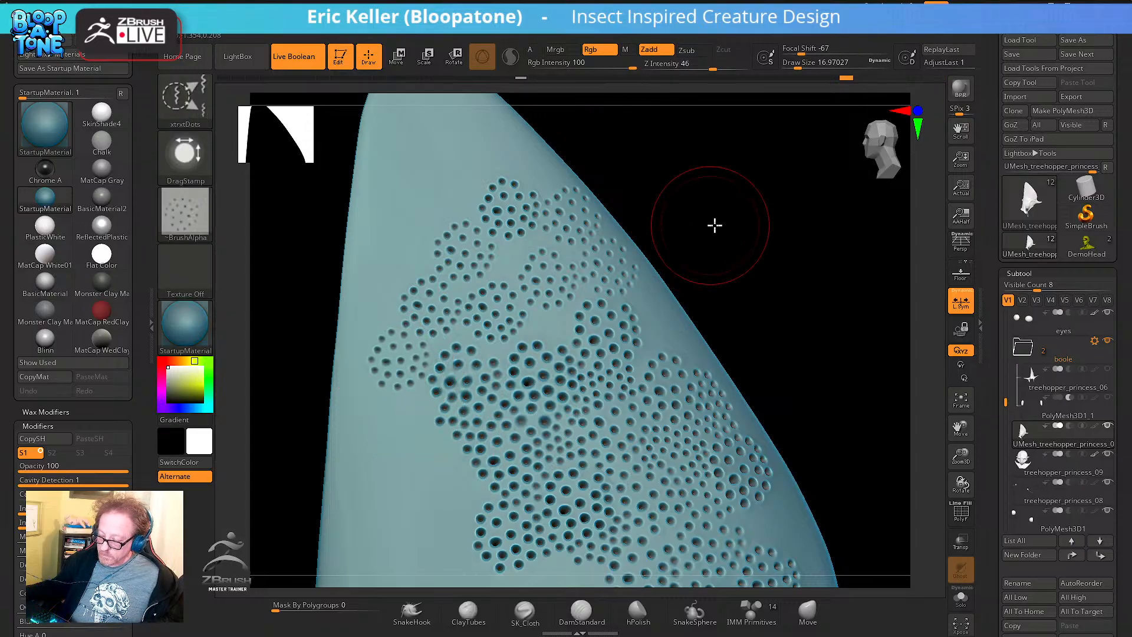
{"action": "mouse_move", "coordinate": [715, 224]}
{"action": "left_mouse_down"}
{"action": "mouse_move", "coordinate": [780, 238]}
{"action": "mouse_move", "coordinate": [706, 228]}
{"action": "left_mouse_up"}
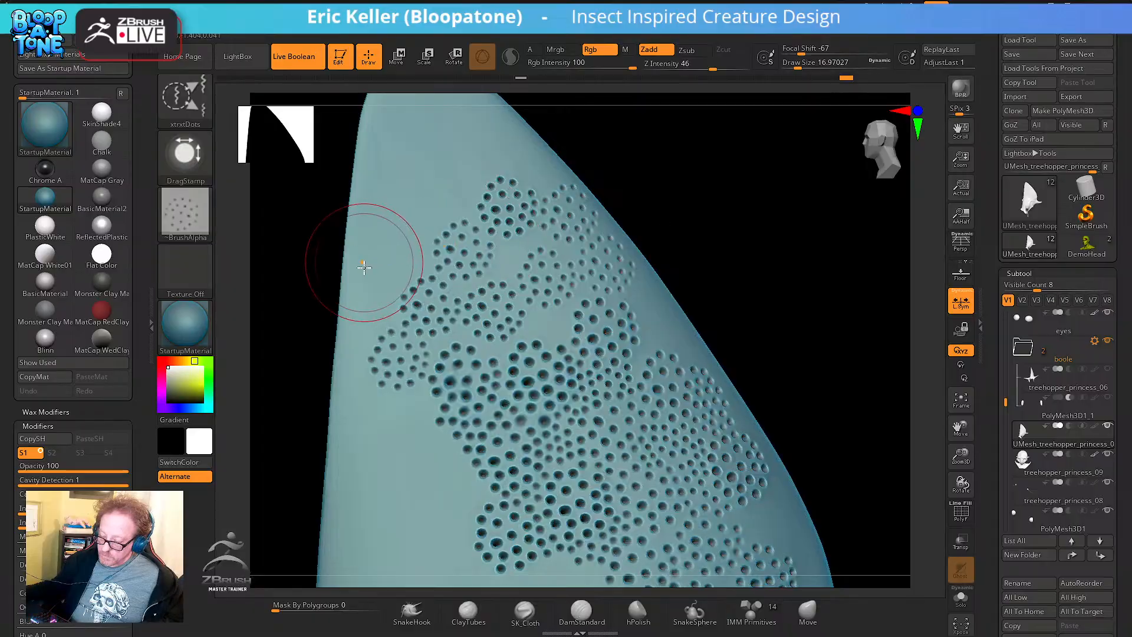
{"action": "left_click_drag", "start_coordinate": [375, 296], "coordinate": [436, 186]}
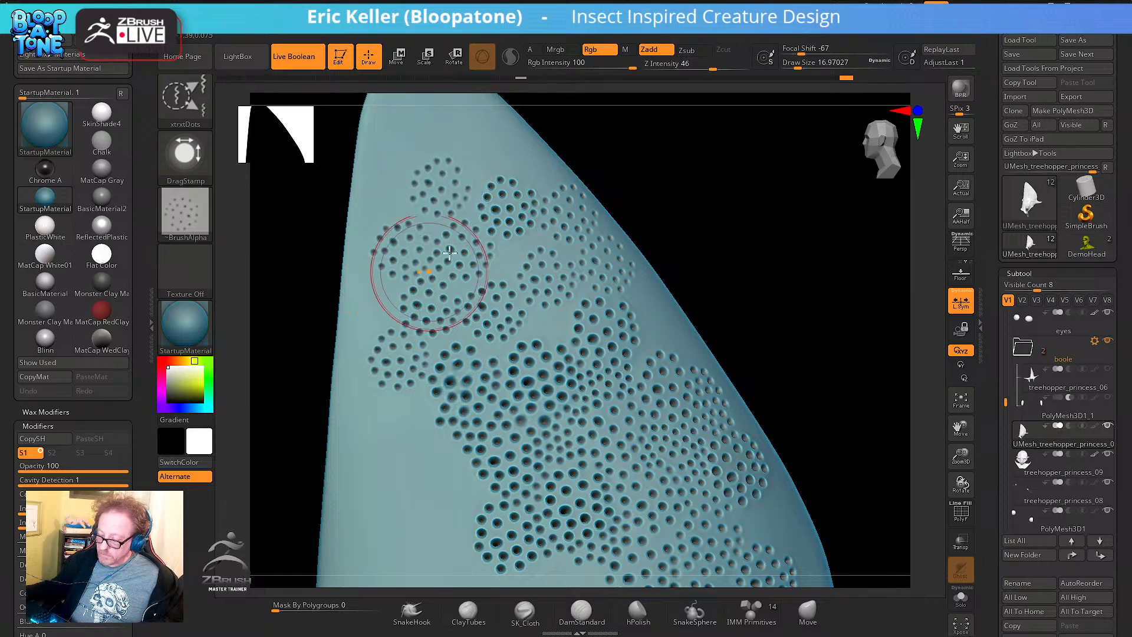
Stamp four dot clusters below the crest's tip, reducing the draw size to about 15.6 for the two along the front edge
{"action": "mouse_move", "coordinate": [613, 236]}
{"action": "left_mouse_down"}
{"action": "mouse_move", "coordinate": [474, 220]}
{"action": "mouse_move", "coordinate": [435, 202]}
{"action": "left_mouse_up"}
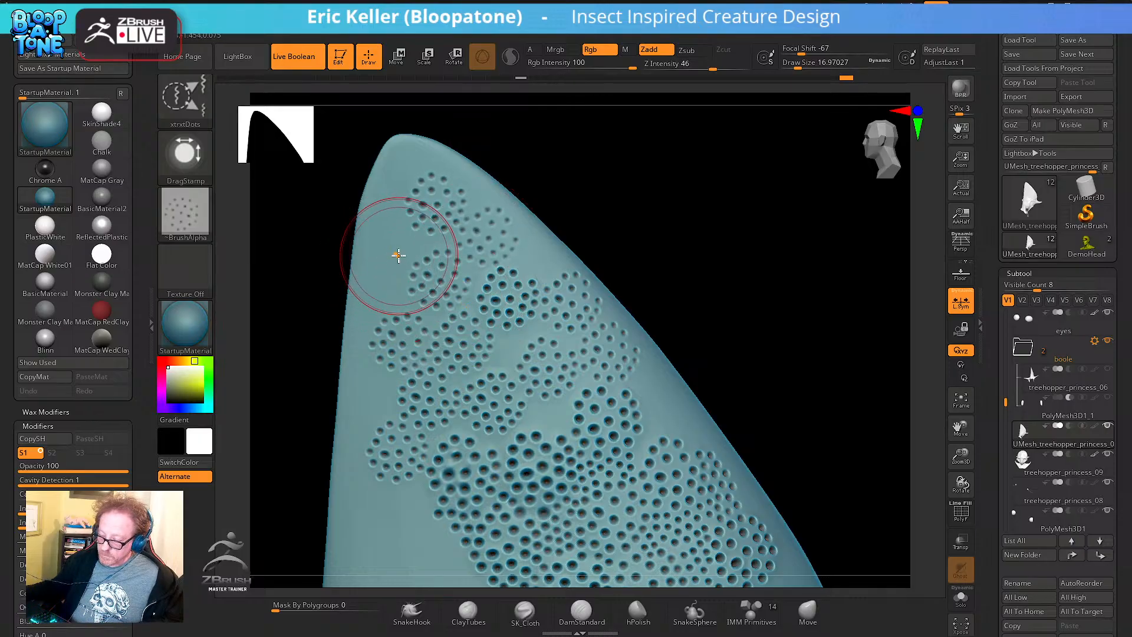
{"action": "key", "text": "s"}
{"action": "left_click_drag", "start_coordinate": [399, 259], "coordinate": [391, 250]}
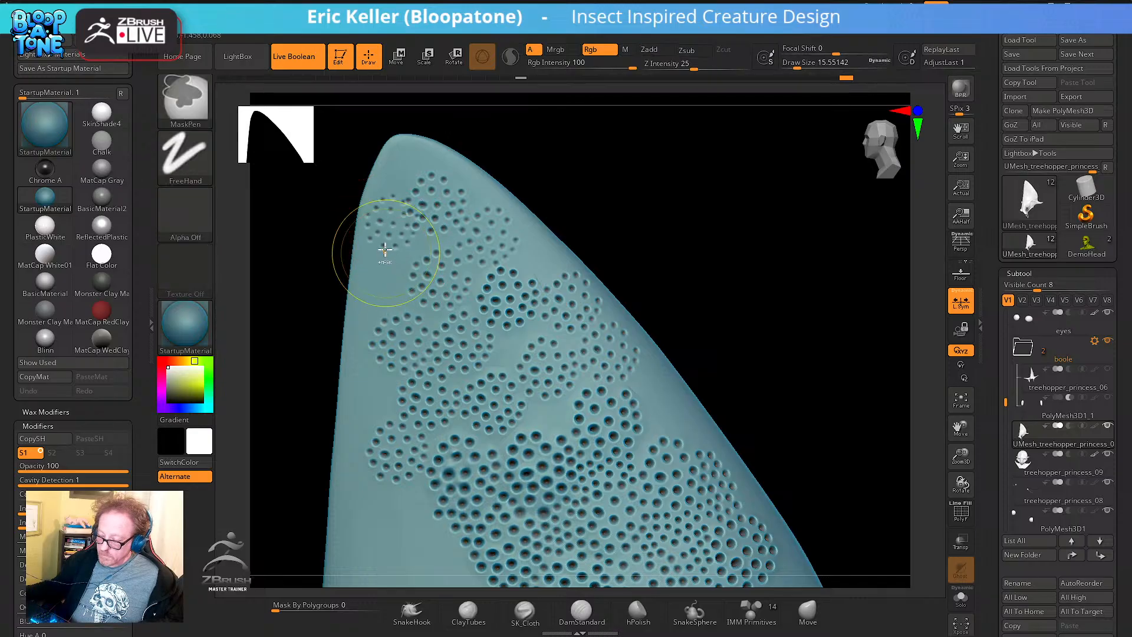
{"action": "left_click_drag", "start_coordinate": [384, 243], "coordinate": [385, 249]}
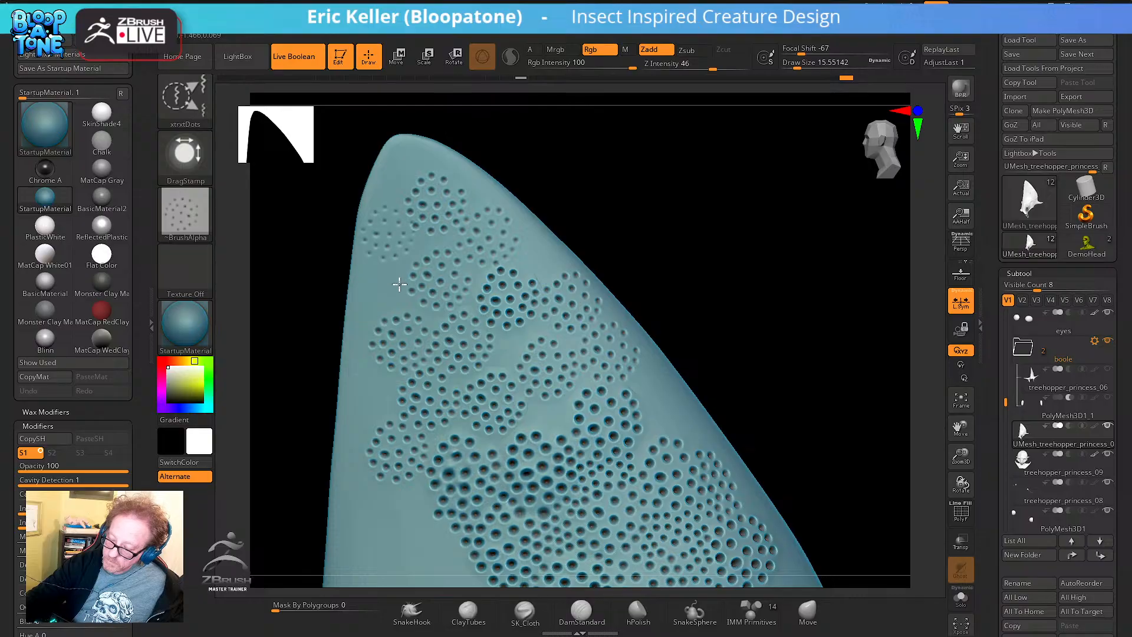
{"action": "left_click_drag", "start_coordinate": [397, 305], "coordinate": [390, 322]}
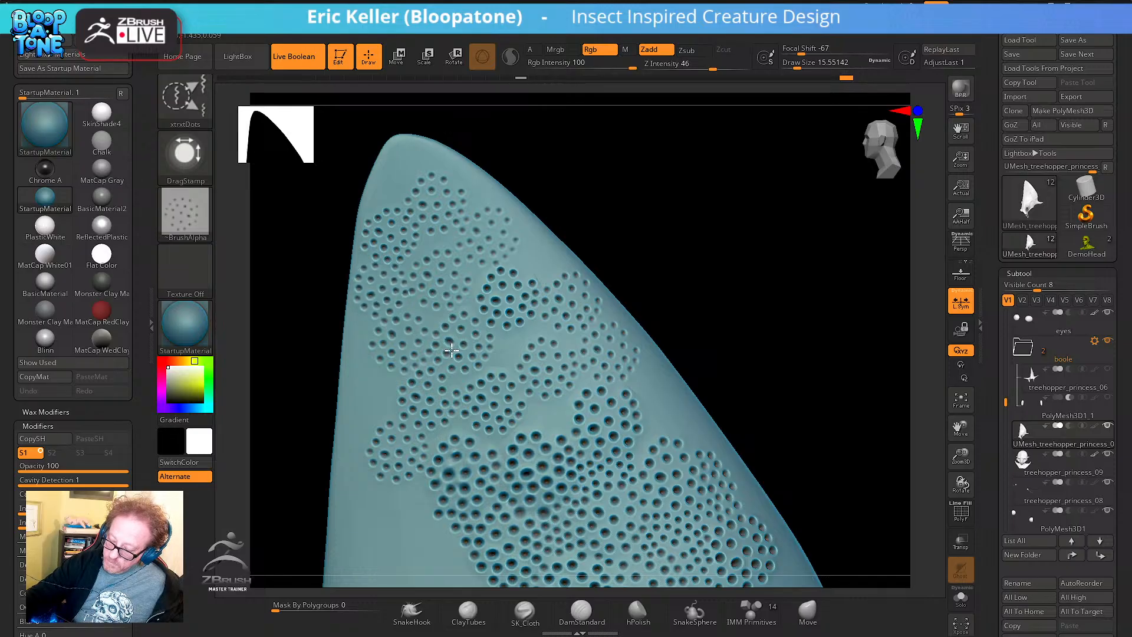
Stamp three dot clusters down the crest's front side, one near the edge above the patch's front corner and two descending beside the patch
{"action": "left_click_drag", "start_coordinate": [677, 285], "coordinate": [678, 218], "text": "alt"}
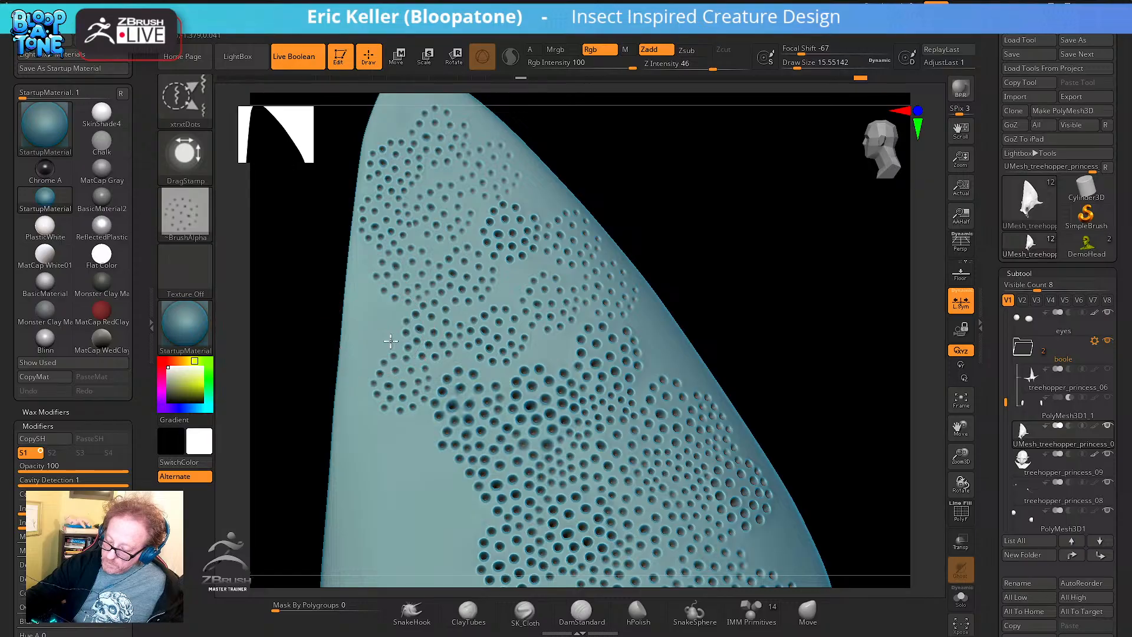
{"action": "key", "text": "ctrl+z"}
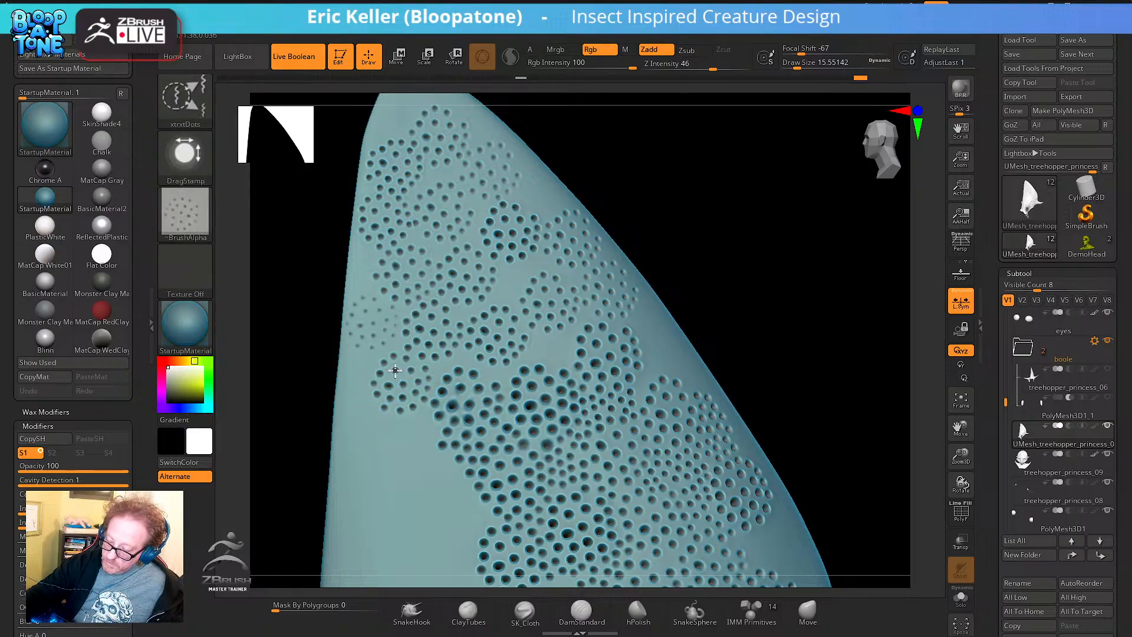
{"action": "right_click_drag", "start_coordinate": [413, 451], "coordinate": [434, 370], "text": "alt"}
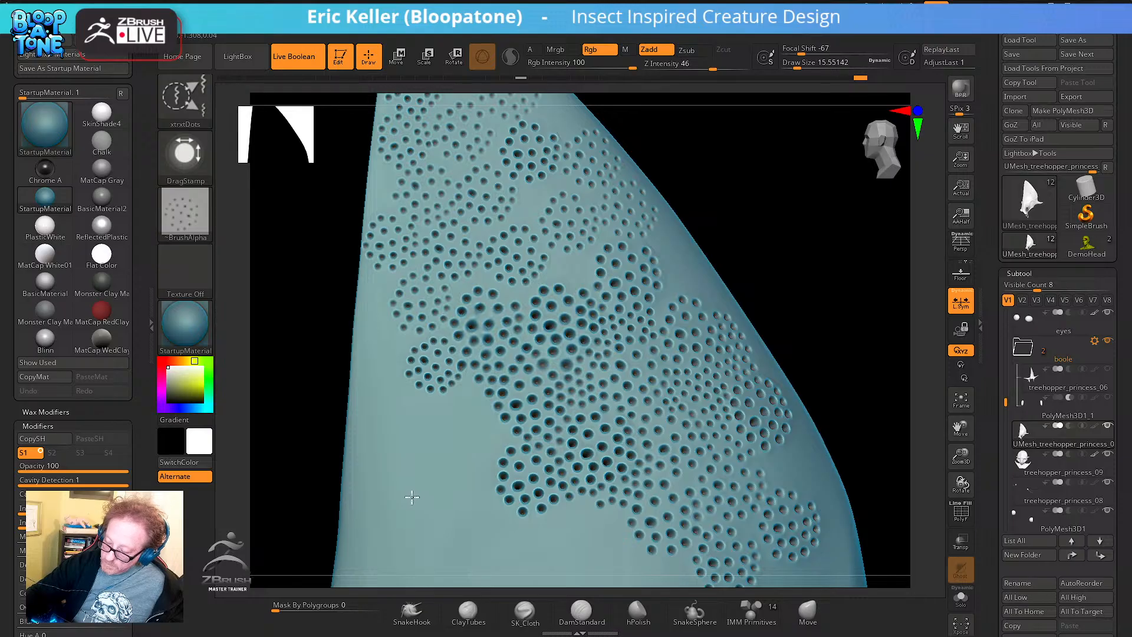
{"action": "right_click_drag", "start_coordinate": [469, 429], "coordinate": [472, 397], "text": "alt"}
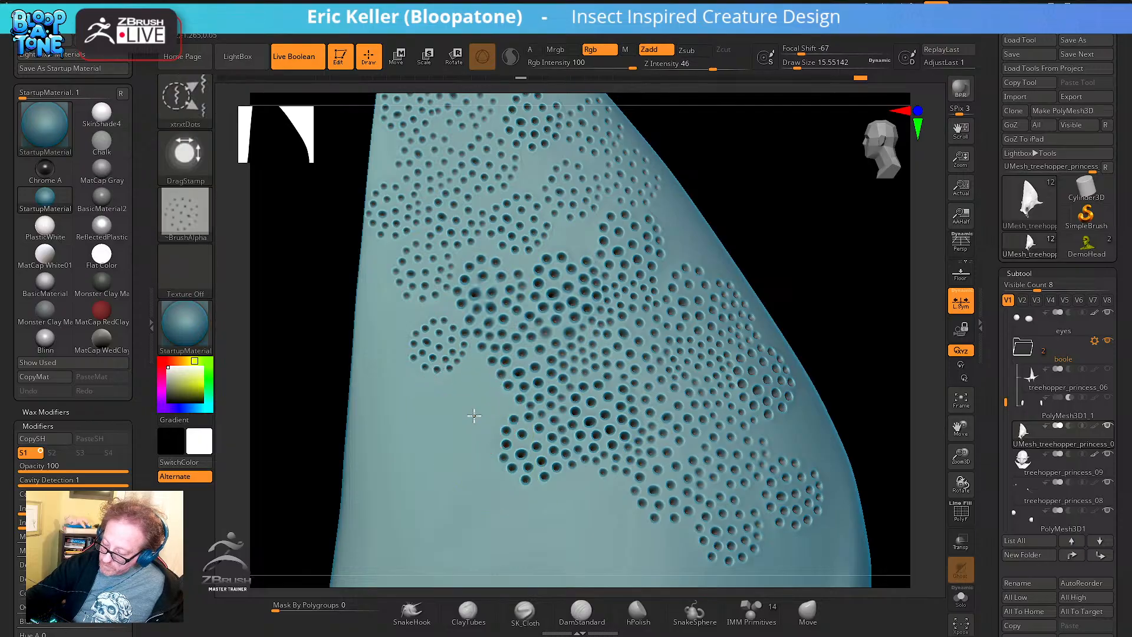
{"action": "left_click_drag", "start_coordinate": [502, 462], "coordinate": [486, 506]}
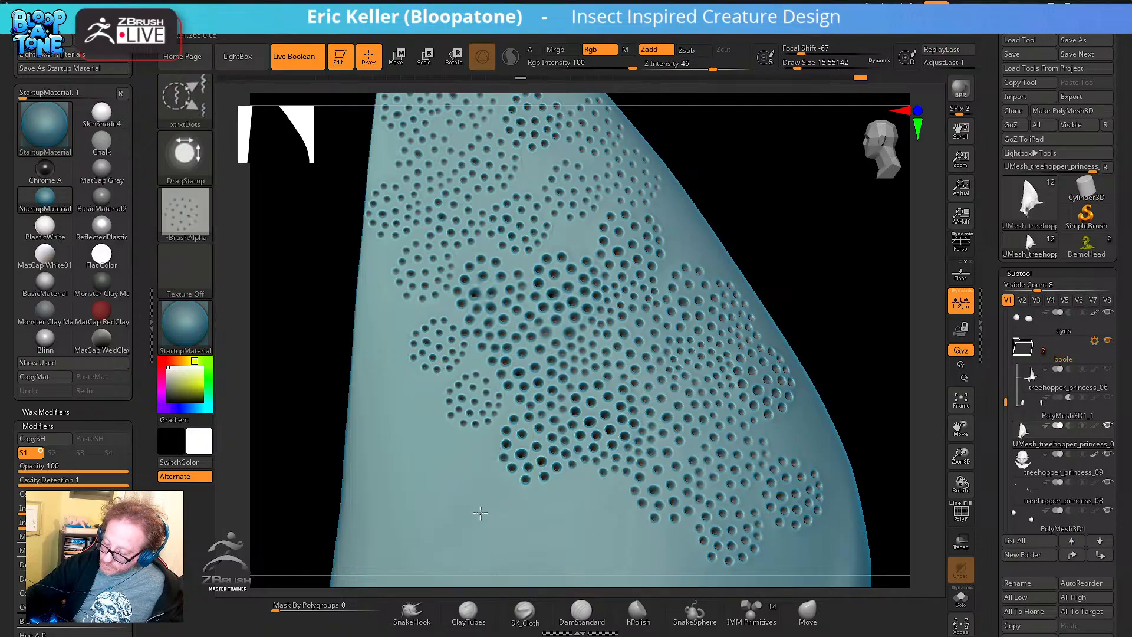
{"action": "right_click_drag", "start_coordinate": [503, 483], "coordinate": [500, 397], "text": "ctrl"}
{"action": "mouse_move", "coordinate": [660, 328]}
{"action": "left_mouse_down"}
{"action": "mouse_move", "coordinate": [748, 297]}
{"action": "mouse_move", "coordinate": [786, 306]}
{"action": "mouse_move", "coordinate": [727, 311]}
{"action": "mouse_move", "coordinate": [728, 291]}
{"action": "left_mouse_up"}
{"action": "right_click_drag", "start_coordinate": [728, 290], "coordinate": [736, 345], "text": "ctrl"}
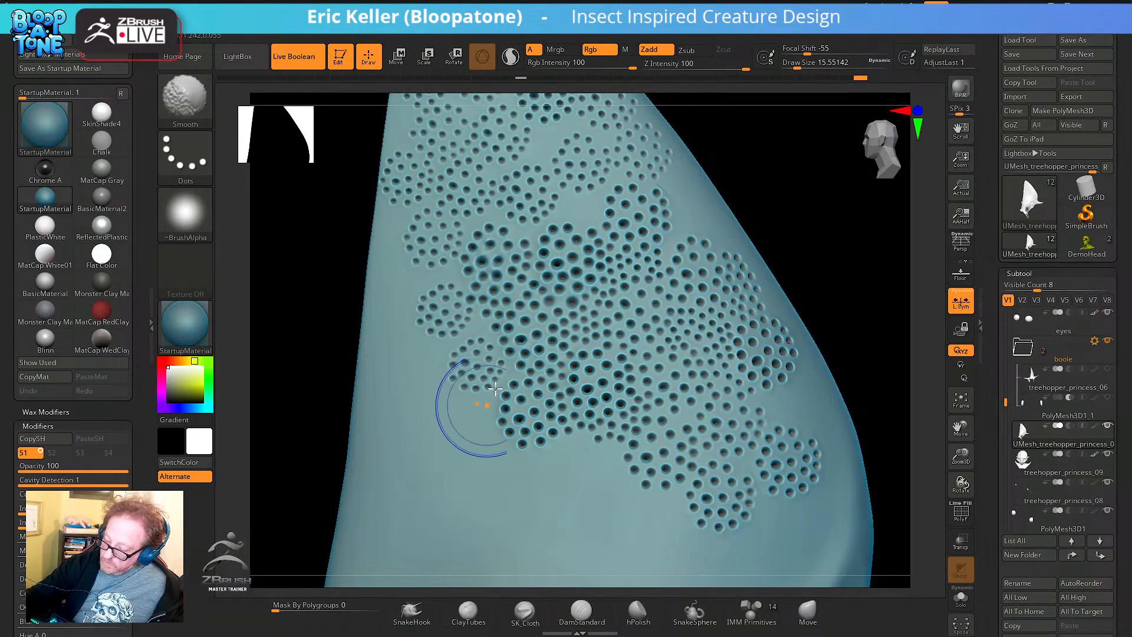
Switch to the DamStandard brush at a draw size of about 2.6 and add individual pits in the gaps between the clusters above the patch
{"action": "right_click_drag", "start_coordinate": [571, 246], "coordinate": [555, 425], "text": "alt"}
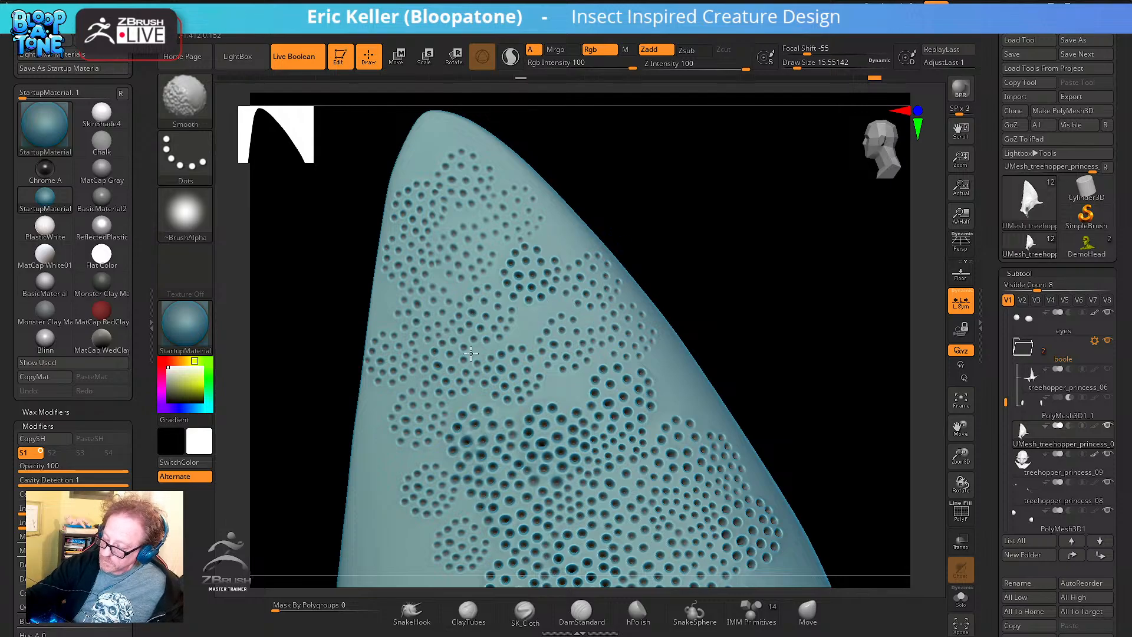
{"action": "key", "text": "b"}
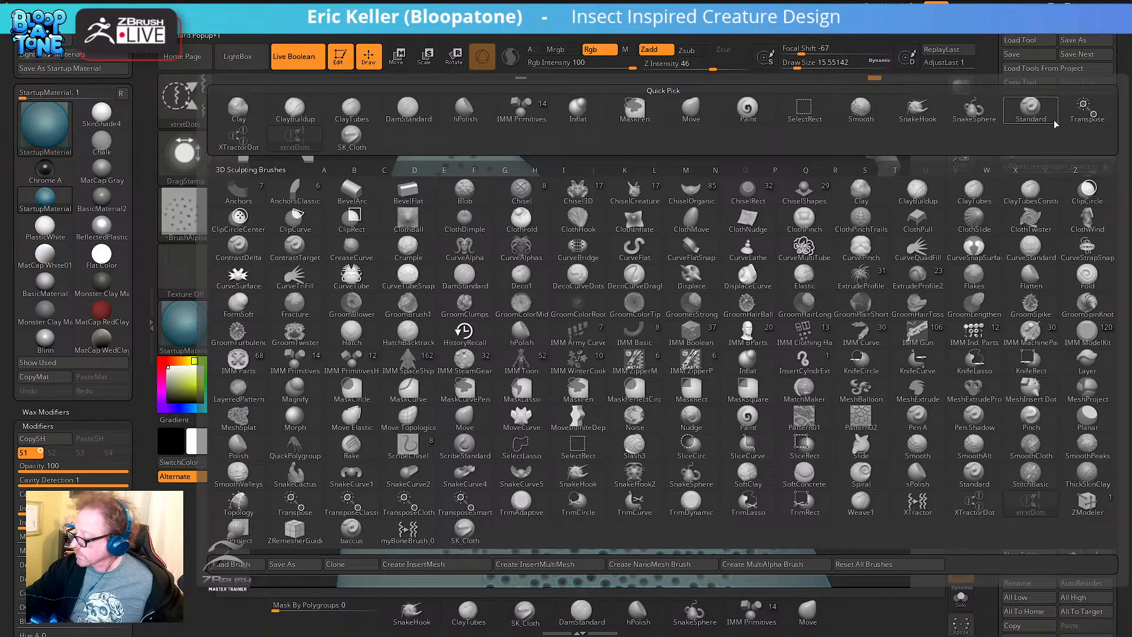
{"action": "key", "text": "d"}
{"action": "key", "text": "s"}
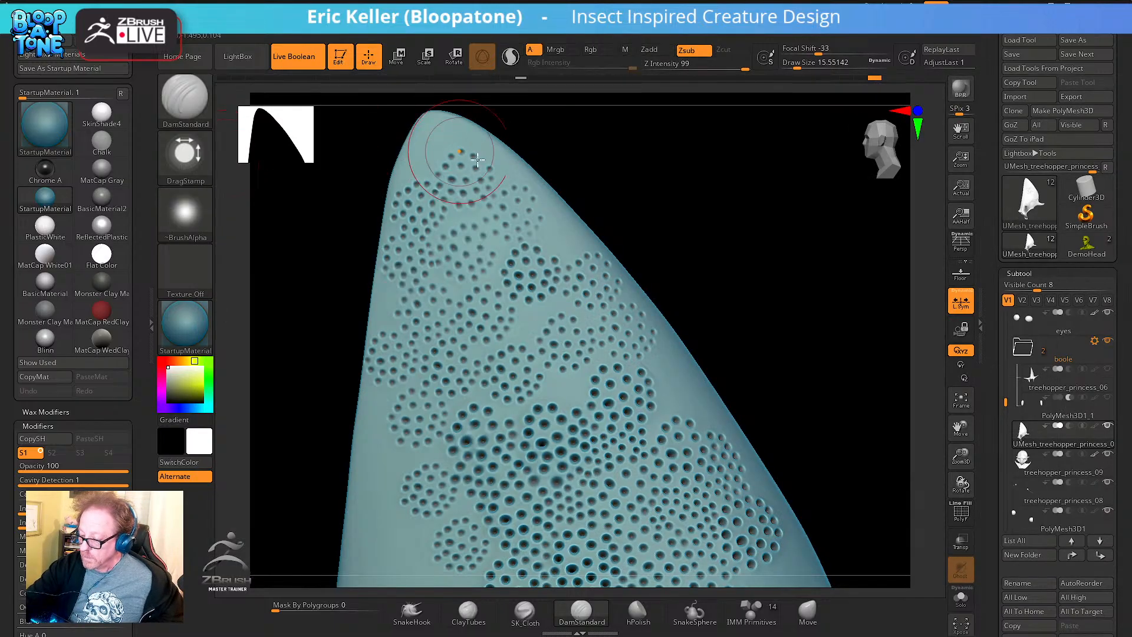
{"action": "key", "text": "s"}
{"action": "left_click_drag", "start_coordinate": [613, 226], "coordinate": [606, 226]}
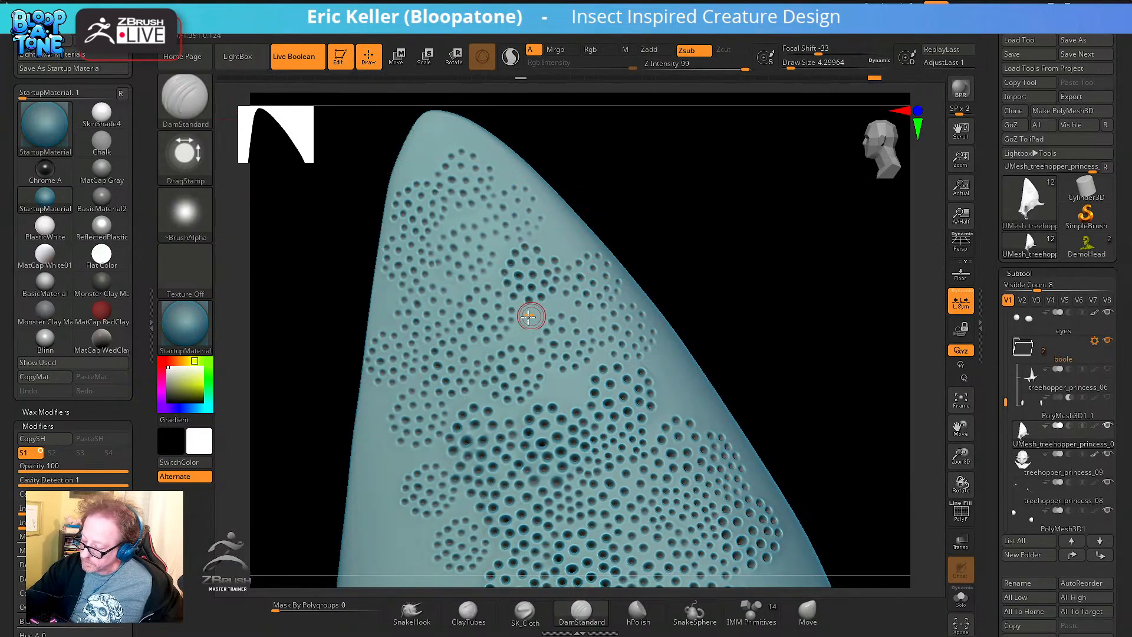
{"action": "key", "text": "s"}
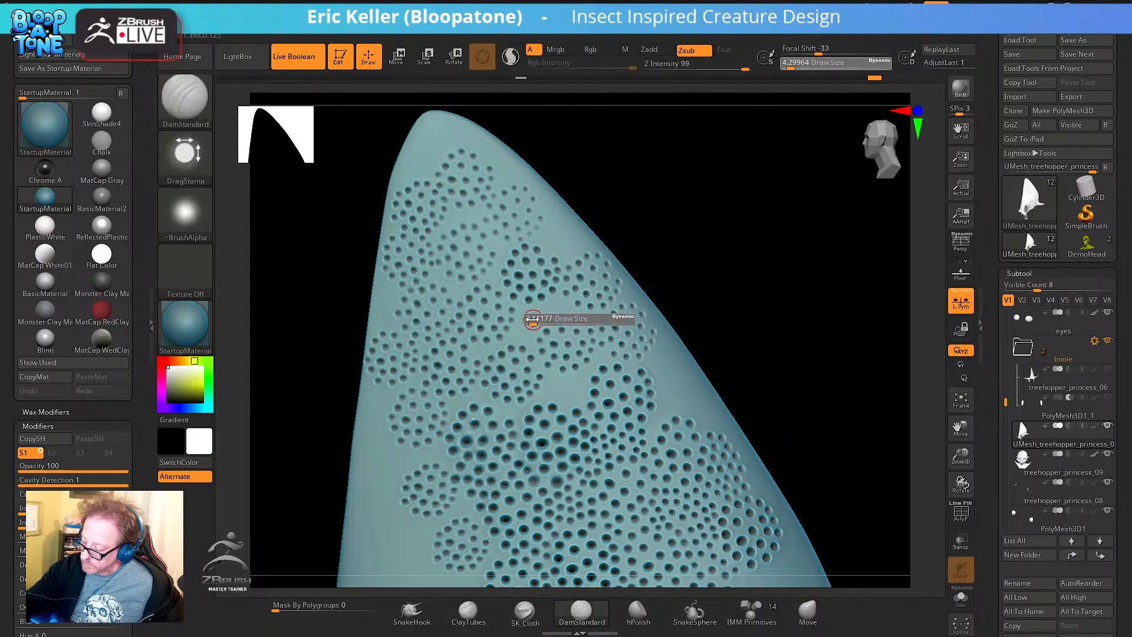
{"action": "left_click_drag", "start_coordinate": [534, 321], "coordinate": [526, 318]}
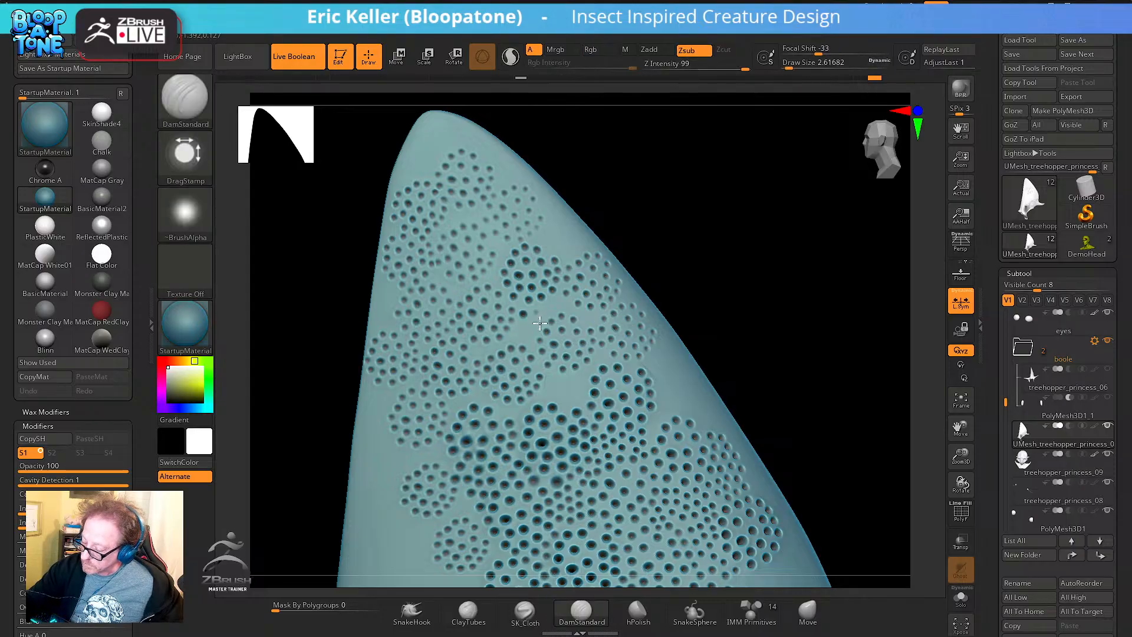
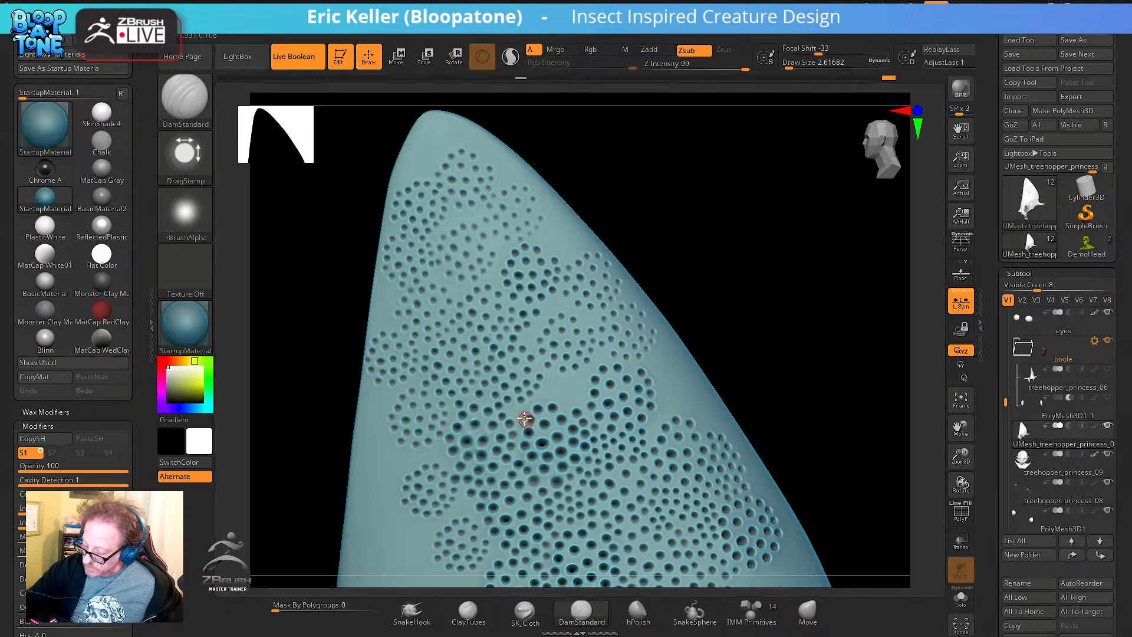
Reduce the draw size to about 2.2 and fill the bare gap directly above the dense patch with individual pits
{"action": "key", "text": "shift"}
{"action": "mouse_move", "coordinate": [531, 417]}
{"action": "right_mouse_down", "text": "alt"}
{"action": "mouse_move", "coordinate": [525, 321]}
{"action": "mouse_move", "coordinate": [525, 336]}
{"action": "right_mouse_up", "text": "alt"}
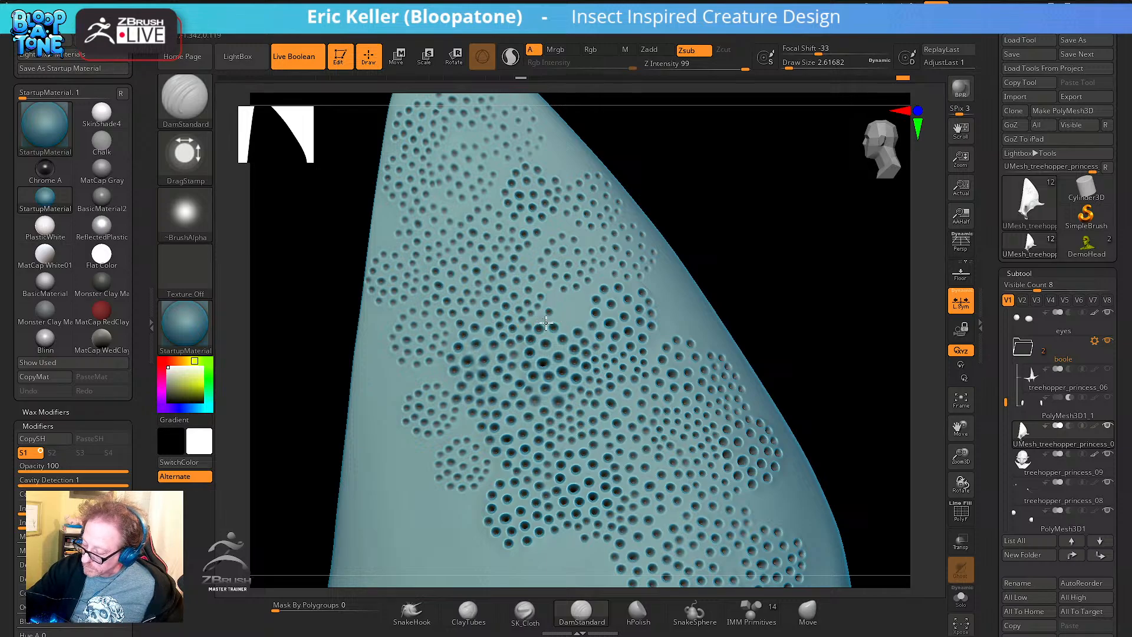
{"action": "key", "text": "s"}
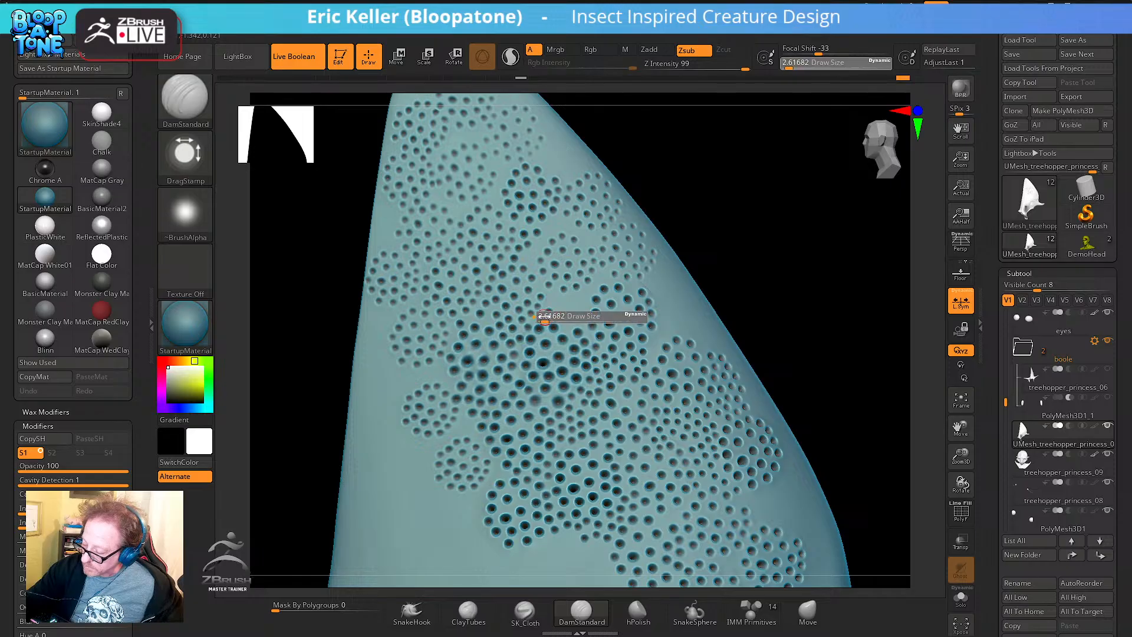
{"action": "left_click_drag", "start_coordinate": [542, 315], "coordinate": [541, 316]}
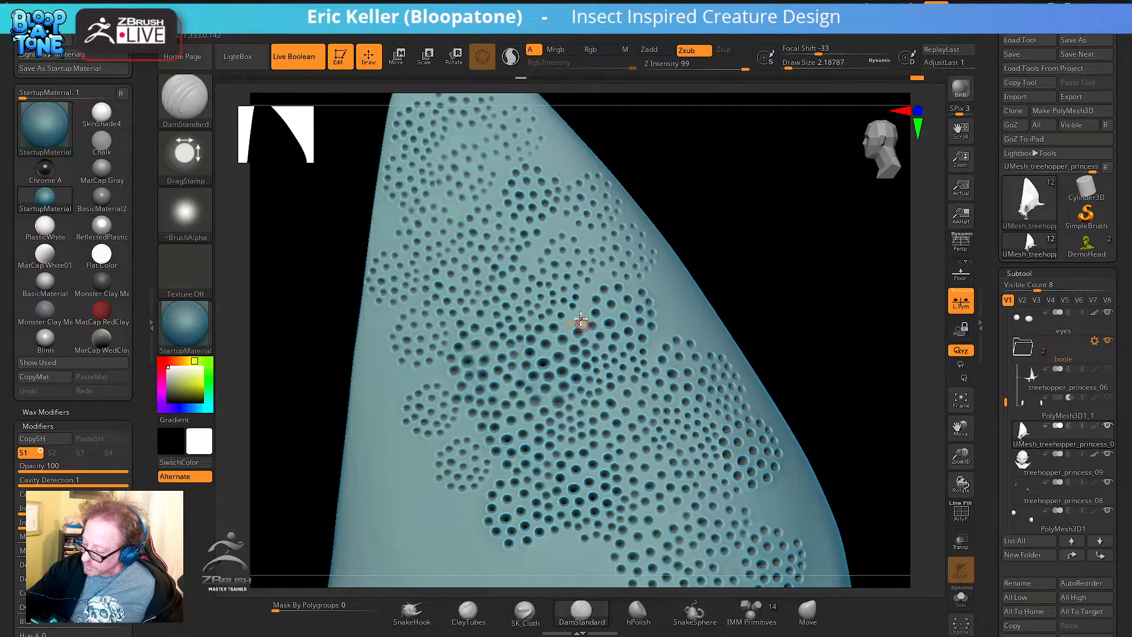
{"action": "key", "text": "shift"}
{"action": "key", "text": "bracketright"}
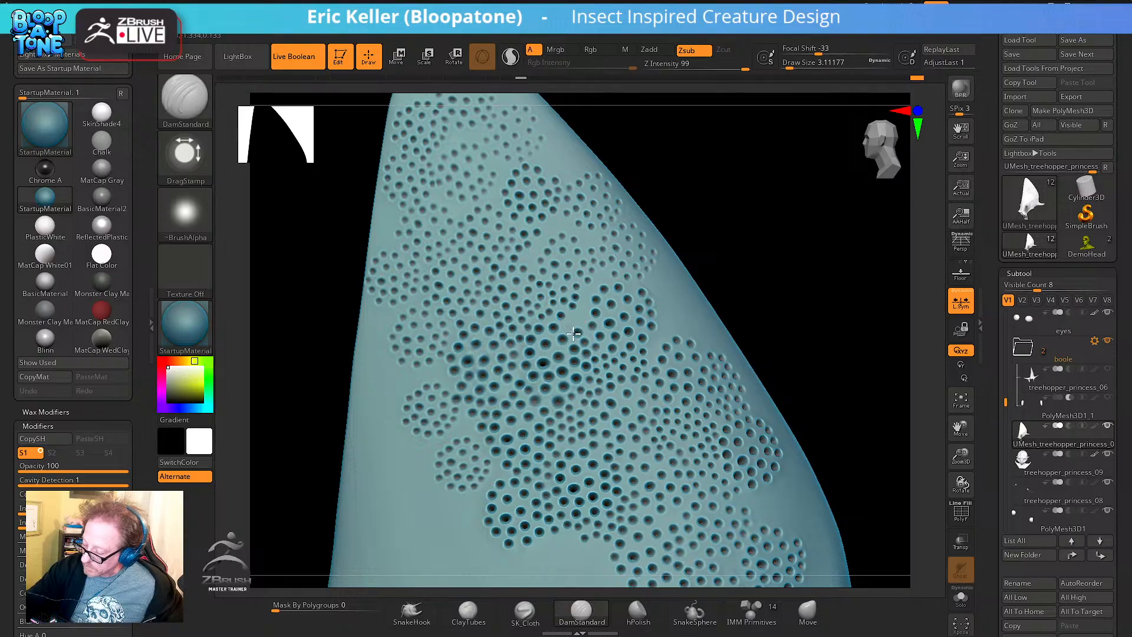
{"action": "key", "text": "s"}
{"action": "left_click", "coordinate": [584, 304]}
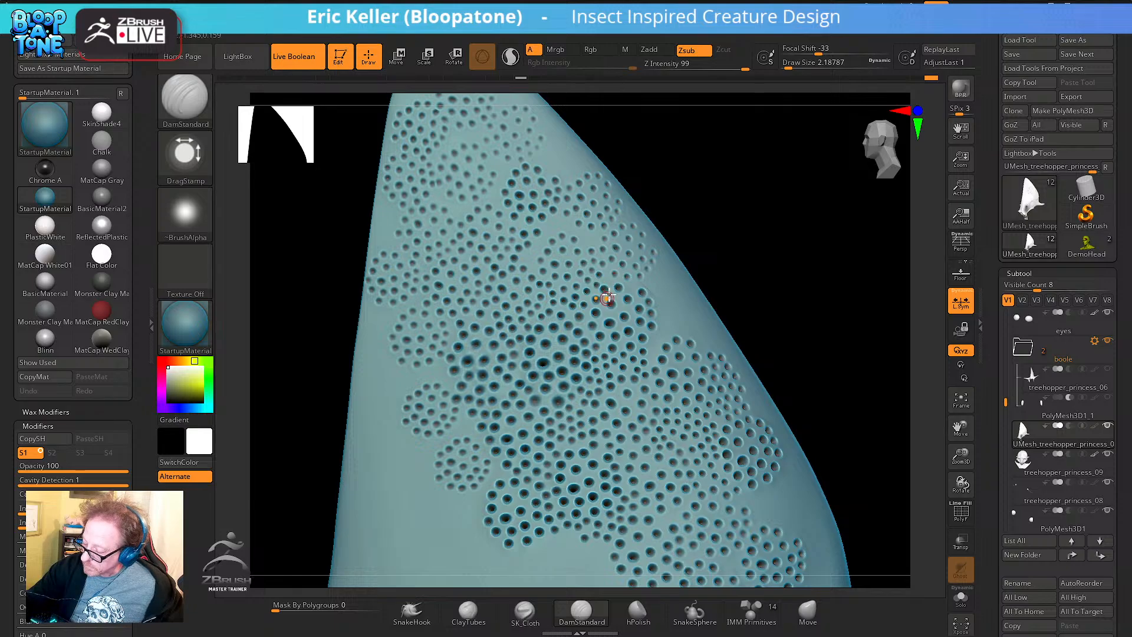
Place individual pits in the remaining gaps among the upper clusters, working from the middle of the crest toward its front edge
{"action": "right_click_drag", "start_coordinate": [591, 230], "coordinate": [531, 330]}
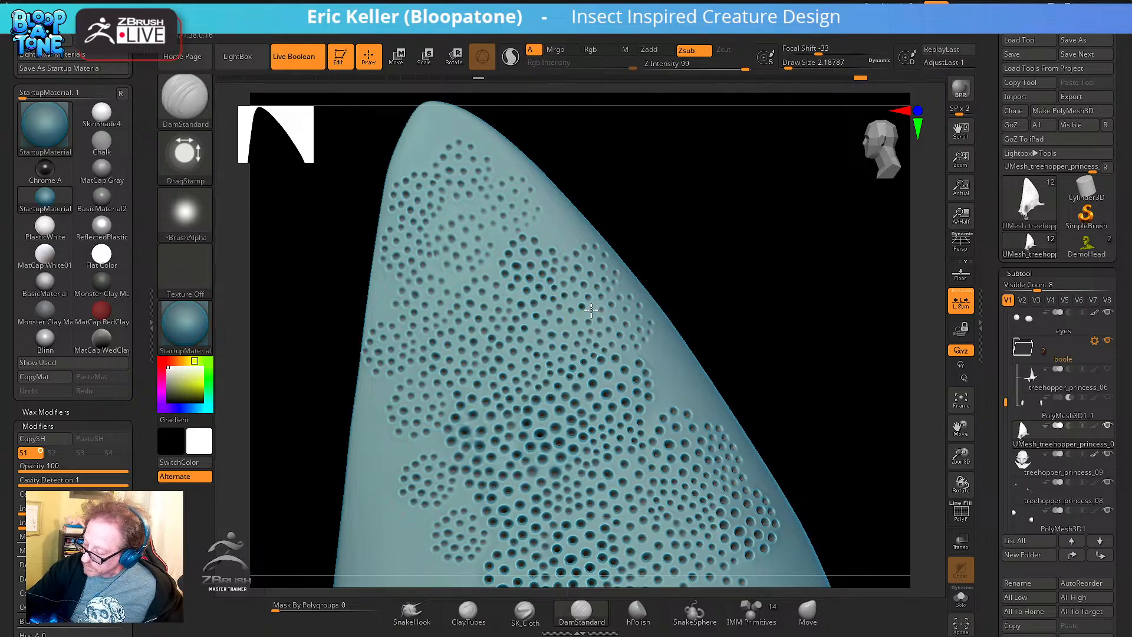
{"action": "right_click_drag", "start_coordinate": [571, 250], "coordinate": [573, 304], "text": "alt"}
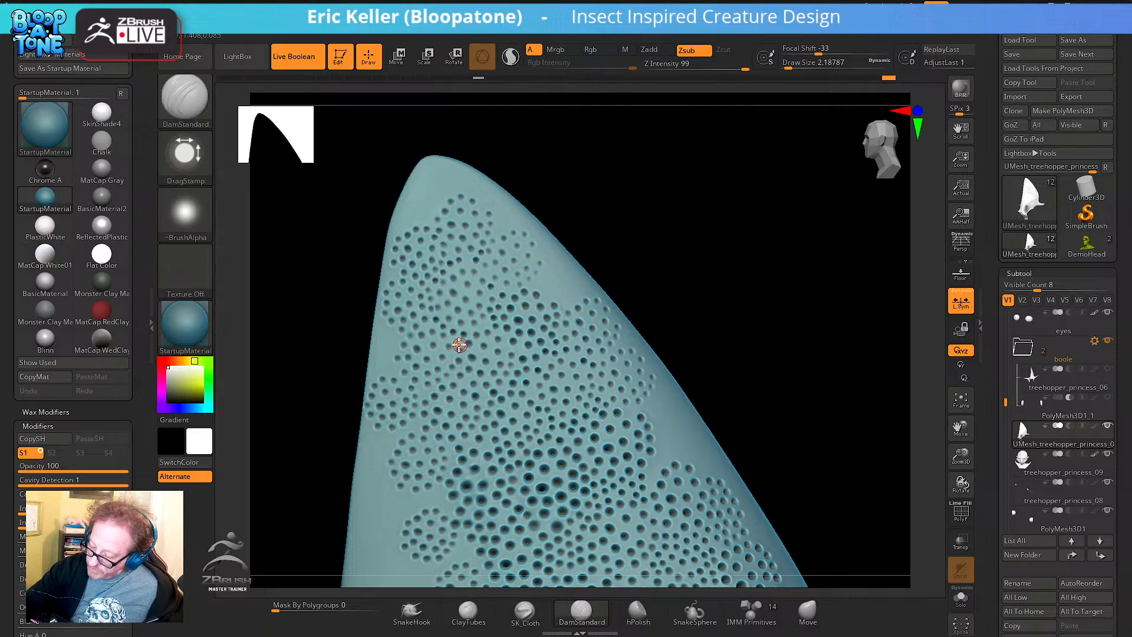
{"action": "right_click_drag", "start_coordinate": [469, 347], "coordinate": [478, 323], "text": "alt"}
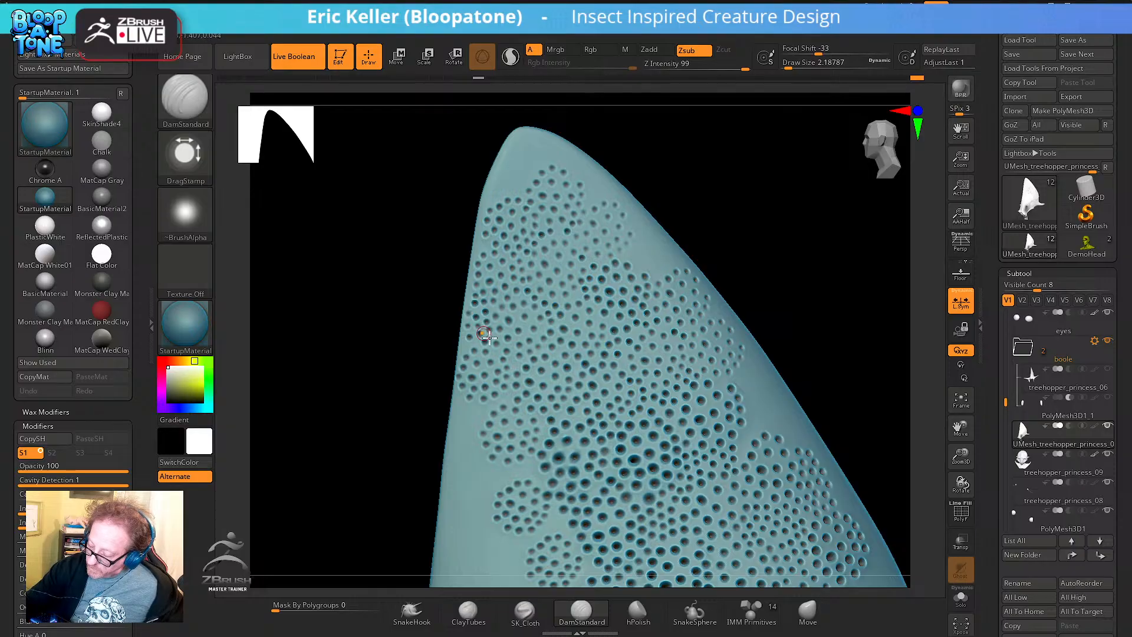
{"action": "right_click_drag", "start_coordinate": [512, 346], "coordinate": [511, 298], "text": "alt"}
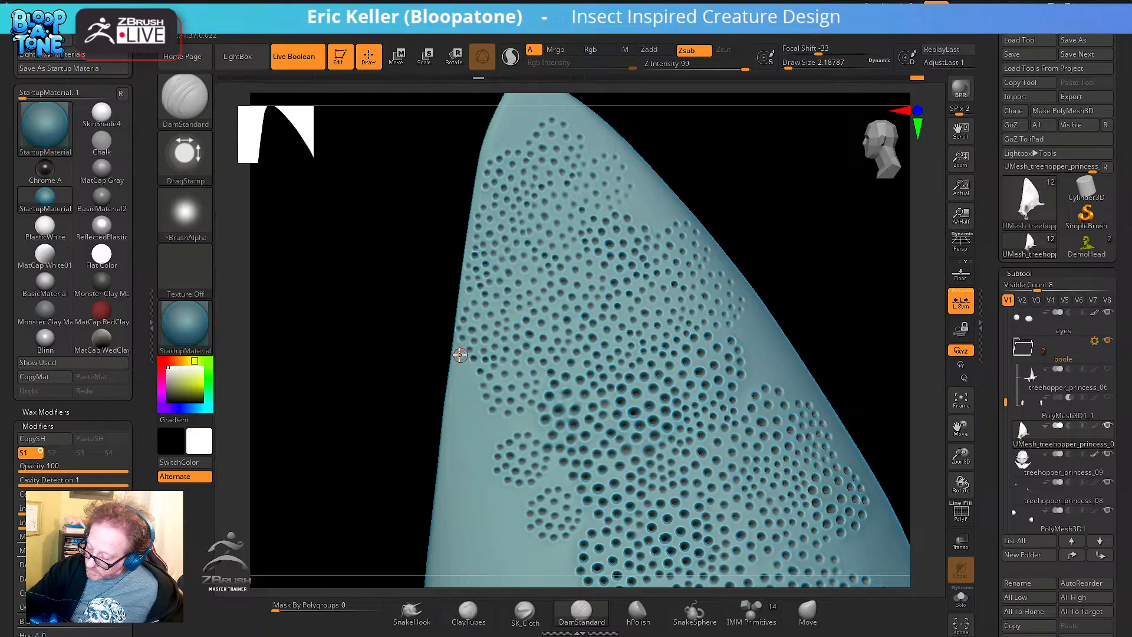
Add individual pits along the crest's front edge to extend the edge cluster down to the neighboring cluster above the patch corner
{"action": "right_click_drag", "start_coordinate": [480, 383], "coordinate": [483, 357]}
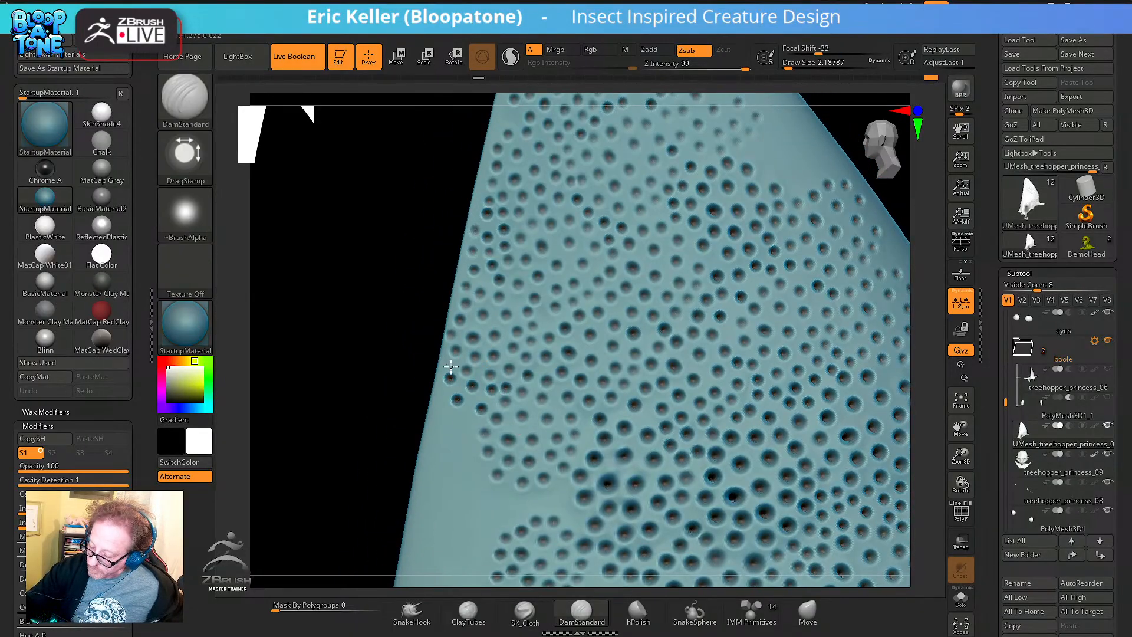
{"action": "left_click_drag", "start_coordinate": [448, 366], "coordinate": [464, 375]}
{"action": "left_click_drag", "start_coordinate": [484, 280], "coordinate": [498, 300]}
{"action": "right_click_drag", "start_coordinate": [510, 424], "coordinate": [500, 358], "text": "alt"}
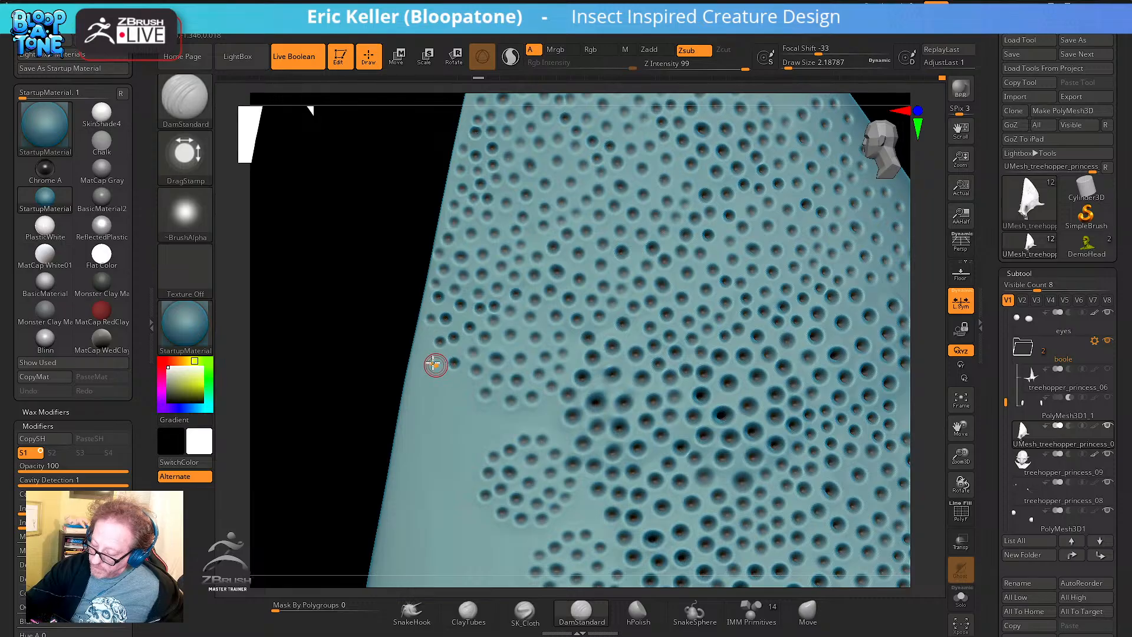
{"action": "key", "text": "shift"}
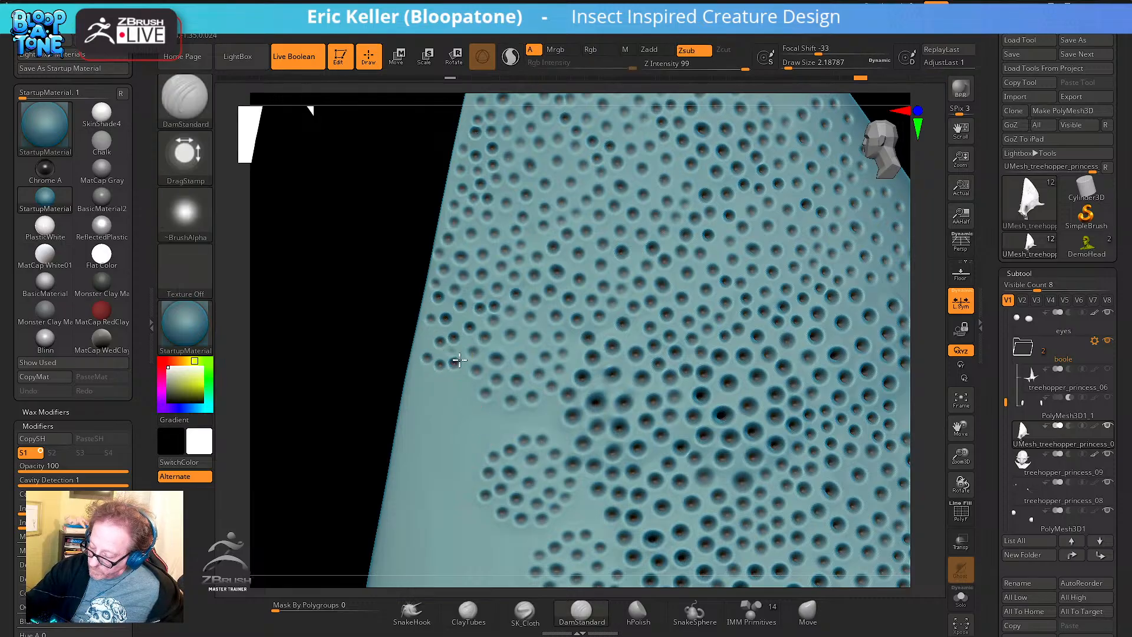
{"action": "left_click_drag", "start_coordinate": [480, 358], "coordinate": [472, 318], "text": "alt"}
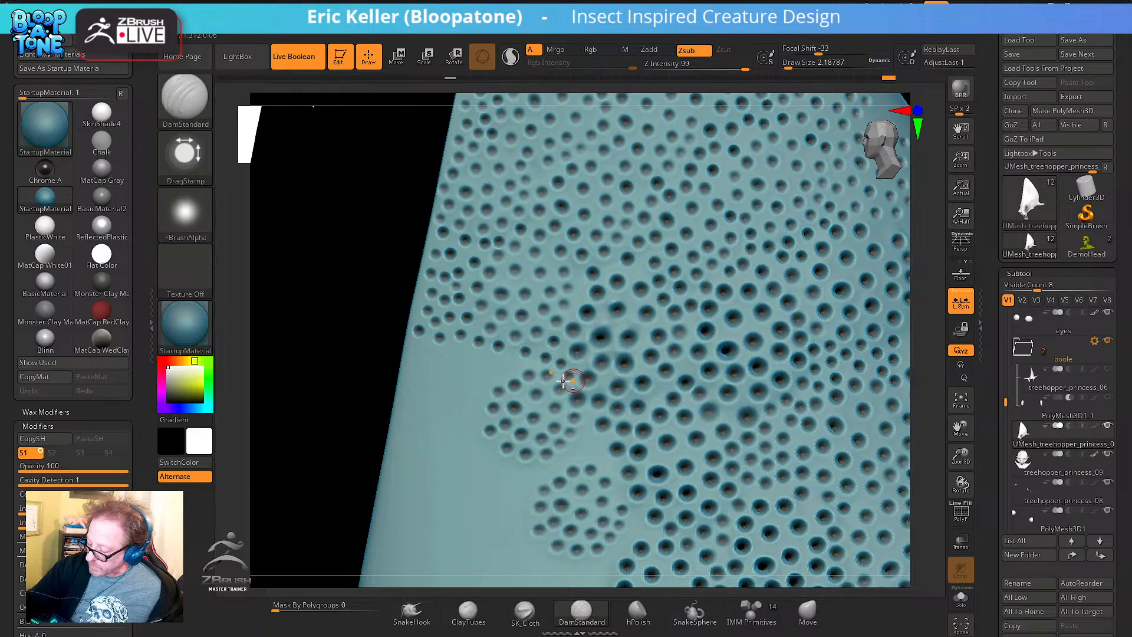
Bridge the gap between the front-edge pits and the next lower round cluster with individual pits, adding another at the edge
{"action": "right_click_drag", "start_coordinate": [564, 380], "coordinate": [526, 328], "text": "alt"}
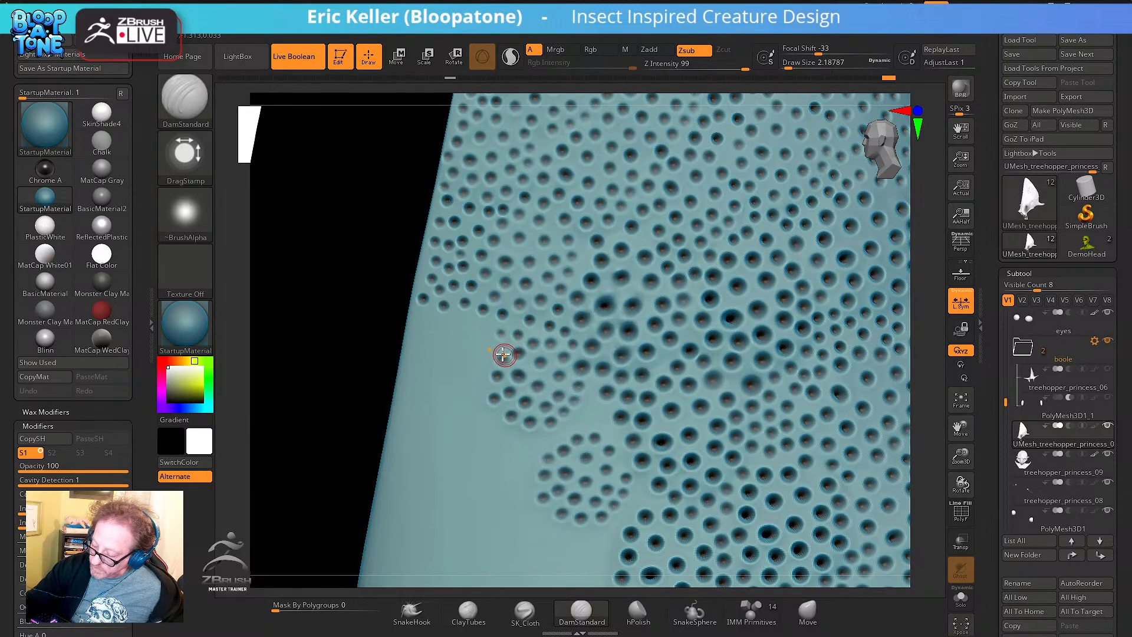
{"action": "key", "text": "ctrl"}
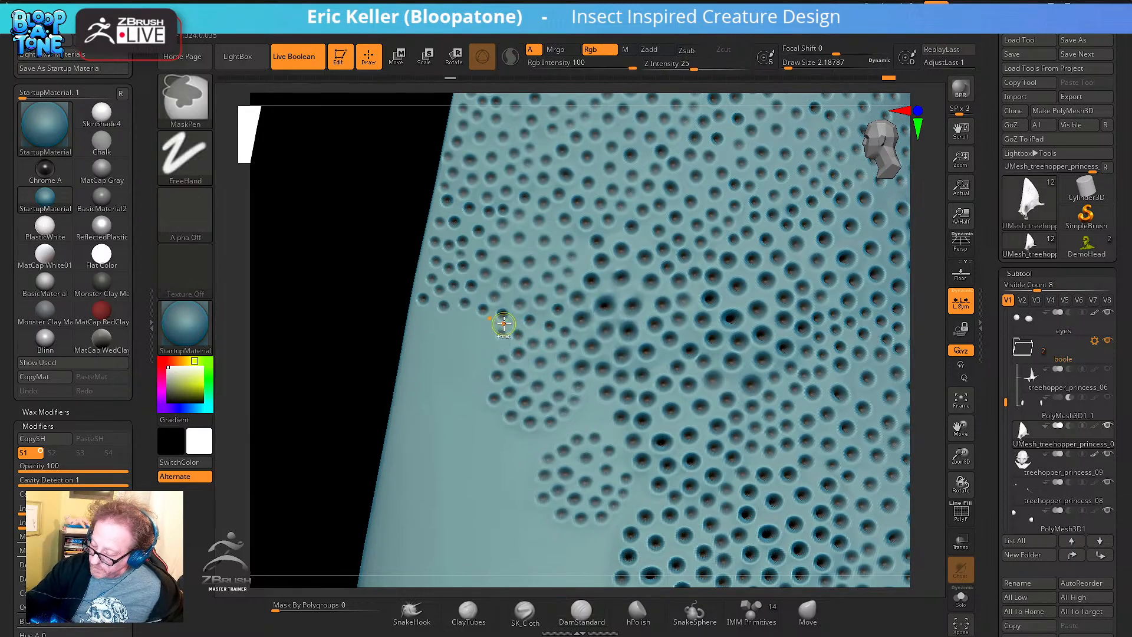
{"action": "key", "text": "ctrl"}
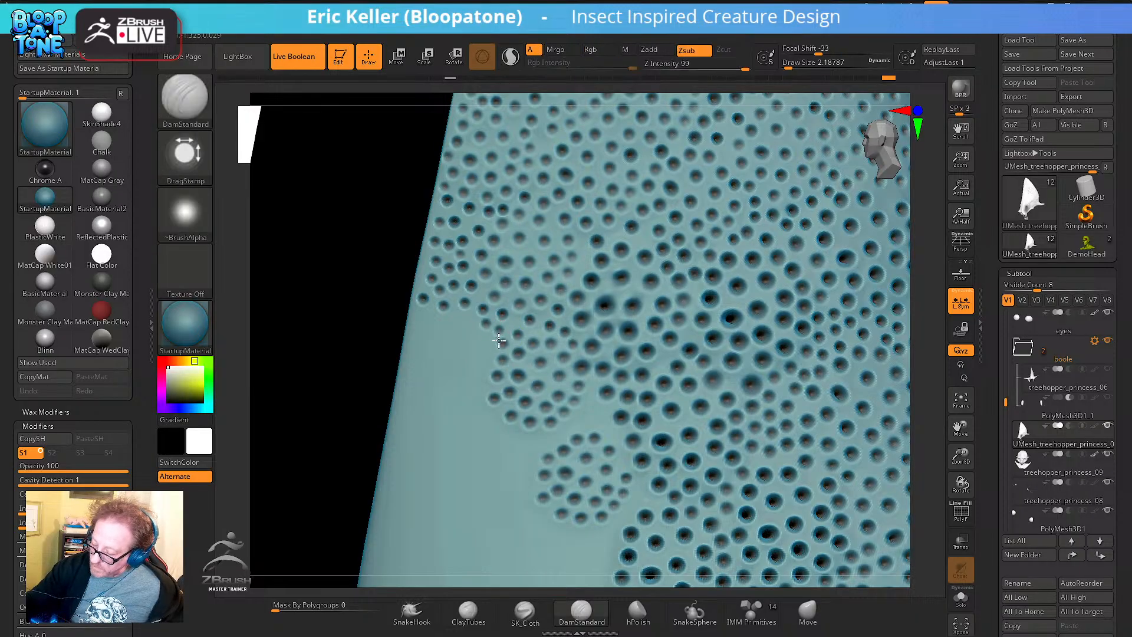
{"action": "mouse_move", "coordinate": [486, 312]}
{"action": "right_mouse_down", "text": "alt"}
{"action": "mouse_move", "coordinate": [505, 348]}
{"action": "mouse_move", "coordinate": [492, 331]}
{"action": "right_mouse_up", "text": "alt"}
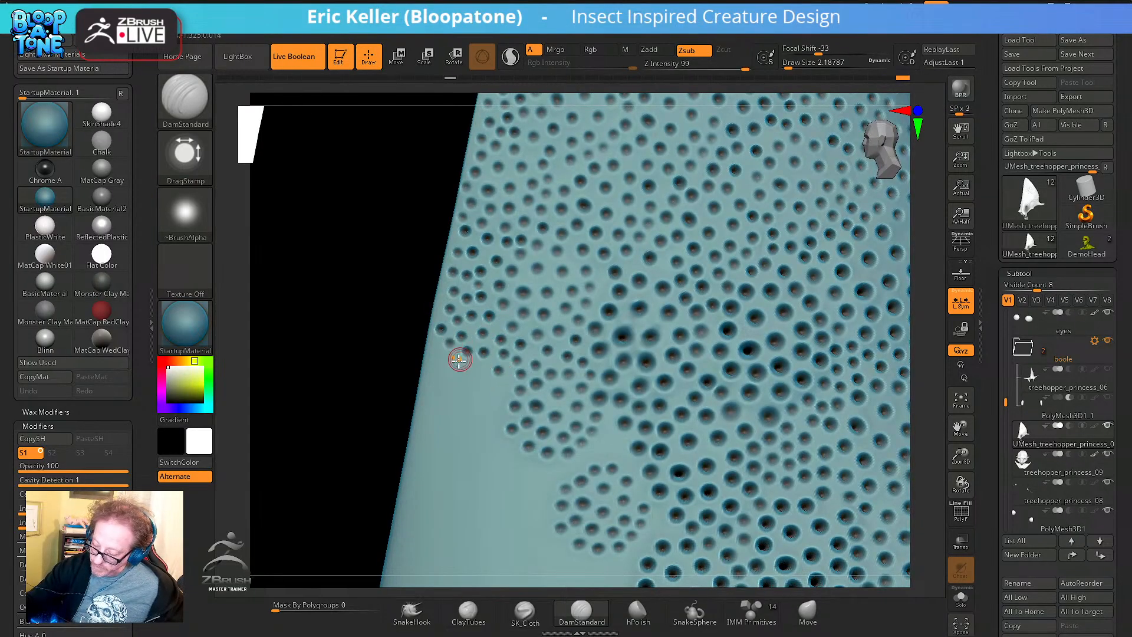
{"action": "left_click", "coordinate": [439, 356]}
{"action": "right_click_drag", "start_coordinate": [462, 380], "coordinate": [473, 330], "text": "alt"}
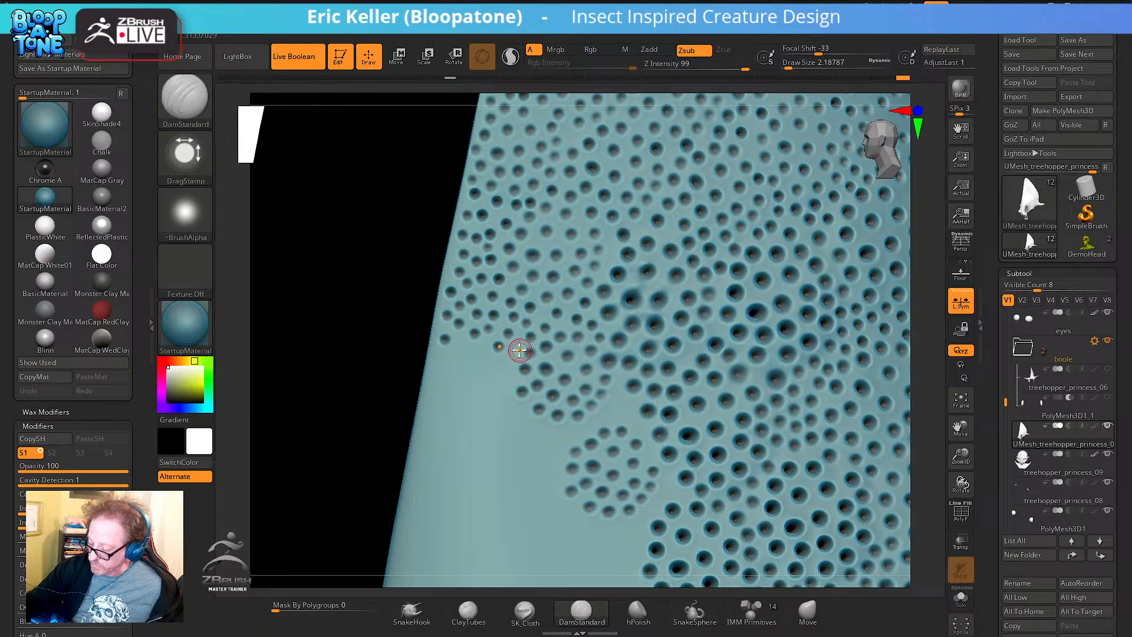
Fill the gaps around the round cluster below the front-edge pits with individual pits, joining it to the neighboring clusters
{"action": "mouse_move", "coordinate": [589, 379]}
{"action": "right_mouse_down", "text": "alt"}
{"action": "mouse_move", "coordinate": [566, 329]}
{"action": "mouse_move", "coordinate": [541, 334]}
{"action": "right_mouse_up", "text": "alt"}
{"action": "left_click", "coordinate": [515, 283]}
{"action": "left_click", "coordinate": [562, 327]}
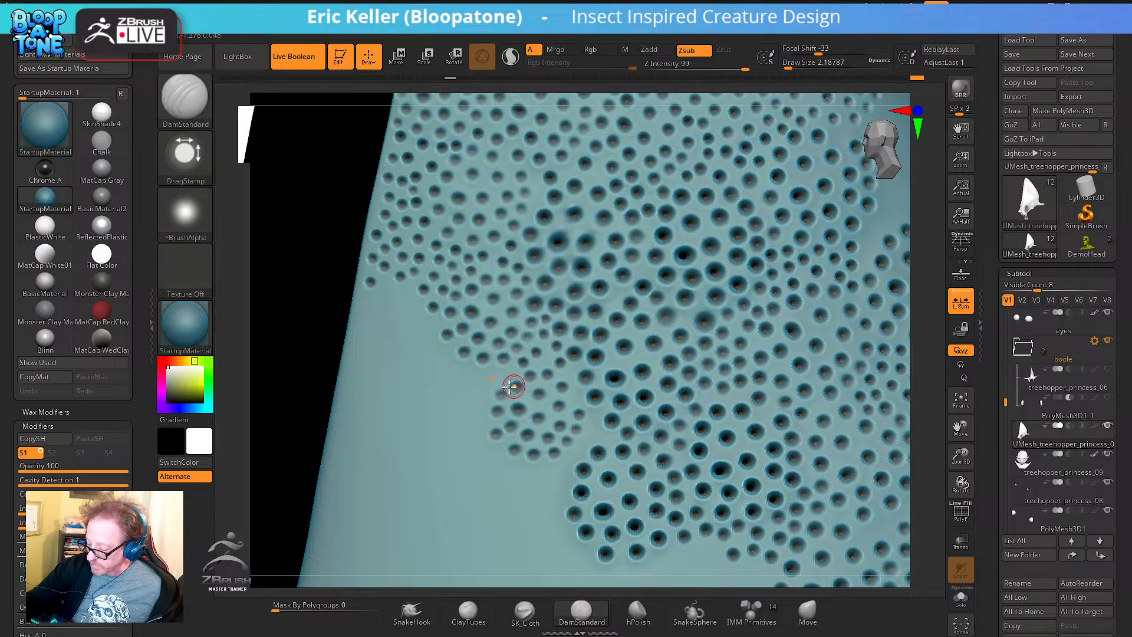
{"action": "right_click_drag", "start_coordinate": [587, 365], "coordinate": [561, 334], "text": "alt"}
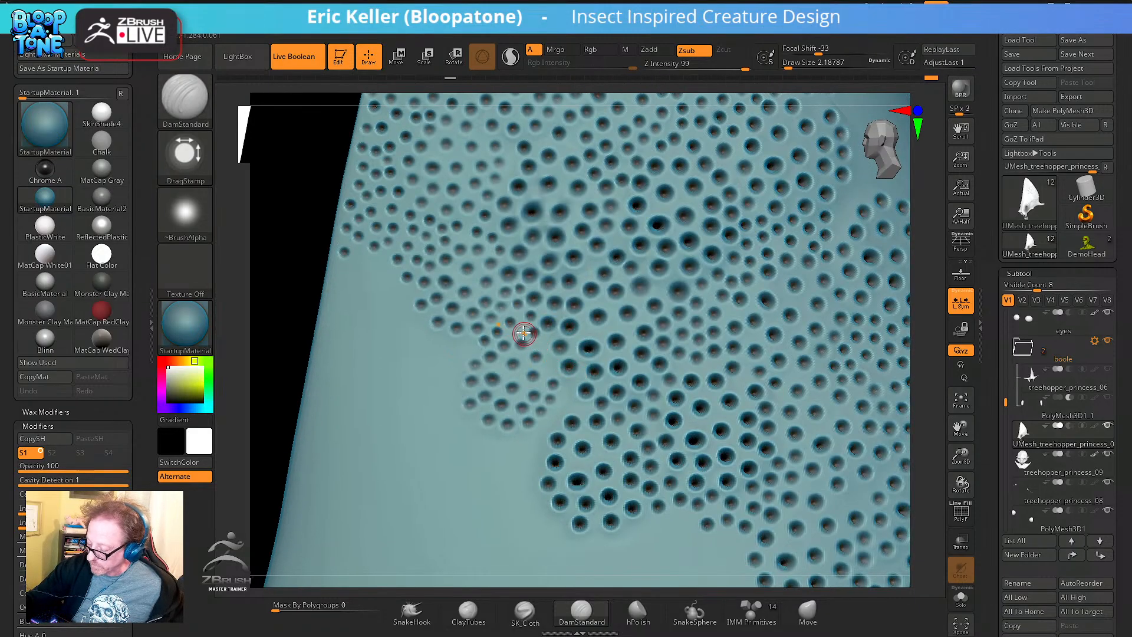
{"action": "left_click_drag", "start_coordinate": [523, 328], "coordinate": [557, 387]}
{"action": "right_click_drag", "start_coordinate": [551, 386], "coordinate": [586, 402], "text": "alt"}
{"action": "left_click_drag", "start_coordinate": [501, 359], "coordinate": [514, 381]}
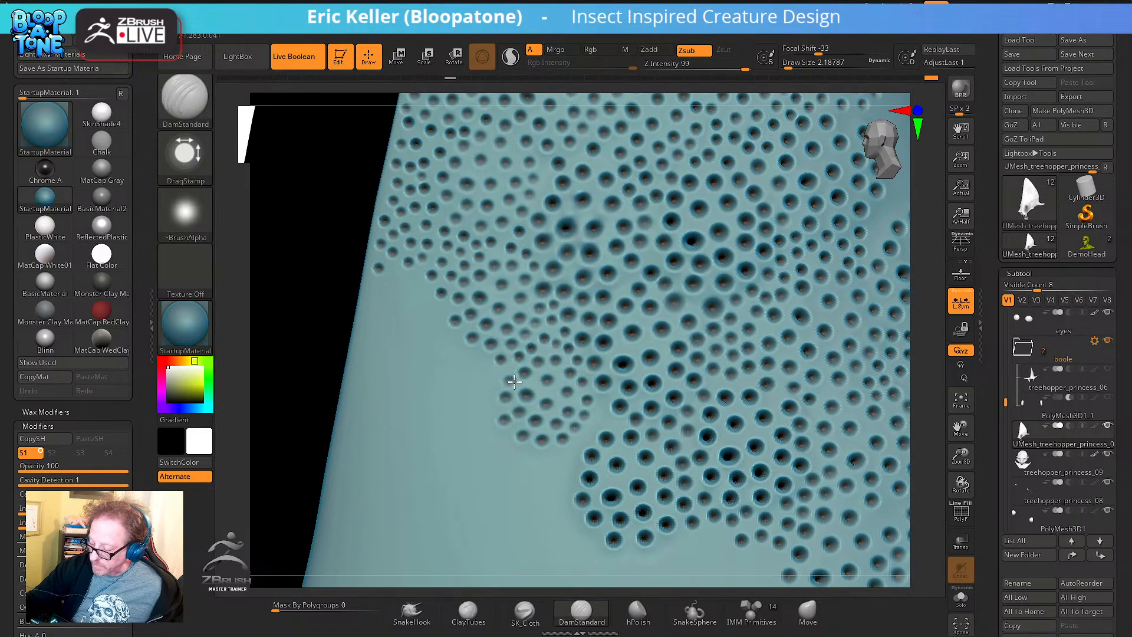
Bridge the round cluster to the corner of the dense patch below it with individual pits, undoing the last one
{"action": "right_click_drag", "start_coordinate": [589, 391], "coordinate": [570, 358], "text": "alt"}
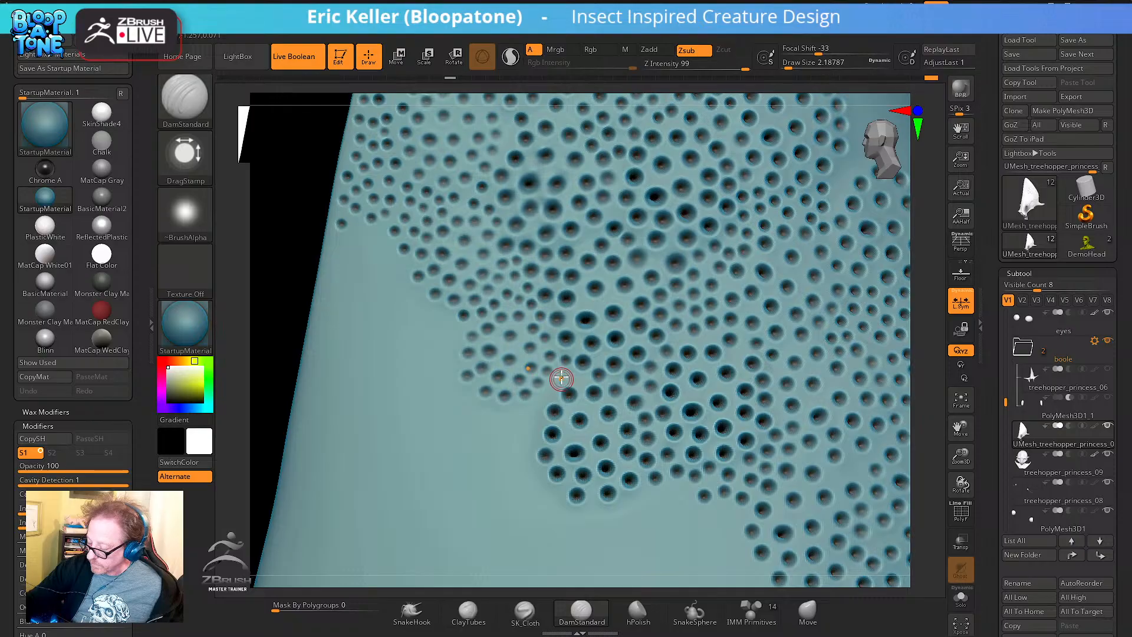
{"action": "mouse_move", "coordinate": [562, 411]}
{"action": "left_mouse_down"}
{"action": "mouse_move", "coordinate": [551, 429]}
{"action": "mouse_move", "coordinate": [534, 421]}
{"action": "mouse_move", "coordinate": [548, 437]}
{"action": "mouse_move", "coordinate": [546, 456]}
{"action": "mouse_move", "coordinate": [536, 454]}
{"action": "left_mouse_up"}
{"action": "key", "text": "ctrl+z"}
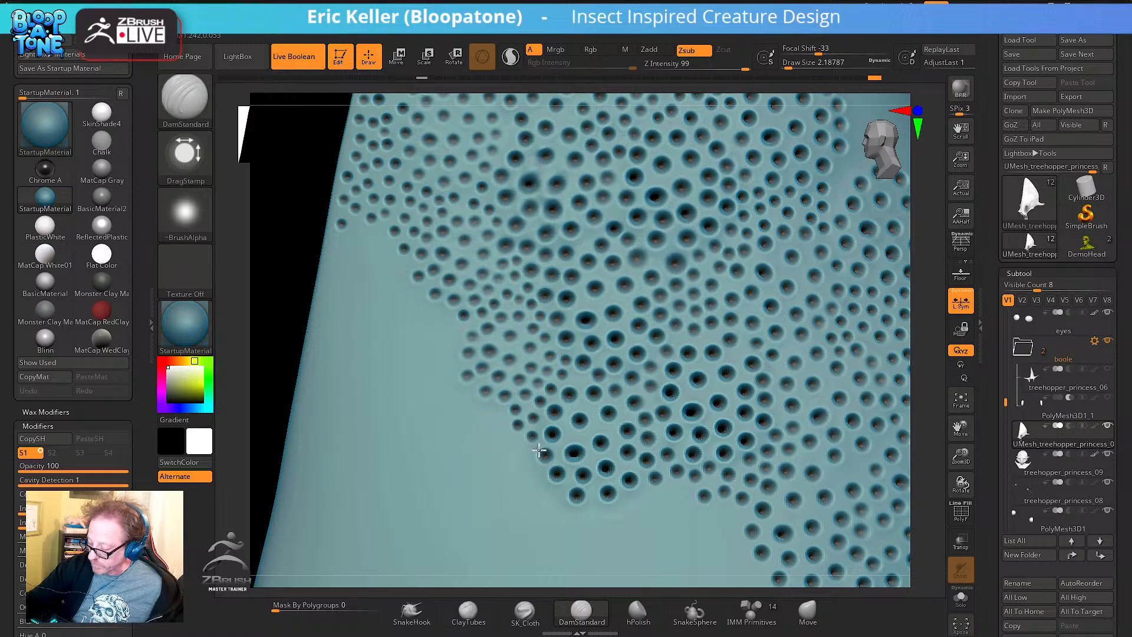
Set the draw size to about 2.6 and fill the notch along the dense patch's lower edge with individual pits
{"action": "right_click_drag", "start_coordinate": [549, 443], "coordinate": [563, 328], "text": "ctrl"}
{"action": "right_click_drag", "start_coordinate": [516, 399], "coordinate": [538, 313], "text": "alt"}
{"action": "key", "text": "s"}
{"action": "left_click_drag", "start_coordinate": [579, 455], "coordinate": [578, 456]}
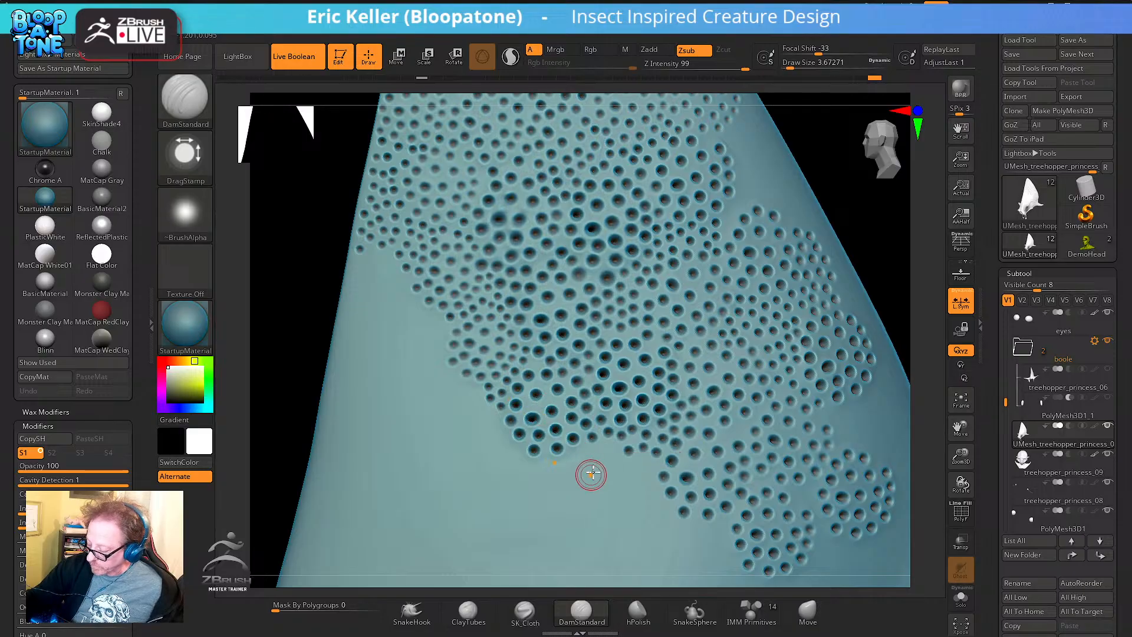
{"action": "right_click_drag", "start_coordinate": [589, 476], "coordinate": [576, 404]}
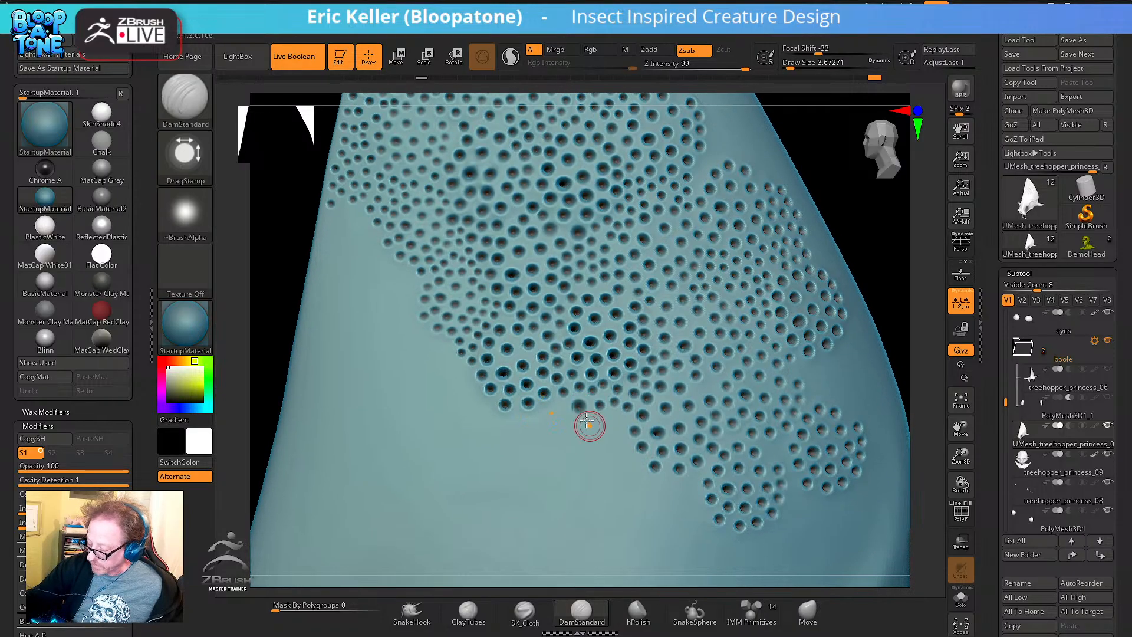
{"action": "key", "text": "s"}
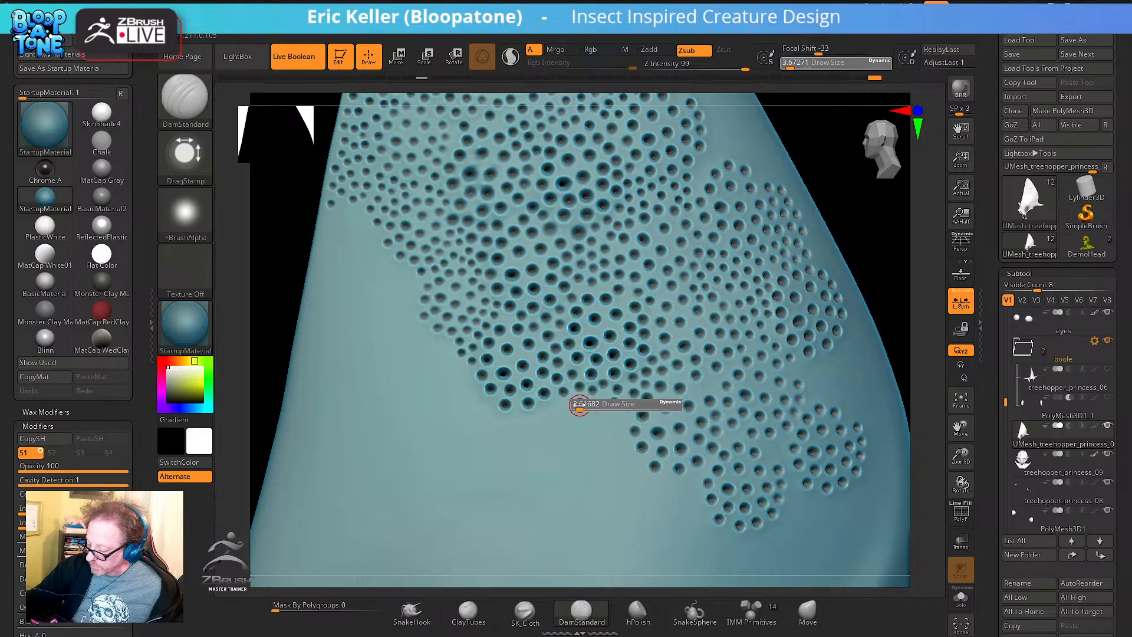
{"action": "left_click_drag", "start_coordinate": [579, 405], "coordinate": [576, 402]}
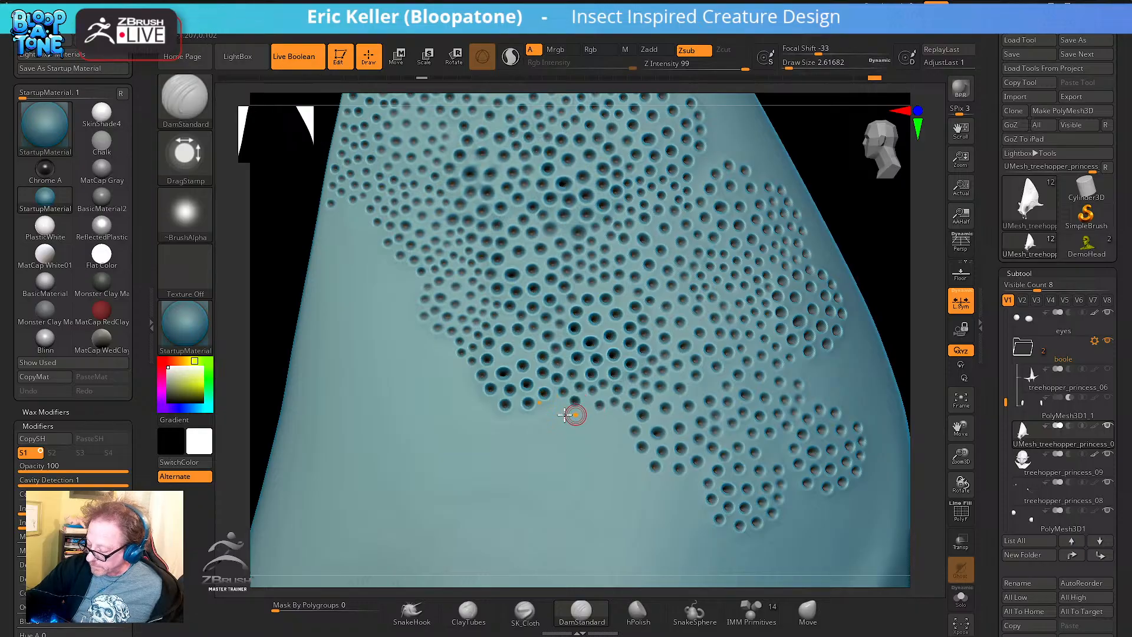
{"action": "left_click", "coordinate": [557, 410]}
{"action": "left_click", "coordinate": [585, 412]}
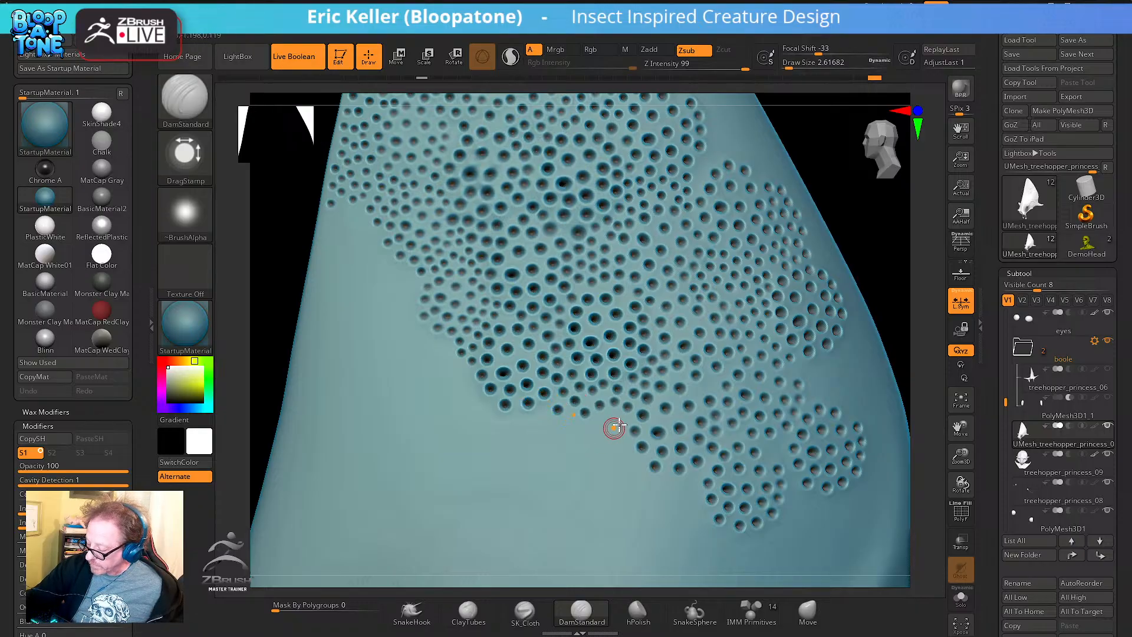
{"action": "left_click", "coordinate": [609, 416]}
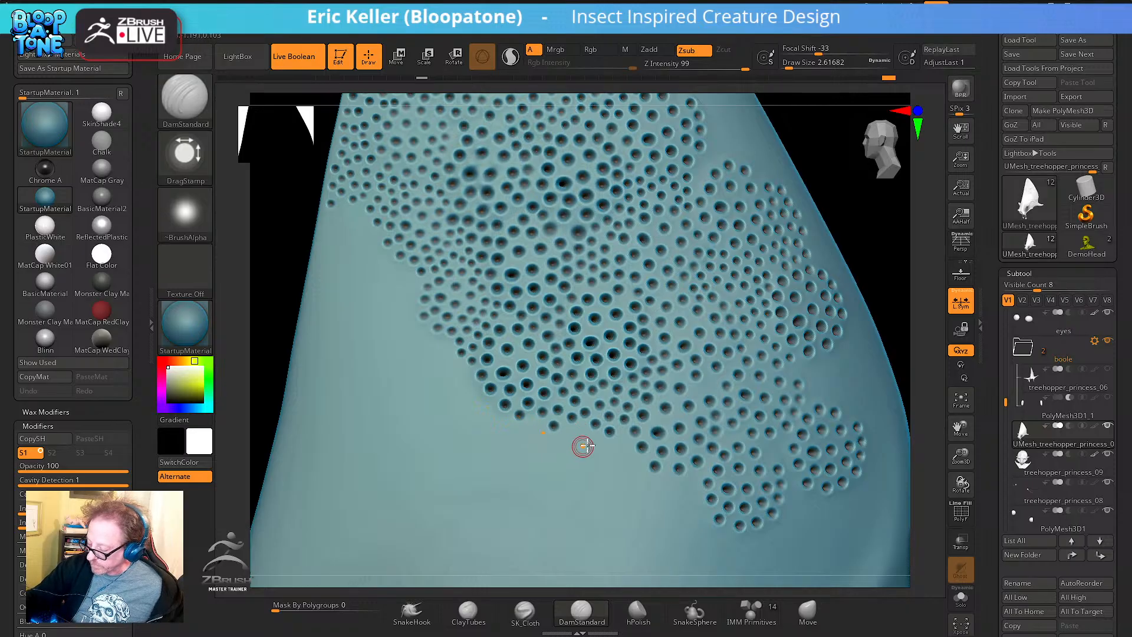
{"action": "left_click_drag", "start_coordinate": [569, 444], "coordinate": [582, 461]}
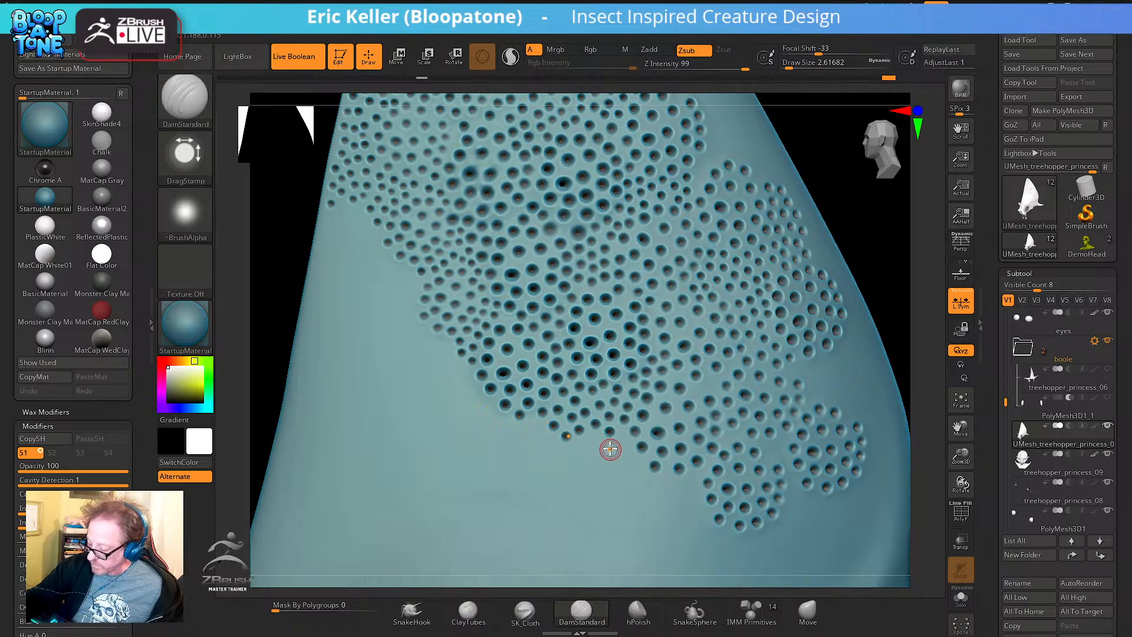
Continue the individual pits along the patch's lower edge to join it to the lowest round cluster, filling the gaps between them
{"action": "right_click_drag", "start_coordinate": [604, 451], "coordinate": [569, 410], "text": "alt"}
{"action": "mouse_move", "coordinate": [556, 393]}
{"action": "left_mouse_down"}
{"action": "mouse_move", "coordinate": [544, 403]}
{"action": "mouse_move", "coordinate": [576, 406]}
{"action": "mouse_move", "coordinate": [588, 390]}
{"action": "mouse_move", "coordinate": [589, 405]}
{"action": "left_mouse_up"}
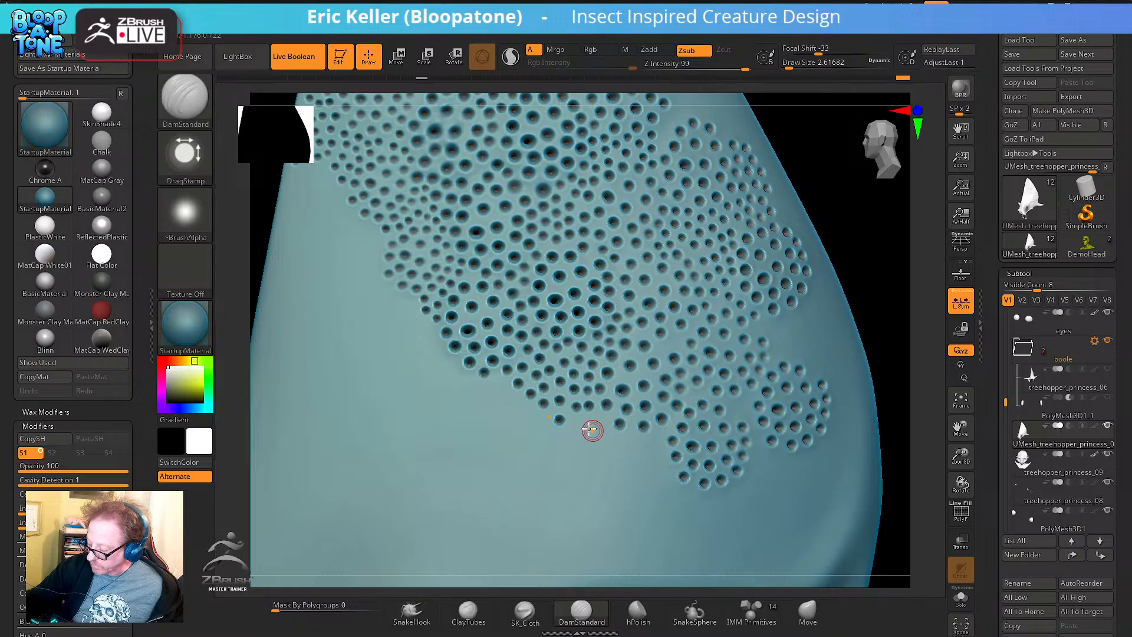
{"action": "right_click_drag", "start_coordinate": [624, 386], "coordinate": [594, 389]}
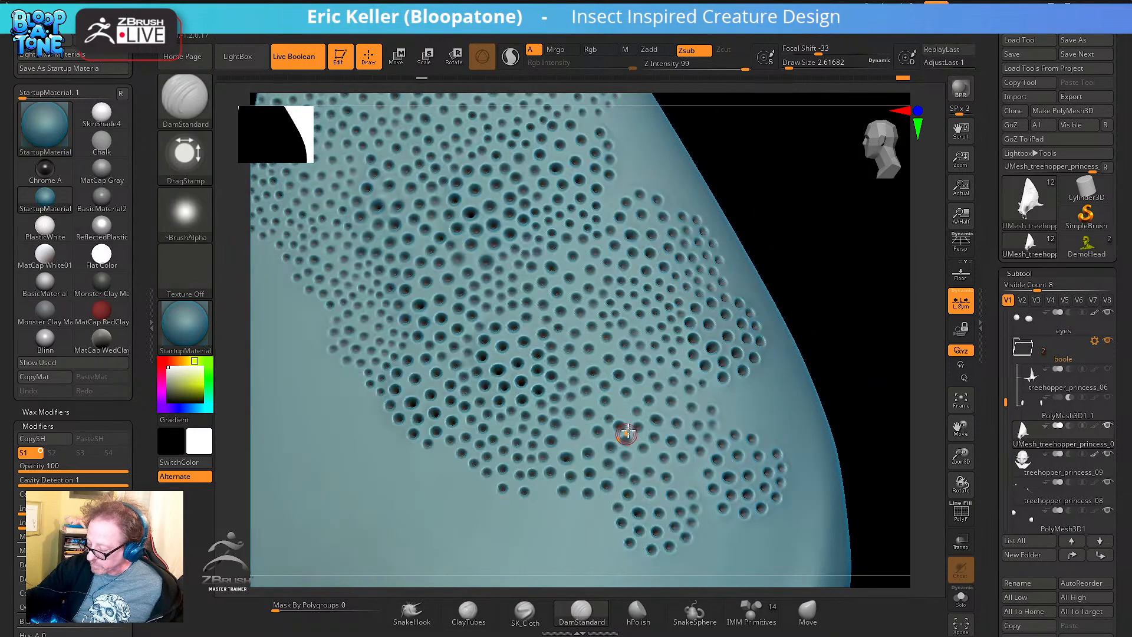
{"action": "right_click_drag", "start_coordinate": [632, 430], "coordinate": [605, 371]}
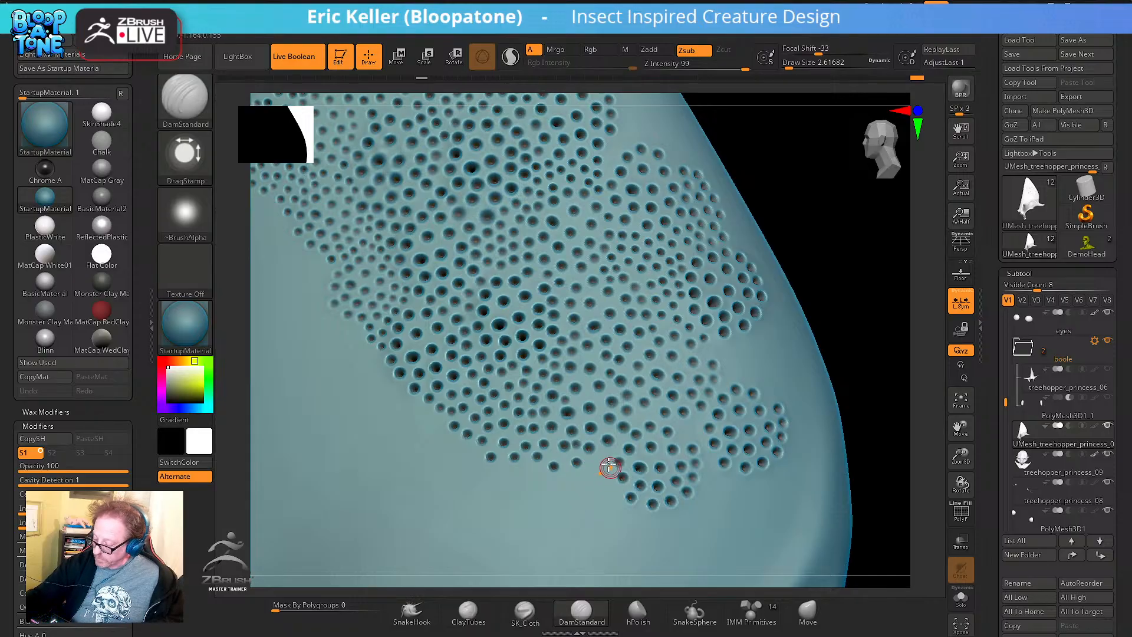
{"action": "mouse_move", "coordinate": [608, 479]}
{"action": "right_mouse_down"}
{"action": "mouse_move", "coordinate": [612, 500]}
{"action": "mouse_move", "coordinate": [597, 376]}
{"action": "mouse_move", "coordinate": [581, 430]}
{"action": "mouse_move", "coordinate": [586, 409]}
{"action": "mouse_move", "coordinate": [561, 434]}
{"action": "right_mouse_up"}
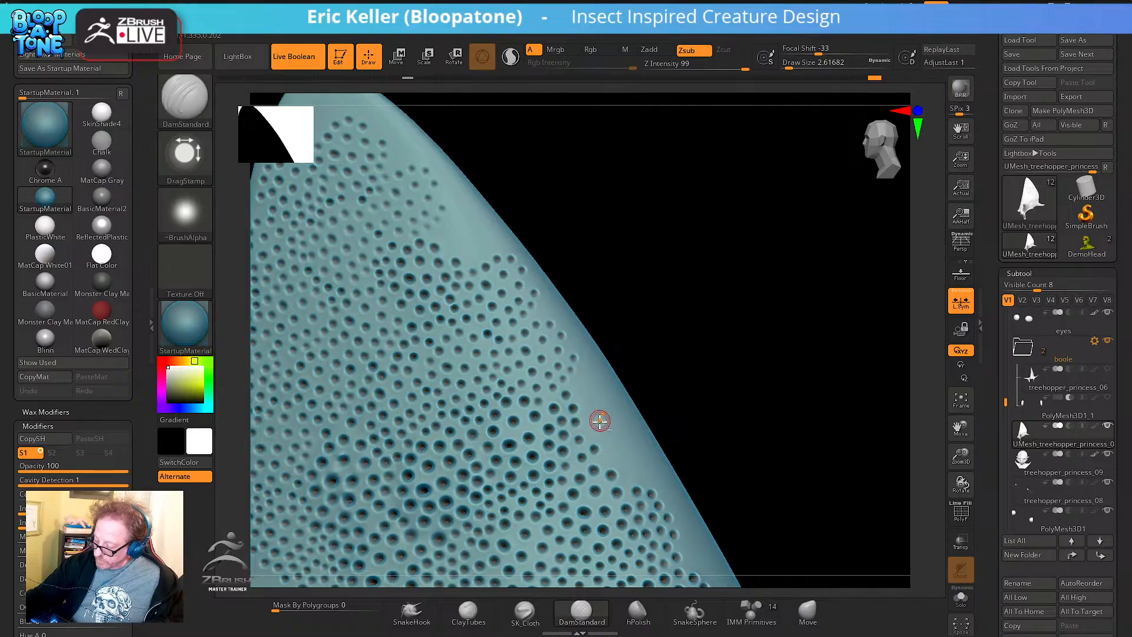
Fill the bare gaps between the clusters along the crest's upper rear edge with individual pits, working down to the larger-holed cluster
{"action": "right_click_drag", "start_coordinate": [599, 422], "coordinate": [560, 421]}
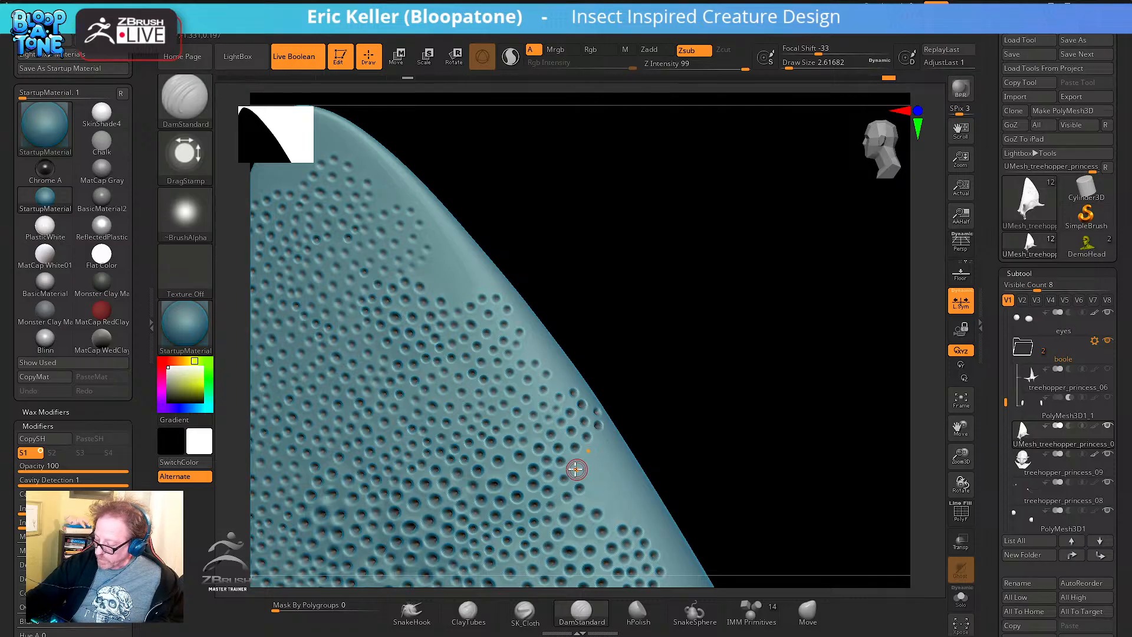
{"action": "right_click_drag", "start_coordinate": [606, 448], "coordinate": [593, 453]}
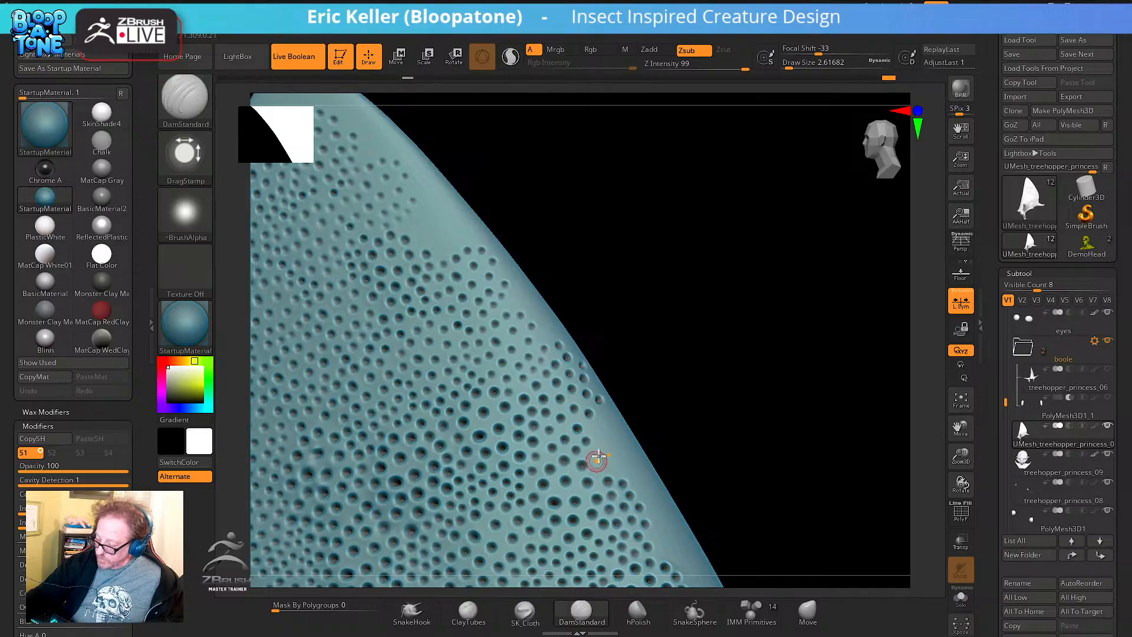
{"action": "right_click_drag", "start_coordinate": [602, 443], "coordinate": [590, 425]}
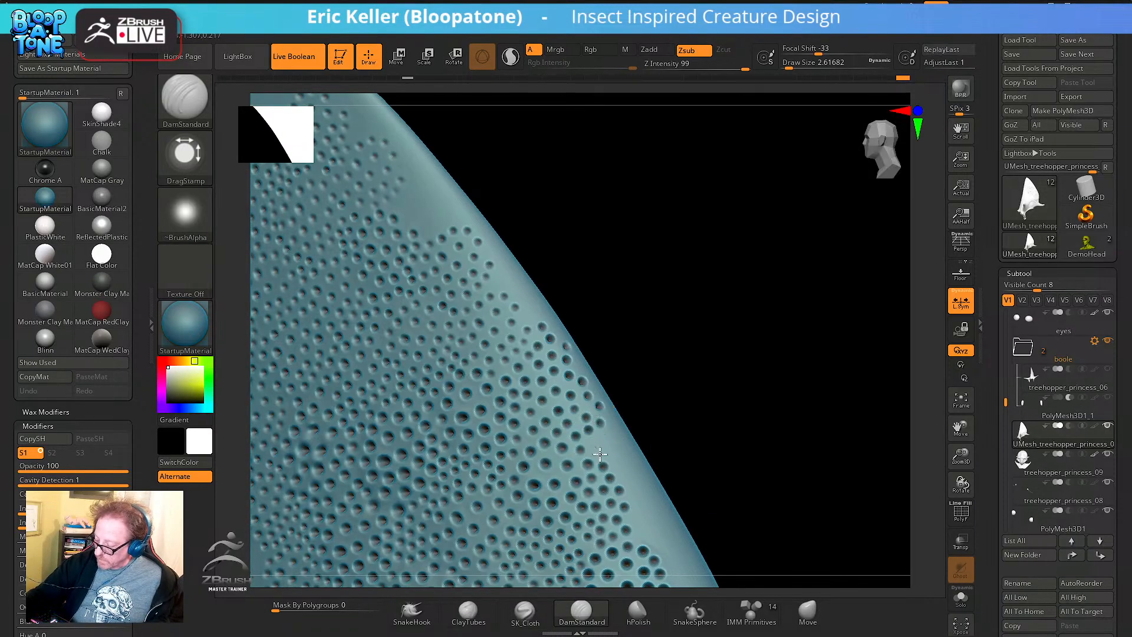
{"action": "right_click_drag", "start_coordinate": [636, 466], "coordinate": [598, 418]}
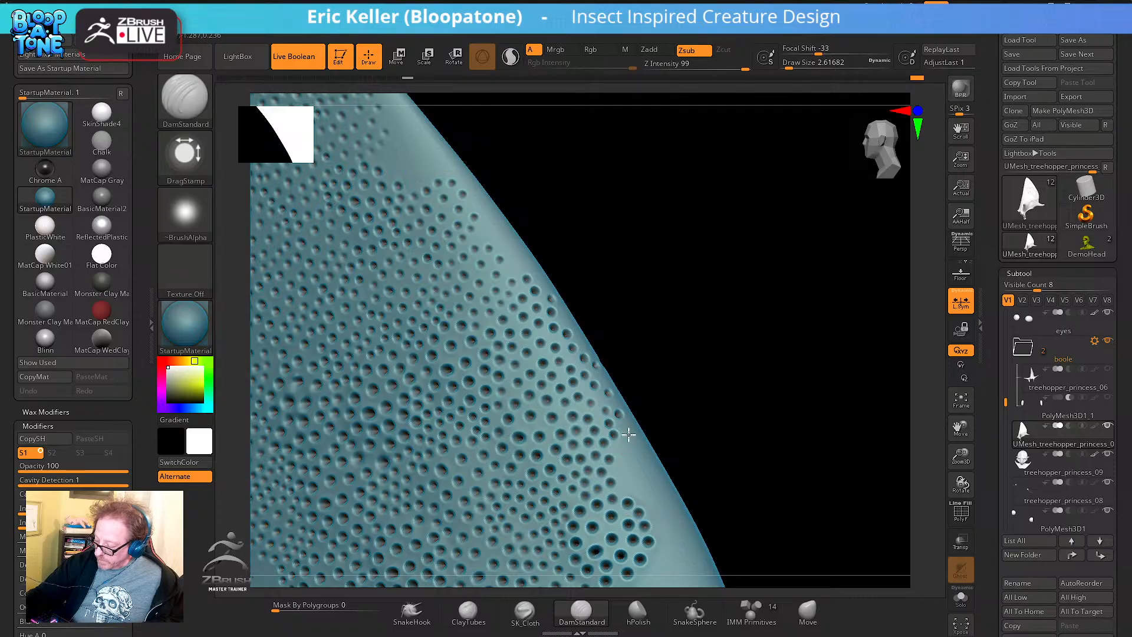
{"action": "right_click_drag", "start_coordinate": [629, 435], "coordinate": [606, 414]}
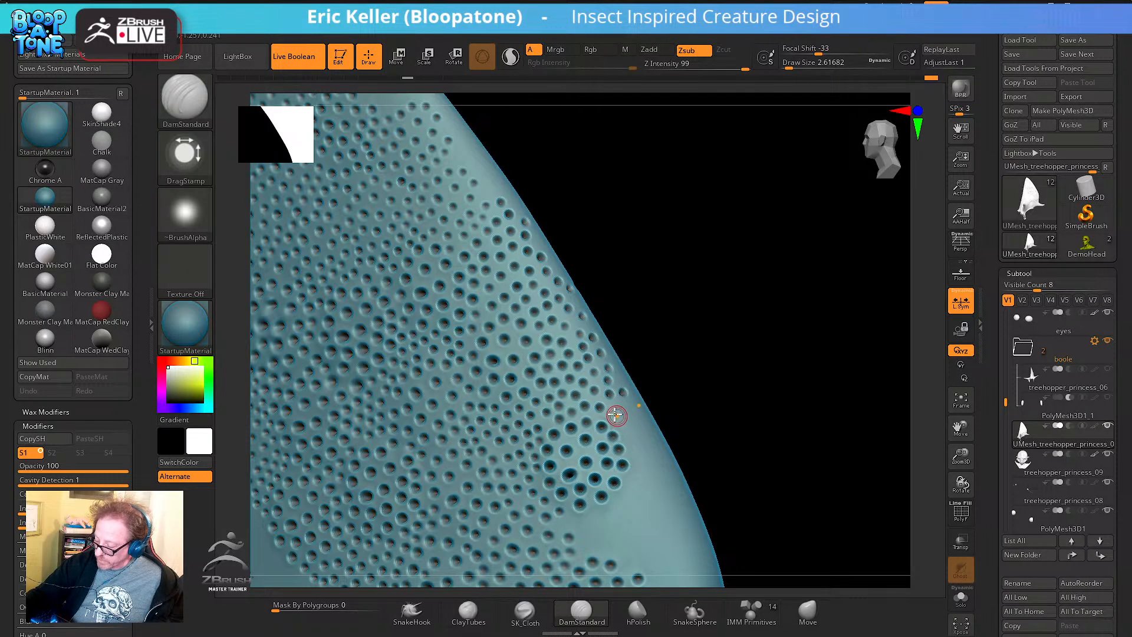
{"action": "key", "text": "shift"}
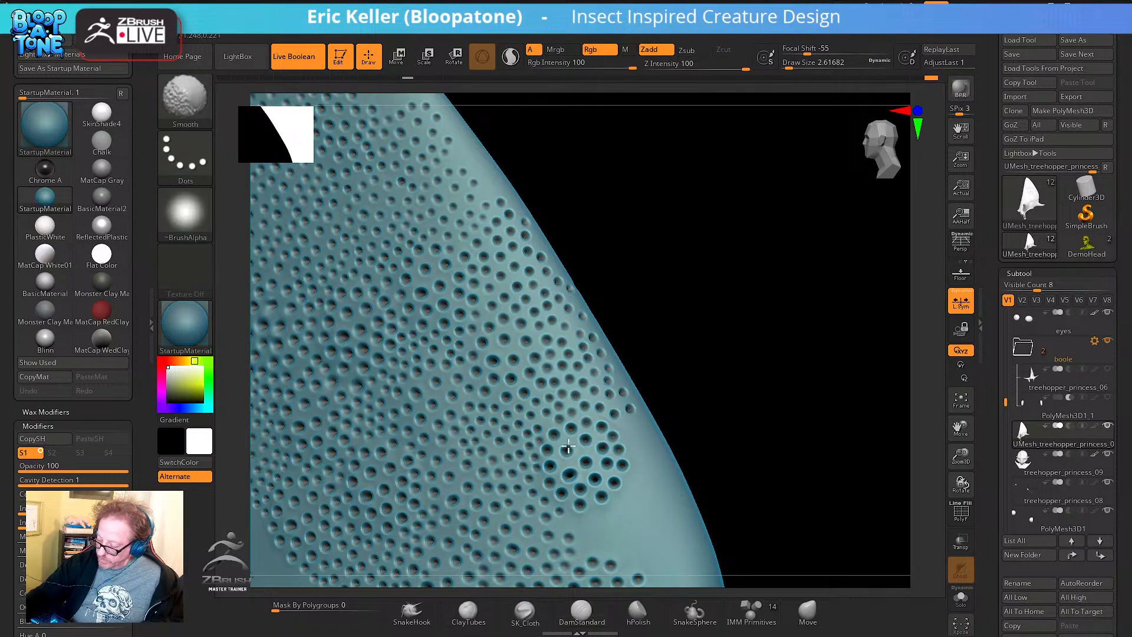
Surround the larger-holed rear cluster with individual pits and fill the gap between it and the lowest rear cluster
{"action": "right_click_drag", "start_coordinate": [611, 460], "coordinate": [621, 379]}
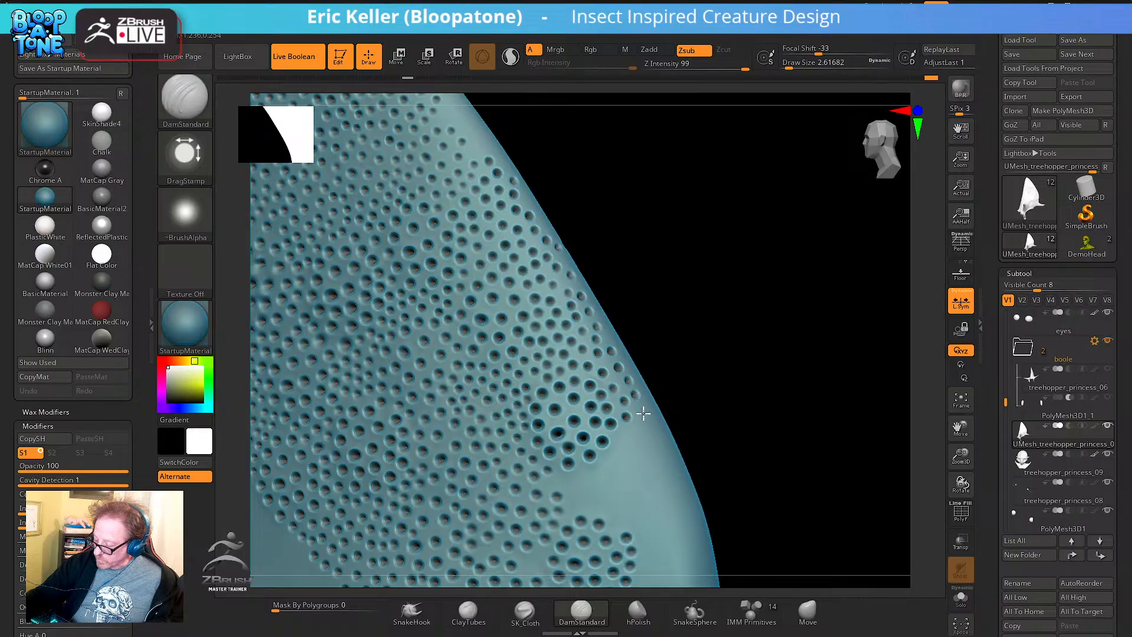
{"action": "mouse_move", "coordinate": [628, 470]}
{"action": "right_mouse_down"}
{"action": "mouse_move", "coordinate": [582, 432]}
{"action": "mouse_move", "coordinate": [559, 455]}
{"action": "right_mouse_up"}
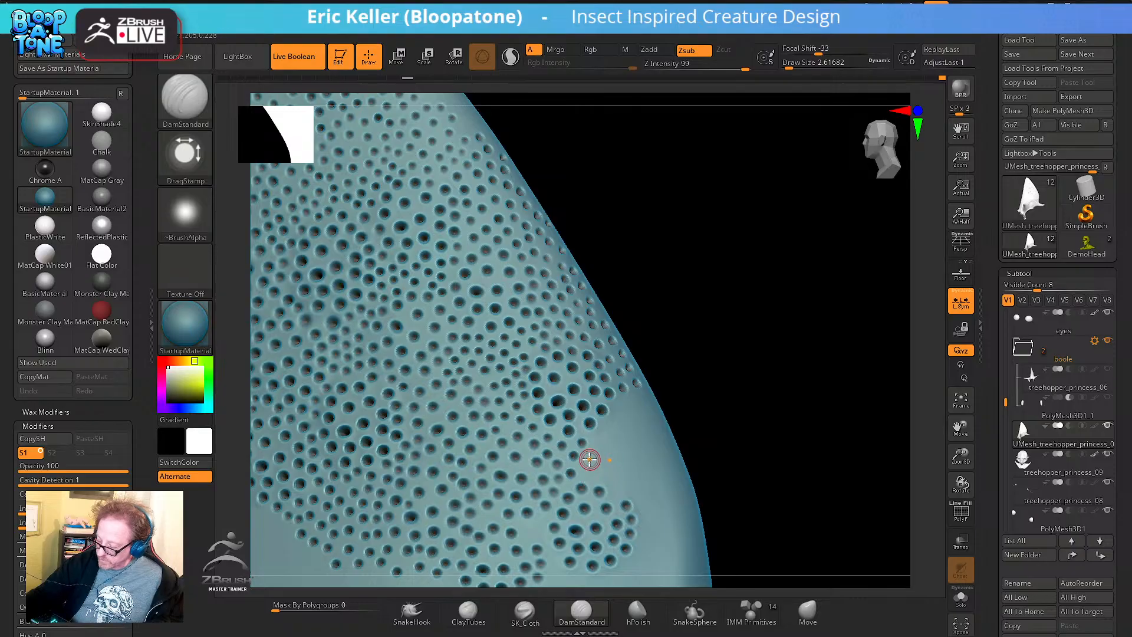
{"action": "right_click_drag", "start_coordinate": [624, 442], "coordinate": [635, 405]}
{"action": "left_click", "coordinate": [621, 414]}
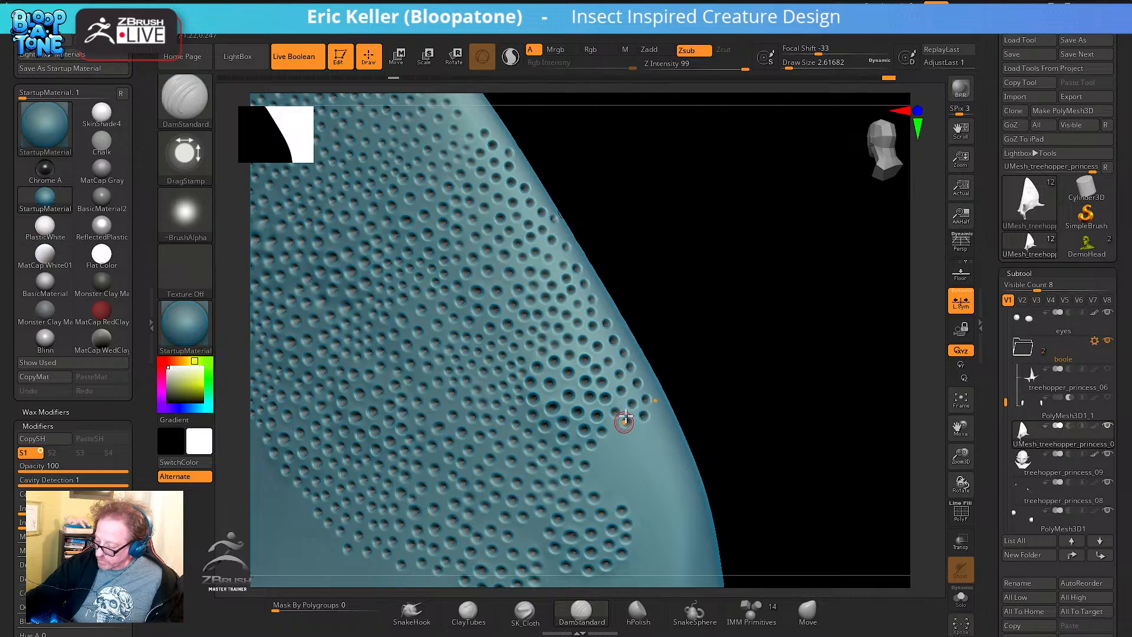
{"action": "right_click_drag", "start_coordinate": [624, 417], "coordinate": [612, 435]}
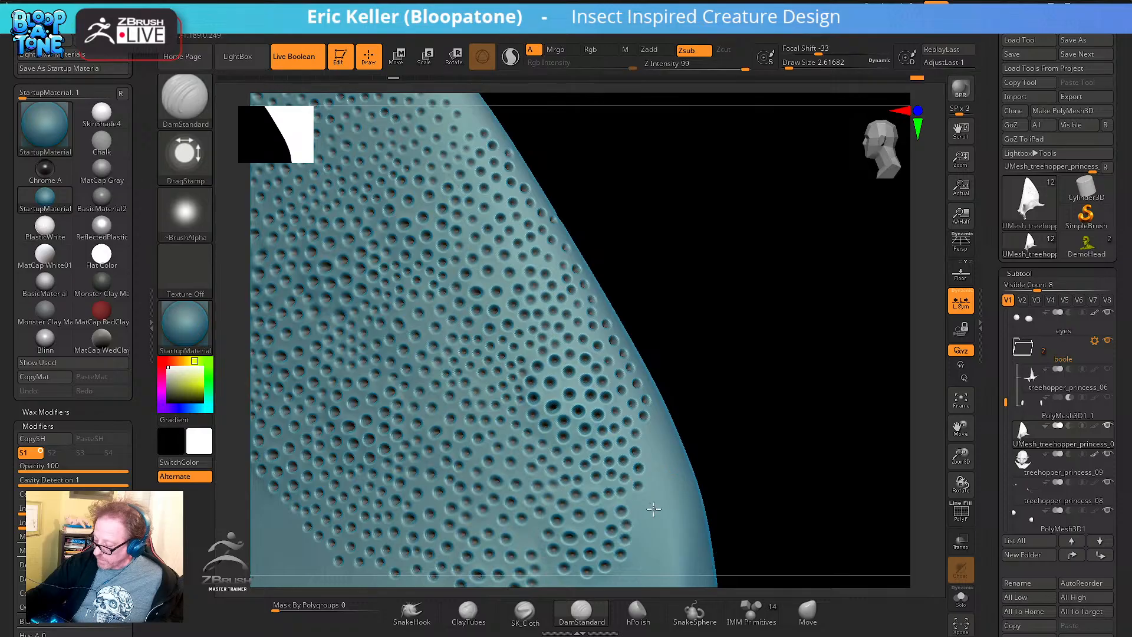
Add individual pits along the lower rear boundary to join the two lowest clusters and round off the patch's corner
{"action": "right_click_drag", "start_coordinate": [642, 513], "coordinate": [538, 464]}
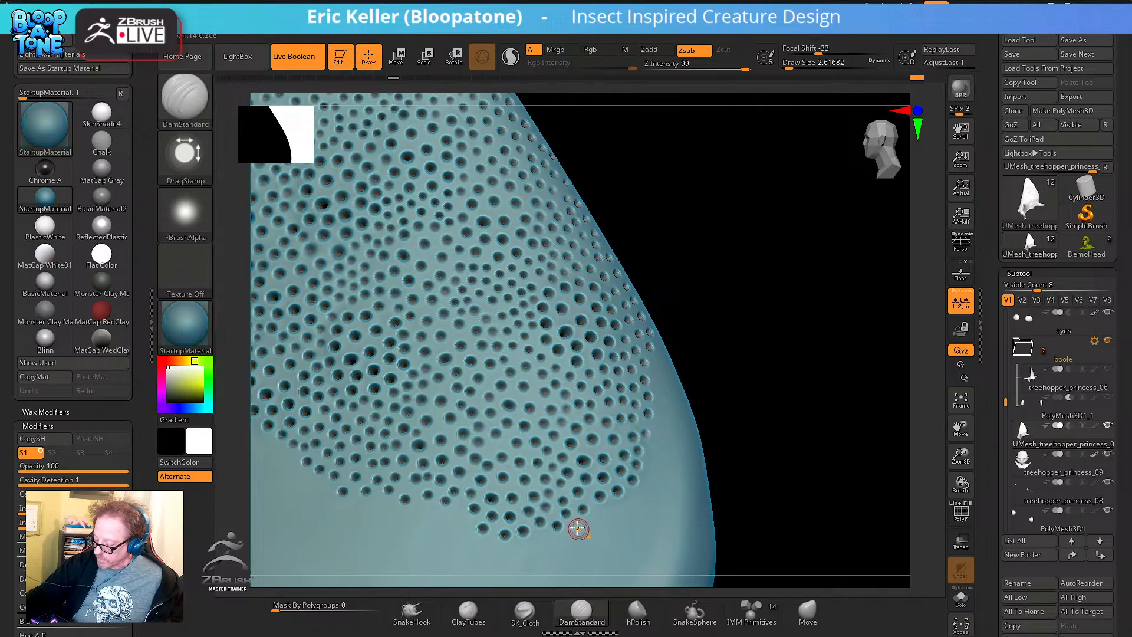
{"action": "right_click_drag", "start_coordinate": [607, 526], "coordinate": [582, 488]}
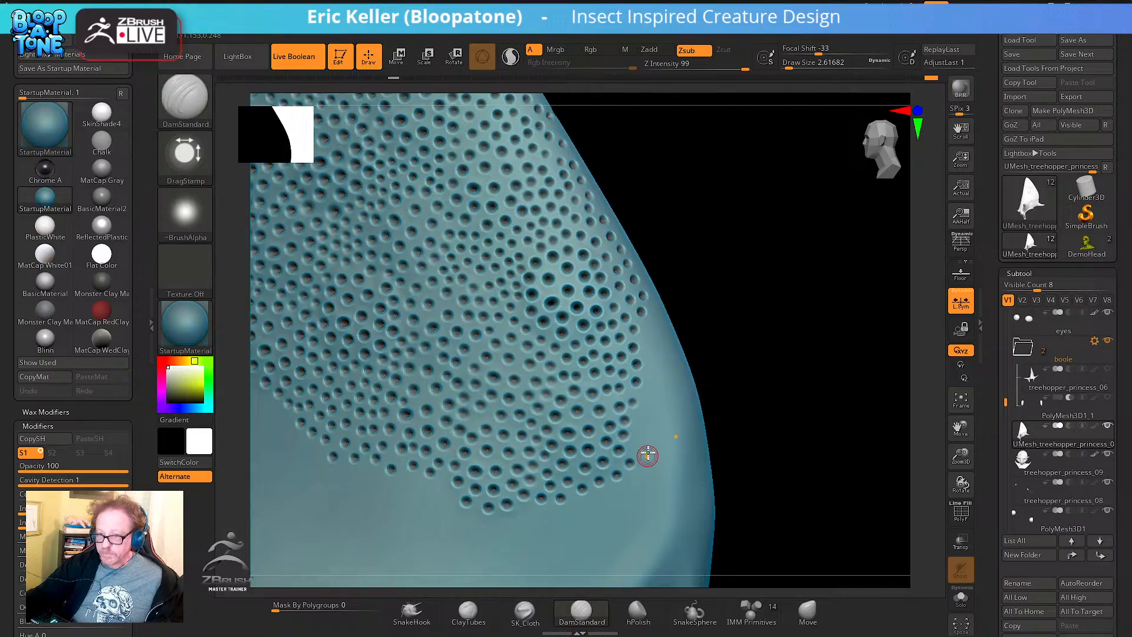
{"action": "right_click_drag", "start_coordinate": [632, 437], "coordinate": [602, 460]}
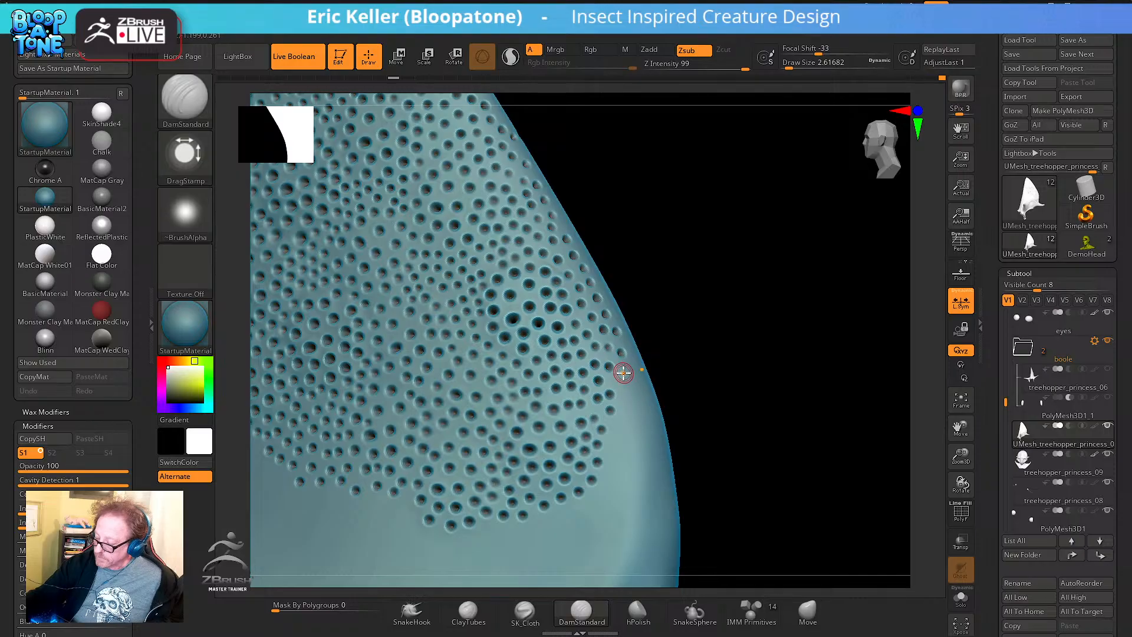
Extend the patch outward toward the crest's lower rear edge with rows of individual pits beside the lowest rear cluster
{"action": "left_click", "coordinate": [628, 389]}
{"action": "left_click", "coordinate": [623, 402]}
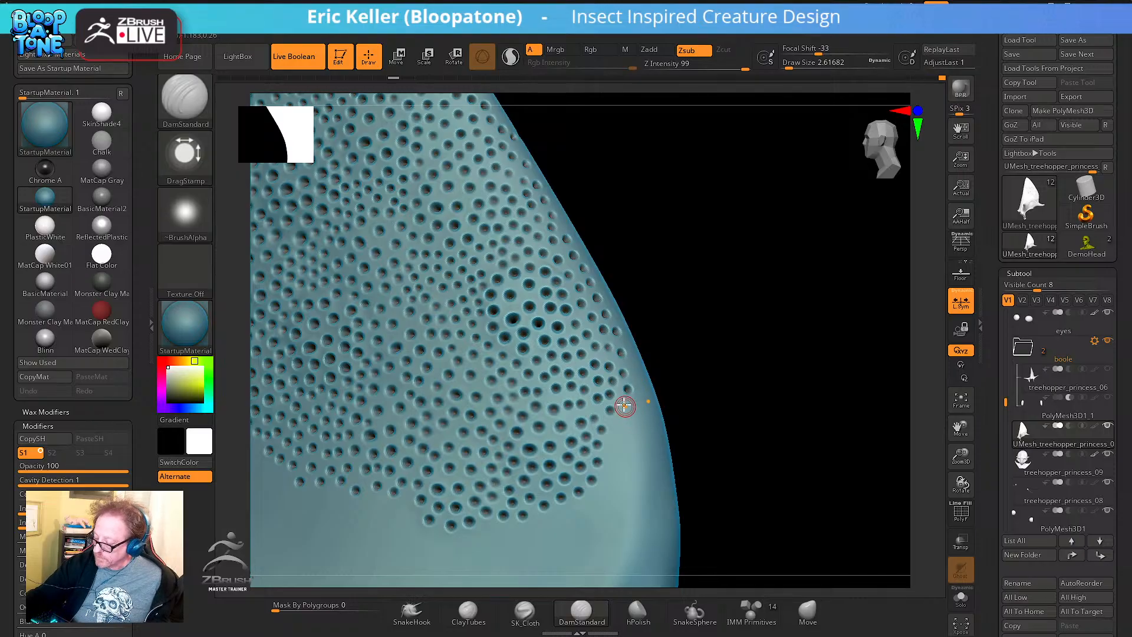
{"action": "left_click", "coordinate": [617, 423]}
{"action": "left_click", "coordinate": [632, 412]}
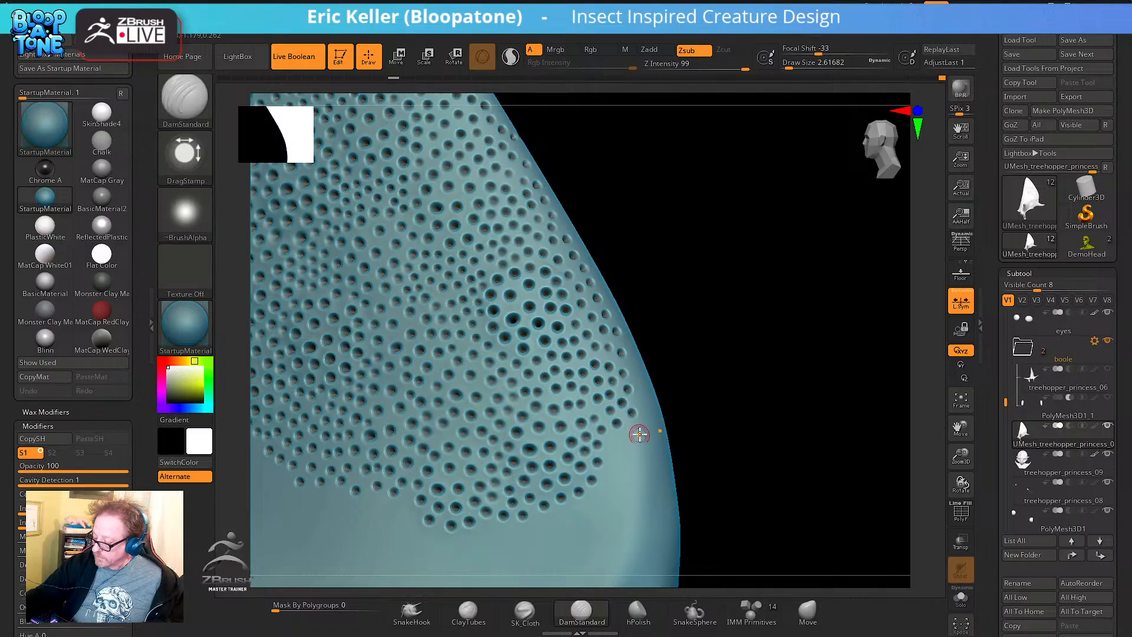
{"action": "left_click", "coordinate": [629, 431]}
{"action": "left_click", "coordinate": [613, 440]}
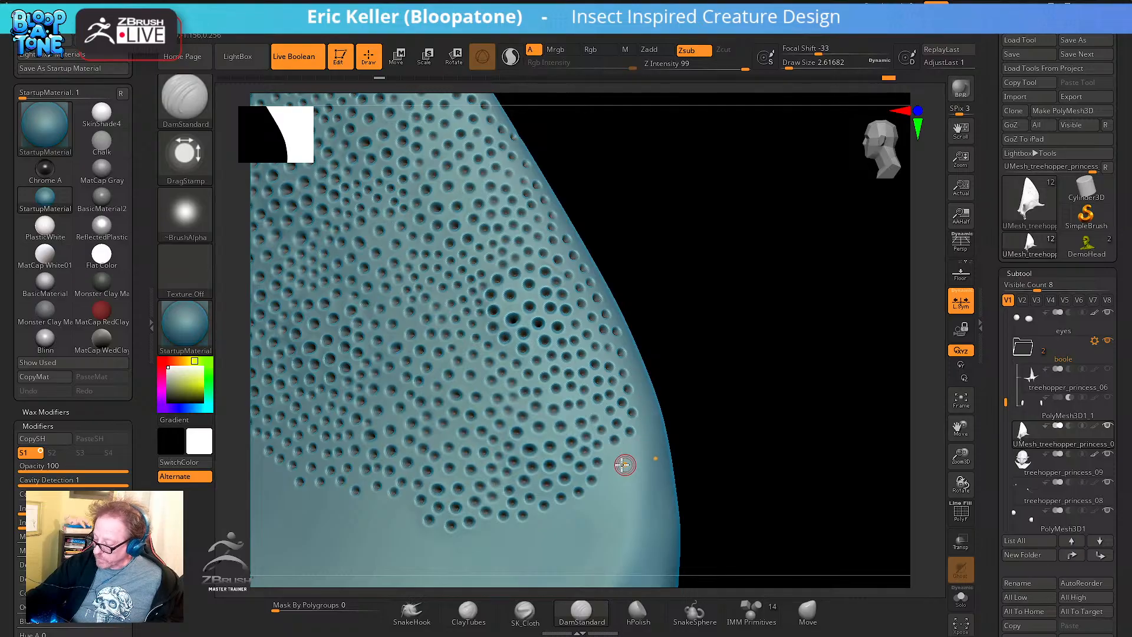
{"action": "left_click", "coordinate": [645, 451]}
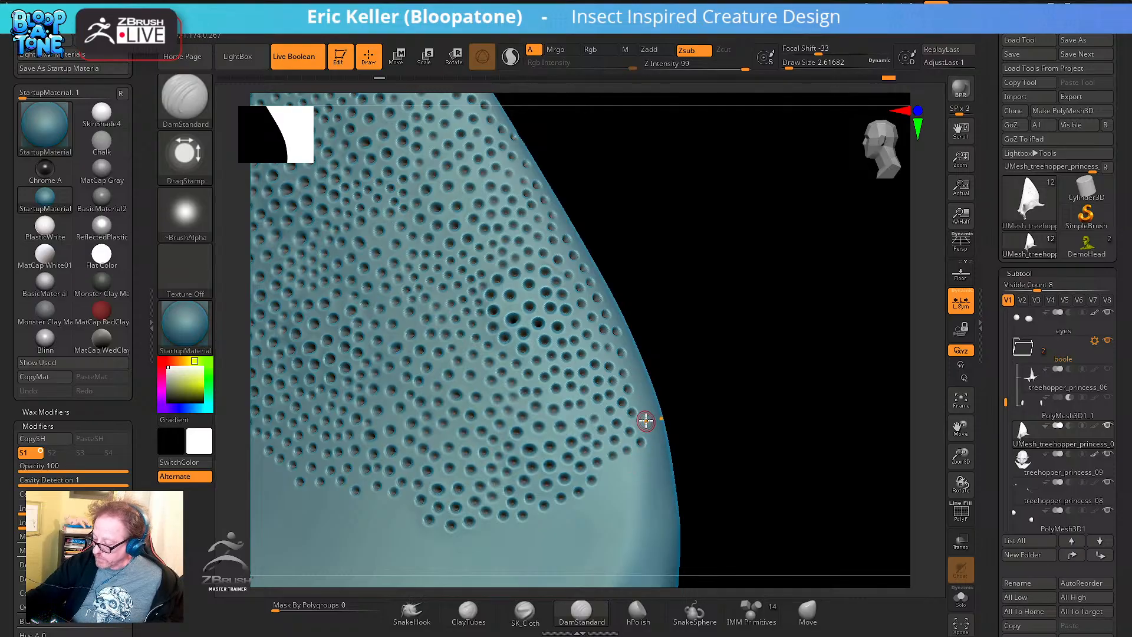
{"action": "left_click", "coordinate": [646, 420]}
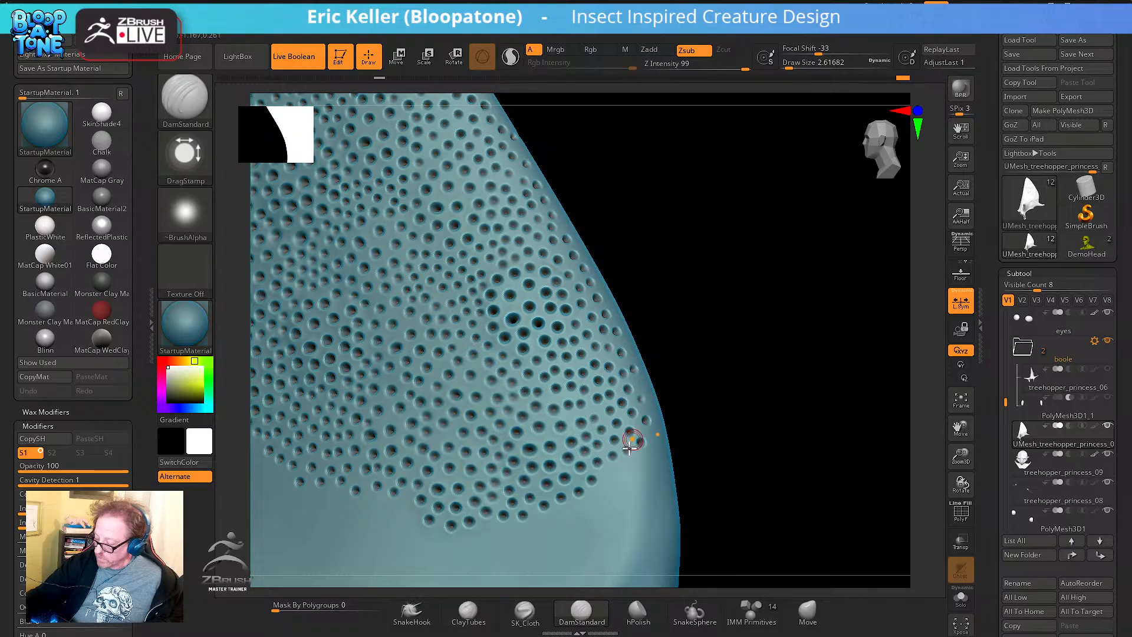
{"action": "mouse_move", "coordinate": [630, 442]}
{"action": "right_mouse_down", "text": "alt"}
{"action": "mouse_move", "coordinate": [633, 415]}
{"action": "mouse_move", "coordinate": [659, 392]}
{"action": "right_mouse_up", "text": "alt"}
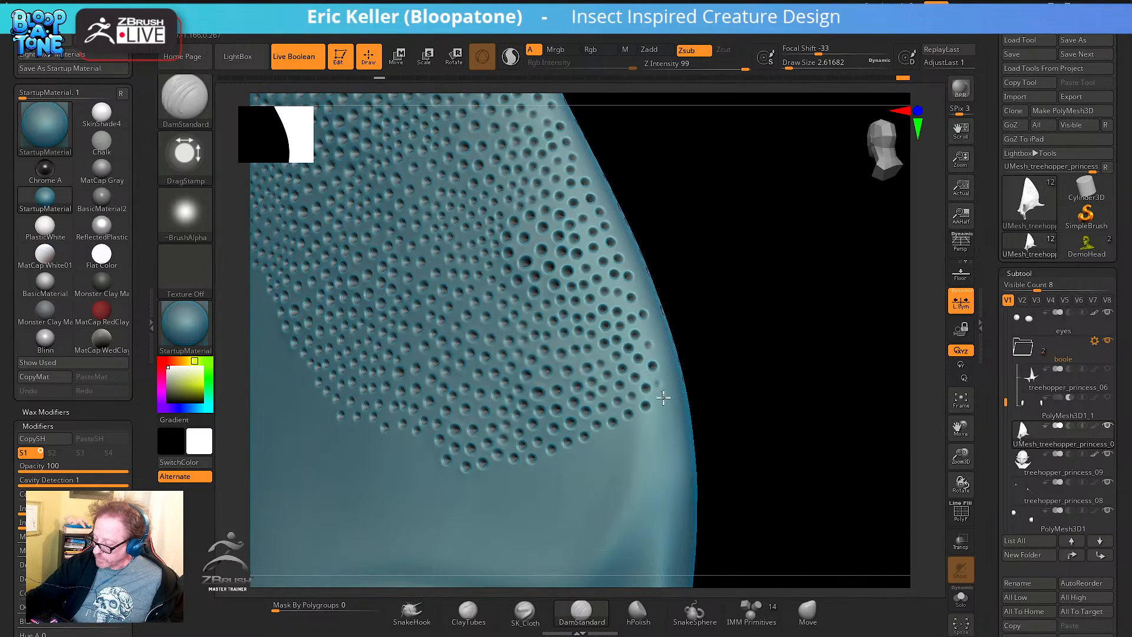
Add a row of individual pits below the lowest rear cluster, extending the texture toward the crest's lower rear edge
{"action": "right_click_drag", "start_coordinate": [649, 446], "coordinate": [561, 444]}
{"action": "left_click", "coordinate": [582, 462]}
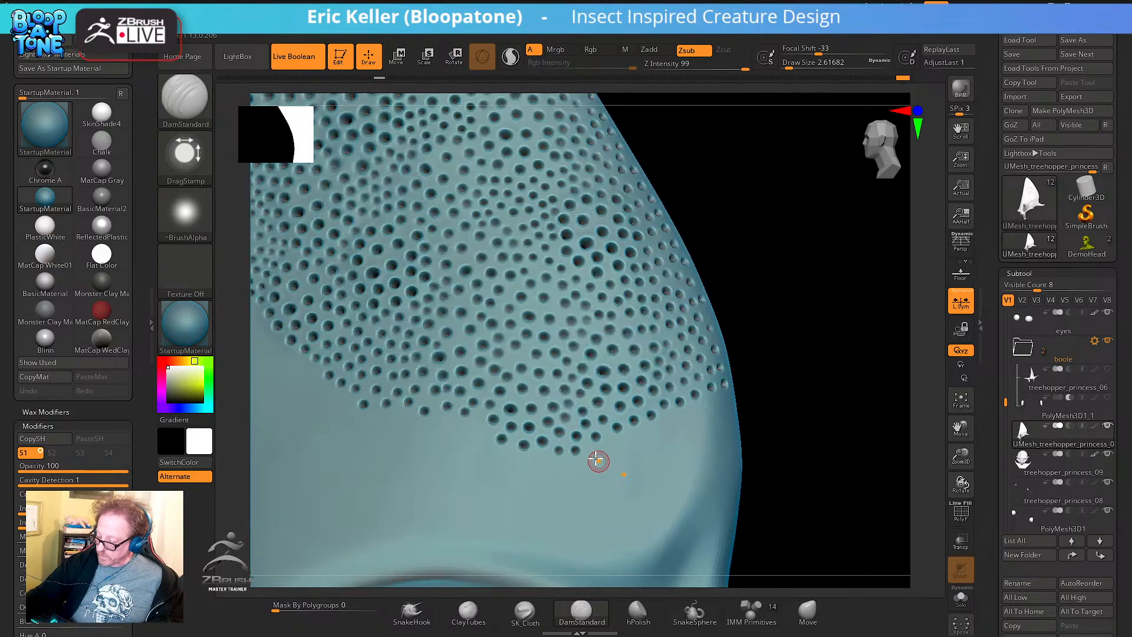
{"action": "left_click", "coordinate": [599, 463]}
{"action": "left_click", "coordinate": [615, 454]}
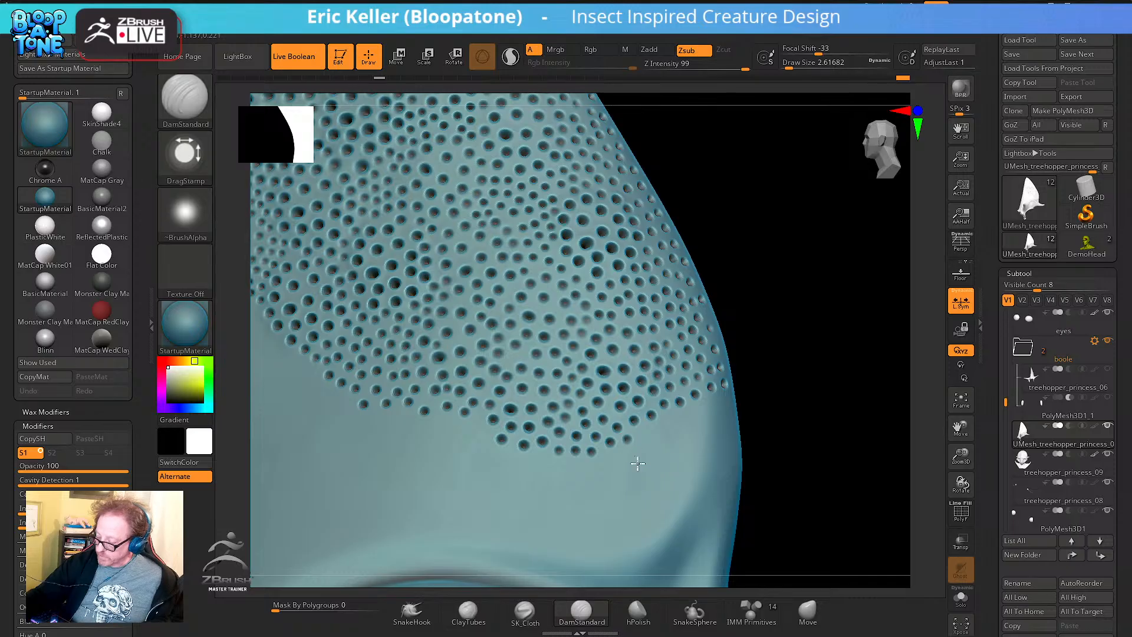
{"action": "left_click", "coordinate": [649, 439]}
{"action": "left_click", "coordinate": [672, 439]}
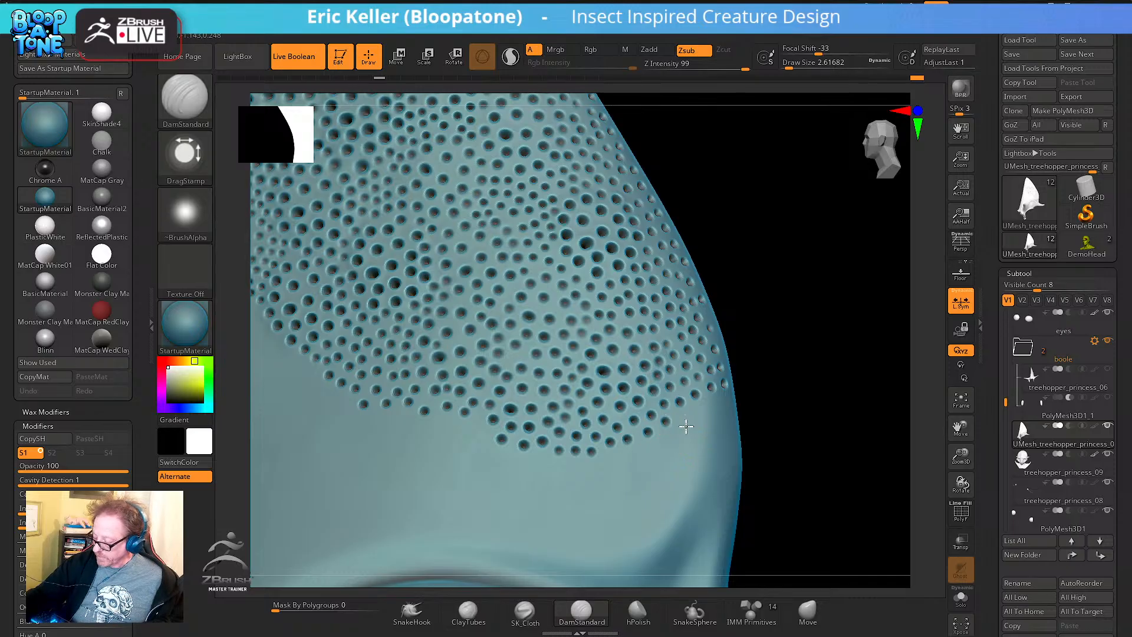
Fill the notches along the patch's lower front boundary with individual pits to even out its outline
{"action": "scroll", "coordinate": [666, 457], "scroll_direction": "up", "scroll_amount": 2}
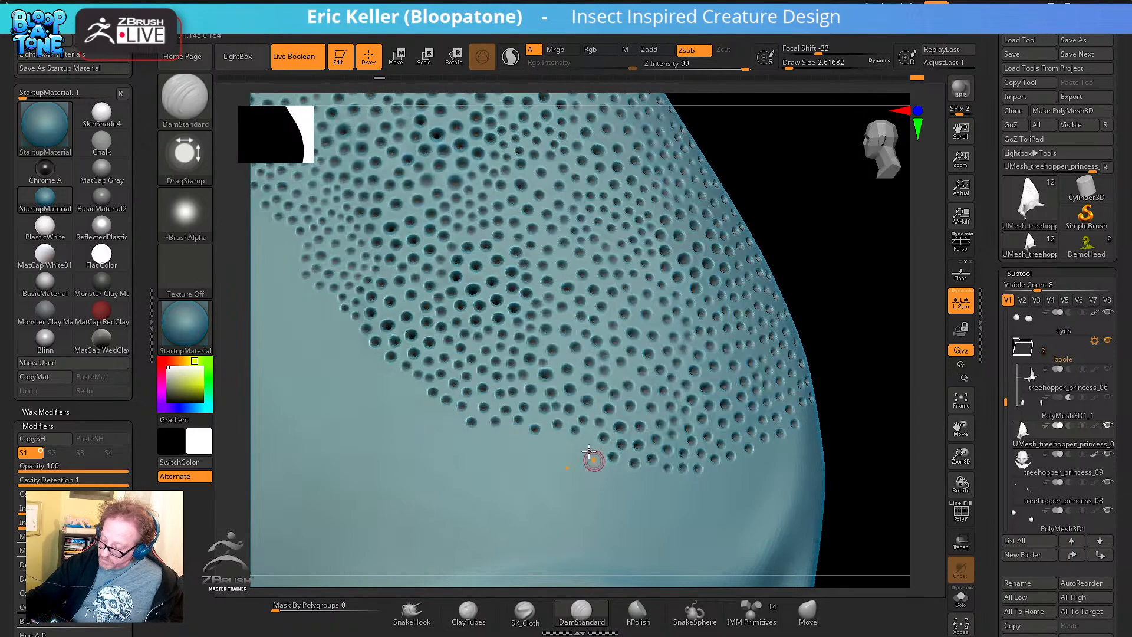
{"action": "scroll", "coordinate": [589, 452], "scroll_direction": "up", "scroll_amount": 1}
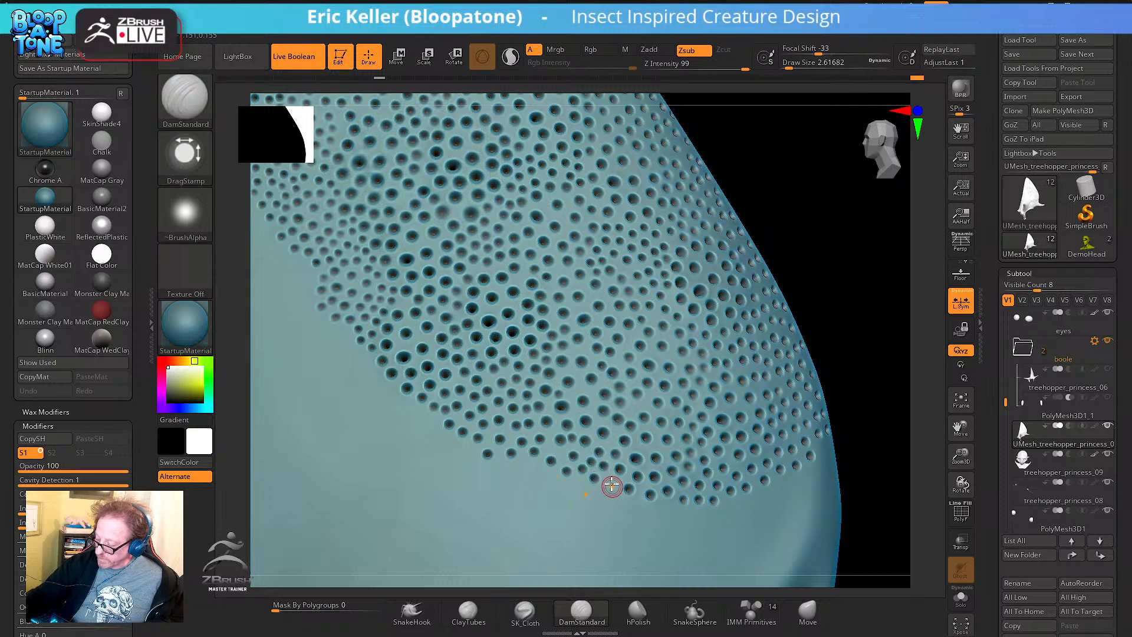
{"action": "scroll", "coordinate": [610, 481], "scroll_direction": "up", "scroll_amount": 1}
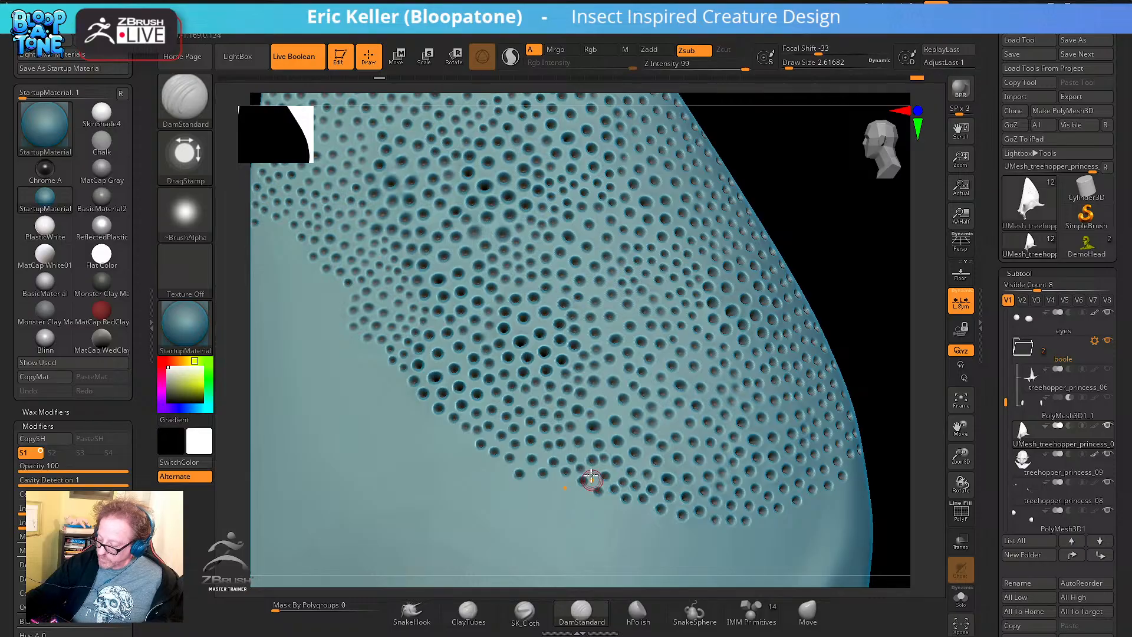
{"action": "left_click", "coordinate": [541, 495]}
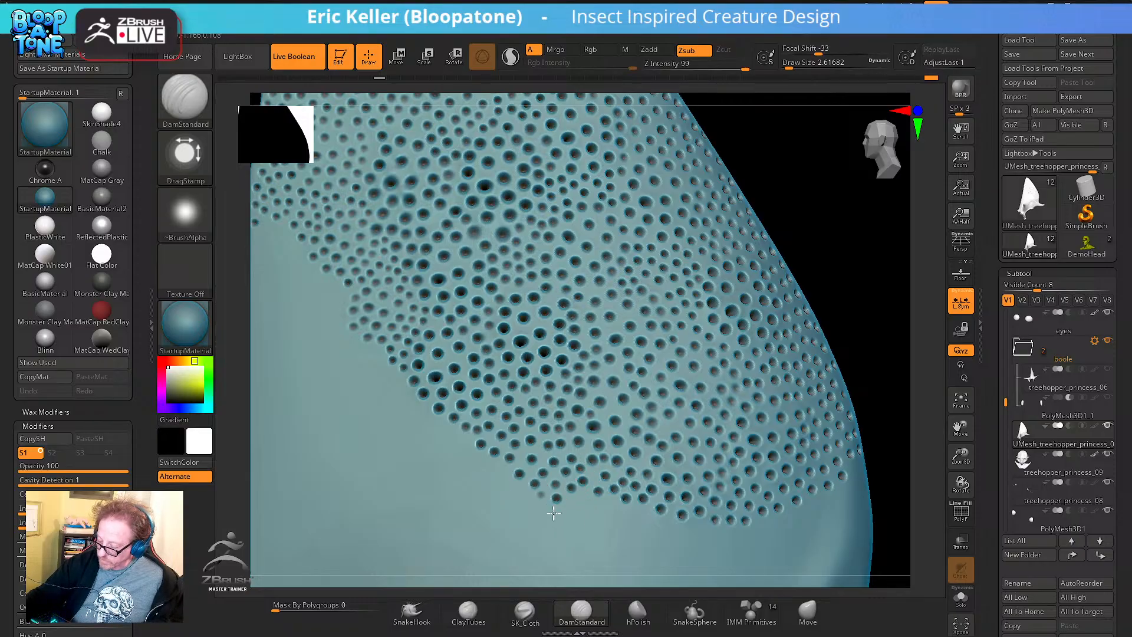
{"action": "left_click", "coordinate": [583, 499]}
{"action": "right_click_drag", "start_coordinate": [585, 512], "coordinate": [574, 446], "text": "alt"}
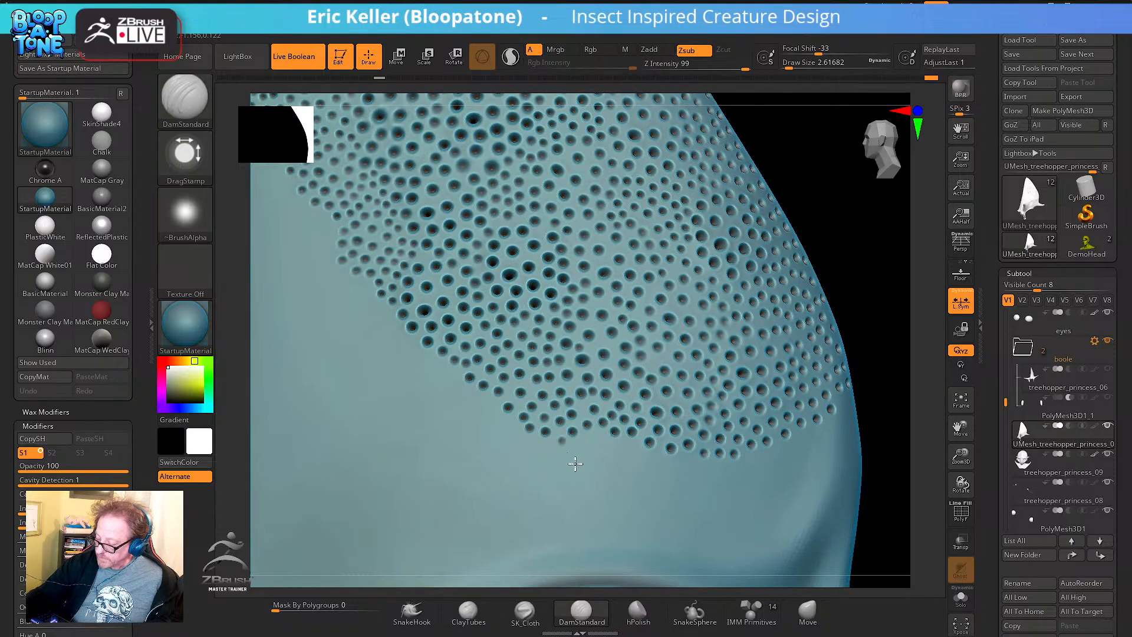
Continue the row of pits along the patch's lower boundary, rounding its curve toward the rear edge
{"action": "mouse_move", "coordinate": [574, 463]}
{"action": "left_mouse_down"}
{"action": "mouse_move", "coordinate": [613, 461]}
{"action": "mouse_move", "coordinate": [619, 476]}
{"action": "left_mouse_up"}
{"action": "mouse_move", "coordinate": [601, 452]}
{"action": "left_mouse_down"}
{"action": "mouse_move", "coordinate": [638, 480]}
{"action": "mouse_move", "coordinate": [660, 472]}
{"action": "mouse_move", "coordinate": [657, 488]}
{"action": "mouse_move", "coordinate": [721, 493]}
{"action": "left_mouse_up"}
{"action": "right_click_drag", "start_coordinate": [721, 494], "coordinate": [700, 481]}
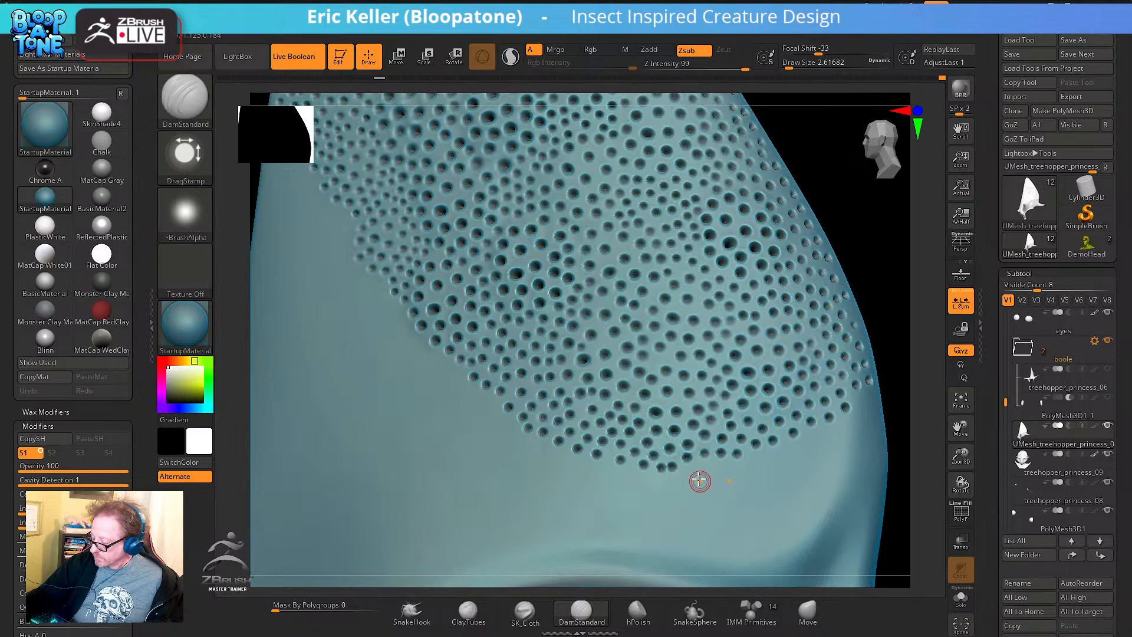
{"action": "mouse_move", "coordinate": [693, 470]}
{"action": "left_mouse_down"}
{"action": "mouse_move", "coordinate": [728, 501]}
{"action": "mouse_move", "coordinate": [730, 480]}
{"action": "mouse_move", "coordinate": [741, 488]}
{"action": "left_mouse_up"}
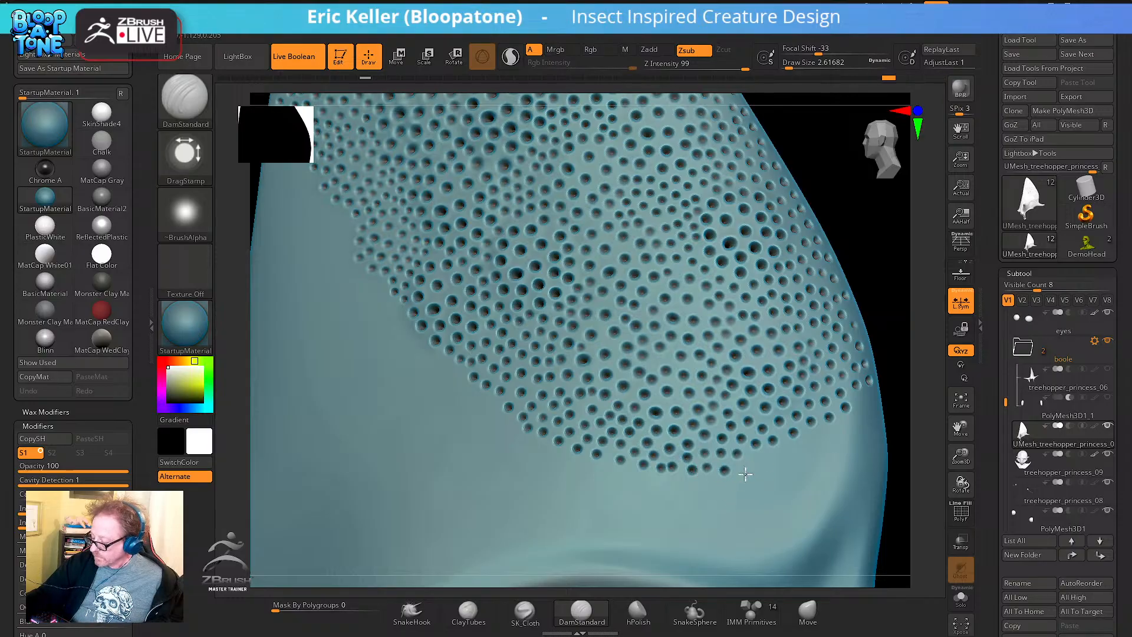
Set the brush draw size to about 1.82 and carve pits over the faint cluster on the rear side of the crest's tip
{"action": "right_click_drag", "start_coordinate": [765, 496], "coordinate": [775, 401], "text": "ctrl"}
{"action": "mouse_move", "coordinate": [842, 417]}
{"action": "right_mouse_down"}
{"action": "mouse_move", "coordinate": [834, 447]}
{"action": "mouse_move", "coordinate": [801, 419]}
{"action": "mouse_move", "coordinate": [822, 430]}
{"action": "mouse_move", "coordinate": [804, 401]}
{"action": "mouse_move", "coordinate": [837, 442]}
{"action": "mouse_move", "coordinate": [832, 419]}
{"action": "mouse_move", "coordinate": [760, 450]}
{"action": "mouse_move", "coordinate": [783, 427]}
{"action": "mouse_move", "coordinate": [784, 456]}
{"action": "mouse_move", "coordinate": [740, 439]}
{"action": "mouse_move", "coordinate": [768, 465]}
{"action": "right_mouse_up"}
{"action": "key", "text": "s"}
{"action": "left_click_drag", "start_coordinate": [724, 411], "coordinate": [734, 411]}
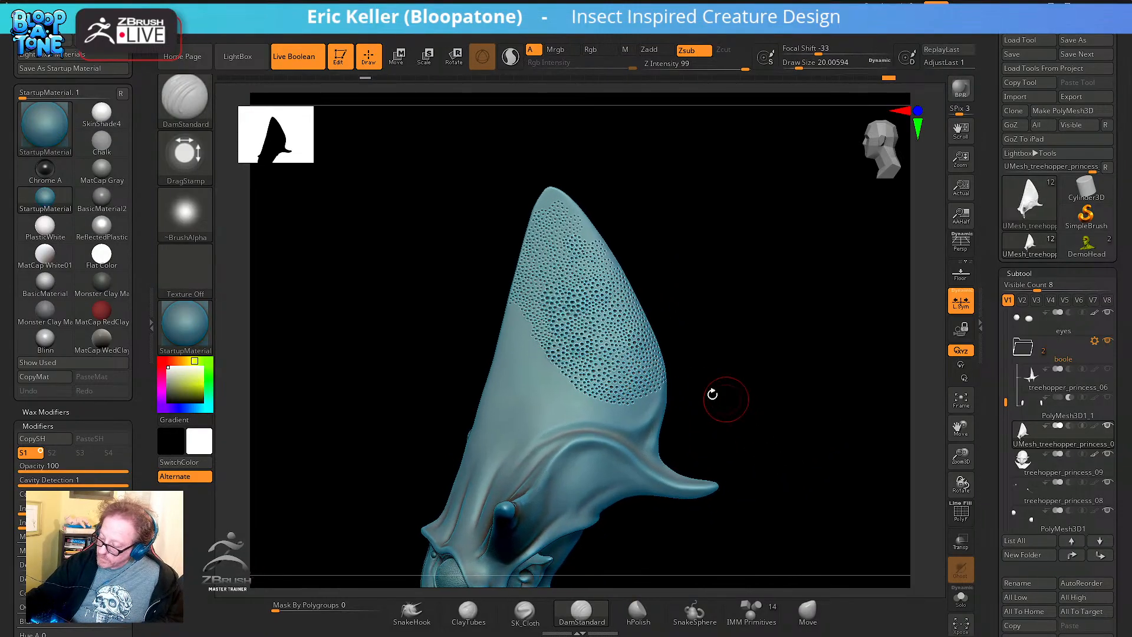
{"action": "key", "text": "shift"}
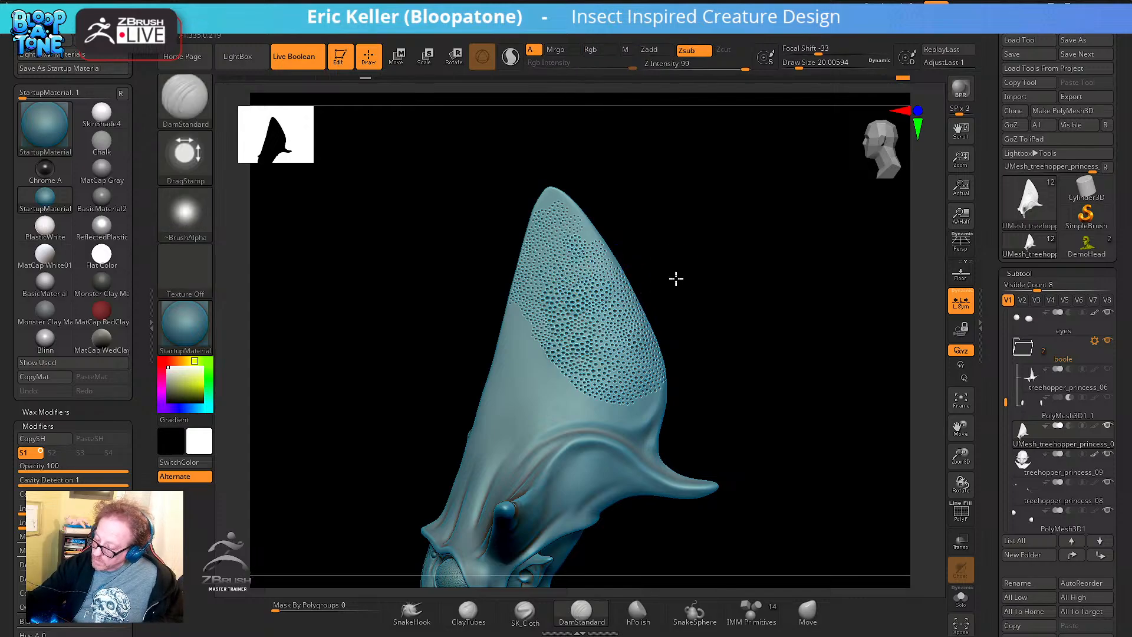
{"action": "mouse_move", "coordinate": [674, 278]}
{"action": "right_mouse_down", "text": "alt"}
{"action": "mouse_move", "coordinate": [710, 334]}
{"action": "mouse_move", "coordinate": [689, 414]}
{"action": "right_mouse_up", "text": "alt"}
{"action": "key", "text": "s"}
{"action": "mouse_move", "coordinate": [631, 348]}
{"action": "left_mouse_down"}
{"action": "mouse_move", "coordinate": [617, 349]}
{"action": "mouse_move", "coordinate": [645, 404]}
{"action": "left_mouse_up"}
{"action": "right_click_drag", "start_coordinate": [646, 403], "coordinate": [621, 394], "text": "alt"}
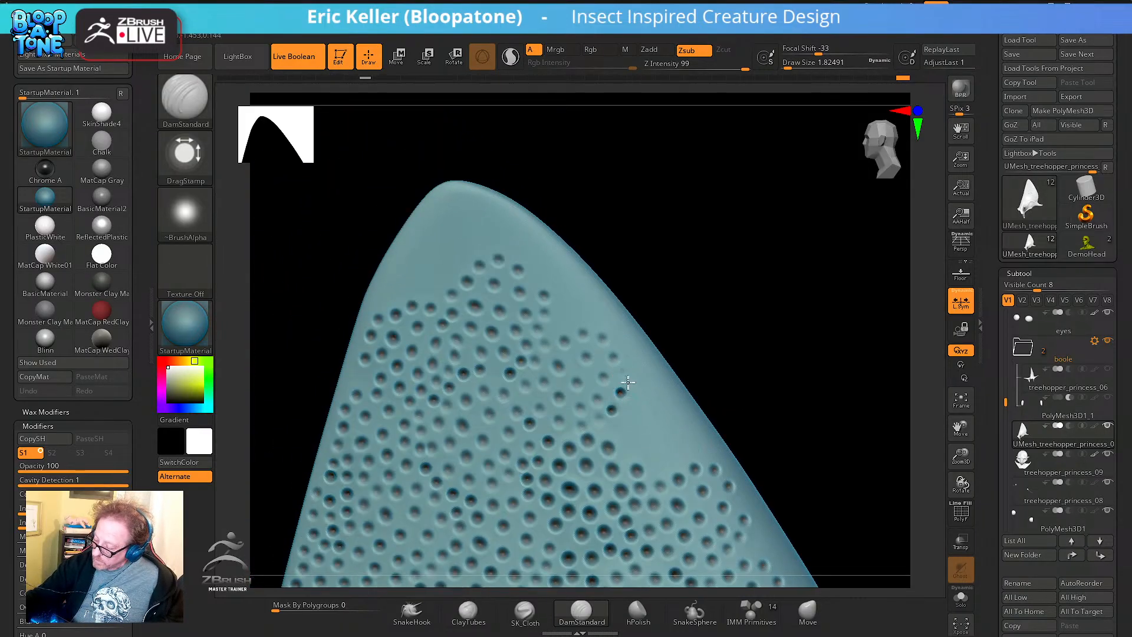
{"action": "left_click", "coordinate": [623, 371]}
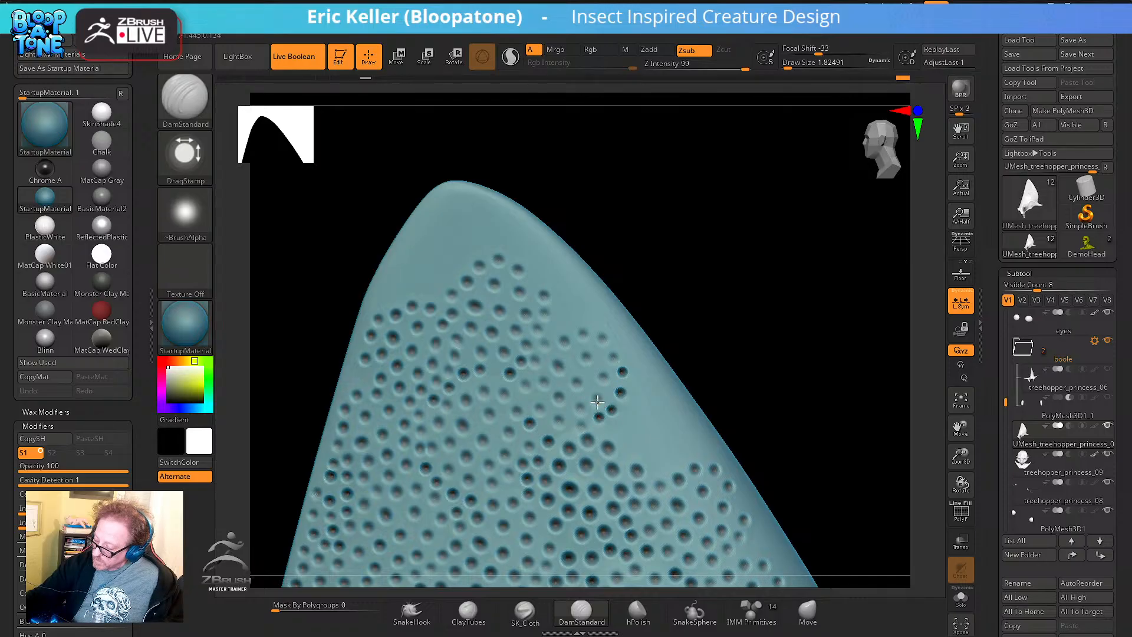
{"action": "left_click", "coordinate": [621, 370]}
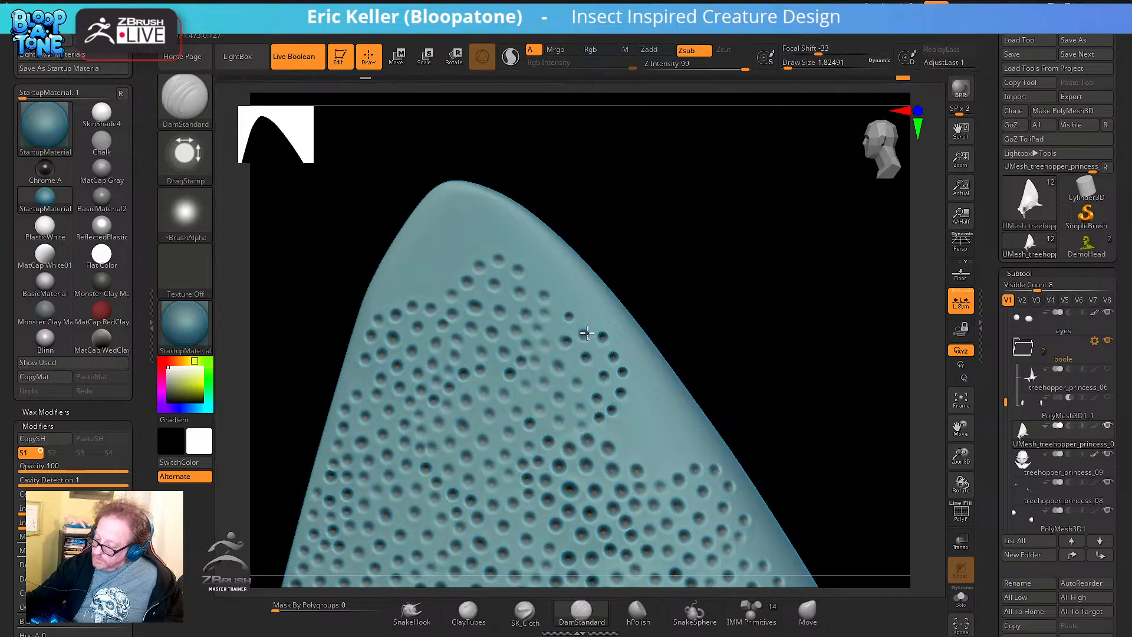
Add small pits above the faint cluster to join it with the topmost cluster at the crest's tip
{"action": "left_click", "coordinate": [569, 316]}
{"action": "left_click", "coordinate": [572, 291]}
{"action": "left_click", "coordinate": [554, 323]}
{"action": "left_click", "coordinate": [560, 301]}
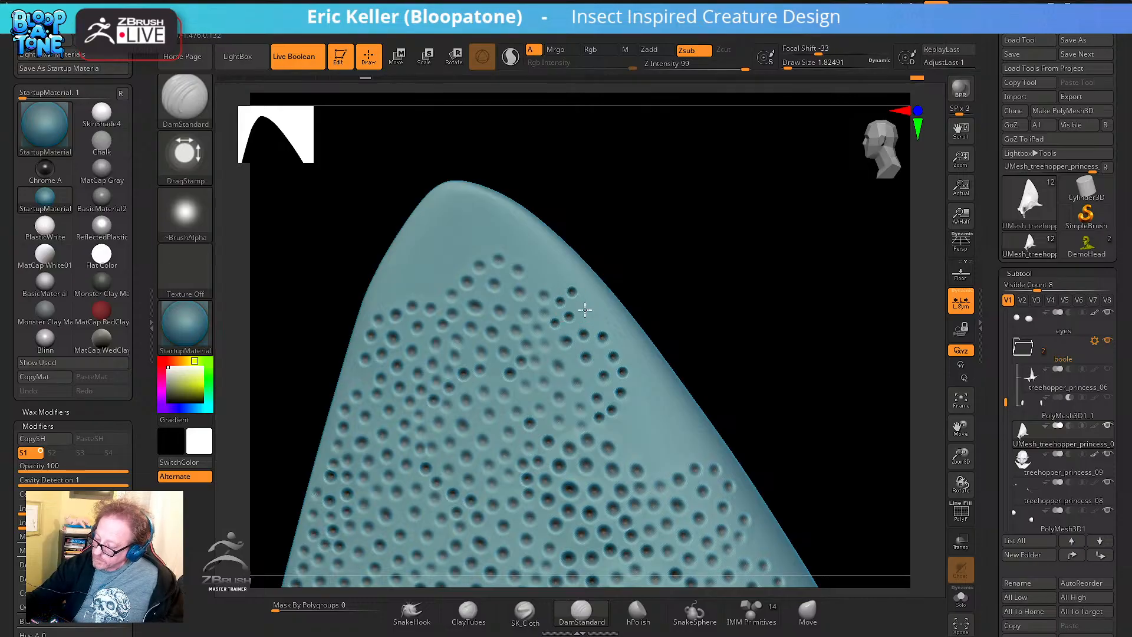
{"action": "left_click", "coordinate": [582, 304]}
{"action": "left_click", "coordinate": [597, 315]}
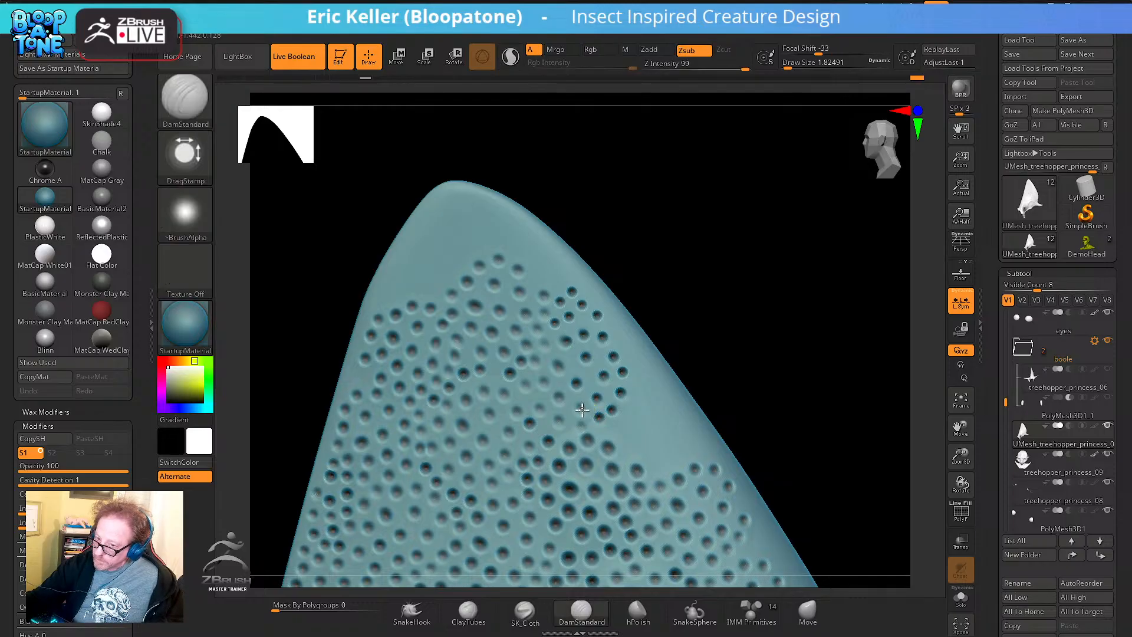
Fill the interior of the faint cluster near the tip with pits and extend them down toward the cluster below
{"action": "right_click_drag", "start_coordinate": [577, 385], "coordinate": [587, 405]}
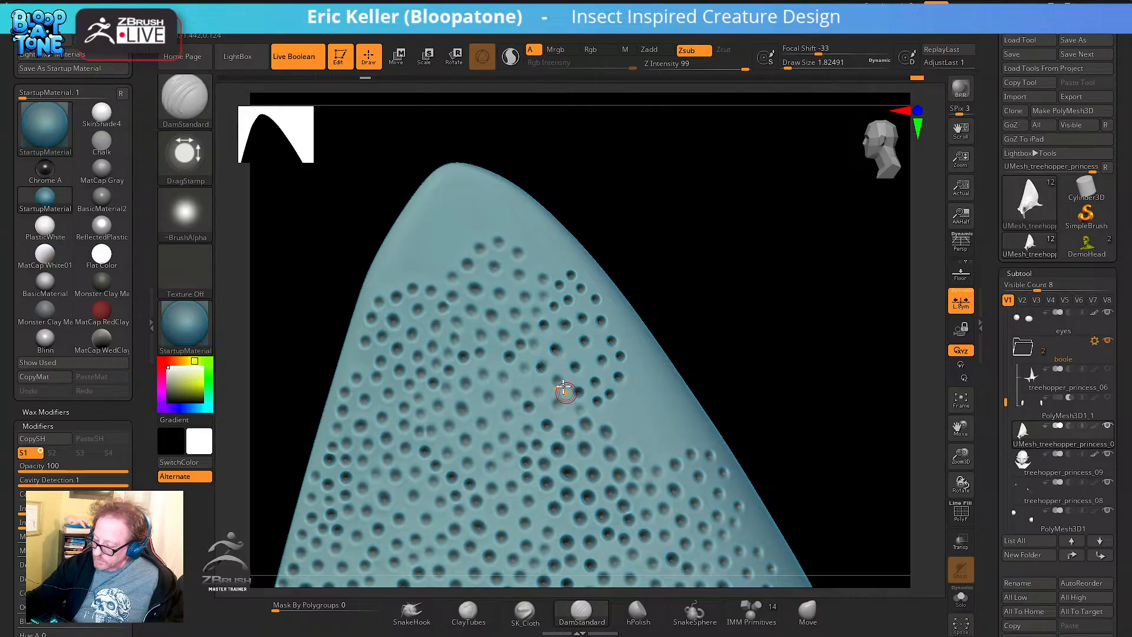
{"action": "key", "text": "shift"}
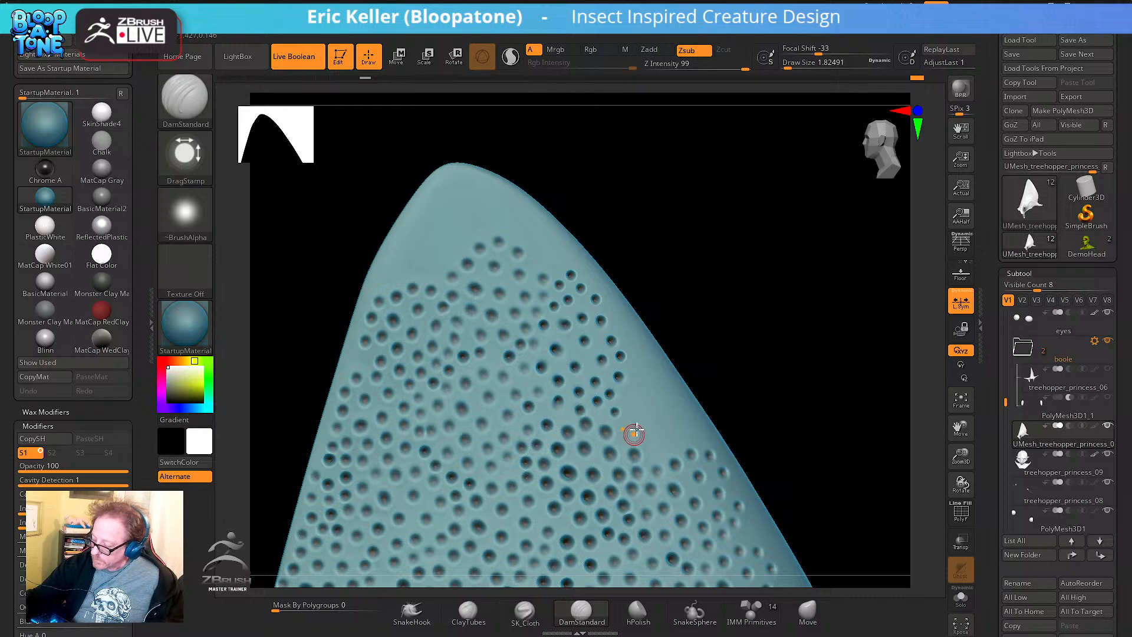
{"action": "right_click_drag", "start_coordinate": [615, 429], "coordinate": [608, 398], "text": "alt"}
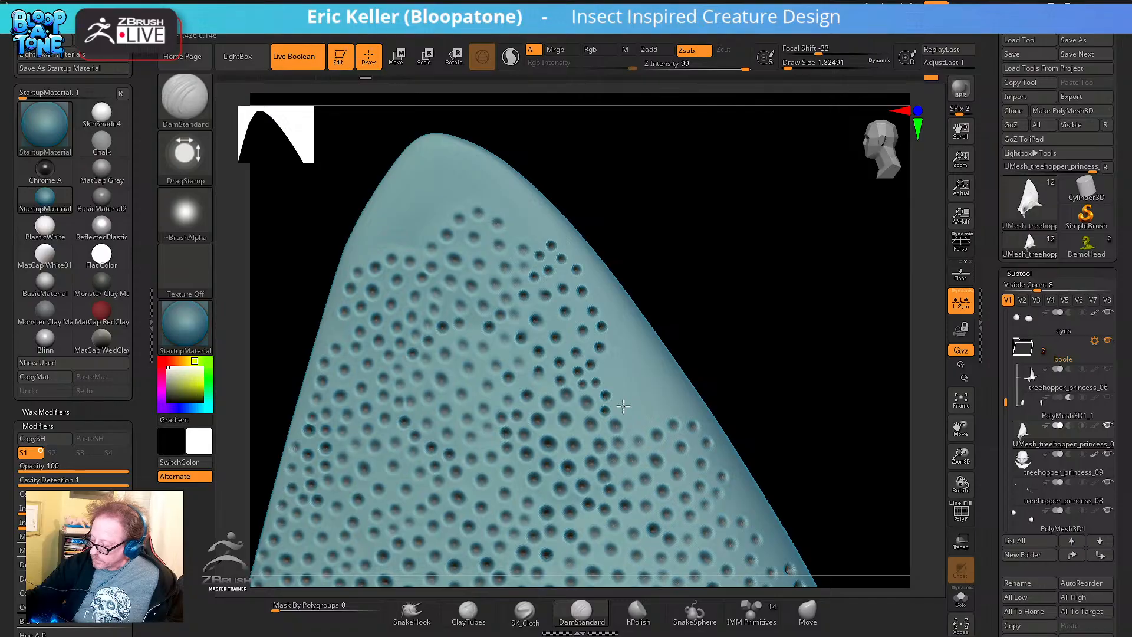
{"action": "left_click", "coordinate": [623, 406]}
{"action": "left_click", "coordinate": [633, 418]}
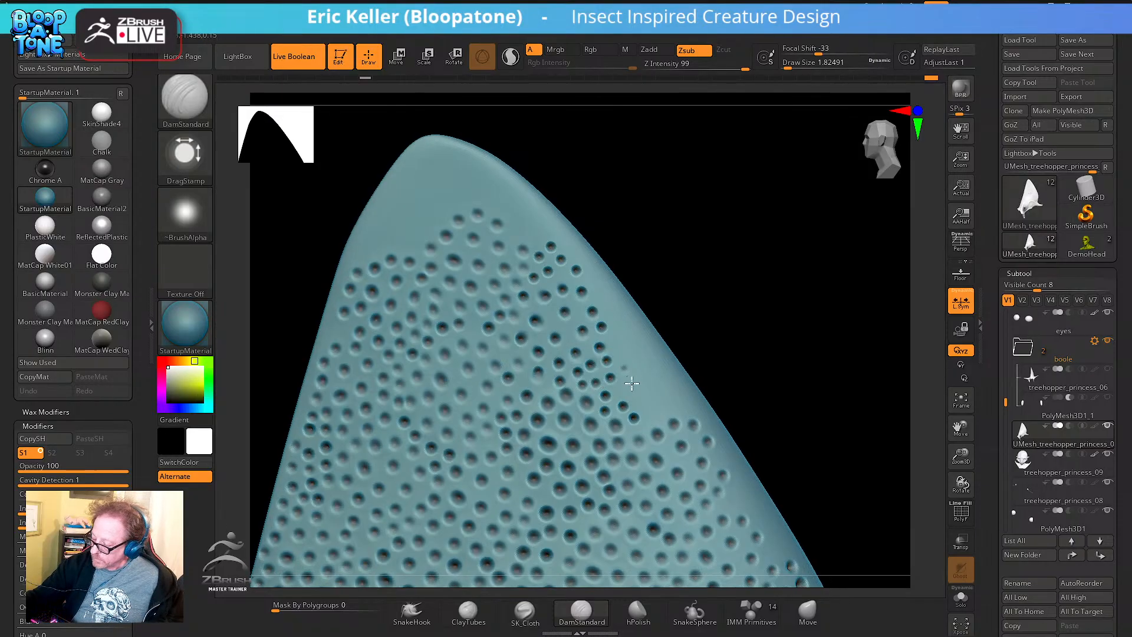
Add pits between the faint cluster and the cluster below it, working out toward the crest's rear edge
{"action": "left_click", "coordinate": [623, 369]}
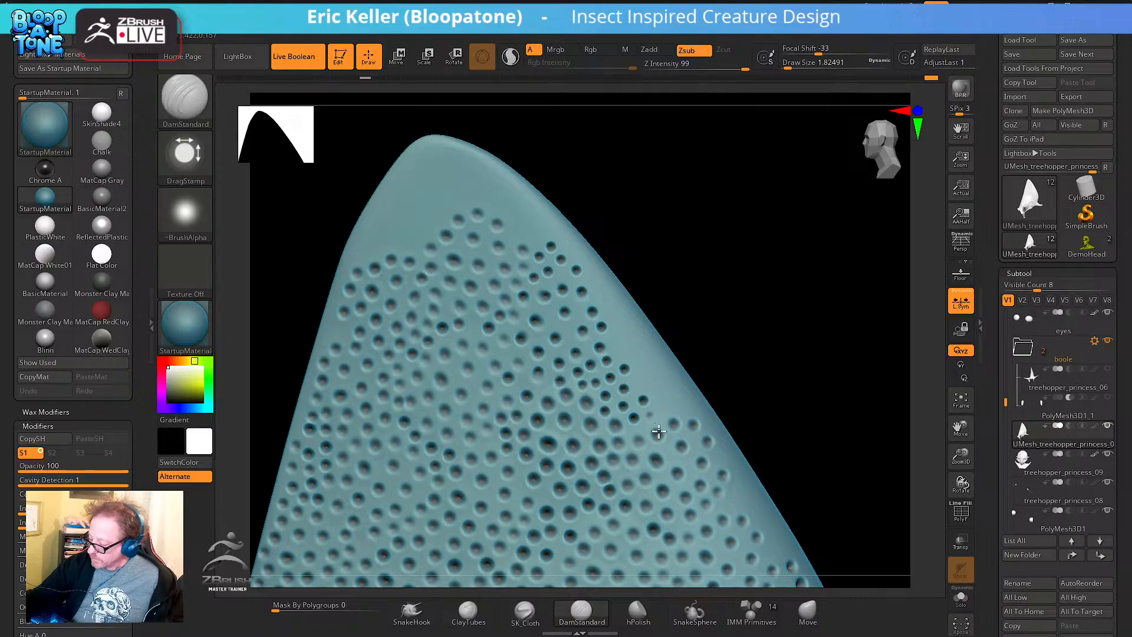
{"action": "left_click", "coordinate": [650, 415]}
{"action": "left_click", "coordinate": [661, 403]}
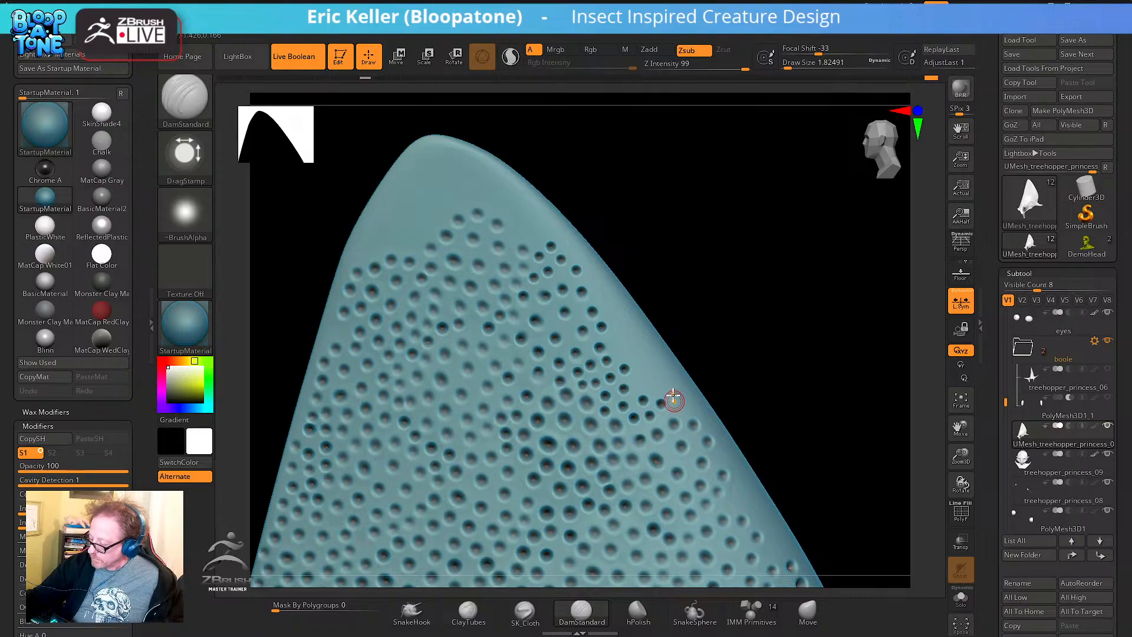
{"action": "mouse_move", "coordinate": [674, 401]}
{"action": "right_mouse_down", "text": "alt"}
{"action": "mouse_move", "coordinate": [629, 391]}
{"action": "mouse_move", "coordinate": [636, 413]}
{"action": "right_mouse_up", "text": "alt"}
{"action": "left_click", "coordinate": [636, 417]}
{"action": "left_click", "coordinate": [652, 415]}
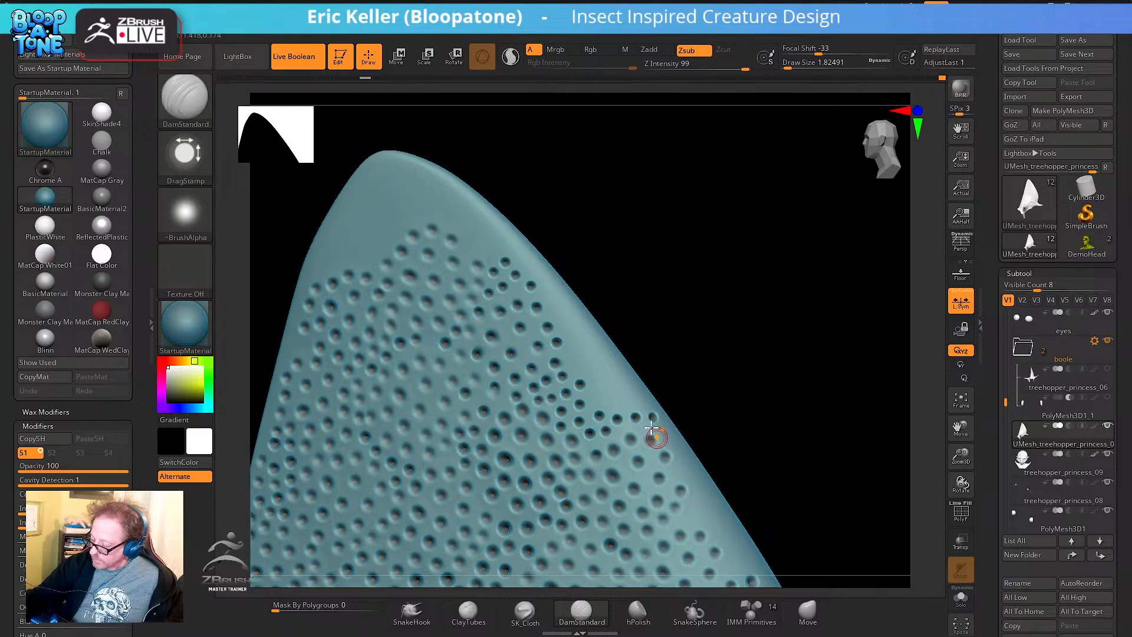
Fill the bare wedge beside the crest's rear edge above the lower cluster with closely spaced pits
{"action": "left_click", "coordinate": [630, 397]}
{"action": "left_click", "coordinate": [599, 396]}
{"action": "left_click", "coordinate": [601, 380]}
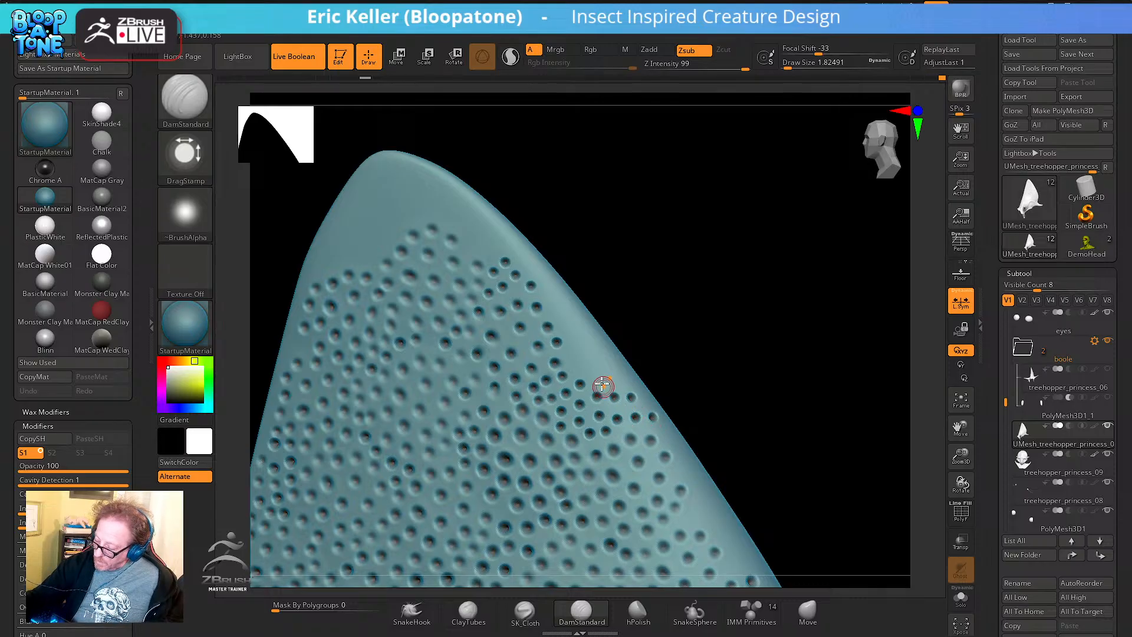
{"action": "left_click", "coordinate": [622, 382]}
{"action": "left_click", "coordinate": [607, 359]}
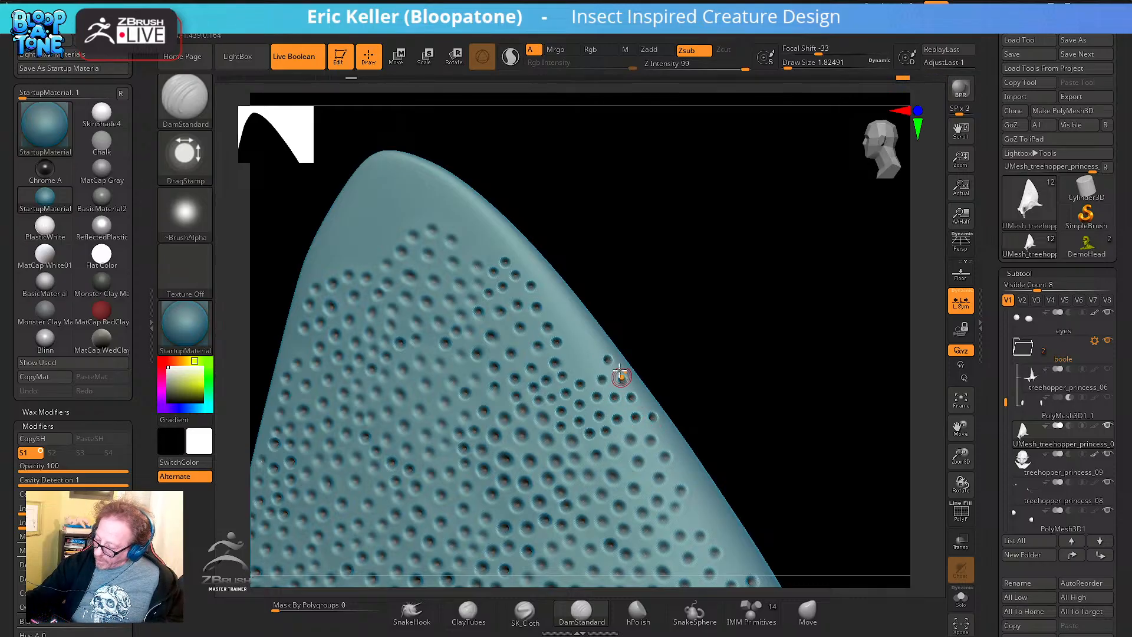
Carry the pits up along the crest's rear edge from the filled wedge toward the tip
{"action": "left_click", "coordinate": [576, 368]}
{"action": "left_click", "coordinate": [568, 354]}
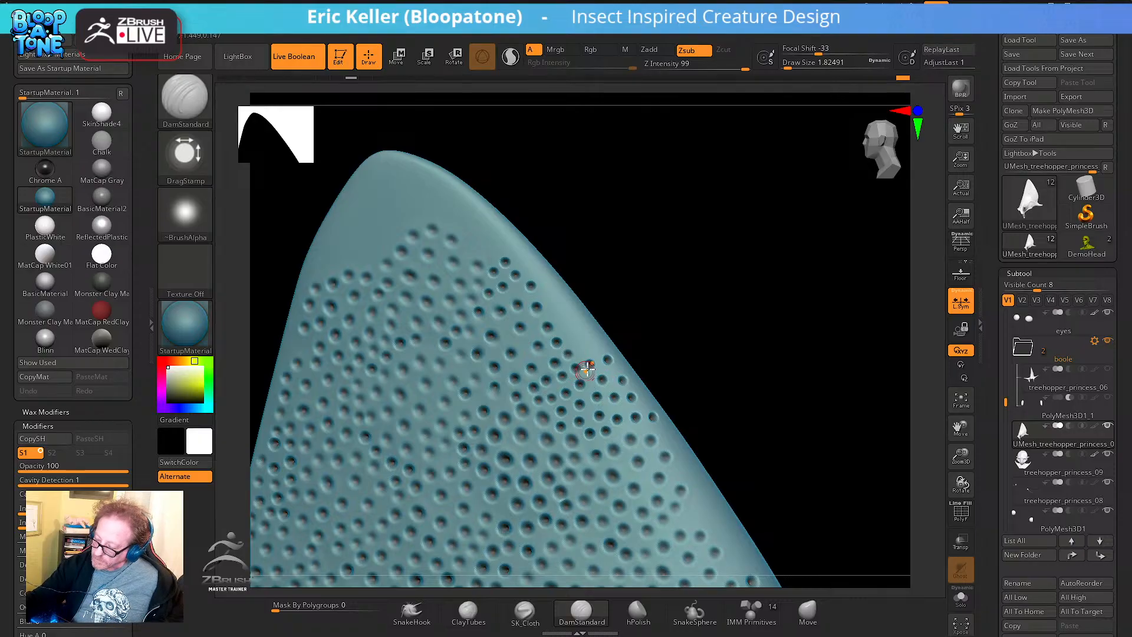
{"action": "left_click", "coordinate": [582, 343]}
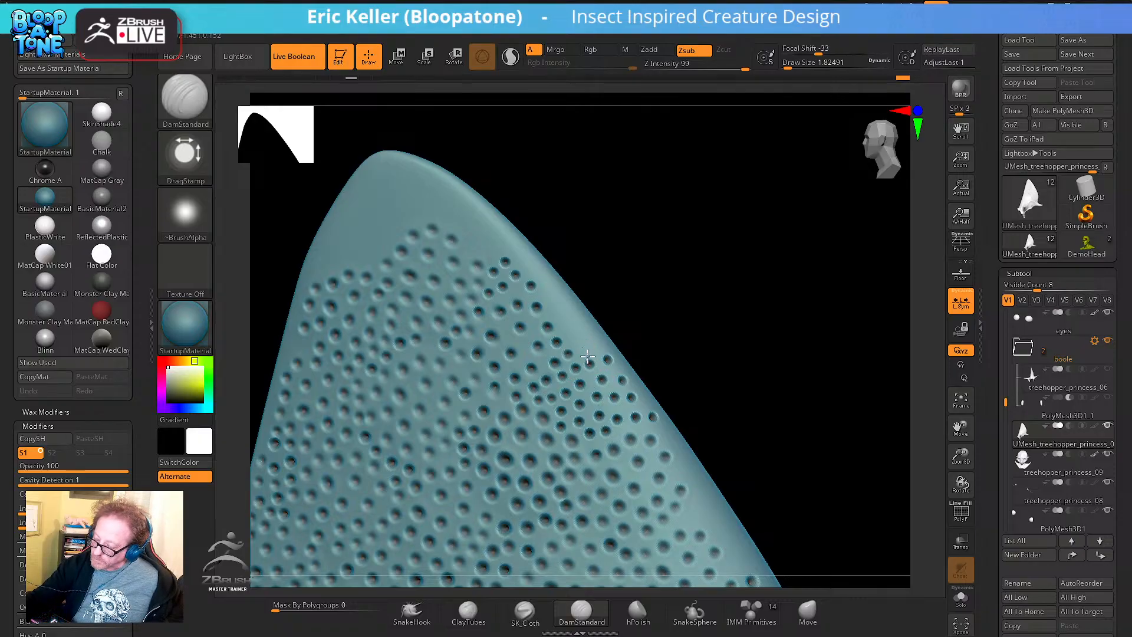
{"action": "left_click", "coordinate": [580, 321]}
{"action": "left_click", "coordinate": [566, 297]}
{"action": "left_click", "coordinate": [549, 293]}
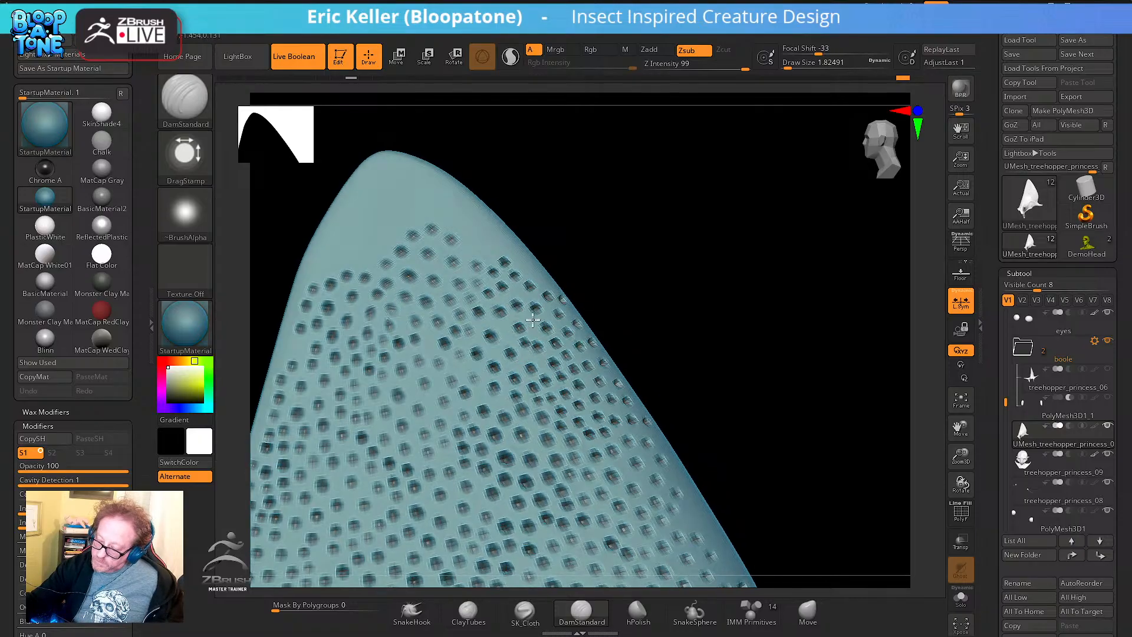
Fill the gaps beside the topmost cluster with pits and add more down along the upper rear edge
{"action": "right_click_drag", "start_coordinate": [524, 353], "coordinate": [504, 387]}
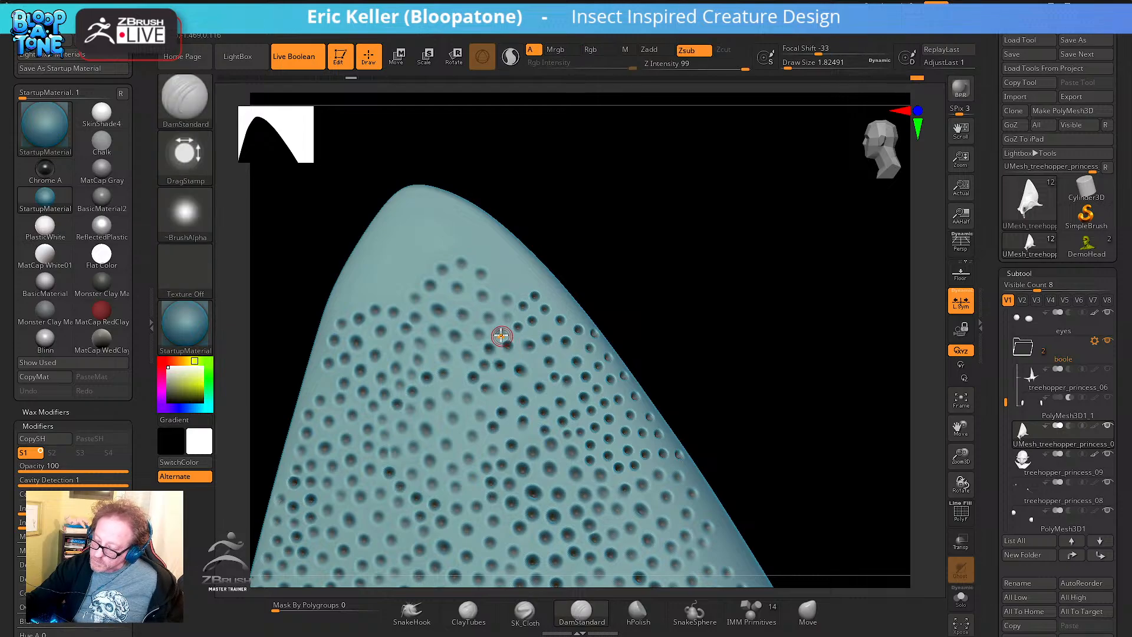
{"action": "mouse_move", "coordinate": [512, 322]}
{"action": "right_mouse_down", "text": "alt"}
{"action": "mouse_move", "coordinate": [506, 358]}
{"action": "mouse_move", "coordinate": [537, 366]}
{"action": "right_mouse_up", "text": "alt"}
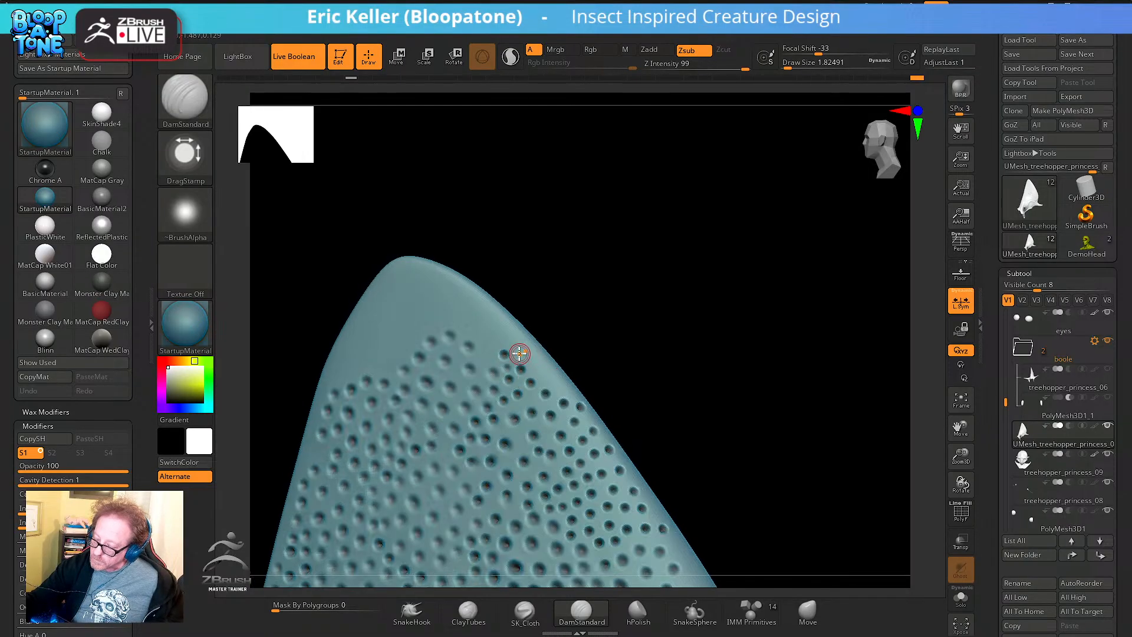
{"action": "left_click_drag", "start_coordinate": [551, 377], "coordinate": [575, 401]}
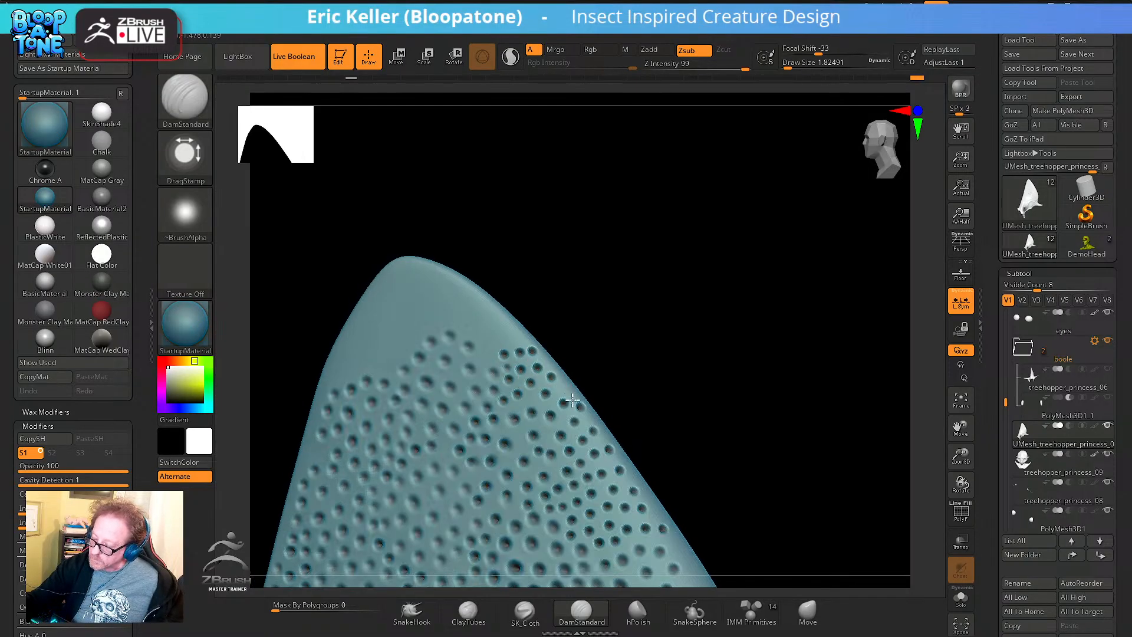
{"action": "mouse_move", "coordinate": [549, 370]}
{"action": "right_mouse_down", "text": "alt"}
{"action": "mouse_move", "coordinate": [581, 396]}
{"action": "mouse_move", "coordinate": [544, 392]}
{"action": "right_mouse_up", "text": "alt"}
Extend the texture upward with individual pits between the topmost cluster and the rear edge of the crest's tip
{"action": "left_click", "coordinate": [520, 385]}
{"action": "left_click", "coordinate": [524, 365]}
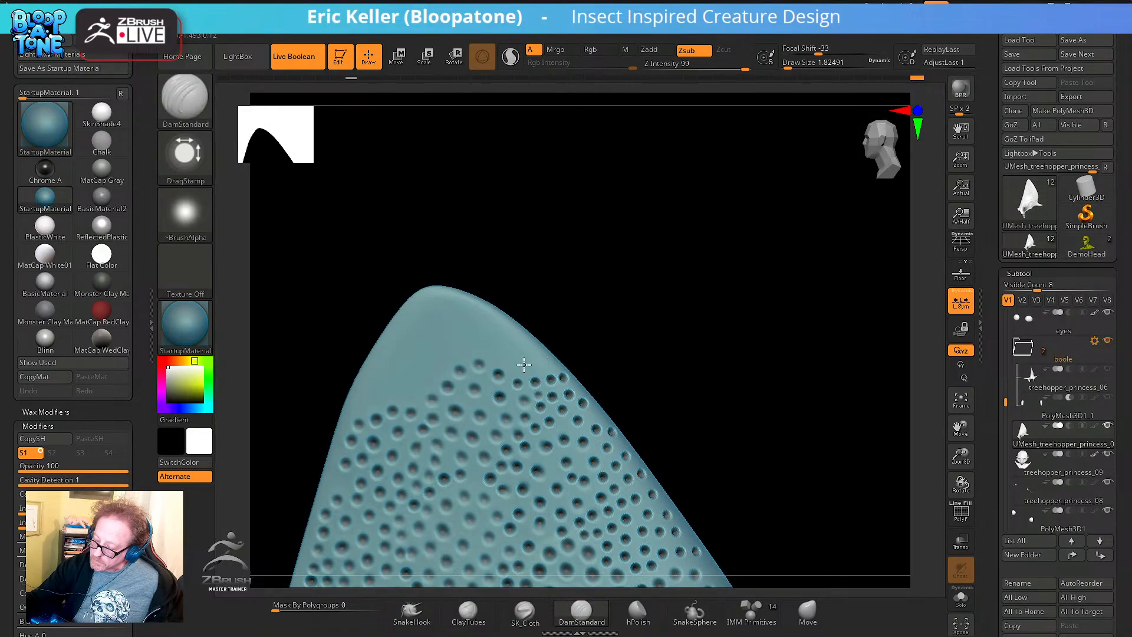
{"action": "left_click", "coordinate": [542, 361]}
{"action": "left_click", "coordinate": [527, 348]}
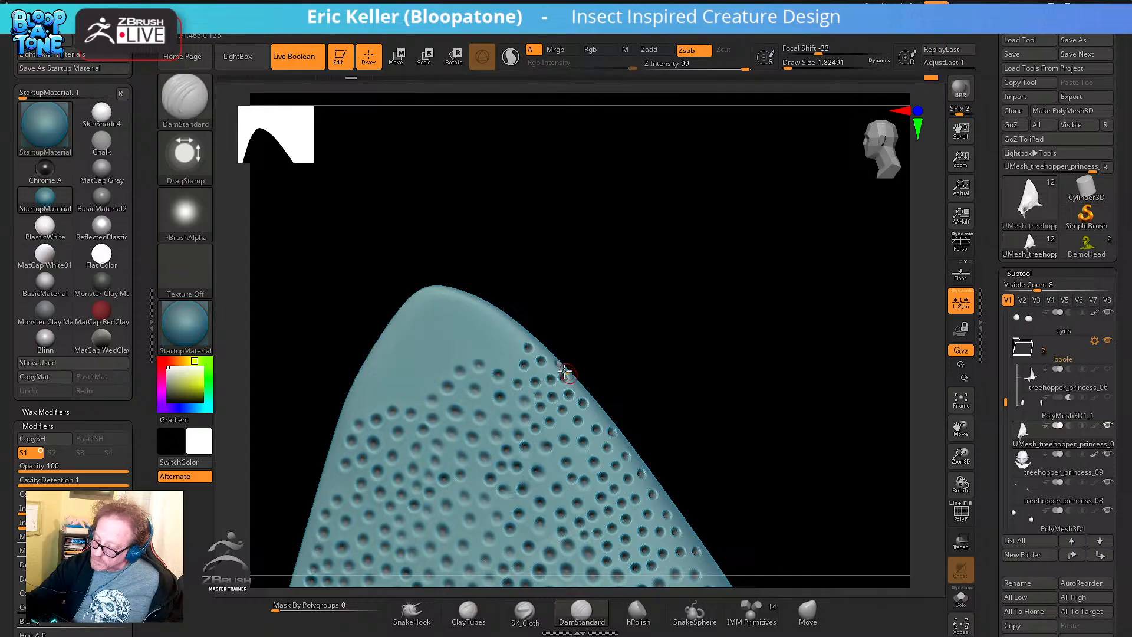
{"action": "right_click_drag", "start_coordinate": [521, 359], "coordinate": [537, 397], "text": "alt"}
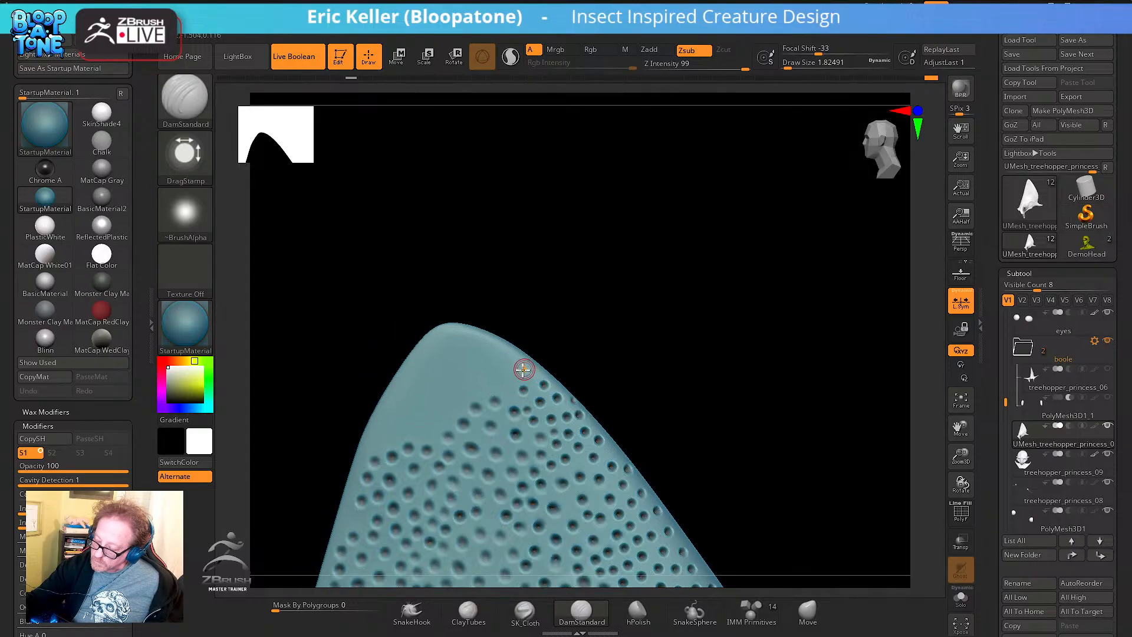
Carry the individual pits along the rear side of the crest's tip up to its apex
{"action": "left_click", "coordinate": [523, 370]}
{"action": "left_click", "coordinate": [525, 409]}
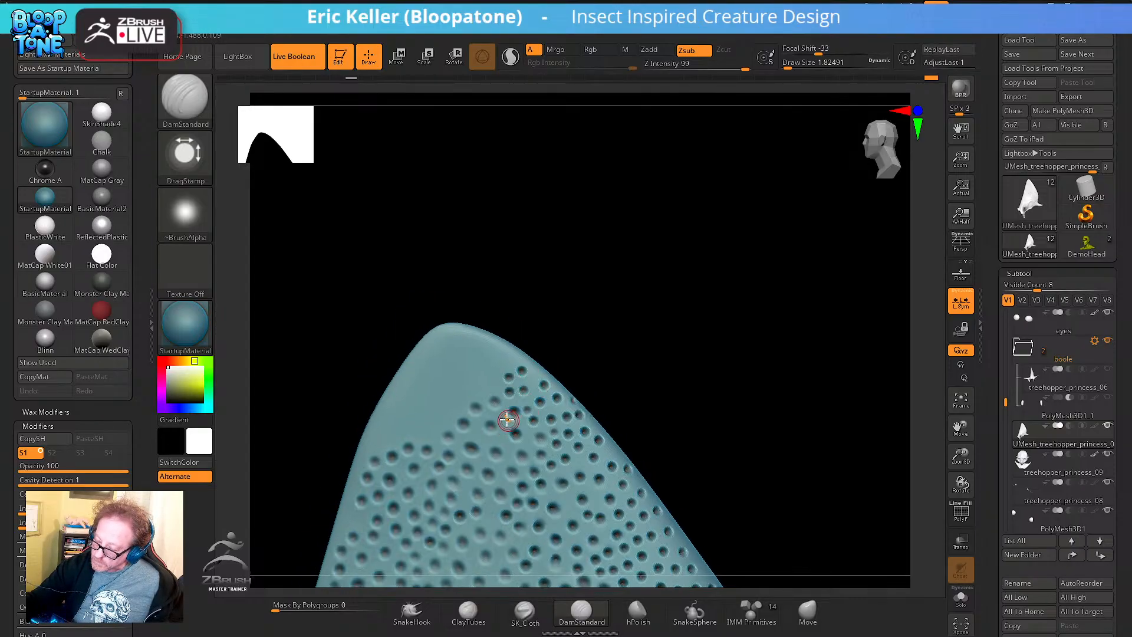
{"action": "left_click", "coordinate": [504, 418]}
{"action": "left_click", "coordinate": [521, 454]}
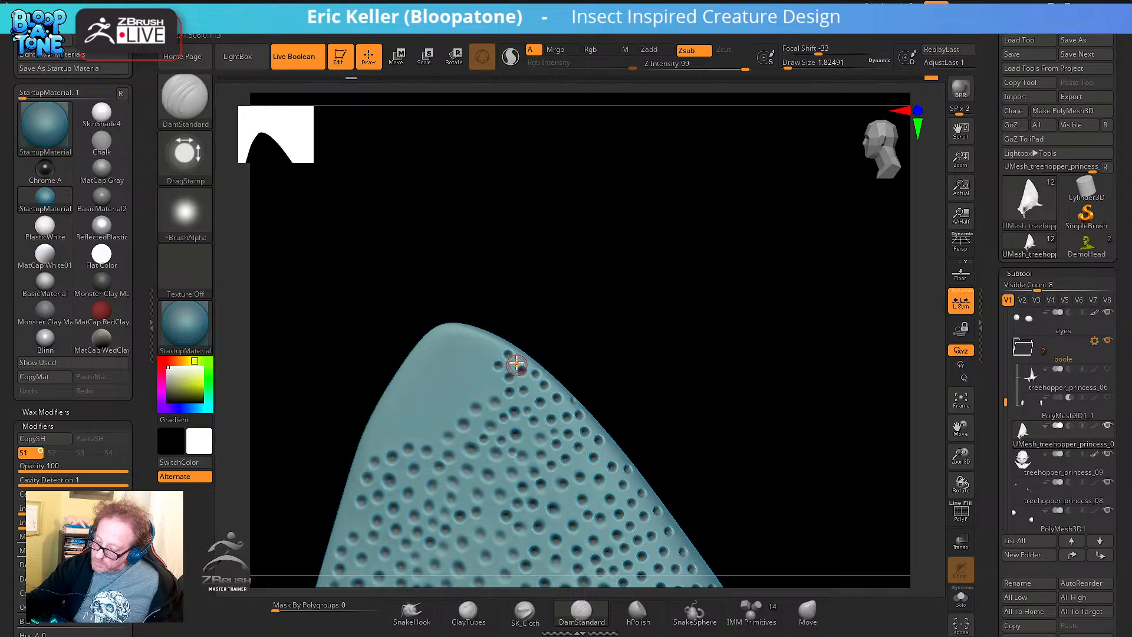
{"action": "left_click", "coordinate": [492, 344]}
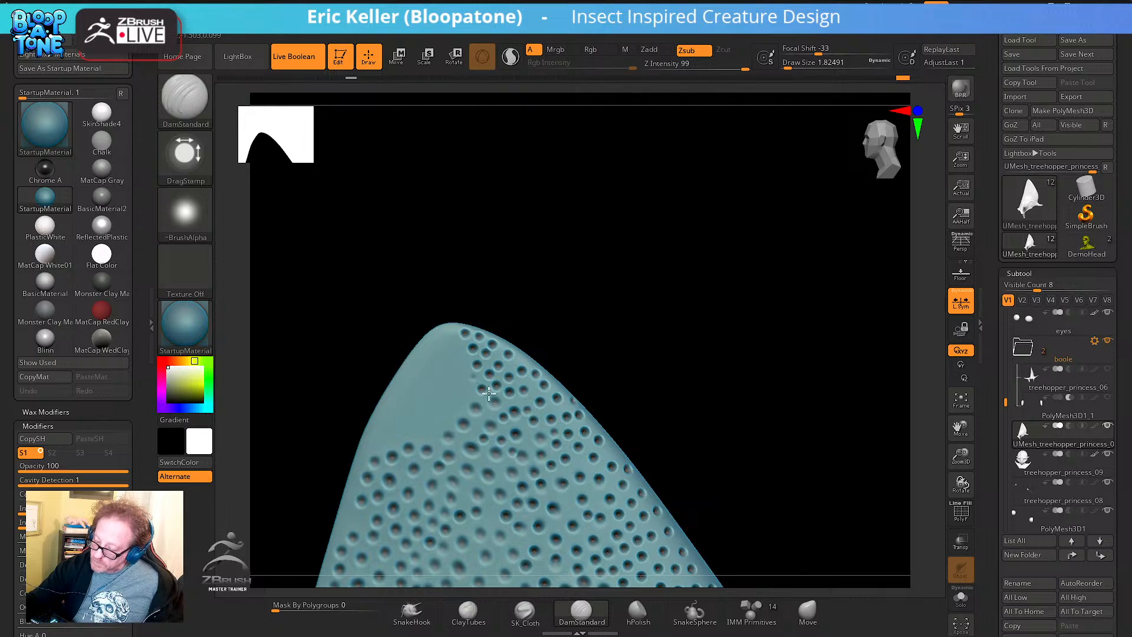
Add pits above the texture's upper boundary along the front edge of the crest's tip
{"action": "left_click_drag", "start_coordinate": [600, 311], "coordinate": [473, 445]}
{"action": "right_click_drag", "start_coordinate": [475, 432], "coordinate": [479, 420]}
{"action": "left_click_drag", "start_coordinate": [463, 402], "coordinate": [463, 408]}
{"action": "right_click_drag", "start_coordinate": [487, 406], "coordinate": [496, 386]}
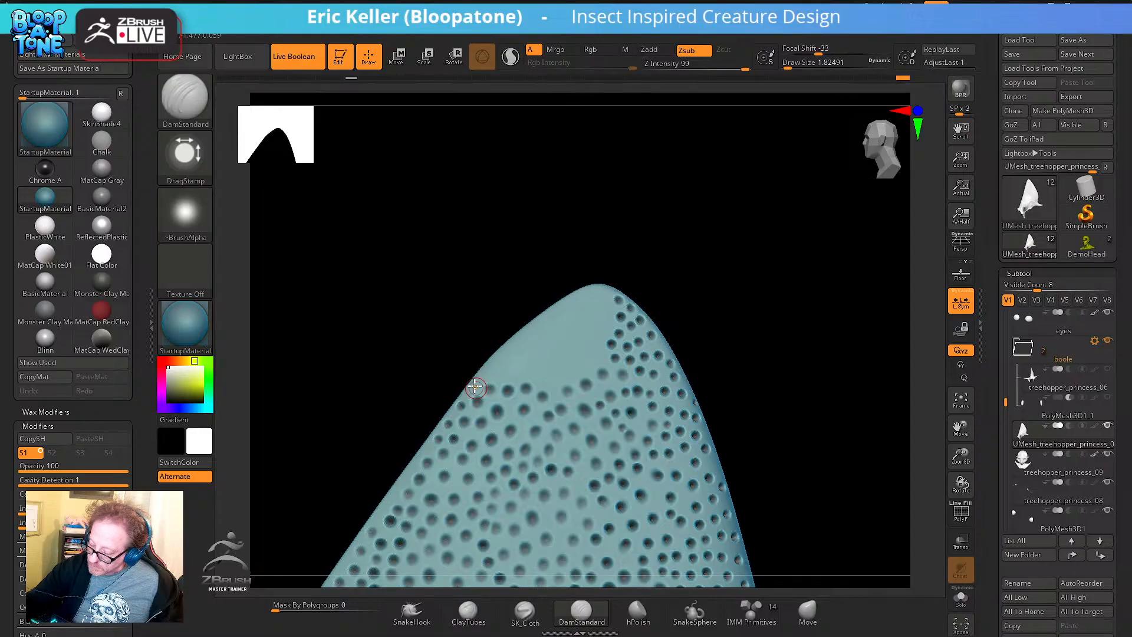
{"action": "mouse_move", "coordinate": [507, 390]}
{"action": "left_mouse_down"}
{"action": "mouse_move", "coordinate": [528, 377]}
{"action": "mouse_move", "coordinate": [537, 388]}
{"action": "mouse_move", "coordinate": [553, 366]}
{"action": "mouse_move", "coordinate": [513, 361]}
{"action": "left_mouse_up"}
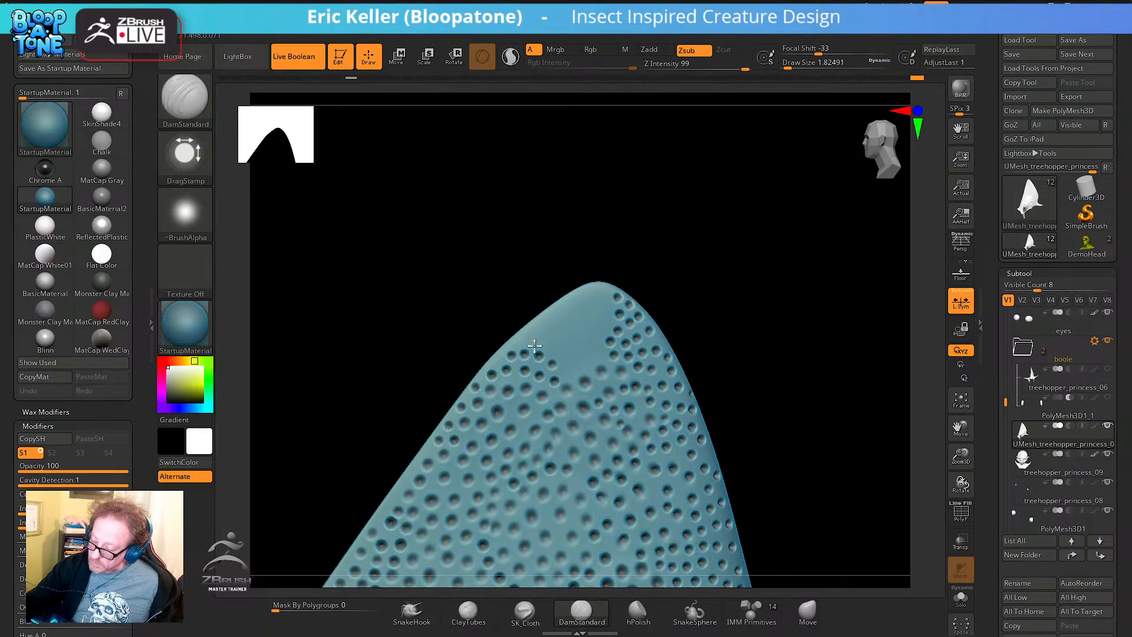
Fill the remaining bare patch between the tip's front edge, its apex and the rear pits with closely spaced pits
{"action": "left_click", "coordinate": [528, 336]}
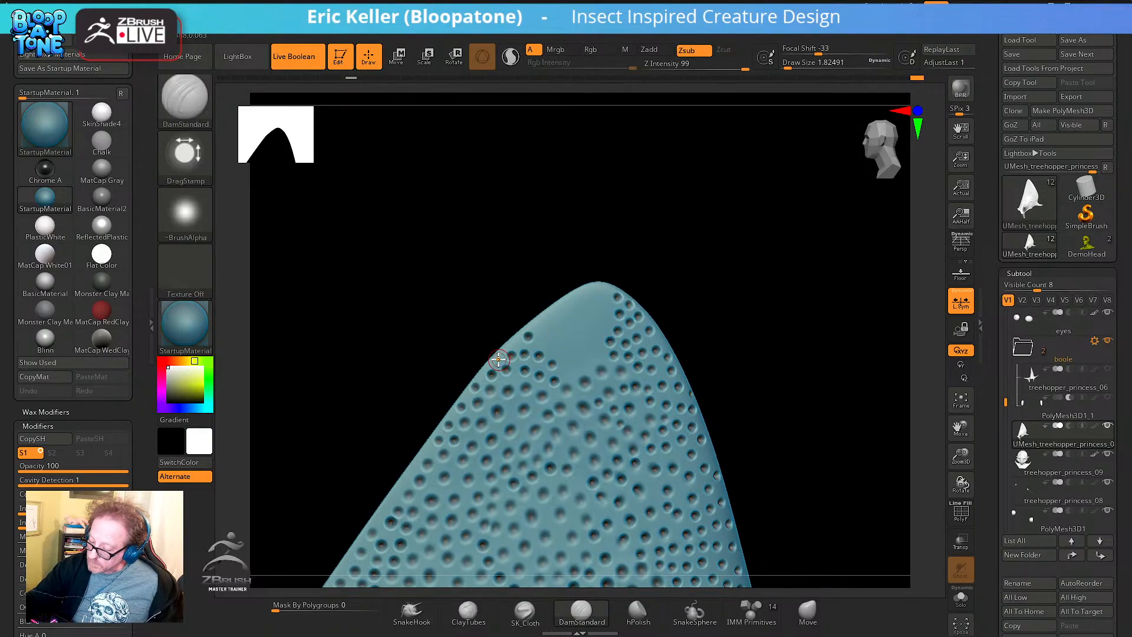
{"action": "left_click", "coordinate": [543, 339]}
{"action": "left_click", "coordinate": [562, 350]}
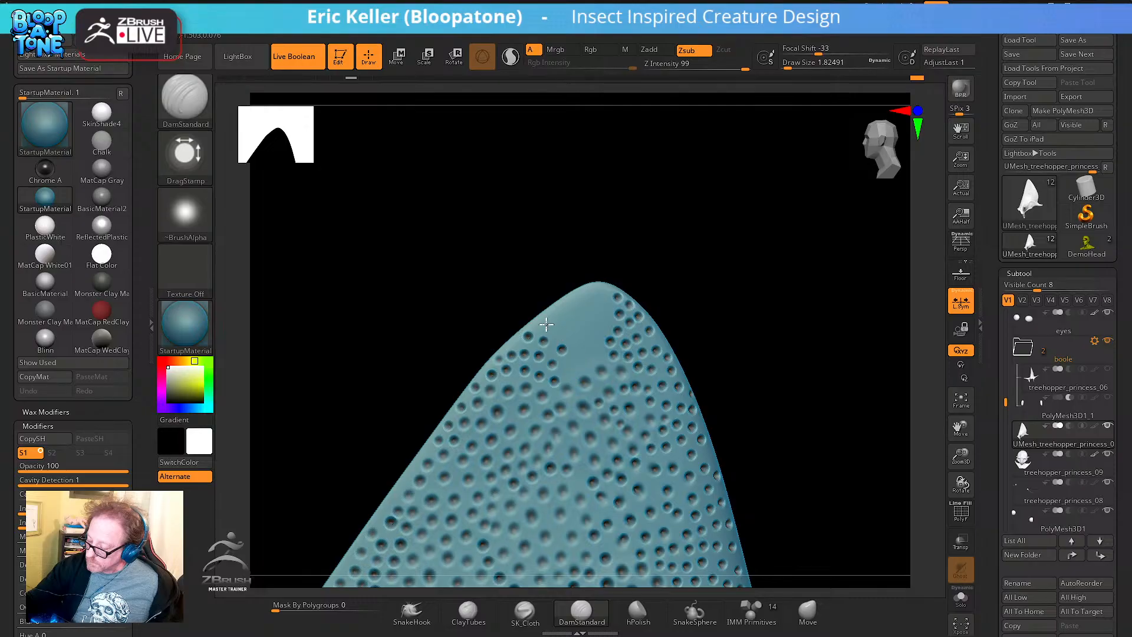
{"action": "left_click", "coordinate": [572, 304]}
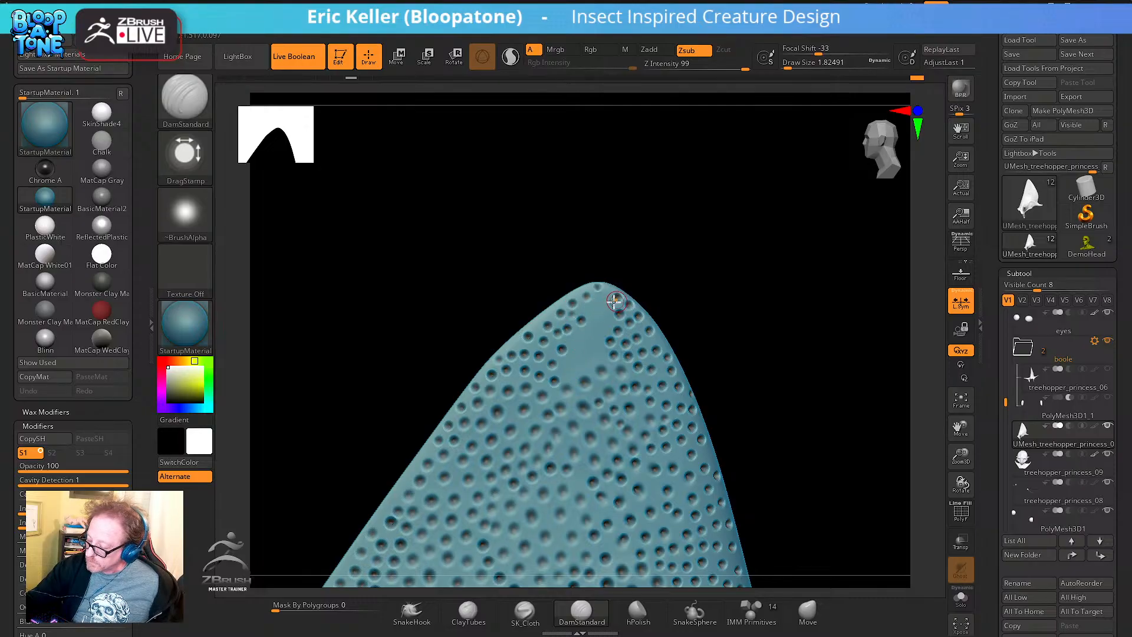
{"action": "left_click", "coordinate": [594, 316]}
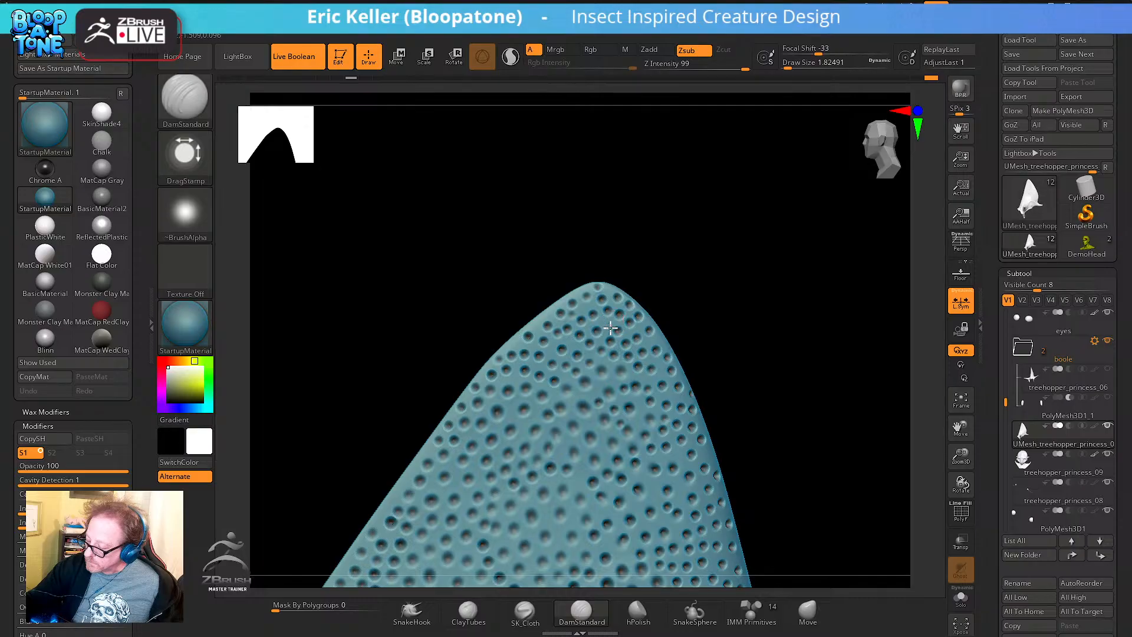
Switch to the xtrxtDots brush for texturing the bare area below the crest's pitted region
{"action": "mouse_move", "coordinate": [690, 351]}
{"action": "left_mouse_down"}
{"action": "mouse_move", "coordinate": [746, 473]}
{"action": "mouse_move", "coordinate": [766, 422]}
{"action": "mouse_move", "coordinate": [787, 489]}
{"action": "mouse_move", "coordinate": [770, 462]}
{"action": "mouse_move", "coordinate": [789, 463]}
{"action": "mouse_move", "coordinate": [791, 483]}
{"action": "mouse_move", "coordinate": [773, 478]}
{"action": "mouse_move", "coordinate": [829, 508]}
{"action": "mouse_move", "coordinate": [816, 473]}
{"action": "mouse_move", "coordinate": [783, 467]}
{"action": "left_mouse_up"}
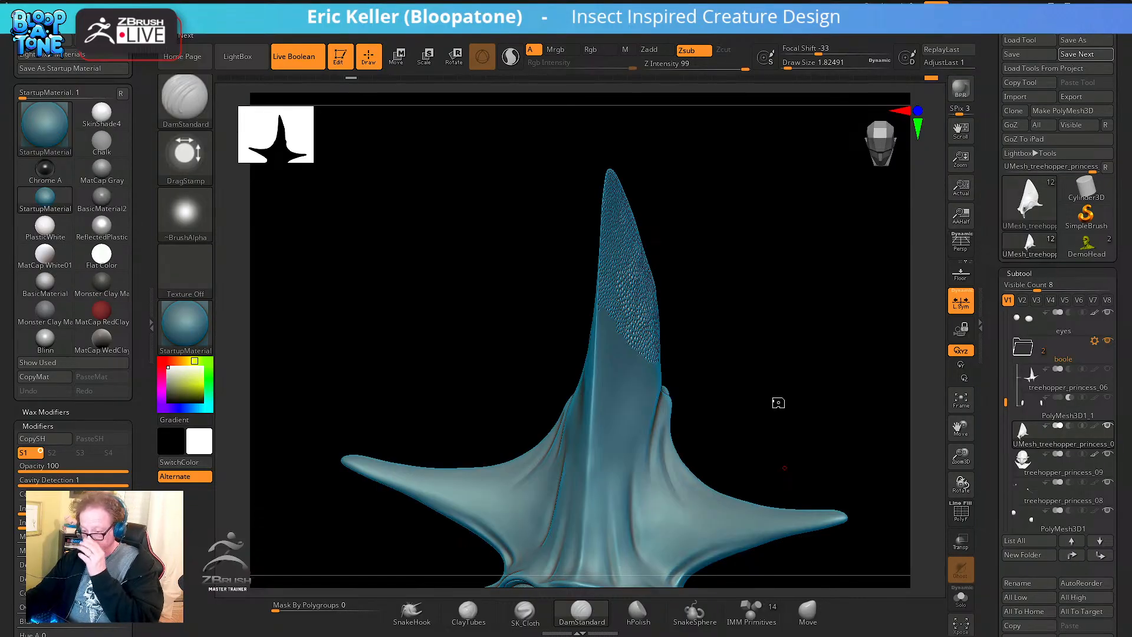
{"action": "left_click_drag", "start_coordinate": [778, 402], "coordinate": [701, 498]}
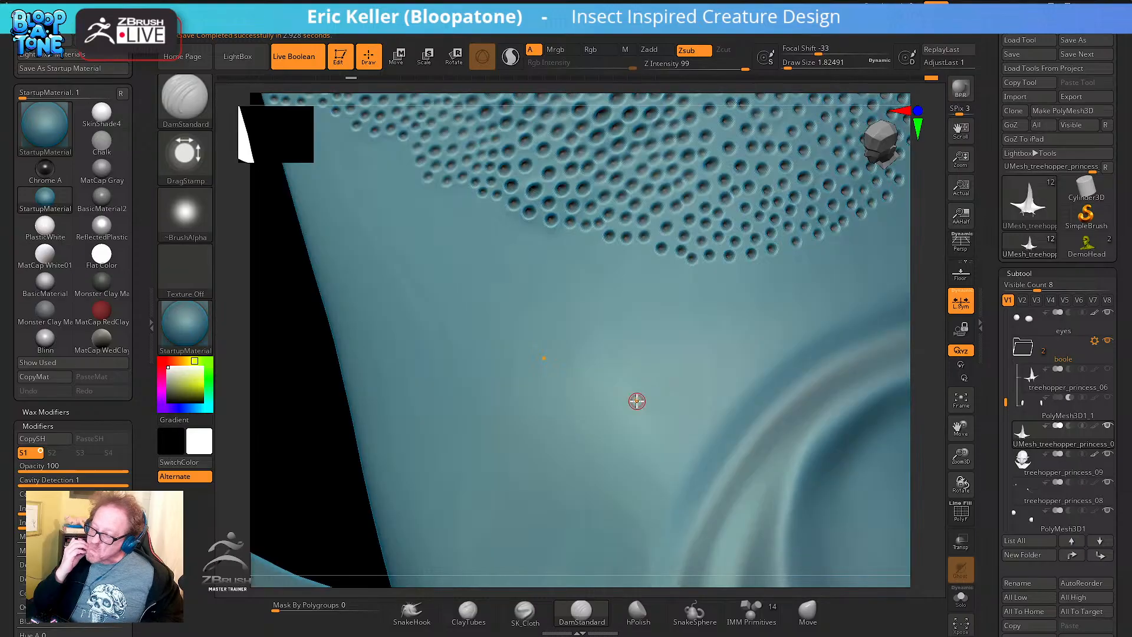
{"action": "left_click_drag", "start_coordinate": [338, 436], "coordinate": [530, 470]}
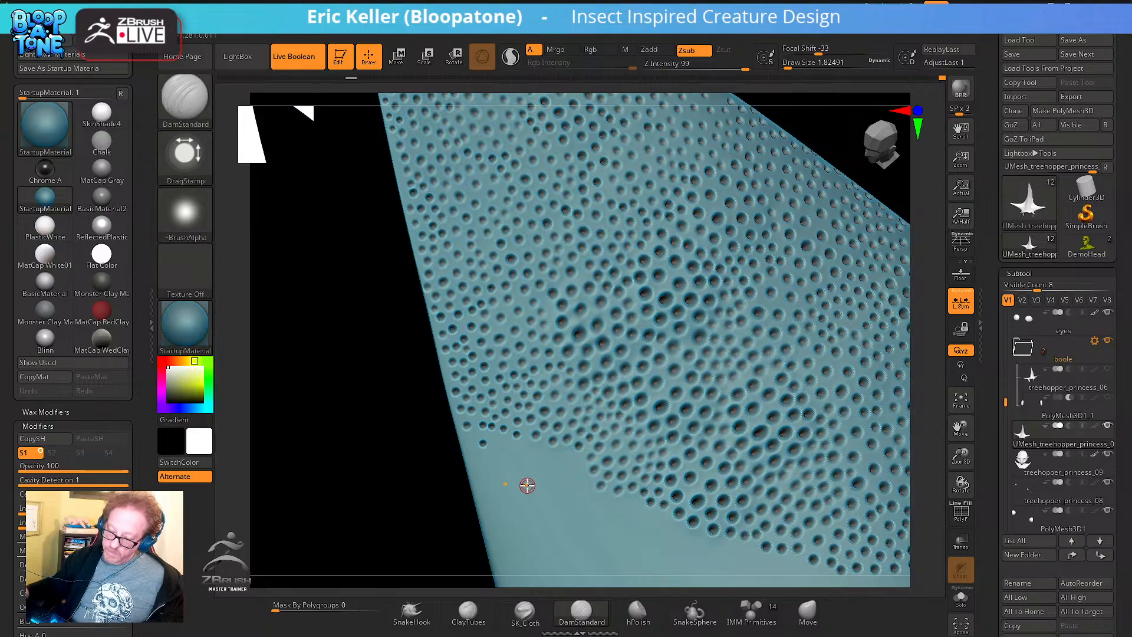
{"action": "left_click", "coordinate": [185, 97]}
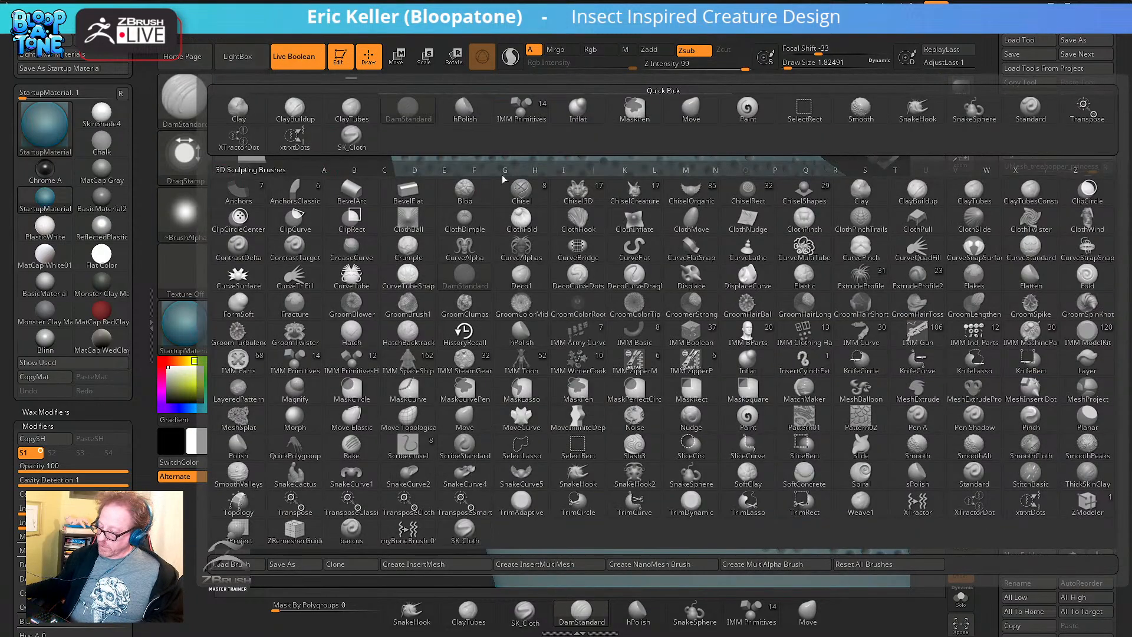
{"action": "left_click", "coordinate": [298, 141]}
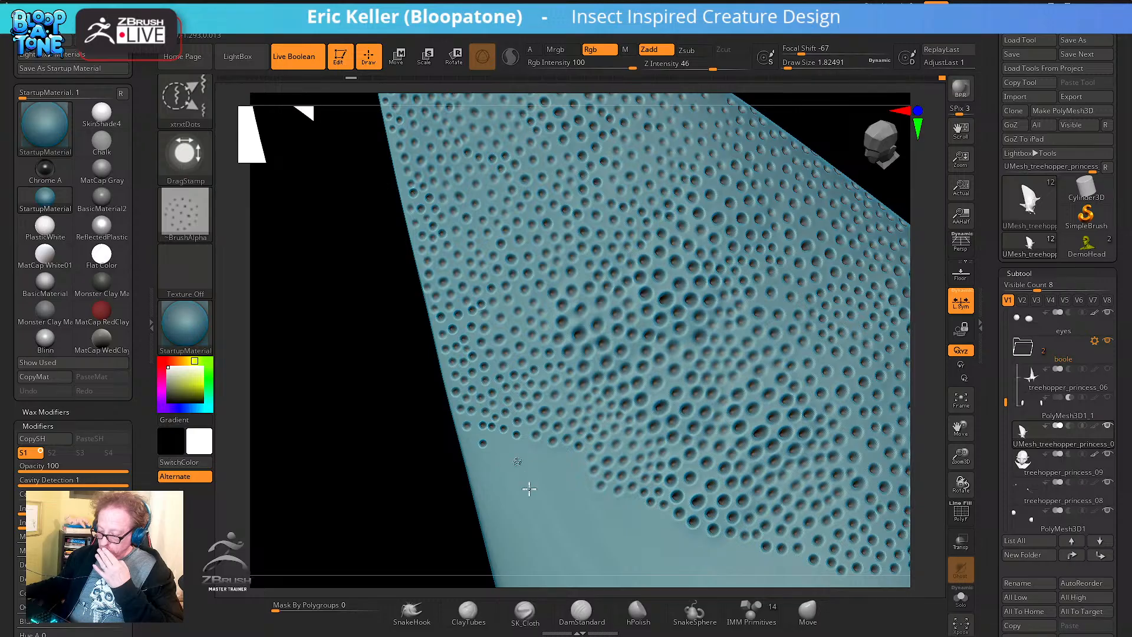
Try small trial dot clusters in the bare area below the texture's lower boundary at increasing draw sizes, undoing each one
{"action": "key", "text": "s"}
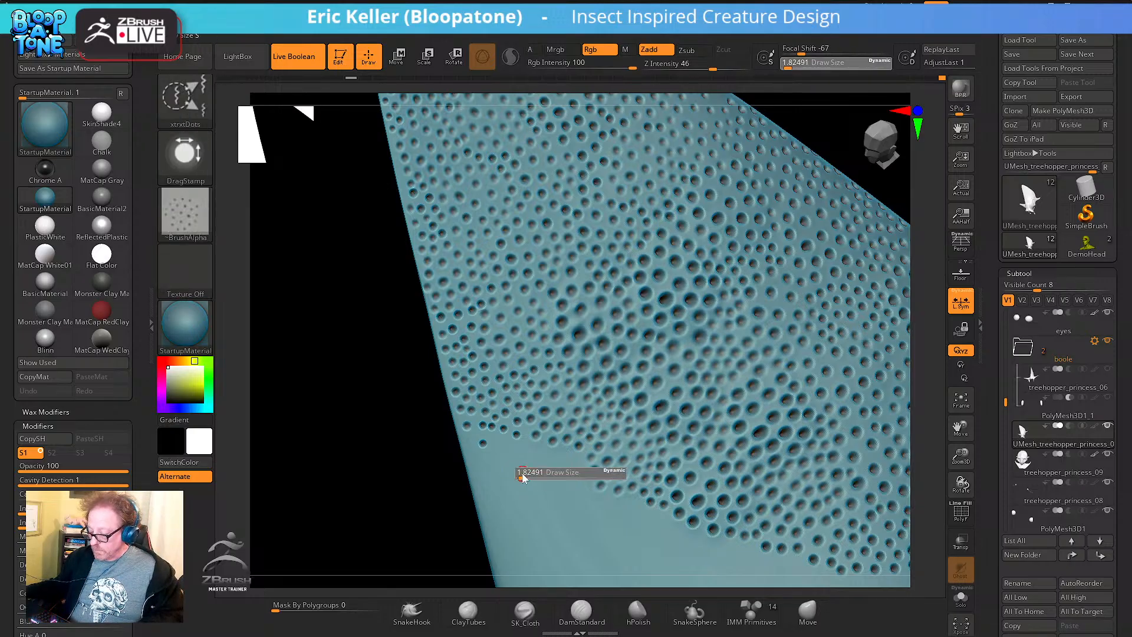
{"action": "key", "text": "s"}
{"action": "mouse_move", "coordinate": [526, 473]}
{"action": "left_mouse_down"}
{"action": "mouse_move", "coordinate": [528, 511]}
{"action": "mouse_move", "coordinate": [519, 480]}
{"action": "left_mouse_up"}
{"action": "key", "text": "ctrl+z"}
{"action": "key", "text": "s"}
{"action": "left_click_drag", "start_coordinate": [391, 458], "coordinate": [296, 267], "text": "alt"}
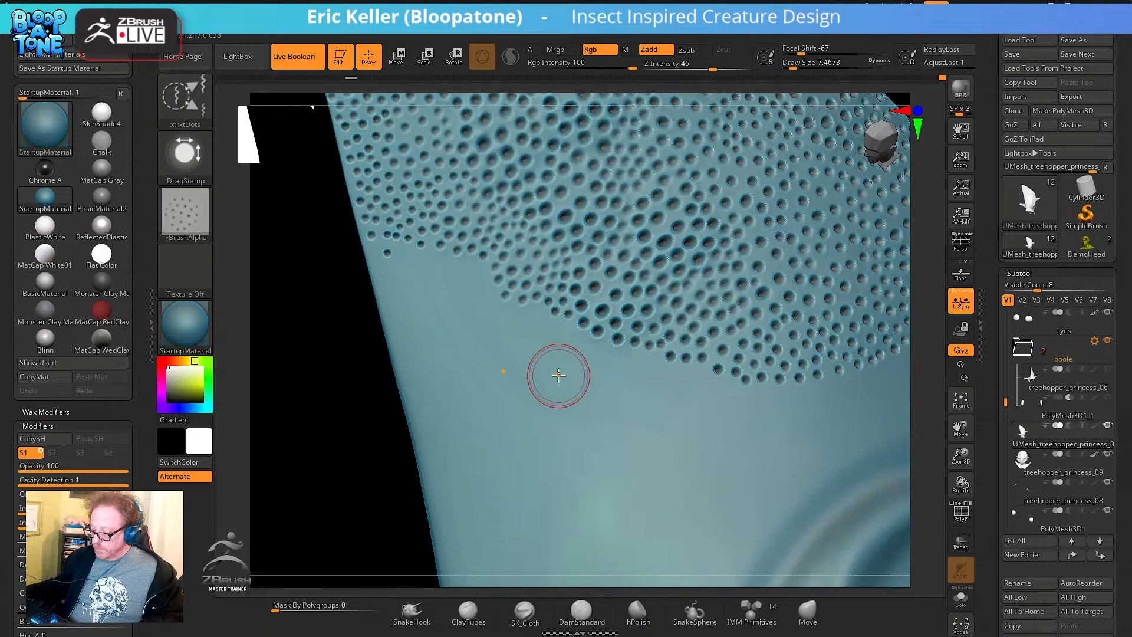
{"action": "left_click_drag", "start_coordinate": [587, 378], "coordinate": [636, 453]}
{"action": "key", "text": "ctrl+z"}
{"action": "key", "text": "s"}
{"action": "mouse_move", "coordinate": [606, 386]}
{"action": "left_mouse_down"}
{"action": "mouse_move", "coordinate": [610, 416]}
{"action": "mouse_move", "coordinate": [620, 410]}
{"action": "mouse_move", "coordinate": [616, 472]}
{"action": "mouse_move", "coordinate": [585, 525]}
{"action": "left_mouse_up"}
{"action": "key", "text": "ctrl+z"}
Set the draw size to 18.45511 and stamp adjoining dot clusters just below the texture's lower boundary, down toward the curved fold
{"action": "key", "text": "s"}
{"action": "mouse_move", "coordinate": [696, 492]}
{"action": "left_mouse_down"}
{"action": "mouse_move", "coordinate": [710, 421]}
{"action": "mouse_move", "coordinate": [698, 540]}
{"action": "left_mouse_up"}
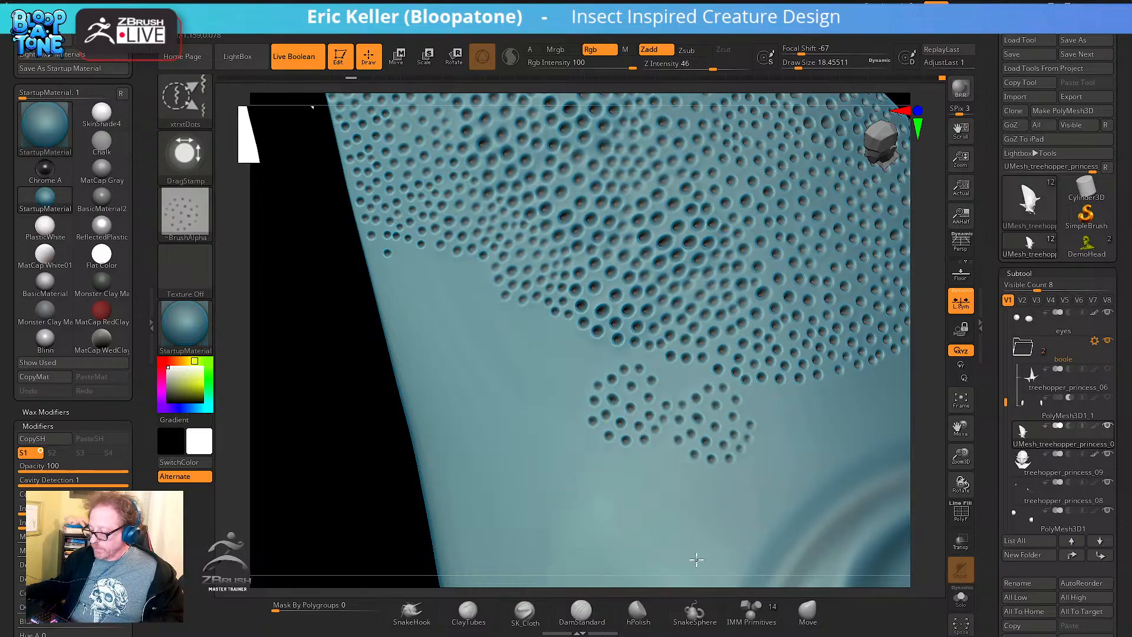
{"action": "left_click_drag", "start_coordinate": [285, 450], "coordinate": [354, 413]}
{"action": "mouse_move", "coordinate": [682, 404]}
{"action": "left_mouse_down"}
{"action": "mouse_move", "coordinate": [689, 489]}
{"action": "mouse_move", "coordinate": [703, 518]}
{"action": "left_mouse_up"}
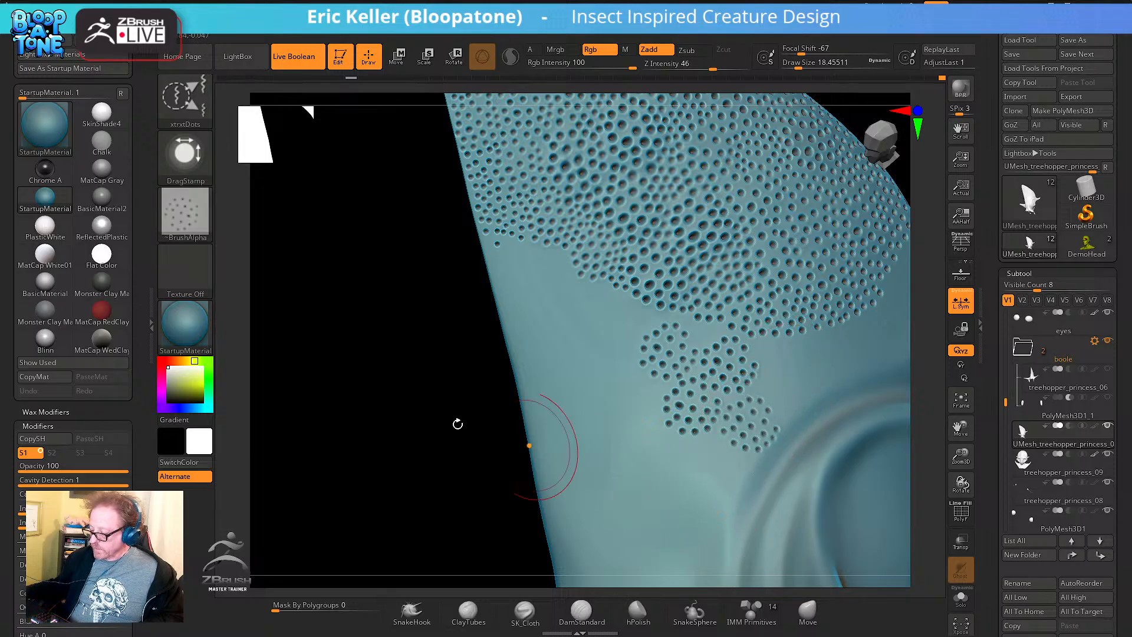
Set the draw size to 16.97027 and stamp more dot clusters between the pitted region and the curved fold
{"action": "left_click_drag", "start_coordinate": [458, 422], "coordinate": [326, 394]}
{"action": "key", "text": "s"}
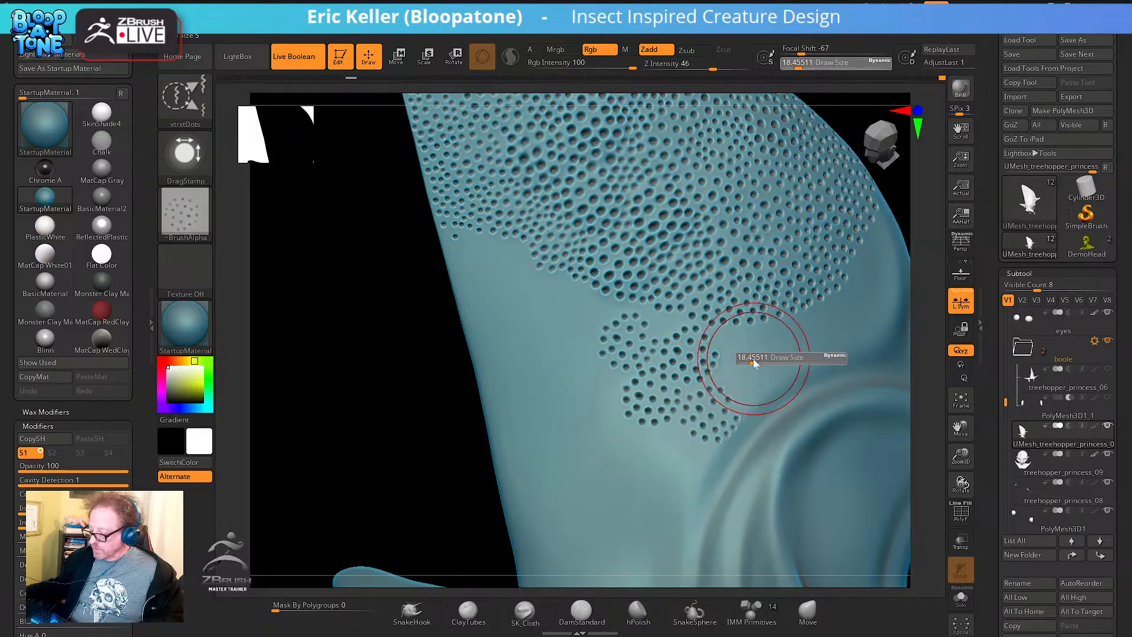
{"action": "left_click_drag", "start_coordinate": [753, 357], "coordinate": [744, 348]}
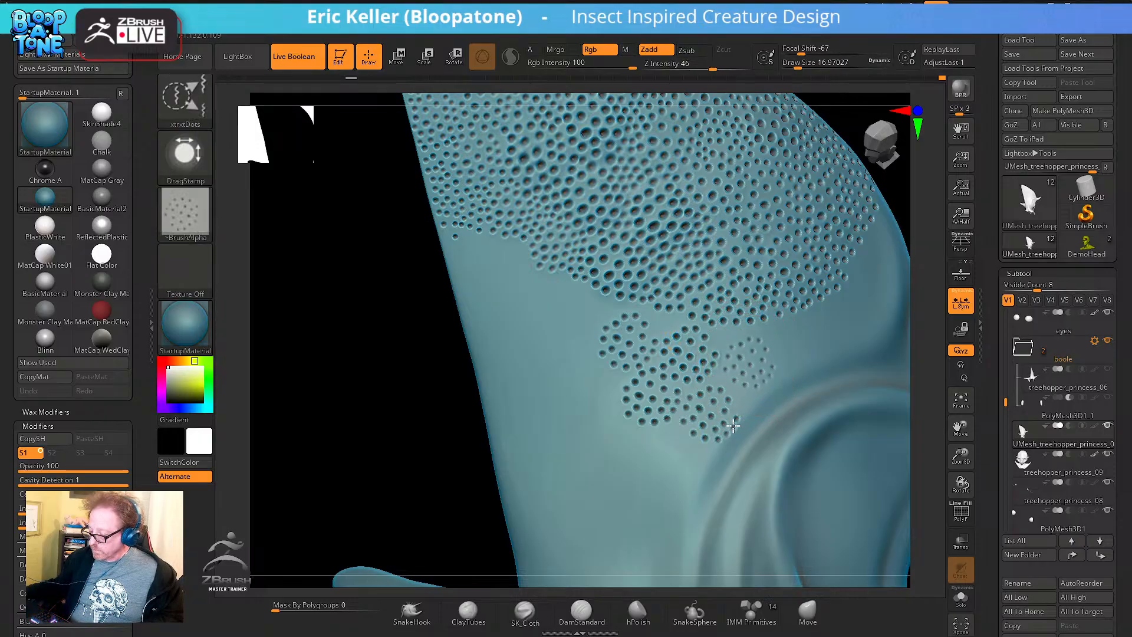
{"action": "left_click_drag", "start_coordinate": [732, 447], "coordinate": [723, 460]}
{"action": "left_click_drag", "start_coordinate": [397, 370], "coordinate": [377, 371], "text": "alt"}
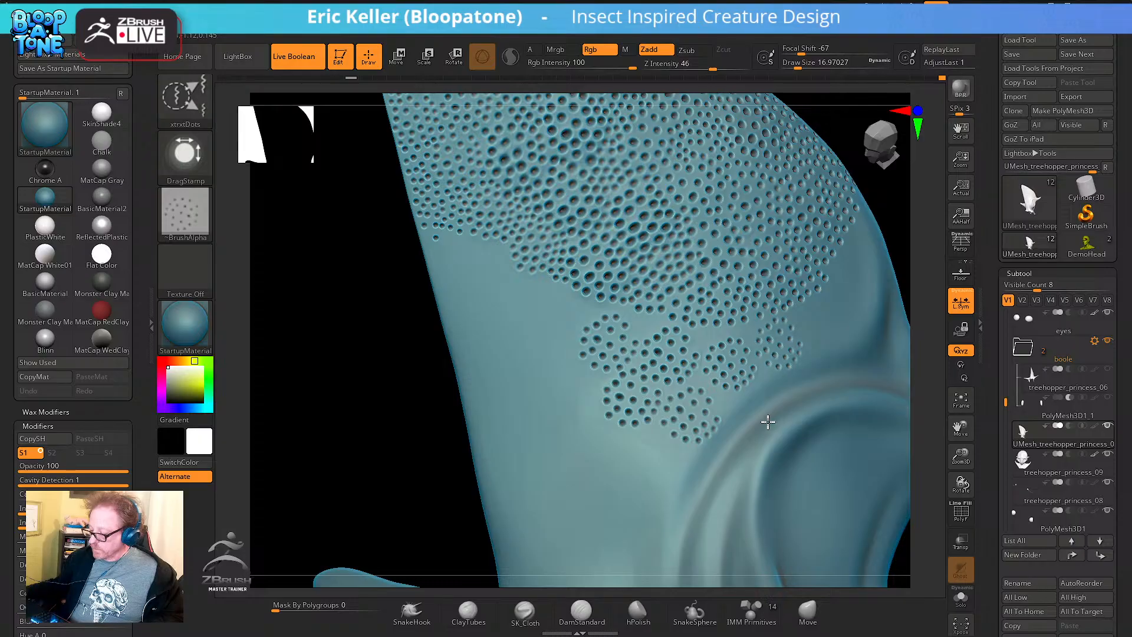
{"action": "left_click_drag", "start_coordinate": [408, 397], "coordinate": [397, 348]}
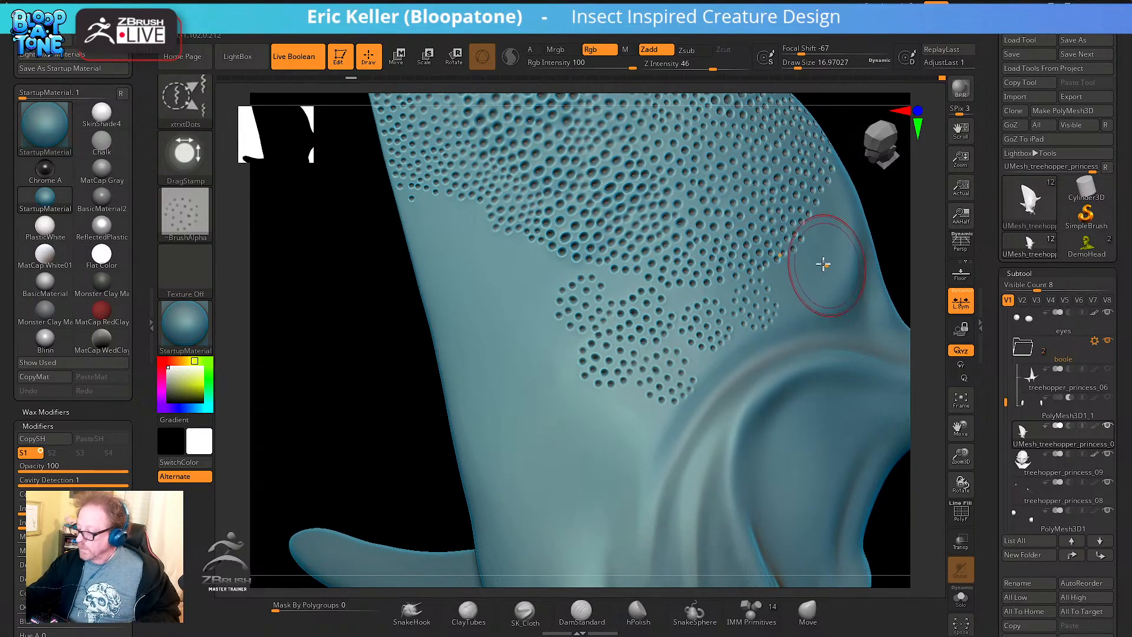
Extend the stamped dot clusters beneath the main texture toward the crest's rear edge above the side horn
{"action": "left_click_drag", "start_coordinate": [829, 263], "coordinate": [641, 397]}
{"action": "left_click_drag", "start_coordinate": [658, 448], "coordinate": [652, 423], "text": "shift"}
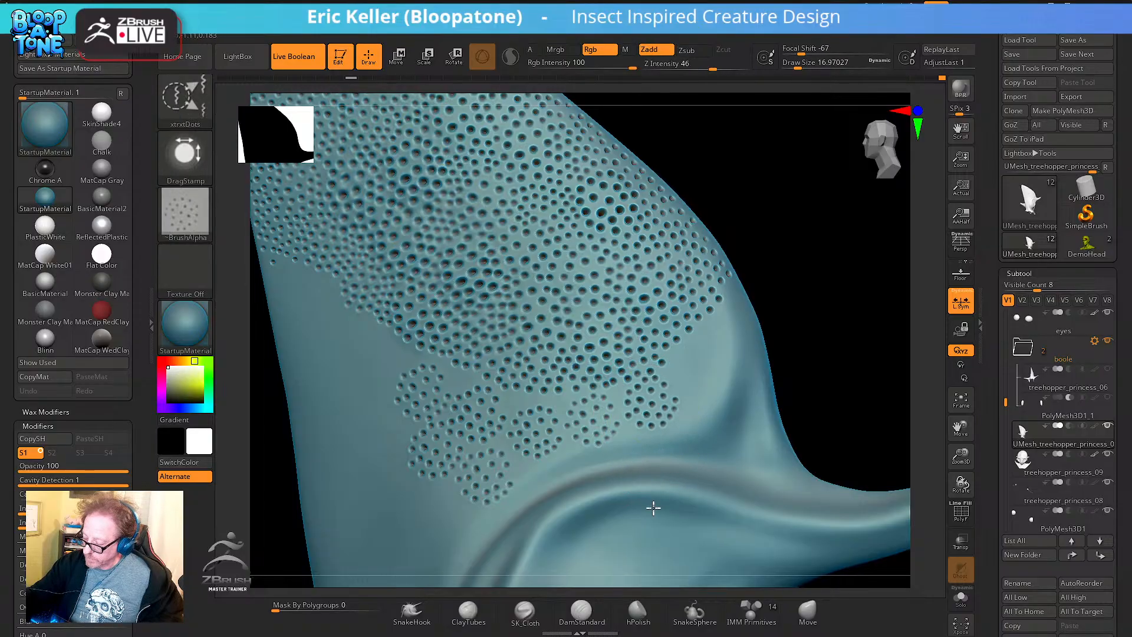
{"action": "left_click_drag", "start_coordinate": [790, 318], "coordinate": [682, 373]}
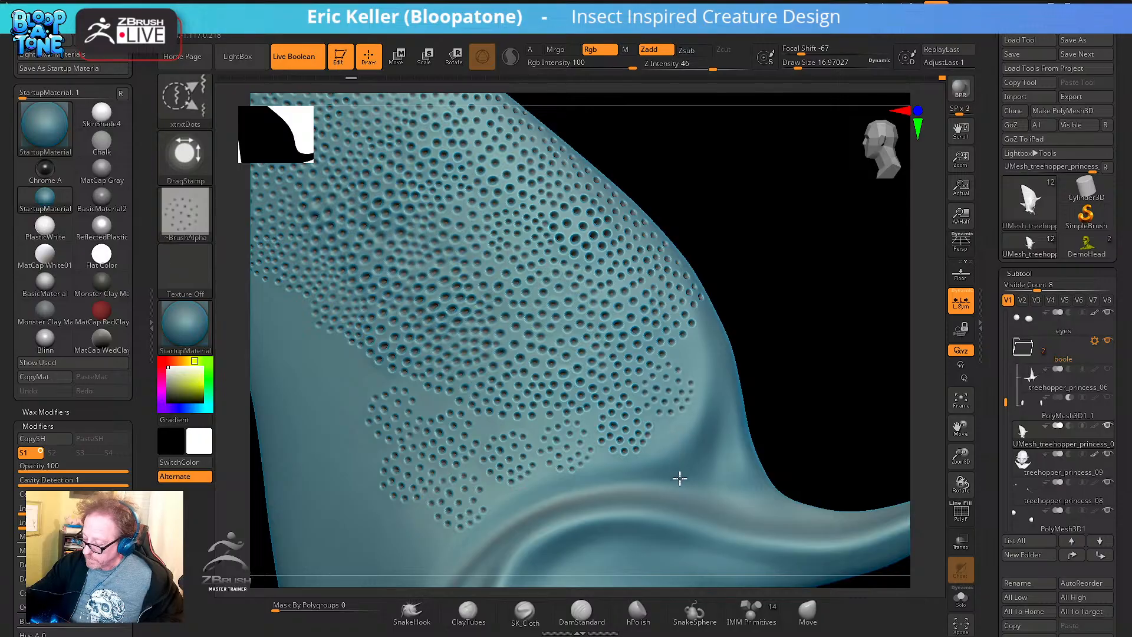
{"action": "left_click_drag", "start_coordinate": [763, 376], "coordinate": [669, 417]}
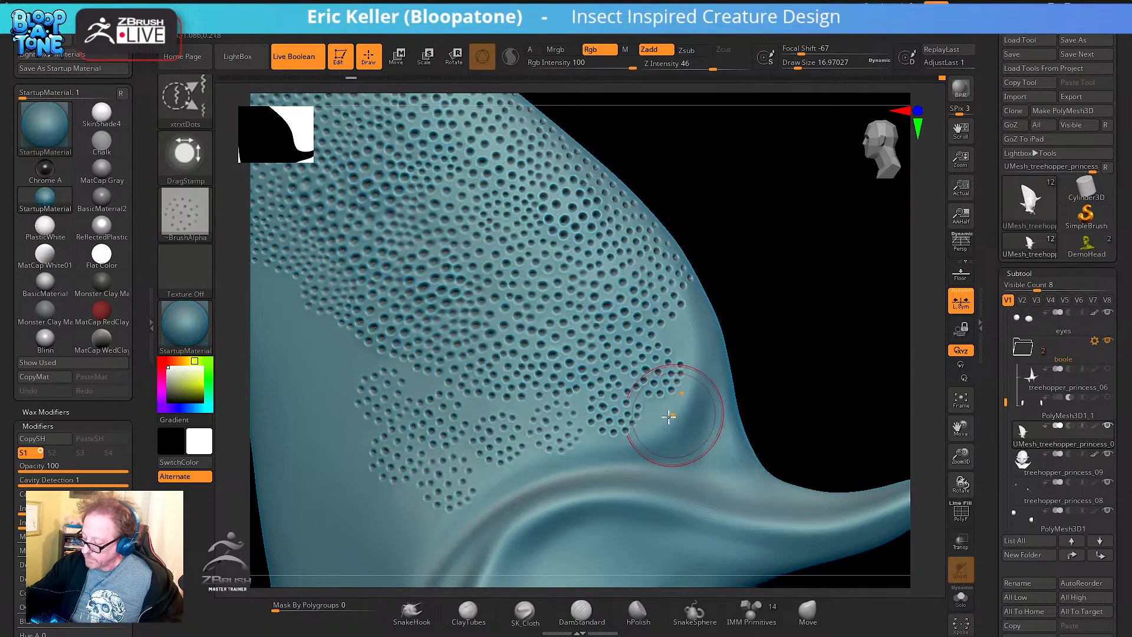
Stamp dot clusters into the hollow above the side horn's fold and down along the crest's lower rear edge
{"action": "key", "text": "shift"}
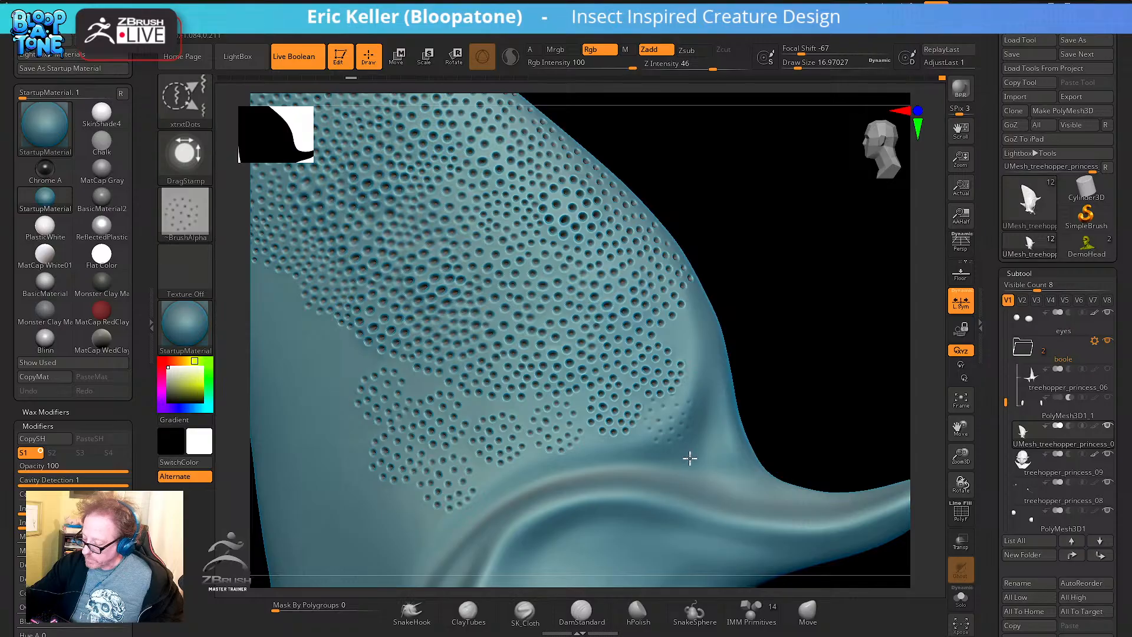
{"action": "key", "text": "shift"}
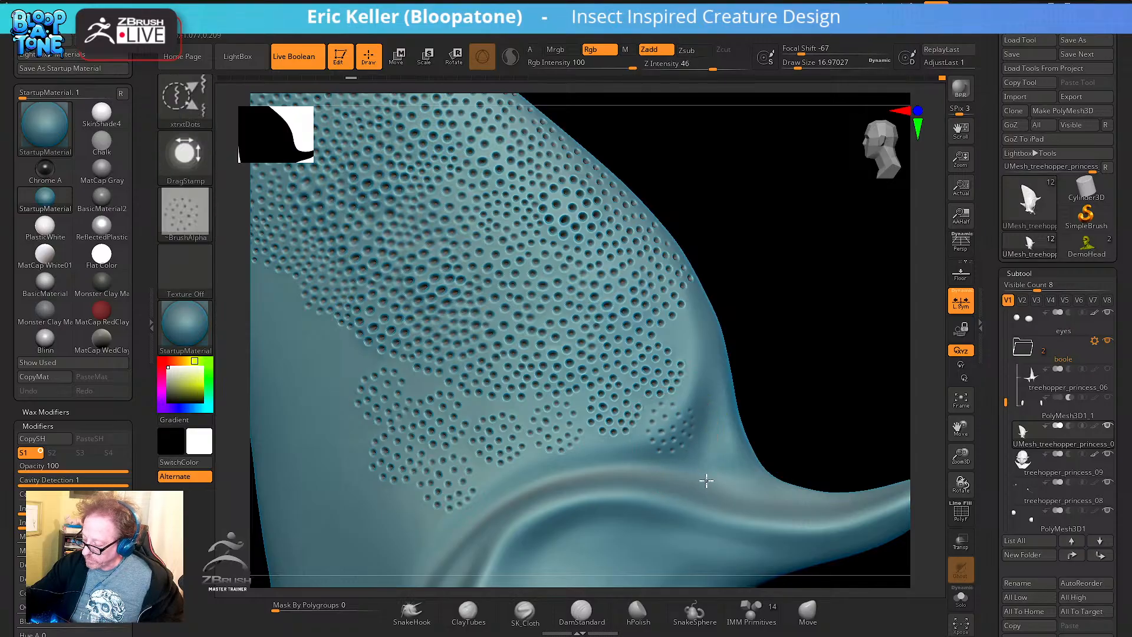
{"action": "mouse_move", "coordinate": [790, 405]}
{"action": "left_mouse_down"}
{"action": "mouse_move", "coordinate": [798, 419]}
{"action": "mouse_move", "coordinate": [740, 391]}
{"action": "mouse_move", "coordinate": [742, 355]}
{"action": "mouse_move", "coordinate": [695, 372]}
{"action": "mouse_move", "coordinate": [658, 366]}
{"action": "left_mouse_up"}
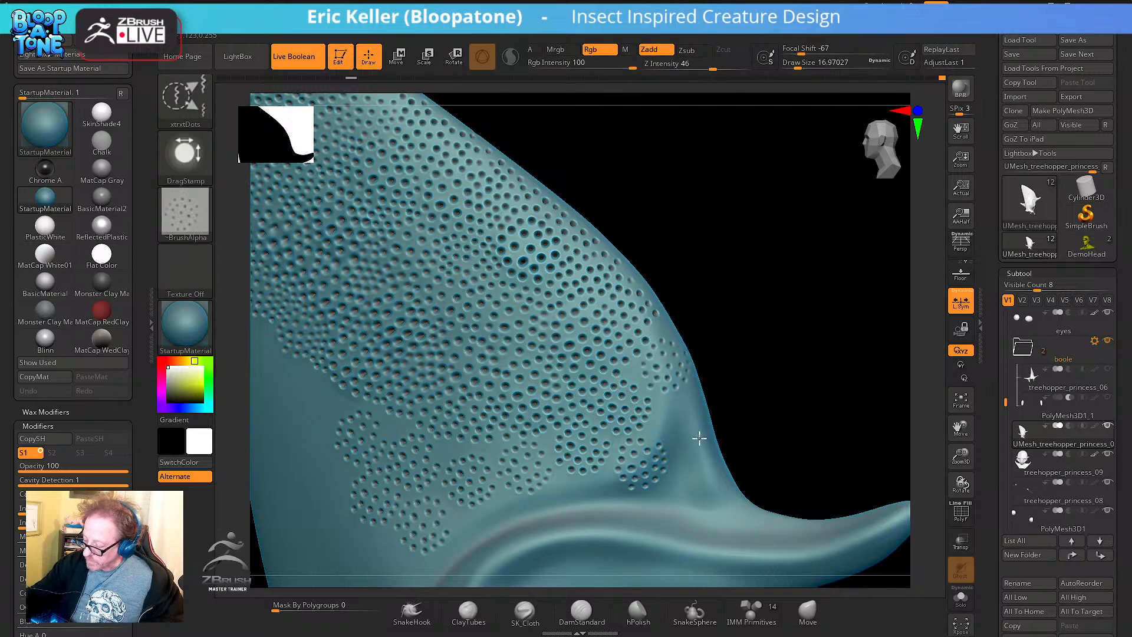
{"action": "left_click_drag", "start_coordinate": [749, 399], "coordinate": [700, 366]}
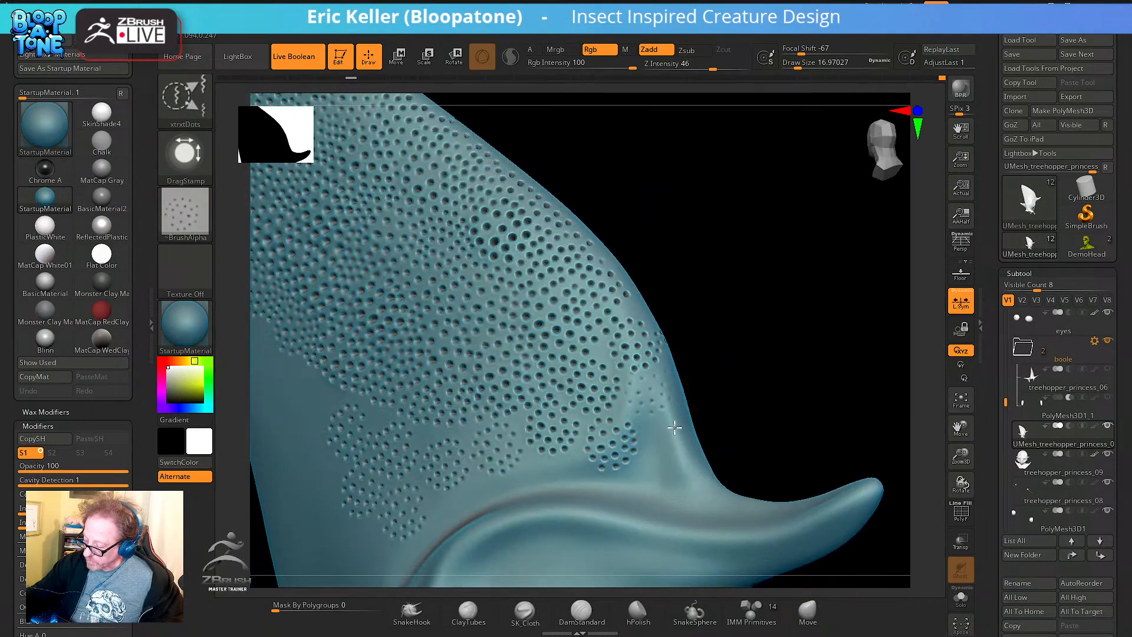
{"action": "mouse_move", "coordinate": [674, 427]}
{"action": "left_mouse_down", "text": "shift"}
{"action": "mouse_move", "coordinate": [644, 417]}
{"action": "mouse_move", "coordinate": [652, 401]}
{"action": "mouse_move", "coordinate": [735, 412]}
{"action": "mouse_move", "coordinate": [741, 431]}
{"action": "mouse_move", "coordinate": [758, 434]}
{"action": "left_mouse_up", "text": "shift"}
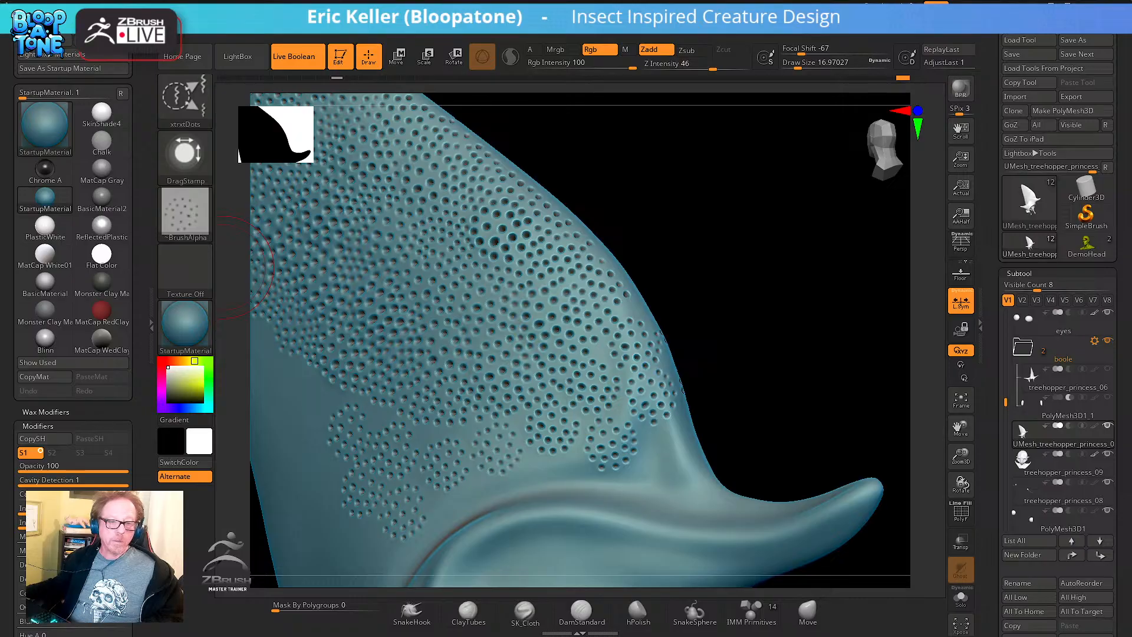
Examine the pit pattern on the crest and side horns in the treehopper reference photo
{"action": "left_click_drag", "start_coordinate": [0, 195], "coordinate": [389, 269]}
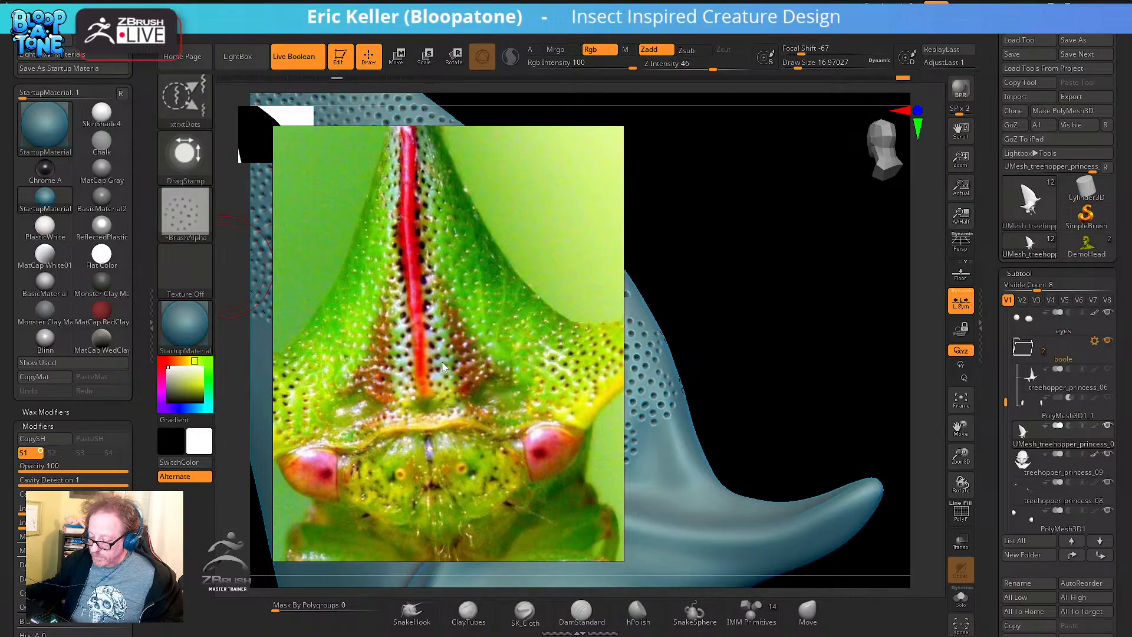
{"action": "scroll", "coordinate": [441, 326], "scroll_direction": "down", "scroll_amount": 2}
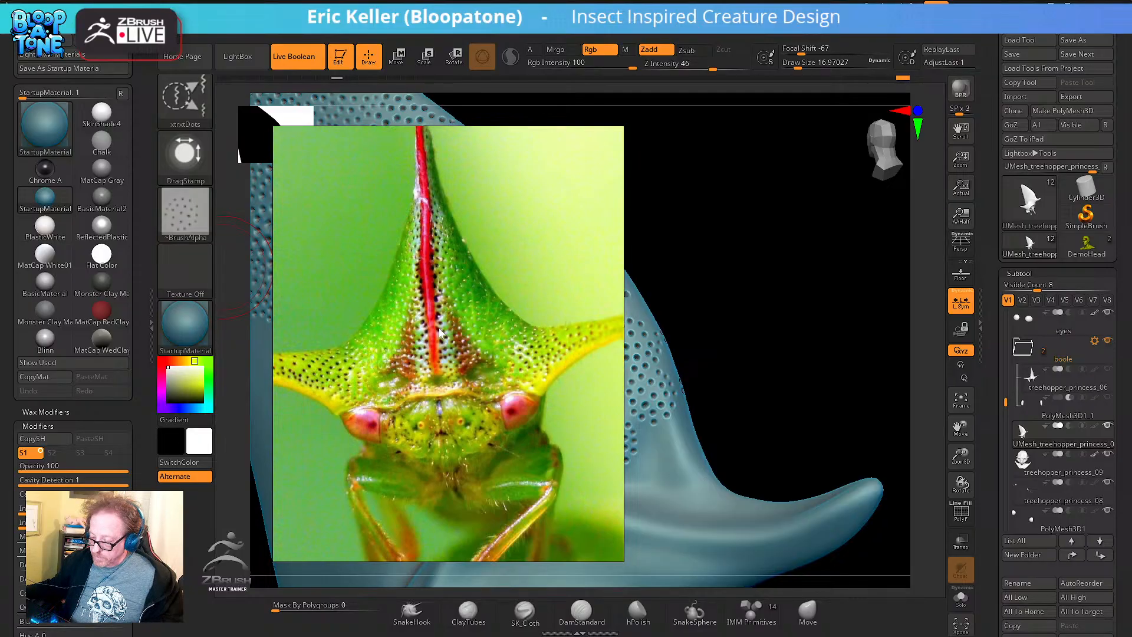
{"action": "scroll", "coordinate": [439, 328], "scroll_direction": "up", "scroll_amount": 1}
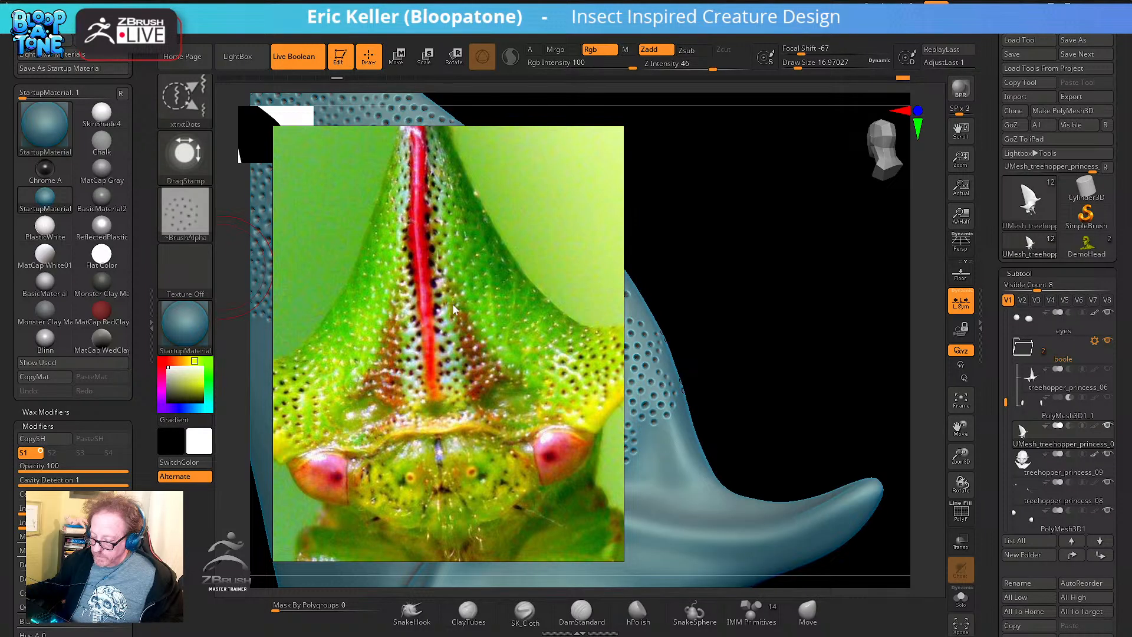
{"action": "scroll", "coordinate": [554, 369], "scroll_direction": "down", "scroll_amount": 1}
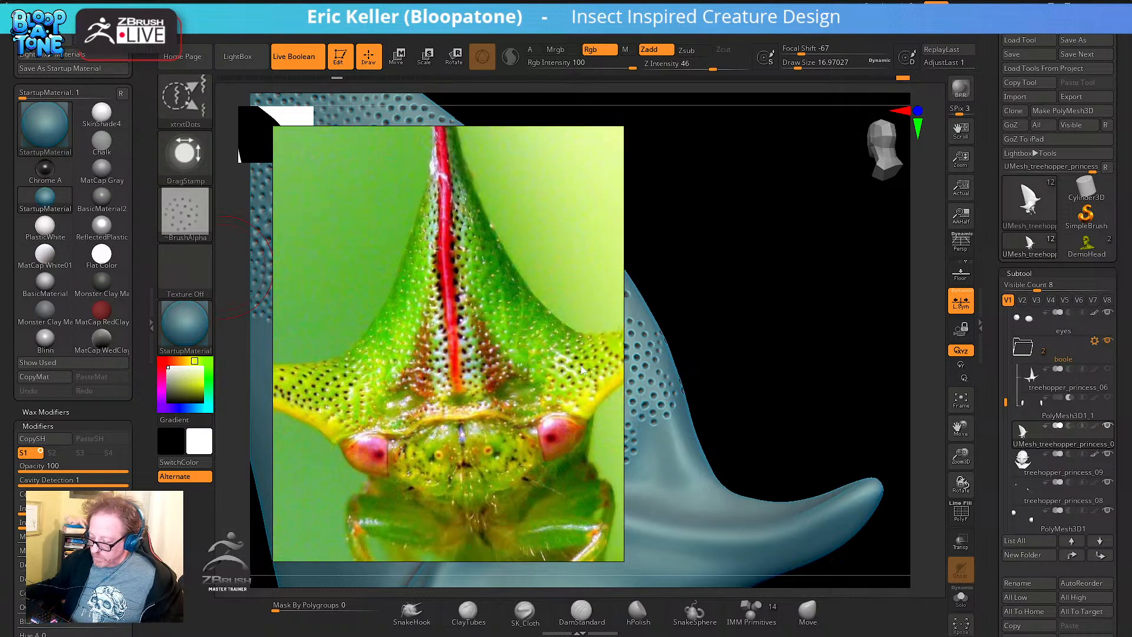
{"action": "scroll", "coordinate": [582, 370], "scroll_direction": "down", "scroll_amount": 1}
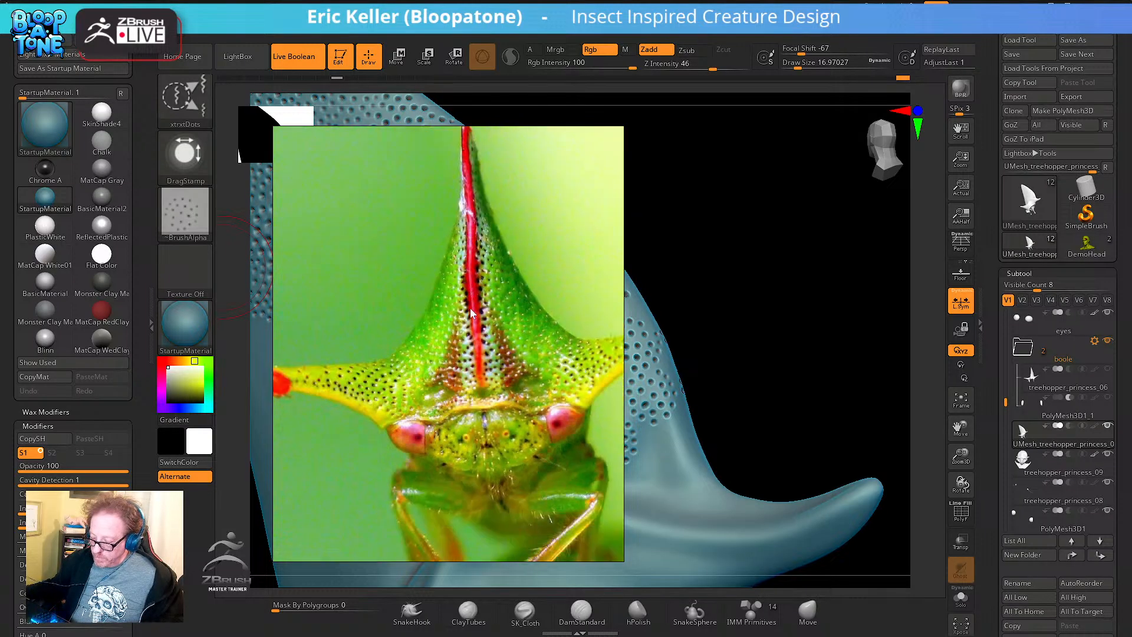
Examine the pit texture on the white treehopper with red stripes in the reference board
{"action": "scroll", "coordinate": [492, 368], "scroll_direction": "down", "scroll_amount": 1}
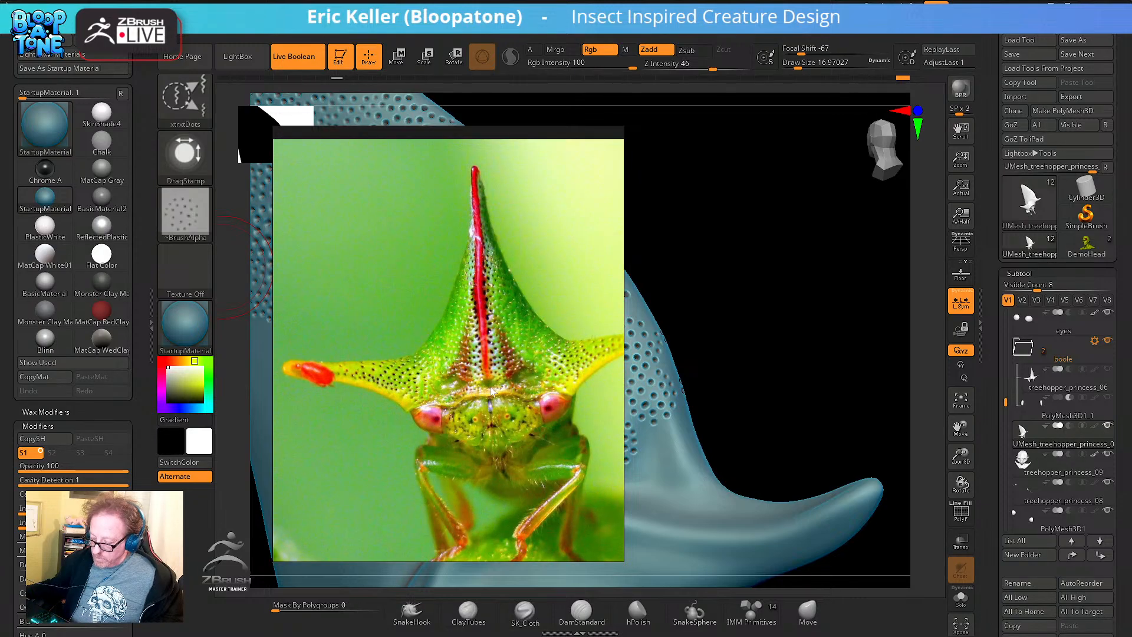
{"action": "scroll", "coordinate": [528, 386], "scroll_direction": "down", "scroll_amount": 6}
{"action": "middle_click_drag", "start_coordinate": [495, 253], "coordinate": [639, 486]}
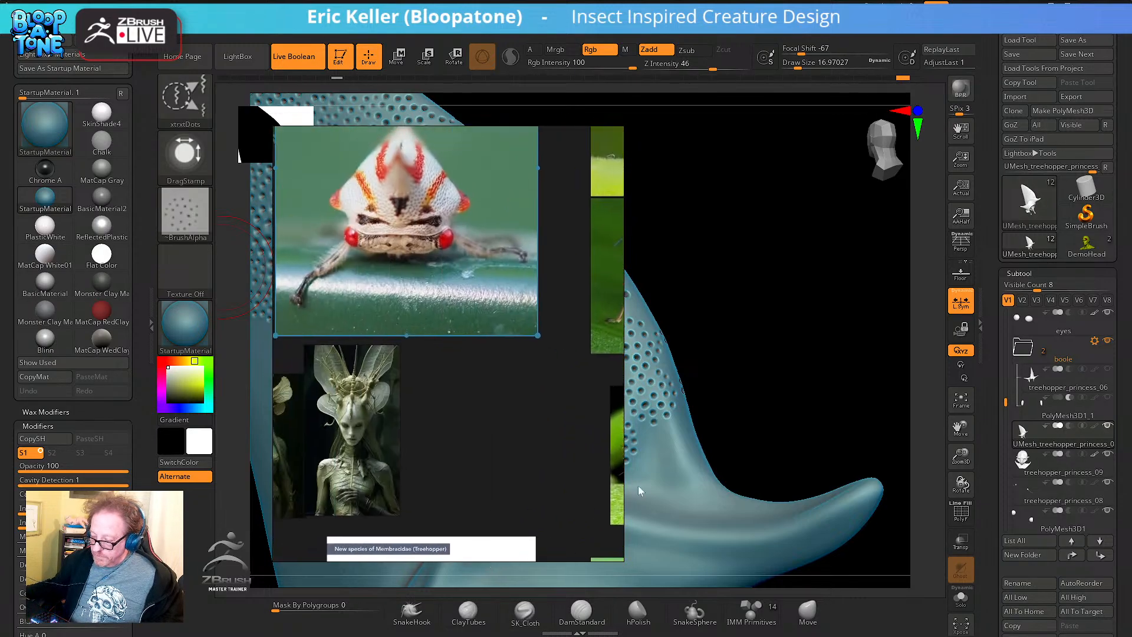
{"action": "scroll", "coordinate": [514, 389], "scroll_direction": "up", "scroll_amount": 6}
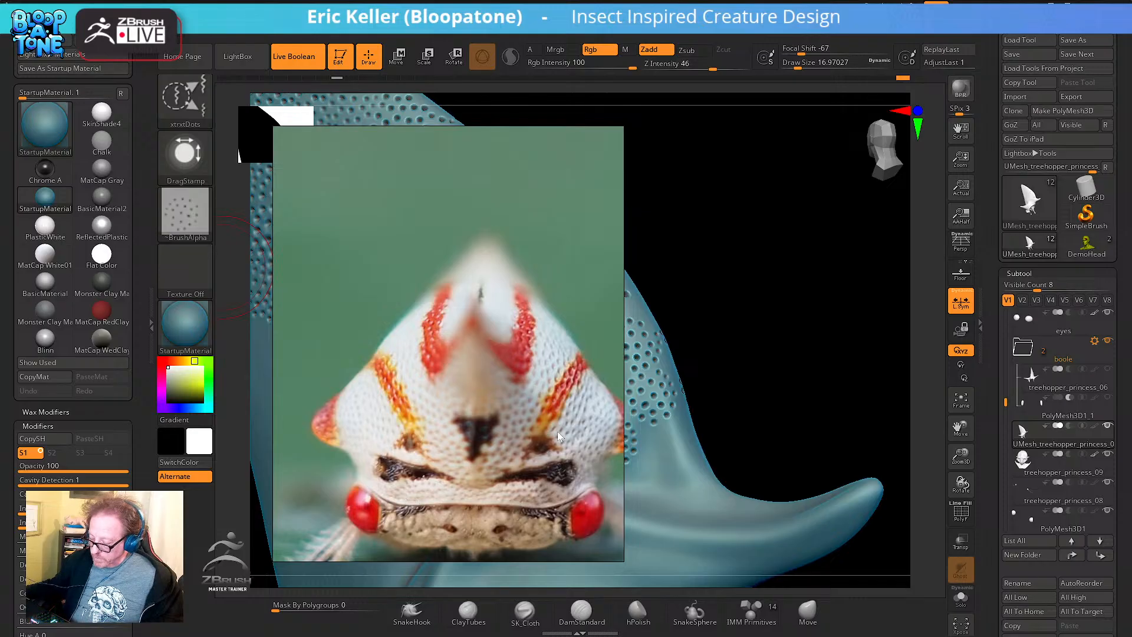
{"action": "right_click_drag", "start_coordinate": [588, 371], "coordinate": [0, 371]}
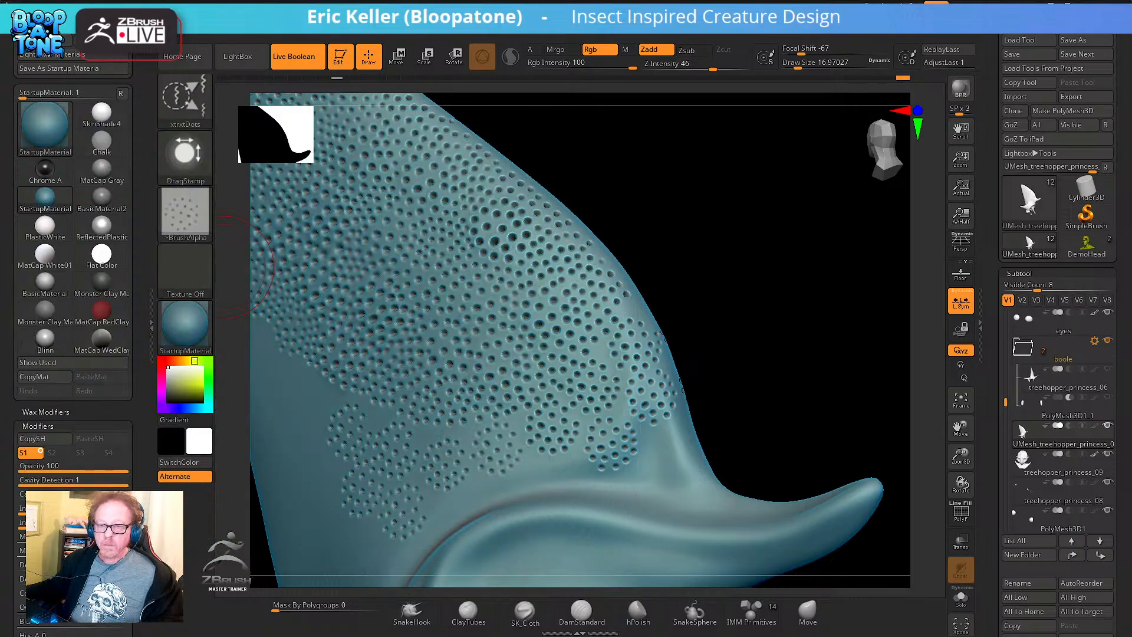
Stamp dot clusters below the hollow at the crest's lower rear edge, down to the base of the side horn
{"action": "left_click_drag", "start_coordinate": [763, 373], "coordinate": [728, 323]}
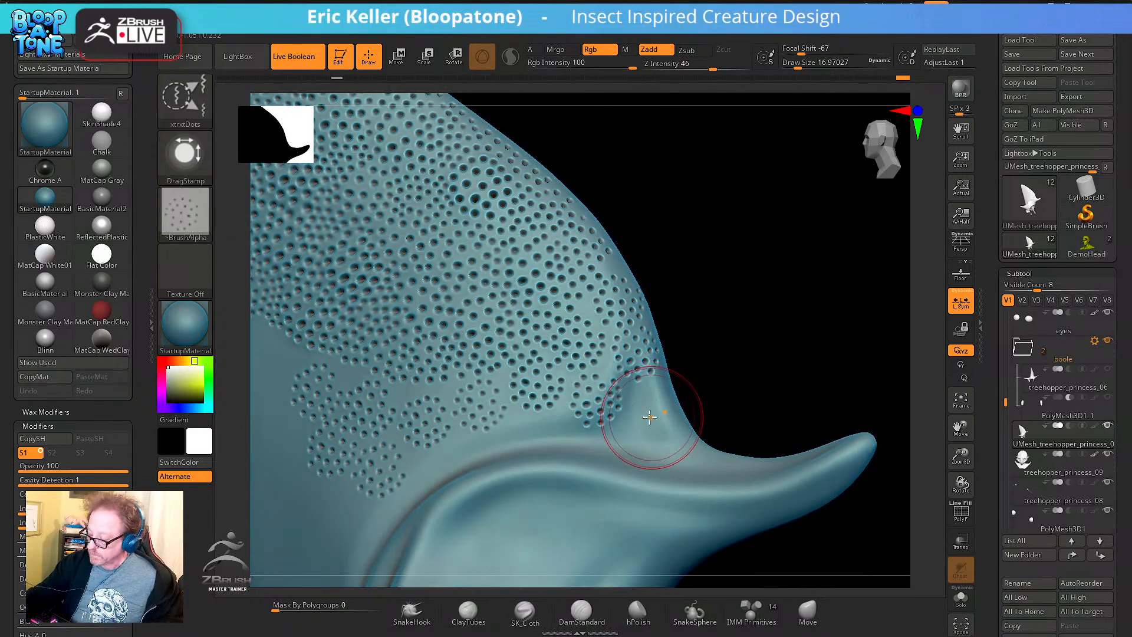
{"action": "left_click_drag", "start_coordinate": [657, 468], "coordinate": [660, 468]}
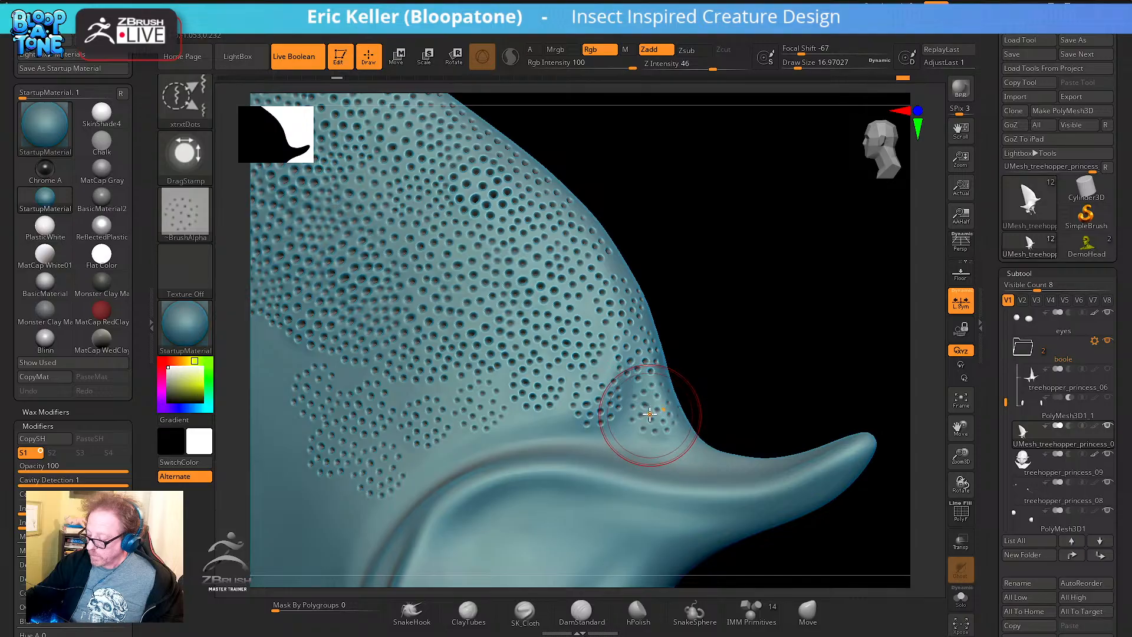
{"action": "key", "text": "ctrl+z"}
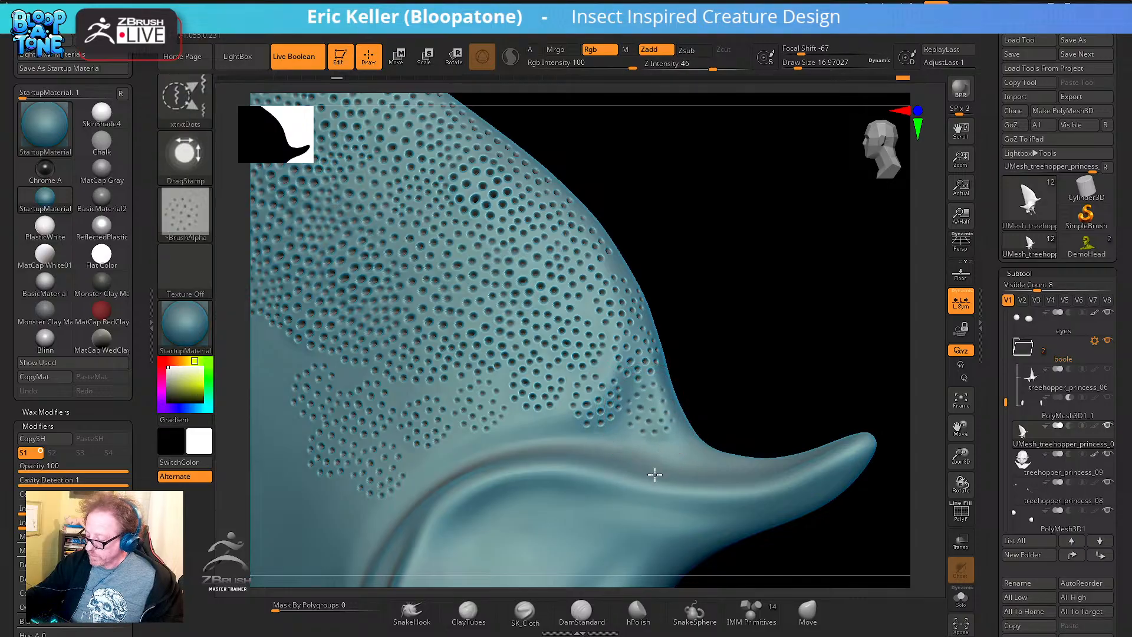
{"action": "mouse_move", "coordinate": [747, 390]}
{"action": "left_mouse_down"}
{"action": "mouse_move", "coordinate": [725, 387]}
{"action": "mouse_move", "coordinate": [710, 405]}
{"action": "mouse_move", "coordinate": [741, 367]}
{"action": "mouse_move", "coordinate": [728, 372]}
{"action": "left_mouse_up"}
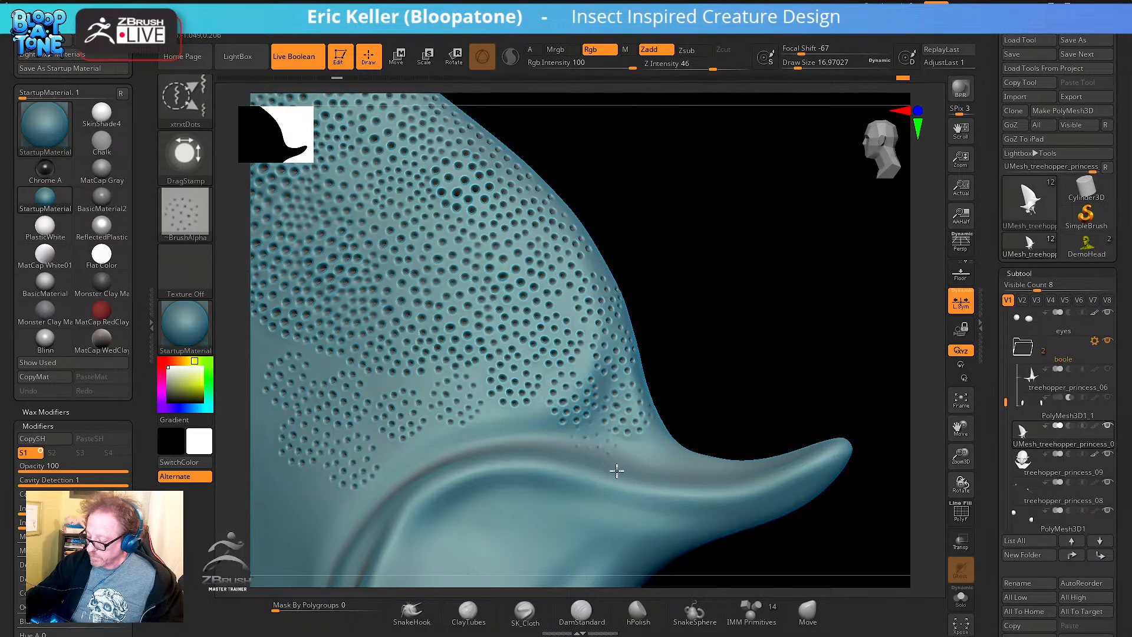
Set the draw size to 14.19857 and stamp a dot cluster on the ridge of the fold near the side horn's base
{"action": "key", "text": "s"}
{"action": "left_click_drag", "start_coordinate": [592, 450], "coordinate": [586, 450]}
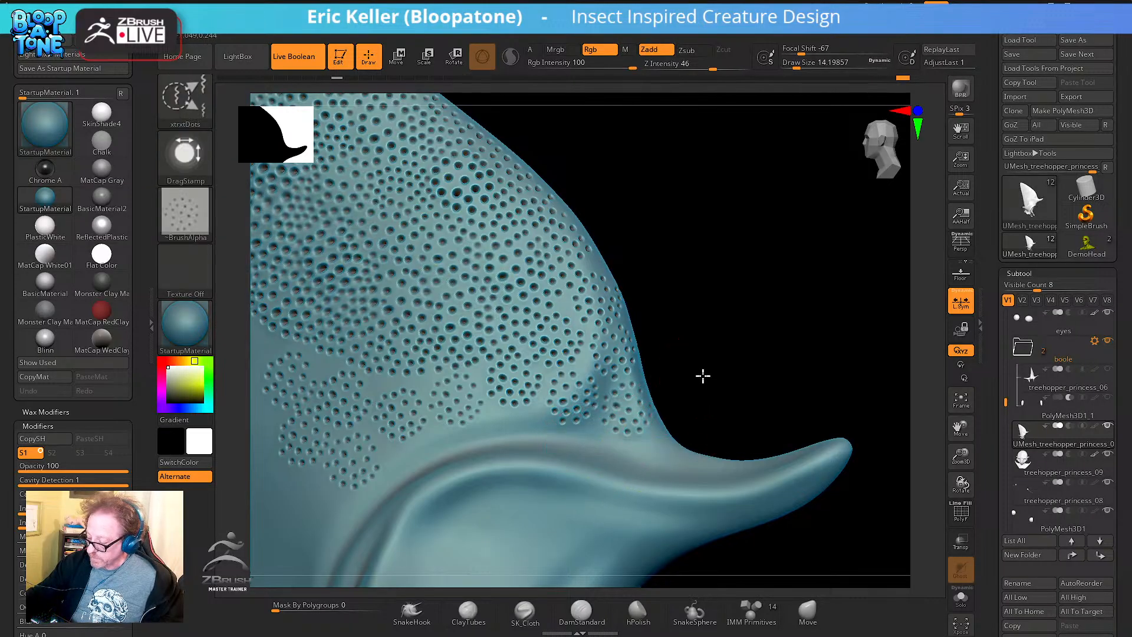
{"action": "left_click_drag", "start_coordinate": [702, 376], "coordinate": [694, 377]}
{"action": "mouse_move", "coordinate": [589, 450]}
{"action": "left_mouse_down"}
{"action": "mouse_move", "coordinate": [617, 506]}
{"action": "mouse_move", "coordinate": [599, 470]}
{"action": "left_mouse_up"}
{"action": "key", "text": "ctrl+z"}
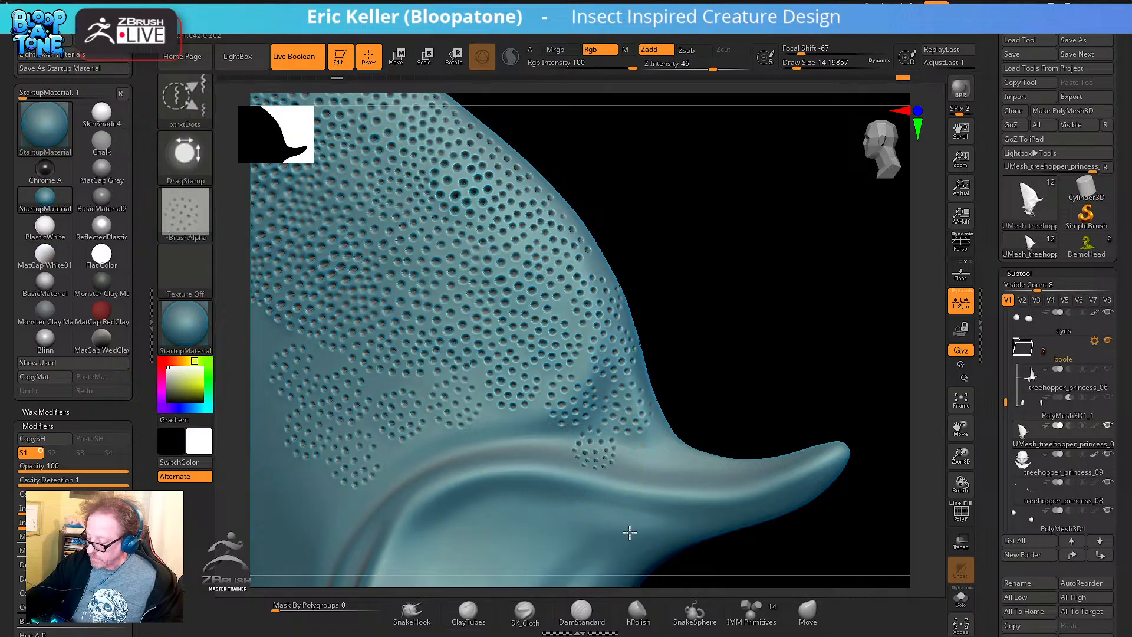
Extend small dot clusters along the fold's upper ridge, from the side horn's base toward the crest's front
{"action": "mouse_move", "coordinate": [748, 388]}
{"action": "left_mouse_down"}
{"action": "mouse_move", "coordinate": [763, 397]}
{"action": "mouse_move", "coordinate": [653, 412]}
{"action": "left_mouse_up"}
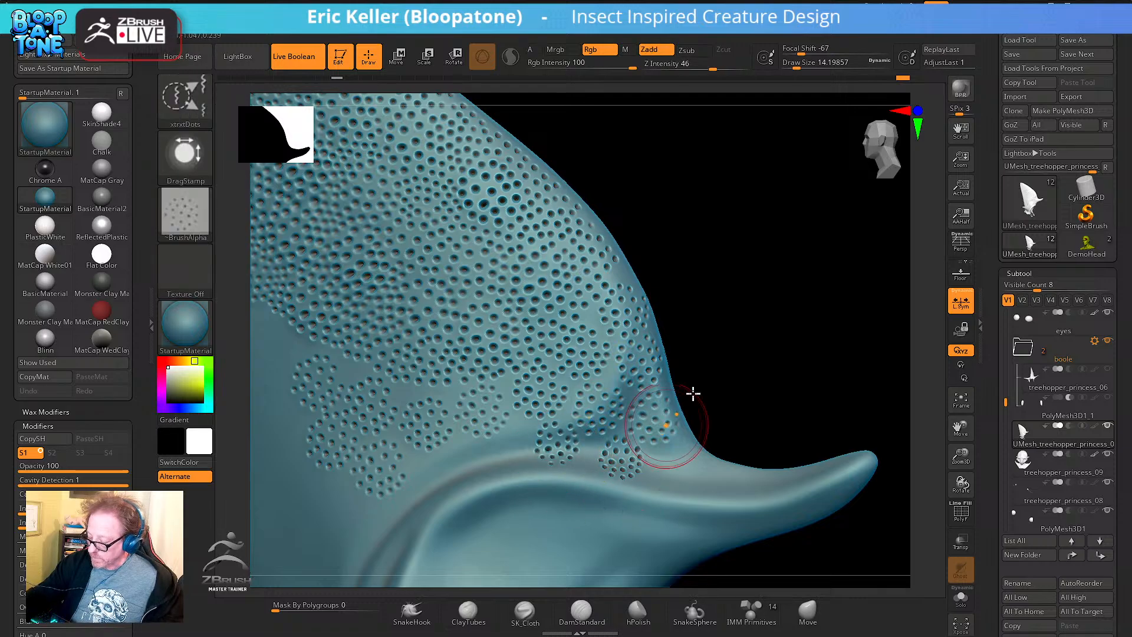
{"action": "mouse_move", "coordinate": [692, 392]}
{"action": "left_mouse_down"}
{"action": "mouse_move", "coordinate": [730, 372]}
{"action": "mouse_move", "coordinate": [761, 325]}
{"action": "left_mouse_up"}
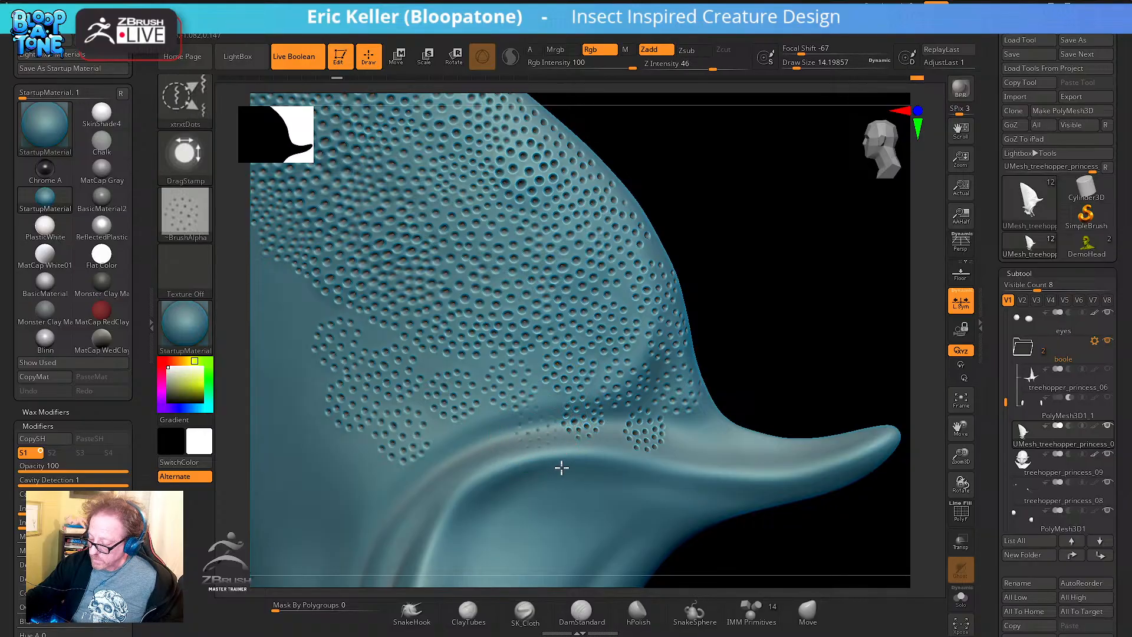
{"action": "left_click_drag", "start_coordinate": [749, 354], "coordinate": [777, 298]}
{"action": "right_click_drag", "start_coordinate": [548, 396], "coordinate": [503, 407]}
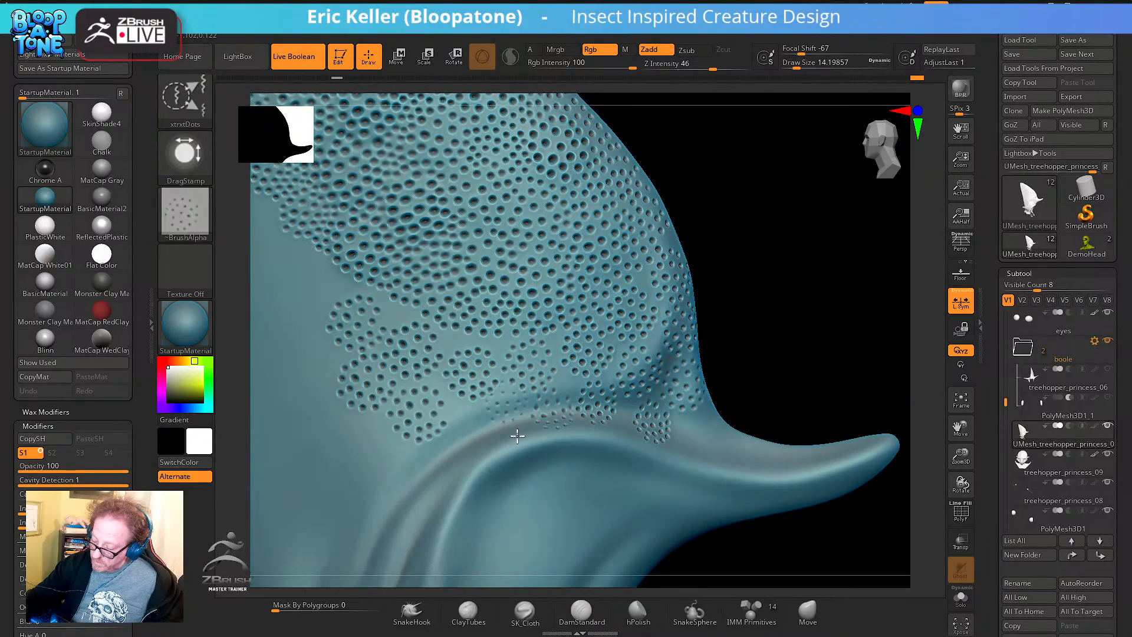
Stamp dot clusters around the lower end of the pitted patch, ahead of the curved fold
{"action": "right_click_drag", "start_coordinate": [586, 384], "coordinate": [525, 401]}
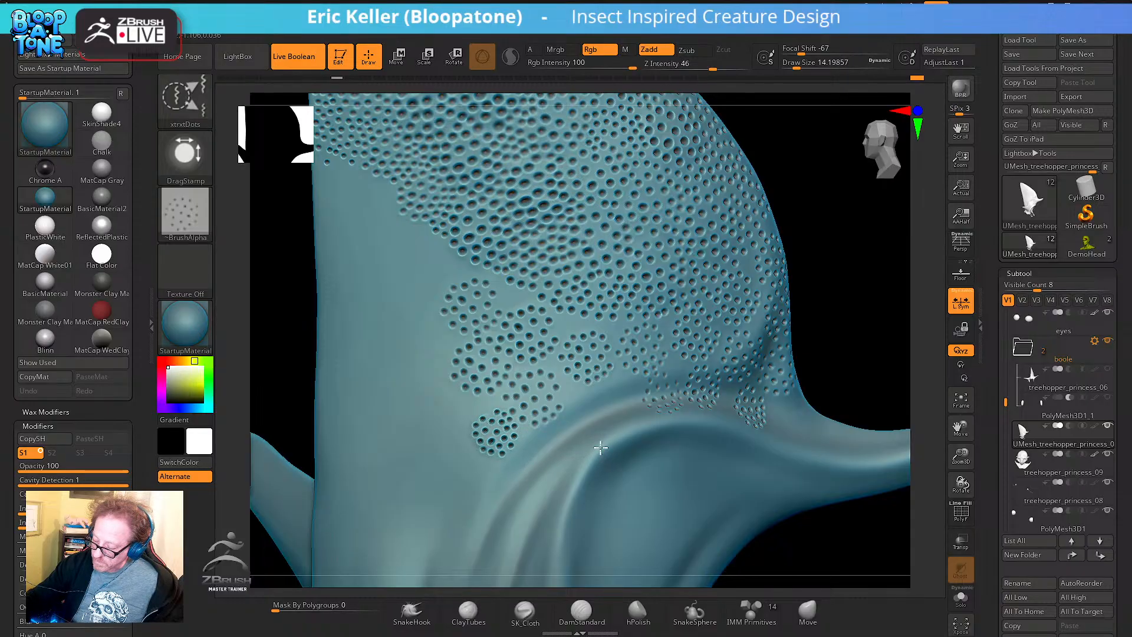
{"action": "mouse_move", "coordinate": [599, 445]}
{"action": "right_mouse_down"}
{"action": "mouse_move", "coordinate": [586, 404]}
{"action": "mouse_move", "coordinate": [547, 416]}
{"action": "right_mouse_up"}
{"action": "key", "text": "shift"}
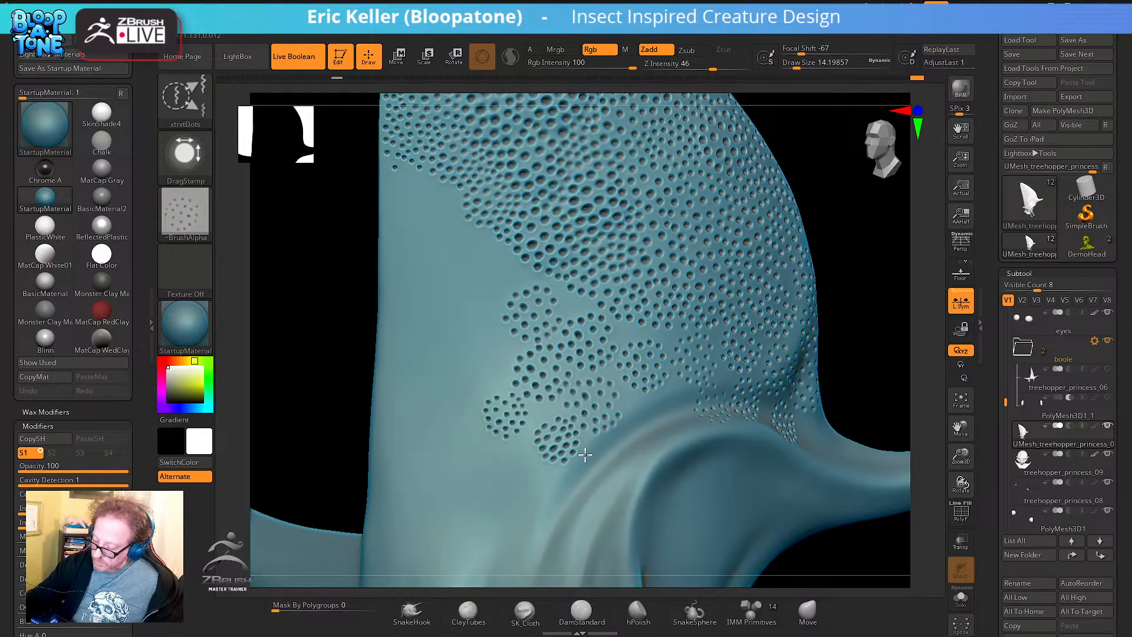
{"action": "right_click_drag", "start_coordinate": [601, 454], "coordinate": [556, 404]}
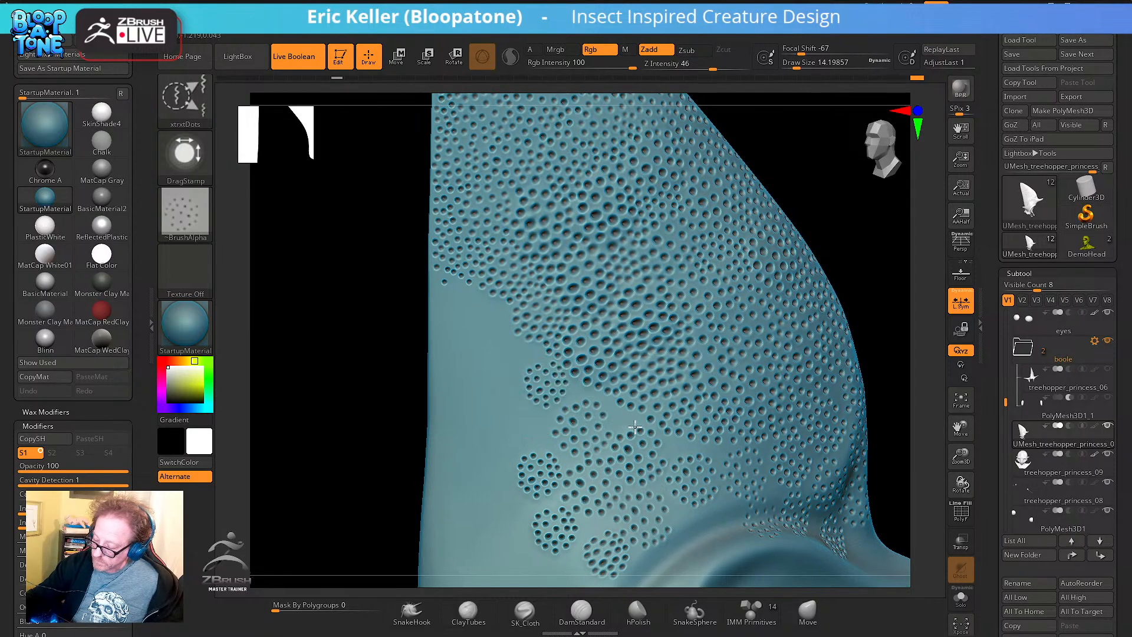
Stamp dot clusters in the smooth area between the main pit texture and the crest's front edge
{"action": "right_click_drag", "start_coordinate": [629, 405], "coordinate": [606, 424]}
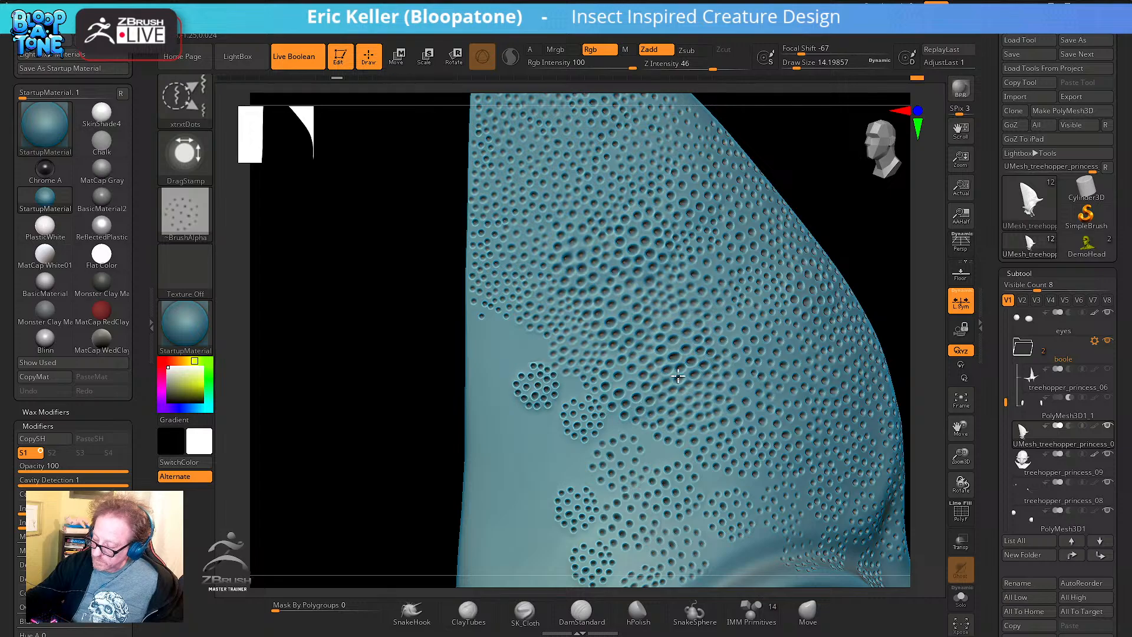
{"action": "key", "text": "ctrl"}
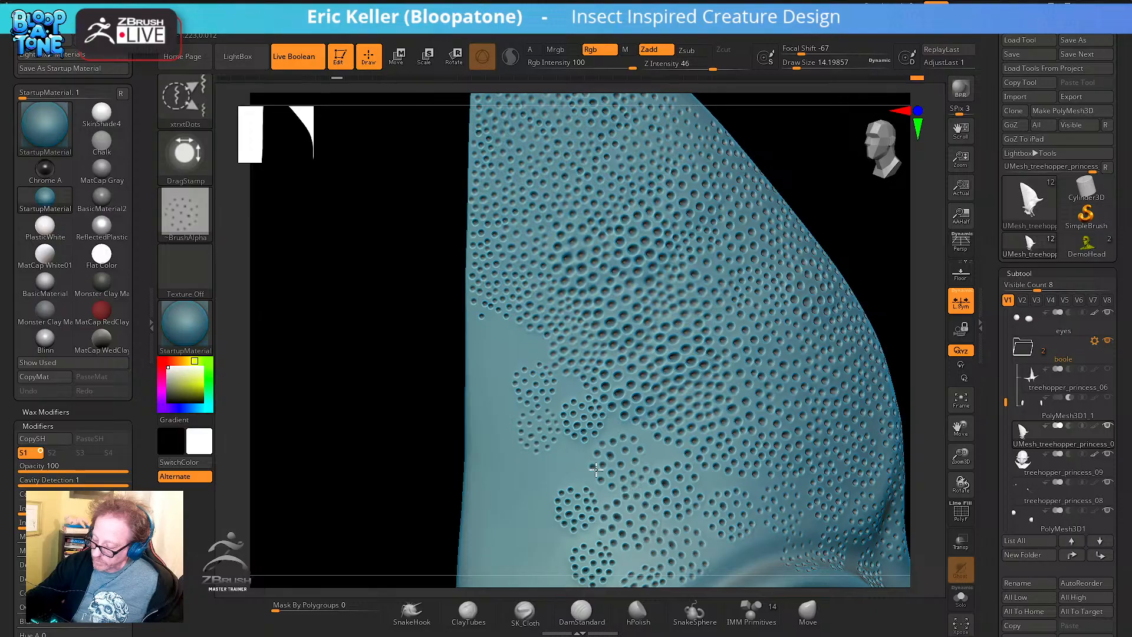
{"action": "mouse_move", "coordinate": [596, 468]}
{"action": "right_mouse_down"}
{"action": "mouse_move", "coordinate": [657, 343]}
{"action": "mouse_move", "coordinate": [623, 429]}
{"action": "mouse_move", "coordinate": [569, 383]}
{"action": "right_mouse_up"}
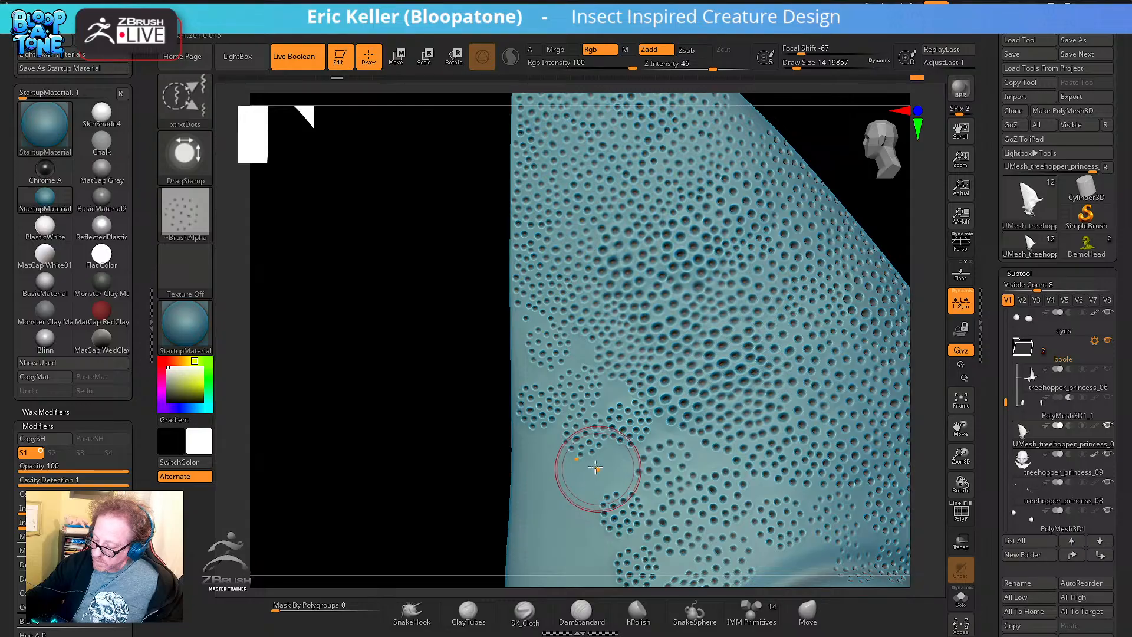
{"action": "mouse_move", "coordinate": [594, 462]}
{"action": "right_mouse_down"}
{"action": "mouse_move", "coordinate": [569, 387]}
{"action": "mouse_move", "coordinate": [536, 412]}
{"action": "right_mouse_up"}
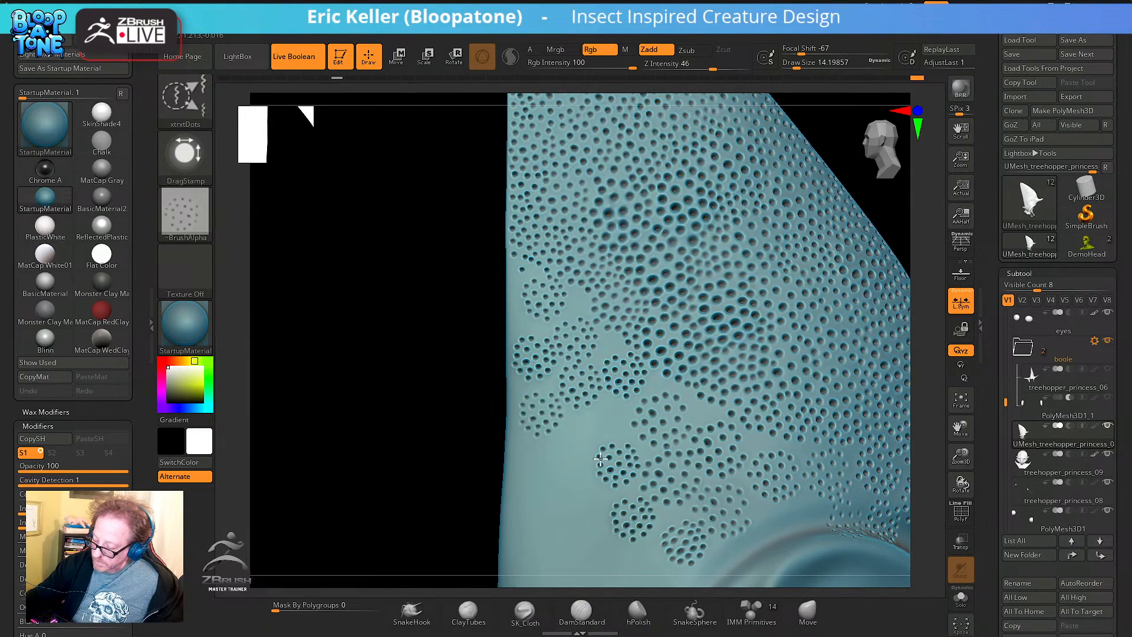
{"action": "right_click_drag", "start_coordinate": [613, 472], "coordinate": [600, 396]}
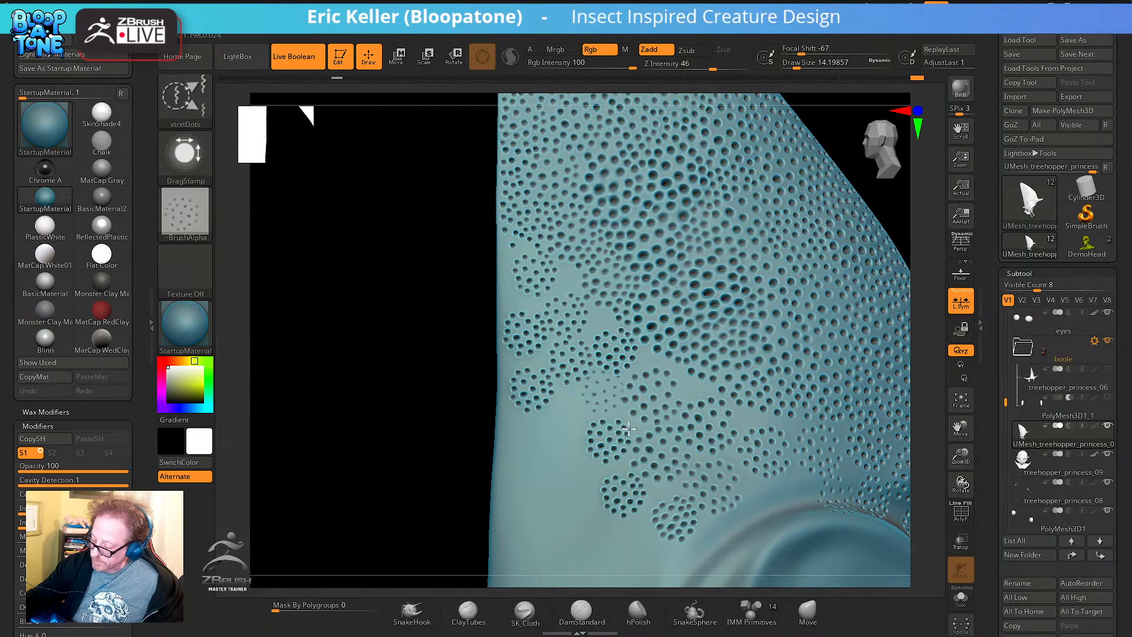
Set the draw size to 12.91171 and fill the gaps between the dot clusters near the crest's front edge
{"action": "key", "text": "s"}
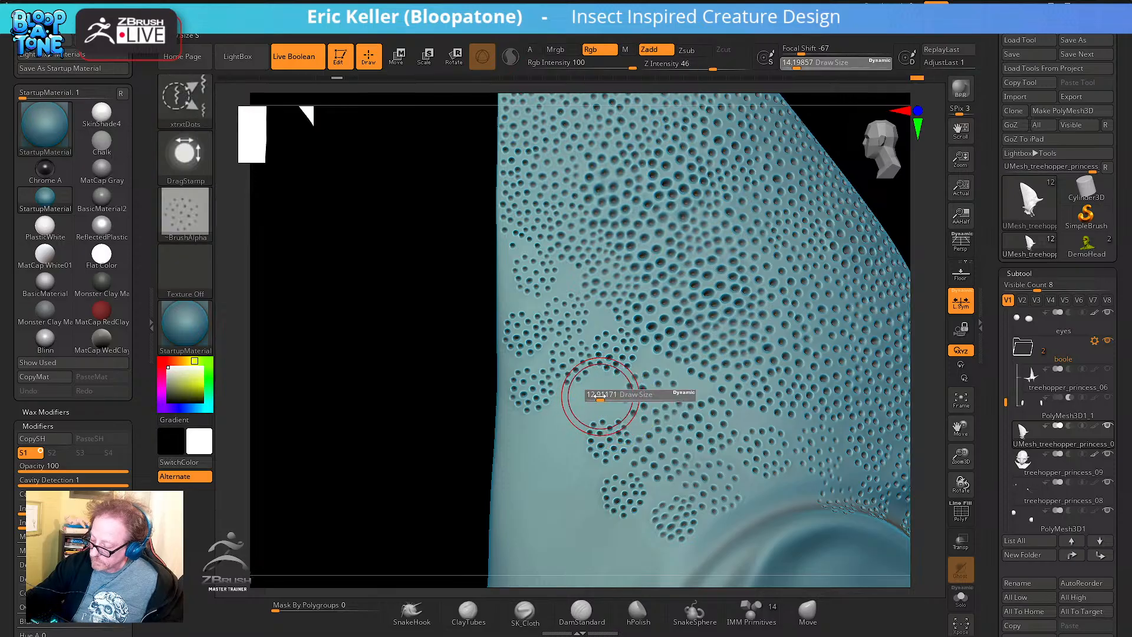
{"action": "right_click_drag", "start_coordinate": [623, 413], "coordinate": [606, 408]}
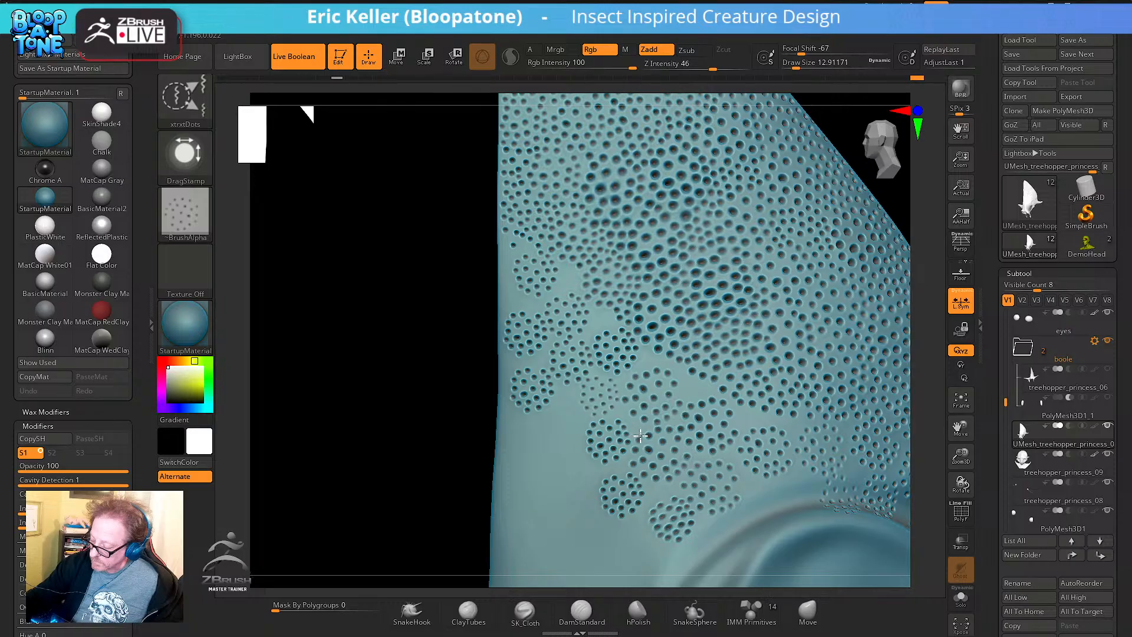
{"action": "left_click_drag", "start_coordinate": [556, 430], "coordinate": [610, 464]}
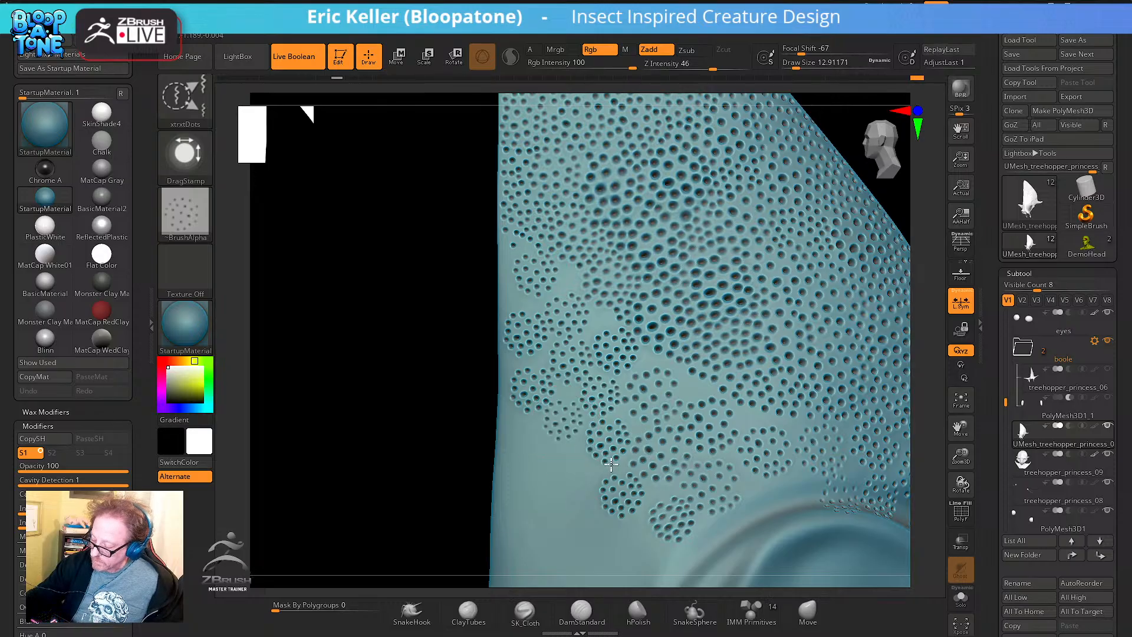
Extend the dot clusters down the crest's front edge below the existing pitted patch
{"action": "right_click_drag", "start_coordinate": [629, 479], "coordinate": [551, 370]}
{"action": "left_click_drag", "start_coordinate": [550, 370], "coordinate": [576, 401]}
{"action": "key", "text": "ctrl+z"}
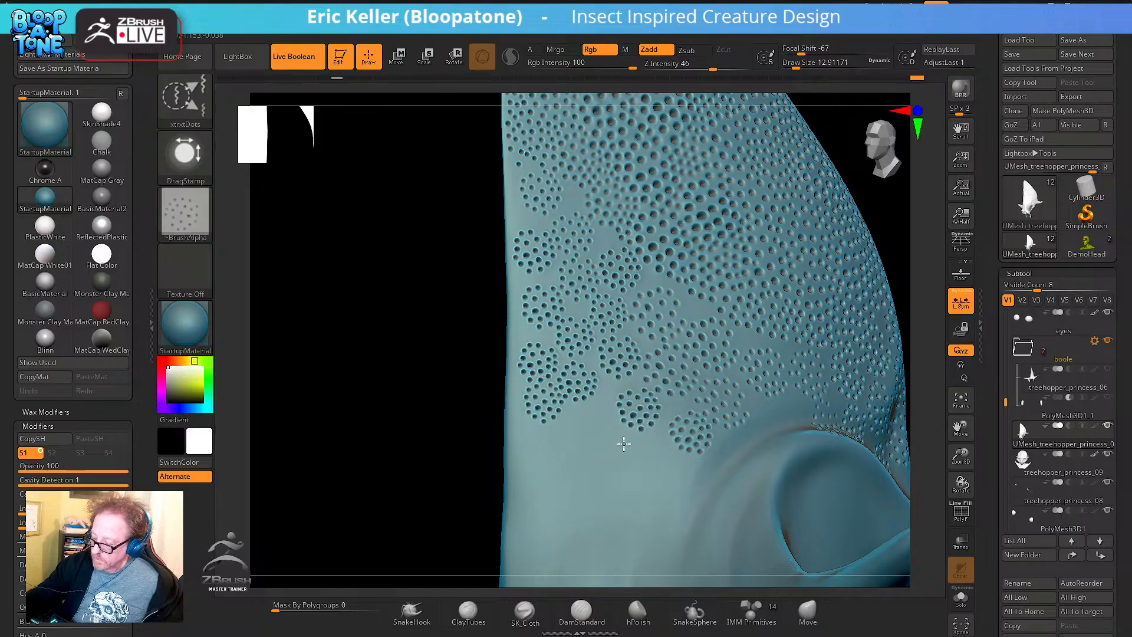
{"action": "right_click_drag", "start_coordinate": [593, 410], "coordinate": [573, 399]}
{"action": "left_click_drag", "start_coordinate": [570, 385], "coordinate": [589, 408]}
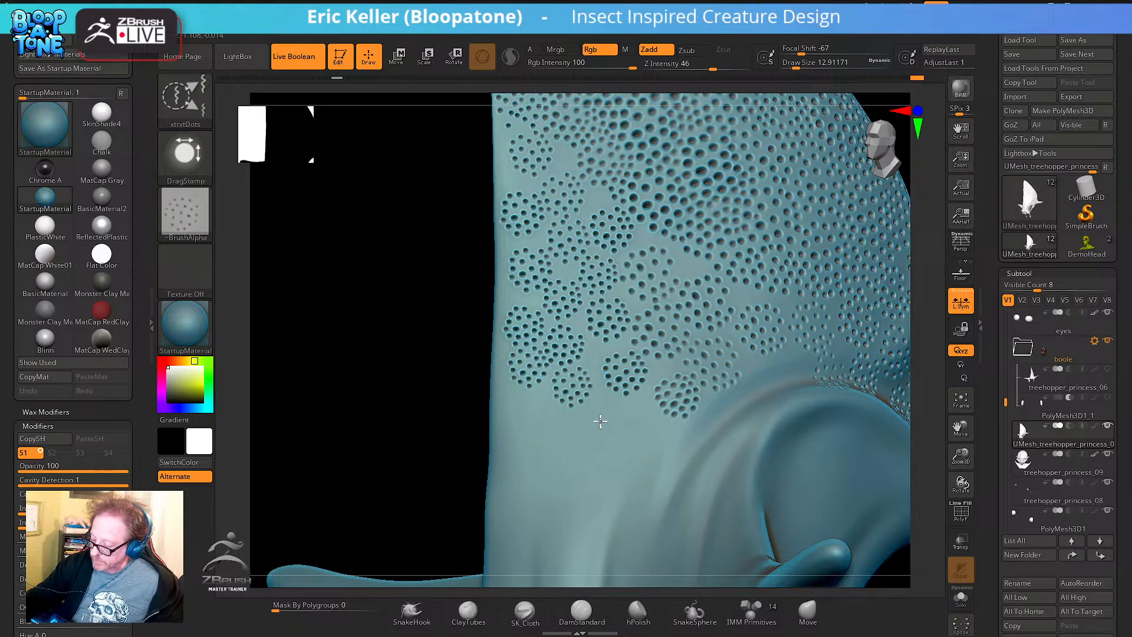
Stamp a row of dot clusters under the pitted patch, from near the front edge toward the curved fold
{"action": "left_click_drag", "start_coordinate": [638, 462], "coordinate": [663, 499]}
{"action": "mouse_move", "coordinate": [644, 414]}
{"action": "left_mouse_down"}
{"action": "mouse_move", "coordinate": [677, 477]}
{"action": "mouse_move", "coordinate": [665, 499]}
{"action": "left_mouse_up"}
{"action": "right_click_drag", "start_coordinate": [650, 435], "coordinate": [633, 389], "text": "alt"}
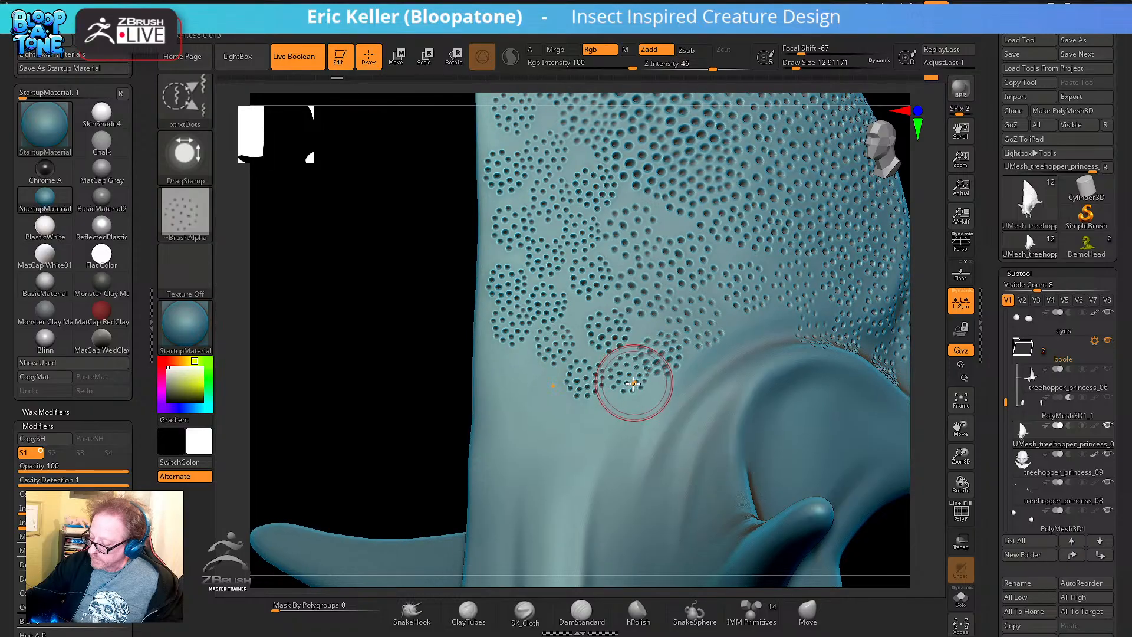
{"action": "key", "text": "ctrl+z"}
{"action": "left_click_drag", "start_coordinate": [630, 391], "coordinate": [644, 426]}
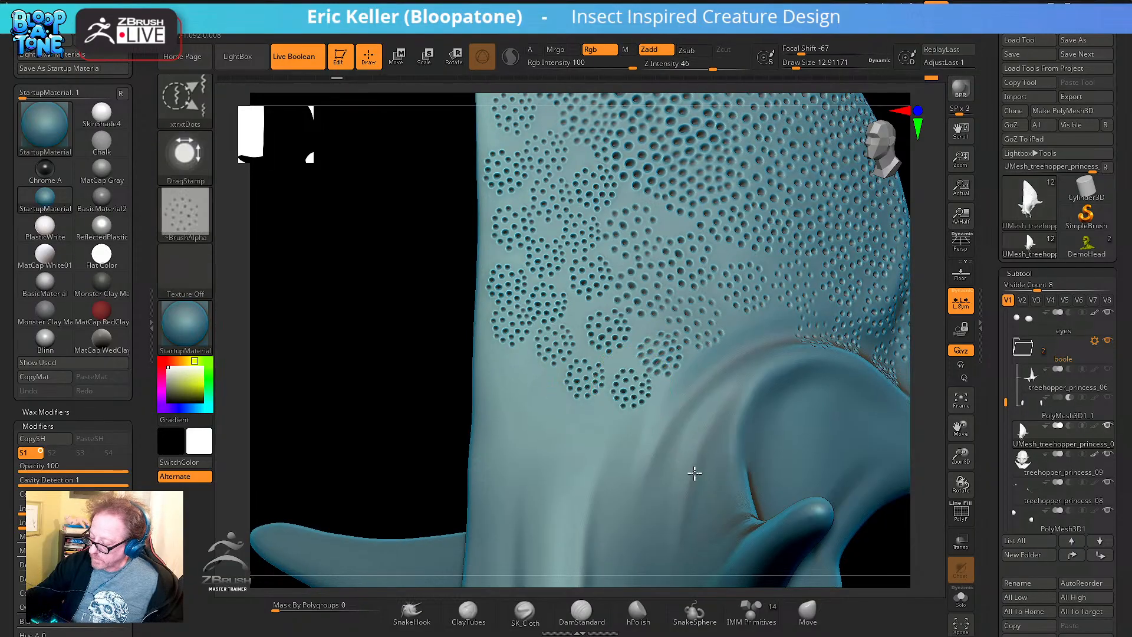
Stamp dot clusters against the curved fold's front side, joining them to the lower end of the pitted patch
{"action": "mouse_move", "coordinate": [684, 427]}
{"action": "right_mouse_down"}
{"action": "mouse_move", "coordinate": [638, 399]}
{"action": "mouse_move", "coordinate": [657, 369]}
{"action": "right_mouse_up"}
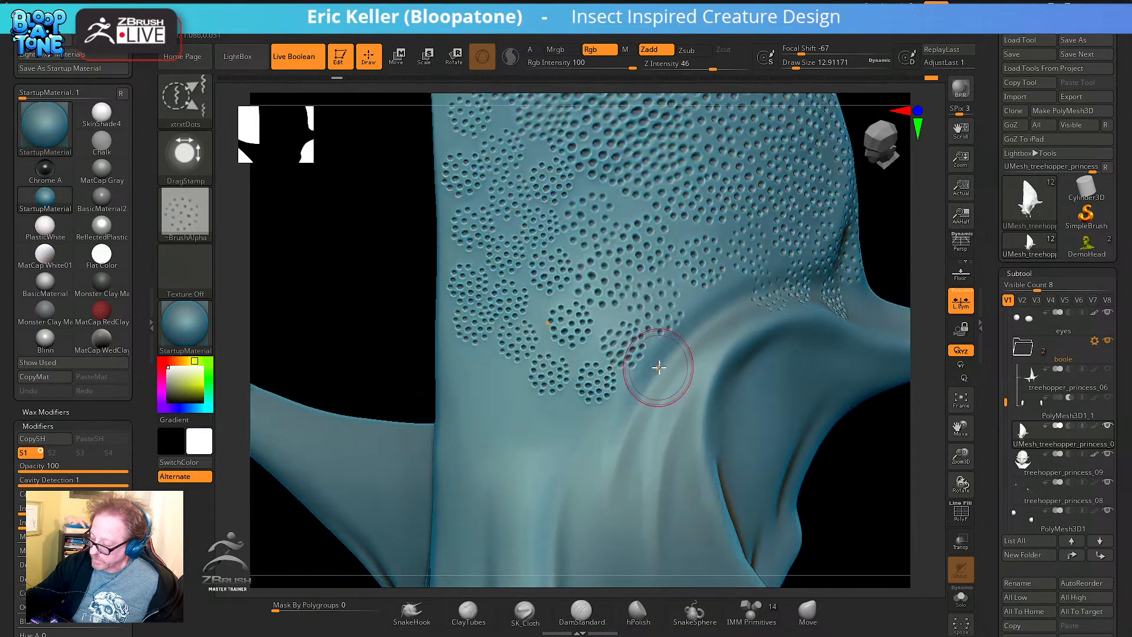
{"action": "key", "text": "ctrl+z"}
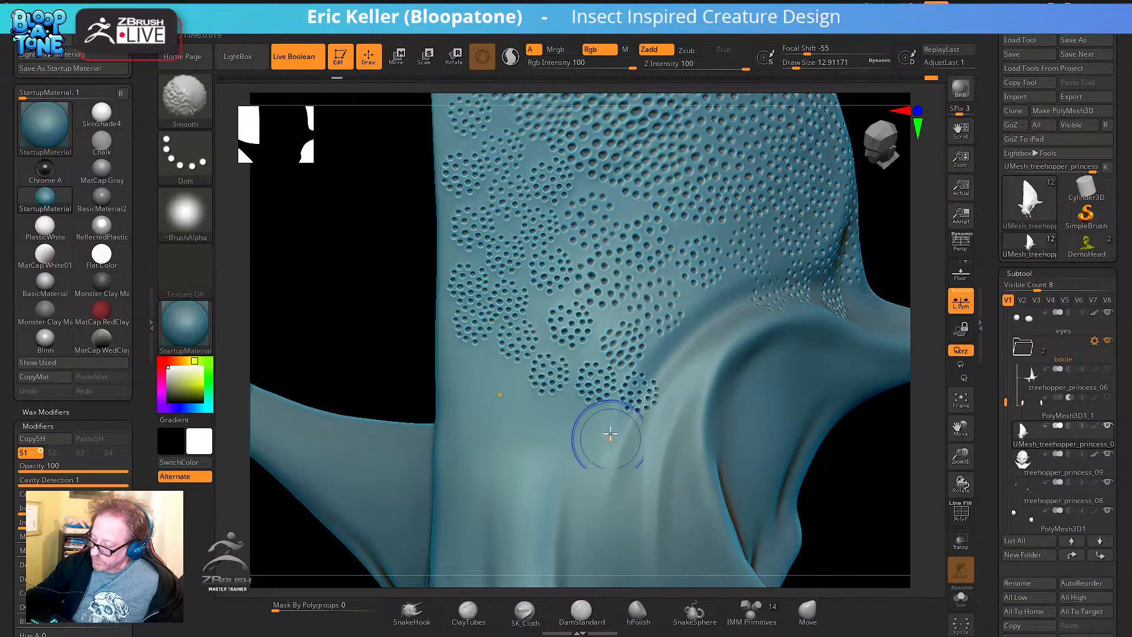
{"action": "right_click_drag", "start_coordinate": [662, 387], "coordinate": [624, 398]}
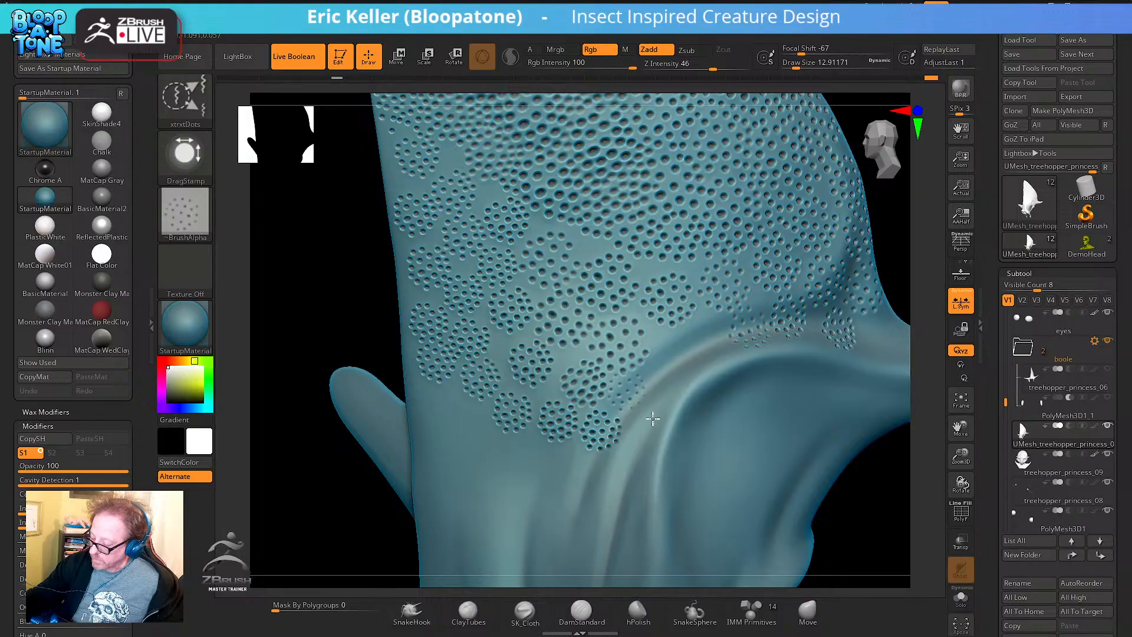
{"action": "key", "text": "ctrl+z"}
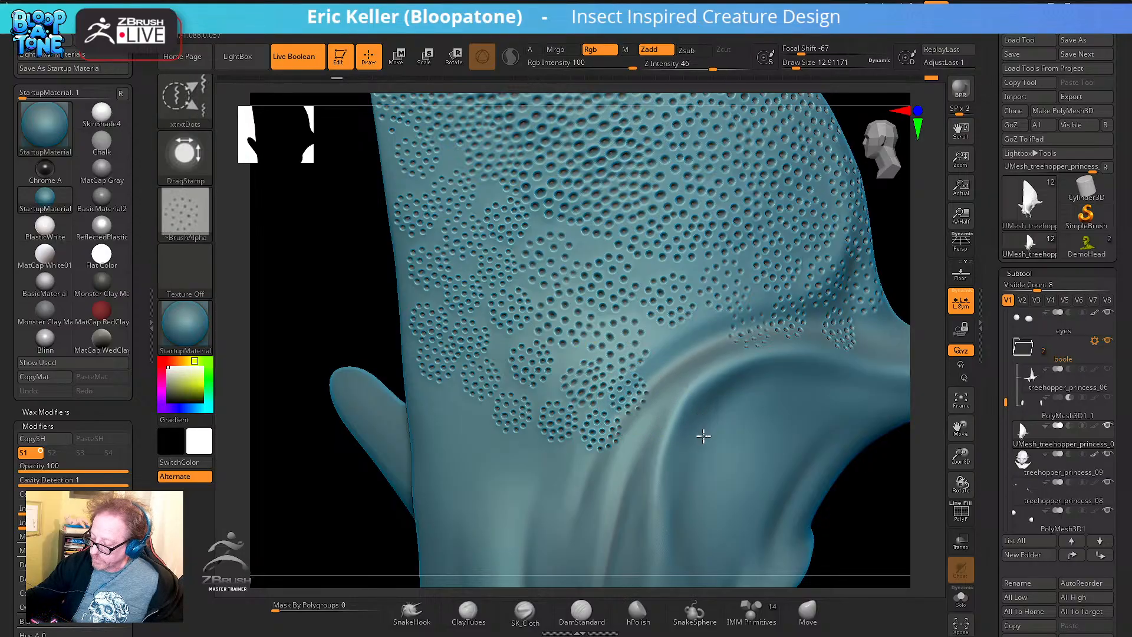
{"action": "right_click_drag", "start_coordinate": [707, 455], "coordinate": [584, 415]}
Continue the dot clusters down beside the crest's front edge, redoing stamps to adjust their size and placement
{"action": "left_click_drag", "start_coordinate": [610, 443], "coordinate": [620, 435]}
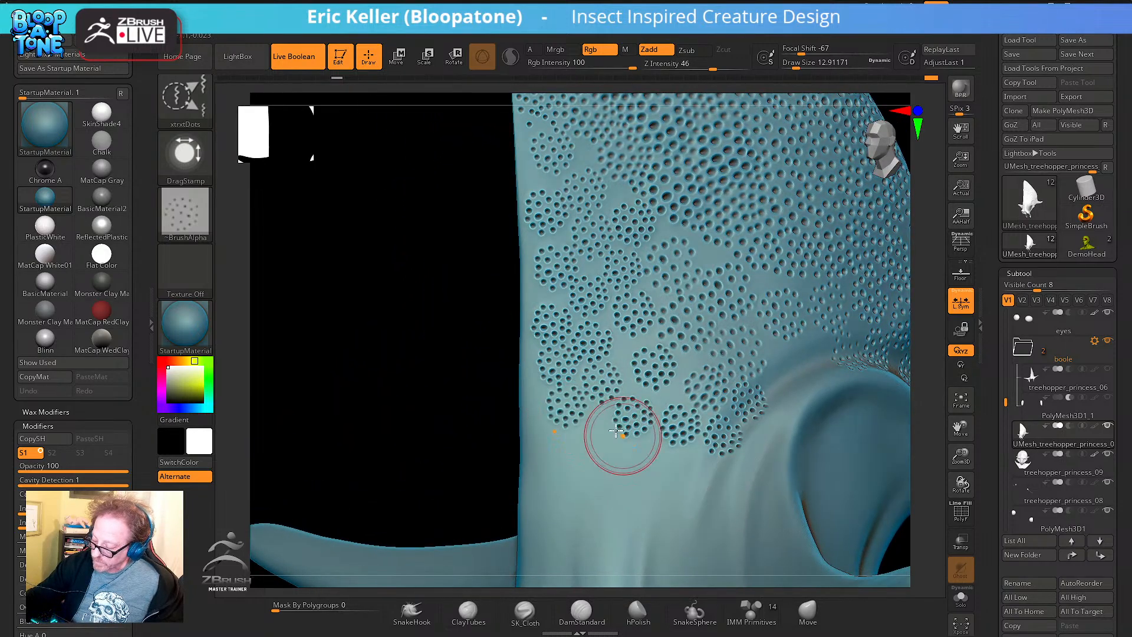
{"action": "key", "text": "ctrl+z"}
{"action": "left_click_drag", "start_coordinate": [564, 412], "coordinate": [575, 428]}
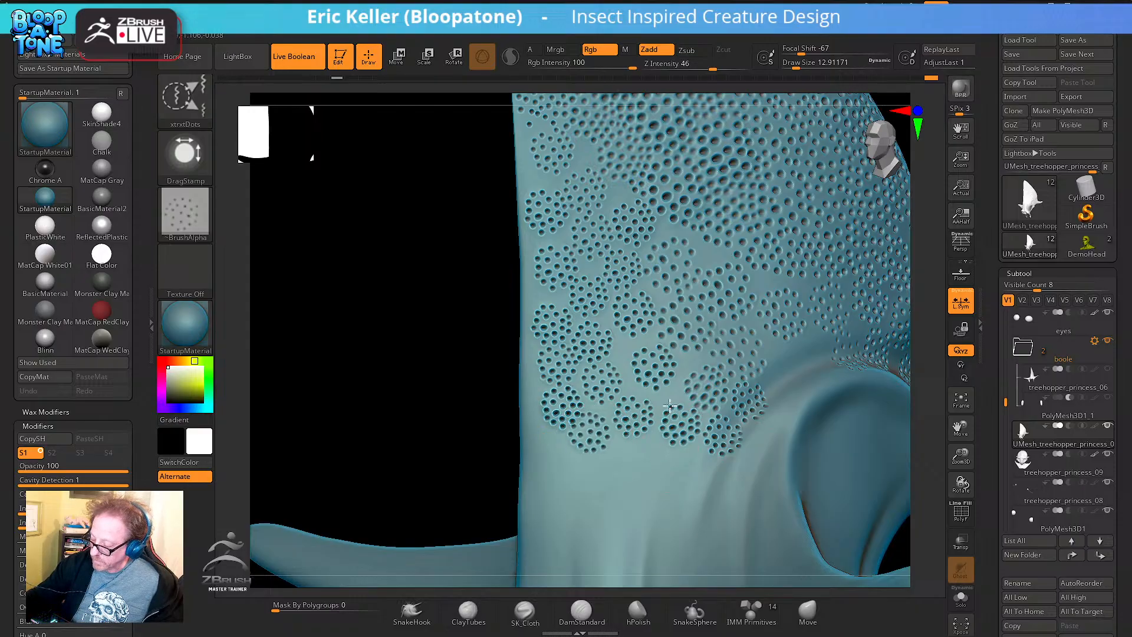
{"action": "left_click_drag", "start_coordinate": [670, 405], "coordinate": [667, 407]}
{"action": "key", "text": "ctrl+z"}
{"action": "left_click_drag", "start_coordinate": [580, 443], "coordinate": [630, 466]}
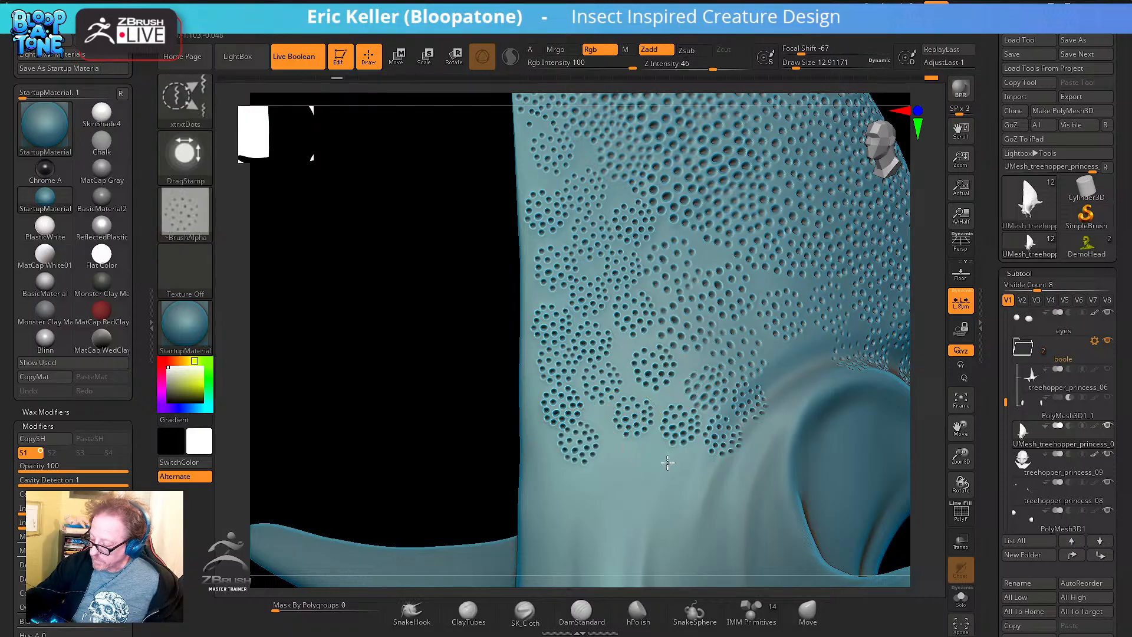
Add dot clusters beneath the lower end of the pitted patch, midway between the crest's front edge and the curved fold, redoing one stamp
{"action": "right_click_drag", "start_coordinate": [660, 462], "coordinate": [644, 412], "text": "alt"}
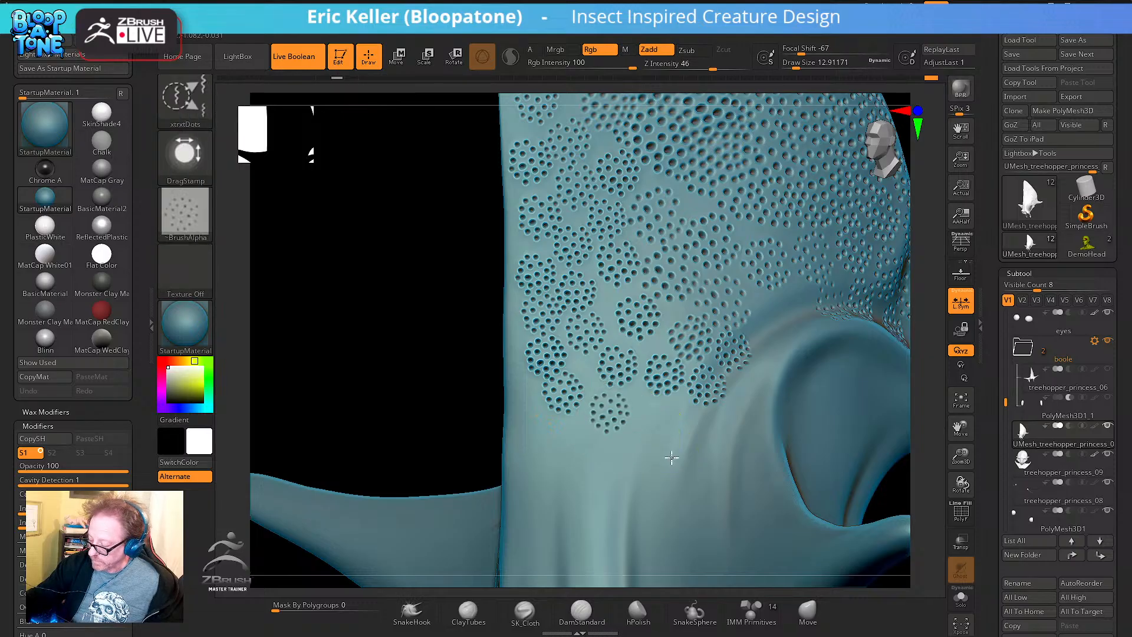
{"action": "right_click_drag", "start_coordinate": [659, 435], "coordinate": [666, 437]}
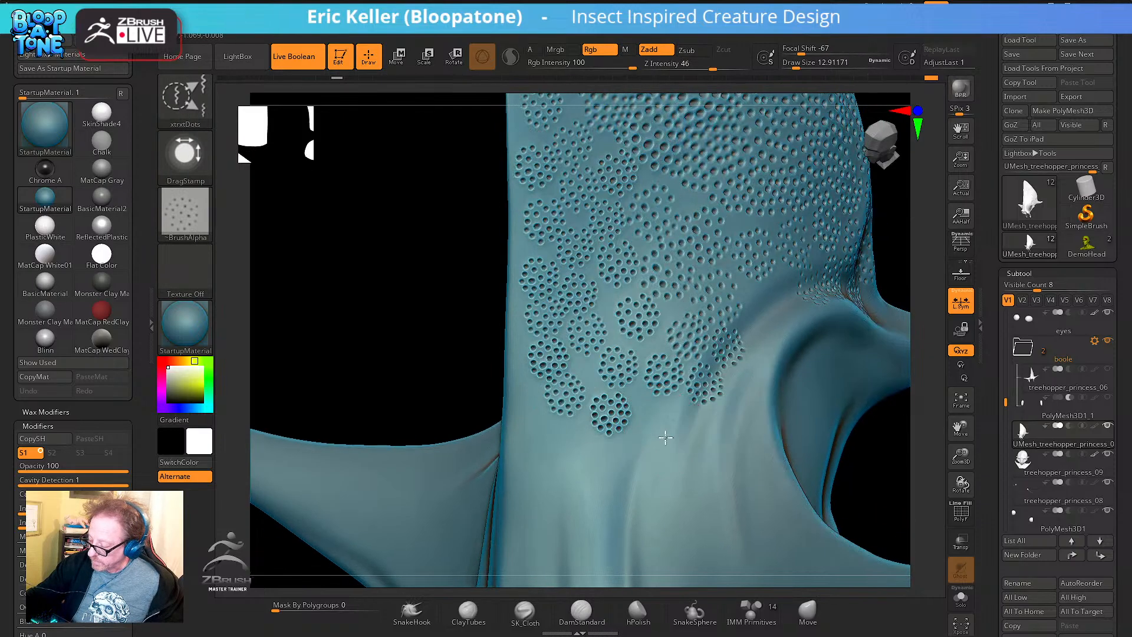
{"action": "left_click_drag", "start_coordinate": [665, 437], "coordinate": [748, 474]}
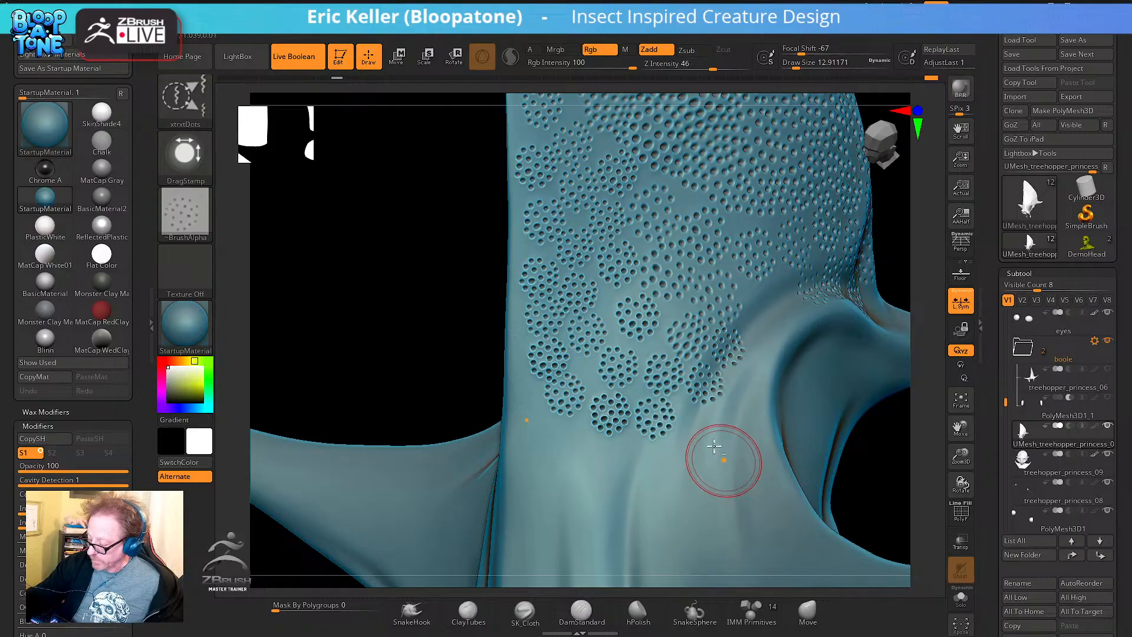
{"action": "right_click_drag", "start_coordinate": [714, 446], "coordinate": [706, 404], "text": "alt"}
{"action": "mouse_move", "coordinate": [605, 413]}
{"action": "left_mouse_down"}
{"action": "mouse_move", "coordinate": [661, 464]}
{"action": "mouse_move", "coordinate": [674, 505]}
{"action": "mouse_move", "coordinate": [721, 507]}
{"action": "left_mouse_up"}
{"action": "key", "text": "ctrl+z"}
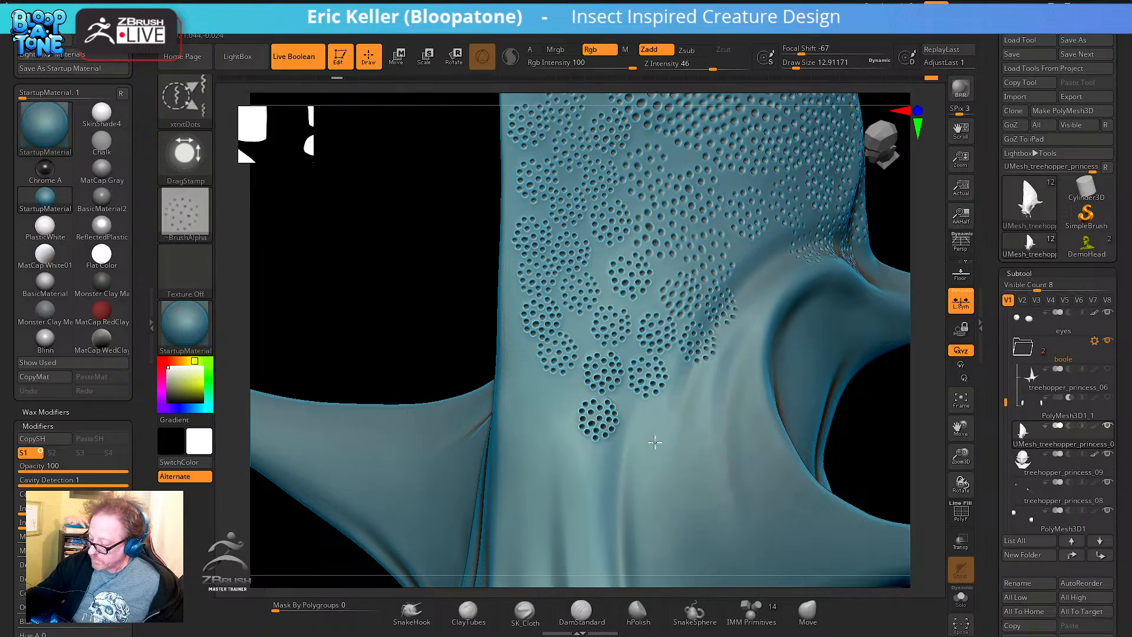
Stamp a row of dot clusters below the patch, running from its lowest cluster toward the curved fold
{"action": "left_click_drag", "start_coordinate": [688, 467], "coordinate": [720, 471]}
{"action": "right_click_drag", "start_coordinate": [693, 406], "coordinate": [677, 417]}
{"action": "mouse_move", "coordinate": [703, 450]}
{"action": "left_mouse_down"}
{"action": "mouse_move", "coordinate": [720, 449]}
{"action": "mouse_move", "coordinate": [740, 490]}
{"action": "left_mouse_up"}
{"action": "right_click_drag", "start_coordinate": [671, 443], "coordinate": [666, 379], "text": "alt"}
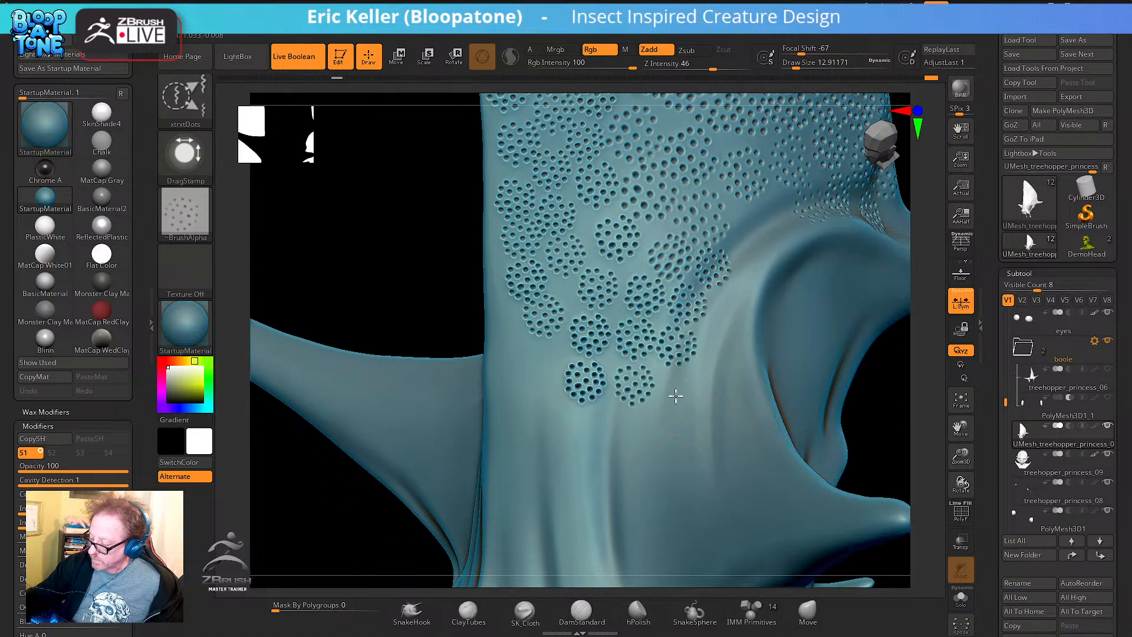
{"action": "left_click_drag", "start_coordinate": [676, 392], "coordinate": [731, 480]}
Continue the dot clusters down the crest beside the vertical crease, and stamp another cluster near the front edge to even out the patch
{"action": "mouse_move", "coordinate": [701, 435]}
{"action": "right_mouse_down"}
{"action": "mouse_move", "coordinate": [726, 397]}
{"action": "mouse_move", "coordinate": [708, 394]}
{"action": "mouse_move", "coordinate": [669, 423]}
{"action": "right_mouse_up"}
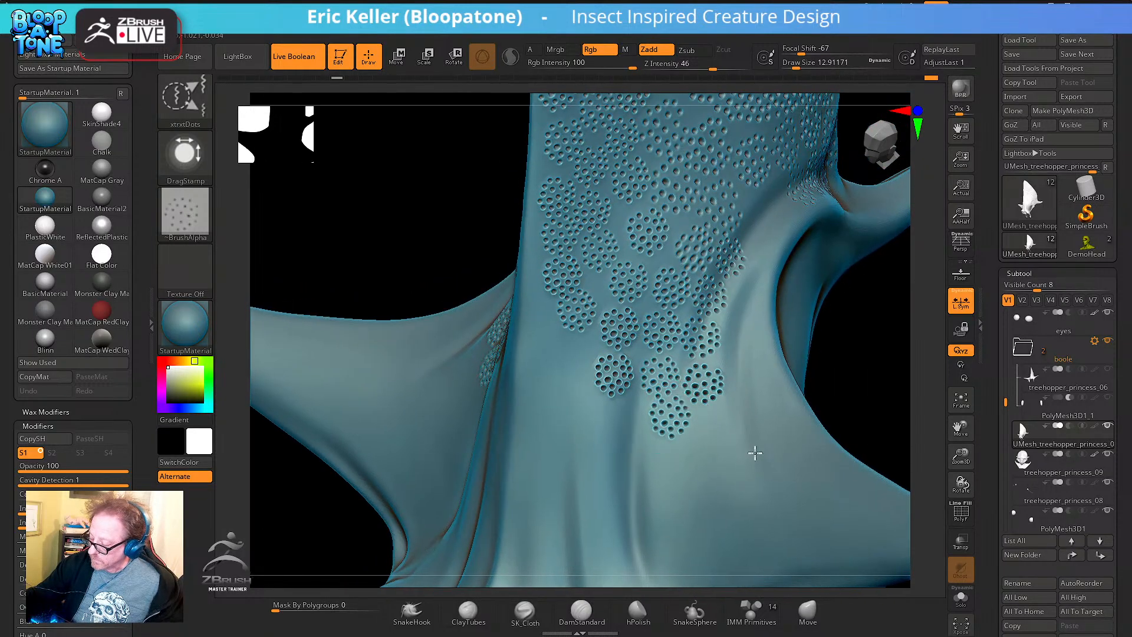
{"action": "left_click_drag", "start_coordinate": [713, 419], "coordinate": [715, 430]}
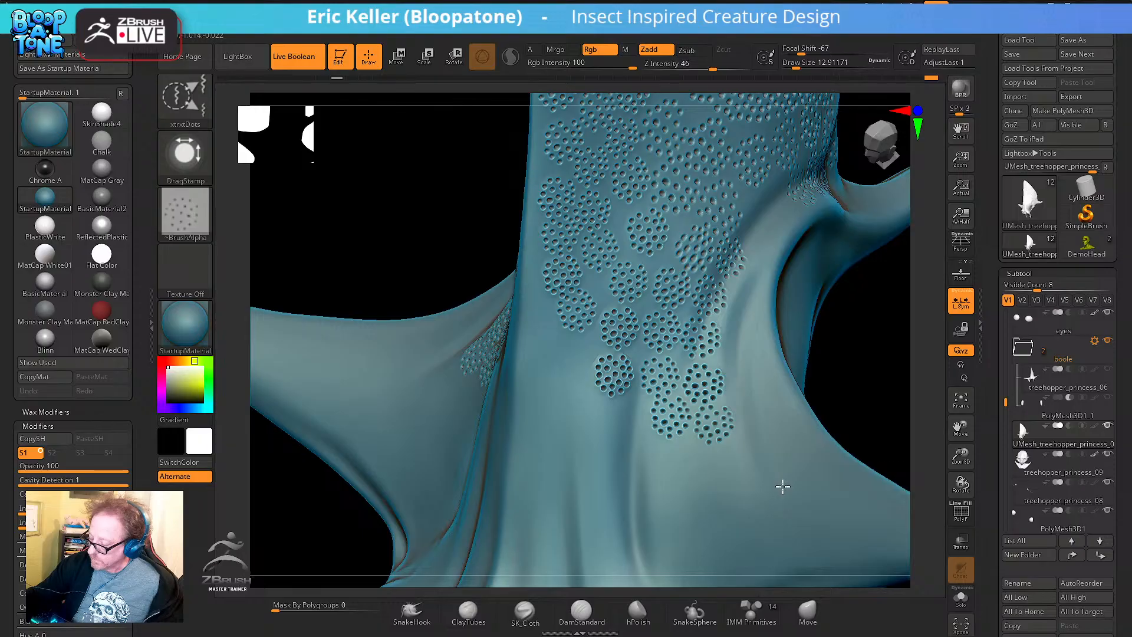
{"action": "mouse_move", "coordinate": [782, 487]}
{"action": "right_mouse_down"}
{"action": "mouse_move", "coordinate": [758, 346]}
{"action": "mouse_move", "coordinate": [691, 422]}
{"action": "right_mouse_up"}
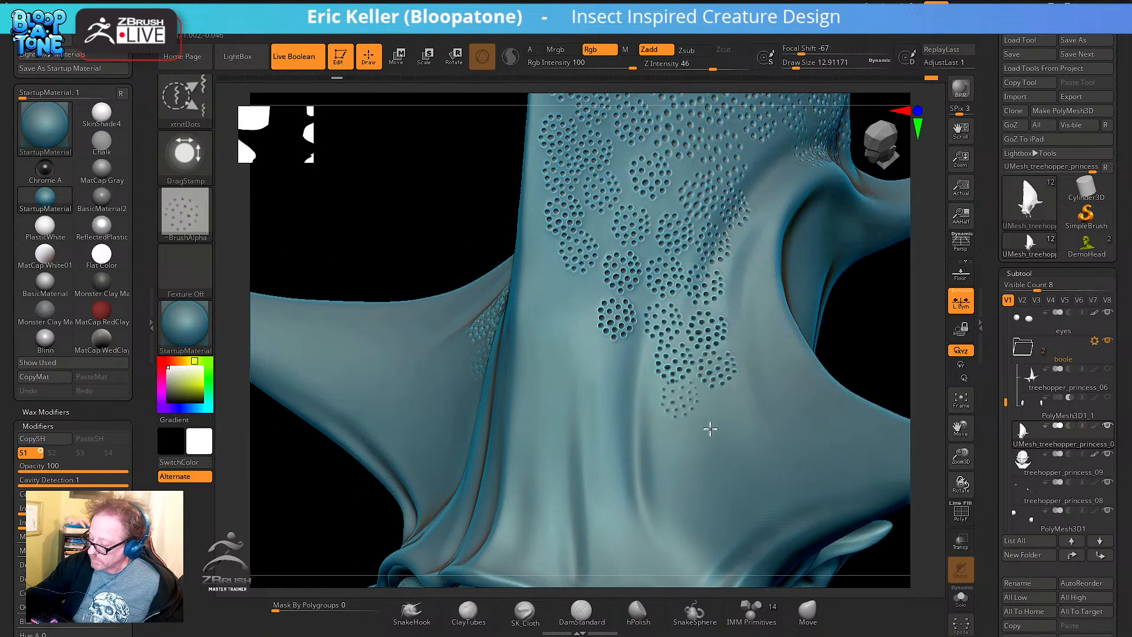
{"action": "mouse_move", "coordinate": [711, 429]}
{"action": "left_mouse_down"}
{"action": "mouse_move", "coordinate": [676, 409]}
{"action": "mouse_move", "coordinate": [696, 431]}
{"action": "left_mouse_up"}
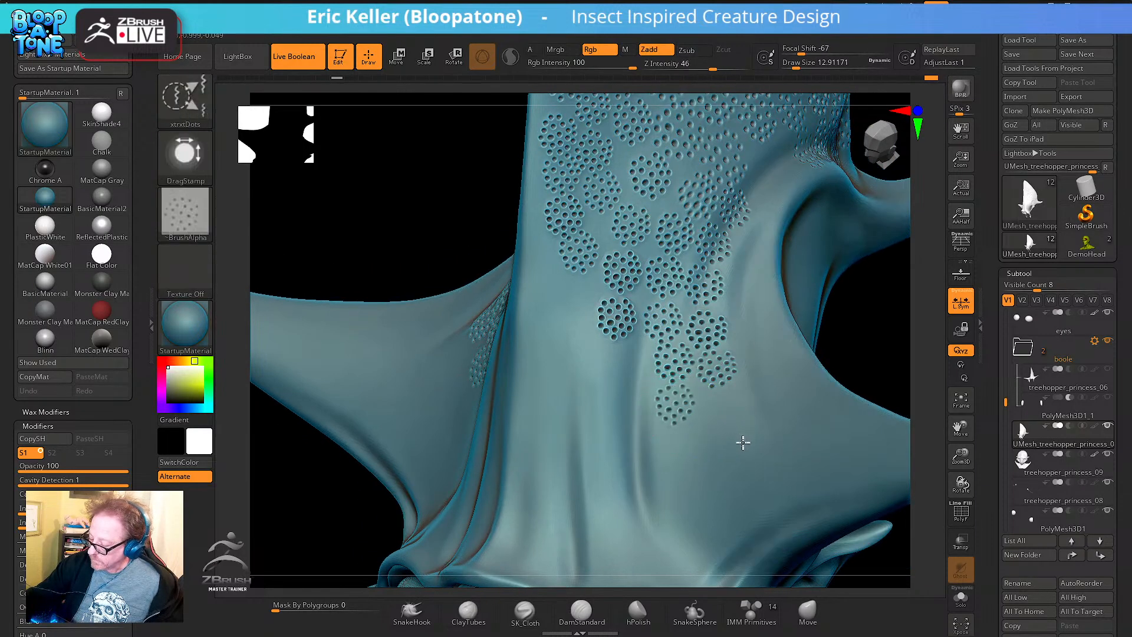
{"action": "mouse_move", "coordinate": [727, 424]}
{"action": "right_mouse_down"}
{"action": "mouse_move", "coordinate": [678, 436]}
{"action": "mouse_move", "coordinate": [618, 399]}
{"action": "right_mouse_up"}
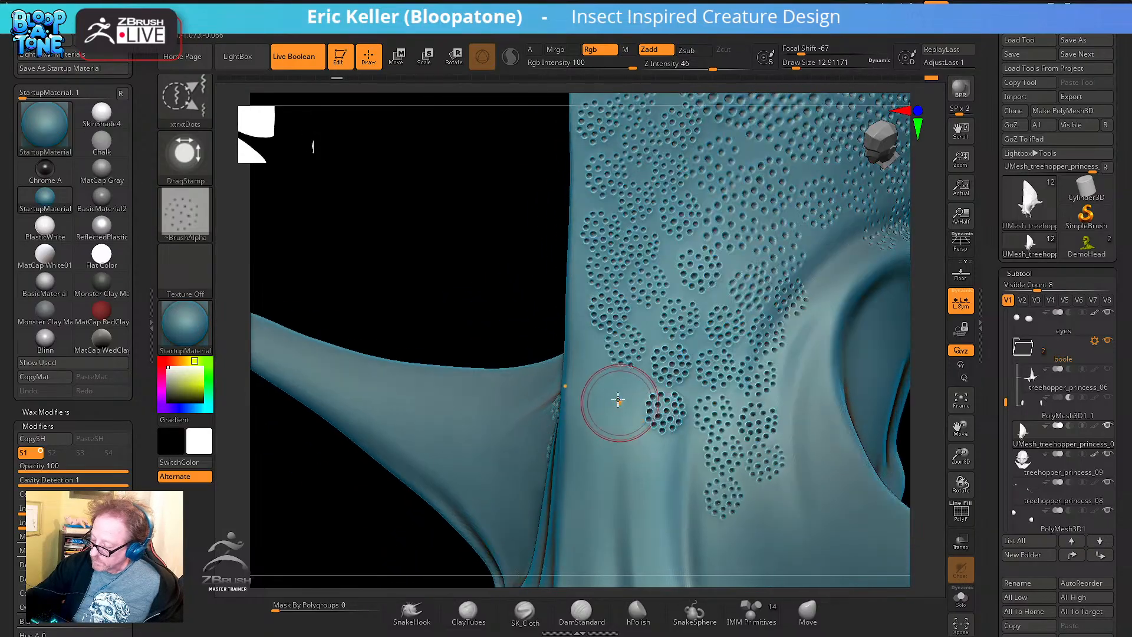
{"action": "left_click_drag", "start_coordinate": [618, 399], "coordinate": [676, 455]}
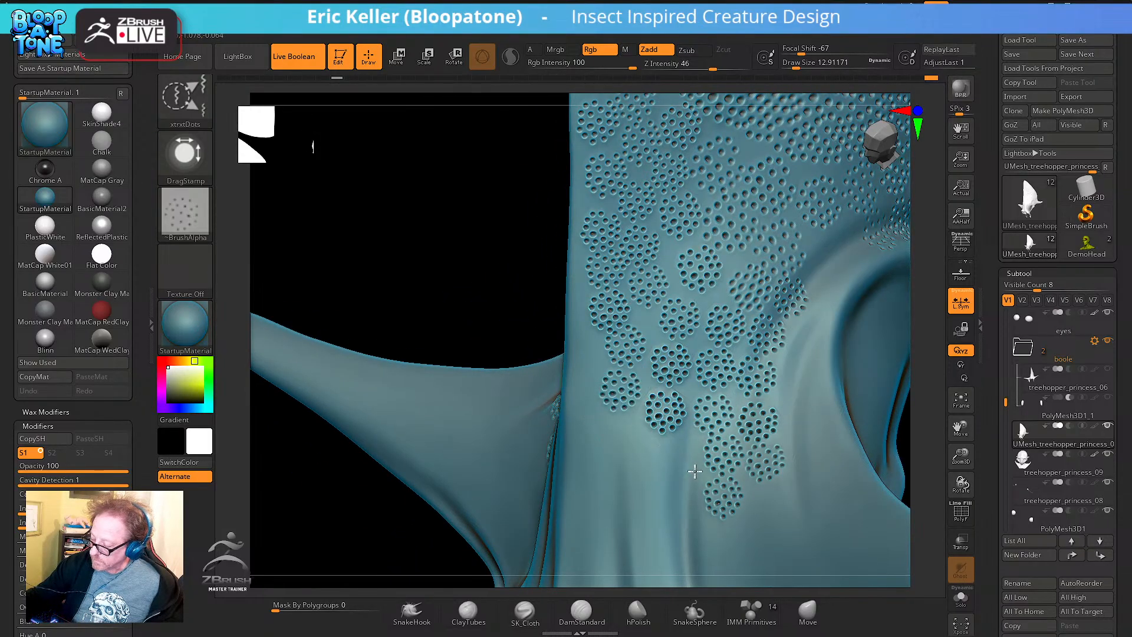
Stamp another round cluster of pits on the crest, beside the lowest clusters above the smooth folds
{"action": "right_click_drag", "start_coordinate": [695, 470], "coordinate": [670, 426]}
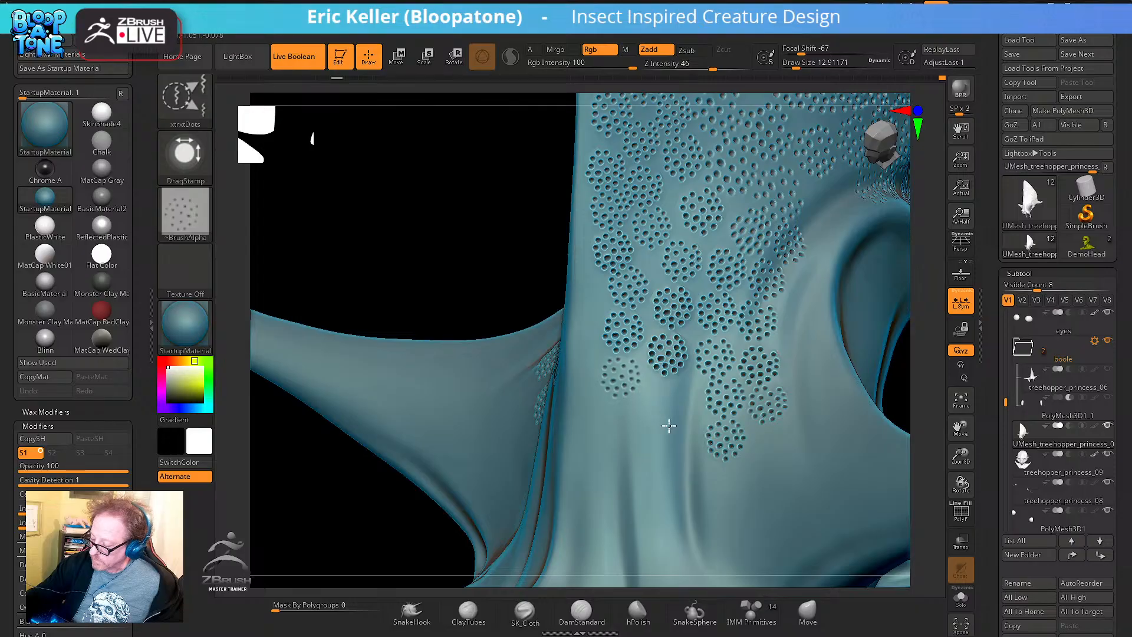
{"action": "left_click_drag", "start_coordinate": [654, 410], "coordinate": [682, 435]}
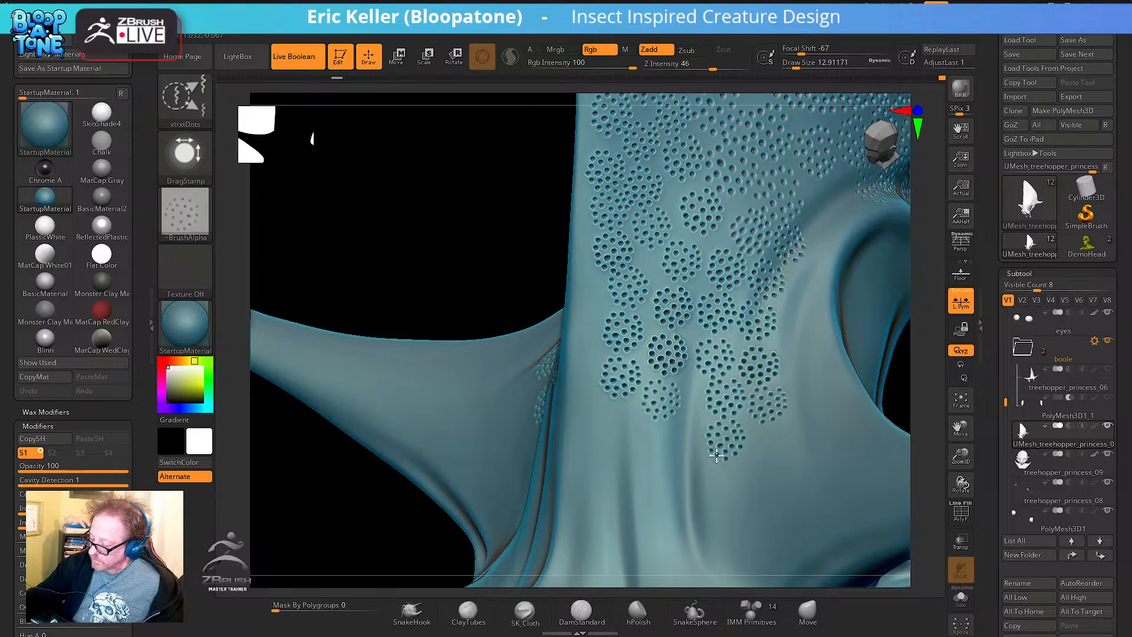
{"action": "right_click_drag", "start_coordinate": [730, 450], "coordinate": [700, 435]}
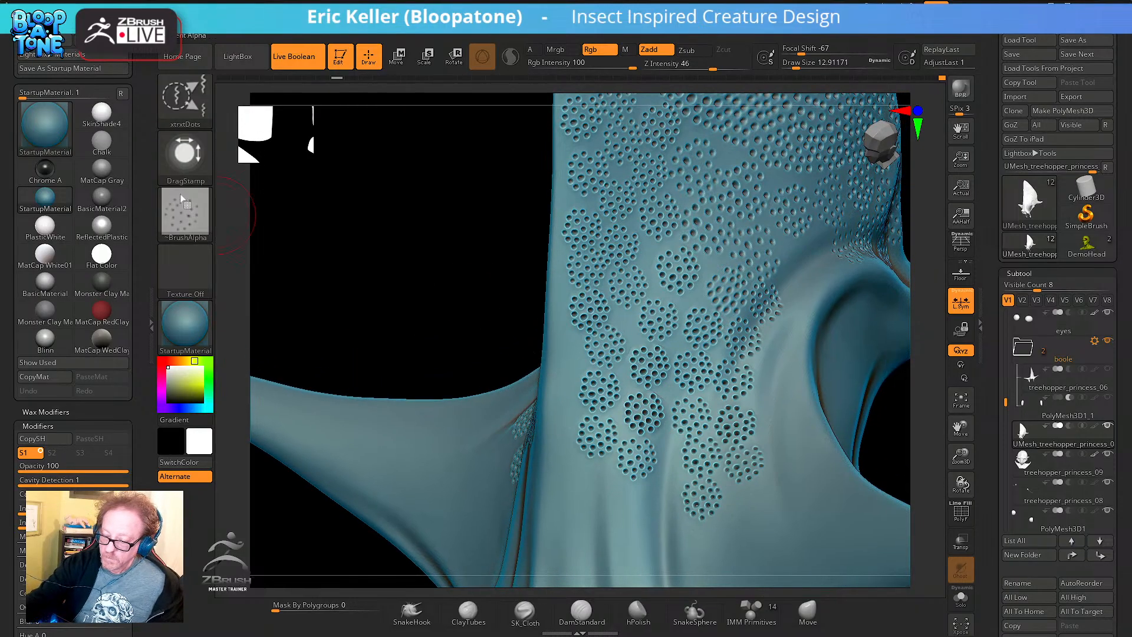
Switch to the DamStandard brush and reduce its draw size to about 2.62 for carving individual pits
{"action": "left_click", "coordinate": [185, 98]}
{"action": "left_click", "coordinate": [185, 97]}
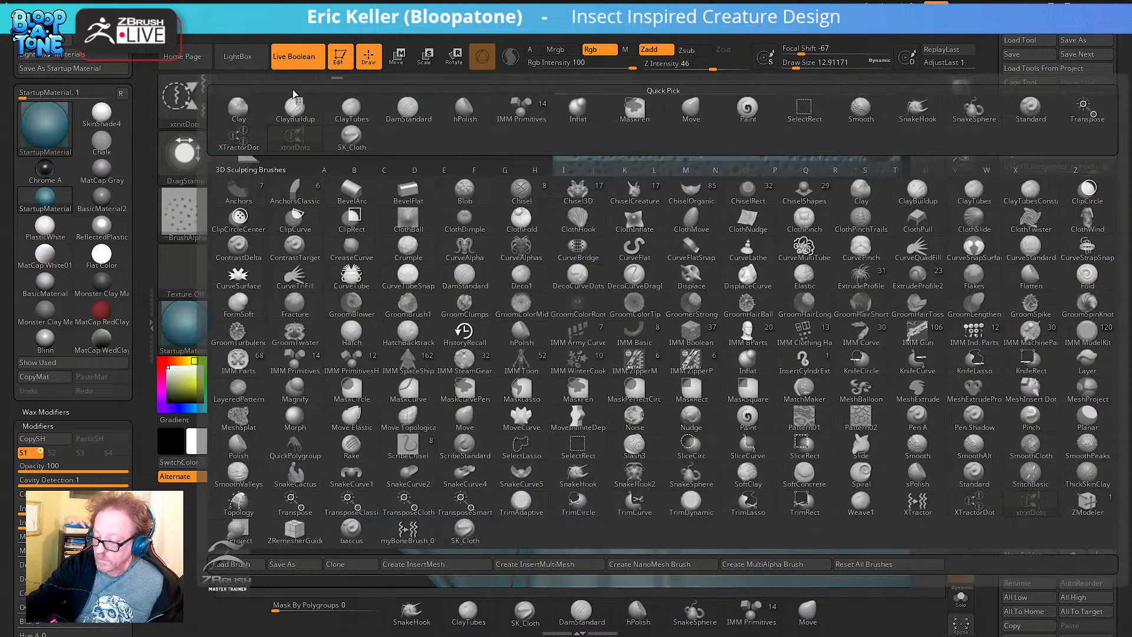
{"action": "left_click", "coordinate": [411, 112]}
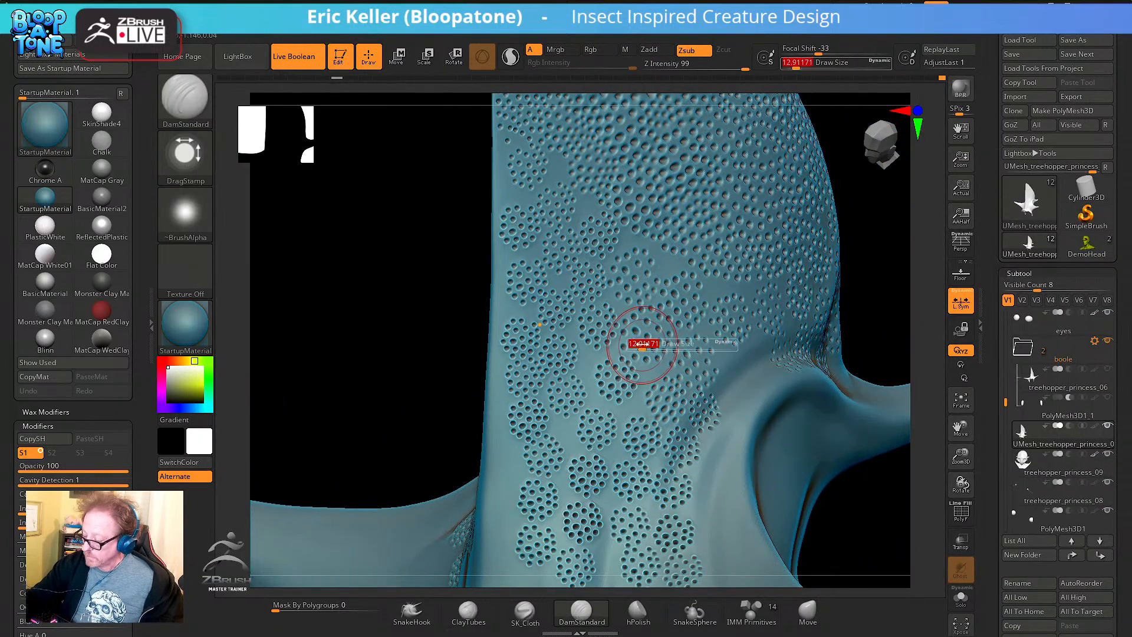
{"action": "right_click_drag", "start_coordinate": [642, 341], "coordinate": [631, 352]}
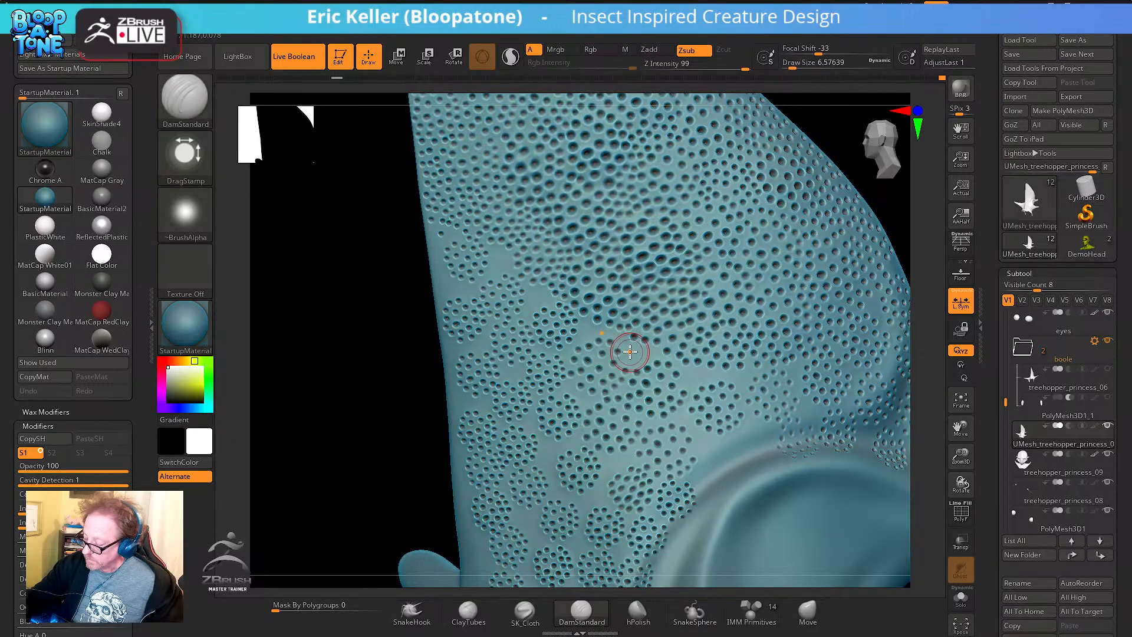
{"action": "key", "text": "s"}
{"action": "left_click_drag", "start_coordinate": [631, 352], "coordinate": [629, 352]}
{"action": "key", "text": "s"}
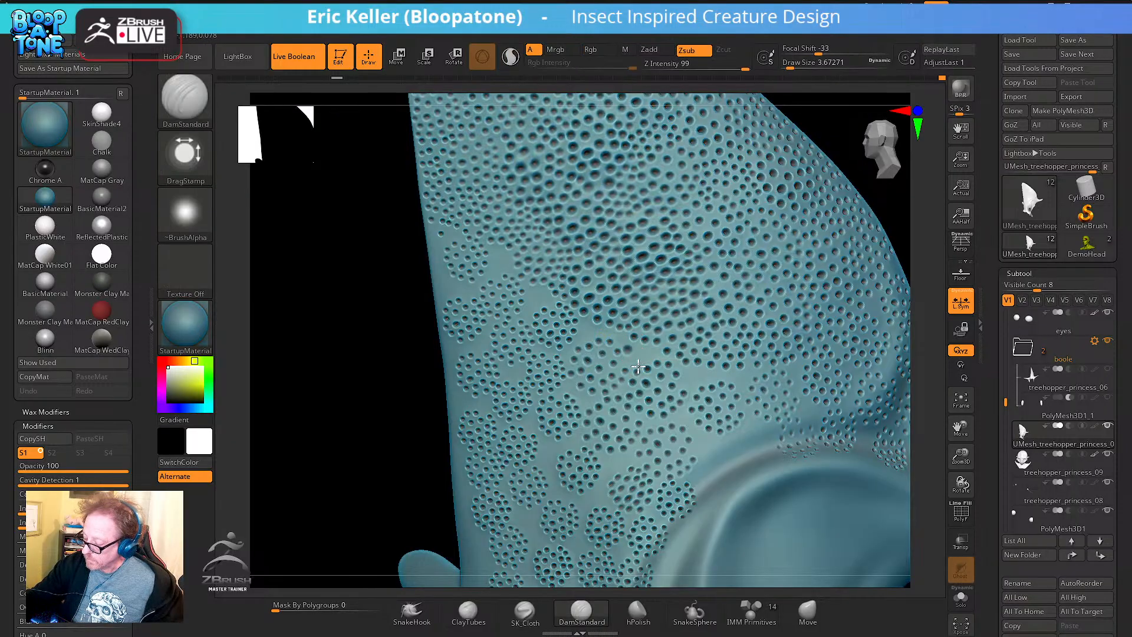
{"action": "key", "text": "s"}
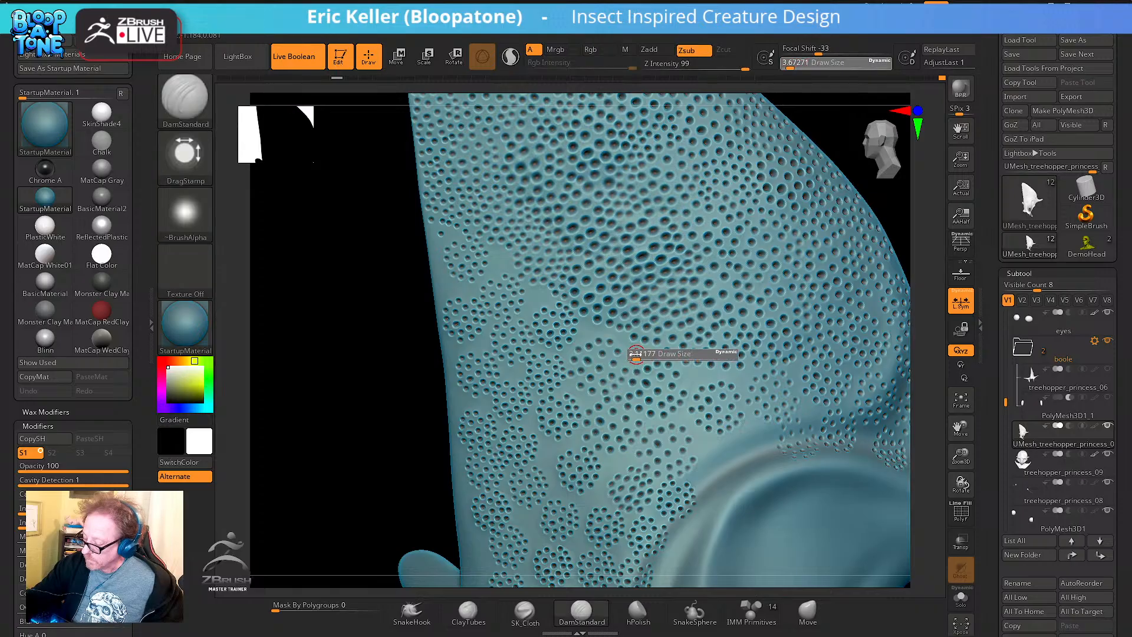
{"action": "left_click_drag", "start_coordinate": [636, 355], "coordinate": [630, 352]}
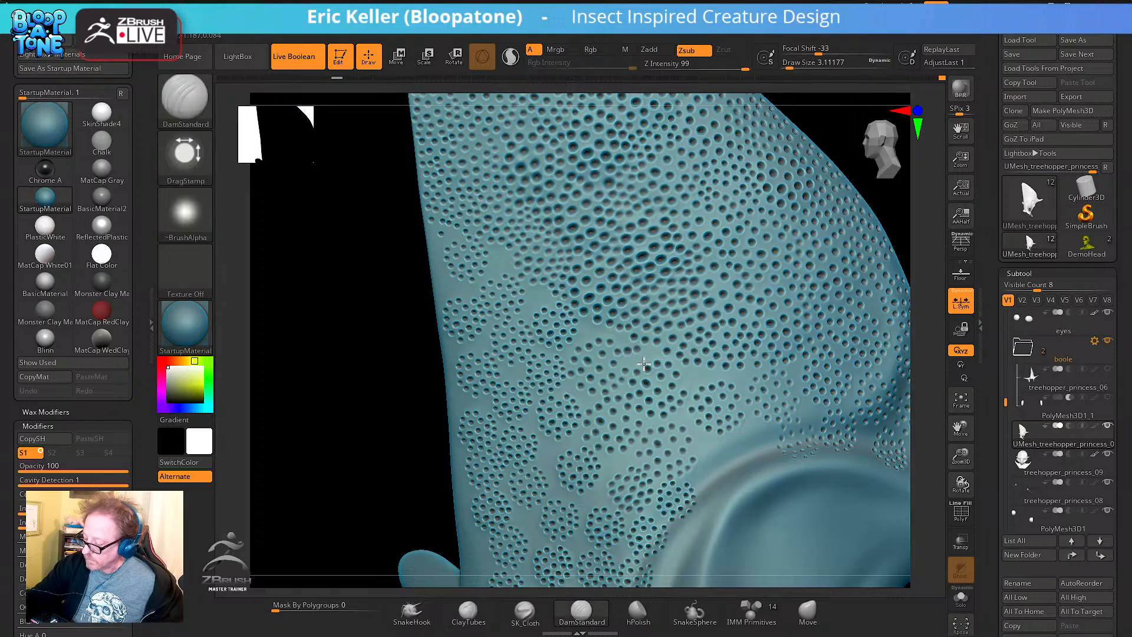
{"action": "key", "text": "s"}
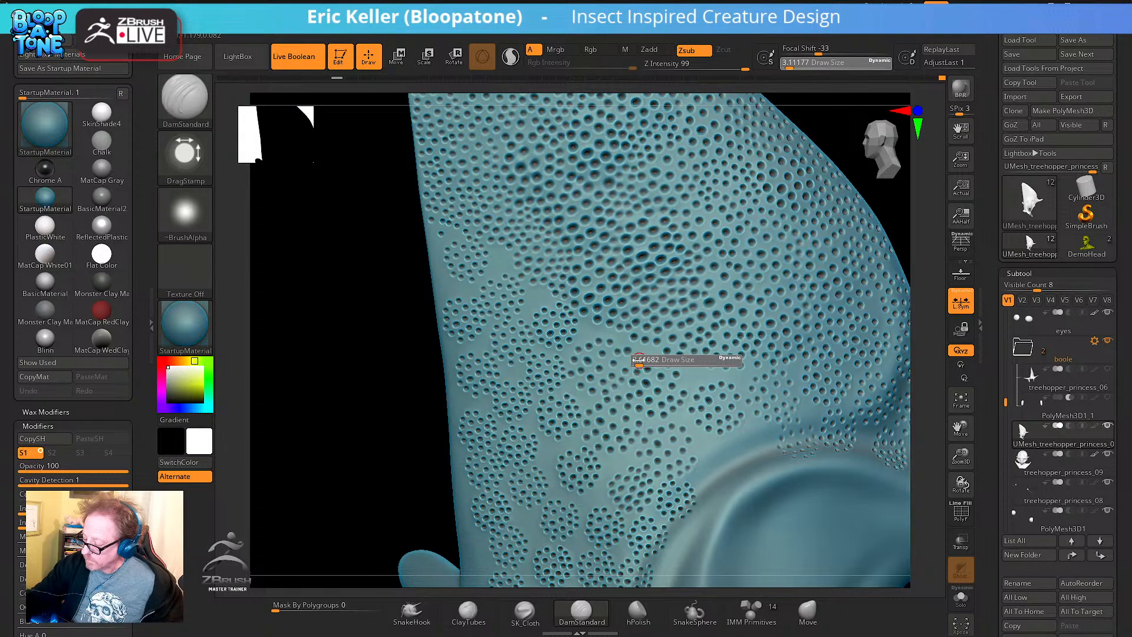
{"action": "left_click_drag", "start_coordinate": [639, 362], "coordinate": [639, 360]}
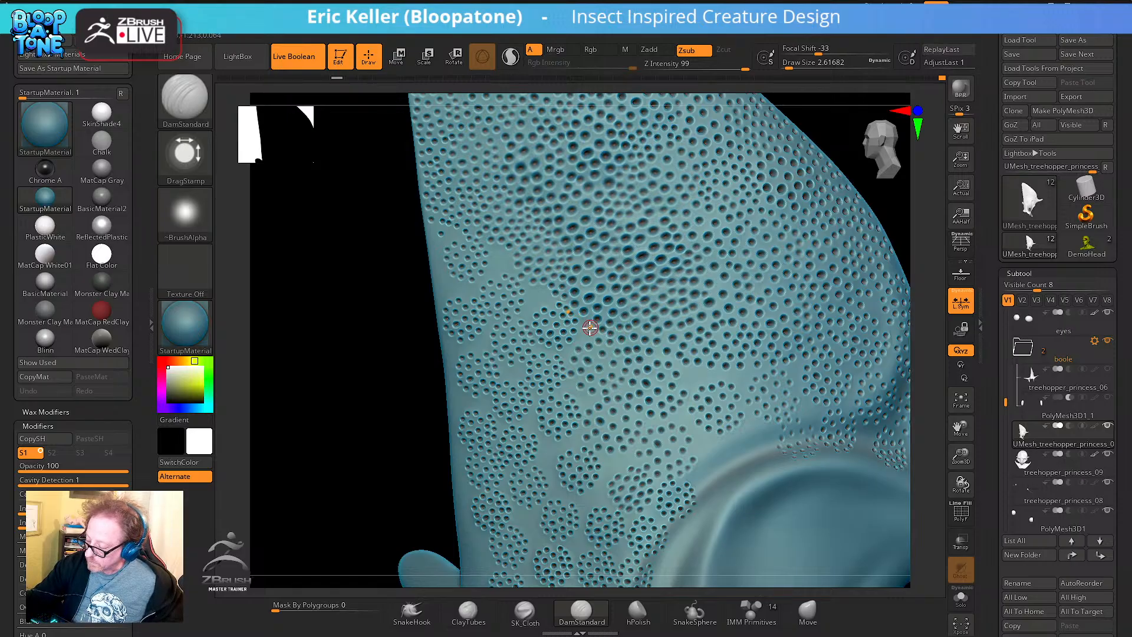
Set the draw size to about 1.82 and carve small pits into the bare gaps between the upper clusters near the crest's straight edge
{"action": "key", "text": "s"}
{"action": "left_click_drag", "start_coordinate": [586, 327], "coordinate": [589, 331]}
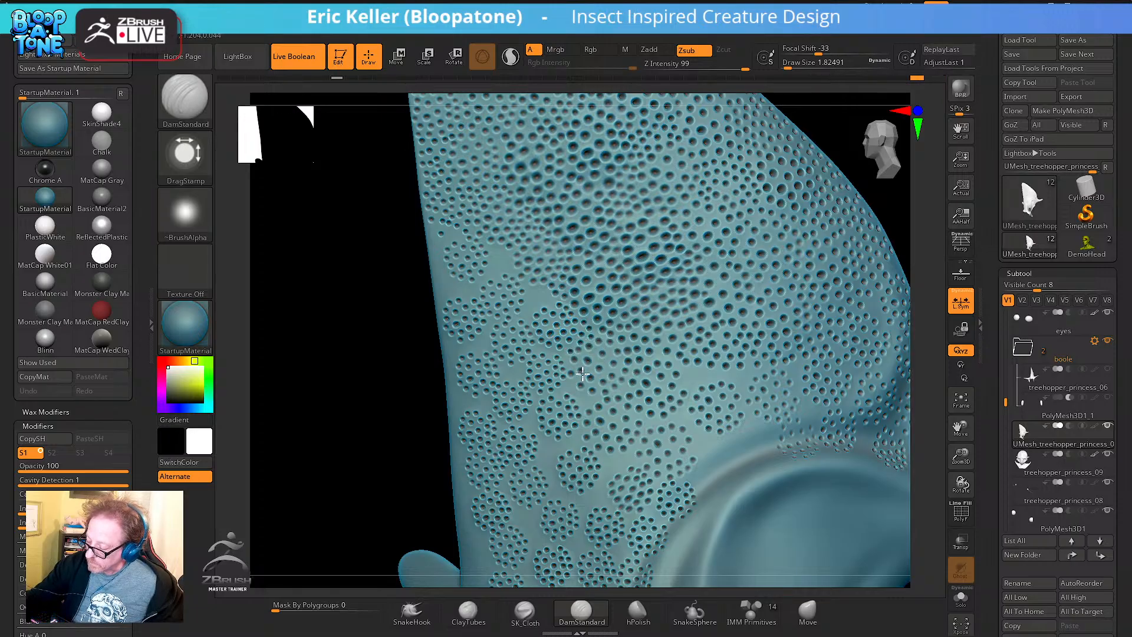
{"action": "right_click_drag", "start_coordinate": [556, 308], "coordinate": [572, 356], "text": "alt"}
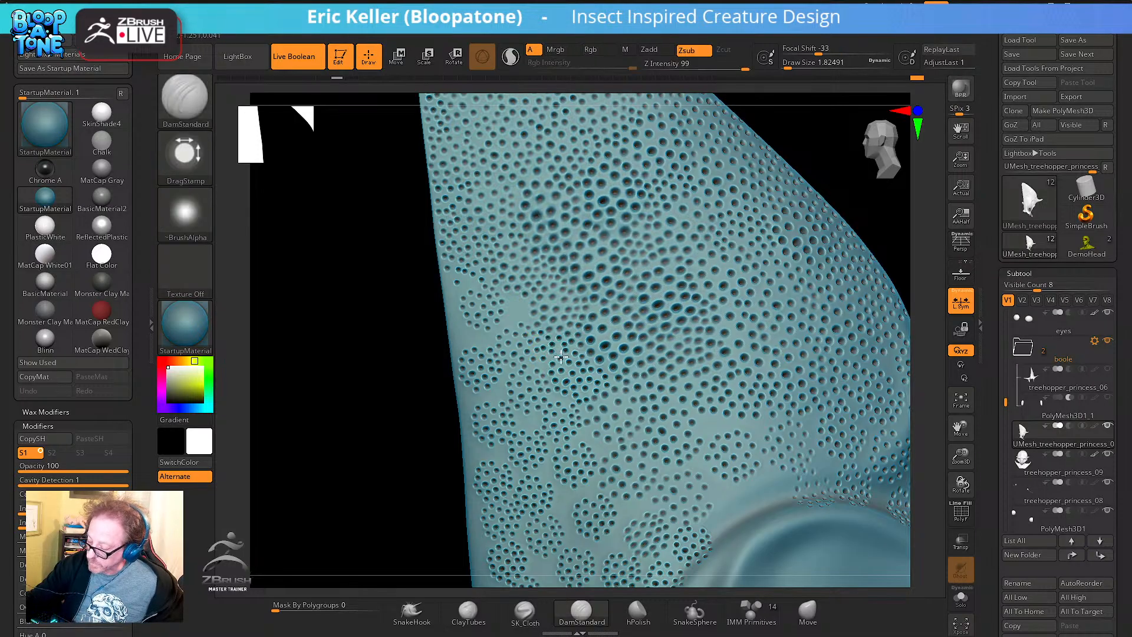
{"action": "right_click_drag", "start_coordinate": [532, 308], "coordinate": [557, 363], "text": "alt"}
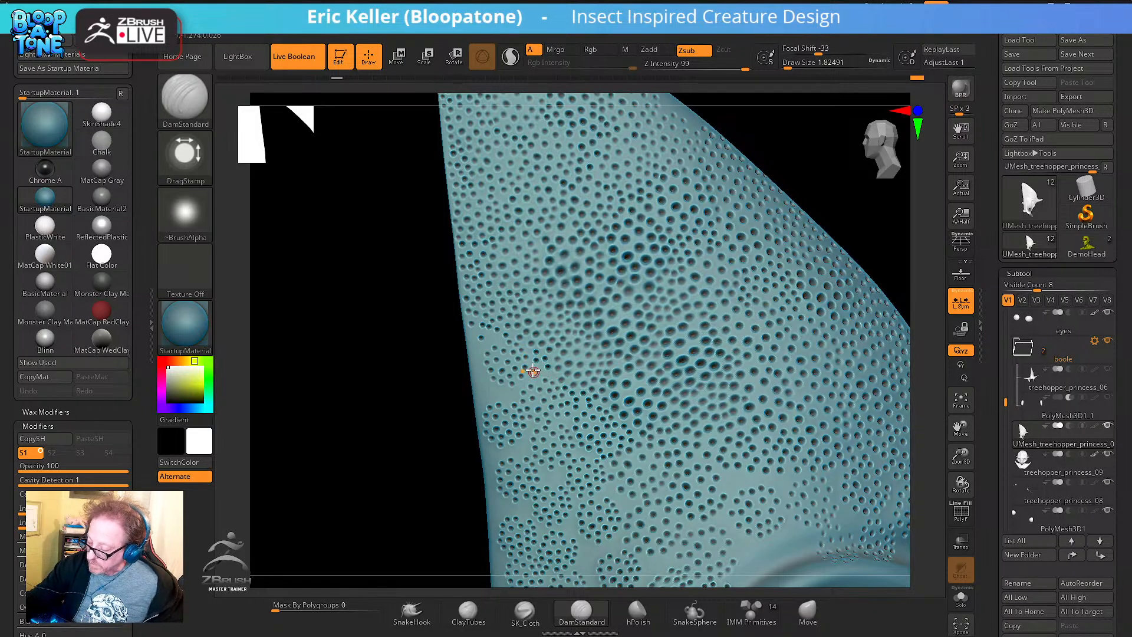
{"action": "left_click", "coordinate": [543, 386]}
{"action": "right_click_drag", "start_coordinate": [531, 370], "coordinate": [560, 394], "text": "alt"}
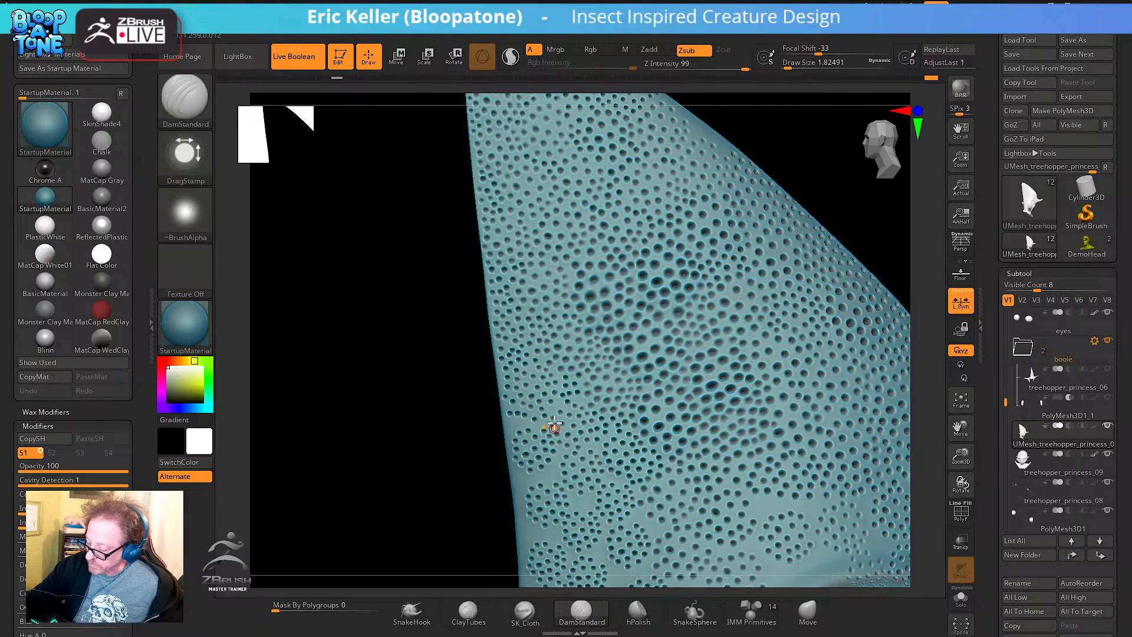
Continue carving small pits down the crest's straight edge, filling the bare areas between the stamped clusters
{"action": "right_click_drag", "start_coordinate": [548, 420], "coordinate": [523, 386]}
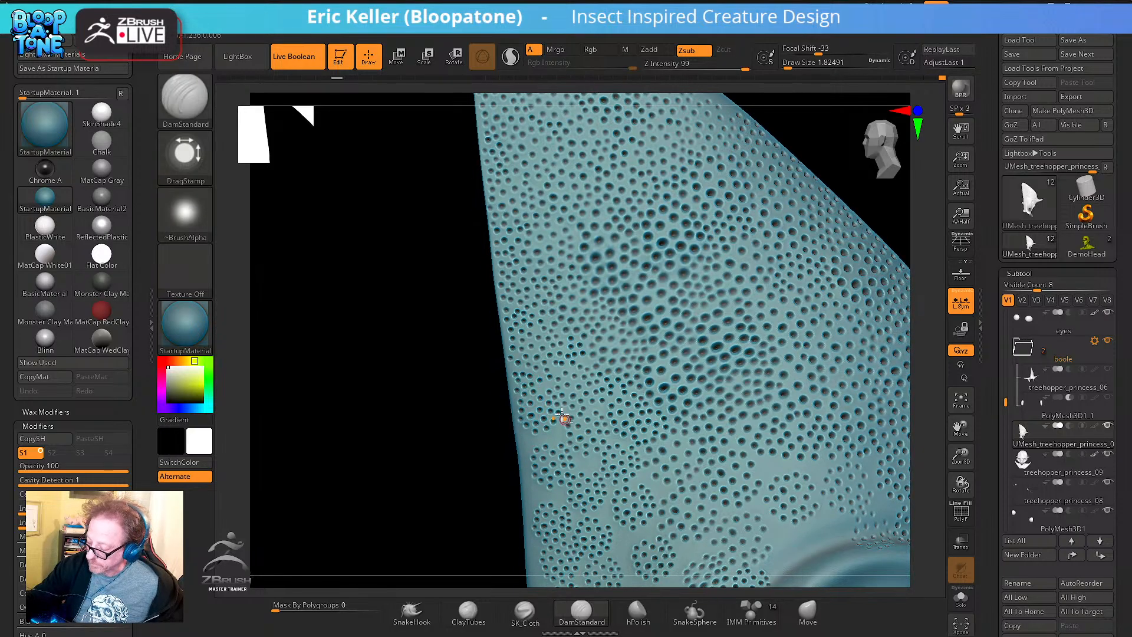
{"action": "right_click_drag", "start_coordinate": [561, 417], "coordinate": [548, 366]}
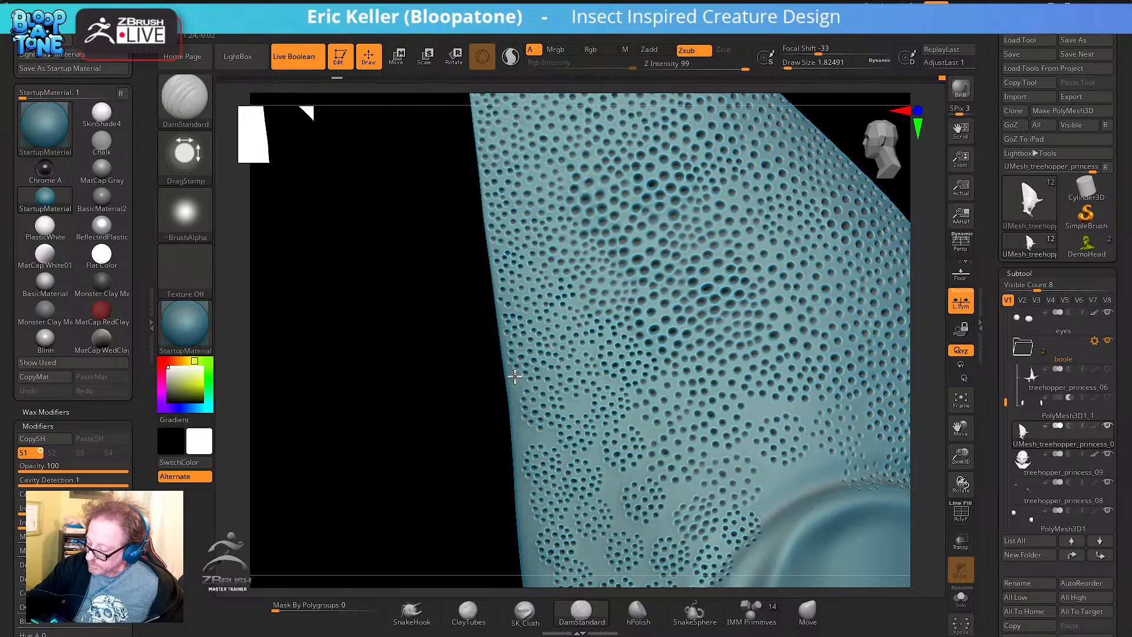
{"action": "right_click_drag", "start_coordinate": [533, 427], "coordinate": [528, 388]}
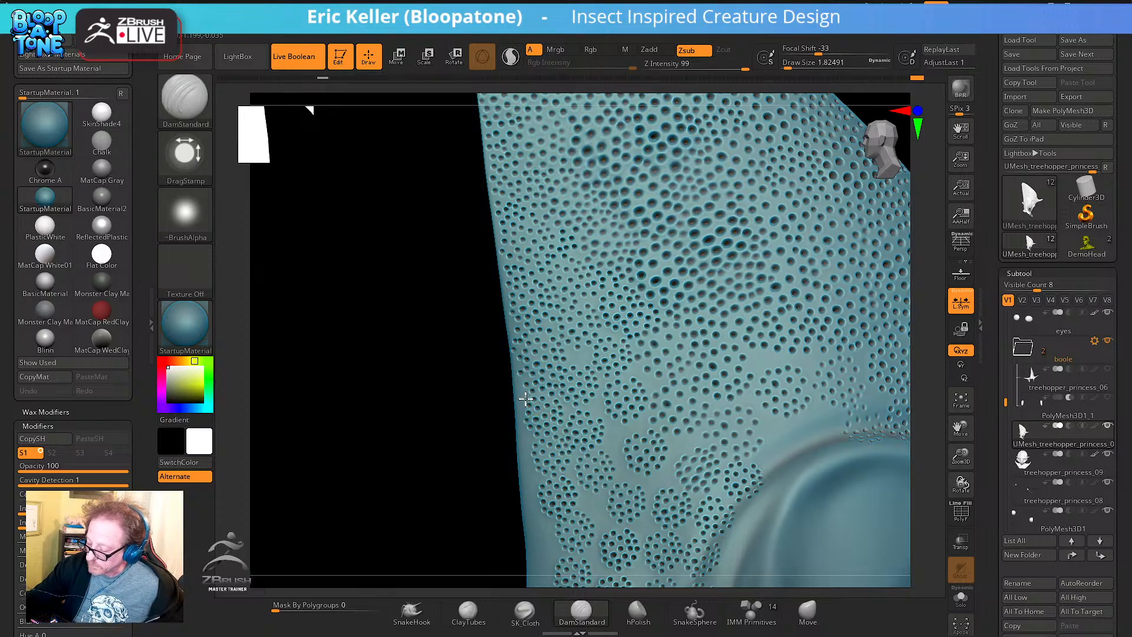
{"action": "right_click_drag", "start_coordinate": [526, 399], "coordinate": [550, 362]}
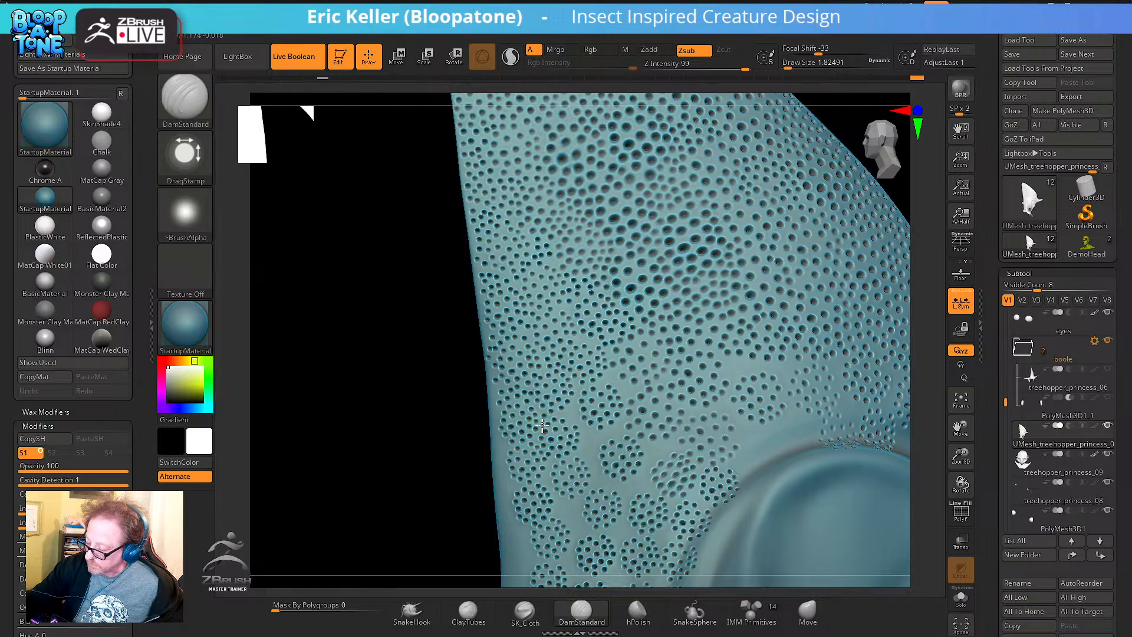
{"action": "right_click_drag", "start_coordinate": [542, 424], "coordinate": [558, 389]}
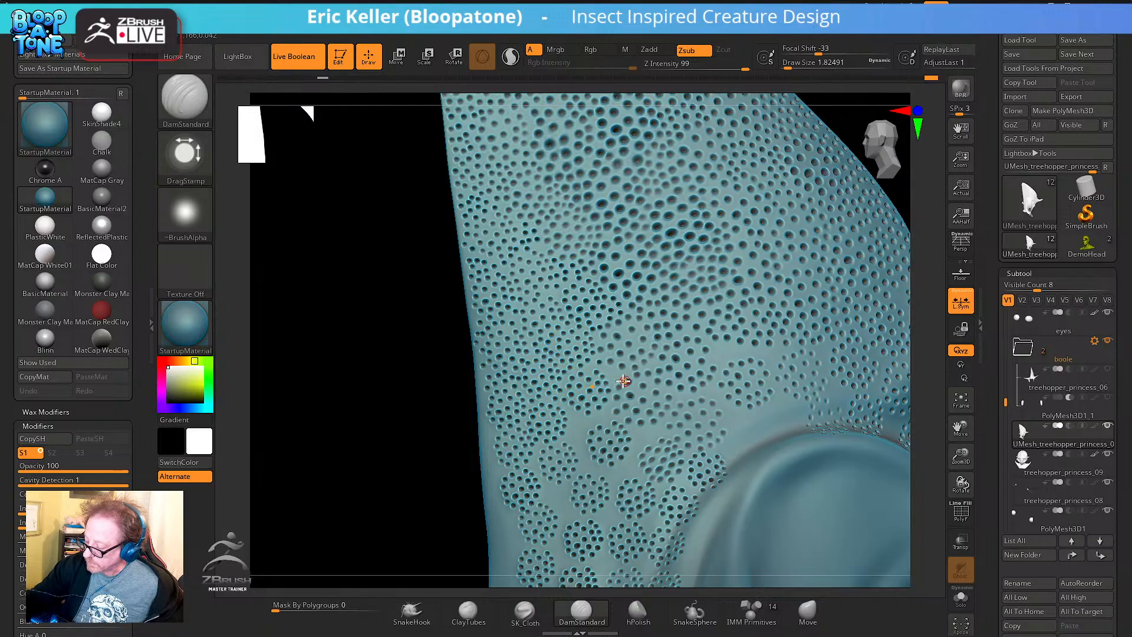
Fill the gaps around the round clusters at mid-crest with pits, using draw sizes of about 2.62 and 1.82
{"action": "key", "text": "s"}
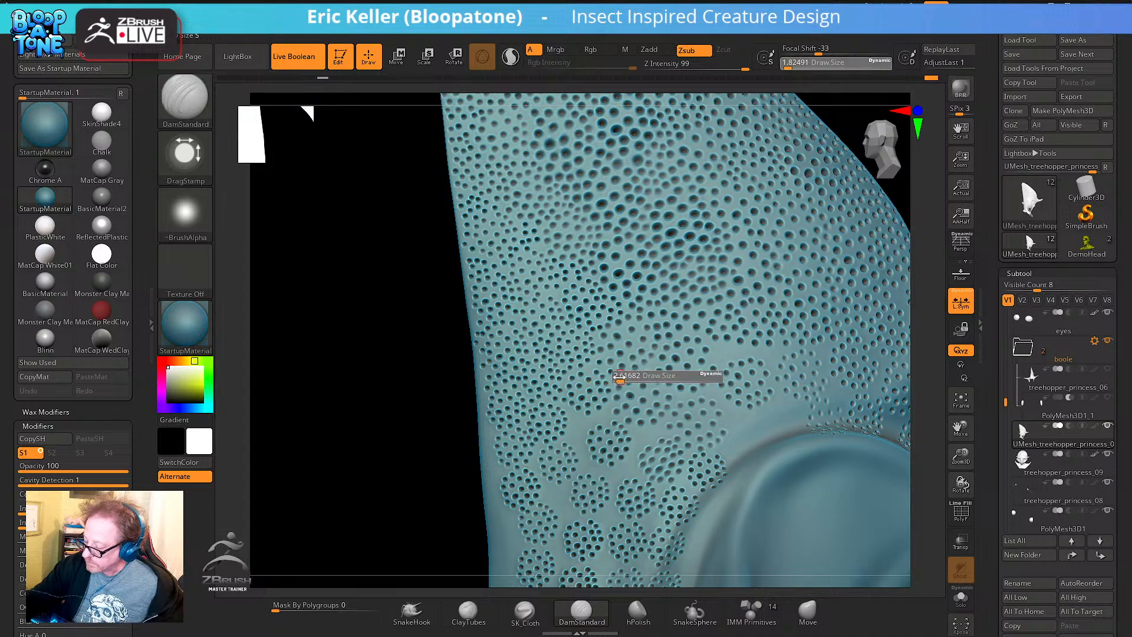
{"action": "left_click", "coordinate": [624, 381]}
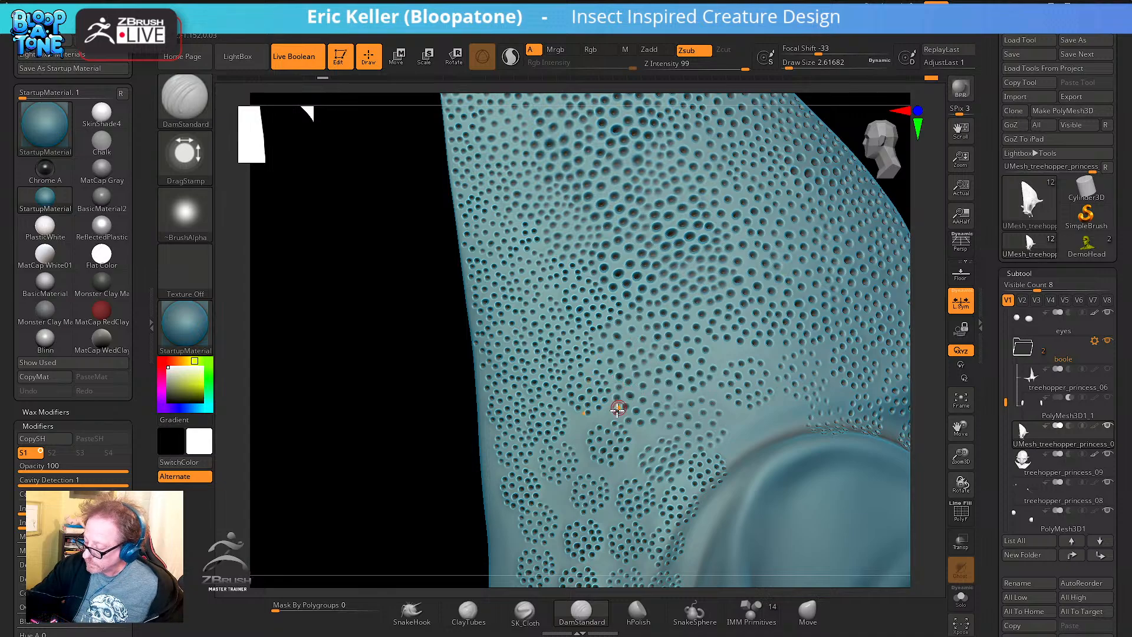
{"action": "key", "text": "s"}
{"action": "left_click", "coordinate": [569, 411]}
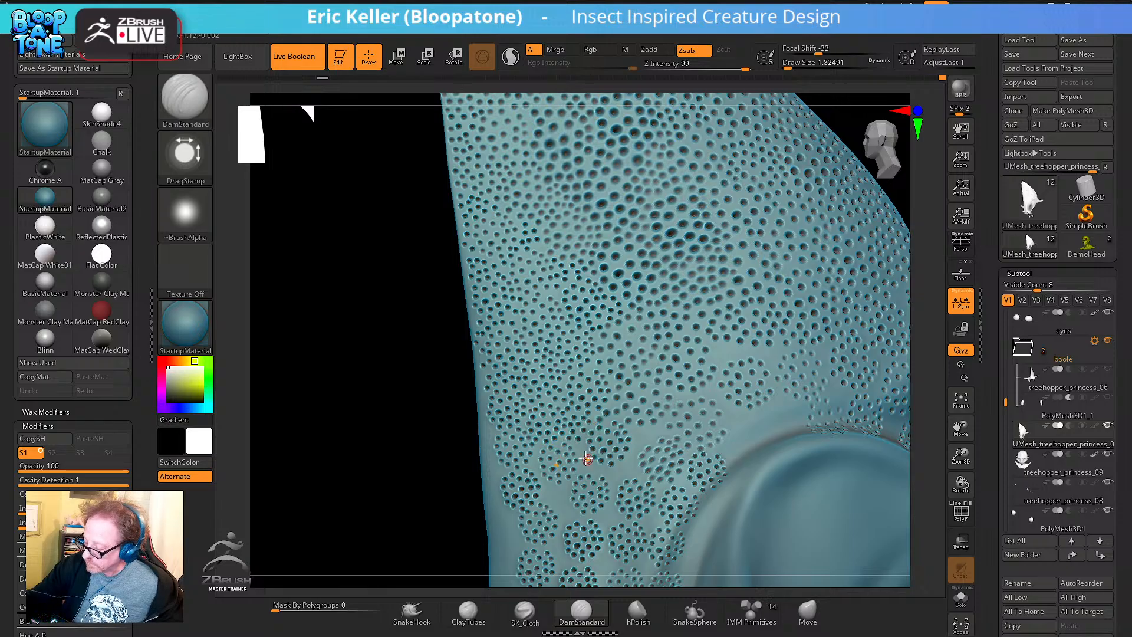
Set the draw size to about 2.19 and carve pits between the clusters beside the curved ridge at the crest's base
{"action": "right_click_drag", "start_coordinate": [599, 467], "coordinate": [582, 401]}
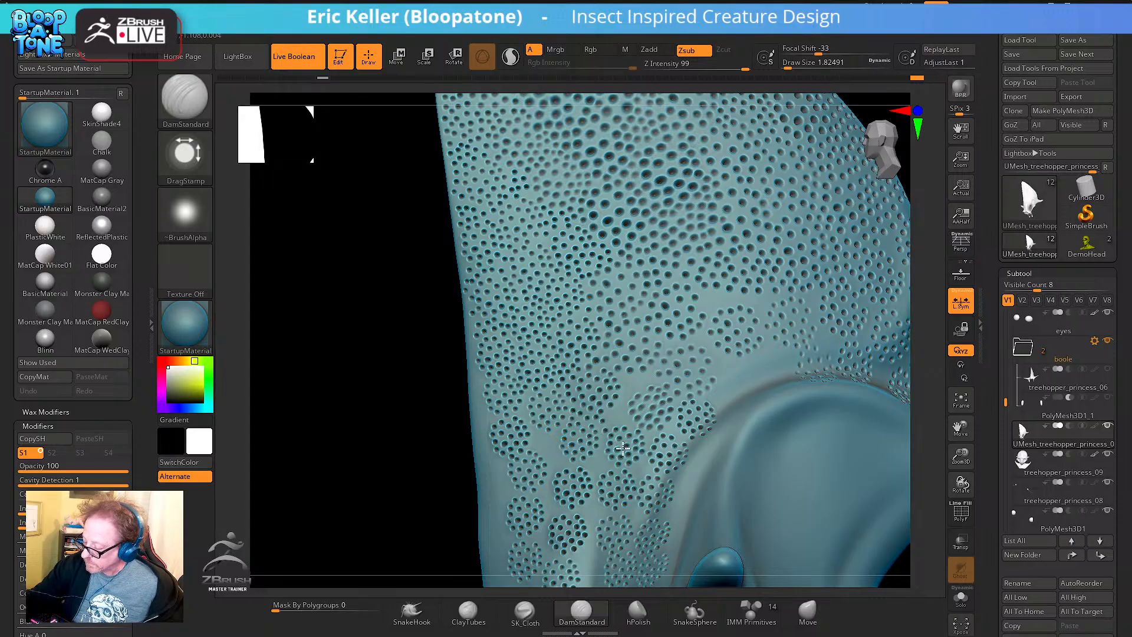
{"action": "key", "text": "s"}
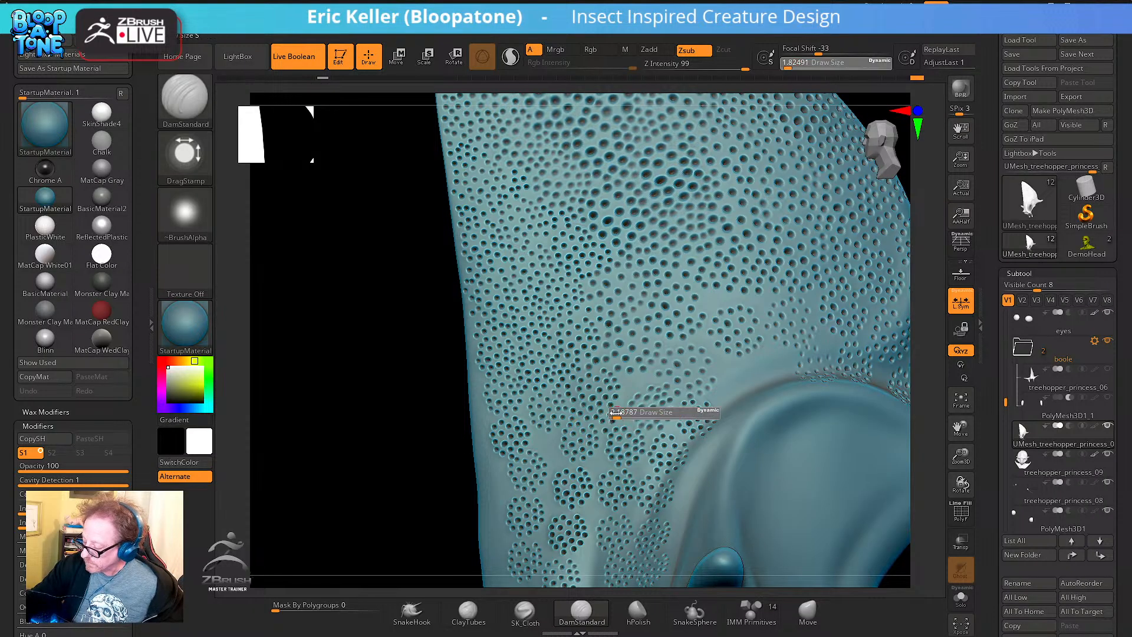
{"action": "left_click_drag", "start_coordinate": [613, 412], "coordinate": [619, 412]}
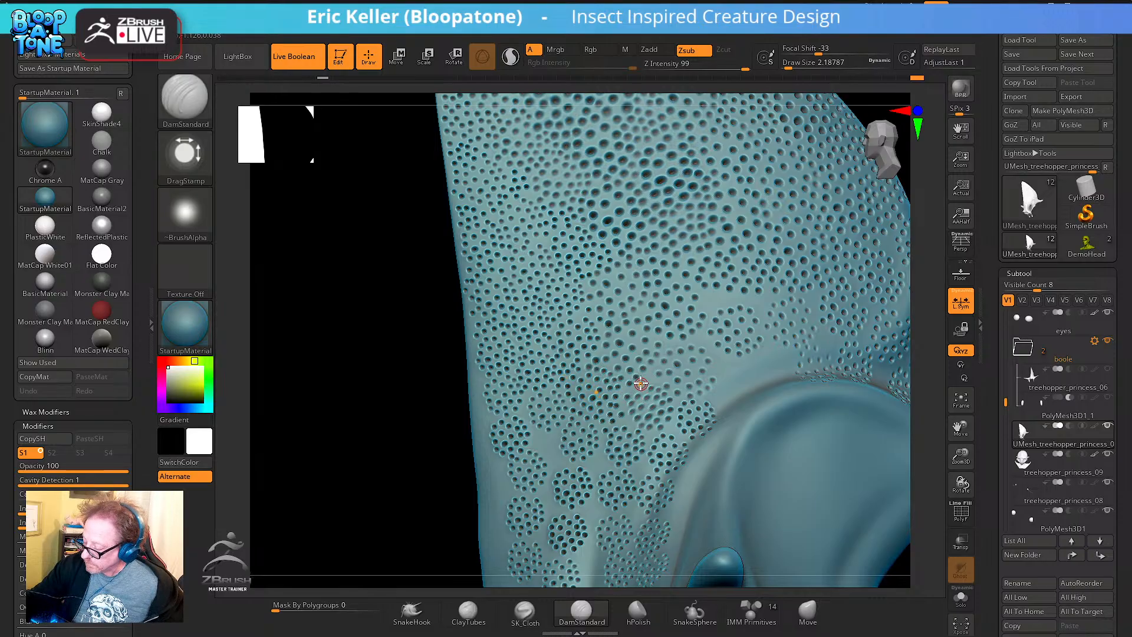
{"action": "right_click_drag", "start_coordinate": [651, 405], "coordinate": [606, 354], "text": "alt"}
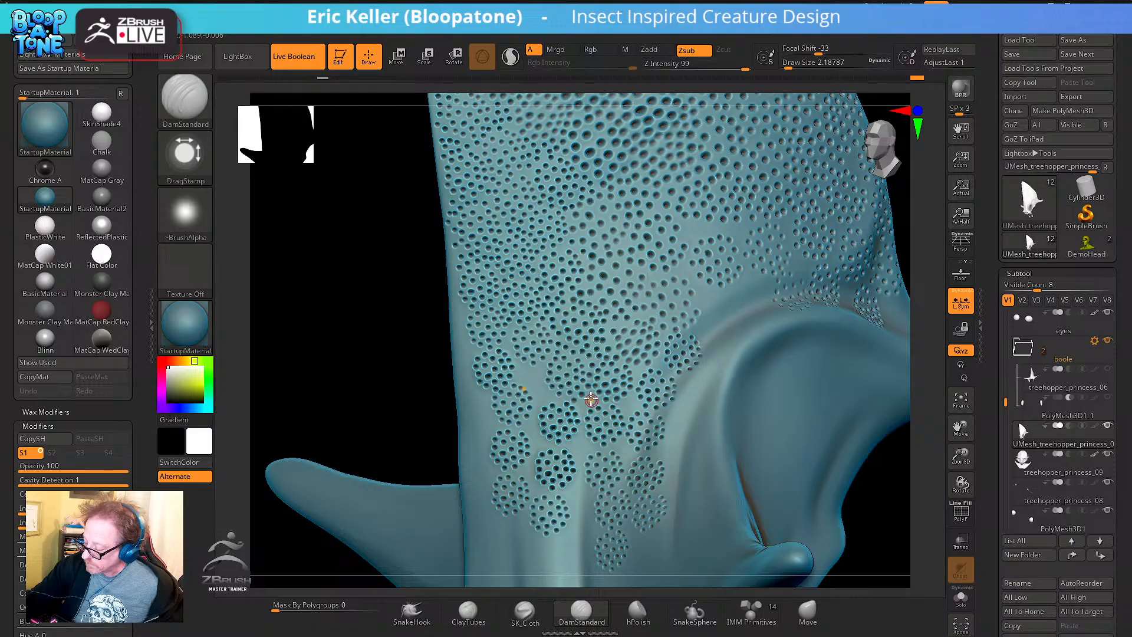
{"action": "left_click", "coordinate": [582, 413]}
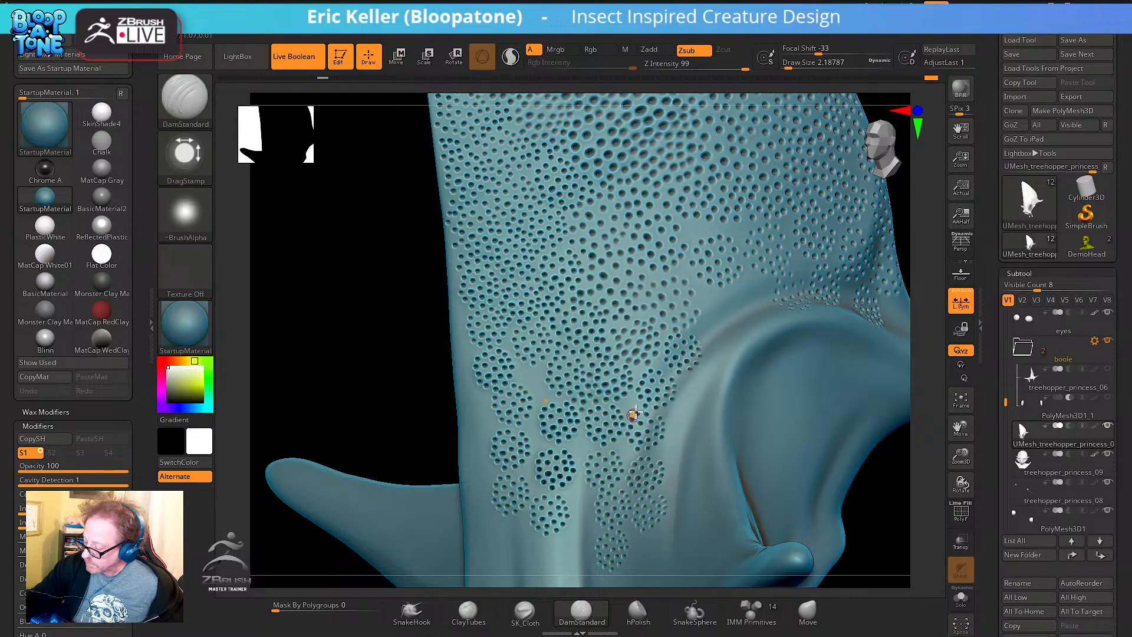
{"action": "left_click", "coordinate": [625, 405]}
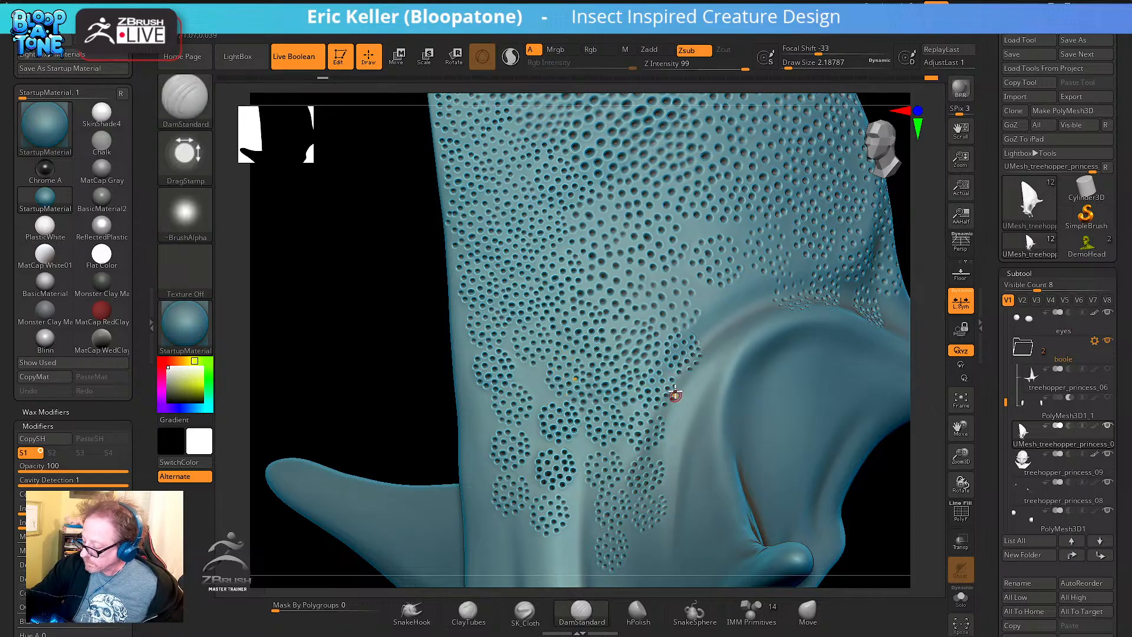
{"action": "right_click_drag", "start_coordinate": [665, 382], "coordinate": [645, 363], "text": "alt"}
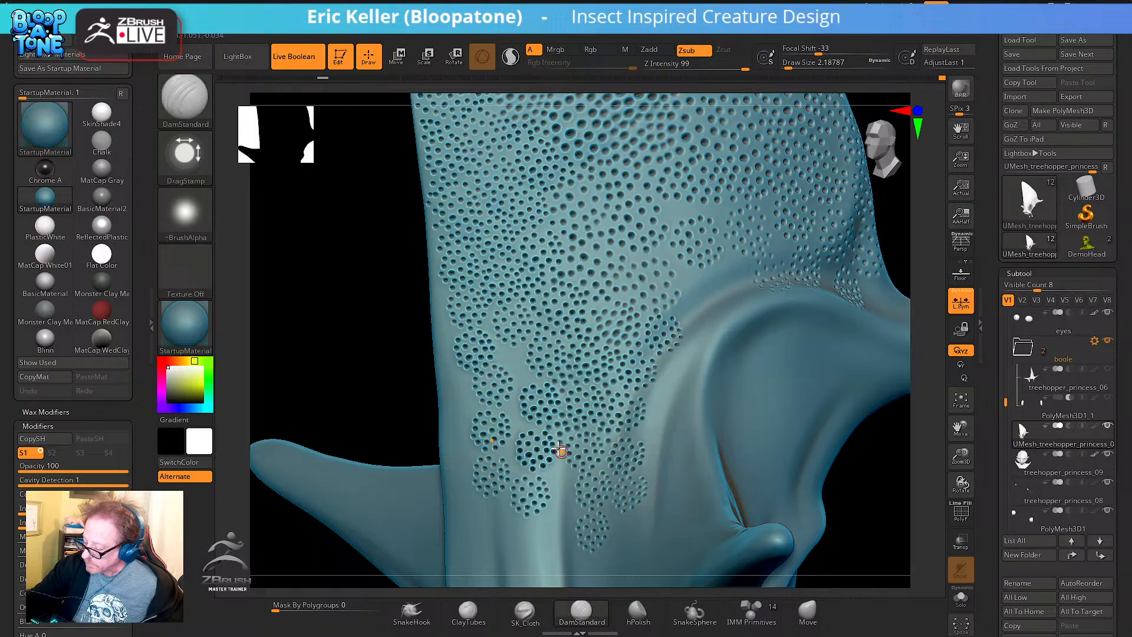
Carve pits into the bare gaps between the lowest stamped clusters and toward the crest's straight edge
{"action": "right_click_drag", "start_coordinate": [537, 415], "coordinate": [537, 425]}
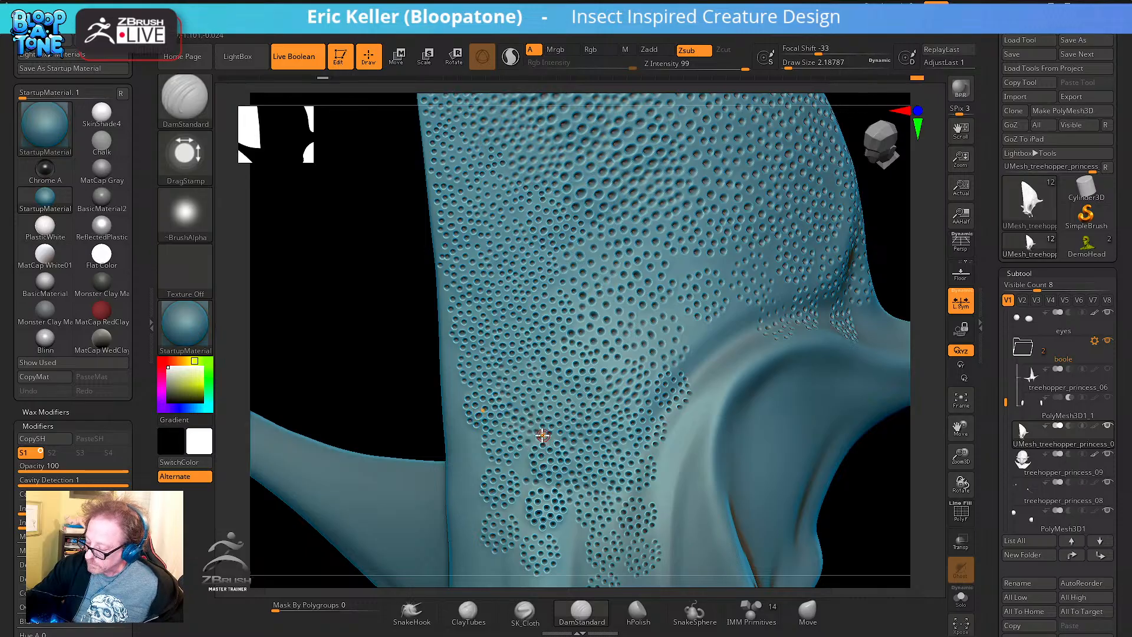
{"action": "mouse_move", "coordinate": [536, 456]}
{"action": "right_mouse_down"}
{"action": "mouse_move", "coordinate": [536, 431]}
{"action": "mouse_move", "coordinate": [563, 428]}
{"action": "mouse_move", "coordinate": [580, 401]}
{"action": "mouse_move", "coordinate": [507, 437]}
{"action": "right_mouse_up"}
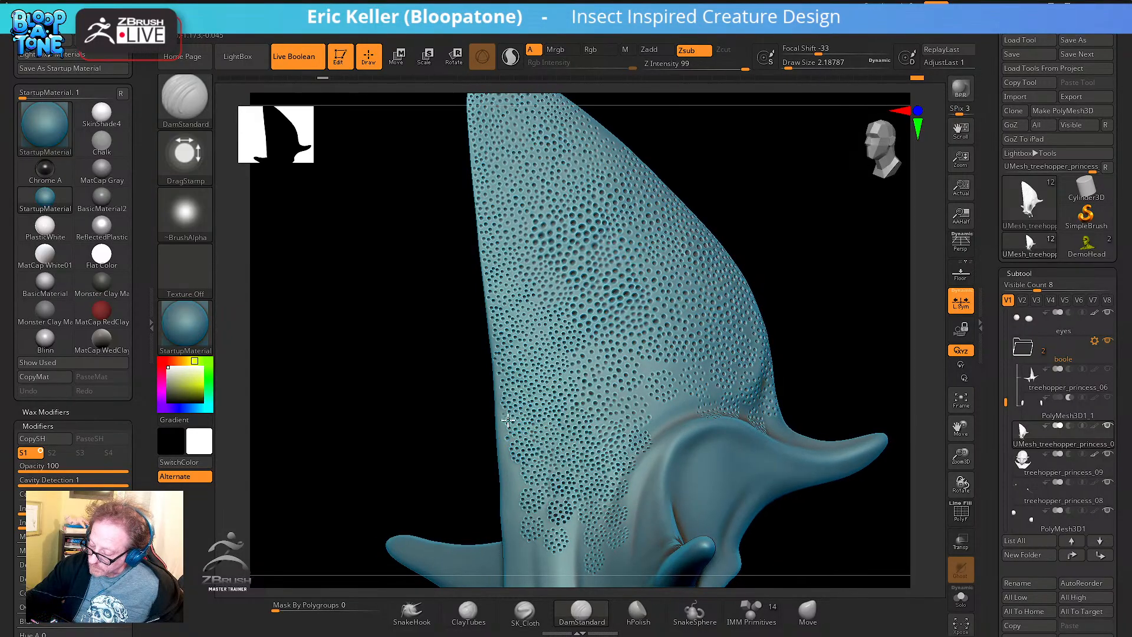
{"action": "right_click_drag", "start_coordinate": [565, 419], "coordinate": [610, 348]}
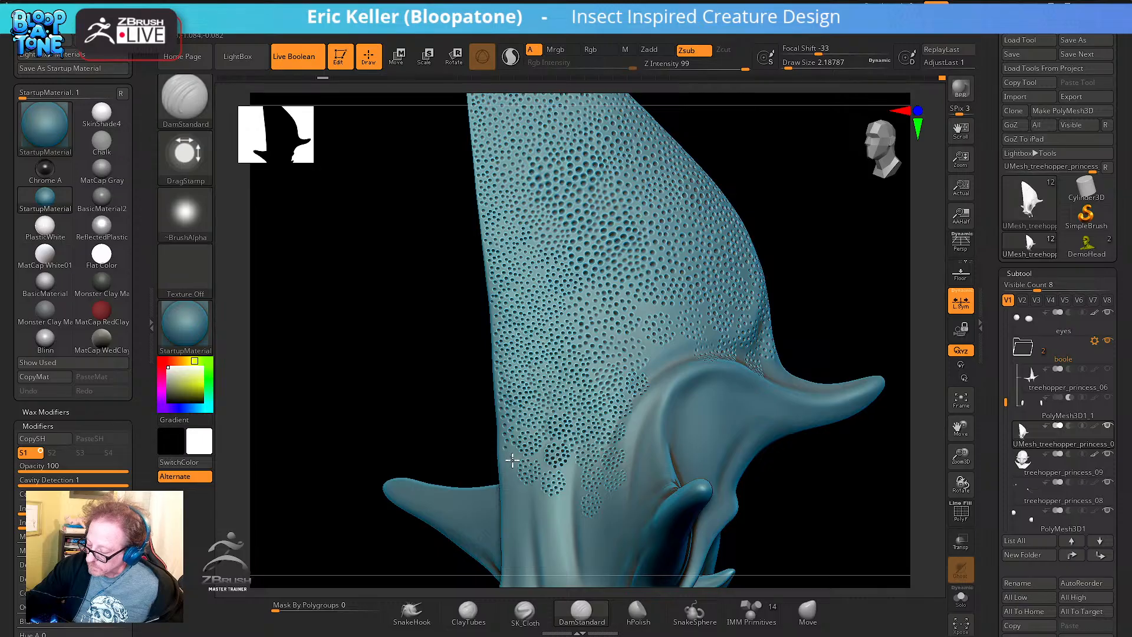
{"action": "scroll", "coordinate": [543, 463], "scroll_direction": "up", "scroll_amount": 8}
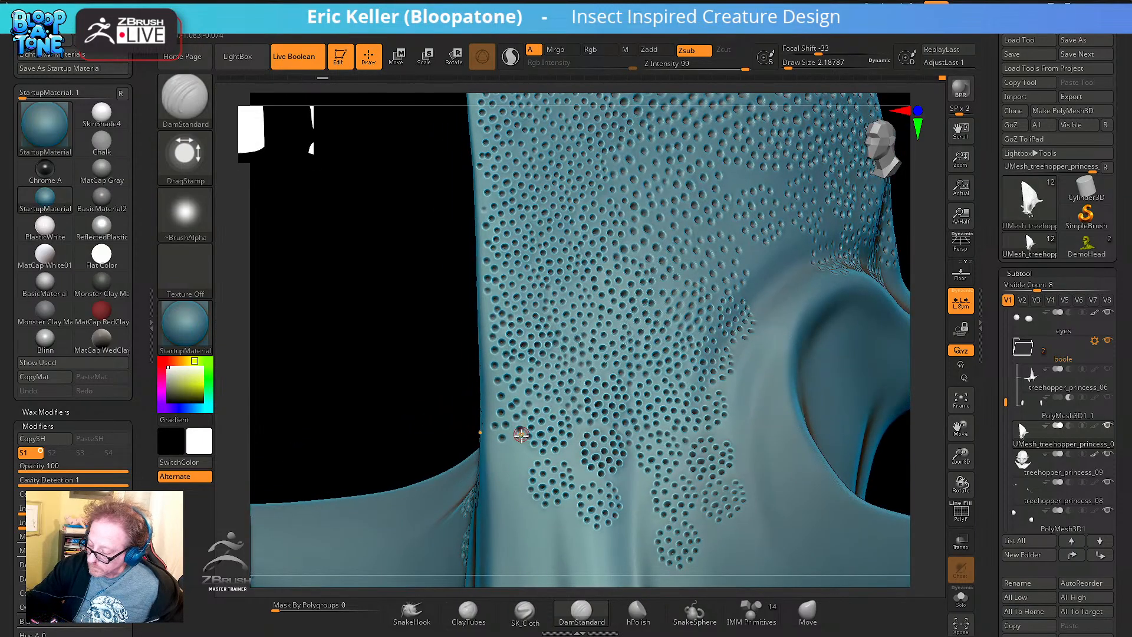
{"action": "key", "text": "shift"}
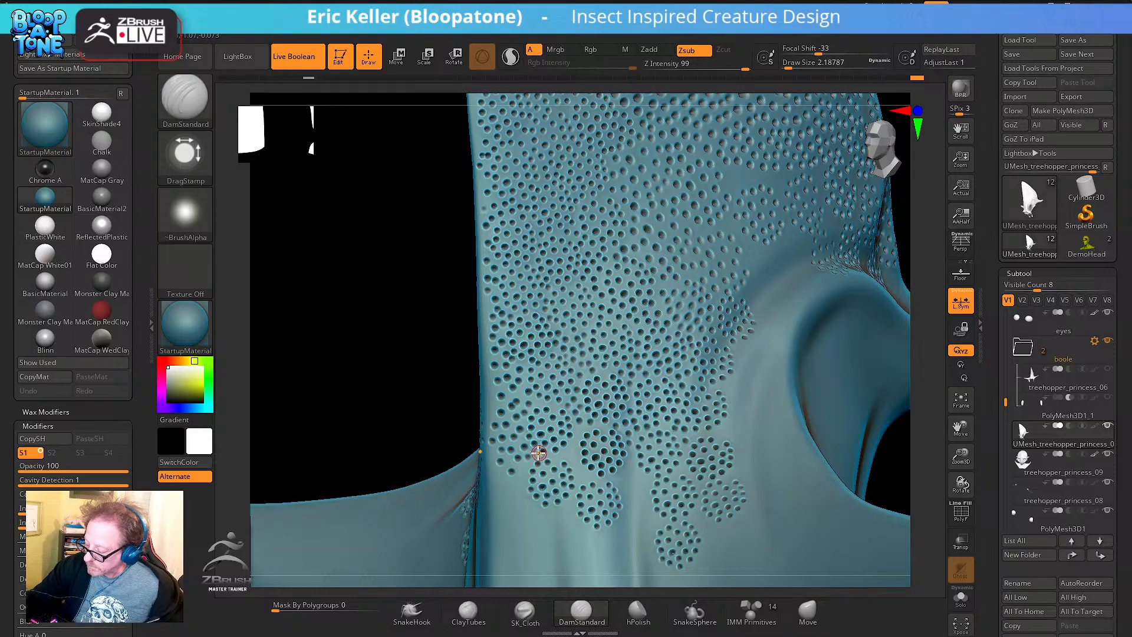
{"action": "right_click_drag", "start_coordinate": [556, 457], "coordinate": [613, 457], "text": "shift"}
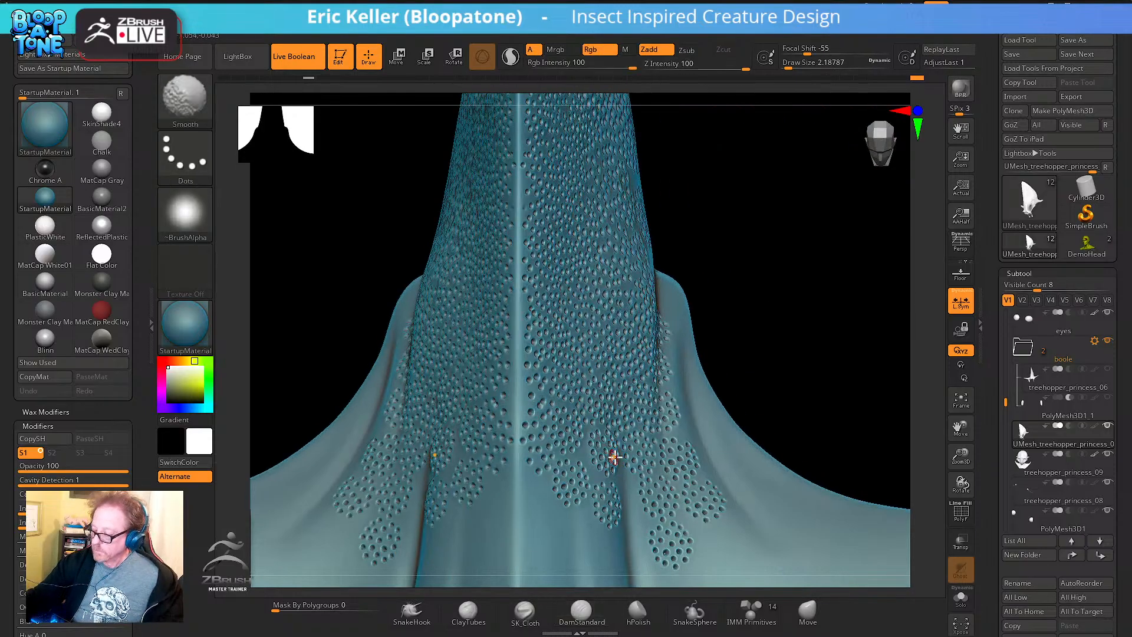
Turn on perspective display for the whole creature and save the tool
{"action": "key", "text": "f"}
{"action": "mouse_move", "coordinate": [594, 371]}
{"action": "right_mouse_down"}
{"action": "mouse_move", "coordinate": [683, 400]}
{"action": "mouse_move", "coordinate": [753, 399]}
{"action": "mouse_move", "coordinate": [731, 336]}
{"action": "right_mouse_up"}
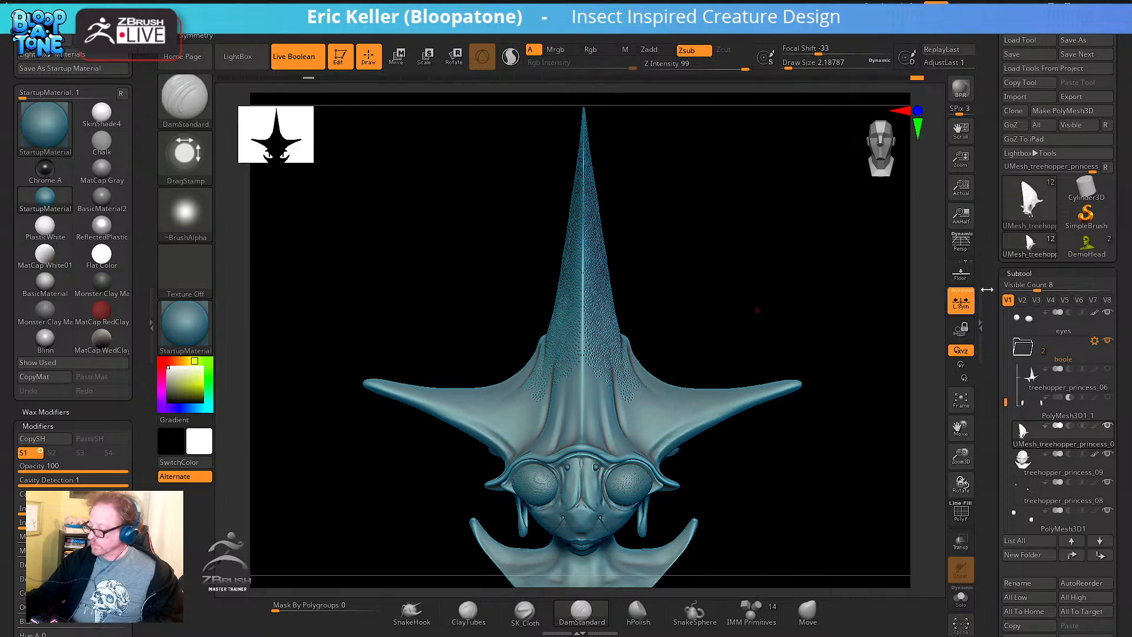
{"action": "left_click", "coordinate": [967, 249]}
{"action": "right_click_drag", "start_coordinate": [824, 319], "coordinate": [808, 346]}
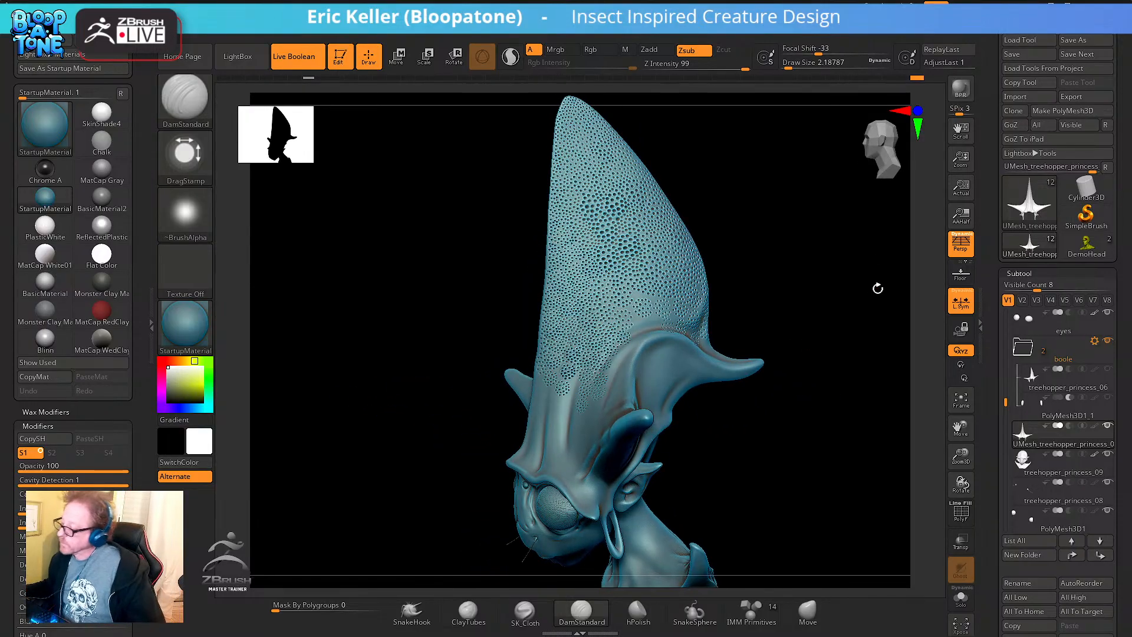
{"action": "left_click", "coordinate": [1030, 53]}
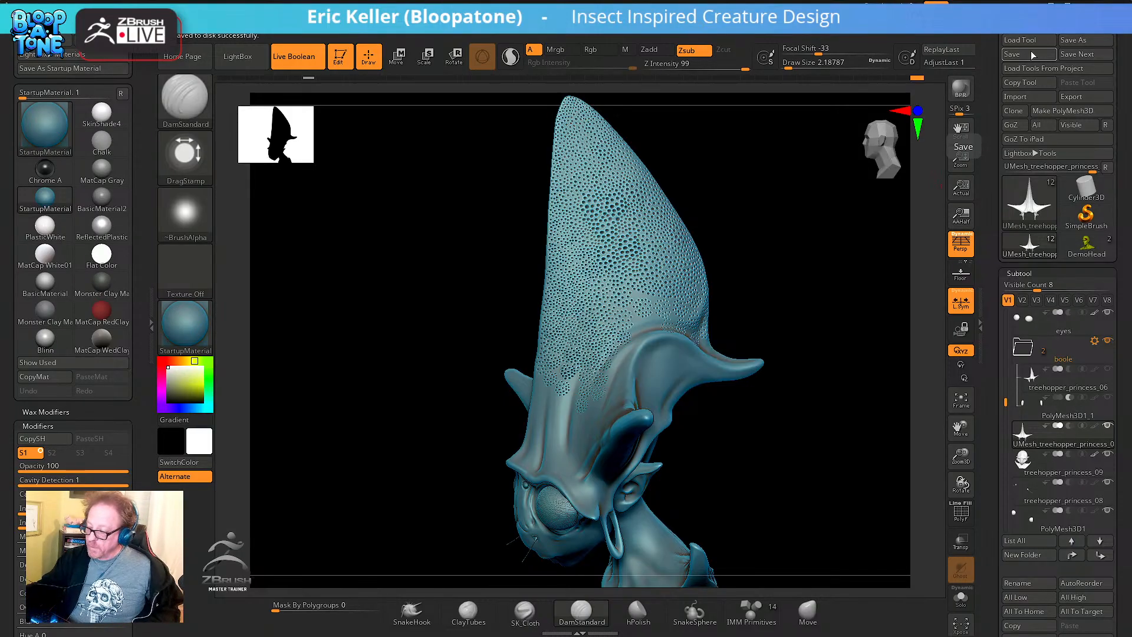
Set the draw size to about 2.62 and carve pits into the bare area of the crest just above the curved ridge
{"action": "mouse_move", "coordinate": [779, 320]}
{"action": "left_mouse_down"}
{"action": "mouse_move", "coordinate": [773, 311]}
{"action": "mouse_move", "coordinate": [798, 289]}
{"action": "mouse_move", "coordinate": [784, 399]}
{"action": "mouse_move", "coordinate": [708, 260]}
{"action": "mouse_move", "coordinate": [596, 356]}
{"action": "left_mouse_up"}
{"action": "key", "text": "s"}
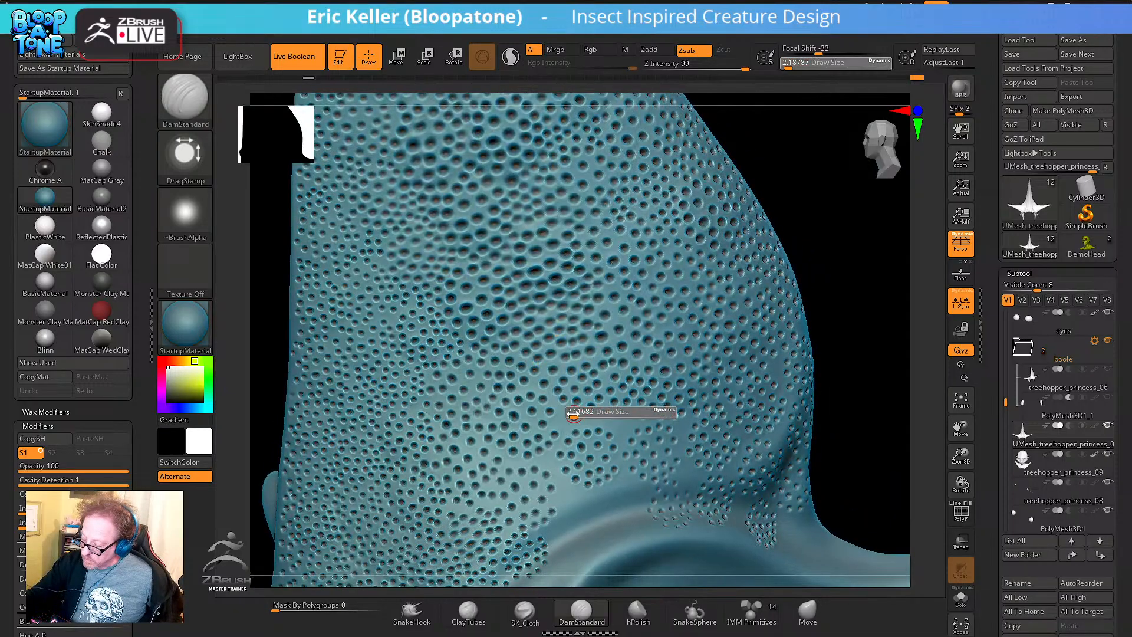
{"action": "left_click_drag", "start_coordinate": [573, 414], "coordinate": [573, 415]}
{"action": "left_click", "coordinate": [565, 414]}
{"action": "left_click", "coordinate": [568, 431]}
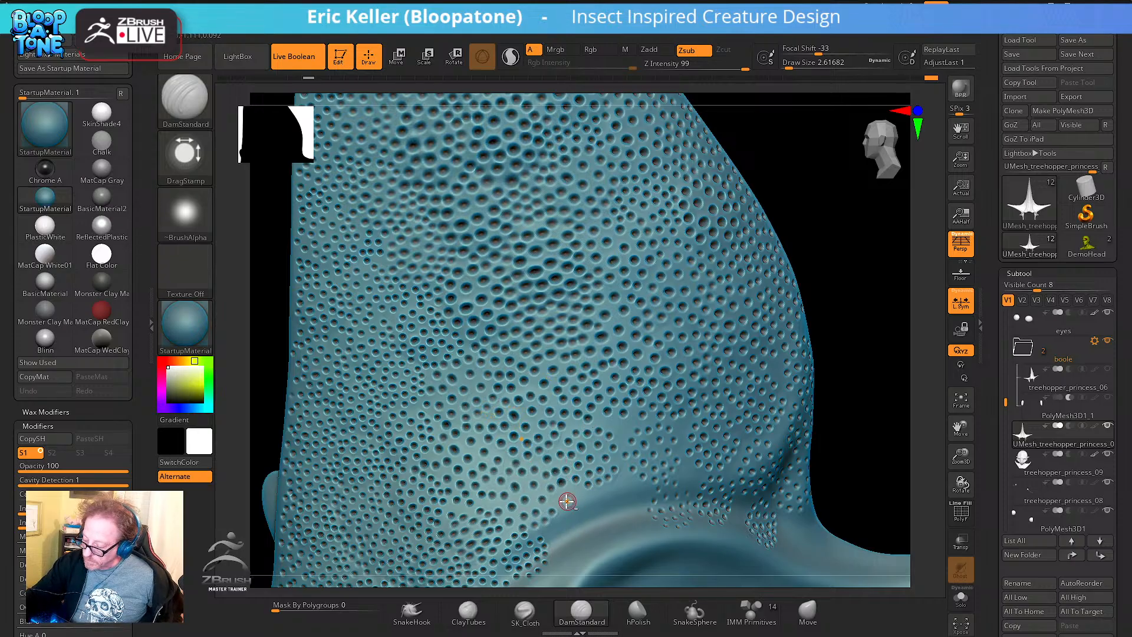
{"action": "right_click_drag", "start_coordinate": [566, 498], "coordinate": [569, 444]}
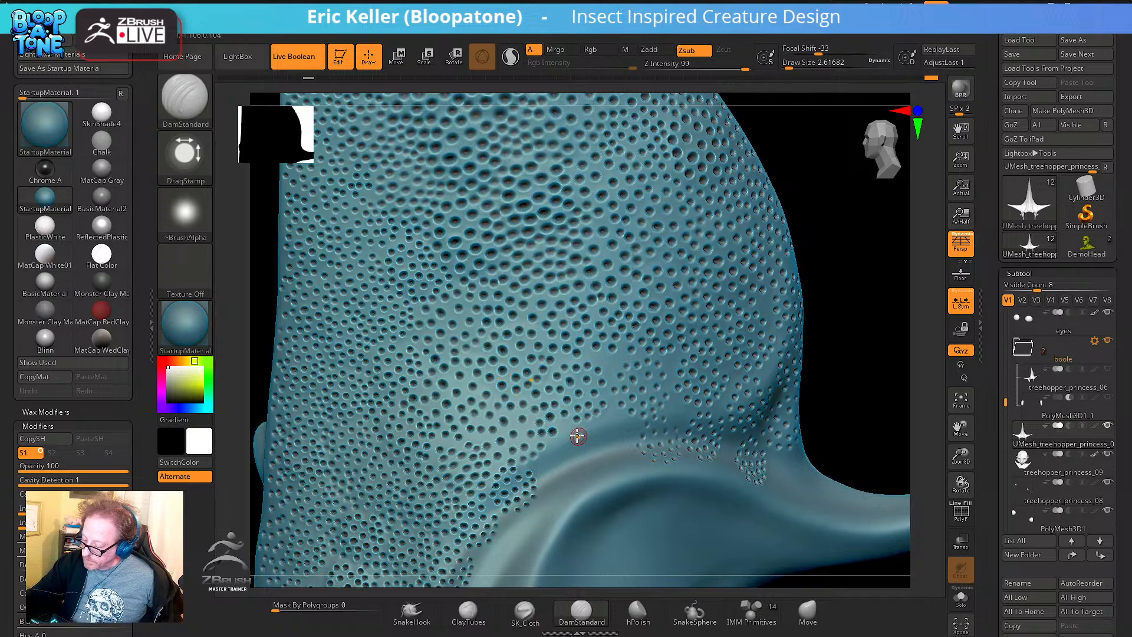
{"action": "right_click_drag", "start_coordinate": [482, 437], "coordinate": [525, 425]}
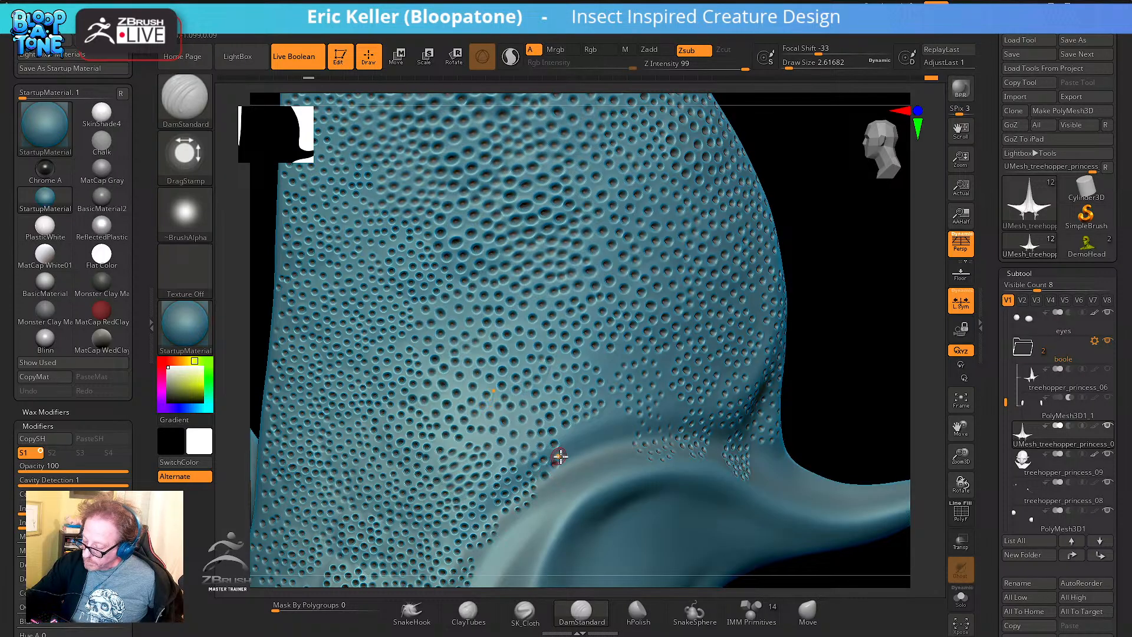
{"action": "right_click_drag", "start_coordinate": [593, 460], "coordinate": [568, 441]}
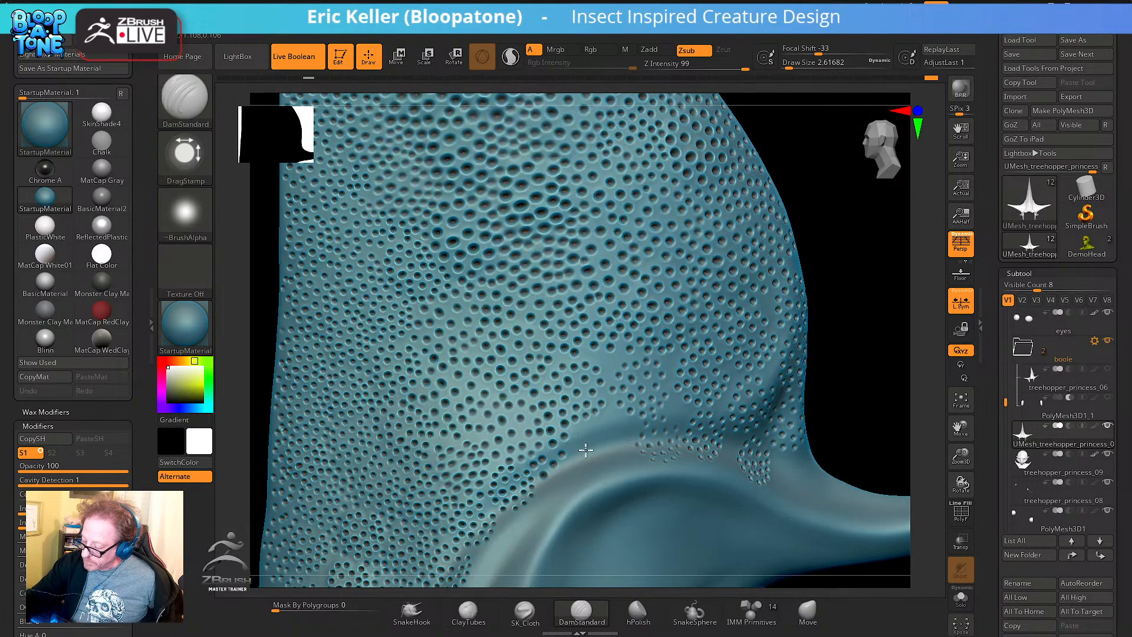
Extend the pits onto the front edge of the curved ridge and fill the sparse strip directly above it
{"action": "mouse_move", "coordinate": [571, 472]}
{"action": "right_mouse_down"}
{"action": "mouse_move", "coordinate": [556, 507]}
{"action": "mouse_move", "coordinate": [545, 489]}
{"action": "right_mouse_up"}
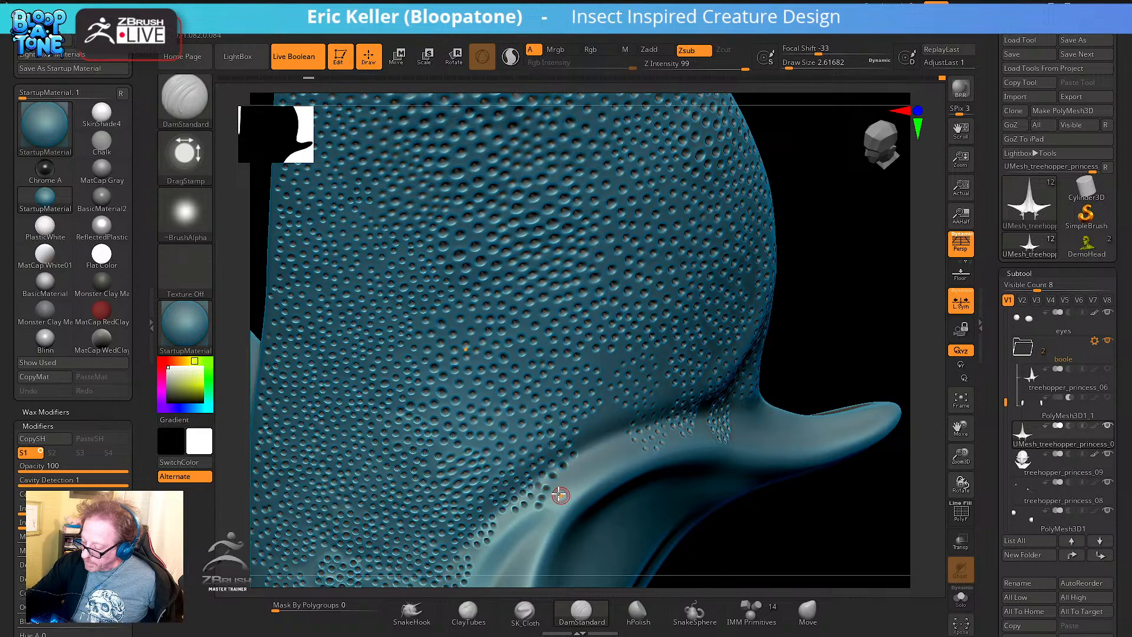
{"action": "right_click_drag", "start_coordinate": [595, 470], "coordinate": [586, 424]}
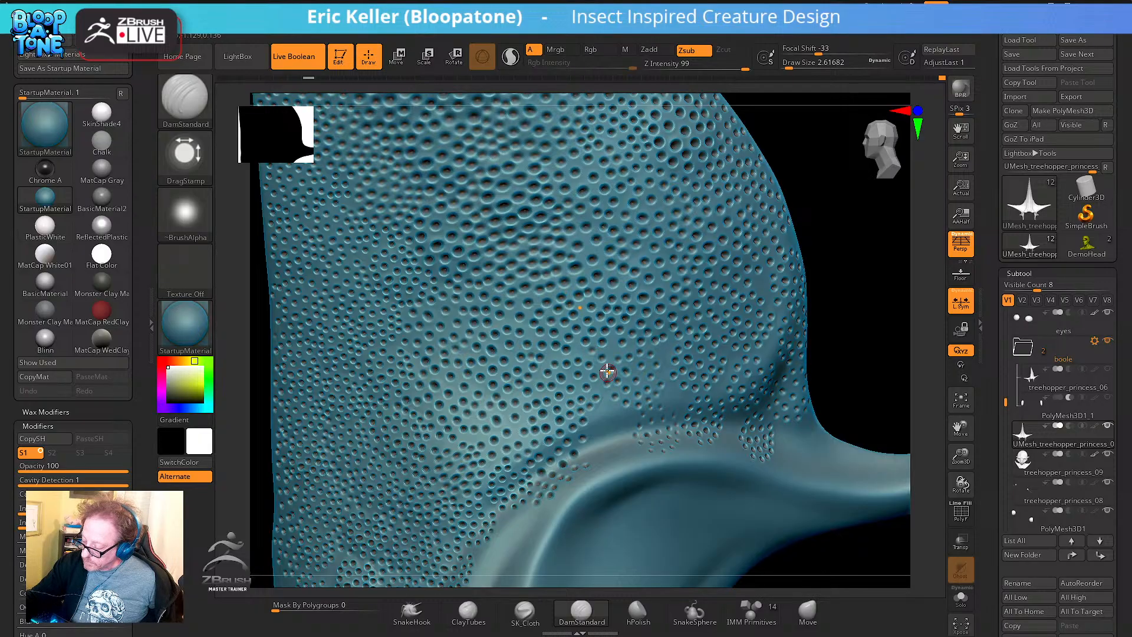
{"action": "right_click_drag", "start_coordinate": [583, 356], "coordinate": [617, 331]}
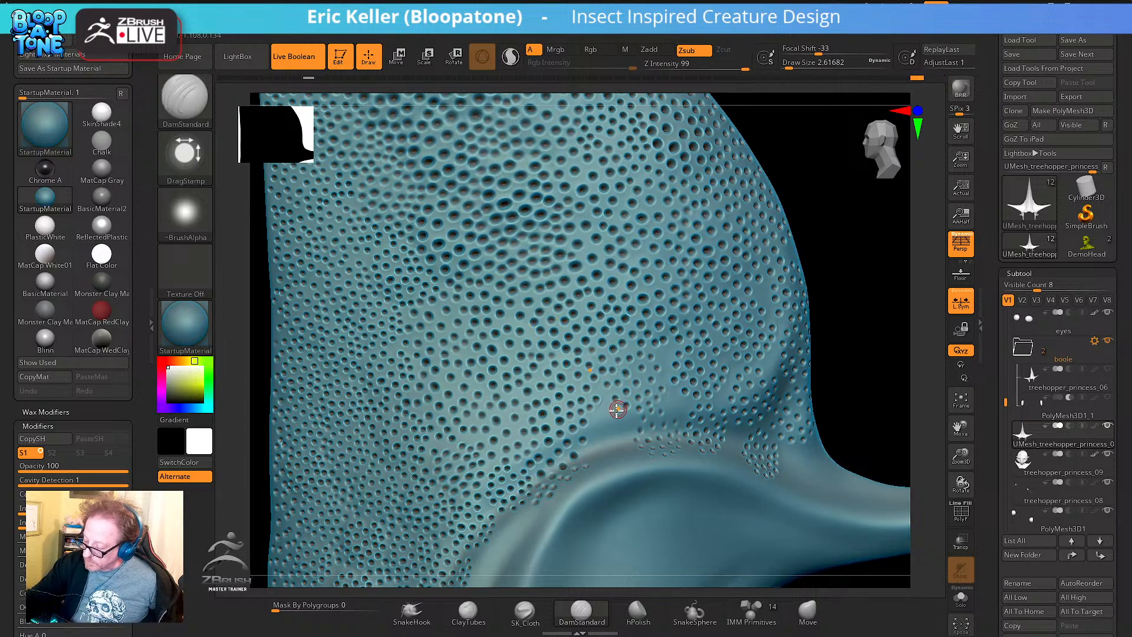
{"action": "right_click_drag", "start_coordinate": [602, 395], "coordinate": [602, 352]}
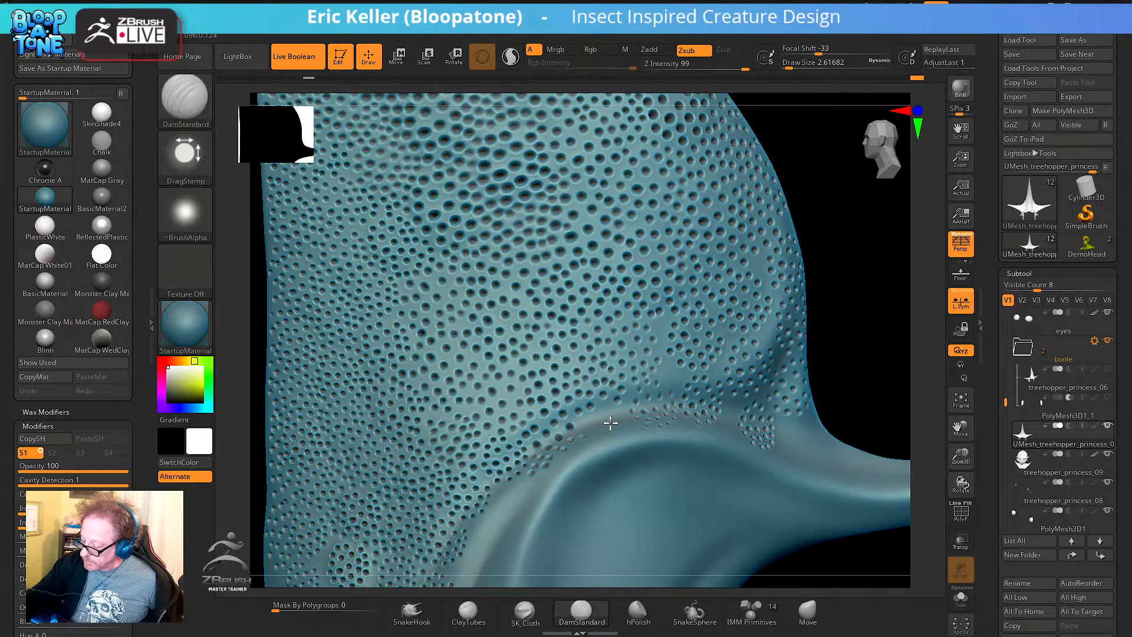
{"action": "mouse_move", "coordinate": [585, 423]}
{"action": "right_mouse_down"}
{"action": "mouse_move", "coordinate": [606, 470]}
{"action": "mouse_move", "coordinate": [601, 421]}
{"action": "mouse_move", "coordinate": [601, 454]}
{"action": "mouse_move", "coordinate": [624, 442]}
{"action": "right_mouse_up"}
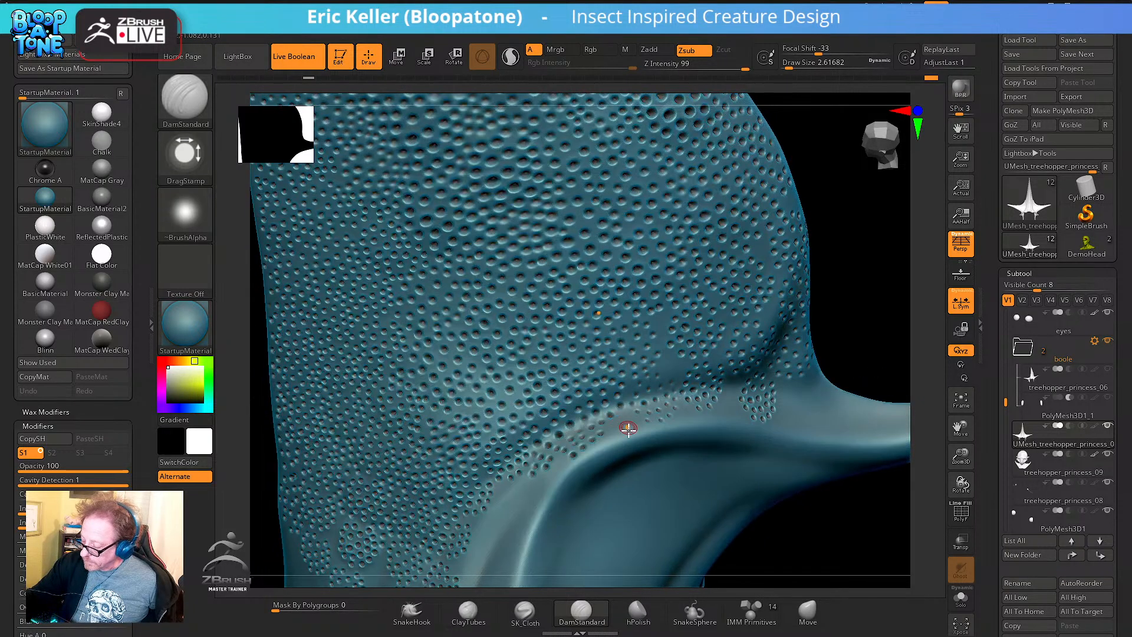
Carve pits into the remaining smooth patch above the ridge, toward the hollow at the crest's back corner
{"action": "key", "text": "shift+d"}
{"action": "key", "text": "shift+d"}
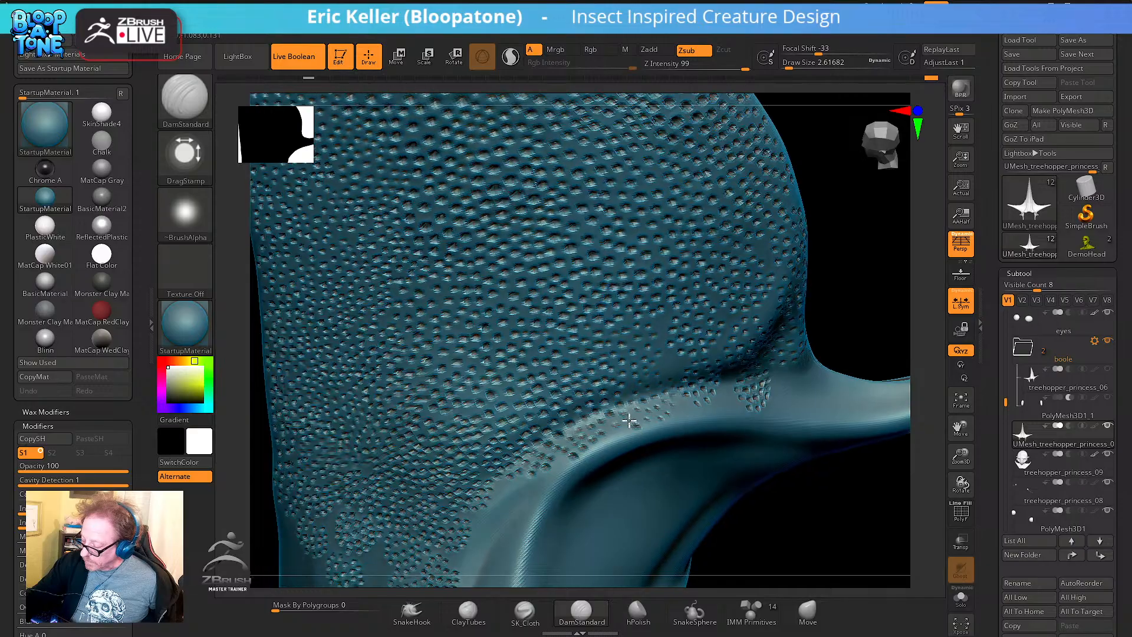
{"action": "key", "text": "d"}
{"action": "right_click_drag", "start_coordinate": [630, 457], "coordinate": [583, 417]}
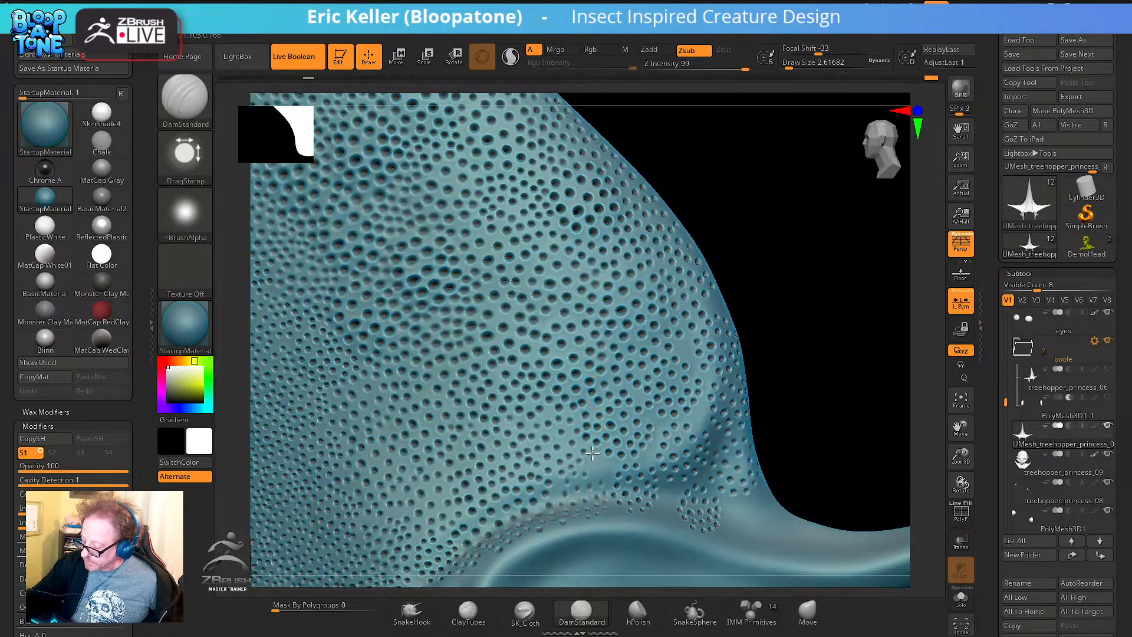
{"action": "mouse_move", "coordinate": [617, 464]}
{"action": "right_mouse_down"}
{"action": "mouse_move", "coordinate": [605, 462]}
{"action": "mouse_move", "coordinate": [625, 471]}
{"action": "mouse_move", "coordinate": [611, 462]}
{"action": "right_mouse_up"}
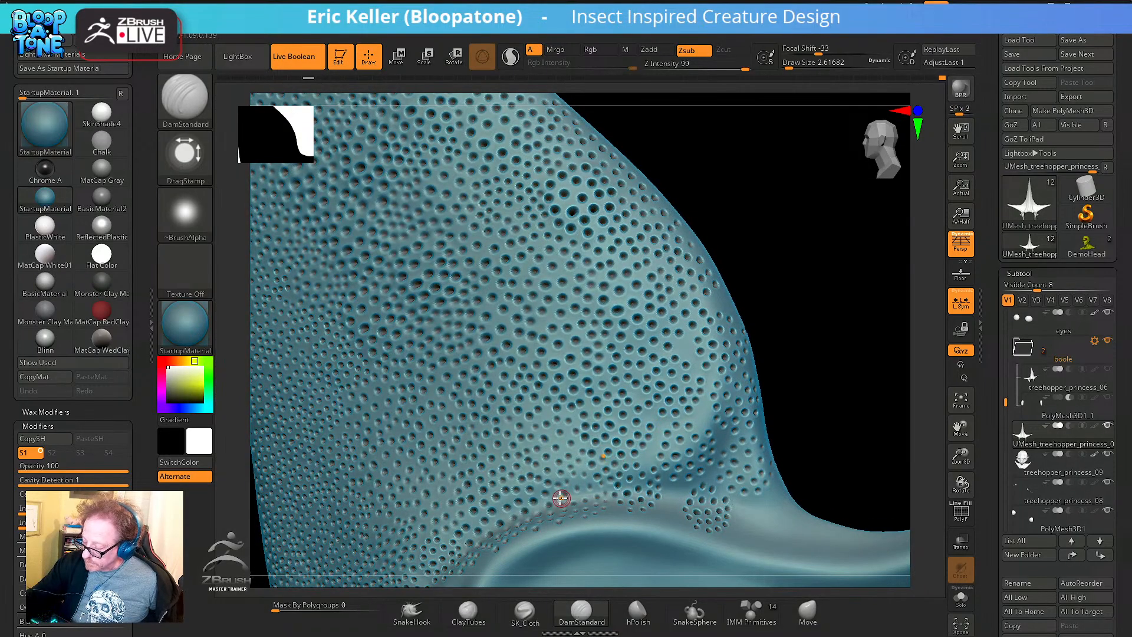
{"action": "right_click_drag", "start_coordinate": [654, 477], "coordinate": [607, 412]}
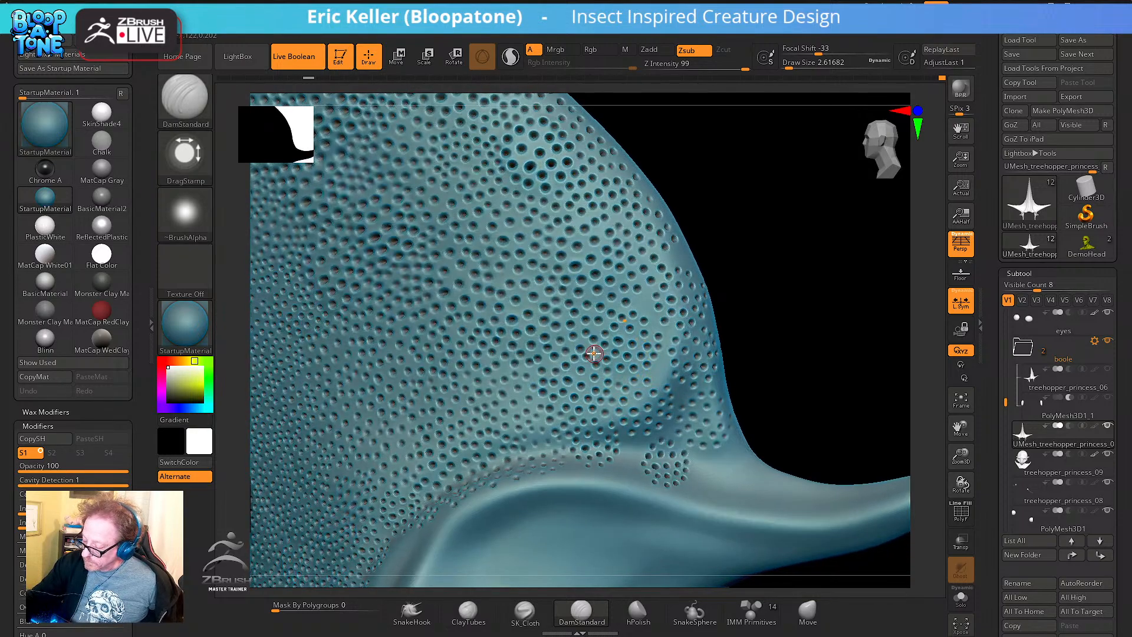
Fill the bare spots along the crest's curved rear edge and around the hollow above the side horn with pits
{"action": "right_click_drag", "start_coordinate": [654, 412], "coordinate": [662, 339]}
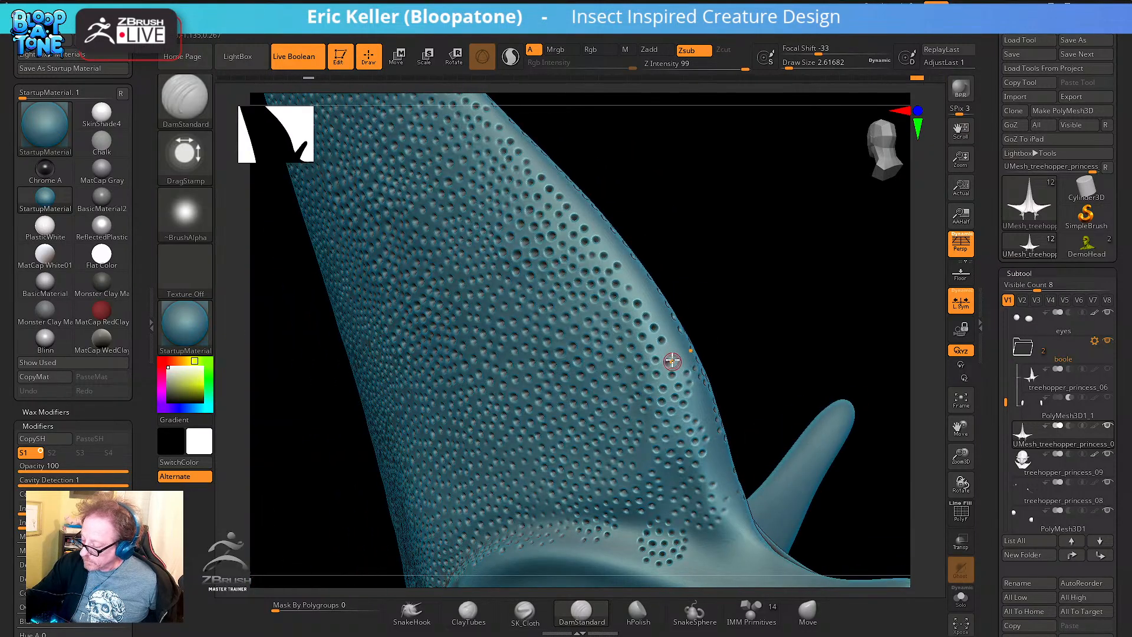
{"action": "right_click_drag", "start_coordinate": [683, 399], "coordinate": [639, 386]}
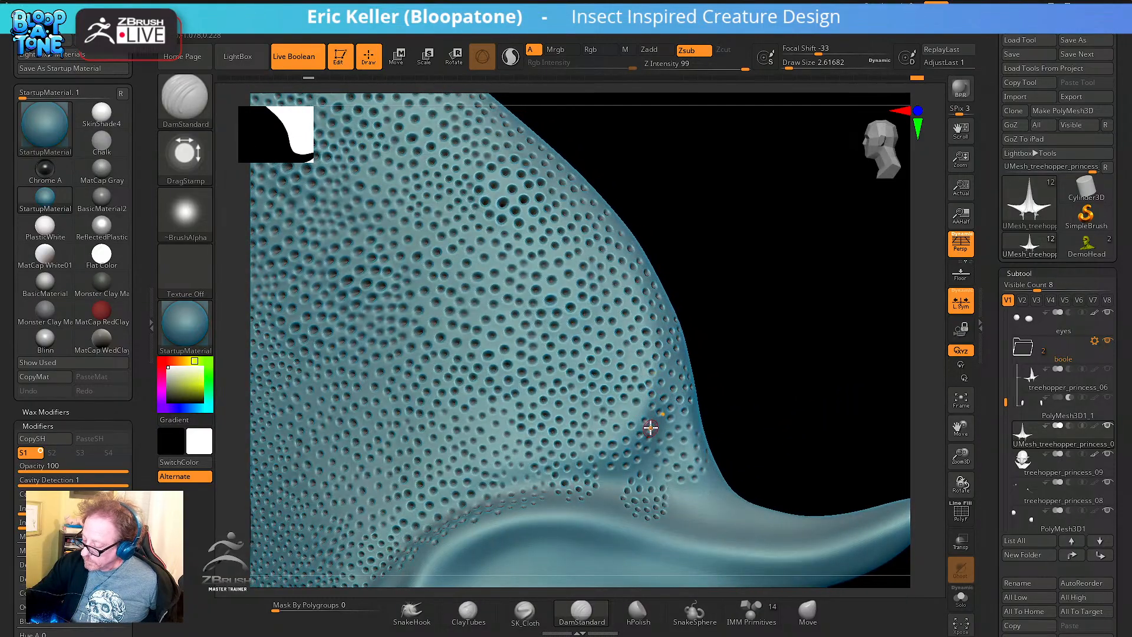
{"action": "right_click_drag", "start_coordinate": [636, 440], "coordinate": [609, 379]}
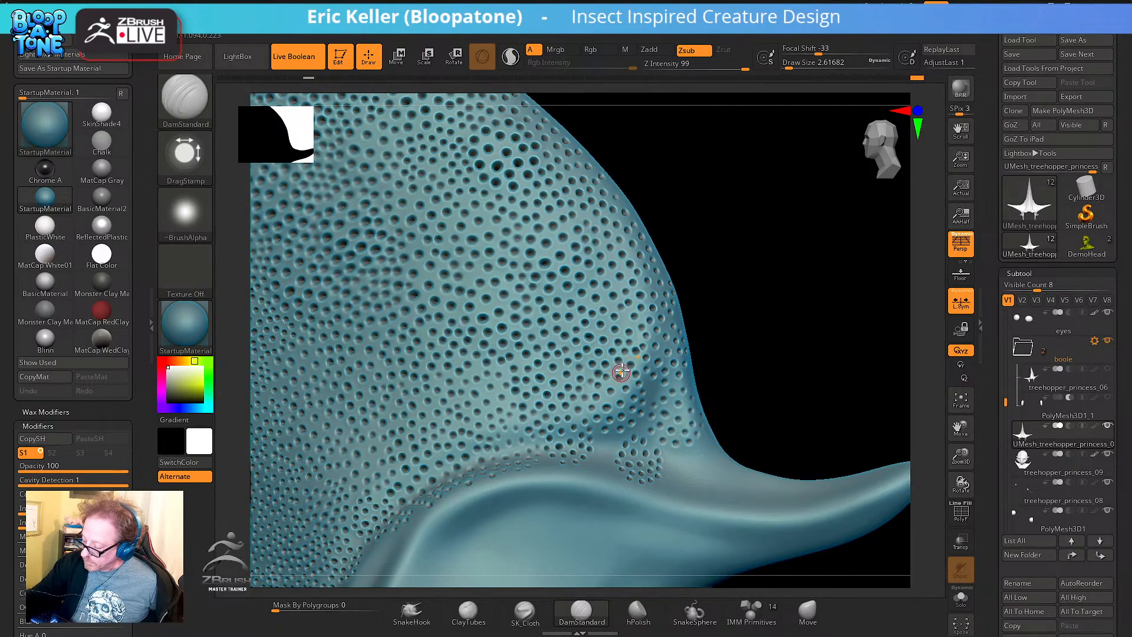
Carve pits along the top of the curved ridge and out onto the base of the side horn
{"action": "mouse_move", "coordinate": [601, 440]}
{"action": "right_mouse_down"}
{"action": "mouse_move", "coordinate": [605, 492]}
{"action": "mouse_move", "coordinate": [595, 465]}
{"action": "mouse_move", "coordinate": [622, 482]}
{"action": "mouse_move", "coordinate": [621, 441]}
{"action": "mouse_move", "coordinate": [622, 490]}
{"action": "mouse_move", "coordinate": [649, 467]}
{"action": "mouse_move", "coordinate": [610, 441]}
{"action": "right_mouse_up"}
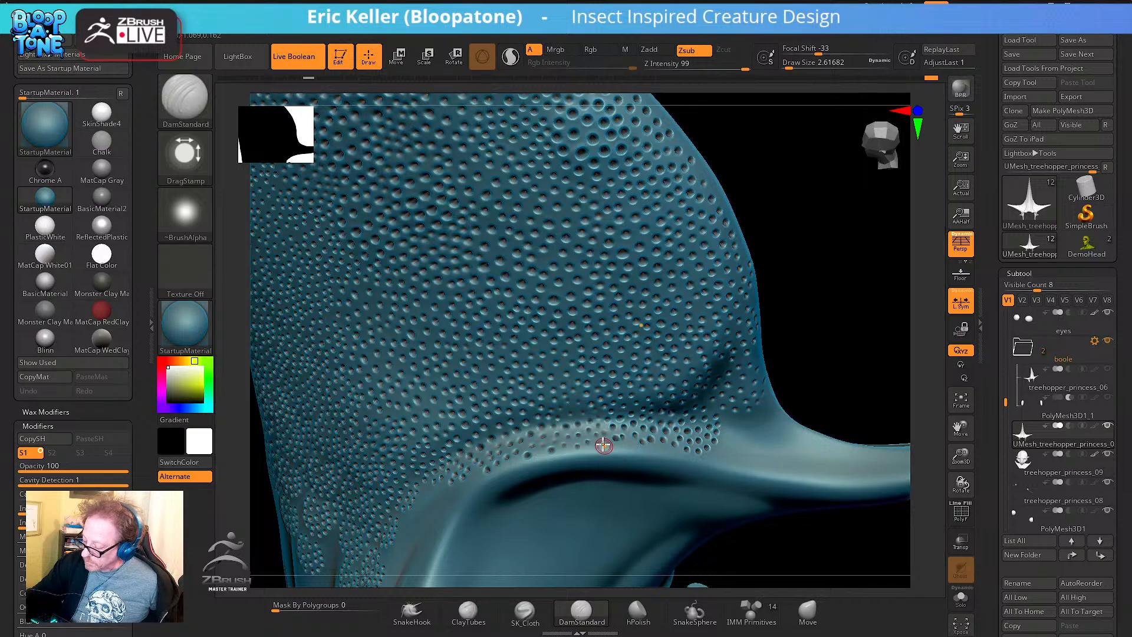
{"action": "mouse_move", "coordinate": [644, 453]}
{"action": "right_mouse_down"}
{"action": "mouse_move", "coordinate": [634, 447]}
{"action": "mouse_move", "coordinate": [640, 472]}
{"action": "mouse_move", "coordinate": [629, 440]}
{"action": "mouse_move", "coordinate": [604, 421]}
{"action": "right_mouse_up"}
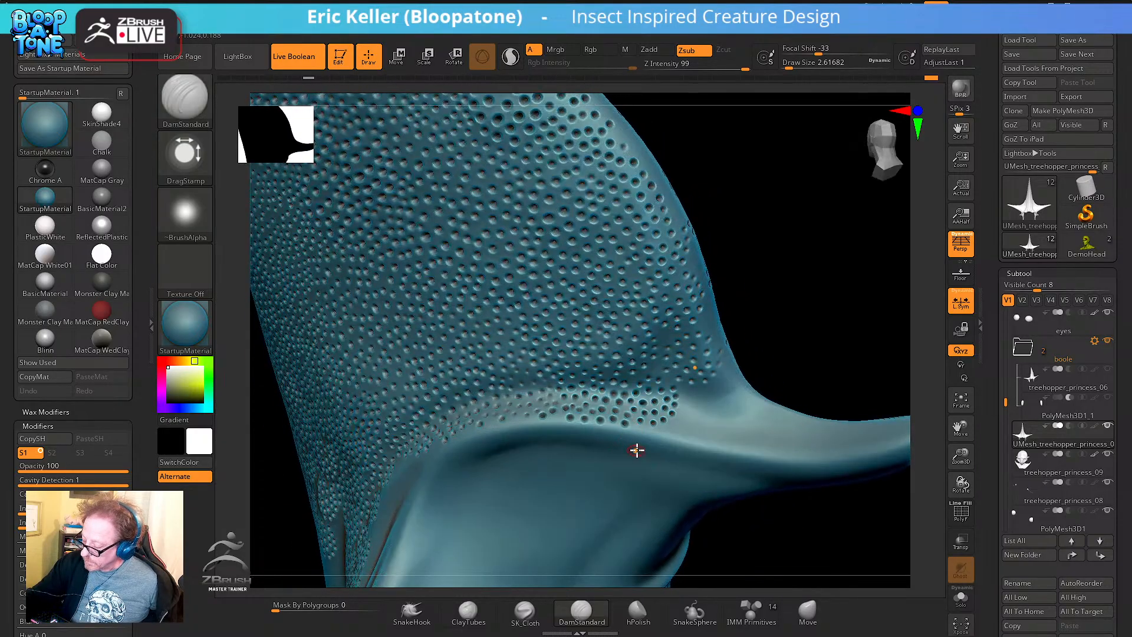
{"action": "right_click_drag", "start_coordinate": [667, 438], "coordinate": [637, 417]}
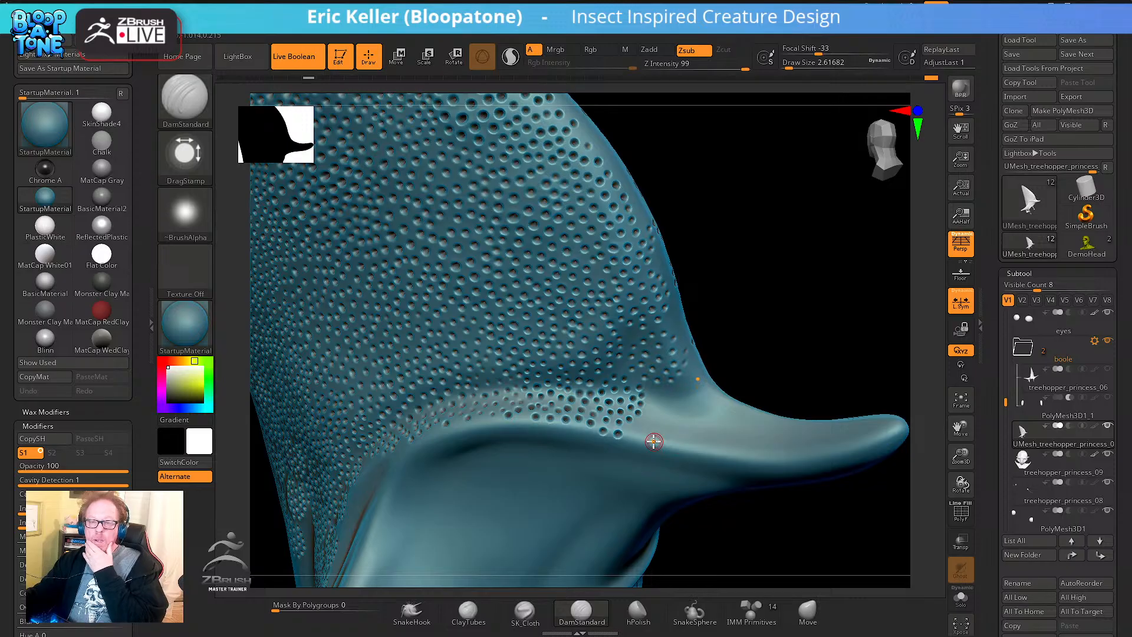
{"action": "right_click_drag", "start_coordinate": [644, 399], "coordinate": [631, 433]}
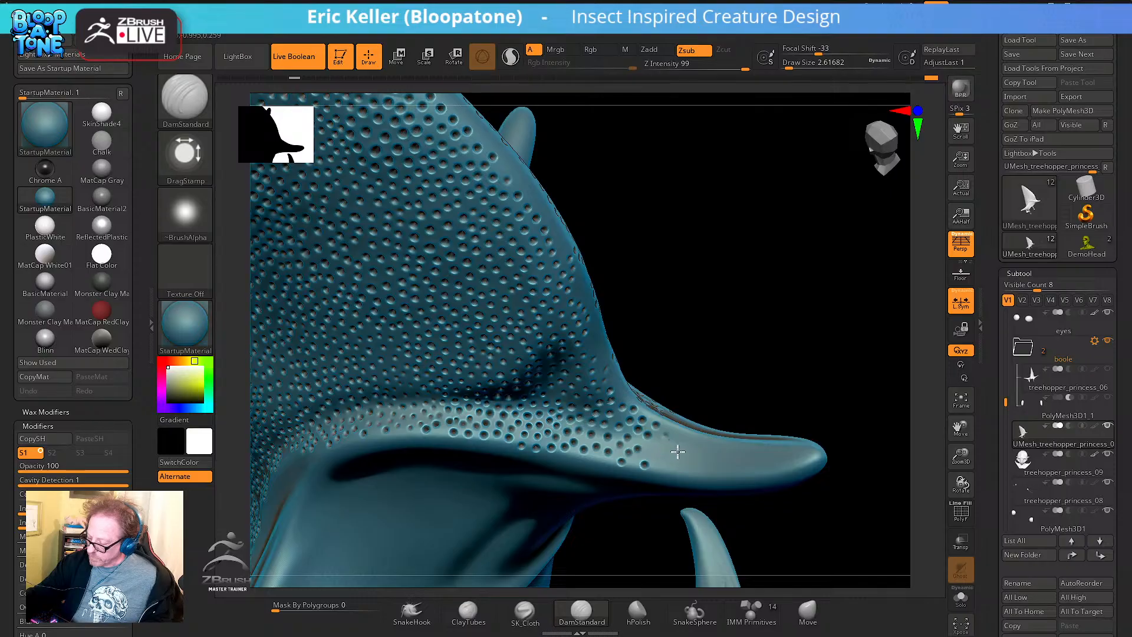
{"action": "right_click_drag", "start_coordinate": [676, 470], "coordinate": [631, 424]}
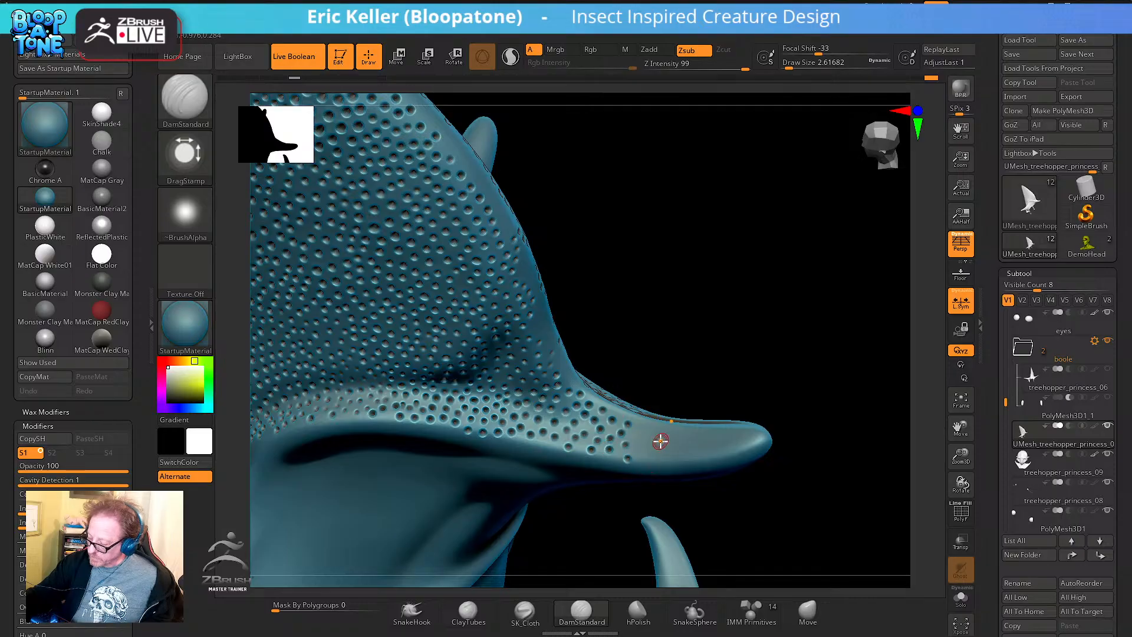
{"action": "mouse_move", "coordinate": [662, 440]}
{"action": "right_mouse_down"}
{"action": "mouse_move", "coordinate": [662, 450]}
{"action": "mouse_move", "coordinate": [656, 441]}
{"action": "right_mouse_up"}
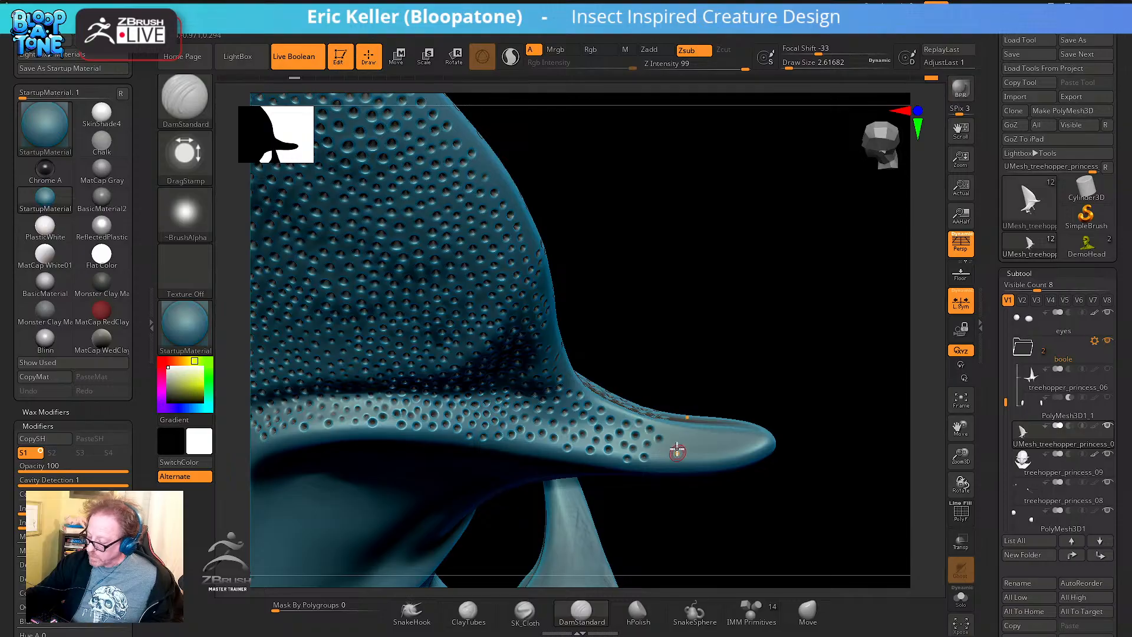
Set the draw size to about 2.19 and carve pits down the front slope of the curved ridge beside the stamped clusters
{"action": "right_click_drag", "start_coordinate": [694, 450], "coordinate": [618, 470]}
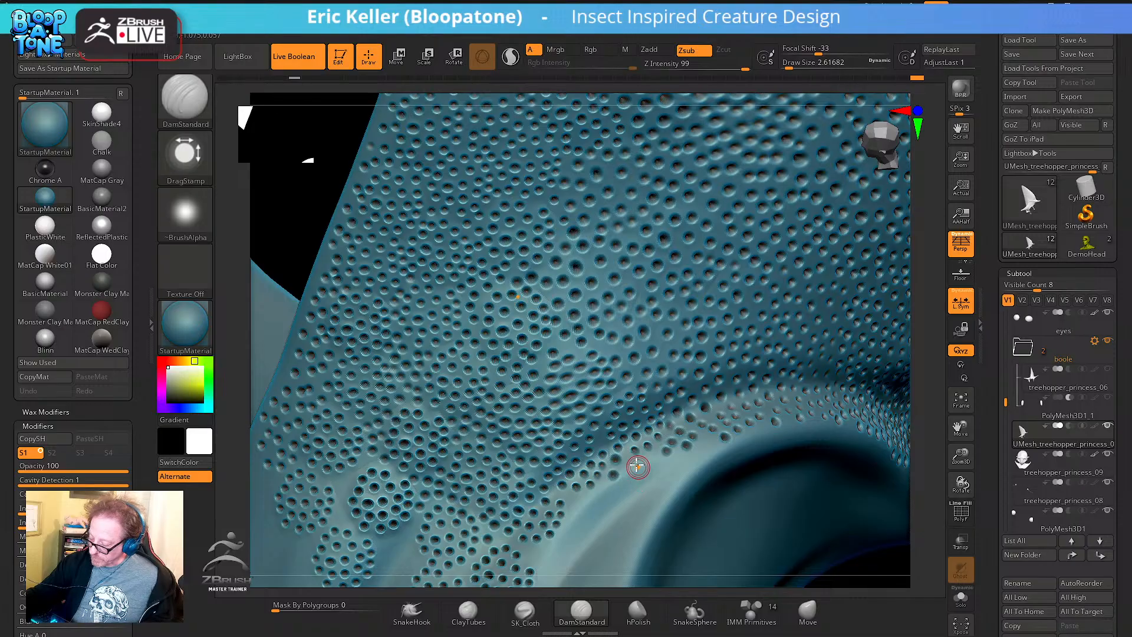
{"action": "key", "text": "s"}
{"action": "left_click", "coordinate": [642, 472]}
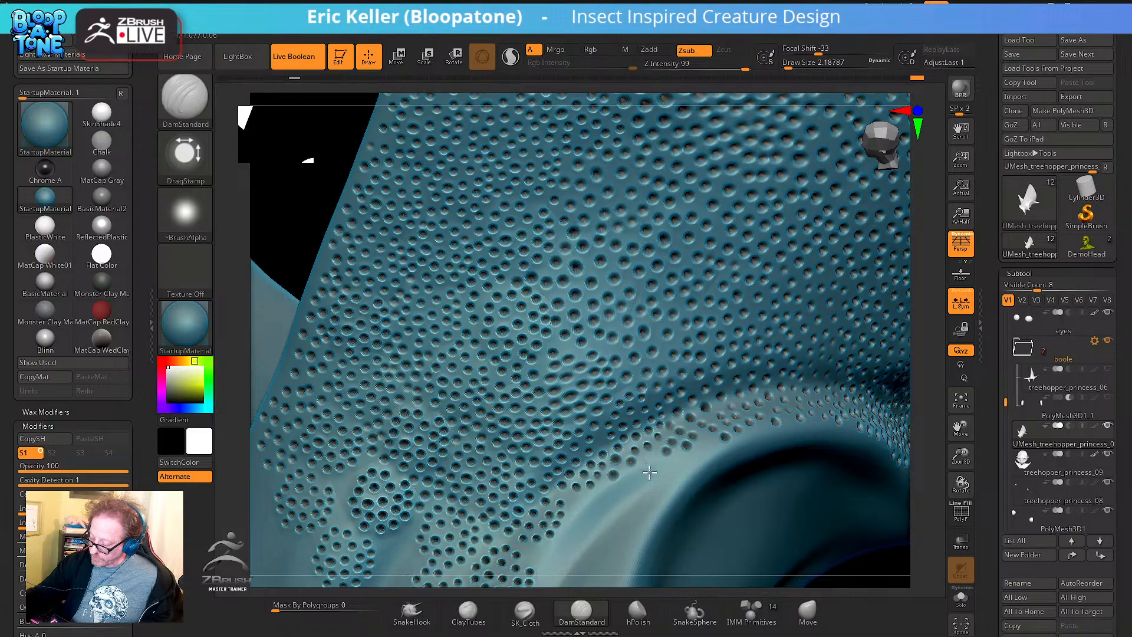
{"action": "mouse_move", "coordinate": [646, 481]}
{"action": "right_mouse_down", "text": "alt"}
{"action": "mouse_move", "coordinate": [645, 425]}
{"action": "mouse_move", "coordinate": [581, 426]}
{"action": "right_mouse_up", "text": "alt"}
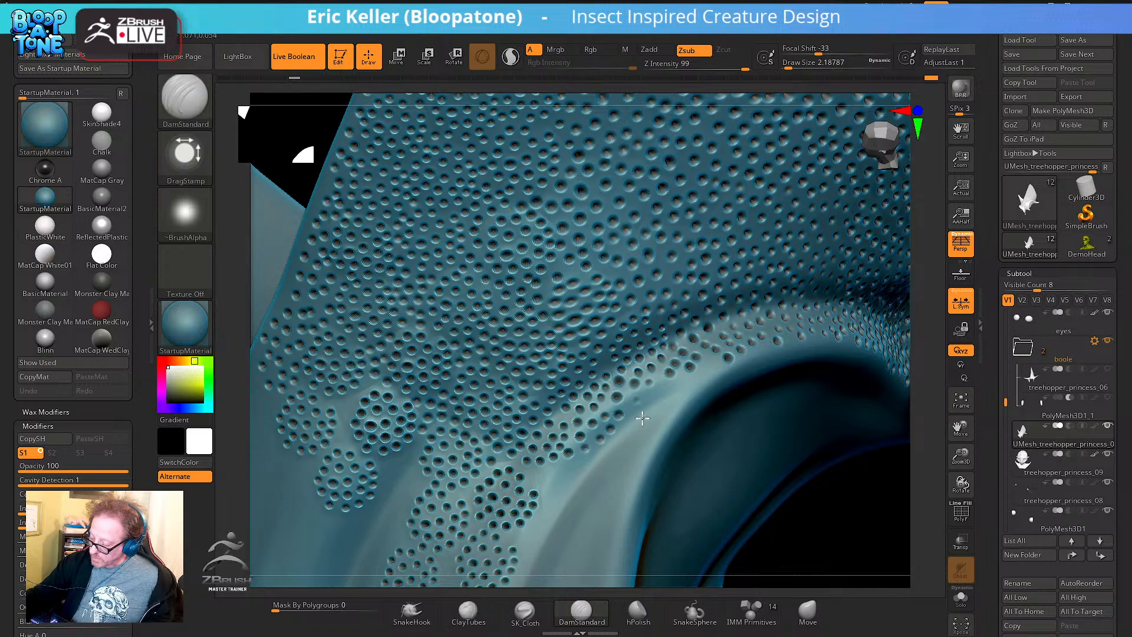
Set the draw size to about 1.82 and carve pits along the outer edge of the lower stamped clusters on the ridge's front slope
{"action": "right_click_drag", "start_coordinate": [653, 394], "coordinate": [586, 417]}
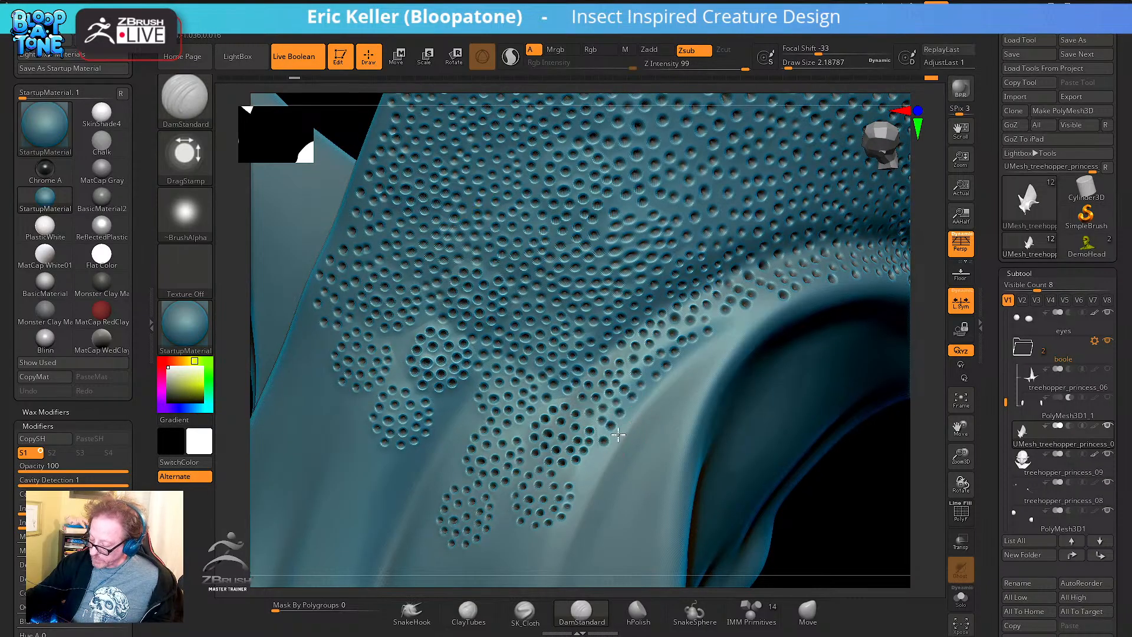
{"action": "left_click", "coordinate": [634, 413]}
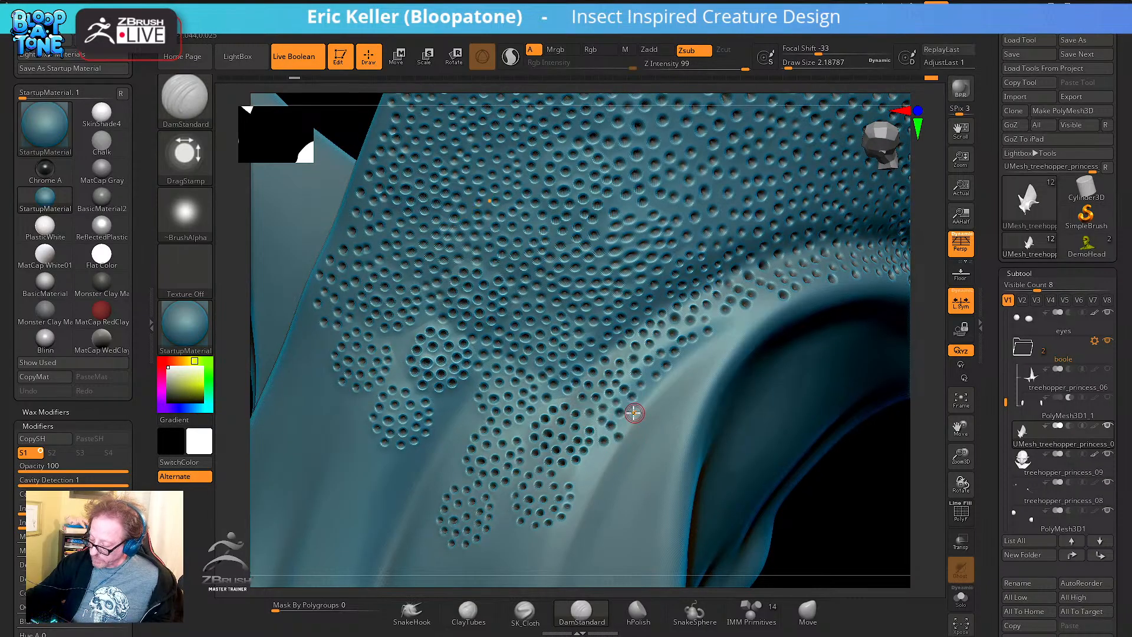
{"action": "key", "text": "s"}
{"action": "left_click", "coordinate": [590, 476]}
{"action": "right_click_drag", "start_coordinate": [591, 470], "coordinate": [578, 472]}
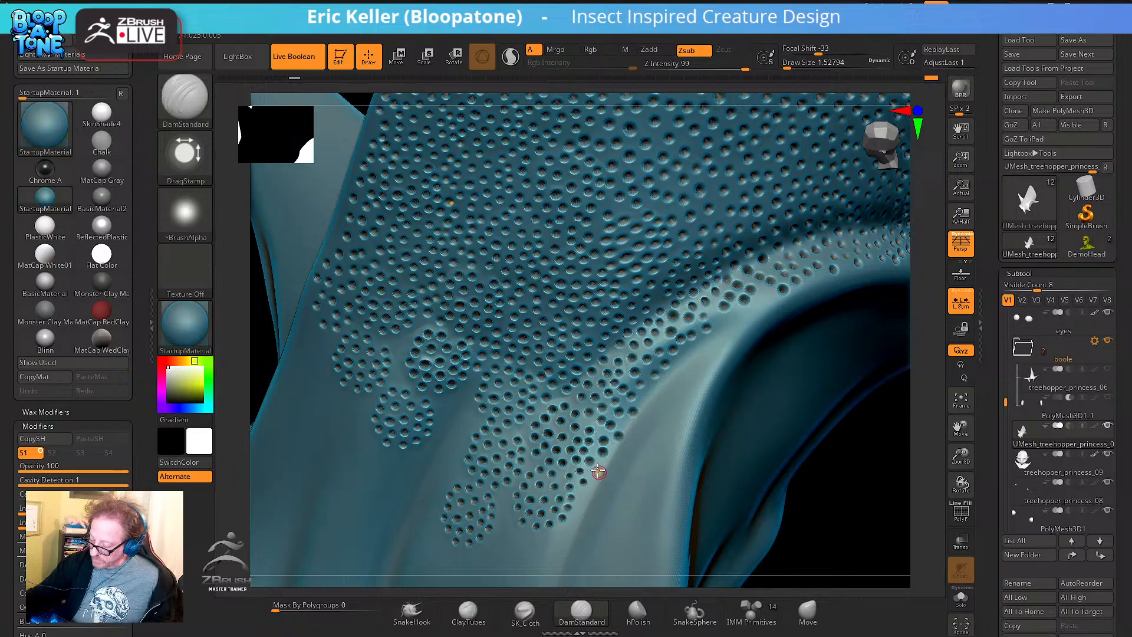
{"action": "key", "text": "s"}
{"action": "left_click", "coordinate": [598, 484]}
{"action": "key", "text": "s"}
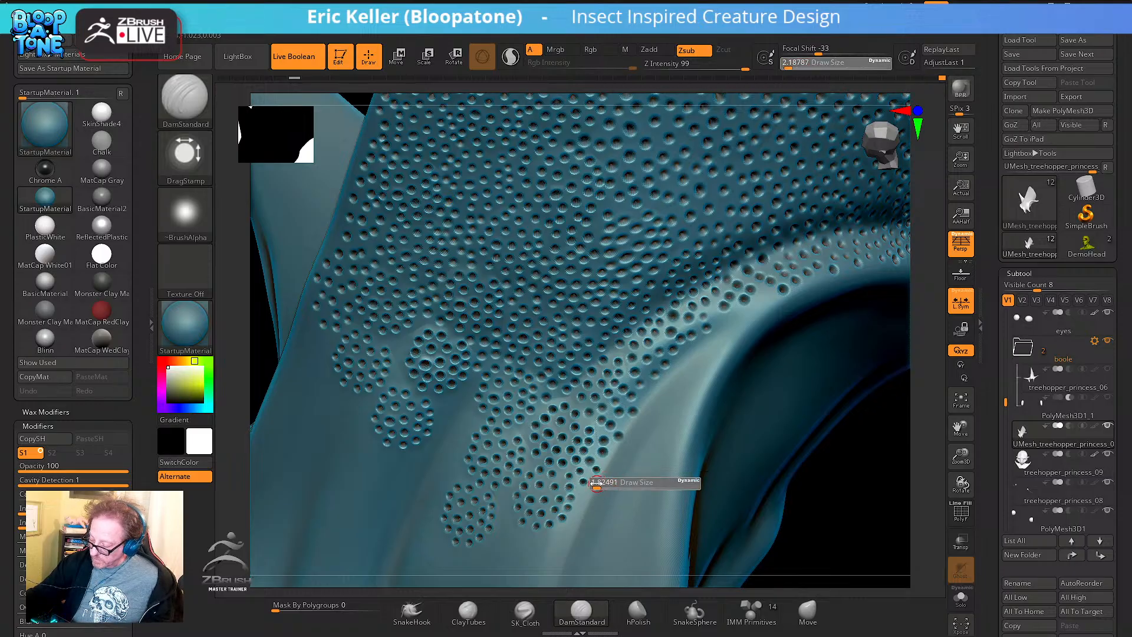
{"action": "left_click", "coordinate": [594, 484]}
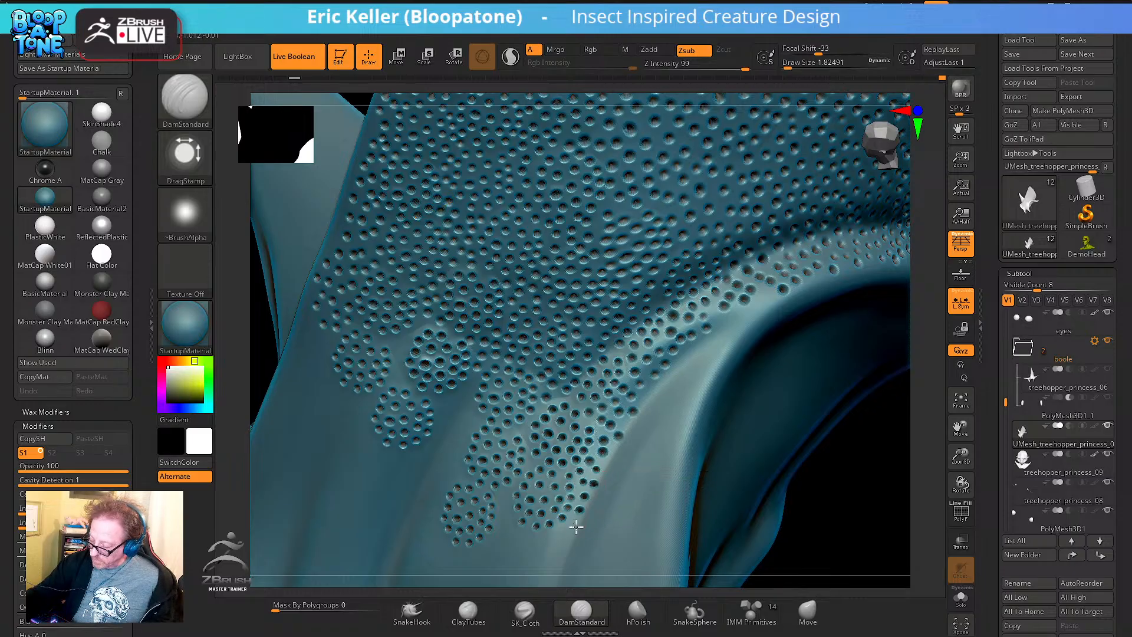
Fill the gaps between the stamped clusters at the crest's lower front with pits, joining them into one field
{"action": "mouse_move", "coordinate": [613, 489]}
{"action": "right_mouse_down"}
{"action": "mouse_move", "coordinate": [624, 496]}
{"action": "mouse_move", "coordinate": [602, 455]}
{"action": "mouse_move", "coordinate": [603, 469]}
{"action": "right_mouse_up"}
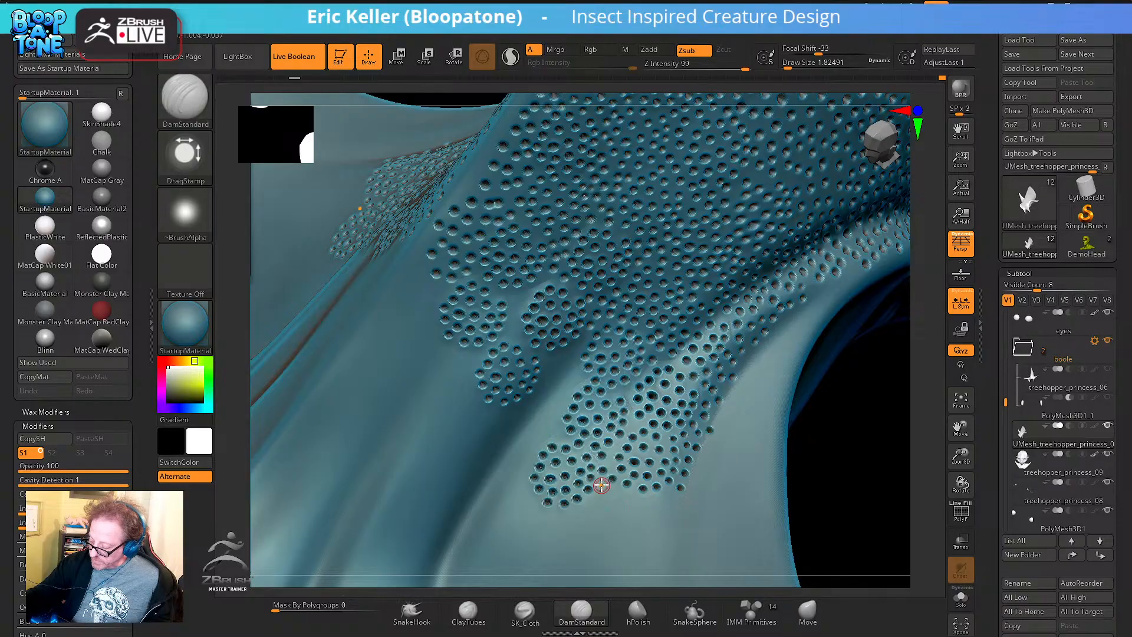
{"action": "right_click_drag", "start_coordinate": [607, 488], "coordinate": [636, 497]}
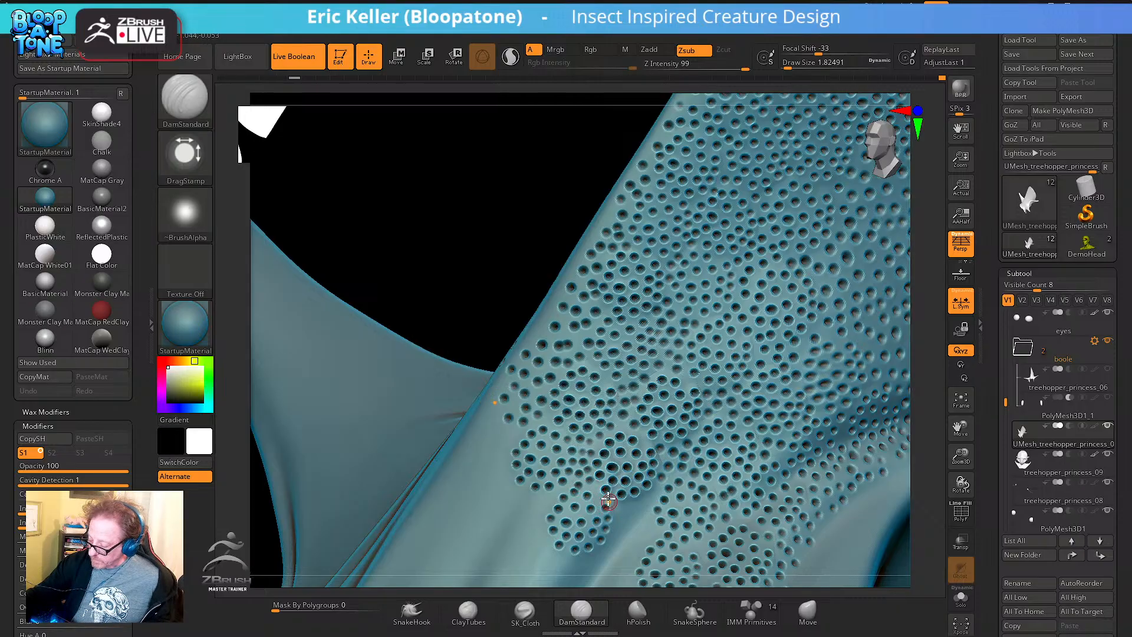
{"action": "right_click_drag", "start_coordinate": [601, 500], "coordinate": [581, 445]}
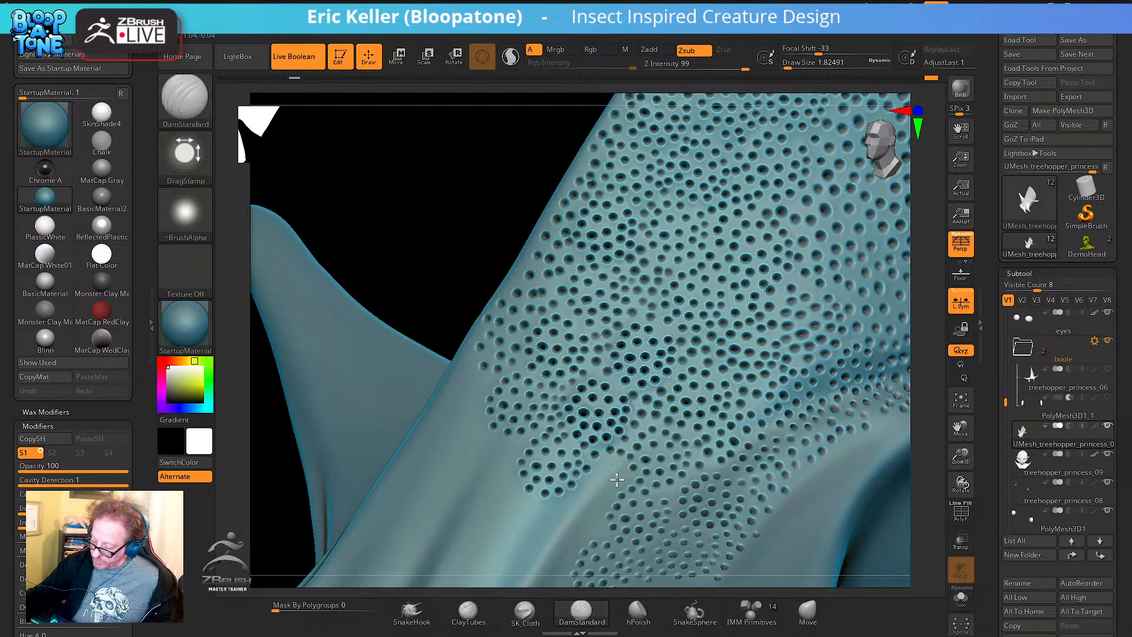
{"action": "right_click_drag", "start_coordinate": [629, 477], "coordinate": [625, 472]}
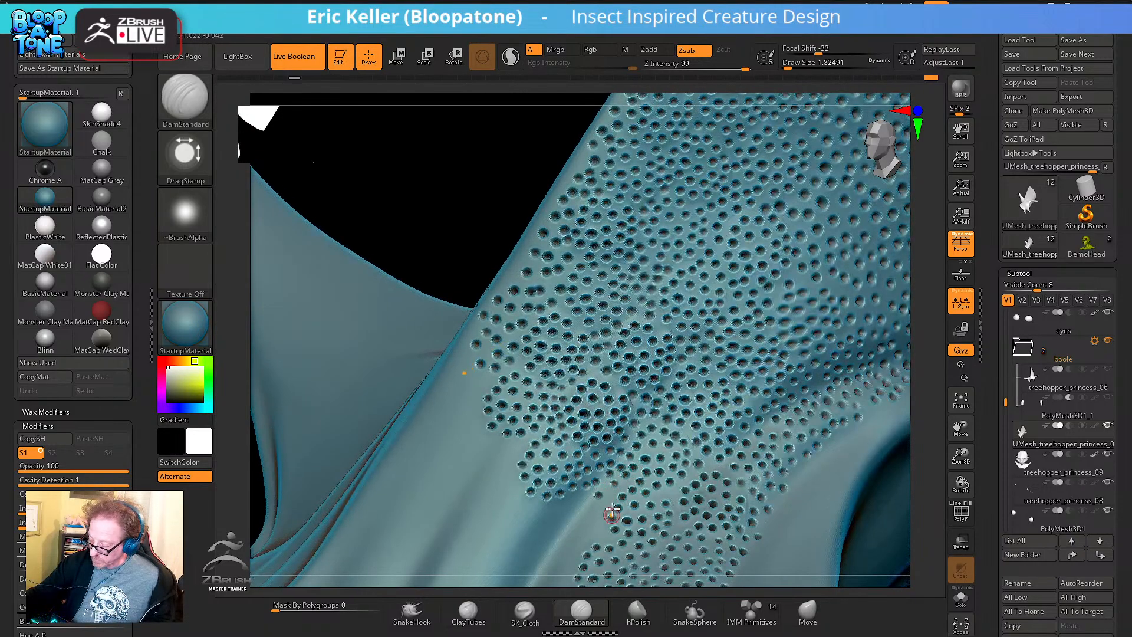
{"action": "mouse_move", "coordinate": [618, 518]}
{"action": "right_mouse_down"}
{"action": "mouse_move", "coordinate": [619, 434]}
{"action": "mouse_move", "coordinate": [586, 450]}
{"action": "mouse_move", "coordinate": [593, 464]}
{"action": "right_mouse_up"}
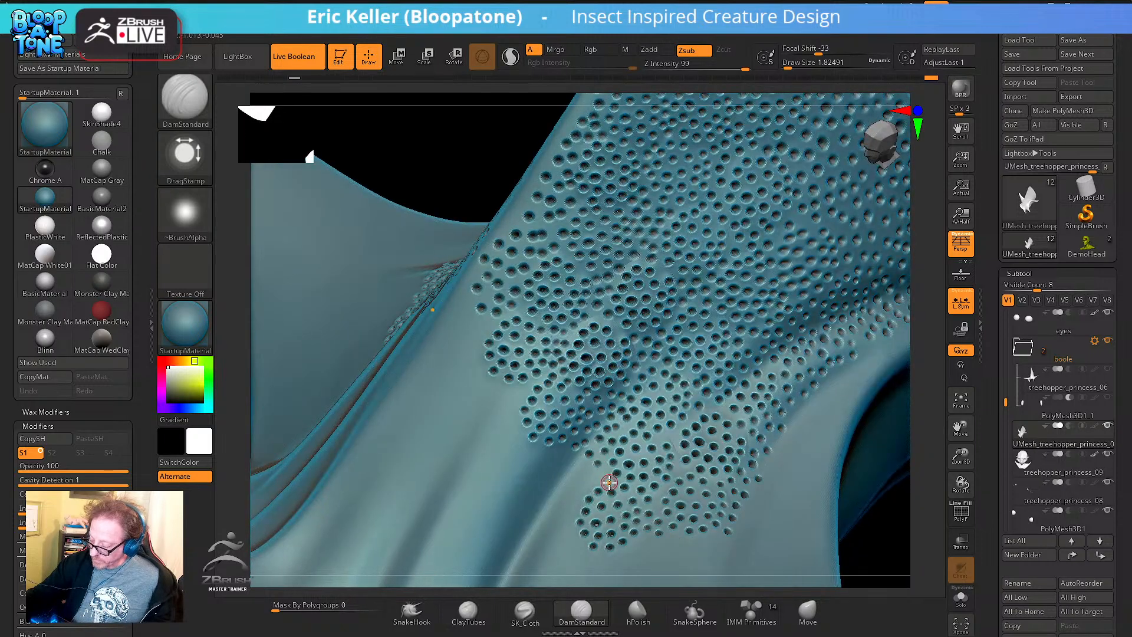
Extend the pits across the bare strip toward the crest's front centerline, beside the base of the far horn
{"action": "mouse_move", "coordinate": [586, 462]}
{"action": "right_mouse_down"}
{"action": "mouse_move", "coordinate": [576, 475]}
{"action": "mouse_move", "coordinate": [589, 489]}
{"action": "mouse_move", "coordinate": [595, 459]}
{"action": "right_mouse_up"}
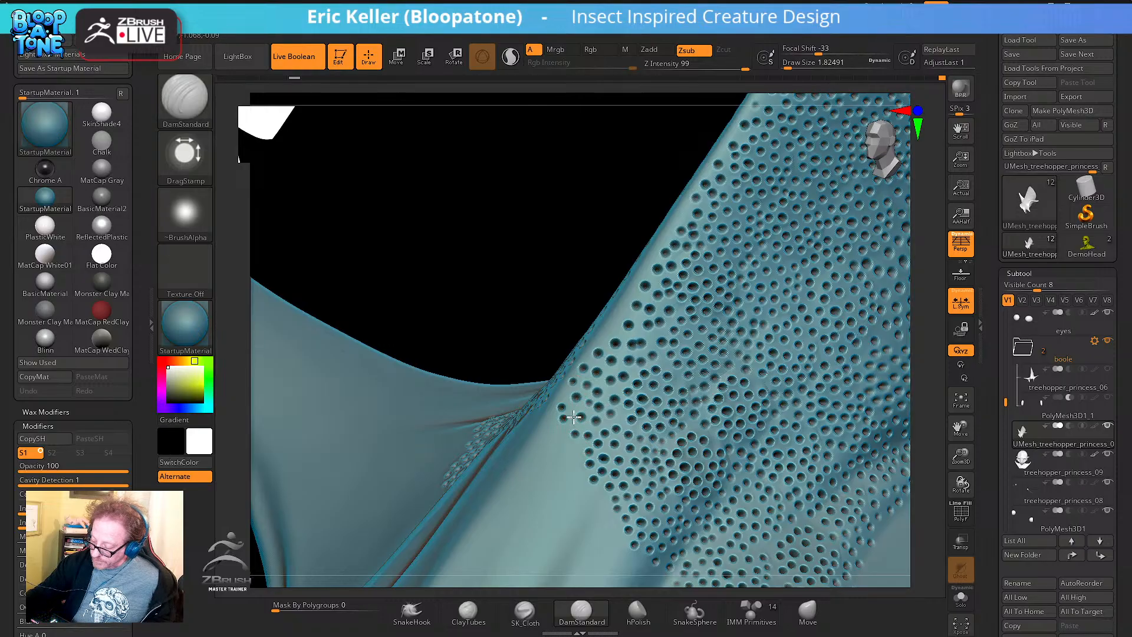
{"action": "left_click", "coordinate": [551, 447]}
{"action": "left_click", "coordinate": [571, 453]}
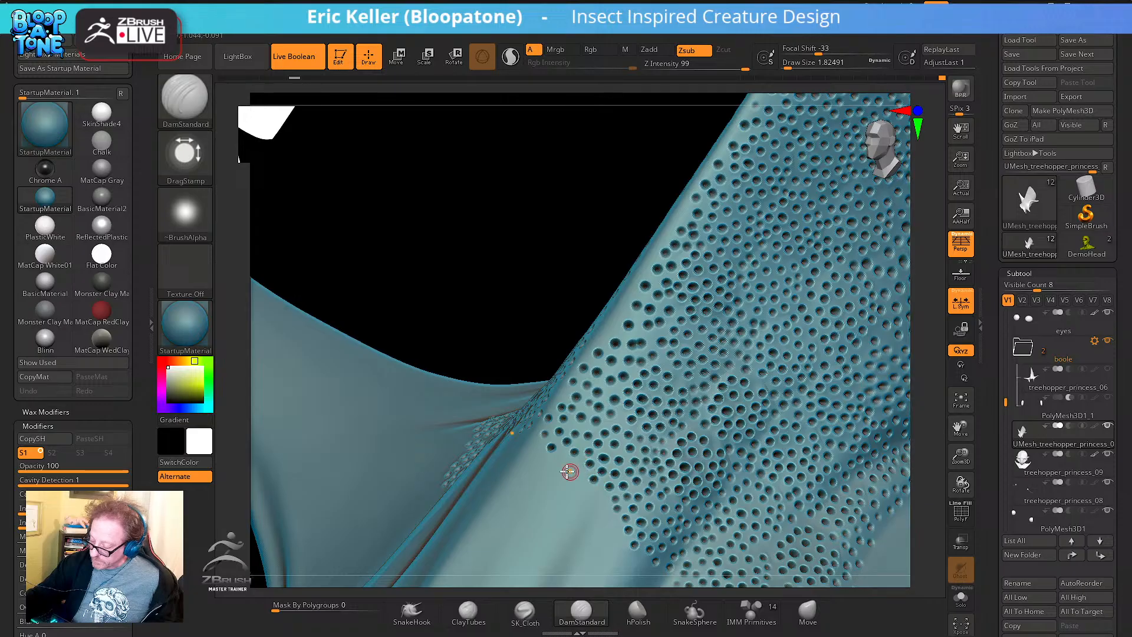
{"action": "left_click", "coordinate": [563, 461]}
{"action": "left_click", "coordinate": [575, 470]}
{"action": "right_click_drag", "start_coordinate": [595, 490], "coordinate": [593, 385], "text": "alt"}
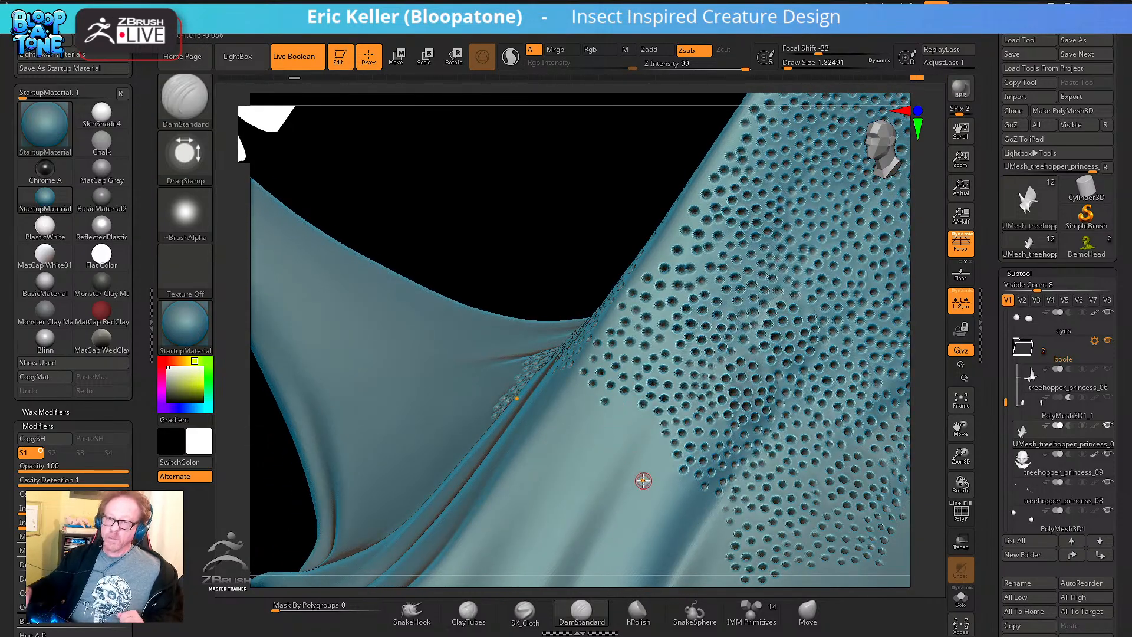
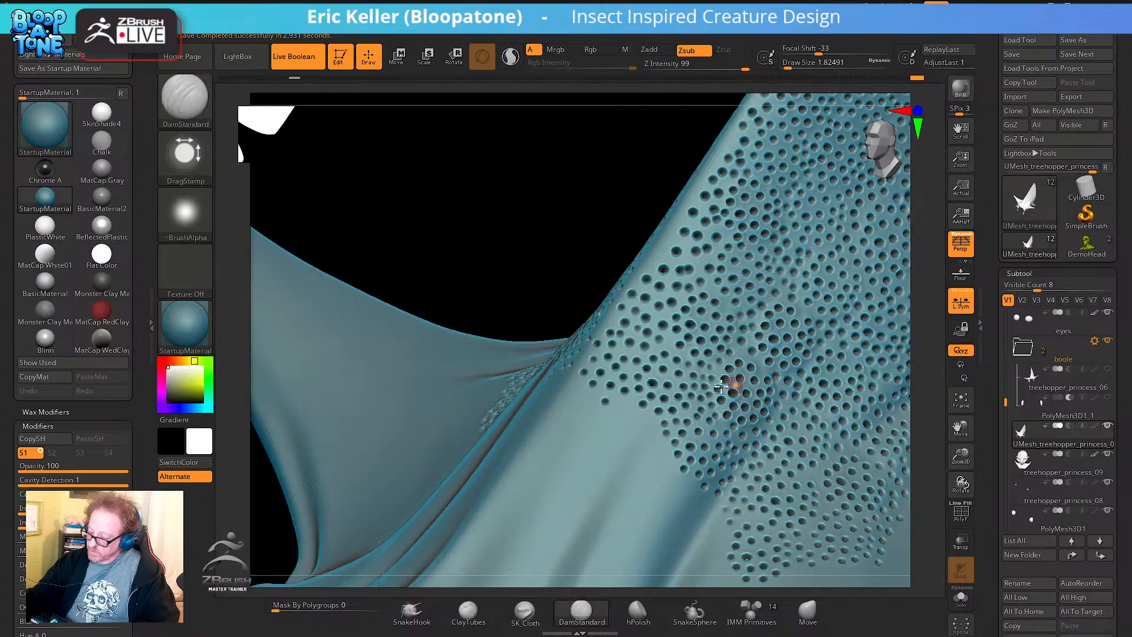
Carve further rows of pits along the lower border of the pitted field, from the front centerline toward the groove
{"action": "right_click_drag", "start_coordinate": [629, 392], "coordinate": [595, 407]}
{"action": "left_click_drag", "start_coordinate": [576, 386], "coordinate": [579, 392]}
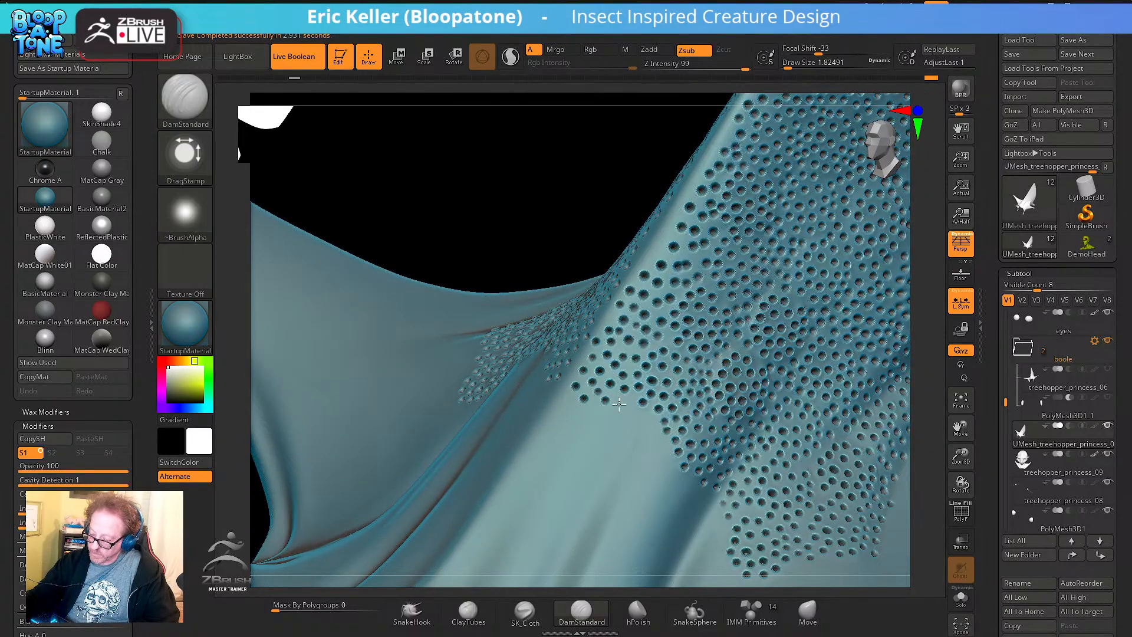
{"action": "left_click", "coordinate": [602, 409]}
{"action": "left_click", "coordinate": [631, 401]}
{"action": "left_click", "coordinate": [624, 414]}
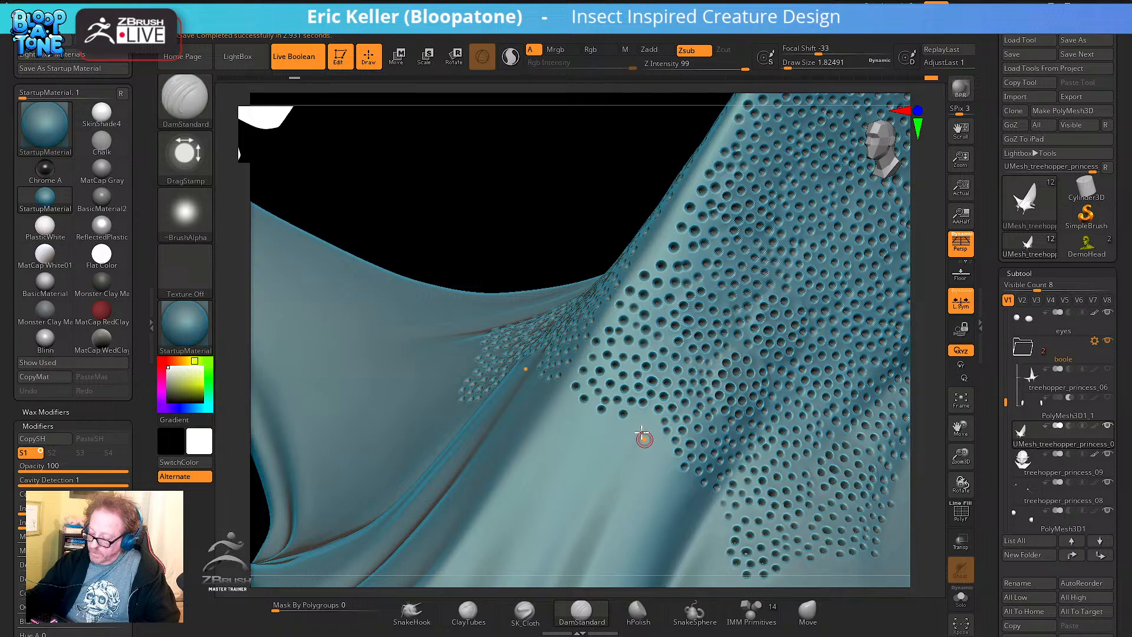
{"action": "left_click", "coordinate": [637, 416]}
{"action": "left_click", "coordinate": [566, 405]}
{"action": "left_click", "coordinate": [580, 417]}
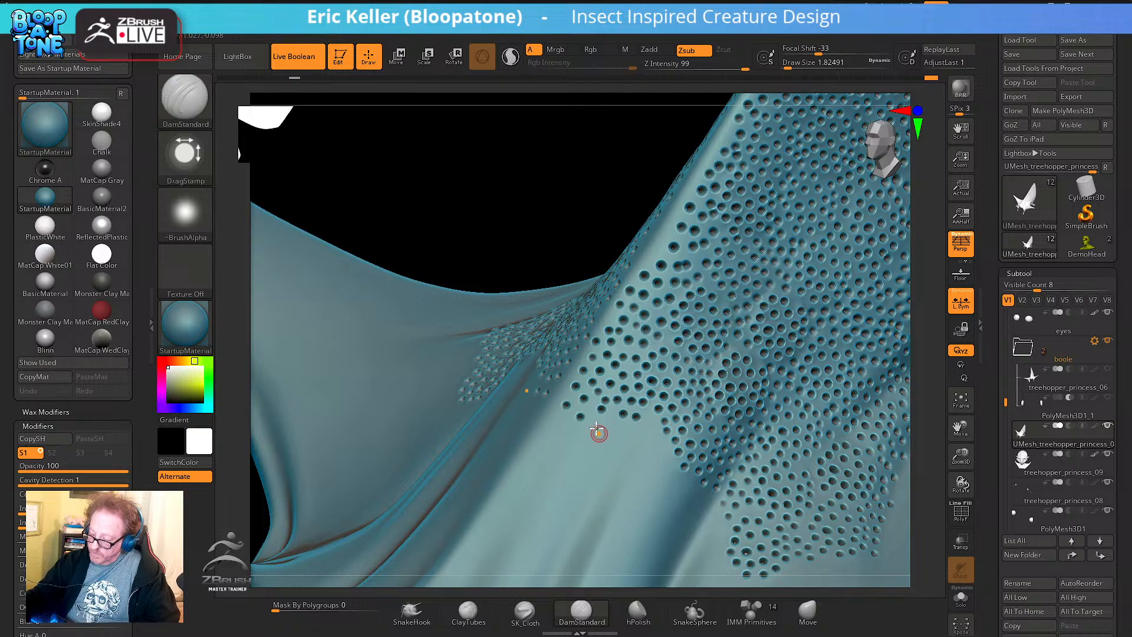
{"action": "left_click", "coordinate": [595, 421]}
{"action": "left_click", "coordinate": [610, 422]}
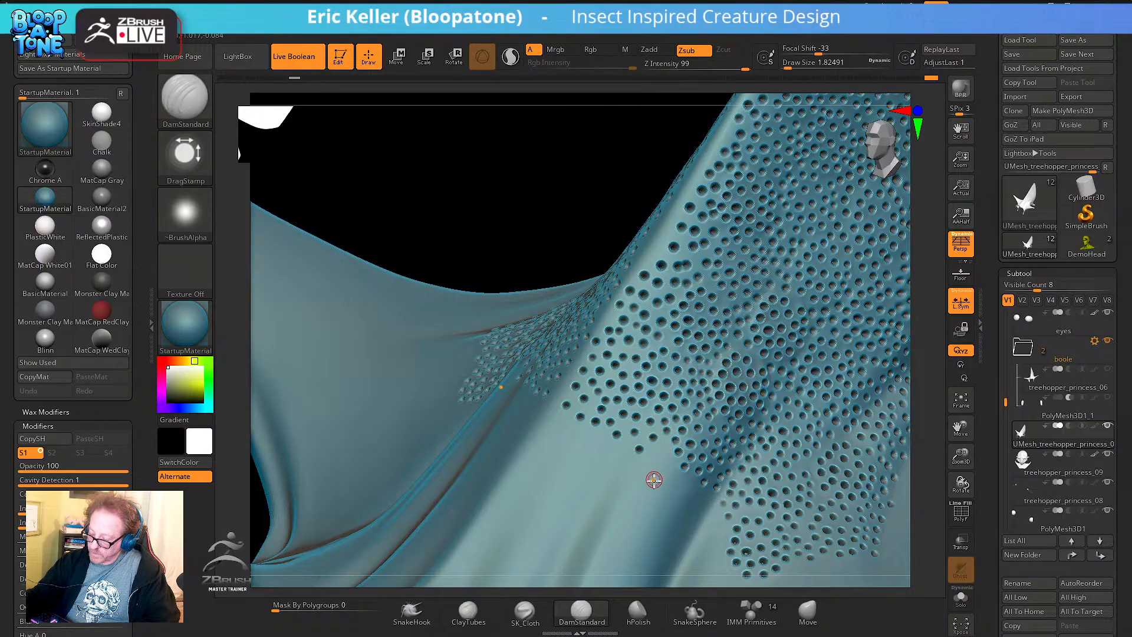
{"action": "left_click_drag", "start_coordinate": [634, 473], "coordinate": [622, 469]}
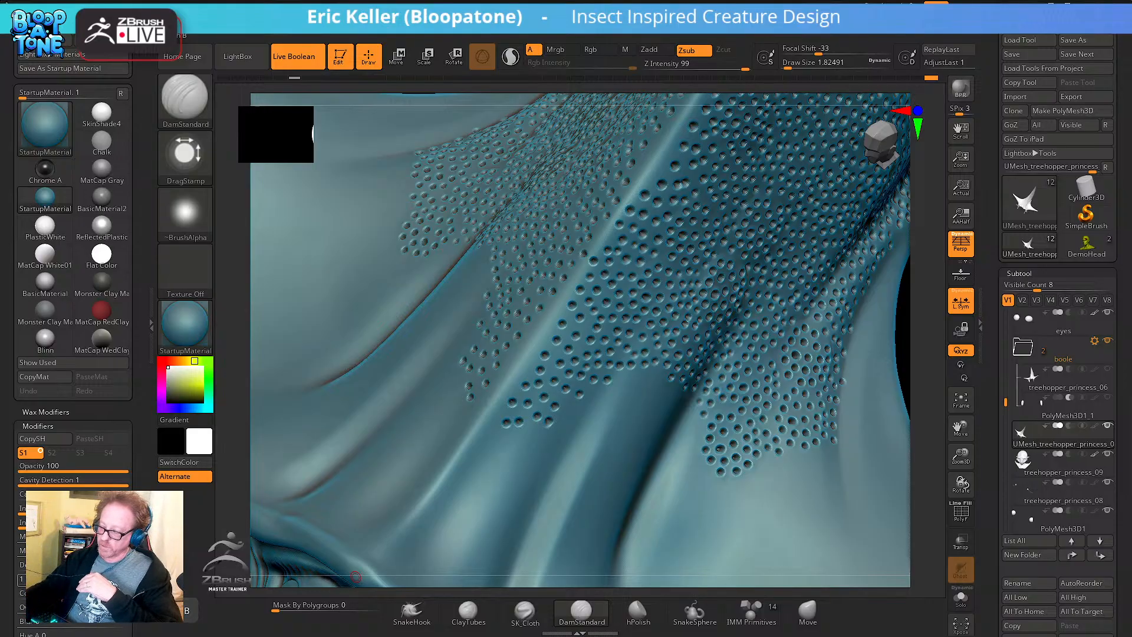
Fill the smooth notch between the pitted tip near the front centerline and the pits beside the groove
{"action": "mouse_move", "coordinate": [591, 441]}
{"action": "right_mouse_down"}
{"action": "mouse_move", "coordinate": [573, 422]}
{"action": "mouse_move", "coordinate": [591, 394]}
{"action": "right_mouse_up"}
{"action": "left_click", "coordinate": [585, 412]}
{"action": "left_click", "coordinate": [576, 429]}
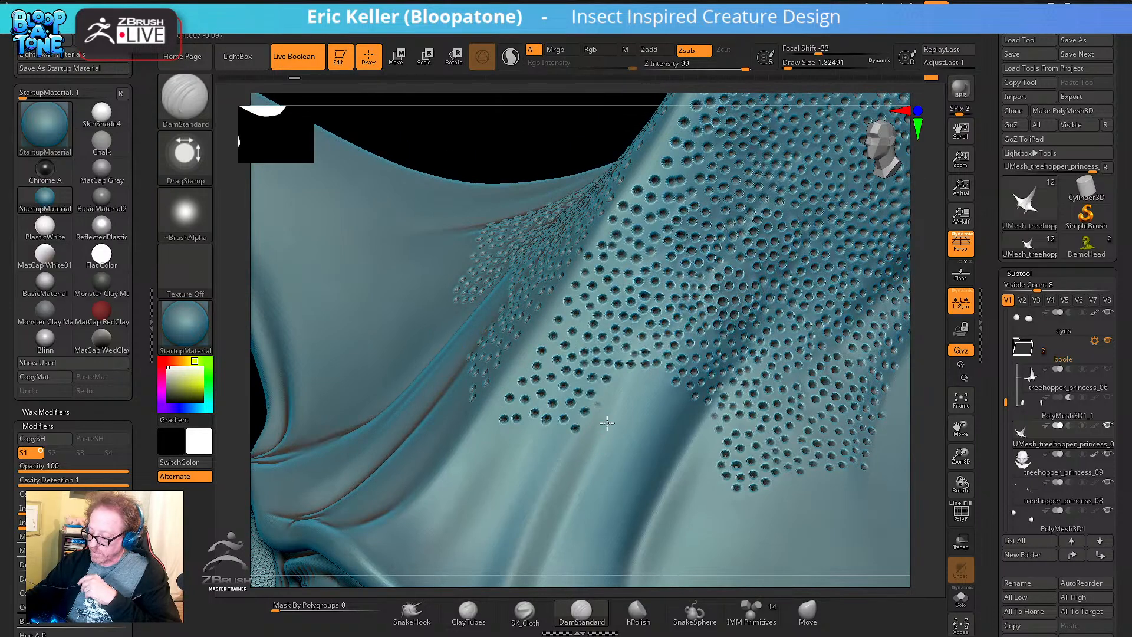
{"action": "left_click", "coordinate": [598, 405]}
{"action": "left_click", "coordinate": [603, 386]}
{"action": "left_click", "coordinate": [616, 396]}
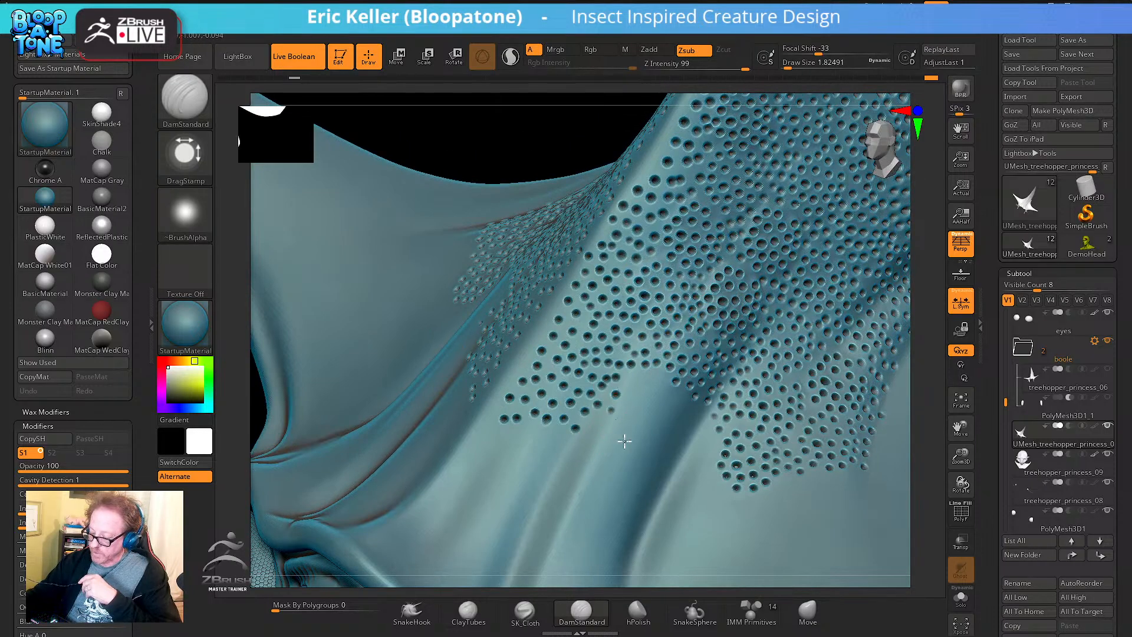
{"action": "left_click", "coordinate": [592, 426]}
{"action": "left_click", "coordinate": [608, 425]}
{"action": "left_click", "coordinate": [621, 424]}
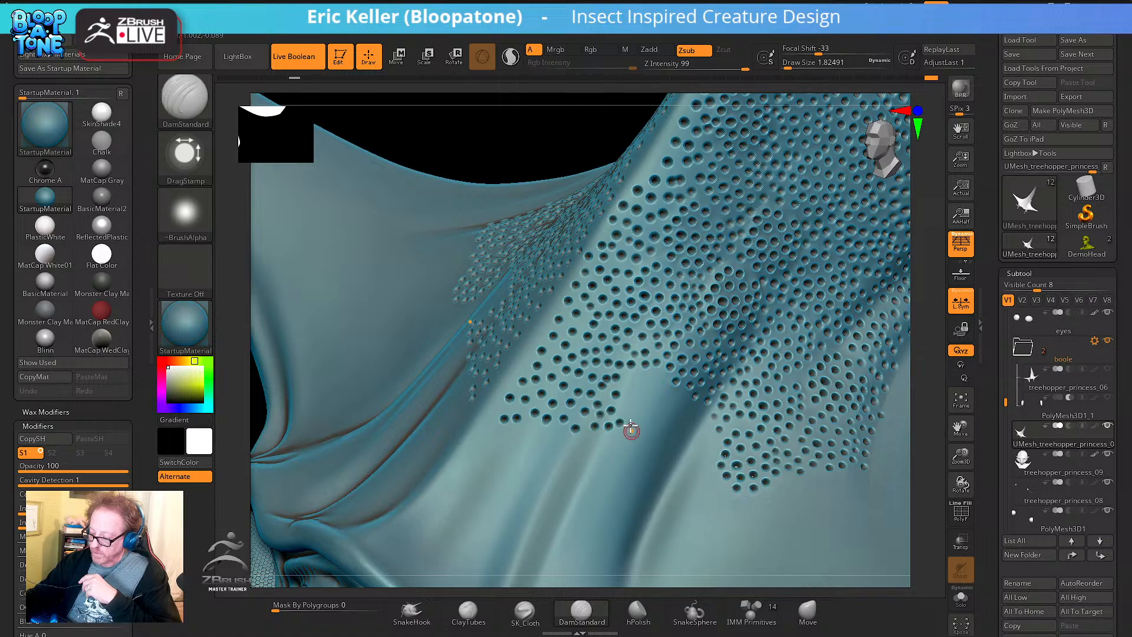
{"action": "left_click", "coordinate": [628, 393]}
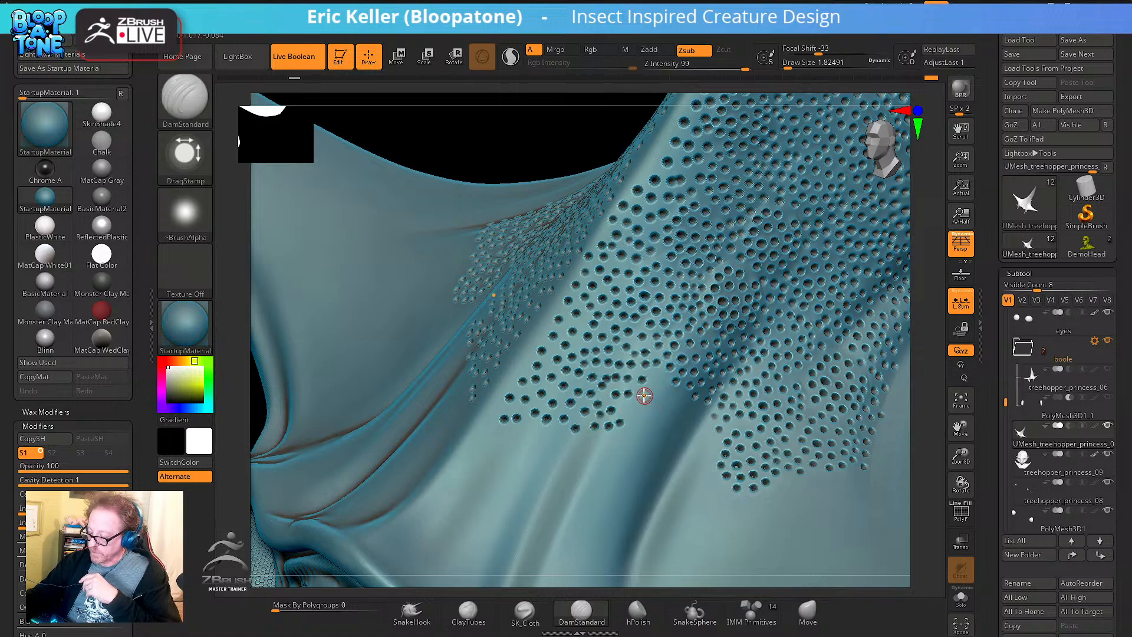
{"action": "key", "text": "shift"}
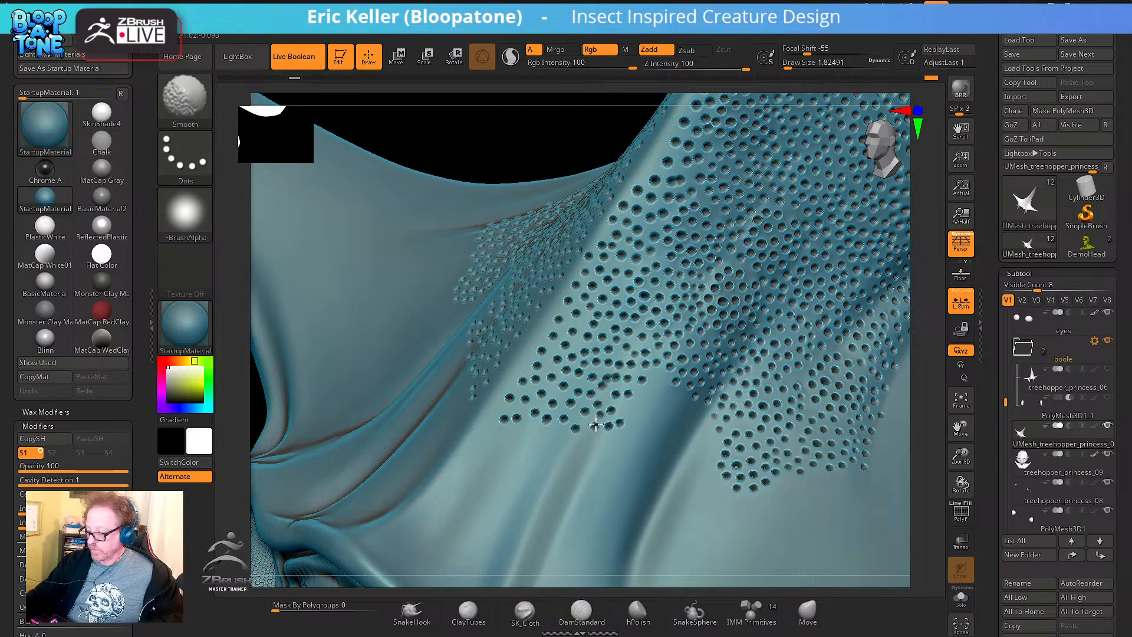
{"action": "key", "text": "shift+d"}
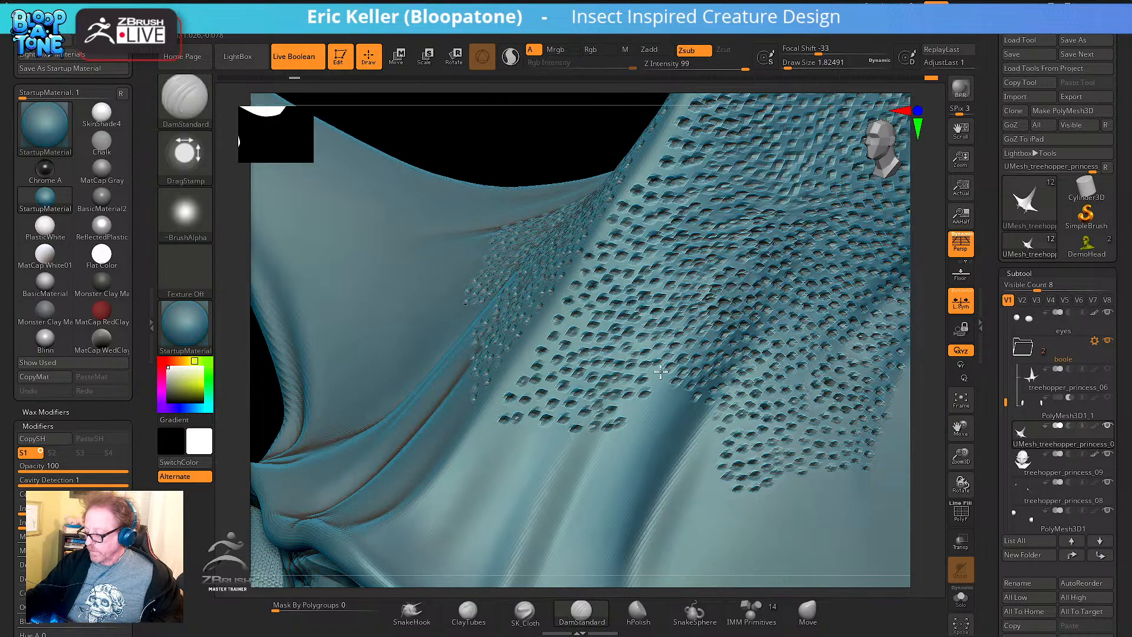
{"action": "key", "text": "d"}
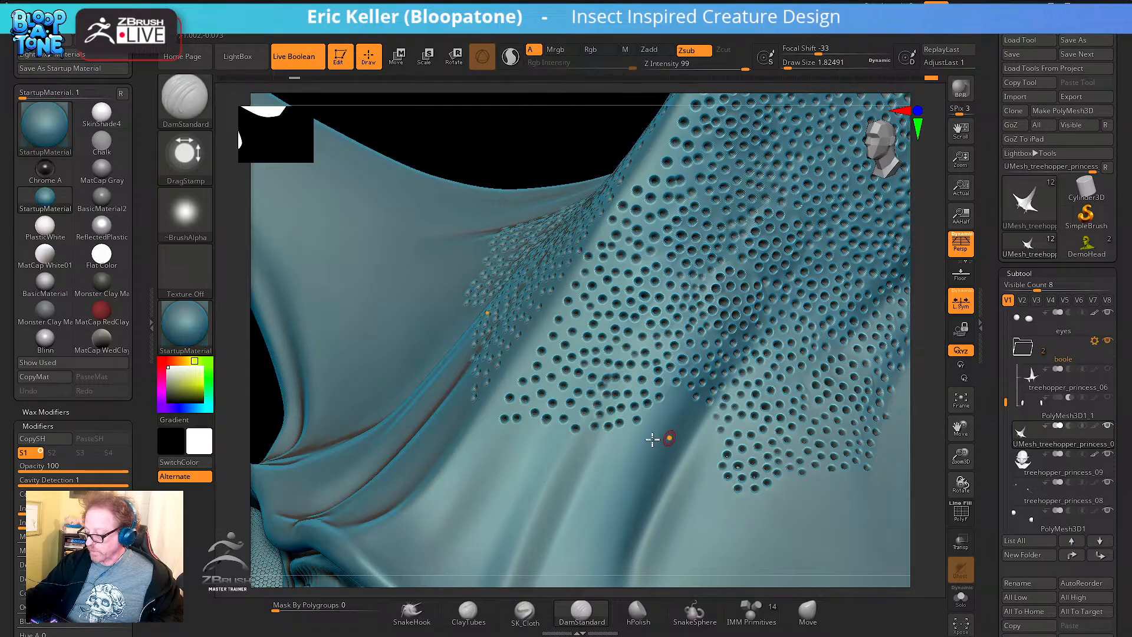
Carve pits down into the groove, linking the front pitted area with the cluster on the ridge's slope
{"action": "right_click_drag", "start_coordinate": [661, 437], "coordinate": [647, 401]}
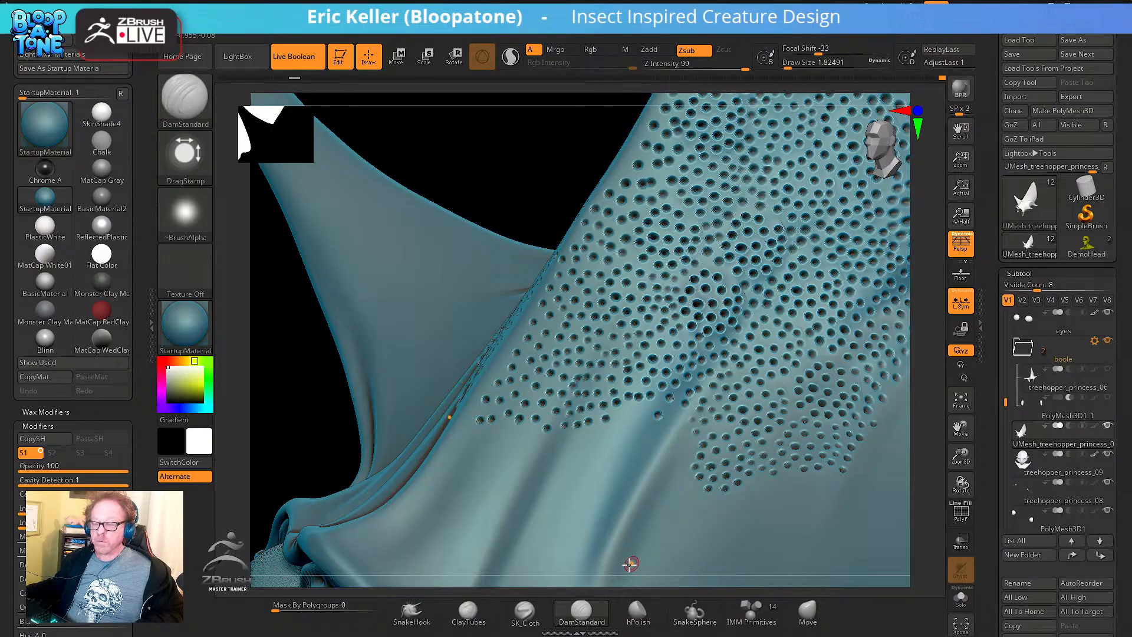
{"action": "mouse_move", "coordinate": [961, 458]}
{"action": "left_mouse_down"}
{"action": "mouse_move", "coordinate": [962, 447]}
{"action": "mouse_move", "coordinate": [960, 471]}
{"action": "left_mouse_up"}
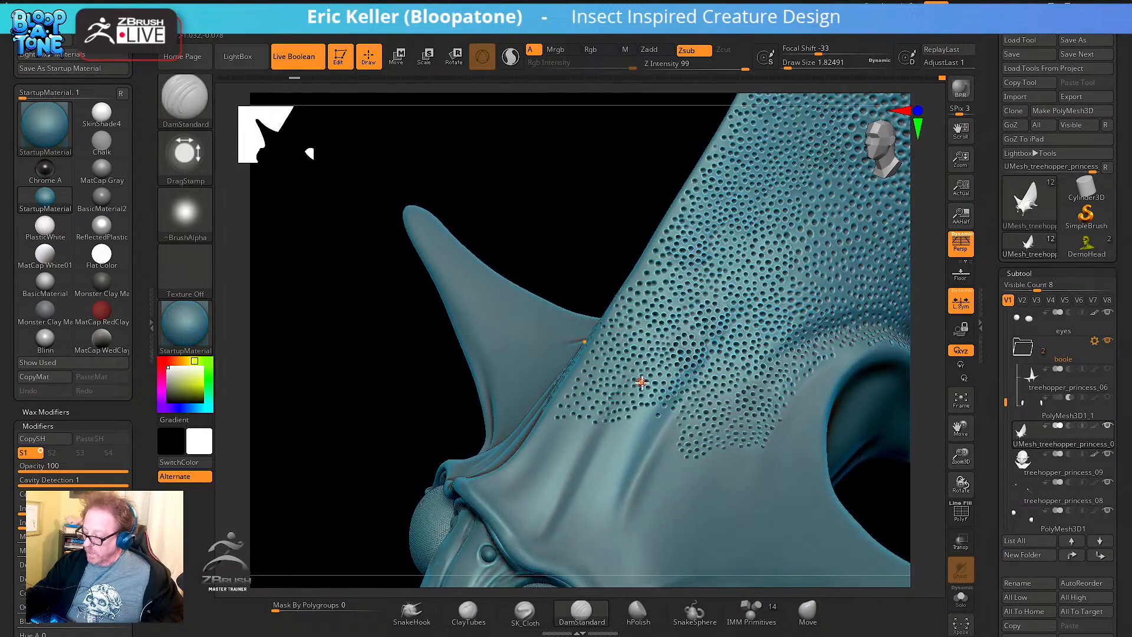
{"action": "left_click_drag", "start_coordinate": [961, 457], "coordinate": [653, 429]}
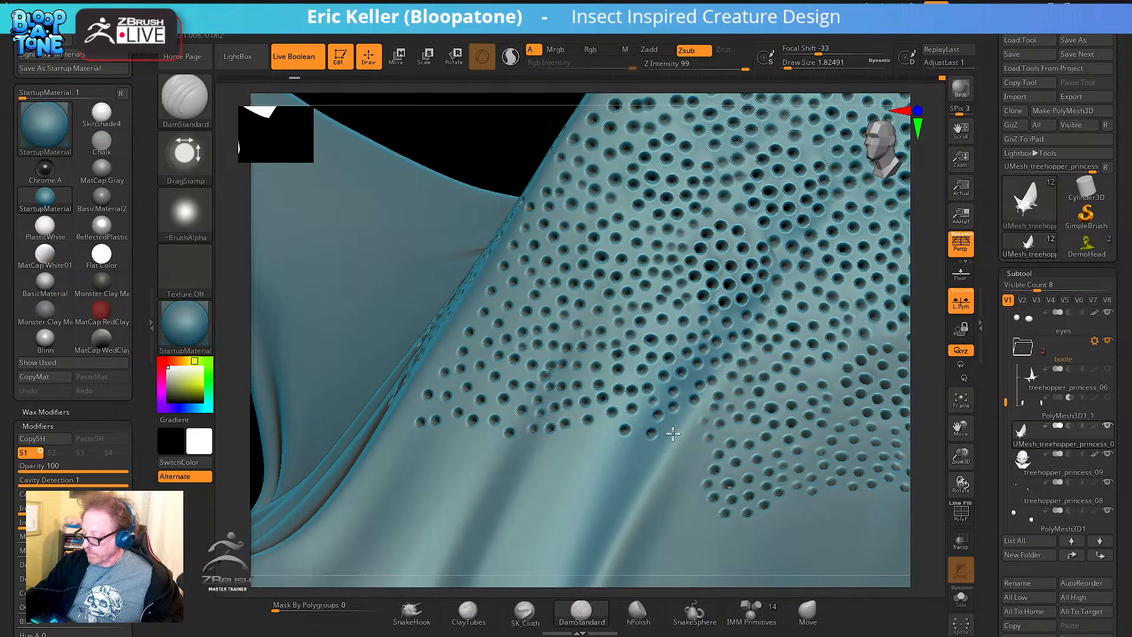
{"action": "right_click_drag", "start_coordinate": [695, 445], "coordinate": [710, 387]}
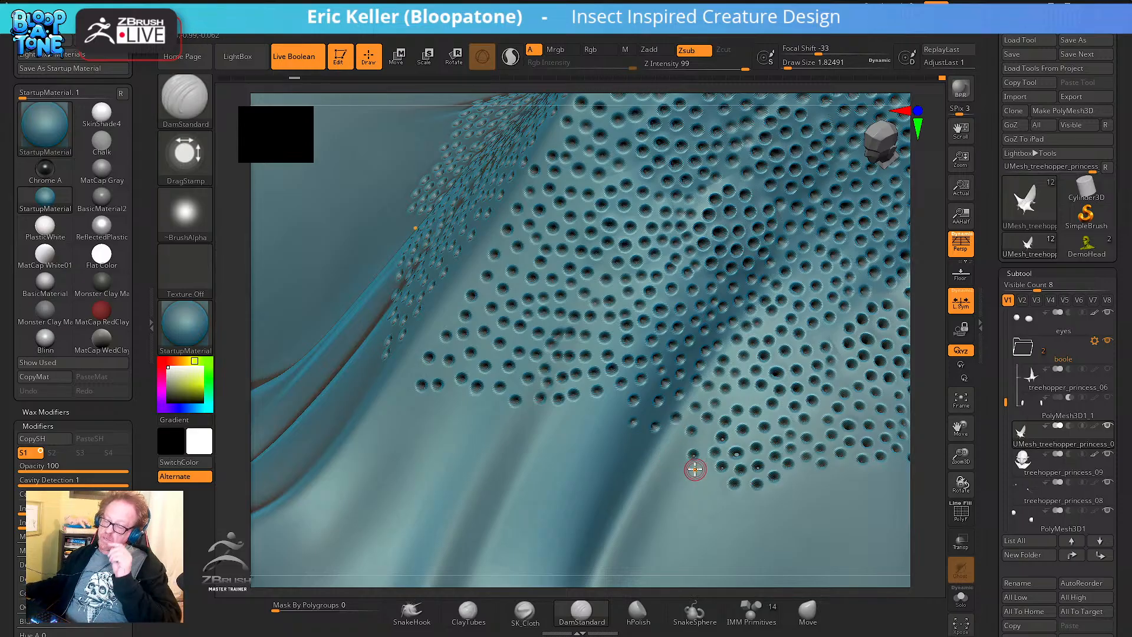
Switch the active tool from the creature to the PolyMesh3D star and bring the star into view
{"action": "left_click_drag", "start_coordinate": [959, 457], "coordinate": [851, 474]}
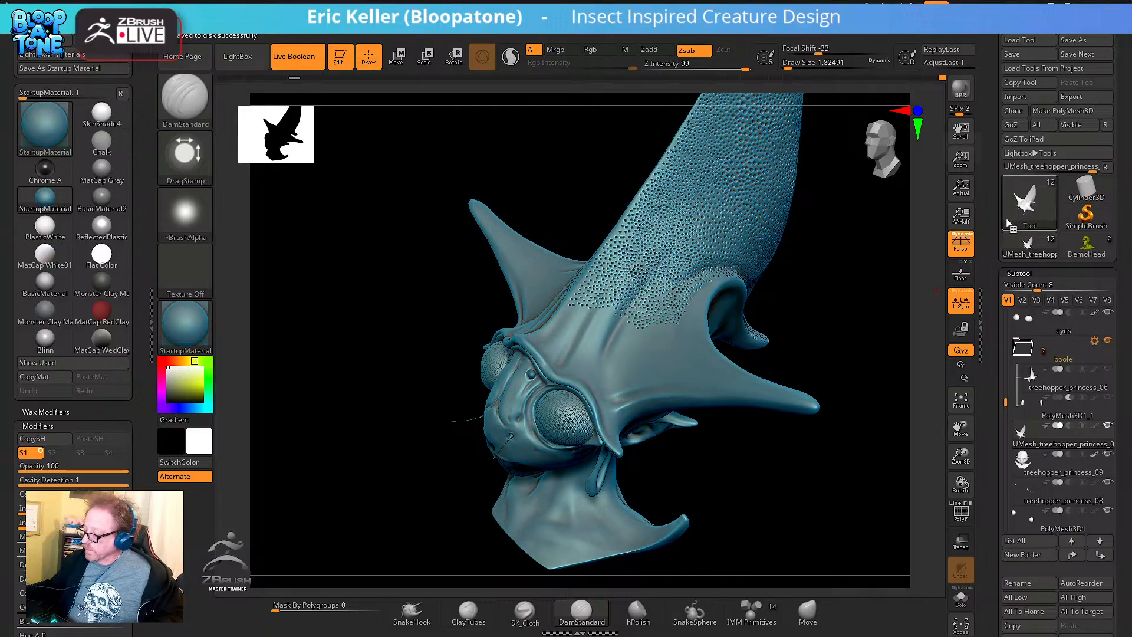
{"action": "mouse_move", "coordinate": [1012, 221]}
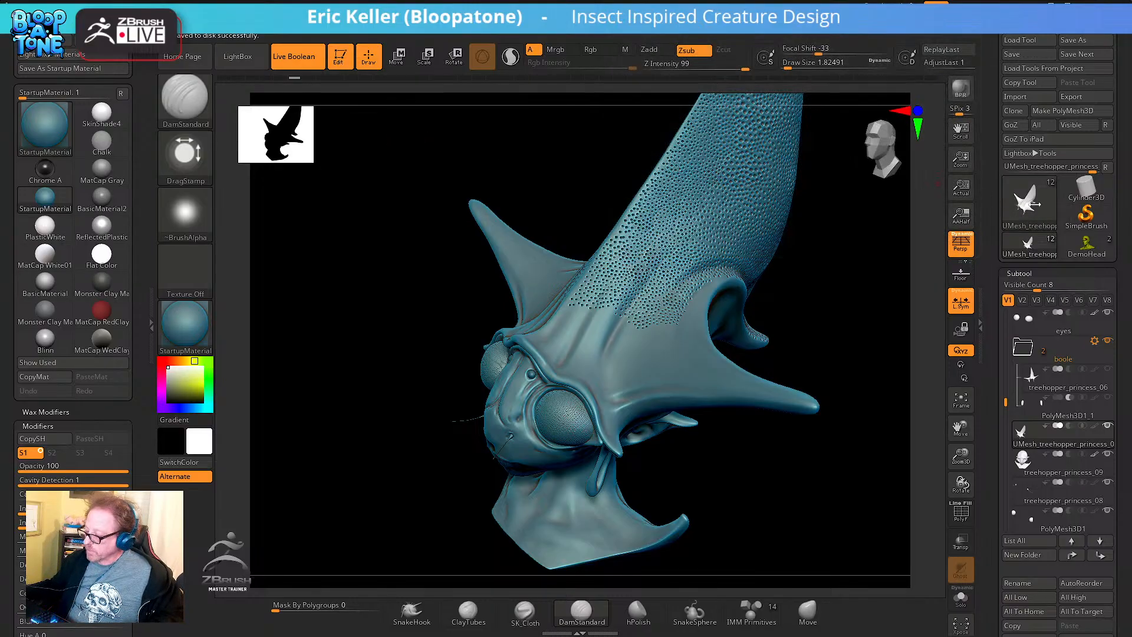
{"action": "left_click", "coordinate": [1026, 203]}
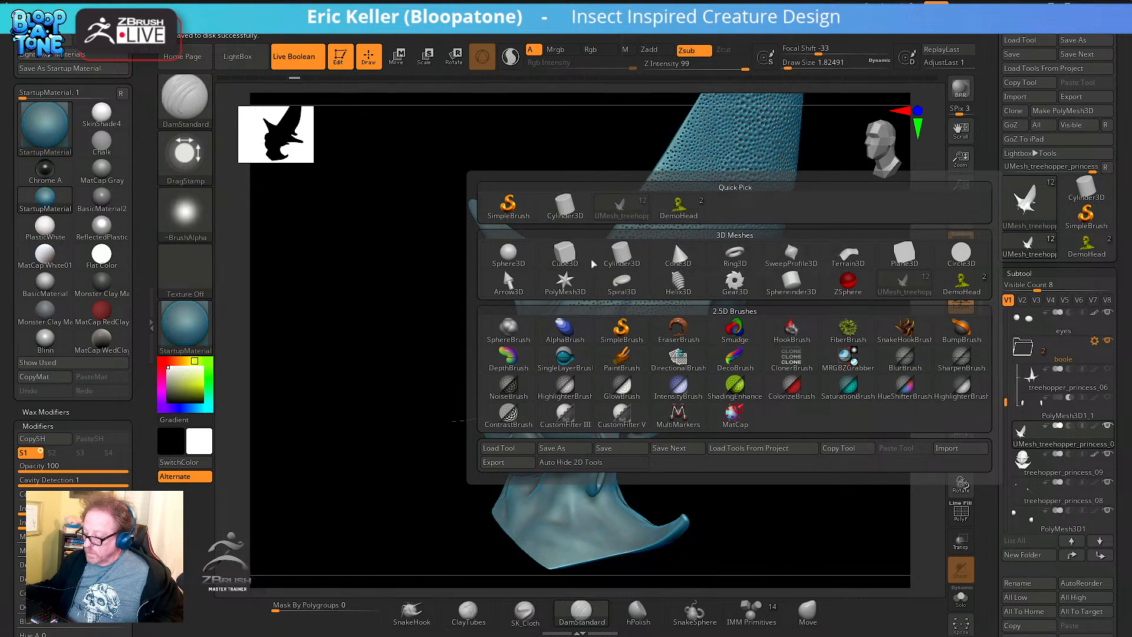
{"action": "left_click", "coordinate": [566, 282]}
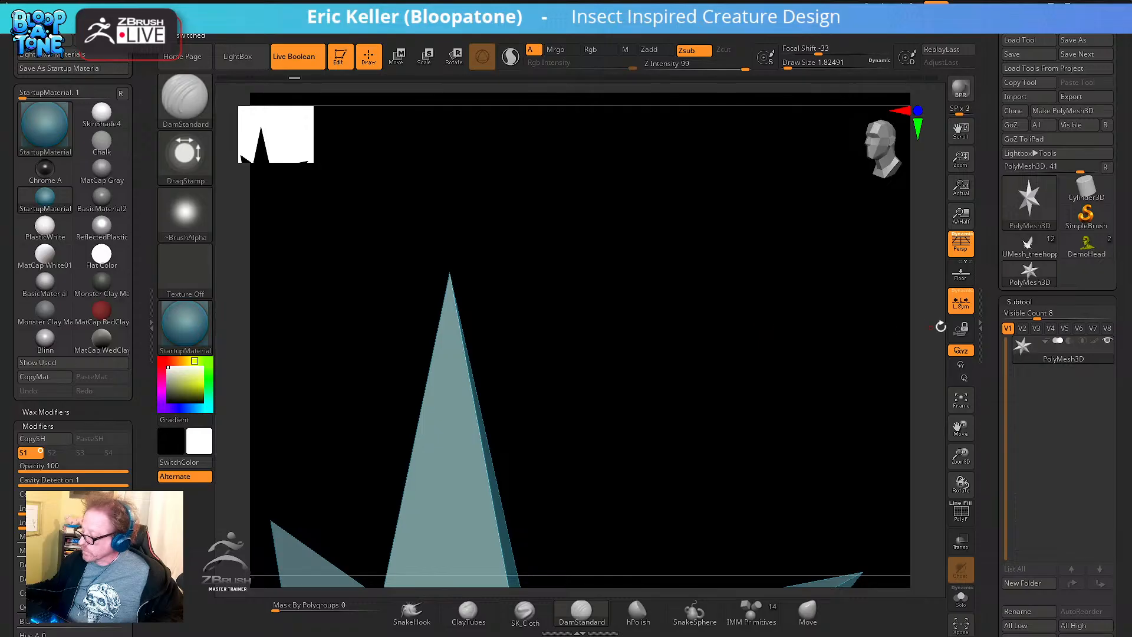
{"action": "left_click_drag", "start_coordinate": [859, 376], "coordinate": [694, 235]}
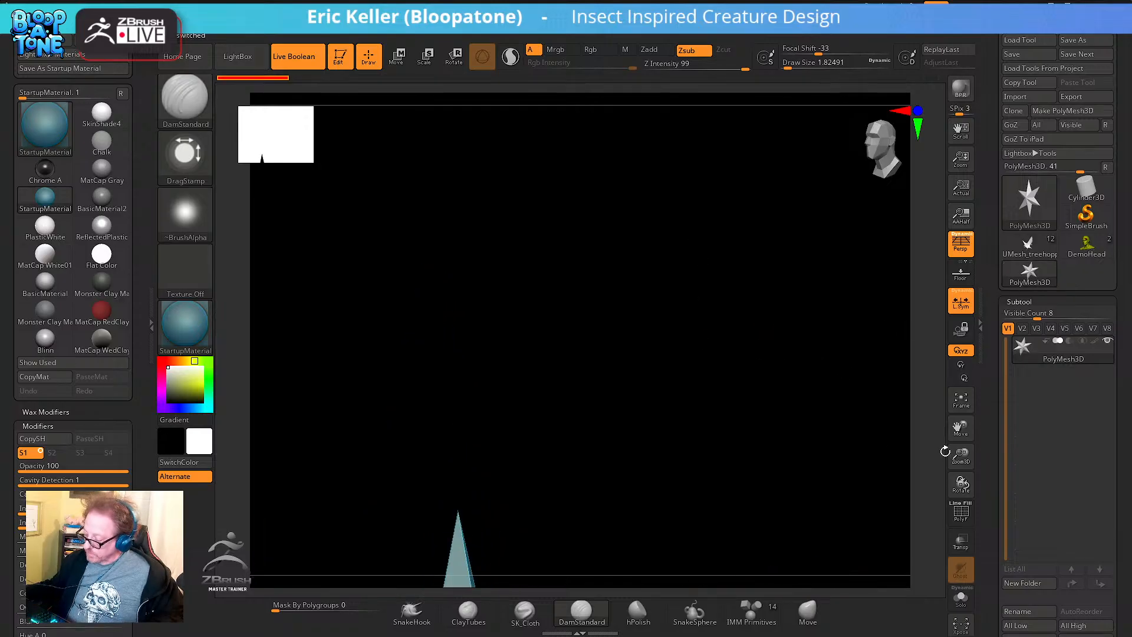
Replace the star with a PolySphere primitive and fit the sphere comfortably in view
{"action": "left_click", "coordinate": [961, 399]}
{"action": "key", "text": "w"}
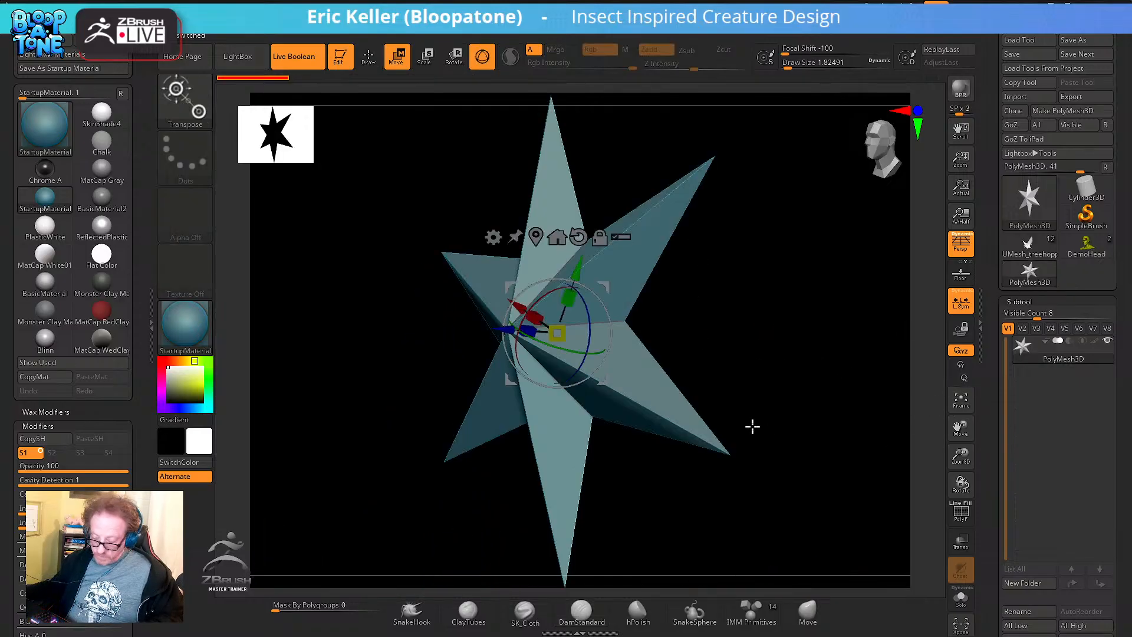
{"action": "left_click", "coordinate": [492, 237]}
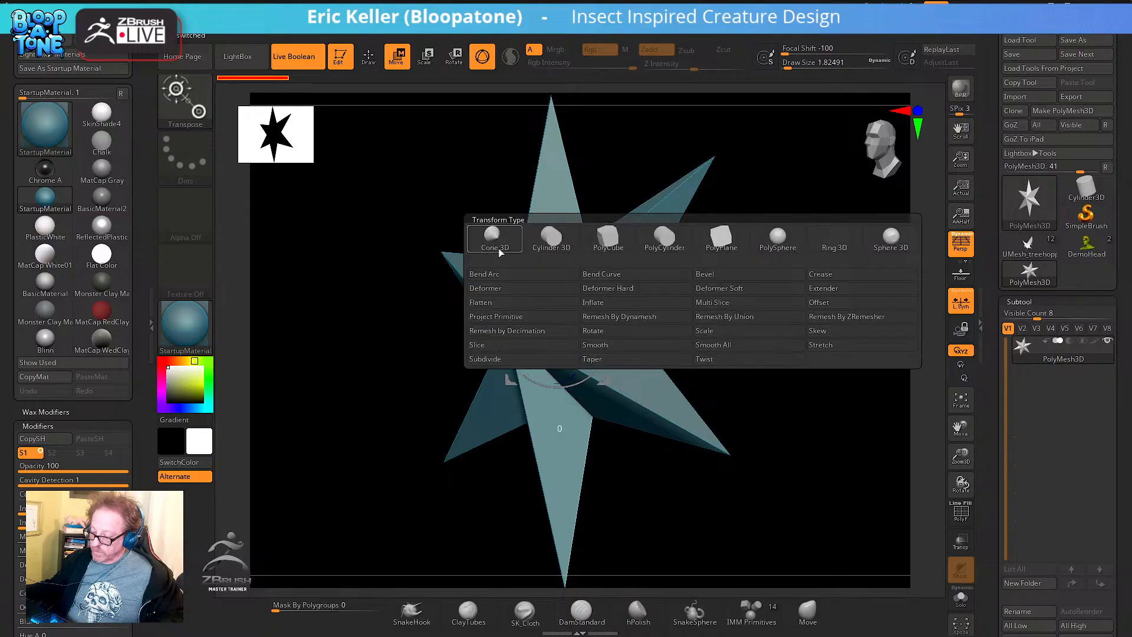
{"action": "left_click", "coordinate": [777, 242]}
{"action": "left_click_drag", "start_coordinate": [746, 386], "coordinate": [730, 402], "text": "alt"}
{"action": "left_click", "coordinate": [958, 399]}
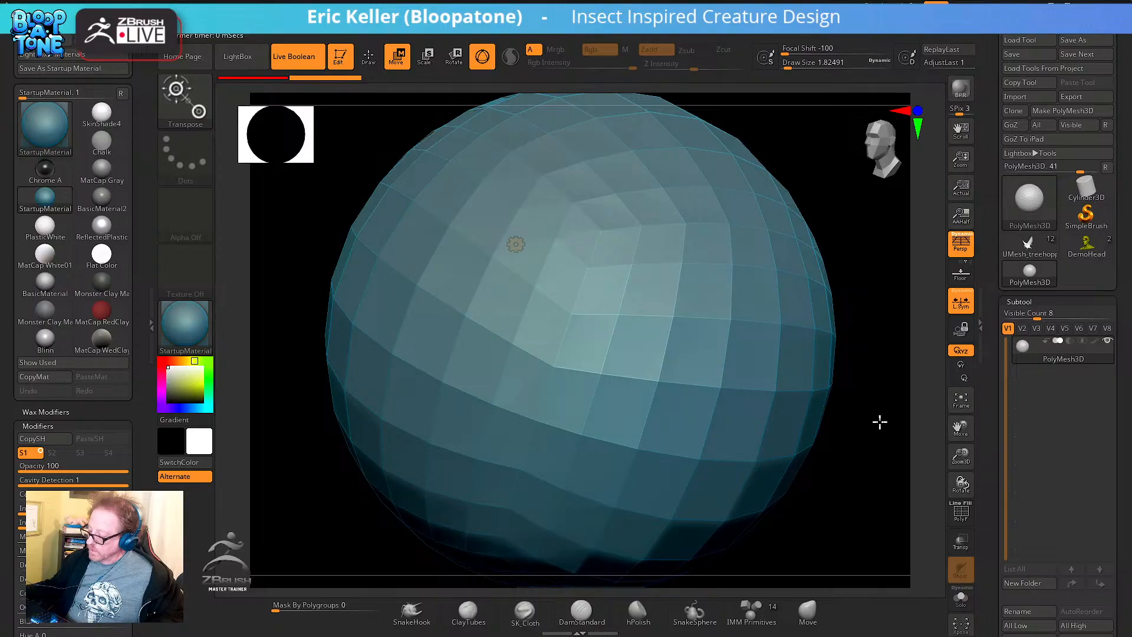
{"action": "left_click_drag", "start_coordinate": [879, 422], "coordinate": [789, 426], "text": "alt"}
Subdivide the sphere up to subdivision level 5 and open its geometry settings
{"action": "key", "text": "ctrl"}
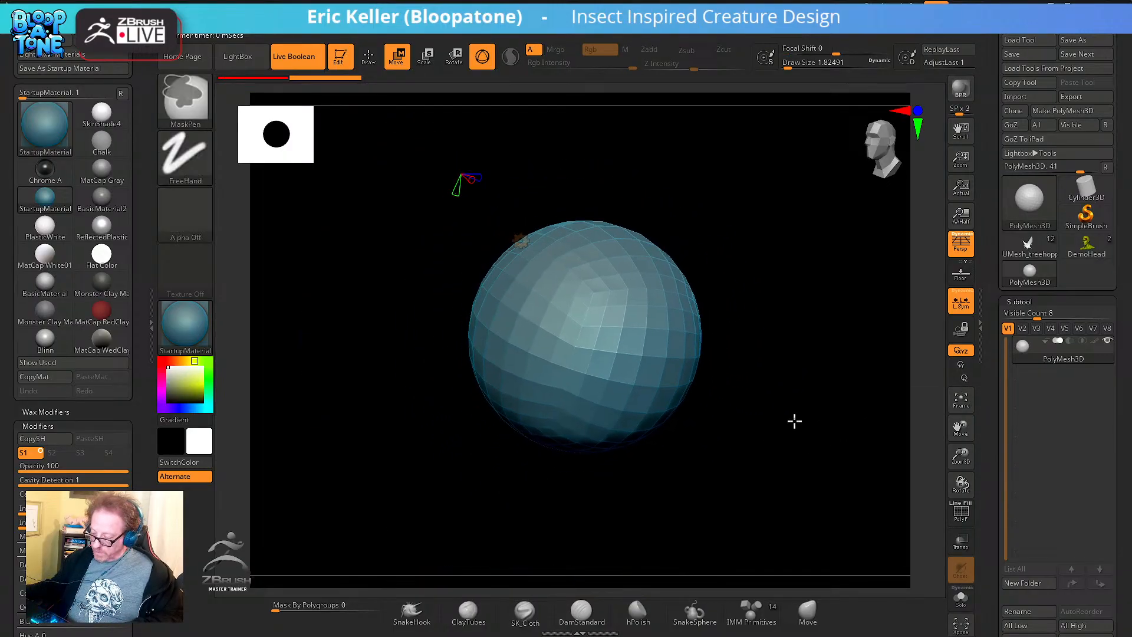
{"action": "key", "text": "ctrl+d"}
{"action": "key", "text": "ctrl+d"}
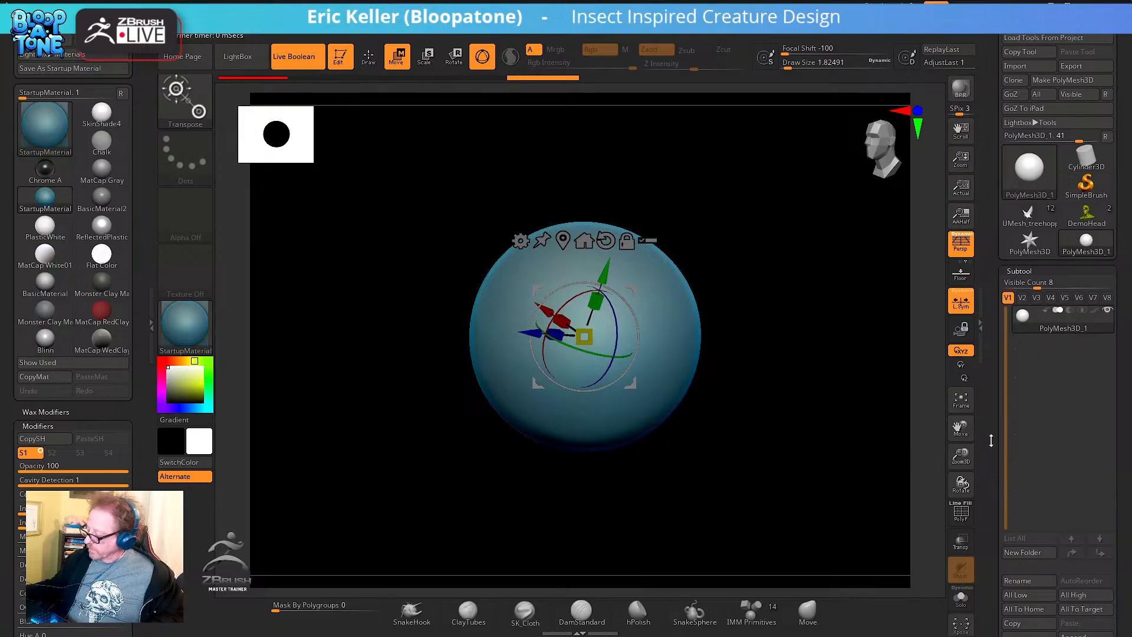
{"action": "scroll", "coordinate": [993, 479], "scroll_direction": "down", "scroll_amount": 10}
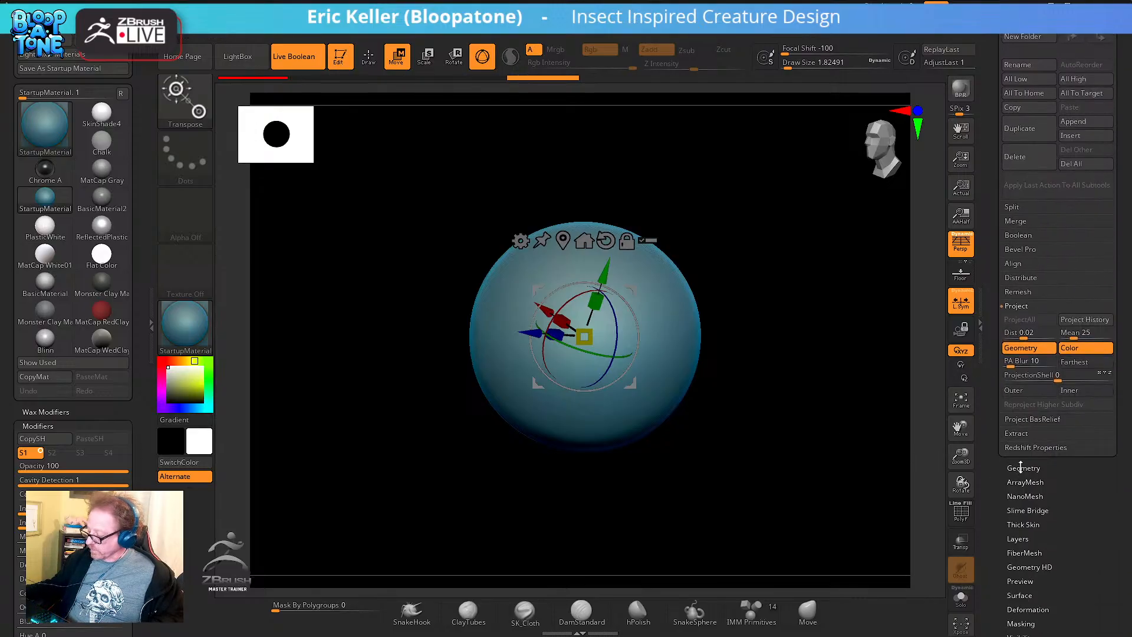
{"action": "left_click", "coordinate": [1021, 467]}
{"action": "left_click_drag", "start_coordinate": [808, 267], "coordinate": [842, 384], "text": "alt"}
{"action": "key", "text": "ctrl+d"}
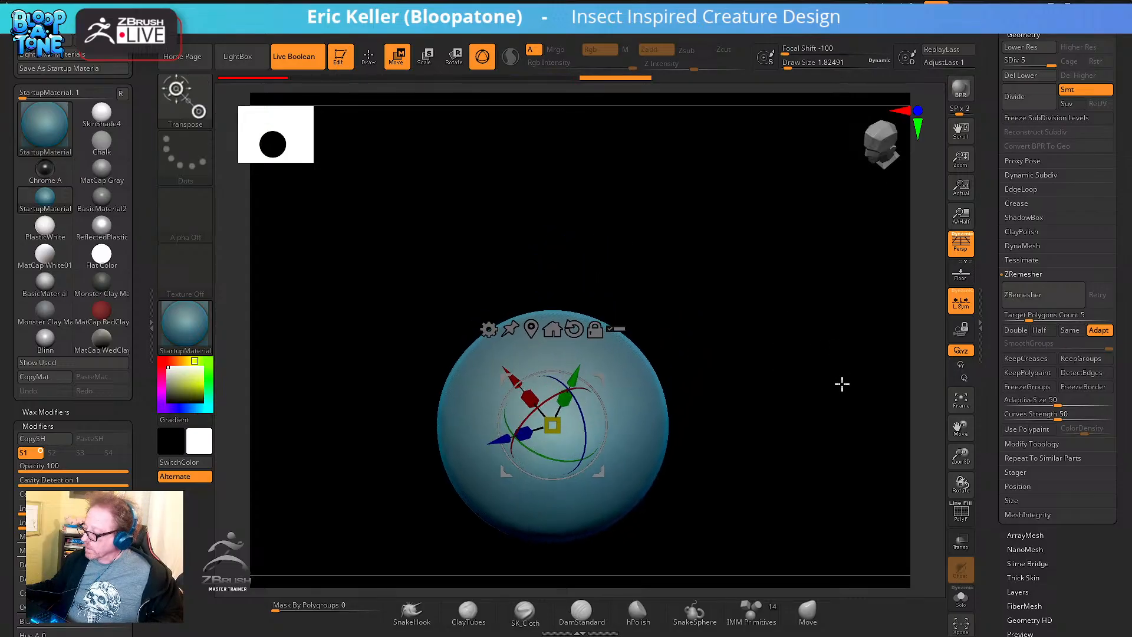
Convert the sphere to a DynaMesh at resolution 3008 without freezing its subdivision levels
{"action": "left_click", "coordinate": [1023, 246]}
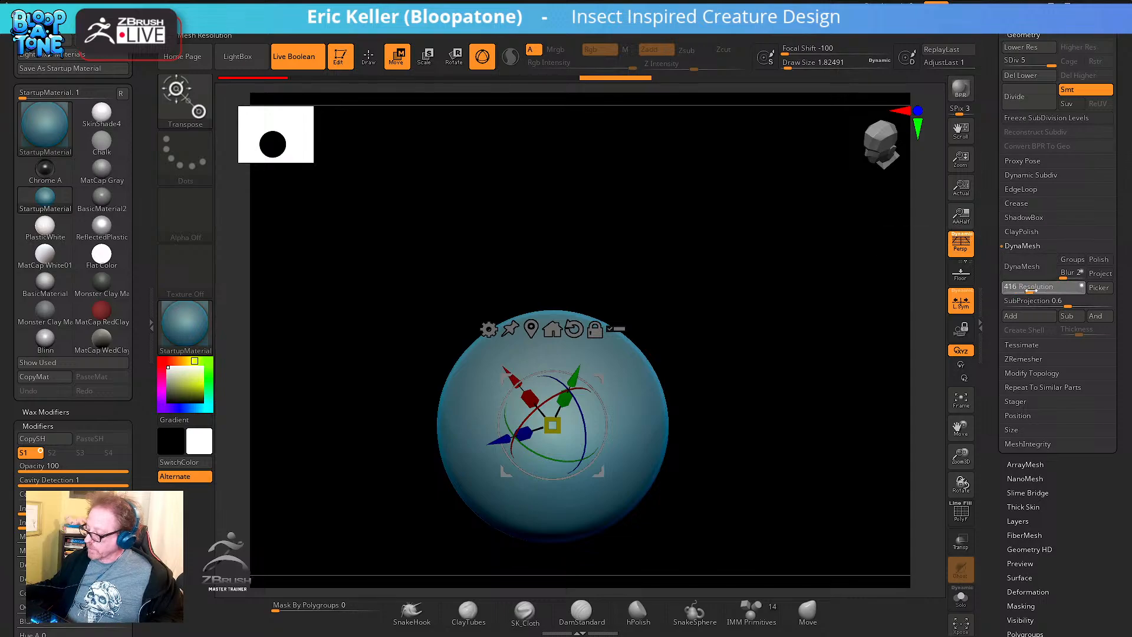
{"action": "left_click", "coordinate": [1027, 274]}
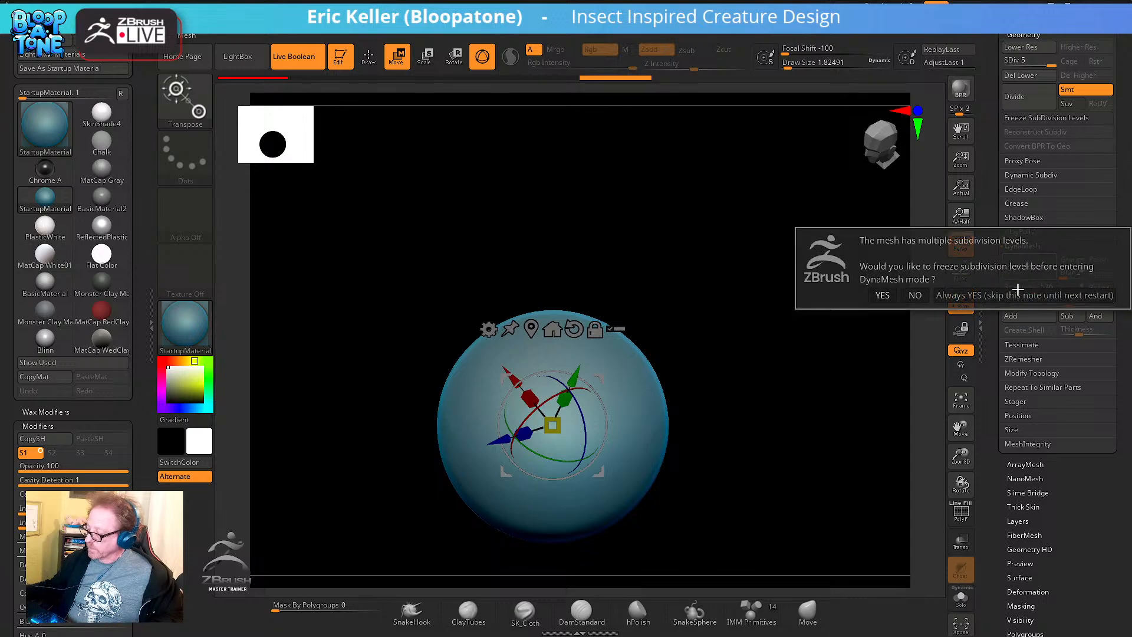
{"action": "left_click", "coordinate": [915, 296]}
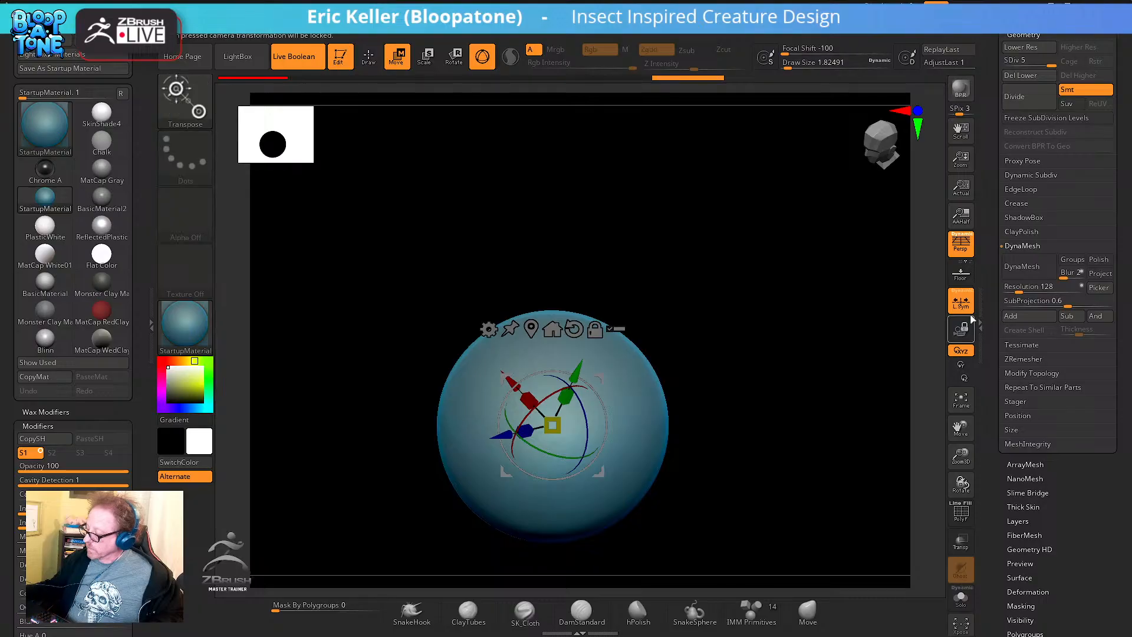
{"action": "left_click", "coordinate": [1037, 268]}
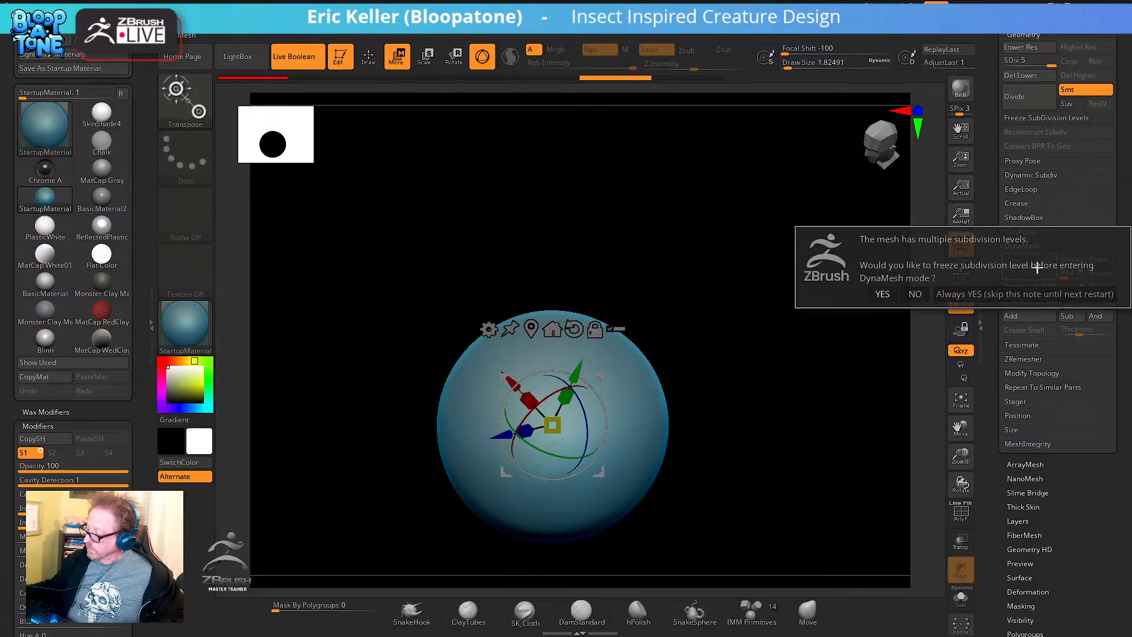
{"action": "left_click", "coordinate": [916, 293]}
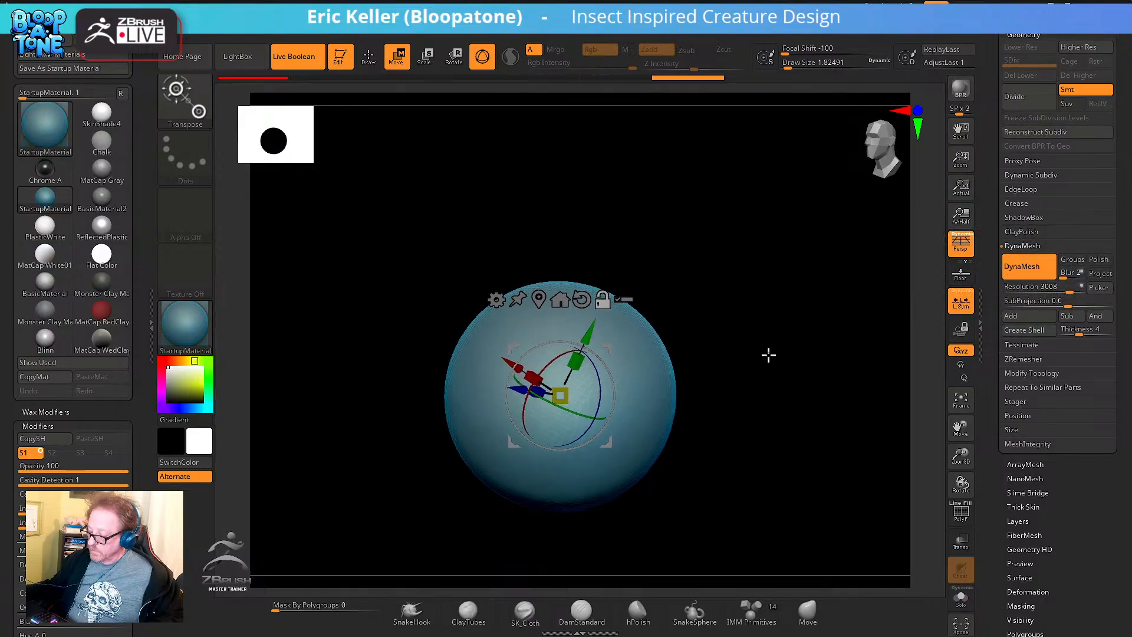
Choose the SnakeHook brush and turn on Sculptris Pro mode
{"action": "key", "text": "b"}
{"action": "key", "text": "d"}
{"action": "key", "text": "s"}
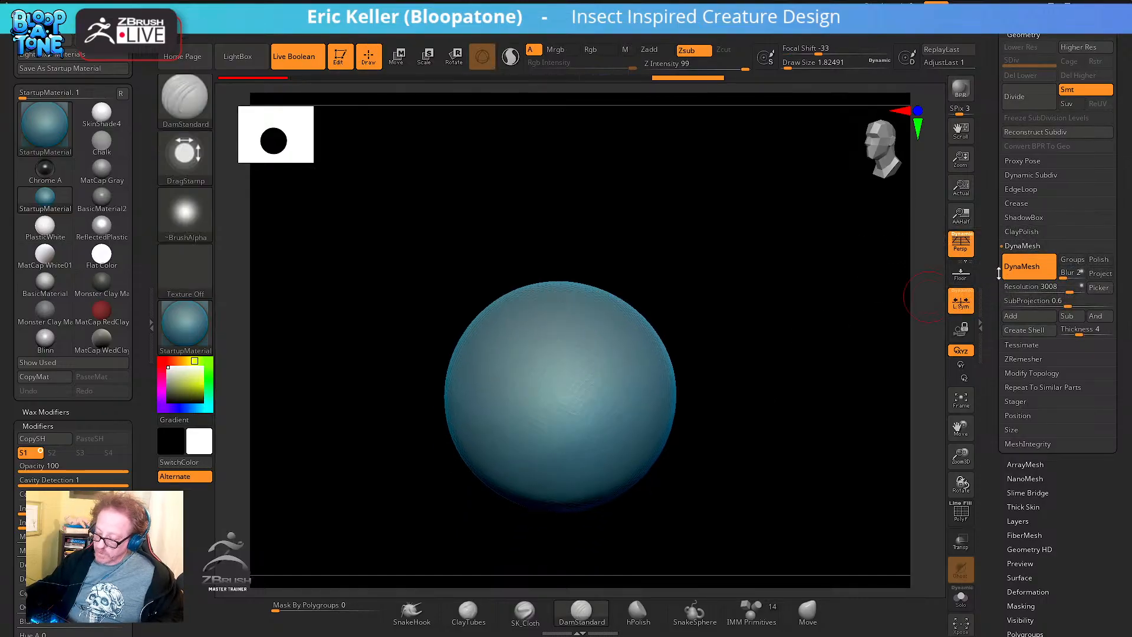
{"action": "left_click", "coordinate": [207, 118]}
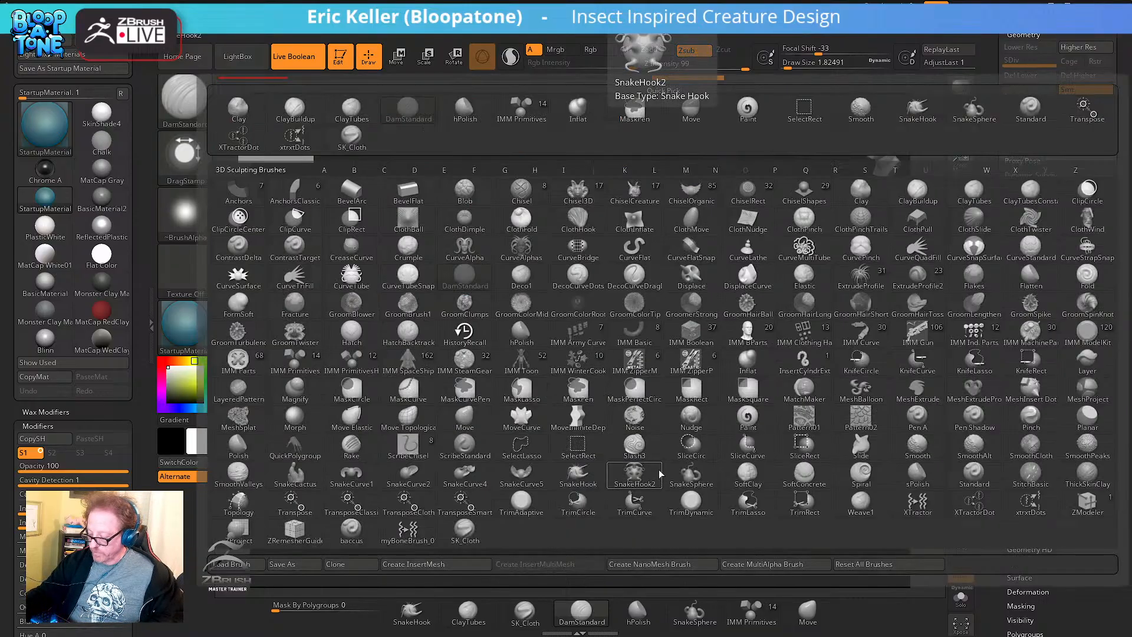
{"action": "key", "text": "s"}
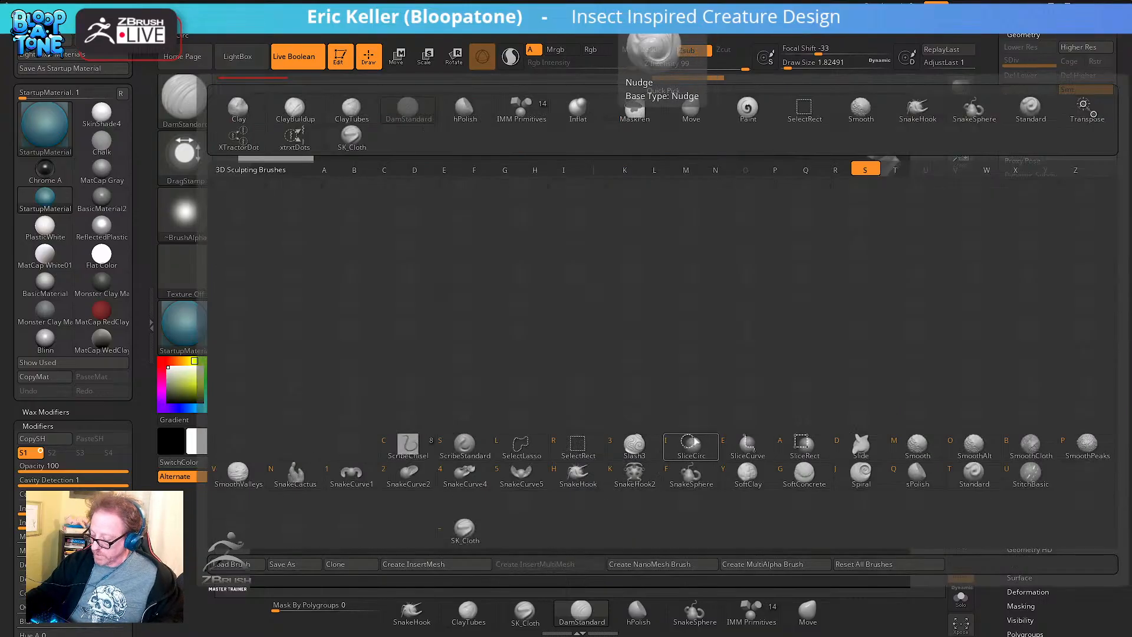
{"action": "left_click", "coordinate": [585, 481]}
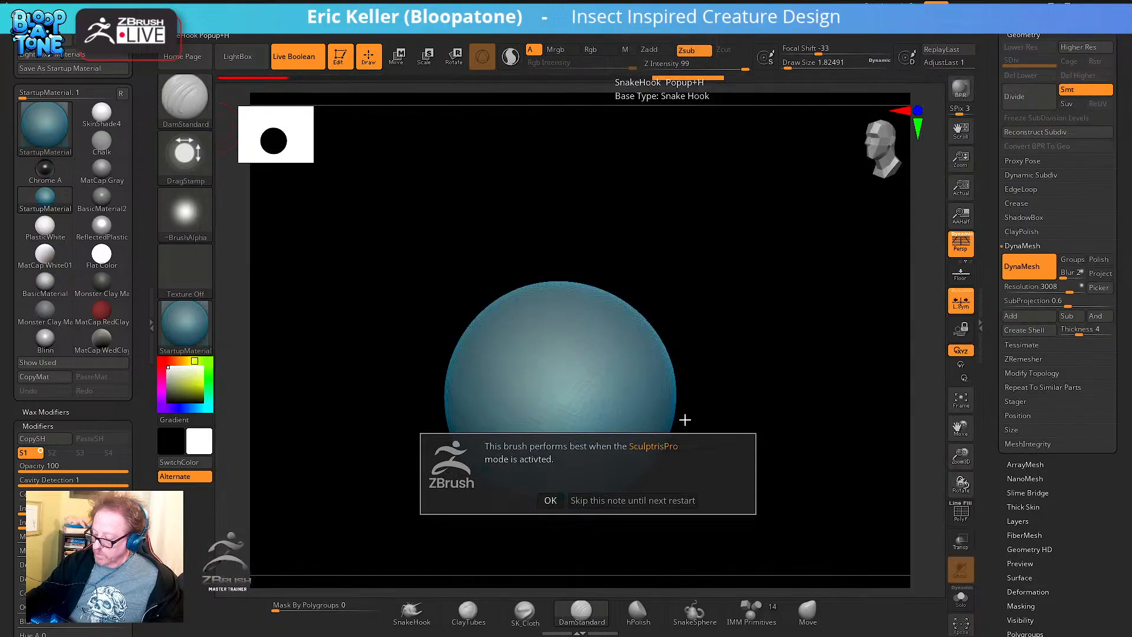
{"action": "left_click", "coordinate": [554, 501]}
{"action": "left_click", "coordinate": [511, 57]}
Pull a long, downward-curving horn out of each upper side of the sphere with SnakeHook
{"action": "mouse_move", "coordinate": [691, 329]}
{"action": "left_mouse_down", "text": "alt"}
{"action": "mouse_move", "coordinate": [704, 384]}
{"action": "mouse_move", "coordinate": [693, 367]}
{"action": "mouse_move", "coordinate": [849, 355]}
{"action": "left_mouse_up", "text": "alt"}
{"action": "key", "text": "s"}
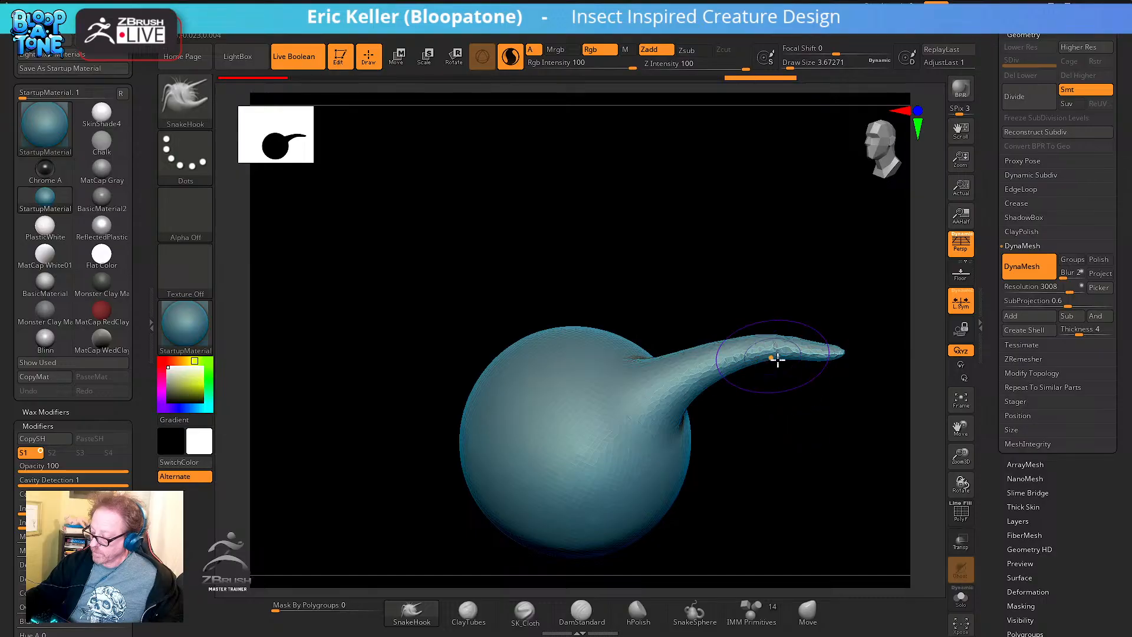
{"action": "key", "text": "ctrl+z"}
{"action": "mouse_move", "coordinate": [662, 391]}
{"action": "left_mouse_down"}
{"action": "mouse_move", "coordinate": [763, 354]}
{"action": "mouse_move", "coordinate": [869, 417]}
{"action": "left_mouse_up"}
Pull two thin, pointed spikes out of the horn's underside using a draw size of about 1
{"action": "mouse_move", "coordinate": [707, 387]}
{"action": "left_mouse_down"}
{"action": "mouse_move", "coordinate": [756, 453]}
{"action": "mouse_move", "coordinate": [794, 478]}
{"action": "left_mouse_up"}
{"action": "key", "text": "s"}
{"action": "key", "text": "ctrl+z"}
{"action": "key", "text": "s"}
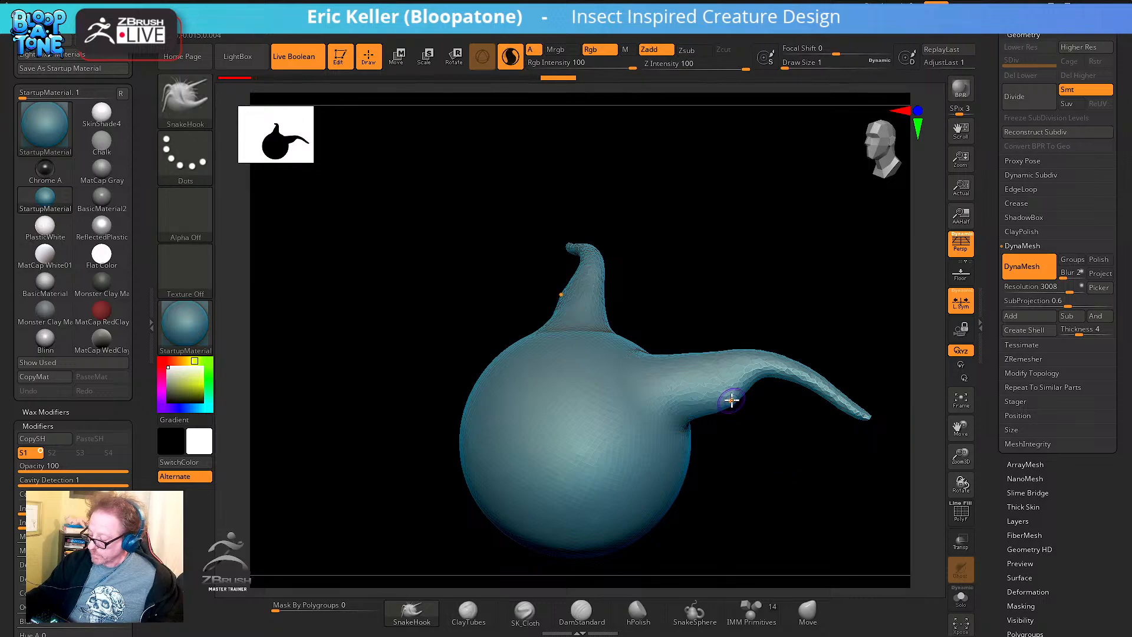
{"action": "key", "text": "s"}
{"action": "left_click", "coordinate": [728, 399]}
{"action": "mouse_move", "coordinate": [726, 398]}
{"action": "left_mouse_down"}
{"action": "mouse_move", "coordinate": [785, 462]}
{"action": "mouse_move", "coordinate": [725, 476]}
{"action": "mouse_move", "coordinate": [742, 505]}
{"action": "left_mouse_up"}
{"action": "mouse_move", "coordinate": [835, 499]}
{"action": "left_mouse_down", "text": "alt"}
{"action": "mouse_move", "coordinate": [809, 466]}
{"action": "mouse_move", "coordinate": [771, 498]}
{"action": "left_mouse_up", "text": "alt"}
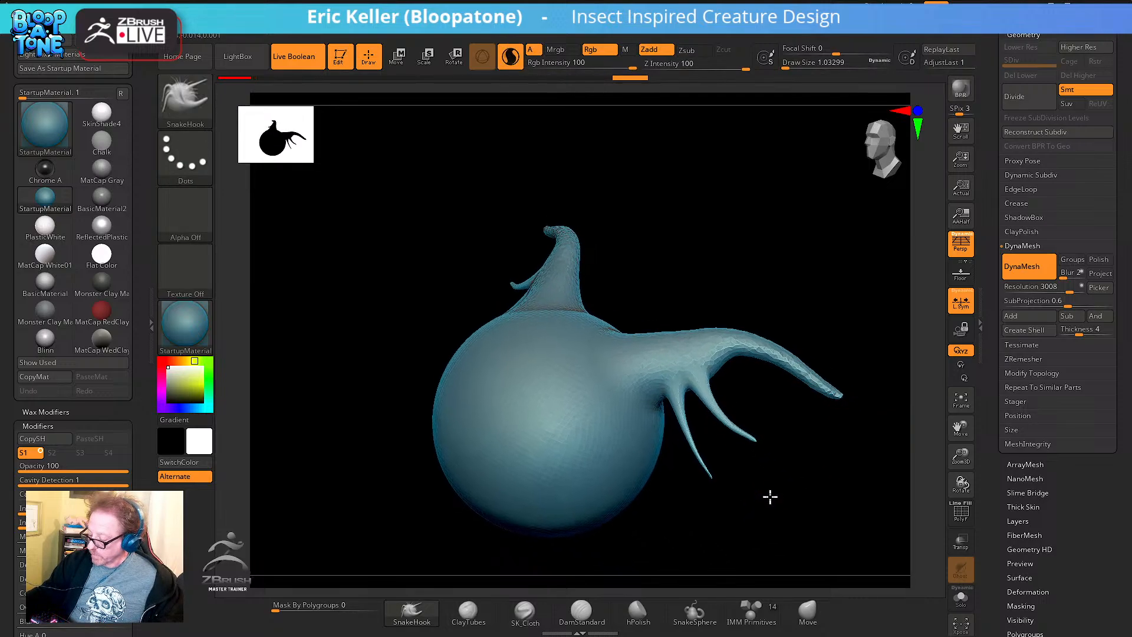
Check the wireframe around the horn's spikes and try a DynaMesh remesh of the sculpt
{"action": "left_click", "coordinate": [958, 520]}
{"action": "left_click_drag", "start_coordinate": [859, 505], "coordinate": [867, 605], "text": "alt"}
{"action": "left_click_drag", "start_coordinate": [837, 471], "coordinate": [796, 422], "text": "alt"}
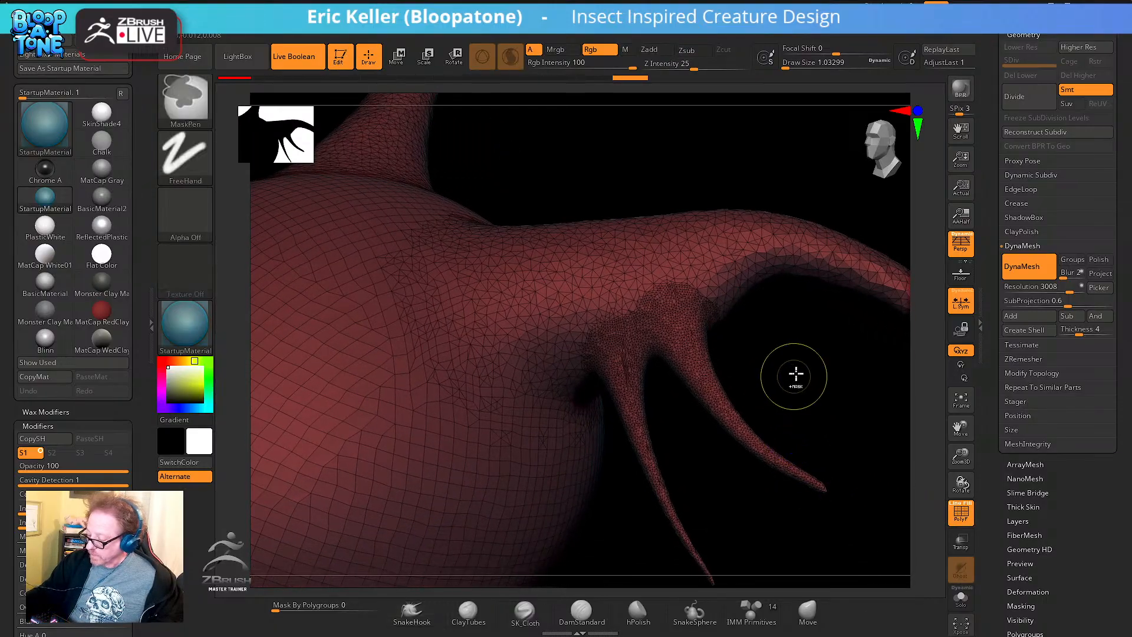
{"action": "left_click_drag", "start_coordinate": [796, 374], "coordinate": [858, 451], "text": "ctrl"}
{"action": "left_click", "coordinate": [960, 514]}
{"action": "left_click_drag", "start_coordinate": [878, 510], "coordinate": [863, 469], "text": "alt"}
{"action": "key", "text": "ctrl+z"}
Raise the DynaMesh resolution to 4096 and remesh the horned sphere
{"action": "left_click_drag", "start_coordinate": [1070, 289], "coordinate": [1089, 289]}
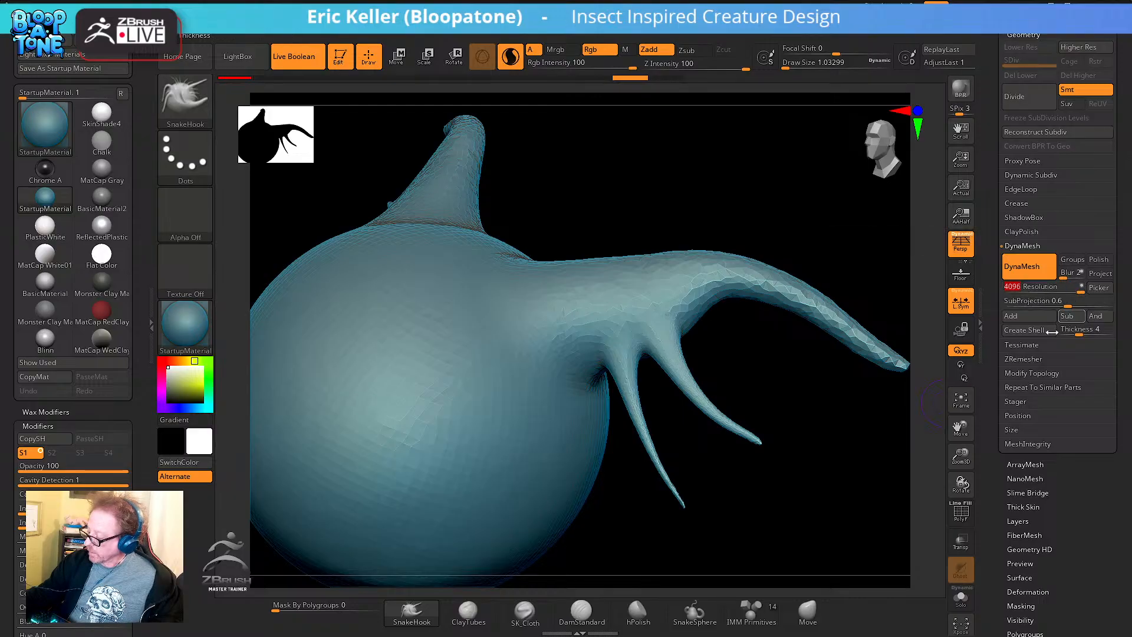
{"action": "left_click_drag", "start_coordinate": [867, 485], "coordinate": [764, 458], "text": "ctrl"}
Pull a small limb out of the sphere's side below the horn and bend its end
{"action": "left_click_drag", "start_coordinate": [590, 430], "coordinate": [647, 530]}
{"action": "mouse_move", "coordinate": [615, 459]}
{"action": "left_mouse_down"}
{"action": "mouse_move", "coordinate": [642, 488]}
{"action": "mouse_move", "coordinate": [707, 467]}
{"action": "mouse_move", "coordinate": [726, 484]}
{"action": "mouse_move", "coordinate": [711, 489]}
{"action": "left_mouse_up"}
{"action": "left_click_drag", "start_coordinate": [663, 368], "coordinate": [738, 489], "text": "shift"}
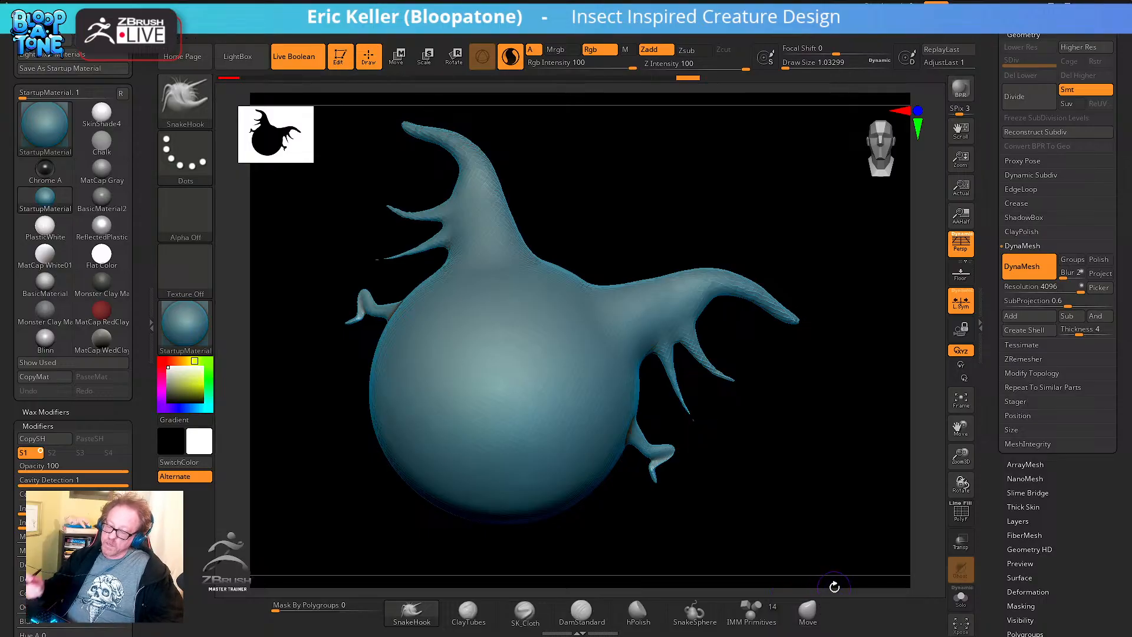
Raise a rounded bulge on the sphere's lower front and pull a thin leg out of it with a smaller brush
{"action": "key", "text": "s"}
{"action": "left_click", "coordinate": [560, 454]}
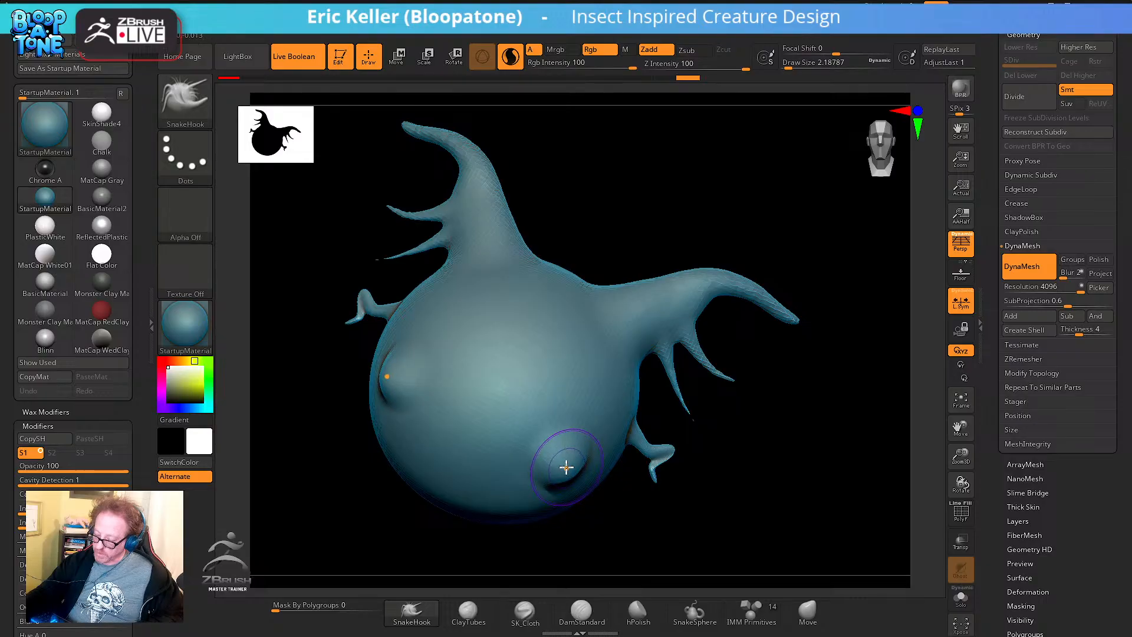
{"action": "key", "text": "s"}
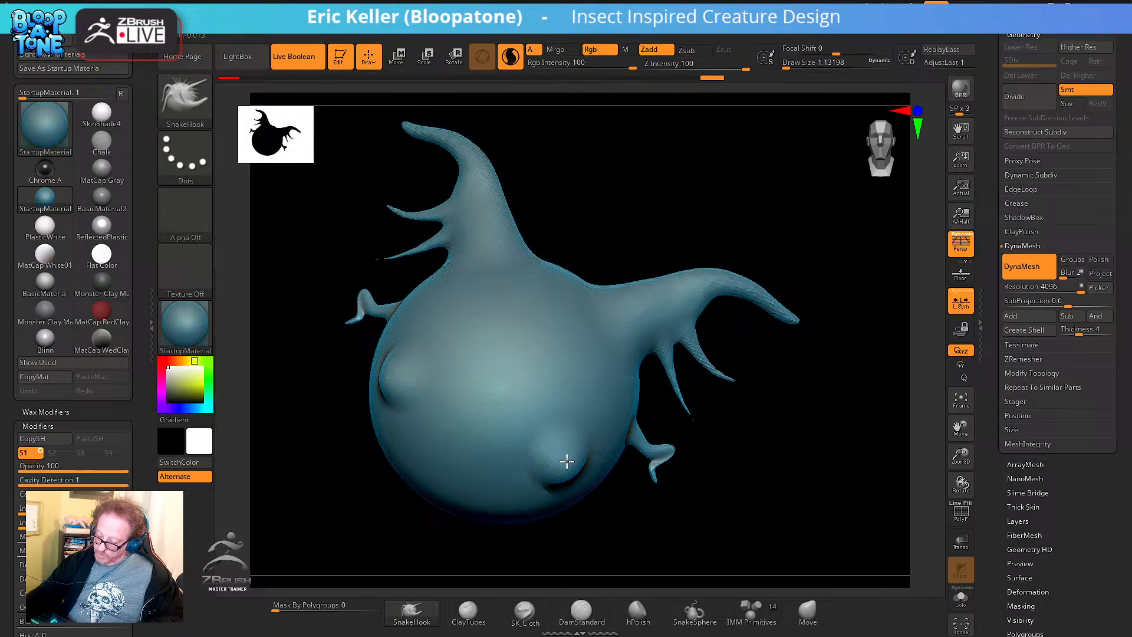
{"action": "mouse_move", "coordinate": [566, 454]}
{"action": "left_mouse_down"}
{"action": "mouse_move", "coordinate": [609, 506]}
{"action": "mouse_move", "coordinate": [625, 502]}
{"action": "mouse_move", "coordinate": [556, 440]}
{"action": "mouse_move", "coordinate": [586, 510]}
{"action": "mouse_move", "coordinate": [606, 493]}
{"action": "mouse_move", "coordinate": [613, 505]}
{"action": "left_mouse_up"}
Smooth back the two spikes under the horn and the bent tip of the side limb into shorter points
{"action": "mouse_move", "coordinate": [716, 480]}
{"action": "left_mouse_down"}
{"action": "mouse_move", "coordinate": [687, 450]}
{"action": "mouse_move", "coordinate": [705, 485]}
{"action": "mouse_move", "coordinate": [738, 480]}
{"action": "mouse_move", "coordinate": [634, 379]}
{"action": "mouse_move", "coordinate": [645, 396]}
{"action": "left_mouse_up"}
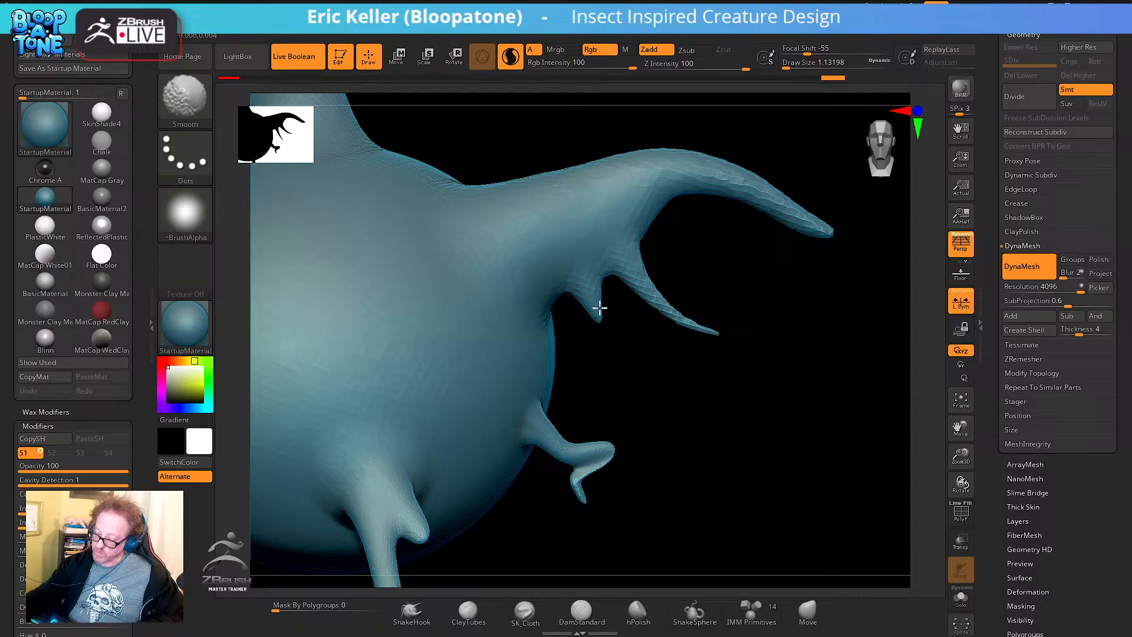
{"action": "mouse_move", "coordinate": [655, 377]}
{"action": "left_mouse_down"}
{"action": "mouse_move", "coordinate": [700, 366]}
{"action": "mouse_move", "coordinate": [701, 328]}
{"action": "left_mouse_up"}
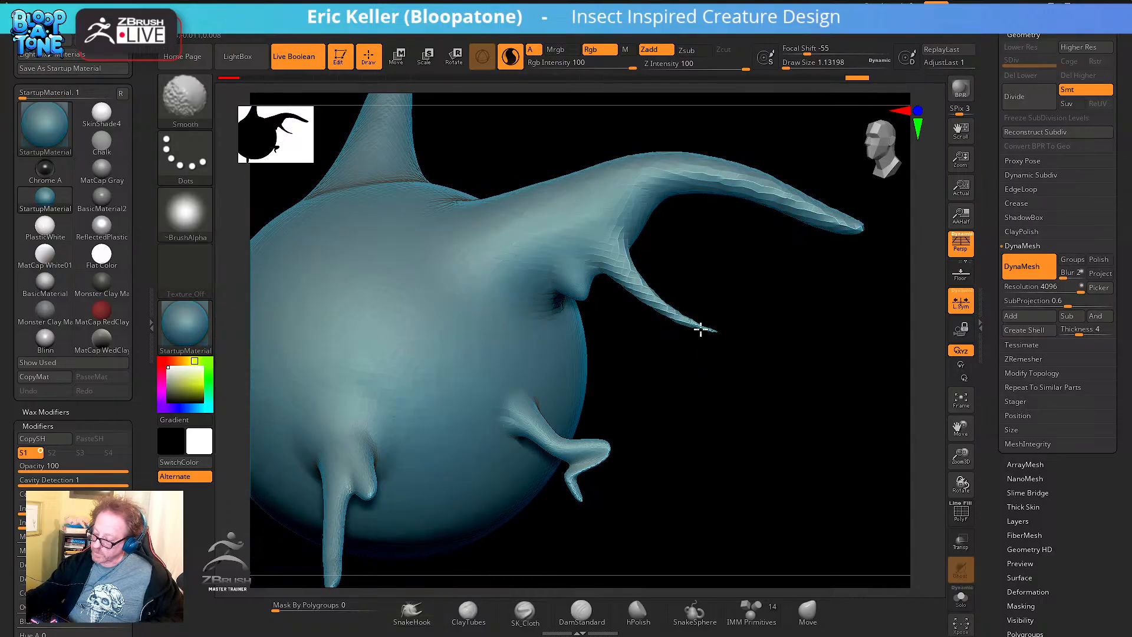
{"action": "left_click_drag", "start_coordinate": [631, 265], "coordinate": [639, 282]}
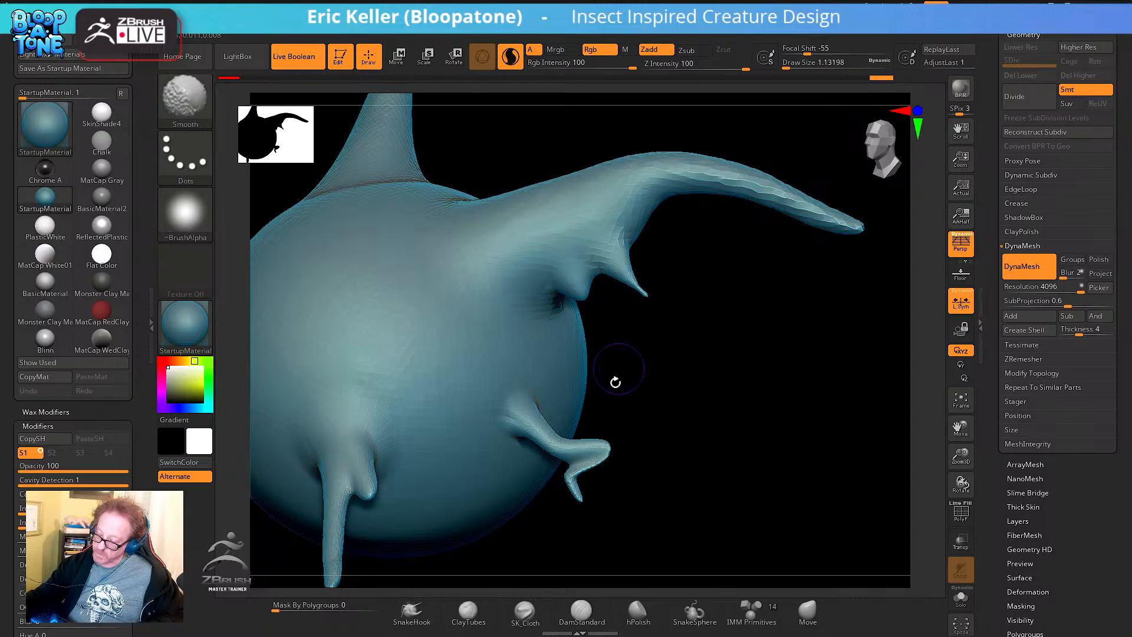
{"action": "left_click_drag", "start_coordinate": [602, 447], "coordinate": [579, 470]}
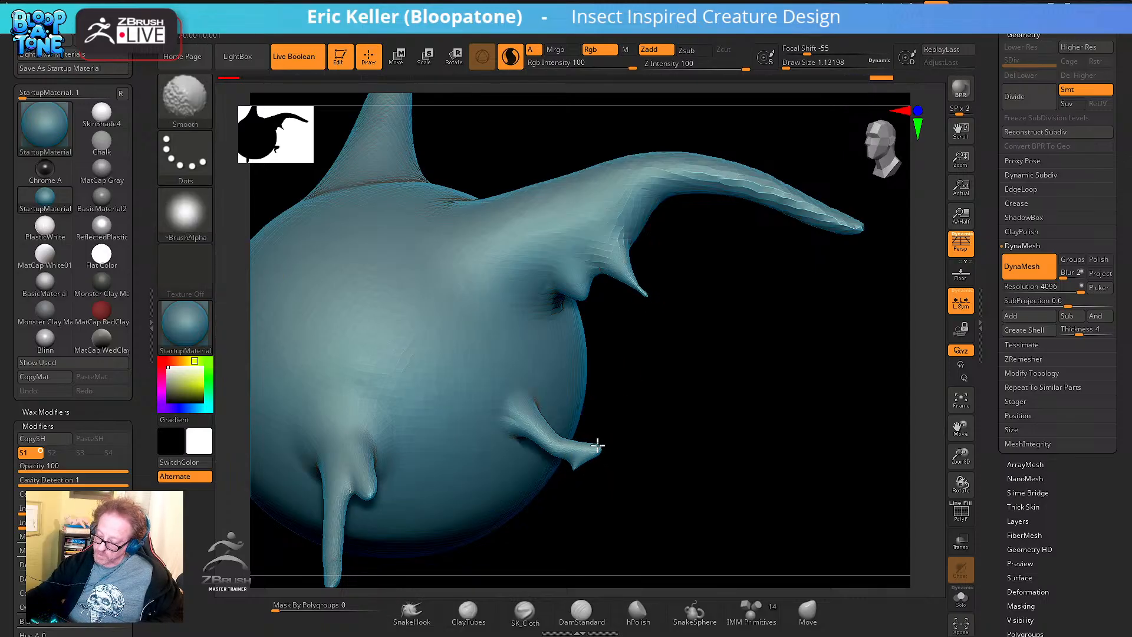
Review the whole horned sphere and preview the treehopper creature tool for comparison
{"action": "left_click_drag", "start_coordinate": [639, 437], "coordinate": [740, 450], "text": "alt"}
{"action": "left_click_drag", "start_coordinate": [743, 397], "coordinate": [761, 475], "text": "alt"}
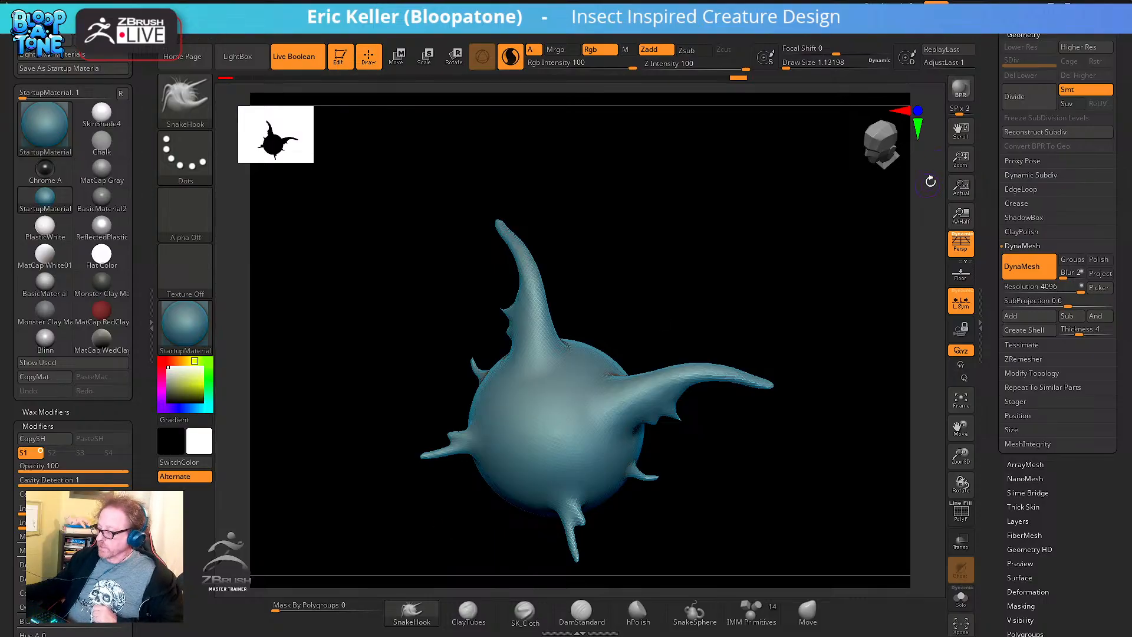
{"action": "left_click_drag", "start_coordinate": [990, 120], "coordinate": [979, 236]}
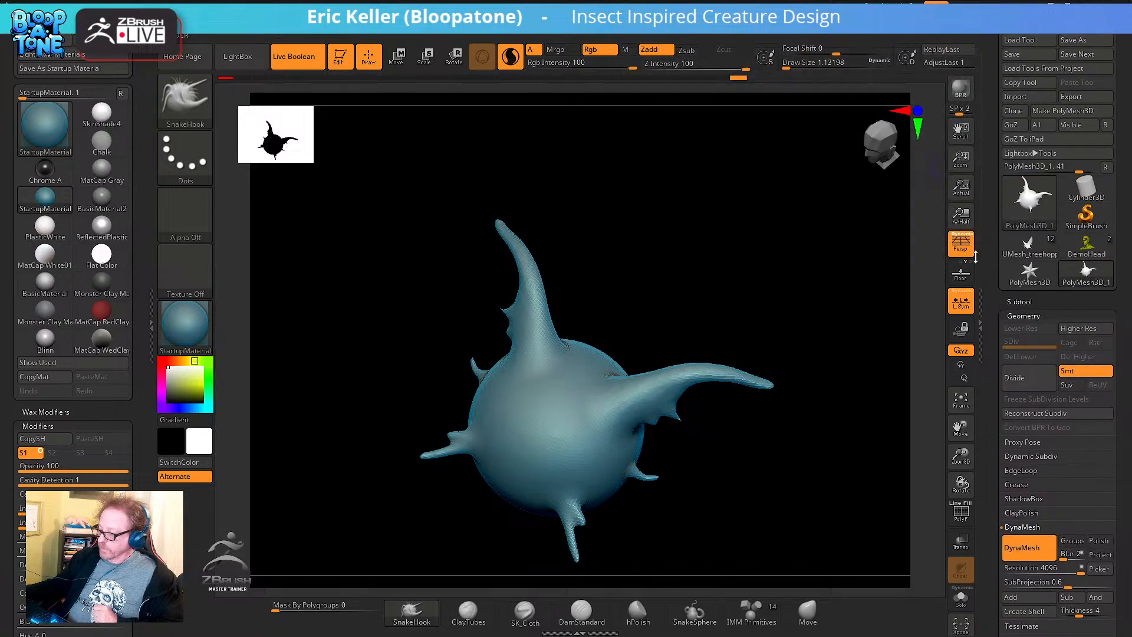
{"action": "mouse_move", "coordinate": [1042, 258]}
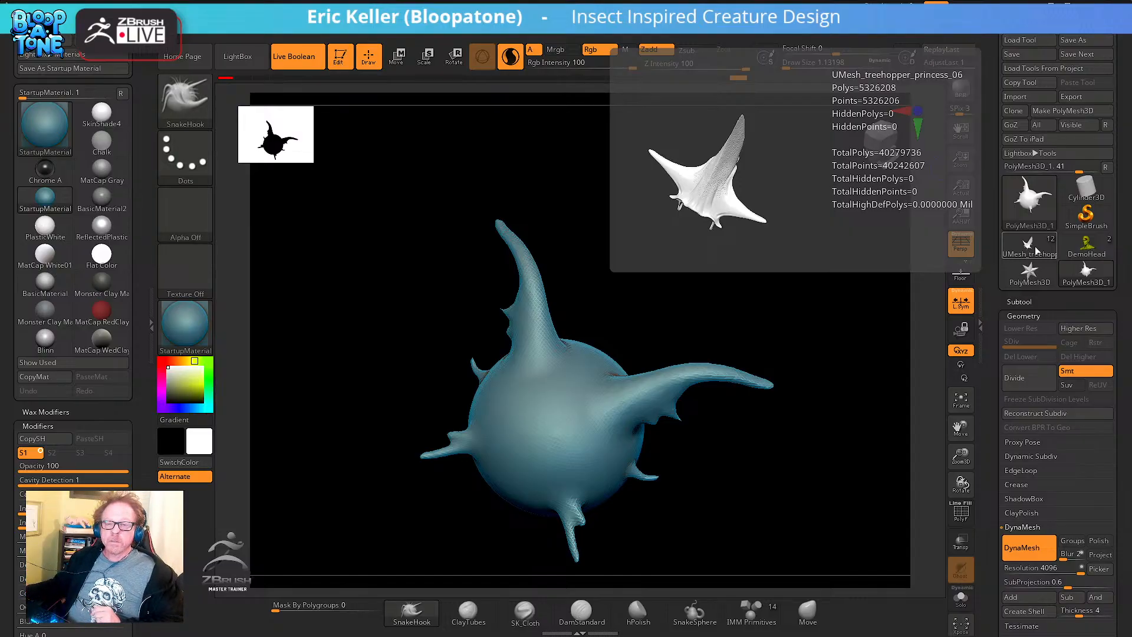
{"action": "mouse_move", "coordinate": [771, 519]}
{"action": "left_mouse_down"}
{"action": "mouse_move", "coordinate": [767, 582]}
{"action": "mouse_move", "coordinate": [761, 523]}
{"action": "mouse_move", "coordinate": [670, 460]}
{"action": "left_mouse_up"}
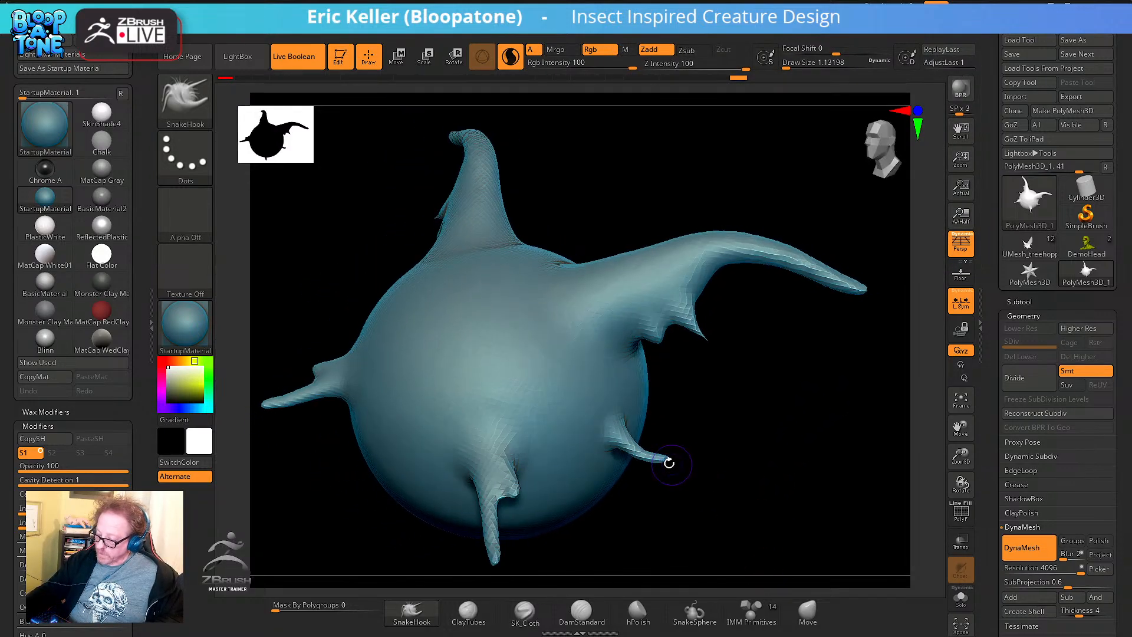
{"action": "key", "text": "s"}
{"action": "left_click", "coordinate": [666, 460]}
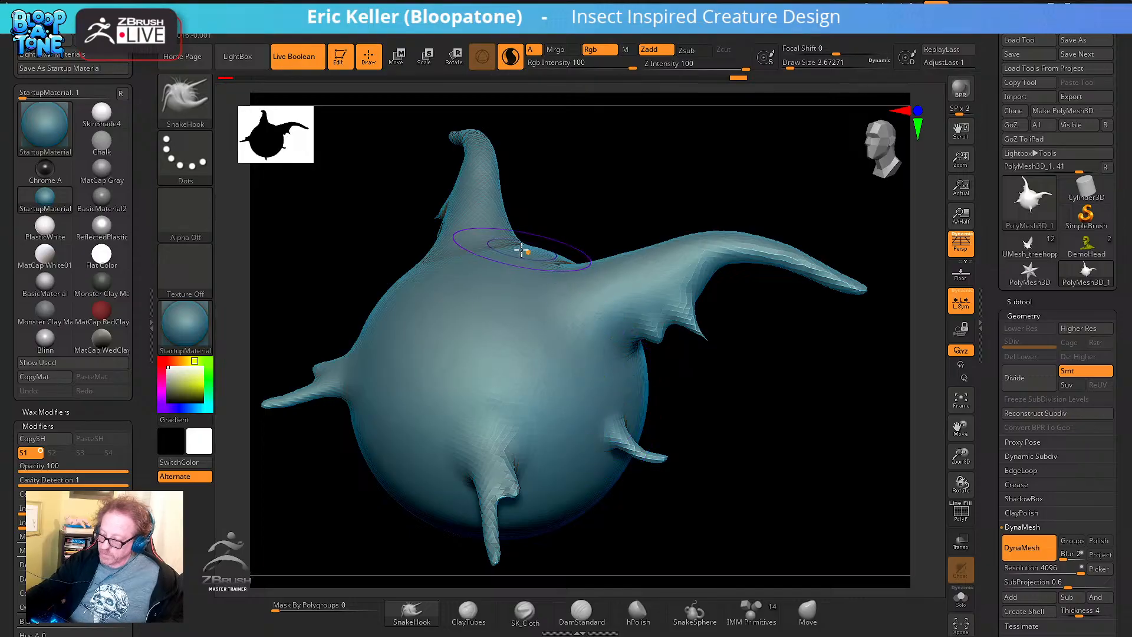
{"action": "mouse_move", "coordinate": [656, 462]}
{"action": "left_mouse_down"}
{"action": "mouse_move", "coordinate": [703, 354]}
{"action": "mouse_move", "coordinate": [700, 328]}
{"action": "left_mouse_up"}
{"action": "key", "text": "ctrl+z"}
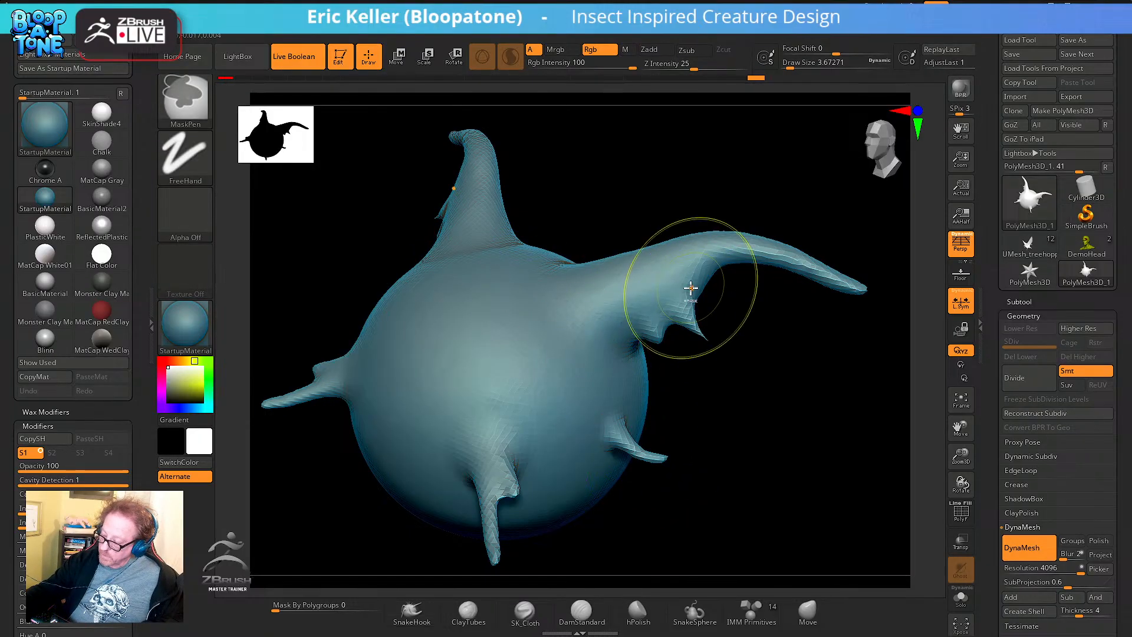
Pull the side limb's tip into a long thin curve reaching up toward the horn's lower spike with SnakeHook at draw size about 1.53
{"action": "key", "text": "s"}
{"action": "left_click", "coordinate": [688, 421]}
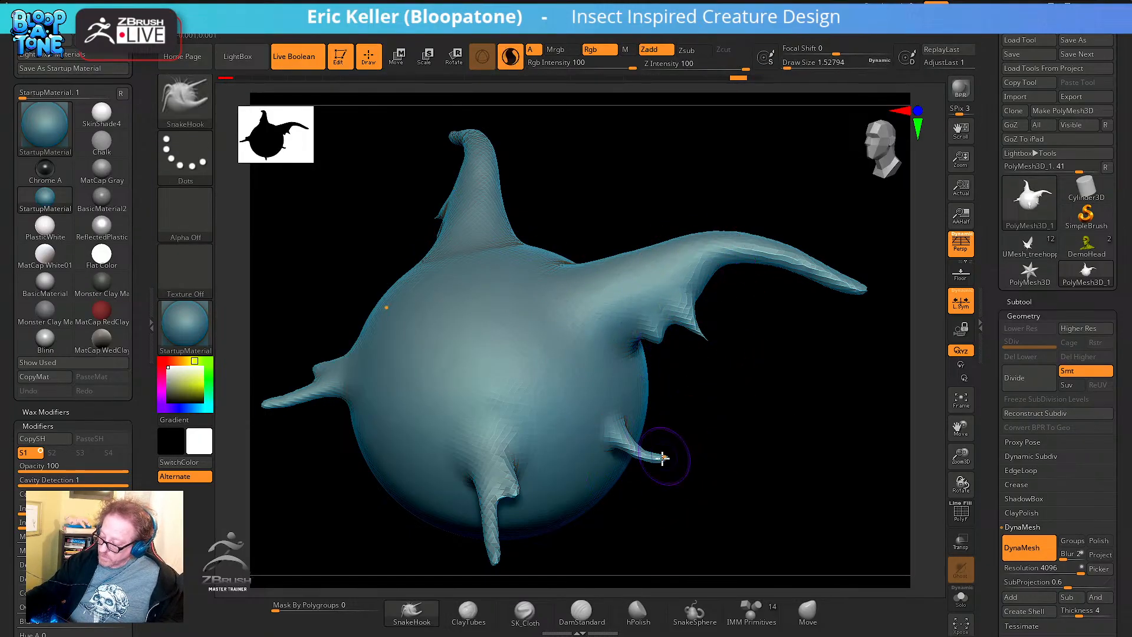
{"action": "mouse_move", "coordinate": [662, 455]}
{"action": "left_mouse_down"}
{"action": "mouse_move", "coordinate": [733, 382]}
{"action": "mouse_move", "coordinate": [717, 316]}
{"action": "mouse_move", "coordinate": [623, 489]}
{"action": "left_mouse_up"}
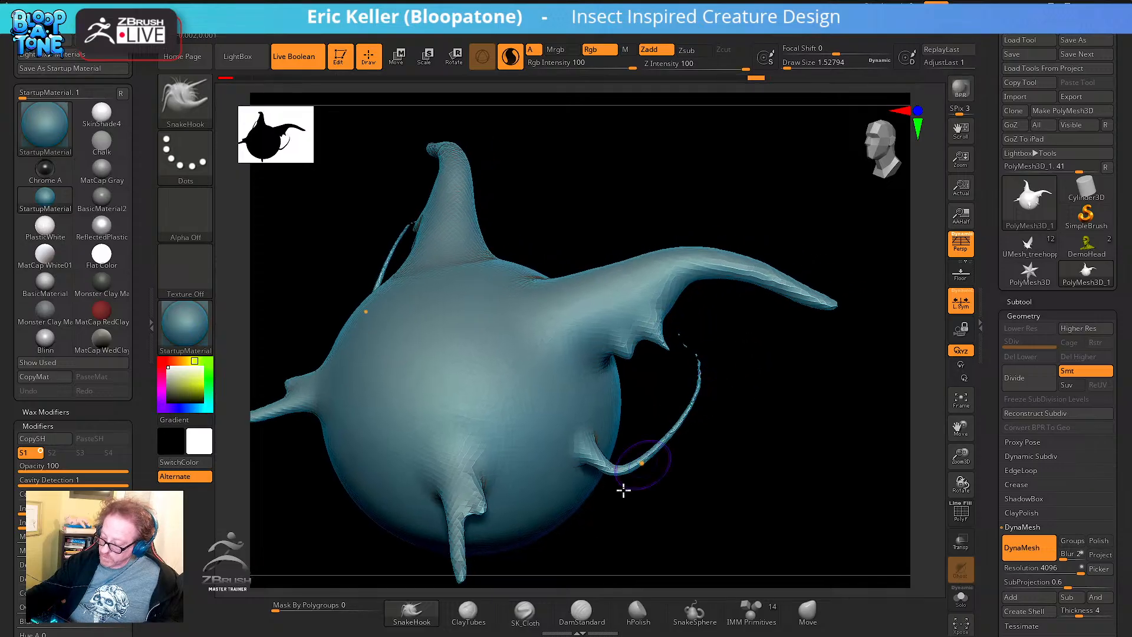
Thicken the thin curved limb with the Inflat brush, swelling its upper part into a rounded bulge joined to the horn's spike
{"action": "left_click", "coordinate": [186, 99]}
{"action": "left_click", "coordinate": [583, 112]}
{"action": "key", "text": "s"}
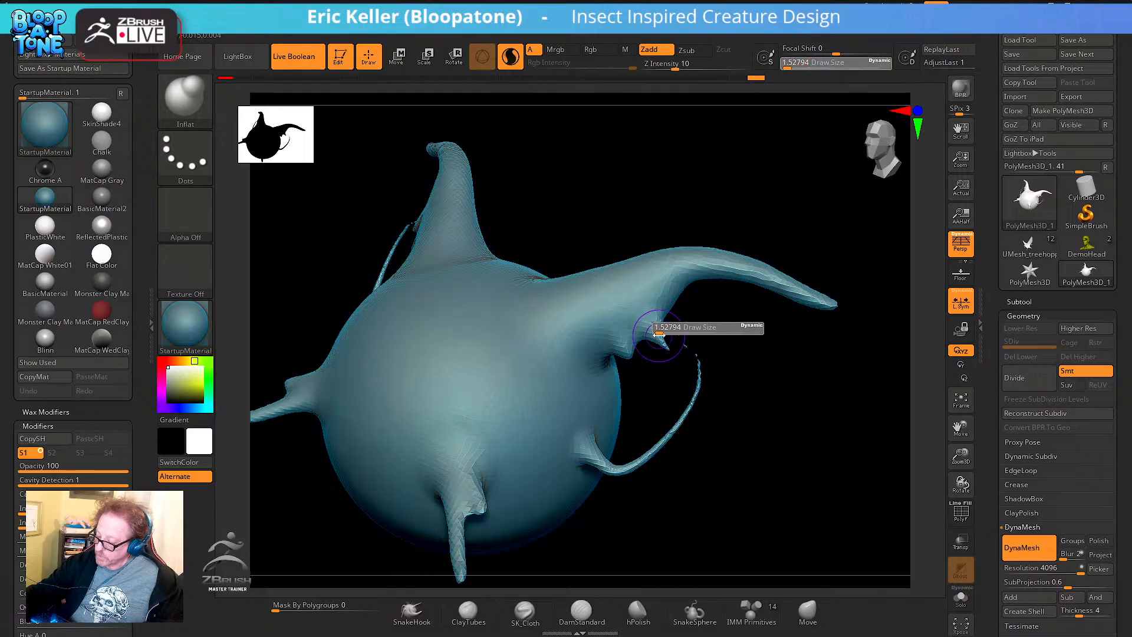
{"action": "left_click", "coordinate": [672, 330]}
{"action": "mouse_move", "coordinate": [676, 348]}
{"action": "left_mouse_down"}
{"action": "mouse_move", "coordinate": [666, 349]}
{"action": "mouse_move", "coordinate": [702, 374]}
{"action": "mouse_move", "coordinate": [675, 352]}
{"action": "mouse_move", "coordinate": [687, 368]}
{"action": "left_mouse_up"}
{"action": "left_click_drag", "start_coordinate": [766, 442], "coordinate": [784, 438]}
{"action": "mouse_move", "coordinate": [684, 413]}
{"action": "left_mouse_down"}
{"action": "mouse_move", "coordinate": [654, 455]}
{"action": "mouse_move", "coordinate": [620, 469]}
{"action": "left_mouse_up"}
{"action": "left_click_drag", "start_coordinate": [687, 478], "coordinate": [702, 473]}
{"action": "left_click_drag", "start_coordinate": [709, 362], "coordinate": [710, 525]}
Pull a mirrored pair of upright stalks out of the top of the body with the SnakeSphere brush at draw size about 1.03
{"action": "left_click", "coordinate": [694, 612]}
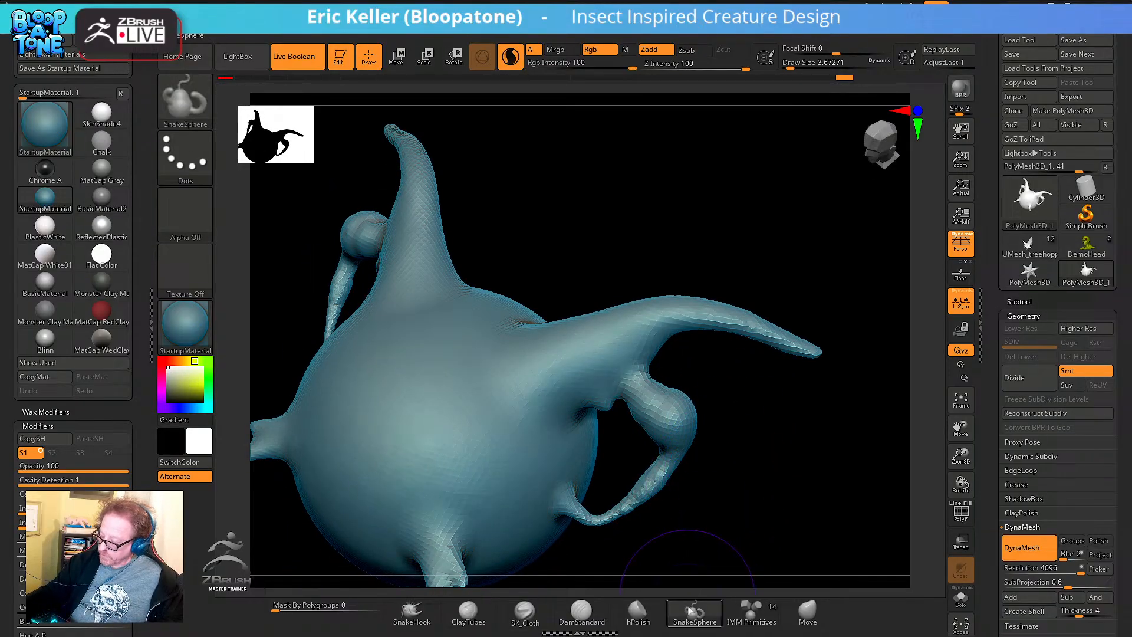
{"action": "key", "text": "s"}
{"action": "mouse_move", "coordinate": [697, 535]}
{"action": "left_mouse_down"}
{"action": "mouse_move", "coordinate": [705, 573]}
{"action": "mouse_move", "coordinate": [705, 543]}
{"action": "mouse_move", "coordinate": [617, 485]}
{"action": "left_mouse_up"}
{"action": "left_click_drag", "start_coordinate": [553, 372], "coordinate": [565, 260]}
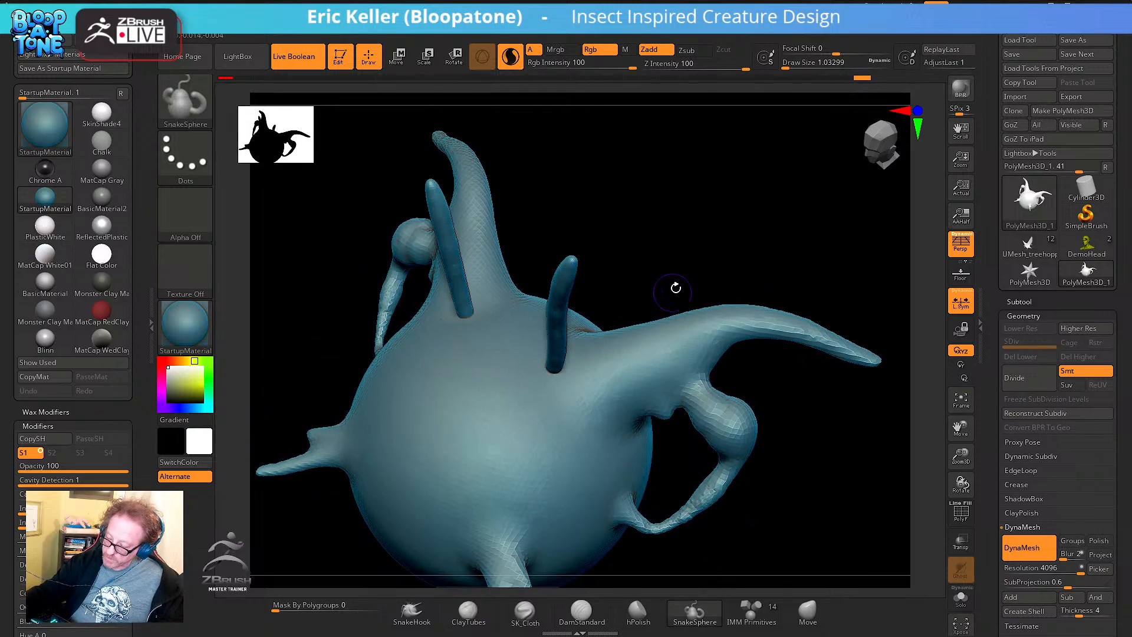
Grow side branches and smaller offshoots from the upright stalks with SnakeSphere, shaping them like antlers
{"action": "mouse_move", "coordinate": [674, 288]}
{"action": "left_mouse_down"}
{"action": "mouse_move", "coordinate": [664, 322]}
{"action": "mouse_move", "coordinate": [672, 280]}
{"action": "mouse_move", "coordinate": [584, 354]}
{"action": "mouse_move", "coordinate": [676, 342]}
{"action": "left_mouse_up"}
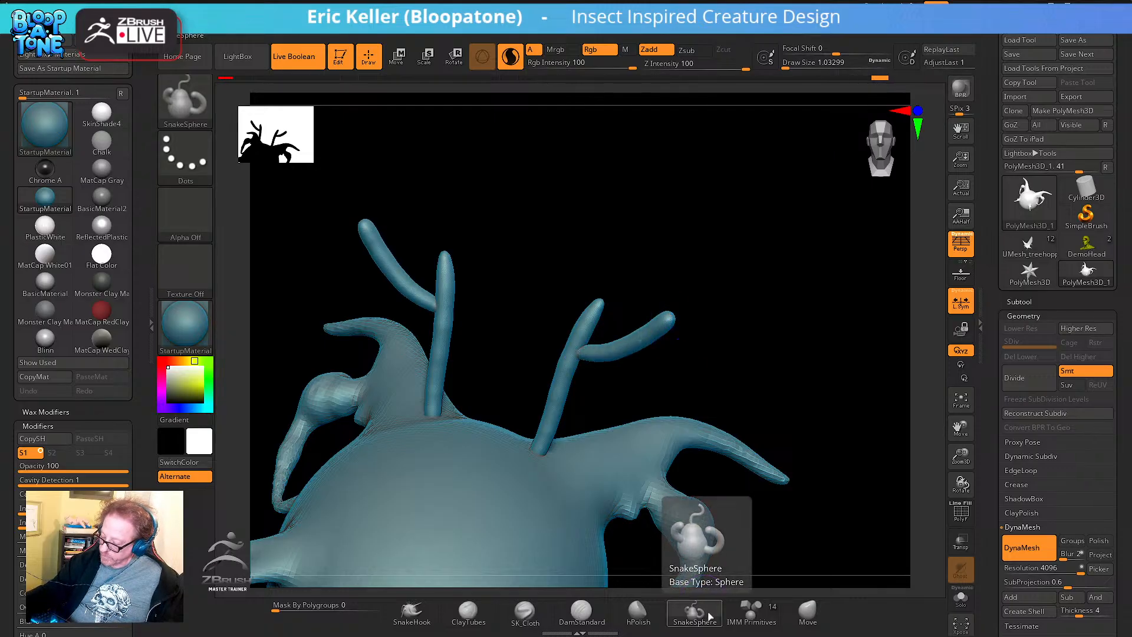
{"action": "mouse_move", "coordinate": [570, 343]}
{"action": "left_mouse_down"}
{"action": "mouse_move", "coordinate": [586, 316]}
{"action": "mouse_move", "coordinate": [583, 242]}
{"action": "left_mouse_up"}
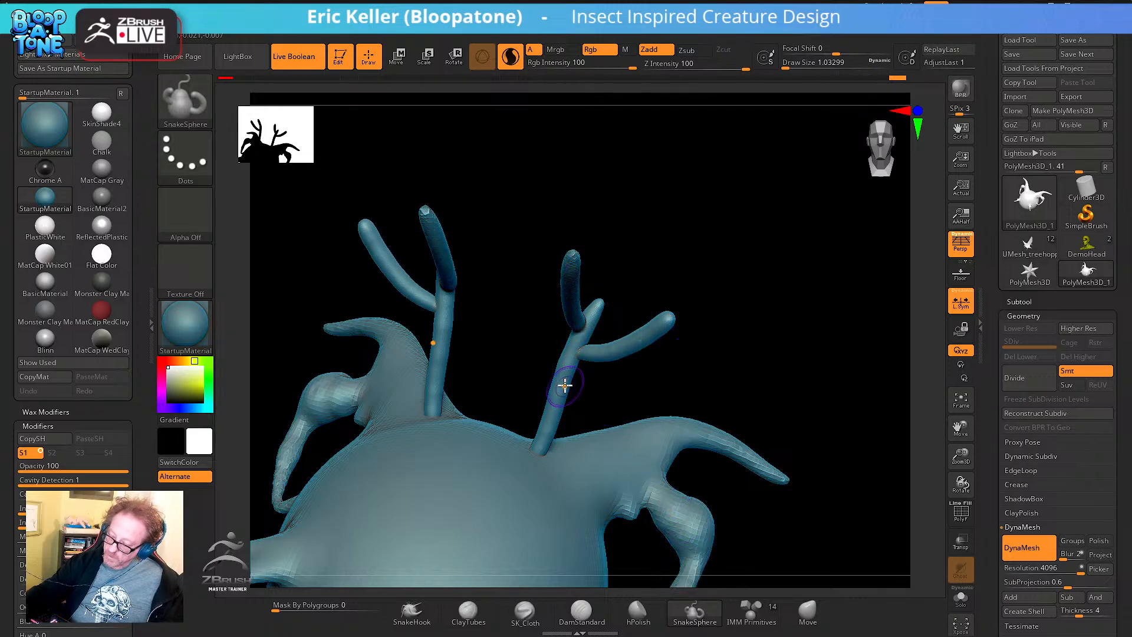
{"action": "mouse_move", "coordinate": [565, 386]}
{"action": "left_mouse_down"}
{"action": "mouse_move", "coordinate": [613, 374]}
{"action": "mouse_move", "coordinate": [536, 316]}
{"action": "left_mouse_up"}
{"action": "mouse_move", "coordinate": [619, 277]}
{"action": "left_mouse_down"}
{"action": "mouse_move", "coordinate": [642, 253]}
{"action": "mouse_move", "coordinate": [598, 294]}
{"action": "left_mouse_up"}
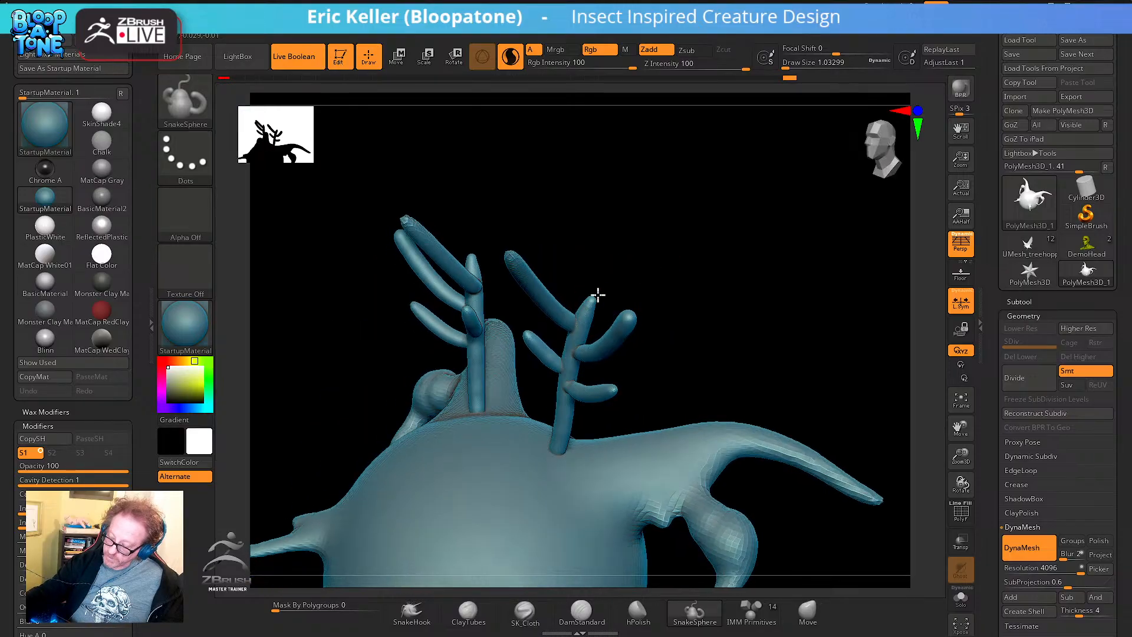
{"action": "left_click_drag", "start_coordinate": [675, 283], "coordinate": [715, 384]}
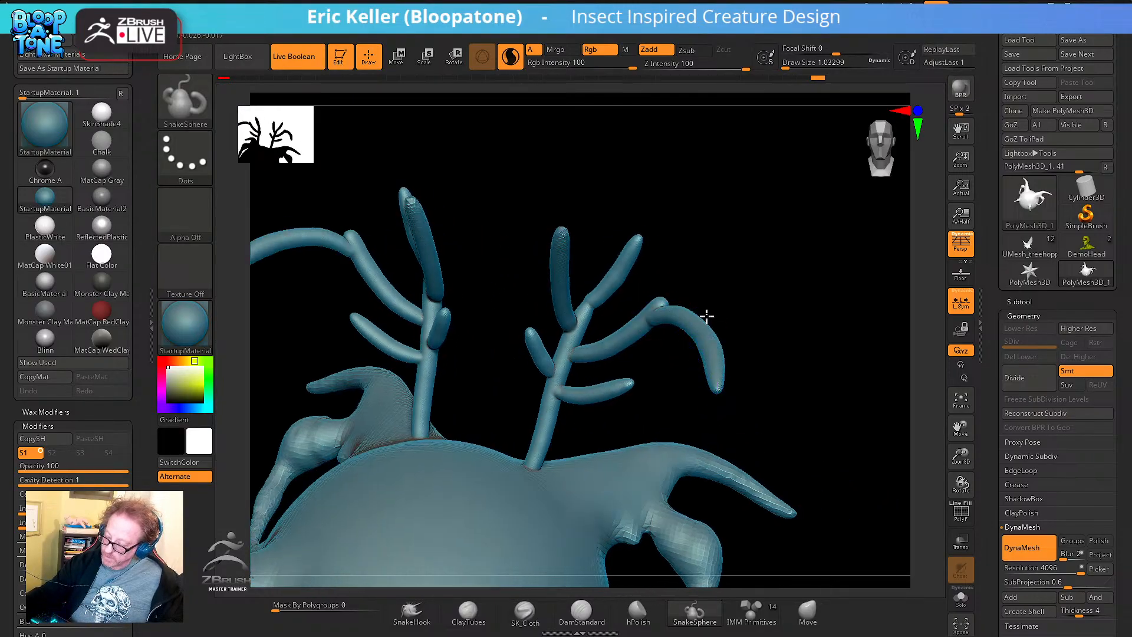
{"action": "left_click_drag", "start_coordinate": [707, 317], "coordinate": [769, 268]}
{"action": "left_click_drag", "start_coordinate": [710, 341], "coordinate": [762, 395]}
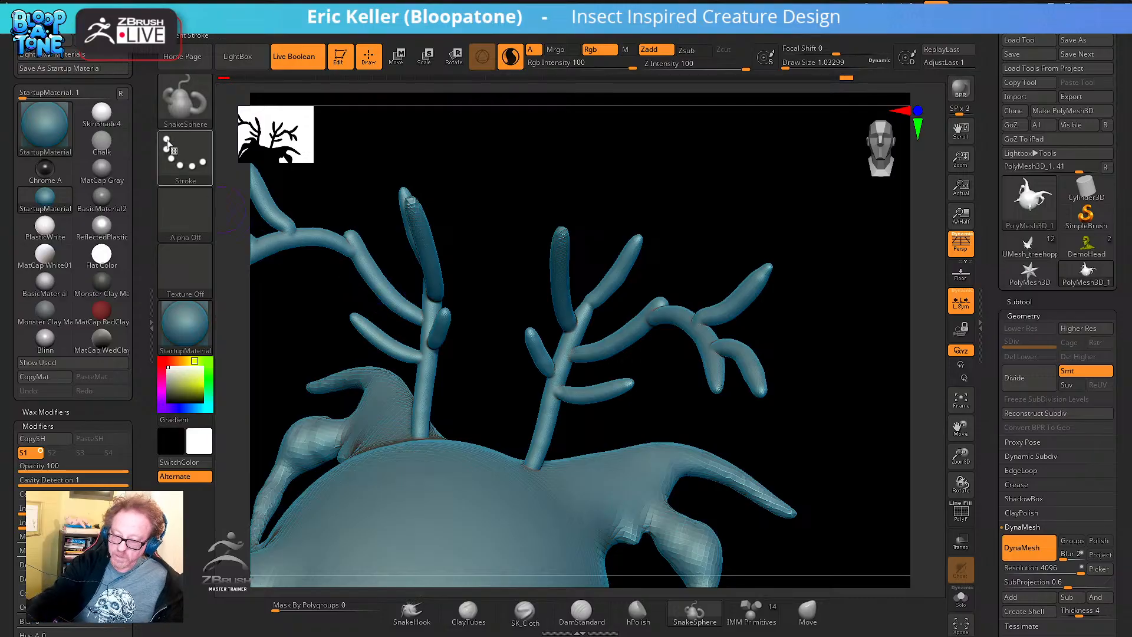
Try to draw a star-profile tube across the upper body and side horn with the CurveAlpha brush
{"action": "left_click", "coordinate": [184, 99]}
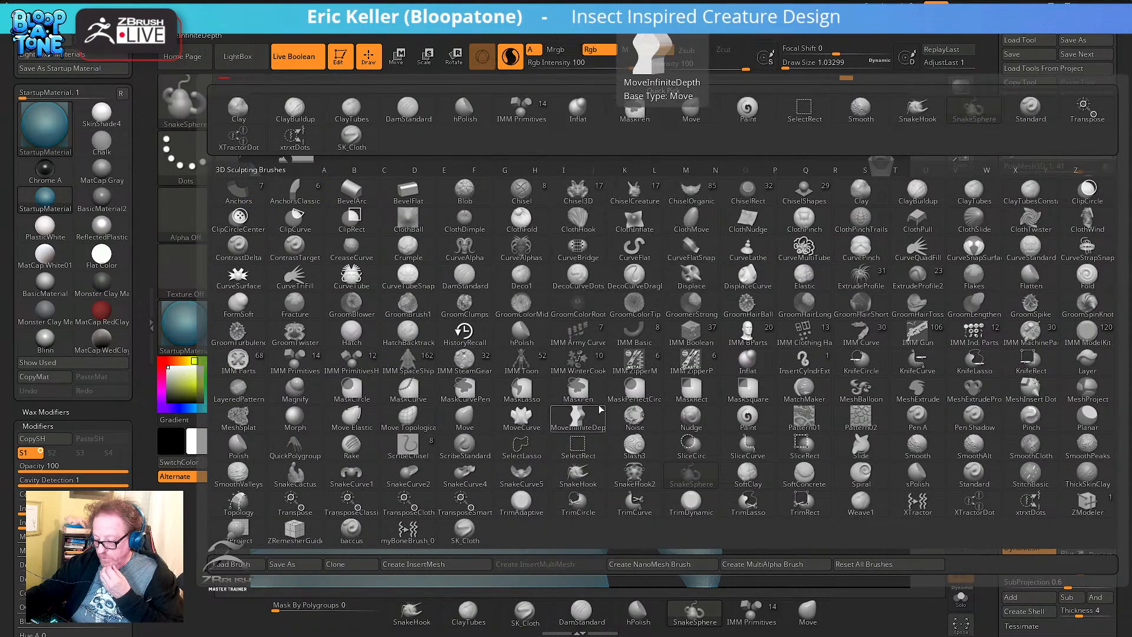
{"action": "left_click", "coordinate": [465, 251]}
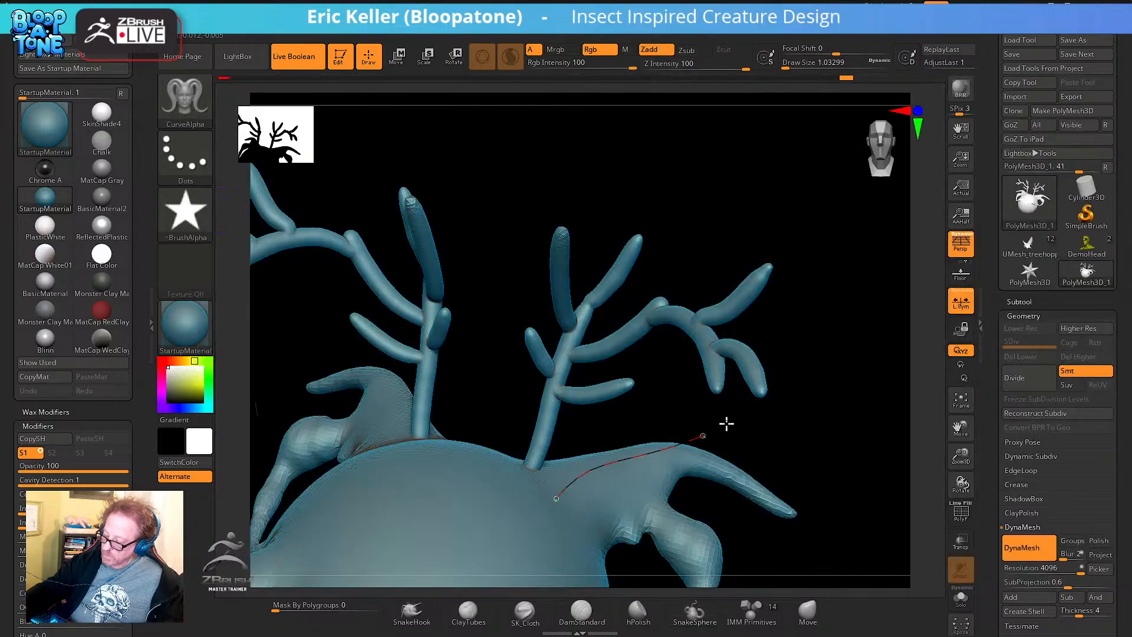
{"action": "mouse_move", "coordinate": [726, 423]}
{"action": "left_mouse_down"}
{"action": "mouse_move", "coordinate": [796, 450]}
{"action": "mouse_move", "coordinate": [820, 506]}
{"action": "left_mouse_up"}
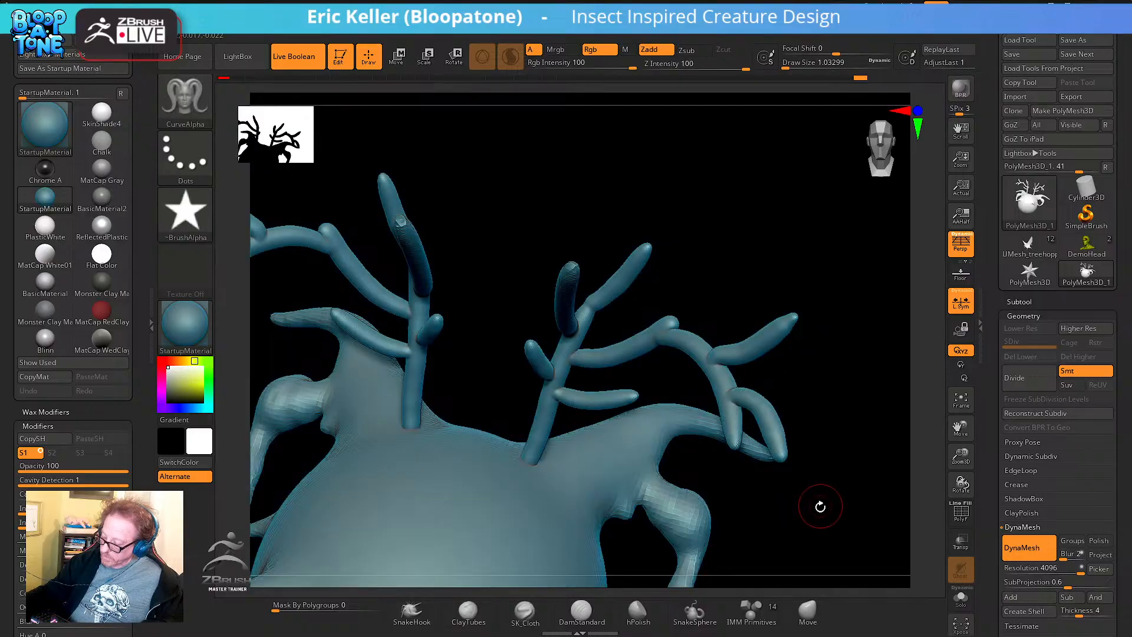
Pull ribbed spines out of the sphere's surface with the SnakeCactus brush
{"action": "key", "text": "b"}
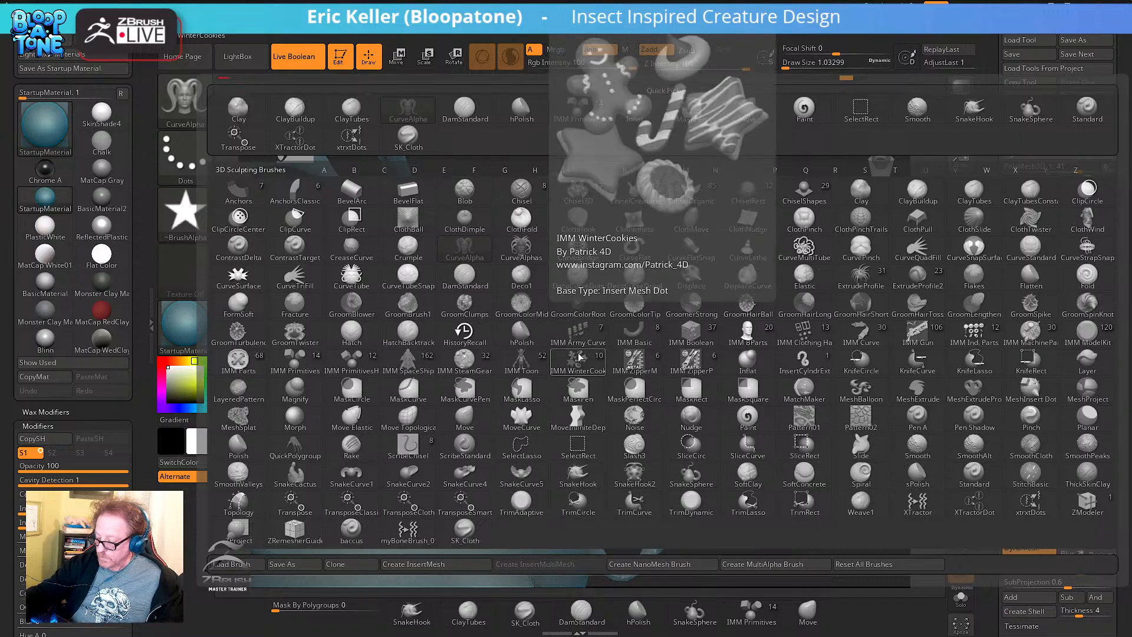
{"action": "left_click", "coordinate": [302, 480]}
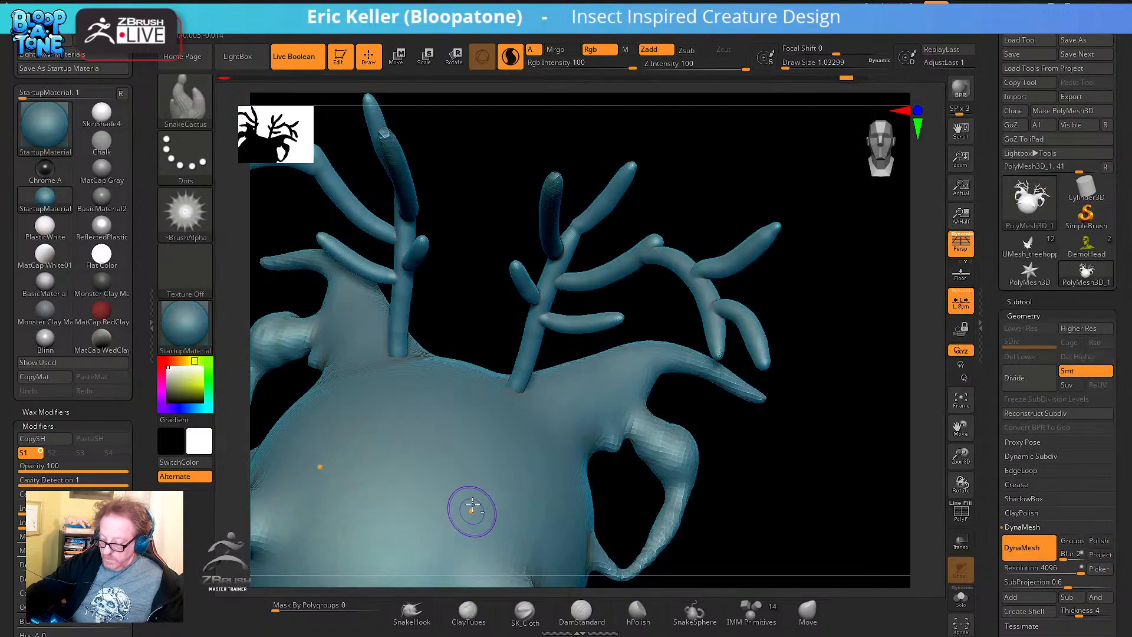
{"action": "right_click_drag", "start_coordinate": [472, 508], "coordinate": [503, 425], "text": "alt"}
{"action": "left_click_drag", "start_coordinate": [525, 382], "coordinate": [591, 328]}
{"action": "mouse_move", "coordinate": [641, 416]}
{"action": "left_mouse_down"}
{"action": "mouse_move", "coordinate": [806, 442]}
{"action": "mouse_move", "coordinate": [549, 434]}
{"action": "mouse_move", "coordinate": [659, 371]}
{"action": "mouse_move", "coordinate": [725, 397]}
{"action": "left_mouse_up"}
Switch the SnakeCactus brush to Alpha 19 and pull swirled spines from the body's side
{"action": "left_click", "coordinate": [185, 212]}
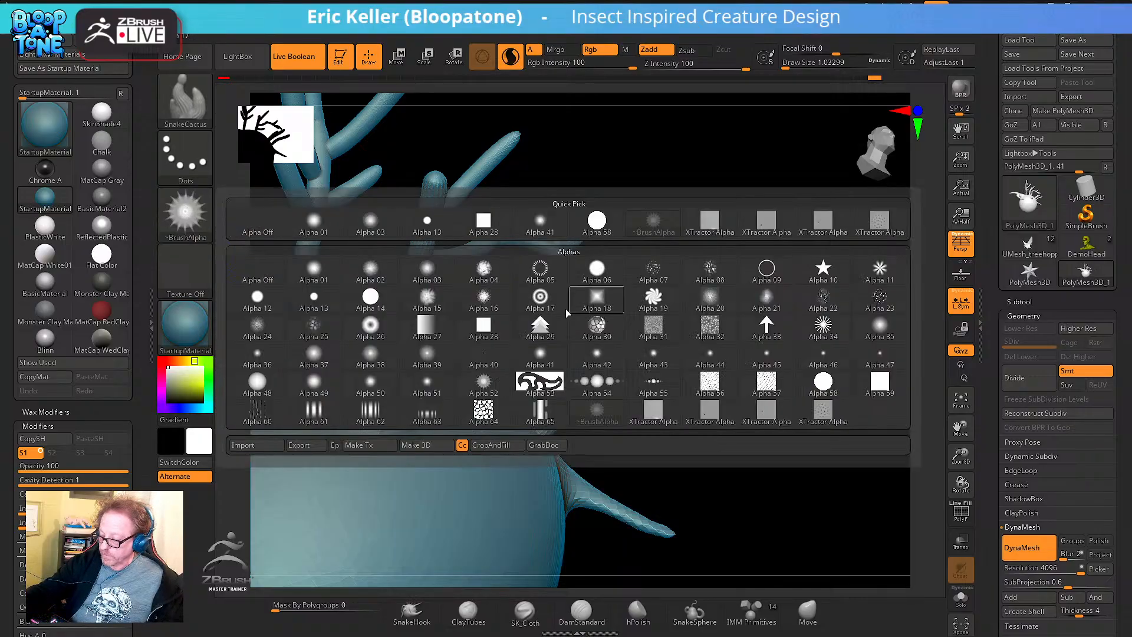
{"action": "left_click", "coordinate": [653, 296]}
{"action": "mouse_move", "coordinate": [491, 497]}
{"action": "left_mouse_down"}
{"action": "mouse_move", "coordinate": [743, 445]}
{"action": "mouse_move", "coordinate": [756, 423]}
{"action": "mouse_move", "coordinate": [696, 463]}
{"action": "left_mouse_up"}
Try to pull a thick fluted spine out of the lower body with SnakeCactus at draw size about 3.67
{"action": "key", "text": "s"}
{"action": "left_click_drag", "start_coordinate": [677, 473], "coordinate": [748, 402]}
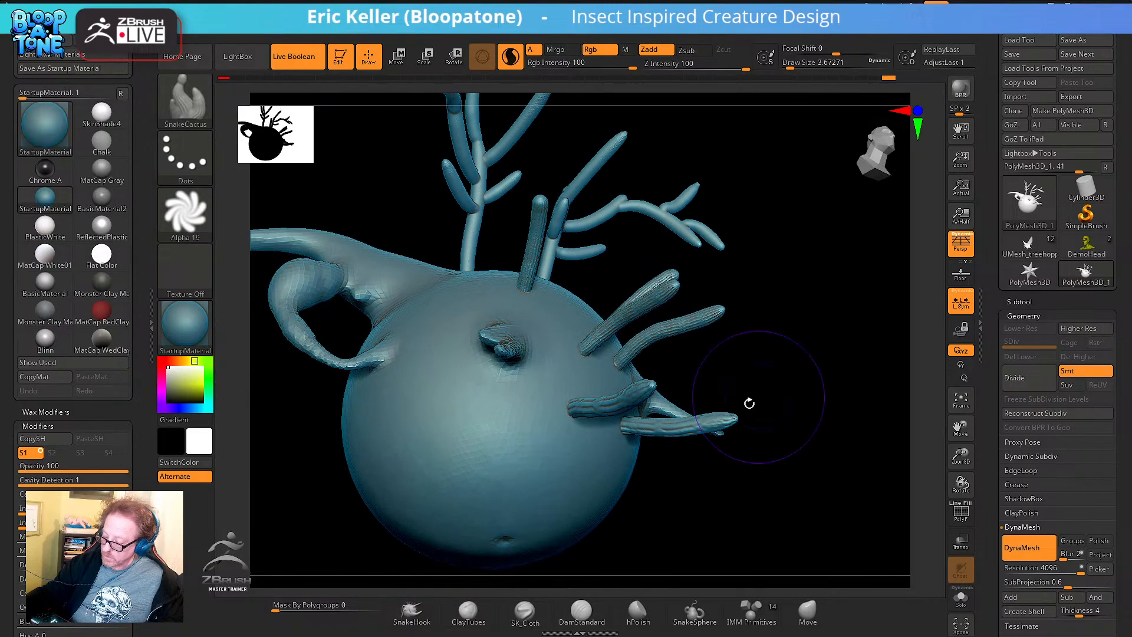
{"action": "left_click_drag", "start_coordinate": [583, 476], "coordinate": [655, 534]}
{"action": "mouse_move", "coordinate": [731, 518]}
{"action": "left_mouse_down", "text": "alt"}
{"action": "mouse_move", "coordinate": [766, 452]}
{"action": "mouse_move", "coordinate": [760, 496]}
{"action": "left_mouse_up", "text": "alt"}
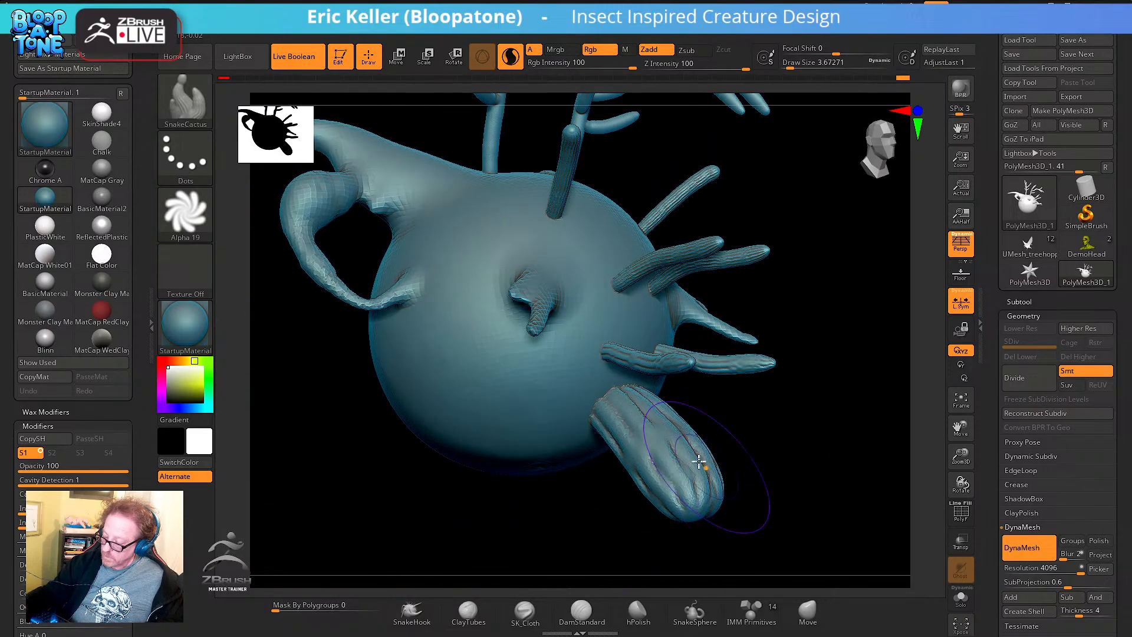
{"action": "left_click_drag", "start_coordinate": [763, 443], "coordinate": [745, 471], "text": "alt"}
{"action": "key", "text": "ctrl+z"}
Pull long slender fluted spines out of the body with SnakeCactus at draw size about 1.53
{"action": "key", "text": "s"}
{"action": "left_click_drag", "start_coordinate": [488, 387], "coordinate": [487, 475]}
{"action": "key", "text": "s"}
{"action": "mouse_move", "coordinate": [563, 503]}
{"action": "left_mouse_down"}
{"action": "mouse_move", "coordinate": [561, 523]}
{"action": "mouse_move", "coordinate": [596, 473]}
{"action": "mouse_move", "coordinate": [602, 518]}
{"action": "mouse_move", "coordinate": [577, 420]}
{"action": "left_mouse_up"}
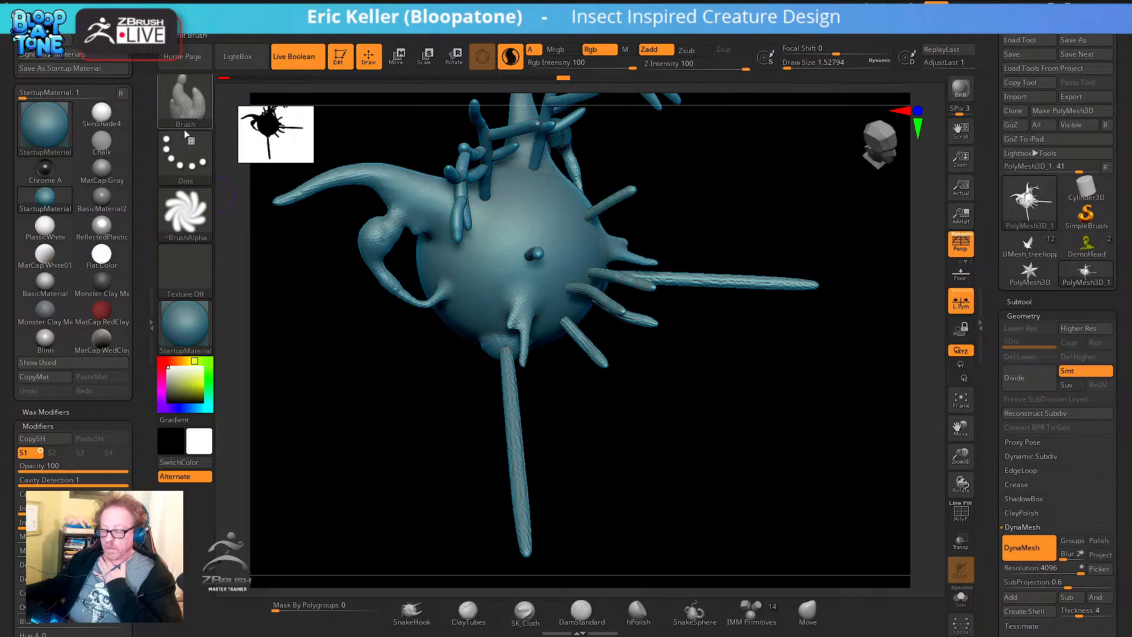
Make the UMesh_treehopper_princess tool active, set the draw size to 1 and choose the DamStandard brush
{"action": "left_click", "coordinate": [1029, 245]}
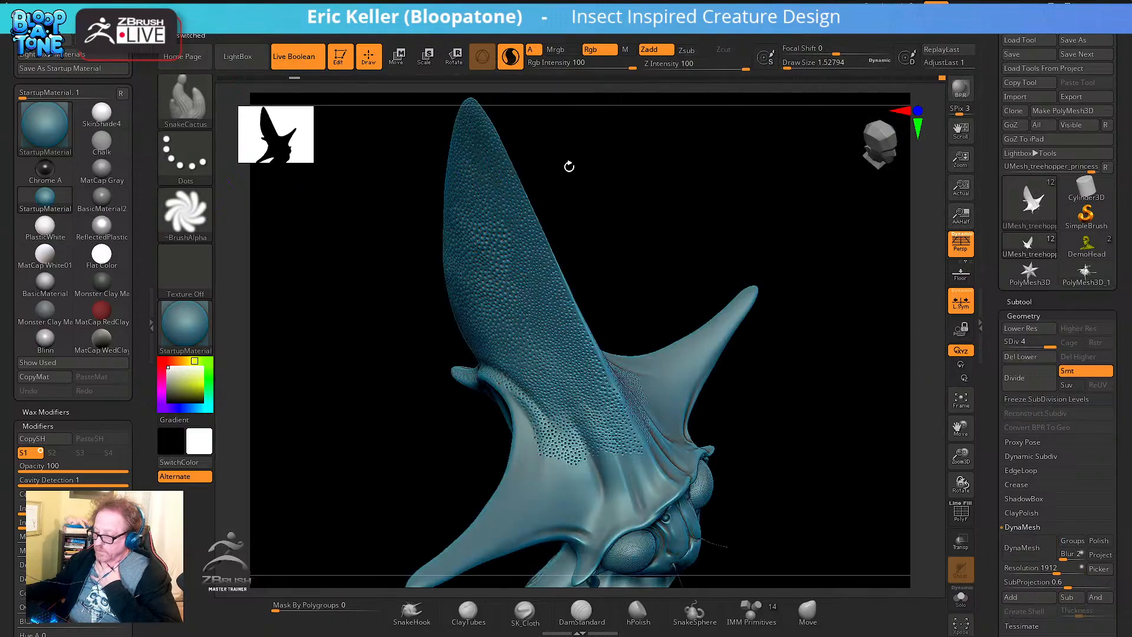
{"action": "left_click_drag", "start_coordinate": [803, 417], "coordinate": [862, 387], "text": "alt"}
{"action": "key", "text": "s"}
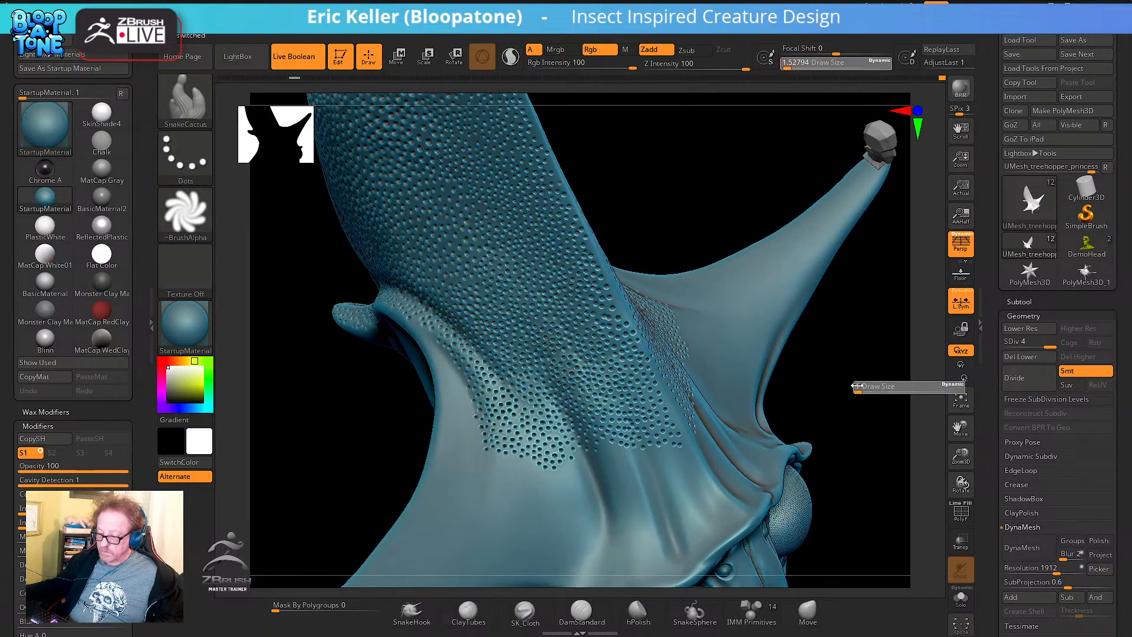
{"action": "left_click", "coordinate": [857, 386]}
{"action": "key", "text": "b"}
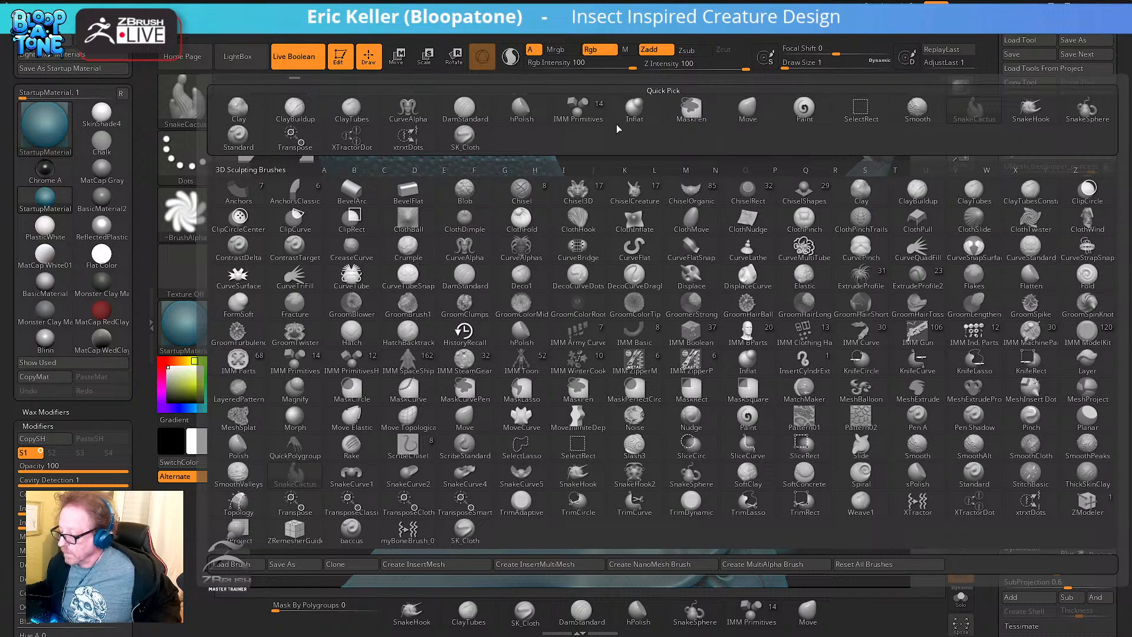
{"action": "left_click", "coordinate": [465, 109]}
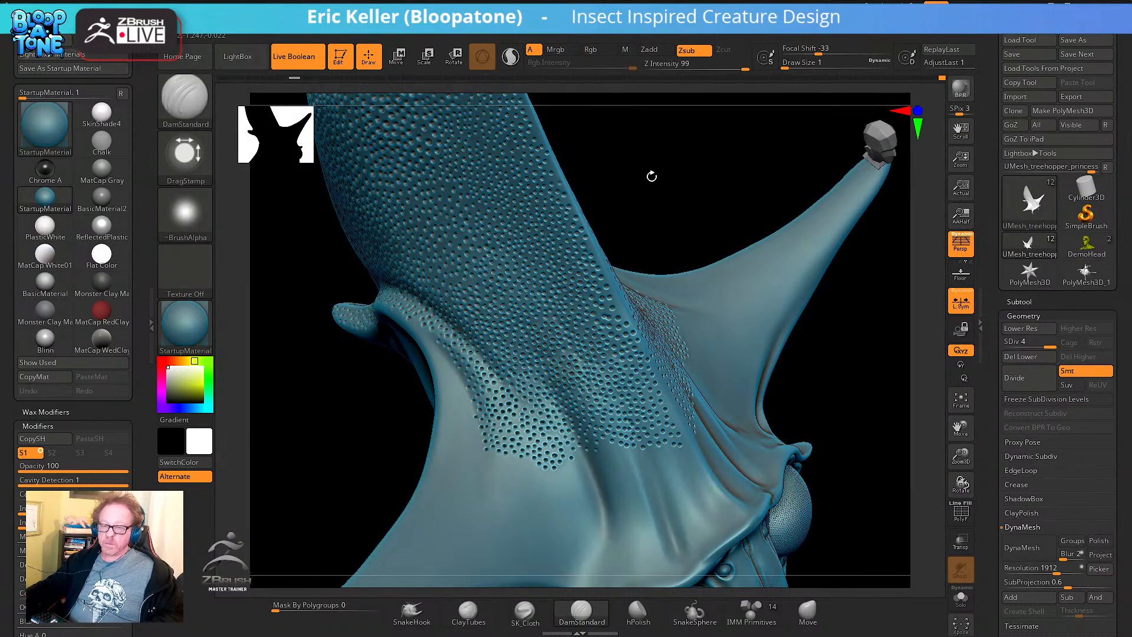
Stamp individual pits along the lower edge of the crest's dotted pattern with DamStandard at draw size about 1.53
{"action": "mouse_move", "coordinate": [828, 434]}
{"action": "left_mouse_down"}
{"action": "mouse_move", "coordinate": [839, 426]}
{"action": "mouse_move", "coordinate": [821, 457]}
{"action": "mouse_move", "coordinate": [766, 462]}
{"action": "mouse_move", "coordinate": [674, 373]}
{"action": "mouse_move", "coordinate": [675, 458]}
{"action": "mouse_move", "coordinate": [628, 392]}
{"action": "left_mouse_up"}
{"action": "key", "text": "s"}
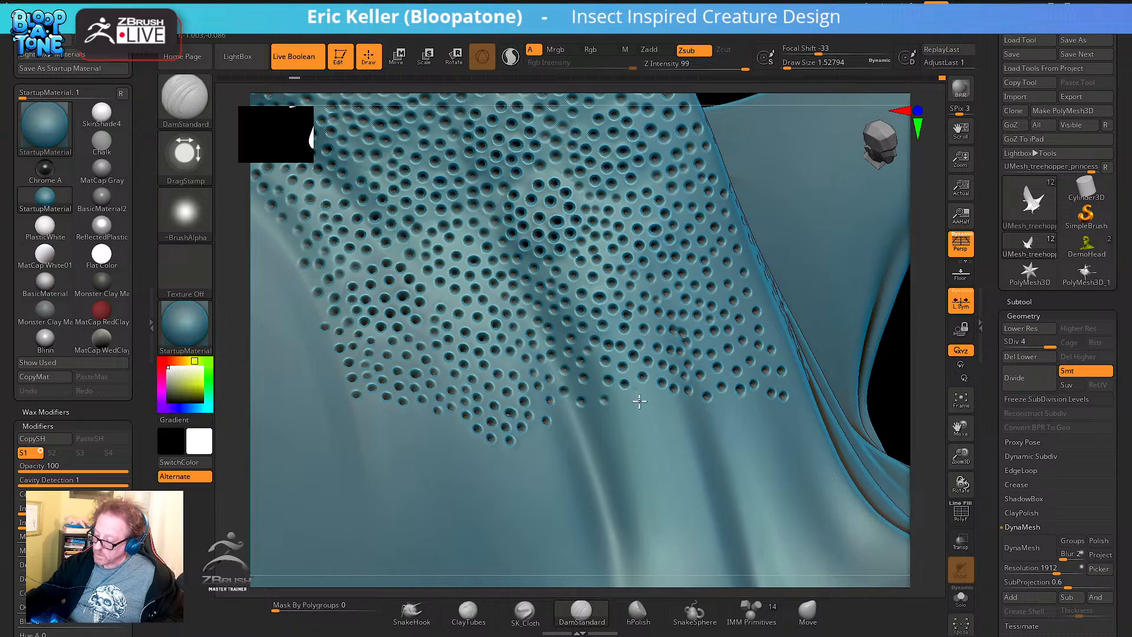
{"action": "left_click", "coordinate": [612, 392]}
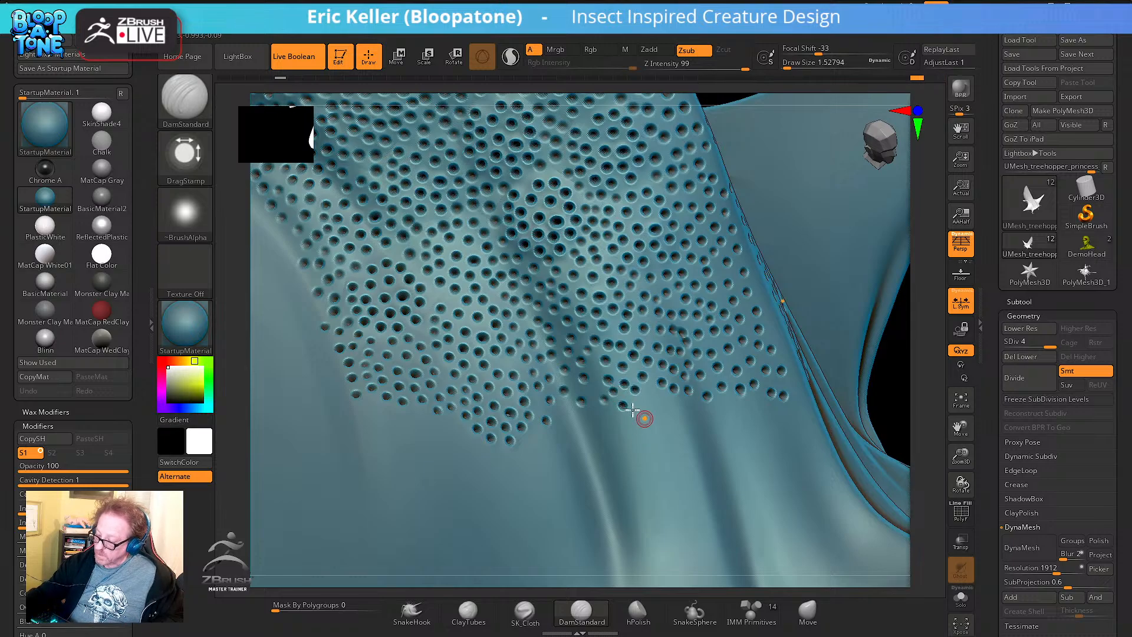
{"action": "right_click_drag", "start_coordinate": [604, 381], "coordinate": [600, 372]}
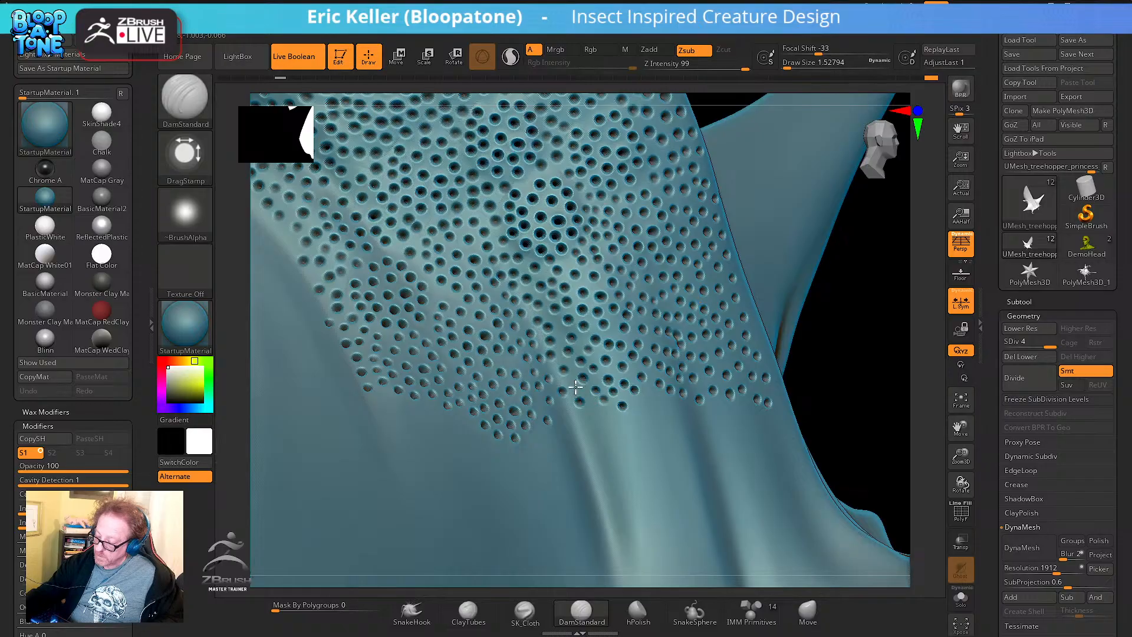
{"action": "mouse_move", "coordinate": [581, 431]}
{"action": "right_mouse_down"}
{"action": "mouse_move", "coordinate": [558, 423]}
{"action": "mouse_move", "coordinate": [708, 307]}
{"action": "mouse_move", "coordinate": [683, 450]}
{"action": "mouse_move", "coordinate": [674, 355]}
{"action": "mouse_move", "coordinate": [737, 371]}
{"action": "mouse_move", "coordinate": [762, 432]}
{"action": "mouse_move", "coordinate": [771, 377]}
{"action": "mouse_move", "coordinate": [796, 373]}
{"action": "right_mouse_up"}
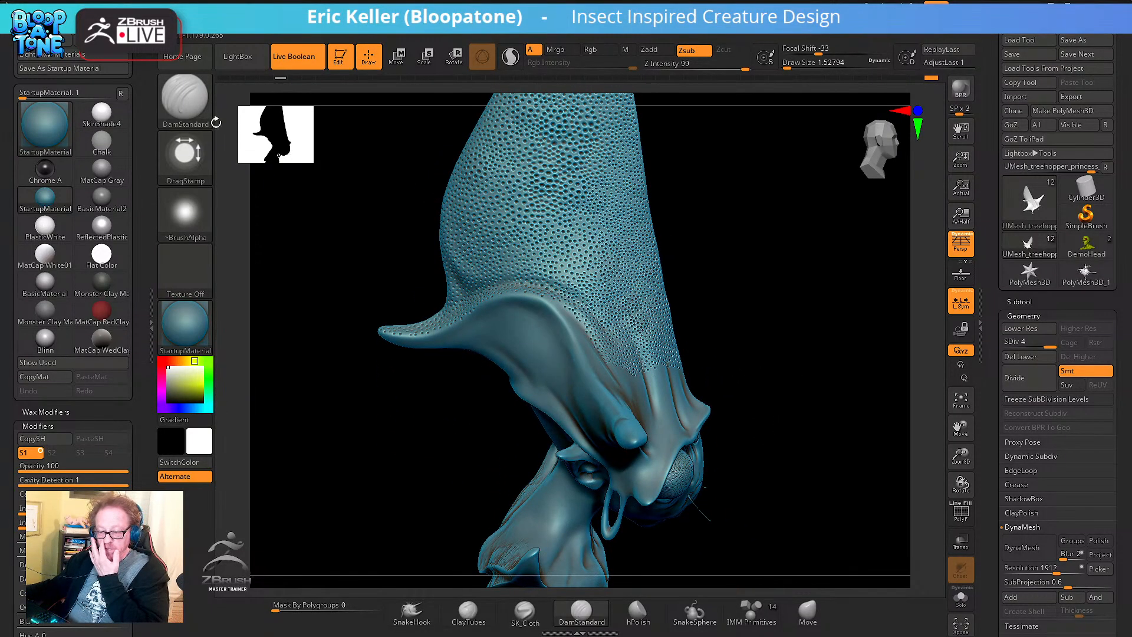
Choose the xtrxtDots brush and stamp a test patch of pits on the smooth area above the ear at draw size about 11.69
{"action": "key", "text": "b"}
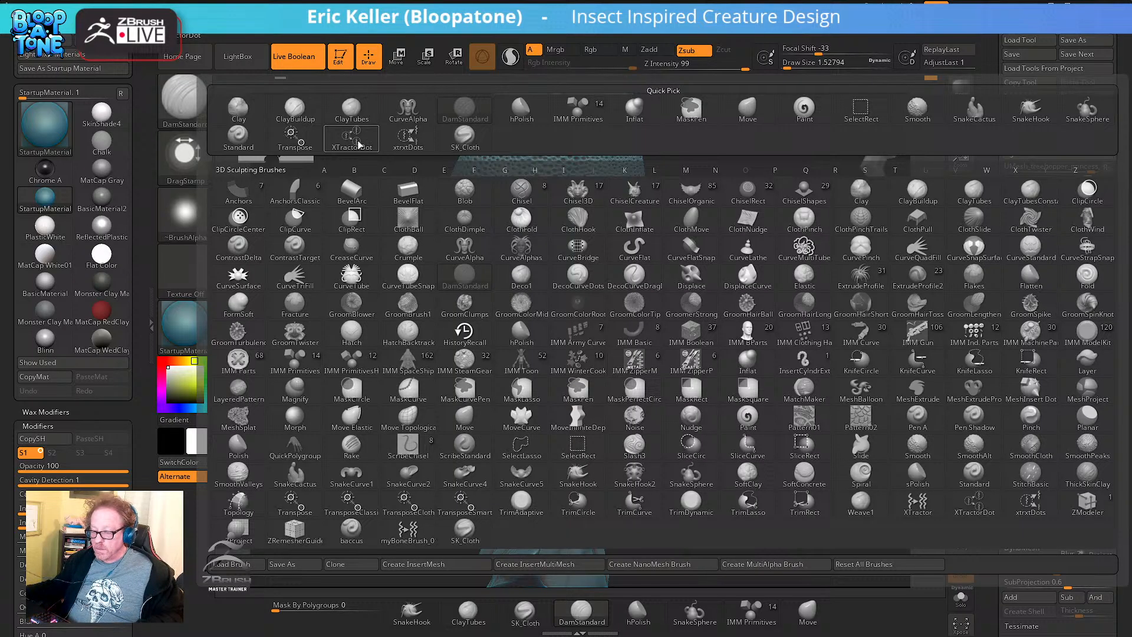
{"action": "left_click", "coordinate": [405, 147]}
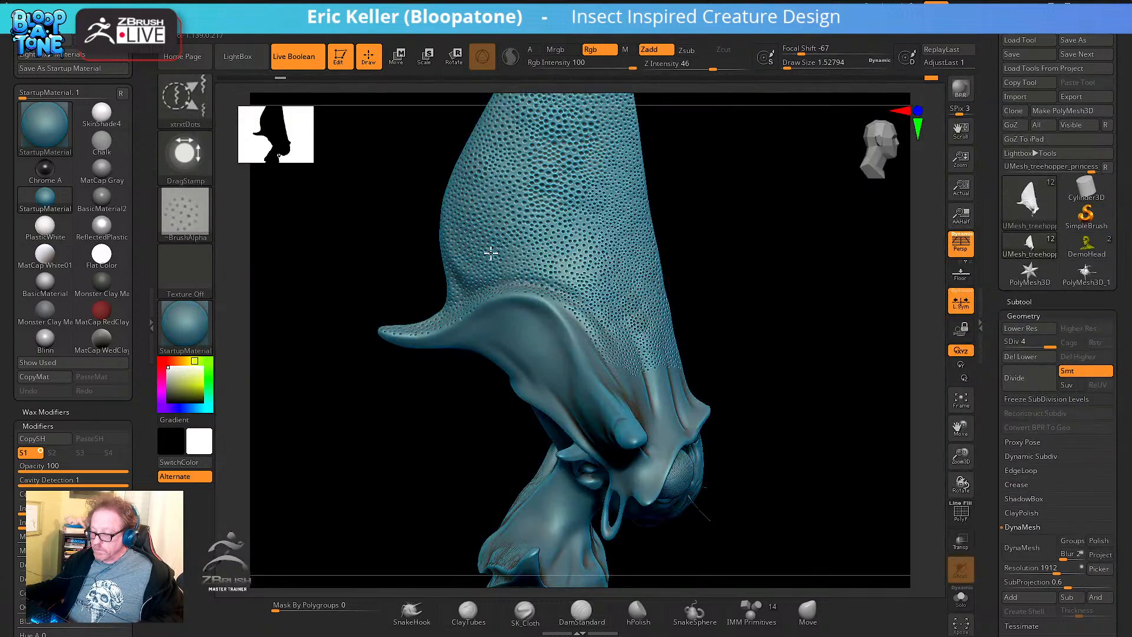
{"action": "left_click_drag", "start_coordinate": [687, 325], "coordinate": [731, 244]}
{"action": "left_click_drag", "start_coordinate": [736, 309], "coordinate": [853, 394]}
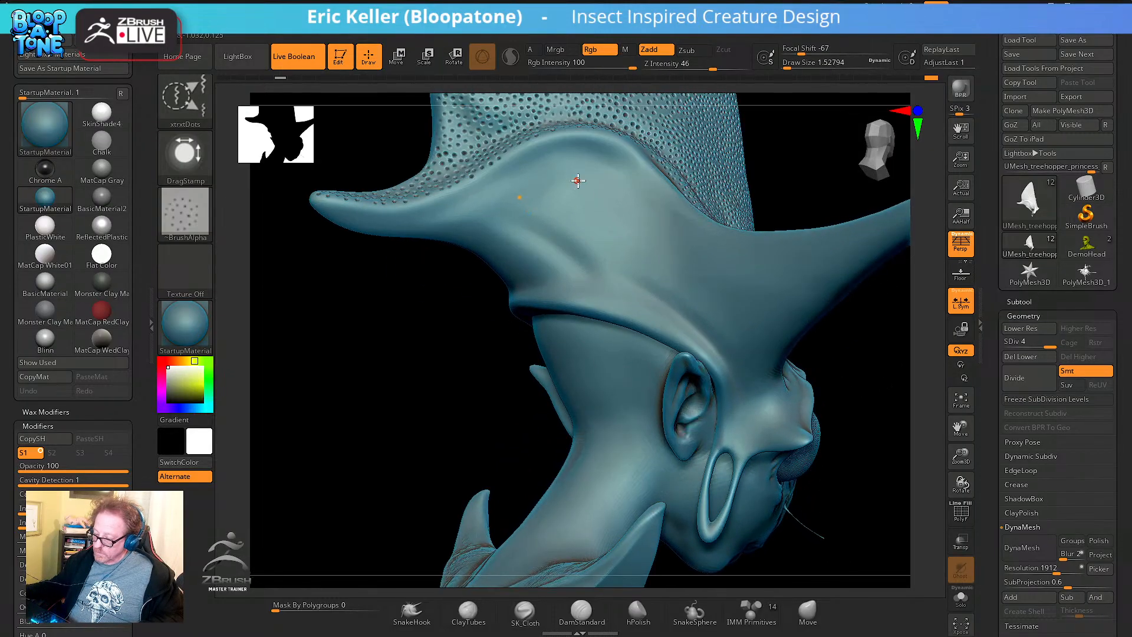
{"action": "key", "text": "s"}
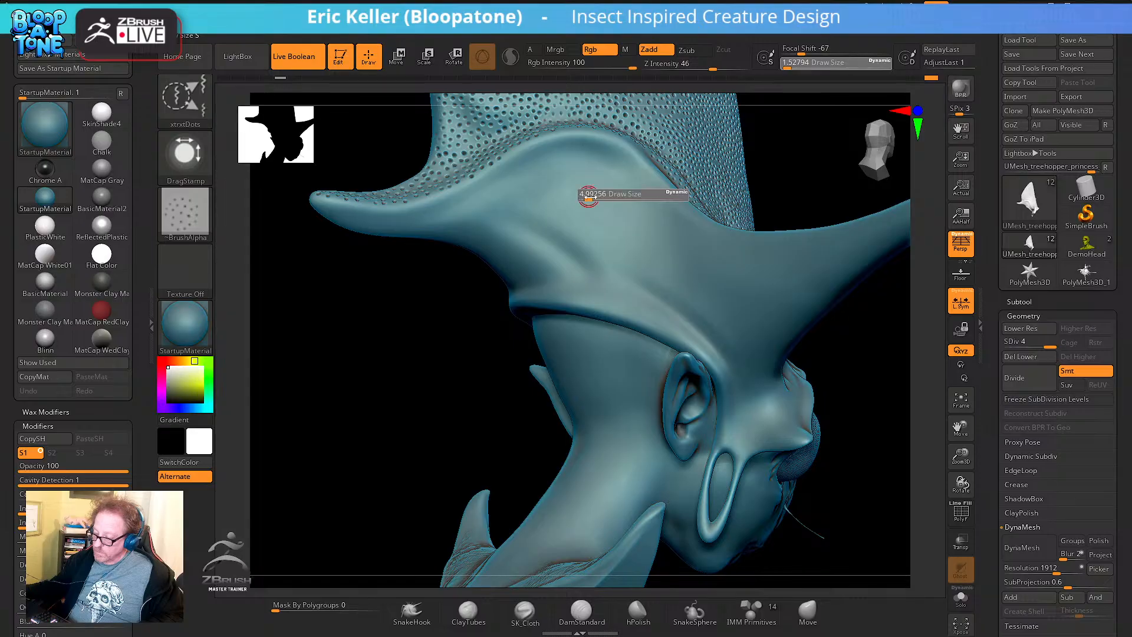
{"action": "left_click_drag", "start_coordinate": [589, 198], "coordinate": [609, 260]}
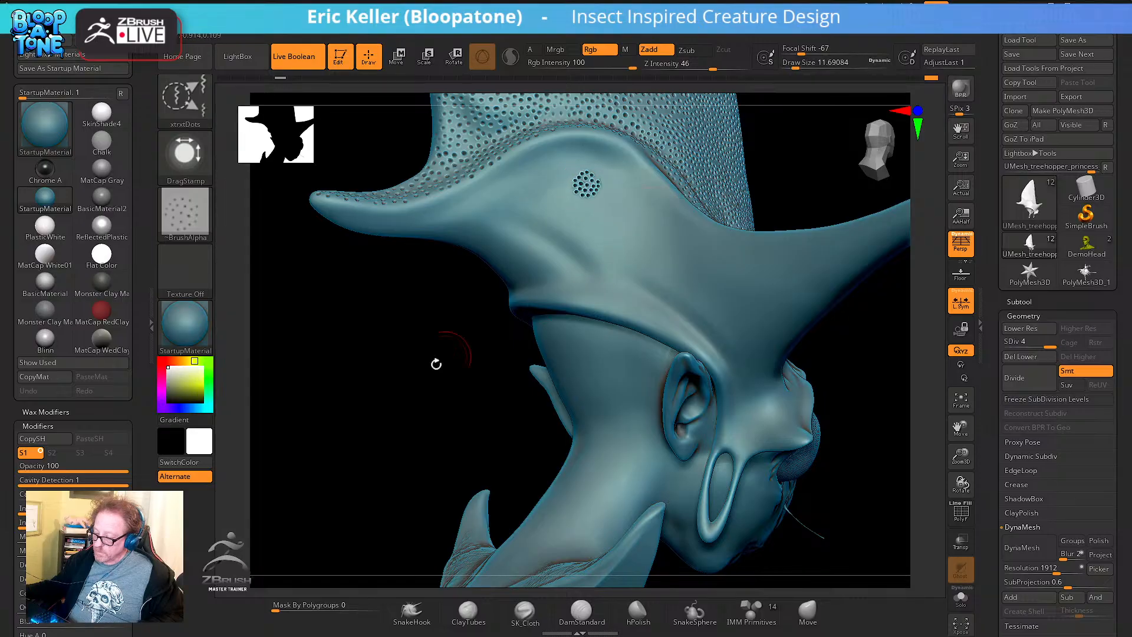
{"action": "mouse_move", "coordinate": [436, 364]}
{"action": "left_mouse_down"}
{"action": "mouse_move", "coordinate": [447, 493]}
{"action": "mouse_move", "coordinate": [533, 430]}
{"action": "left_mouse_up"}
Stamp clustered pit patches across the smooth area above the ear with xtrxtDots at draw size about 12.91
{"action": "key", "text": "s"}
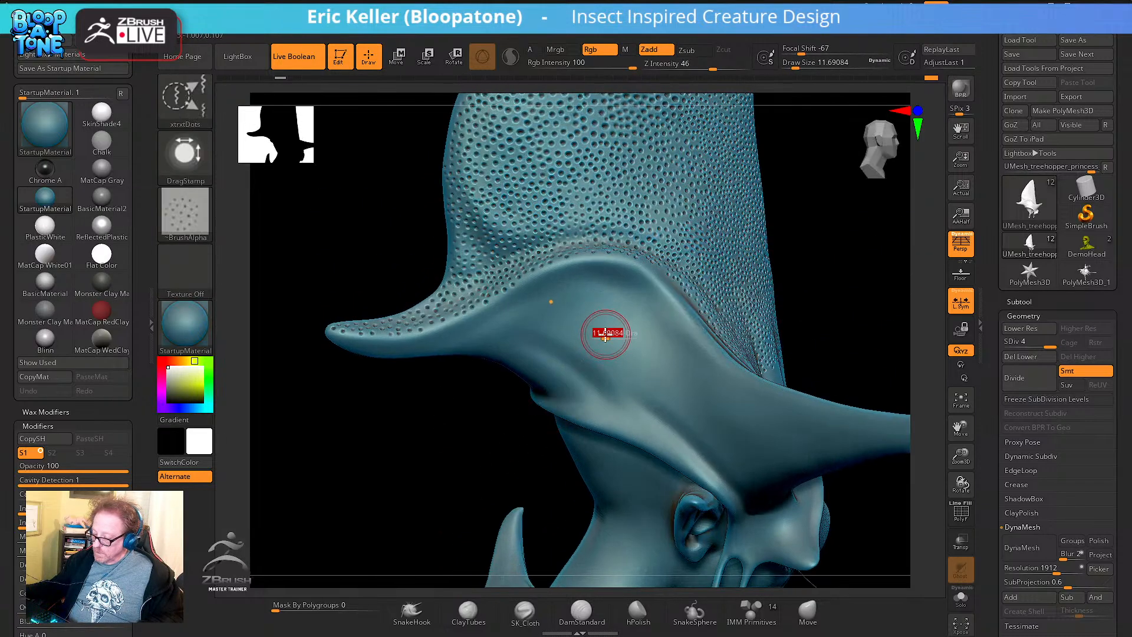
{"action": "mouse_move", "coordinate": [606, 336]}
{"action": "left_mouse_down"}
{"action": "mouse_move", "coordinate": [630, 333]}
{"action": "mouse_move", "coordinate": [599, 386]}
{"action": "left_mouse_up"}
{"action": "left_click", "coordinate": [607, 330]}
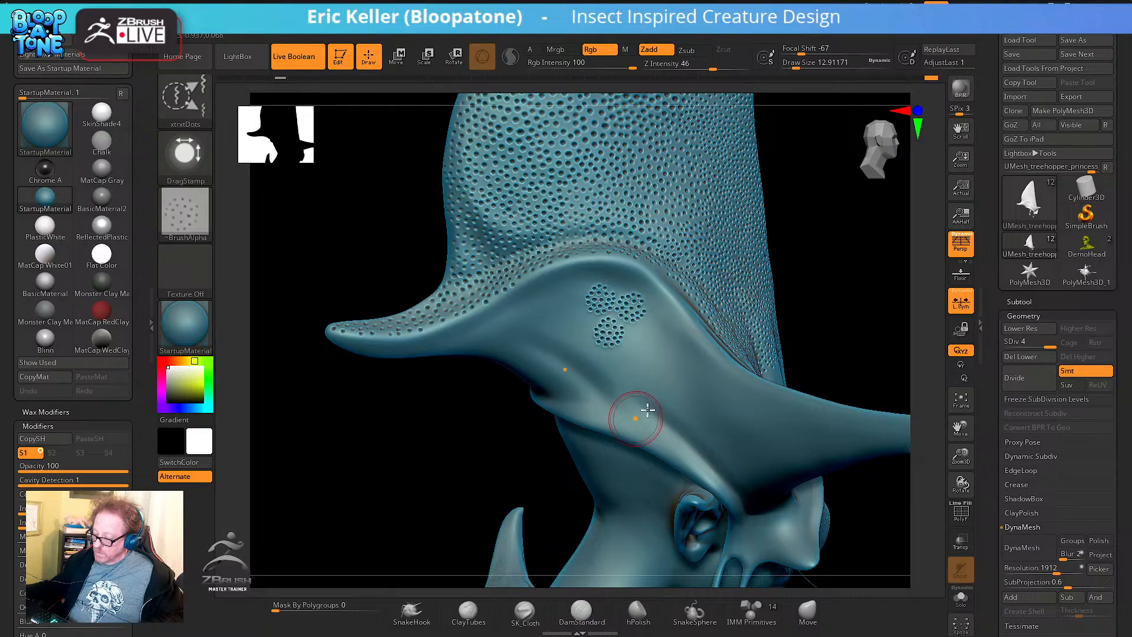
{"action": "left_click", "coordinate": [640, 336]}
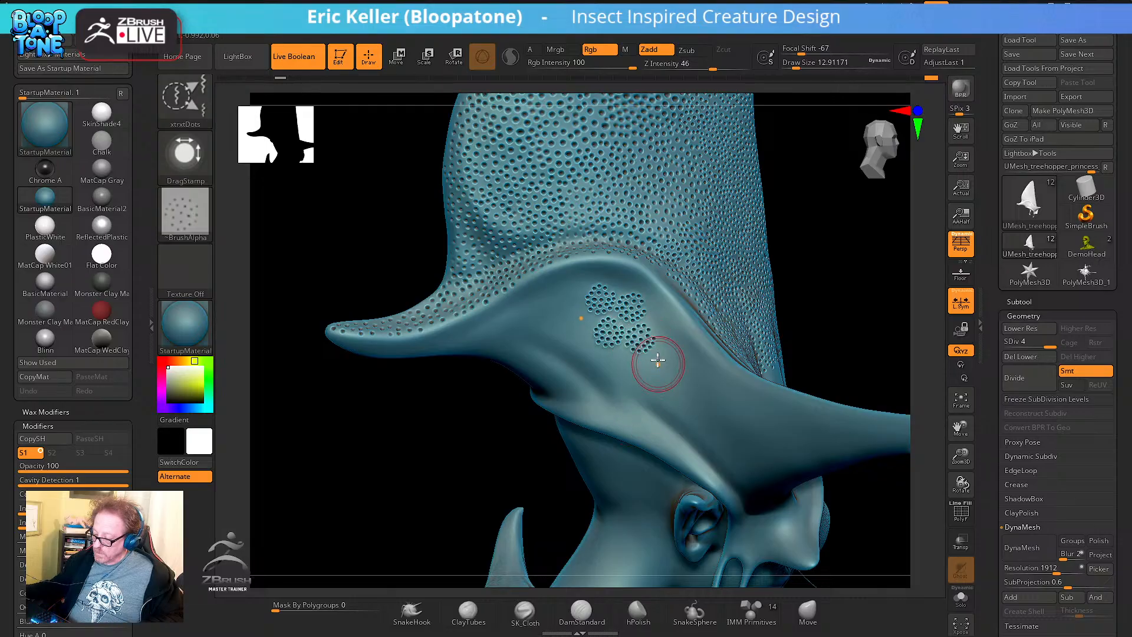
{"action": "left_click", "coordinate": [667, 363]}
{"action": "left_click", "coordinate": [634, 370]}
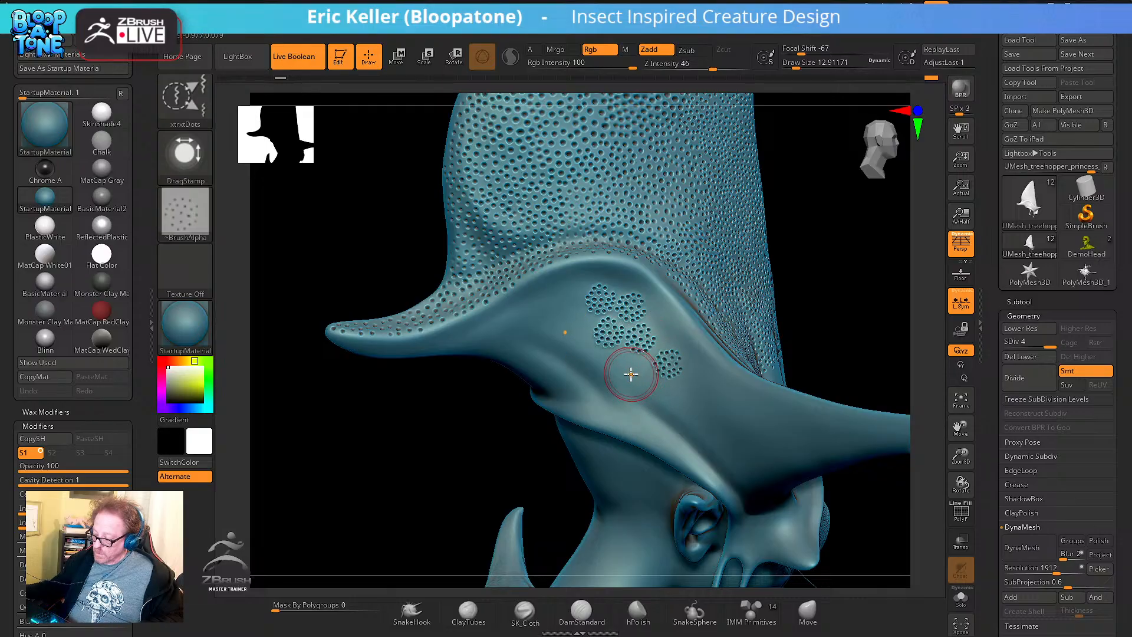
{"action": "left_click", "coordinate": [690, 385]}
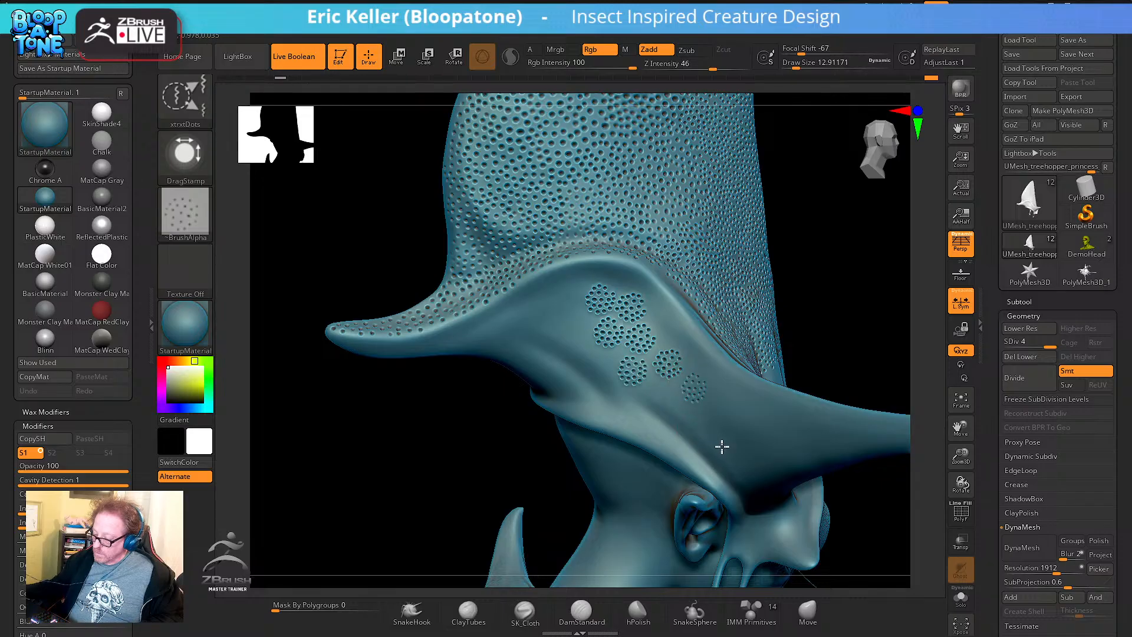
{"action": "left_click_drag", "start_coordinate": [657, 313], "coordinate": [670, 317]}
{"action": "key", "text": "ctrl+z"}
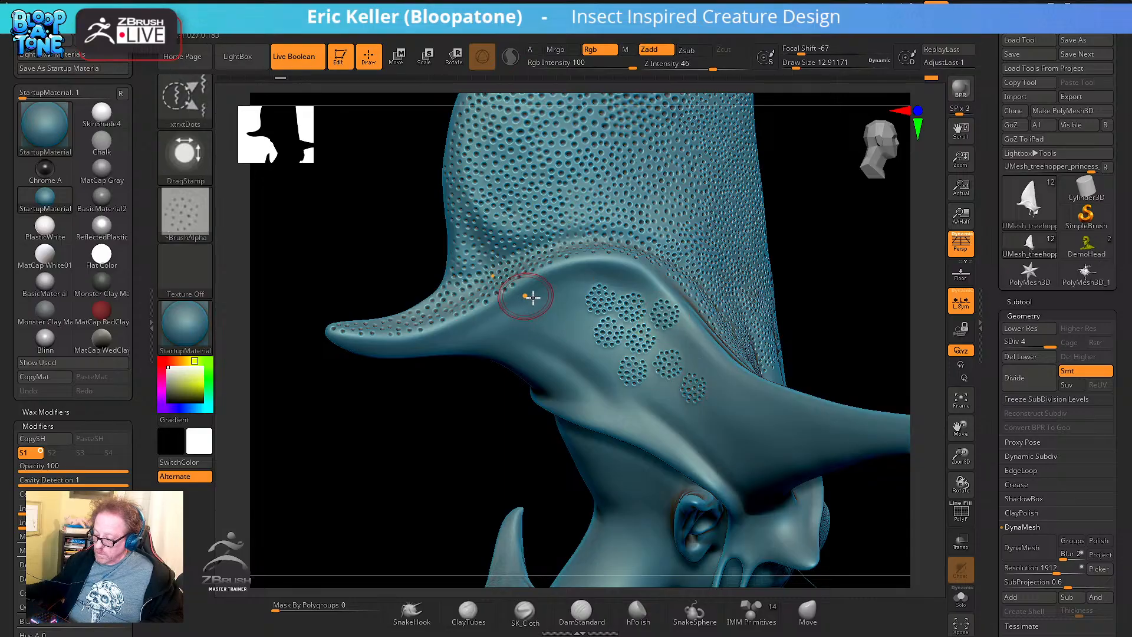
Extend the pit patches with xtrxtDots across the smooth surface toward the crest's pointed rear spike
{"action": "left_click_drag", "start_coordinate": [560, 298], "coordinate": [572, 322]}
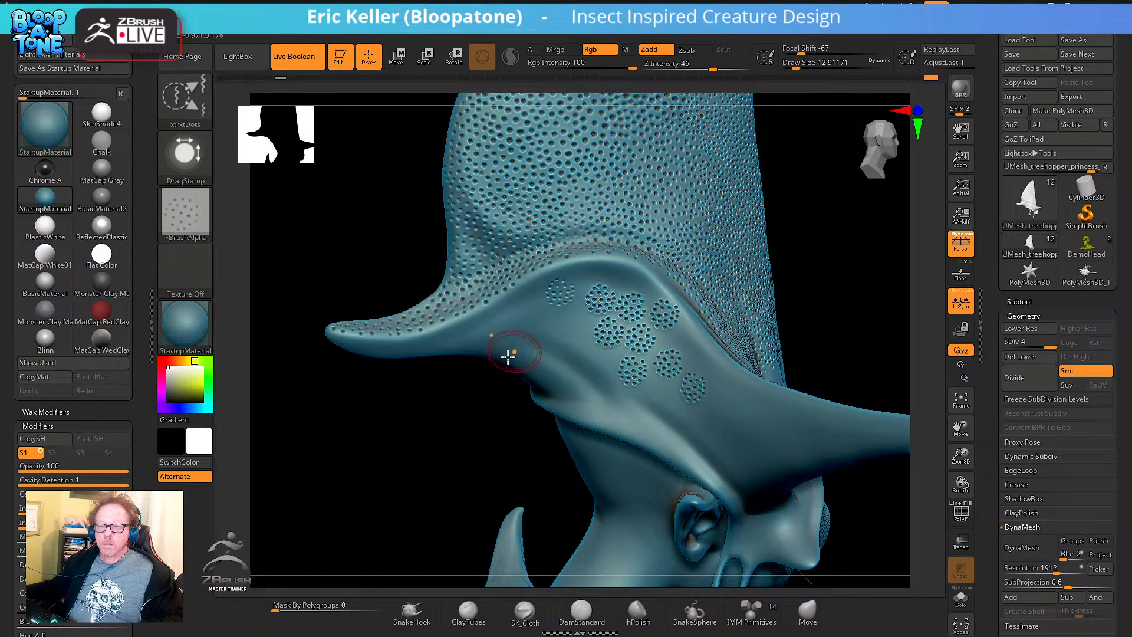
{"action": "mouse_move", "coordinate": [456, 453]}
{"action": "left_mouse_down"}
{"action": "mouse_move", "coordinate": [435, 445]}
{"action": "mouse_move", "coordinate": [556, 346]}
{"action": "left_mouse_up"}
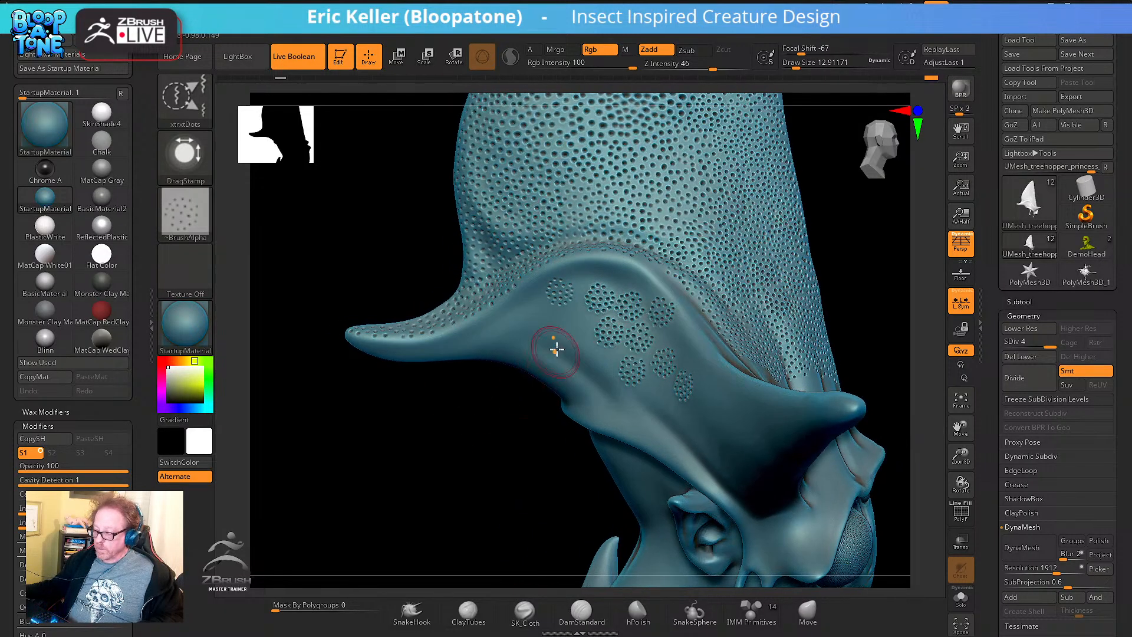
{"action": "left_click", "coordinate": [571, 324]}
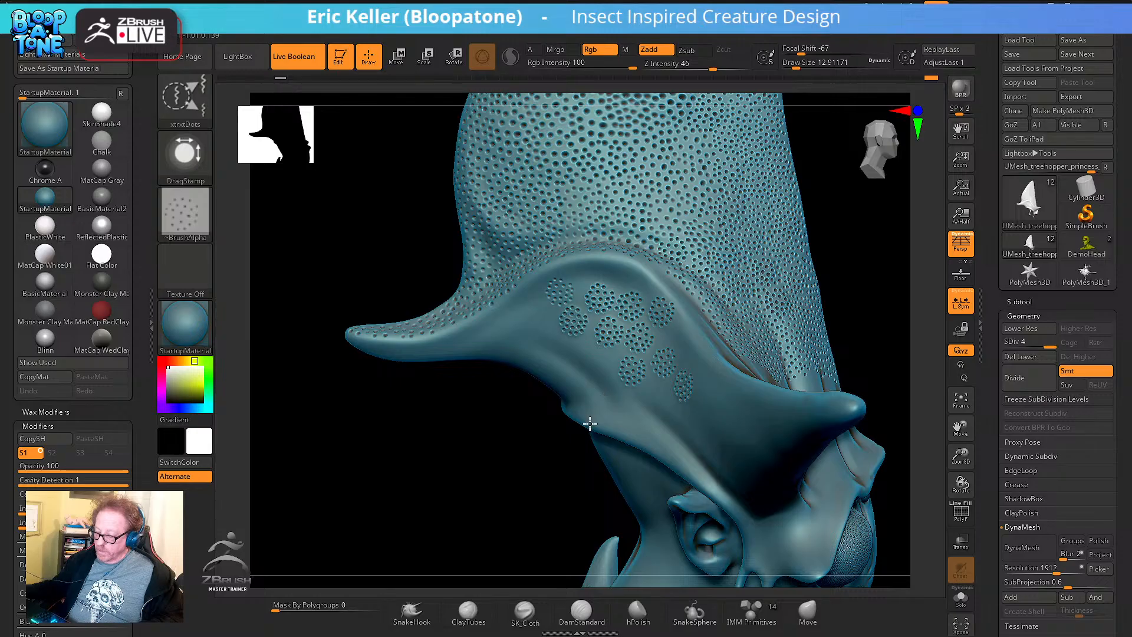
{"action": "left_click", "coordinate": [575, 323]}
{"action": "left_click", "coordinate": [540, 314]}
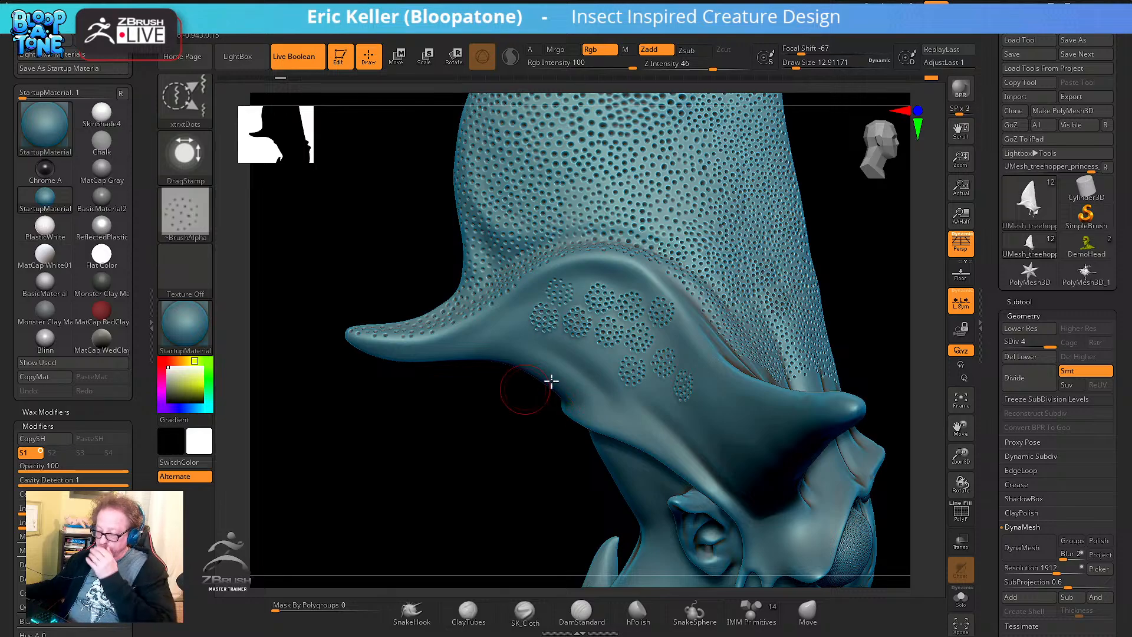
{"action": "left_click", "coordinate": [509, 323]}
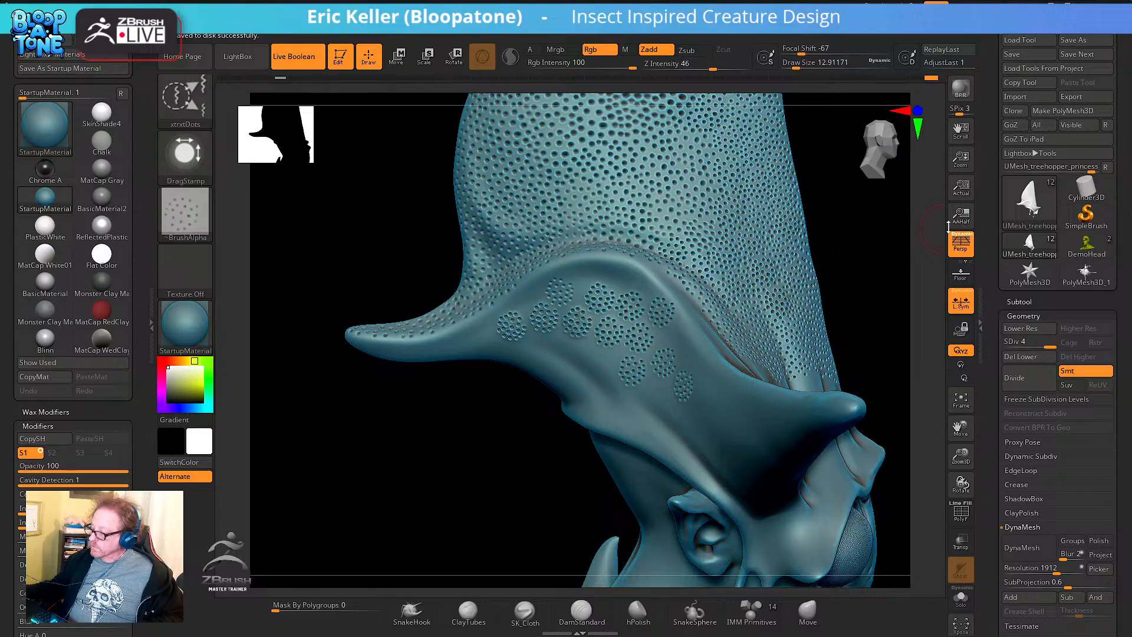
Load the DemoSoldier tool from the LightBox library and expand its subtool list
{"action": "left_click", "coordinate": [239, 58]}
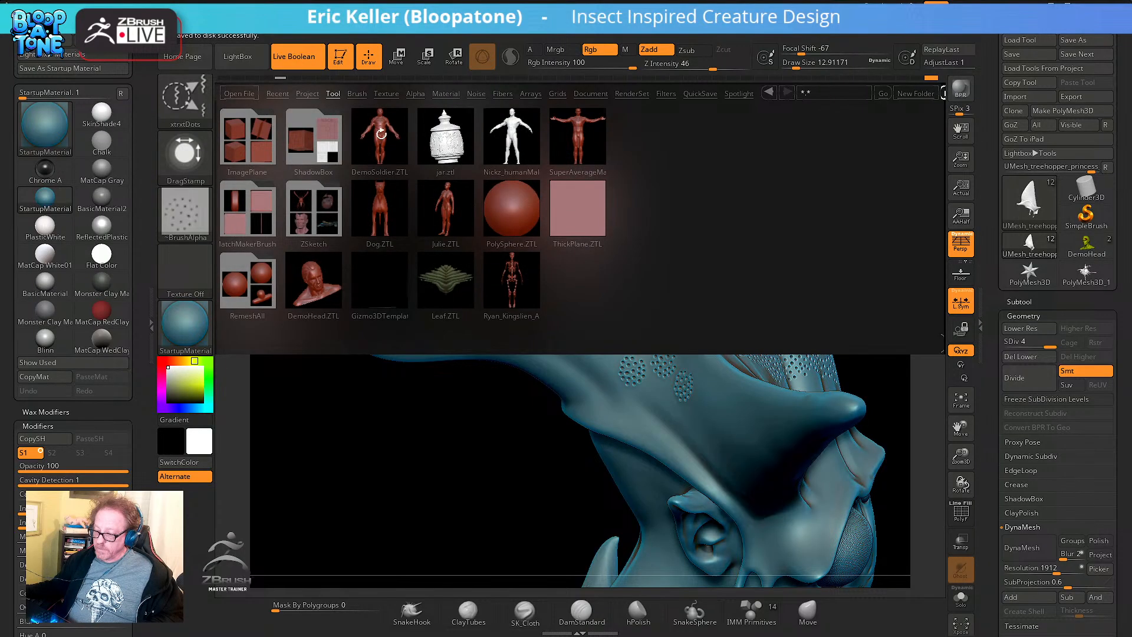
{"action": "double_click", "coordinate": [376, 134]}
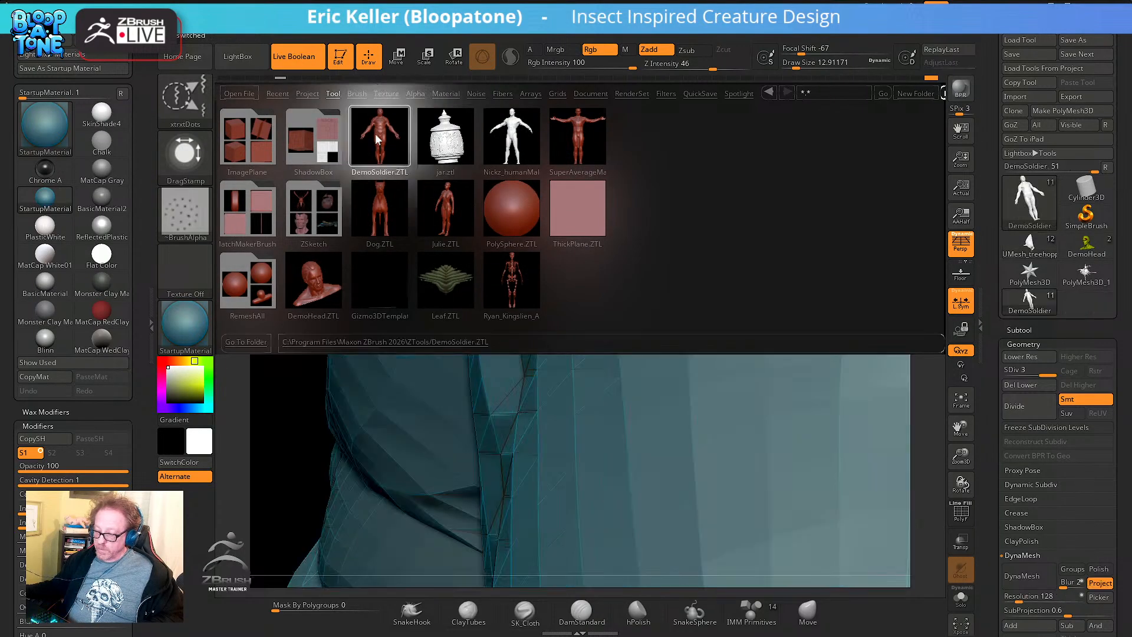
{"action": "left_click", "coordinate": [237, 57]}
{"action": "left_click", "coordinate": [1020, 330]}
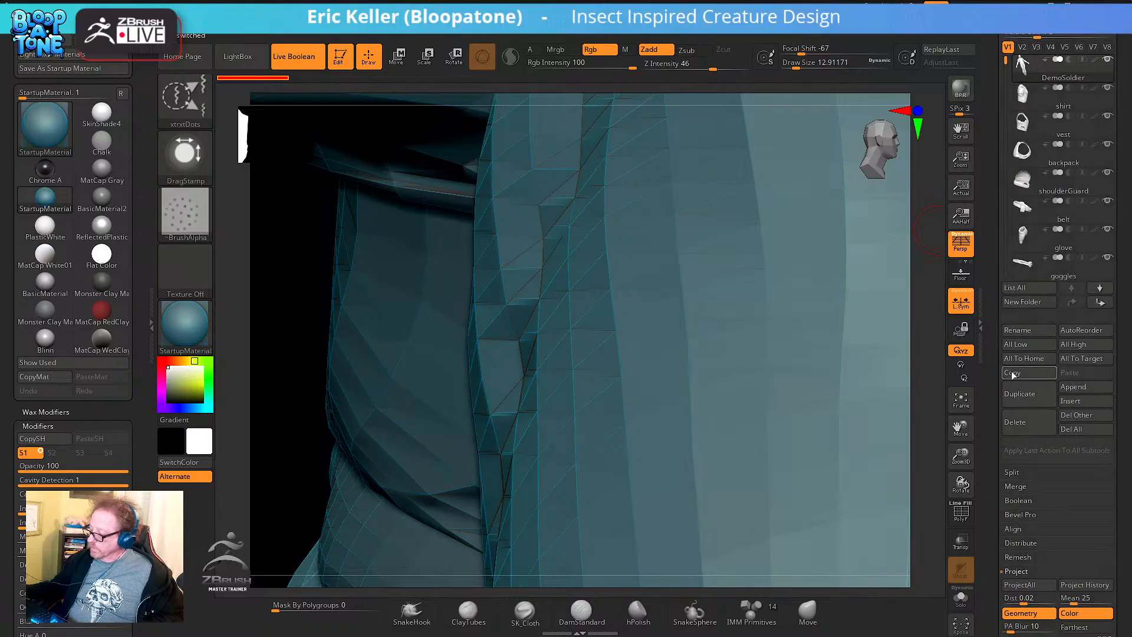
{"action": "left_click", "coordinate": [961, 410]}
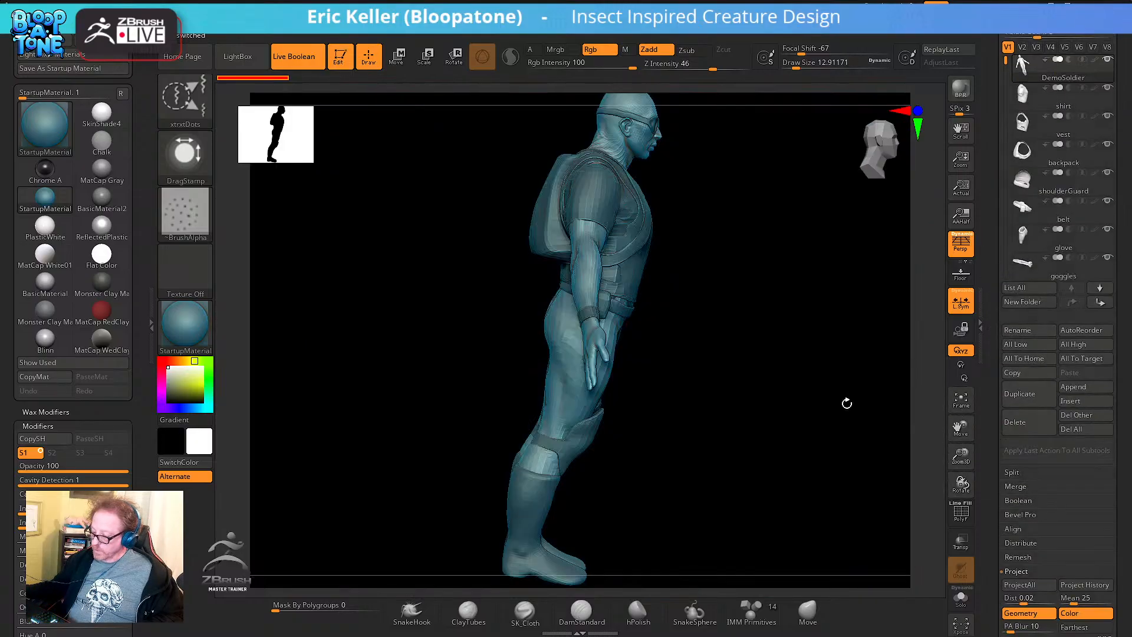
{"action": "left_click_drag", "start_coordinate": [846, 405], "coordinate": [776, 408]}
{"action": "left_click_drag", "start_coordinate": [800, 405], "coordinate": [781, 439], "text": "alt"}
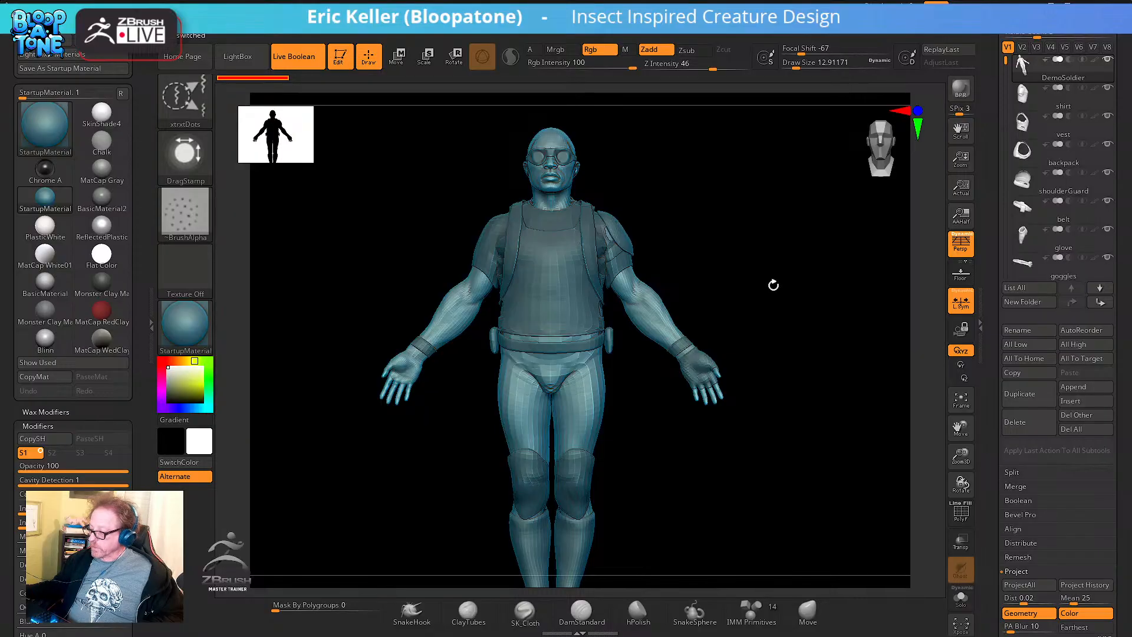
Try to set the scene scale in Scale Master to 5.44 x 7.91 x 1.45 cm for the DemoSoldier subtool
{"action": "left_click", "coordinate": [867, 30]}
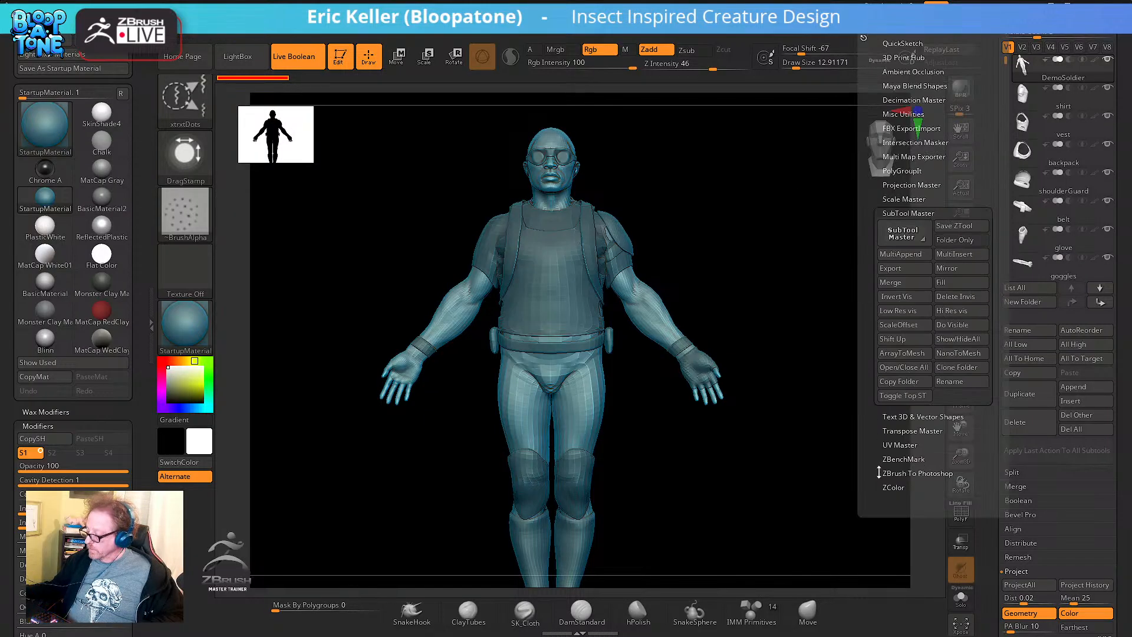
{"action": "left_click", "coordinate": [905, 214]}
{"action": "left_click", "coordinate": [906, 200]}
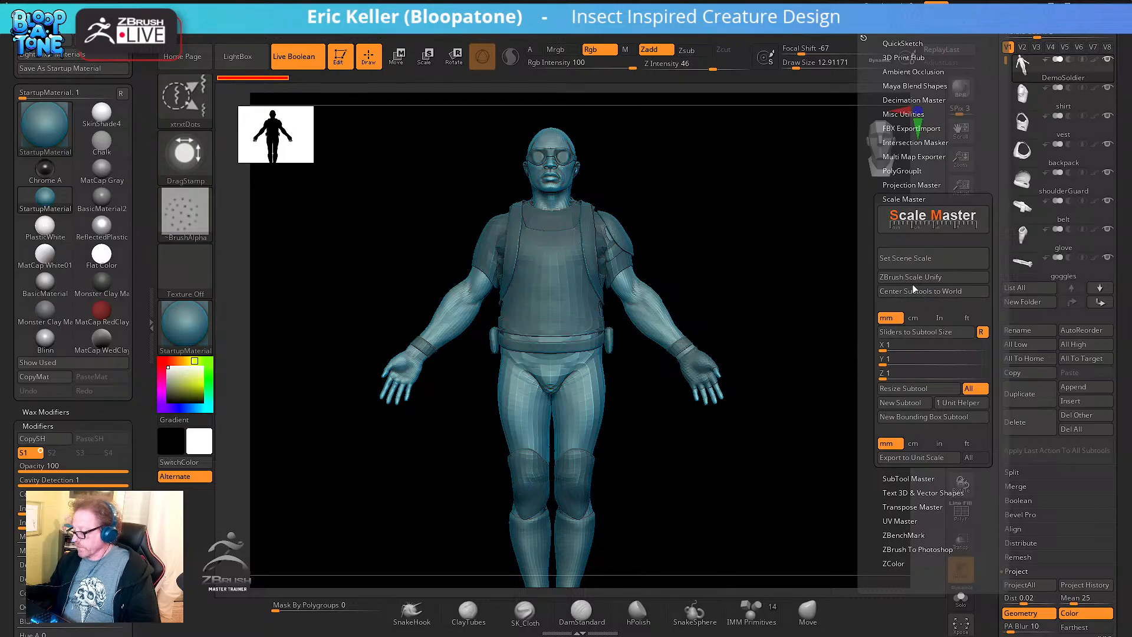
{"action": "left_click", "coordinate": [914, 257]}
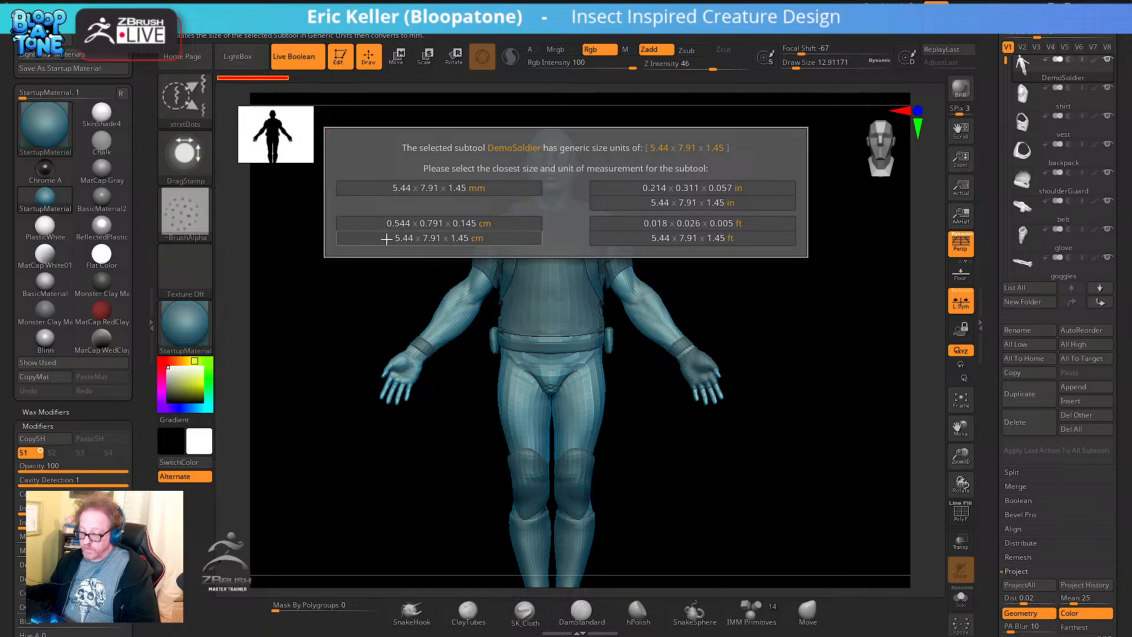
{"action": "left_click", "coordinate": [480, 237]}
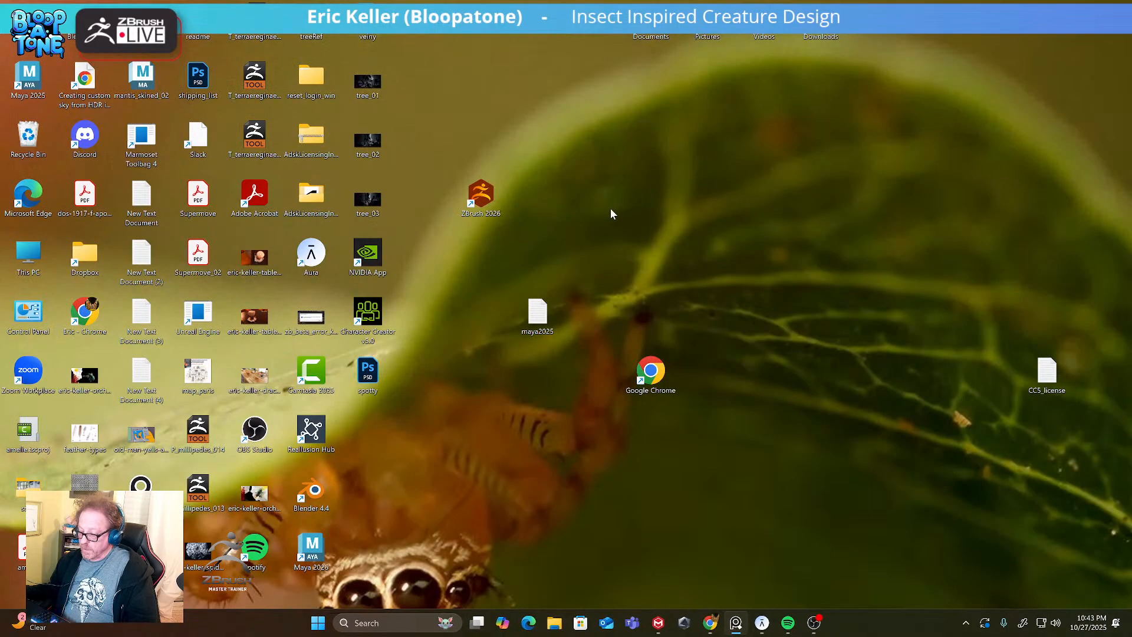
Relaunch ZBrush 2026, dismiss the session note and close the home page
{"action": "double_click", "coordinate": [481, 194]}
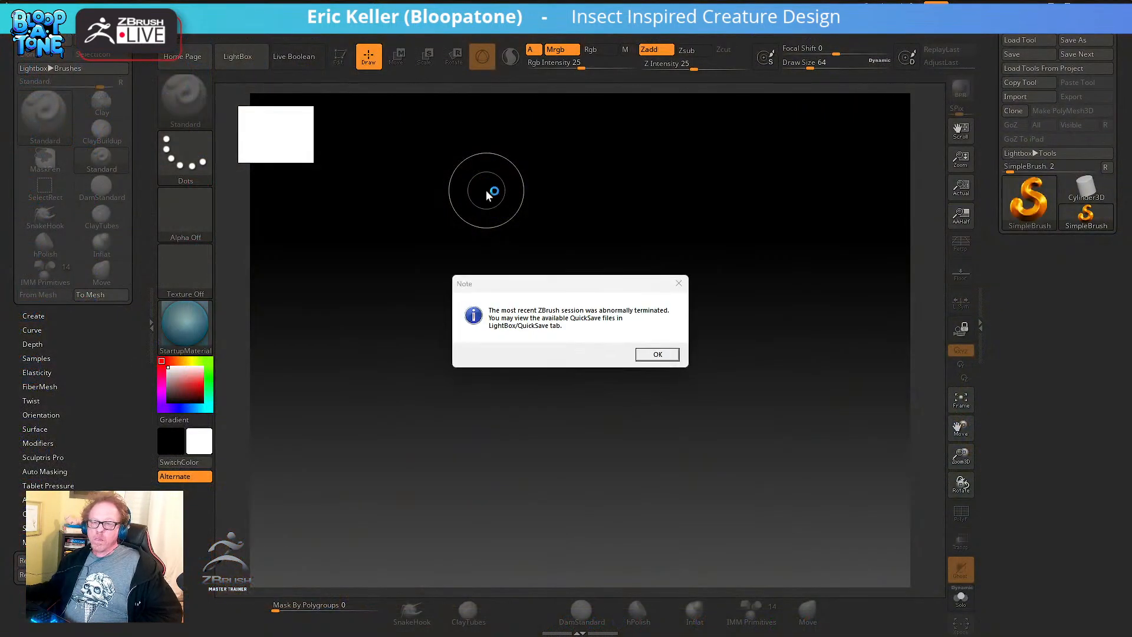
{"action": "left_click", "coordinate": [672, 355]}
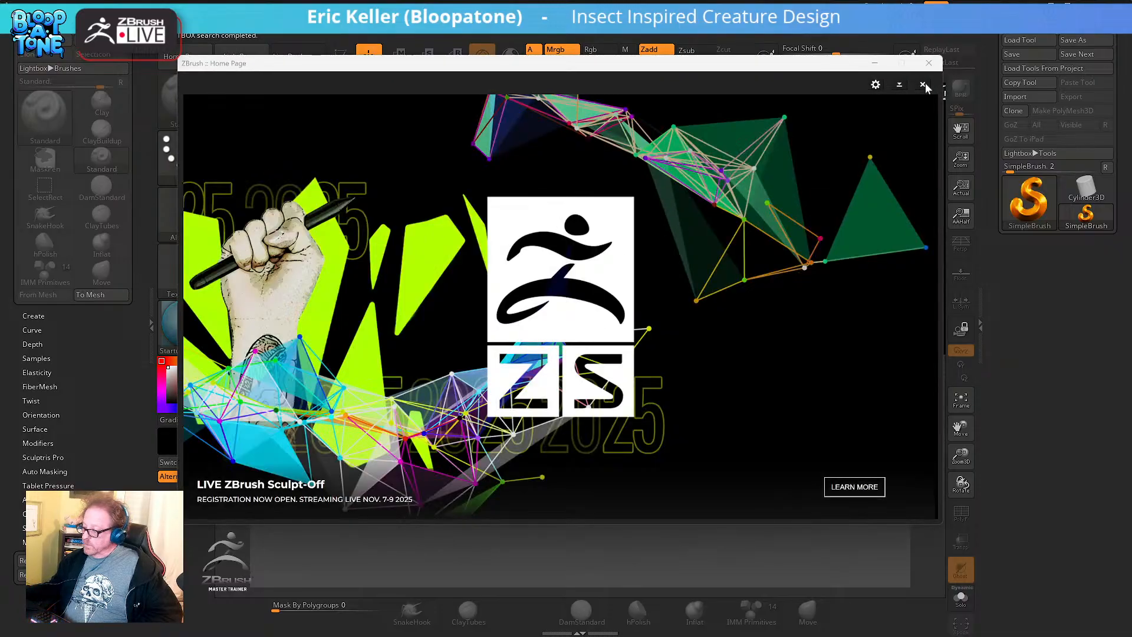
{"action": "left_click", "coordinate": [923, 85]}
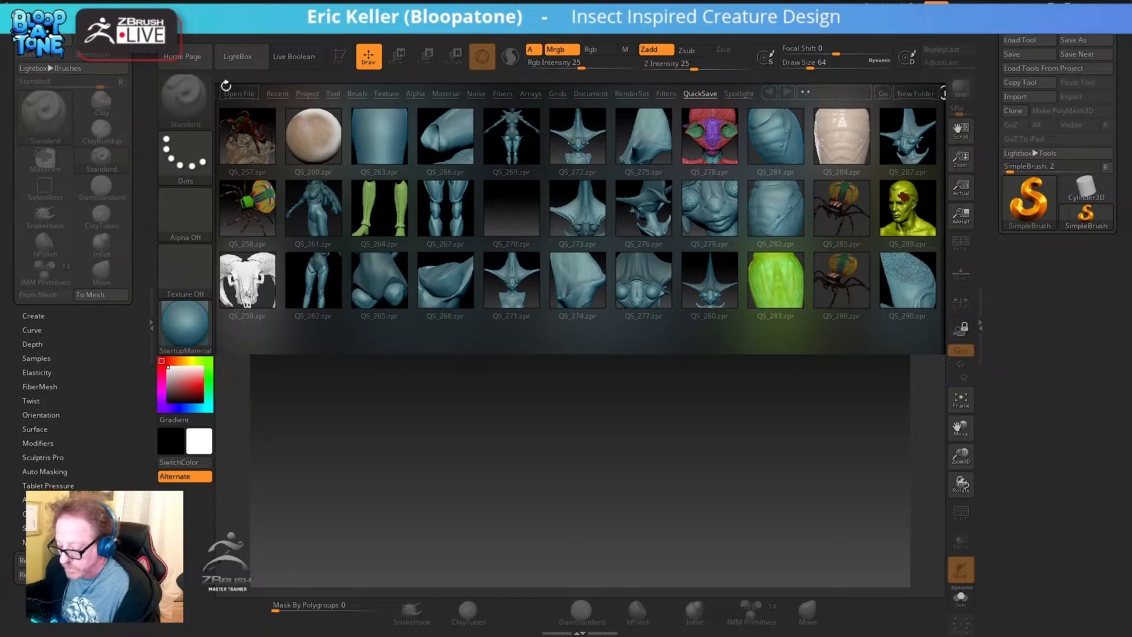
Restore the treehopper project from the QS_291.zpr quicksave and set the draw size to about 30.7
{"action": "left_click", "coordinate": [196, 56]}
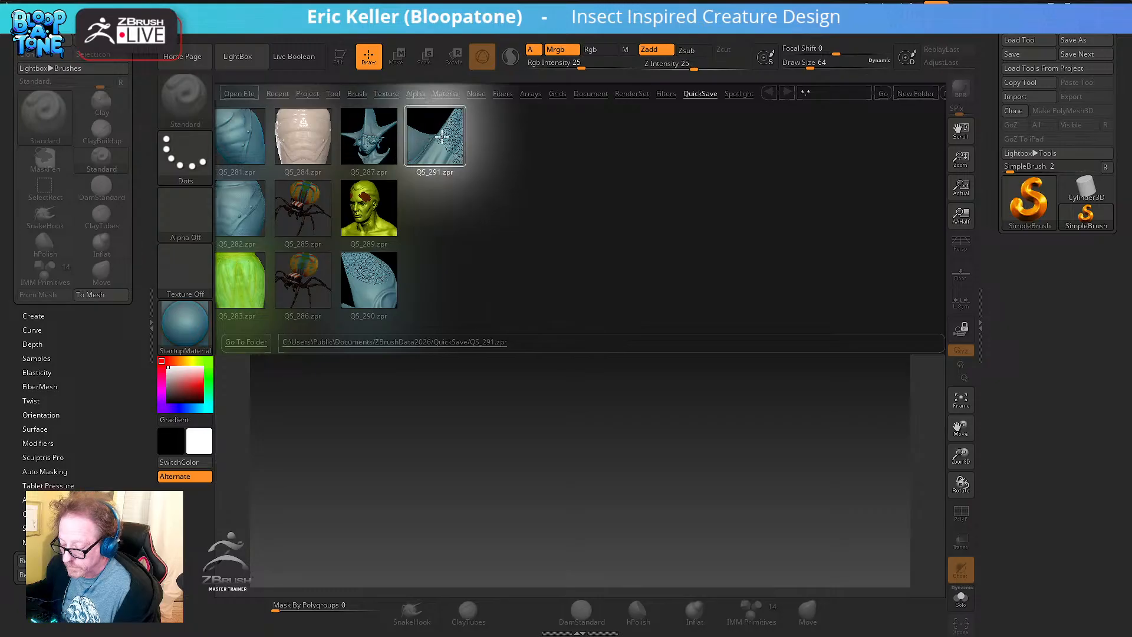
{"action": "double_click", "coordinate": [442, 137]}
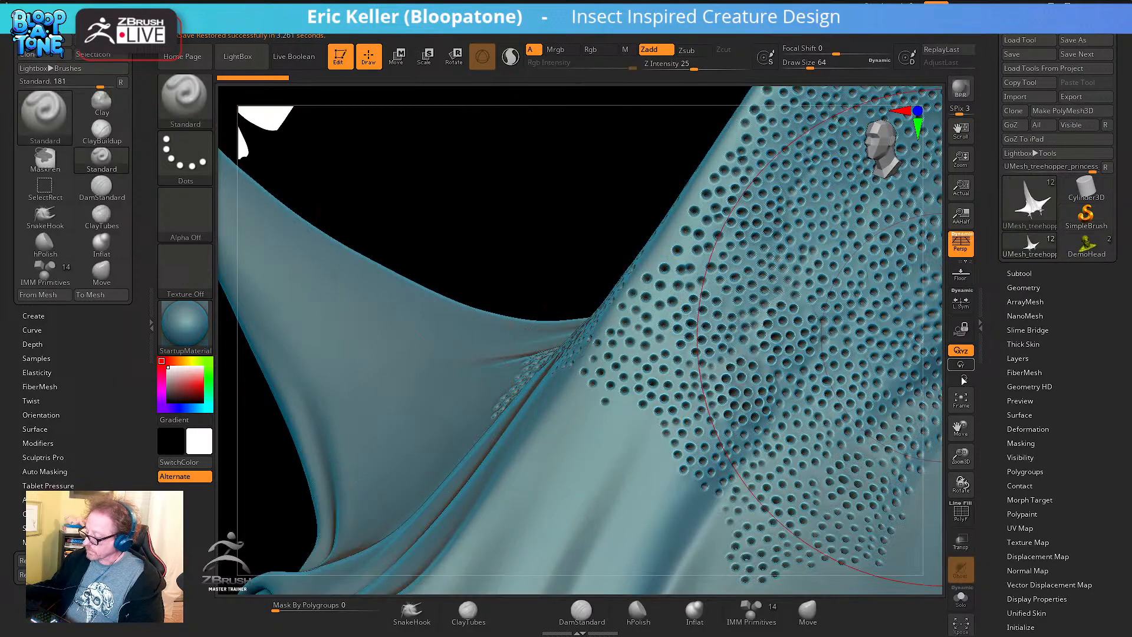
{"action": "left_click", "coordinate": [961, 399]}
{"action": "left_click_drag", "start_coordinate": [849, 362], "coordinate": [742, 334]}
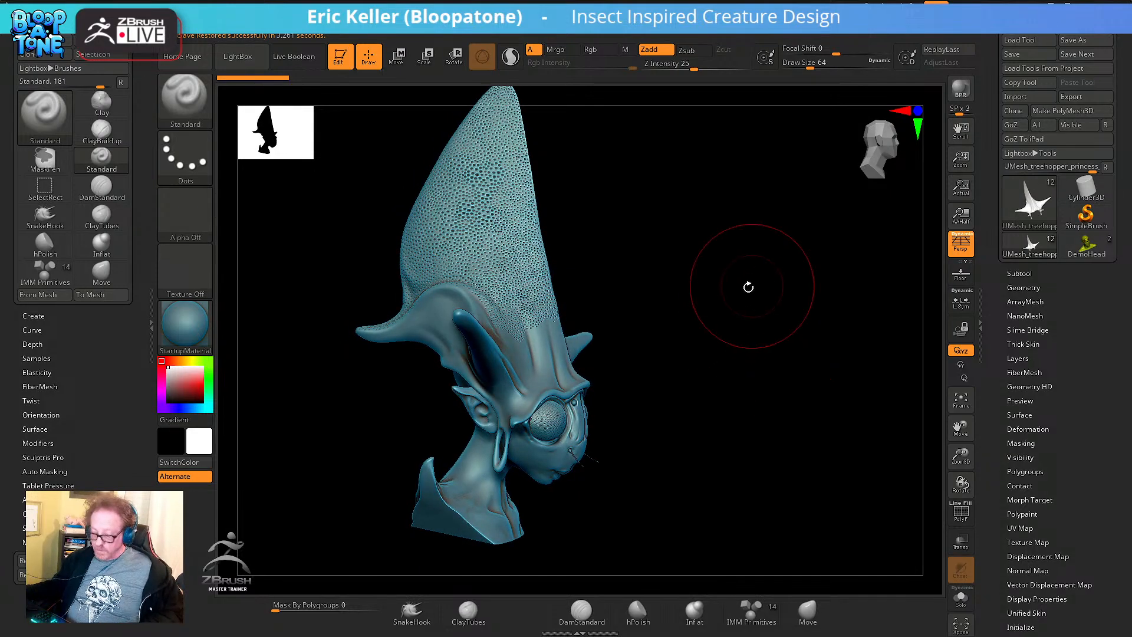
{"action": "key", "text": "s"}
{"action": "mouse_move", "coordinate": [741, 295]}
{"action": "left_mouse_down"}
{"action": "mouse_move", "coordinate": [725, 296]}
{"action": "mouse_move", "coordinate": [743, 301]}
{"action": "mouse_move", "coordinate": [733, 348]}
{"action": "left_mouse_up"}
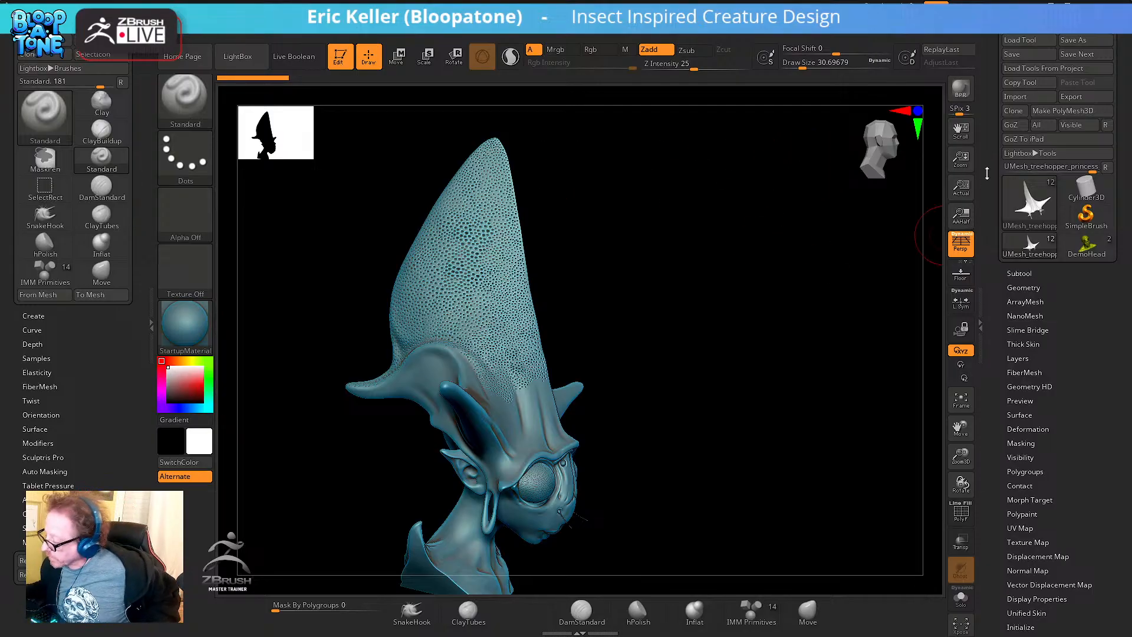
Load DemoSoldier.ZTL from LightBox as the active tool and set the draw size to 28.75
{"action": "left_click", "coordinate": [238, 56]}
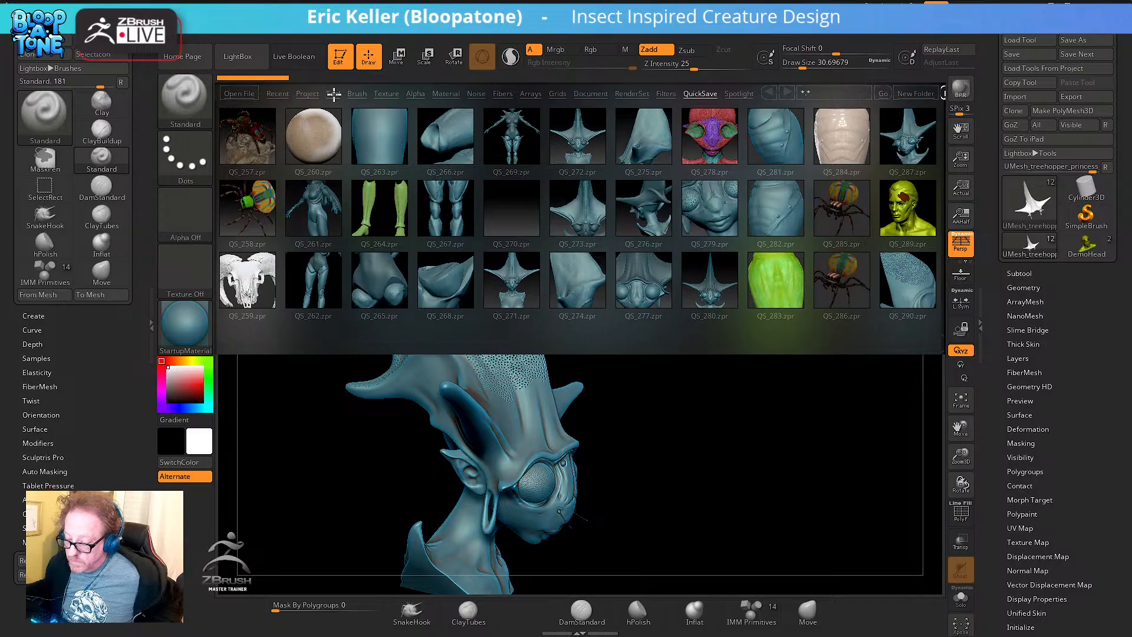
{"action": "left_click", "coordinate": [333, 94]}
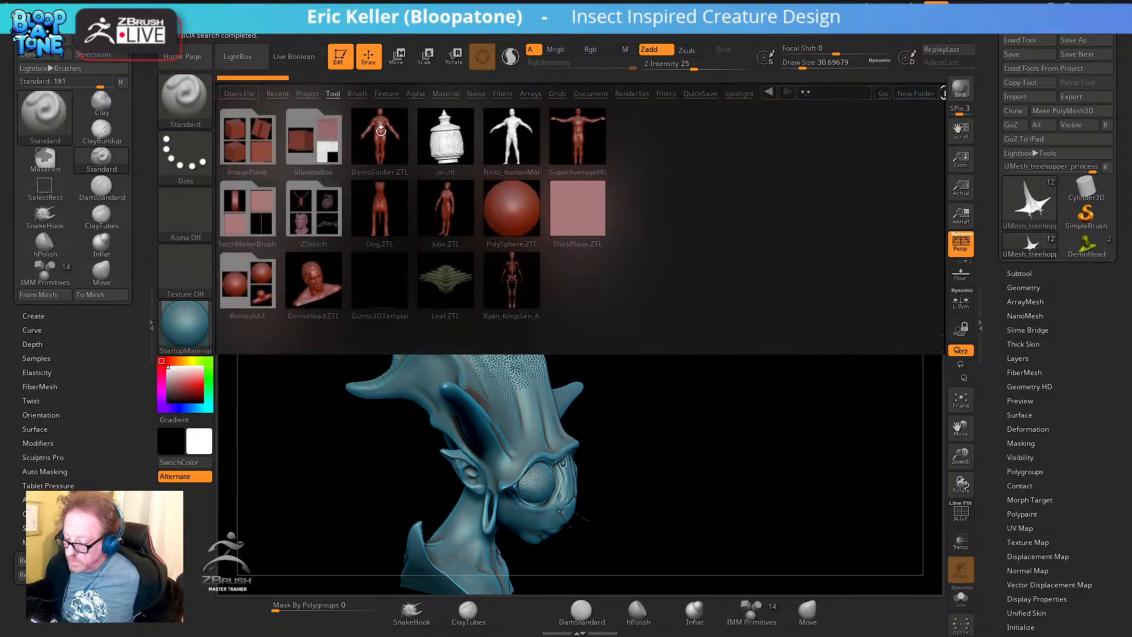
{"action": "double_click", "coordinate": [381, 130]}
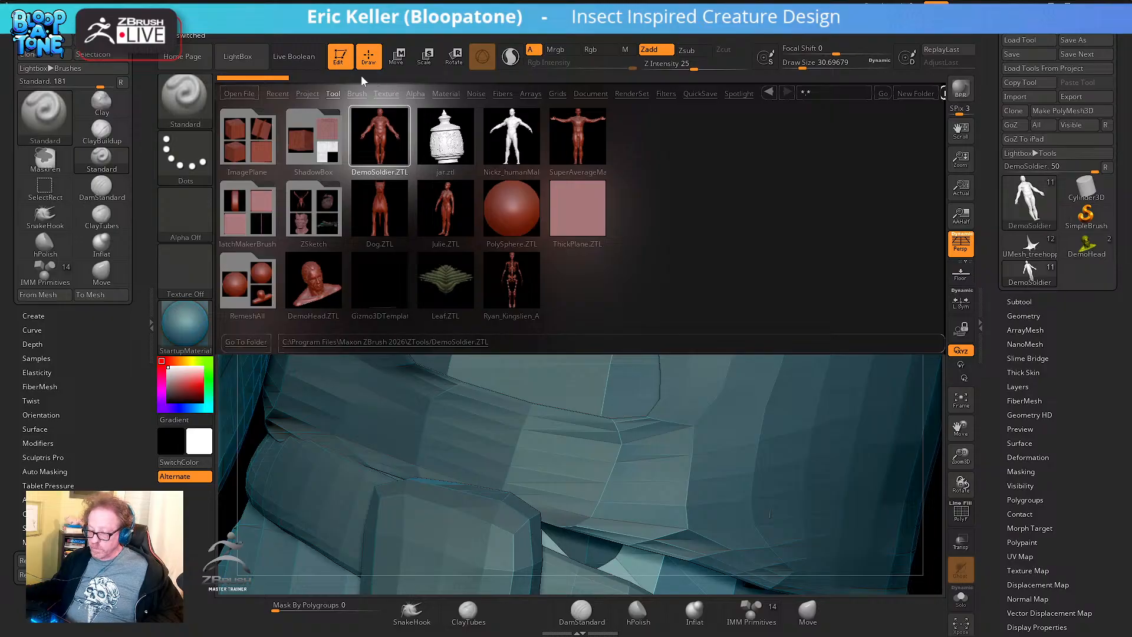
{"action": "left_click", "coordinate": [237, 56]}
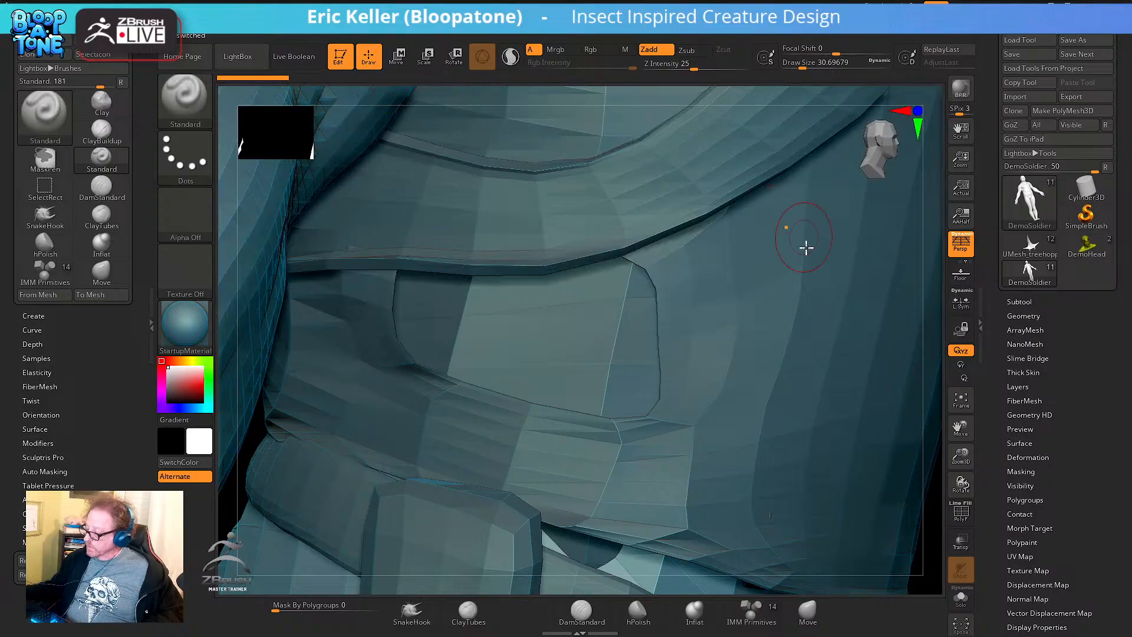
{"action": "left_click", "coordinate": [964, 404]}
{"action": "left_click_drag", "start_coordinate": [776, 330], "coordinate": [725, 327], "text": "shift"}
{"action": "key", "text": "s"}
{"action": "left_click", "coordinate": [777, 321]}
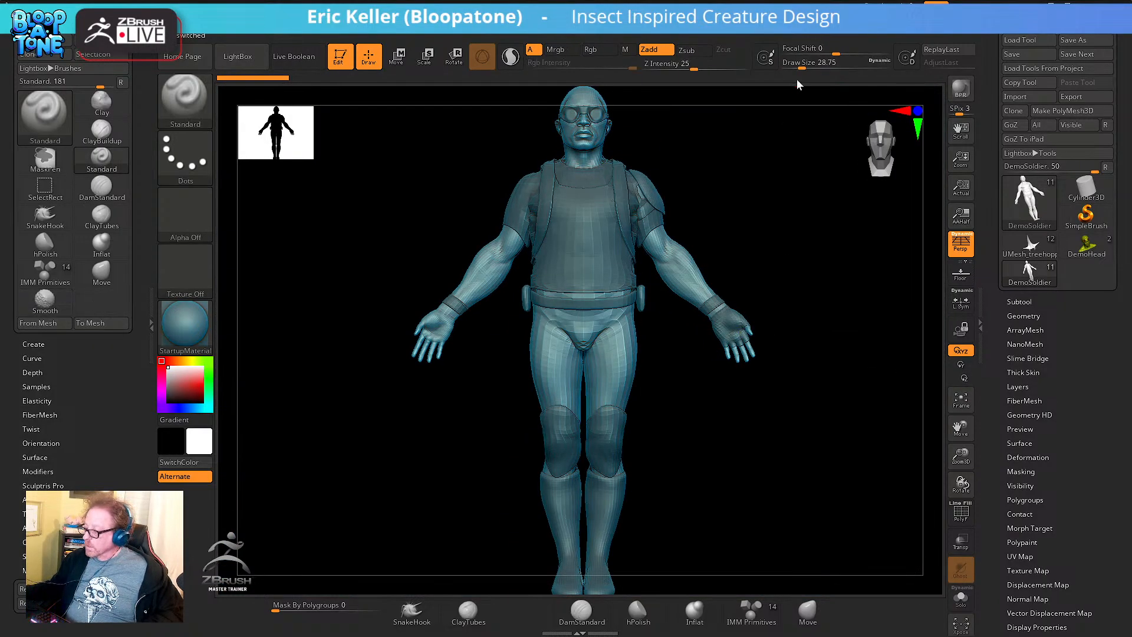
Show the Scale Master options and isolate the DemoSoldier body subtool with Solo
{"action": "left_click", "coordinate": [874, 28]}
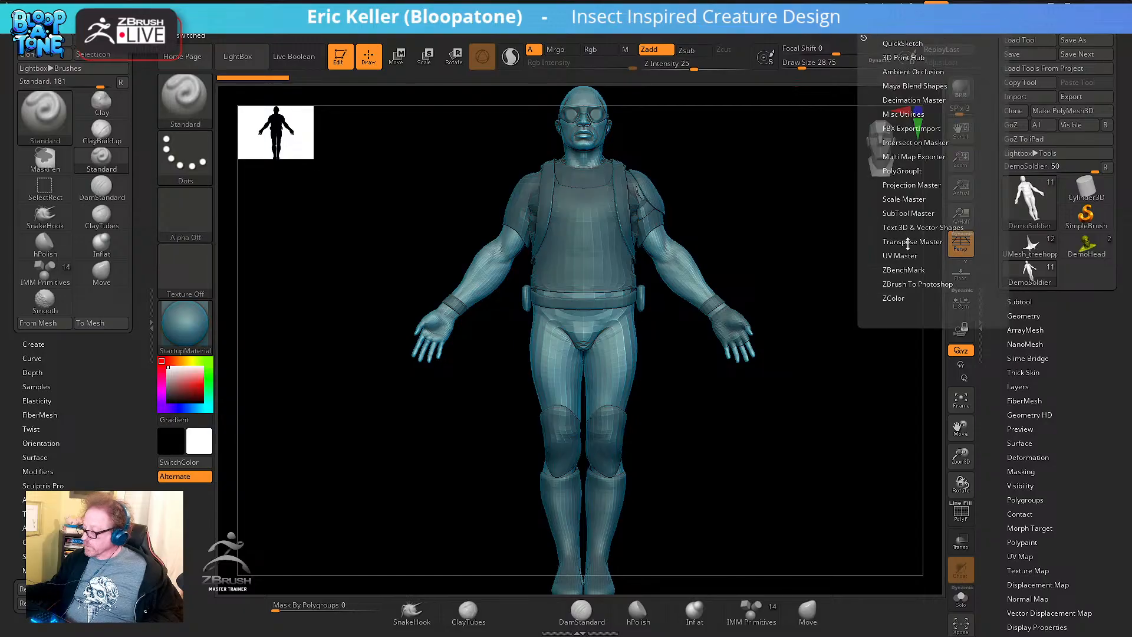
{"action": "left_click", "coordinate": [908, 199]}
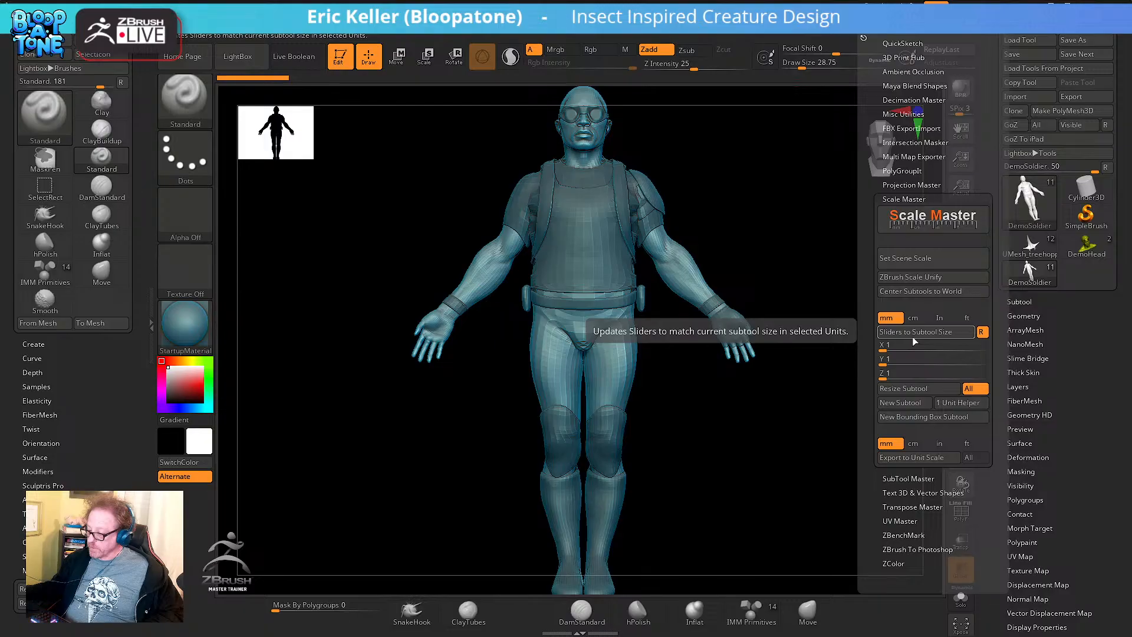
{"action": "left_click", "coordinate": [961, 598]}
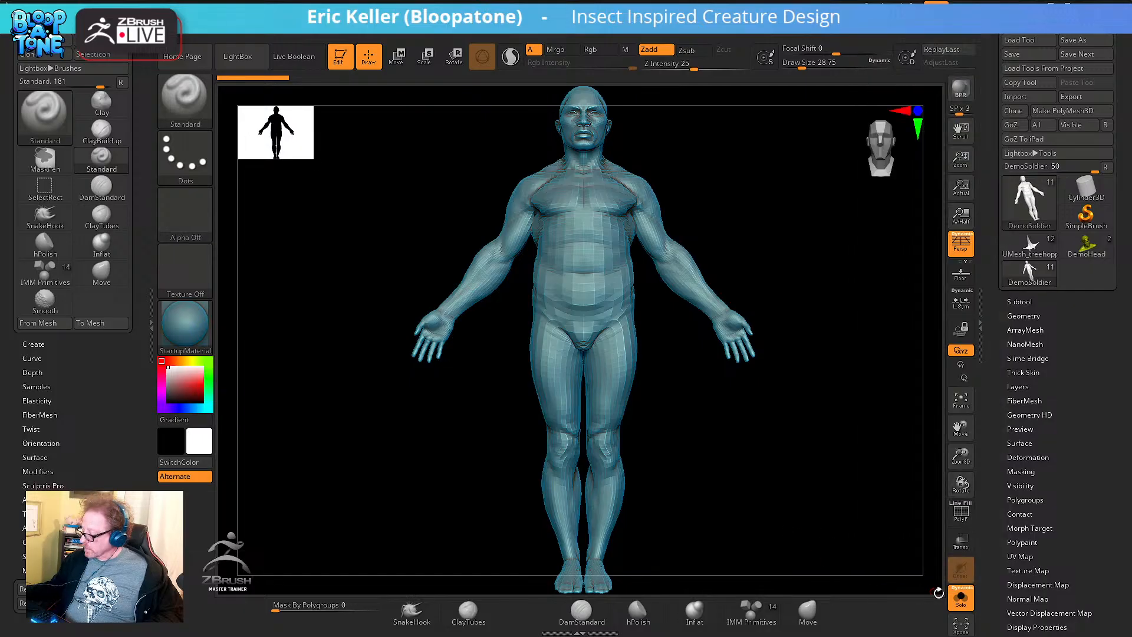
Turn Solo off to show every DemoSoldier subtool and update the Scale Master sliders to the subtool size in millimetres
{"action": "left_click", "coordinate": [961, 598]}
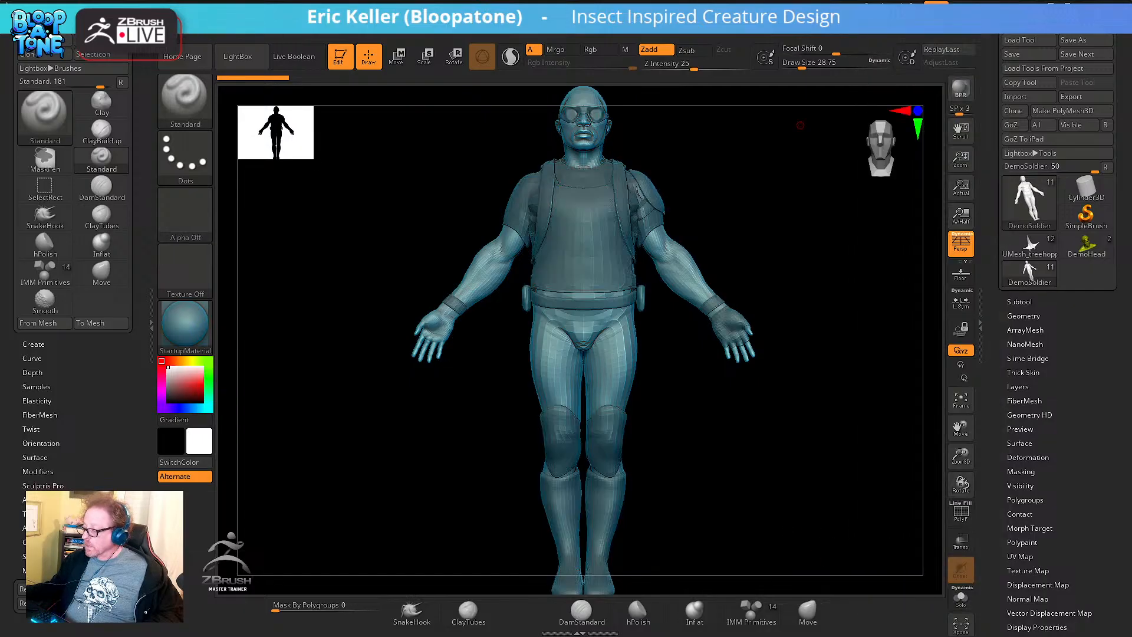
{"action": "mouse_move", "coordinate": [864, 26]}
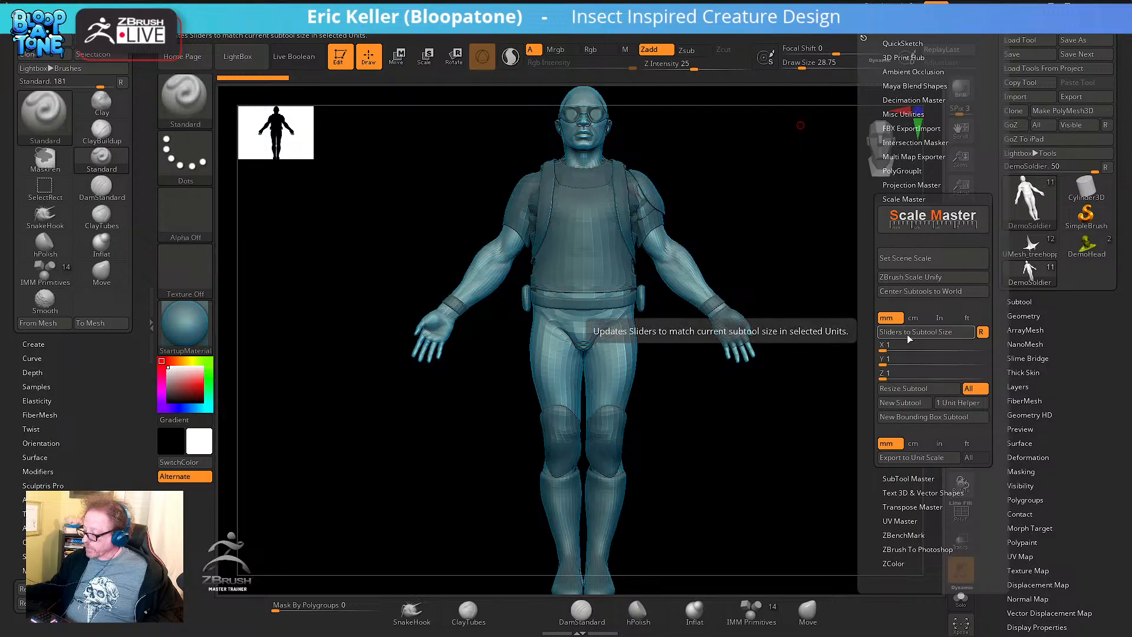
{"action": "left_click", "coordinate": [909, 338]}
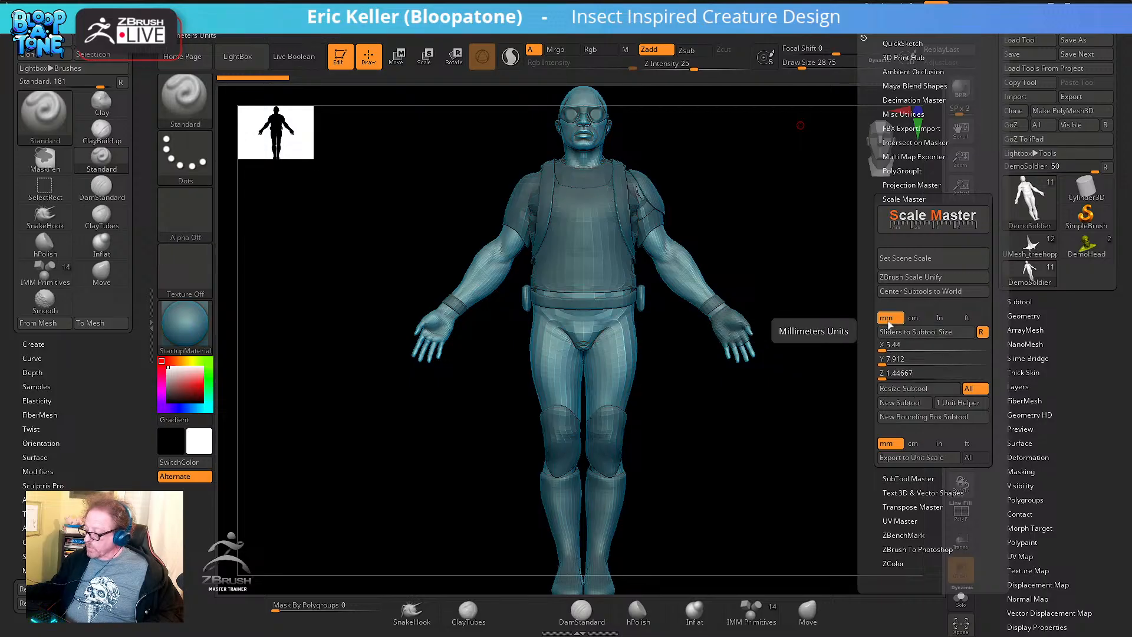
{"action": "left_click", "coordinate": [893, 359]}
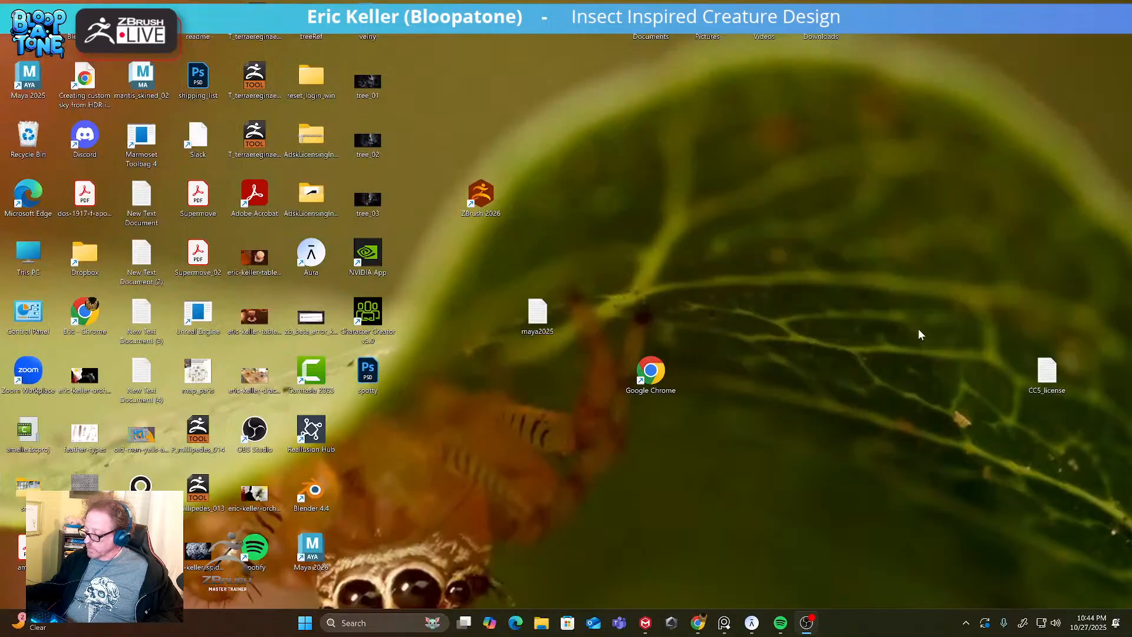
Relaunch ZBrush 2026, dismiss the session note and bring up LightBox
{"action": "double_click", "coordinate": [480, 195]}
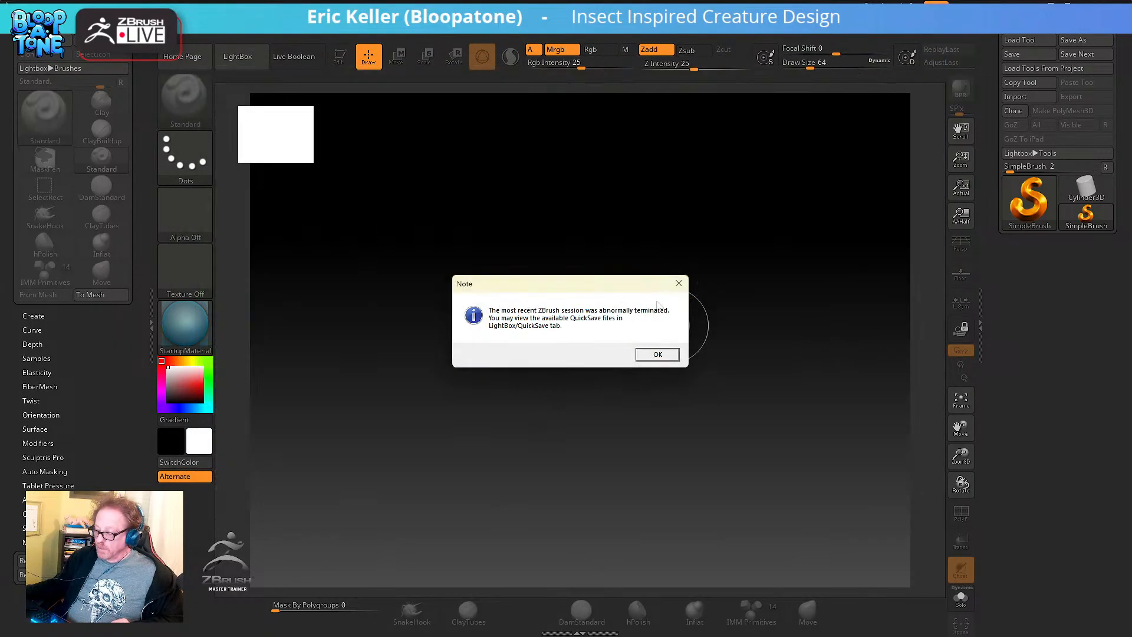
{"action": "left_click", "coordinate": [656, 354]}
{"action": "left_click", "coordinate": [237, 56]}
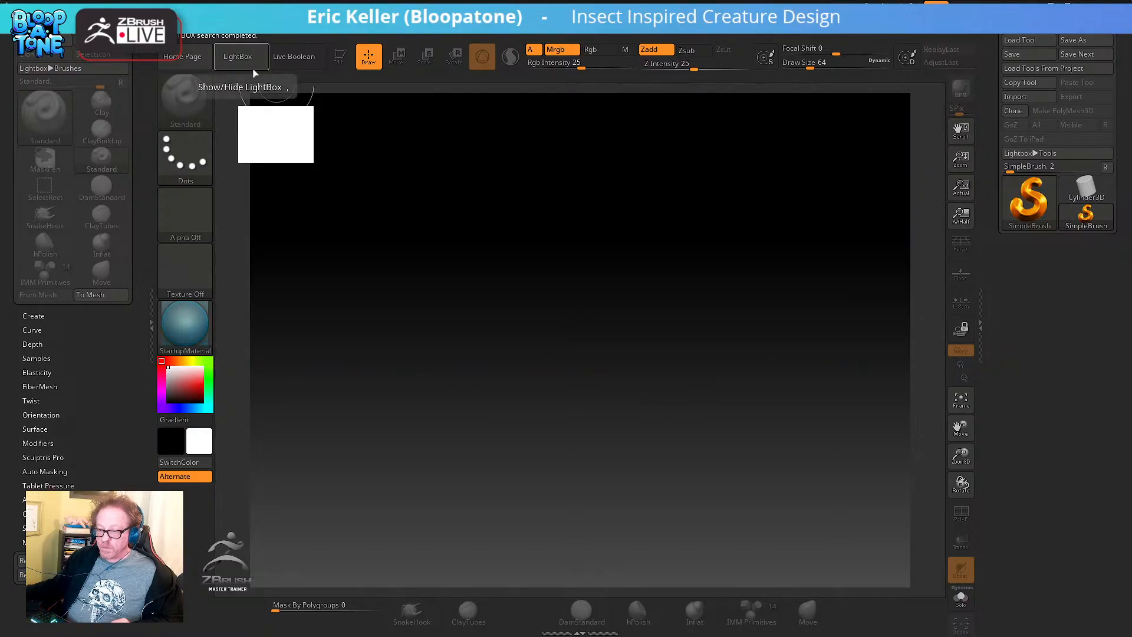
{"action": "left_click", "coordinate": [238, 57]}
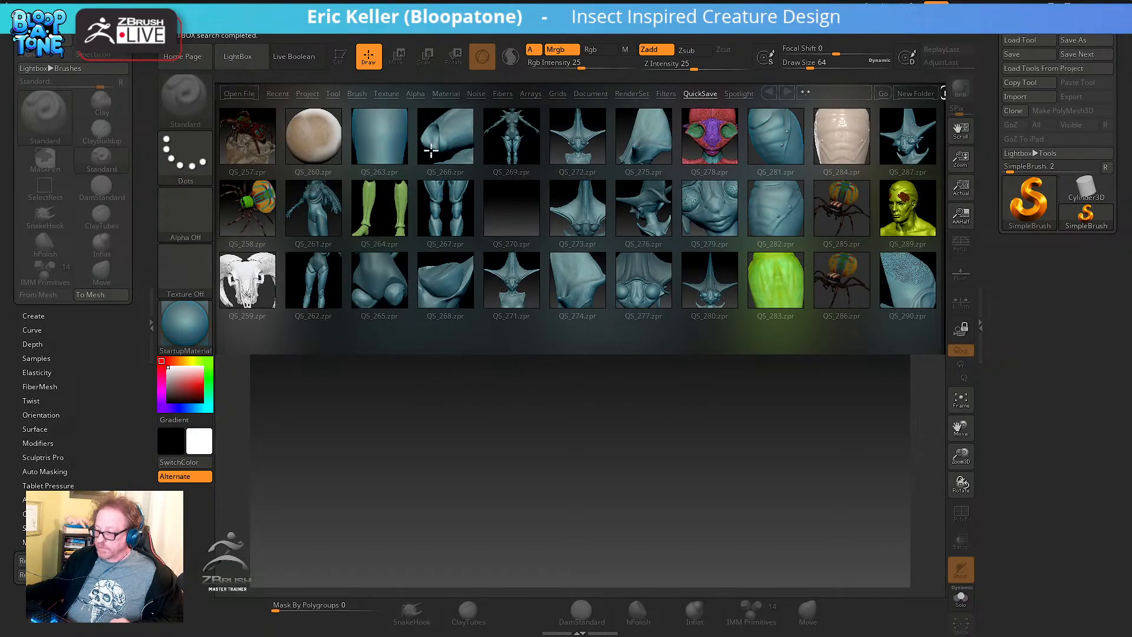
Load DemoSoldier.ZTL from LightBox and place it on the canvas in Edit mode
{"action": "left_click", "coordinate": [333, 94]}
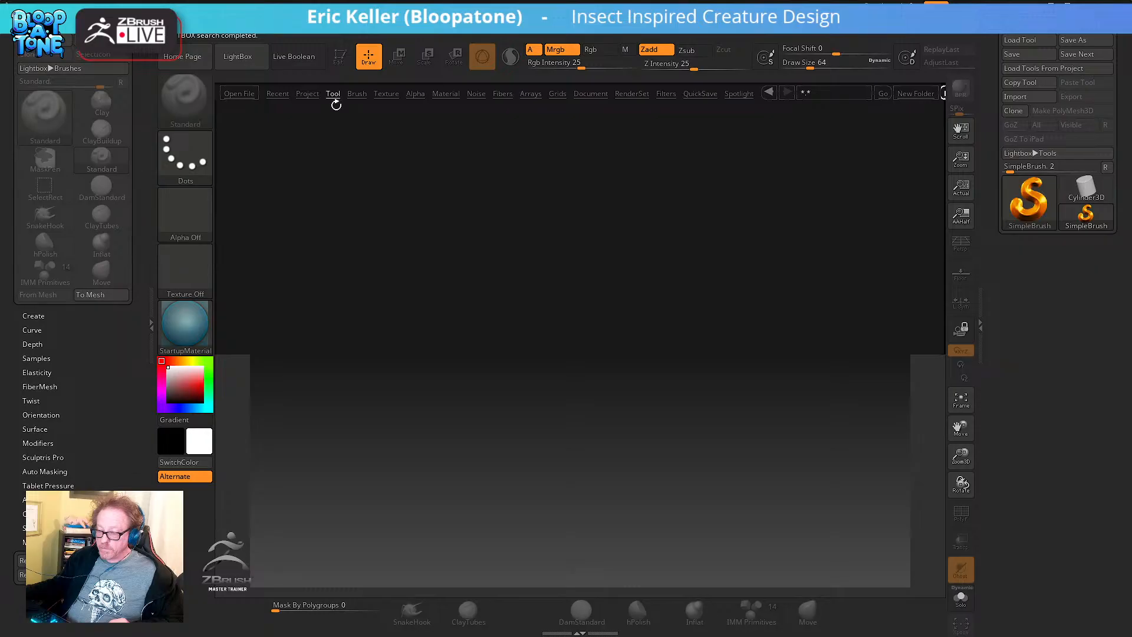
{"action": "double_click", "coordinate": [377, 140]}
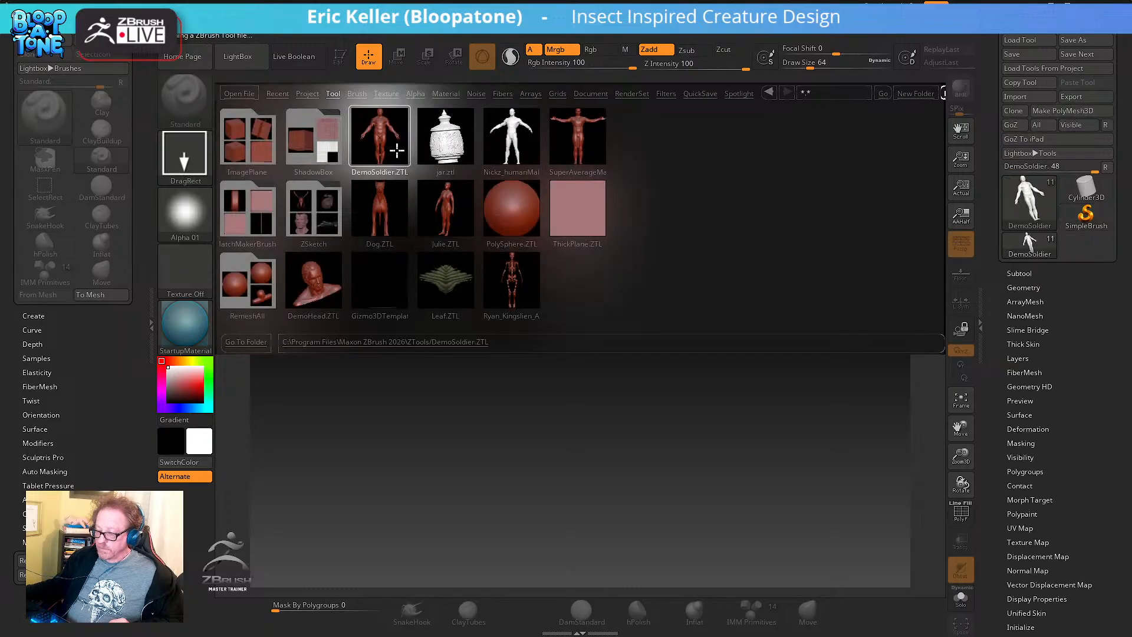
{"action": "double_click", "coordinate": [391, 144]}
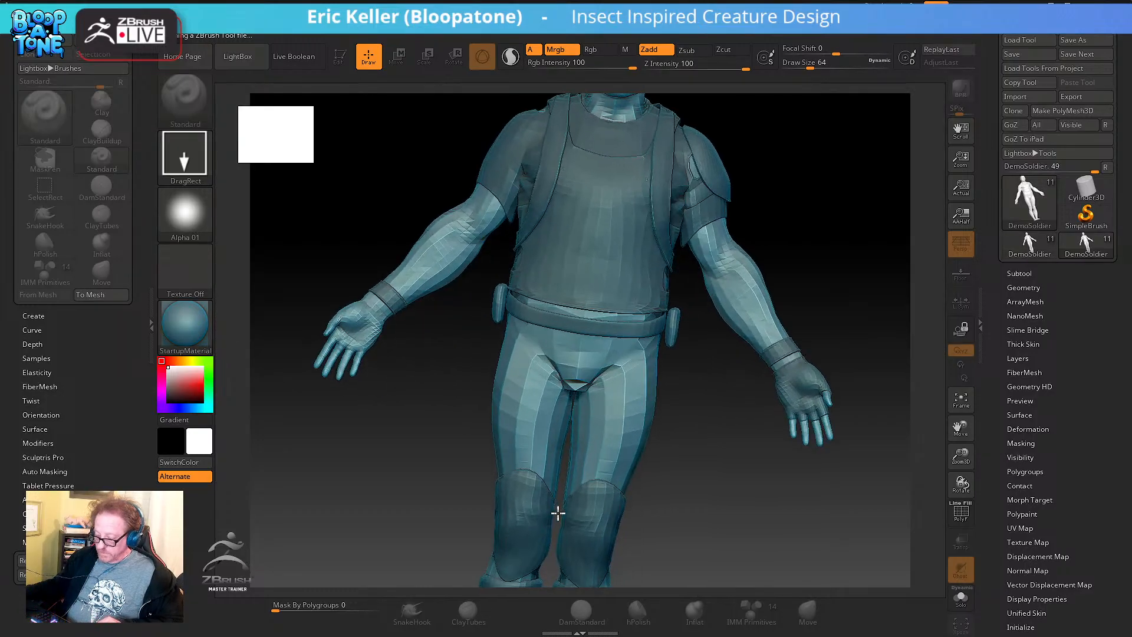
{"action": "left_click_drag", "start_coordinate": [736, 445], "coordinate": [723, 470]}
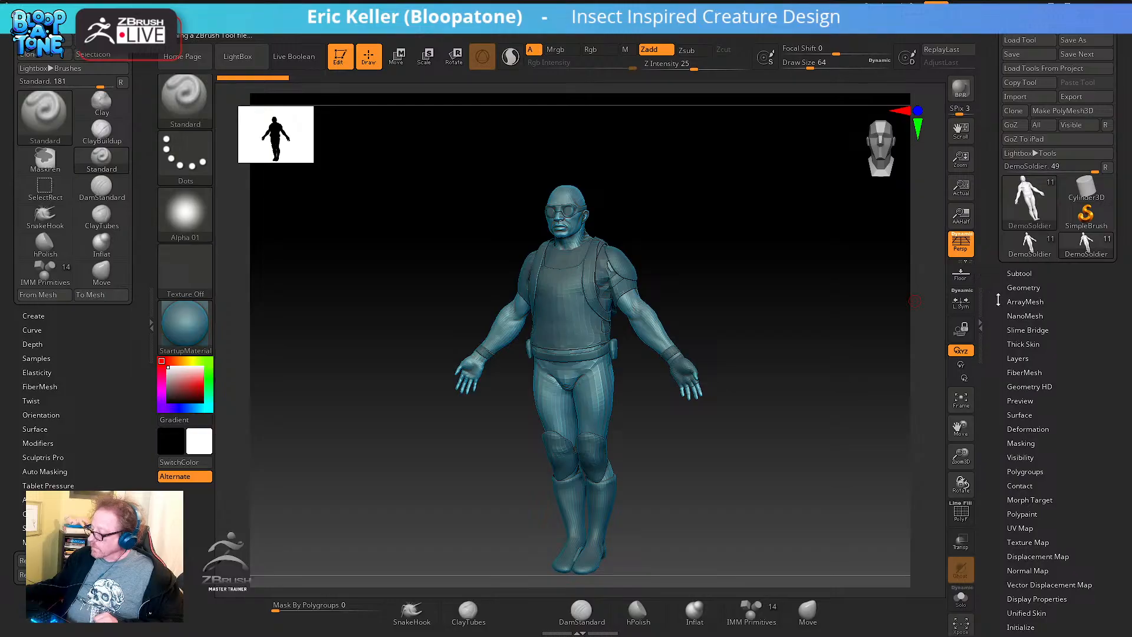
Dock the Zplugin palette and try to expand its Scale Master options for the DemoSoldier
{"action": "left_click", "coordinate": [864, 34]}
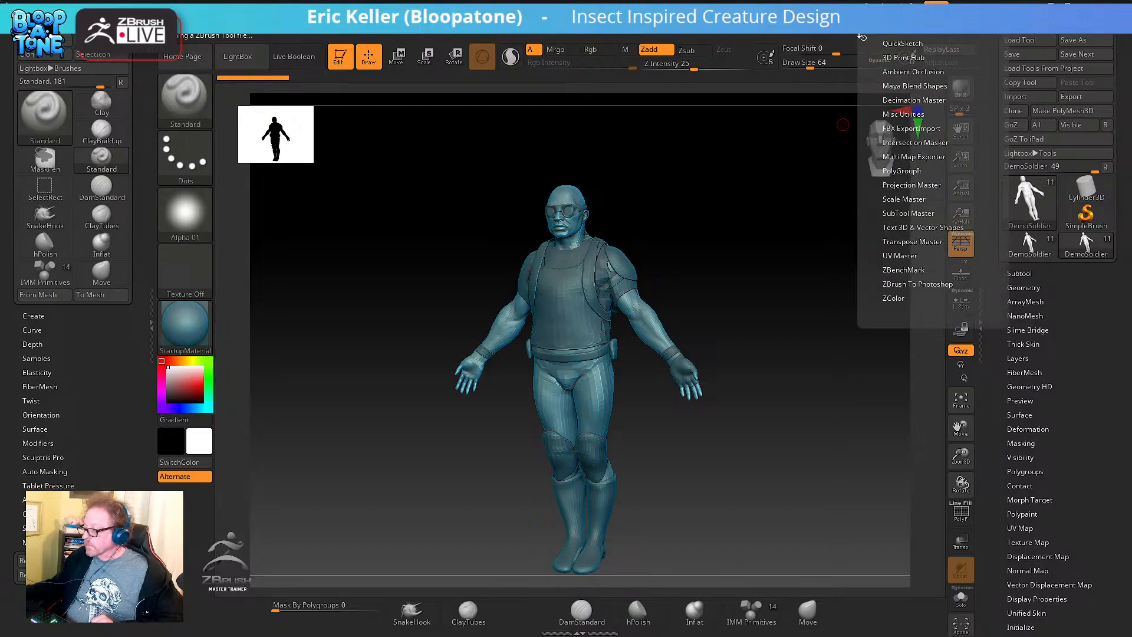
{"action": "left_click", "coordinate": [863, 37]}
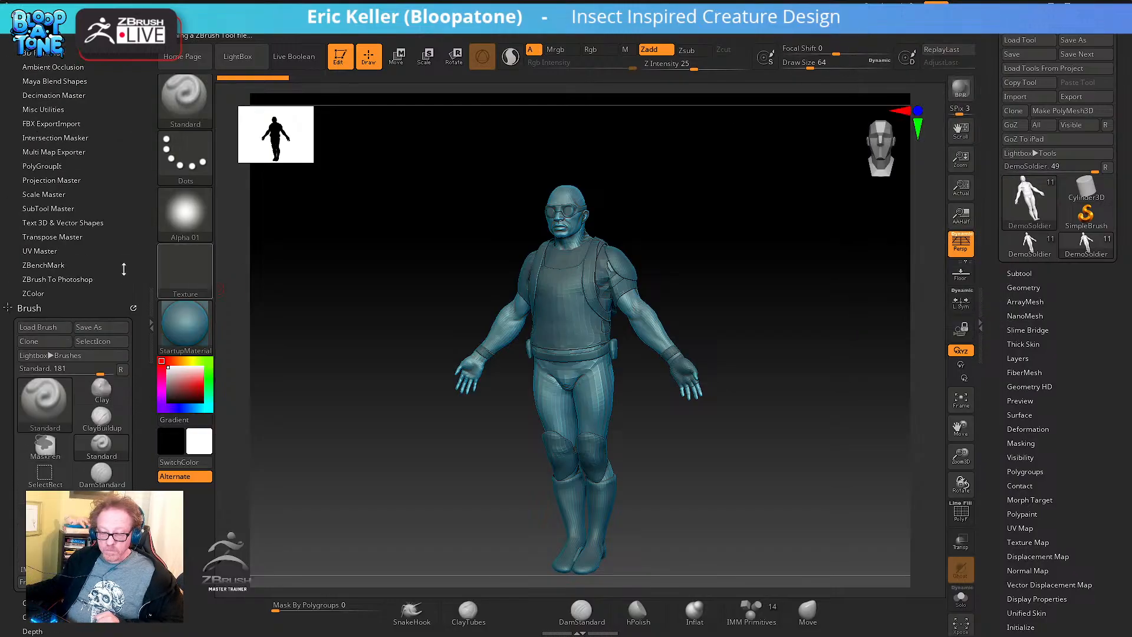
{"action": "left_click", "coordinate": [51, 193]}
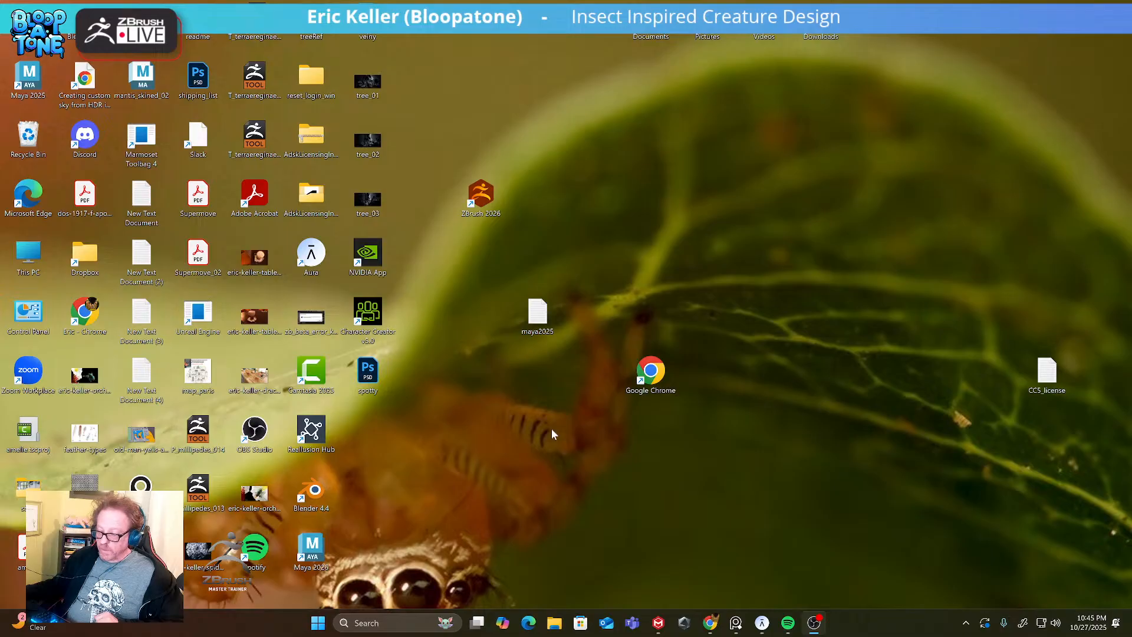
Start ZBrush 2026 again, dismiss the session note, close the home page and hide LightBox
{"action": "double_click", "coordinate": [484, 196]}
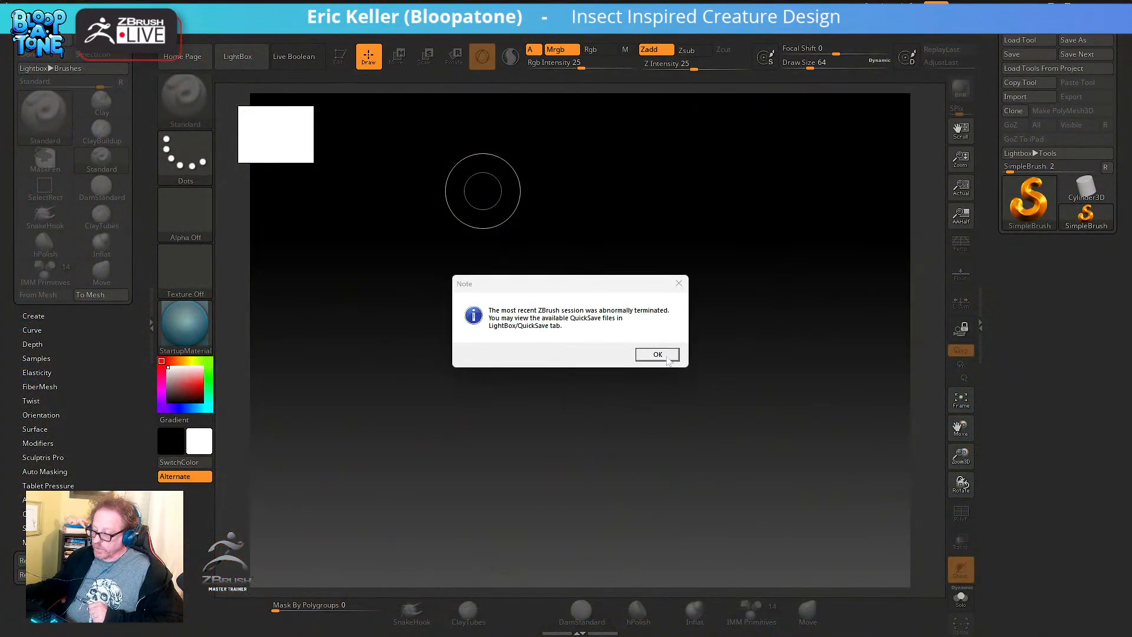
{"action": "left_click", "coordinate": [668, 356]}
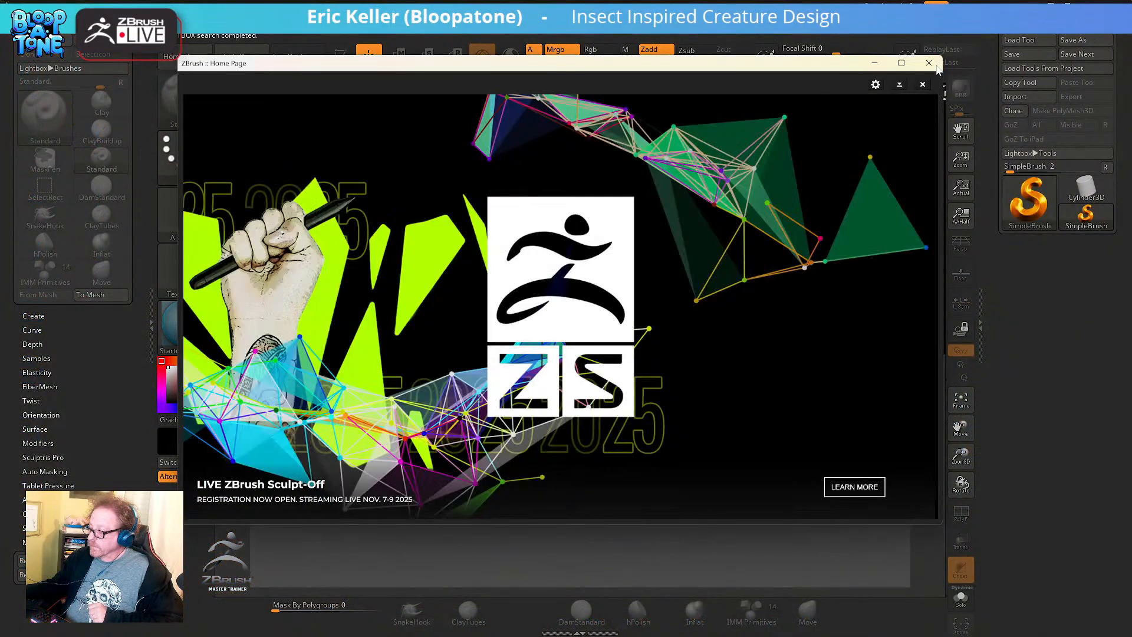
{"action": "left_click", "coordinate": [928, 63]}
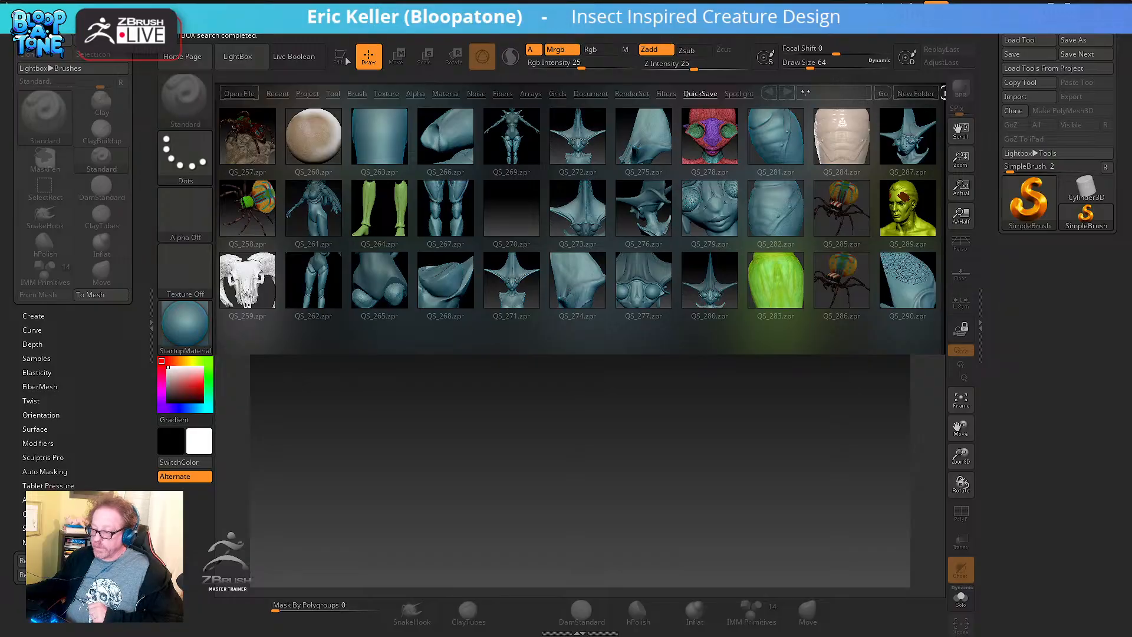
{"action": "left_click", "coordinate": [243, 59]}
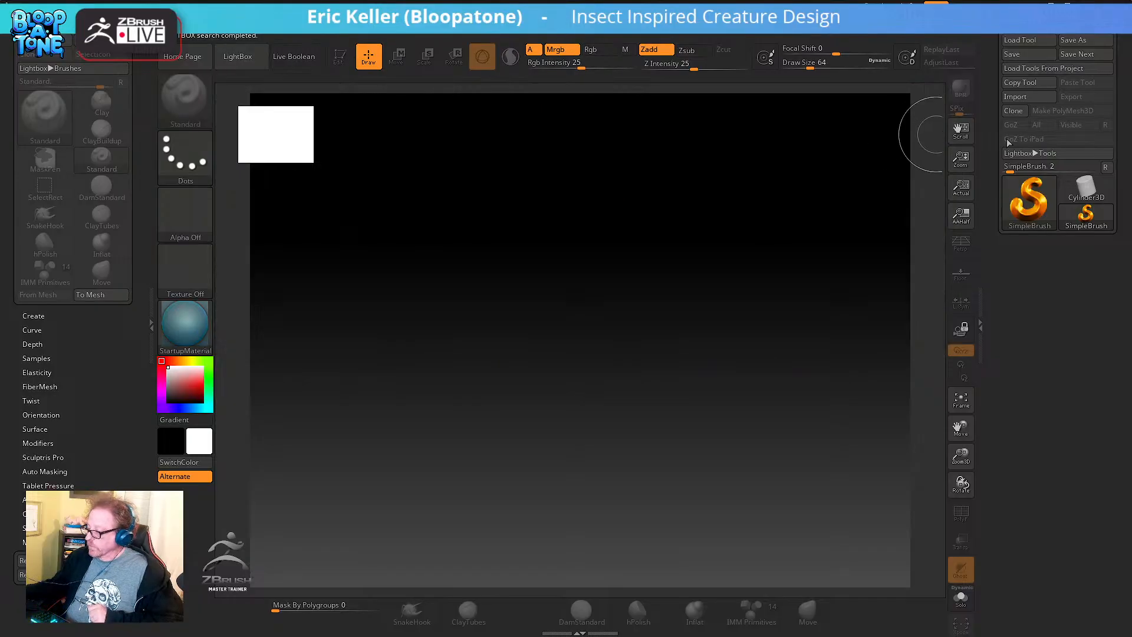
Load the UMesh_treehopper_princess tool from disk, draw it on the canvas and enter Edit mode
{"action": "left_click", "coordinate": [1027, 42]}
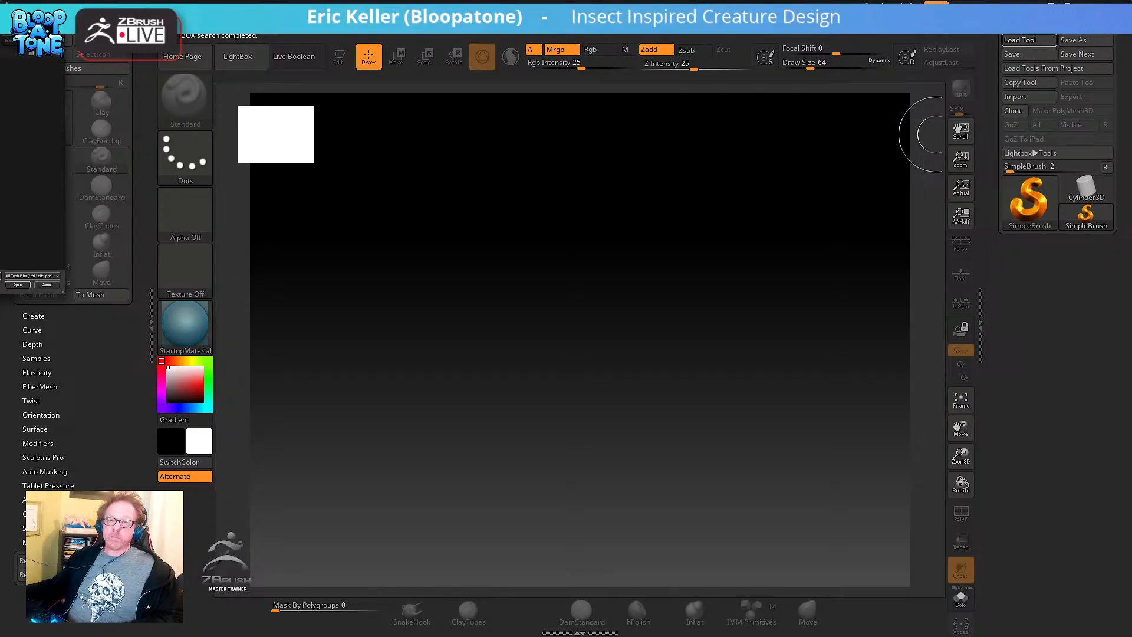
{"action": "left_click_drag", "start_coordinate": [0, 52], "coordinate": [0, 41]}
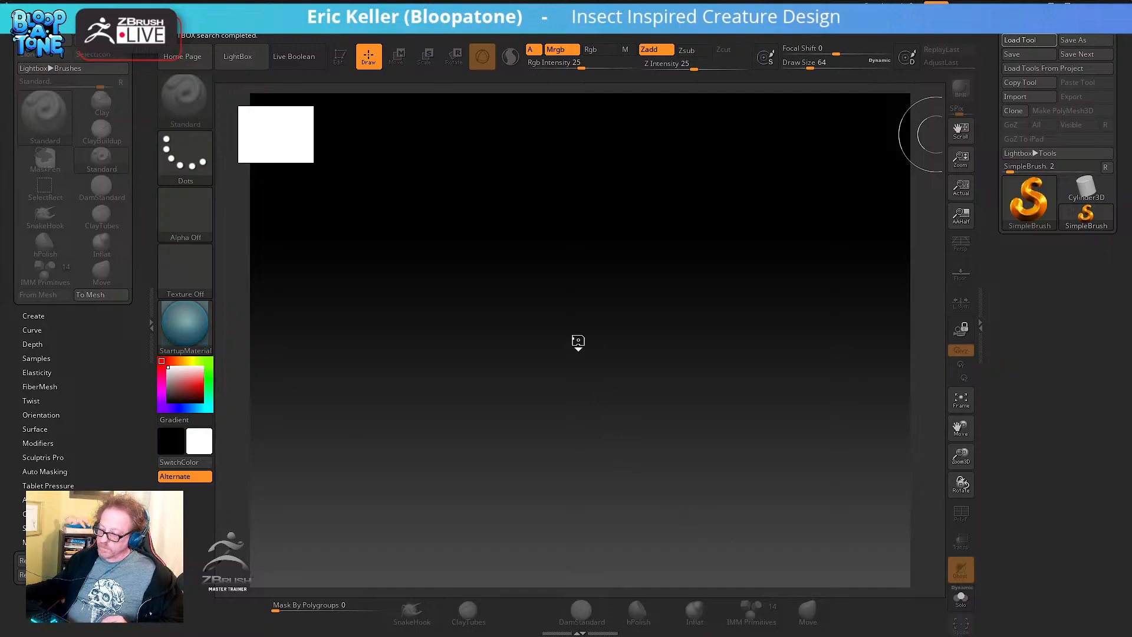
{"action": "mouse_move", "coordinate": [576, 384]}
{"action": "left_mouse_down"}
{"action": "mouse_move", "coordinate": [584, 488]}
{"action": "mouse_move", "coordinate": [563, 516]}
{"action": "left_mouse_up"}
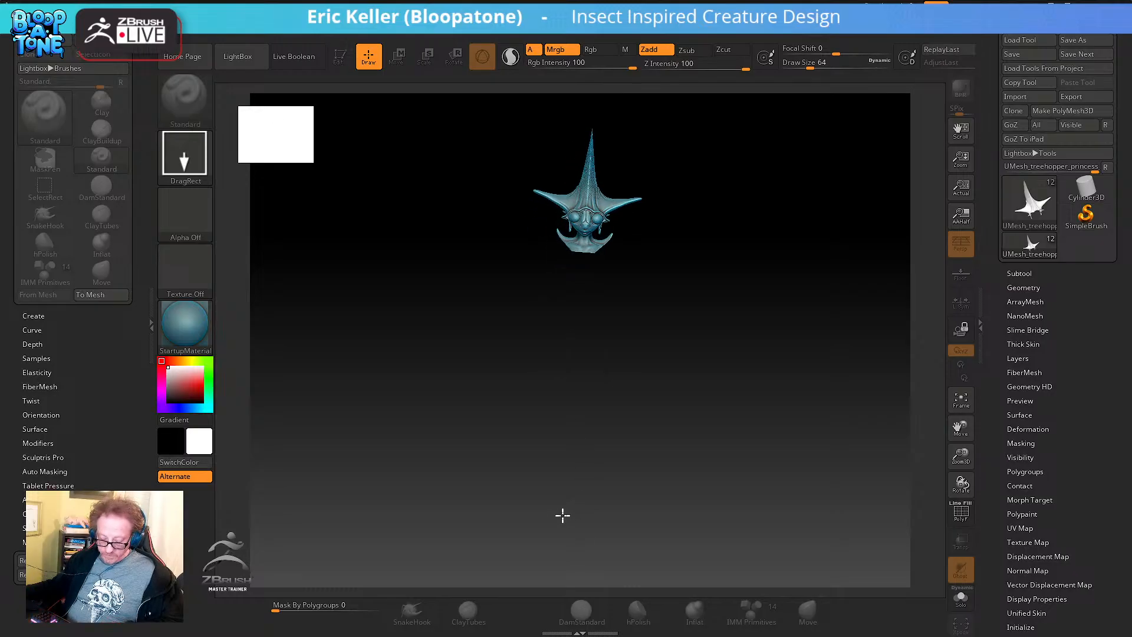
{"action": "key", "text": "t"}
Frame the treehopper model in side view, turn perspective off and bring its pitted helmet into view
{"action": "left_click_drag", "start_coordinate": [607, 447], "coordinate": [720, 440]}
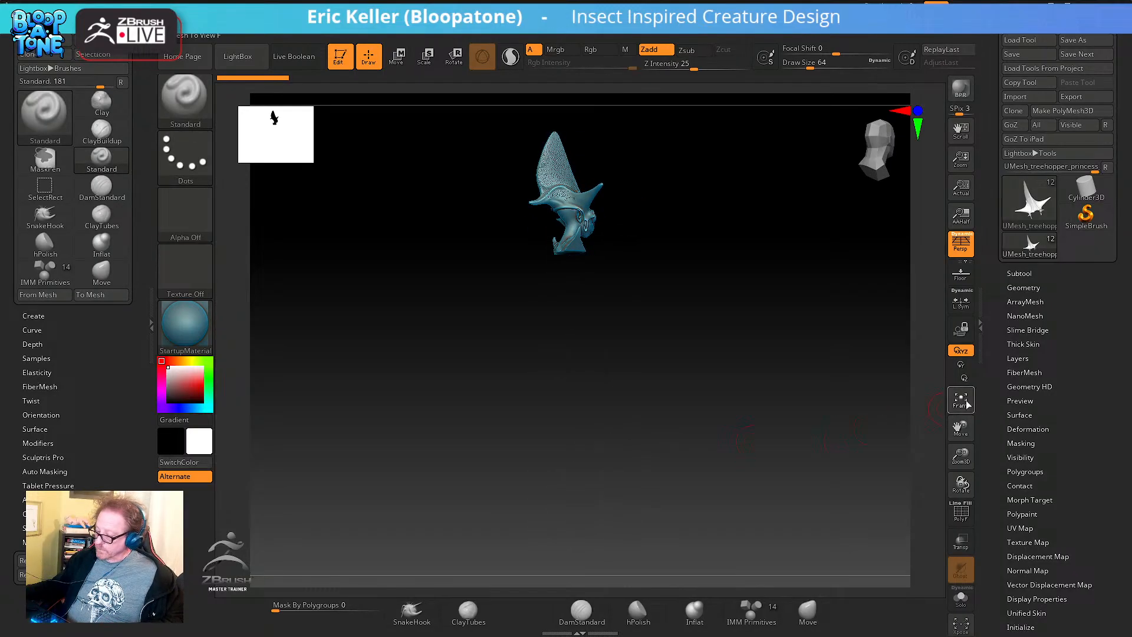
{"action": "left_click", "coordinate": [961, 401]}
{"action": "mouse_move", "coordinate": [849, 425]}
{"action": "left_mouse_down"}
{"action": "mouse_move", "coordinate": [806, 459]}
{"action": "mouse_move", "coordinate": [814, 451]}
{"action": "mouse_move", "coordinate": [795, 438]}
{"action": "mouse_move", "coordinate": [776, 374]}
{"action": "mouse_move", "coordinate": [869, 391]}
{"action": "left_mouse_up"}
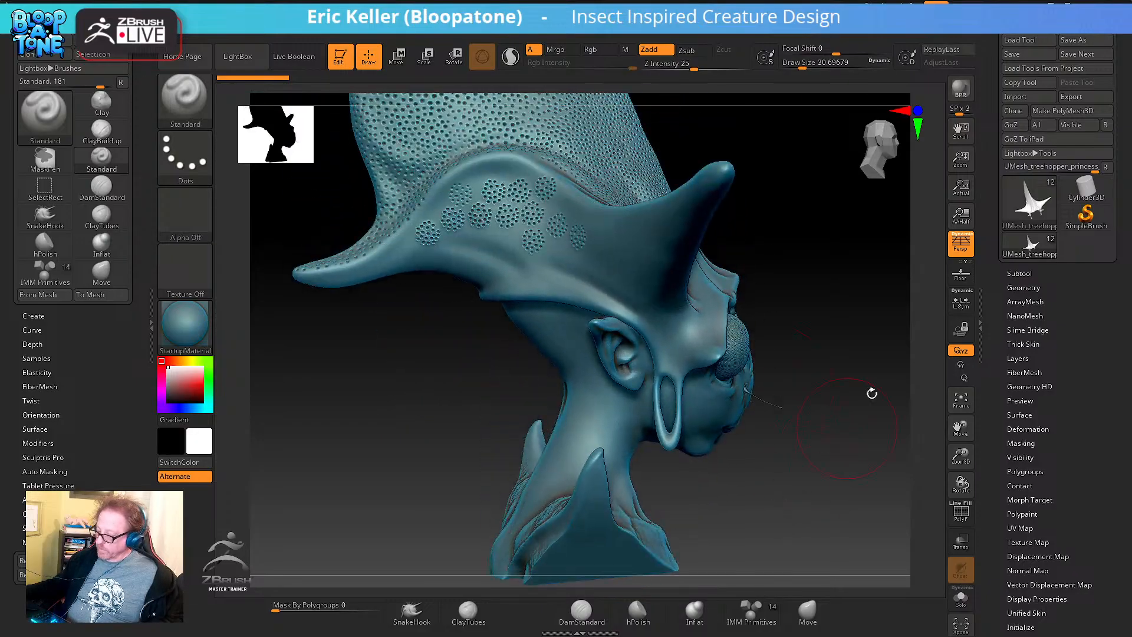
{"action": "left_click", "coordinate": [960, 247]}
{"action": "left_click_drag", "start_coordinate": [803, 329], "coordinate": [842, 485], "text": "alt"}
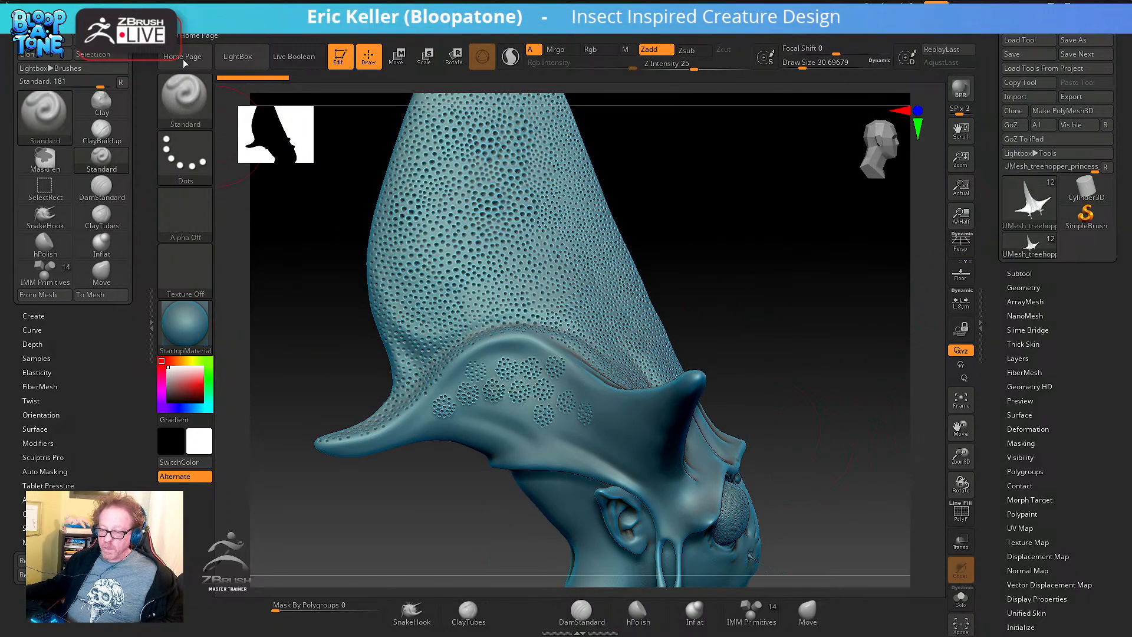
Load the xtrxtDots brush and set its draw size to about 10.5
{"action": "left_click", "coordinate": [203, 37]}
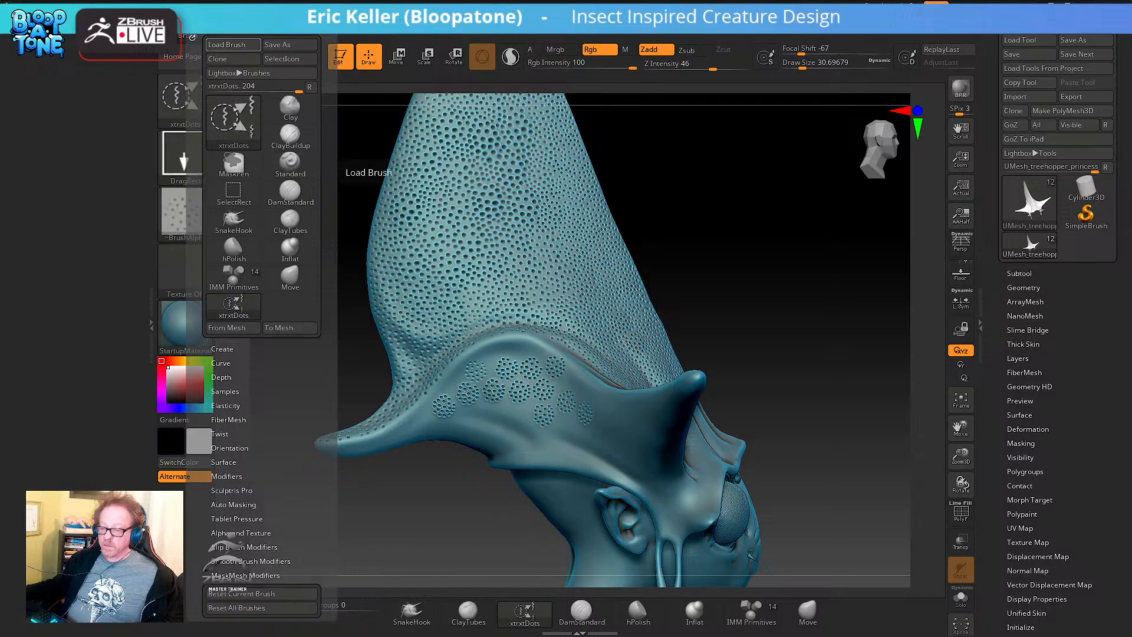
{"action": "key", "text": "s"}
{"action": "left_click_drag", "start_coordinate": [474, 517], "coordinate": [467, 518]}
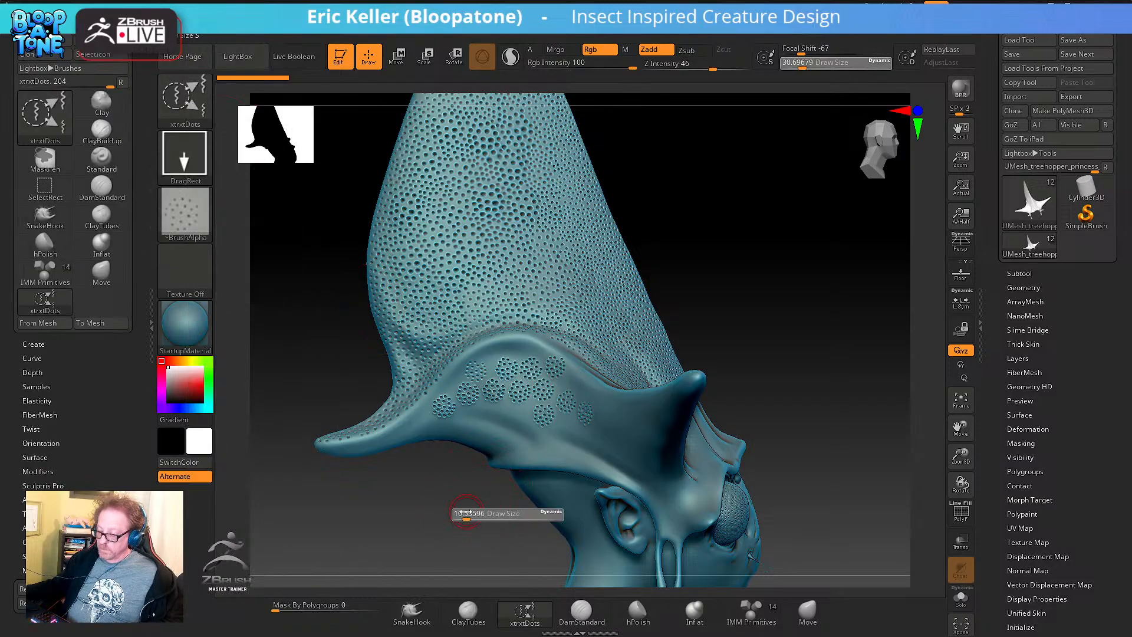
Test a pit cluster on the helmet's lower flange and change the xtrxtDots stroke to DragStamp
{"action": "mouse_move", "coordinate": [809, 412]}
{"action": "left_mouse_down"}
{"action": "mouse_move", "coordinate": [869, 434]}
{"action": "mouse_move", "coordinate": [788, 516]}
{"action": "mouse_move", "coordinate": [399, 253]}
{"action": "mouse_move", "coordinate": [480, 470]}
{"action": "mouse_move", "coordinate": [439, 455]}
{"action": "left_mouse_up"}
{"action": "left_click", "coordinate": [183, 158]}
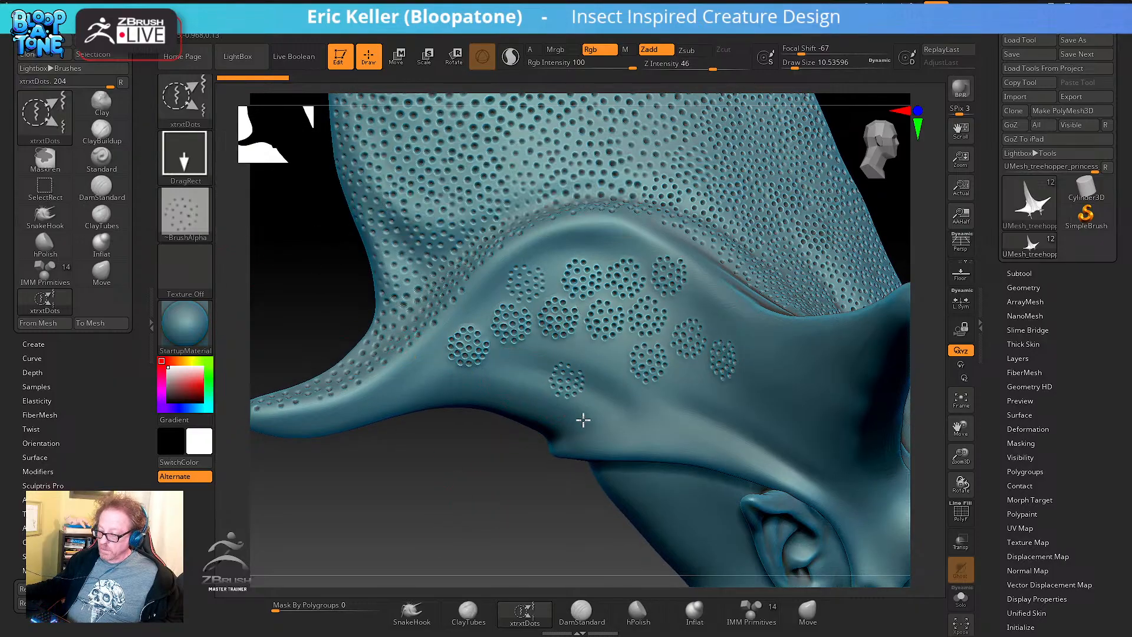
{"action": "left_click", "coordinate": [184, 158]}
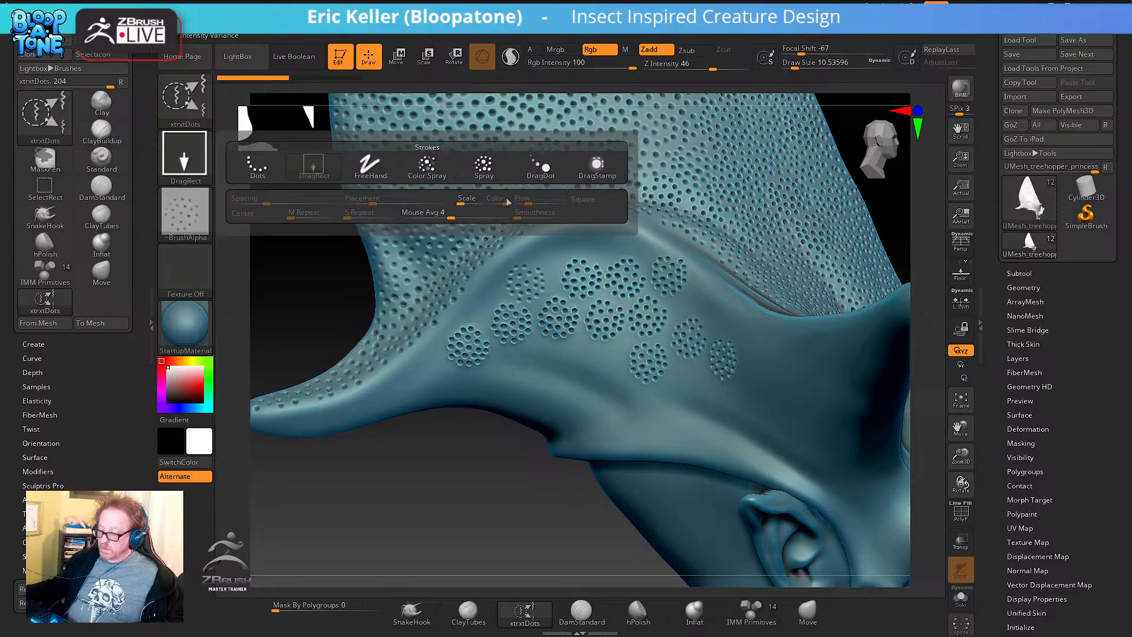
{"action": "left_click", "coordinate": [597, 167]}
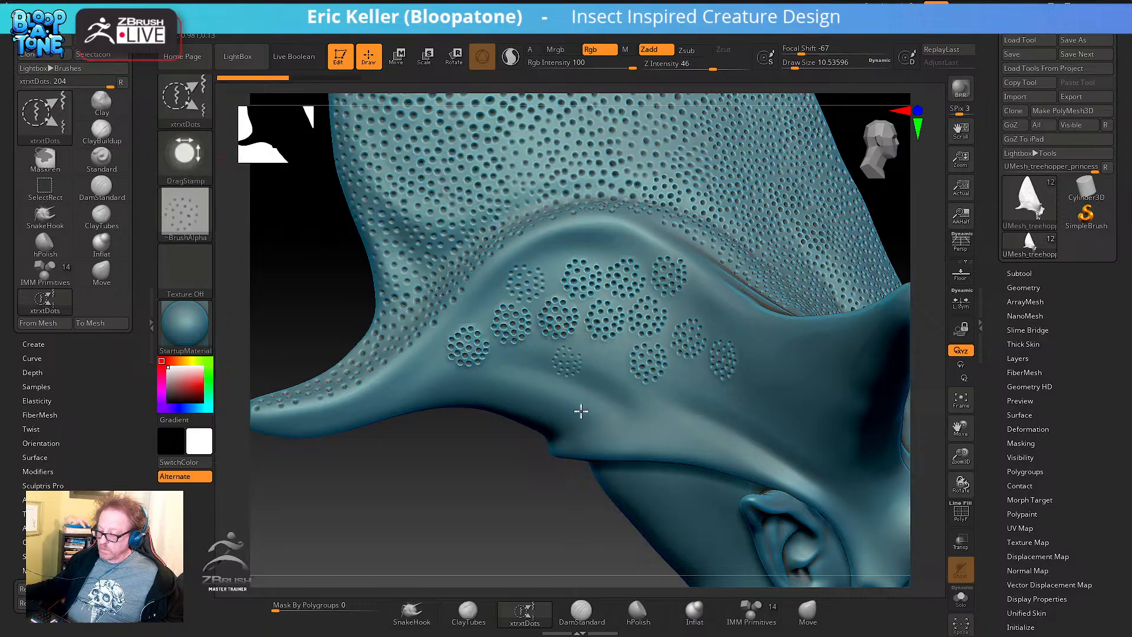
Enable BackfaceMask in the brush's auto masking options and stamp a trial pit cluster below the existing clusters on the flange
{"action": "mouse_move", "coordinate": [200, 28]}
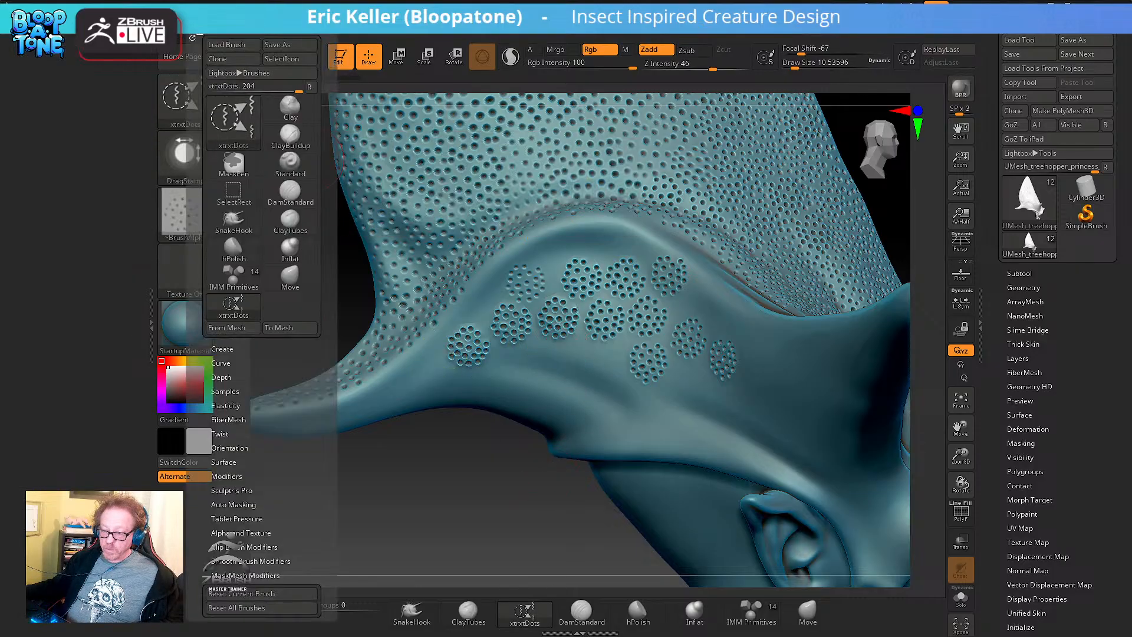
{"action": "left_click", "coordinate": [236, 504]}
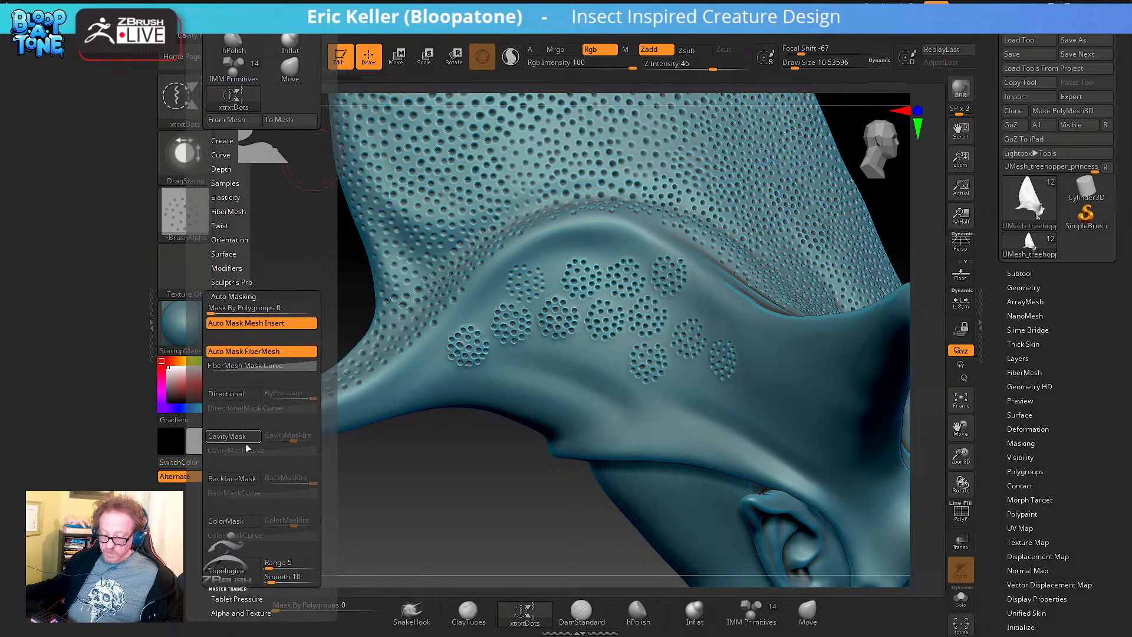
{"action": "left_click", "coordinate": [241, 481]}
{"action": "left_click_drag", "start_coordinate": [522, 364], "coordinate": [500, 432]}
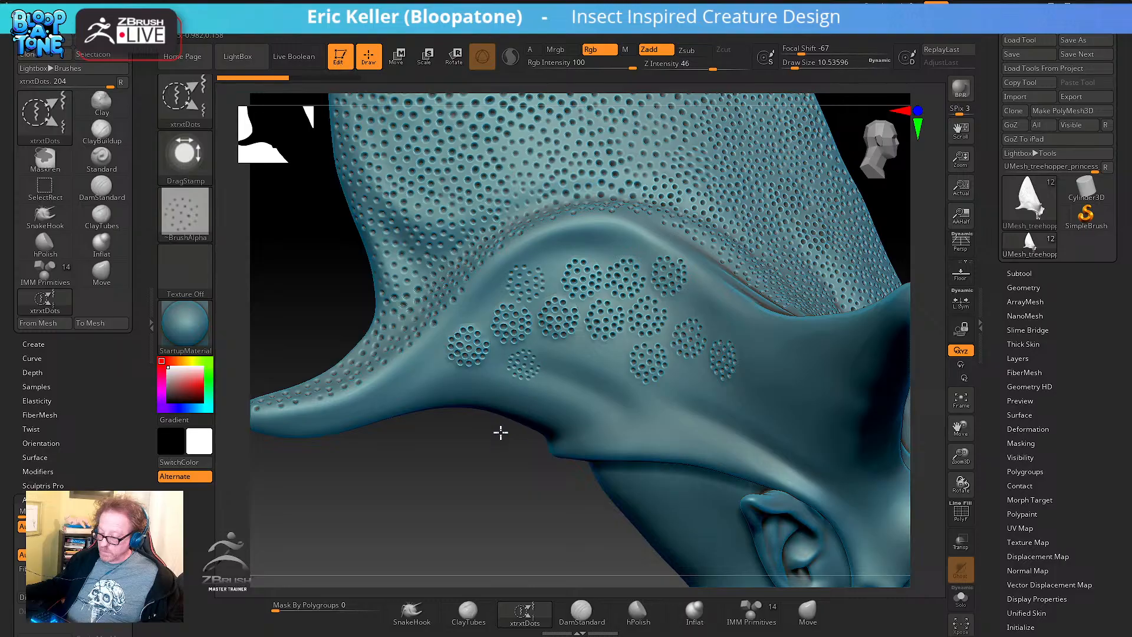
Try a pit cluster at draw size about 10.5 below the existing row on the flange and undo it
{"action": "key", "text": "s"}
{"action": "key", "text": "s"}
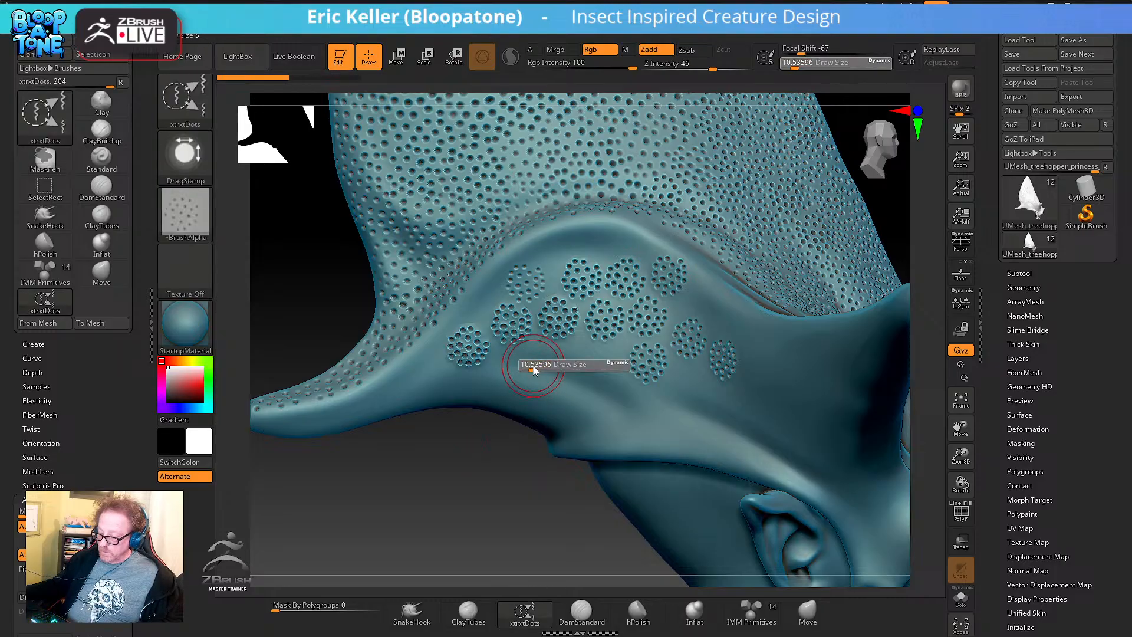
{"action": "left_click_drag", "start_coordinate": [532, 363], "coordinate": [543, 537]}
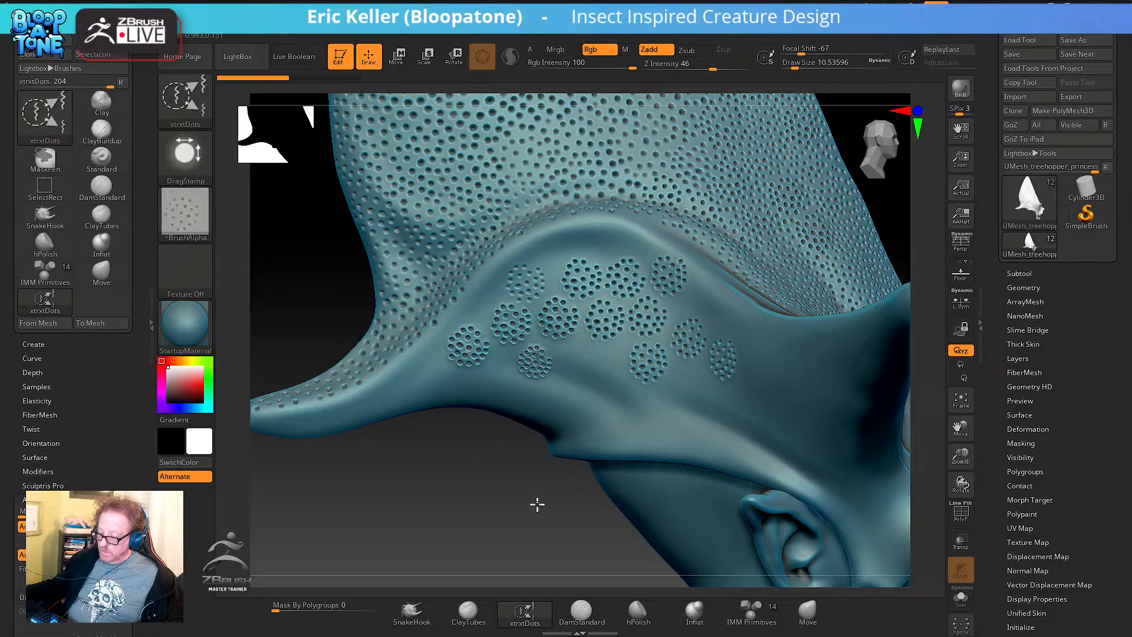
{"action": "mouse_move", "coordinate": [513, 480]}
{"action": "left_mouse_down"}
{"action": "mouse_move", "coordinate": [500, 536]}
{"action": "mouse_move", "coordinate": [488, 473]}
{"action": "mouse_move", "coordinate": [519, 475]}
{"action": "mouse_move", "coordinate": [536, 366]}
{"action": "mouse_move", "coordinate": [551, 429]}
{"action": "left_mouse_up"}
{"action": "key", "text": "s"}
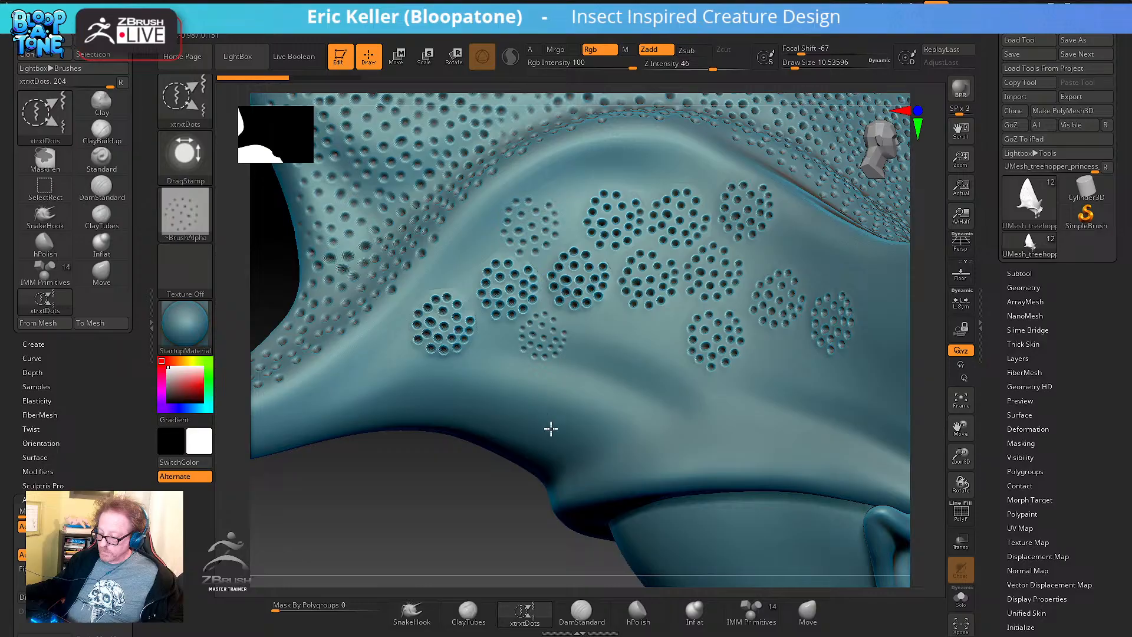
{"action": "key", "text": "ctrl+z"}
Set the xtrxtDots draw size to about 11.7 and stamp three pit clusters below the existing clusters on the flange
{"action": "key", "text": "s"}
{"action": "mouse_move", "coordinate": [554, 387]}
{"action": "left_mouse_down"}
{"action": "mouse_move", "coordinate": [538, 442]}
{"action": "mouse_move", "coordinate": [571, 531]}
{"action": "mouse_move", "coordinate": [573, 470]}
{"action": "left_mouse_up"}
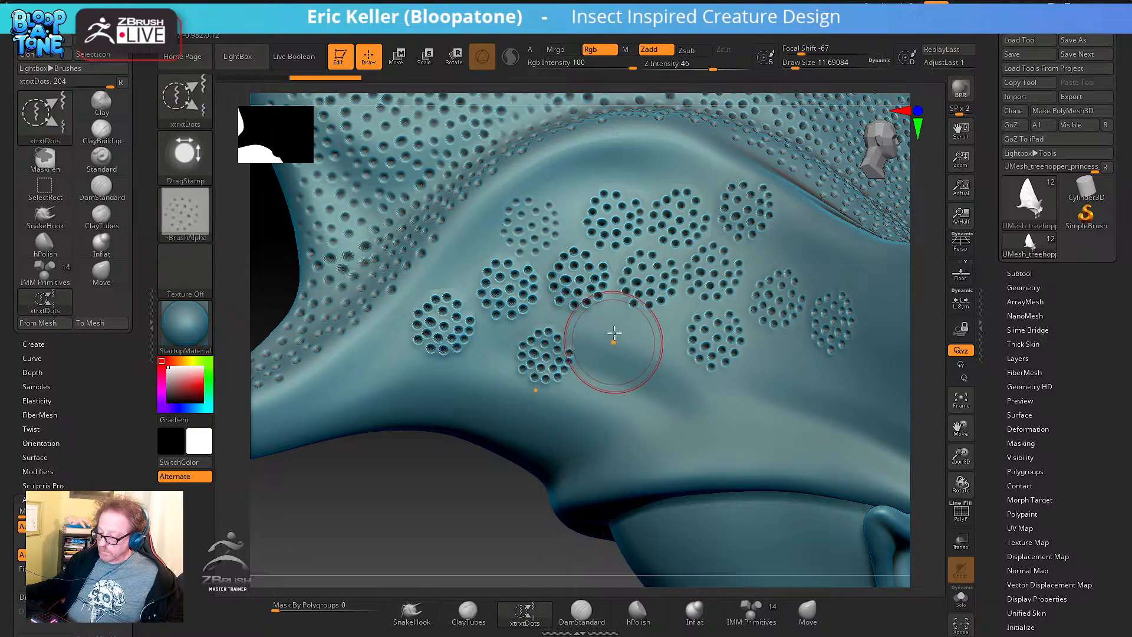
{"action": "mouse_move", "coordinate": [613, 333]}
{"action": "left_mouse_down"}
{"action": "mouse_move", "coordinate": [603, 369]}
{"action": "mouse_move", "coordinate": [630, 455]}
{"action": "mouse_move", "coordinate": [614, 480]}
{"action": "left_mouse_up"}
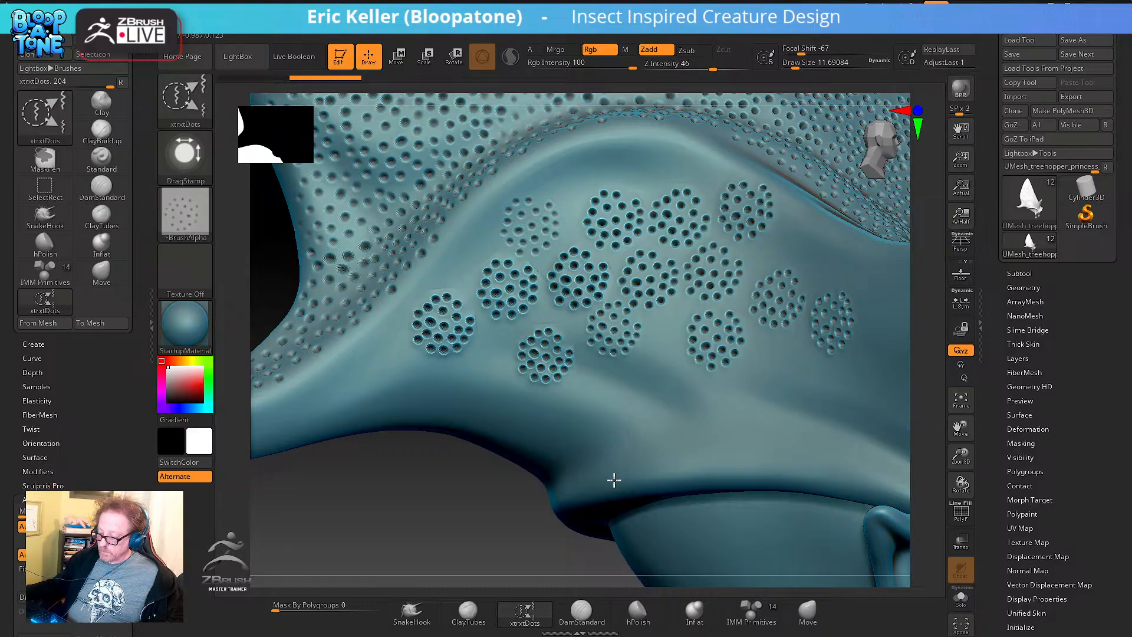
{"action": "left_click_drag", "start_coordinate": [603, 389], "coordinate": [585, 506]}
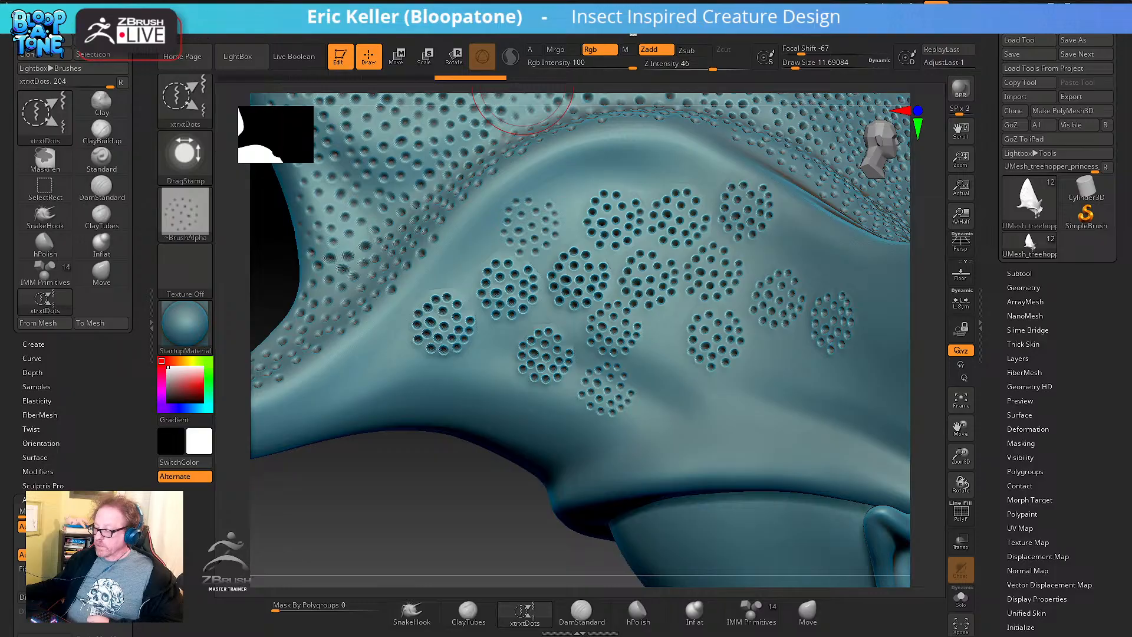
In the QuickSave preferences, turn on Skip History and set Max QuickSave Files to 100
{"action": "left_click", "coordinate": [619, 27]}
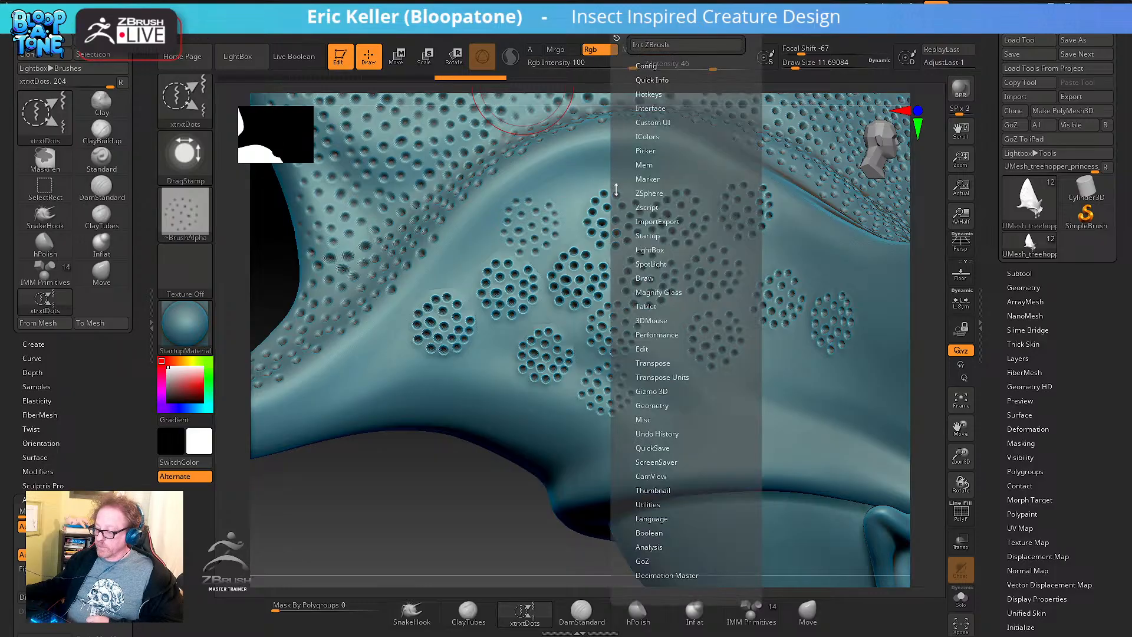
{"action": "left_click_drag", "start_coordinate": [625, 209], "coordinate": [634, 97]}
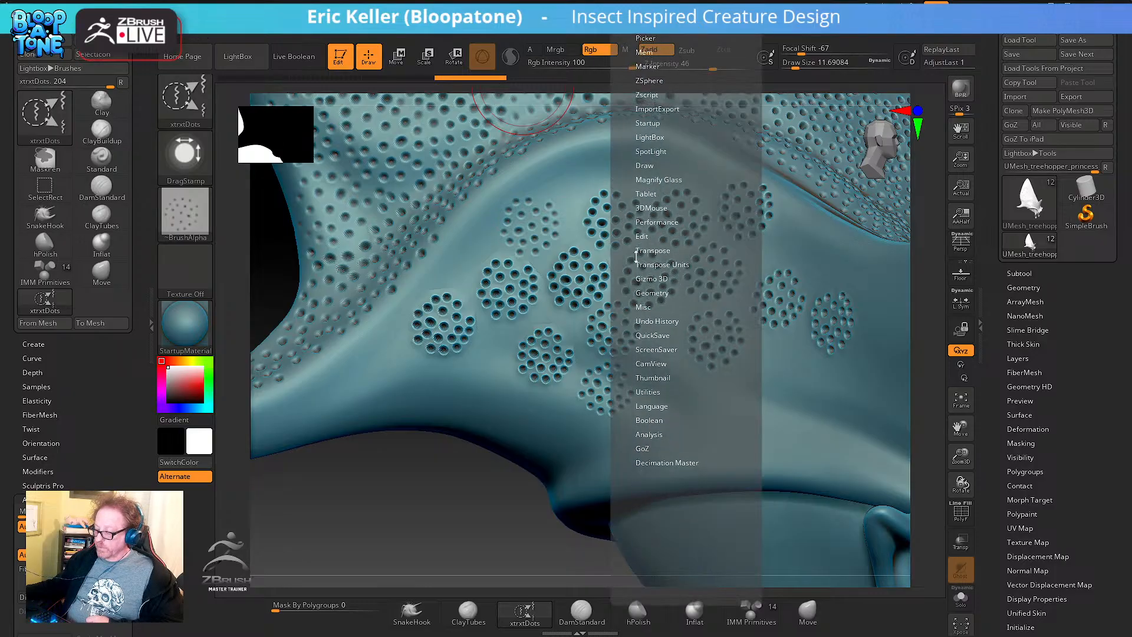
{"action": "left_click", "coordinate": [659, 336]}
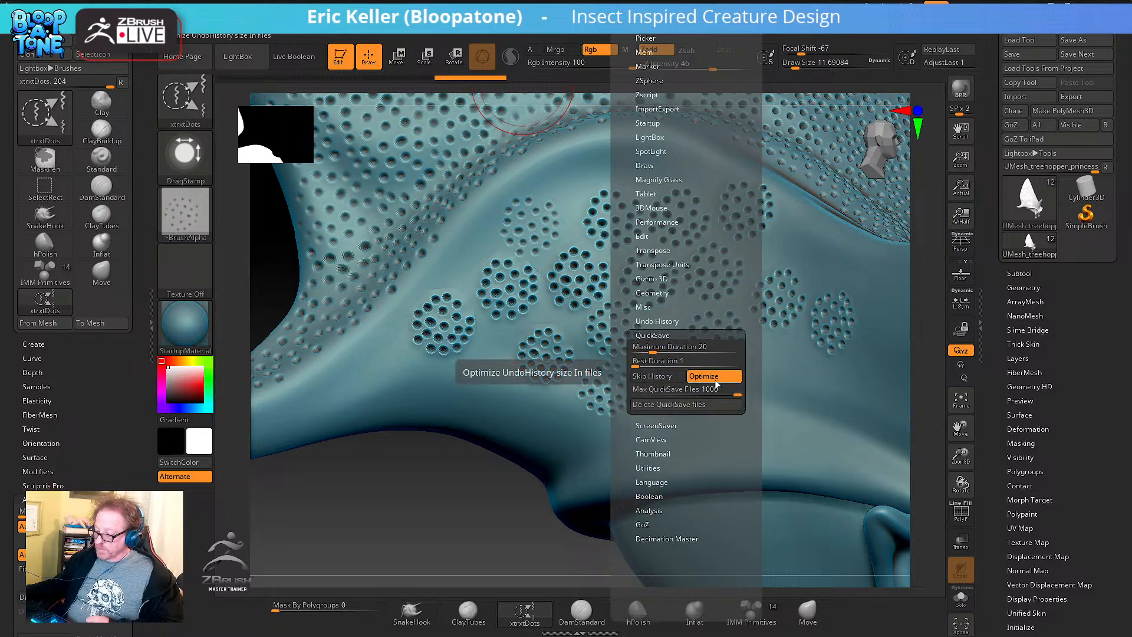
{"action": "left_click", "coordinate": [656, 379]}
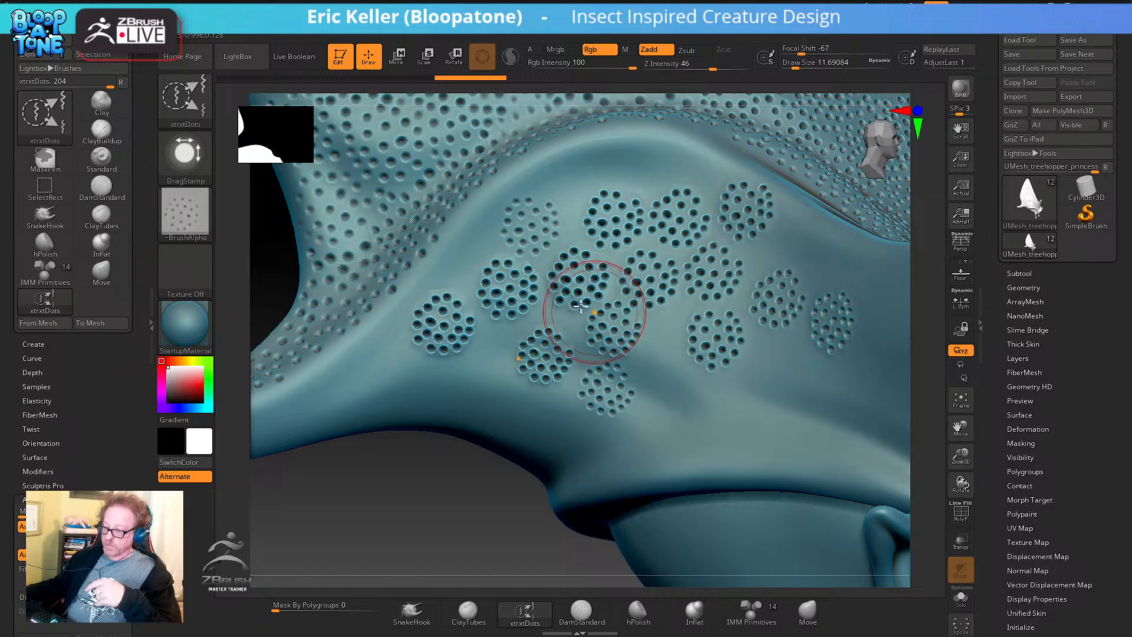
{"action": "left_click", "coordinate": [617, 37]}
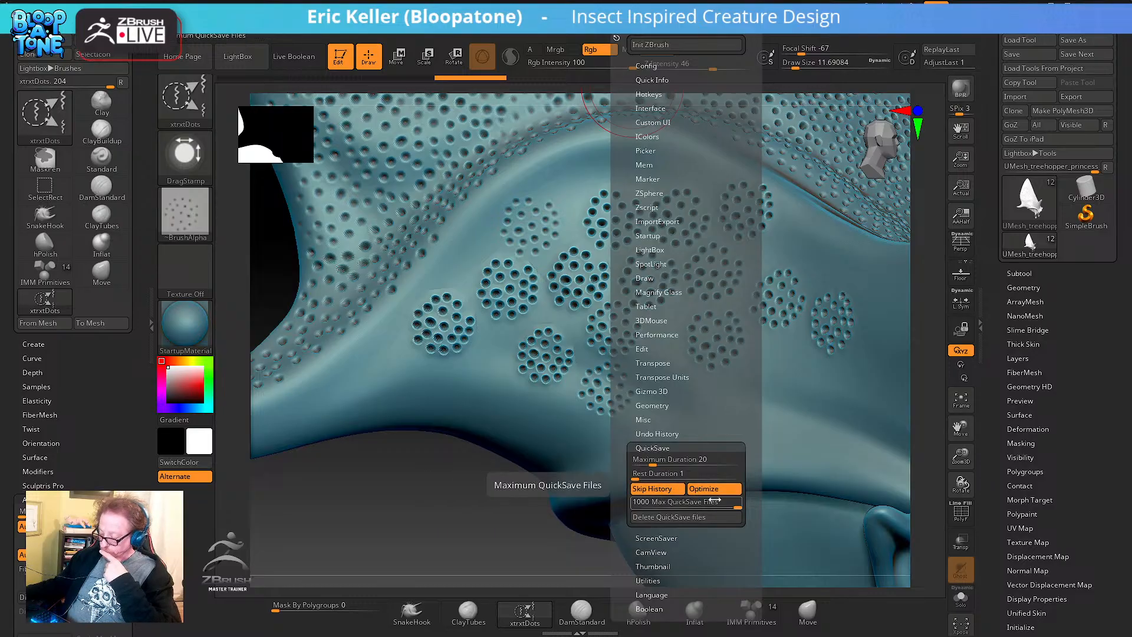
{"action": "left_click_drag", "start_coordinate": [713, 502], "coordinate": [741, 501]}
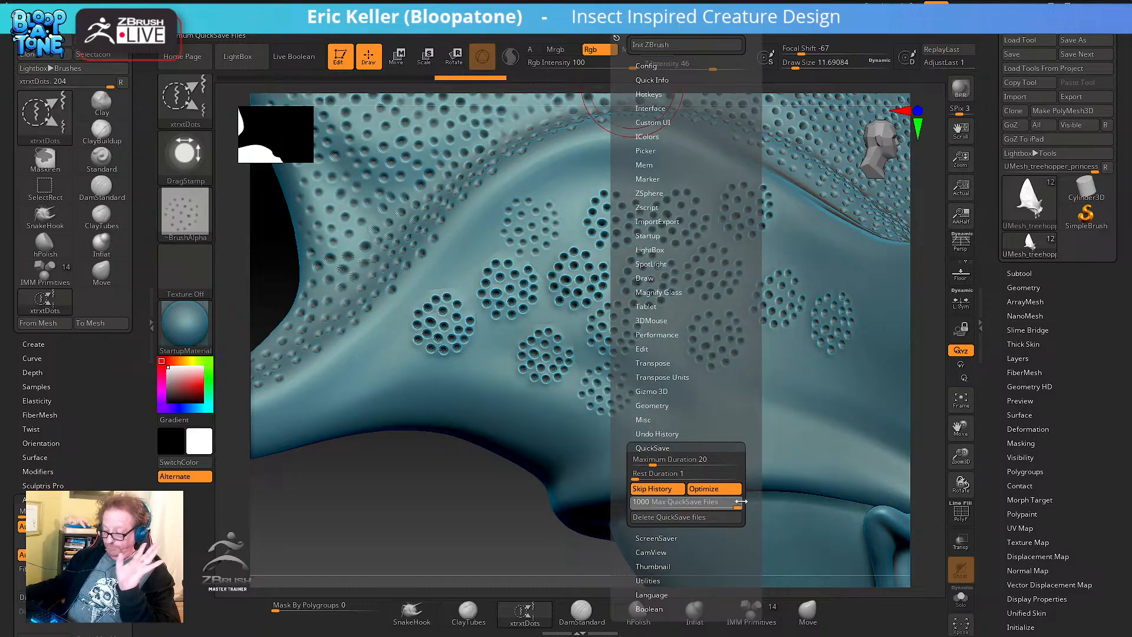
{"action": "left_click_drag", "start_coordinate": [737, 500], "coordinate": [660, 499]}
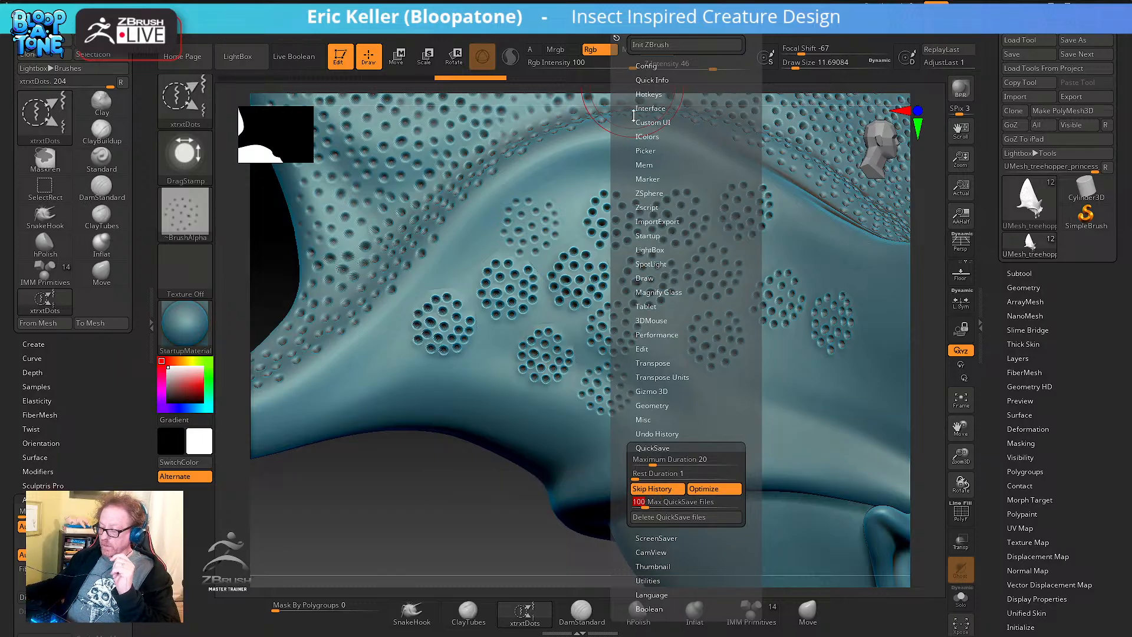
Store the preferences configuration, and open the Undo History and QuickSave preferences for review
{"action": "left_click", "coordinate": [658, 66]}
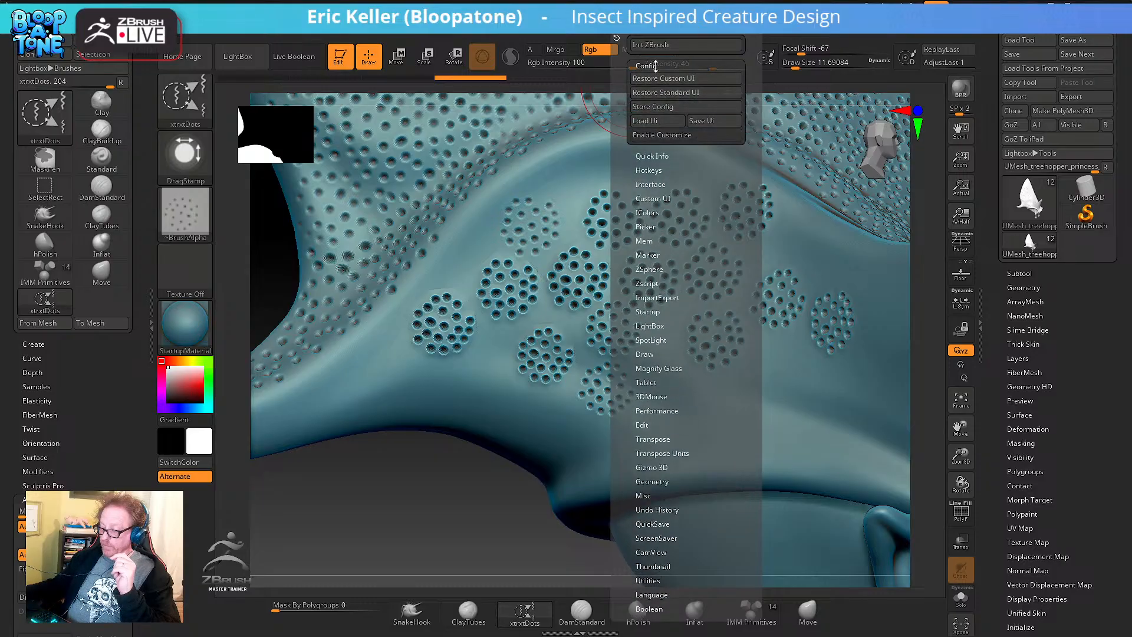
{"action": "left_click", "coordinate": [659, 107]}
{"action": "left_click", "coordinate": [660, 351]}
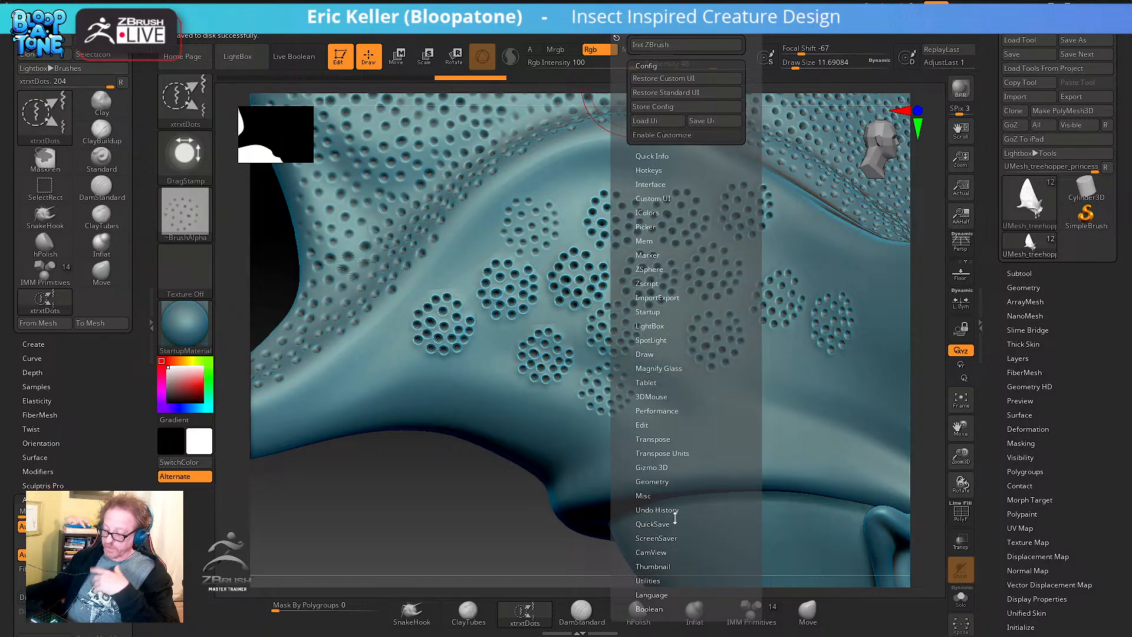
{"action": "left_click", "coordinate": [672, 509]}
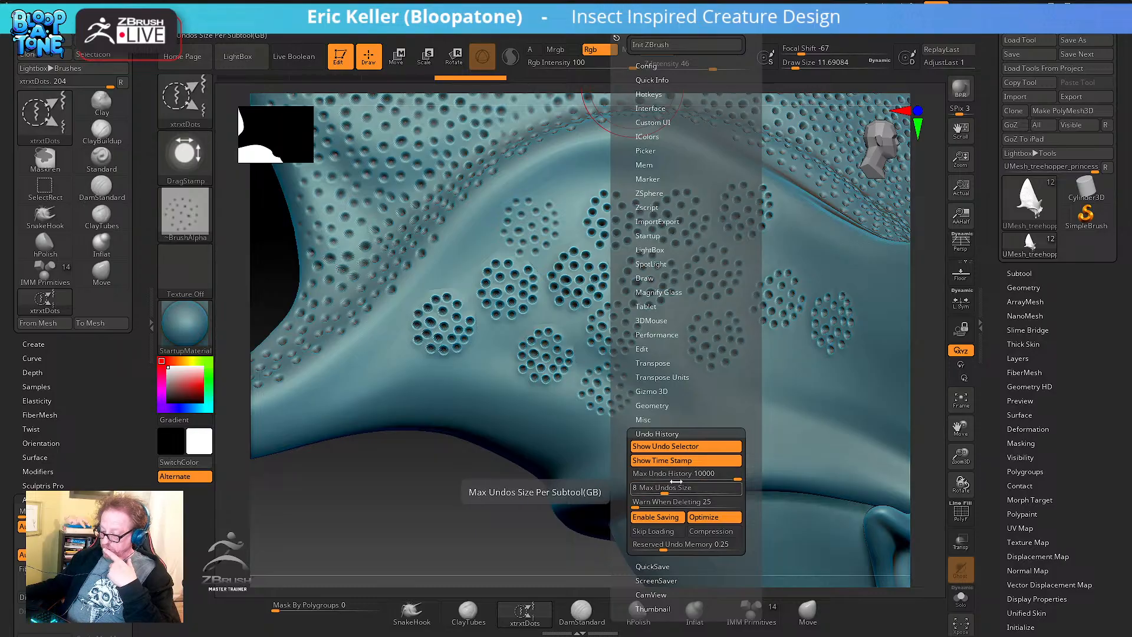
{"action": "left_click", "coordinate": [660, 566]}
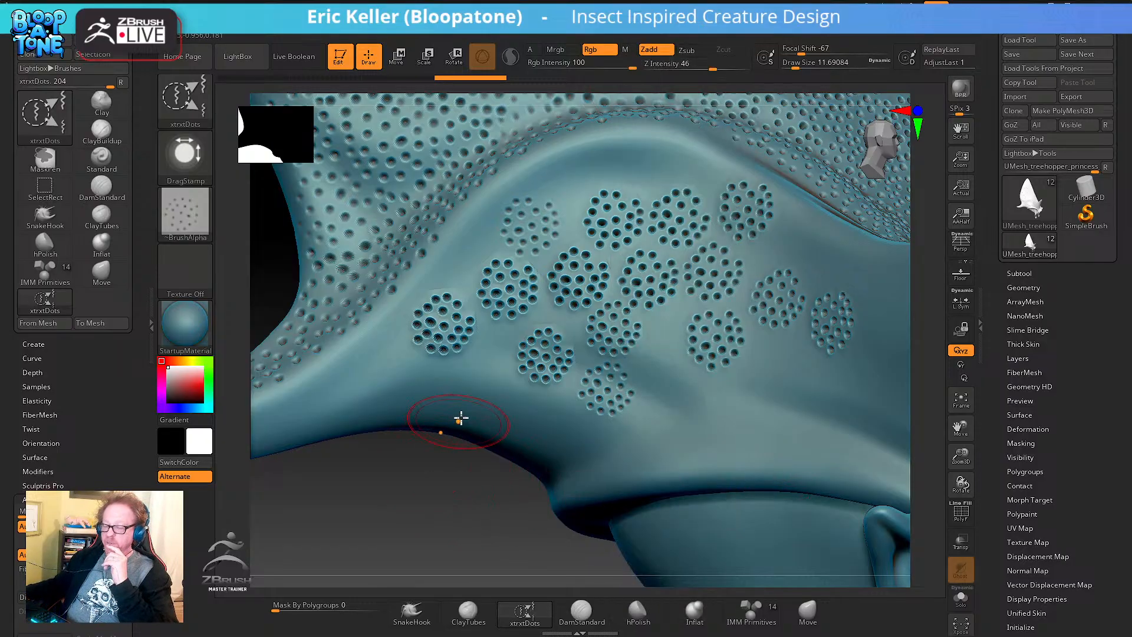
Stamp a pit cluster at each end of the lowest row on the flange, undoing and restamping the second one
{"action": "left_click_drag", "start_coordinate": [485, 407], "coordinate": [545, 549]}
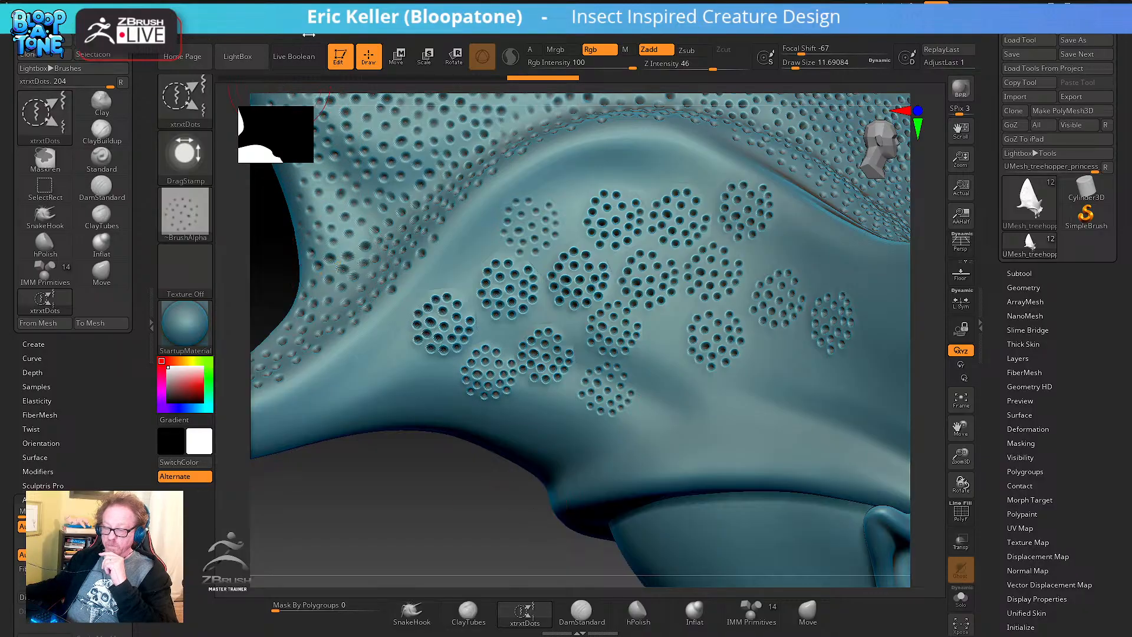
{"action": "left_click", "coordinate": [390, 24]}
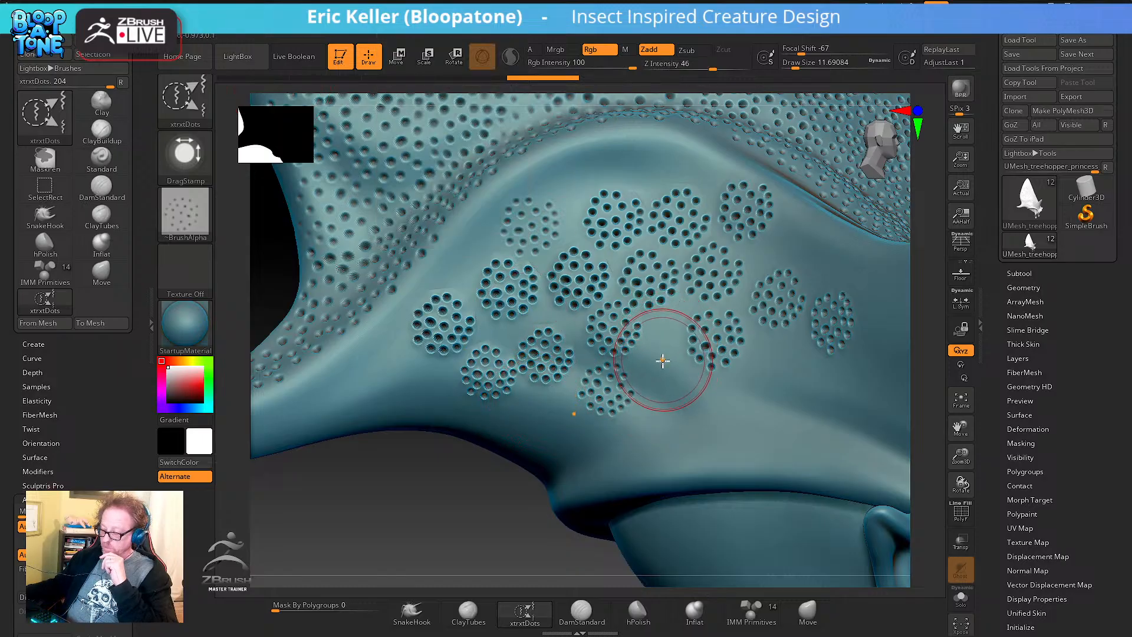
{"action": "left_click_drag", "start_coordinate": [684, 419], "coordinate": [694, 431]}
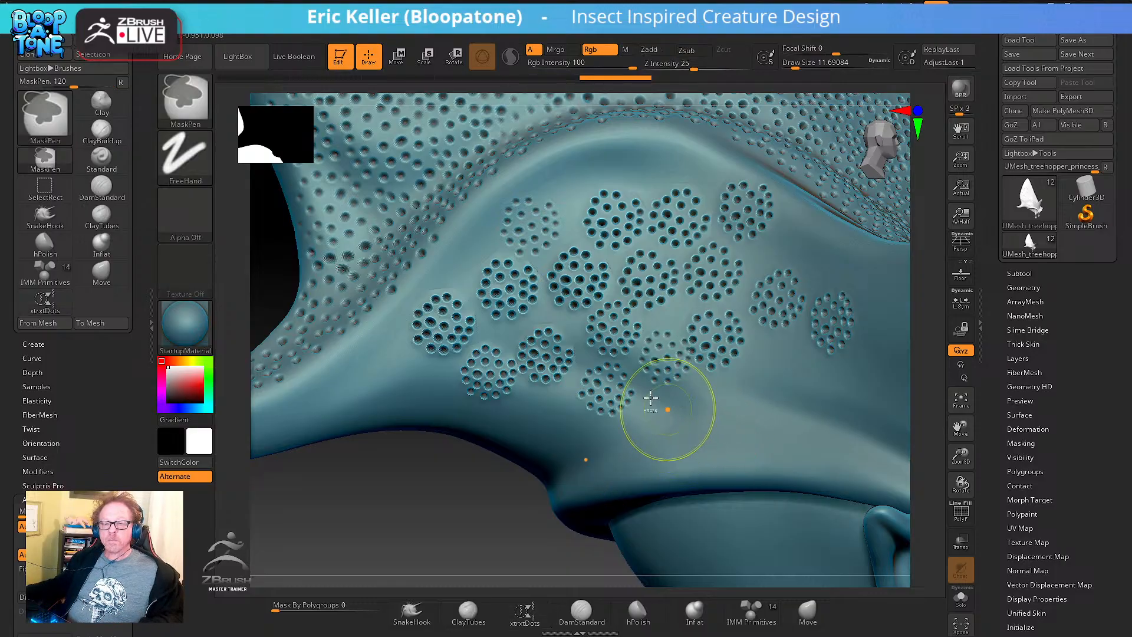
{"action": "key", "text": "ctrl+z"}
{"action": "left_click", "coordinate": [626, 34]}
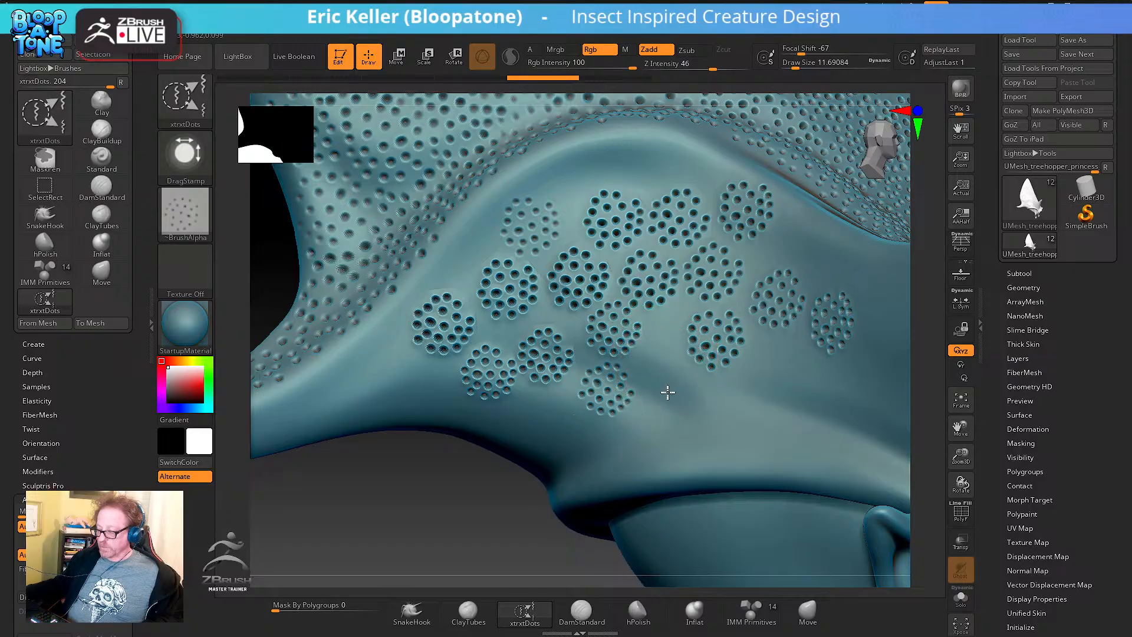
{"action": "left_click_drag", "start_coordinate": [684, 439], "coordinate": [746, 522]}
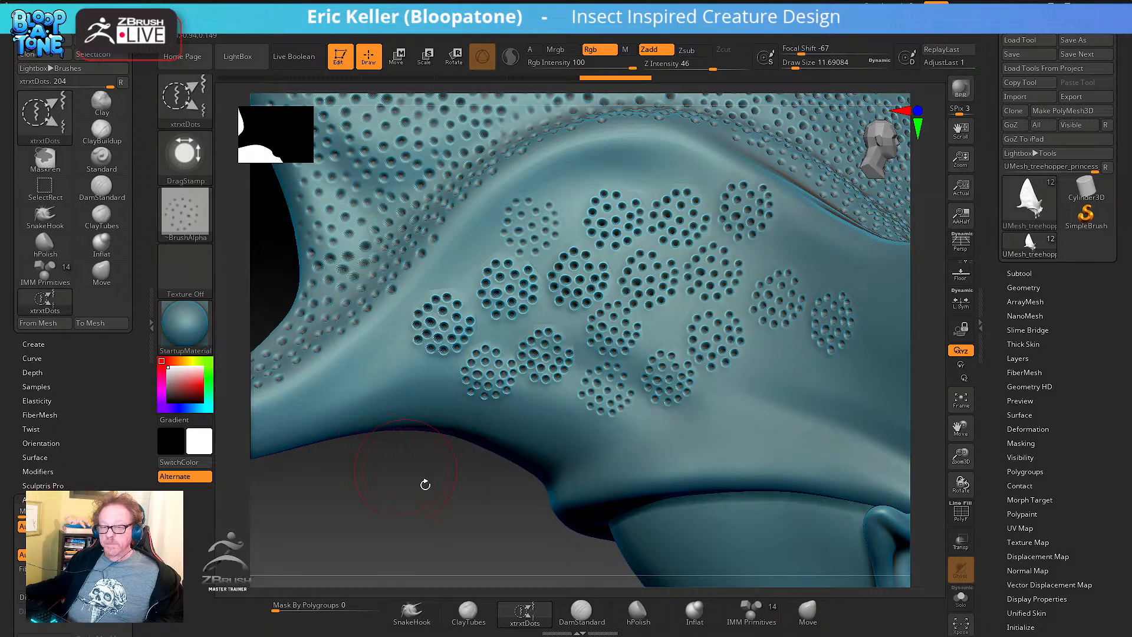
Stamp four pit clusters along the lower flange toward the ear, undoing and restamping the last one
{"action": "mouse_move", "coordinate": [425, 485]}
{"action": "left_mouse_down"}
{"action": "mouse_move", "coordinate": [424, 450]}
{"action": "mouse_move", "coordinate": [440, 480]}
{"action": "mouse_move", "coordinate": [442, 540]}
{"action": "mouse_move", "coordinate": [718, 419]}
{"action": "left_mouse_up"}
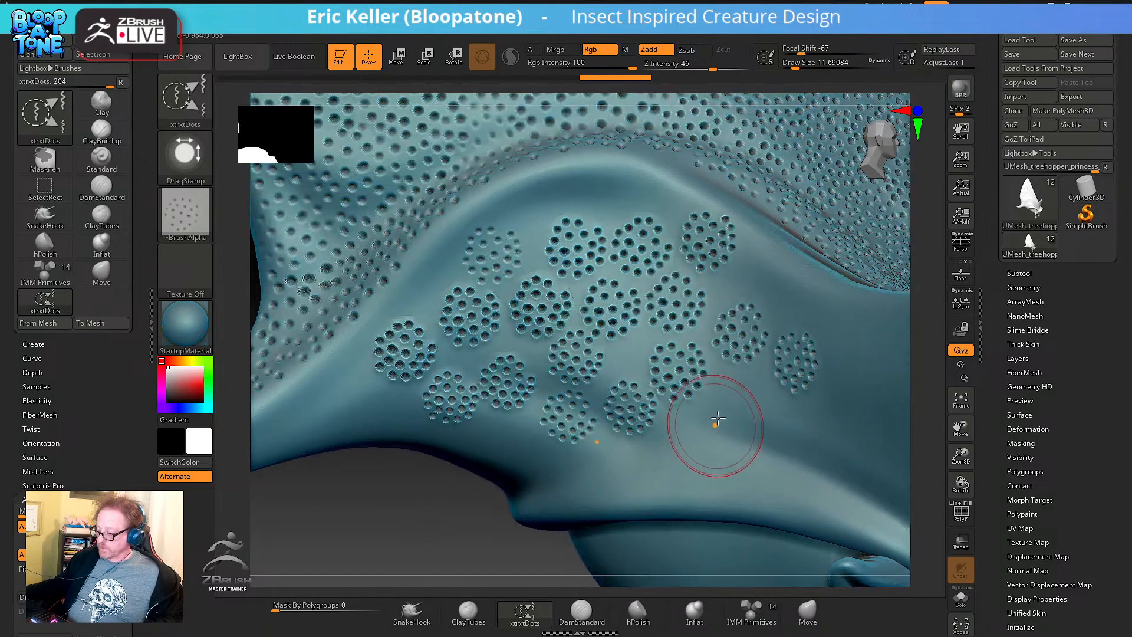
{"action": "left_click_drag", "start_coordinate": [734, 467], "coordinate": [835, 453]}
{"action": "left_click_drag", "start_coordinate": [689, 439], "coordinate": [829, 527]}
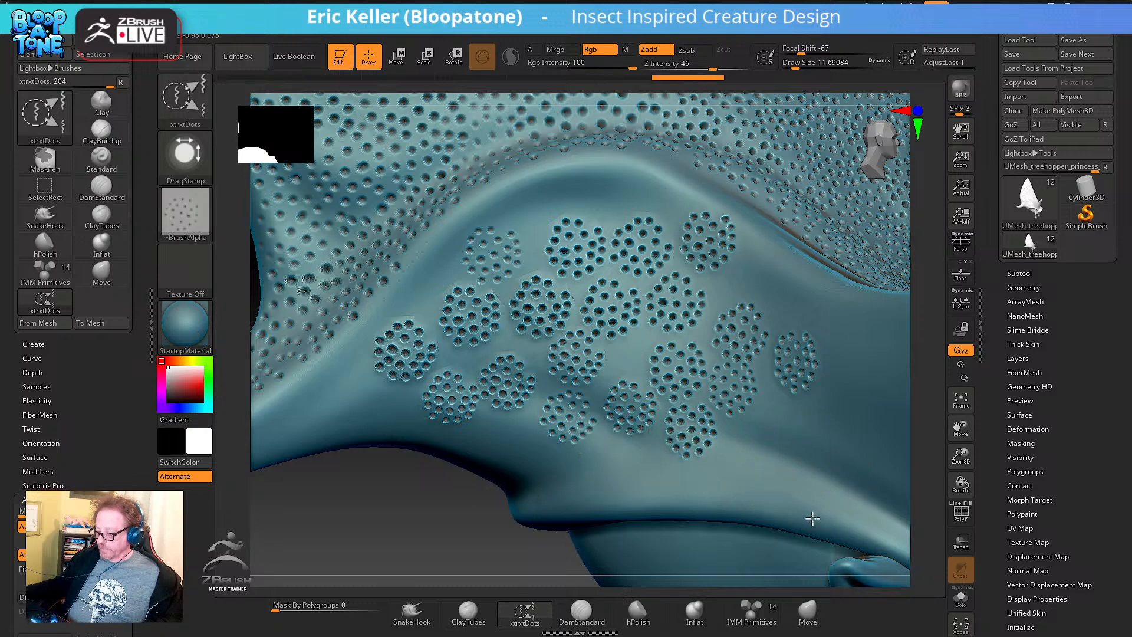
{"action": "mouse_move", "coordinate": [495, 516]}
{"action": "left_mouse_down"}
{"action": "mouse_move", "coordinate": [419, 525]}
{"action": "mouse_move", "coordinate": [500, 528]}
{"action": "left_mouse_up"}
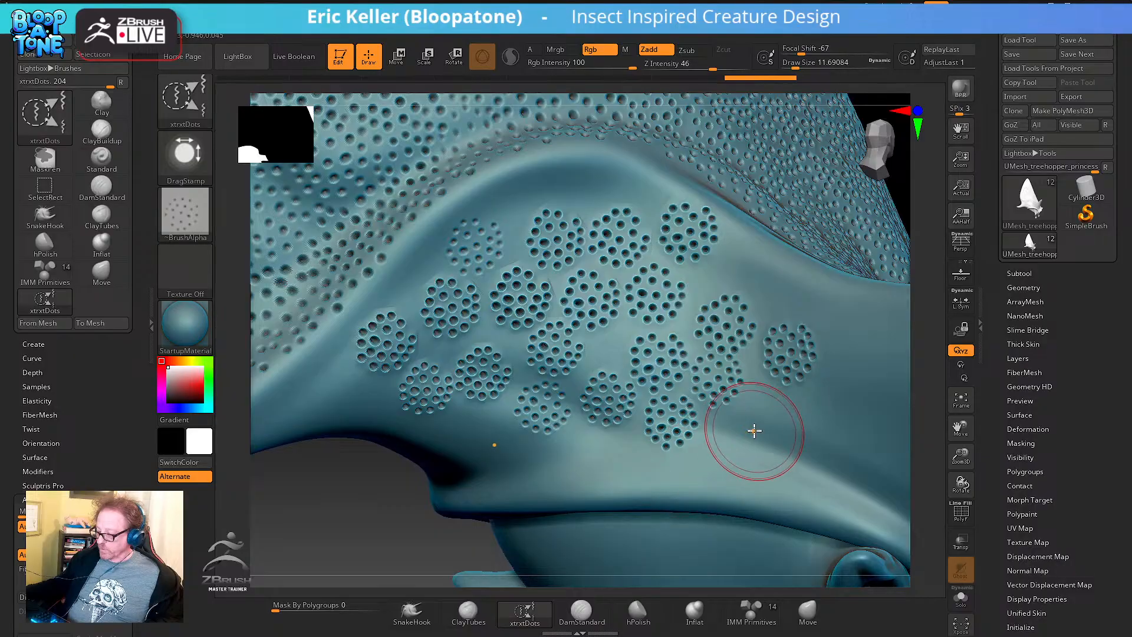
{"action": "left_click_drag", "start_coordinate": [754, 431], "coordinate": [797, 521]}
{"action": "left_click_drag", "start_coordinate": [720, 438], "coordinate": [760, 511]}
{"action": "key", "text": "ctrl+z"}
{"action": "left_click_drag", "start_coordinate": [718, 447], "coordinate": [753, 544]}
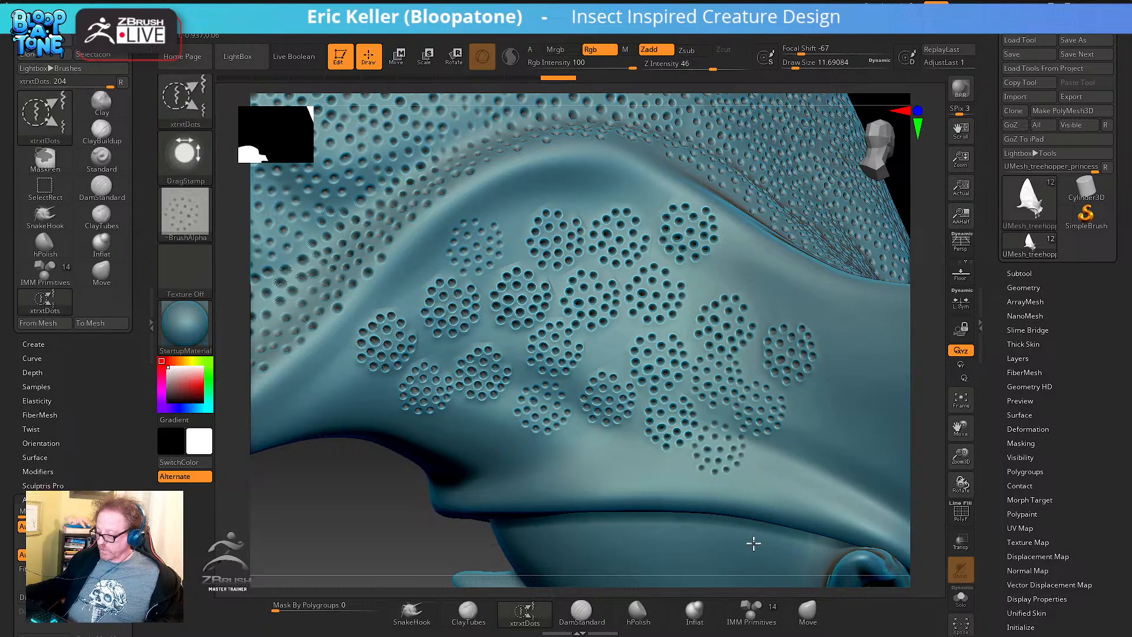
Stamp one pit cluster at the flange's upper rear edge and two just below the crest of its curved ridge
{"action": "left_click_drag", "start_coordinate": [336, 524], "coordinate": [341, 578], "text": "alt"}
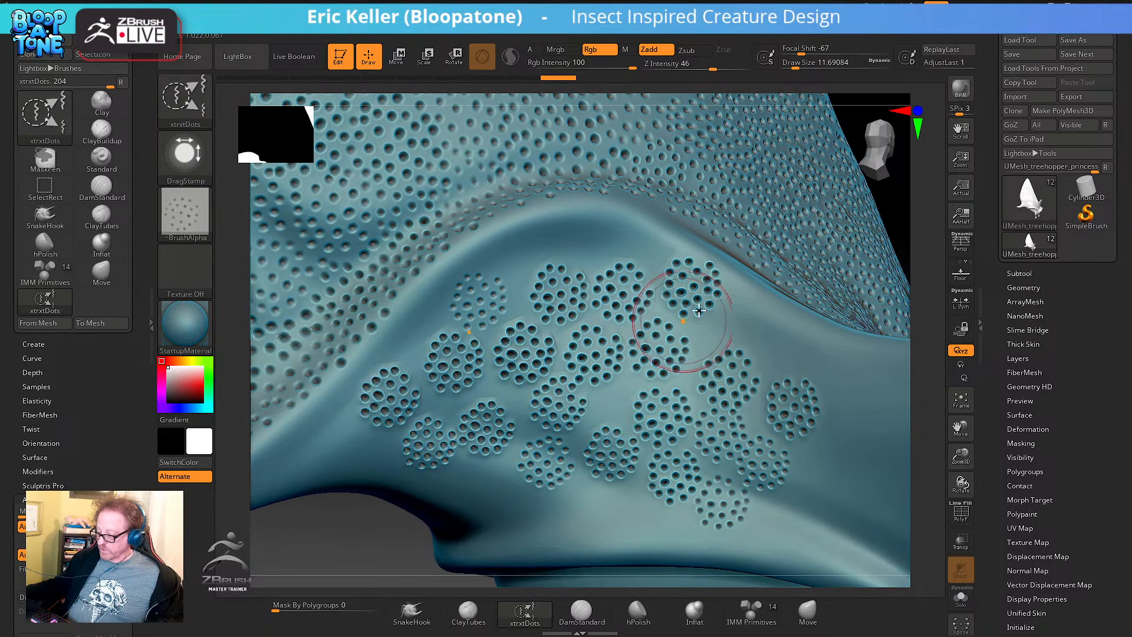
{"action": "left_click_drag", "start_coordinate": [734, 302], "coordinate": [735, 303]}
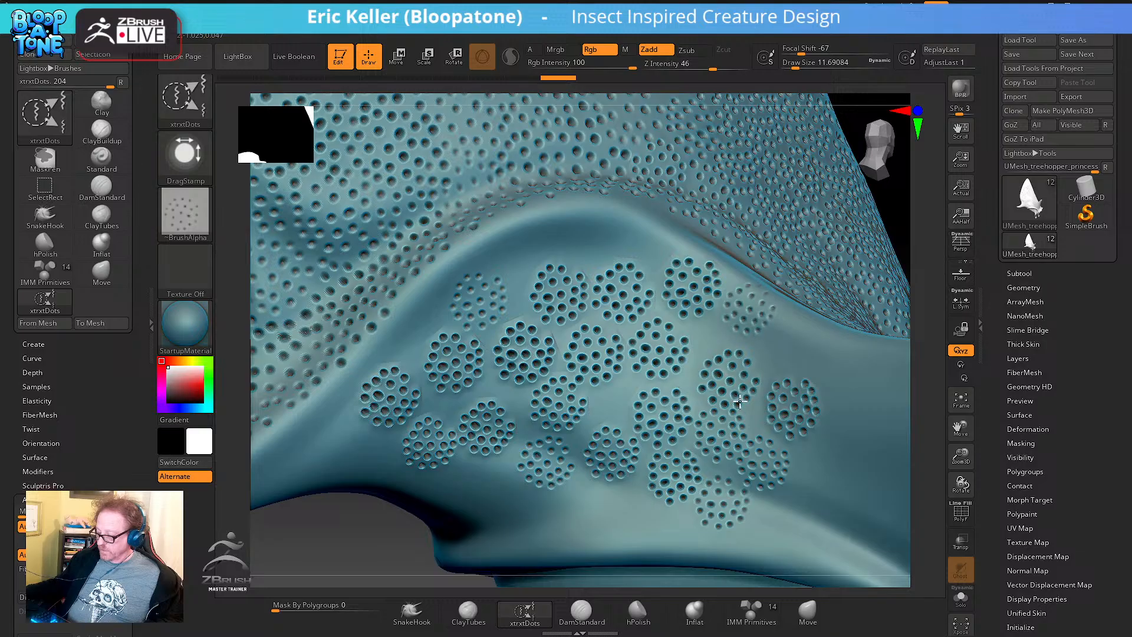
{"action": "left_click_drag", "start_coordinate": [358, 518], "coordinate": [368, 547]}
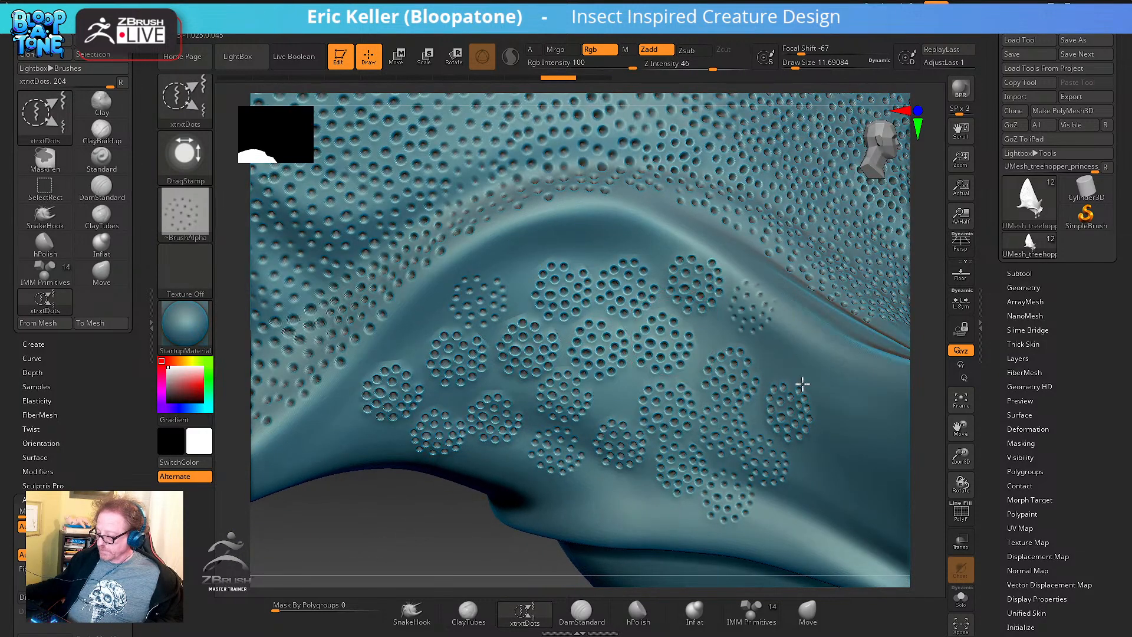
{"action": "left_click_drag", "start_coordinate": [766, 360], "coordinate": [601, 229]}
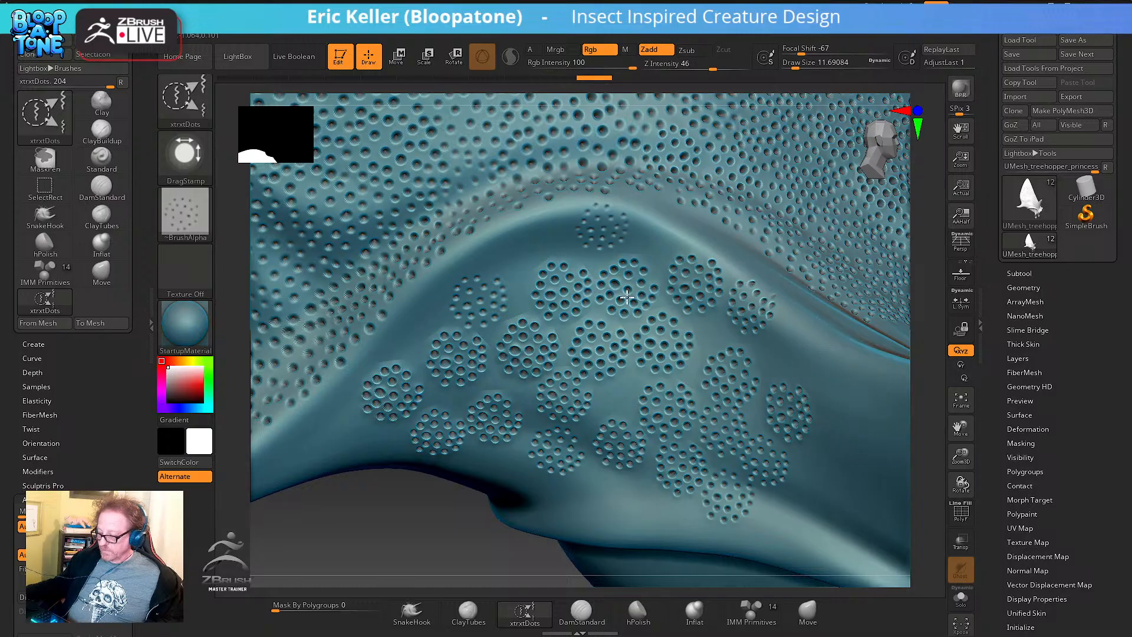
{"action": "left_click_drag", "start_coordinate": [644, 334], "coordinate": [519, 241]}
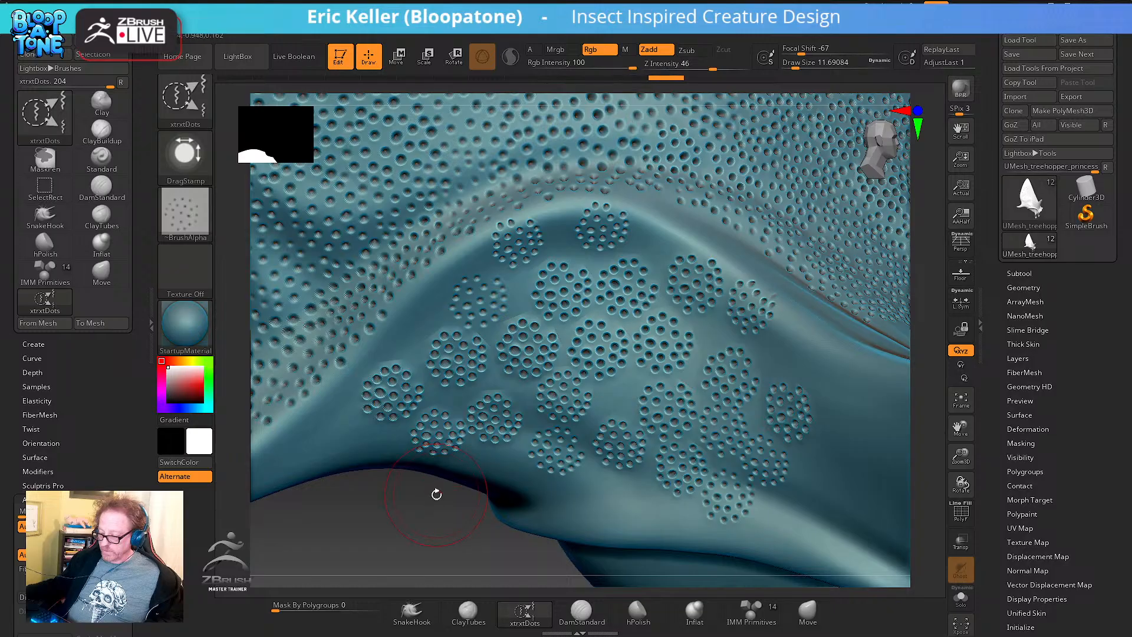
Stamp a pit cluster at the upper rear end of the group, retrying it until it sits beside the last clusters
{"action": "mouse_move", "coordinate": [429, 505]}
{"action": "left_mouse_down"}
{"action": "mouse_move", "coordinate": [427, 490]}
{"action": "mouse_move", "coordinate": [401, 528]}
{"action": "mouse_move", "coordinate": [407, 502]}
{"action": "left_mouse_up"}
{"action": "left_click_drag", "start_coordinate": [674, 327], "coordinate": [706, 330]}
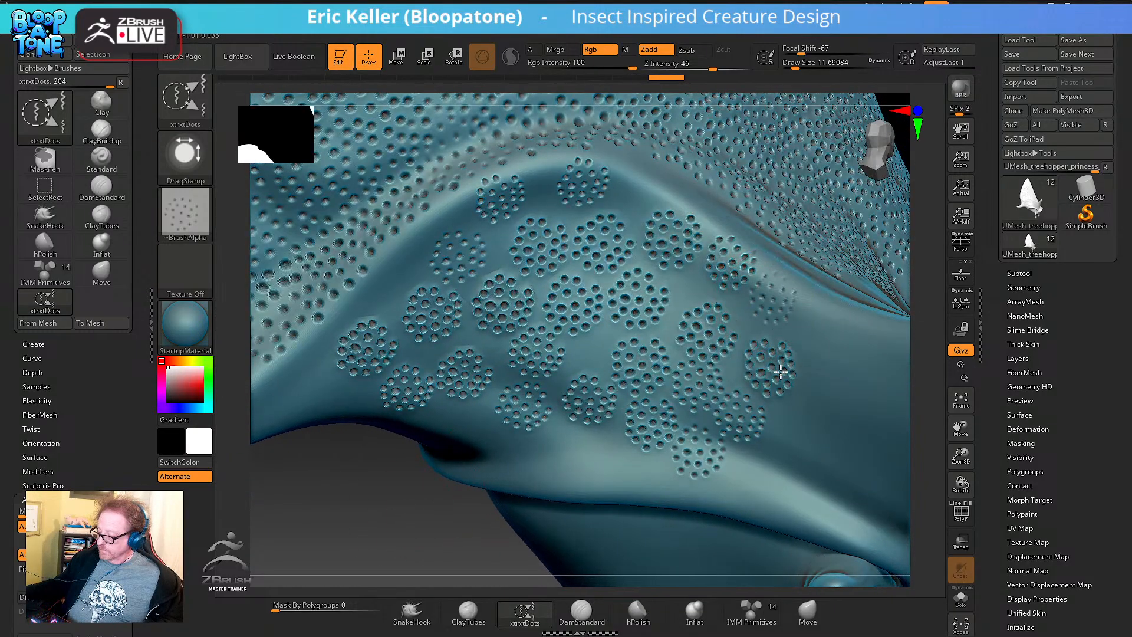
{"action": "left_click_drag", "start_coordinate": [778, 377], "coordinate": [780, 354]}
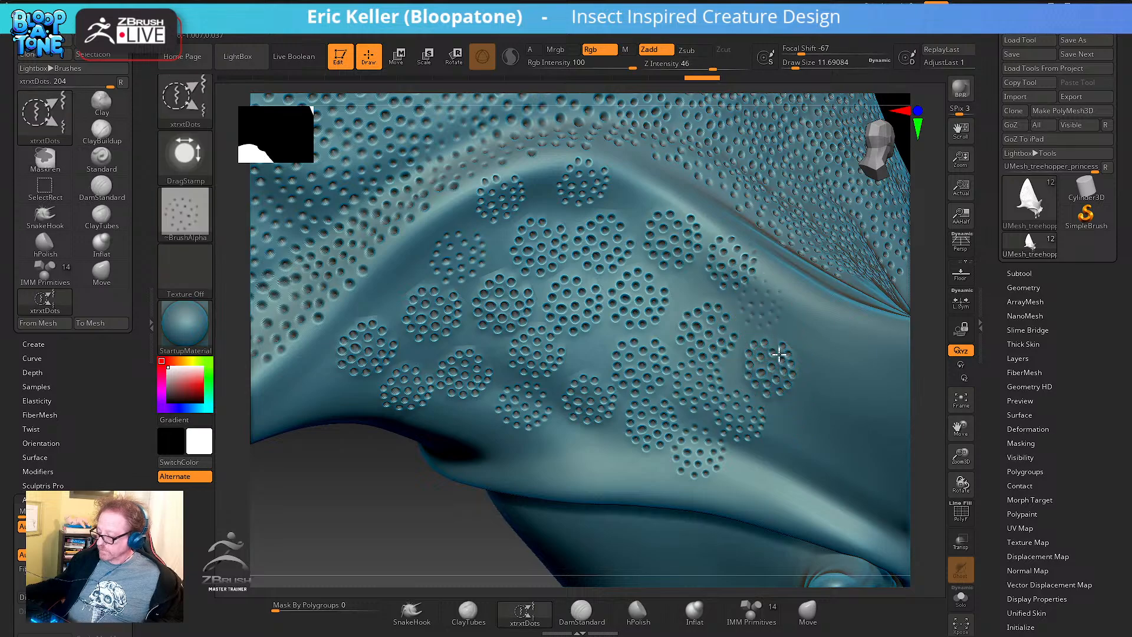
{"action": "left_click_drag", "start_coordinate": [416, 505], "coordinate": [422, 501]}
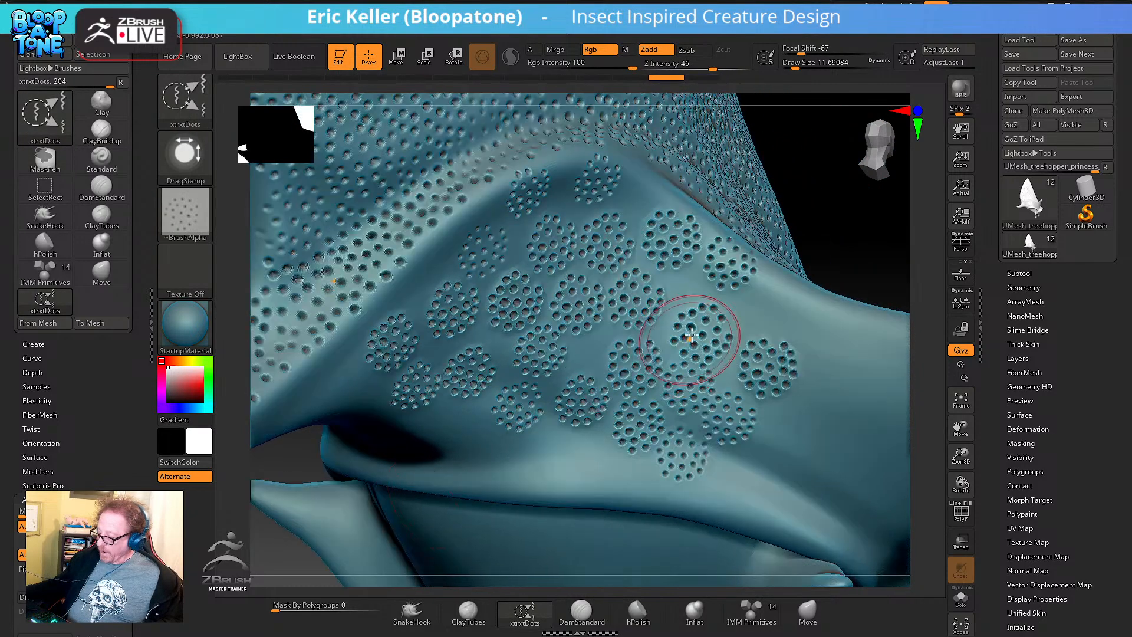
{"action": "left_click_drag", "start_coordinate": [756, 310], "coordinate": [759, 296]}
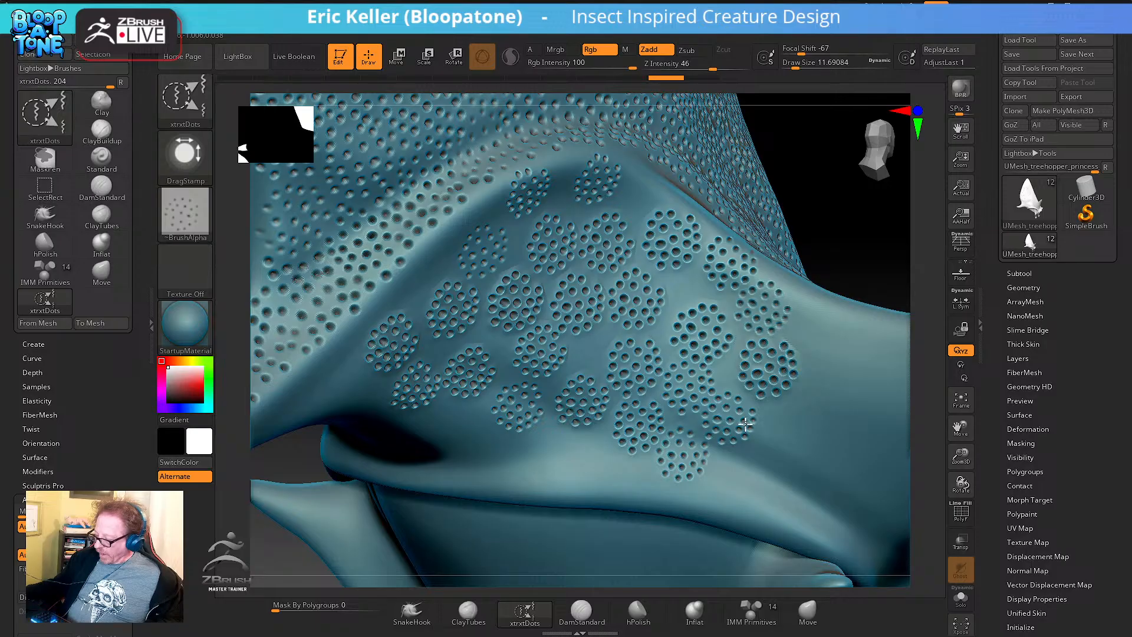
Switch to the DamStandard brush and give it the DragStamp stroke with Alpha 41
{"action": "left_click", "coordinate": [185, 97]}
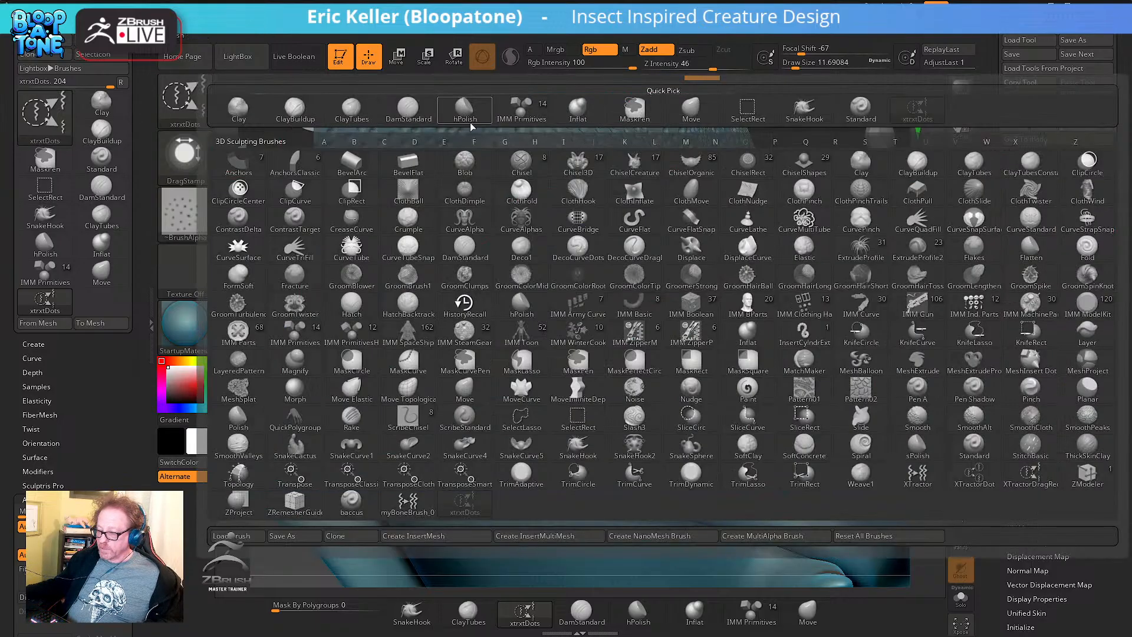
{"action": "key", "text": "d"}
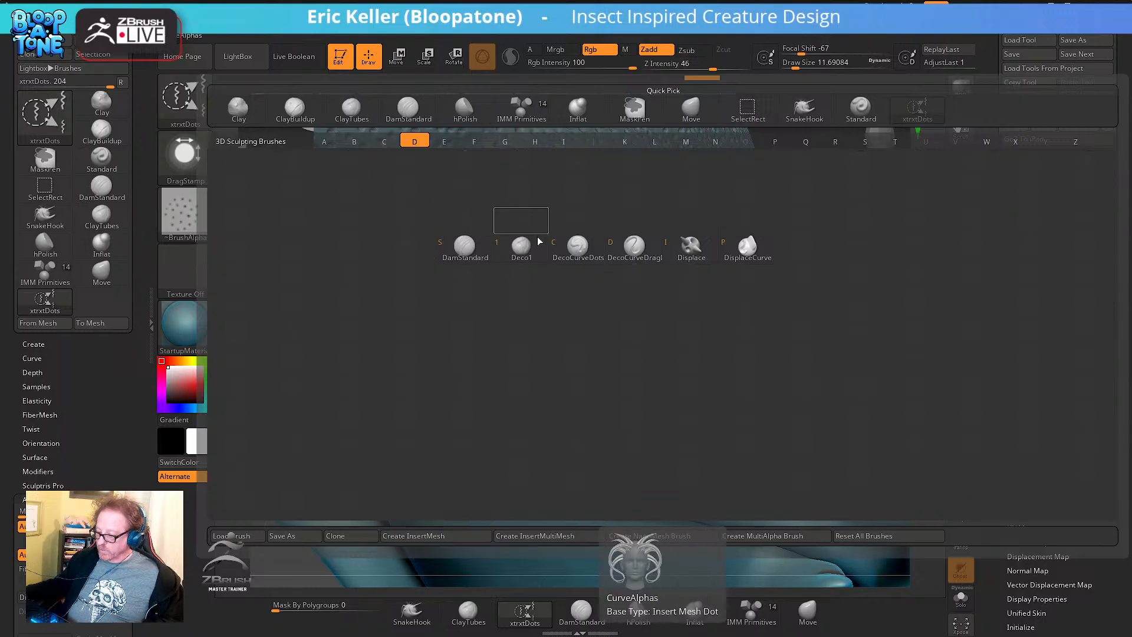
{"action": "left_click", "coordinate": [464, 246]}
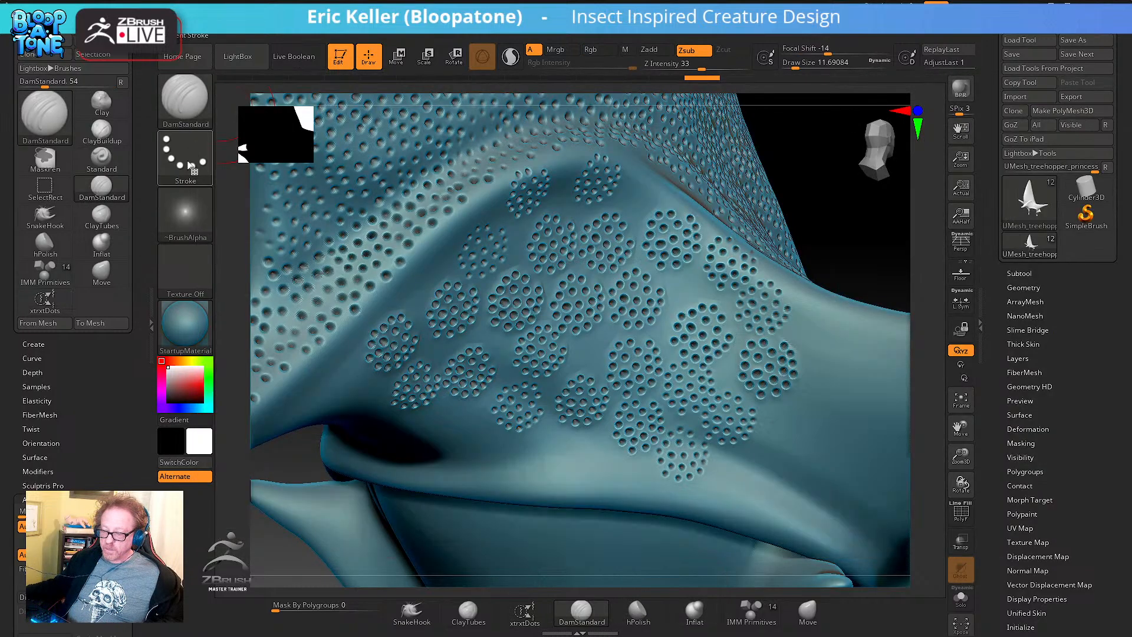
{"action": "left_click", "coordinate": [187, 160]}
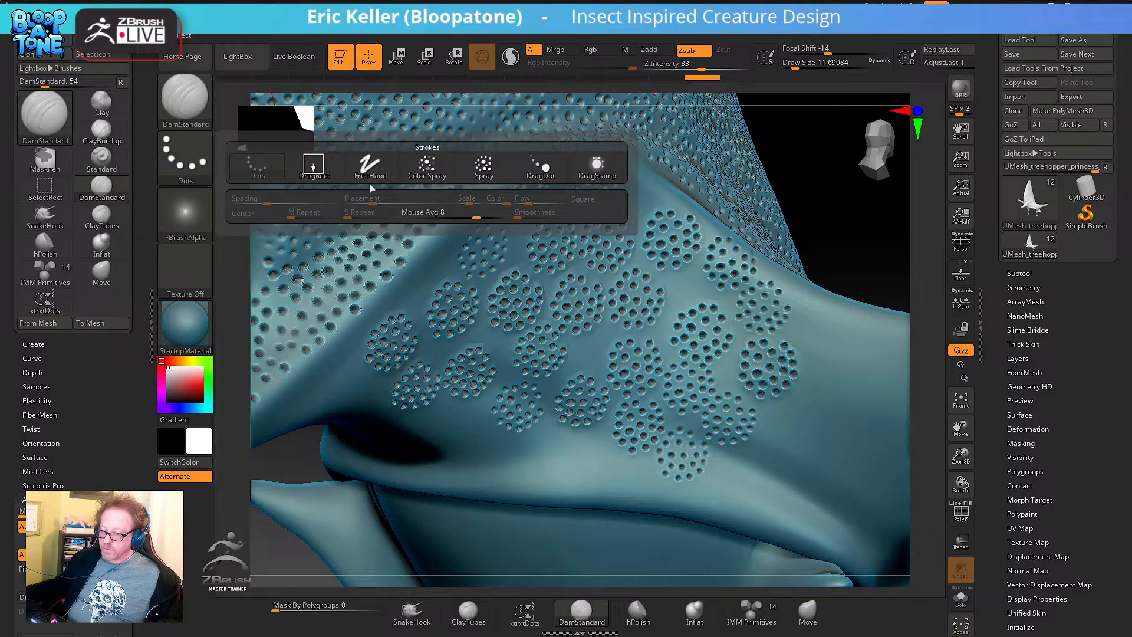
{"action": "left_click", "coordinate": [597, 166]}
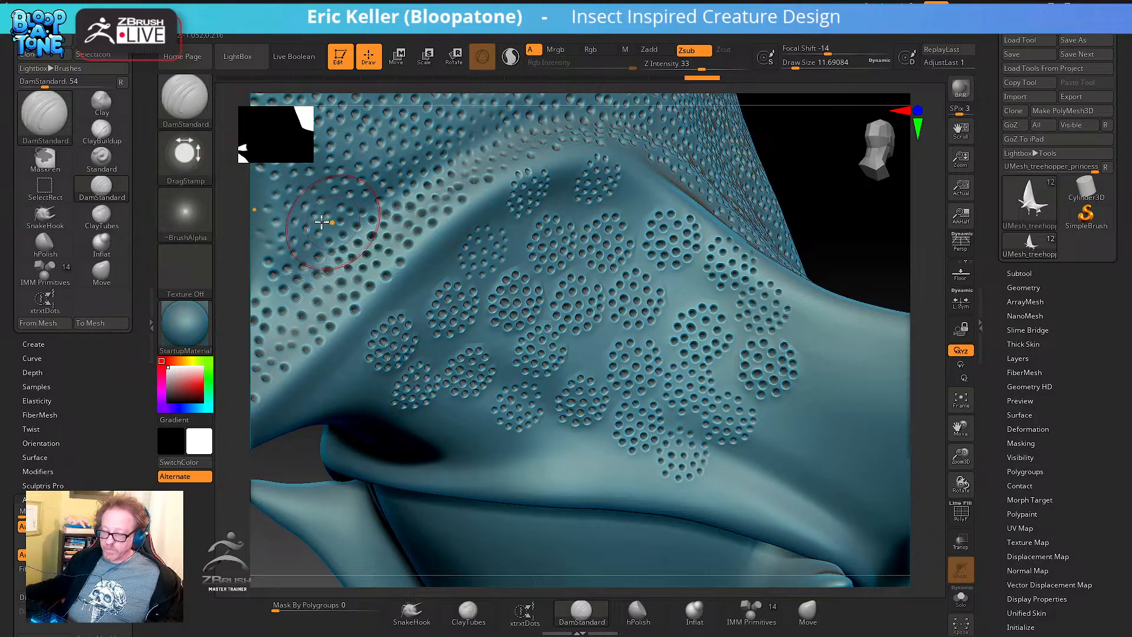
{"action": "left_click", "coordinate": [206, 218]}
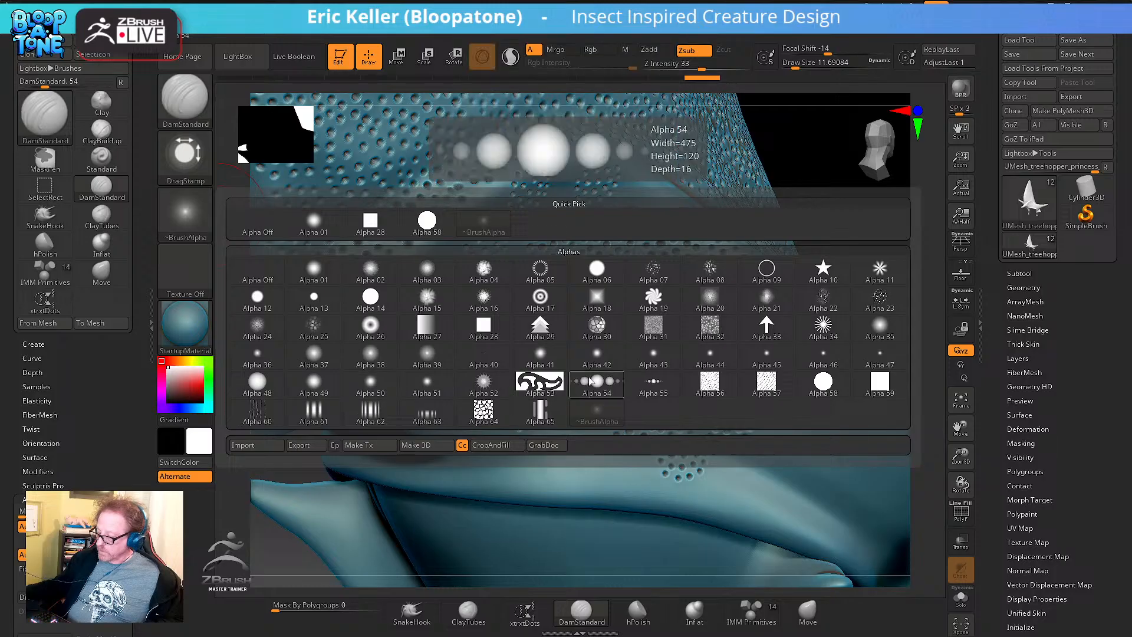
{"action": "left_click", "coordinate": [541, 355]}
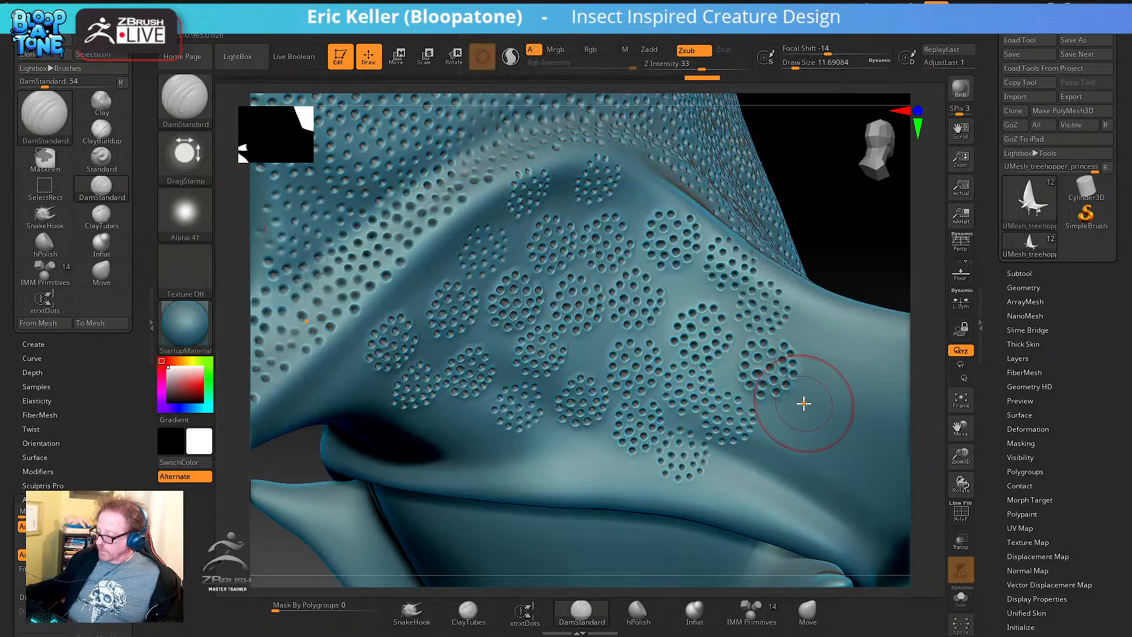
Set the focal shift to -59 and draw size to about 2.19, try a single pit beside the rear clusters, and undo it
{"action": "key", "text": "o"}
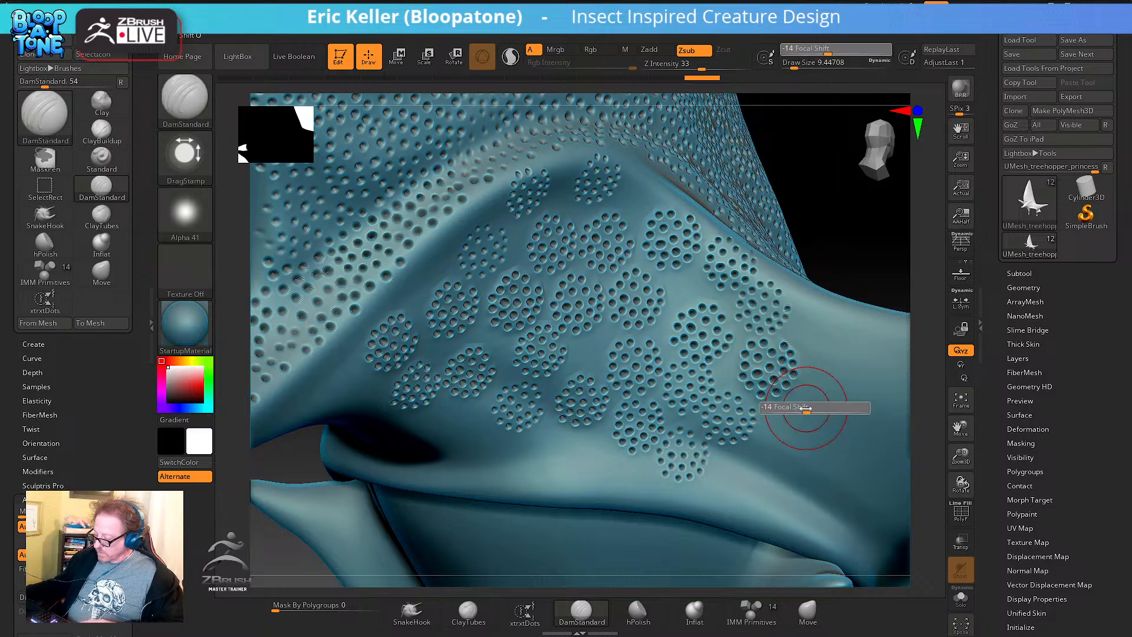
{"action": "mouse_move", "coordinate": [803, 404]}
{"action": "left_mouse_down"}
{"action": "mouse_move", "coordinate": [784, 407]}
{"action": "mouse_move", "coordinate": [791, 420]}
{"action": "left_mouse_up"}
{"action": "key", "text": "s"}
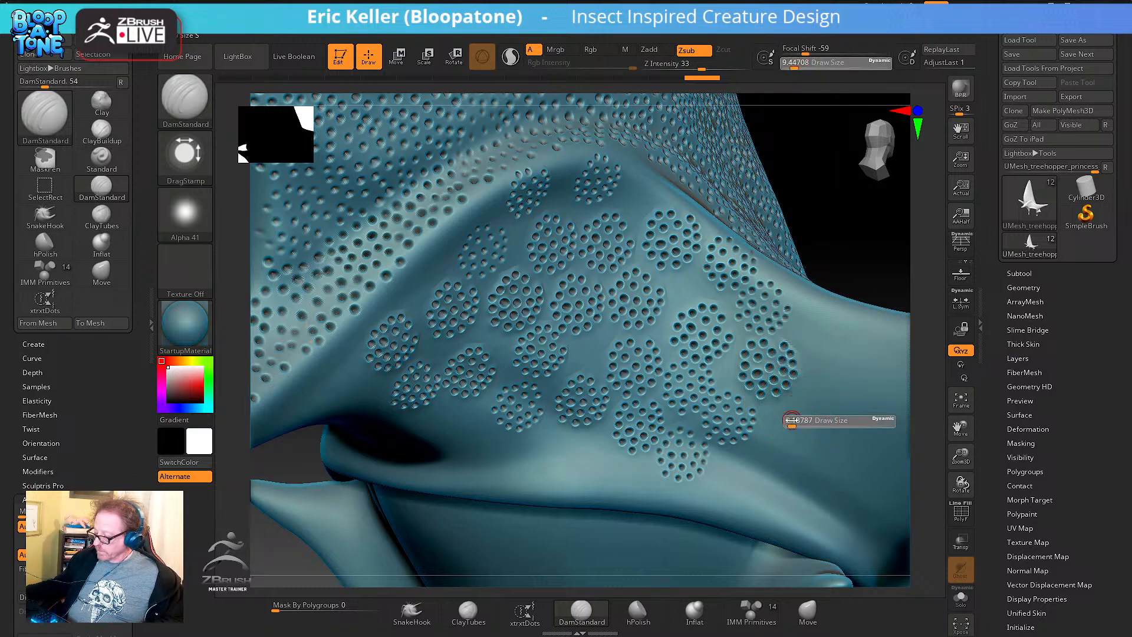
{"action": "left_click_drag", "start_coordinate": [807, 471], "coordinate": [816, 491]}
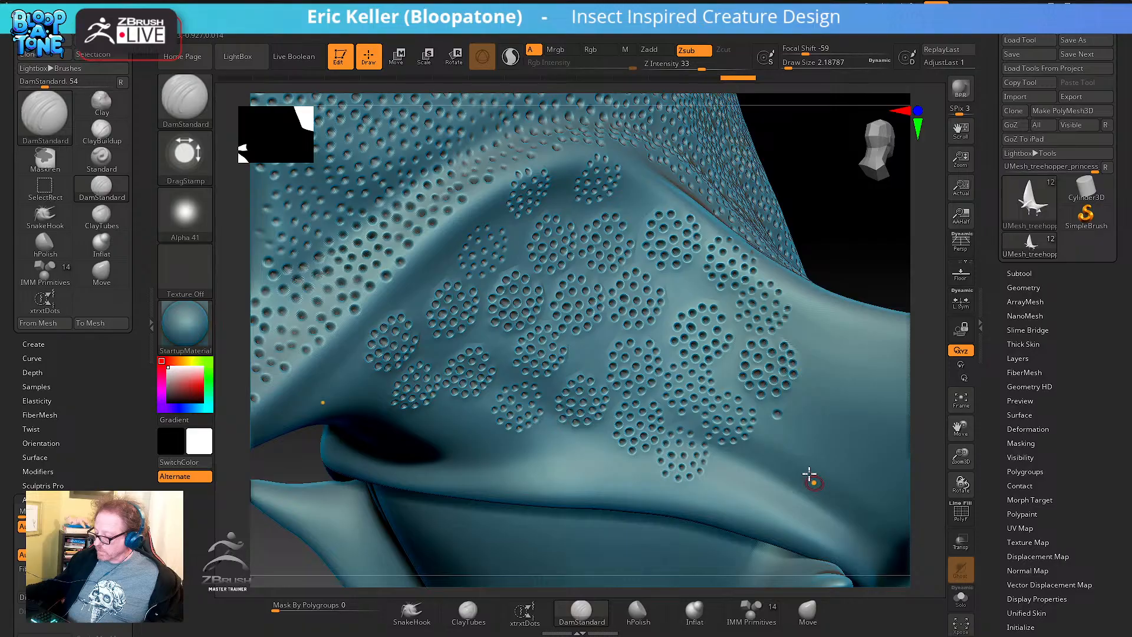
{"action": "key", "text": "ctrl+z"}
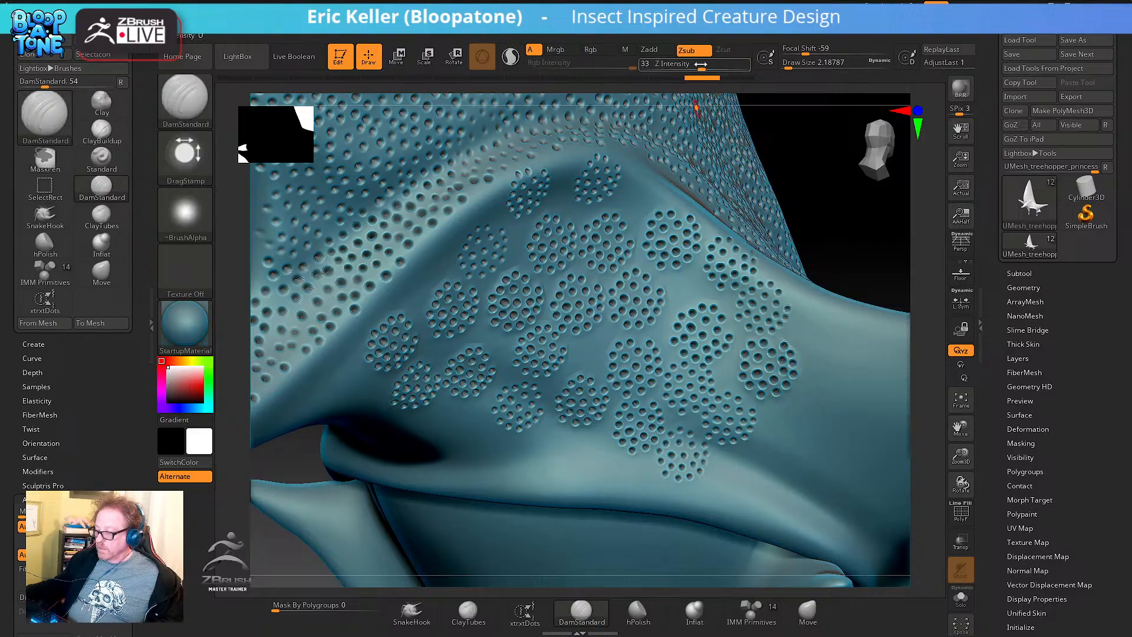
Set Z Intensity to 44 and draw size to about 1.82, and stamp single pits between the rear clusters on the flange
{"action": "left_click_drag", "start_coordinate": [702, 68], "coordinate": [711, 68]}
{"action": "key", "text": "s"}
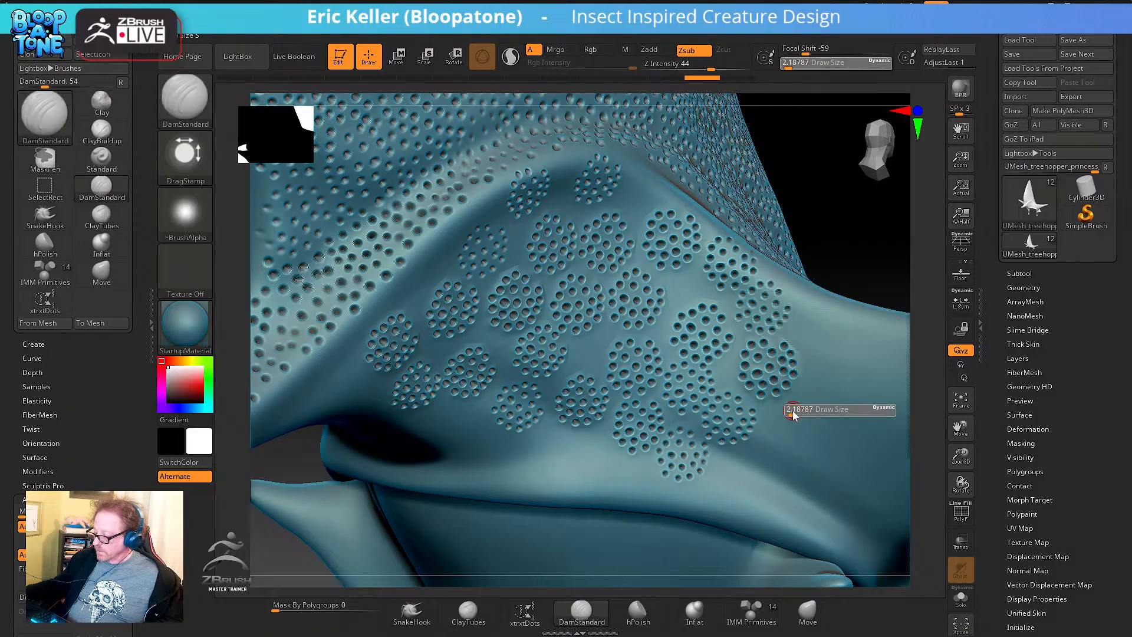
{"action": "left_click_drag", "start_coordinate": [793, 415], "coordinate": [729, 379]}
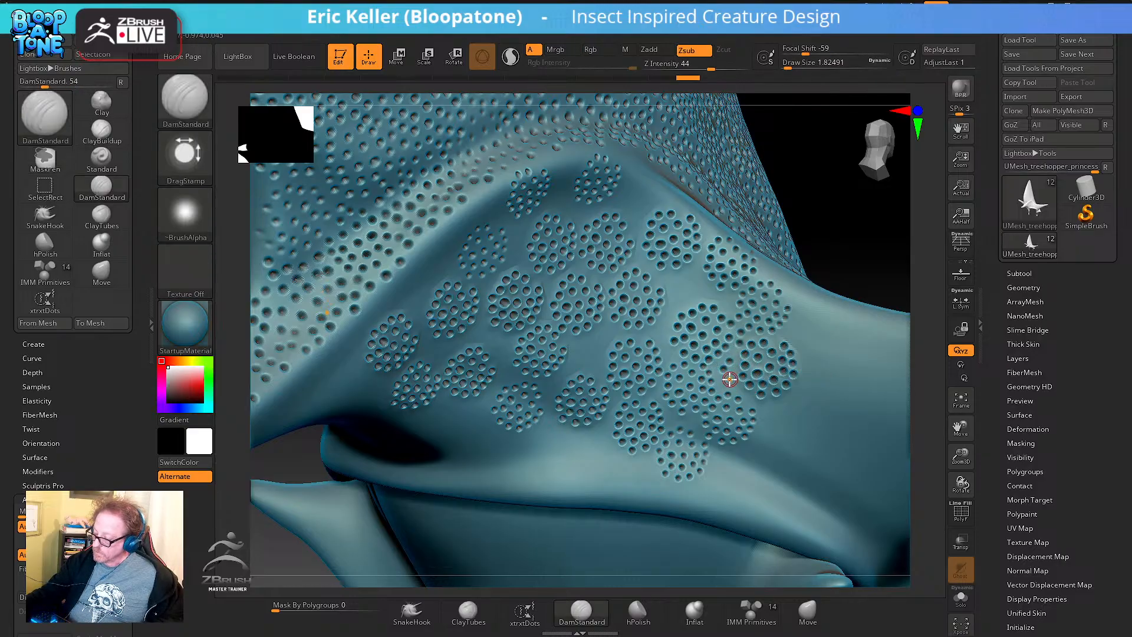
Reduce the draw size to about 1.53 and stamp small pits that fill the gaps among the lower rear clusters
{"action": "key", "text": "s"}
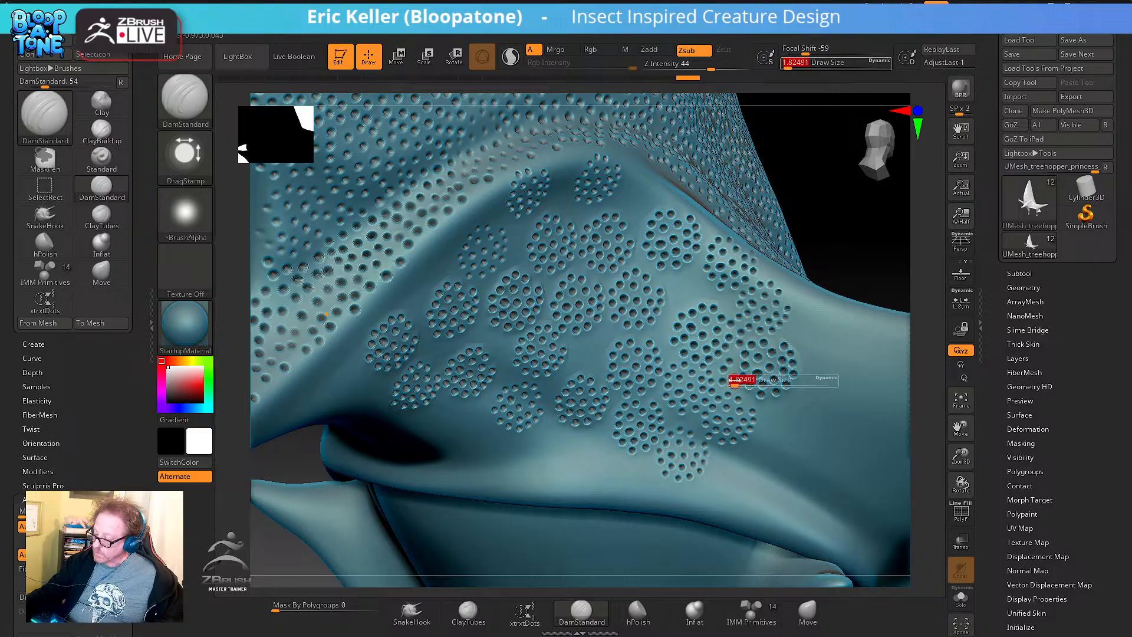
{"action": "left_click", "coordinate": [734, 380]}
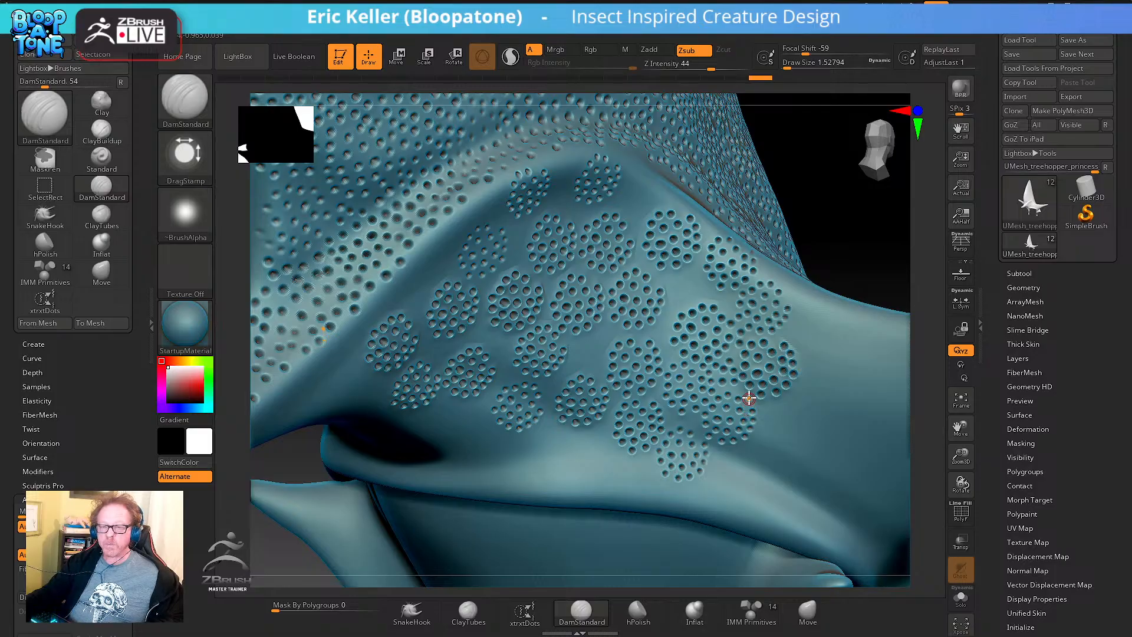
{"action": "mouse_move", "coordinate": [861, 273]}
{"action": "left_mouse_down"}
{"action": "mouse_move", "coordinate": [811, 271]}
{"action": "mouse_move", "coordinate": [689, 321]}
{"action": "left_mouse_up"}
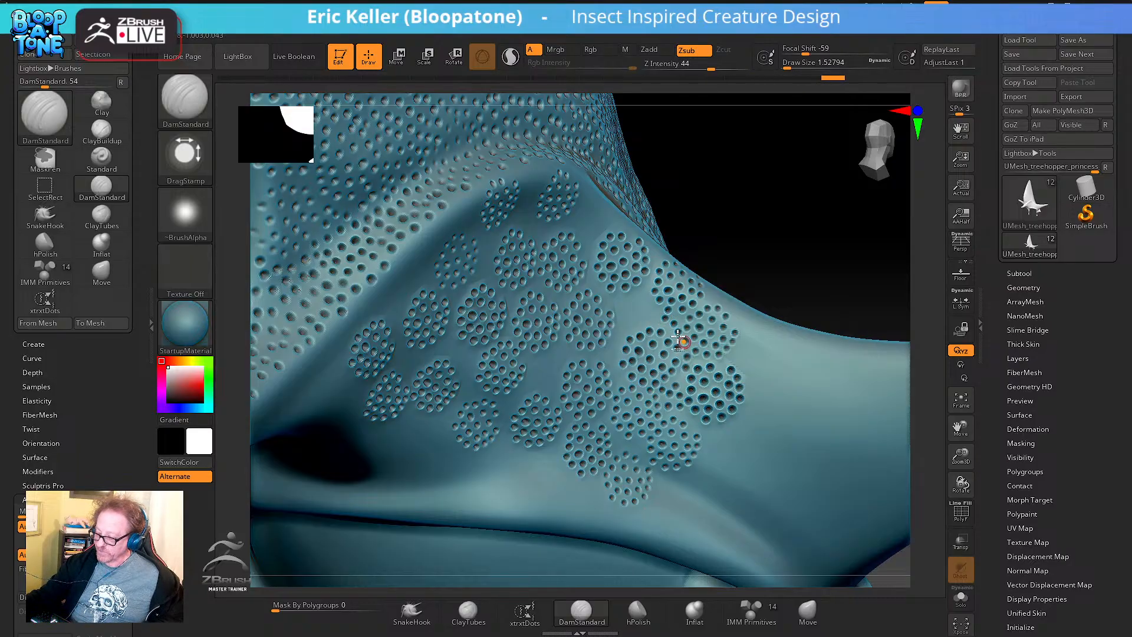
{"action": "mouse_move", "coordinate": [703, 406]}
{"action": "right_mouse_down"}
{"action": "mouse_move", "coordinate": [596, 393]}
{"action": "mouse_move", "coordinate": [596, 417]}
{"action": "right_mouse_up"}
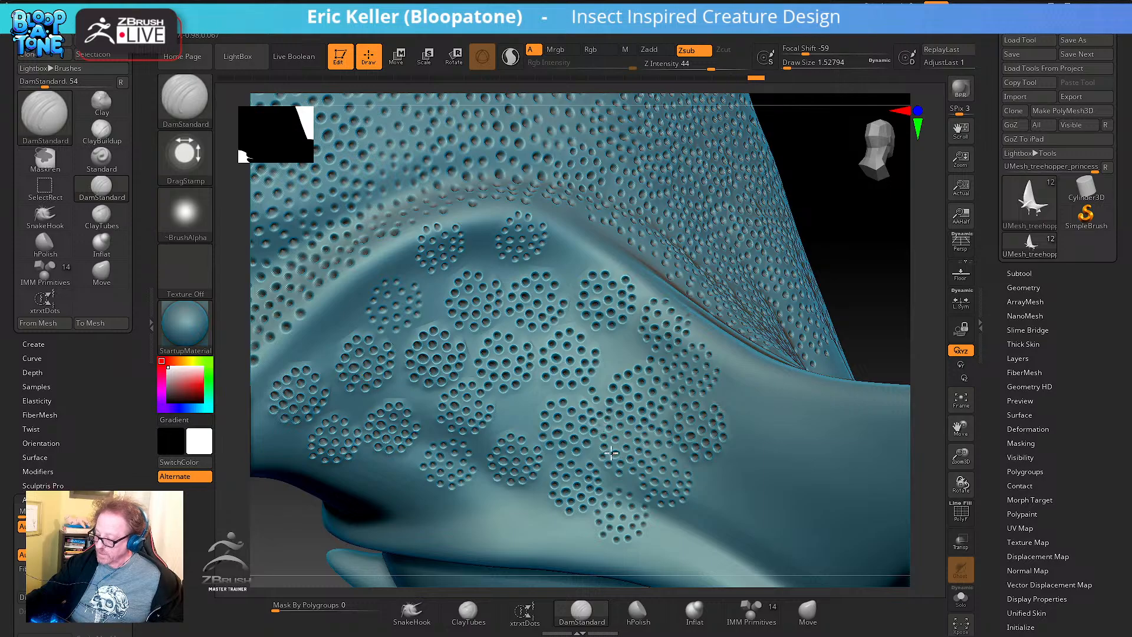
{"action": "right_click_drag", "start_coordinate": [611, 456], "coordinate": [602, 397]}
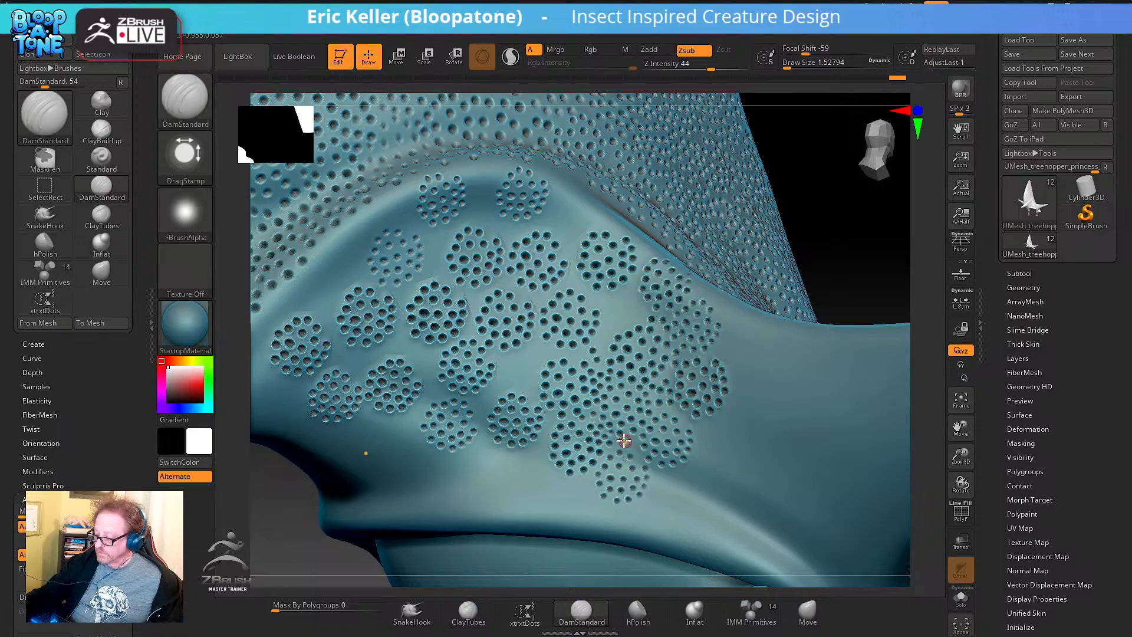
{"action": "left_click_drag", "start_coordinate": [645, 462], "coordinate": [647, 463]}
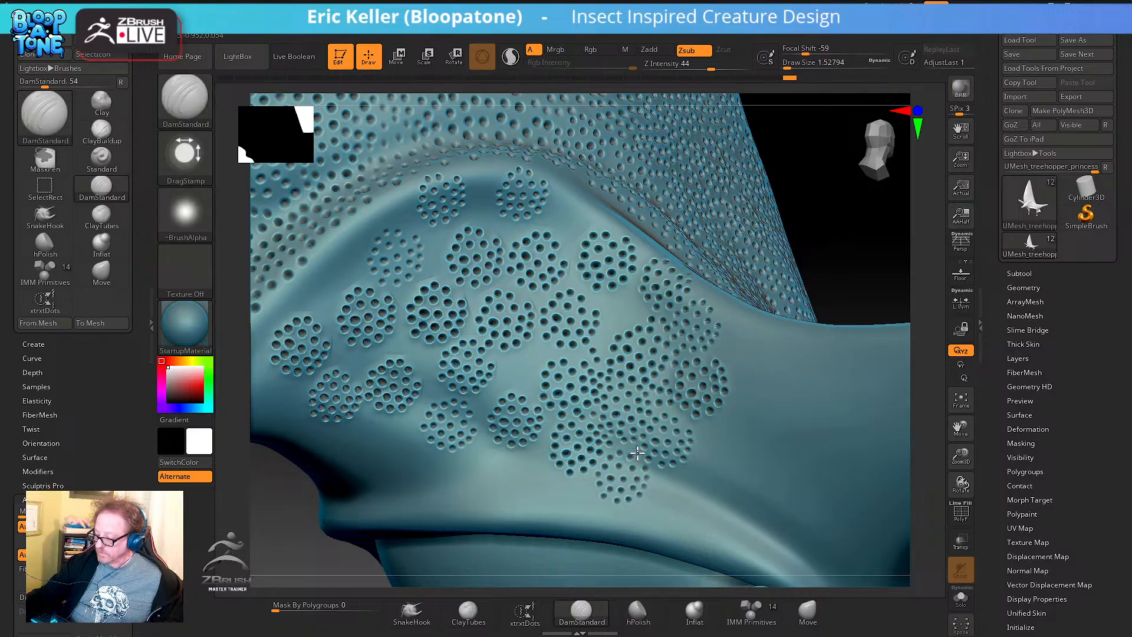
Try a draw size of about 2.19, return to about 1.53, and stamp small pits just below the central clusters
{"action": "right_click_drag", "start_coordinate": [650, 463], "coordinate": [632, 486], "text": "alt"}
{"action": "right_click_drag", "start_coordinate": [593, 437], "coordinate": [539, 426]}
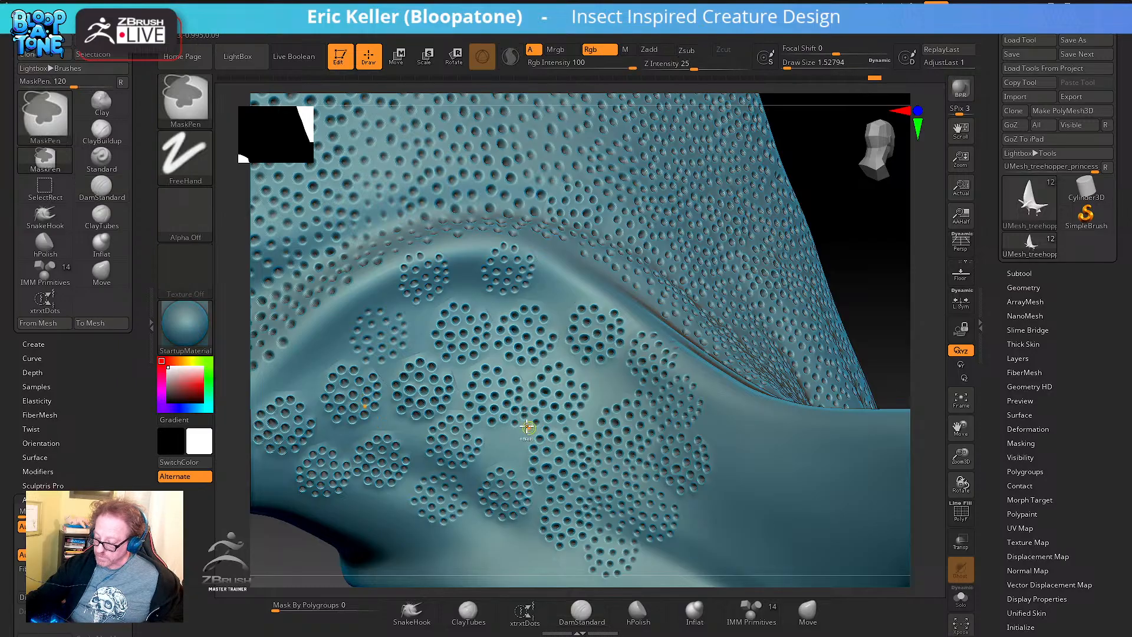
{"action": "key", "text": "s"}
{"action": "left_click", "coordinate": [523, 420]}
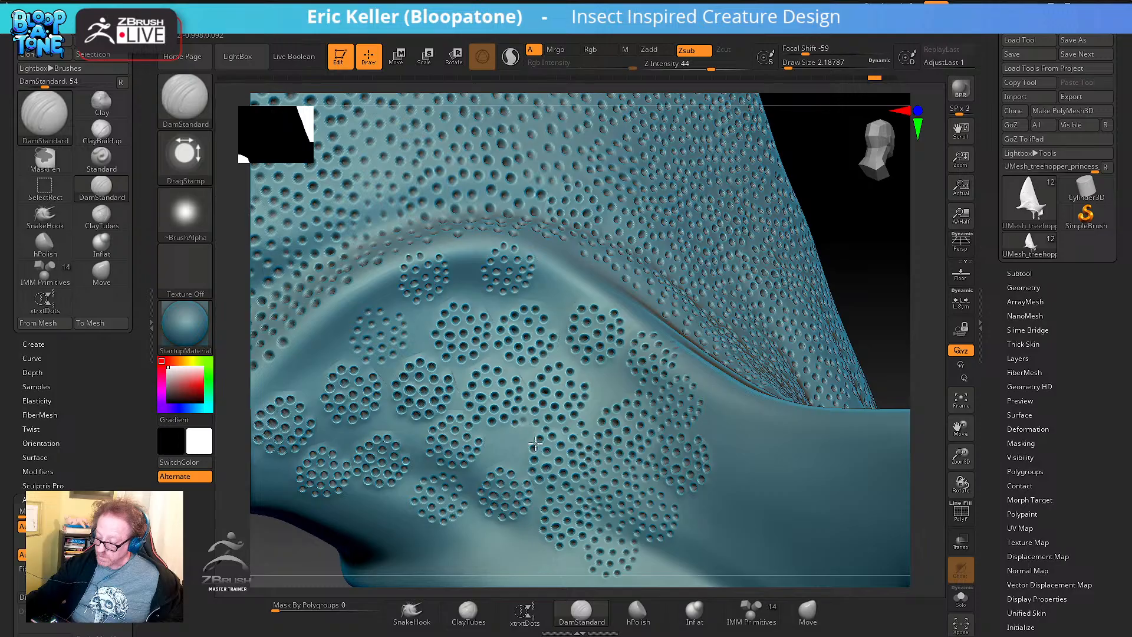
{"action": "key", "text": "shift"}
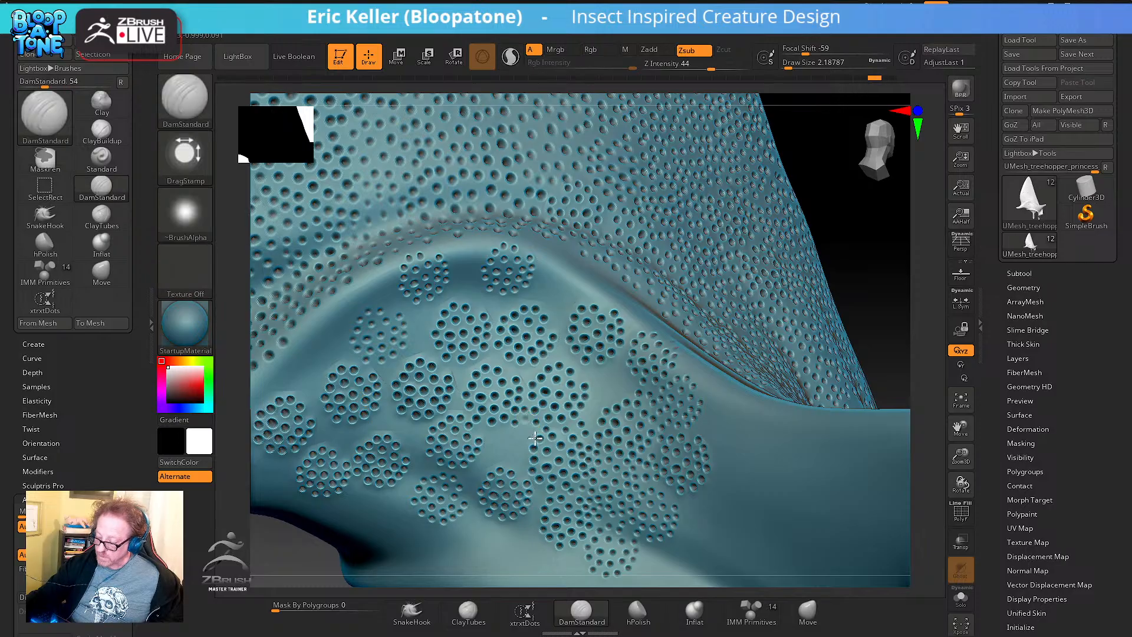
{"action": "key", "text": "shift"}
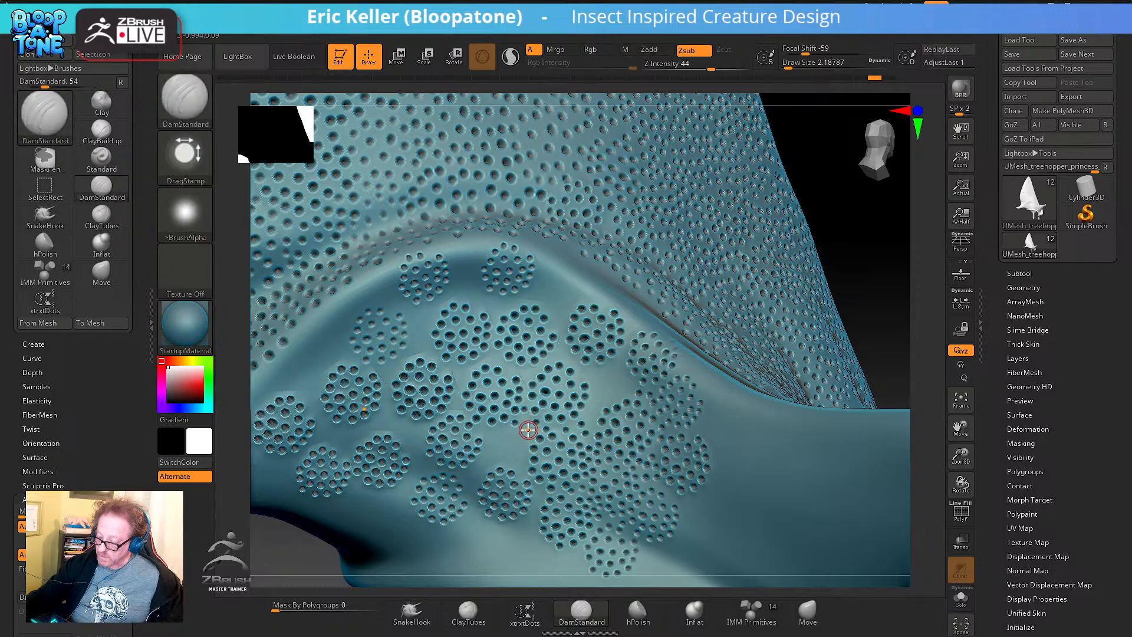
{"action": "key", "text": "s"}
{"action": "left_click", "coordinate": [527, 429]}
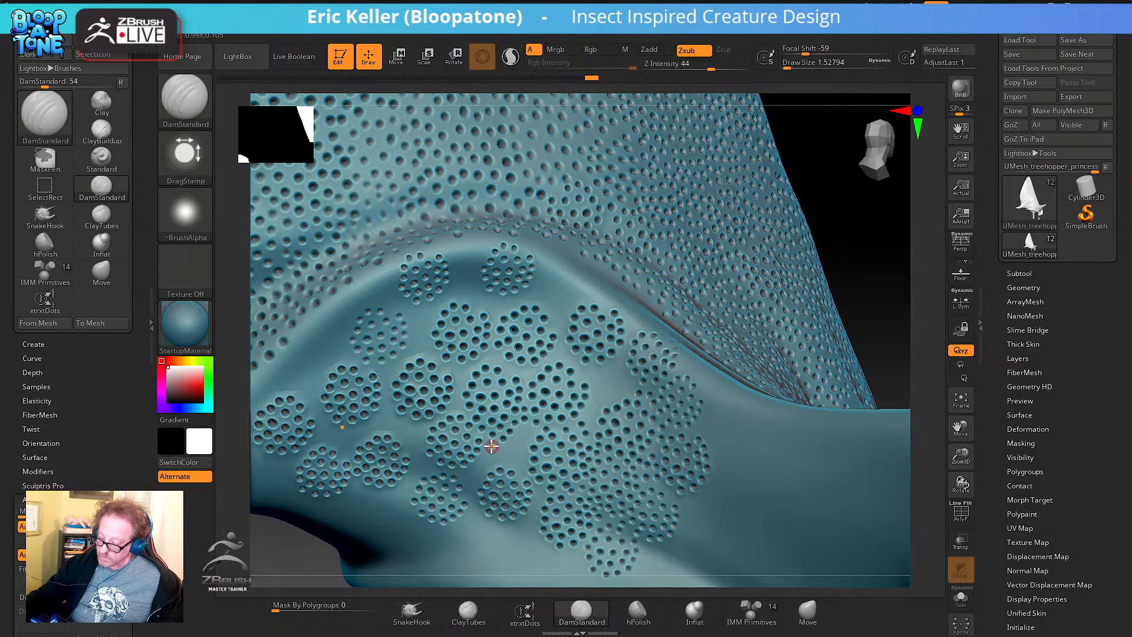
Stamp small pits bridging the central clusters and the cluster below them along the flange's lower middle
{"action": "right_click_drag", "start_coordinate": [519, 485], "coordinate": [498, 435]}
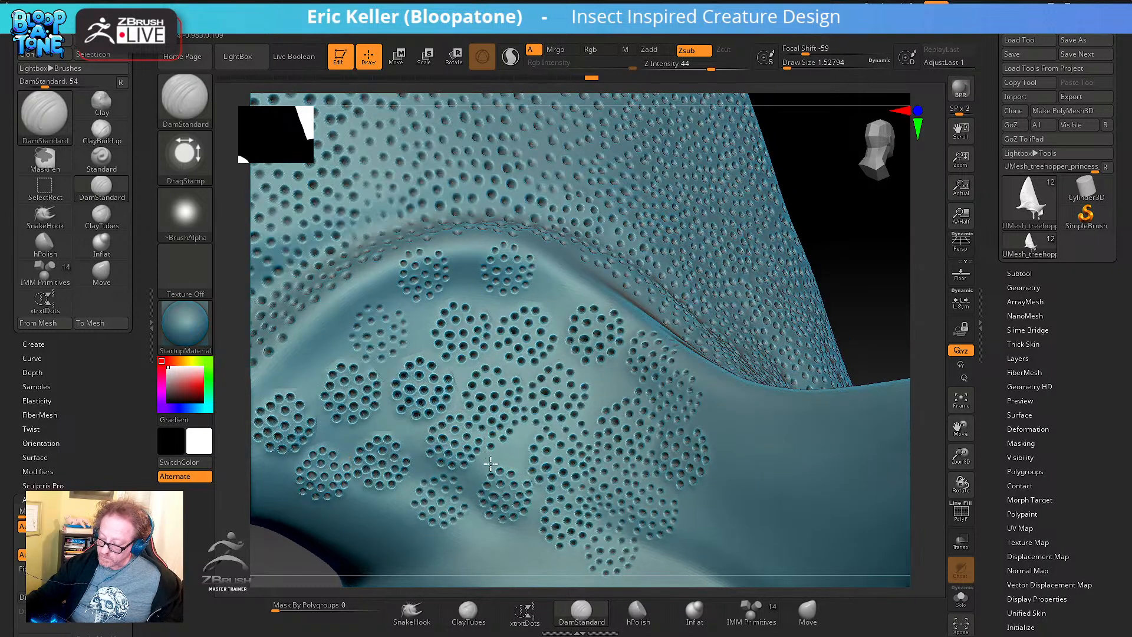
{"action": "right_click_drag", "start_coordinate": [498, 492], "coordinate": [475, 480]}
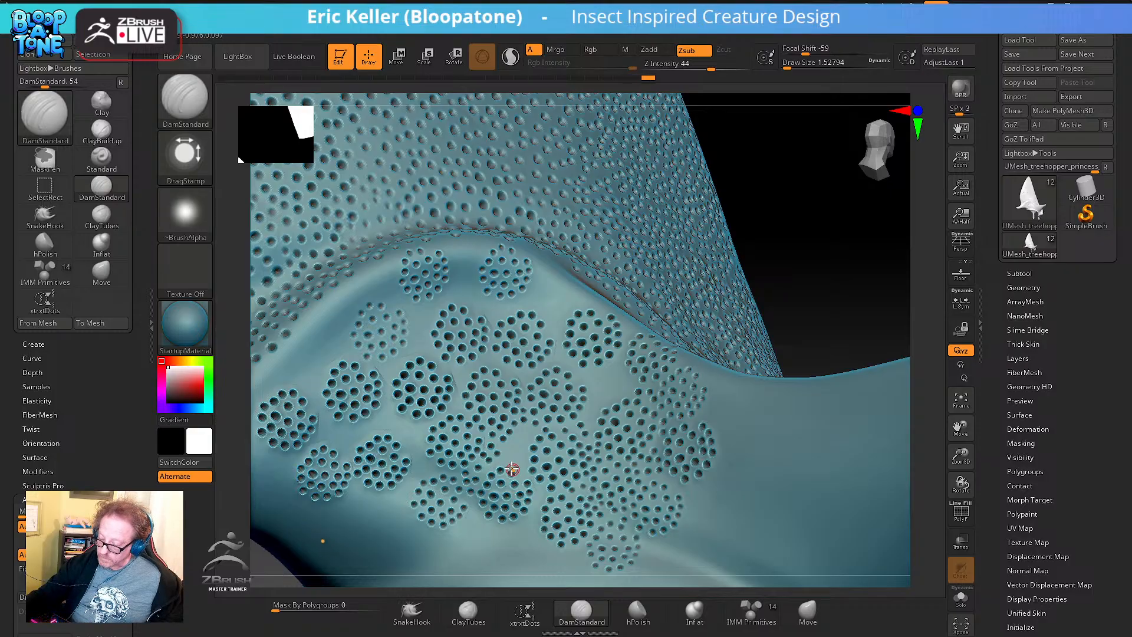
{"action": "key", "text": "ctrl"}
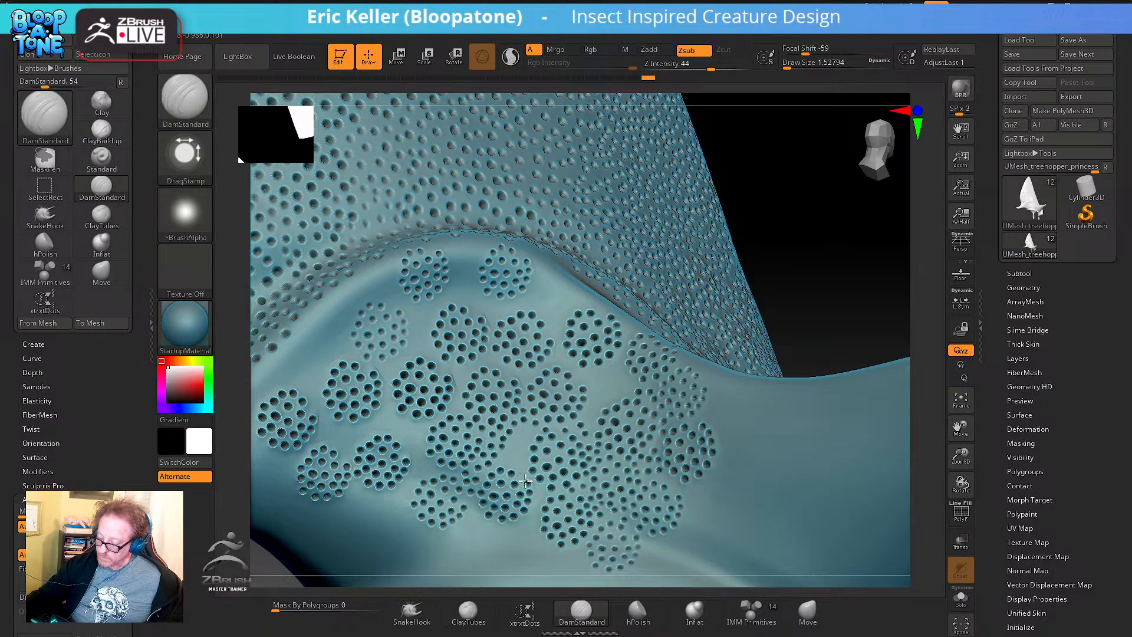
{"action": "left_click_drag", "start_coordinate": [512, 451], "coordinate": [535, 488]}
Fill the remaining smooth gap between the central and rear clusters with small single pits
{"action": "right_click_drag", "start_coordinate": [541, 438], "coordinate": [533, 444]}
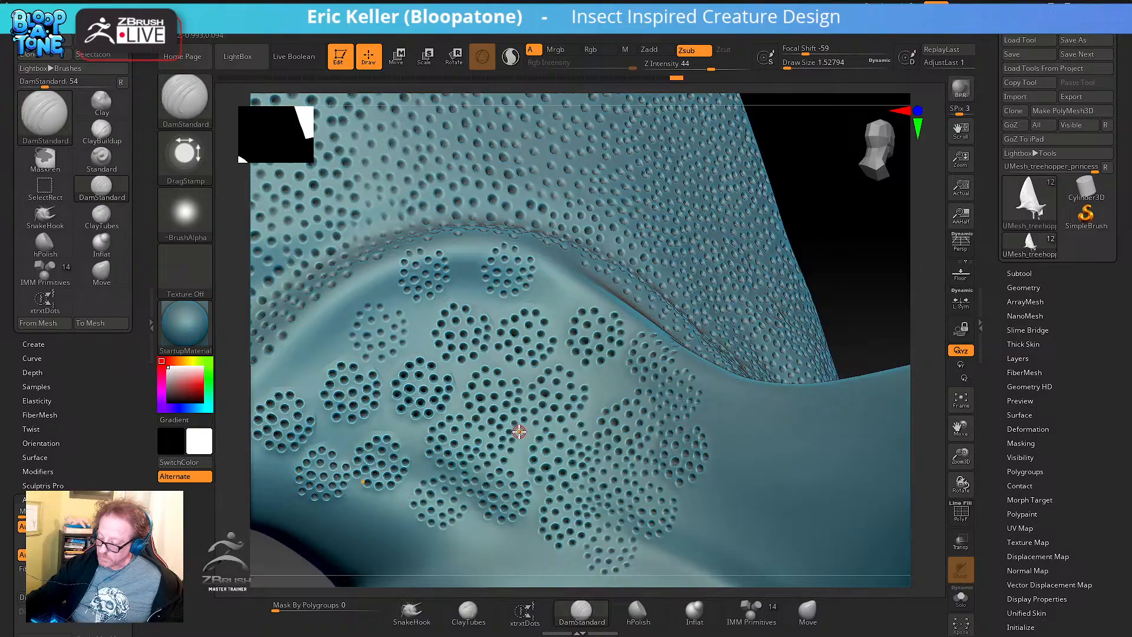
{"action": "mouse_move", "coordinate": [519, 431]}
{"action": "left_mouse_down"}
{"action": "mouse_move", "coordinate": [544, 468]}
{"action": "mouse_move", "coordinate": [543, 487]}
{"action": "mouse_move", "coordinate": [529, 473]}
{"action": "mouse_move", "coordinate": [538, 499]}
{"action": "left_mouse_up"}
{"action": "right_click_drag", "start_coordinate": [561, 459], "coordinate": [535, 449], "text": "alt"}
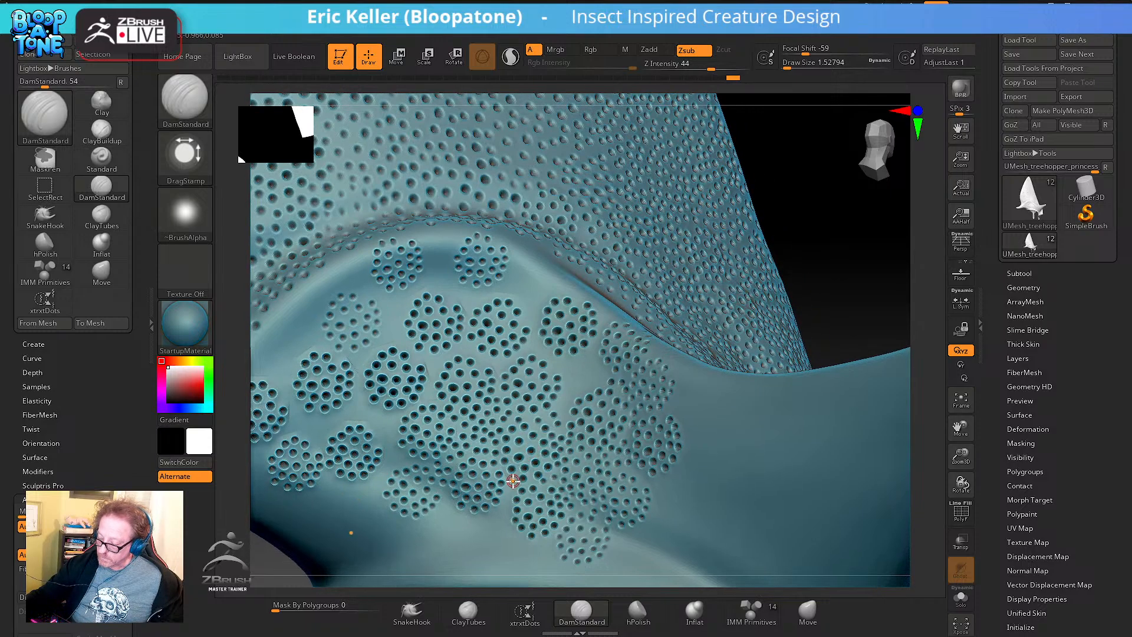
{"action": "left_click_drag", "start_coordinate": [515, 495], "coordinate": [515, 500]}
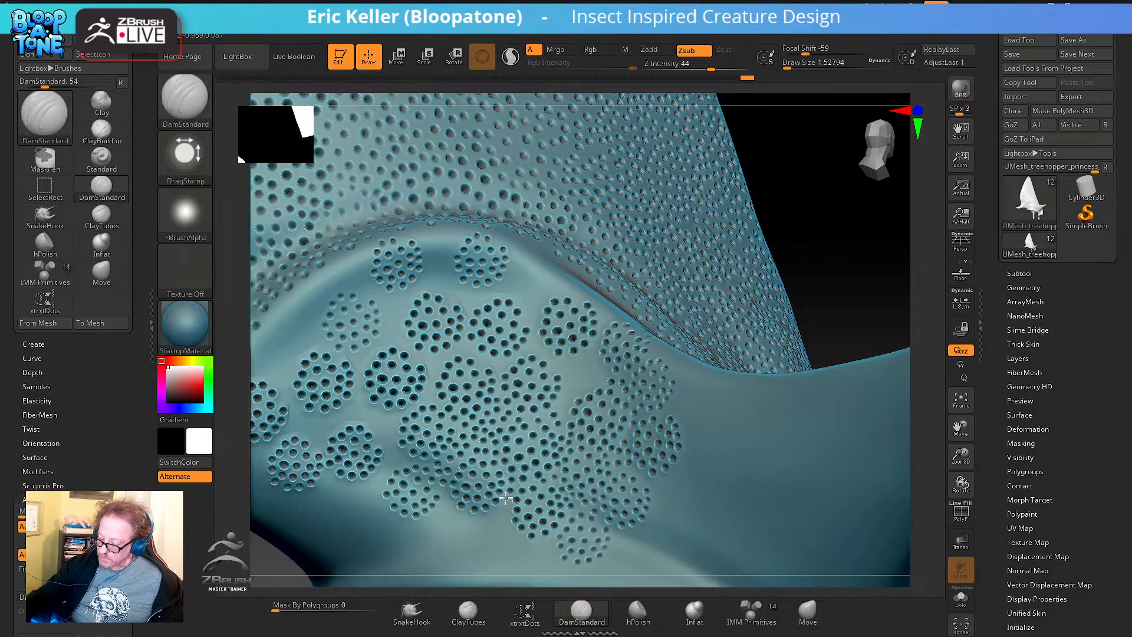
{"action": "left_click", "coordinate": [540, 439]}
Stamp small pits into the smooth area beneath the upper rear cluster, blending it into the surrounding clusters
{"action": "mouse_move", "coordinate": [543, 437]}
{"action": "right_mouse_down"}
{"action": "mouse_move", "coordinate": [558, 427]}
{"action": "mouse_move", "coordinate": [553, 460]}
{"action": "right_mouse_up"}
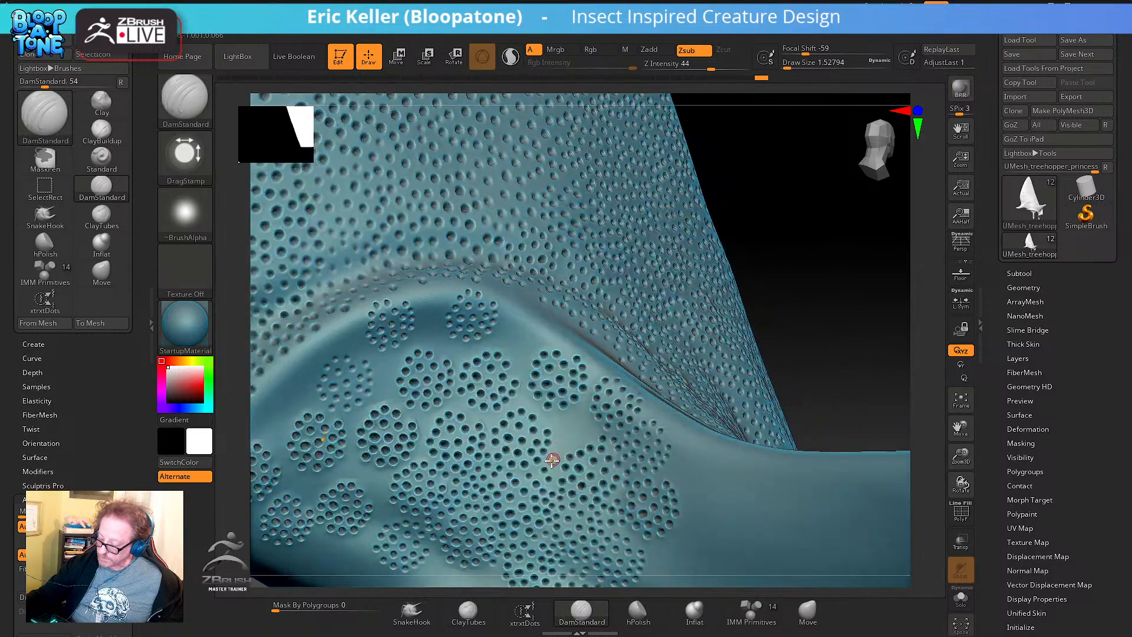
{"action": "left_click", "coordinate": [557, 479]}
{"action": "left_click", "coordinate": [556, 447]}
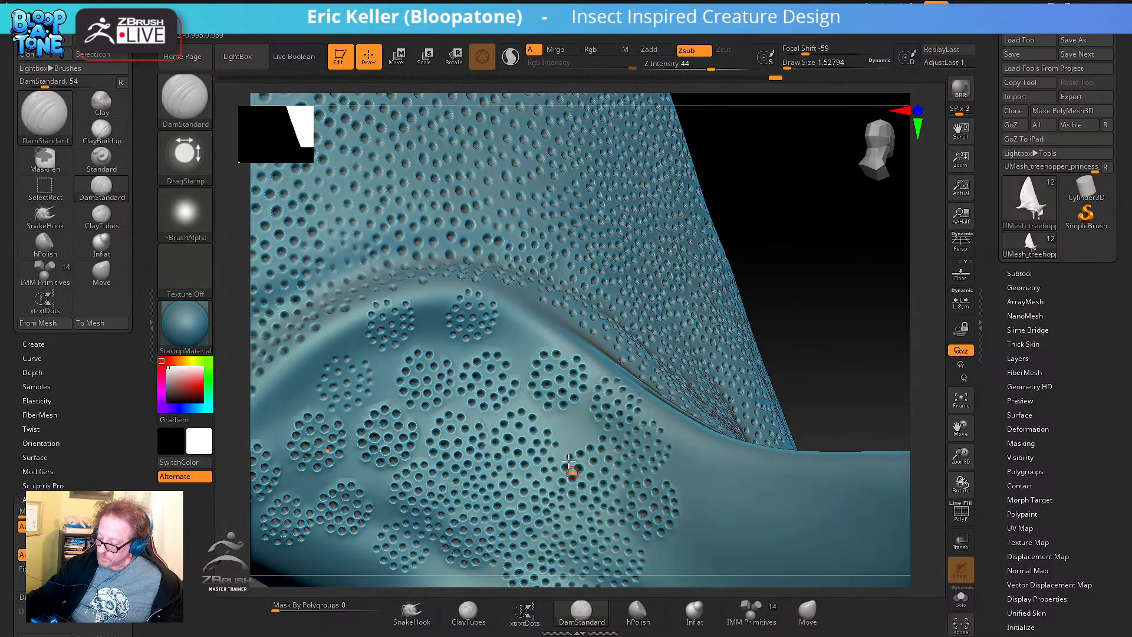
{"action": "left_click", "coordinate": [583, 466]}
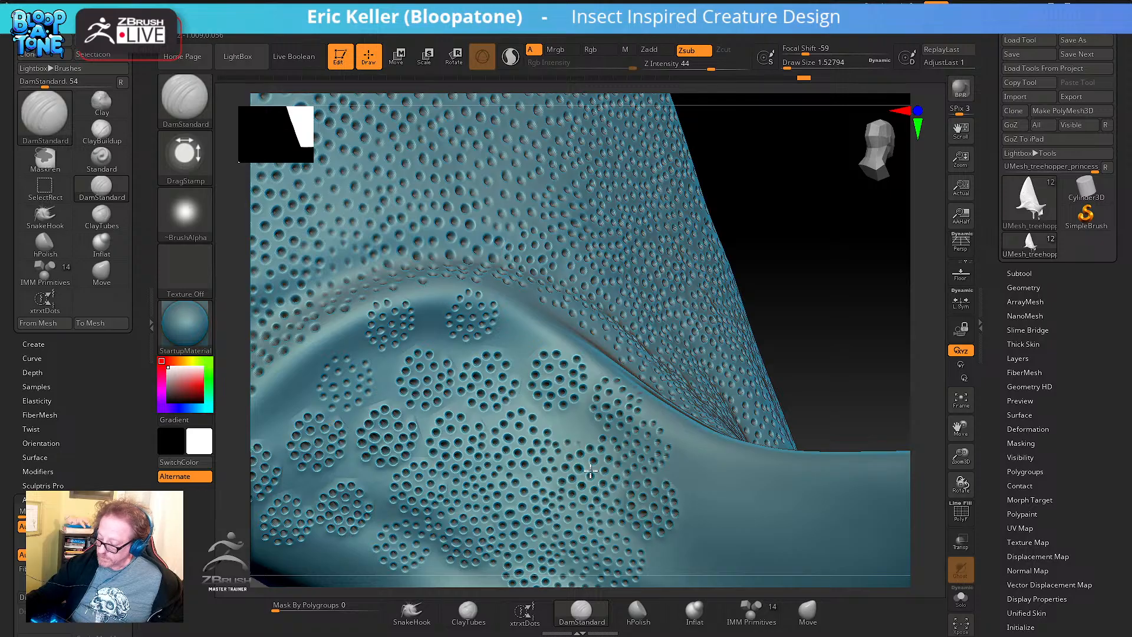
{"action": "left_click", "coordinate": [579, 458]}
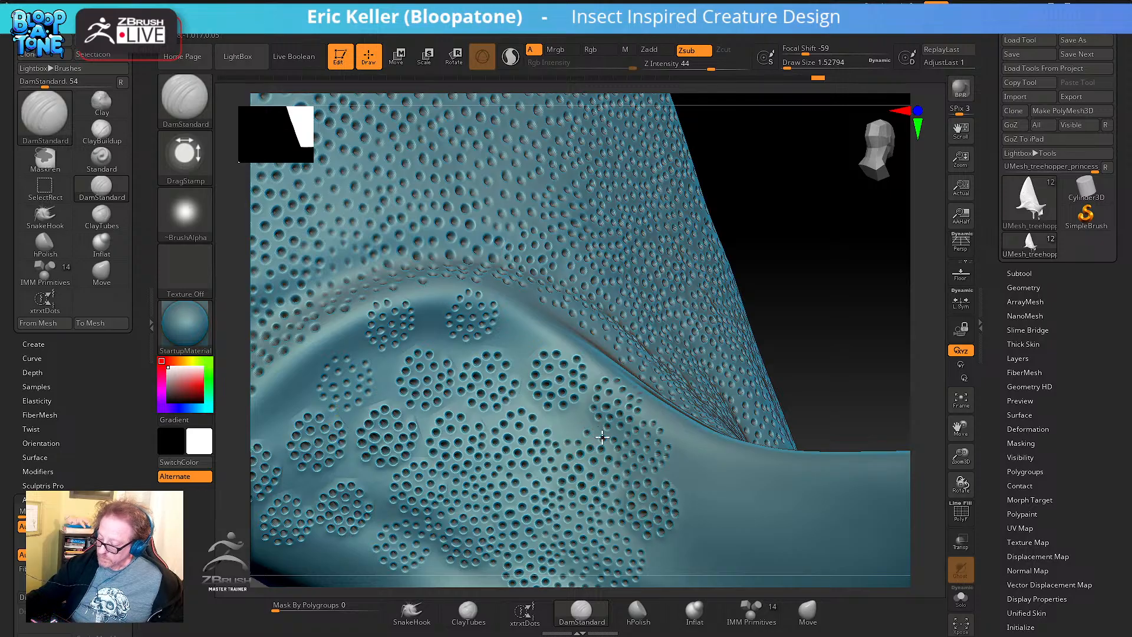
{"action": "mouse_move", "coordinate": [613, 469]}
{"action": "right_mouse_down"}
{"action": "mouse_move", "coordinate": [589, 450]}
{"action": "mouse_move", "coordinate": [551, 450]}
{"action": "mouse_move", "coordinate": [540, 416]}
{"action": "right_mouse_up"}
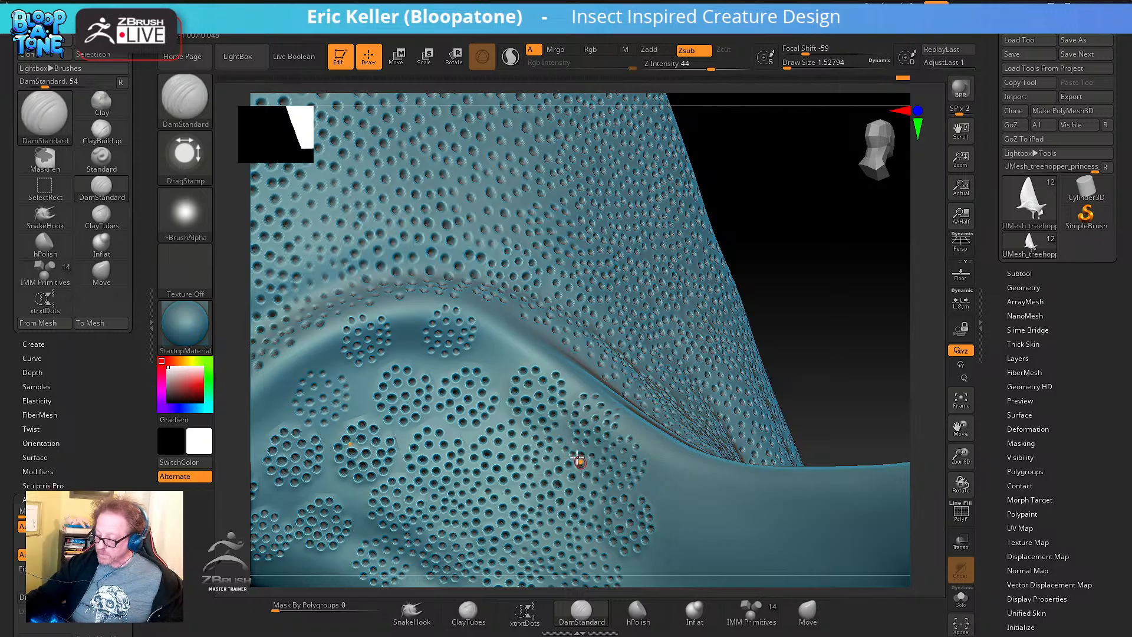
{"action": "right_click_drag", "start_coordinate": [575, 389], "coordinate": [572, 443], "text": "alt"}
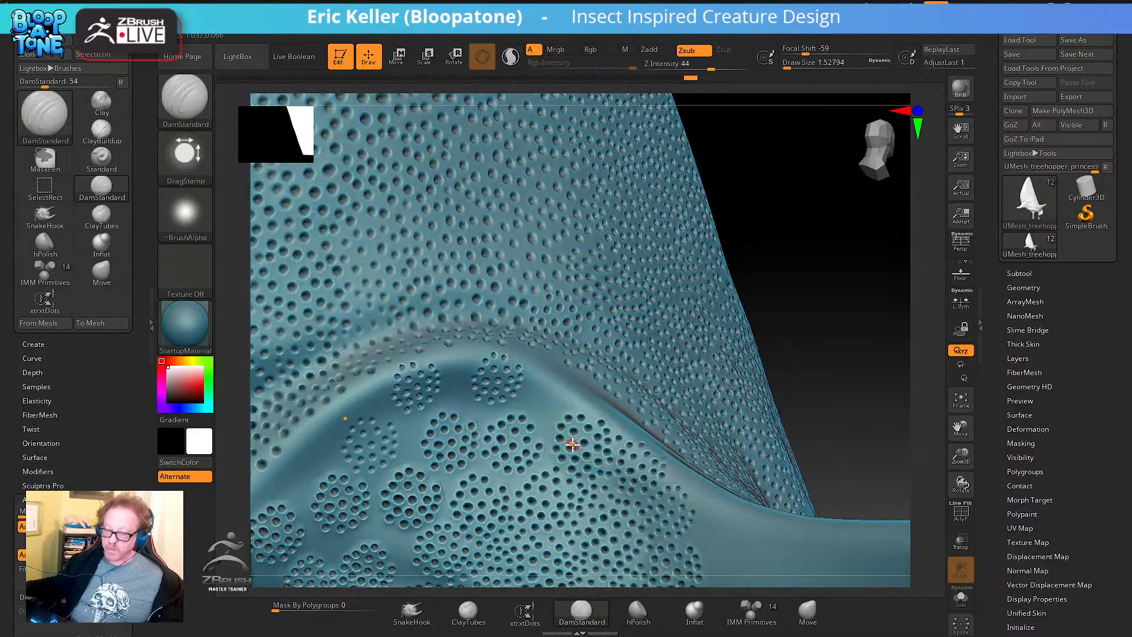
{"action": "left_click", "coordinate": [198, 99]}
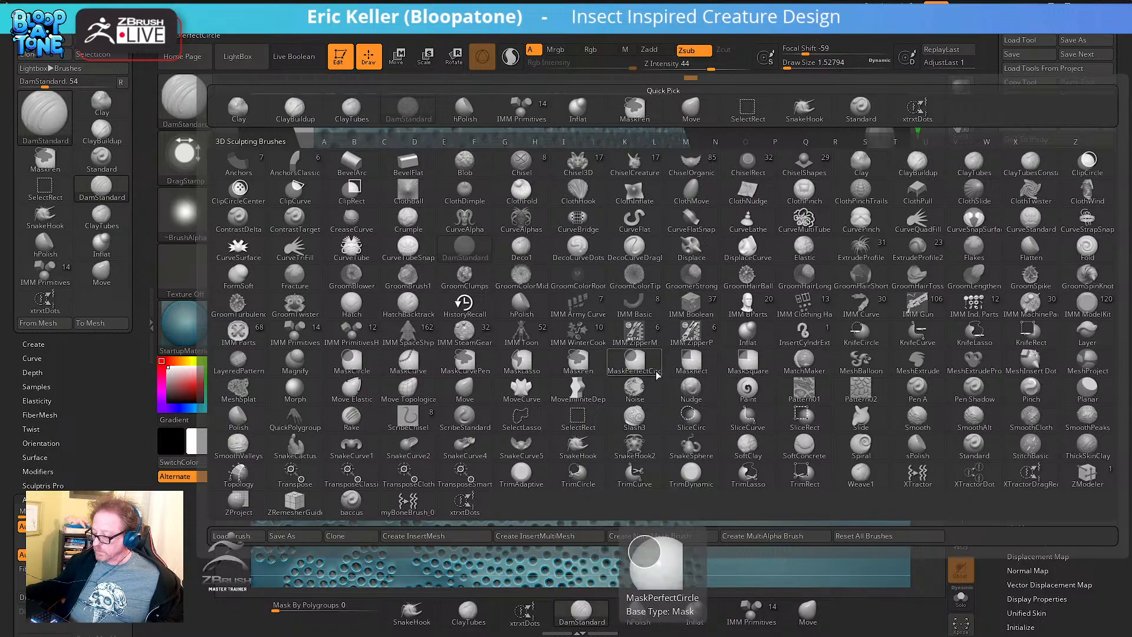
{"action": "key", "text": "m"}
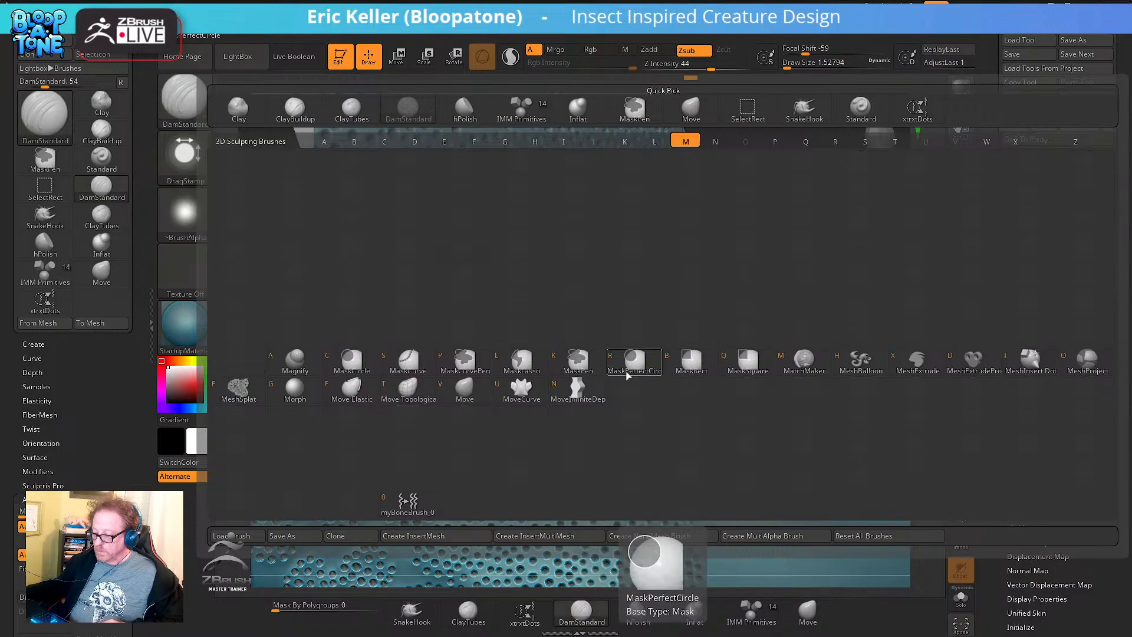
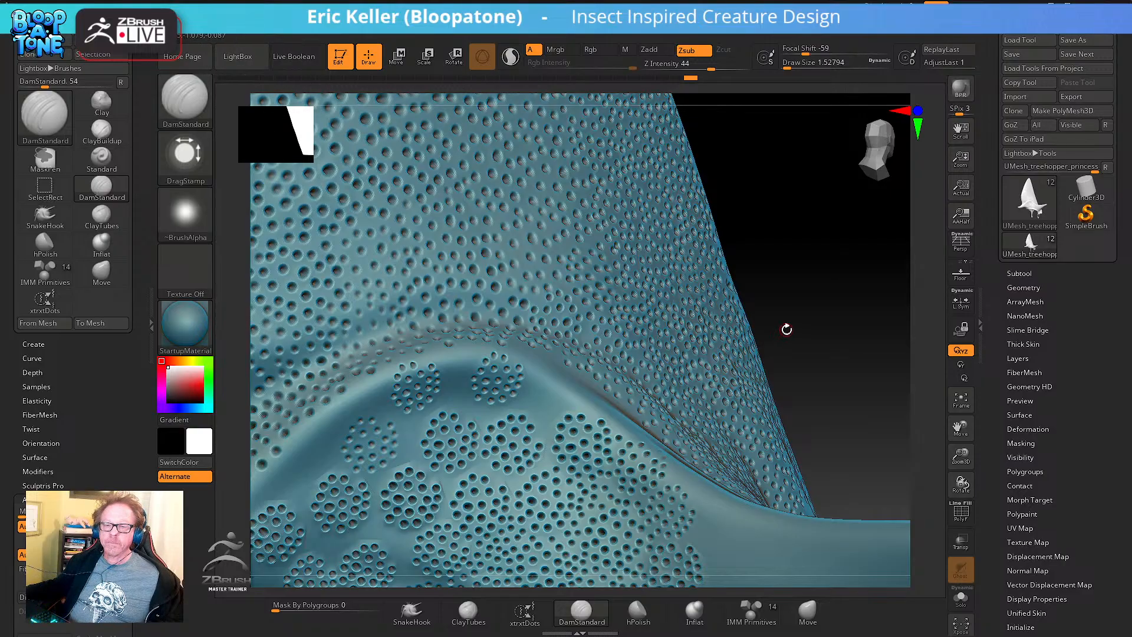
{"action": "left_click", "coordinate": [189, 112]}
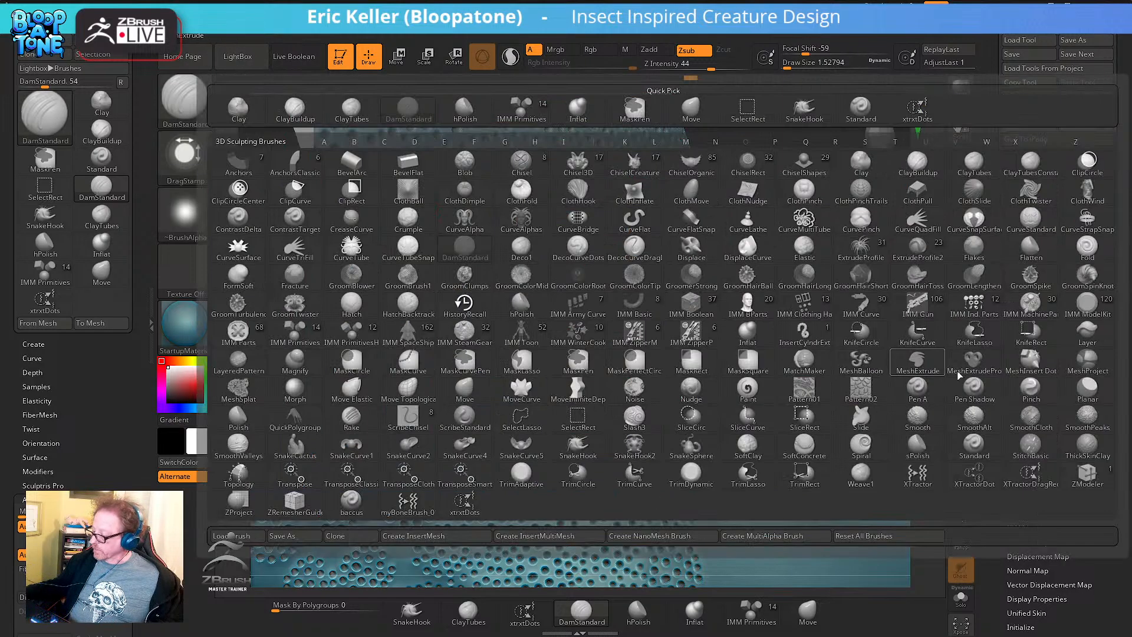
{"action": "key", "text": "m"}
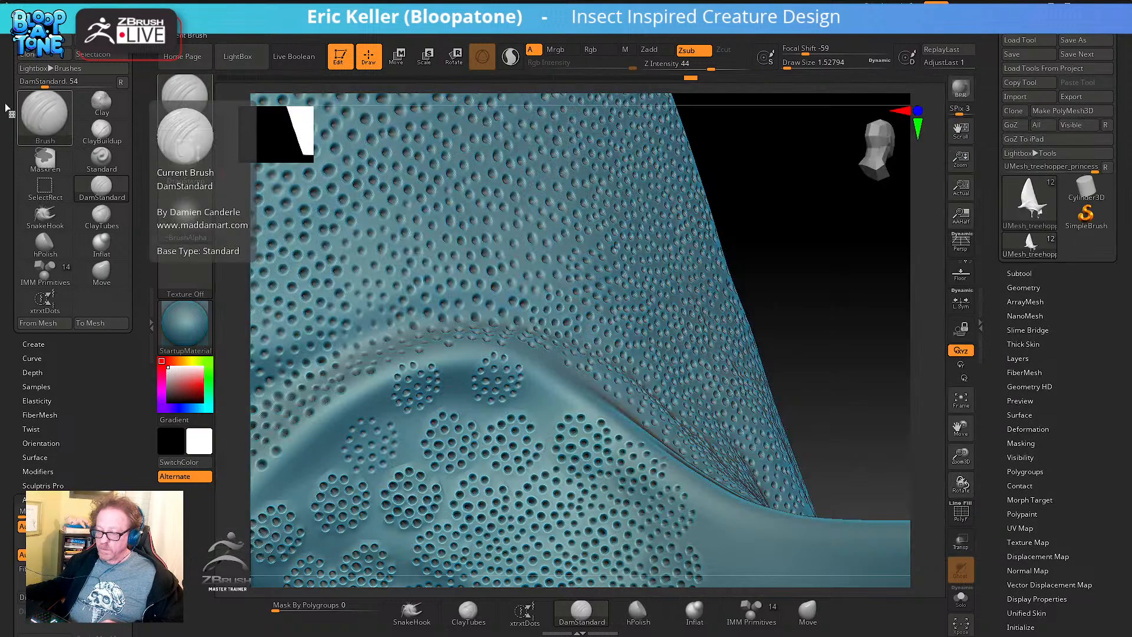
Save the treehopper tool to disk and load the sample Dog.ZTL tool
{"action": "left_click", "coordinate": [1012, 55]}
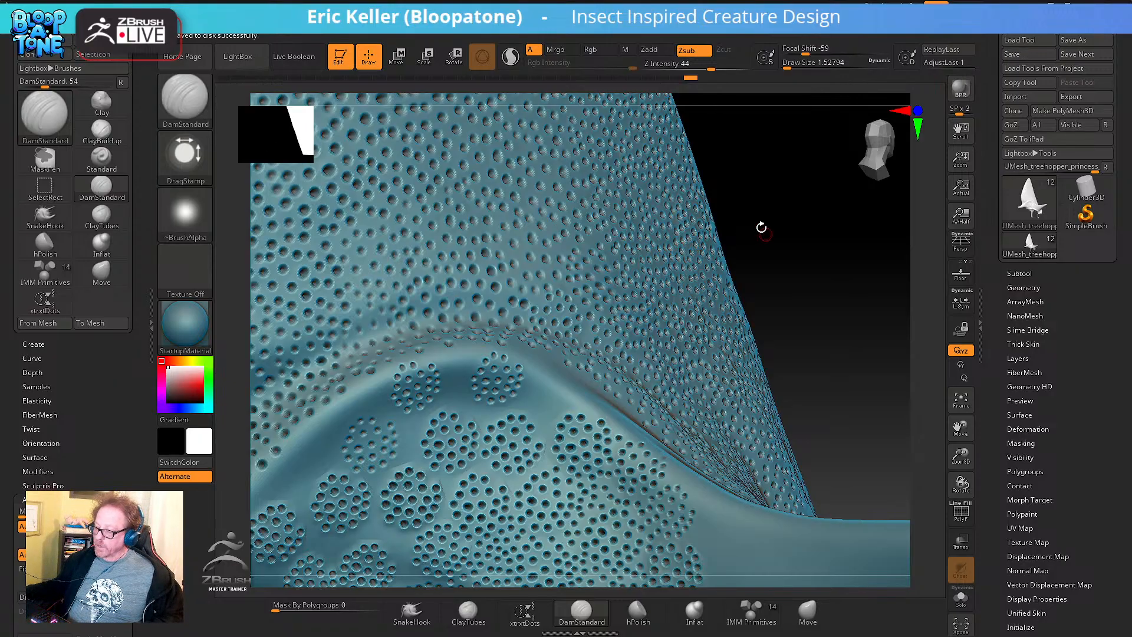
{"action": "left_click", "coordinate": [238, 56]}
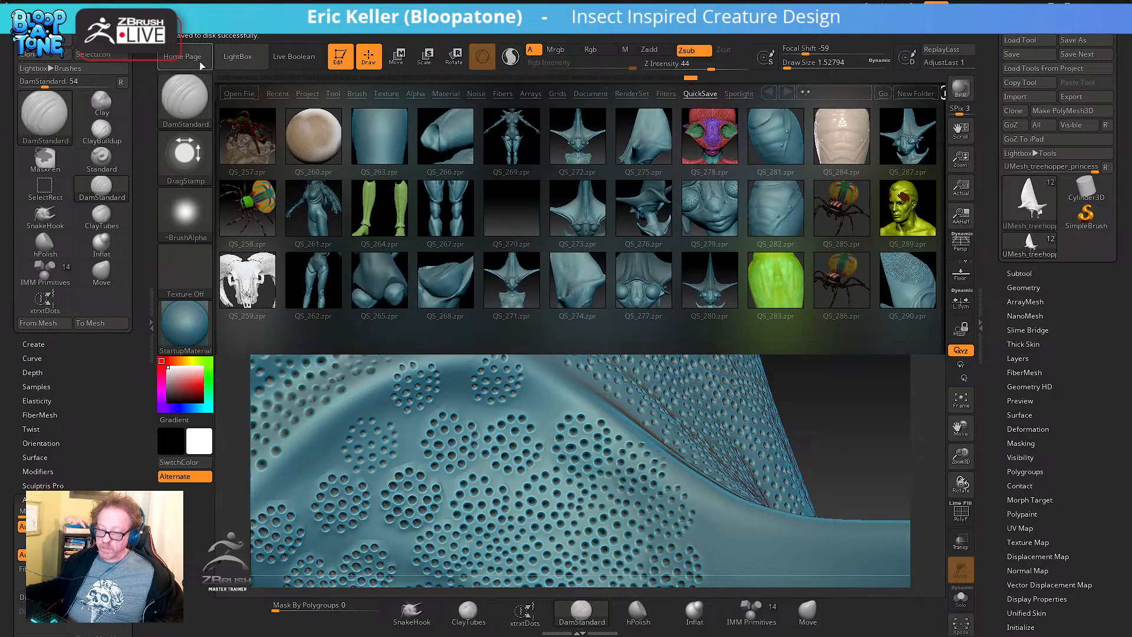
{"action": "left_click", "coordinate": [332, 93]}
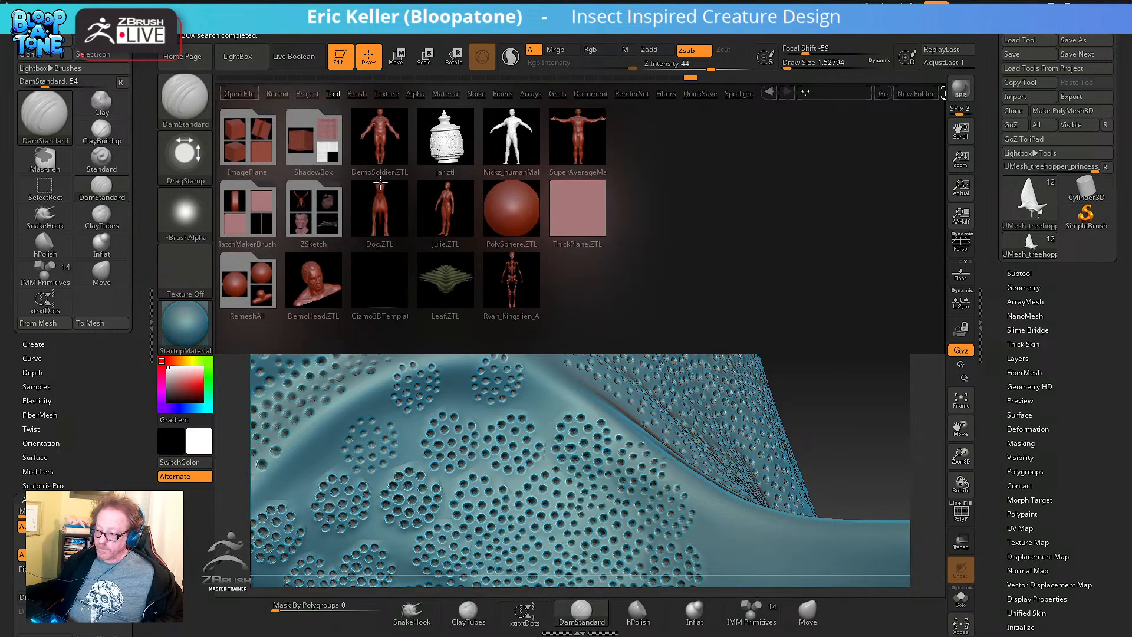
{"action": "double_click", "coordinate": [374, 210]}
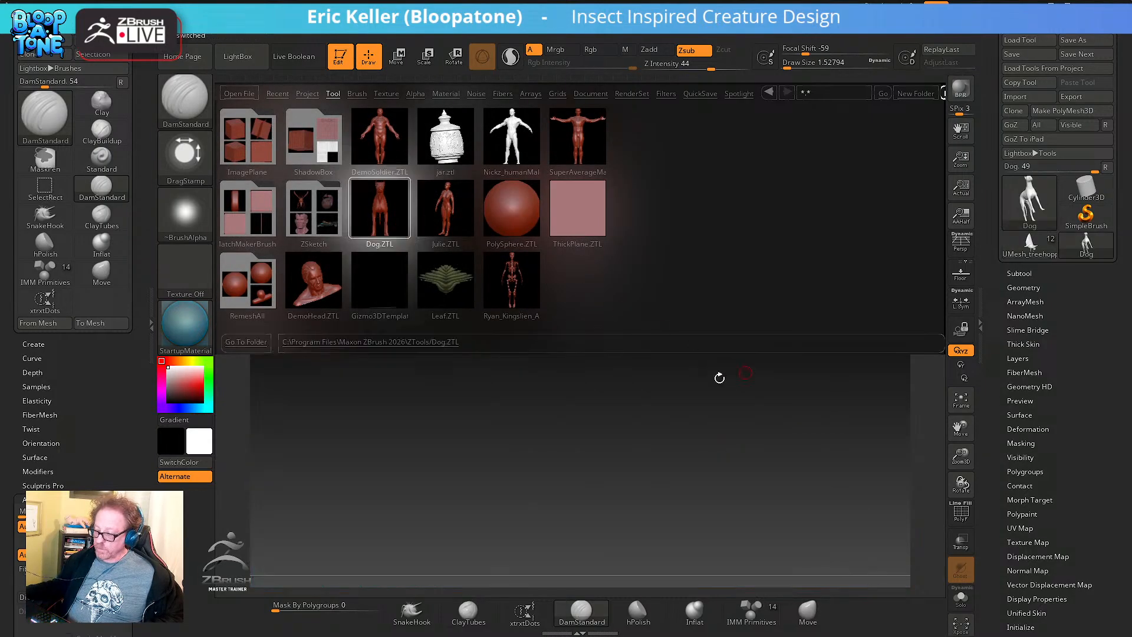
Place the dog model on the canvas in edit mode, framed and snapped to a side view
{"action": "left_click_drag", "start_coordinate": [628, 386], "coordinate": [655, 507]}
{"action": "key", "text": "t"}
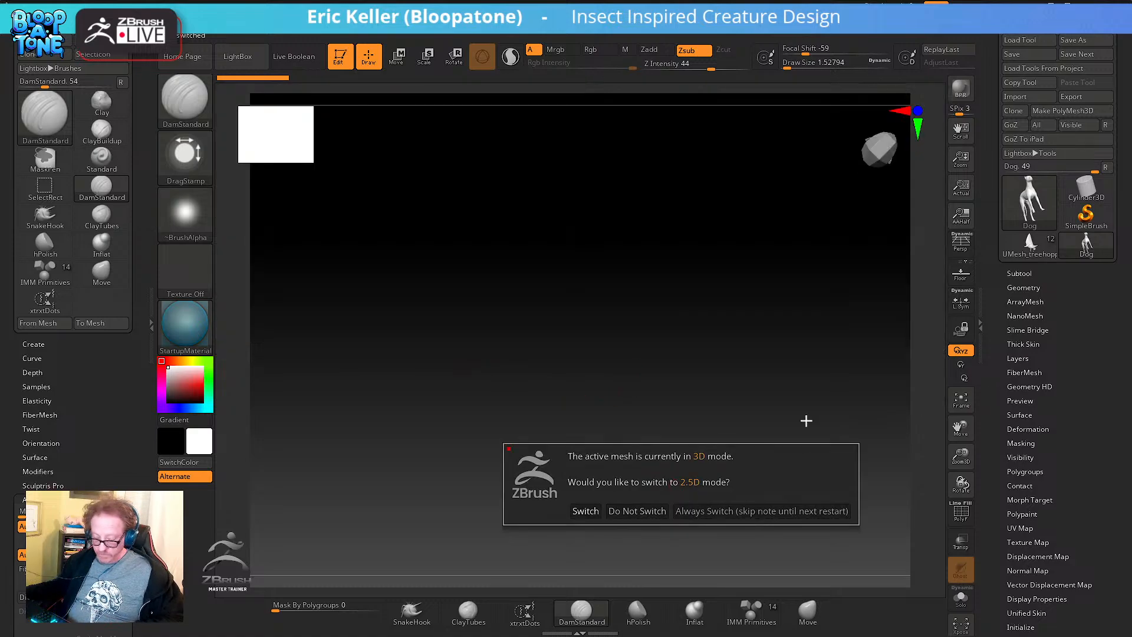
{"action": "key", "text": "Escape"}
{"action": "left_click", "coordinate": [960, 401]}
{"action": "mouse_move", "coordinate": [826, 357]}
{"action": "left_mouse_down"}
{"action": "mouse_move", "coordinate": [796, 342]}
{"action": "mouse_move", "coordinate": [735, 347]}
{"action": "left_mouse_up"}
{"action": "left_click_drag", "start_coordinate": [778, 377], "coordinate": [762, 372], "text": "shift"}
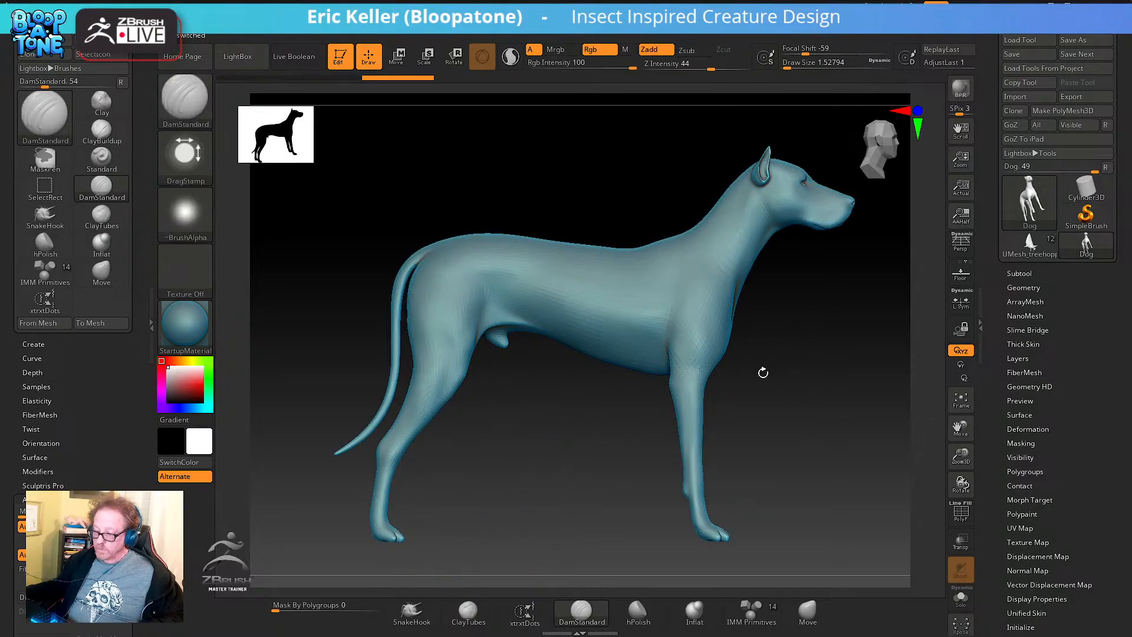
Choose MeshProject as the masking brush and try outlining a patch on the dog's flank
{"action": "left_click", "coordinate": [185, 97]}
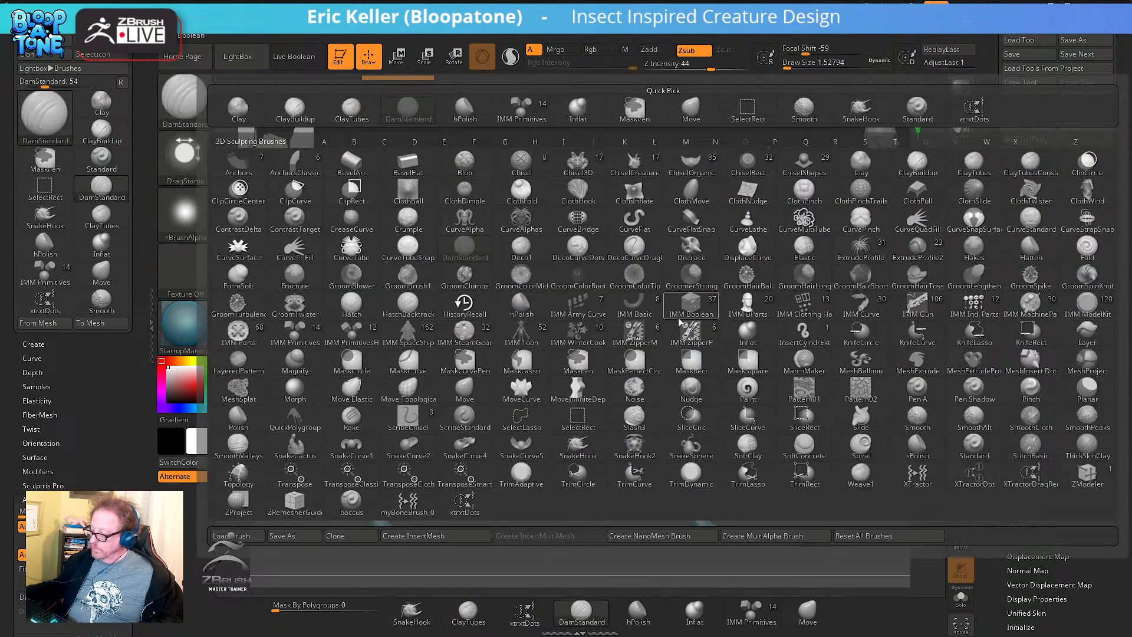
{"action": "key", "text": "m"}
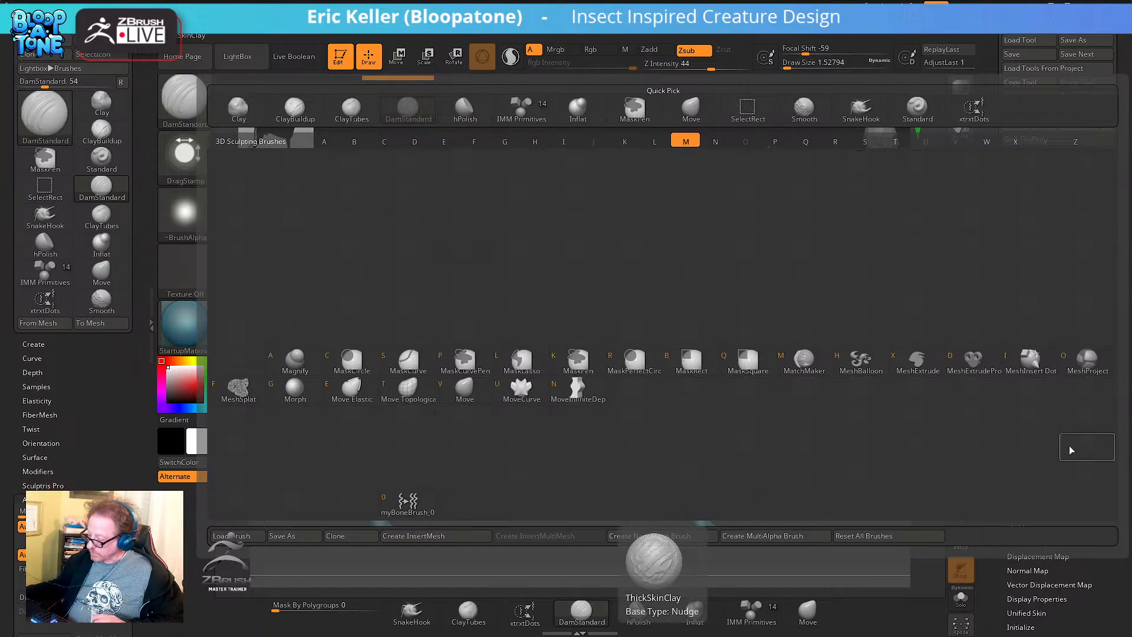
{"action": "key", "text": "l"}
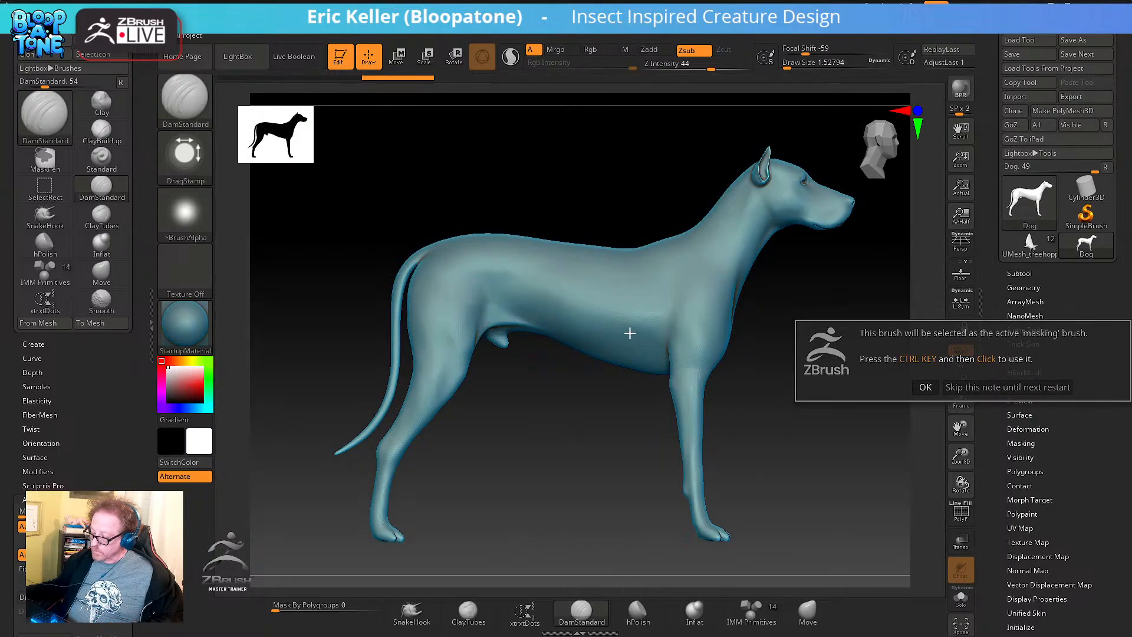
{"action": "left_click", "coordinate": [926, 388]}
{"action": "mouse_move", "coordinate": [616, 292]}
{"action": "left_mouse_down", "text": "ctrl"}
{"action": "mouse_move", "coordinate": [674, 341]}
{"action": "mouse_move", "coordinate": [662, 247]}
{"action": "mouse_move", "coordinate": [543, 303]}
{"action": "mouse_move", "coordinate": [586, 371]}
{"action": "left_mouse_up", "text": "ctrl"}
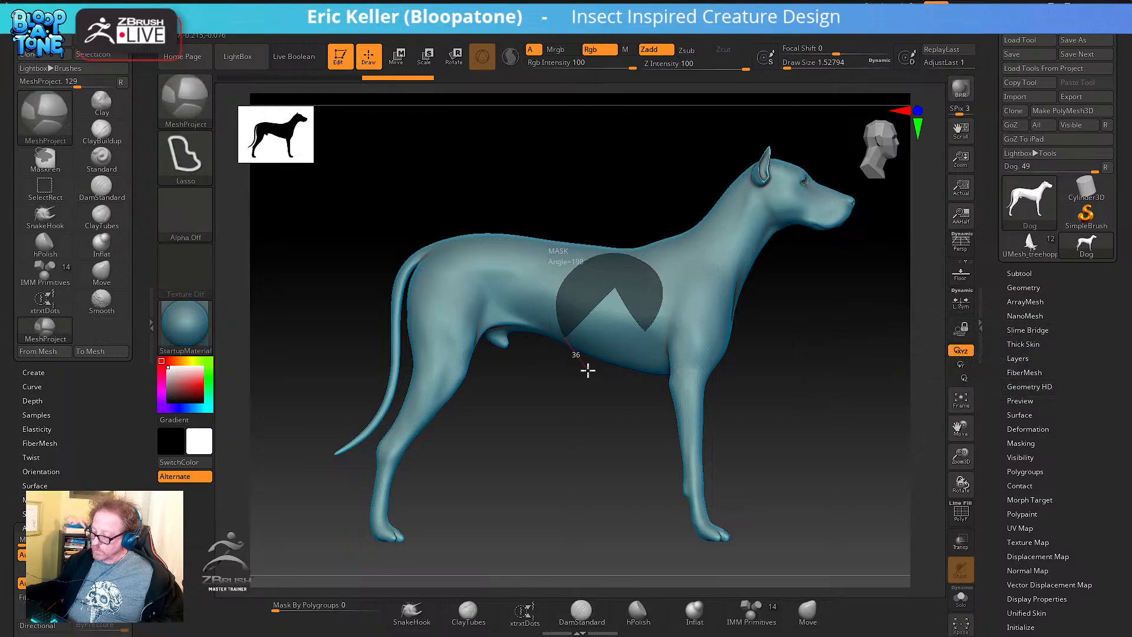
Return the dog to its highest subdivision level and delete the lower levels
{"action": "key", "text": "d"}
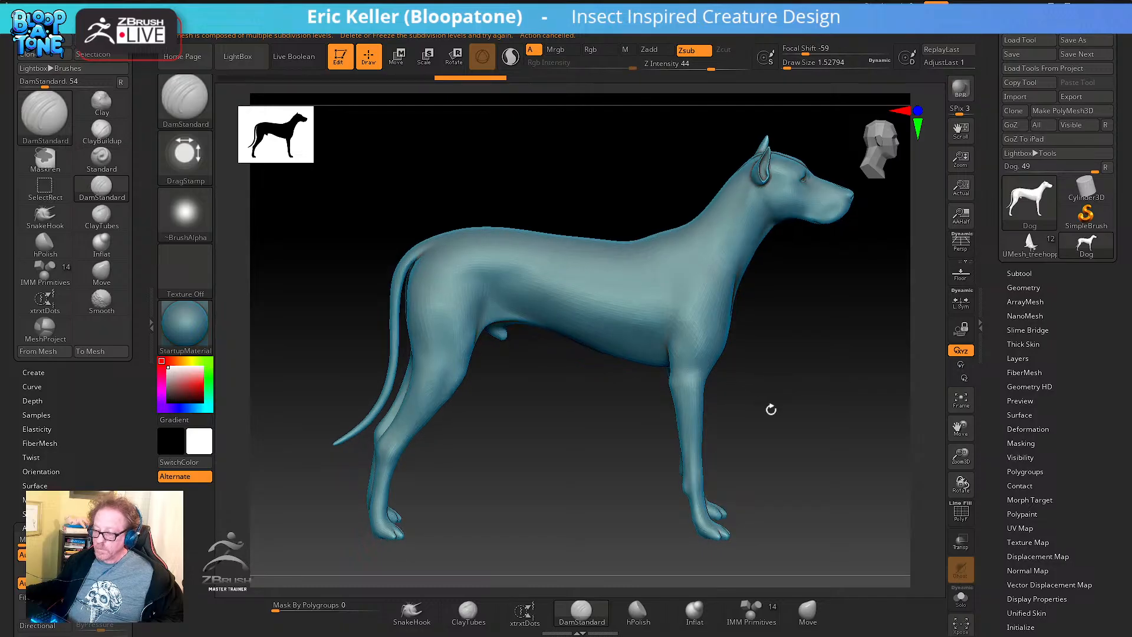
{"action": "left_click", "coordinate": [1024, 287]}
{"action": "left_click", "coordinate": [1037, 256]}
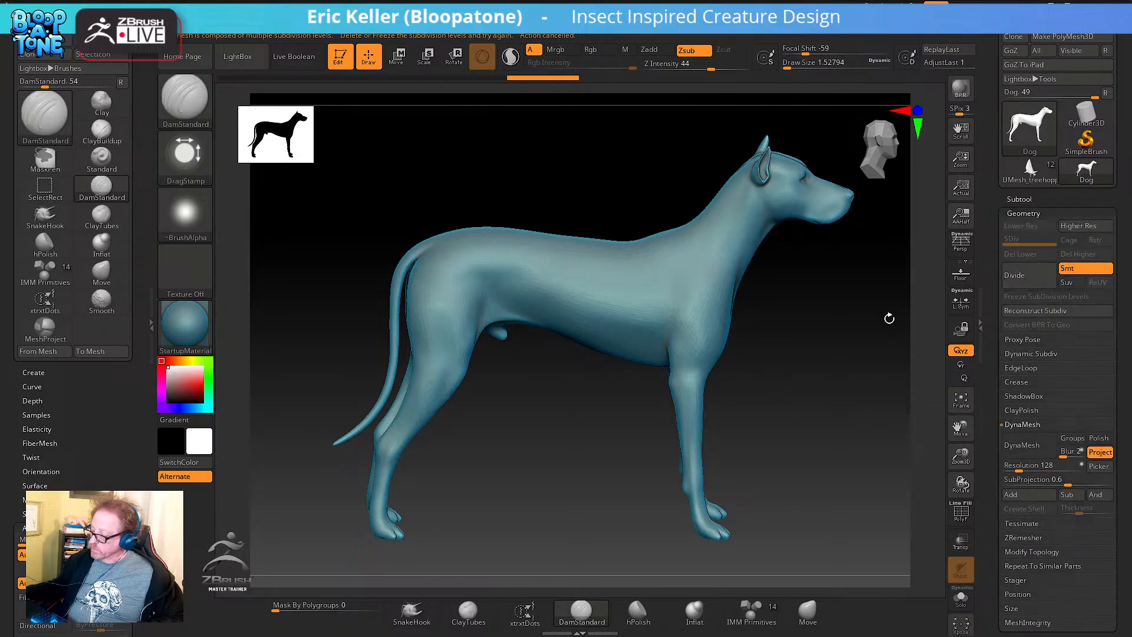
Try a MeshProject outline on the dog's flank to project a raised panel, then undo it
{"action": "left_click_drag", "start_coordinate": [889, 317], "coordinate": [918, 362], "text": "alt"}
{"action": "mouse_move", "coordinate": [574, 299]}
{"action": "left_mouse_down", "text": "ctrl"}
{"action": "mouse_move", "coordinate": [678, 255]}
{"action": "mouse_move", "coordinate": [607, 321]}
{"action": "mouse_move", "coordinate": [790, 326]}
{"action": "mouse_move", "coordinate": [770, 379]}
{"action": "mouse_move", "coordinate": [636, 430]}
{"action": "mouse_move", "coordinate": [553, 354]}
{"action": "left_mouse_up", "text": "ctrl"}
{"action": "mouse_move", "coordinate": [568, 478]}
{"action": "left_mouse_down"}
{"action": "mouse_move", "coordinate": [607, 399]}
{"action": "mouse_move", "coordinate": [637, 398]}
{"action": "left_mouse_up"}
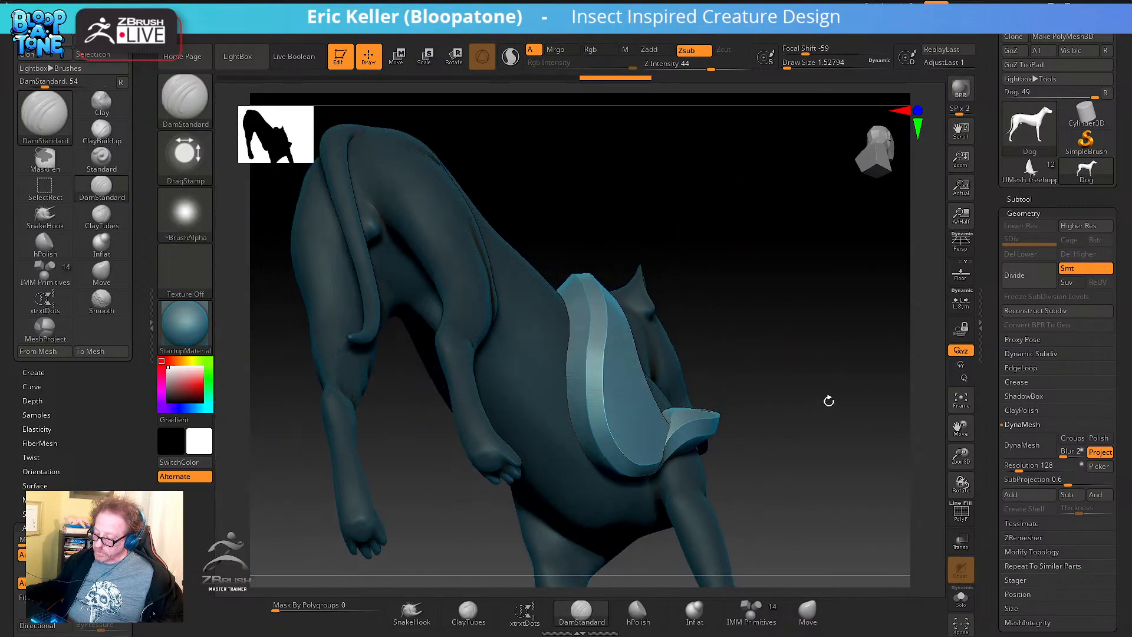
{"action": "mouse_move", "coordinate": [827, 400]}
{"action": "left_mouse_down"}
{"action": "mouse_move", "coordinate": [827, 432]}
{"action": "mouse_move", "coordinate": [776, 472]}
{"action": "mouse_move", "coordinate": [738, 457]}
{"action": "left_mouse_up"}
{"action": "key", "text": "ctrl+z"}
{"action": "left_click_drag", "start_coordinate": [595, 476], "coordinate": [599, 533], "text": "alt"}
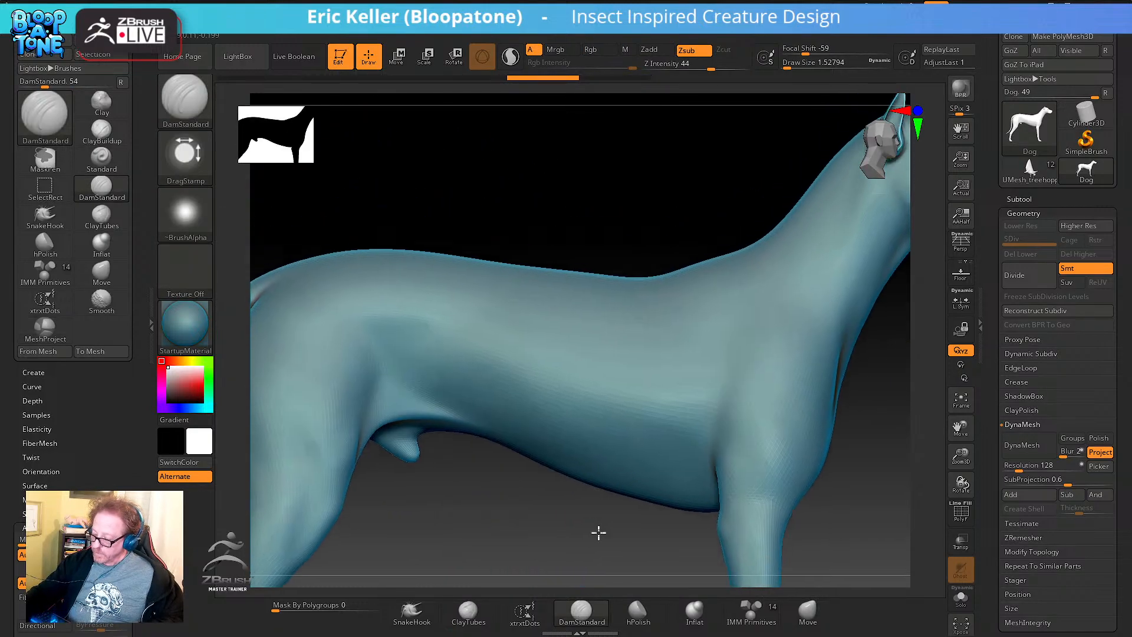
Set the brush draw size to about 16.97
{"action": "key", "text": "s"}
{"action": "left_click_drag", "start_coordinate": [607, 524], "coordinate": [604, 525]}
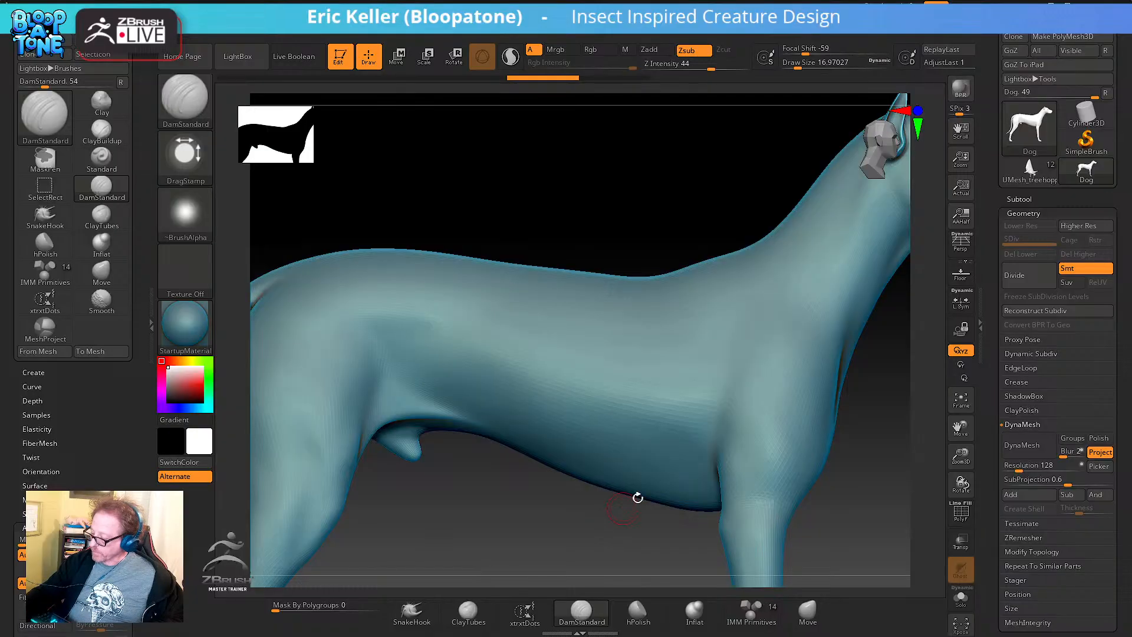
{"action": "left_click_drag", "start_coordinate": [990, 473], "coordinate": [990, 394]}
{"action": "left_click", "coordinate": [1024, 474]}
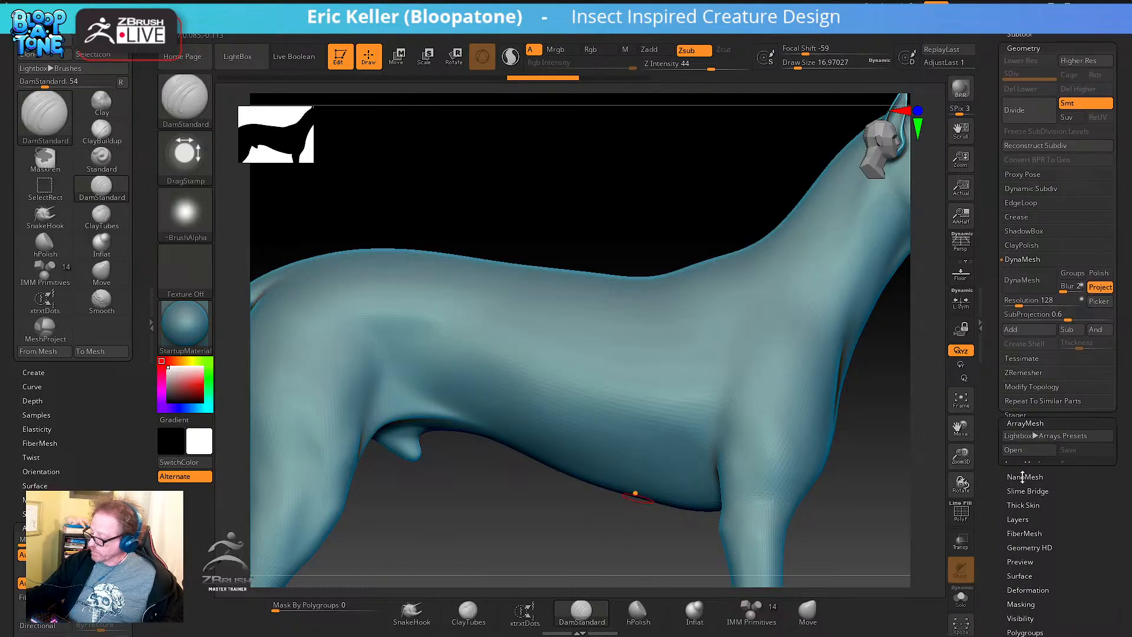
{"action": "scroll", "coordinate": [999, 366], "scroll_direction": "up", "scroll_amount": 5}
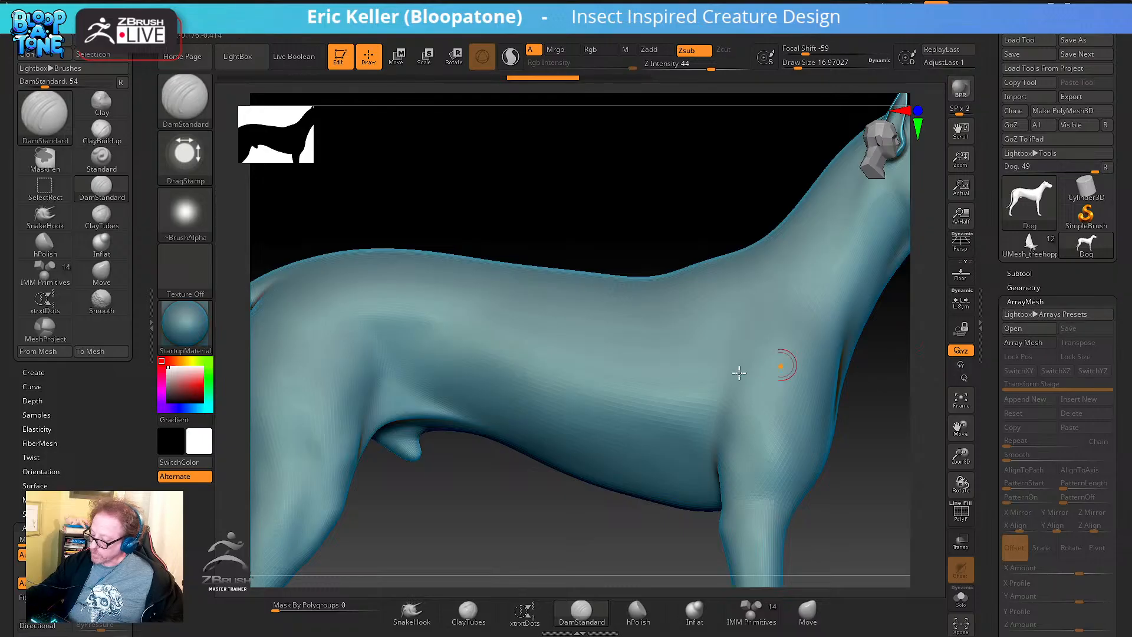
{"action": "left_click_drag", "start_coordinate": [634, 366], "coordinate": [698, 416], "text": "ctrl+shift"}
{"action": "left_click", "coordinate": [595, 282], "text": "ctrl+shift"}
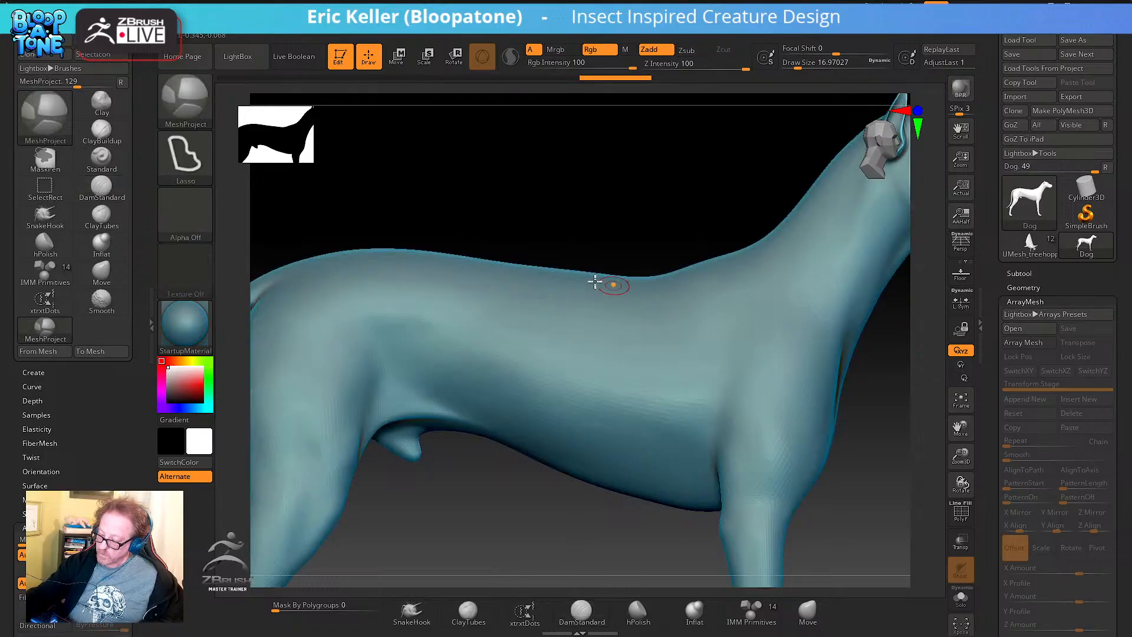
Switch the masking brush to MaskPen and paint a mask over the dog's ribcage at a draw size of about 53.8
{"action": "key", "text": "b"}
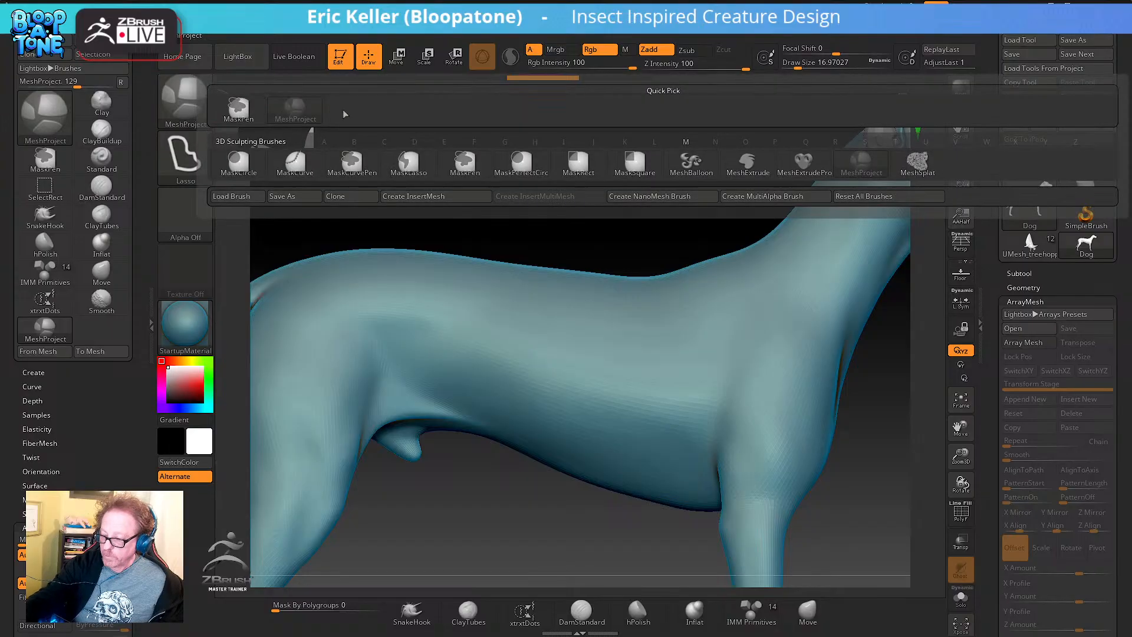
{"action": "left_click", "coordinate": [238, 109]}
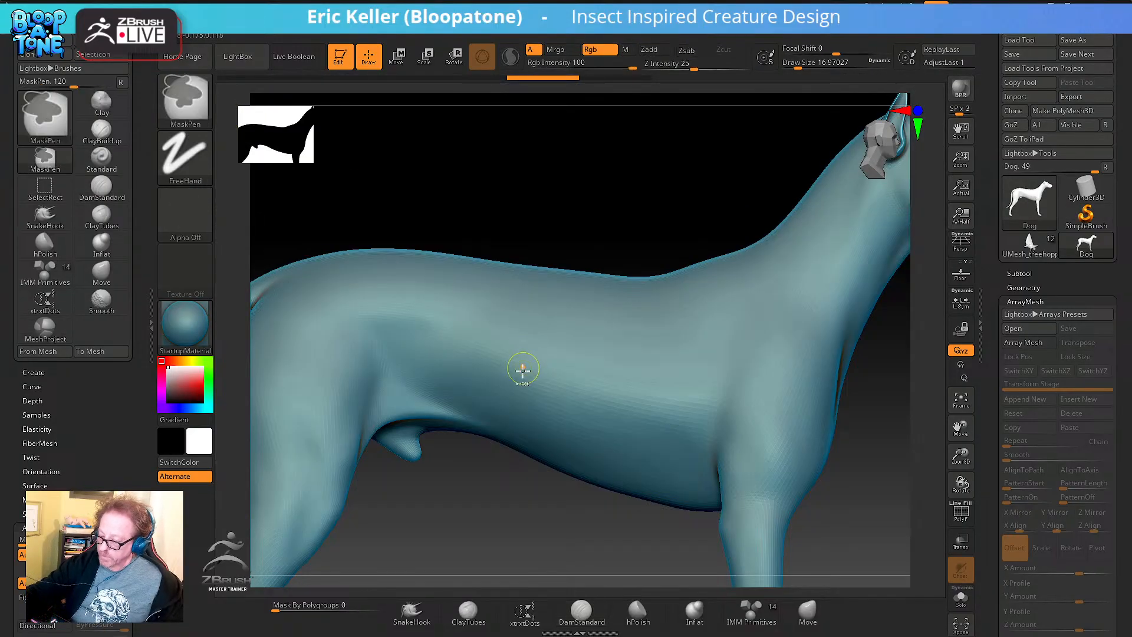
{"action": "key", "text": "ctrl"}
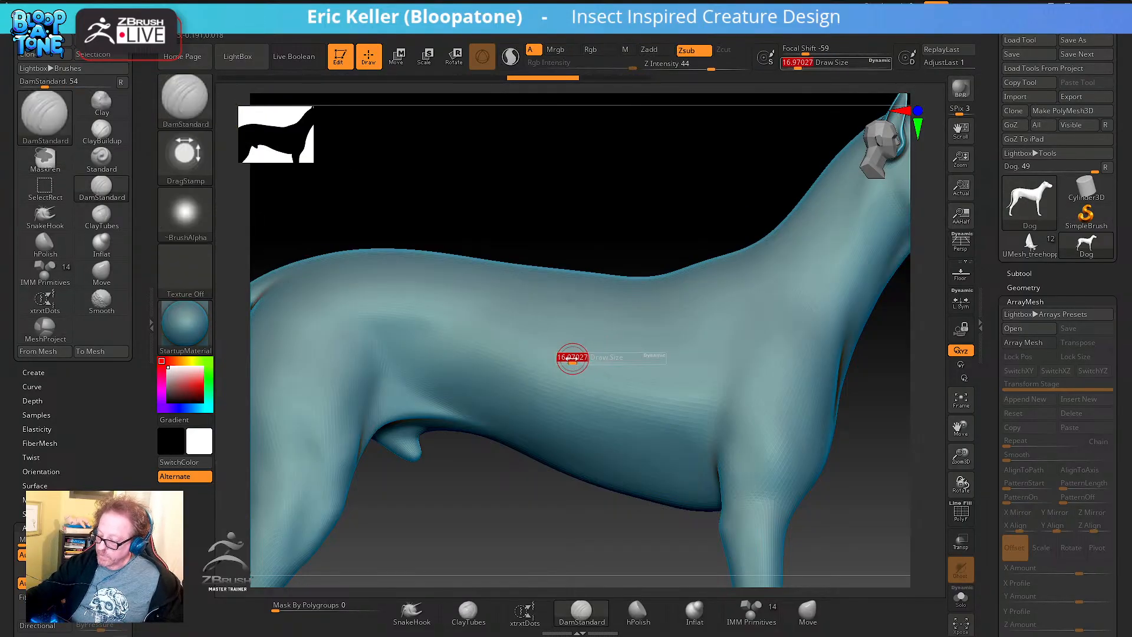
{"action": "mouse_move", "coordinate": [580, 357]}
{"action": "left_mouse_down", "text": "ctrl"}
{"action": "mouse_move", "coordinate": [591, 338]}
{"action": "mouse_move", "coordinate": [556, 334]}
{"action": "mouse_move", "coordinate": [612, 316]}
{"action": "mouse_move", "coordinate": [656, 359]}
{"action": "mouse_move", "coordinate": [584, 349]}
{"action": "mouse_move", "coordinate": [665, 369]}
{"action": "left_mouse_up", "text": "ctrl"}
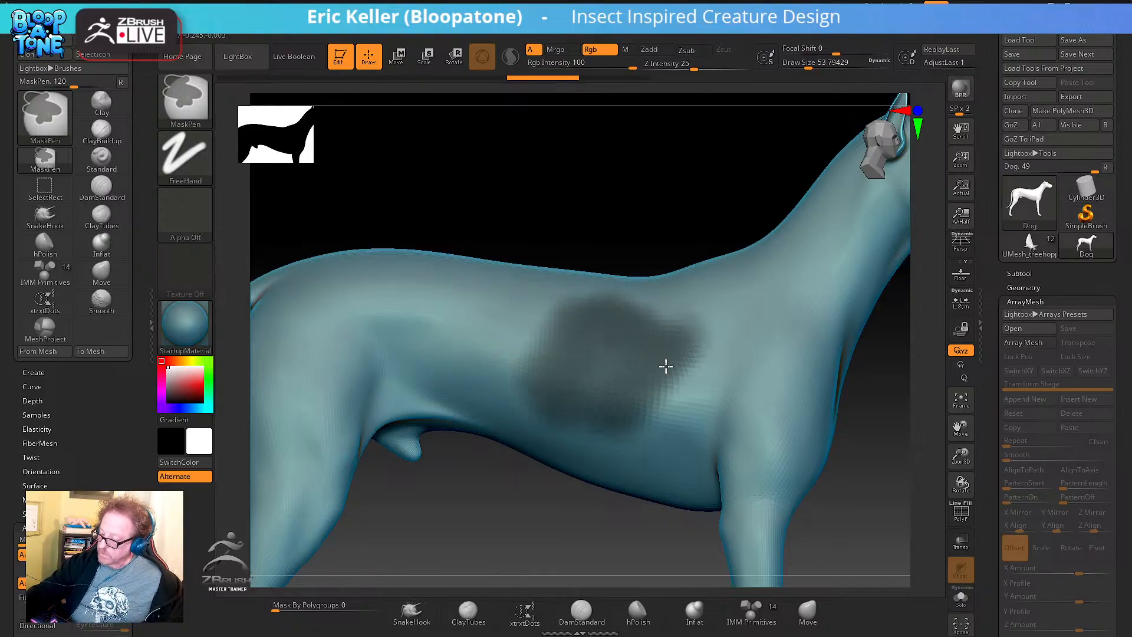
{"action": "mouse_move", "coordinate": [860, 469]}
{"action": "left_mouse_down"}
{"action": "mouse_move", "coordinate": [793, 483]}
{"action": "mouse_move", "coordinate": [649, 412]}
{"action": "left_mouse_up"}
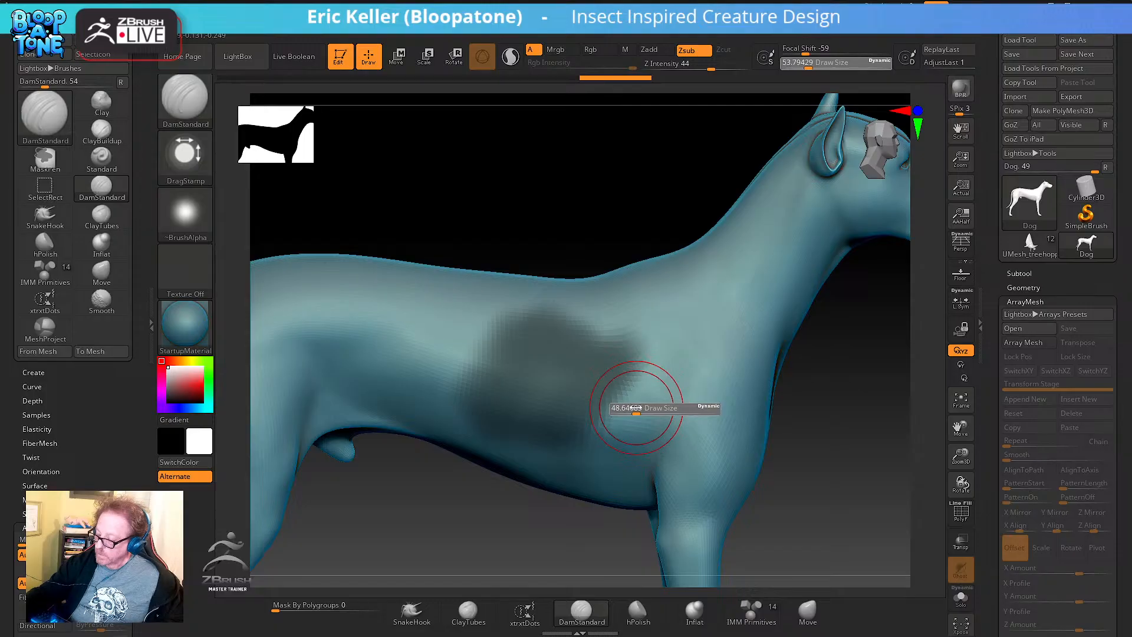
{"action": "key", "text": "ctrl"}
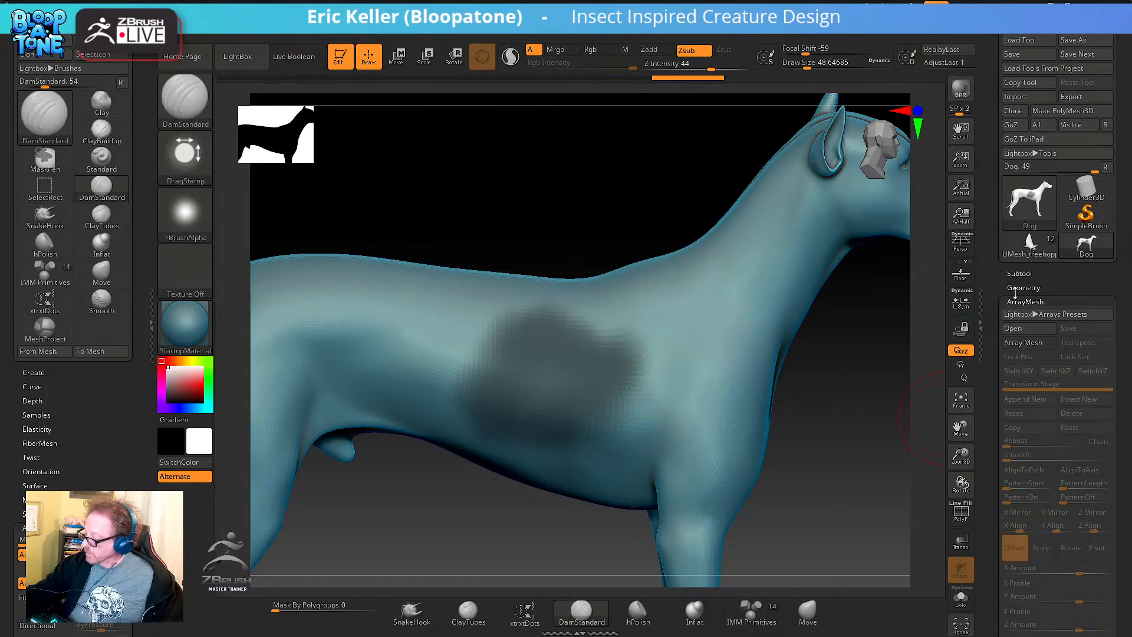
Boost the painted mask on the dog's ribcage twice with BoostMask
{"action": "scroll", "coordinate": [1015, 289], "scroll_direction": "down", "scroll_amount": 5}
{"action": "left_click", "coordinate": [1029, 451]}
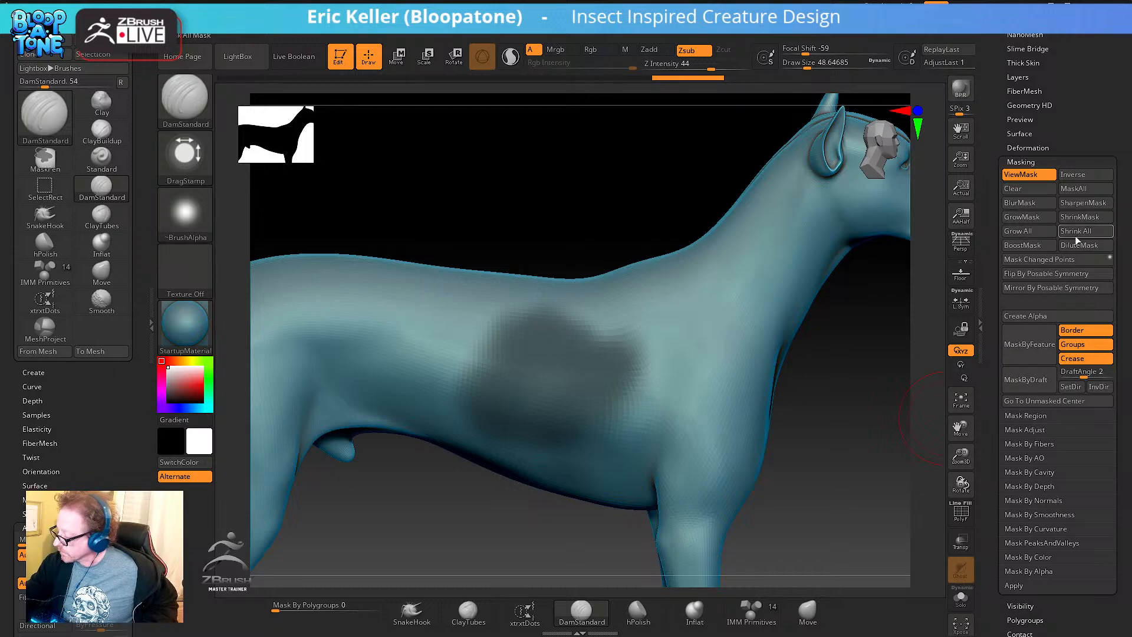
{"action": "left_click", "coordinate": [1040, 249]}
{"action": "left_click", "coordinate": [1042, 249]}
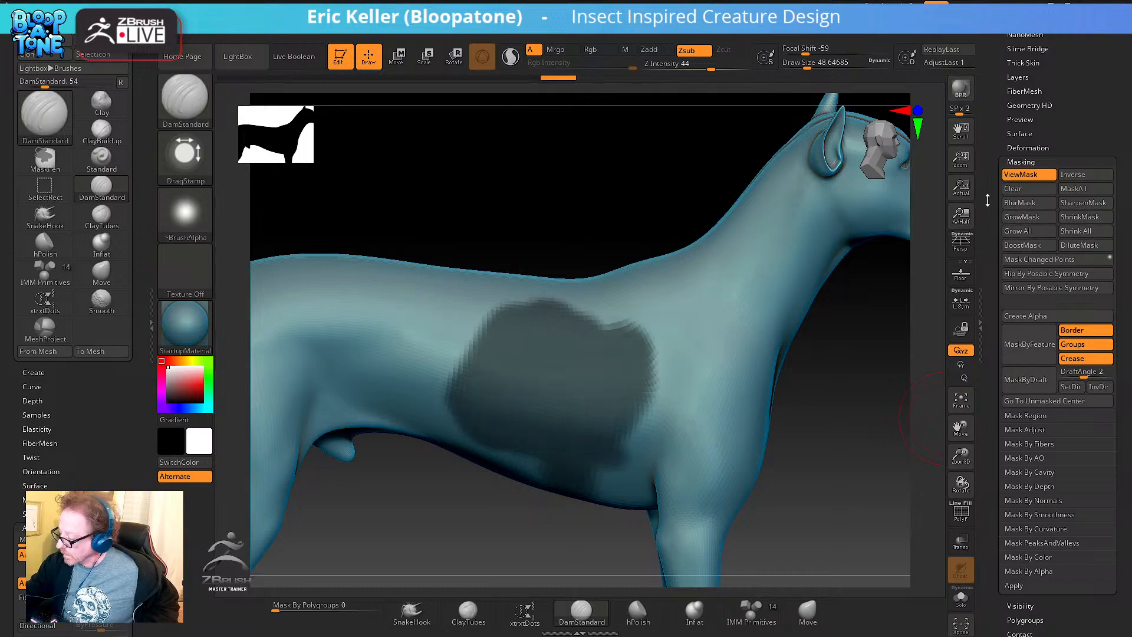
Open the subtool Extract settings and preview an extraction of the masked ribcage area at the current thickness
{"action": "scroll", "coordinate": [998, 282], "scroll_direction": "up", "scroll_amount": 3}
{"action": "left_click", "coordinate": [1026, 179]}
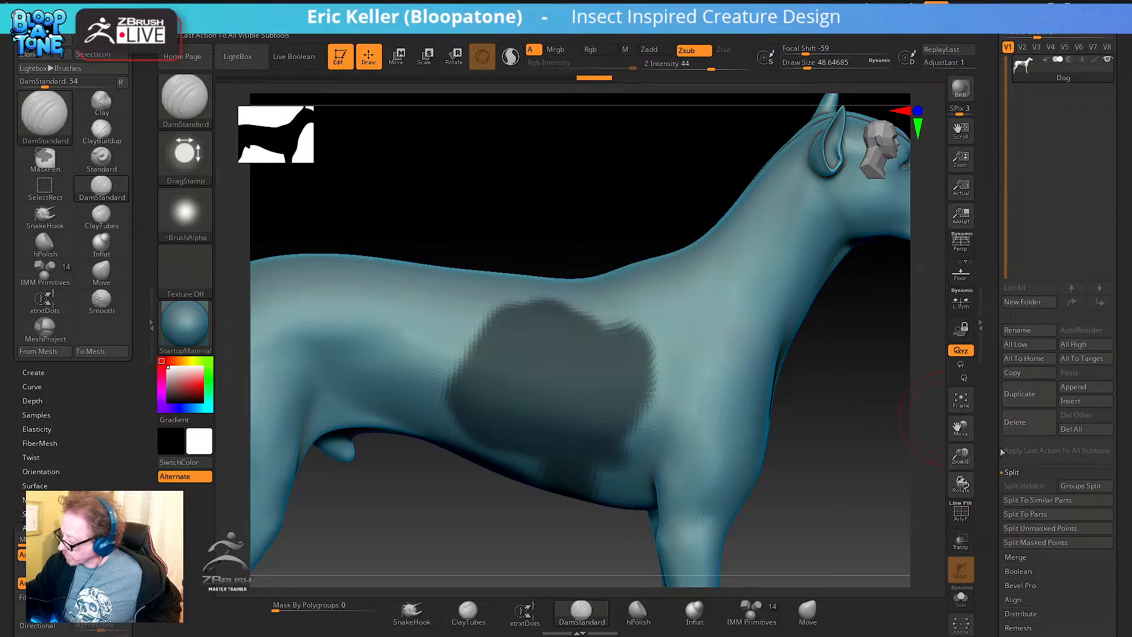
{"action": "scroll", "coordinate": [1026, 494], "scroll_direction": "down", "scroll_amount": 1}
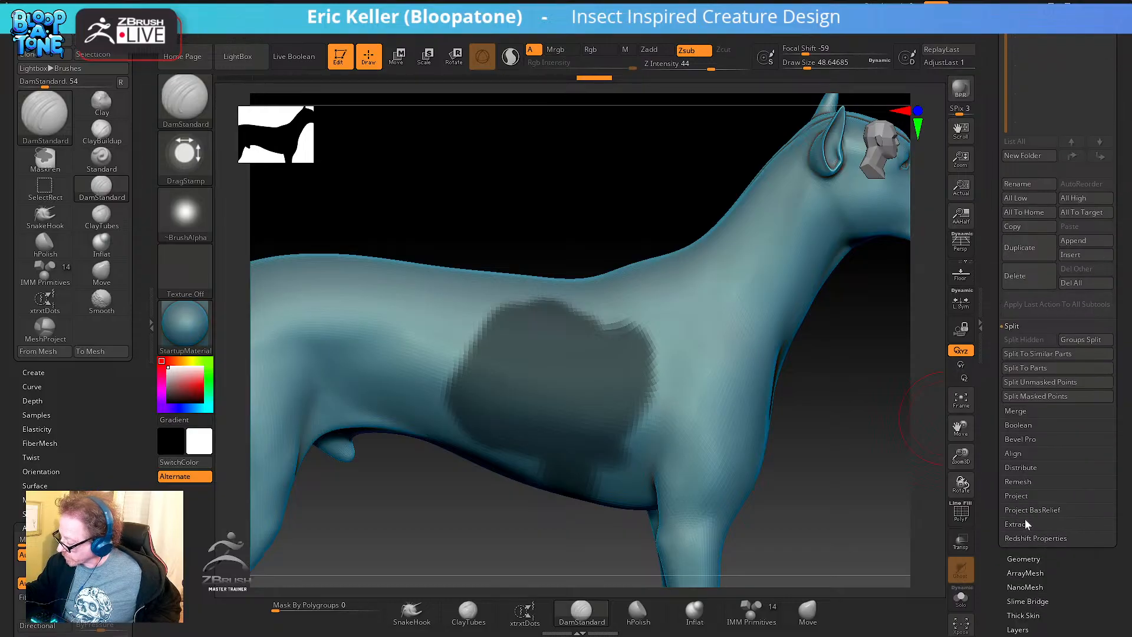
{"action": "left_click", "coordinate": [1025, 523]}
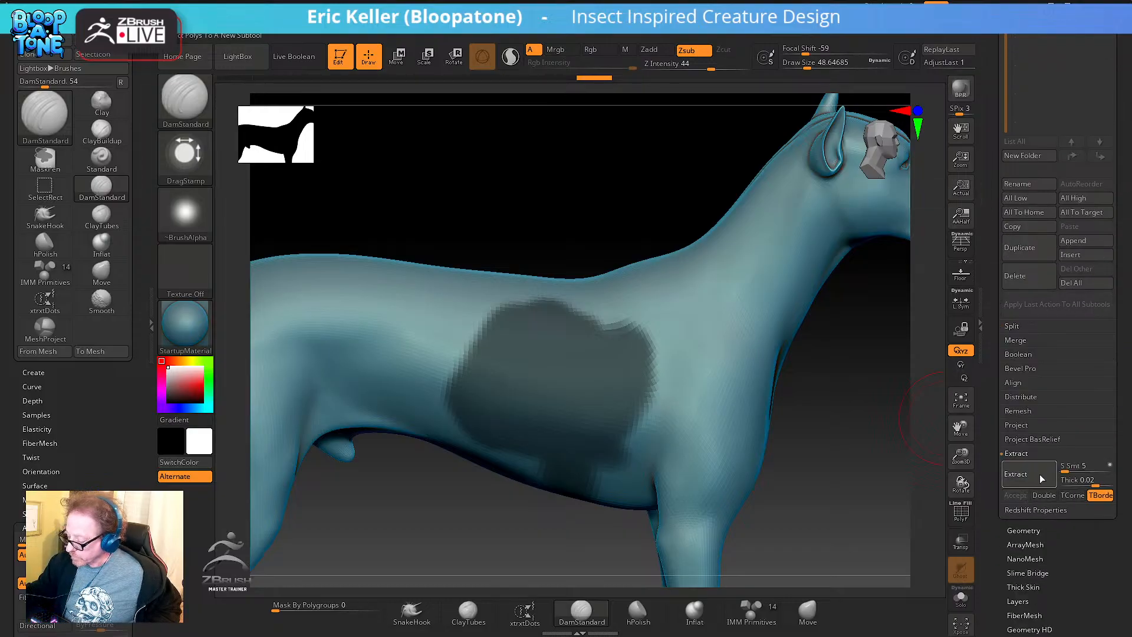
{"action": "left_click", "coordinate": [1039, 475]}
{"action": "left_click_drag", "start_coordinate": [866, 504], "coordinate": [842, 523]}
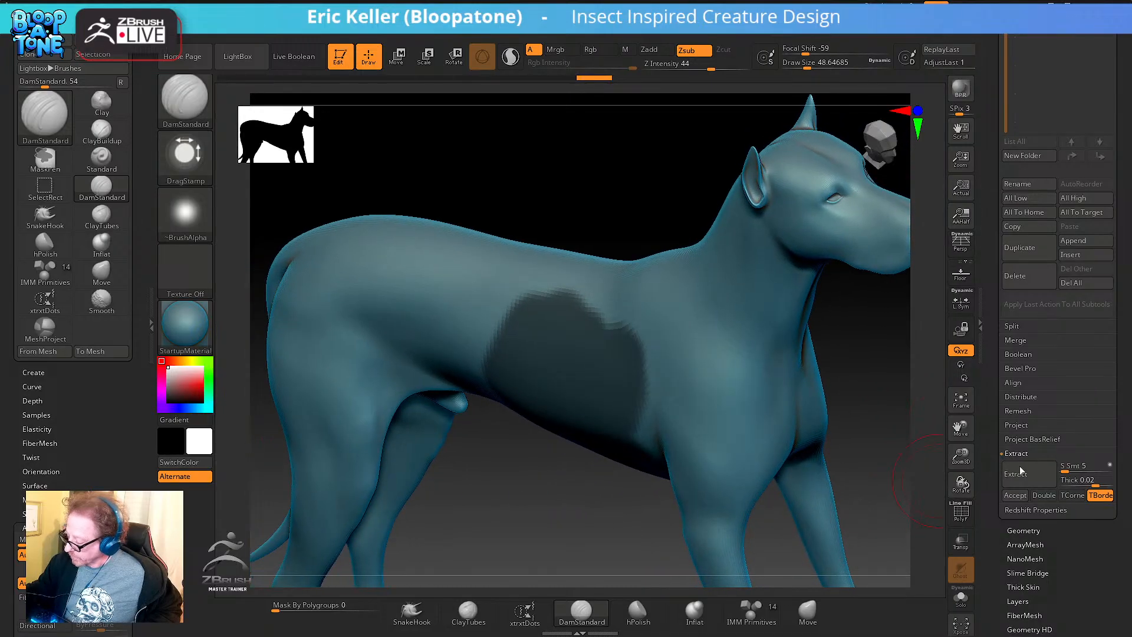
Set the extract thickness to 0.01, re-extract the masked ribcage area and accept it as a new subtool
{"action": "left_click", "coordinate": [1088, 480]}
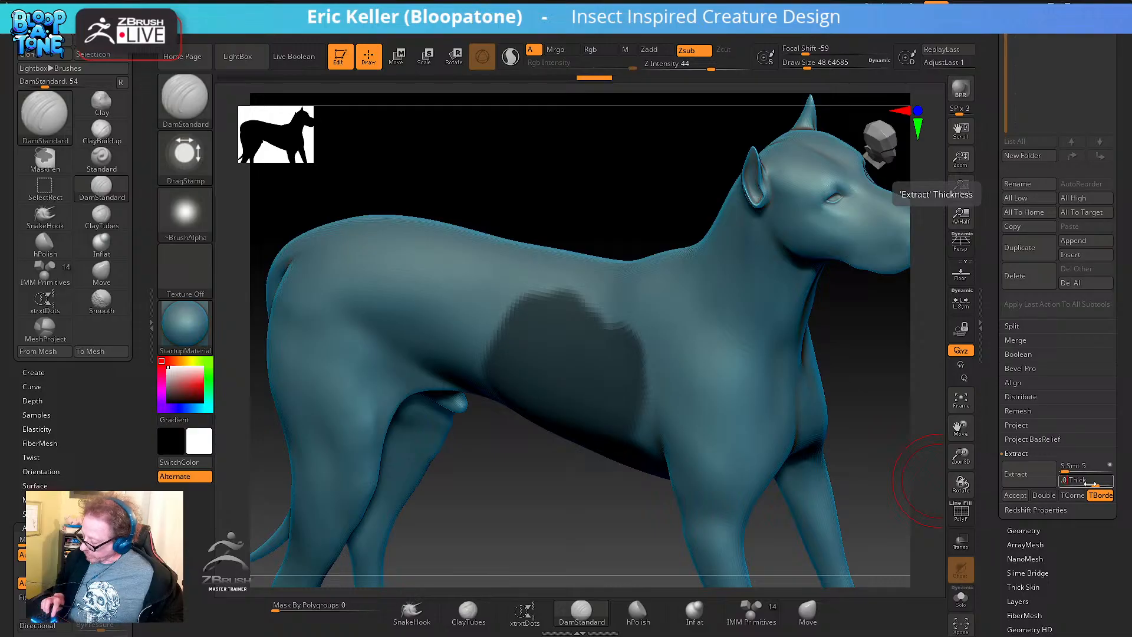
{"action": "left_click", "coordinate": [1015, 473]}
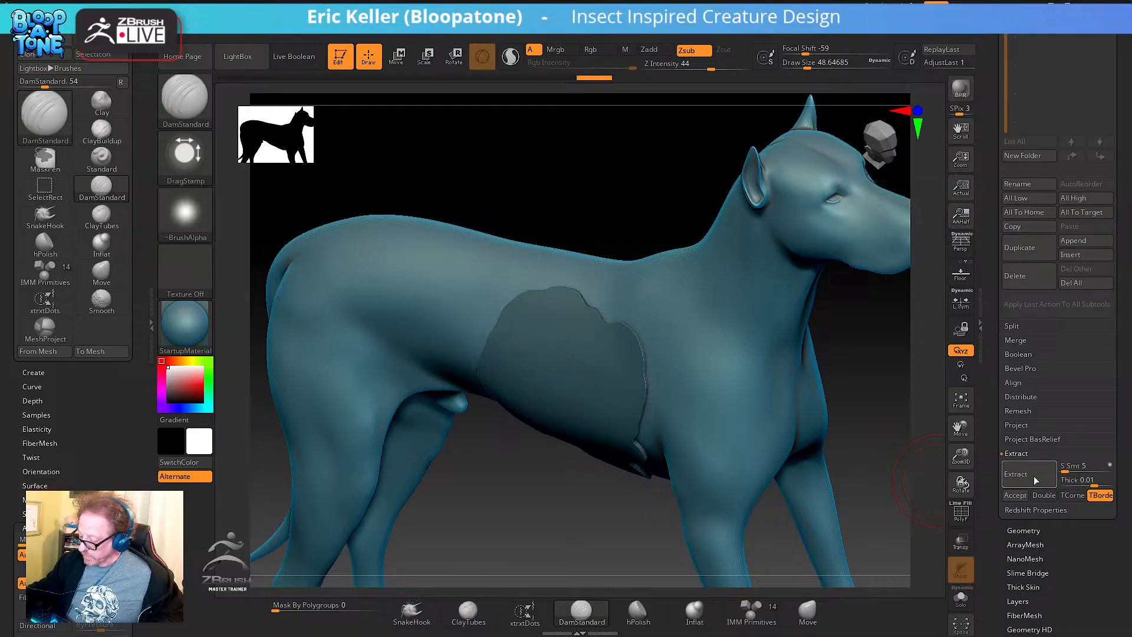
{"action": "left_click", "coordinate": [1015, 495]}
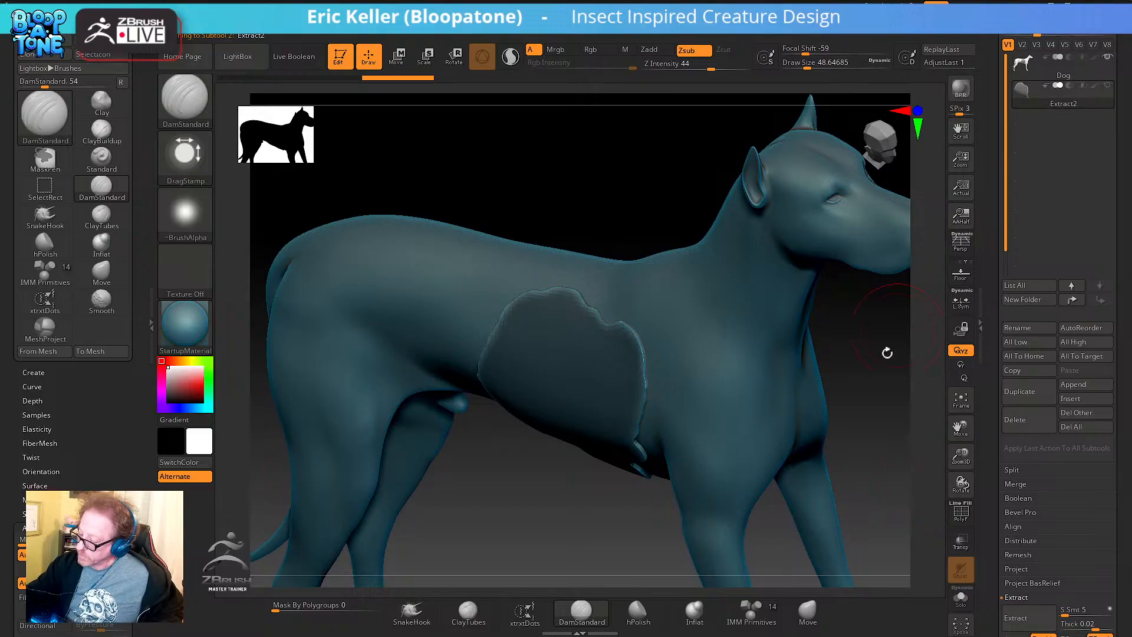
Isolate the extracted ribcage piece with Solo and inspect its shape
{"action": "left_click_drag", "start_coordinate": [879, 435], "coordinate": [889, 369], "text": "alt"}
{"action": "left_click", "coordinate": [961, 598]}
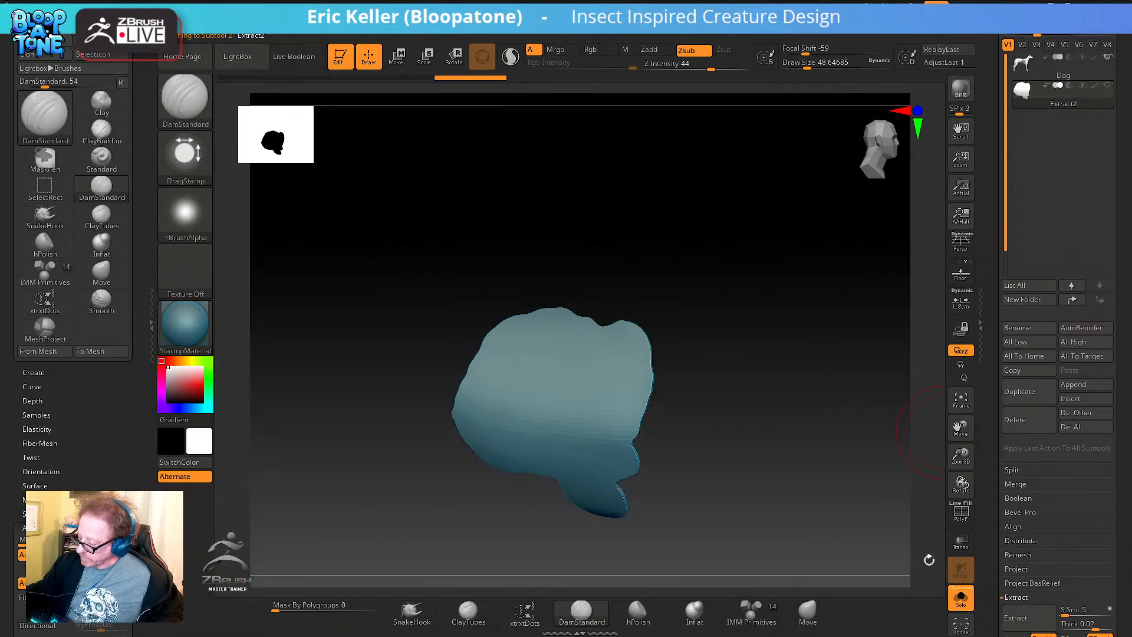
{"action": "left_click_drag", "start_coordinate": [888, 501], "coordinate": [975, 360]}
Select the Dog subtool and clear its ribcage mask
{"action": "left_click", "coordinate": [1023, 63]}
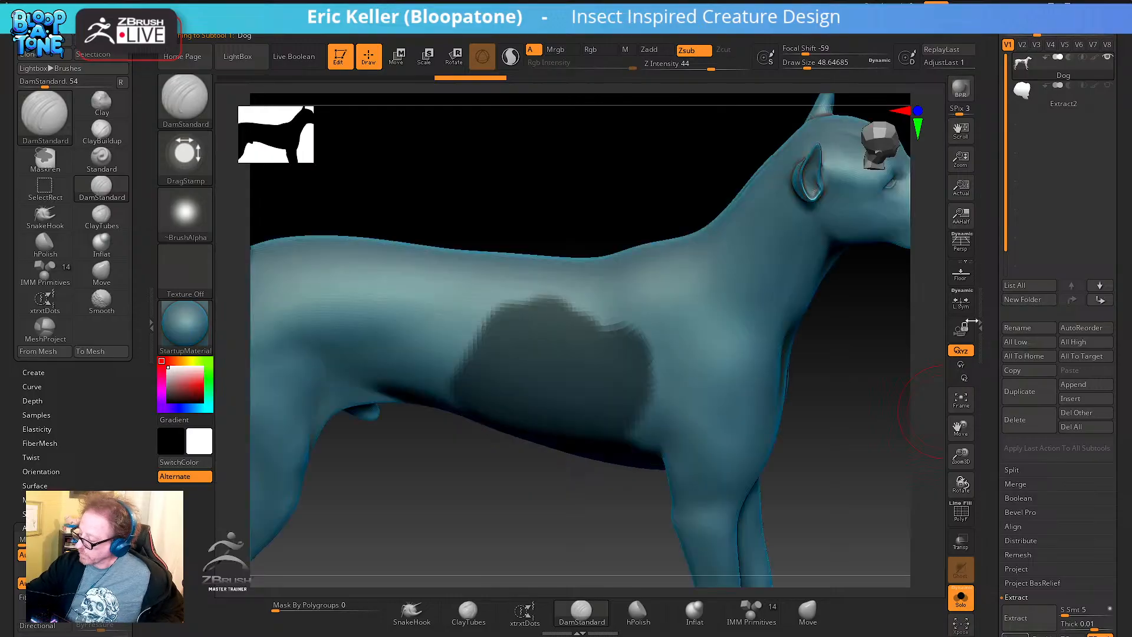
{"action": "key", "text": "ctrl"}
{"action": "left_click_drag", "start_coordinate": [852, 511], "coordinate": [849, 507], "text": "ctrl"}
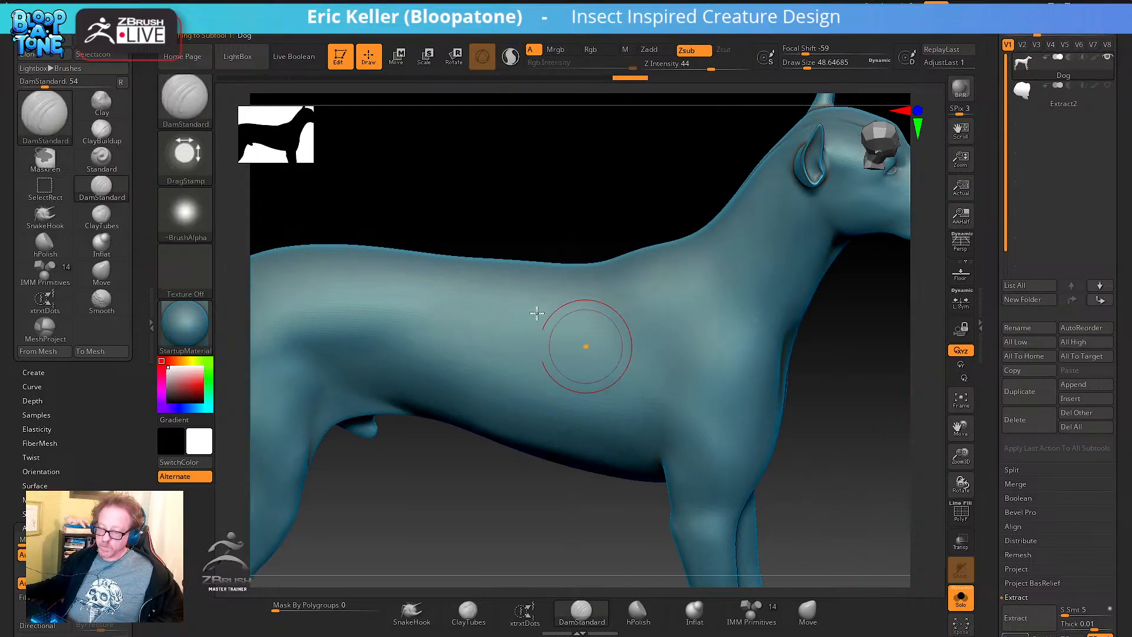
Assign MeshProject as the active masking brush and dismiss the usage note
{"action": "key", "text": "b"}
{"action": "key", "text": "d"}
{"action": "key", "text": "s"}
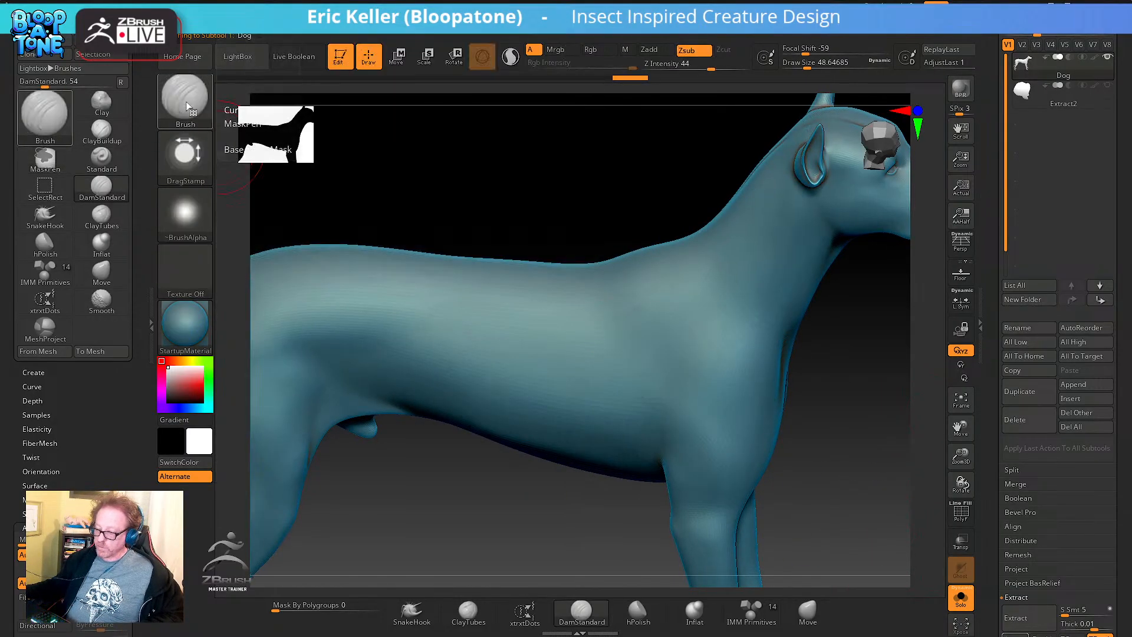
{"action": "left_click", "coordinate": [187, 106]}
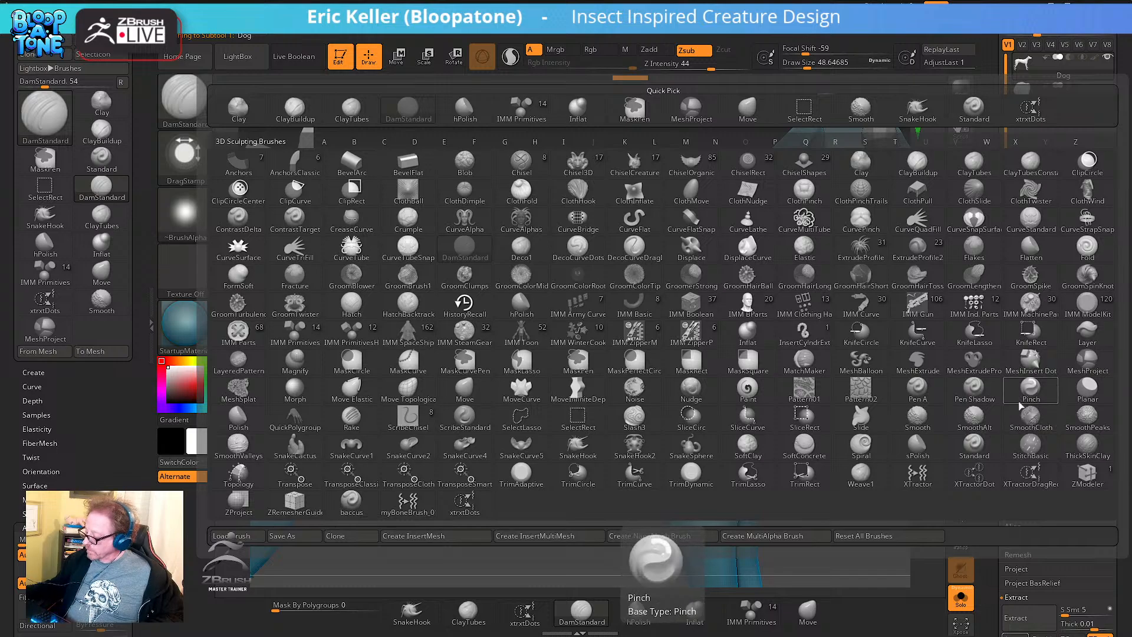
{"action": "left_click", "coordinate": [747, 361]}
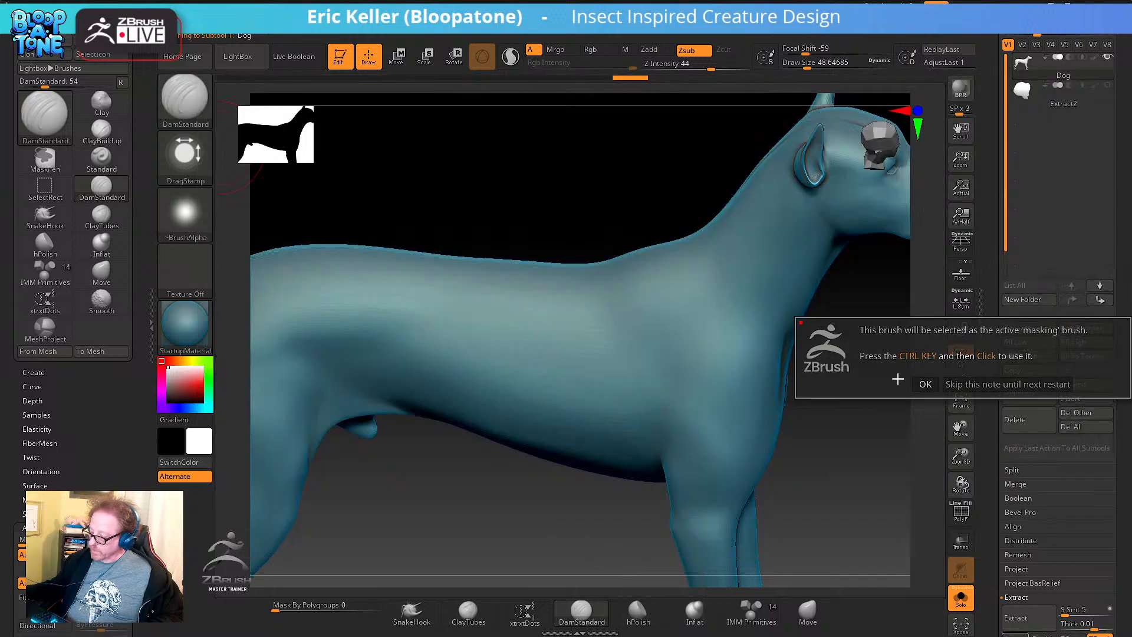
{"action": "left_click", "coordinate": [927, 384]}
Try a MeshProject outline on the dog's ribcage
{"action": "mouse_move", "coordinate": [909, 399]}
{"action": "left_mouse_down"}
{"action": "mouse_move", "coordinate": [857, 416]}
{"action": "mouse_move", "coordinate": [621, 386]}
{"action": "left_mouse_up"}
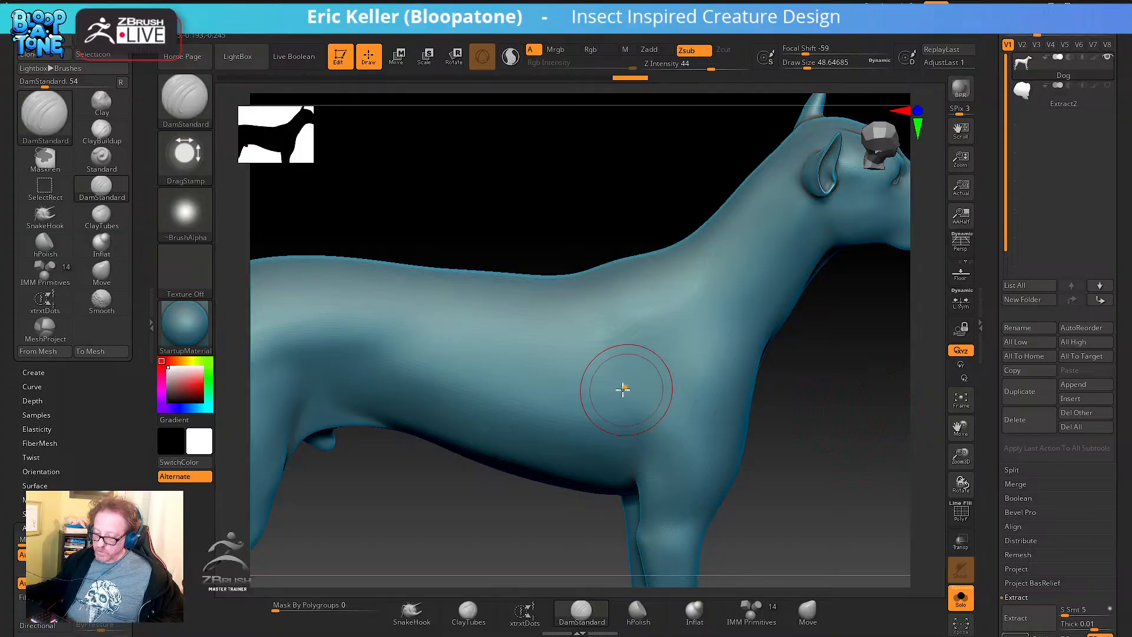
{"action": "mouse_move", "coordinate": [477, 366]}
{"action": "left_mouse_down", "text": "ctrl"}
{"action": "mouse_move", "coordinate": [538, 384]}
{"action": "mouse_move", "coordinate": [653, 356]}
{"action": "mouse_move", "coordinate": [548, 470]}
{"action": "mouse_move", "coordinate": [445, 424]}
{"action": "mouse_move", "coordinate": [412, 339]}
{"action": "mouse_move", "coordinate": [516, 377]}
{"action": "left_mouse_up", "text": "ctrl"}
{"action": "mouse_move", "coordinate": [791, 470]}
{"action": "left_mouse_down"}
{"action": "mouse_move", "coordinate": [791, 506]}
{"action": "mouse_move", "coordinate": [758, 518]}
{"action": "mouse_move", "coordinate": [736, 504]}
{"action": "mouse_move", "coordinate": [862, 427]}
{"action": "mouse_move", "coordinate": [1007, 253]}
{"action": "left_mouse_up"}
{"action": "left_click_drag", "start_coordinate": [702, 305], "coordinate": [336, 387]}
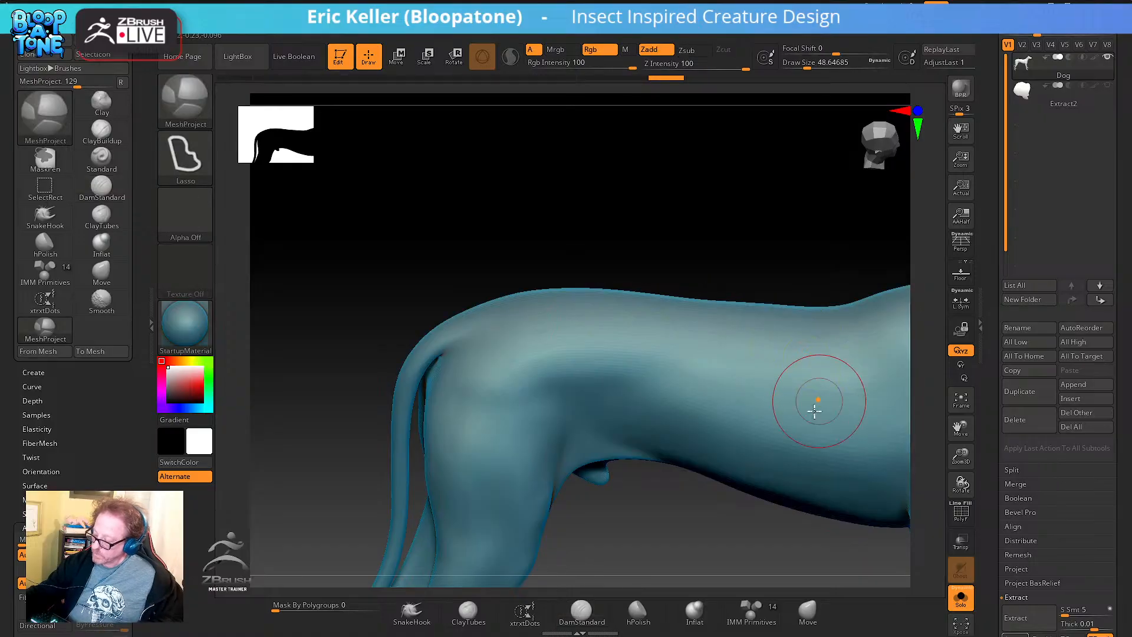
Reduce the brush draw size to about 10.54 and try another MeshProject outline on the dog's body
{"action": "key", "text": "s"}
{"action": "left_click_drag", "start_coordinate": [647, 525], "coordinate": [650, 525]}
{"action": "mouse_move", "coordinate": [650, 525]}
{"action": "left_mouse_down", "text": "alt"}
{"action": "mouse_move", "coordinate": [614, 530]}
{"action": "mouse_move", "coordinate": [615, 503]}
{"action": "mouse_move", "coordinate": [567, 500]}
{"action": "left_mouse_up", "text": "alt"}
{"action": "key", "text": "s"}
{"action": "key", "text": "s"}
{"action": "mouse_move", "coordinate": [555, 384]}
{"action": "left_mouse_down", "text": "ctrl"}
{"action": "mouse_move", "coordinate": [715, 351]}
{"action": "mouse_move", "coordinate": [625, 452]}
{"action": "mouse_move", "coordinate": [518, 409]}
{"action": "mouse_move", "coordinate": [519, 283]}
{"action": "left_mouse_up", "text": "ctrl"}
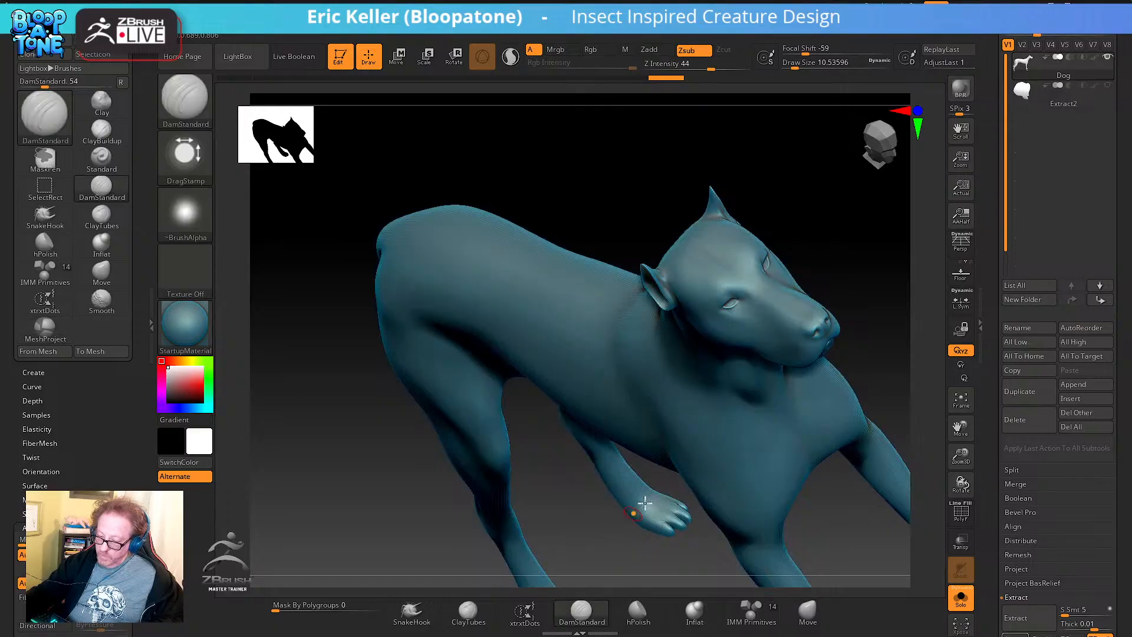
Review the stroke types available for the MeshProject brush and leave its Lasso stroke selected
{"action": "left_click", "coordinate": [192, 109], "text": "ctrl"}
{"action": "left_click", "coordinate": [186, 154]}
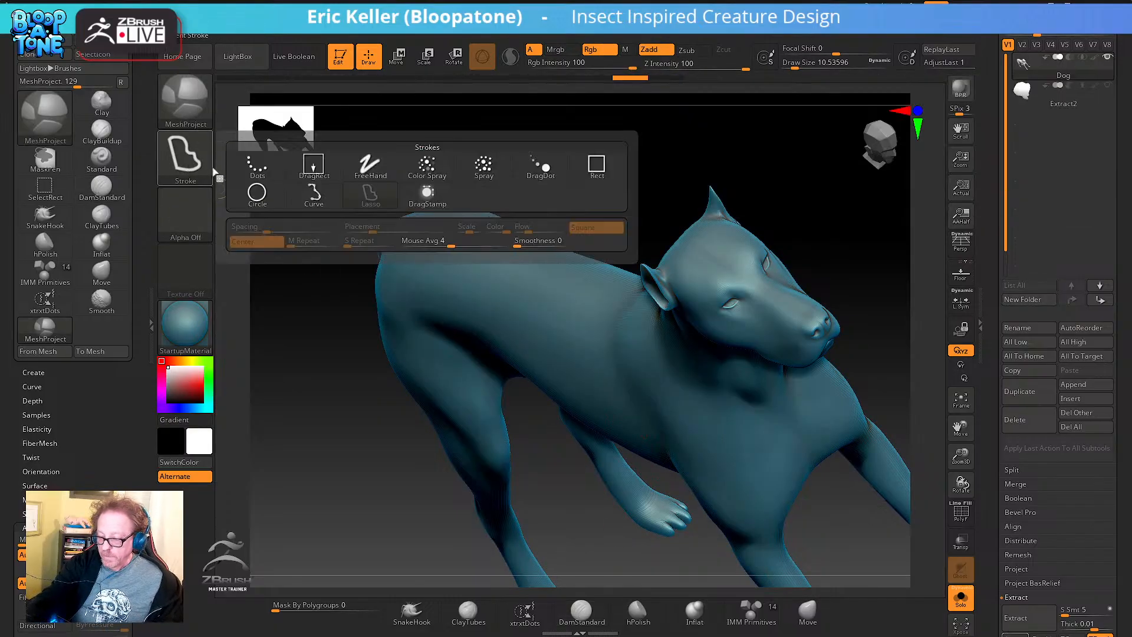
{"action": "key", "text": "b"}
{"action": "key", "text": "d"}
{"action": "key", "text": "s"}
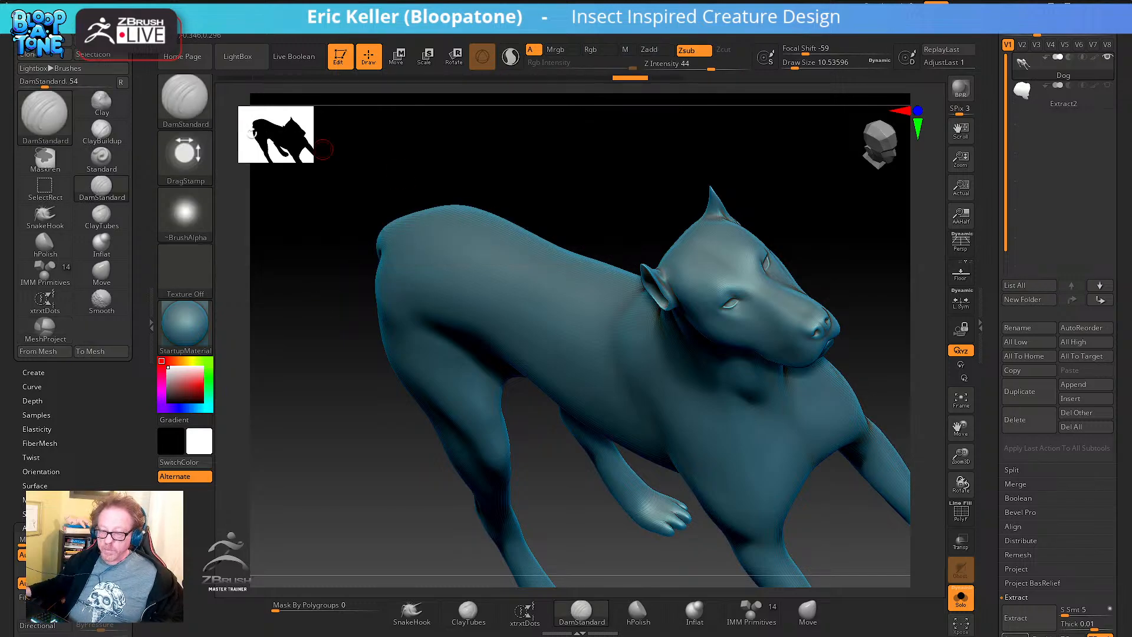
Open the MaskMesh Modifiers settings for the brush
{"action": "scroll", "coordinate": [83, 442], "scroll_direction": "down", "scroll_amount": 3}
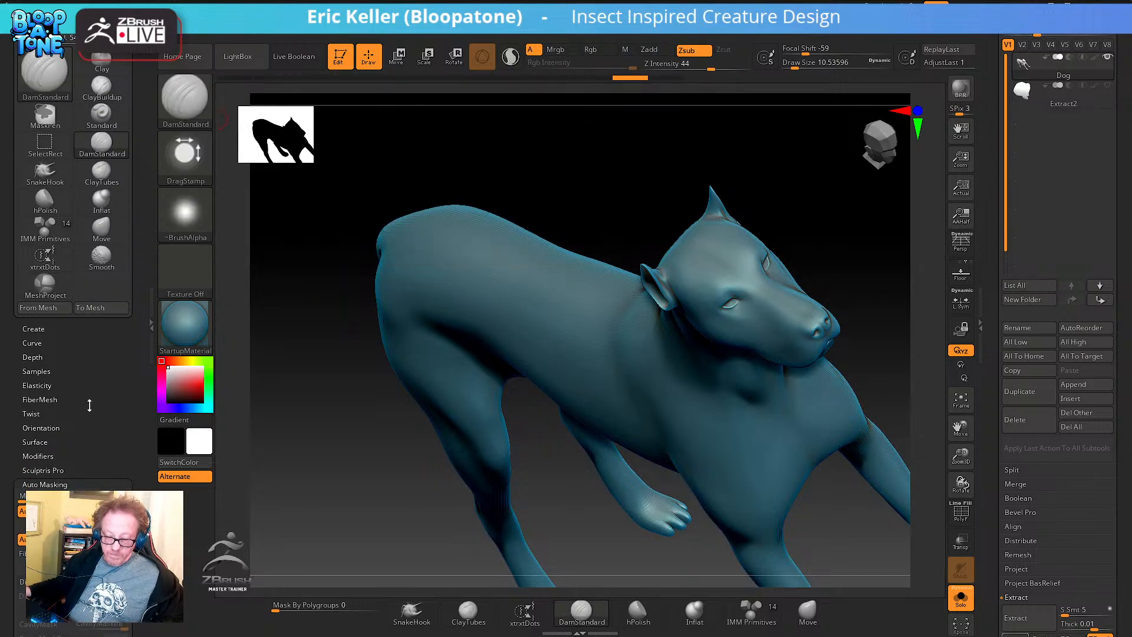
{"action": "scroll", "coordinate": [84, 483], "scroll_direction": "down", "scroll_amount": 5}
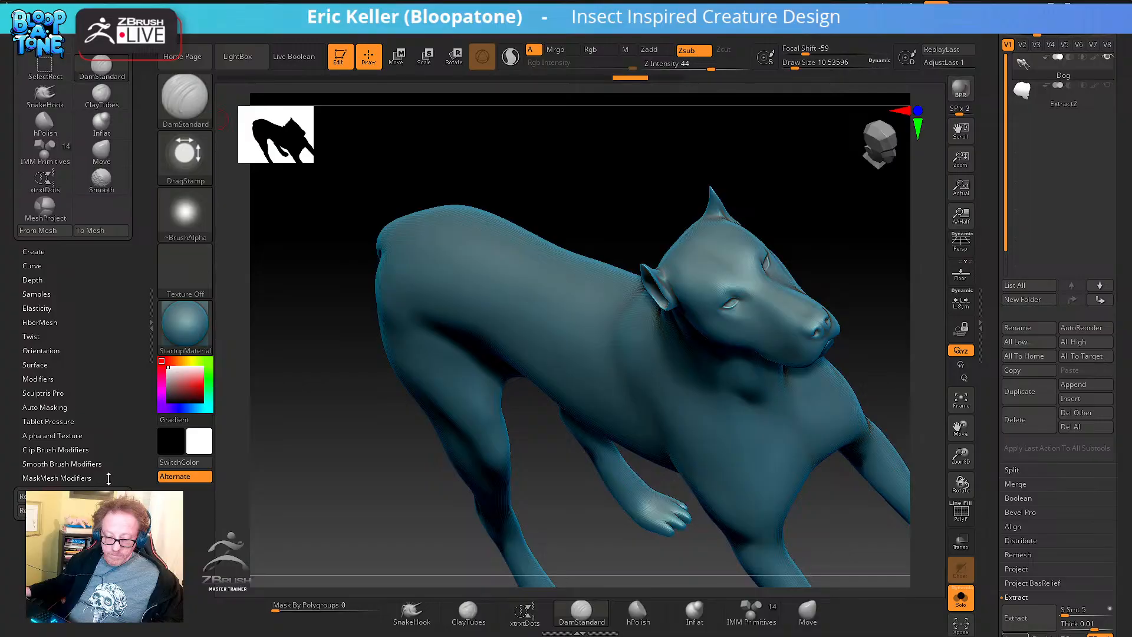
{"action": "left_click", "coordinate": [75, 478]}
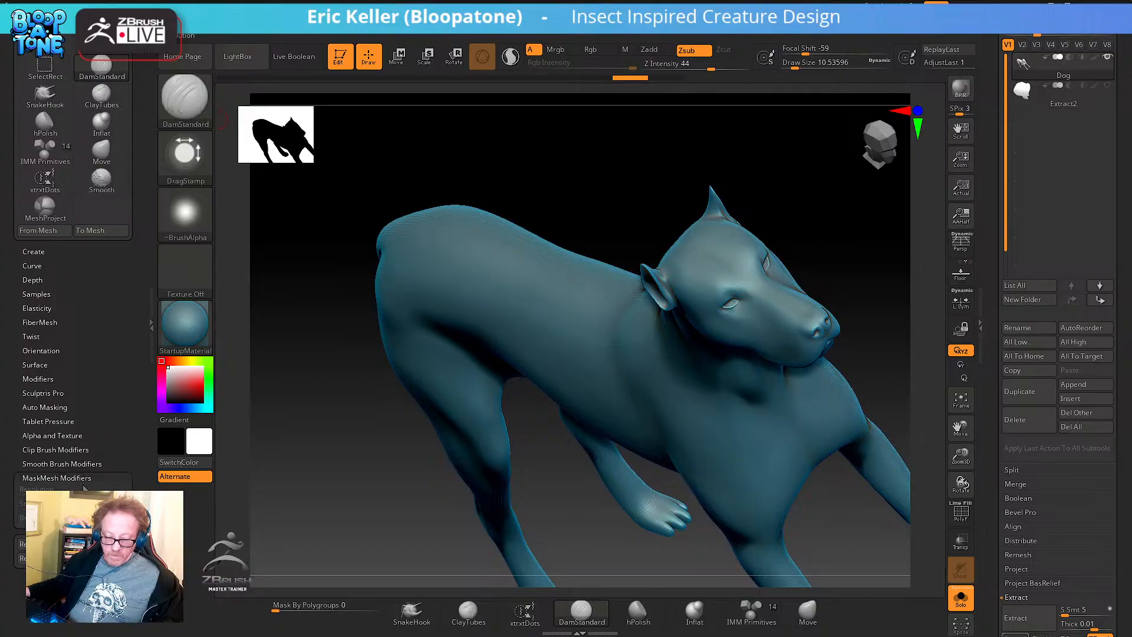
{"action": "key", "text": "b"}
{"action": "key", "text": "m"}
{"action": "key", "text": "p"}
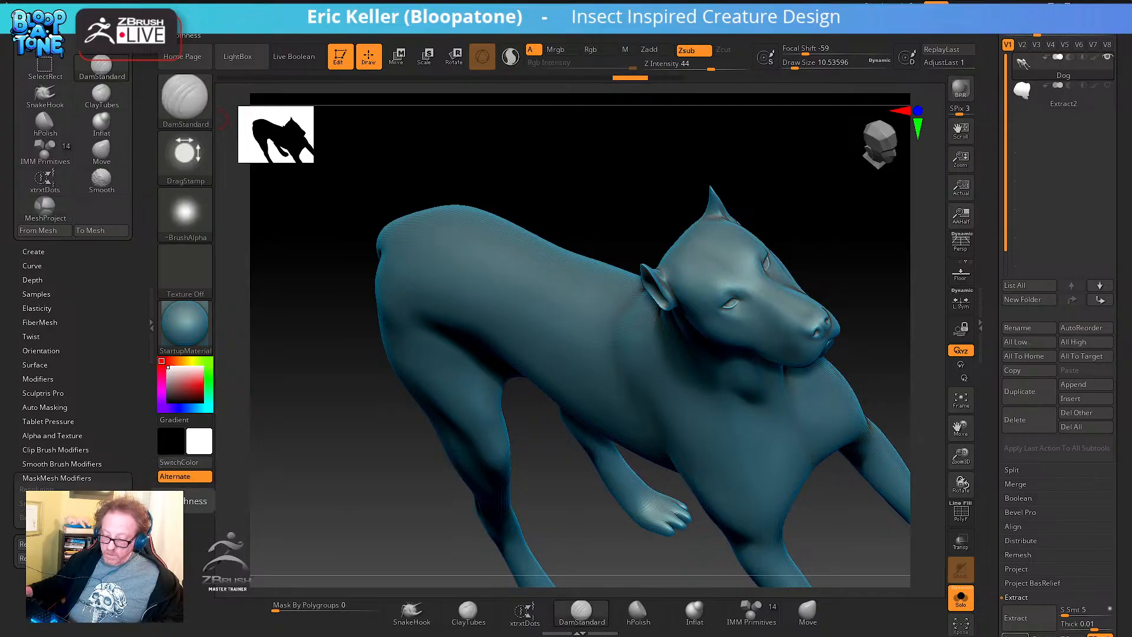
Project a raised MeshProject panel onto the dog's flank, set the draw size to about 7.47 and look up the Smoothness modifier
{"action": "mouse_move", "coordinate": [514, 304]}
{"action": "left_mouse_down"}
{"action": "mouse_move", "coordinate": [567, 368]}
{"action": "mouse_move", "coordinate": [495, 362]}
{"action": "mouse_move", "coordinate": [528, 375]}
{"action": "left_mouse_up"}
{"action": "mouse_move", "coordinate": [586, 517]}
{"action": "left_mouse_down"}
{"action": "mouse_move", "coordinate": [607, 463]}
{"action": "mouse_move", "coordinate": [599, 477]}
{"action": "mouse_move", "coordinate": [579, 478]}
{"action": "mouse_move", "coordinate": [547, 407]}
{"action": "left_mouse_up"}
{"action": "key", "text": "s"}
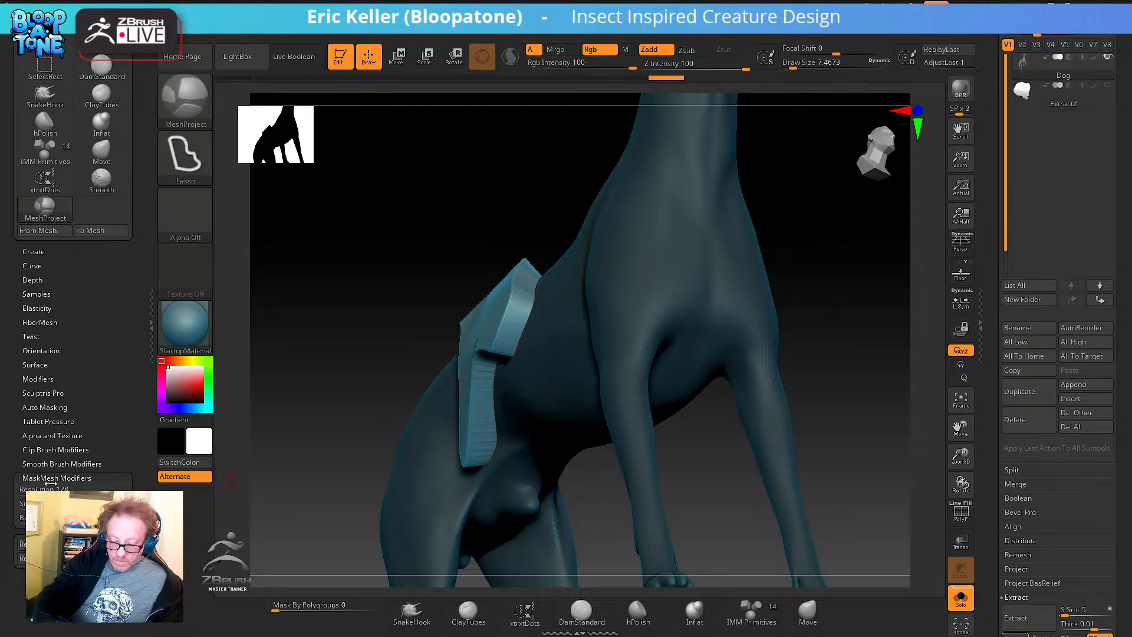
{"action": "mouse_move", "coordinate": [47, 503]}
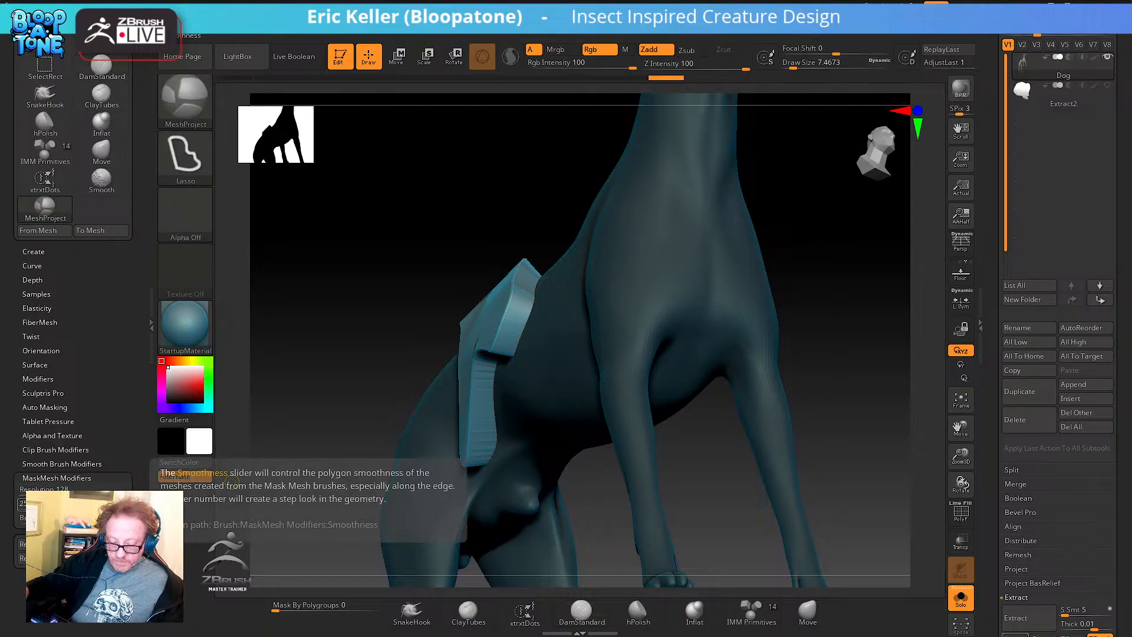
Set the MeshProject brush's Z Intensity to 7, keeping DamStandard as the sculpting brush
{"action": "key", "text": "ctrl"}
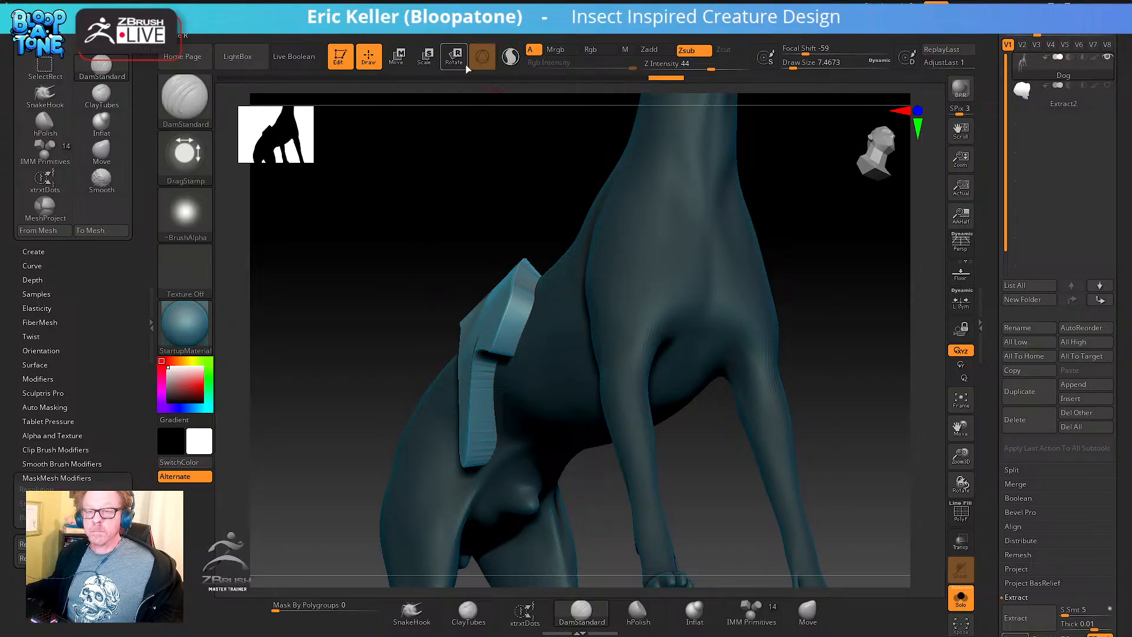
{"action": "left_click", "coordinate": [45, 207]}
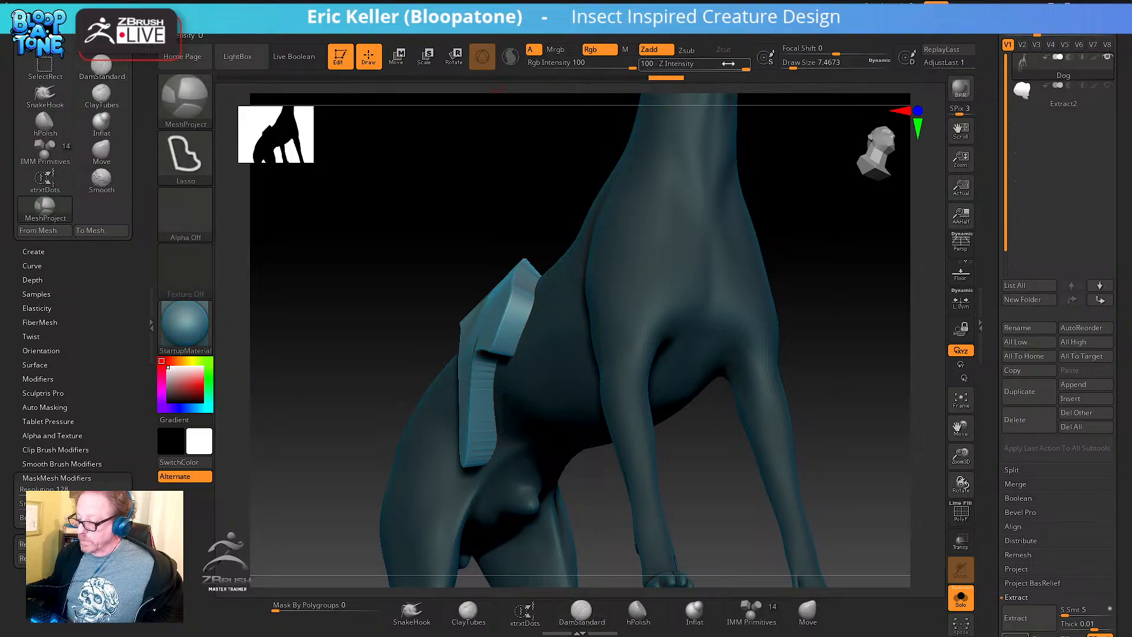
{"action": "left_click_drag", "start_coordinate": [729, 63], "coordinate": [651, 64]}
{"action": "key", "text": "b"}
{"action": "key", "text": "d"}
{"action": "key", "text": "s"}
{"action": "left_click_drag", "start_coordinate": [520, 131], "coordinate": [541, 154]}
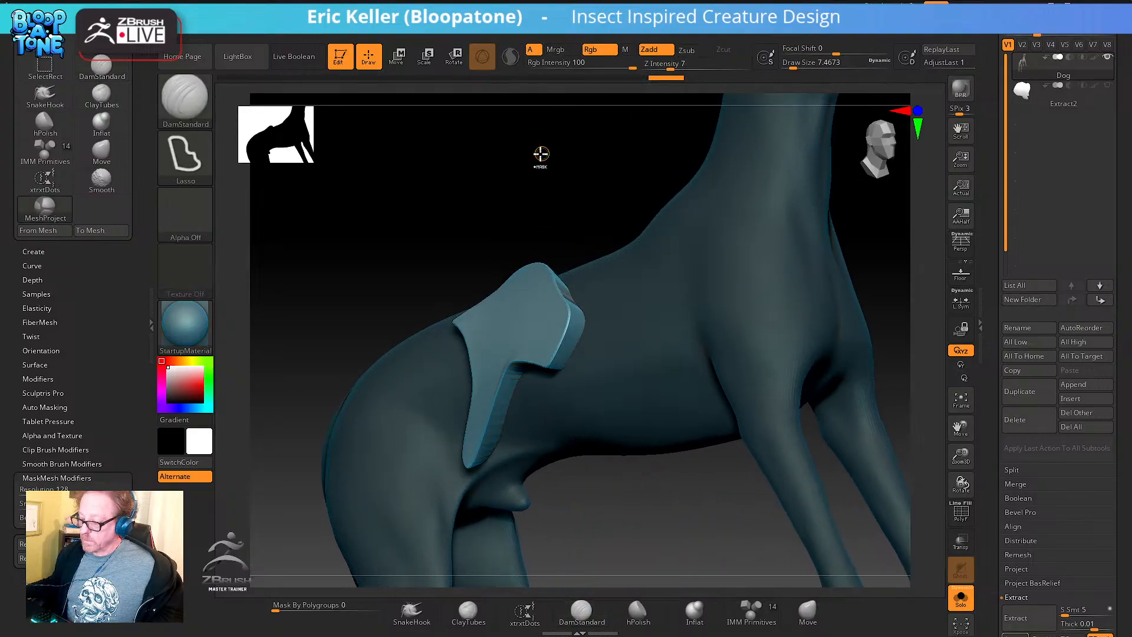
Invert the mask on the dog and lasso a small upright MeshProject patch on its ribcage, ahead of the existing plate
{"action": "left_click", "coordinate": [541, 154], "text": "ctrl"}
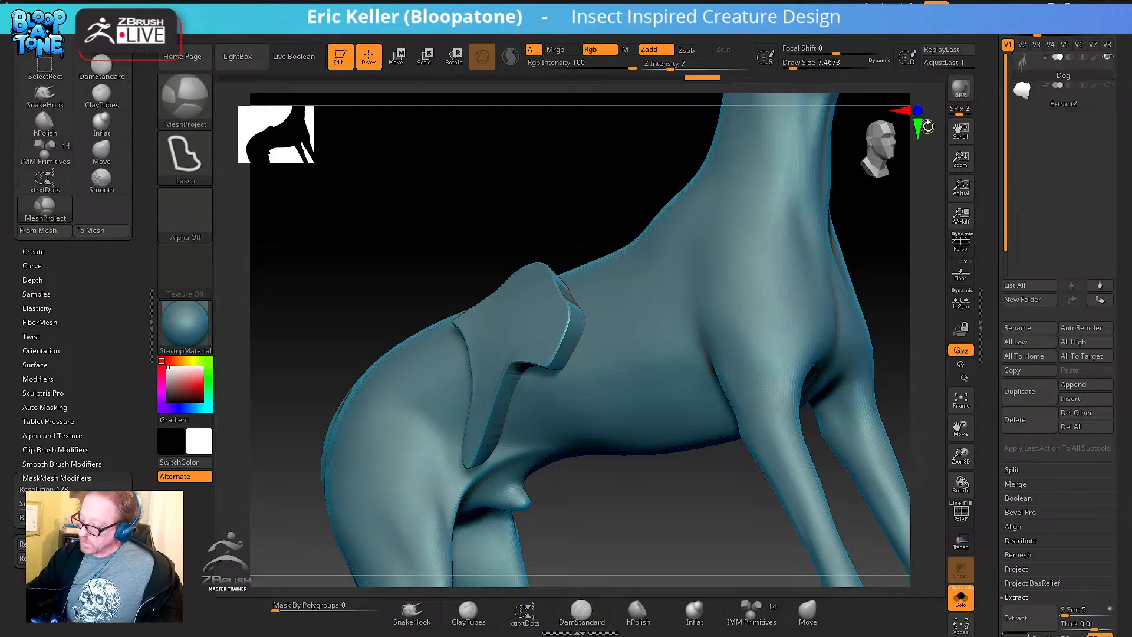
{"action": "mouse_move", "coordinate": [617, 310]}
{"action": "left_mouse_down", "text": "ctrl"}
{"action": "mouse_move", "coordinate": [634, 427]}
{"action": "mouse_move", "coordinate": [585, 315]}
{"action": "mouse_move", "coordinate": [613, 311]}
{"action": "left_mouse_up", "text": "ctrl"}
{"action": "left_click", "coordinate": [703, 450], "text": "ctrl"}
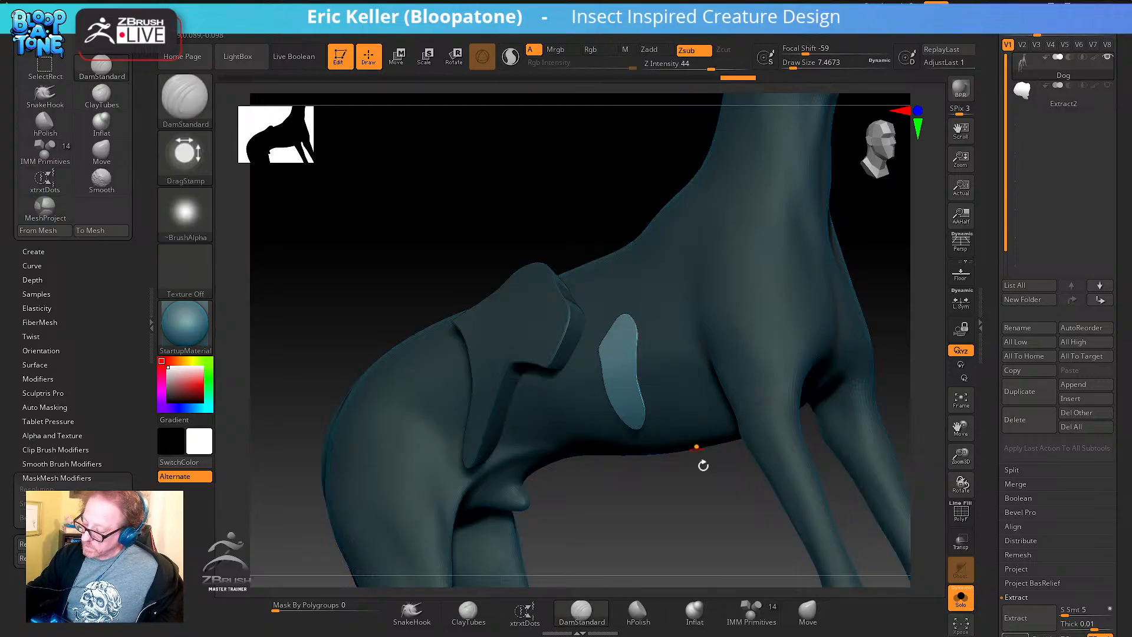
{"action": "mouse_move", "coordinate": [702, 449]}
{"action": "left_mouse_down"}
{"action": "mouse_move", "coordinate": [687, 533]}
{"action": "mouse_move", "coordinate": [730, 549]}
{"action": "left_mouse_up"}
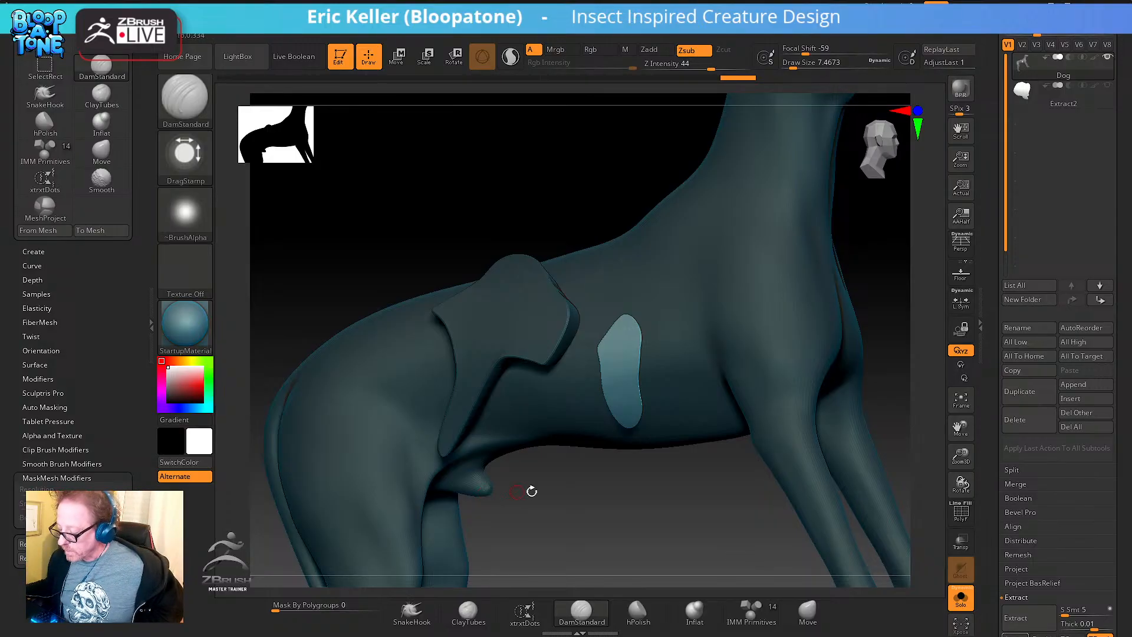
{"action": "mouse_move", "coordinate": [593, 501]}
{"action": "left_mouse_down"}
{"action": "mouse_move", "coordinate": [617, 526]}
{"action": "mouse_move", "coordinate": [575, 499]}
{"action": "left_mouse_up"}
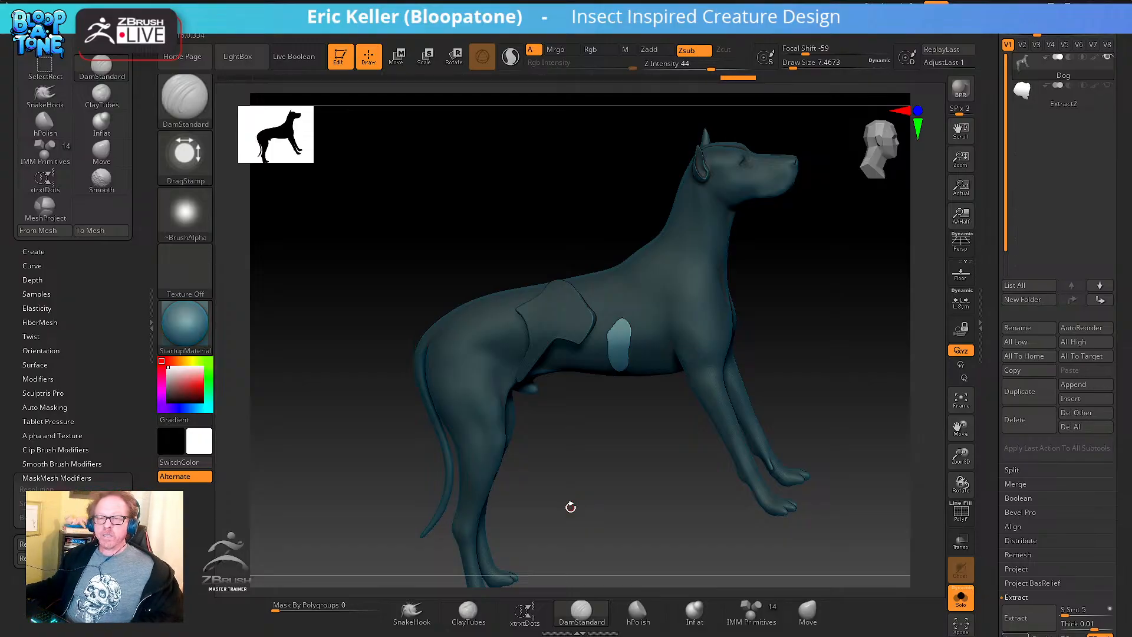
{"action": "left_click", "coordinate": [44, 208]}
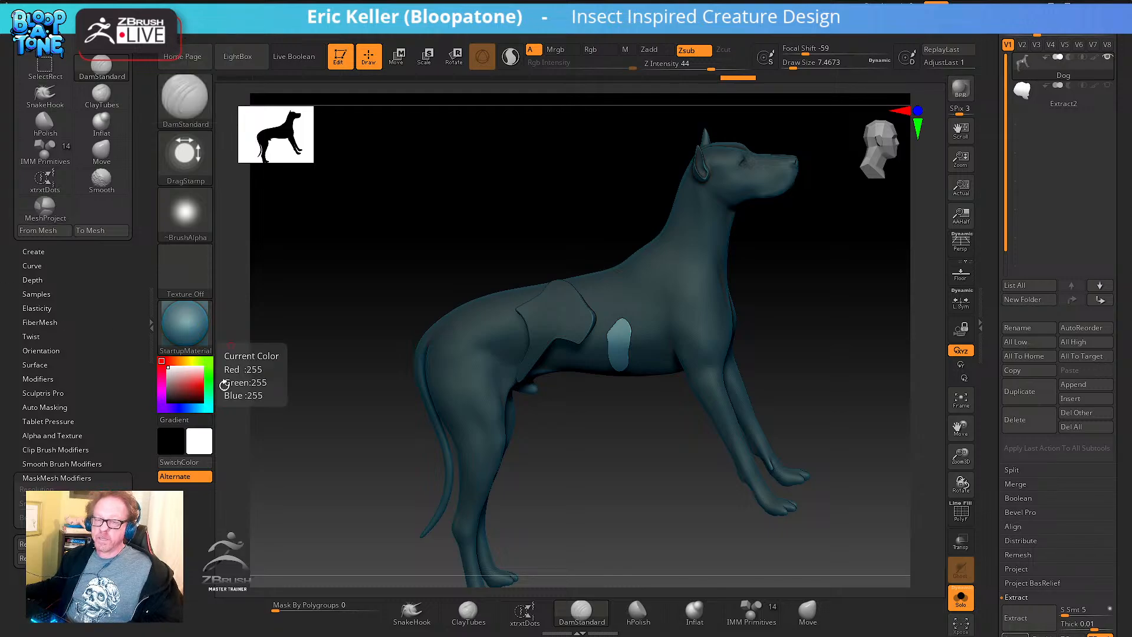
{"action": "left_click_drag", "start_coordinate": [589, 447], "coordinate": [579, 562]}
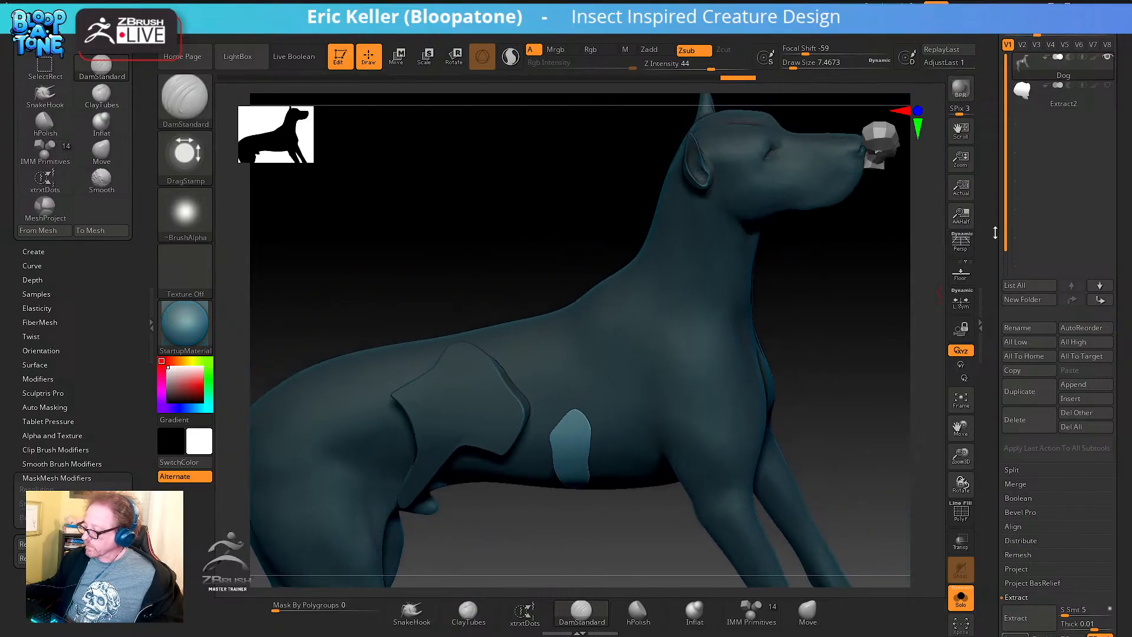
Switch to the treehopper princess model, fit it to the view and bring up the perforated side of its shell
{"action": "left_click_drag", "start_coordinate": [995, 233], "coordinate": [996, 488]}
{"action": "left_click", "coordinate": [1029, 249]}
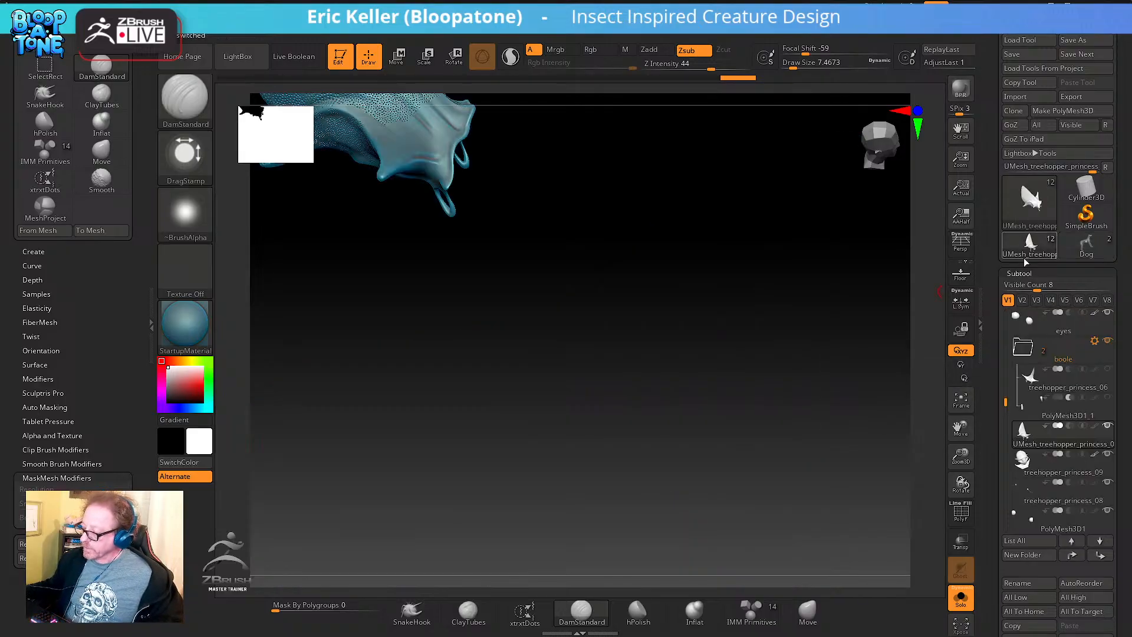
{"action": "left_click", "coordinate": [968, 404]}
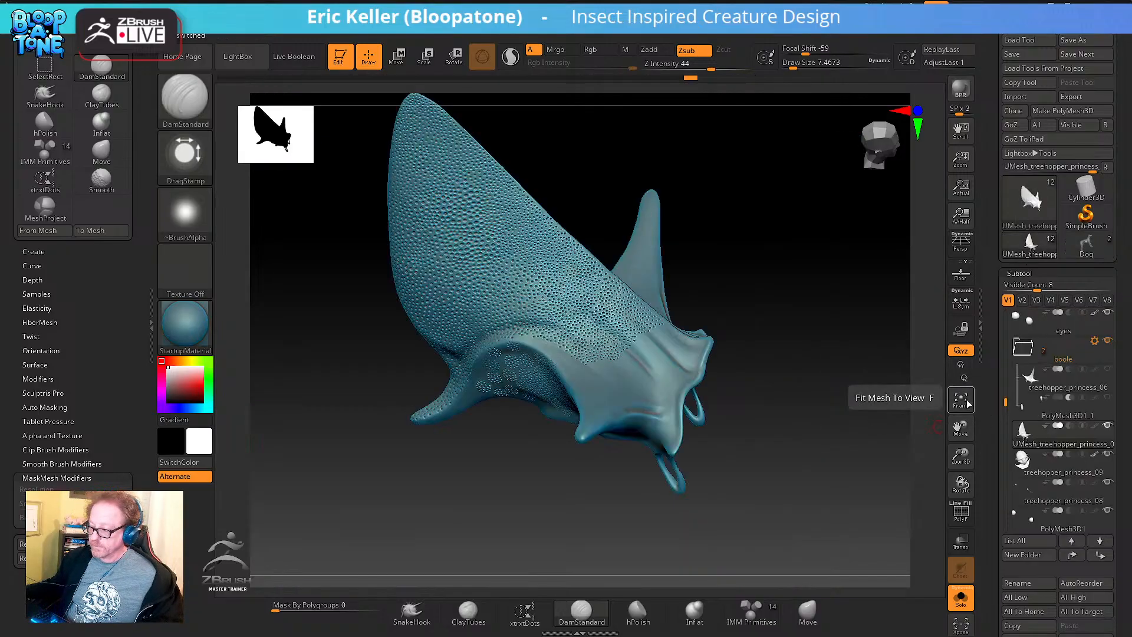
{"action": "left_click_drag", "start_coordinate": [856, 431], "coordinate": [794, 424]}
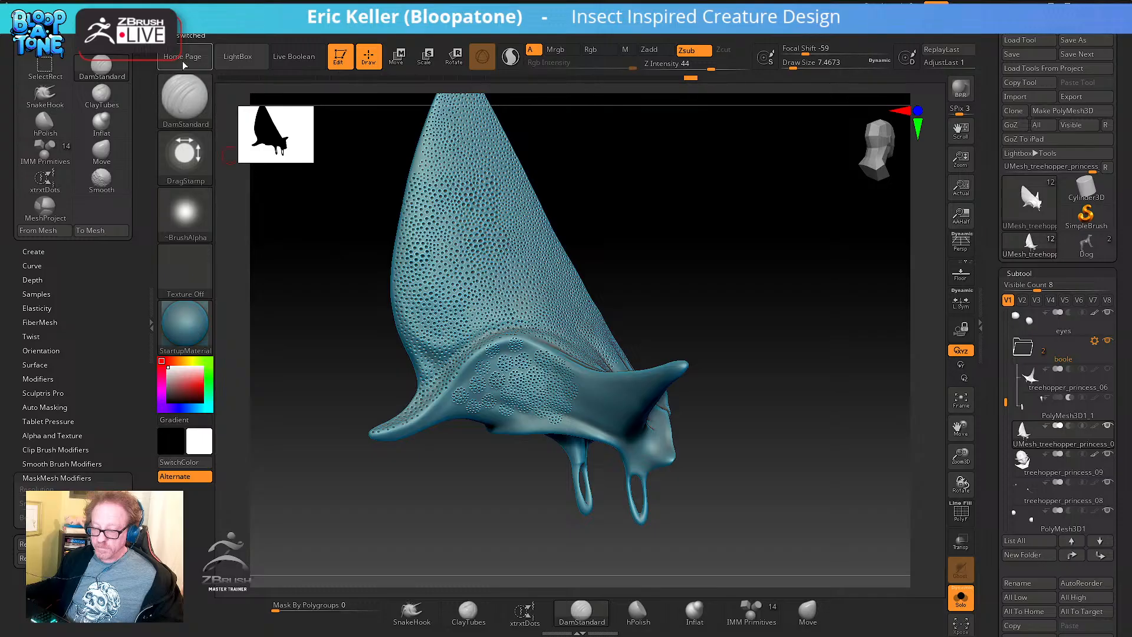
{"action": "left_click_drag", "start_coordinate": [465, 502], "coordinate": [535, 533], "text": "alt"}
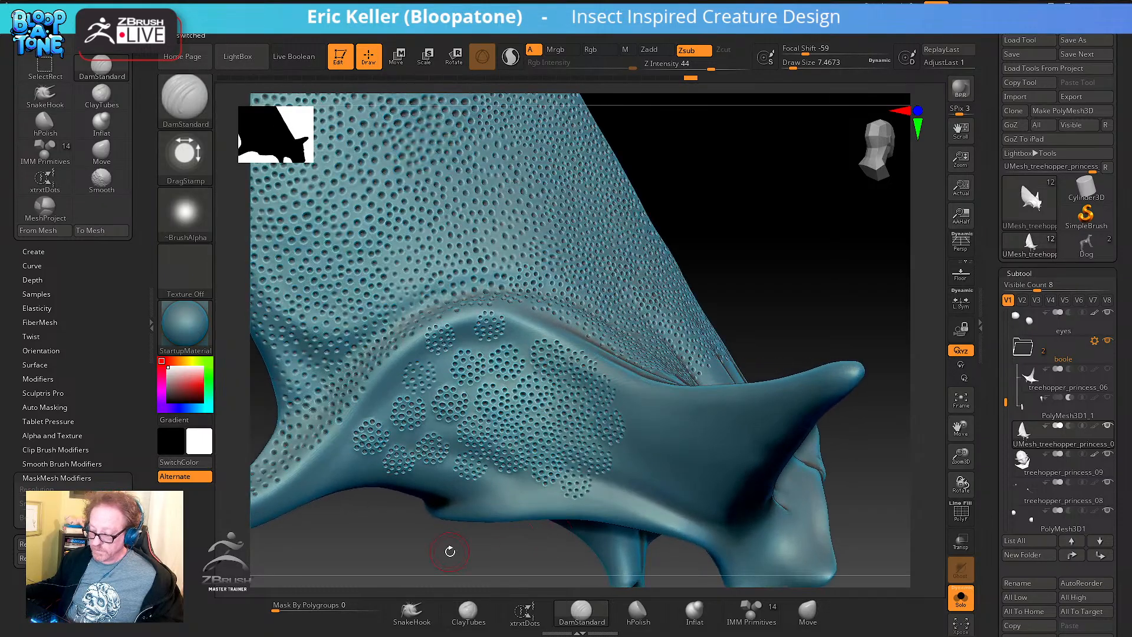
{"action": "left_click_drag", "start_coordinate": [450, 551], "coordinate": [439, 538]}
Replace MeshProject with MaskPen as the masking brush
{"action": "key", "text": "ctrl"}
{"action": "left_click", "coordinate": [204, 112]}
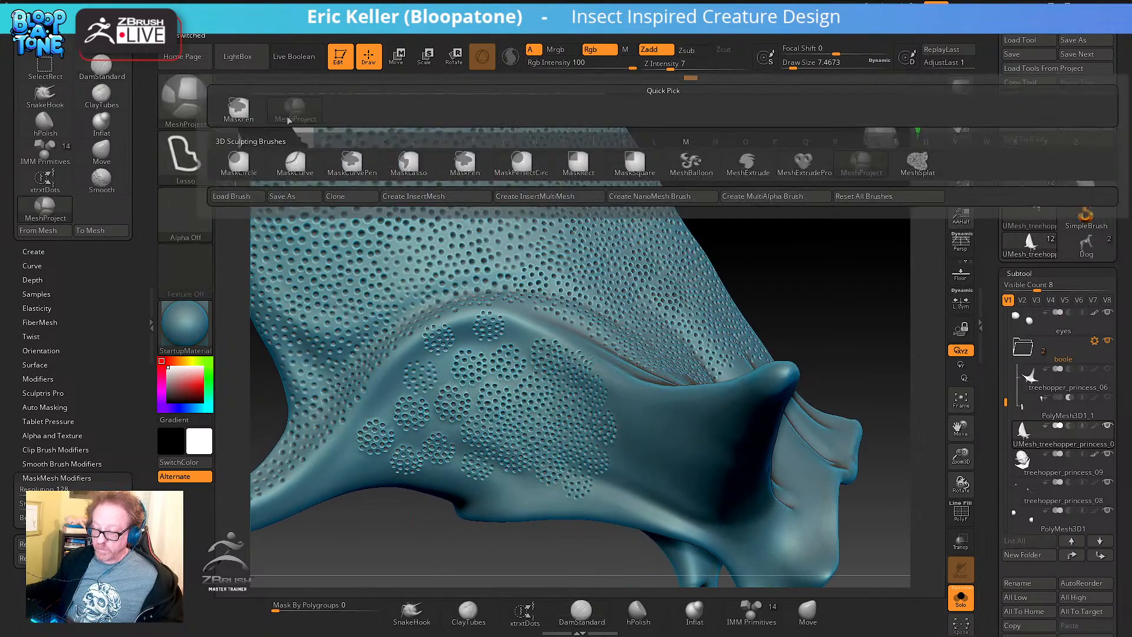
{"action": "left_click", "coordinate": [248, 112]}
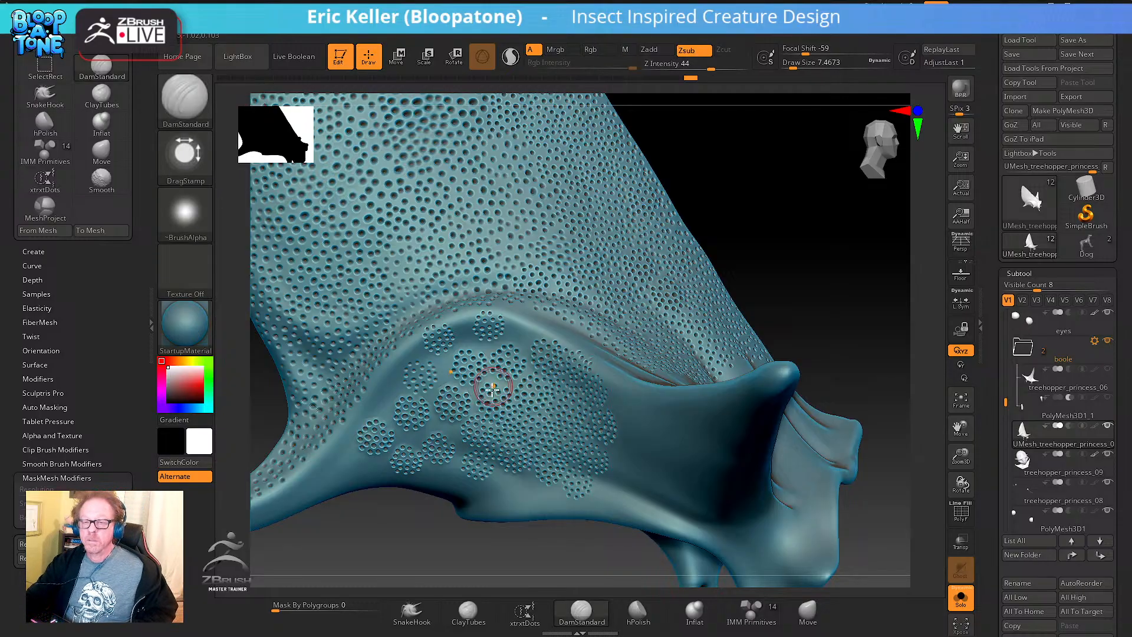
Try stamping a DamStandard pit among the shell's hole clusters at a Draw Size of about 3.11
{"action": "left_click_drag", "start_coordinate": [505, 523], "coordinate": [492, 476]}
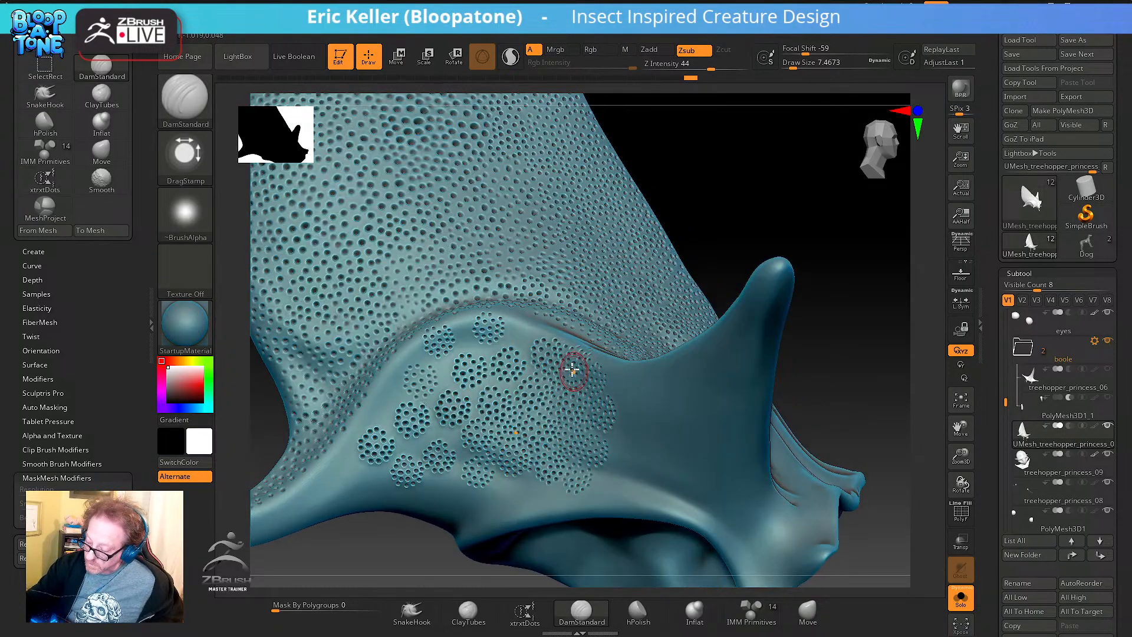
{"action": "right_click_drag", "start_coordinate": [553, 355], "coordinate": [549, 410], "text": "ctrl"}
{"action": "key", "text": "s"}
{"action": "left_click_drag", "start_coordinate": [523, 409], "coordinate": [518, 407]}
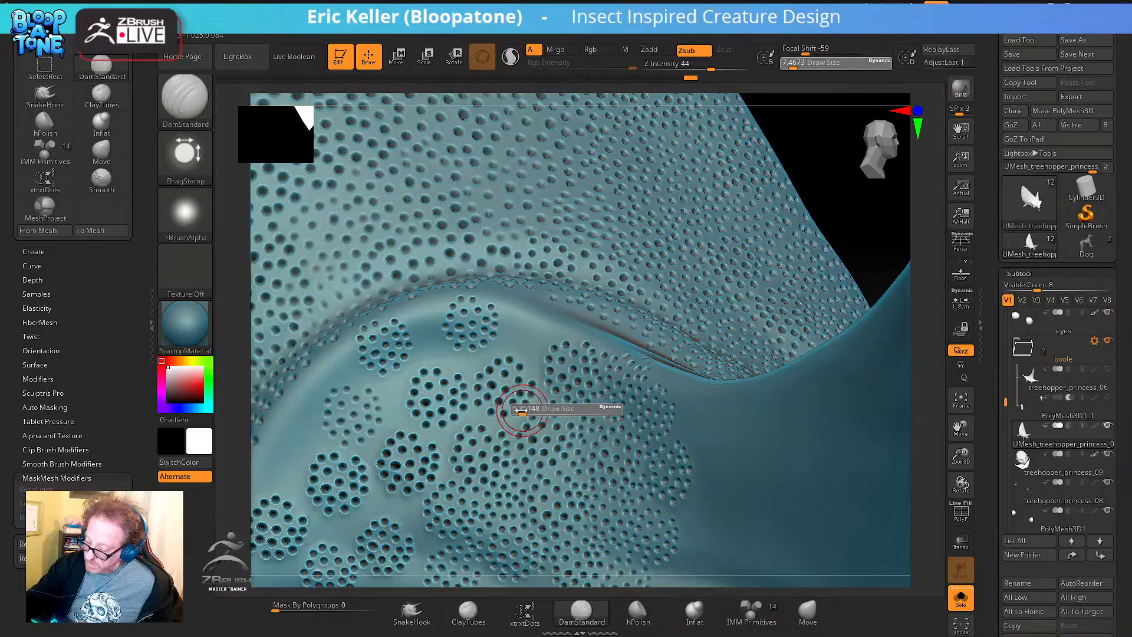
{"action": "right_click_drag", "start_coordinate": [526, 405], "coordinate": [520, 427]}
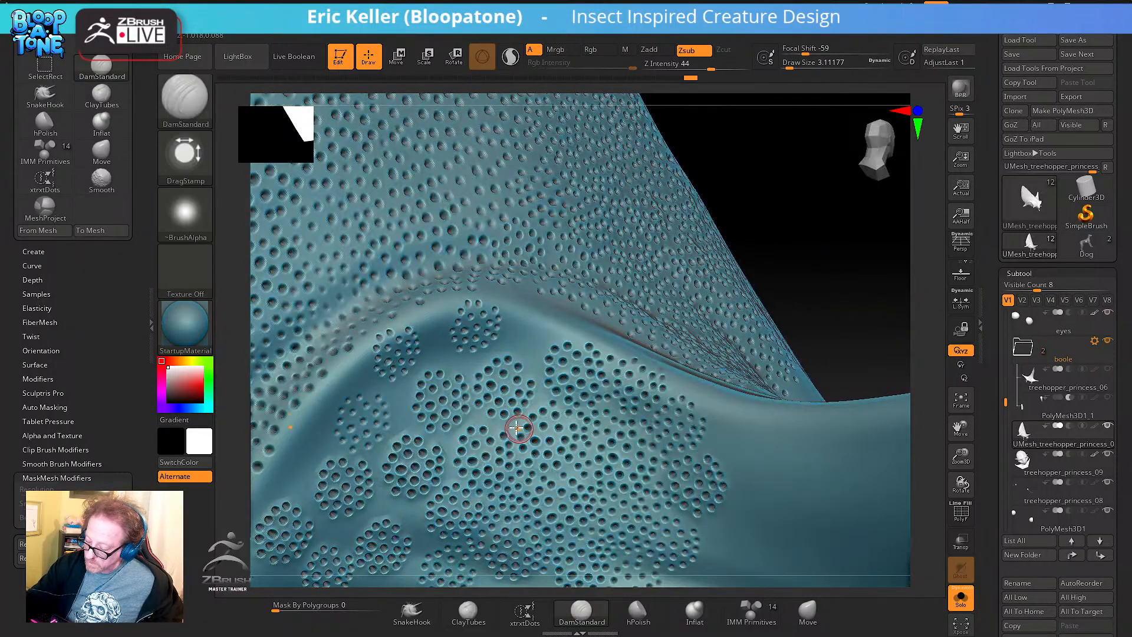
{"action": "left_click_drag", "start_coordinate": [549, 465], "coordinate": [549, 464]}
{"action": "key", "text": "ctrl+z"}
Stamp small DamStandard pits between the shell's hole clusters, using Draw Sizes of about 2.19 and 1.13
{"action": "key", "text": "s"}
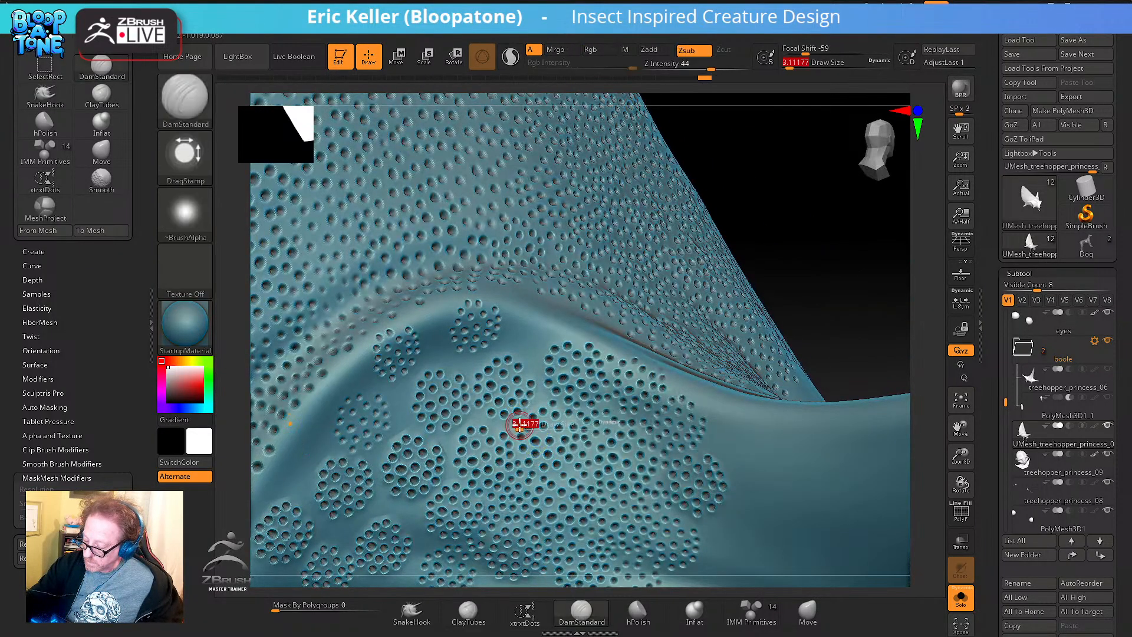
{"action": "left_click_drag", "start_coordinate": [521, 425], "coordinate": [518, 431]}
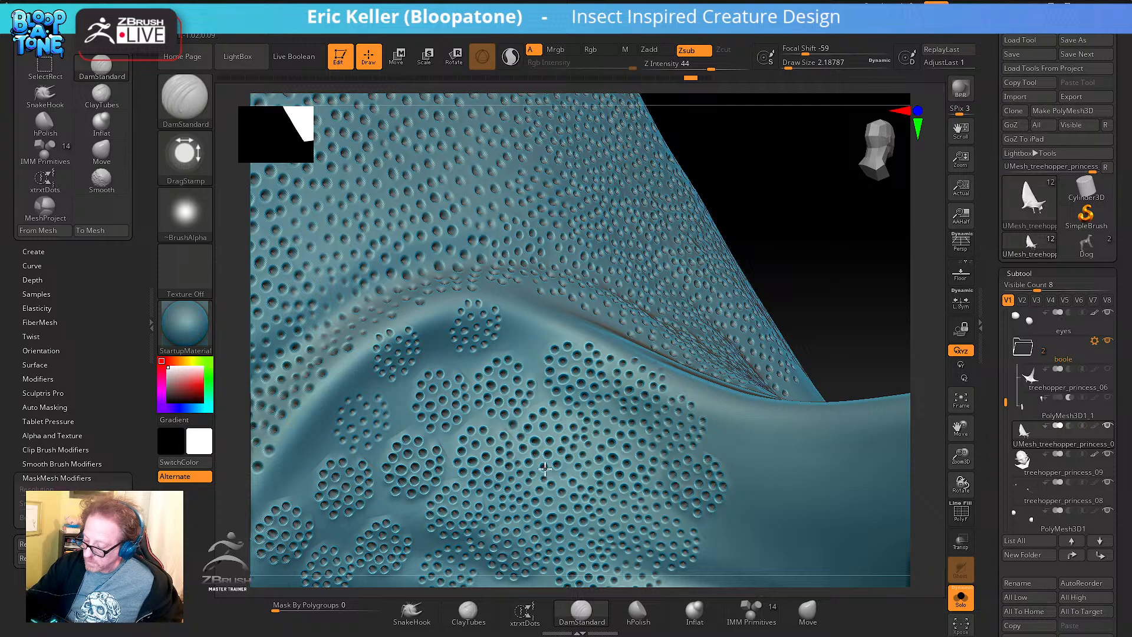
{"action": "right_click_drag", "start_coordinate": [525, 450], "coordinate": [513, 441]}
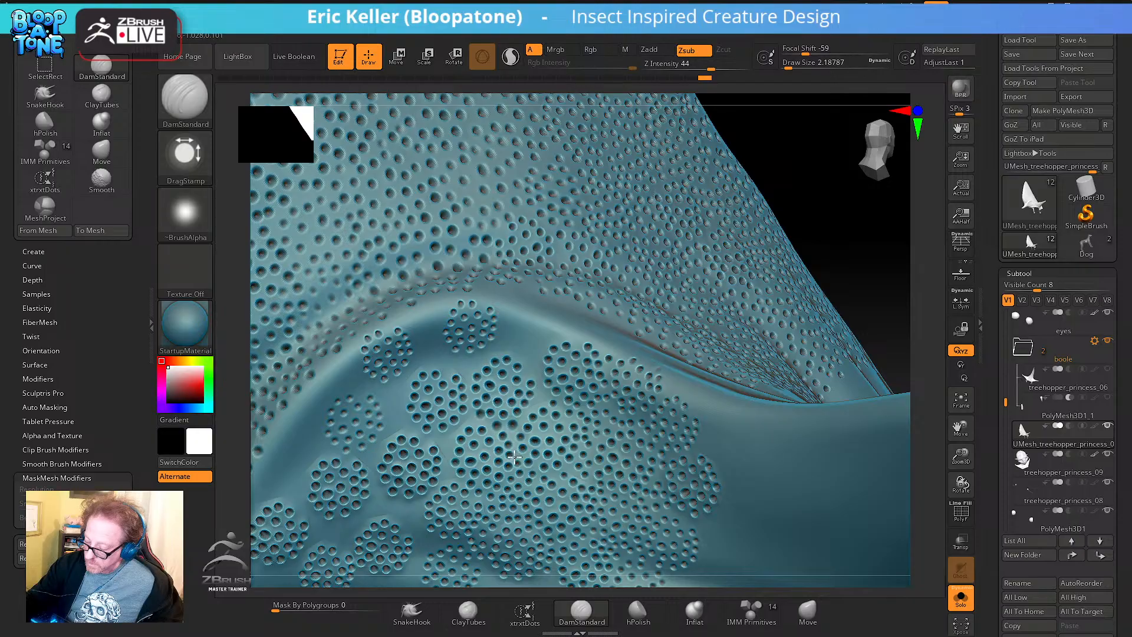
{"action": "key", "text": "s"}
{"action": "left_click", "coordinate": [483, 423]}
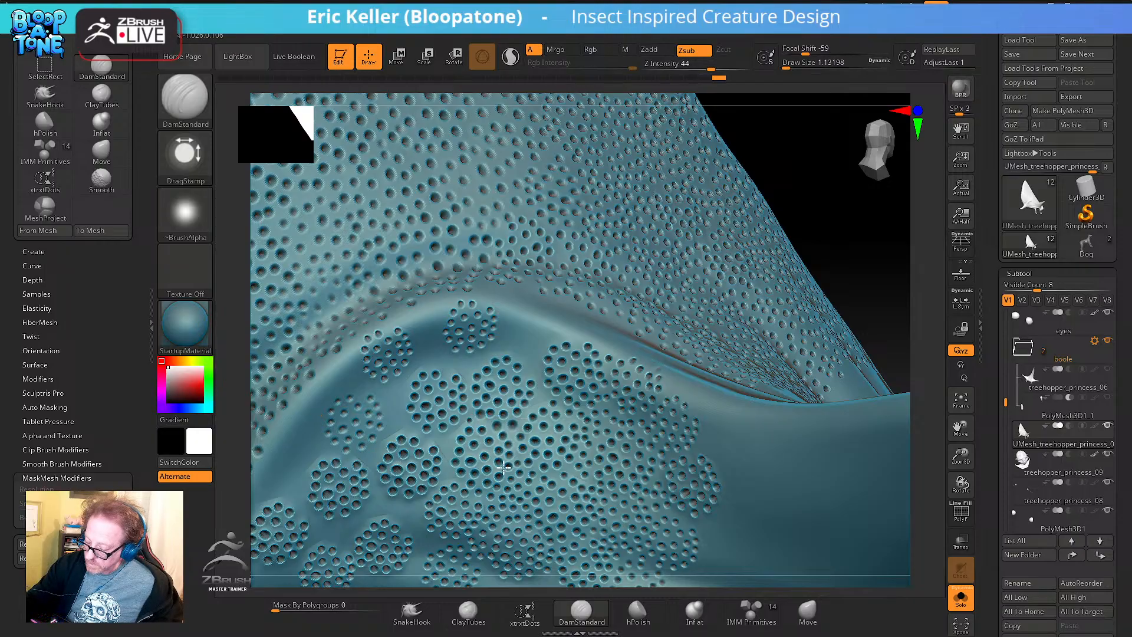
{"action": "key", "text": "ctrl"}
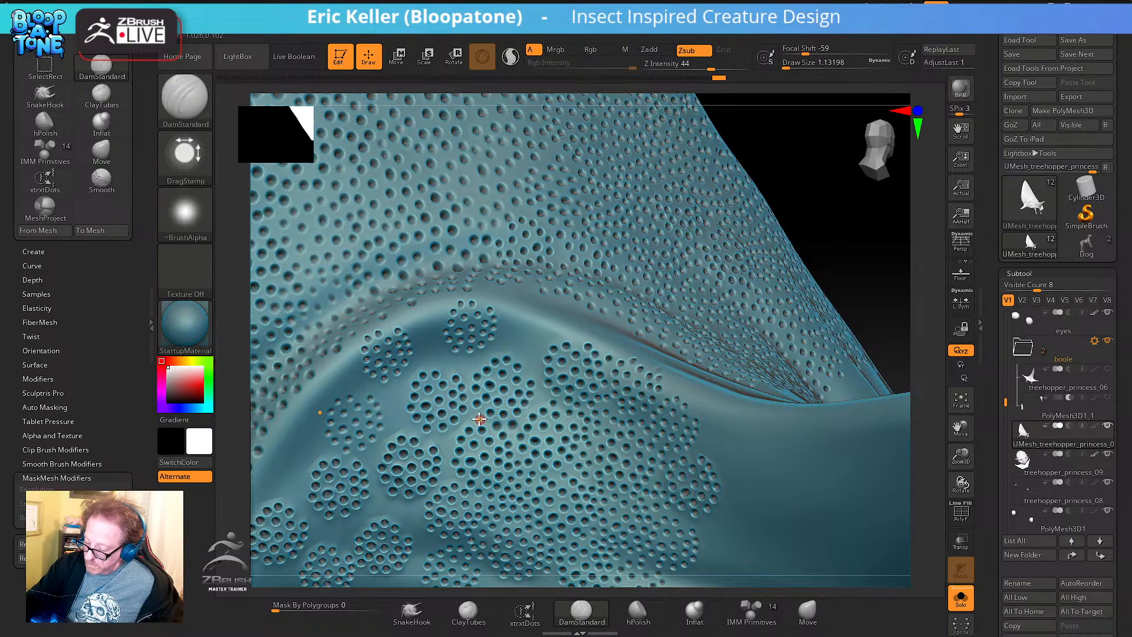
Set the Draw Size to about 1.53 and stamp more pits to fill the gaps between the upper clusters
{"action": "key", "text": "s"}
{"action": "left_click", "coordinate": [484, 422]}
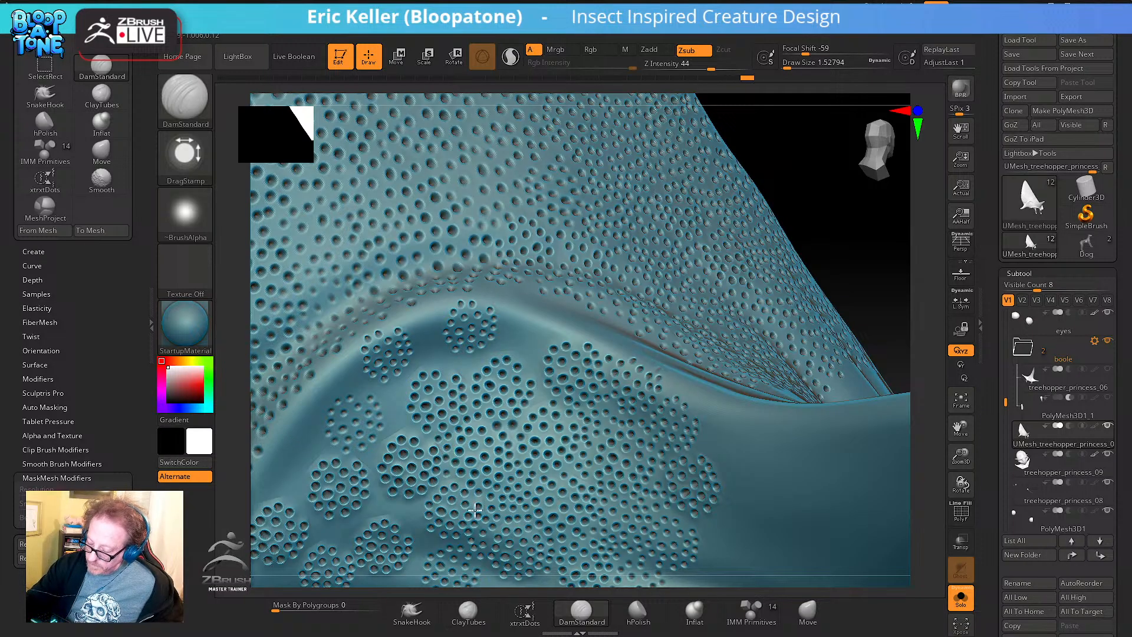
{"action": "mouse_move", "coordinate": [466, 491]}
{"action": "right_mouse_down"}
{"action": "mouse_move", "coordinate": [479, 498]}
{"action": "mouse_move", "coordinate": [469, 474]}
{"action": "right_mouse_up"}
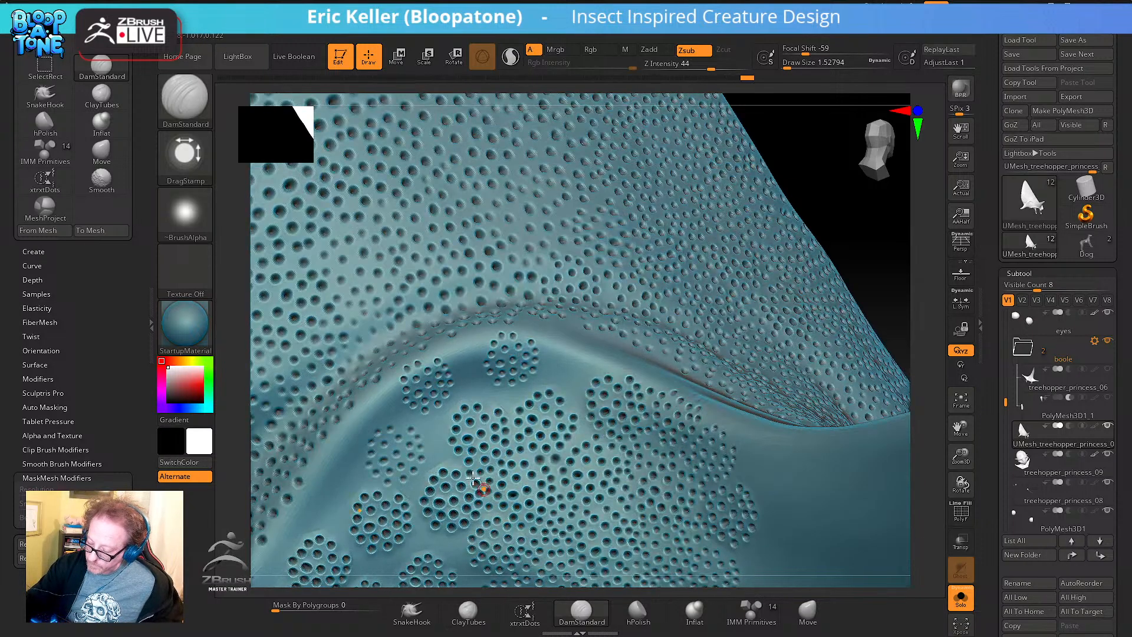
{"action": "key", "text": "shift"}
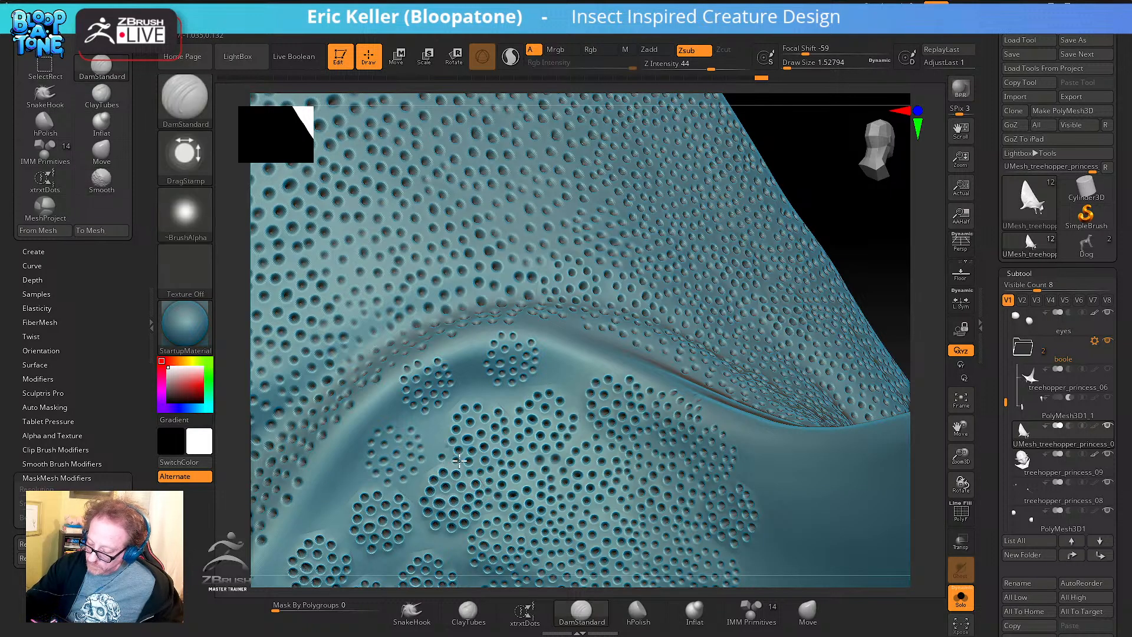
{"action": "key", "text": "ctrl"}
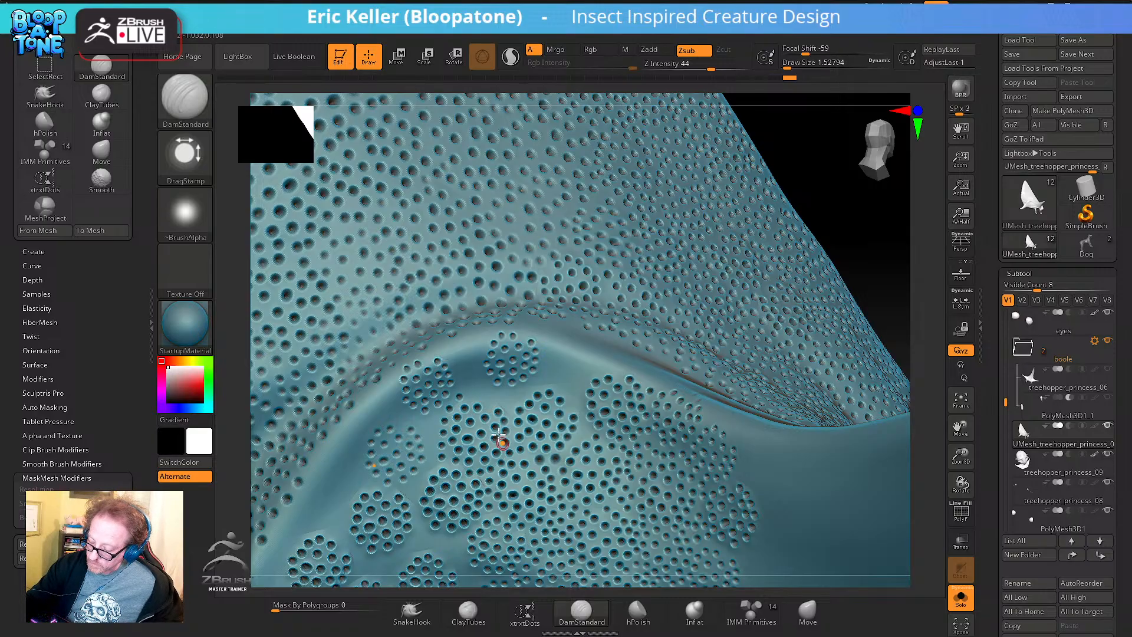
Set the Draw Size to about 1.82 and stamp additional pits around the clusters below the shell's curved ridge
{"action": "mouse_move", "coordinate": [497, 435]}
{"action": "right_mouse_down"}
{"action": "mouse_move", "coordinate": [487, 382]}
{"action": "mouse_move", "coordinate": [484, 396]}
{"action": "right_mouse_up"}
{"action": "key", "text": "s"}
{"action": "left_click", "coordinate": [485, 396]}
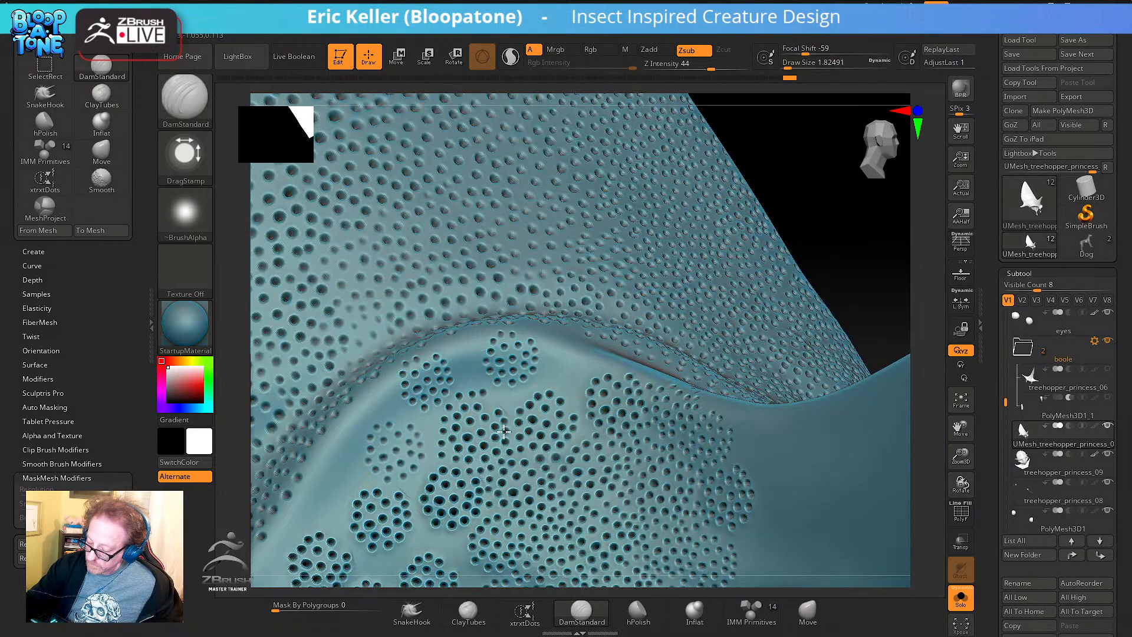
{"action": "key", "text": "shift"}
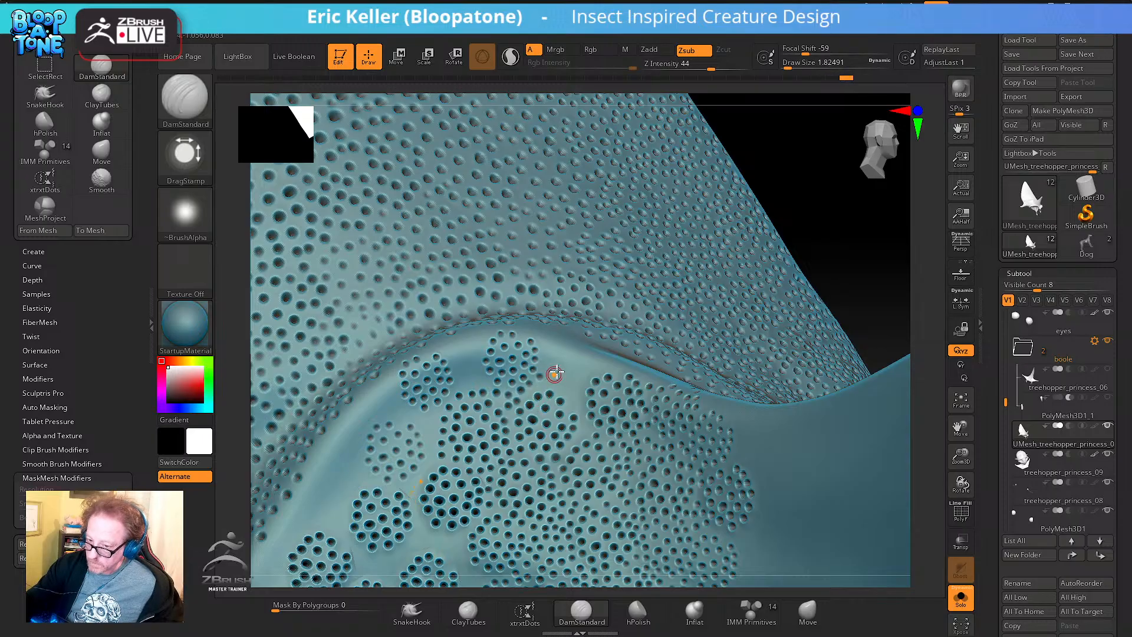
Reduce the DamStandard Draw Size to about 1.53 near the ridge above the hole clusters
{"action": "mouse_move", "coordinate": [551, 374]}
{"action": "right_mouse_down"}
{"action": "mouse_move", "coordinate": [517, 372]}
{"action": "mouse_move", "coordinate": [530, 371]}
{"action": "right_mouse_up"}
{"action": "key", "text": "s"}
{"action": "left_click_drag", "start_coordinate": [534, 369], "coordinate": [533, 370]}
{"action": "right_click_drag", "start_coordinate": [534, 373], "coordinate": [531, 368], "text": "ctrl"}
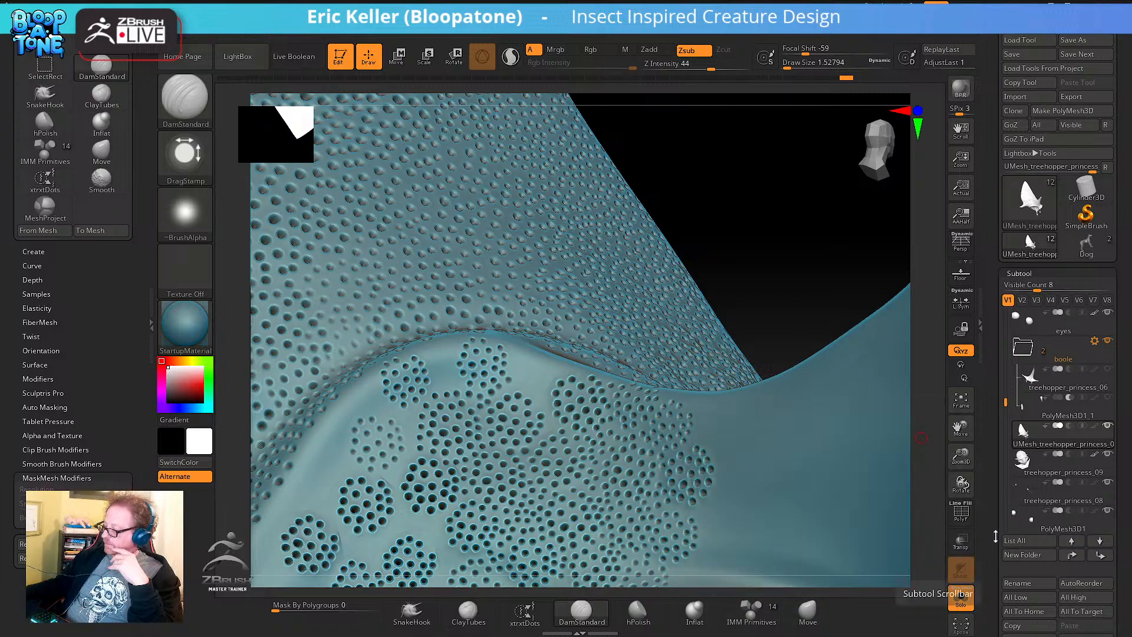
Open the treehopper mesh's Geometry settings to check its subdivision level and DynaMesh resolution
{"action": "left_click_drag", "start_coordinate": [994, 538], "coordinate": [995, 470]}
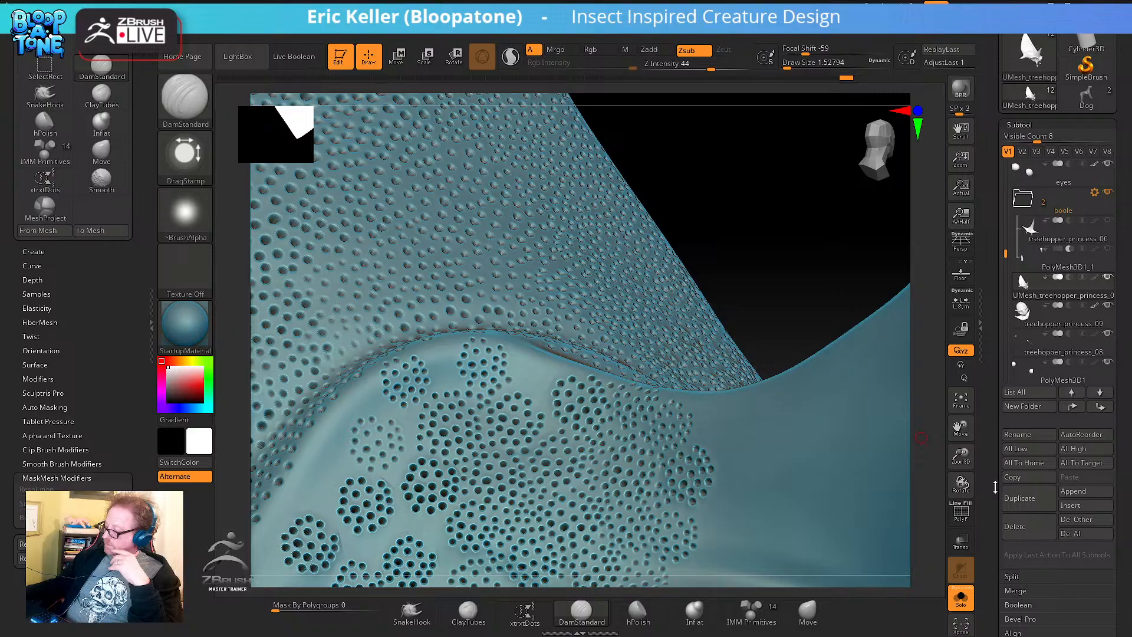
{"action": "left_click_drag", "start_coordinate": [986, 518], "coordinate": [986, 452]}
{"action": "left_click", "coordinate": [1026, 414]}
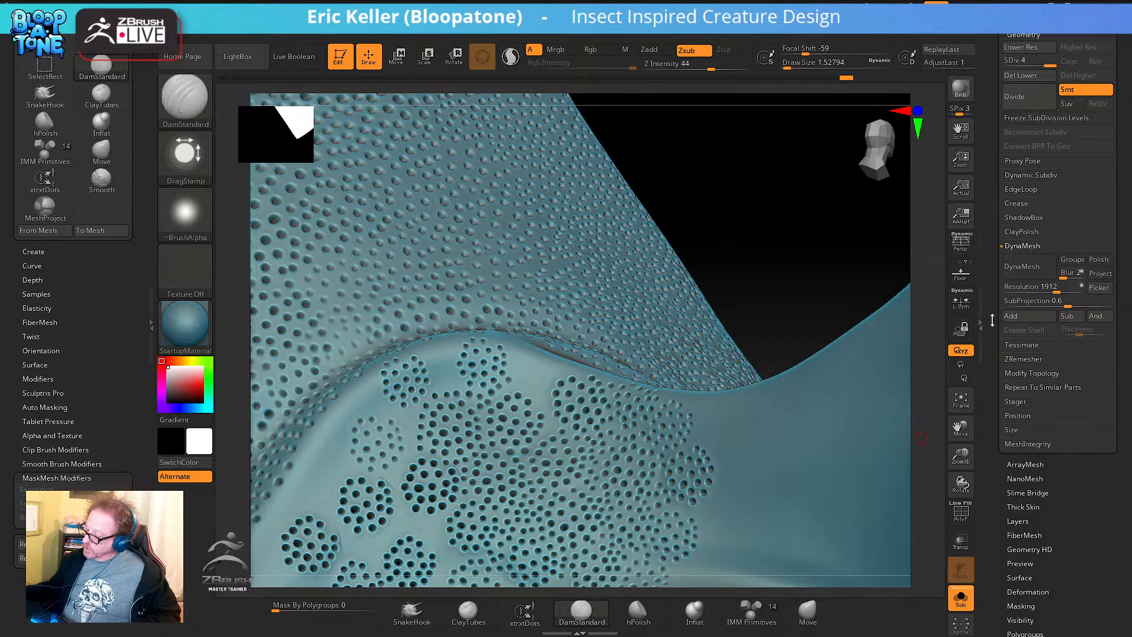
Switch back to the Dog model and fit the whole mesh to the view
{"action": "scroll", "coordinate": [992, 319], "scroll_direction": "up", "scroll_amount": 3}
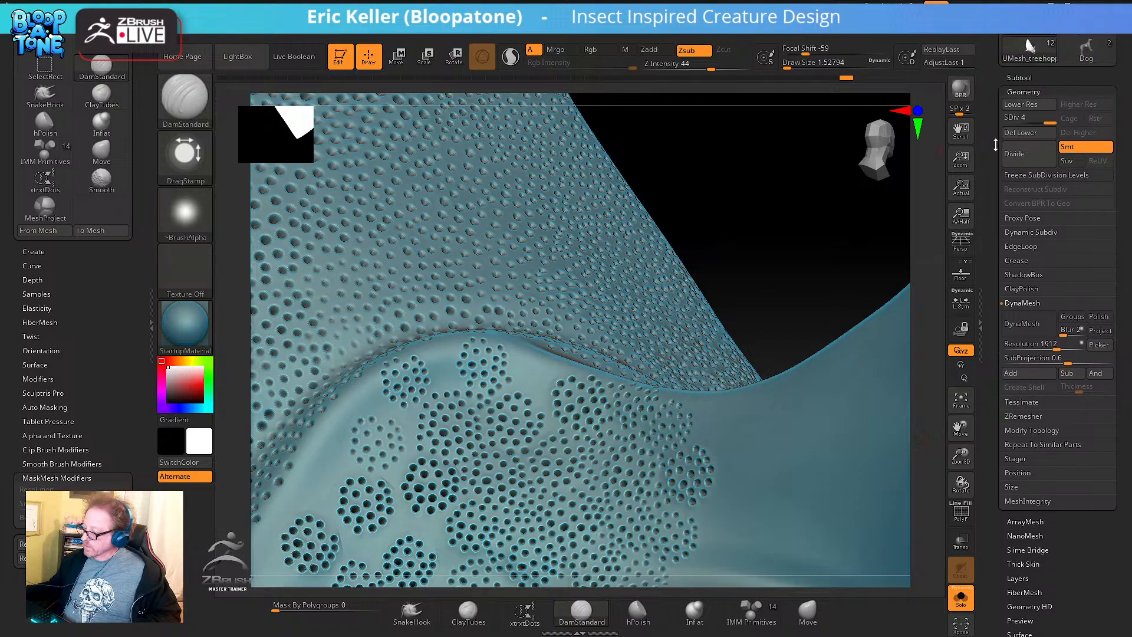
{"action": "scroll", "coordinate": [981, 272], "scroll_direction": "up", "scroll_amount": 5}
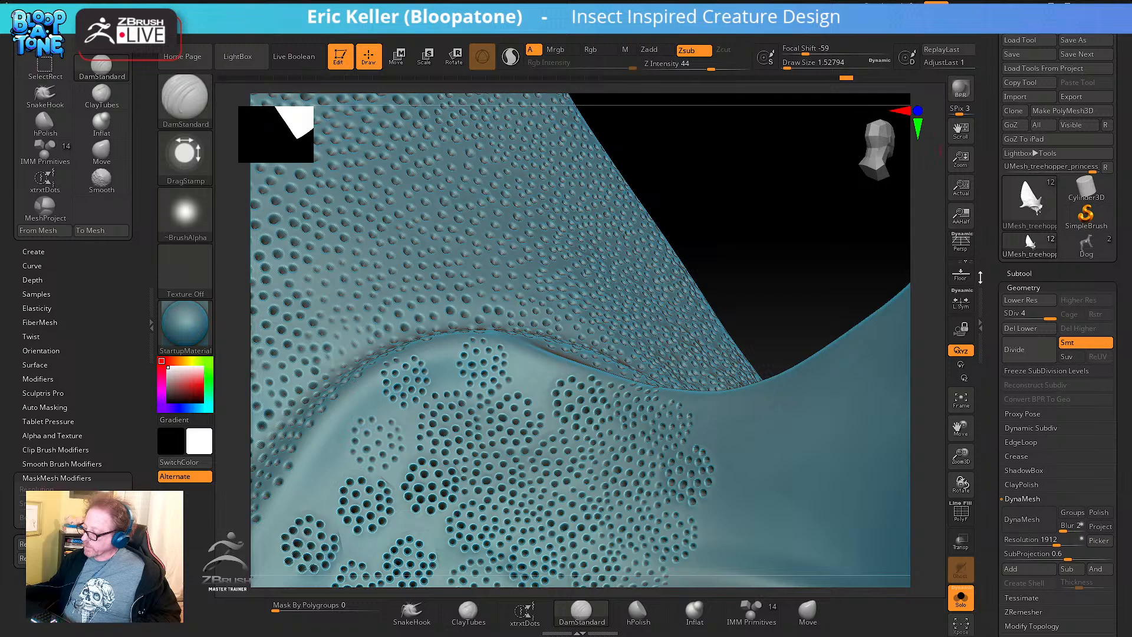
{"action": "left_click", "coordinate": [1084, 242]}
{"action": "left_click", "coordinate": [961, 401]}
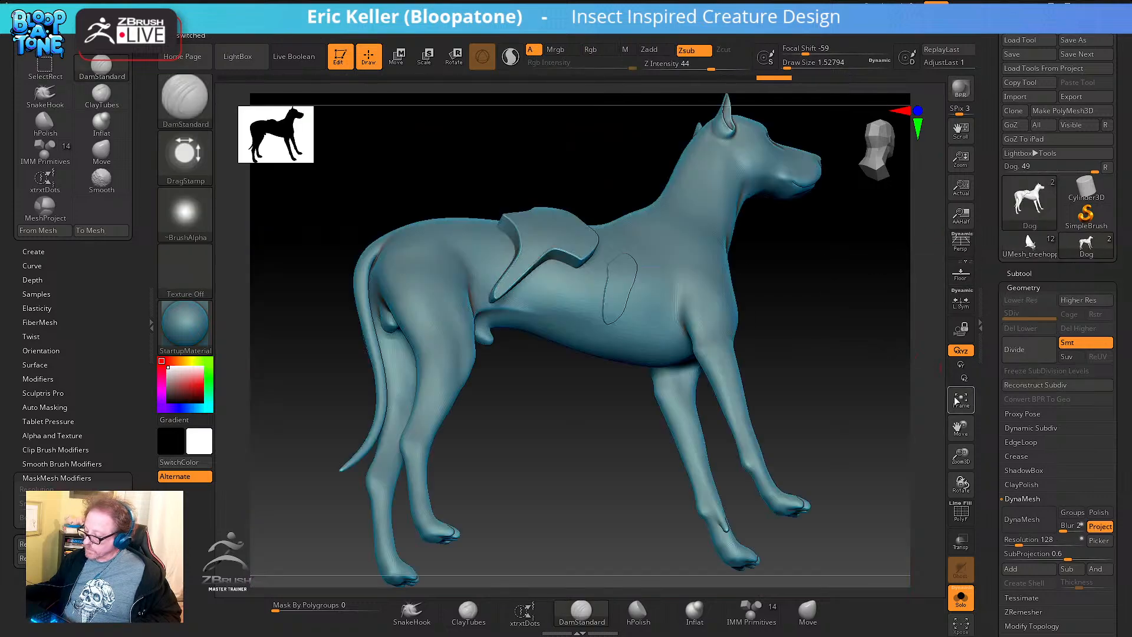
Convert the dog to a DynaMesh at resolution 1272 with Project turned off
{"action": "left_click_drag", "start_coordinate": [843, 407], "coordinate": [833, 442]}
{"action": "scroll", "coordinate": [1026, 307], "scroll_direction": "down", "scroll_amount": 12}
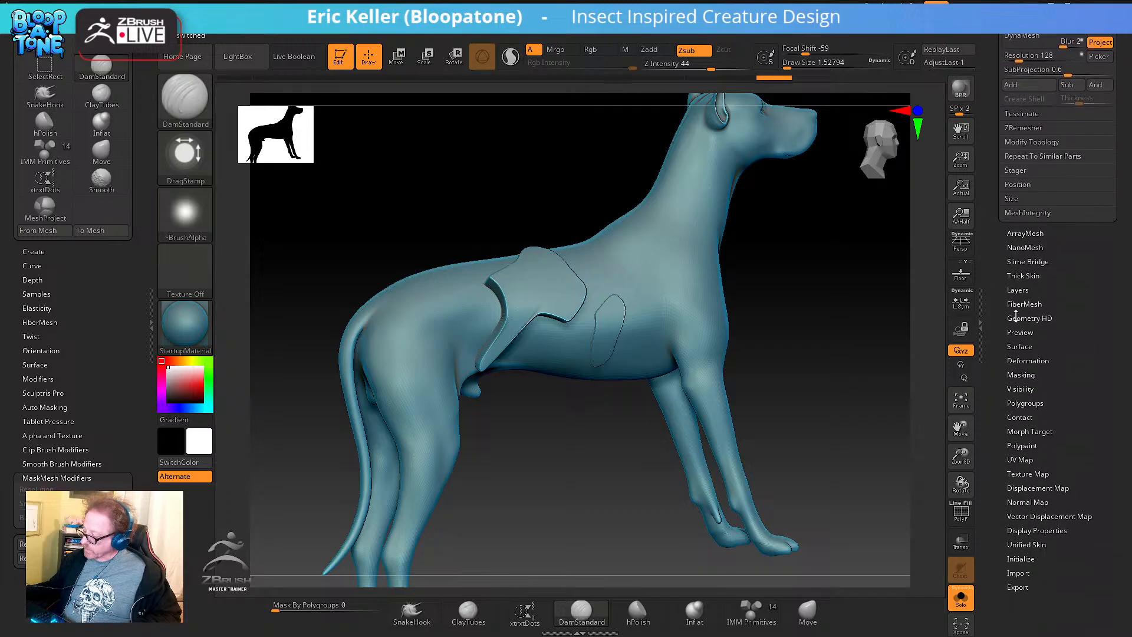
{"action": "scroll", "coordinate": [999, 354], "scroll_direction": "up", "scroll_amount": 3}
{"action": "scroll", "coordinate": [1001, 411], "scroll_direction": "up", "scroll_amount": 2}
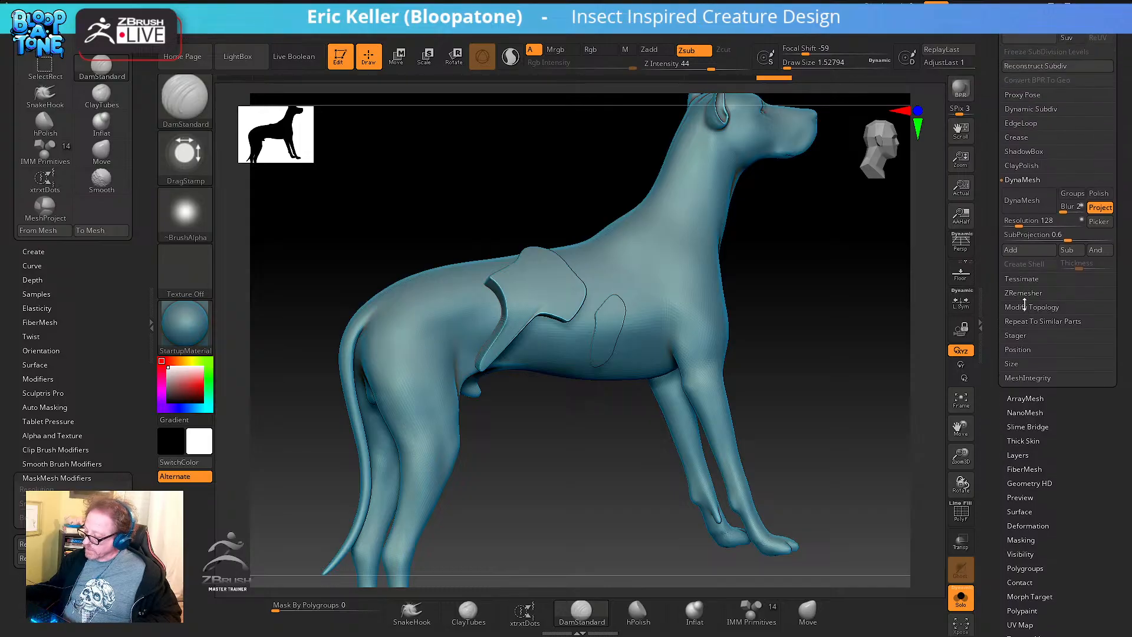
{"action": "scroll", "coordinate": [1000, 313], "scroll_direction": "up", "scroll_amount": 2}
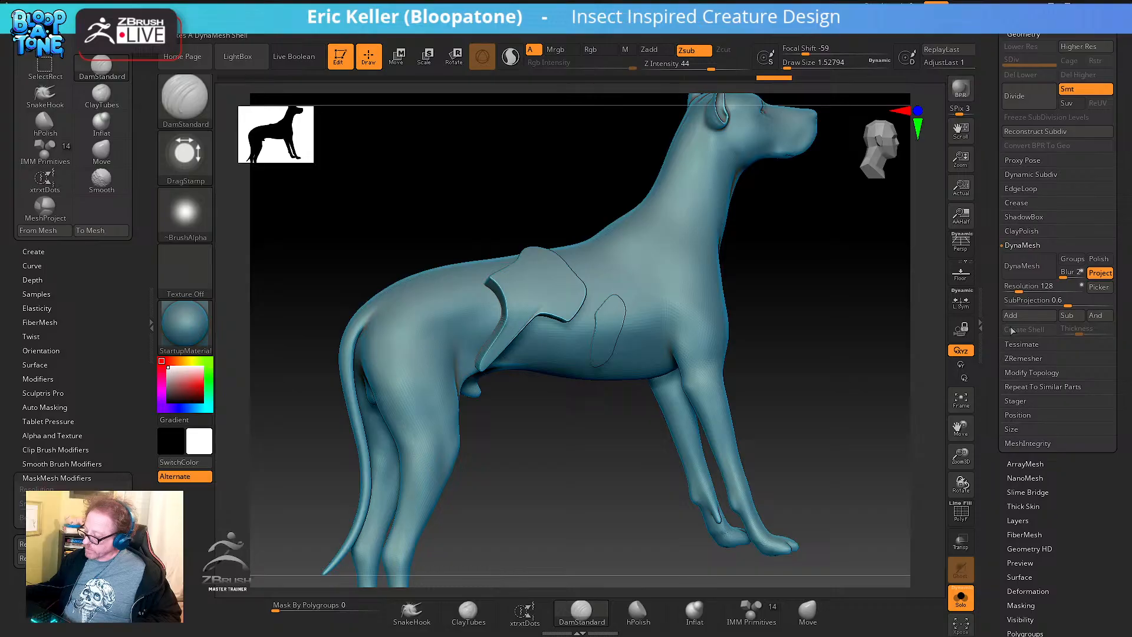
{"action": "left_click_drag", "start_coordinate": [1023, 286], "coordinate": [1054, 285]}
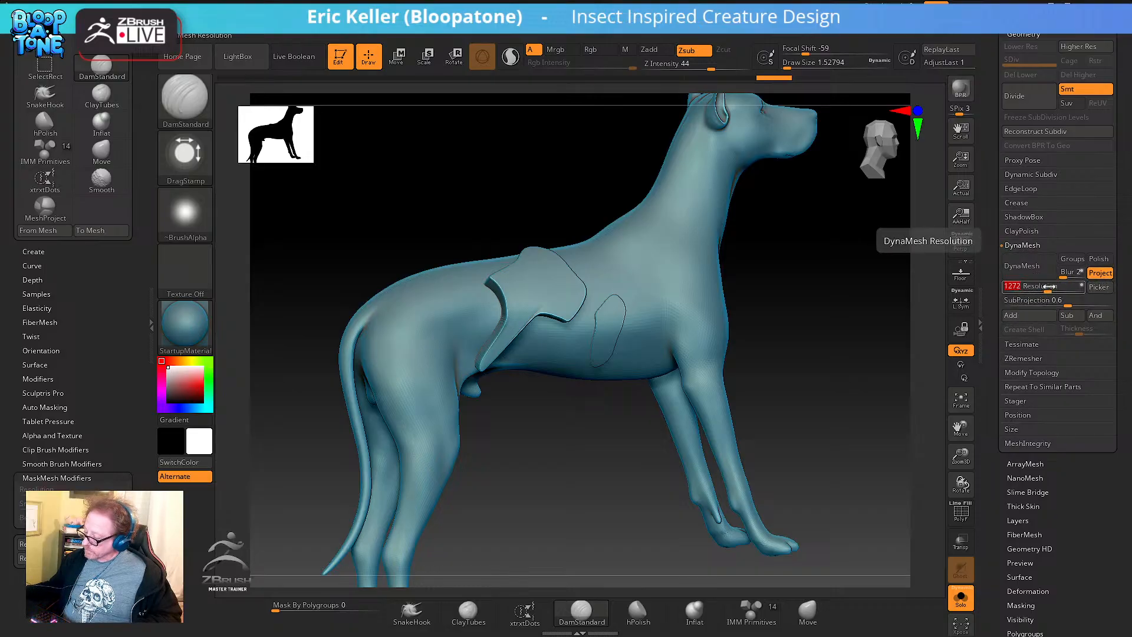
{"action": "left_click", "coordinate": [1100, 273]}
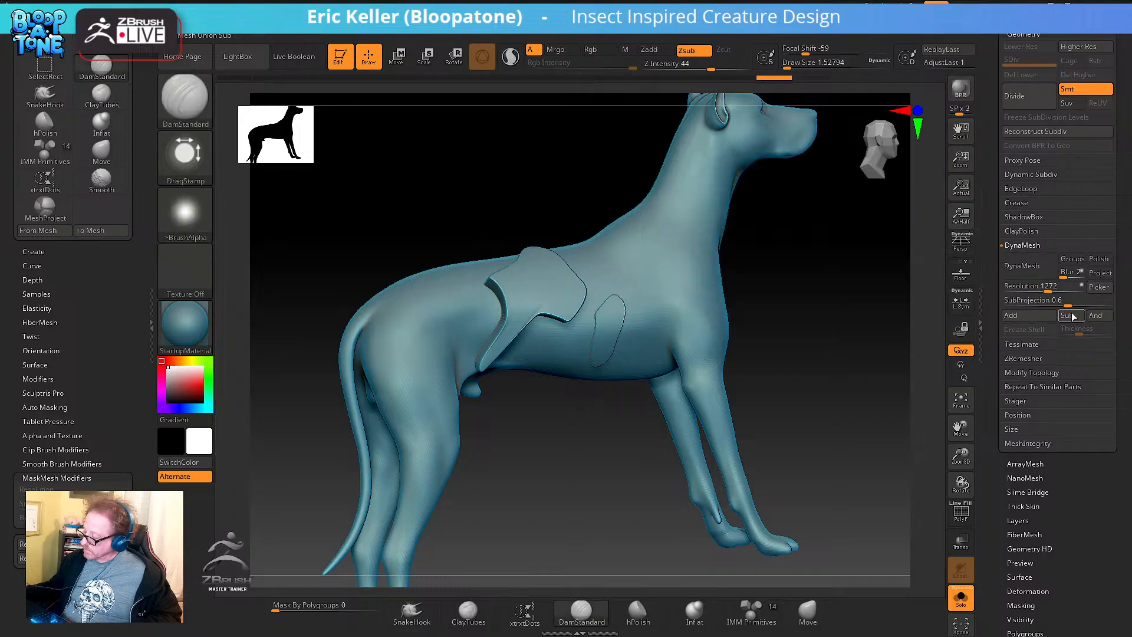
{"action": "left_click", "coordinate": [1022, 264]}
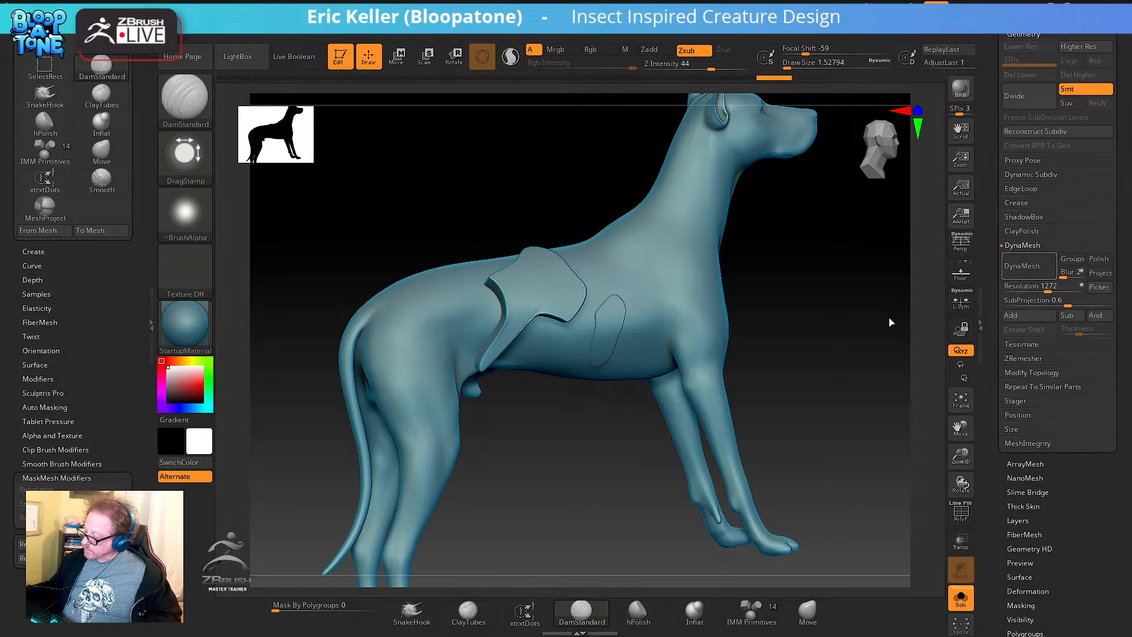
Display the polyframe and examine the mesh and polygroups around the raised patches on the dog's flank
{"action": "left_click_drag", "start_coordinate": [859, 319], "coordinate": [906, 366]}
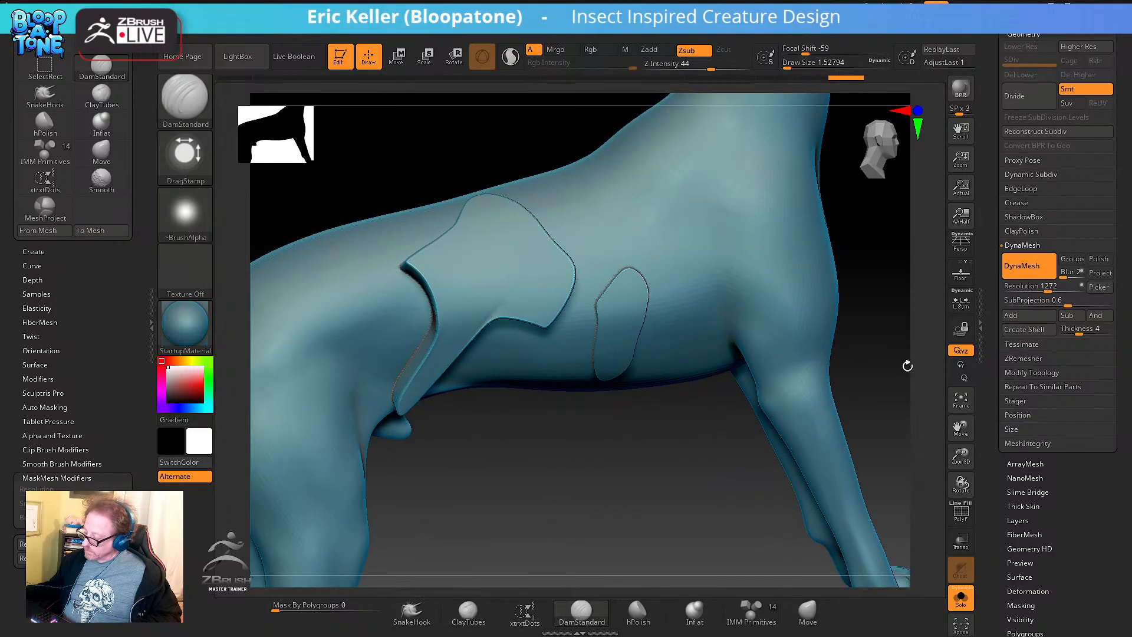
{"action": "left_click", "coordinate": [961, 512]}
{"action": "left_click_drag", "start_coordinate": [620, 467], "coordinate": [657, 513]}
Delete the Extract2 subtool from the dog model
{"action": "left_click_drag", "start_coordinate": [993, 284], "coordinate": [992, 440]}
{"action": "left_click", "coordinate": [1032, 271]}
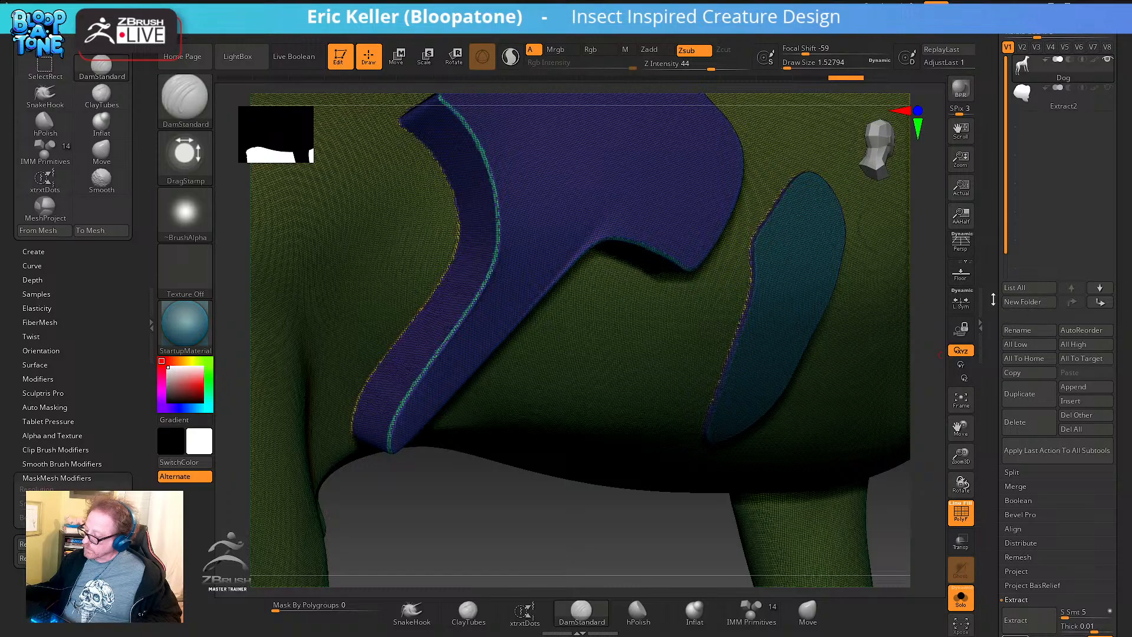
{"action": "left_click", "coordinate": [1056, 97]}
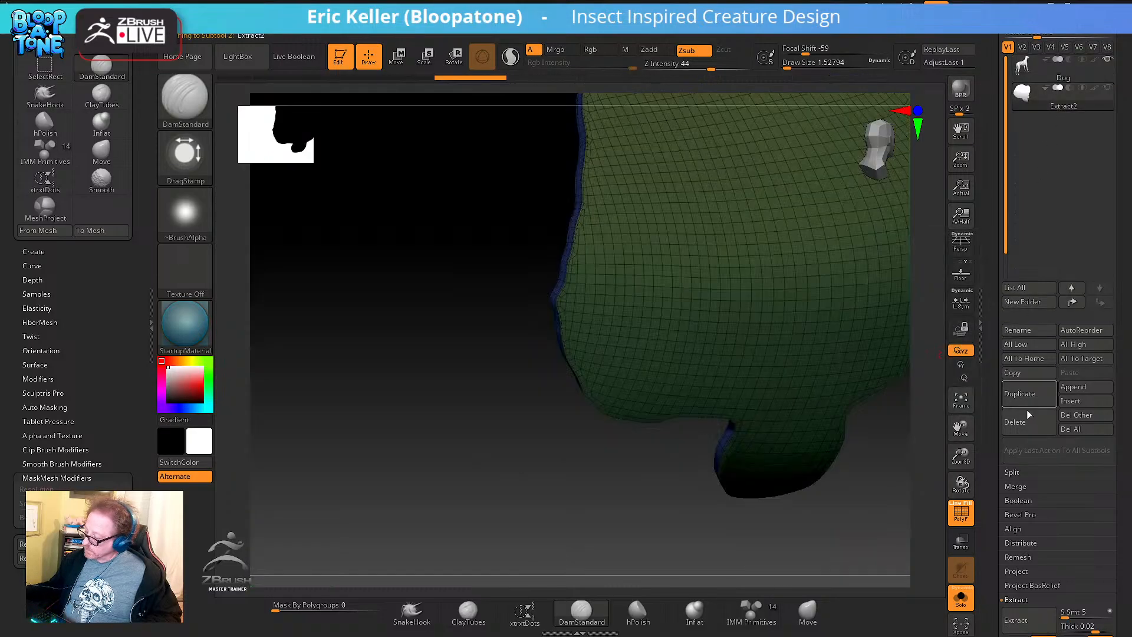
{"action": "left_click", "coordinate": [1023, 422]}
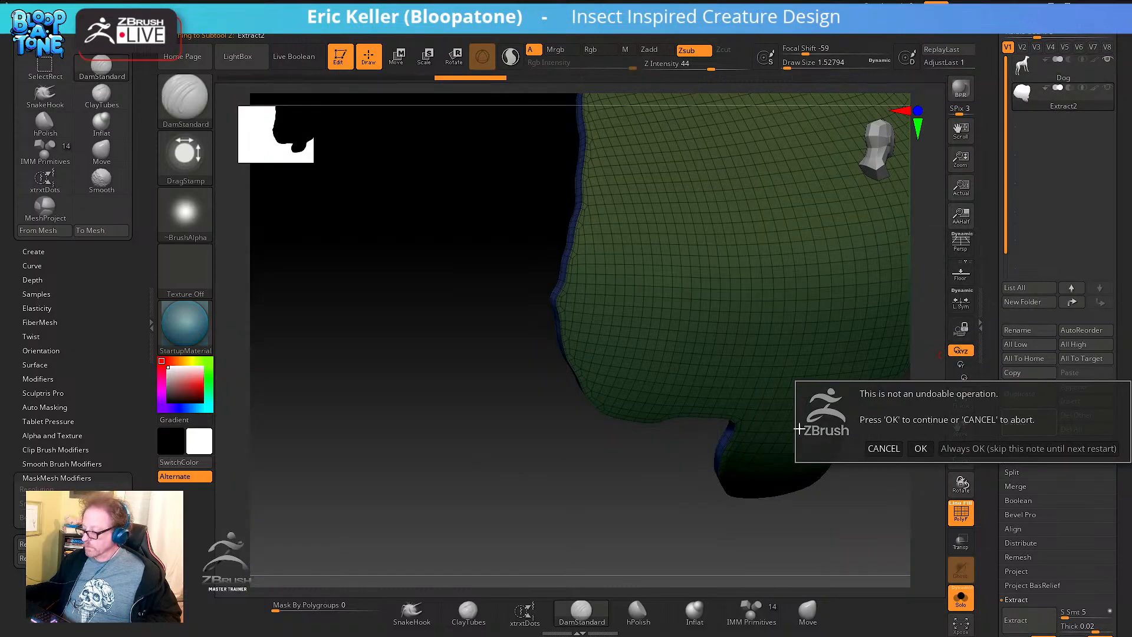
{"action": "left_click", "coordinate": [917, 448]}
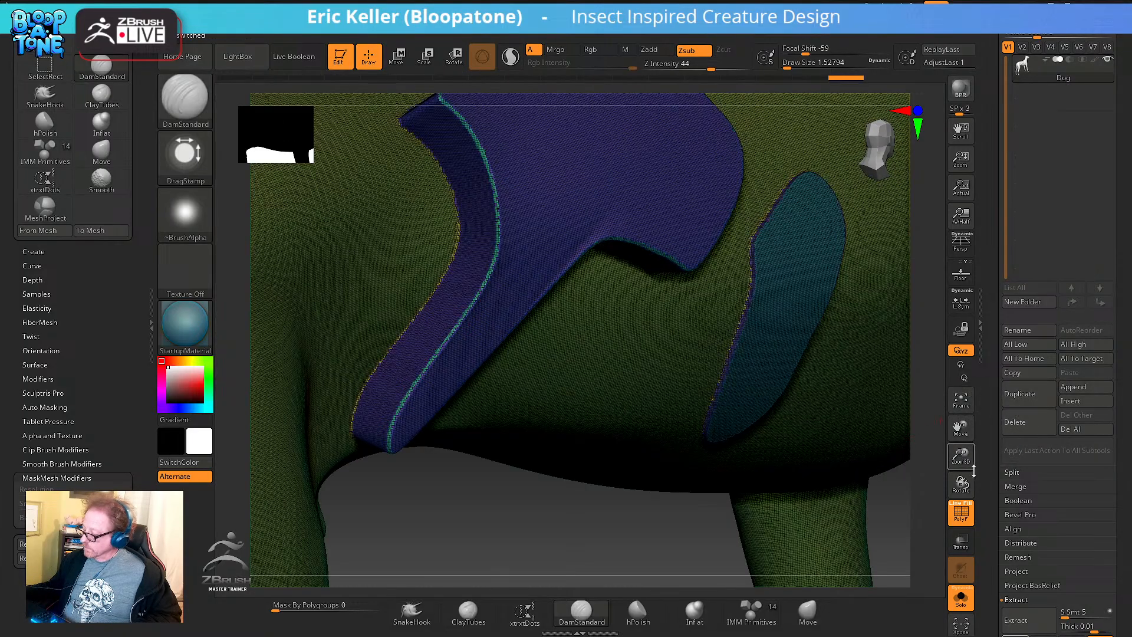
Try to create a DynaMesh shell from the dog with Thickness 4
{"action": "scroll", "coordinate": [995, 445], "scroll_direction": "down", "scroll_amount": 3}
{"action": "scroll", "coordinate": [995, 445], "scroll_direction": "down", "scroll_amount": 3}
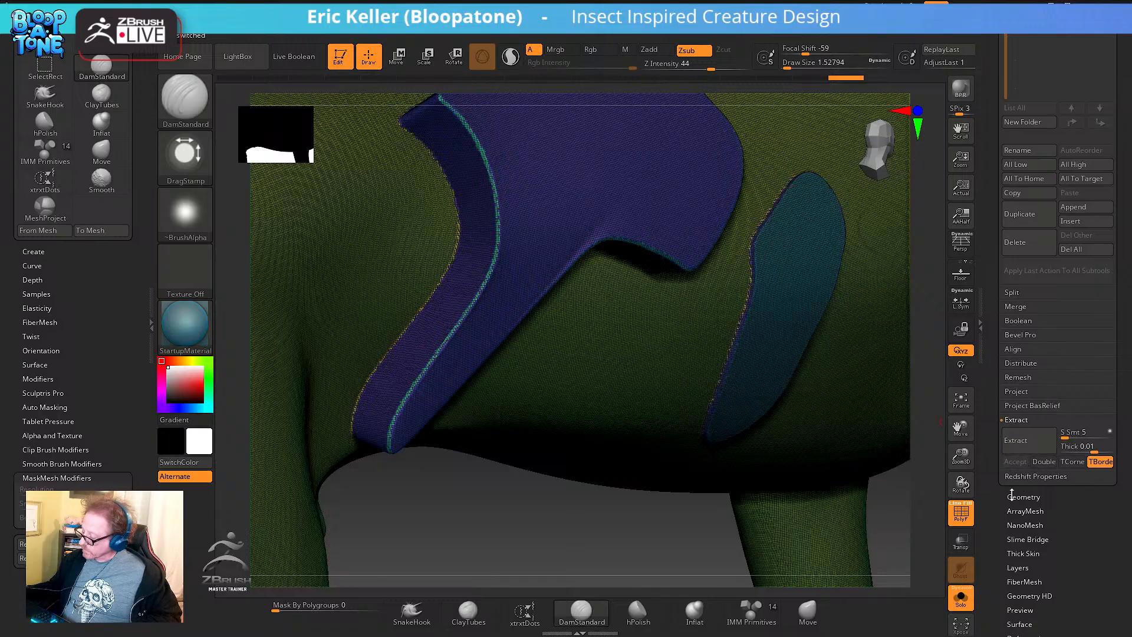
{"action": "left_click", "coordinate": [1017, 497]}
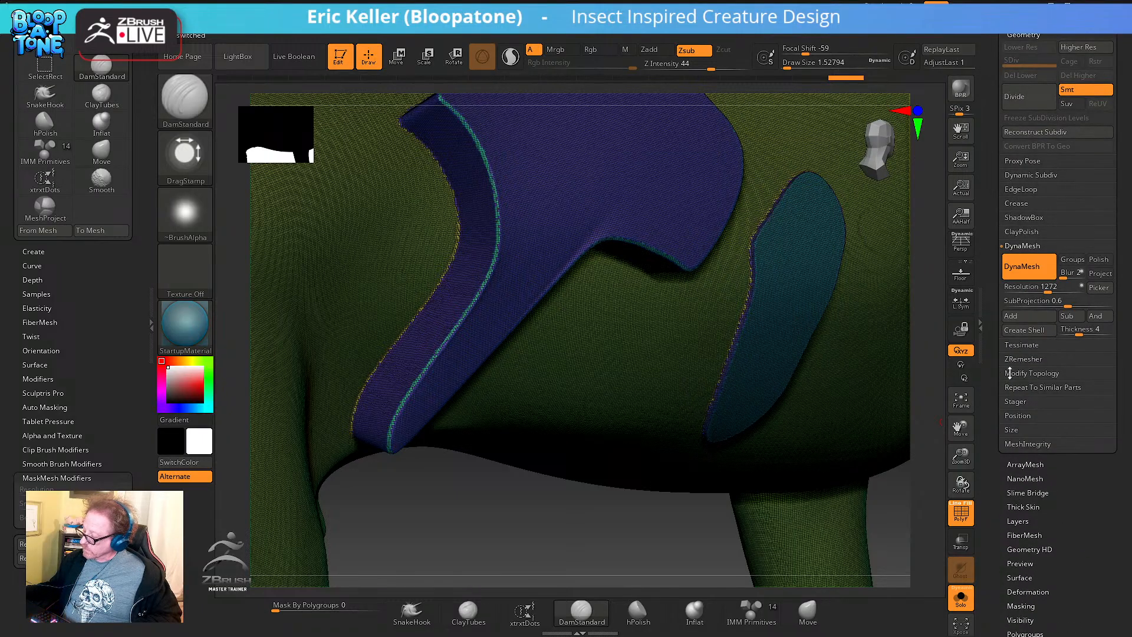
{"action": "left_click", "coordinate": [1024, 329]}
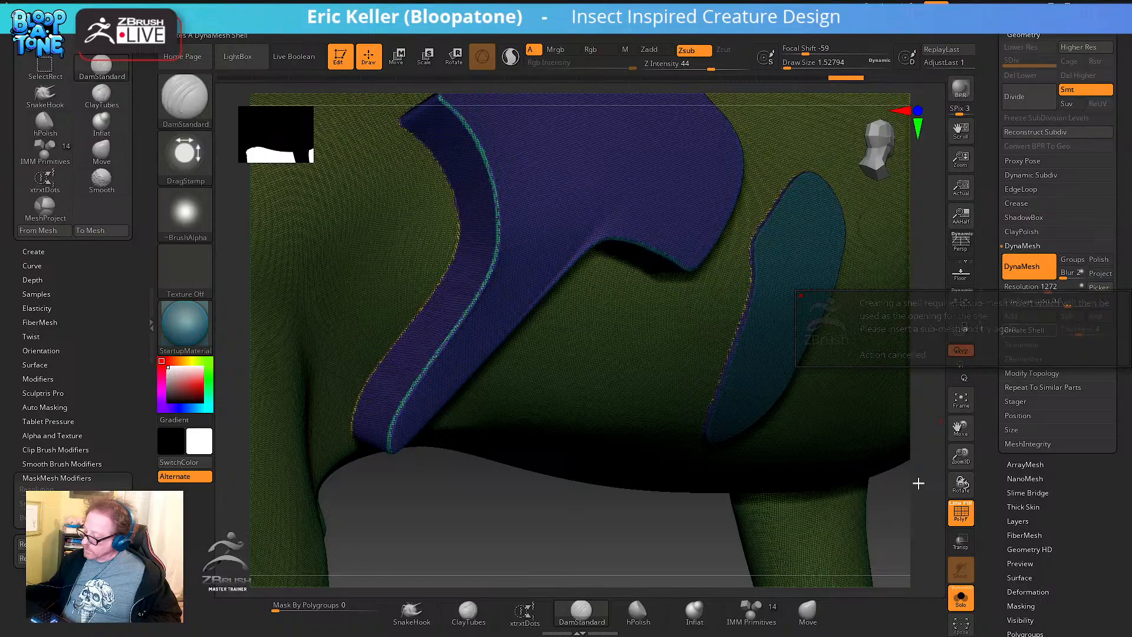
Insert a sphere from IMM Primitives at the dog's shoulder and shift it along Z partly into the body
{"action": "left_click_drag", "start_coordinate": [917, 482], "coordinate": [839, 464], "text": "alt"}
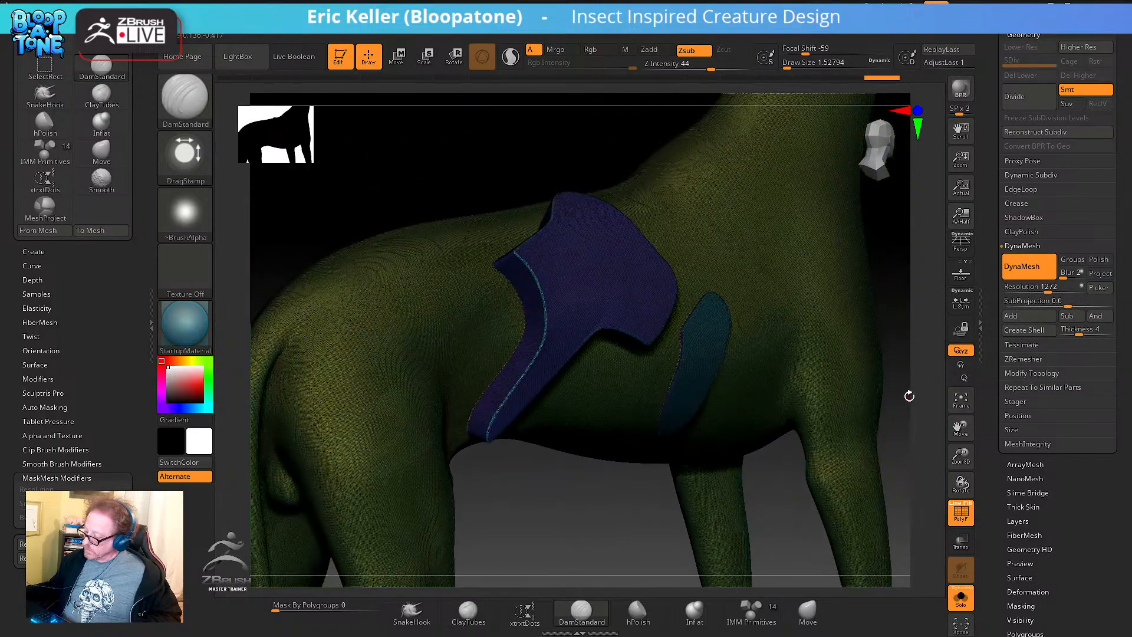
{"action": "mouse_move", "coordinate": [910, 394]}
{"action": "left_mouse_down"}
{"action": "mouse_move", "coordinate": [839, 419]}
{"action": "mouse_move", "coordinate": [877, 417]}
{"action": "left_mouse_up"}
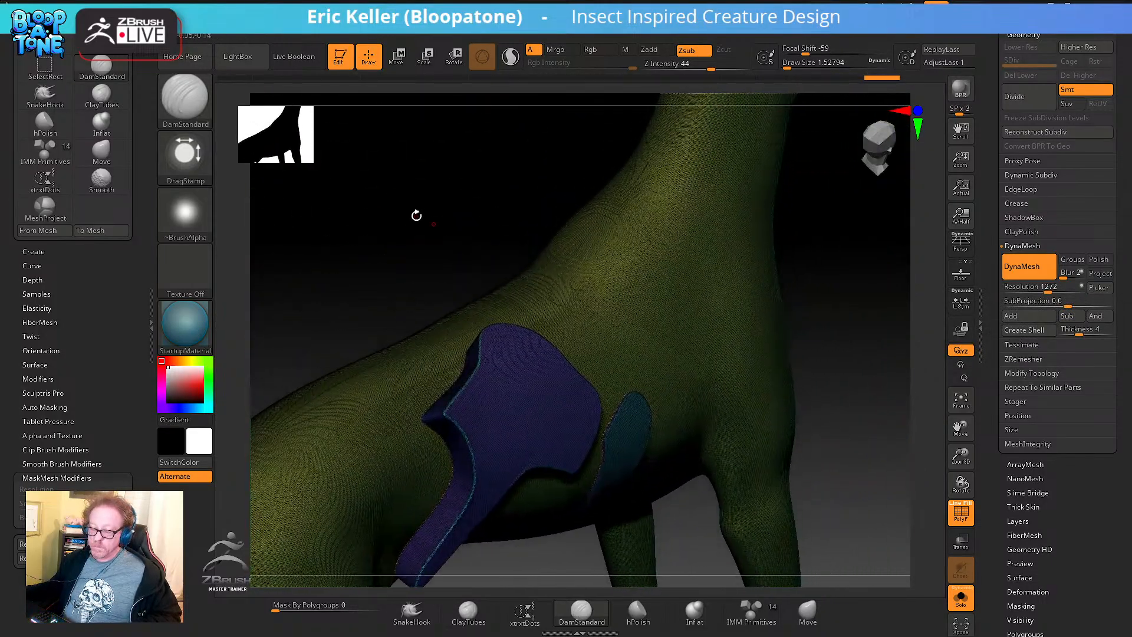
{"action": "left_click", "coordinate": [184, 96]}
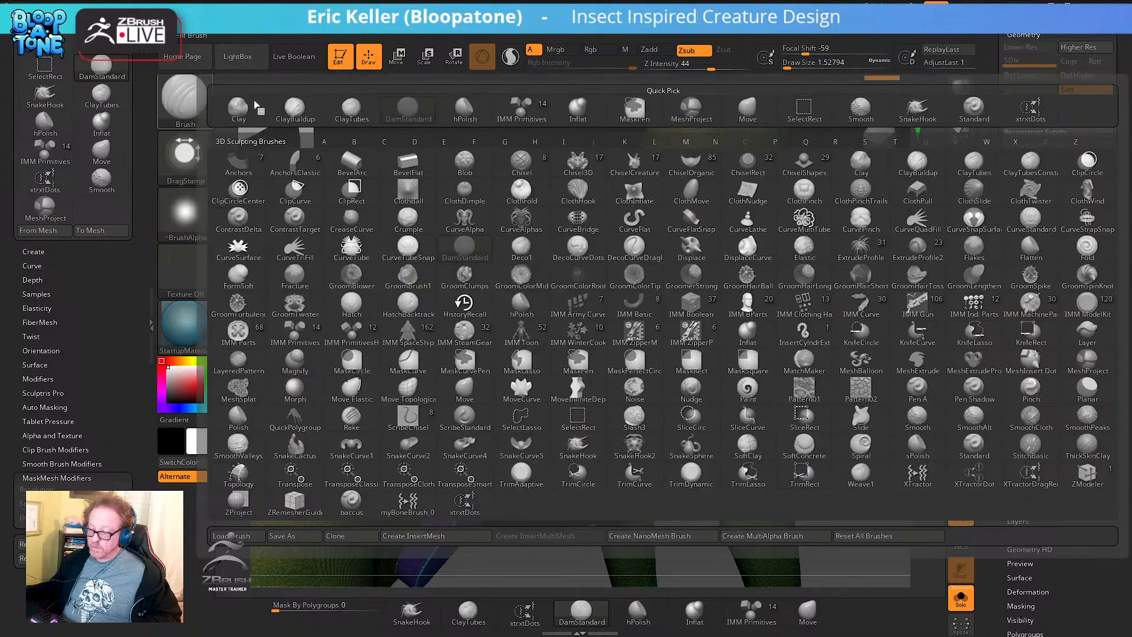
{"action": "left_click", "coordinate": [523, 106]}
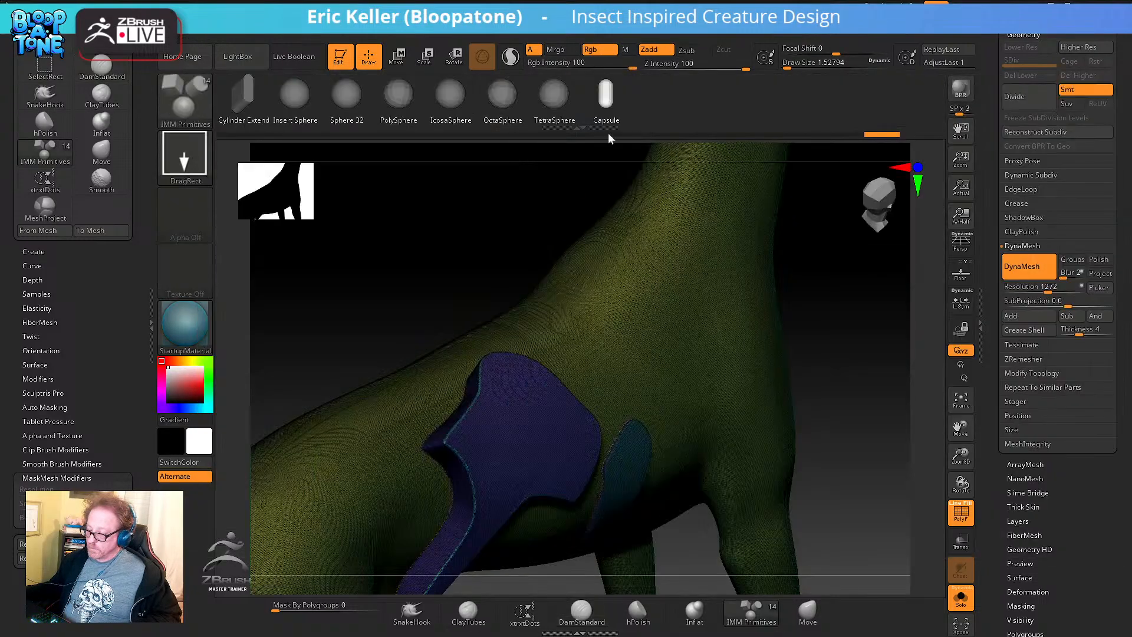
{"action": "left_click", "coordinate": [293, 93]}
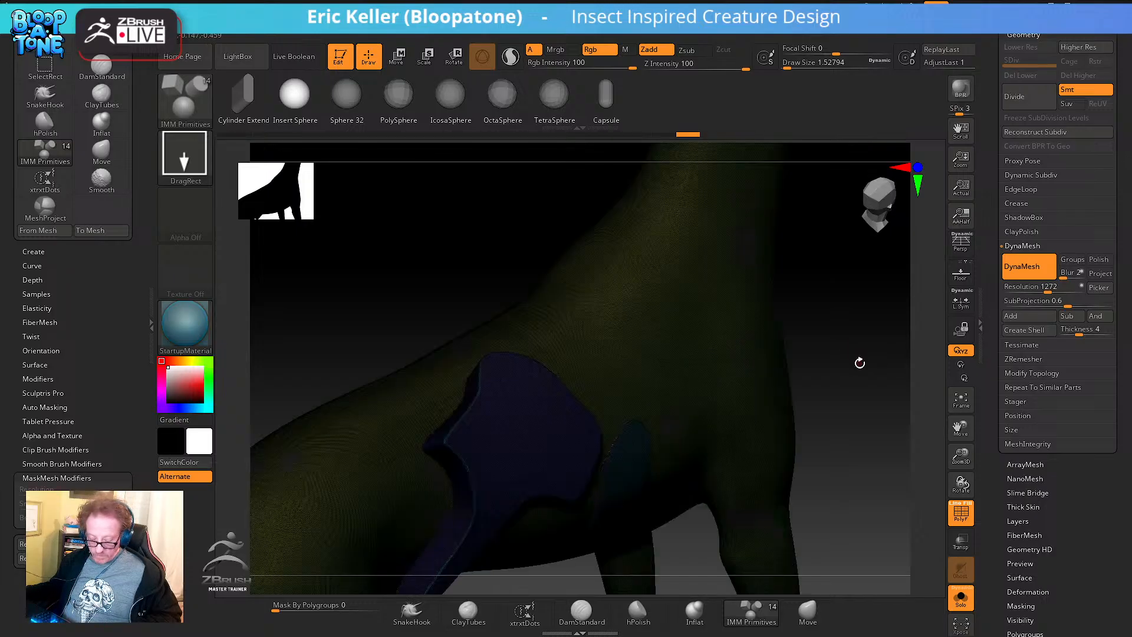
{"action": "key", "text": "w"}
{"action": "left_click_drag", "start_coordinate": [860, 363], "coordinate": [737, 377]}
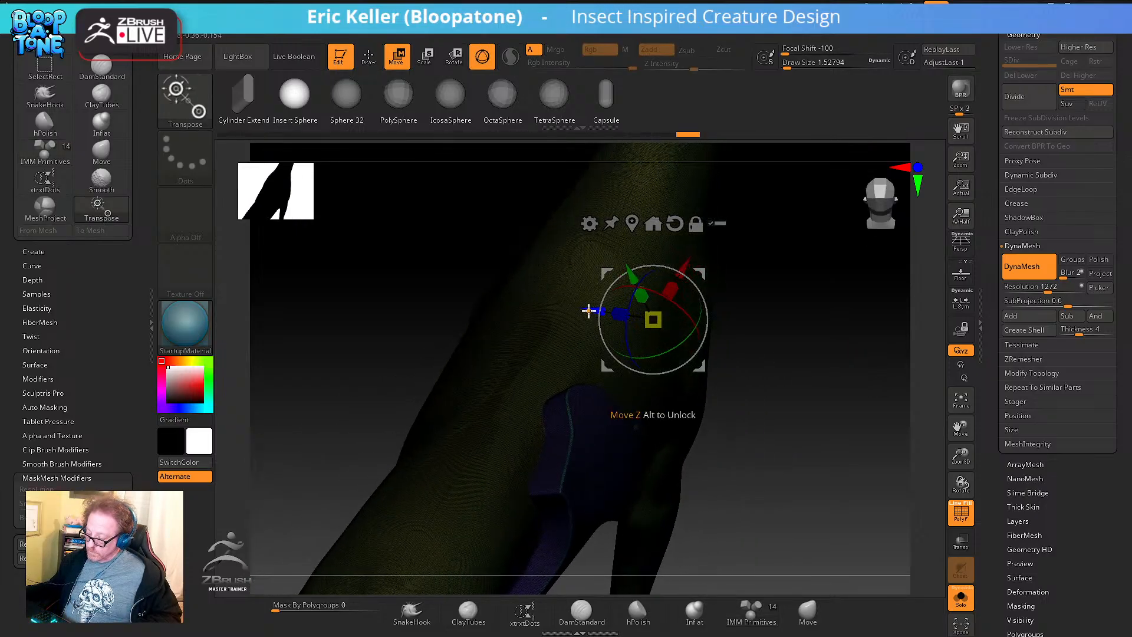
{"action": "left_click_drag", "start_coordinate": [588, 311], "coordinate": [629, 316]}
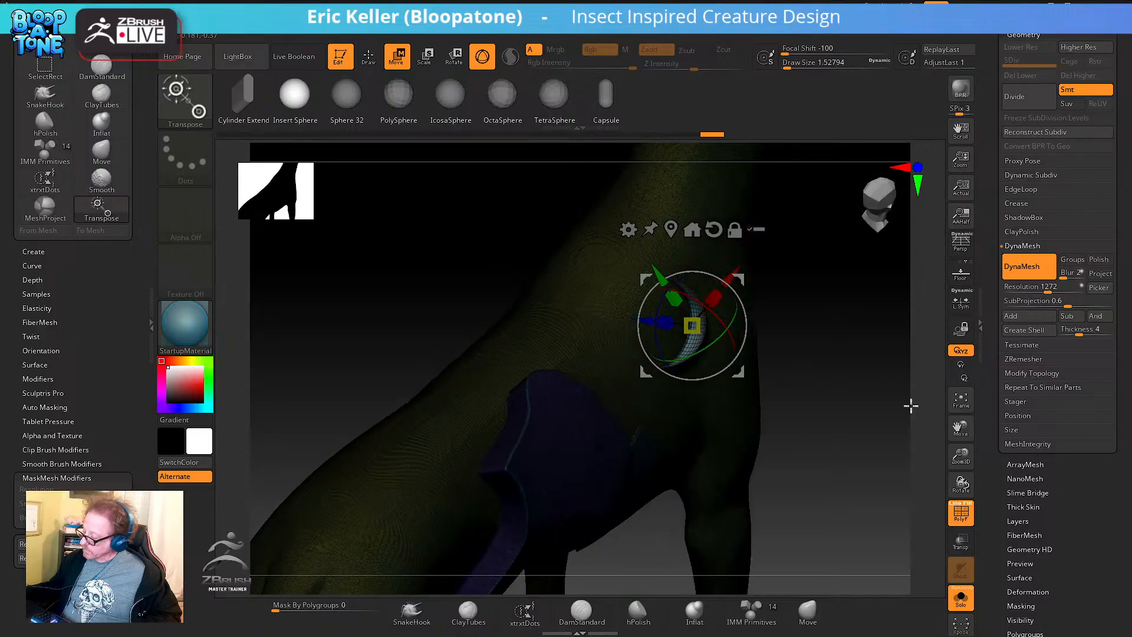
{"action": "key", "text": "q"}
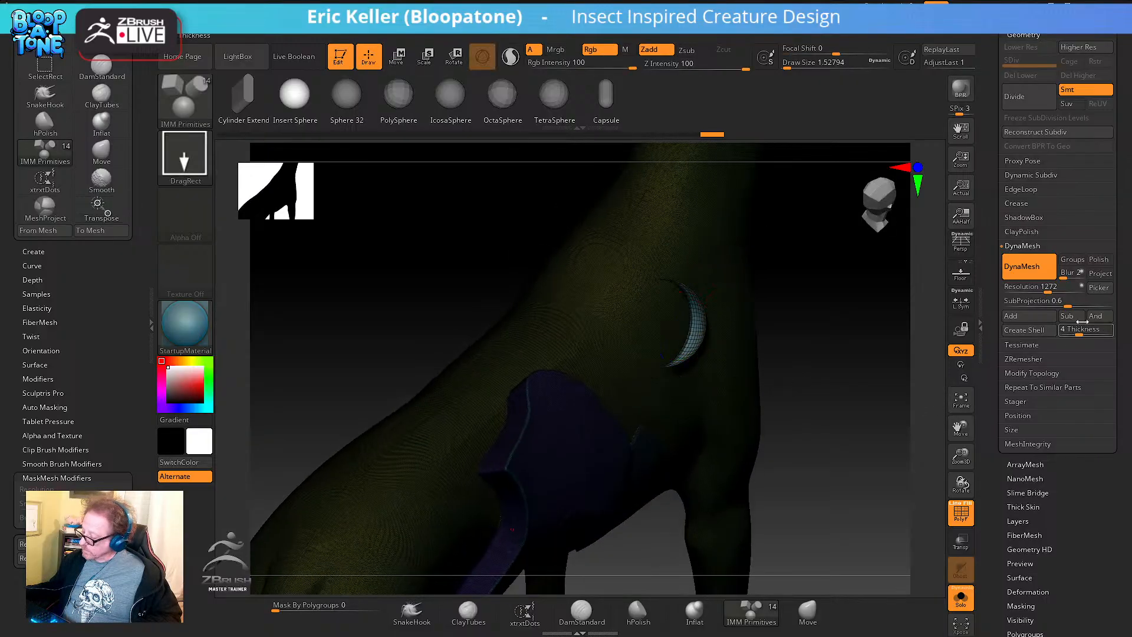
Clear the mask and create the DynaMesh shell with Thickness 4, using the sphere as the opening
{"action": "left_click", "coordinate": [1032, 330]}
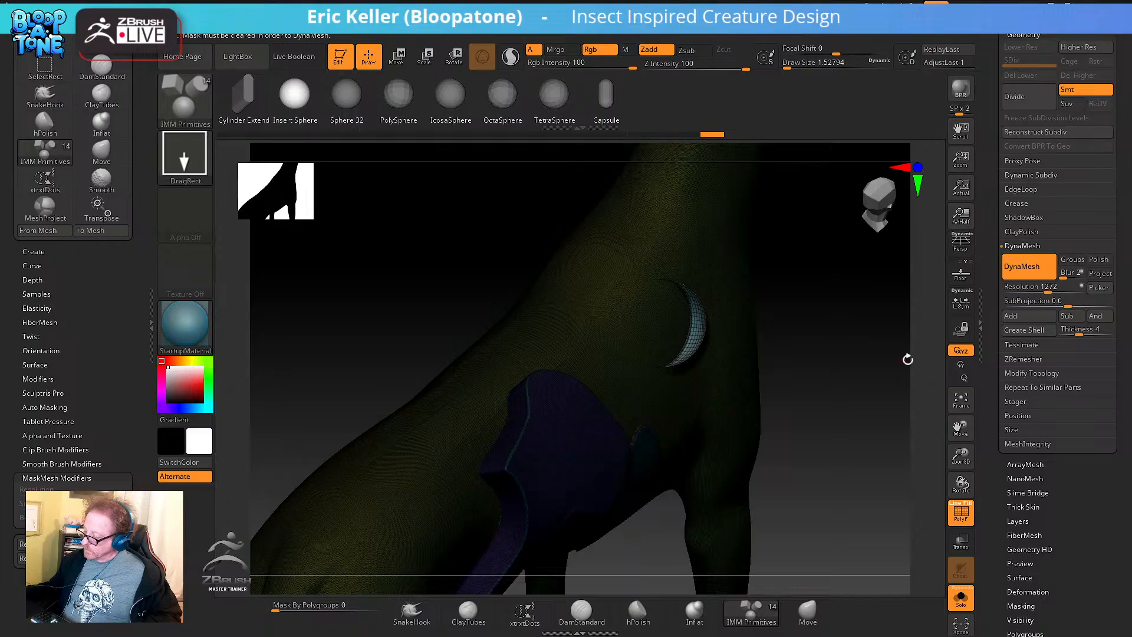
{"action": "left_click_drag", "start_coordinate": [843, 359], "coordinate": [922, 310], "text": "ctrl"}
{"action": "left_click", "coordinate": [879, 387], "text": "ctrl"}
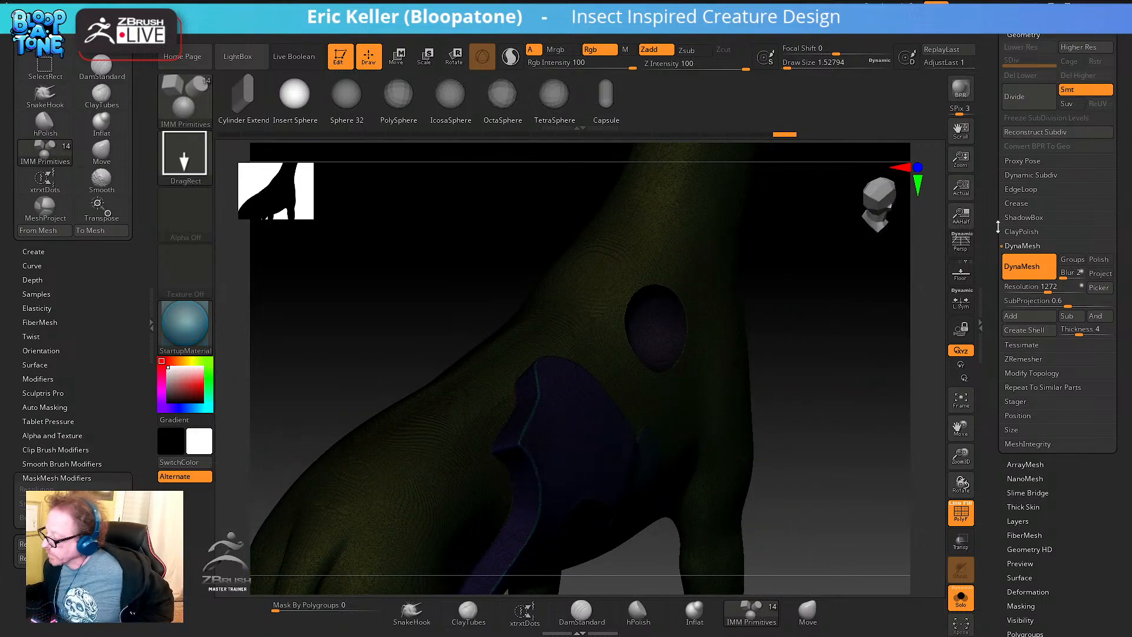
Switch back to the treehopper mesh, frame it, and hide the polyframe to show the pitted shell
{"action": "left_click_drag", "start_coordinate": [997, 228], "coordinate": [997, 403]}
{"action": "left_click", "coordinate": [1029, 242]}
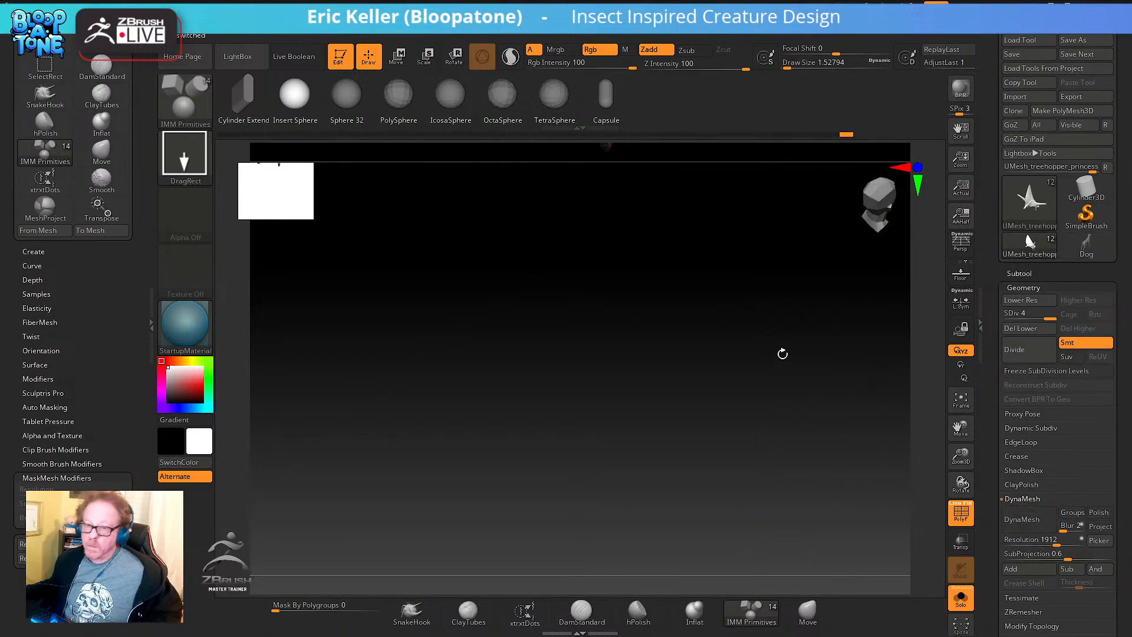
{"action": "left_click", "coordinate": [961, 401]}
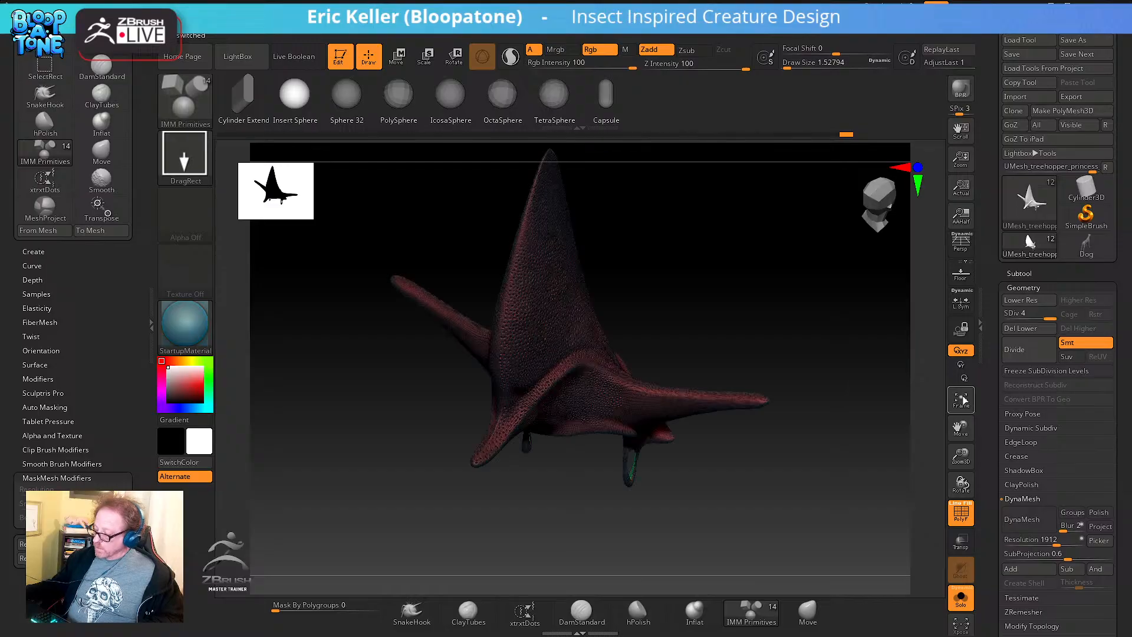
{"action": "left_click_drag", "start_coordinate": [753, 500], "coordinate": [917, 522]}
{"action": "left_click", "coordinate": [961, 513]}
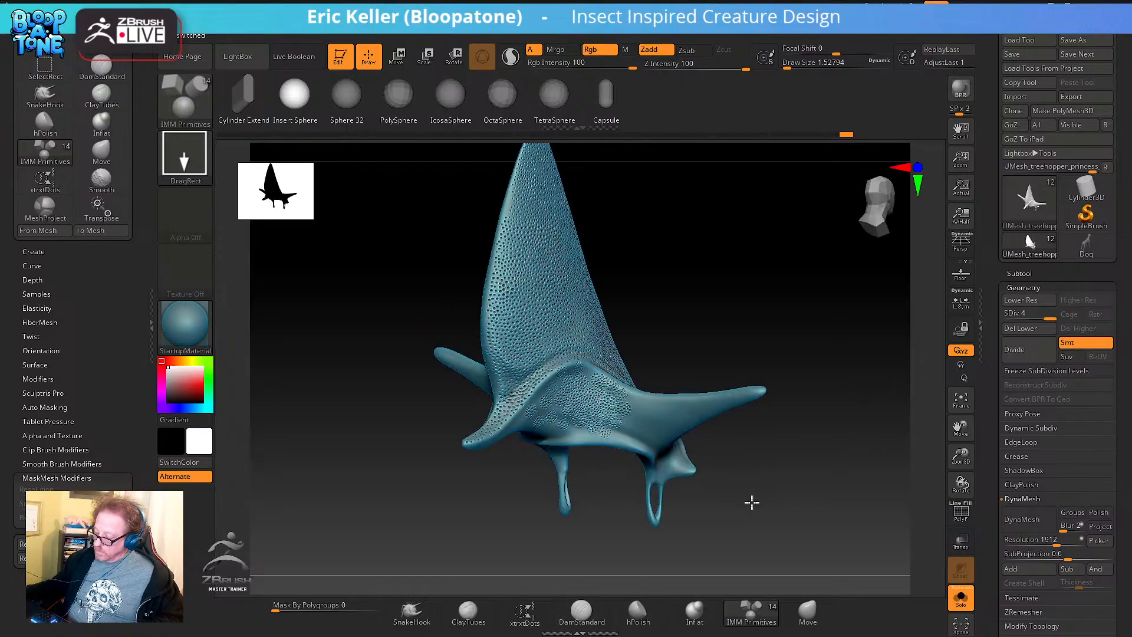
{"action": "left_click_drag", "start_coordinate": [751, 497], "coordinate": [829, 349], "text": "alt"}
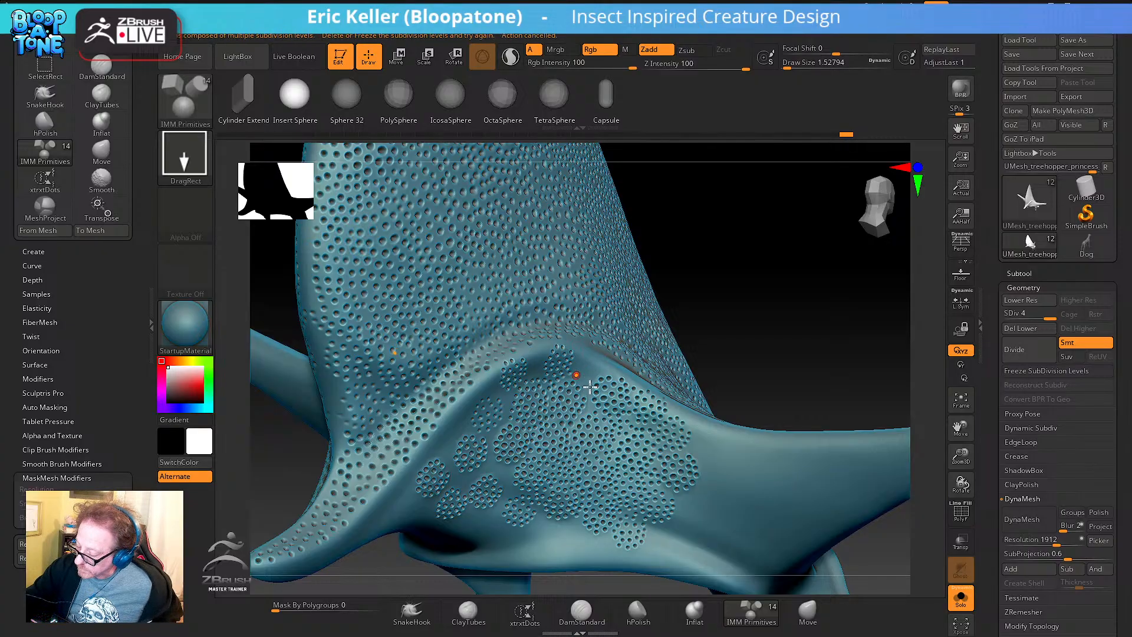
Choose the DamStandard brush and stamp pits in the gap between the two hole clusters just beneath the curved ridge
{"action": "mouse_move", "coordinate": [576, 373]}
{"action": "right_mouse_down"}
{"action": "mouse_move", "coordinate": [579, 332]}
{"action": "mouse_move", "coordinate": [526, 321]}
{"action": "right_mouse_up"}
{"action": "key", "text": "b"}
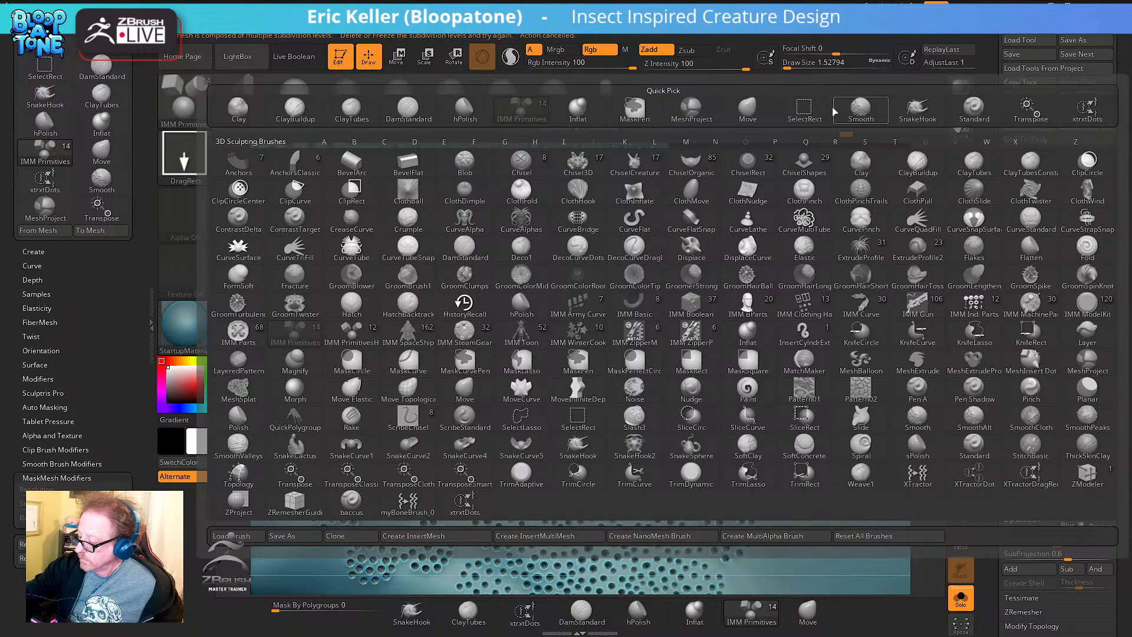
{"action": "left_click", "coordinate": [413, 113]}
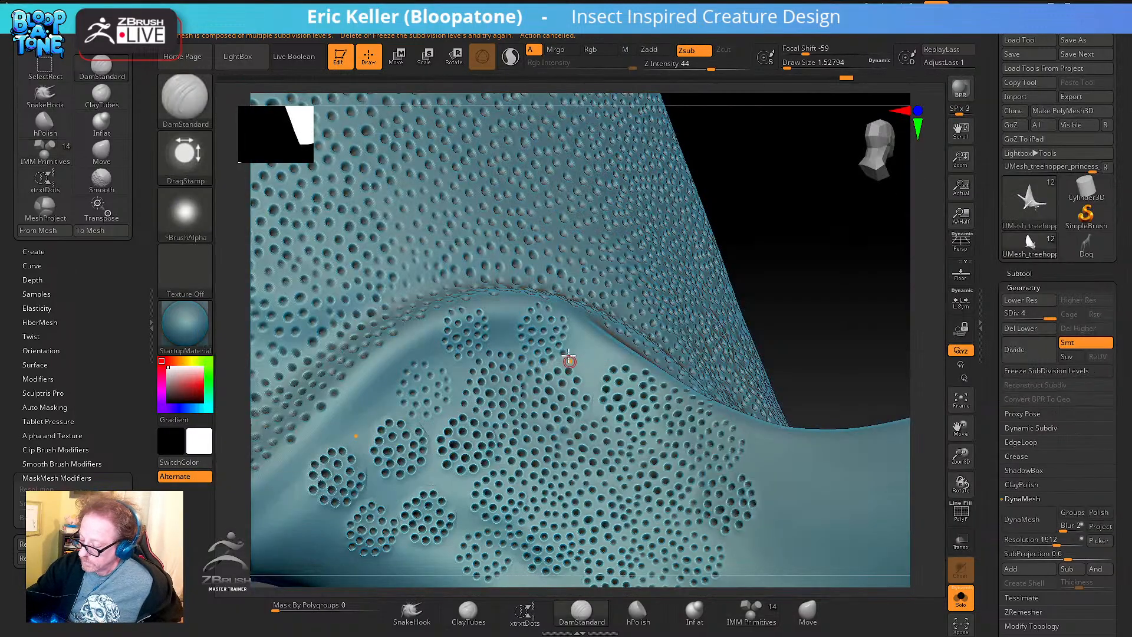
{"action": "mouse_move", "coordinate": [569, 359]}
{"action": "right_mouse_down"}
{"action": "mouse_move", "coordinate": [518, 331]}
{"action": "mouse_move", "coordinate": [494, 343]}
{"action": "right_mouse_up"}
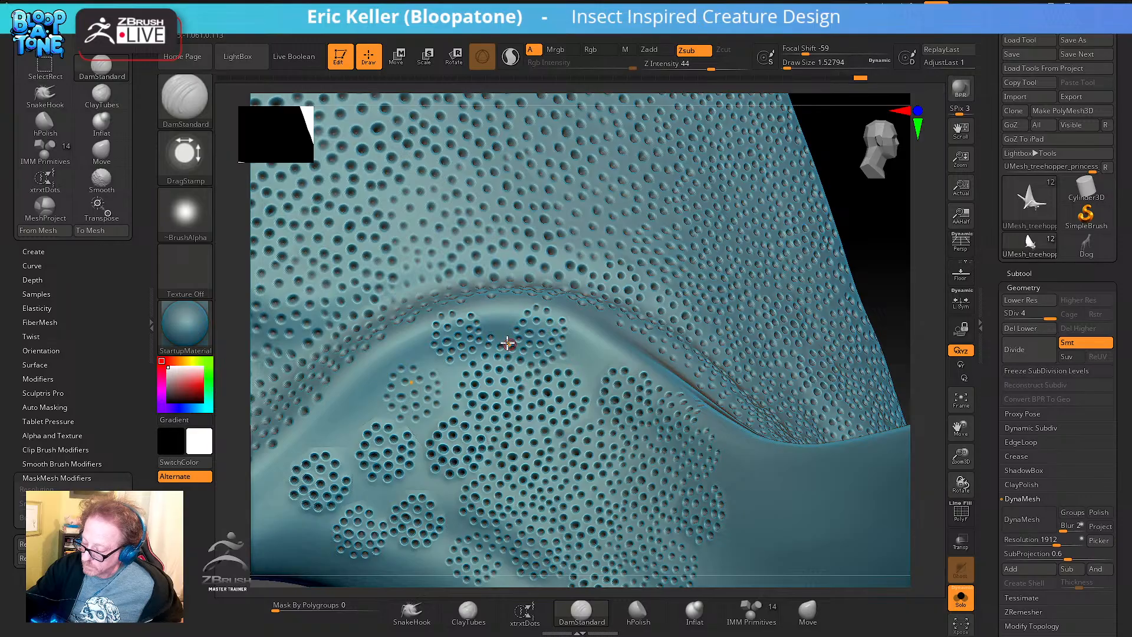
{"action": "right_click_drag", "start_coordinate": [517, 350], "coordinate": [492, 388], "text": "alt"}
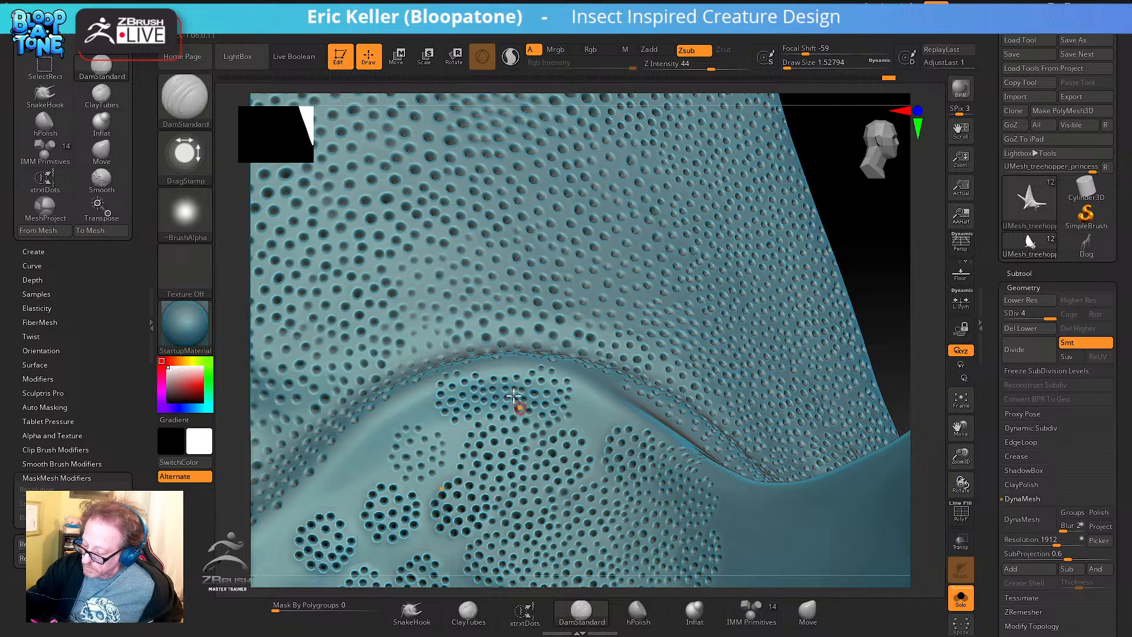
Set the draw size to about 1.82 and stamp pits along the curved ridge above the gap between the hole clusters
{"action": "mouse_move", "coordinate": [514, 396]}
{"action": "right_mouse_down", "text": "alt"}
{"action": "mouse_move", "coordinate": [493, 407]}
{"action": "mouse_move", "coordinate": [531, 434]}
{"action": "mouse_move", "coordinate": [484, 386]}
{"action": "right_mouse_up", "text": "alt"}
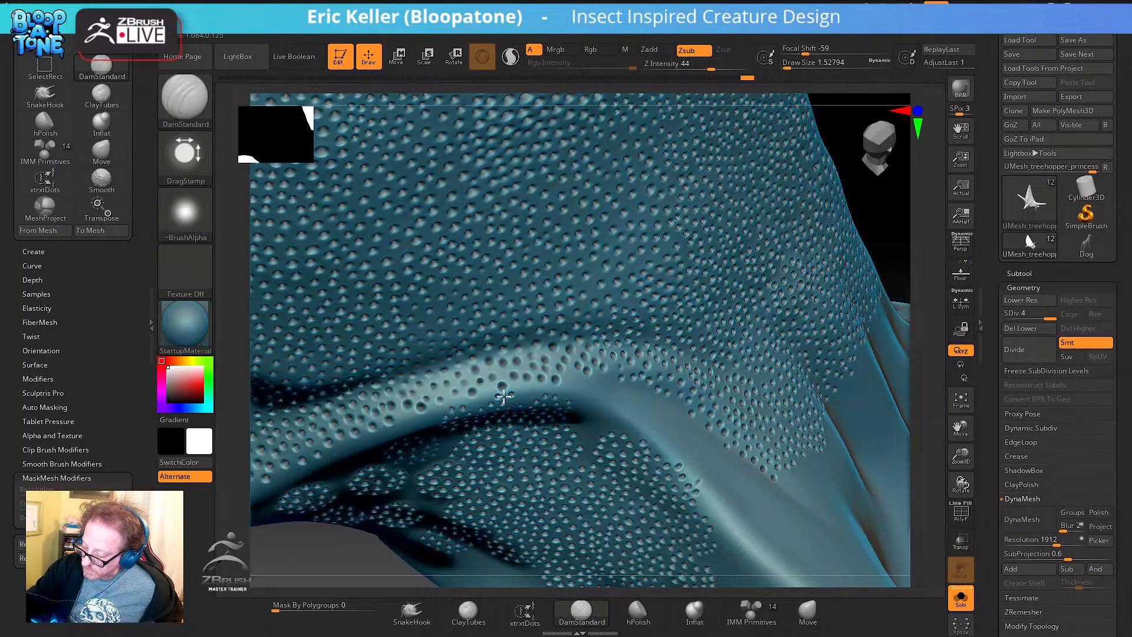
{"action": "mouse_move", "coordinate": [531, 404]}
{"action": "right_mouse_down"}
{"action": "mouse_move", "coordinate": [493, 399]}
{"action": "mouse_move", "coordinate": [493, 385]}
{"action": "mouse_move", "coordinate": [519, 387]}
{"action": "right_mouse_up"}
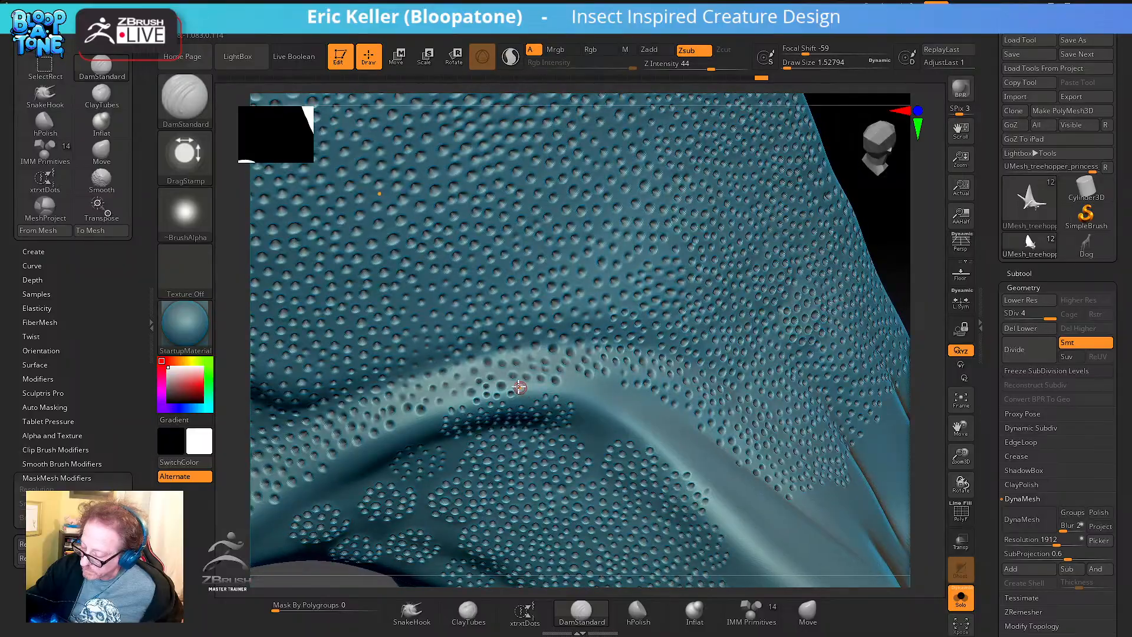
{"action": "right_click_drag", "start_coordinate": [553, 428], "coordinate": [516, 386]}
{"action": "mouse_move", "coordinate": [545, 421]}
{"action": "right_mouse_down"}
{"action": "mouse_move", "coordinate": [525, 399]}
{"action": "mouse_move", "coordinate": [536, 405]}
{"action": "mouse_move", "coordinate": [543, 390]}
{"action": "mouse_move", "coordinate": [557, 394]}
{"action": "mouse_move", "coordinate": [551, 386]}
{"action": "mouse_move", "coordinate": [579, 418]}
{"action": "mouse_move", "coordinate": [578, 383]}
{"action": "right_mouse_up"}
{"action": "key", "text": "s"}
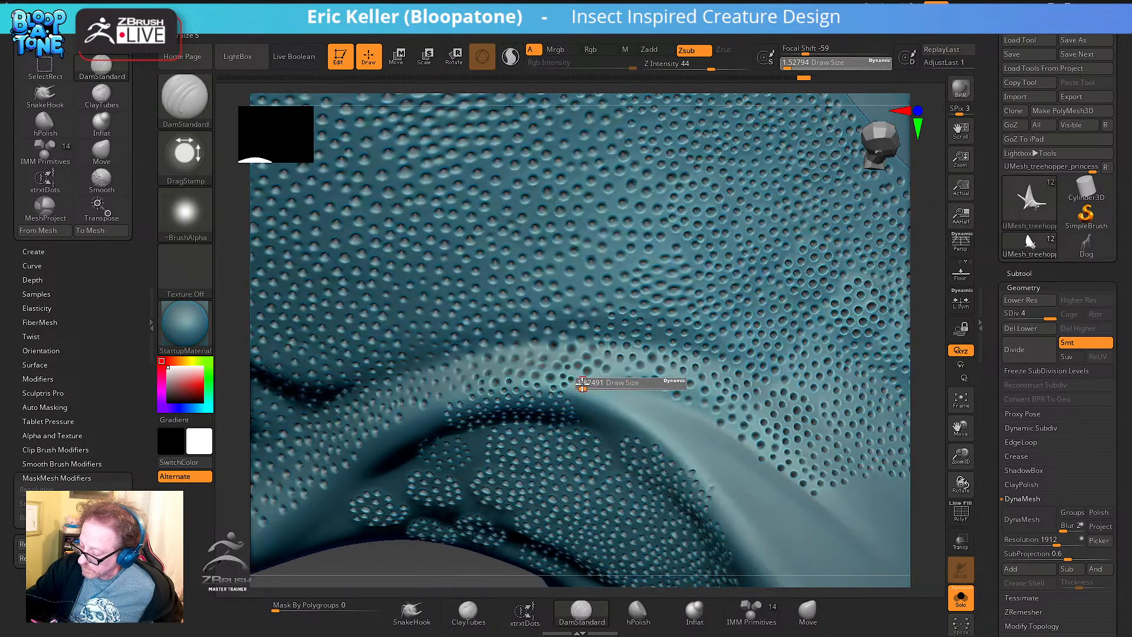
{"action": "left_click", "coordinate": [582, 383]}
{"action": "mouse_move", "coordinate": [599, 409]}
{"action": "right_mouse_down"}
{"action": "mouse_move", "coordinate": [583, 363]}
{"action": "mouse_move", "coordinate": [565, 387]}
{"action": "right_mouse_up"}
{"action": "key", "text": "s"}
{"action": "left_click", "coordinate": [589, 393]}
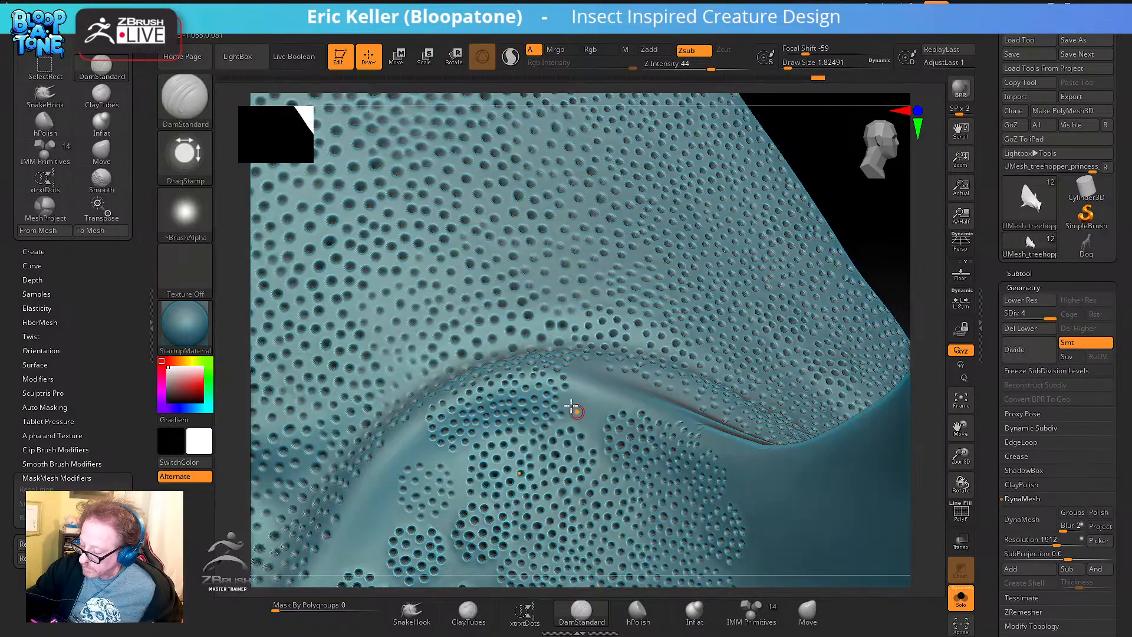
Stamp pits down from the ridge's underside into the smooth gap between the two large hole clusters
{"action": "key", "text": "ctrl"}
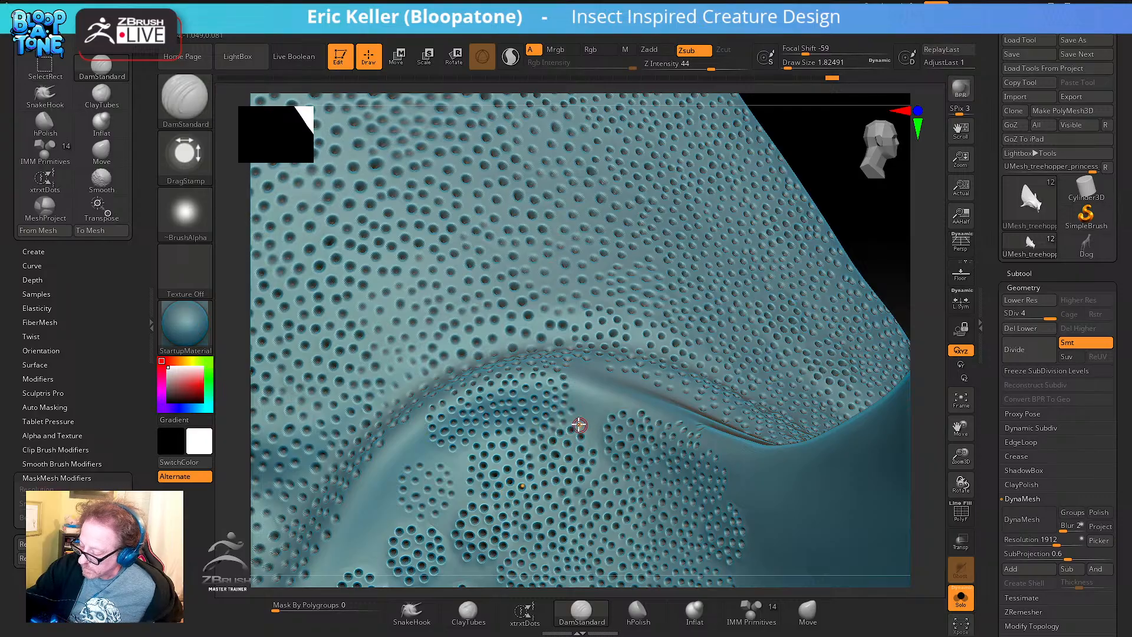
{"action": "left_click", "coordinate": [578, 424]}
{"action": "mouse_move", "coordinate": [590, 431]}
{"action": "right_mouse_down"}
{"action": "mouse_move", "coordinate": [576, 432]}
{"action": "mouse_move", "coordinate": [558, 400]}
{"action": "mouse_move", "coordinate": [556, 430]}
{"action": "mouse_move", "coordinate": [540, 428]}
{"action": "mouse_move", "coordinate": [566, 408]}
{"action": "mouse_move", "coordinate": [561, 441]}
{"action": "mouse_move", "coordinate": [551, 411]}
{"action": "mouse_move", "coordinate": [560, 432]}
{"action": "mouse_move", "coordinate": [560, 397]}
{"action": "mouse_move", "coordinate": [523, 404]}
{"action": "right_mouse_up"}
{"action": "left_click", "coordinate": [555, 431]}
{"action": "left_click", "coordinate": [583, 404]}
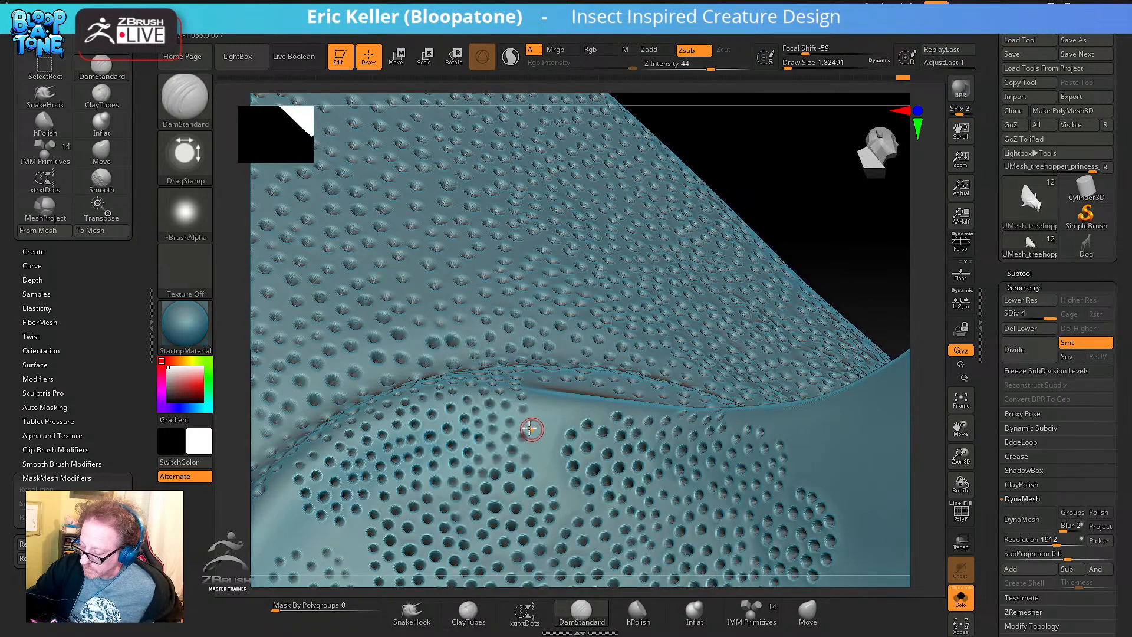
{"action": "mouse_move", "coordinate": [566, 469]}
{"action": "right_mouse_down"}
{"action": "mouse_move", "coordinate": [536, 430]}
{"action": "mouse_move", "coordinate": [547, 427]}
{"action": "mouse_move", "coordinate": [532, 376]}
{"action": "mouse_move", "coordinate": [543, 332]}
{"action": "right_mouse_up"}
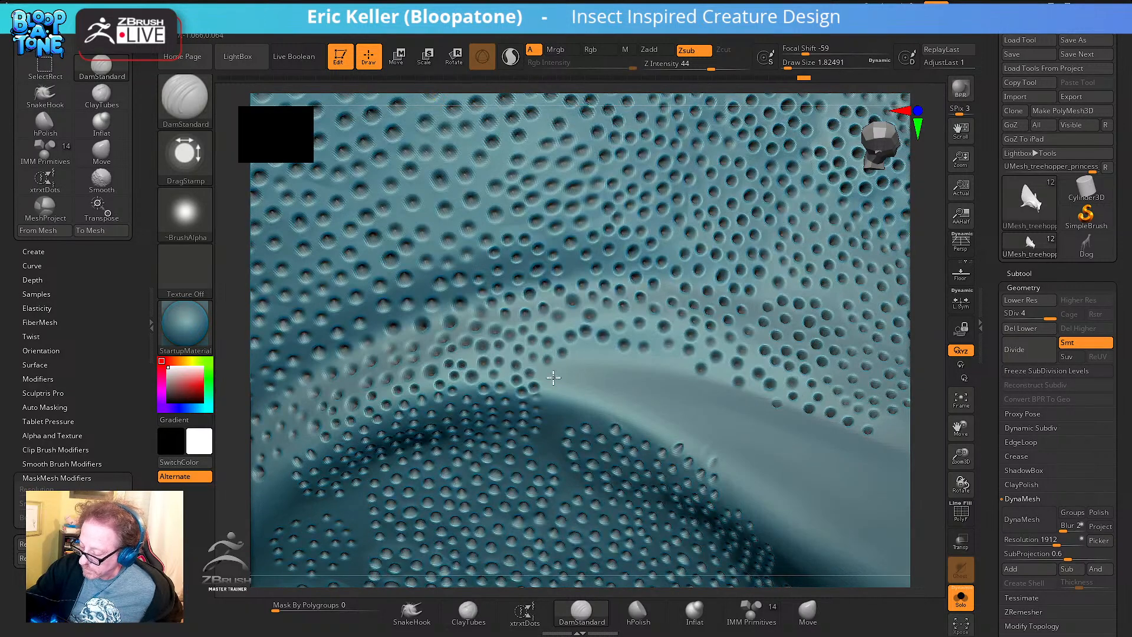
{"action": "mouse_move", "coordinate": [553, 377]}
{"action": "right_mouse_down"}
{"action": "mouse_move", "coordinate": [557, 421]}
{"action": "mouse_move", "coordinate": [537, 412]}
{"action": "right_mouse_up"}
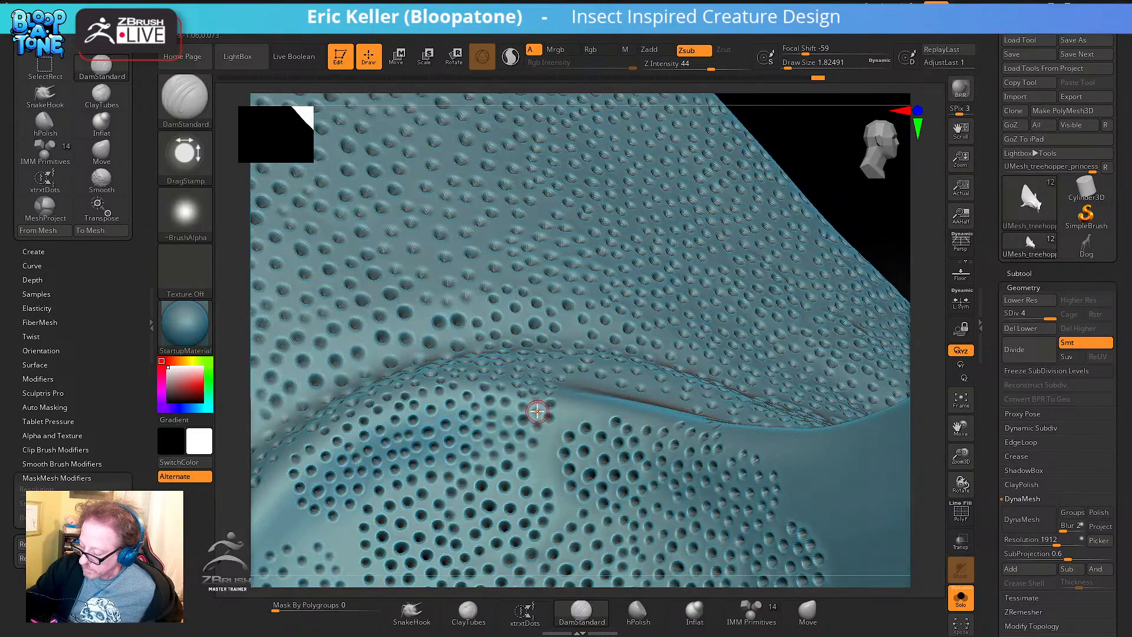
{"action": "mouse_move", "coordinate": [566, 454]}
{"action": "right_mouse_down"}
{"action": "mouse_move", "coordinate": [546, 409]}
{"action": "mouse_move", "coordinate": [533, 428]}
{"action": "mouse_move", "coordinate": [543, 406]}
{"action": "right_mouse_up"}
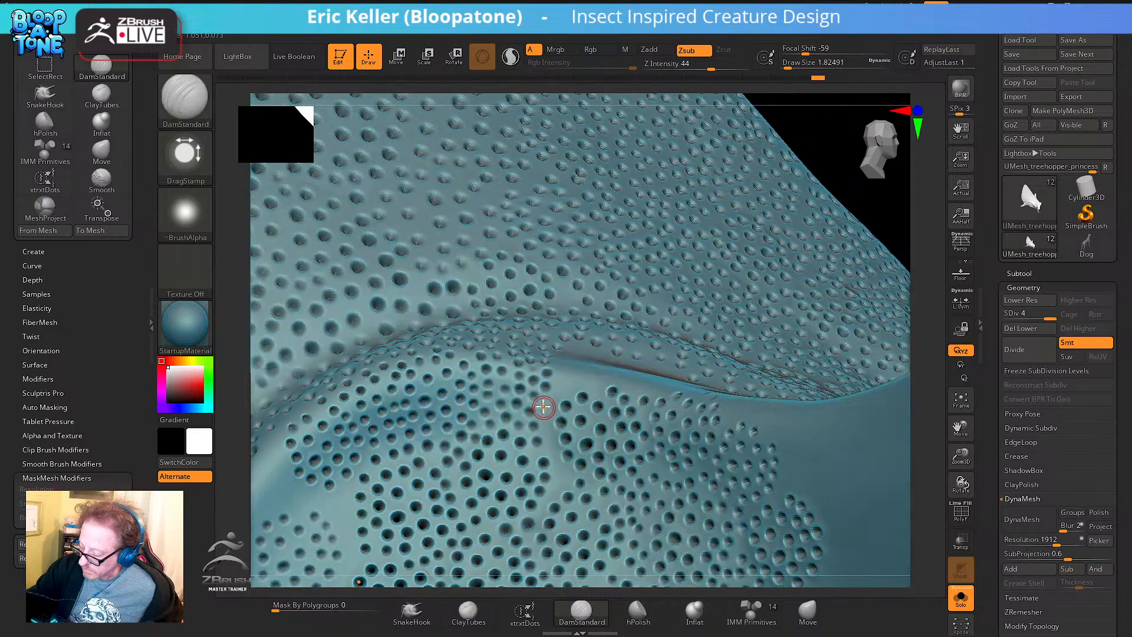
Set the draw size to about 1.3 and stamp smaller pits along the seam between the two hole clusters
{"action": "key", "text": "s"}
{"action": "left_click_drag", "start_coordinate": [546, 420], "coordinate": [544, 420]}
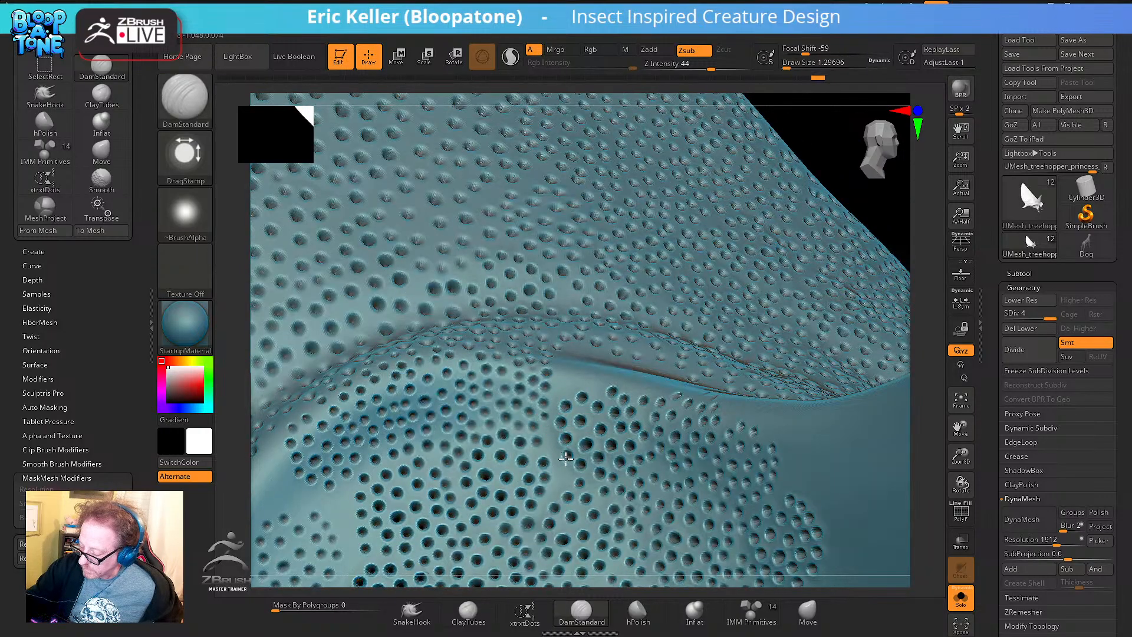
{"action": "right_click_drag", "start_coordinate": [557, 464], "coordinate": [528, 422]}
{"action": "right_click_drag", "start_coordinate": [568, 456], "coordinate": [561, 426]}
Return the draw size to about 1.82 and fill the remaining gap so the two hole clusters join beneath the ridge
{"action": "key", "text": "s"}
{"action": "left_click_drag", "start_coordinate": [555, 448], "coordinate": [568, 446]}
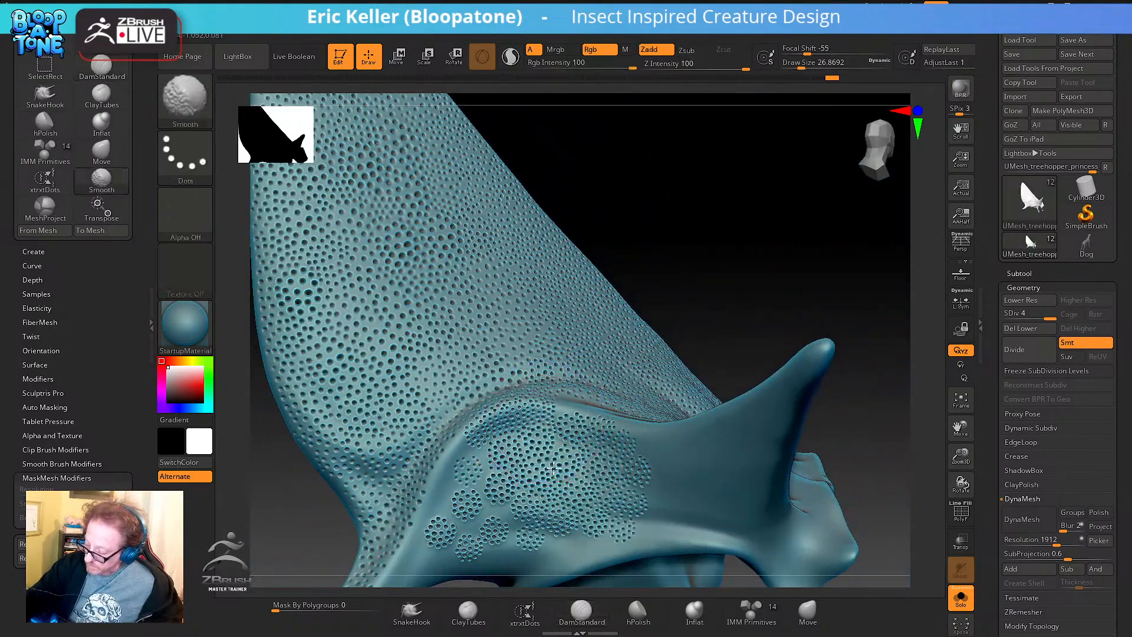
{"action": "right_click_drag", "start_coordinate": [569, 454], "coordinate": [551, 445], "text": "ctrl"}
{"action": "key", "text": "s"}
{"action": "left_click_drag", "start_coordinate": [545, 447], "coordinate": [553, 435]}
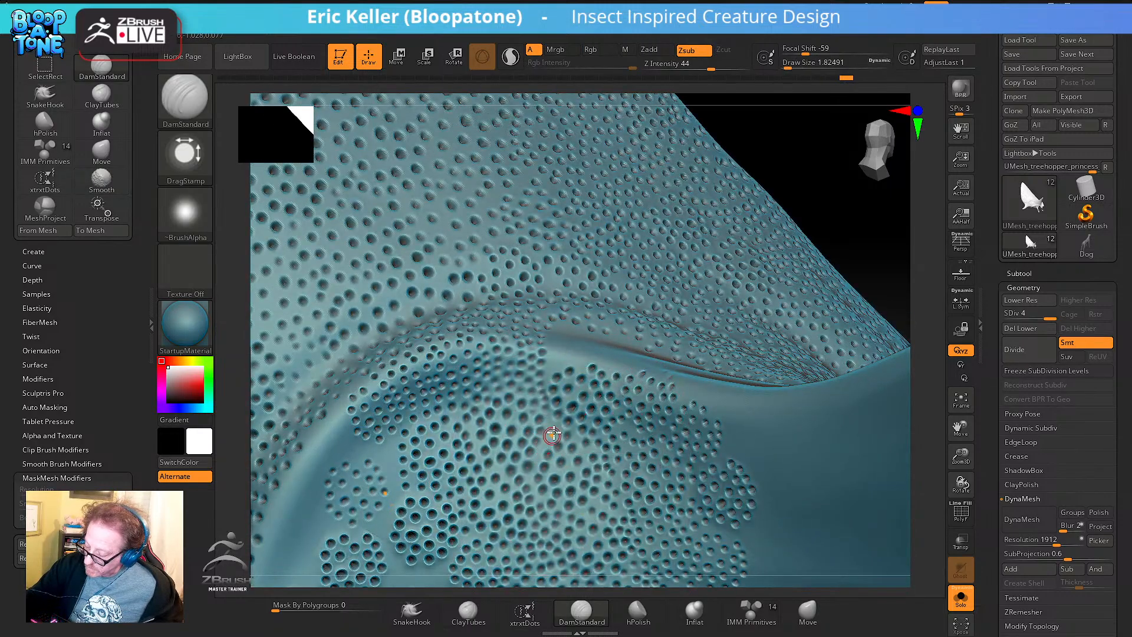
{"action": "right_click_drag", "start_coordinate": [572, 457], "coordinate": [534, 413]}
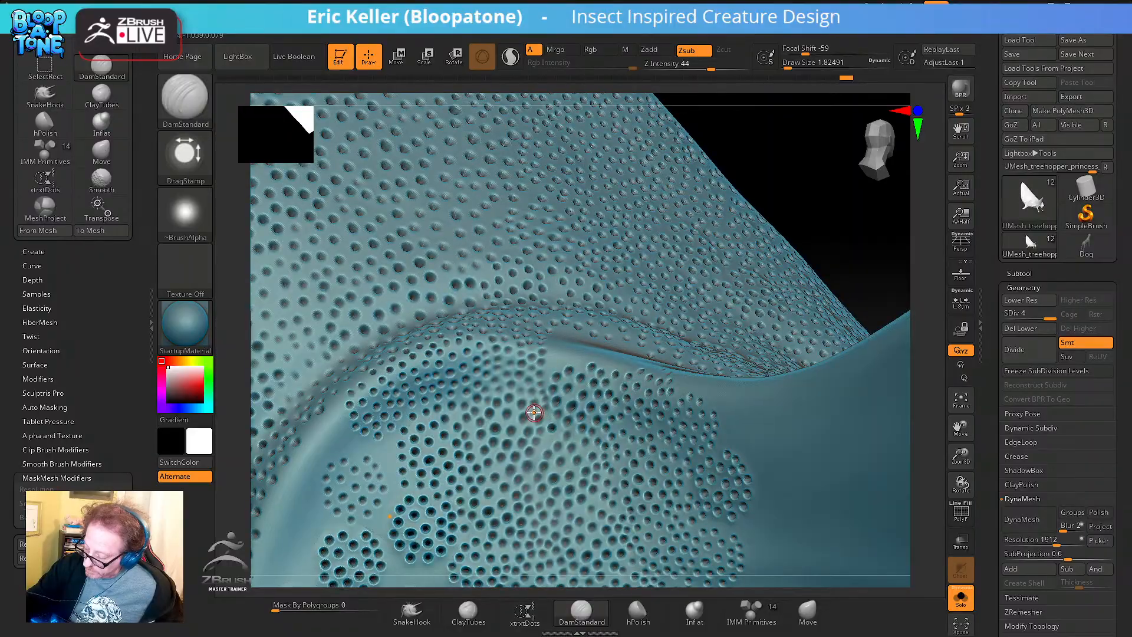
{"action": "mouse_move", "coordinate": [568, 456]}
{"action": "right_mouse_down"}
{"action": "mouse_move", "coordinate": [531, 382]}
{"action": "mouse_move", "coordinate": [546, 437]}
{"action": "mouse_move", "coordinate": [556, 441]}
{"action": "mouse_move", "coordinate": [551, 423]}
{"action": "mouse_move", "coordinate": [566, 434]}
{"action": "mouse_move", "coordinate": [548, 400]}
{"action": "mouse_move", "coordinate": [563, 393]}
{"action": "mouse_move", "coordinate": [566, 363]}
{"action": "mouse_move", "coordinate": [563, 408]}
{"action": "mouse_move", "coordinate": [574, 416]}
{"action": "mouse_move", "coordinate": [574, 401]}
{"action": "right_mouse_up"}
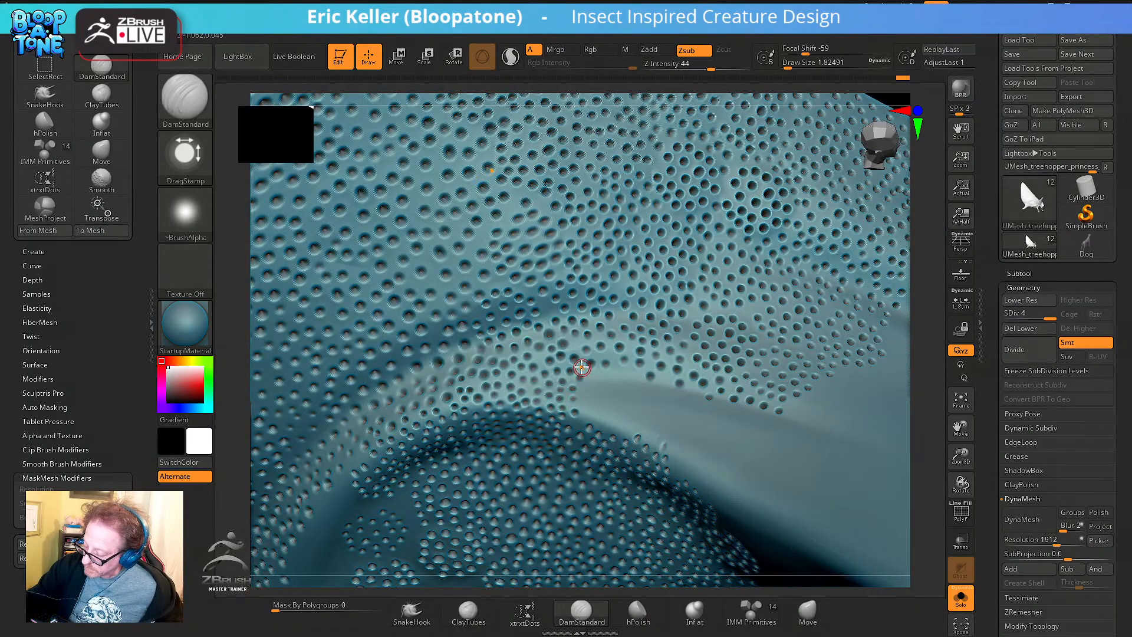
Extend the stamped pits along the smooth ridge face, from the pitted end of the ridge toward the creature's horn
{"action": "right_click_drag", "start_coordinate": [580, 345], "coordinate": [594, 391]}
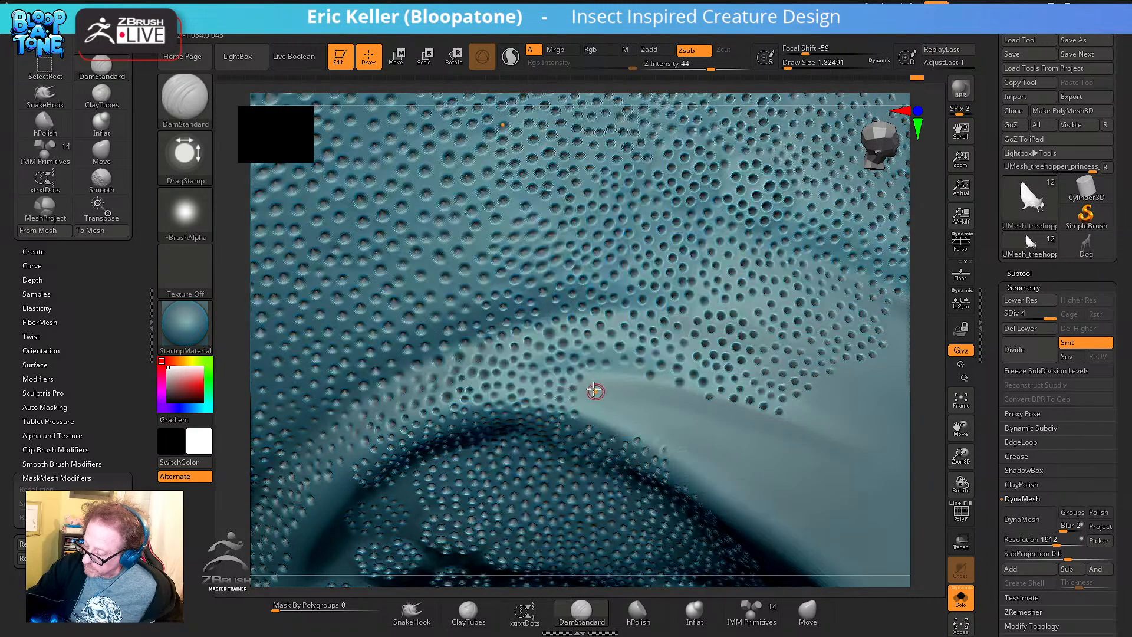
{"action": "left_click", "coordinate": [598, 394]}
{"action": "right_click_drag", "start_coordinate": [611, 429], "coordinate": [583, 377]}
{"action": "right_click_drag", "start_coordinate": [590, 428], "coordinate": [597, 374]}
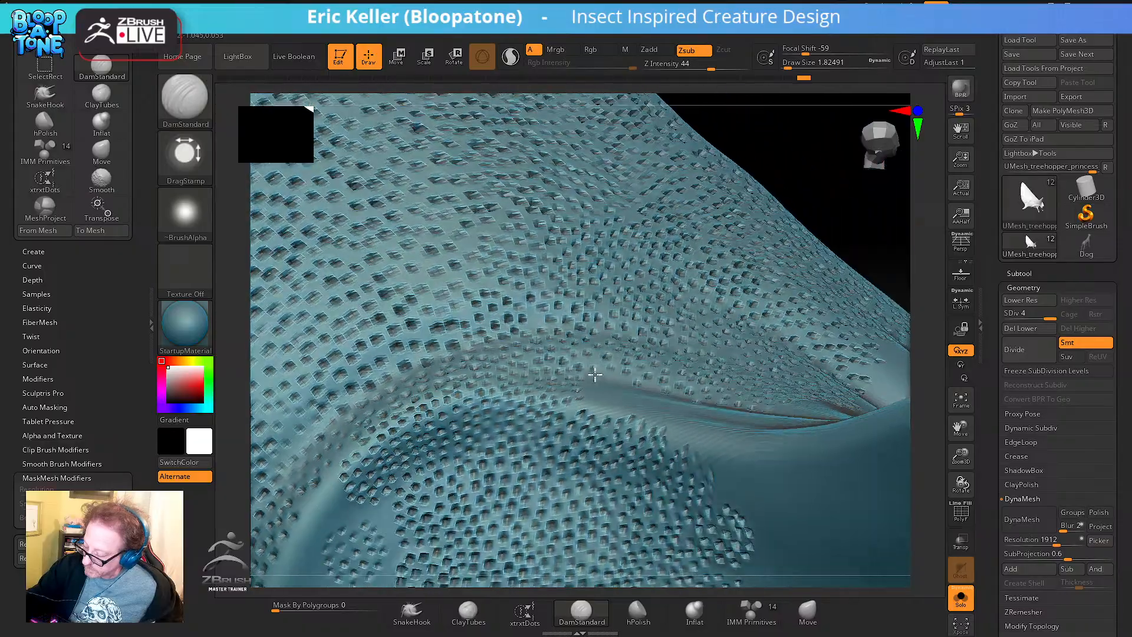
{"action": "mouse_move", "coordinate": [607, 444]}
{"action": "right_mouse_down"}
{"action": "mouse_move", "coordinate": [601, 424]}
{"action": "mouse_move", "coordinate": [590, 440]}
{"action": "mouse_move", "coordinate": [583, 406]}
{"action": "mouse_move", "coordinate": [595, 412]}
{"action": "mouse_move", "coordinate": [590, 381]}
{"action": "mouse_move", "coordinate": [612, 356]}
{"action": "mouse_move", "coordinate": [602, 371]}
{"action": "right_mouse_up"}
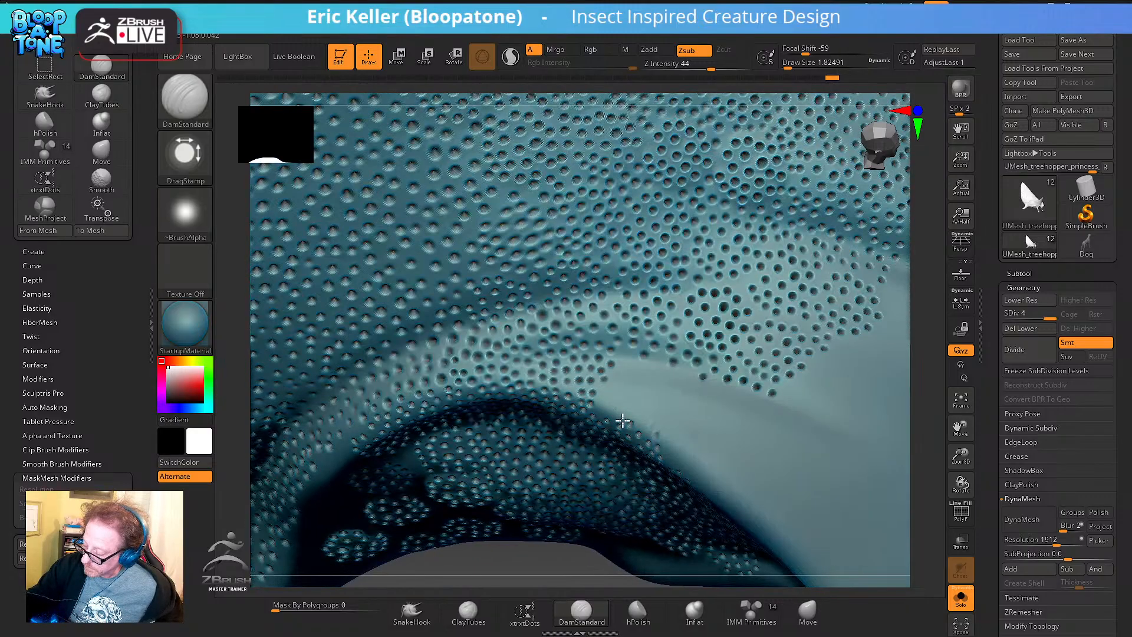
{"action": "right_click_drag", "start_coordinate": [623, 421], "coordinate": [609, 385]}
{"action": "mouse_move", "coordinate": [619, 434]}
{"action": "right_mouse_down"}
{"action": "mouse_move", "coordinate": [605, 405]}
{"action": "mouse_move", "coordinate": [625, 424]}
{"action": "mouse_move", "coordinate": [615, 401]}
{"action": "mouse_move", "coordinate": [620, 413]}
{"action": "right_mouse_up"}
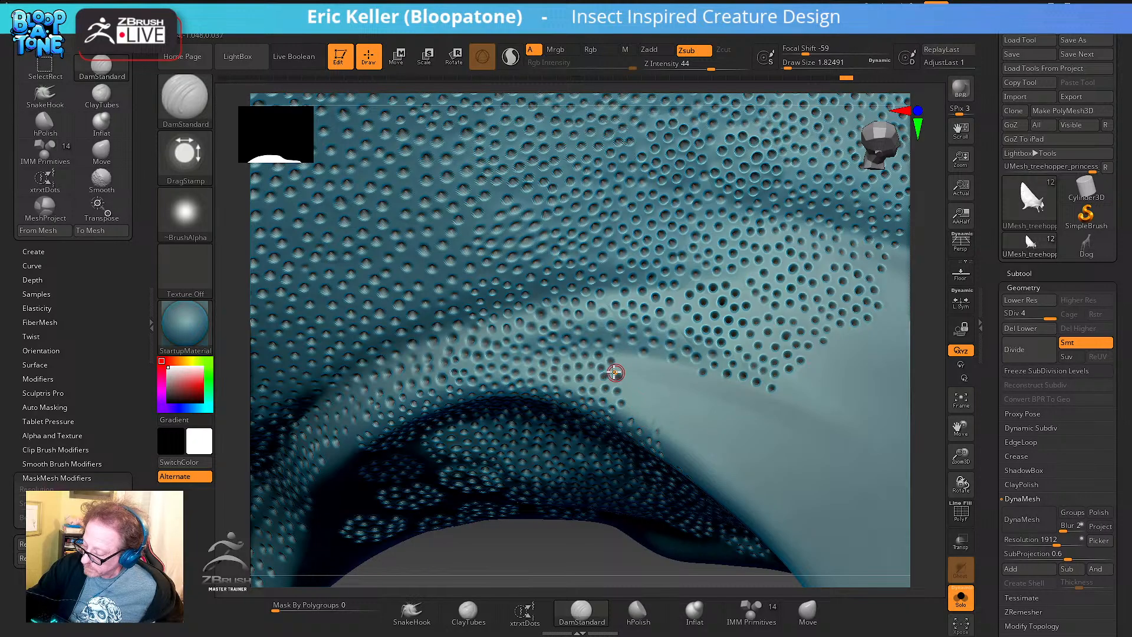
{"action": "mouse_move", "coordinate": [630, 357]}
{"action": "right_mouse_down"}
{"action": "mouse_move", "coordinate": [640, 377]}
{"action": "mouse_move", "coordinate": [631, 359]}
{"action": "mouse_move", "coordinate": [625, 413]}
{"action": "mouse_move", "coordinate": [659, 440]}
{"action": "mouse_move", "coordinate": [660, 424]}
{"action": "right_mouse_up"}
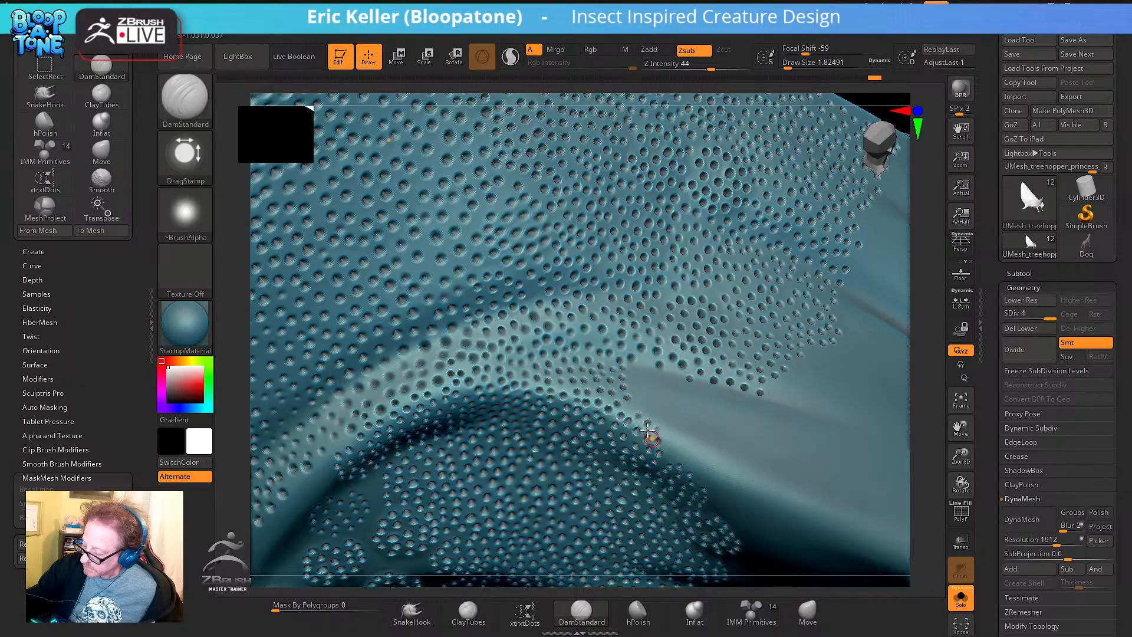
{"action": "right_click_drag", "start_coordinate": [655, 425], "coordinate": [631, 366]}
{"action": "left_click", "coordinate": [639, 376]}
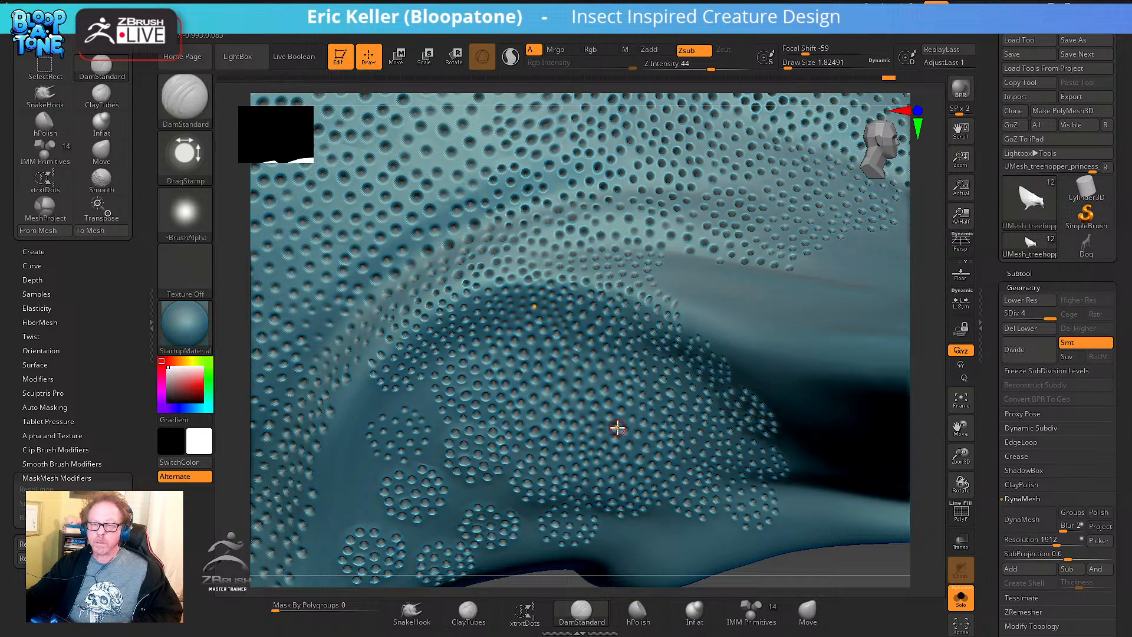
Set the draw size to about 2.19 and stamp pits under the ridge's descending end, next to the faint hole cluster
{"action": "mouse_move", "coordinate": [571, 396]}
{"action": "right_mouse_down"}
{"action": "mouse_move", "coordinate": [696, 354]}
{"action": "mouse_move", "coordinate": [599, 351]}
{"action": "mouse_move", "coordinate": [662, 415]}
{"action": "mouse_move", "coordinate": [632, 374]}
{"action": "mouse_move", "coordinate": [621, 407]}
{"action": "mouse_move", "coordinate": [591, 389]}
{"action": "mouse_move", "coordinate": [592, 435]}
{"action": "mouse_move", "coordinate": [530, 384]}
{"action": "mouse_move", "coordinate": [566, 395]}
{"action": "right_mouse_up"}
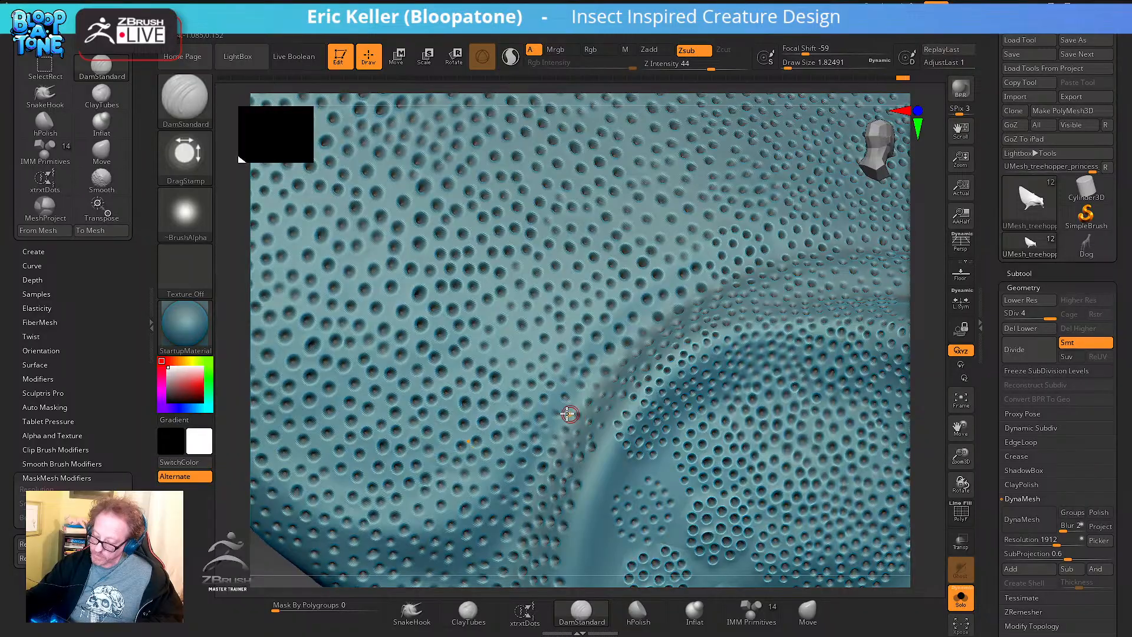
{"action": "key", "text": "ctrl"}
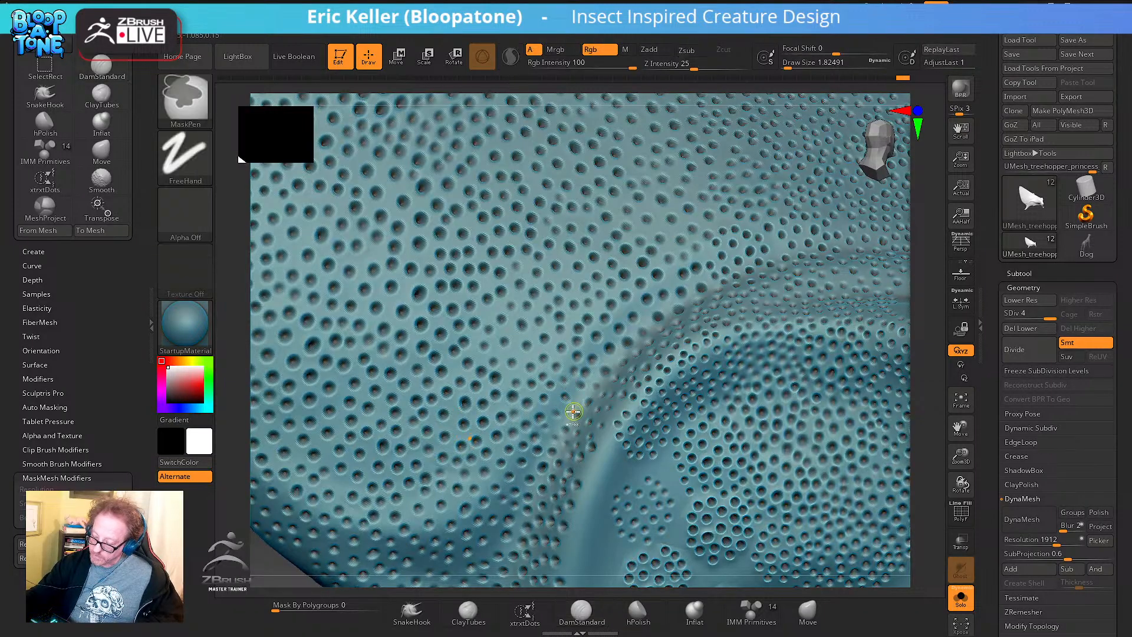
{"action": "mouse_move", "coordinate": [576, 426]}
{"action": "right_mouse_down"}
{"action": "mouse_move", "coordinate": [592, 415]}
{"action": "mouse_move", "coordinate": [557, 431]}
{"action": "mouse_move", "coordinate": [577, 459]}
{"action": "mouse_move", "coordinate": [556, 415]}
{"action": "right_mouse_up"}
{"action": "key", "text": "s"}
{"action": "left_click_drag", "start_coordinate": [556, 415], "coordinate": [555, 412]}
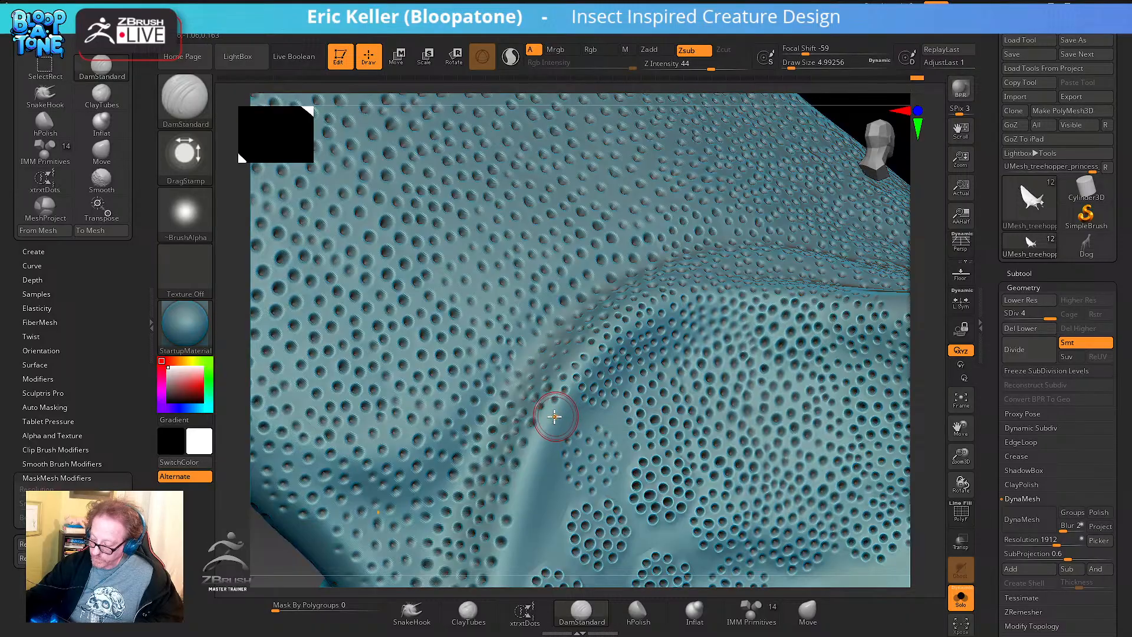
{"action": "key", "text": "s"}
{"action": "key", "text": "s"}
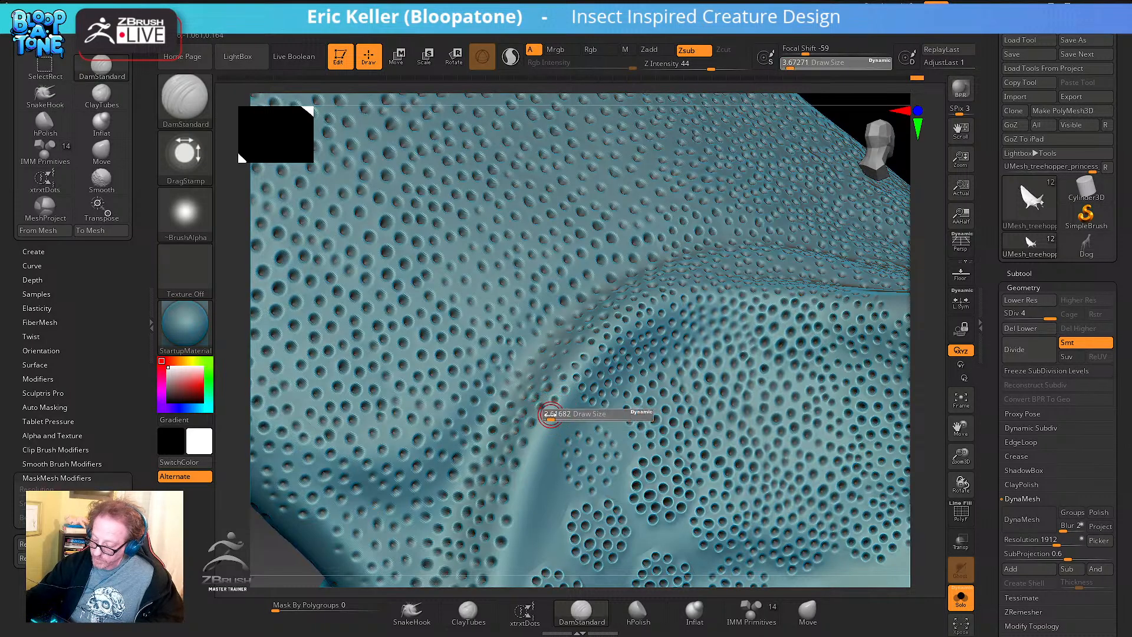
{"action": "left_click", "coordinate": [550, 413]}
{"action": "right_click_drag", "start_coordinate": [584, 433], "coordinate": [566, 399]}
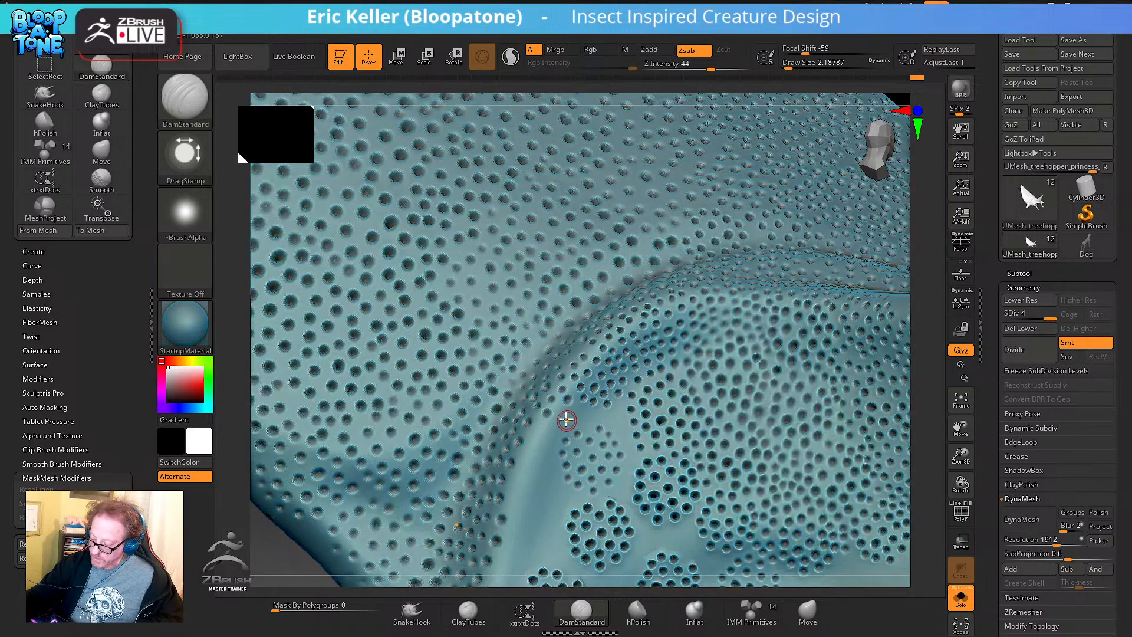
{"action": "mouse_move", "coordinate": [605, 442]}
{"action": "right_mouse_down"}
{"action": "mouse_move", "coordinate": [589, 421]}
{"action": "mouse_move", "coordinate": [607, 414]}
{"action": "right_mouse_up"}
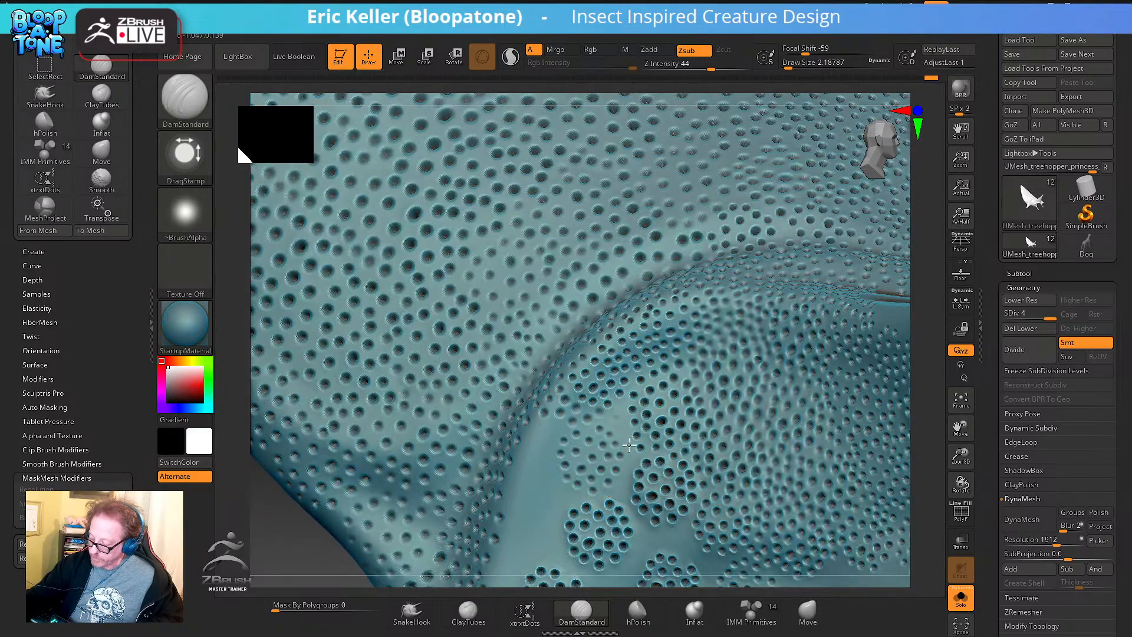
{"action": "right_click_drag", "start_coordinate": [625, 433], "coordinate": [626, 415]}
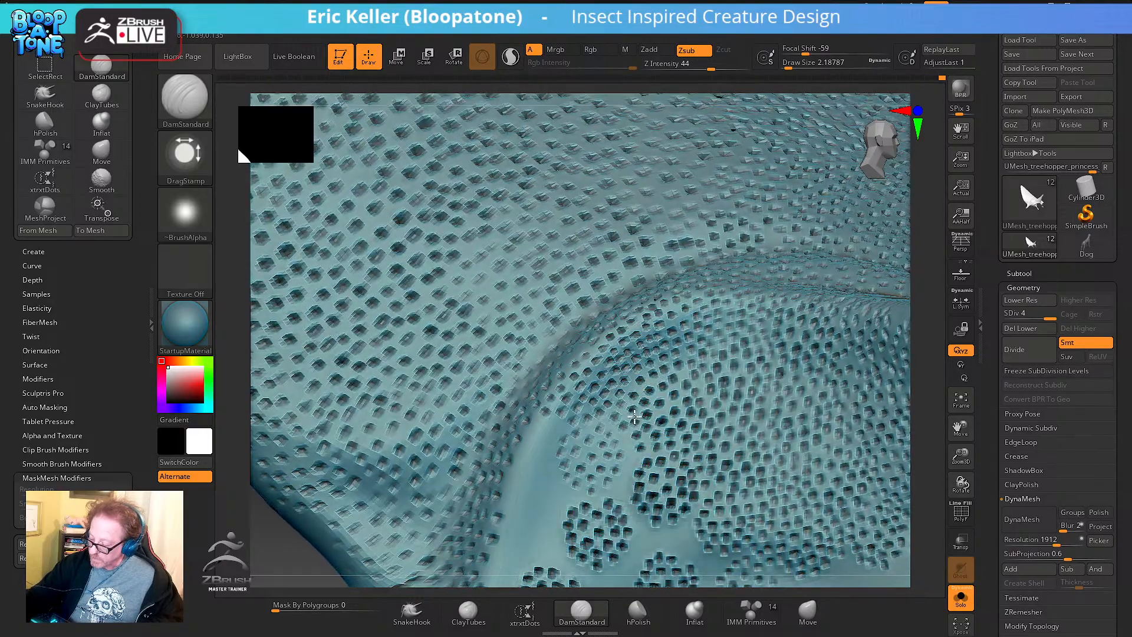
Set the draw size to about 1.53 and stamp smaller pits between the faint cluster and the main pitted patch
{"action": "key", "text": "s"}
{"action": "left_click", "coordinate": [621, 406]}
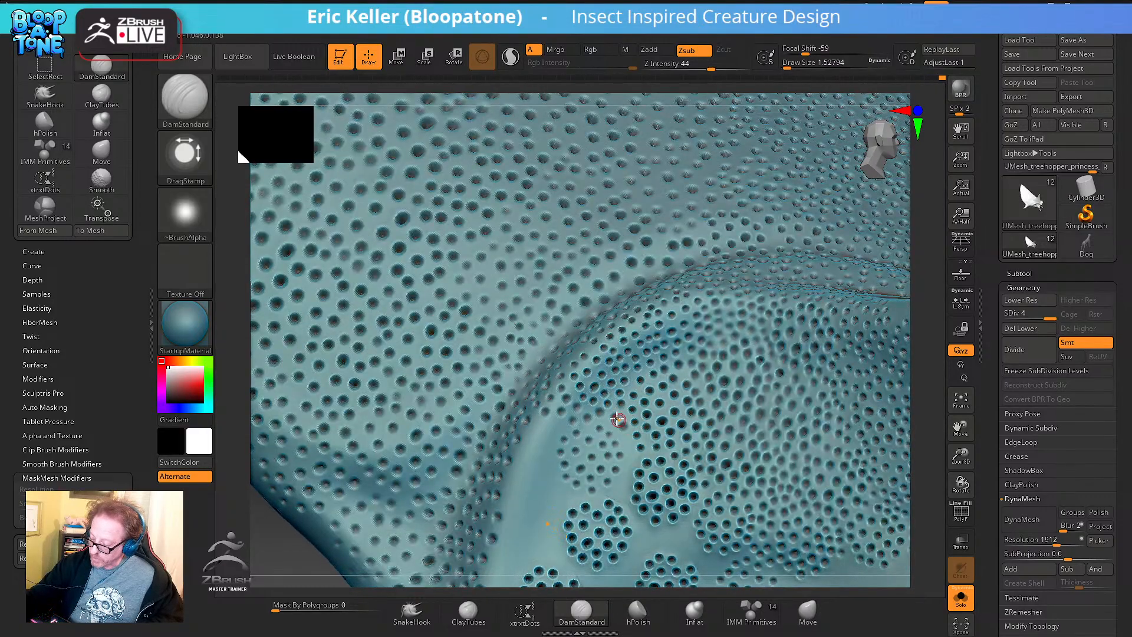
{"action": "mouse_move", "coordinate": [618, 419]}
{"action": "right_mouse_down"}
{"action": "mouse_move", "coordinate": [593, 377]}
{"action": "mouse_move", "coordinate": [562, 383]}
{"action": "mouse_move", "coordinate": [531, 308]}
{"action": "right_mouse_up"}
{"action": "right_click_drag", "start_coordinate": [575, 455], "coordinate": [482, 390]}
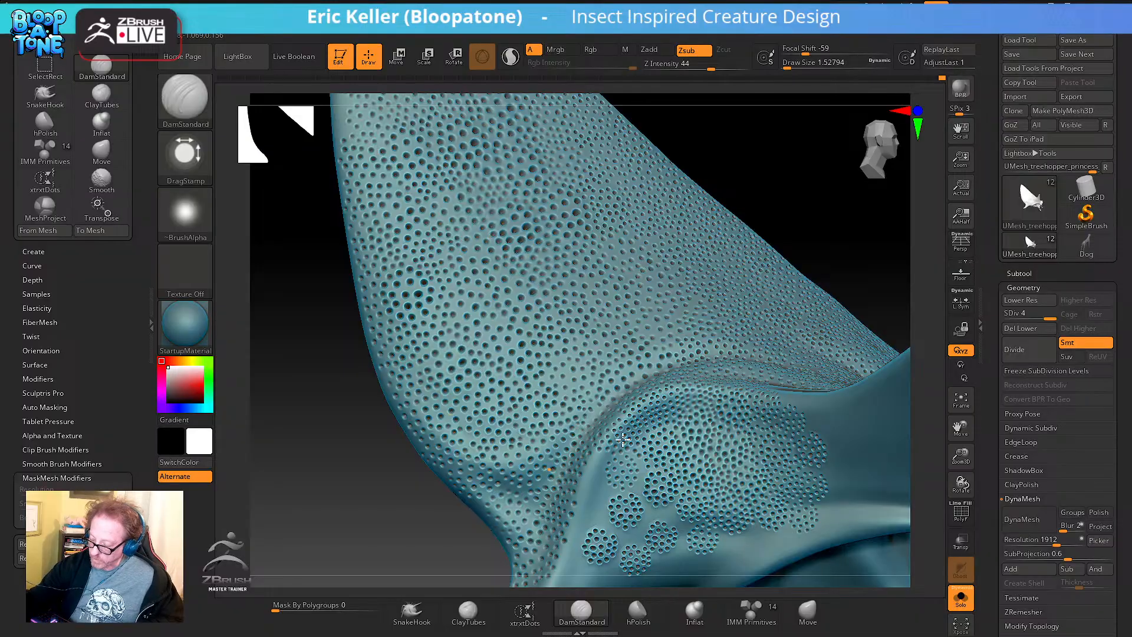
Set the draw size to about 1.03 for tiny filler pits above the faint cluster, and save the tool
{"action": "mouse_move", "coordinate": [623, 438]}
{"action": "right_mouse_down", "text": "ctrl"}
{"action": "mouse_move", "coordinate": [598, 369]}
{"action": "mouse_move", "coordinate": [578, 417]}
{"action": "right_mouse_up", "text": "ctrl"}
{"action": "key", "text": "s"}
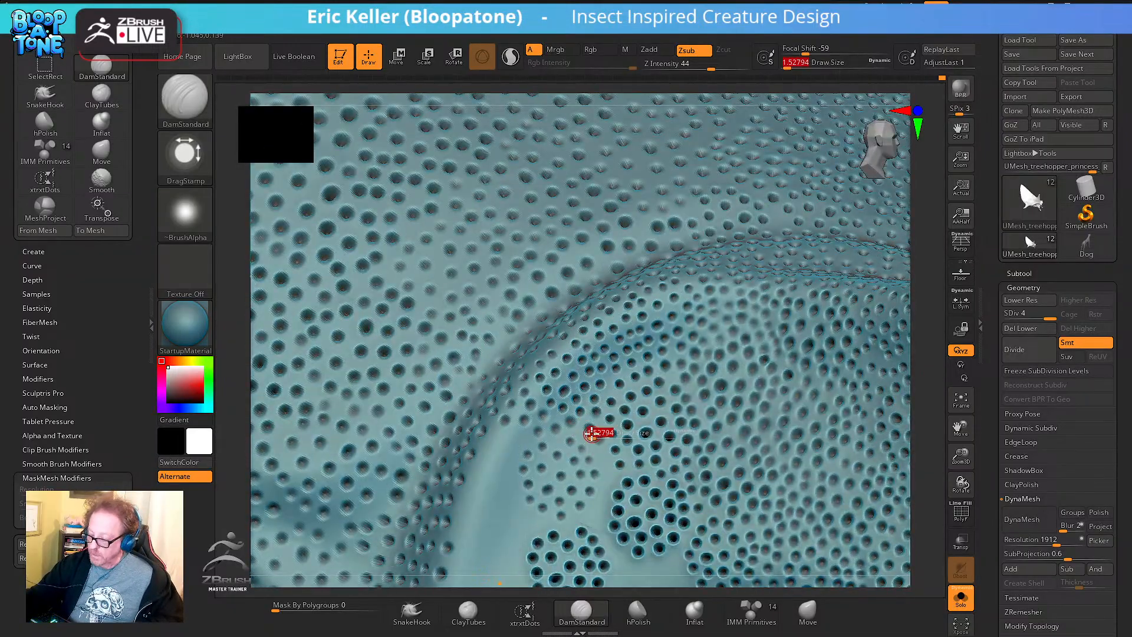
{"action": "left_click_drag", "start_coordinate": [591, 435], "coordinate": [581, 434]}
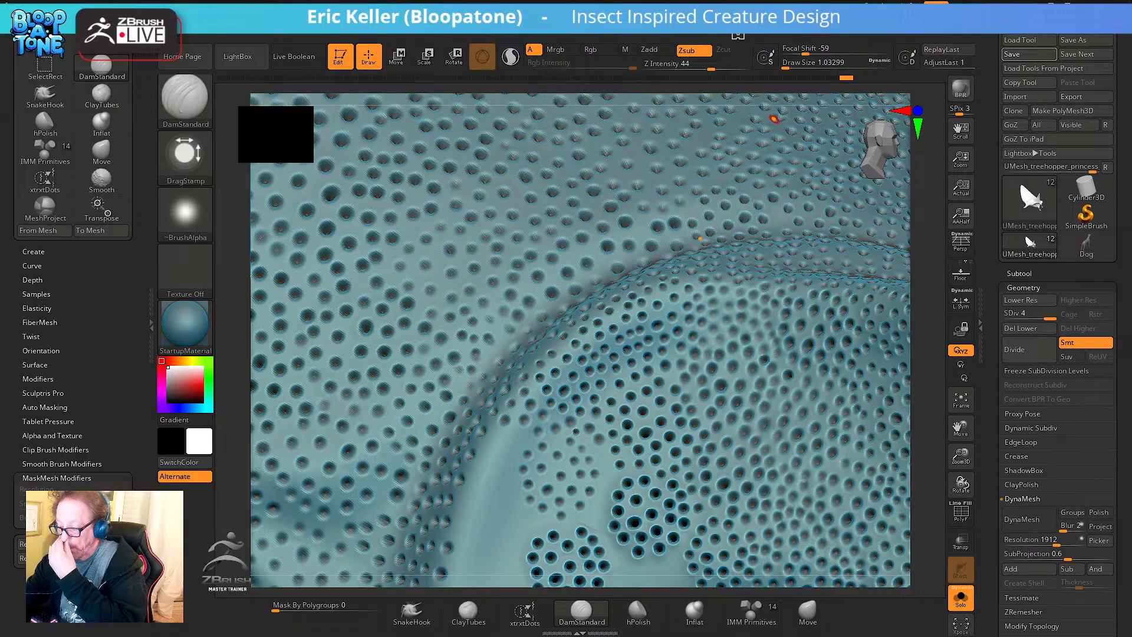
{"action": "left_click", "coordinate": [1028, 54]}
Enable Curve Mode for the DamStandard stroke and draw a curve on the smooth strip between the ridge and the round hole clusters
{"action": "mouse_move", "coordinate": [768, 27]}
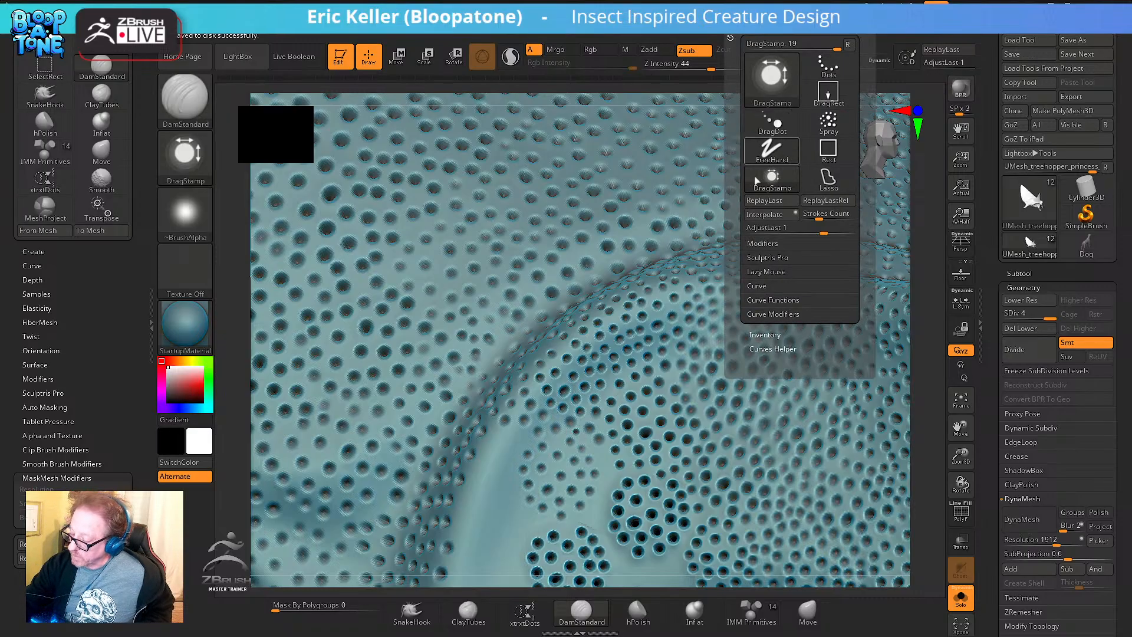
{"action": "left_click", "coordinate": [777, 285]}
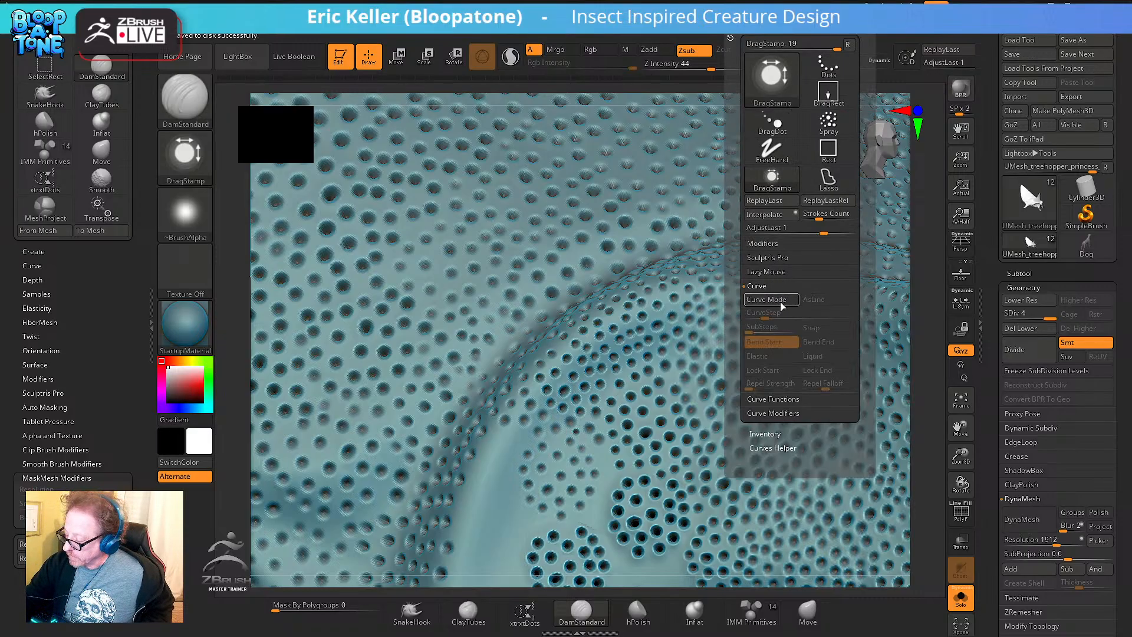
{"action": "left_click", "coordinate": [781, 303]}
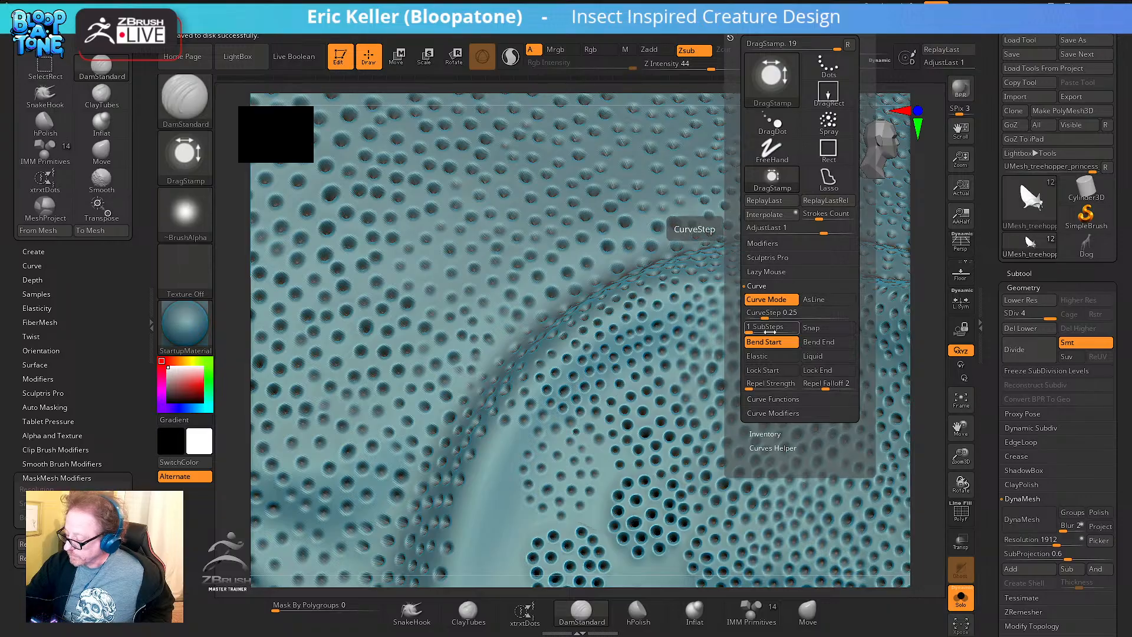
{"action": "right_click_drag", "start_coordinate": [526, 458], "coordinate": [505, 371]}
{"action": "mouse_move", "coordinate": [445, 446]}
{"action": "left_mouse_down"}
{"action": "mouse_move", "coordinate": [489, 356]}
{"action": "mouse_move", "coordinate": [495, 264]}
{"action": "left_mouse_up"}
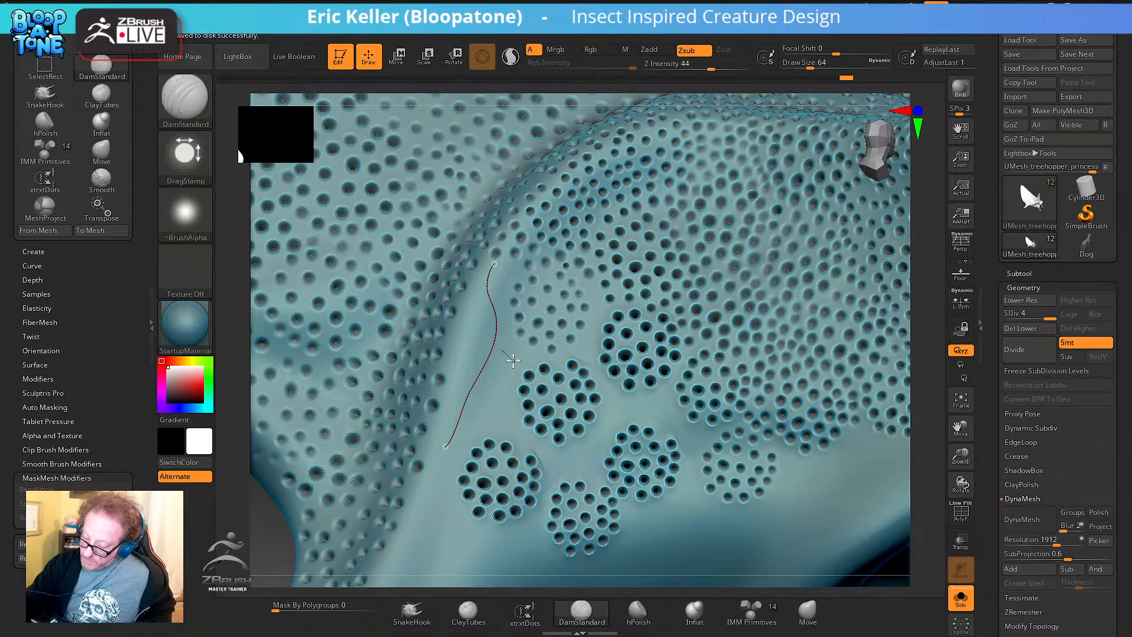
Try extending the DamStandard stroke curve from the smooth strip toward the round hole clusters, and undo the trial curves
{"action": "left_click_drag", "start_coordinate": [501, 358], "coordinate": [511, 402]}
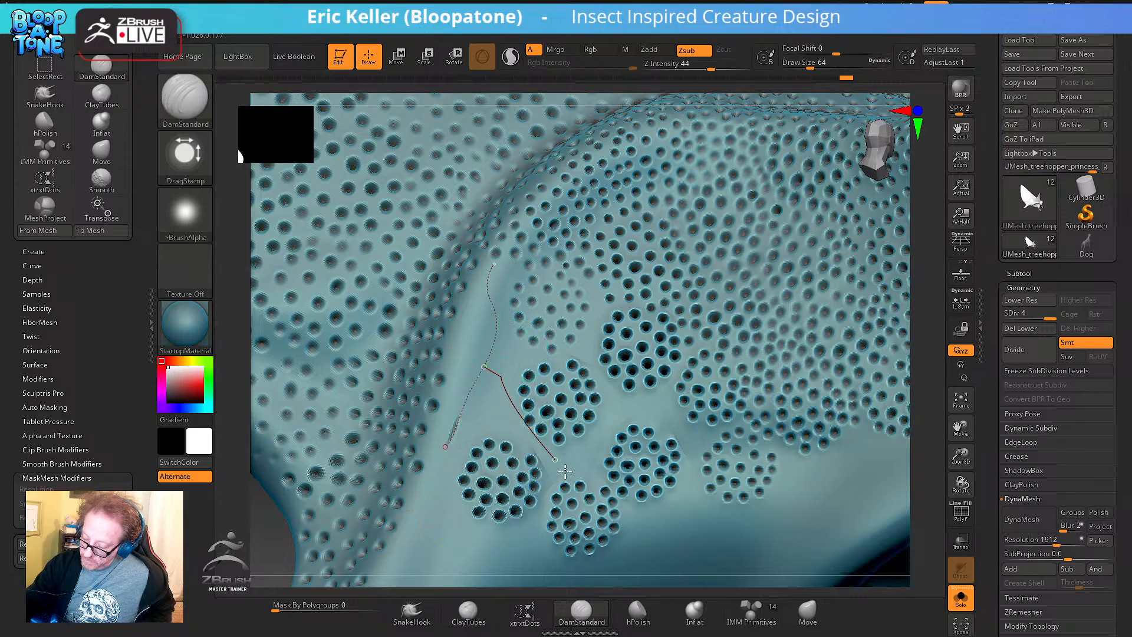
{"action": "left_click_drag", "start_coordinate": [565, 471], "coordinate": [591, 499]}
{"action": "key", "text": "ctrl+z"}
{"action": "key", "text": "ctrl+z"}
{"action": "key", "text": "ctrl+z"}
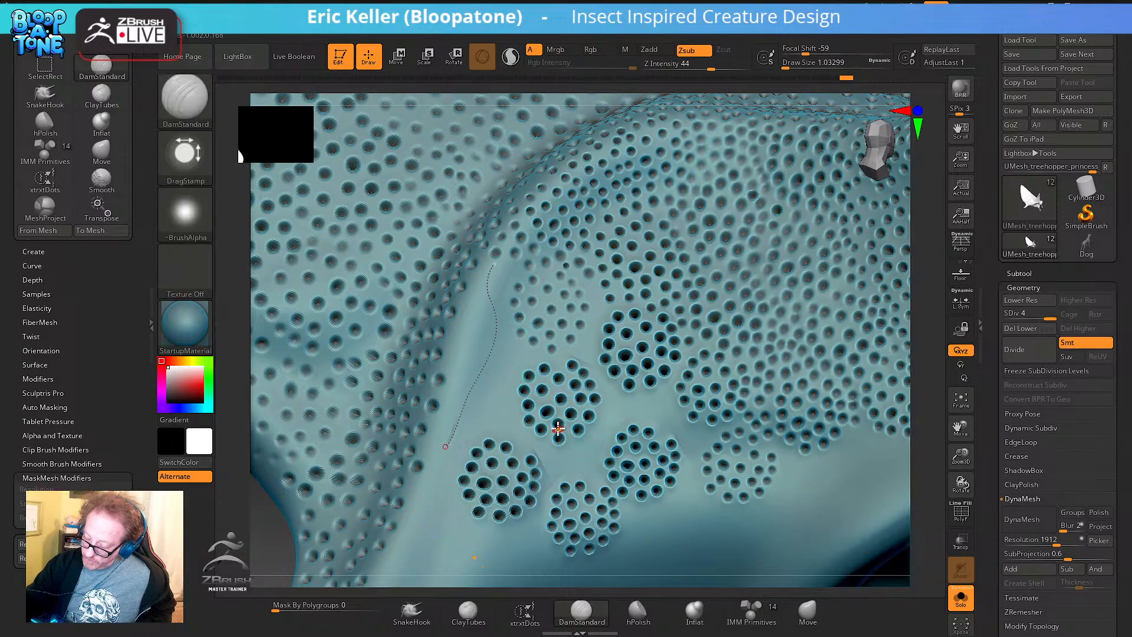
{"action": "key", "text": "ctrl+z"}
{"action": "key", "text": "ctrl+z"}
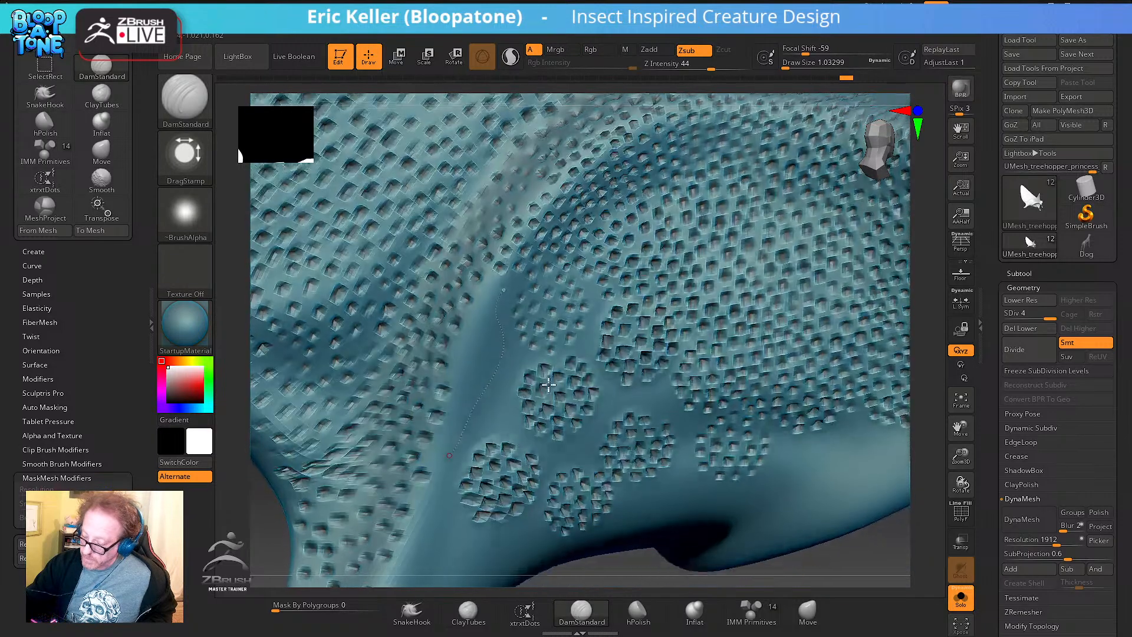
{"action": "key", "text": "ctrl+shift+z"}
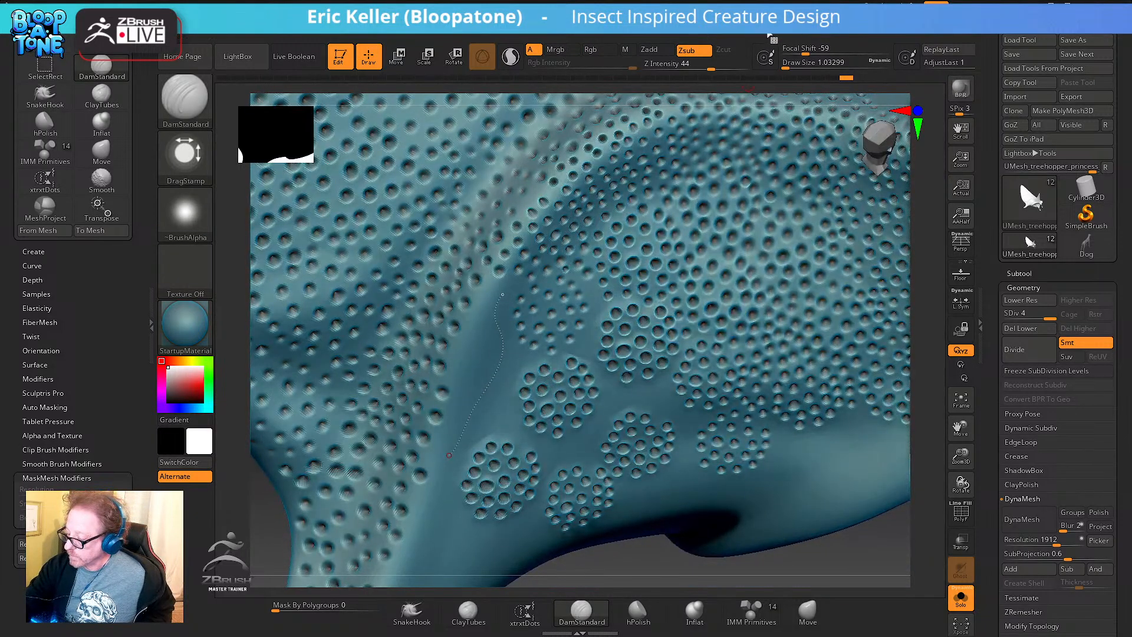
Try curve strokes beside and below the round clusters with CurveStep about 0.36 and draw size about 3.11, and undo them
{"action": "left_click", "coordinate": [741, 31]}
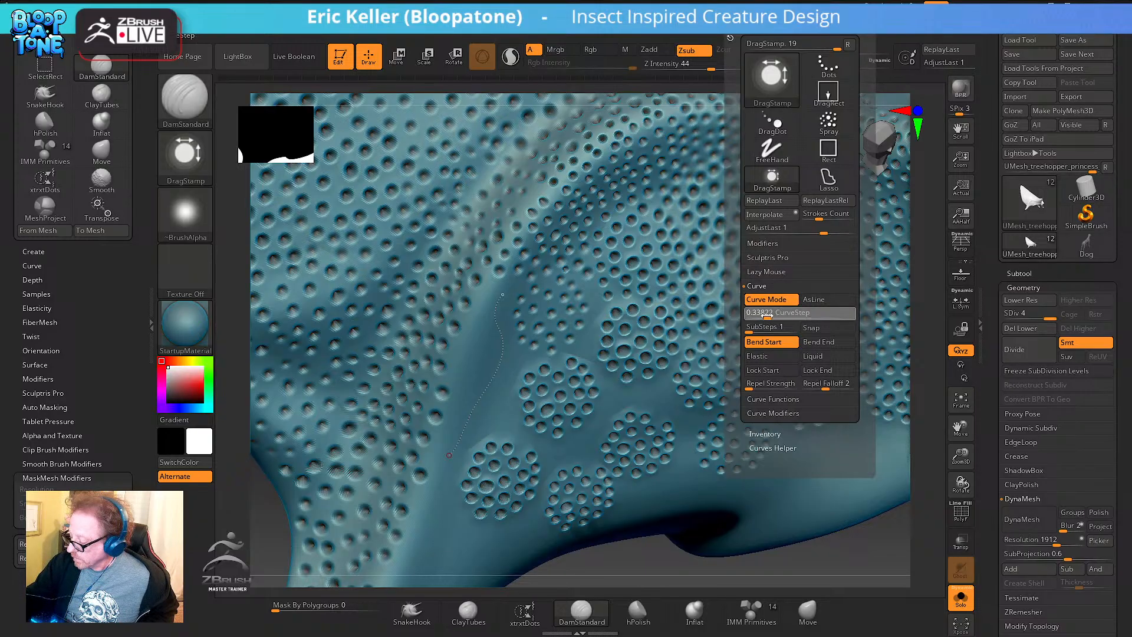
{"action": "key", "text": "s"}
{"action": "left_click_drag", "start_coordinate": [583, 399], "coordinate": [589, 399]}
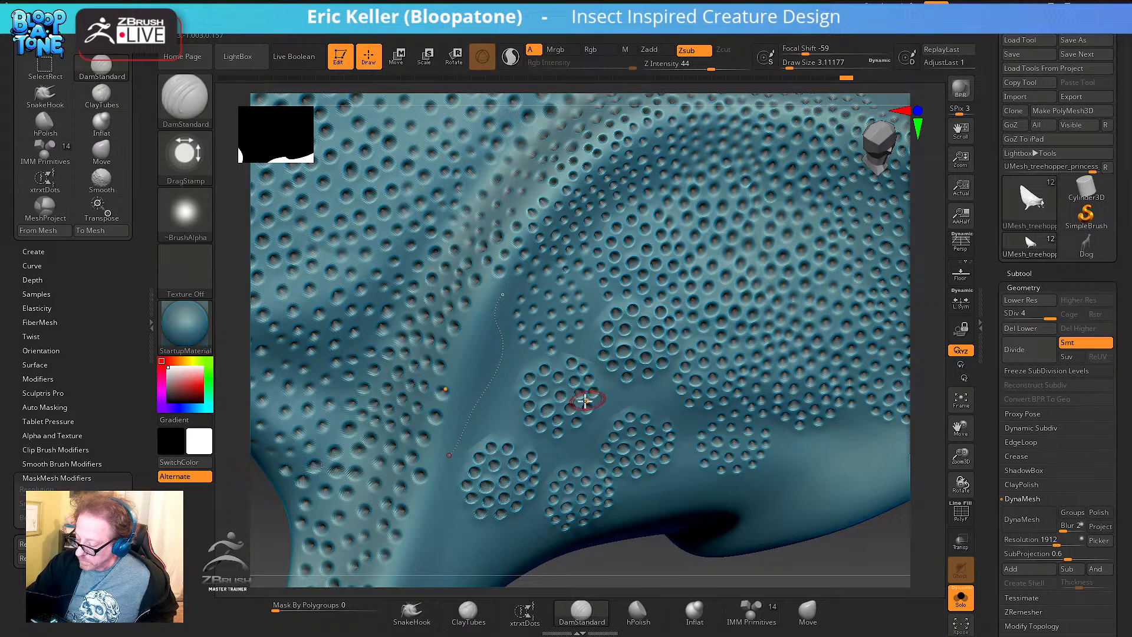
{"action": "left_click_drag", "start_coordinate": [490, 386], "coordinate": [549, 470]}
{"action": "right_click_drag", "start_coordinate": [553, 469], "coordinate": [533, 340]}
{"action": "left_click_drag", "start_coordinate": [535, 557], "coordinate": [538, 551]}
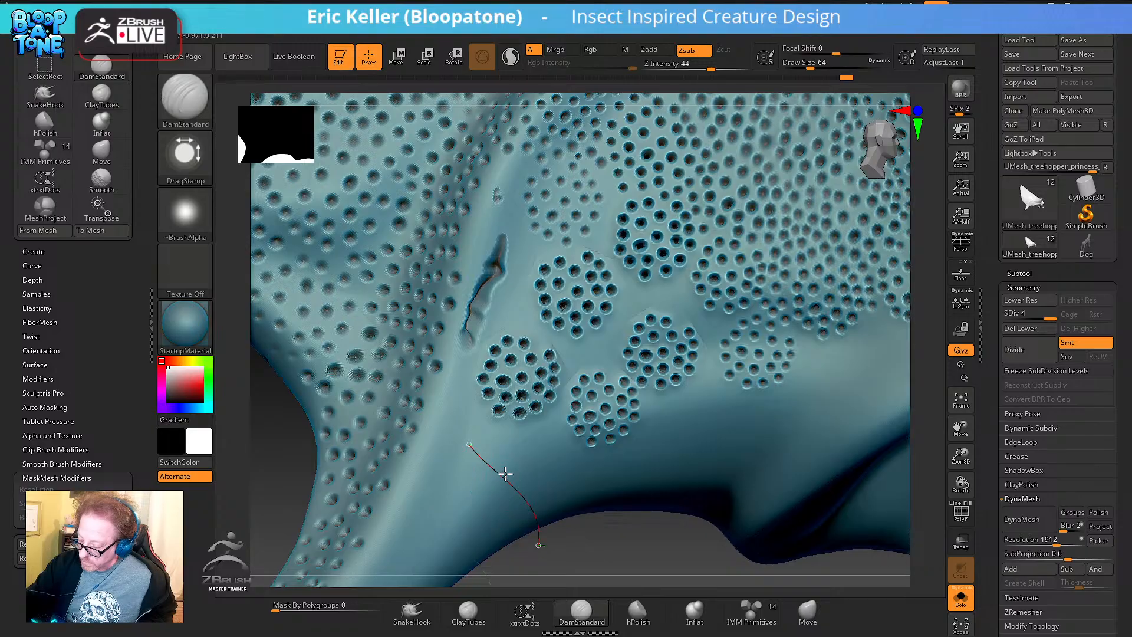
{"action": "left_click", "coordinate": [508, 475]}
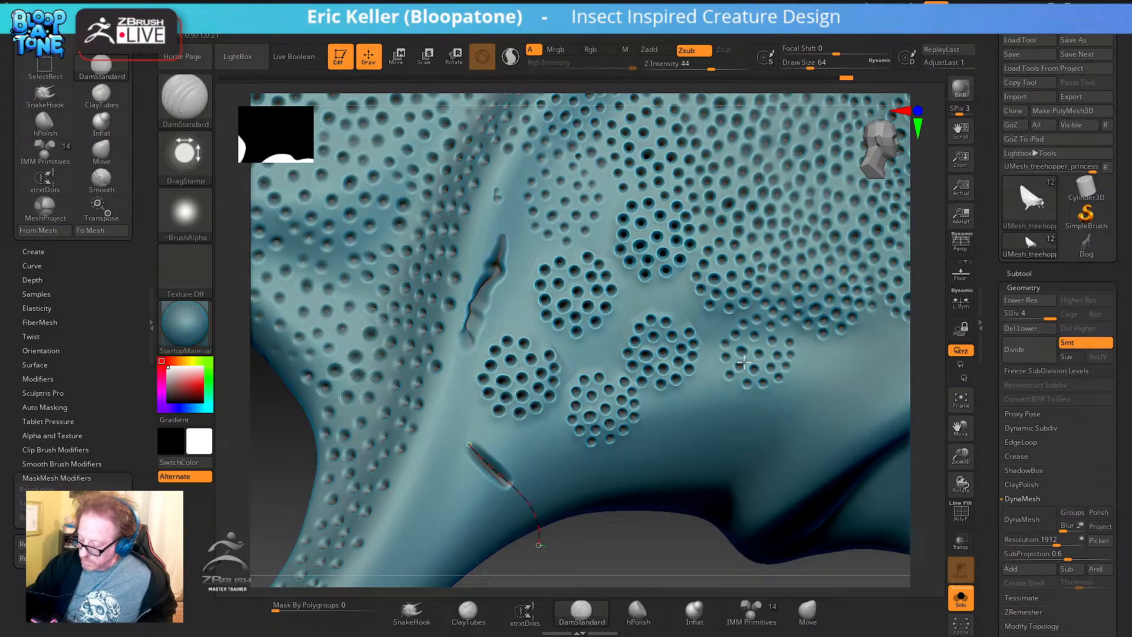
{"action": "mouse_move", "coordinate": [742, 362]}
{"action": "right_mouse_down"}
{"action": "mouse_move", "coordinate": [616, 382]}
{"action": "mouse_move", "coordinate": [635, 406]}
{"action": "right_mouse_up"}
{"action": "key", "text": "ctrl"}
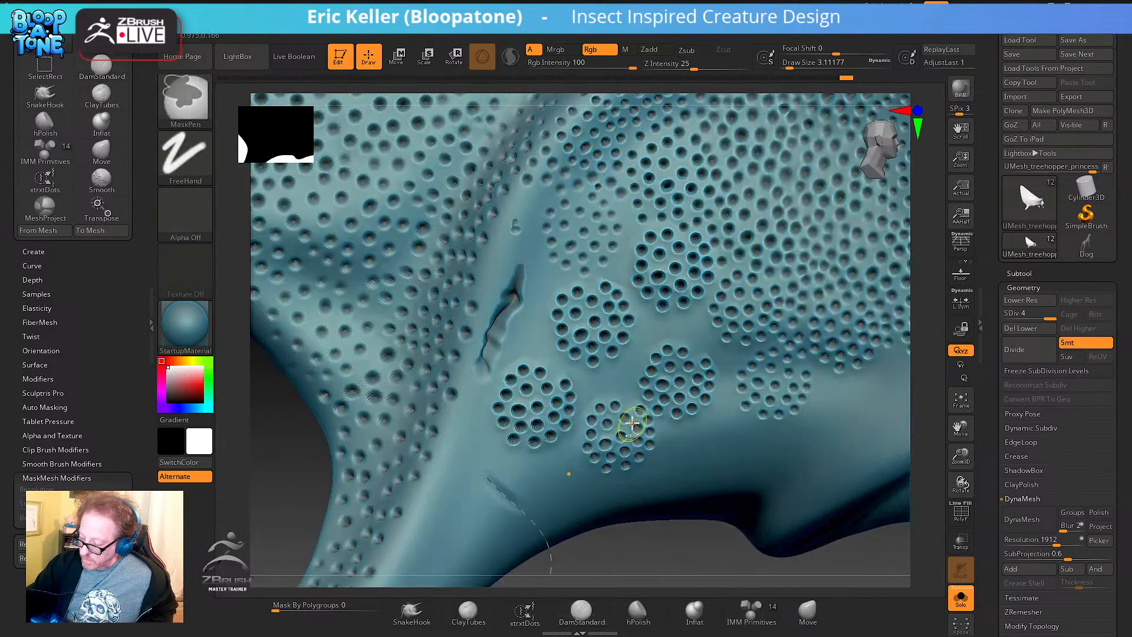
{"action": "key", "text": "ctrl+z"}
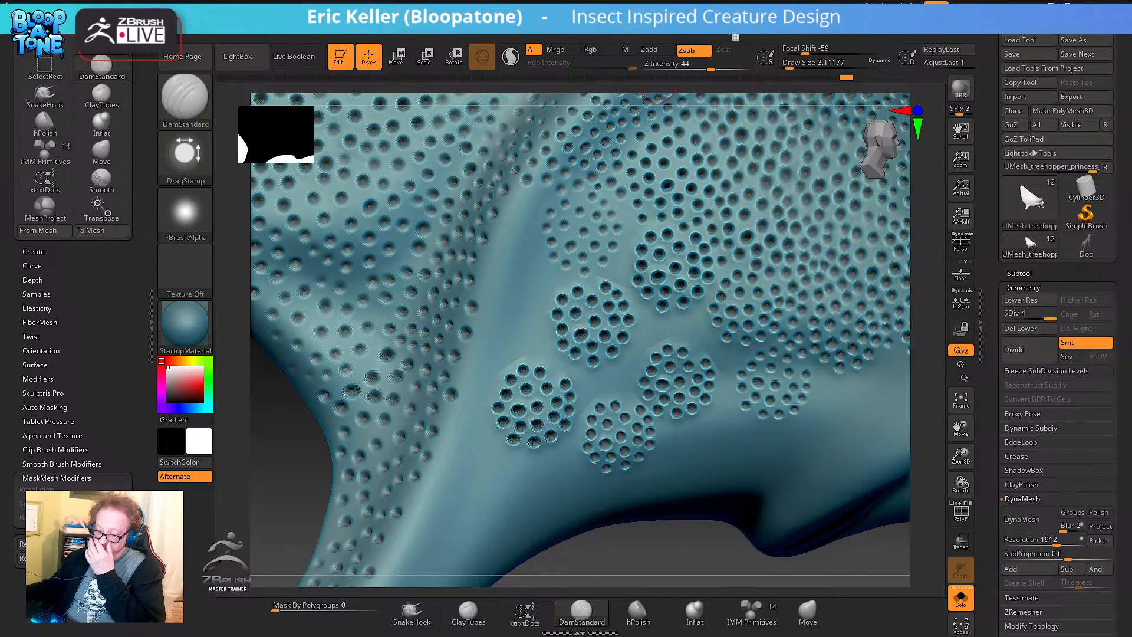
Turn off Curve Mode for the DamStandard stroke and set the draw size to about 1.53
{"action": "key", "text": "e"}
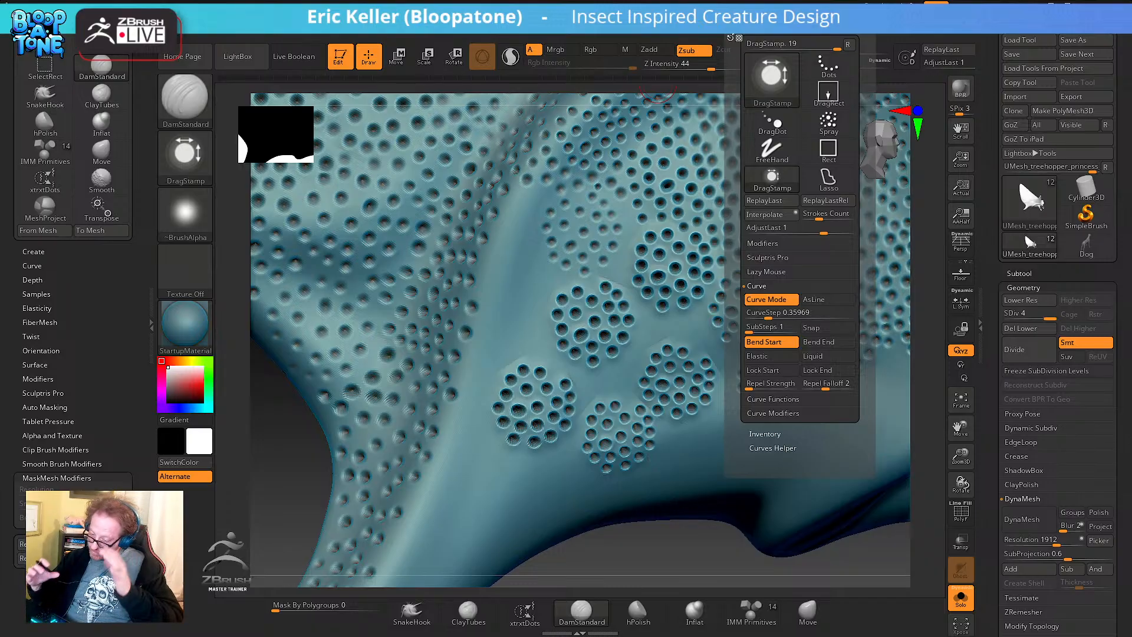
{"action": "left_click", "coordinate": [766, 299]}
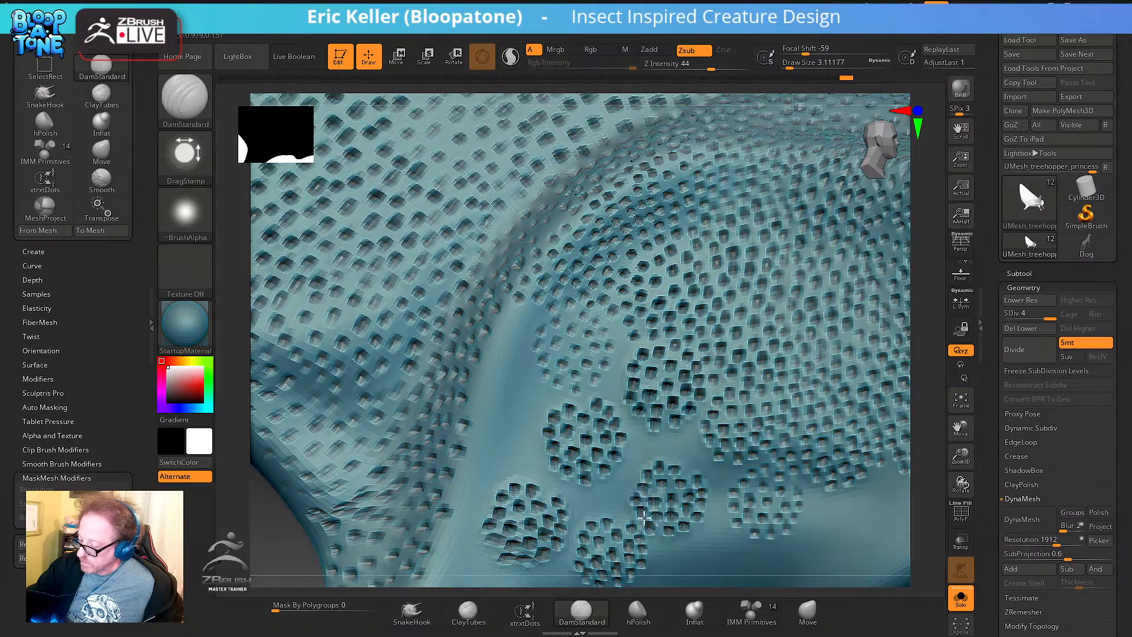
{"action": "right_click_drag", "start_coordinate": [656, 413], "coordinate": [627, 397]}
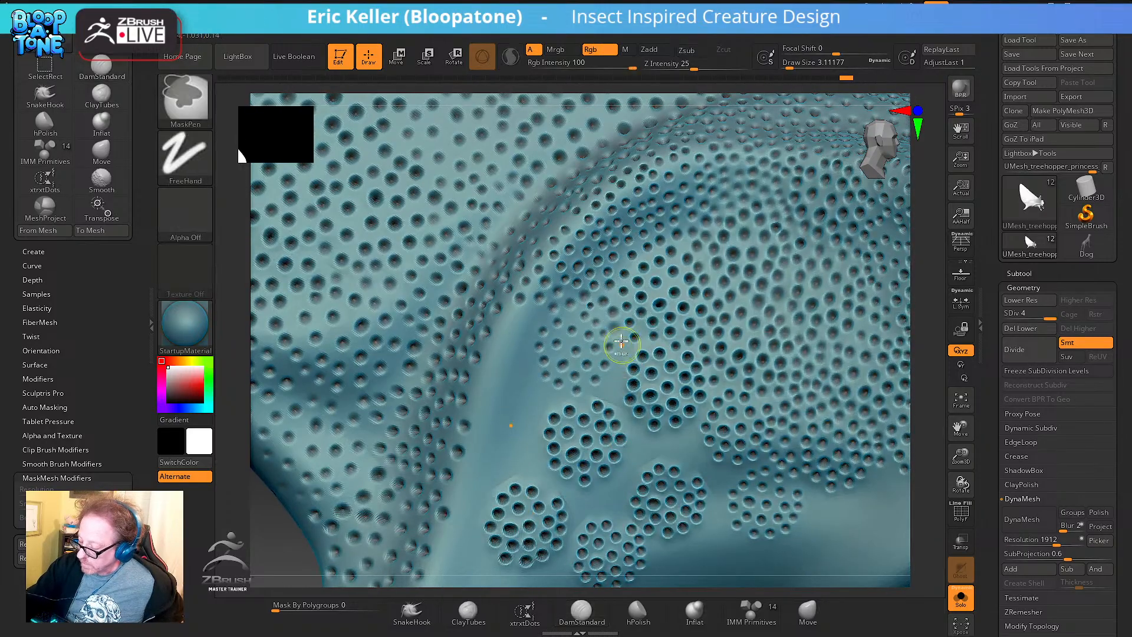
{"action": "key", "text": "s"}
{"action": "left_click_drag", "start_coordinate": [619, 329], "coordinate": [613, 331]}
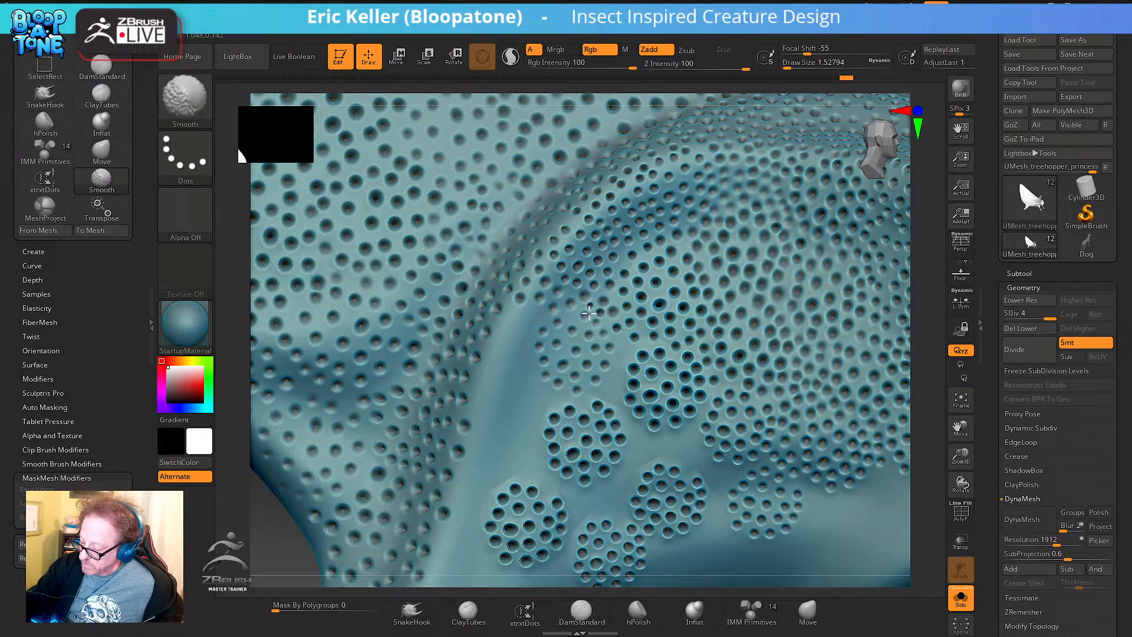
Stamp small pits around the faint hole cluster, filling the gaps toward the ridge and the neighbouring round clusters
{"action": "right_click_drag", "start_coordinate": [599, 353], "coordinate": [619, 338]}
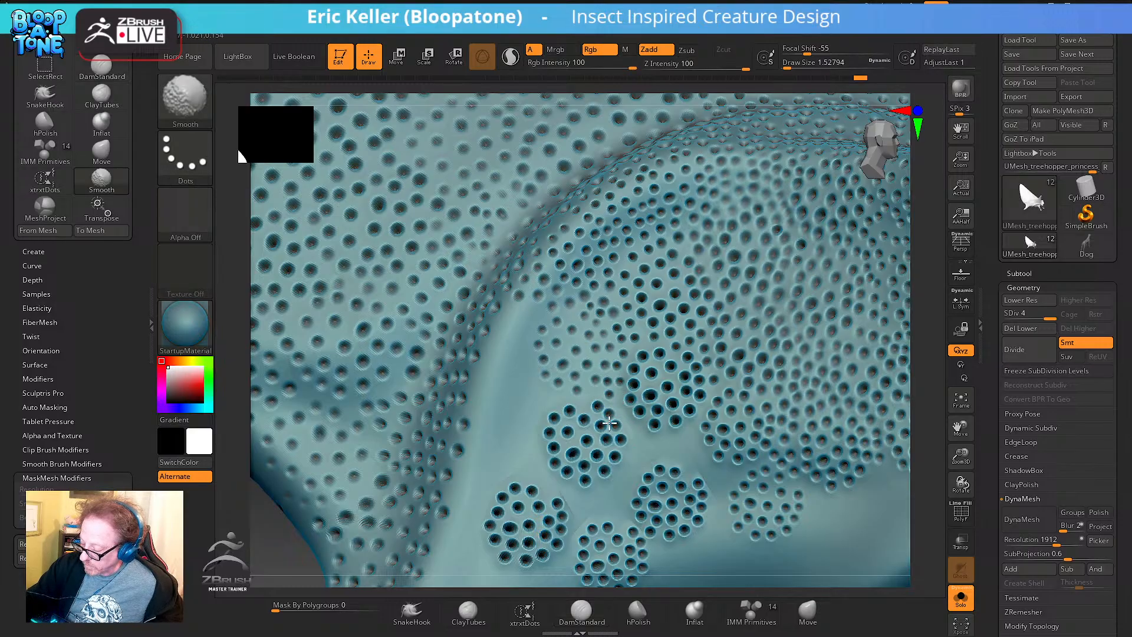
{"action": "mouse_move", "coordinate": [596, 433]}
{"action": "right_mouse_down", "text": "alt"}
{"action": "mouse_move", "coordinate": [611, 462]}
{"action": "mouse_move", "coordinate": [556, 412]}
{"action": "mouse_move", "coordinate": [560, 372]}
{"action": "mouse_move", "coordinate": [543, 352]}
{"action": "right_mouse_up", "text": "alt"}
{"action": "left_click", "coordinate": [579, 422]}
{"action": "left_click", "coordinate": [559, 418]}
{"action": "mouse_move", "coordinate": [574, 403]}
{"action": "right_mouse_down"}
{"action": "mouse_move", "coordinate": [579, 392]}
{"action": "mouse_move", "coordinate": [549, 362]}
{"action": "right_mouse_up"}
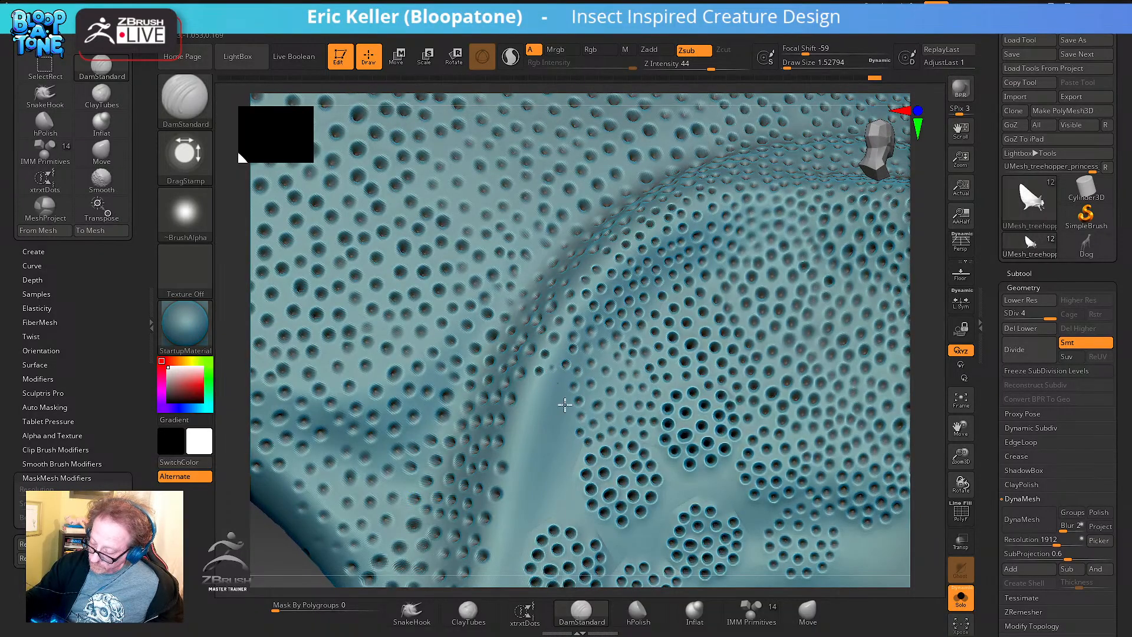
{"action": "mouse_move", "coordinate": [558, 387]}
{"action": "right_mouse_down"}
{"action": "mouse_move", "coordinate": [556, 356]}
{"action": "mouse_move", "coordinate": [575, 353]}
{"action": "mouse_move", "coordinate": [571, 326]}
{"action": "mouse_move", "coordinate": [604, 386]}
{"action": "mouse_move", "coordinate": [576, 375]}
{"action": "right_mouse_up"}
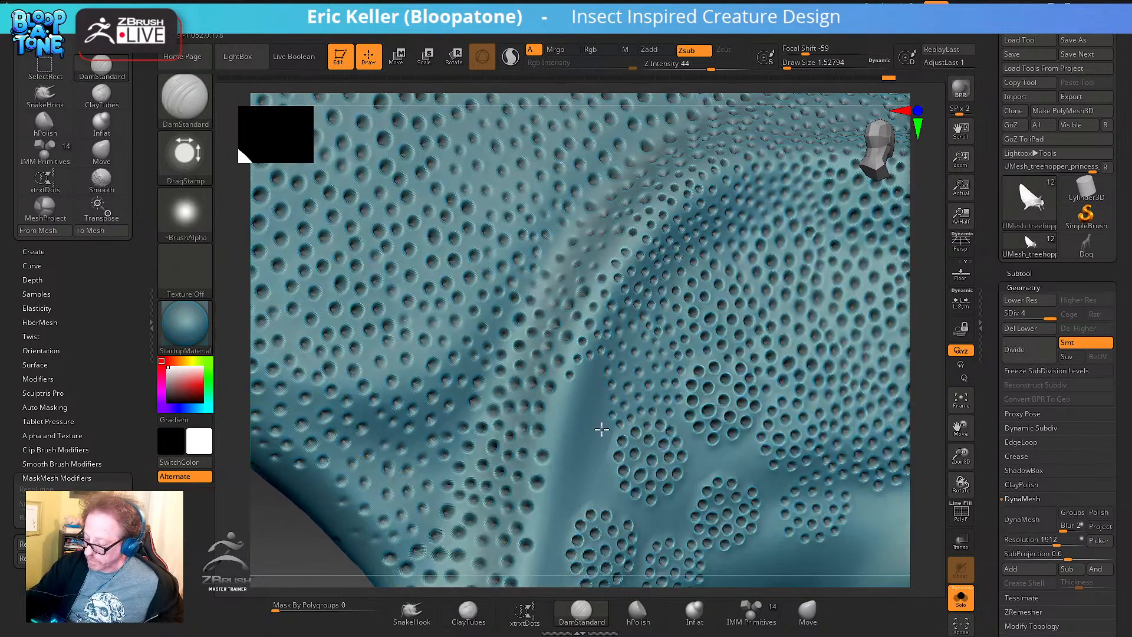
Stamp pits at the upper end of the smooth strip beside the ridge, with draw sizes of about 1.82 and 1.30
{"action": "right_click_drag", "start_coordinate": [601, 429], "coordinate": [571, 387]}
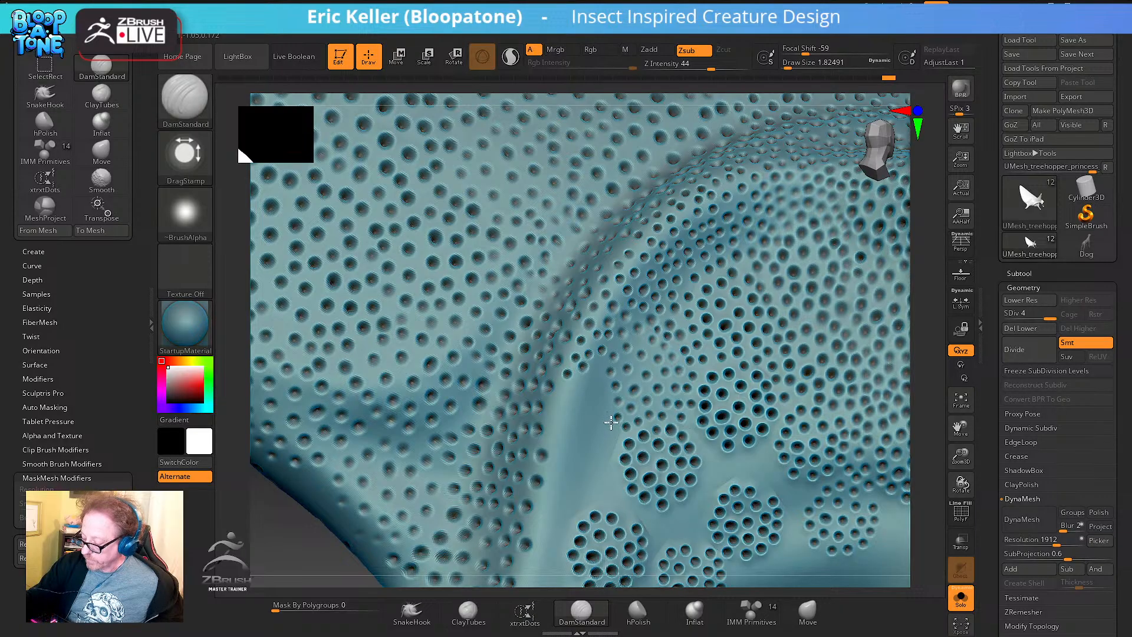
{"action": "right_click_drag", "start_coordinate": [610, 421], "coordinate": [586, 374]}
{"action": "key", "text": "ctrl"}
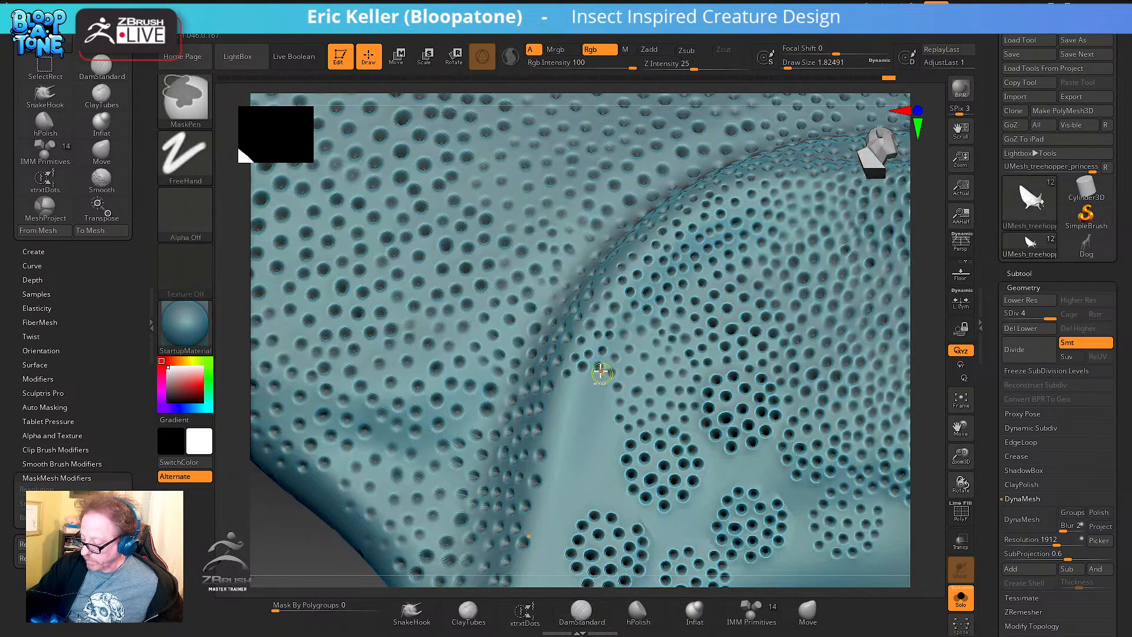
{"action": "key", "text": "s"}
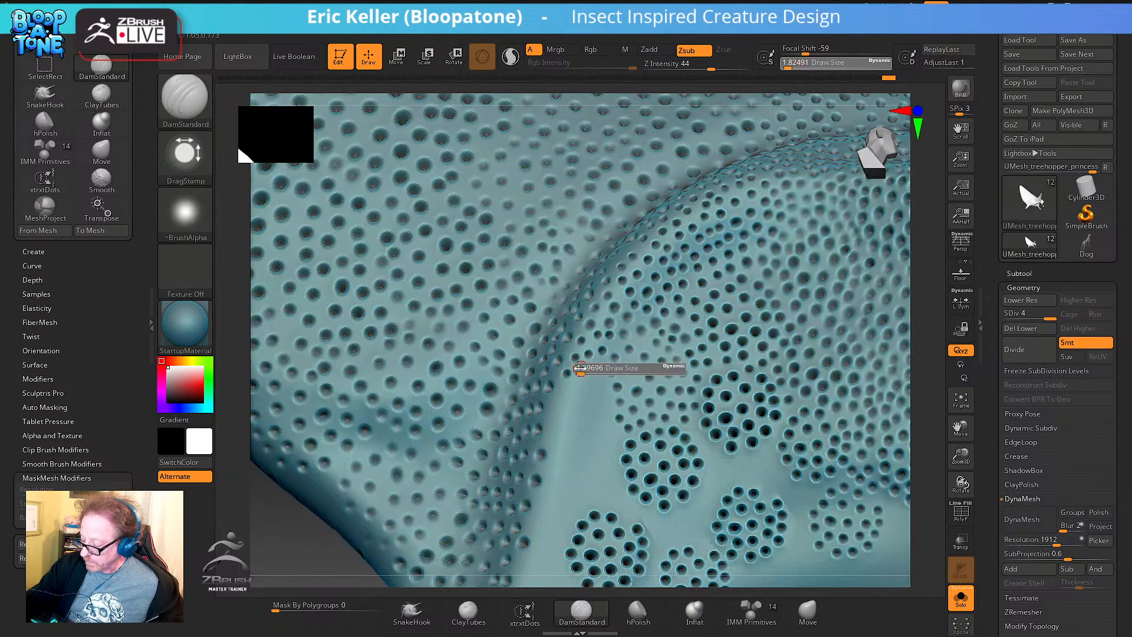
{"action": "left_click", "coordinate": [581, 368]}
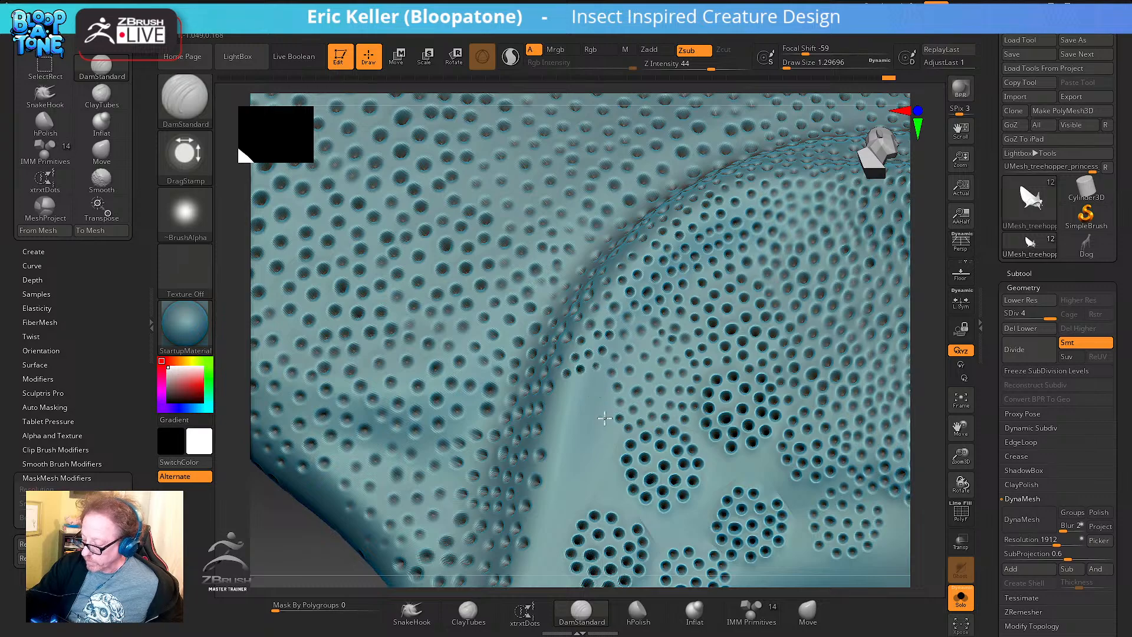
{"action": "mouse_move", "coordinate": [586, 408]}
{"action": "right_mouse_down"}
{"action": "mouse_move", "coordinate": [566, 399]}
{"action": "mouse_move", "coordinate": [575, 376]}
{"action": "right_mouse_up"}
Set the draw size to about 2.19, reduce it to about 1.82, and stamp pits down the strip between ridge and faint cluster
{"action": "key", "text": "s"}
{"action": "left_click", "coordinate": [578, 382]}
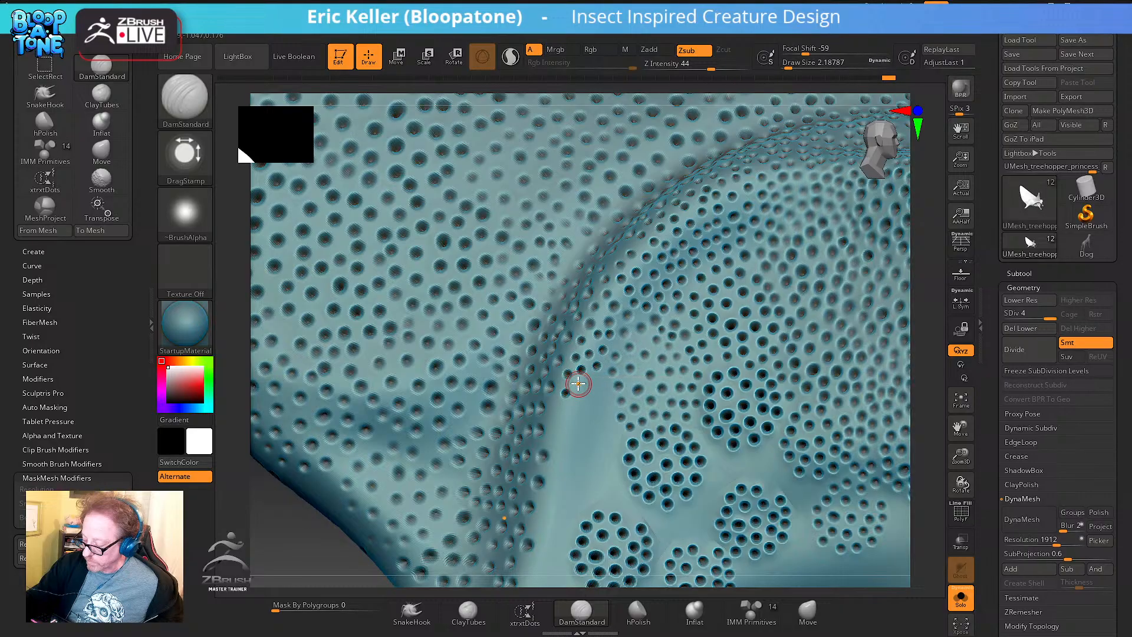
{"action": "key", "text": "s"}
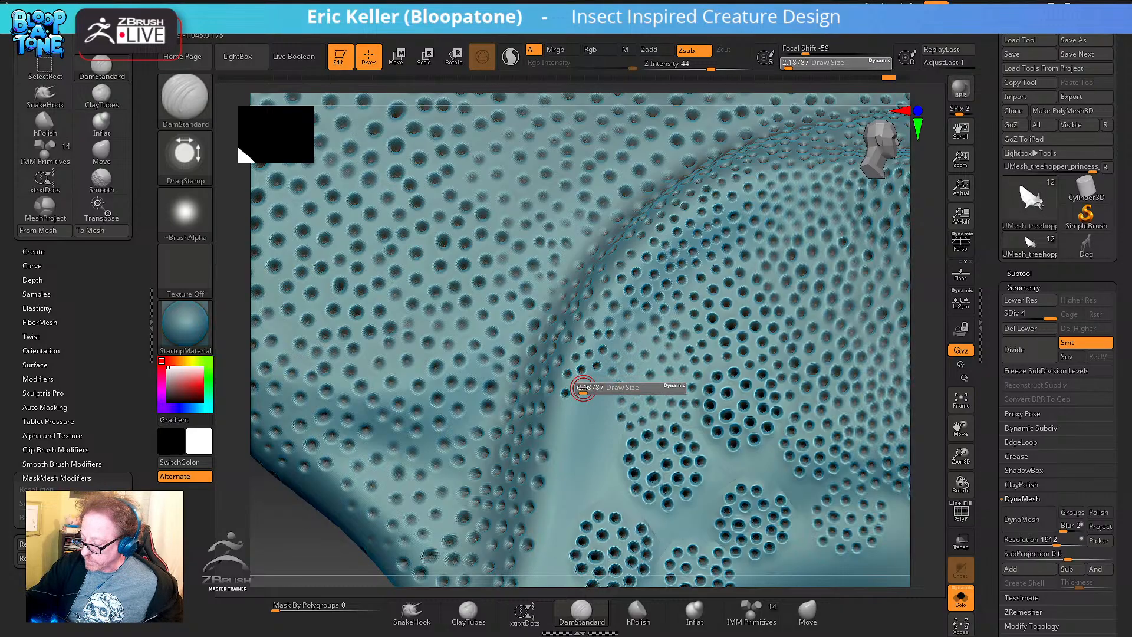
{"action": "left_click", "coordinate": [582, 387]}
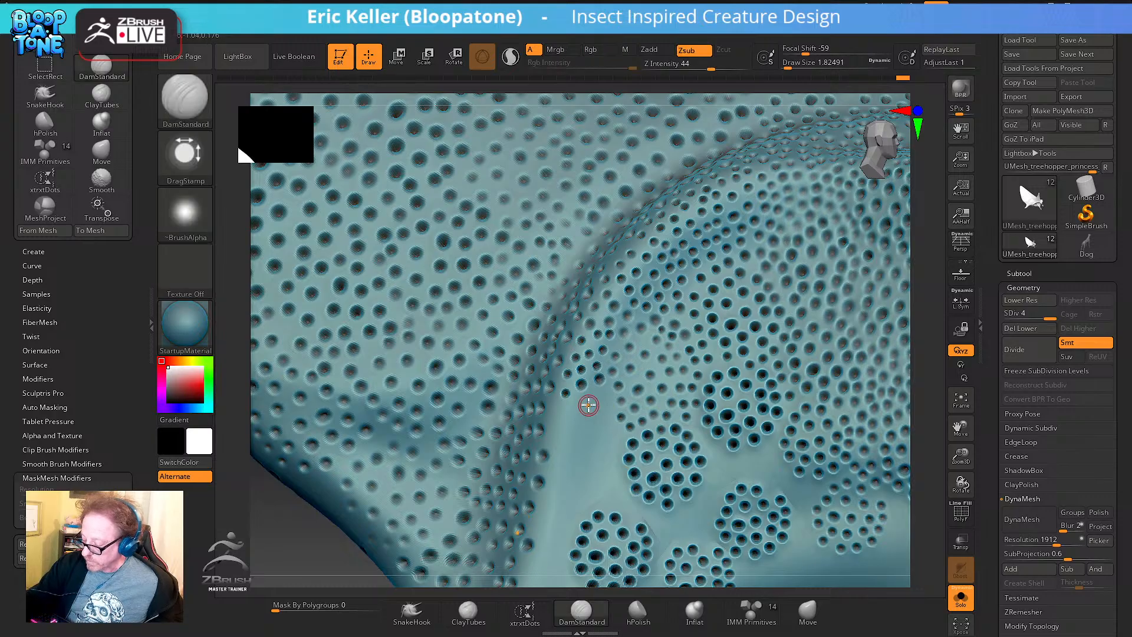
{"action": "right_click_drag", "start_coordinate": [589, 405], "coordinate": [558, 412]}
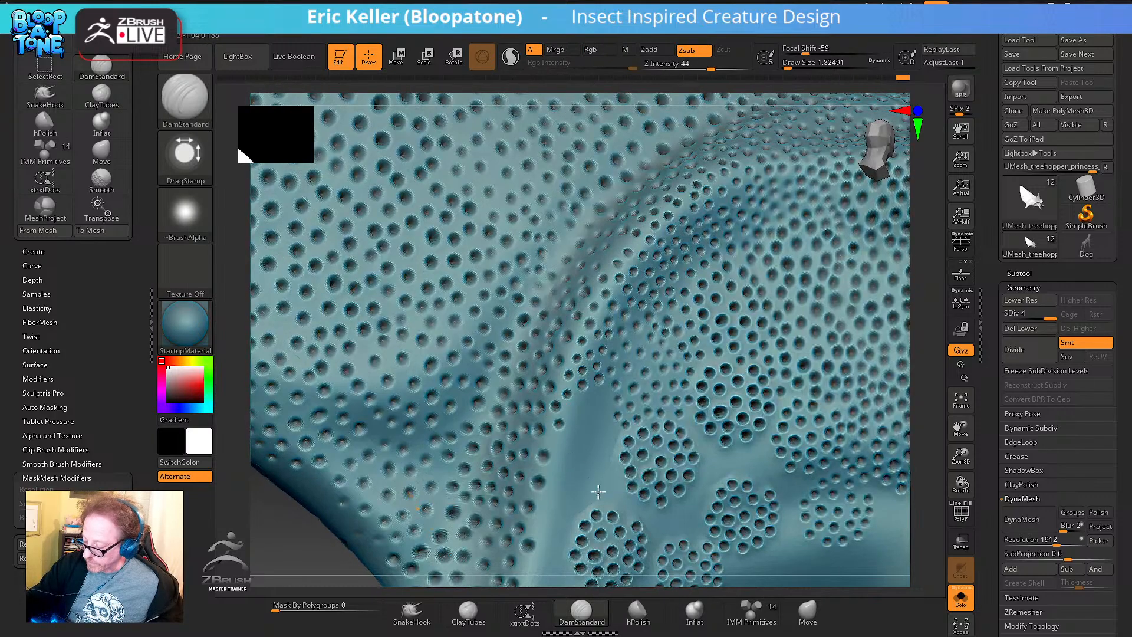
{"action": "mouse_move", "coordinate": [571, 409]}
{"action": "right_mouse_down"}
{"action": "mouse_move", "coordinate": [598, 442]}
{"action": "mouse_move", "coordinate": [591, 413]}
{"action": "right_mouse_up"}
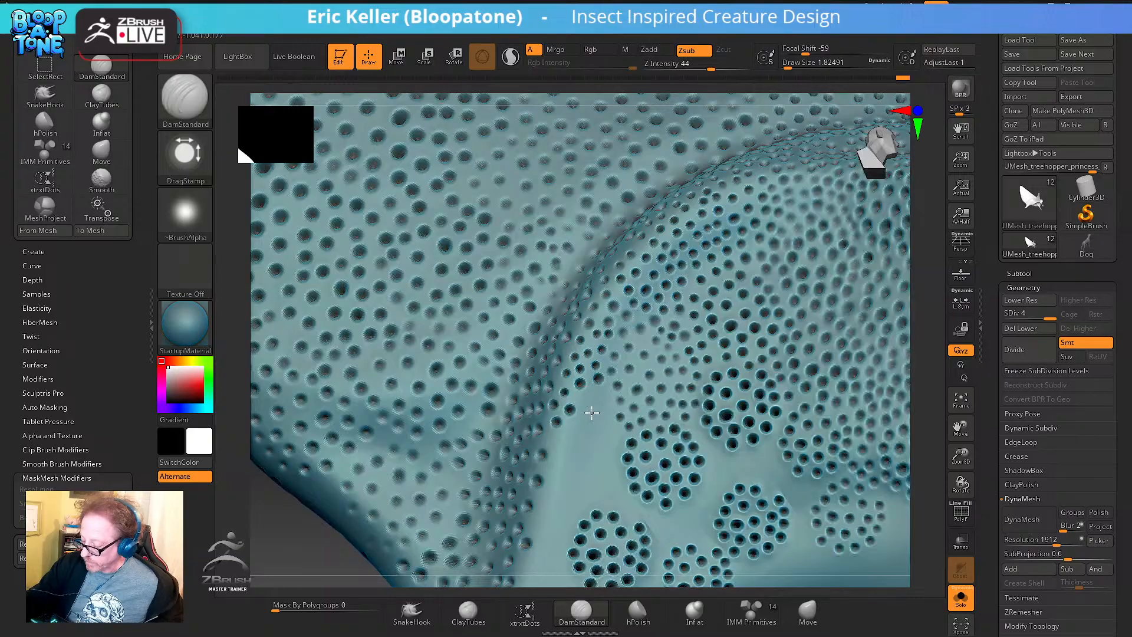
{"action": "right_click_drag", "start_coordinate": [648, 492], "coordinate": [589, 370]}
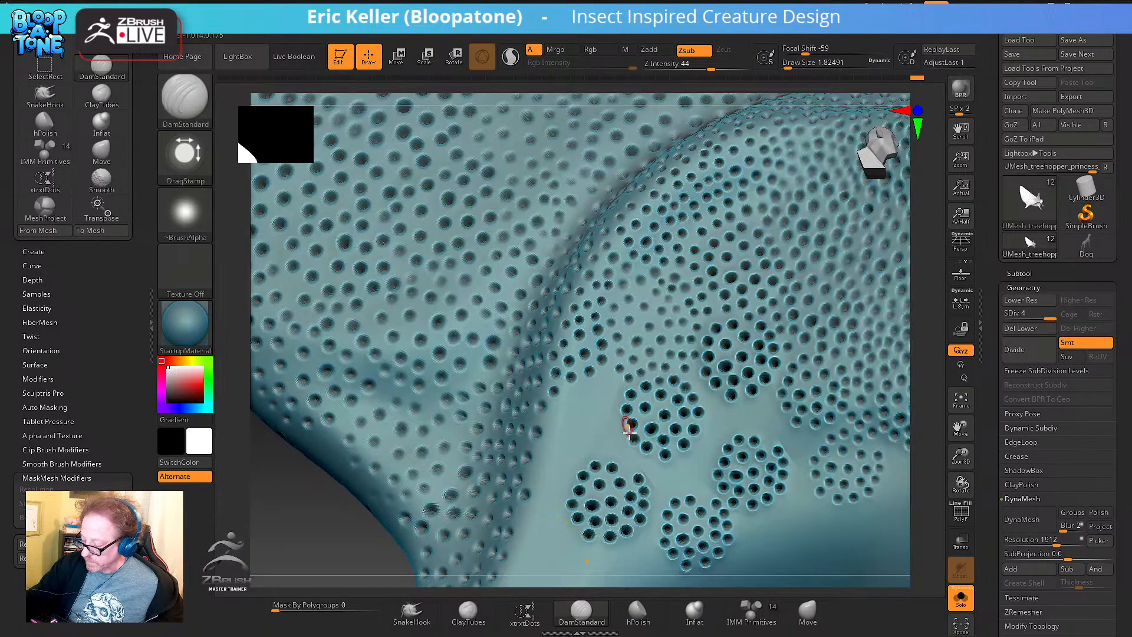
{"action": "right_click_drag", "start_coordinate": [628, 429], "coordinate": [578, 374]}
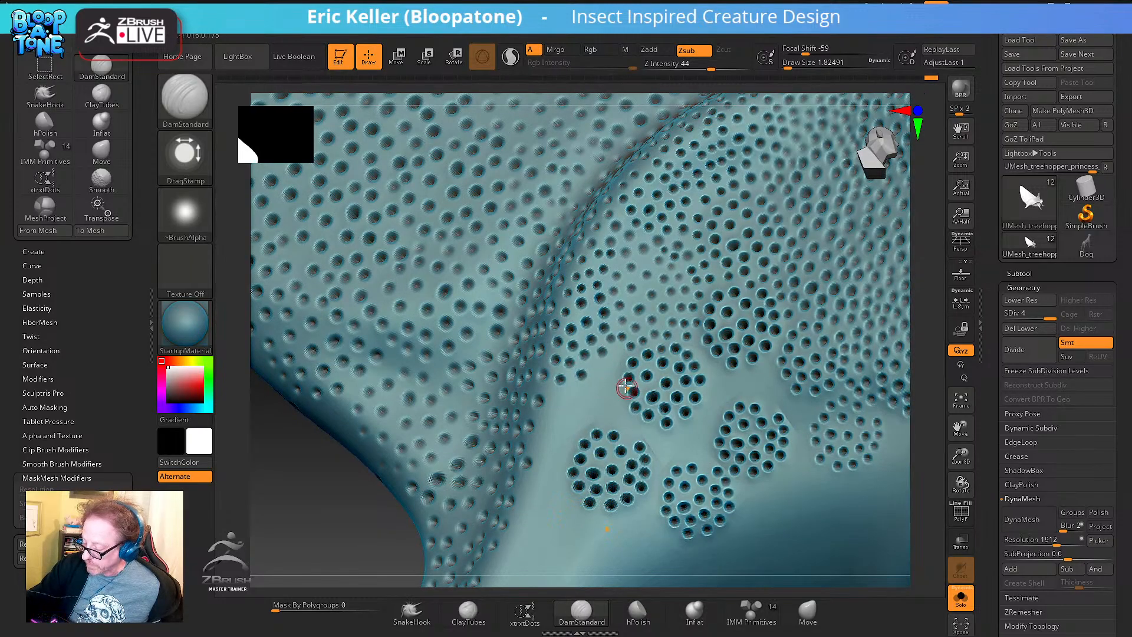
Continue the pits down the ridge's inner edge toward the lowest round cluster near it, undoing a stray stamp
{"action": "key", "text": "s"}
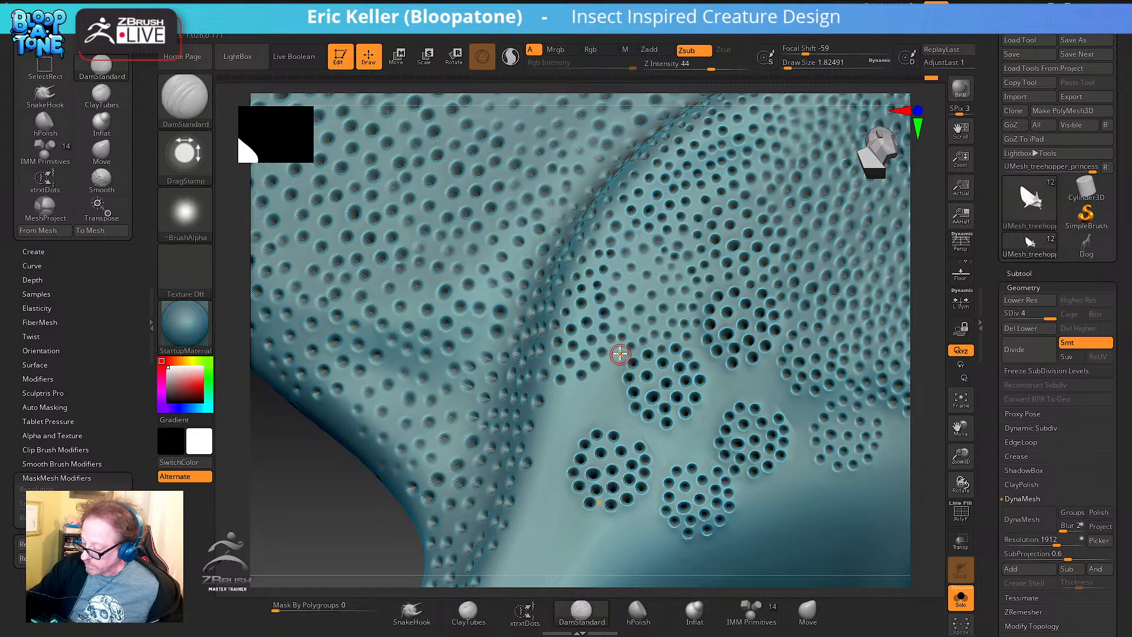
{"action": "key", "text": "s"}
{"action": "left_click_drag", "start_coordinate": [609, 369], "coordinate": [628, 429]}
{"action": "right_click_drag", "start_coordinate": [605, 404], "coordinate": [573, 400]}
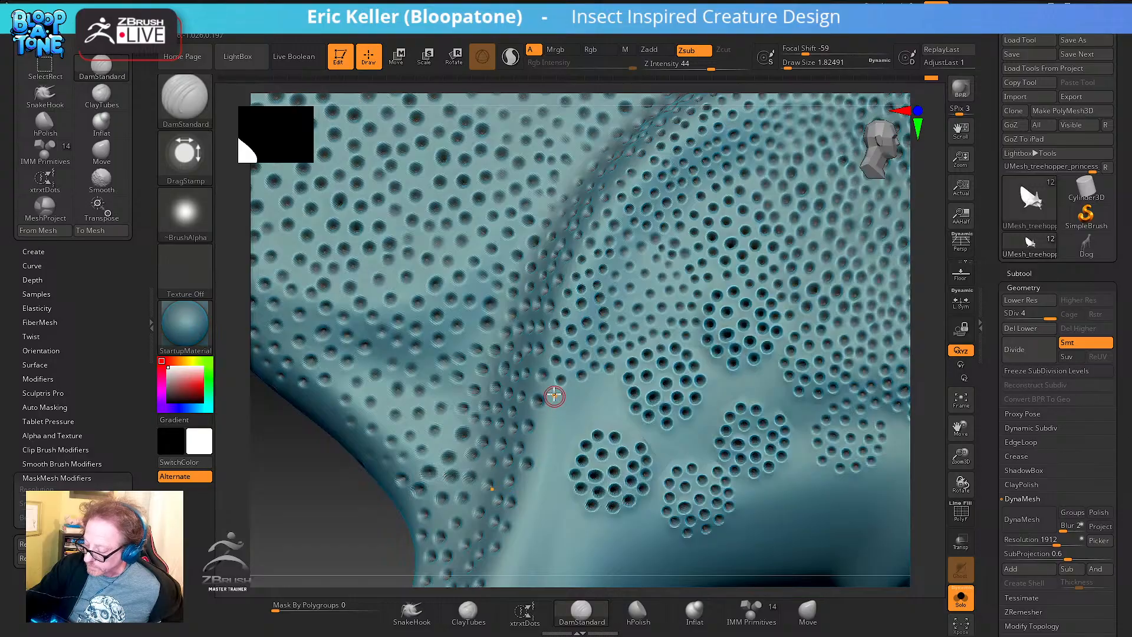
{"action": "mouse_move", "coordinate": [553, 391]}
{"action": "left_mouse_down"}
{"action": "mouse_move", "coordinate": [573, 429]}
{"action": "mouse_move", "coordinate": [576, 412]}
{"action": "mouse_move", "coordinate": [583, 452]}
{"action": "left_mouse_up"}
{"action": "key", "text": "ctrl+z"}
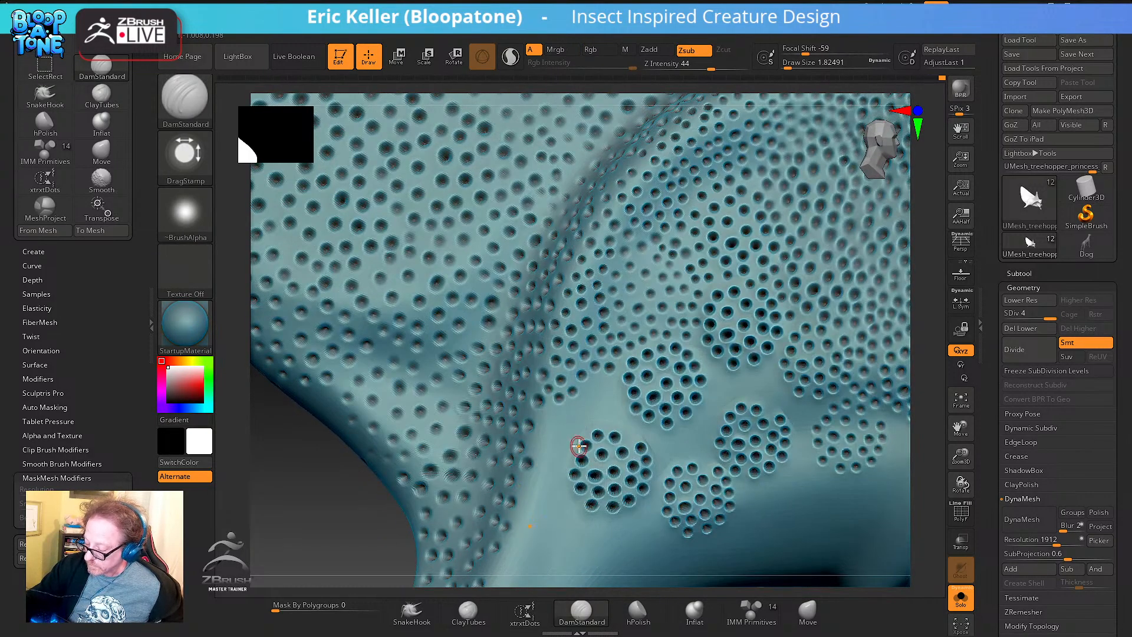
{"action": "right_click_drag", "start_coordinate": [579, 445], "coordinate": [553, 430]}
{"action": "right_click_drag", "start_coordinate": [575, 476], "coordinate": [561, 433]}
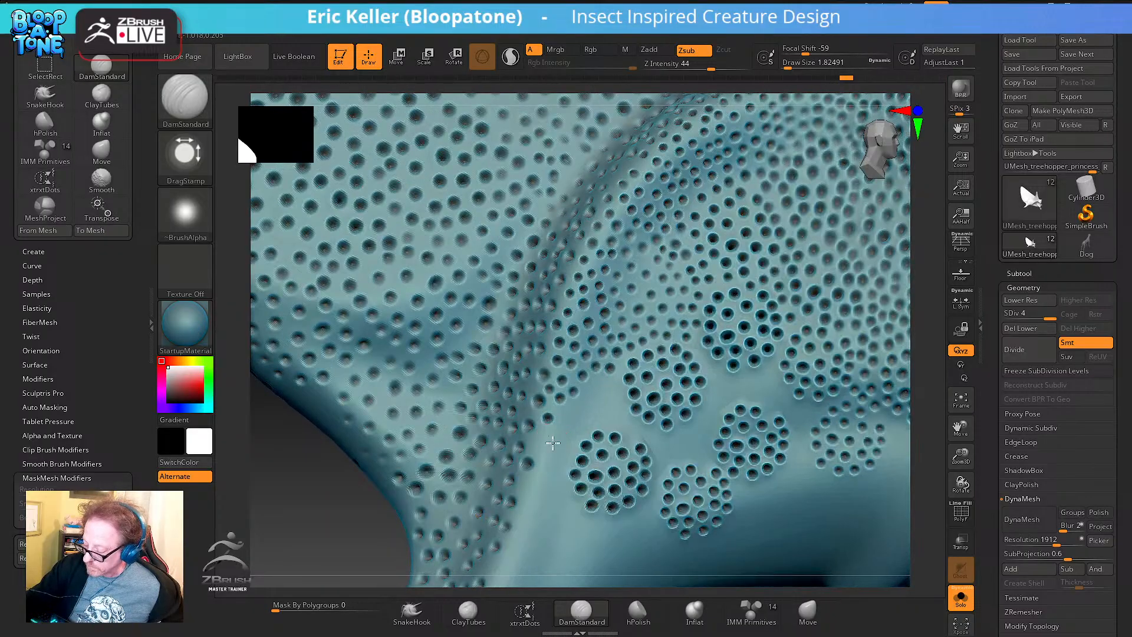
{"action": "mouse_move", "coordinate": [574, 478]}
{"action": "right_mouse_down"}
{"action": "mouse_move", "coordinate": [568, 413]}
{"action": "mouse_move", "coordinate": [585, 420]}
{"action": "mouse_move", "coordinate": [581, 405]}
{"action": "right_mouse_up"}
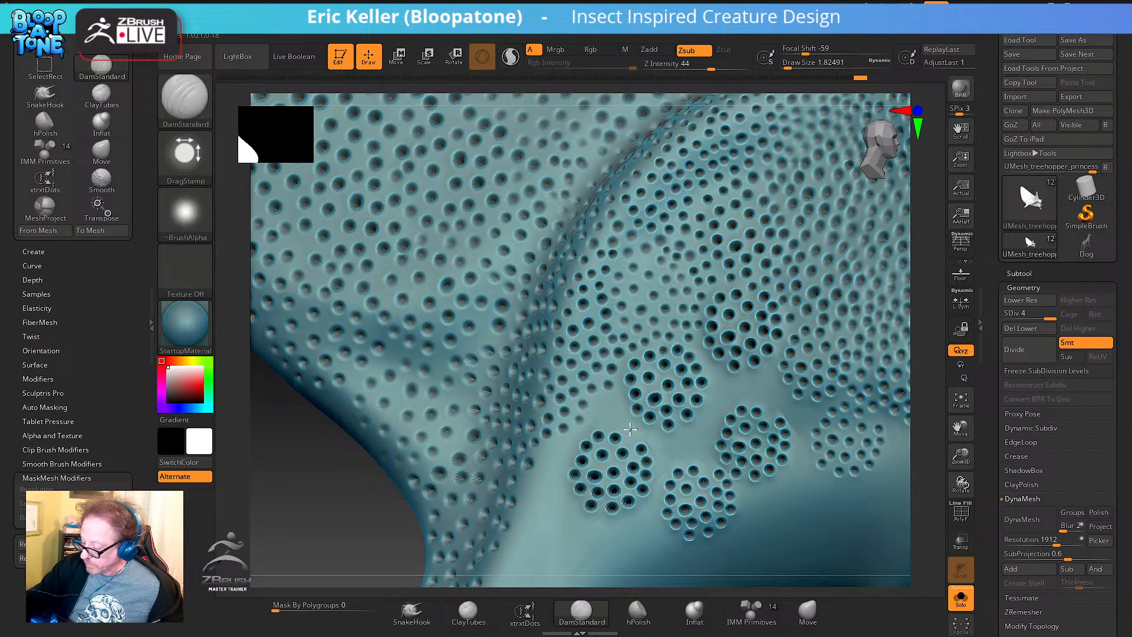
Stamp pits into the gap between the two round clusters nearest the ridge, and set the draw size to about 1.53 for smaller ones
{"action": "left_click", "coordinate": [597, 415]}
{"action": "right_click_drag", "start_coordinate": [622, 418], "coordinate": [614, 408]}
{"action": "left_click", "coordinate": [615, 395]}
{"action": "right_click_drag", "start_coordinate": [648, 470], "coordinate": [626, 425]}
{"action": "right_click_drag", "start_coordinate": [620, 419], "coordinate": [605, 421]}
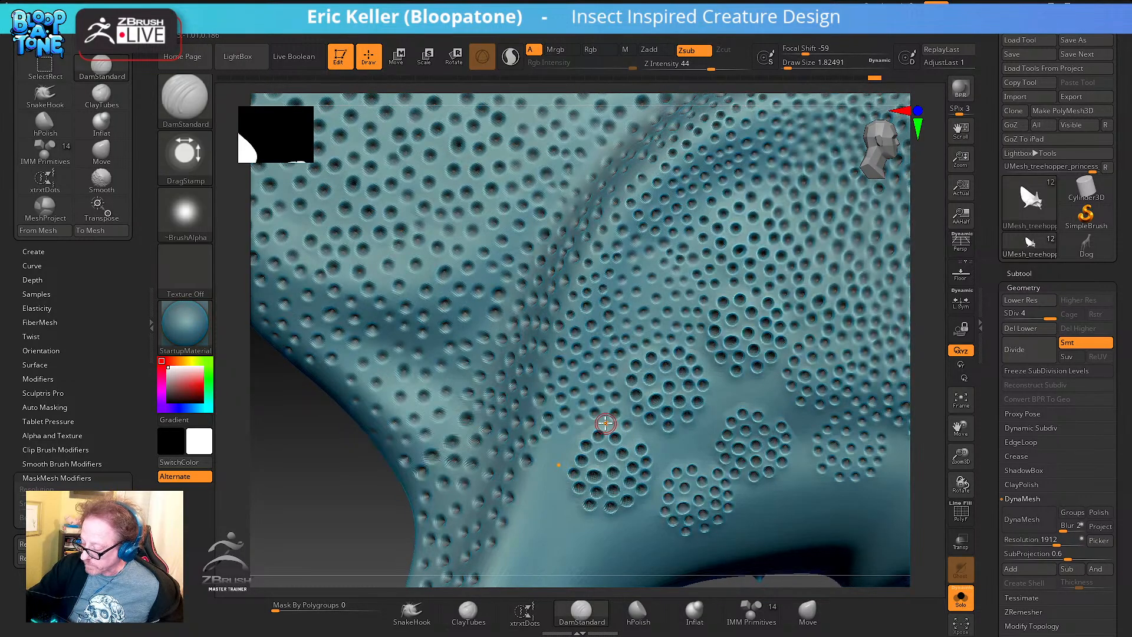
{"action": "key", "text": "s"}
{"action": "left_click_drag", "start_coordinate": [604, 421], "coordinate": [605, 423]}
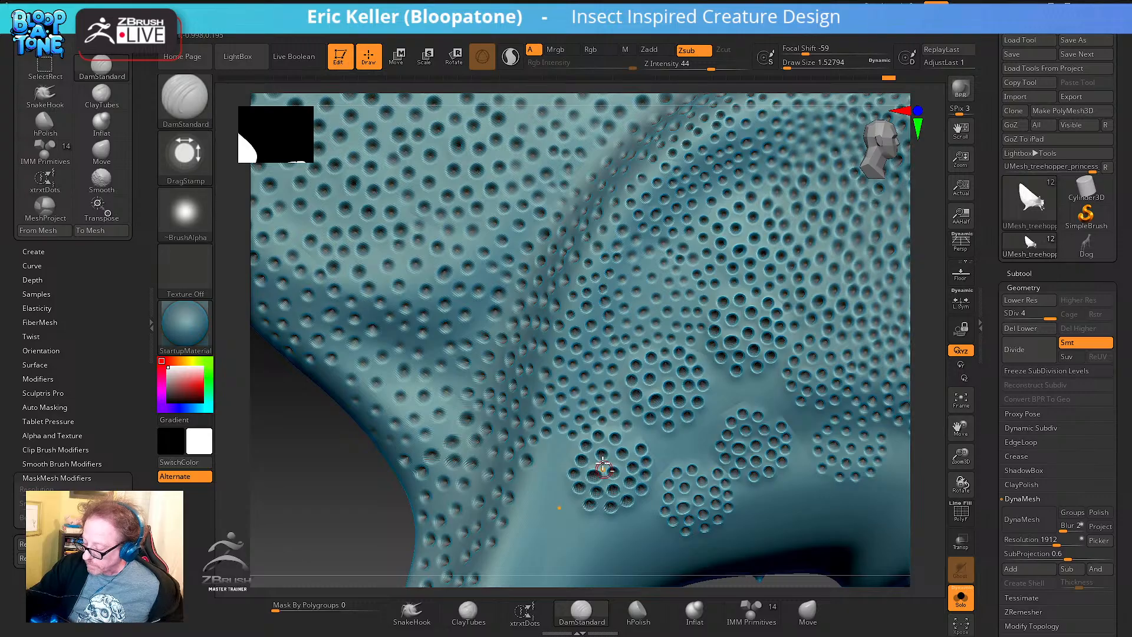
Stamp pits at a draw size of about 1.53 between the ridge's inner edge and the upper side of the lowest cluster beside it
{"action": "mouse_move", "coordinate": [593, 440]}
{"action": "right_mouse_down"}
{"action": "mouse_move", "coordinate": [581, 377]}
{"action": "mouse_move", "coordinate": [588, 411]}
{"action": "right_mouse_up"}
{"action": "key", "text": "s"}
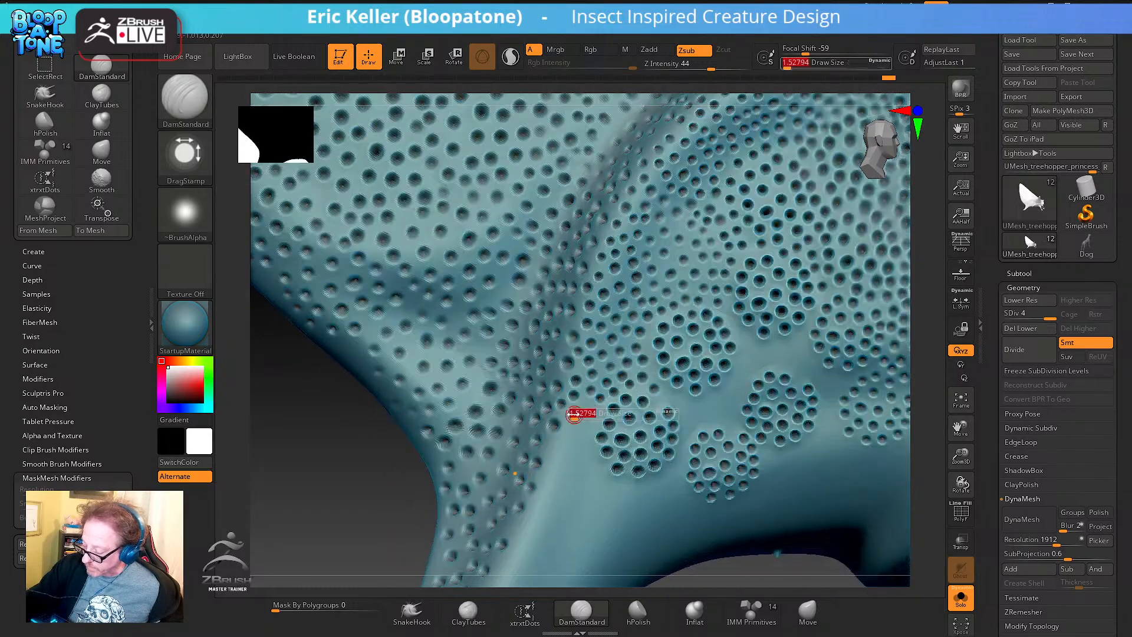
{"action": "left_click_drag", "start_coordinate": [581, 412], "coordinate": [573, 414]}
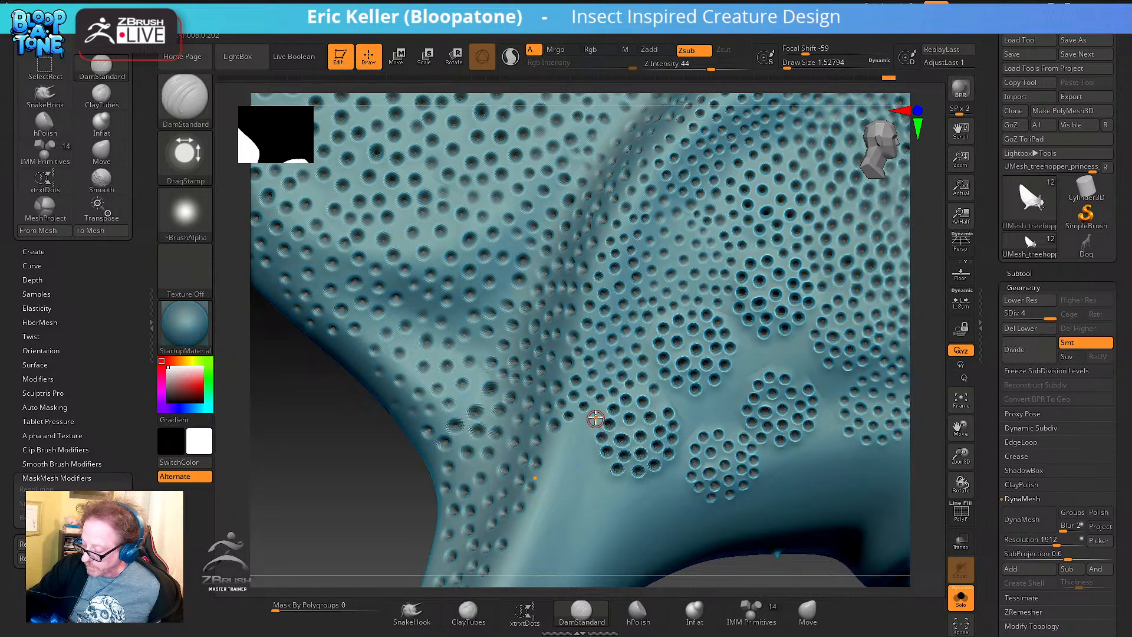
{"action": "right_click_drag", "start_coordinate": [610, 483], "coordinate": [563, 450]}
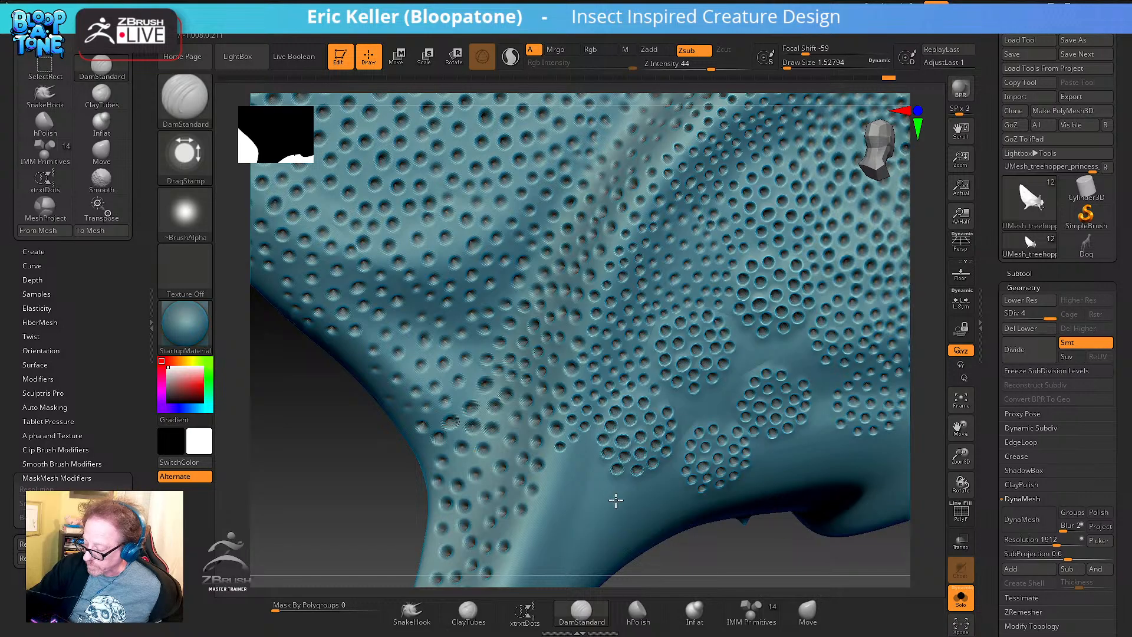
{"action": "mouse_move", "coordinate": [616, 500]}
{"action": "right_mouse_down"}
{"action": "mouse_move", "coordinate": [576, 399]}
{"action": "mouse_move", "coordinate": [572, 409]}
{"action": "right_mouse_up"}
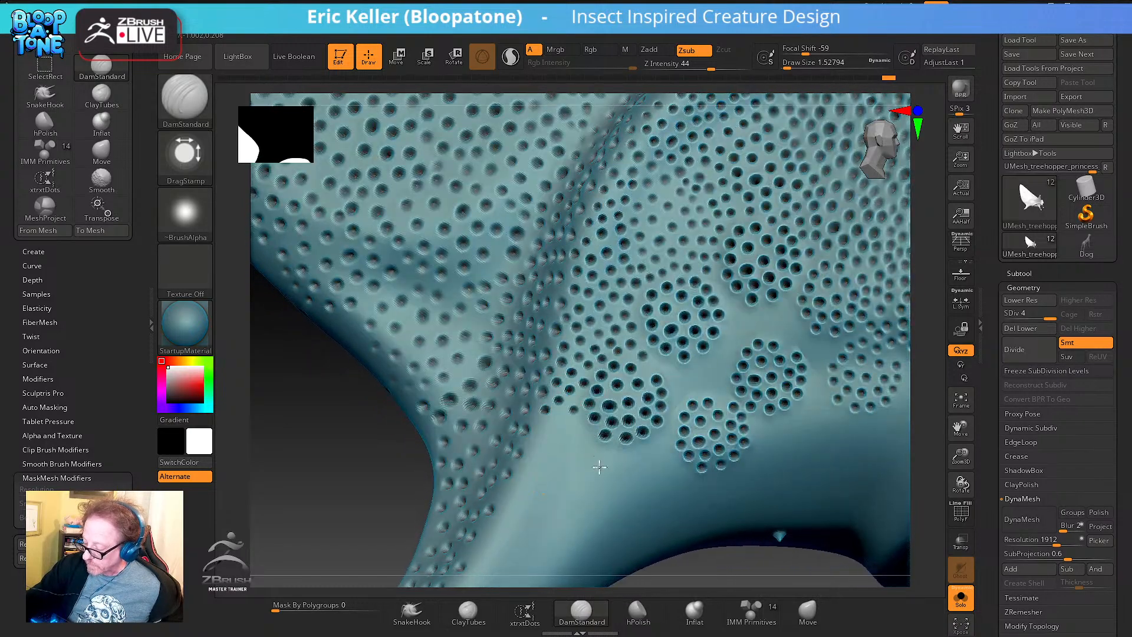
Set the draw size to about 2.19 and stamp larger pits from the ridge's inner edge toward the lowest adjoining round cluster
{"action": "key", "text": "s"}
{"action": "left_click_drag", "start_coordinate": [595, 421], "coordinate": [625, 420]}
{"action": "right_click_drag", "start_coordinate": [595, 421], "coordinate": [558, 422]}
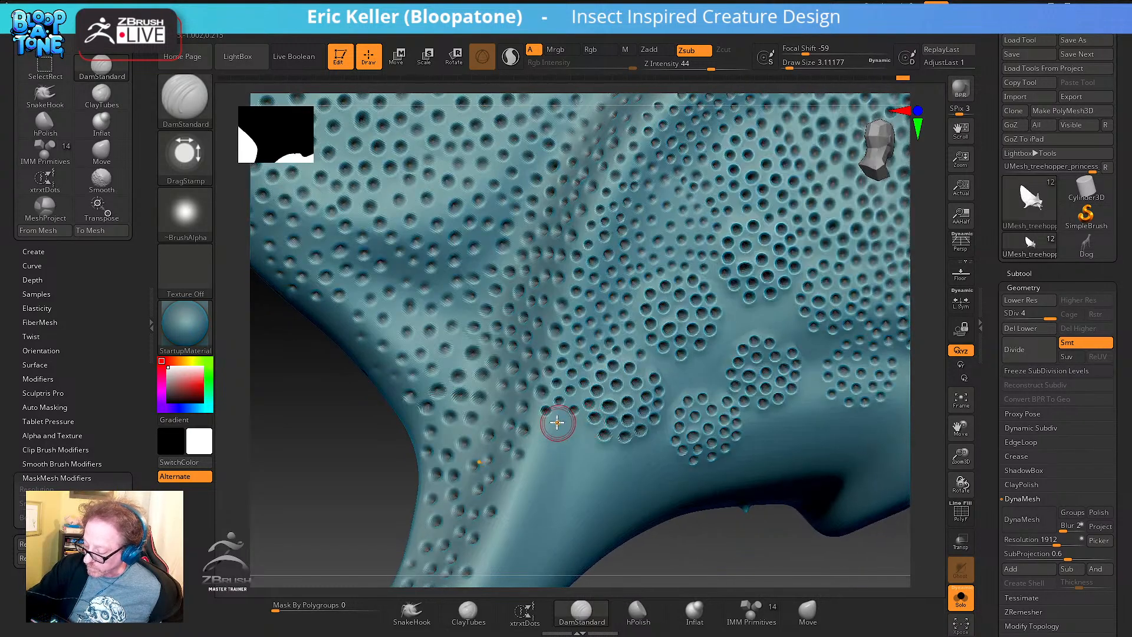
{"action": "key", "text": "s"}
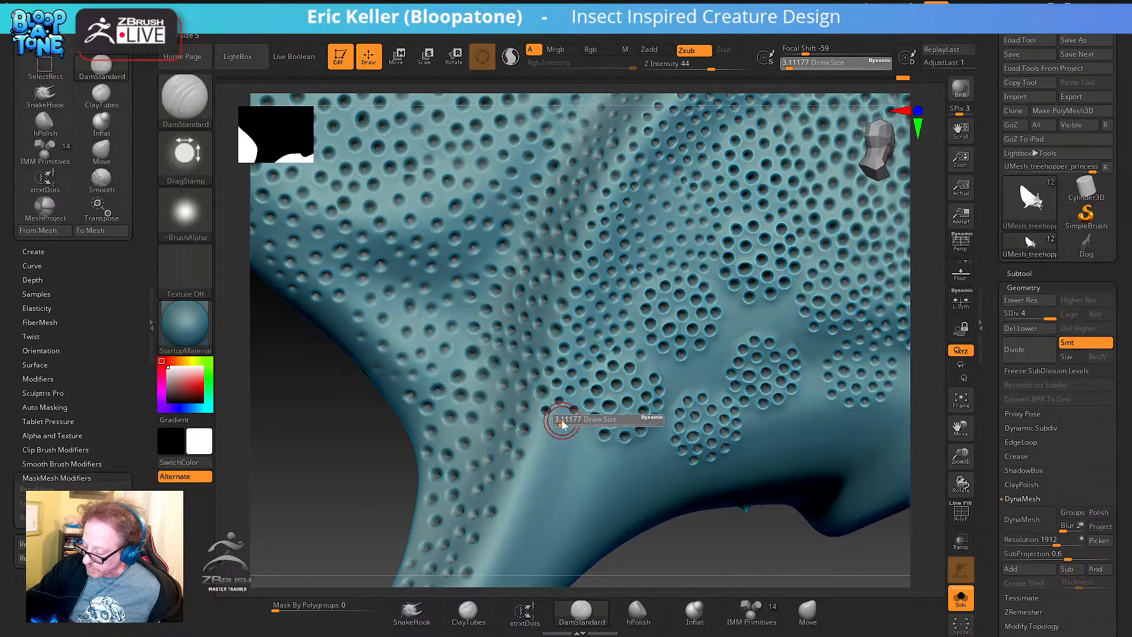
{"action": "left_click_drag", "start_coordinate": [562, 423], "coordinate": [554, 419]}
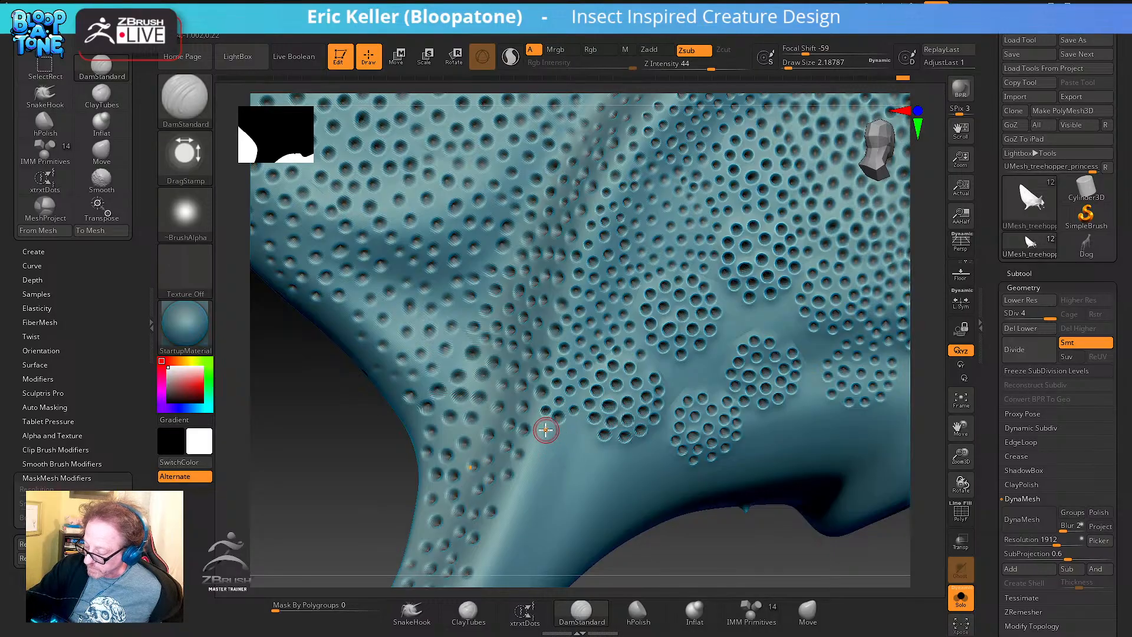
{"action": "mouse_move", "coordinate": [545, 430]}
{"action": "right_mouse_down"}
{"action": "mouse_move", "coordinate": [563, 465]}
{"action": "mouse_move", "coordinate": [538, 429]}
{"action": "mouse_move", "coordinate": [539, 452]}
{"action": "mouse_move", "coordinate": [568, 434]}
{"action": "right_mouse_up"}
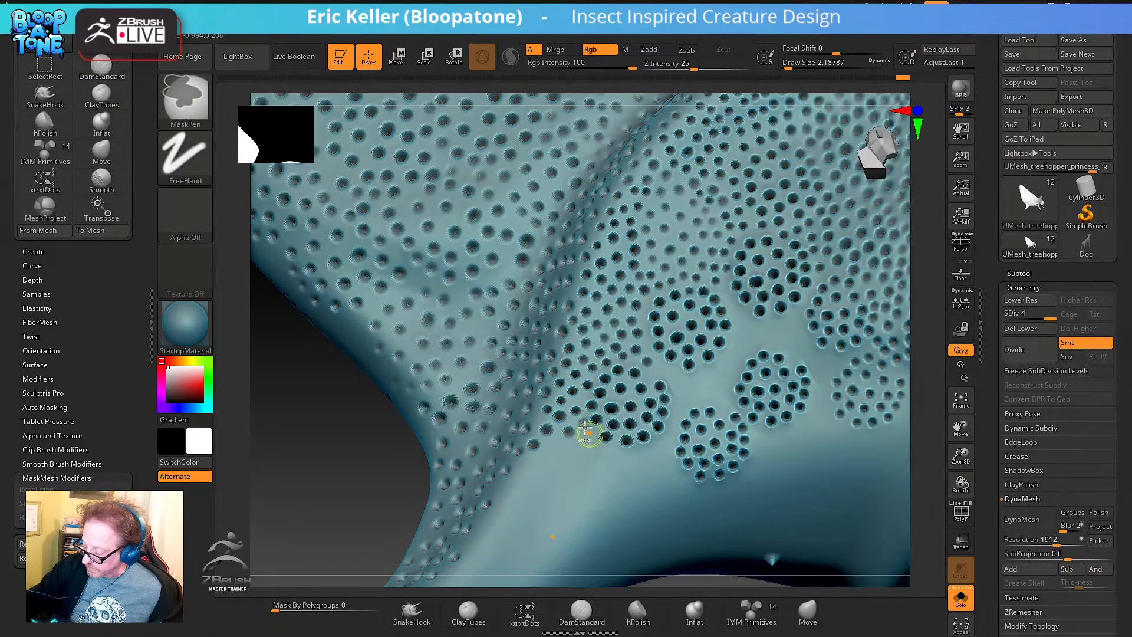
Reduce the draw size to about 1.82 and stamp pits joining the ridge-side row to the lower edge of the adjoining cluster
{"action": "key", "text": "s"}
{"action": "left_click_drag", "start_coordinate": [583, 425], "coordinate": [578, 425]}
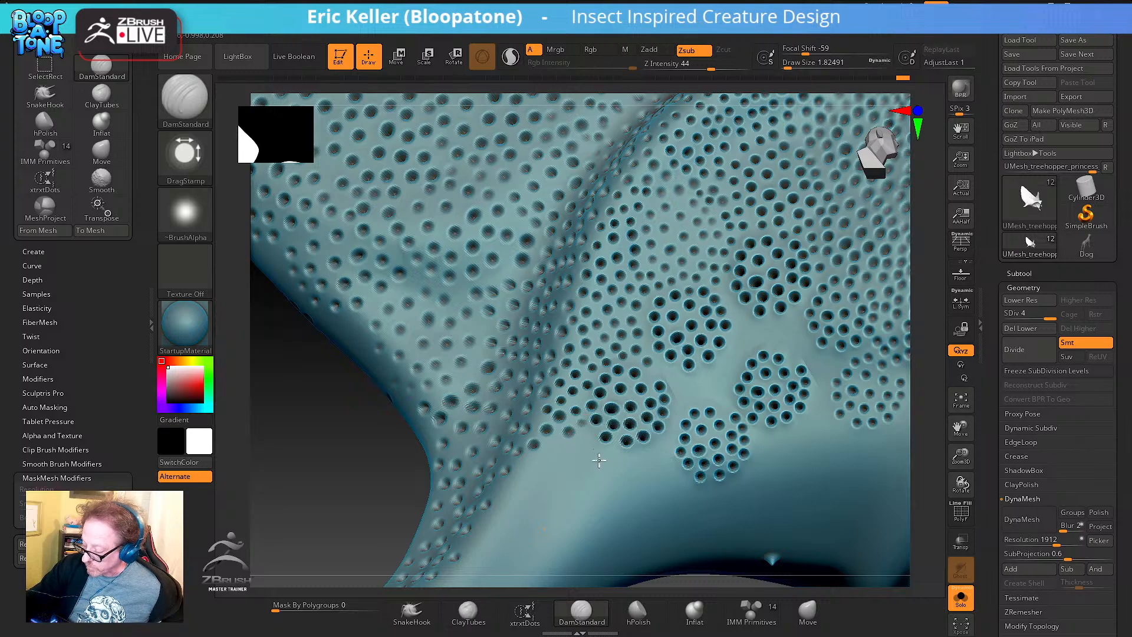
{"action": "mouse_move", "coordinate": [606, 473]}
{"action": "right_mouse_down"}
{"action": "mouse_move", "coordinate": [576, 468]}
{"action": "mouse_move", "coordinate": [557, 446]}
{"action": "right_mouse_up"}
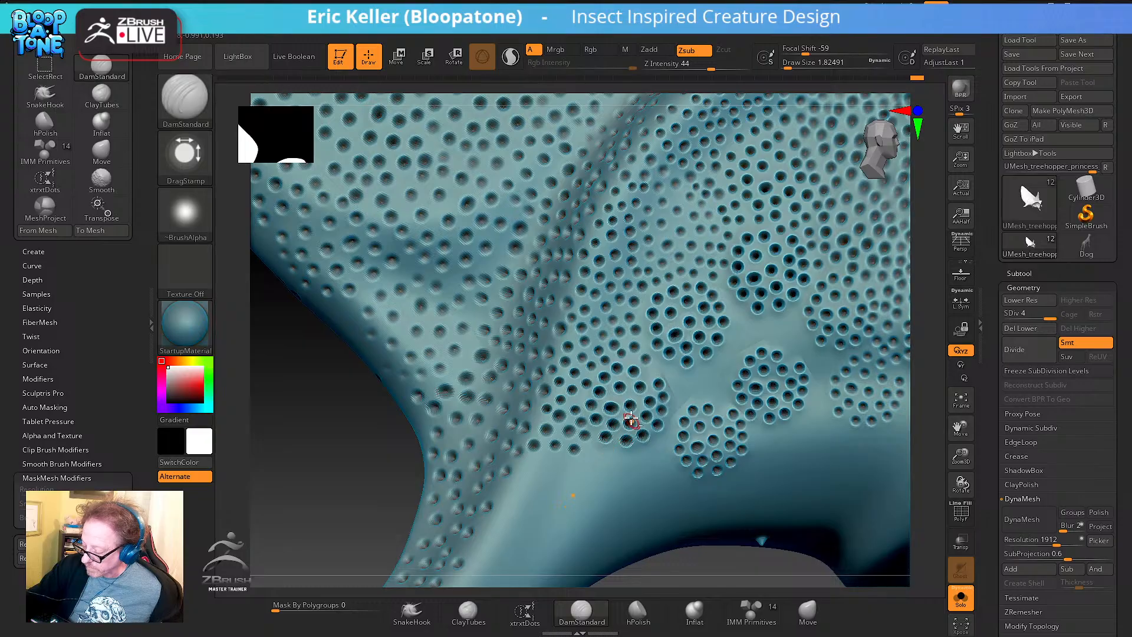
Fill the smooth gaps between the lower round clusters with pits, using draw sizes of about 1.82 and 1.30
{"action": "mouse_move", "coordinate": [632, 420]}
{"action": "right_mouse_down"}
{"action": "mouse_move", "coordinate": [612, 374]}
{"action": "mouse_move", "coordinate": [626, 377]}
{"action": "right_mouse_up"}
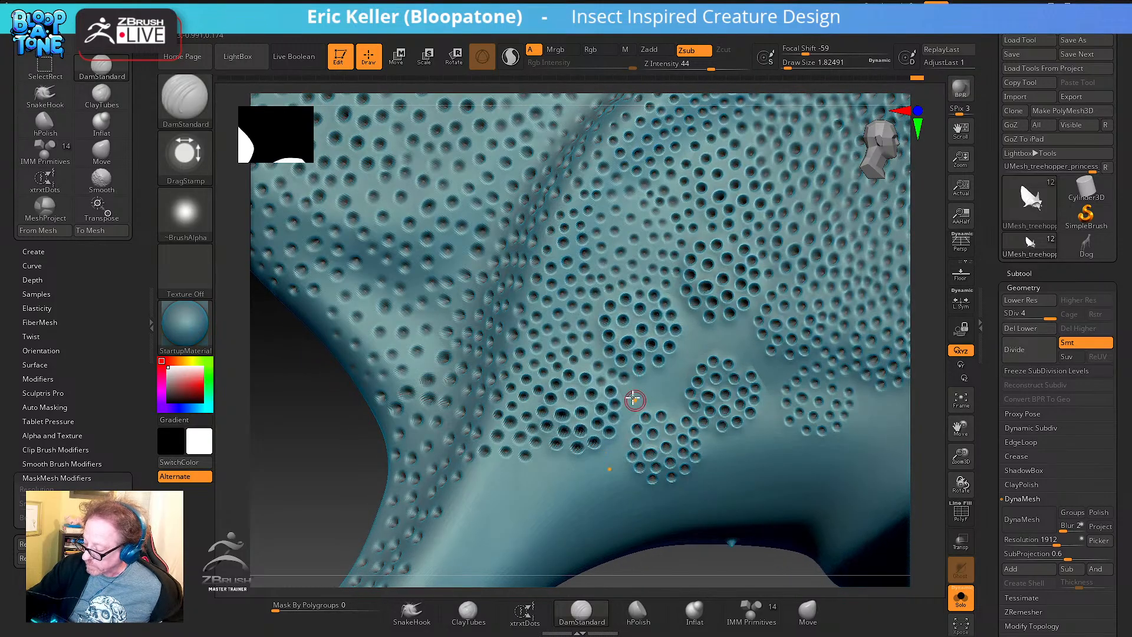
{"action": "right_click_drag", "start_coordinate": [665, 401], "coordinate": [663, 372]}
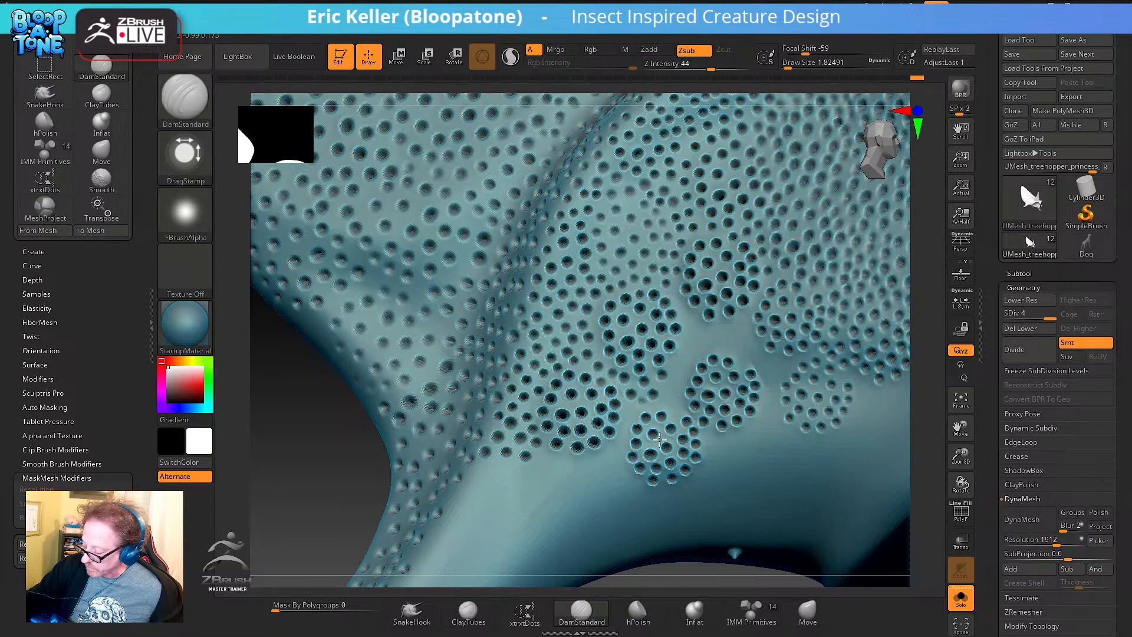
{"action": "right_click_drag", "start_coordinate": [656, 426], "coordinate": [678, 362]}
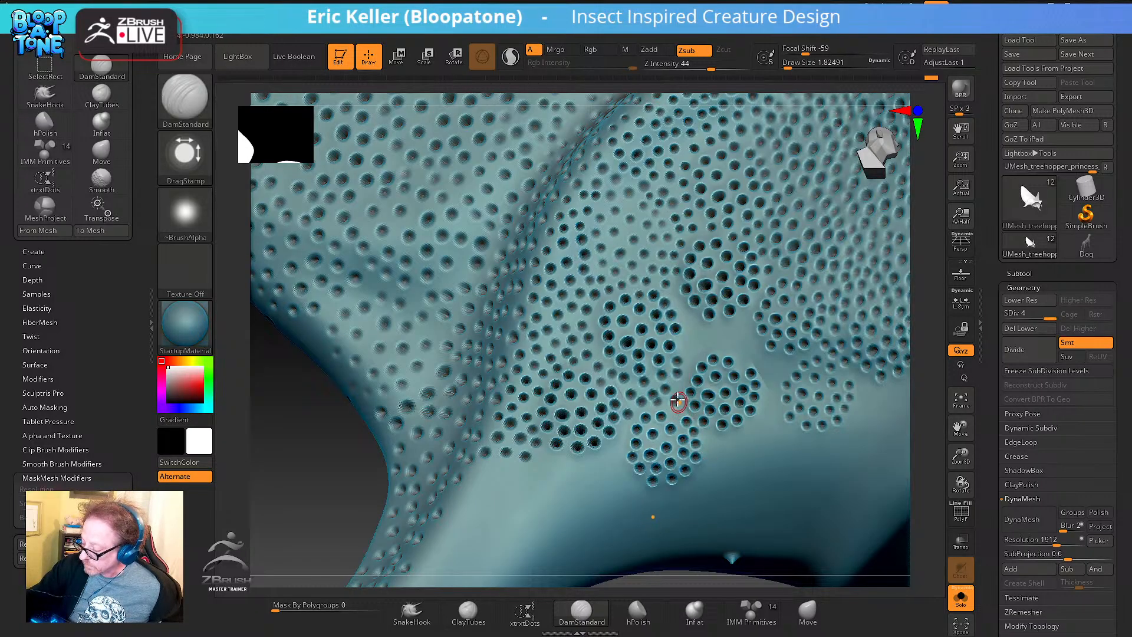
{"action": "key", "text": "s"}
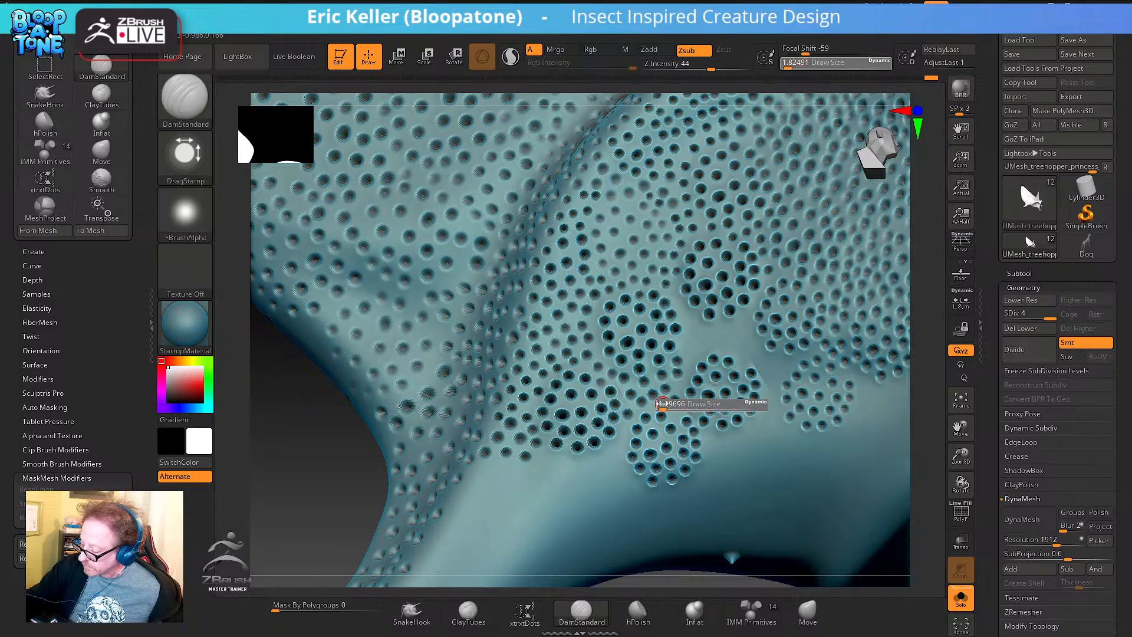
{"action": "mouse_move", "coordinate": [662, 405]}
{"action": "left_mouse_down"}
{"action": "mouse_move", "coordinate": [671, 414]}
{"action": "mouse_move", "coordinate": [689, 397]}
{"action": "left_mouse_up"}
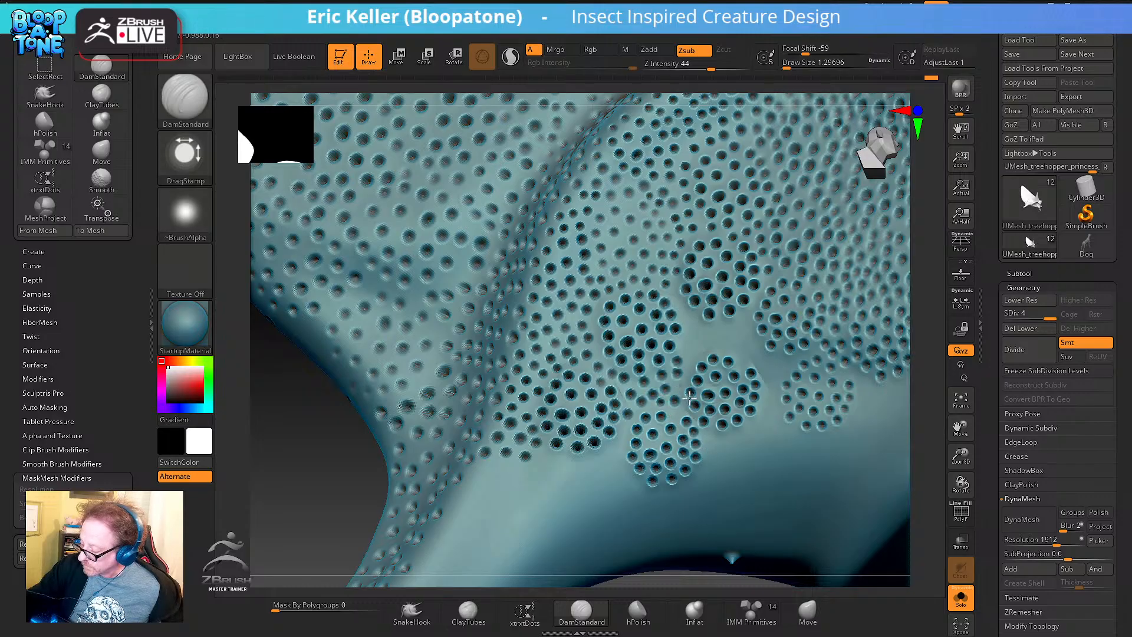
{"action": "right_click_drag", "start_coordinate": [716, 430], "coordinate": [652, 384]}
Set the draw size to about 1.82 and stamp pits into the smooth gap below the upper round cluster, undoing a stray stamp
{"action": "key", "text": "s"}
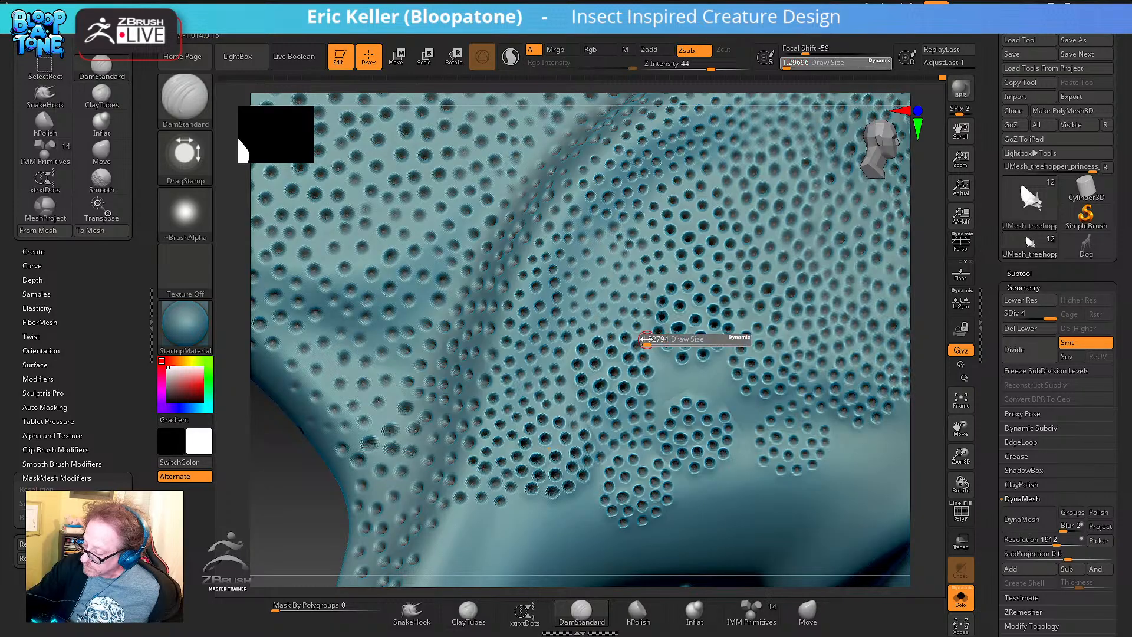
{"action": "left_click_drag", "start_coordinate": [645, 337], "coordinate": [647, 327]}
{"action": "key", "text": "ctrl+z"}
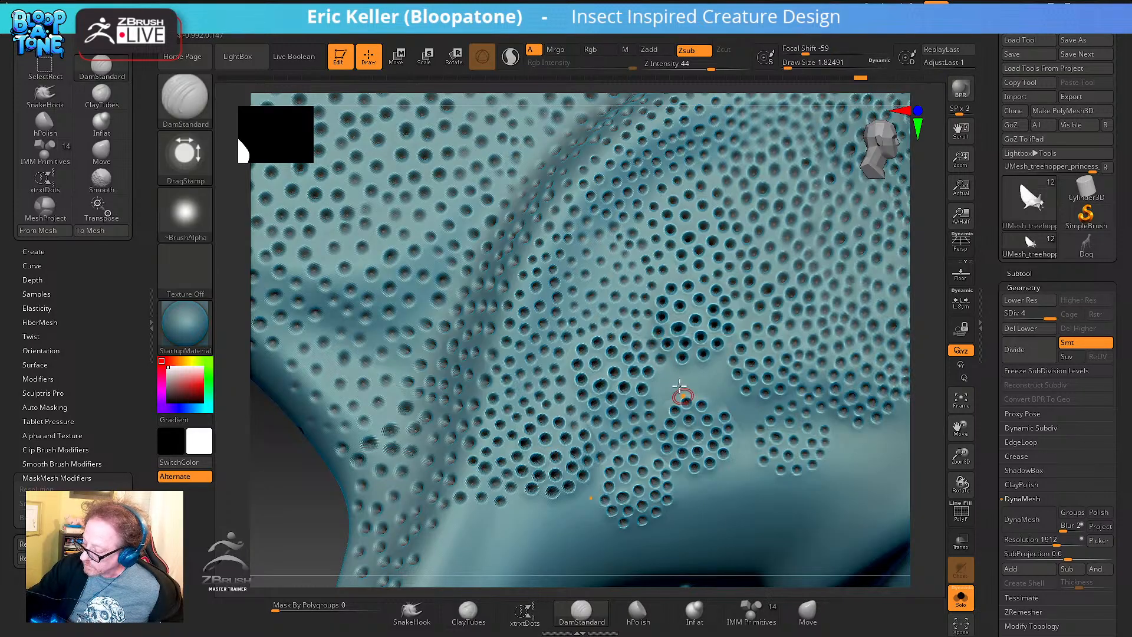
{"action": "right_click_drag", "start_coordinate": [680, 389], "coordinate": [658, 389]}
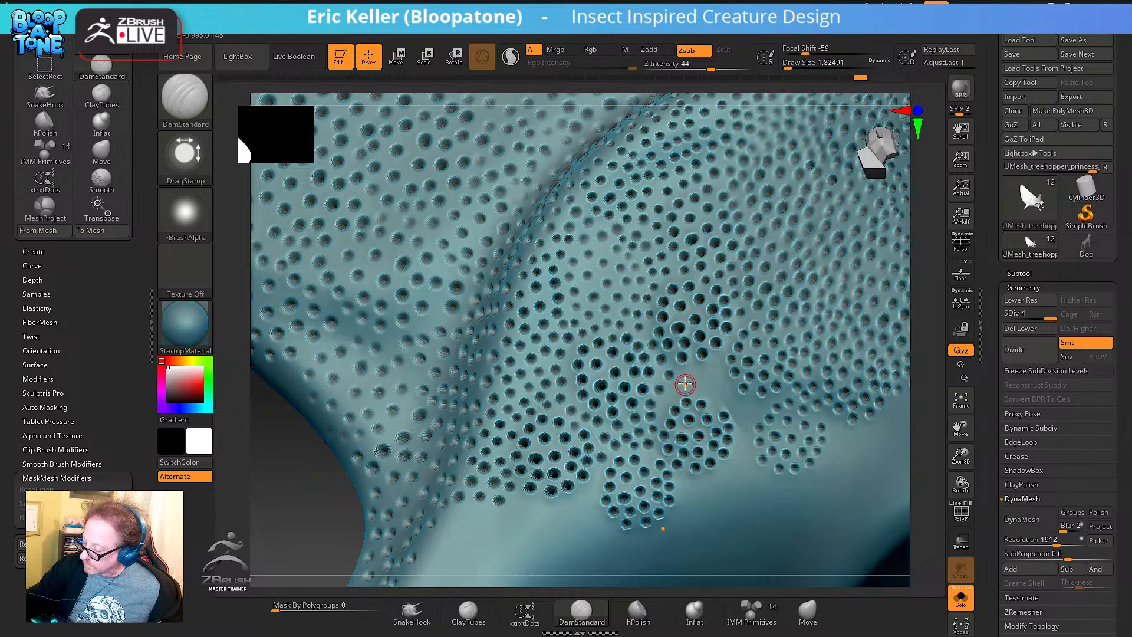
{"action": "right_click_drag", "start_coordinate": [685, 411], "coordinate": [665, 405]}
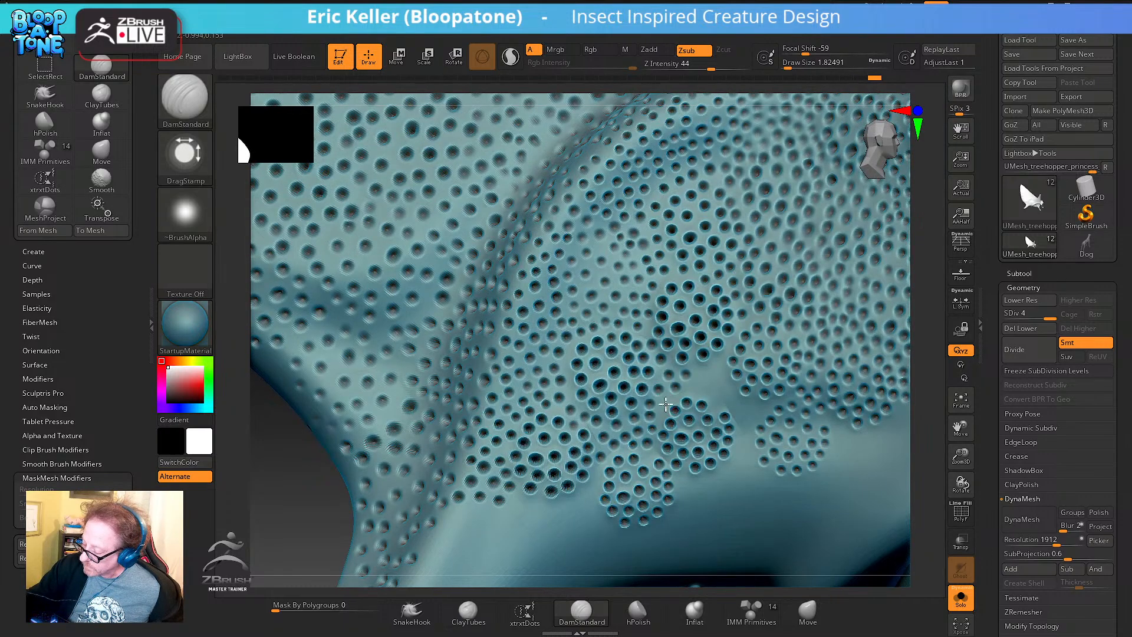
Try draw sizes of about 2.62 and 2.19 in the gap, undo the last stamp, and reduce the size to about 1.30 for smaller pits
{"action": "key", "text": "s"}
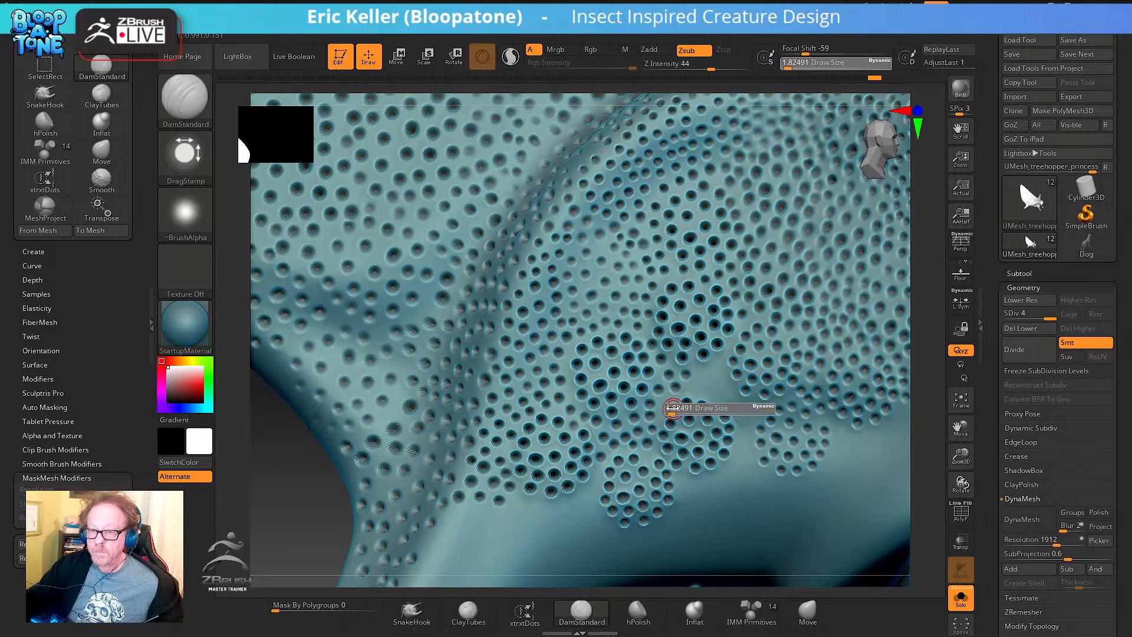
{"action": "left_click", "coordinate": [672, 408]}
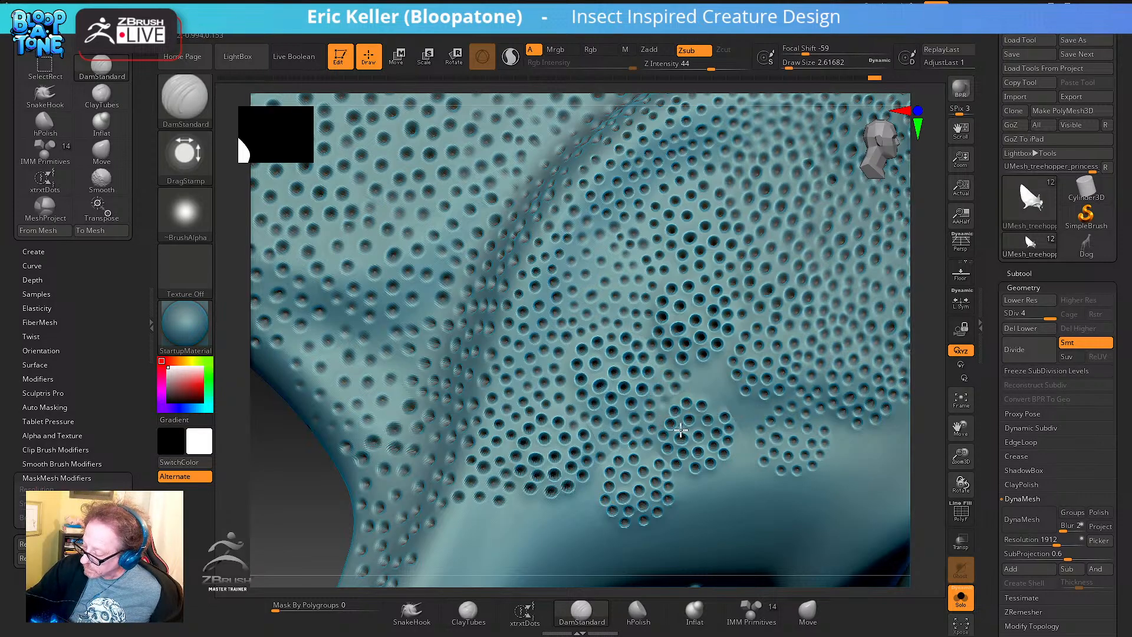
{"action": "key", "text": "s"}
{"action": "left_click", "coordinate": [670, 404]}
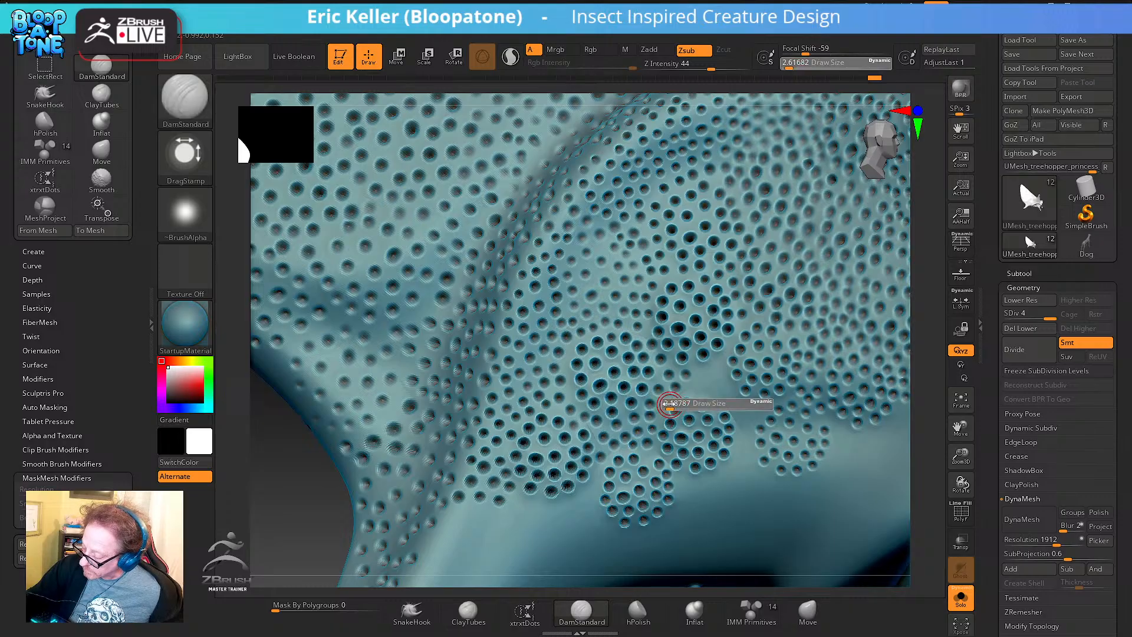
{"action": "mouse_move", "coordinate": [668, 403]}
{"action": "left_mouse_down"}
{"action": "mouse_move", "coordinate": [677, 439]}
{"action": "mouse_move", "coordinate": [663, 414]}
{"action": "left_mouse_up"}
{"action": "key", "text": "ctrl+z"}
{"action": "key", "text": "s"}
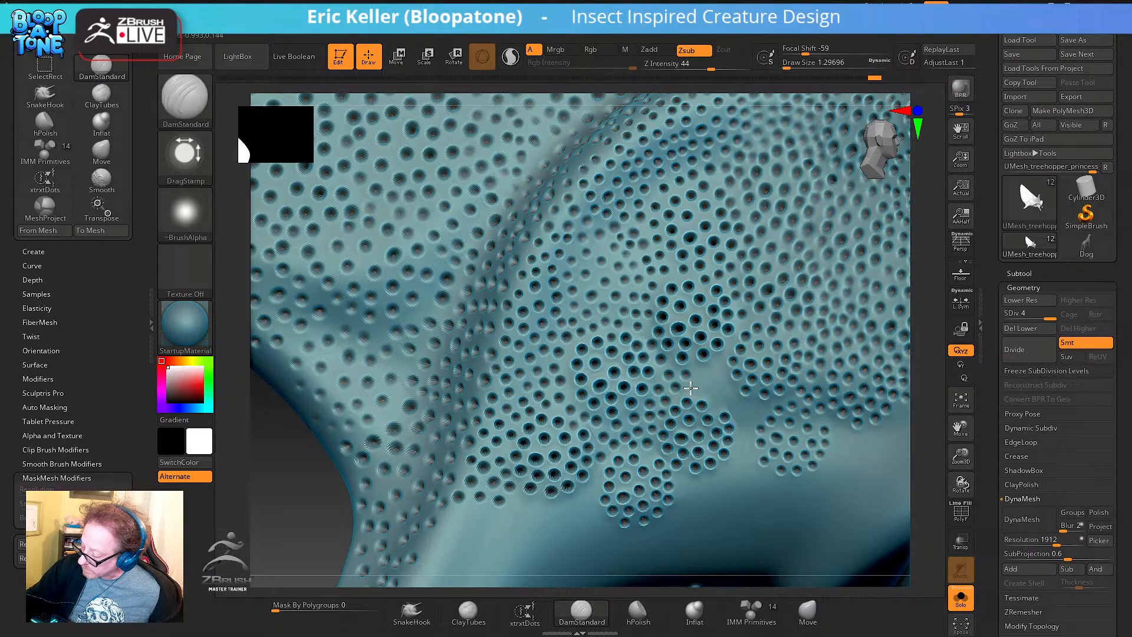
Set the draw size to about 1.82 and fill the remaining smooth gap between the upper and lower round clusters with pits
{"action": "key", "text": "s"}
{"action": "left_click_drag", "start_coordinate": [696, 379], "coordinate": [708, 379]}
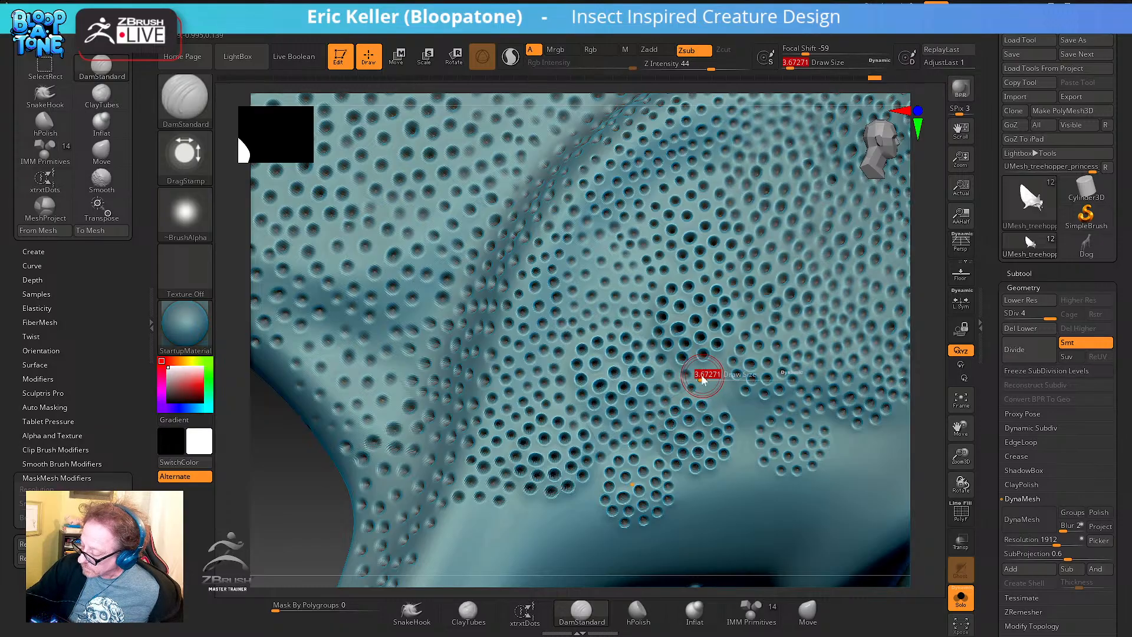
{"action": "key", "text": "s"}
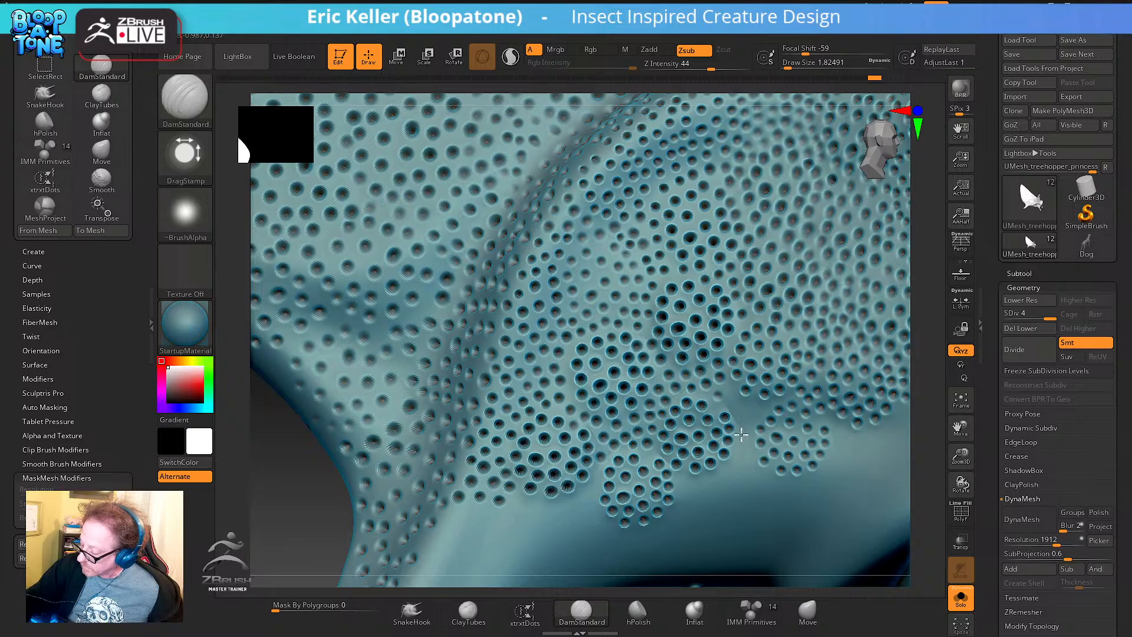
Stamp pits between the last separate round cluster and its neighbours along the field's lower edge, and save the tool
{"action": "mouse_move", "coordinate": [745, 421]}
{"action": "right_mouse_down"}
{"action": "mouse_move", "coordinate": [721, 407]}
{"action": "mouse_move", "coordinate": [717, 376]}
{"action": "right_mouse_up"}
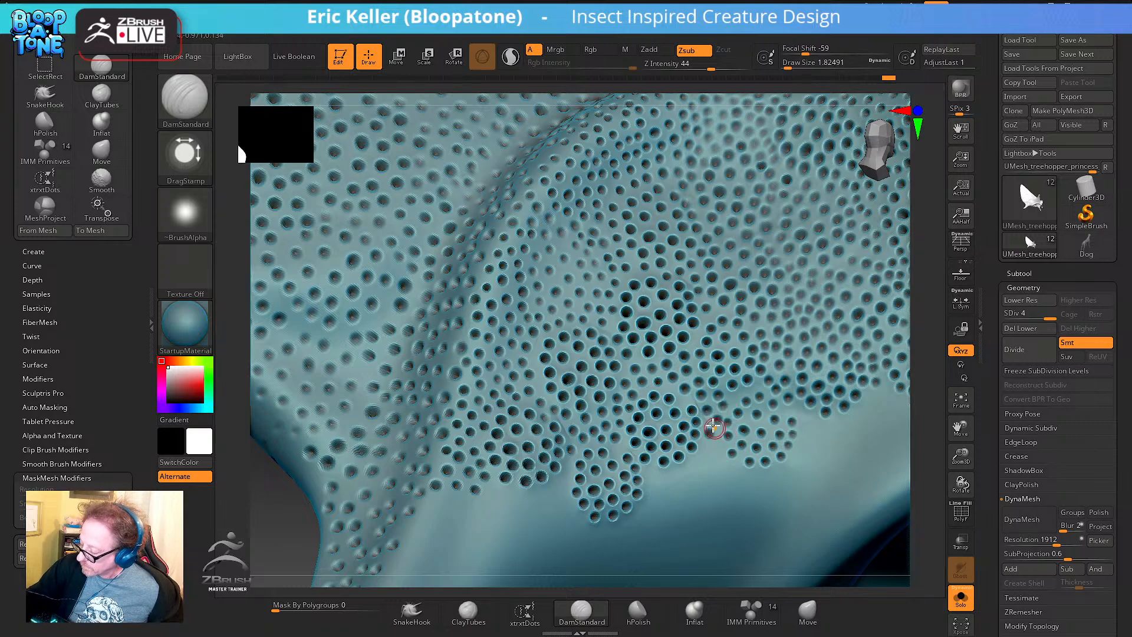
{"action": "key", "text": "shift"}
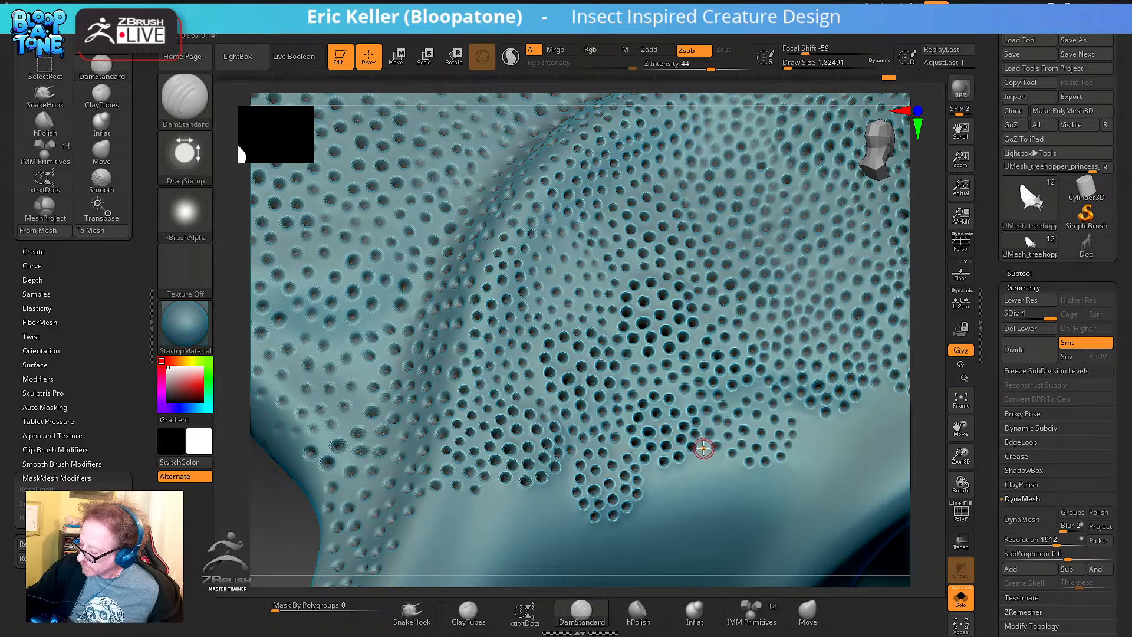
{"action": "mouse_move", "coordinate": [715, 485]}
{"action": "right_mouse_down"}
{"action": "mouse_move", "coordinate": [712, 392]}
{"action": "mouse_move", "coordinate": [663, 371]}
{"action": "right_mouse_up"}
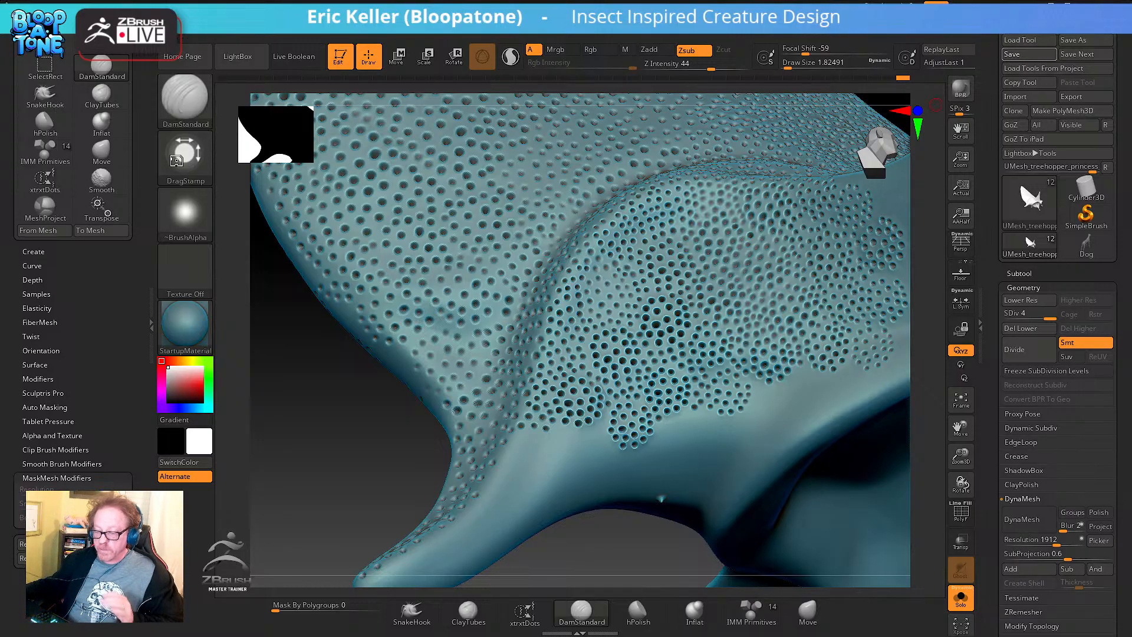
Switch the DamStandard stroke to Dots, raise its LazyMouse LazyStep, and turn on the Roll stroke modifier
{"action": "left_click", "coordinate": [186, 158]}
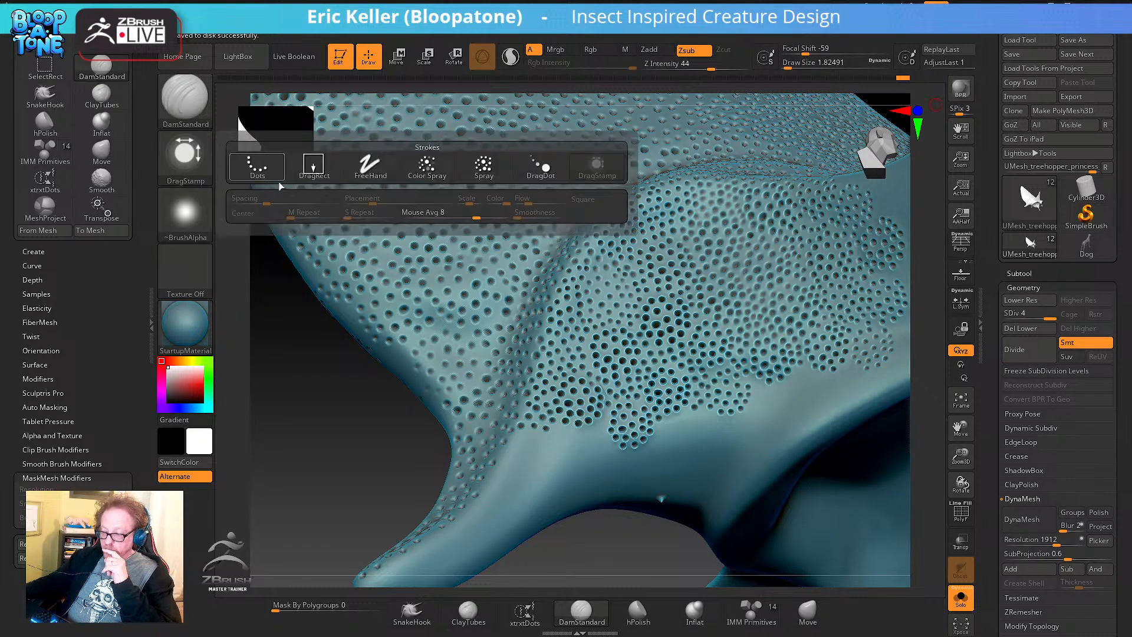
{"action": "left_click", "coordinate": [257, 166]}
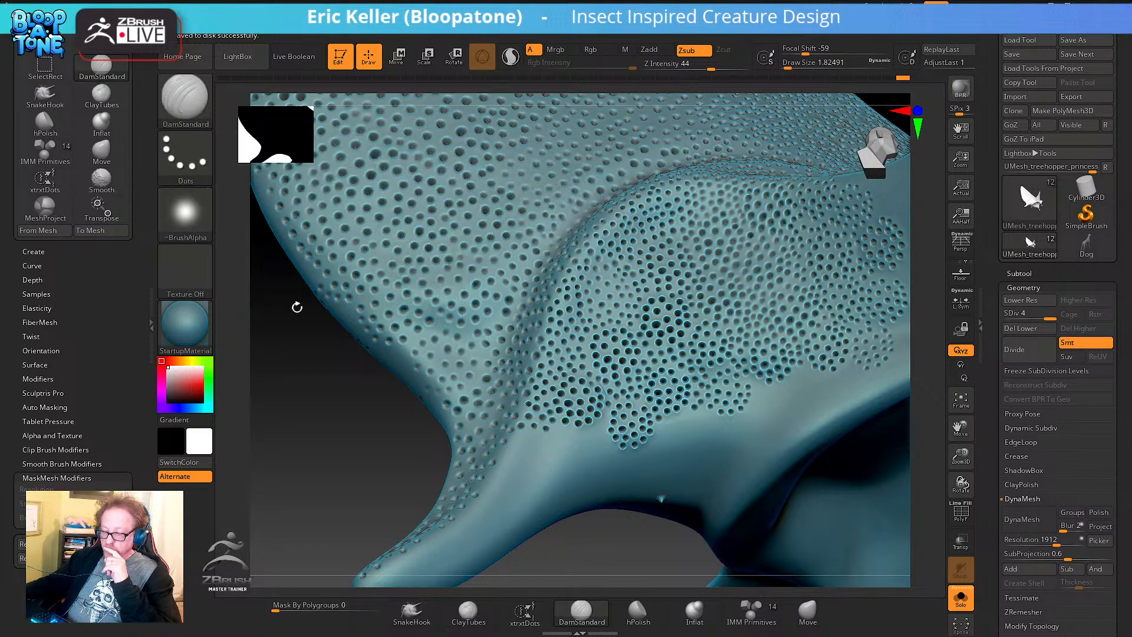
{"action": "left_click_drag", "start_coordinate": [315, 394], "coordinate": [339, 386]}
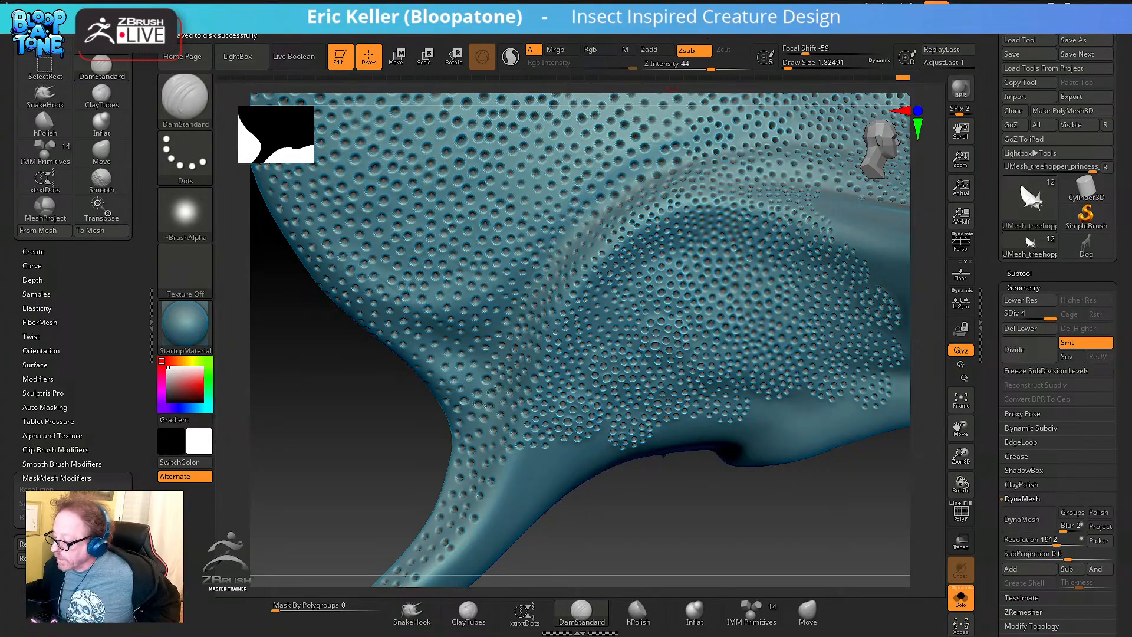
{"action": "left_click", "coordinate": [752, 27]}
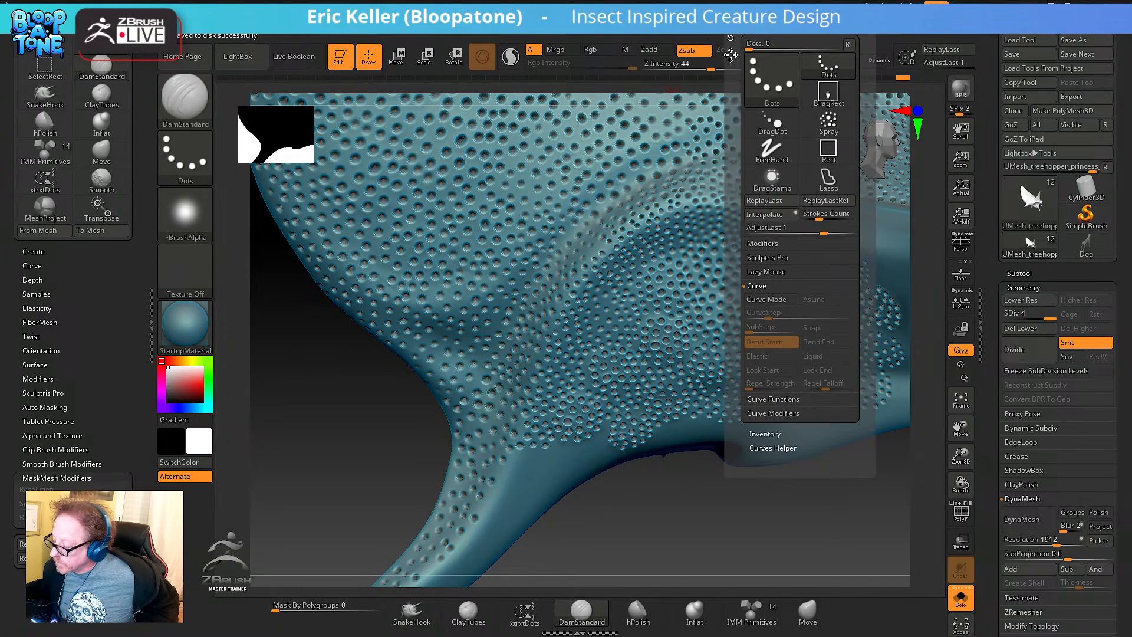
{"action": "left_click", "coordinate": [767, 272]}
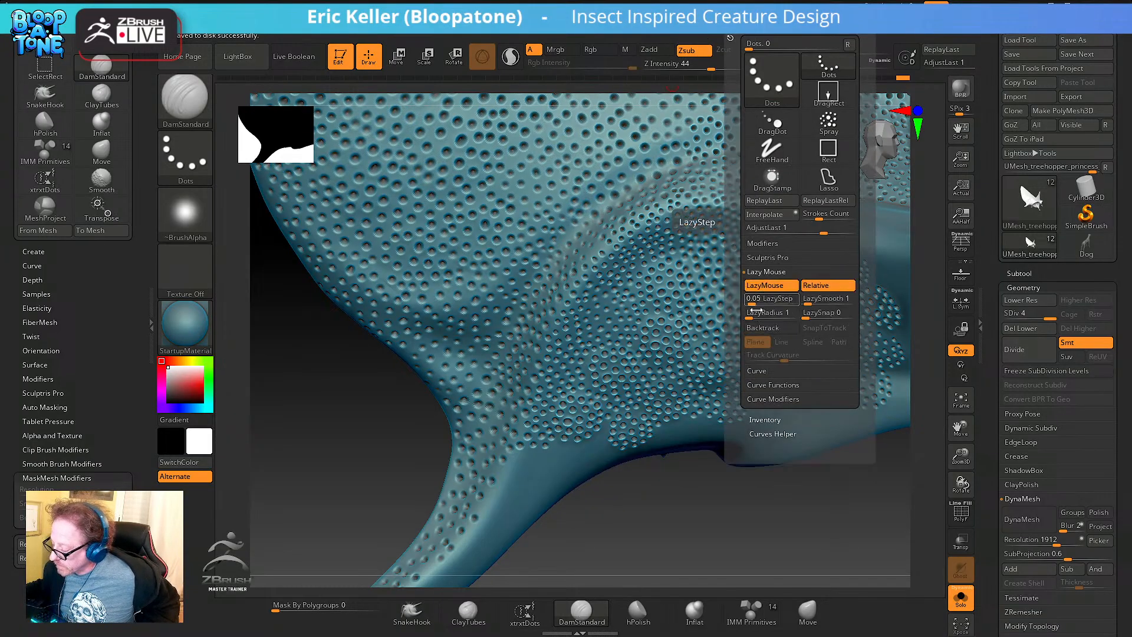
{"action": "left_click_drag", "start_coordinate": [757, 312], "coordinate": [773, 316]}
{"action": "left_click", "coordinate": [776, 244]}
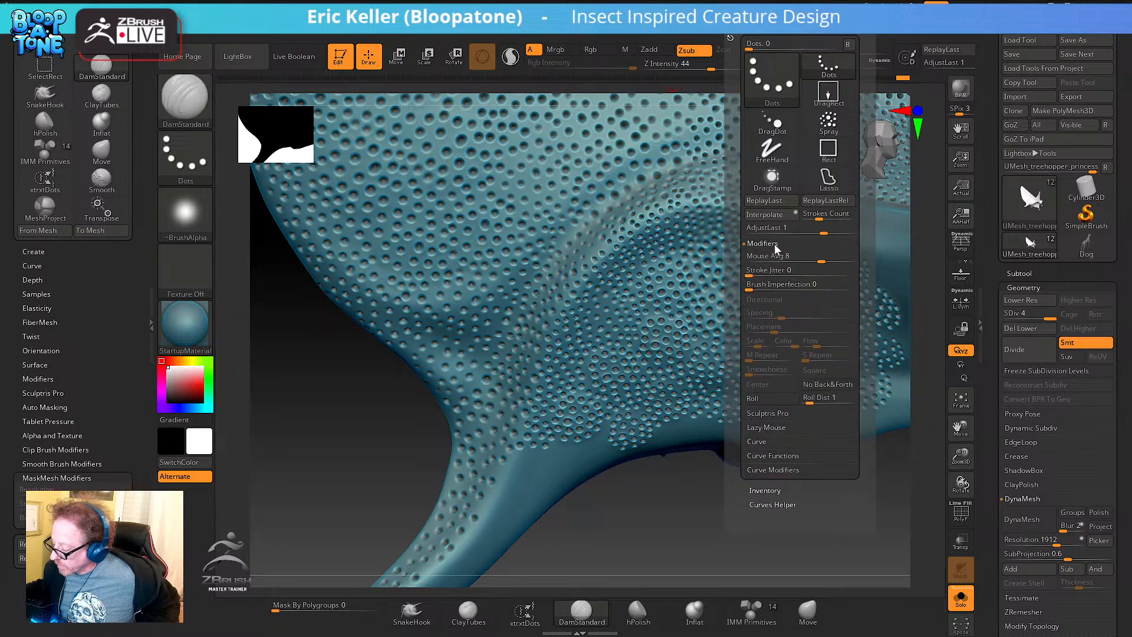
{"action": "left_click", "coordinate": [777, 398]}
Try DamStandard Roll strokes along the smooth side of the pointed tip, raise the draw size to about 3.11, and undo the test rows
{"action": "left_click_drag", "start_coordinate": [671, 516], "coordinate": [683, 426]}
{"action": "left_click_drag", "start_coordinate": [612, 453], "coordinate": [575, 396]}
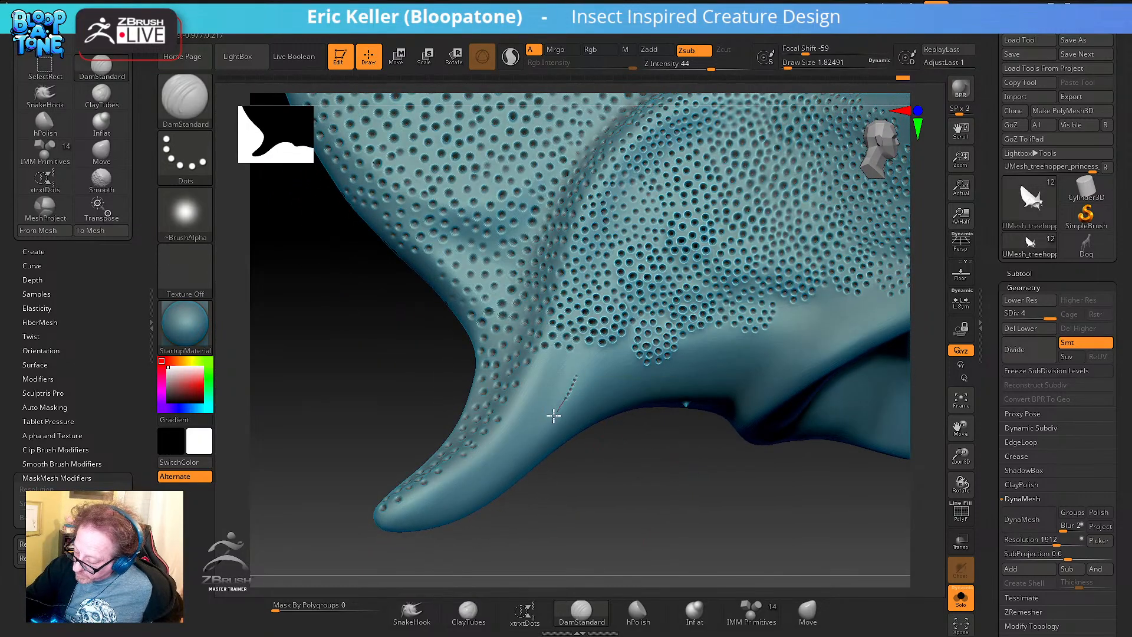
{"action": "key", "text": "s"}
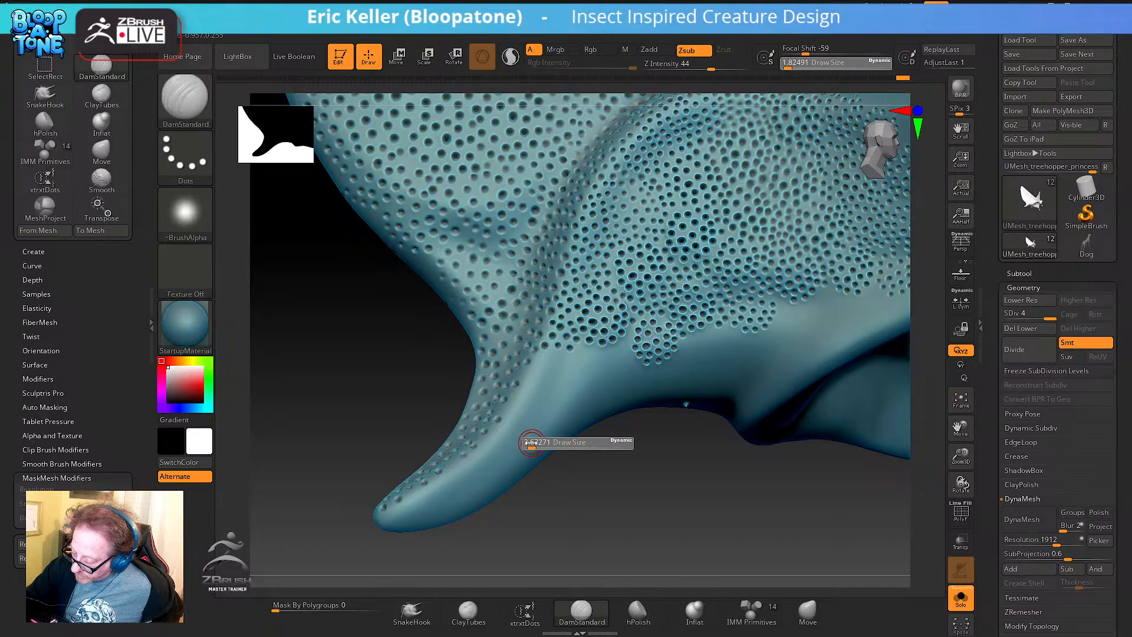
{"action": "left_click_drag", "start_coordinate": [532, 443], "coordinate": [532, 443]}
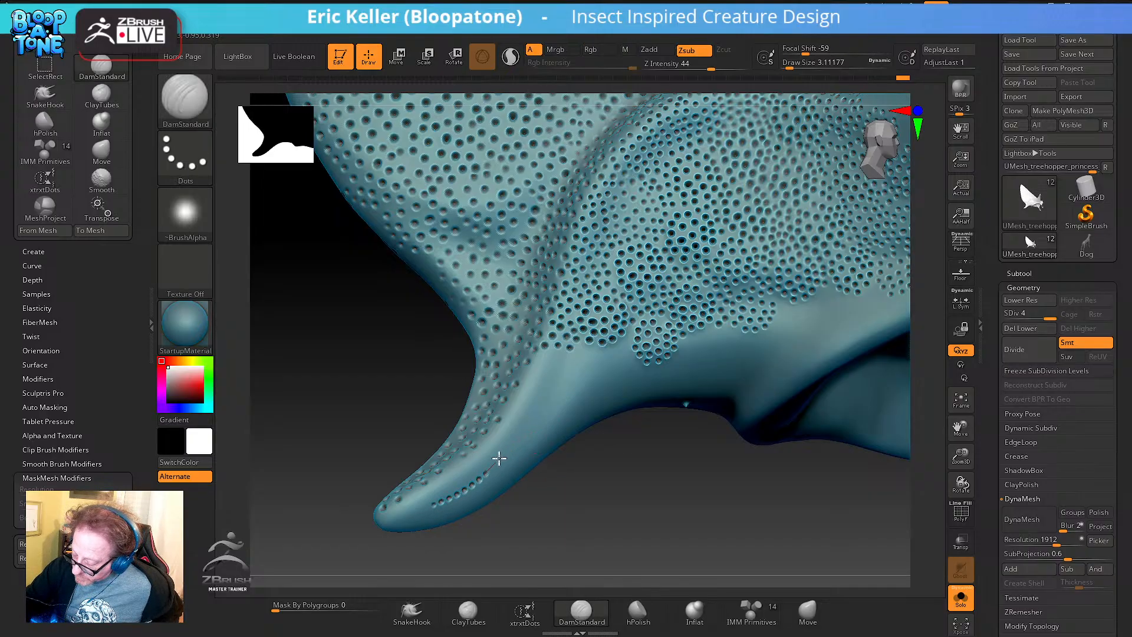
{"action": "left_click_drag", "start_coordinate": [548, 370], "coordinate": [543, 420]}
{"action": "right_click_drag", "start_coordinate": [542, 419], "coordinate": [505, 454]}
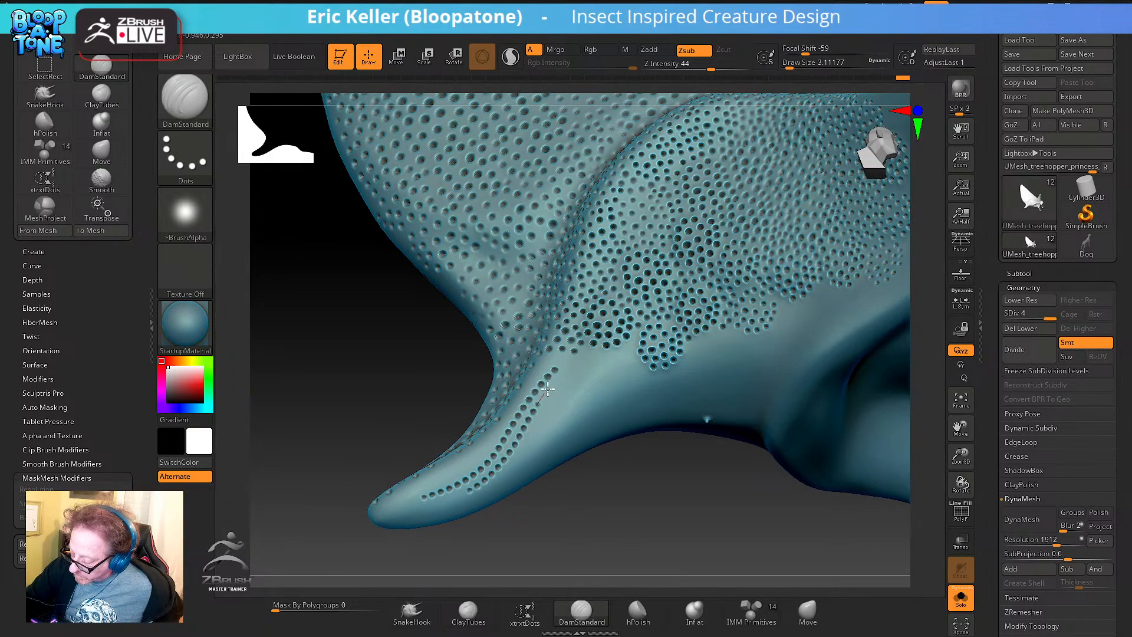
{"action": "mouse_move", "coordinate": [581, 363]}
{"action": "right_mouse_down"}
{"action": "mouse_move", "coordinate": [581, 525]}
{"action": "mouse_move", "coordinate": [556, 399]}
{"action": "right_mouse_up"}
{"action": "mouse_move", "coordinate": [558, 363]}
{"action": "left_mouse_down"}
{"action": "mouse_move", "coordinate": [538, 374]}
{"action": "mouse_move", "coordinate": [487, 489]}
{"action": "mouse_move", "coordinate": [568, 503]}
{"action": "mouse_move", "coordinate": [577, 465]}
{"action": "left_mouse_up"}
{"action": "key", "text": "ctrl+z"}
{"action": "key", "text": "ctrl+z"}
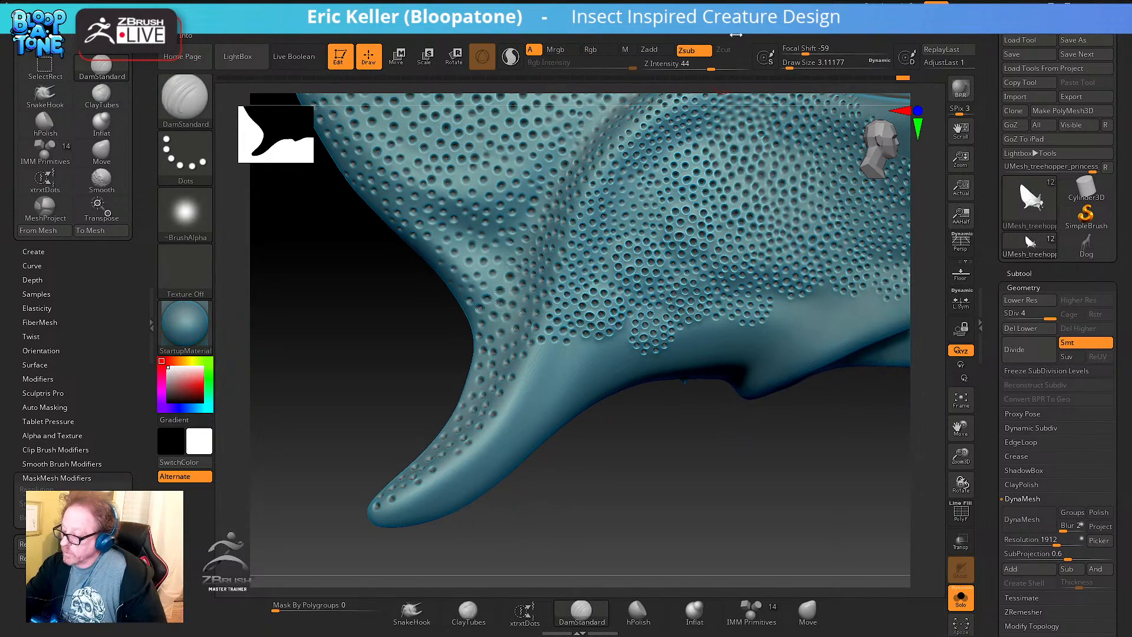
Try a Stroke Jitter of about 0.21 with a test row of pits along the pointed tip, and undo the row
{"action": "mouse_move", "coordinate": [744, 30]}
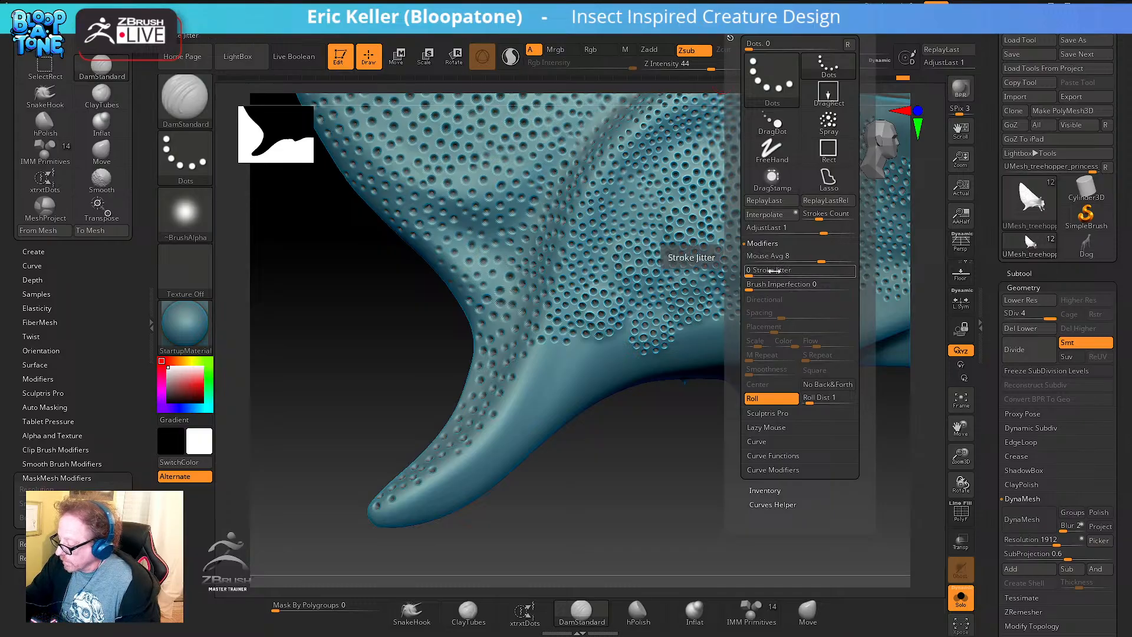
{"action": "left_click_drag", "start_coordinate": [762, 271], "coordinate": [757, 273]}
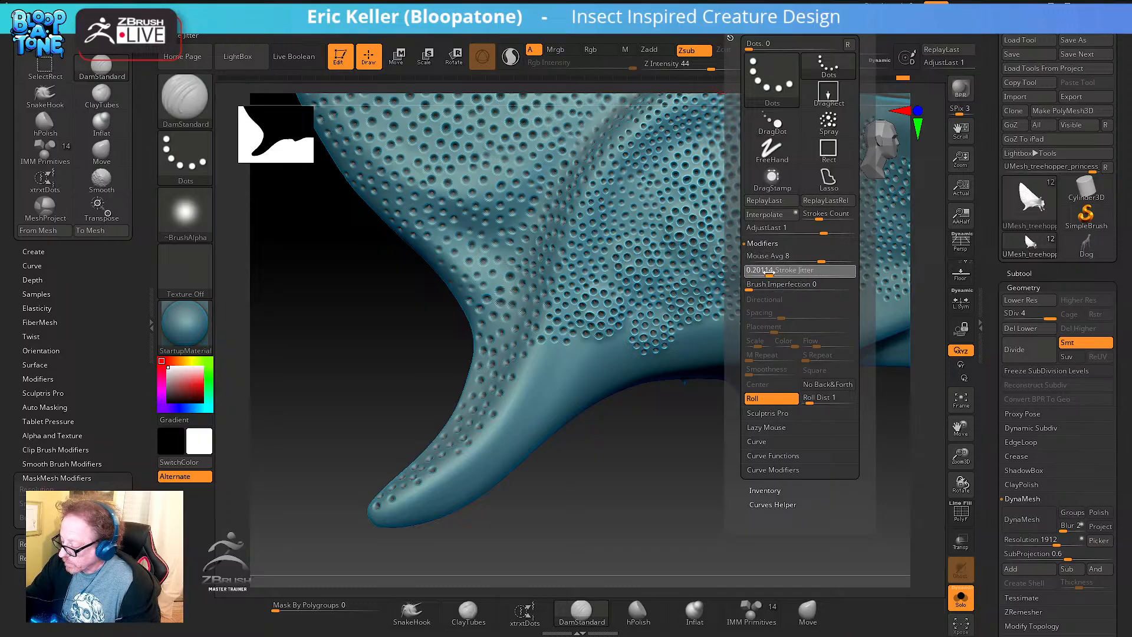
{"action": "left_click_drag", "start_coordinate": [633, 440], "coordinate": [589, 435]}
{"action": "left_click_drag", "start_coordinate": [442, 489], "coordinate": [467, 475]}
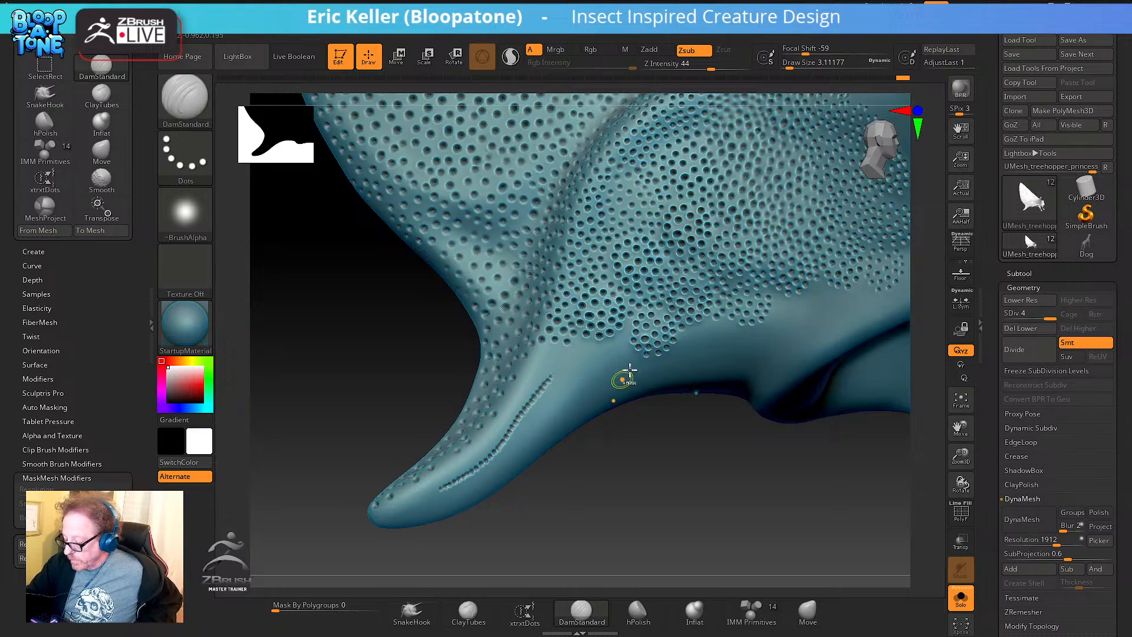
{"action": "key", "text": "ctrl+z"}
Set Stroke Jitter to about 0.15 and LazyStep to about 0.164, testing the spacing with a stroke on the tip that is undone
{"action": "mouse_move", "coordinate": [742, 29]}
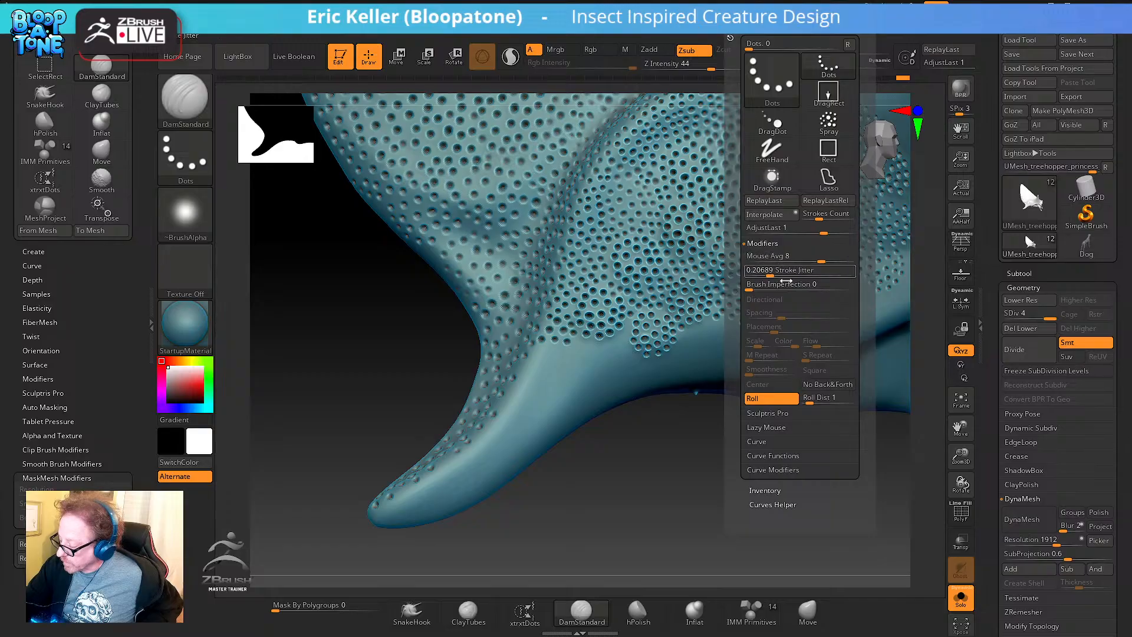
{"action": "left_click_drag", "start_coordinate": [774, 276], "coordinate": [767, 275]}
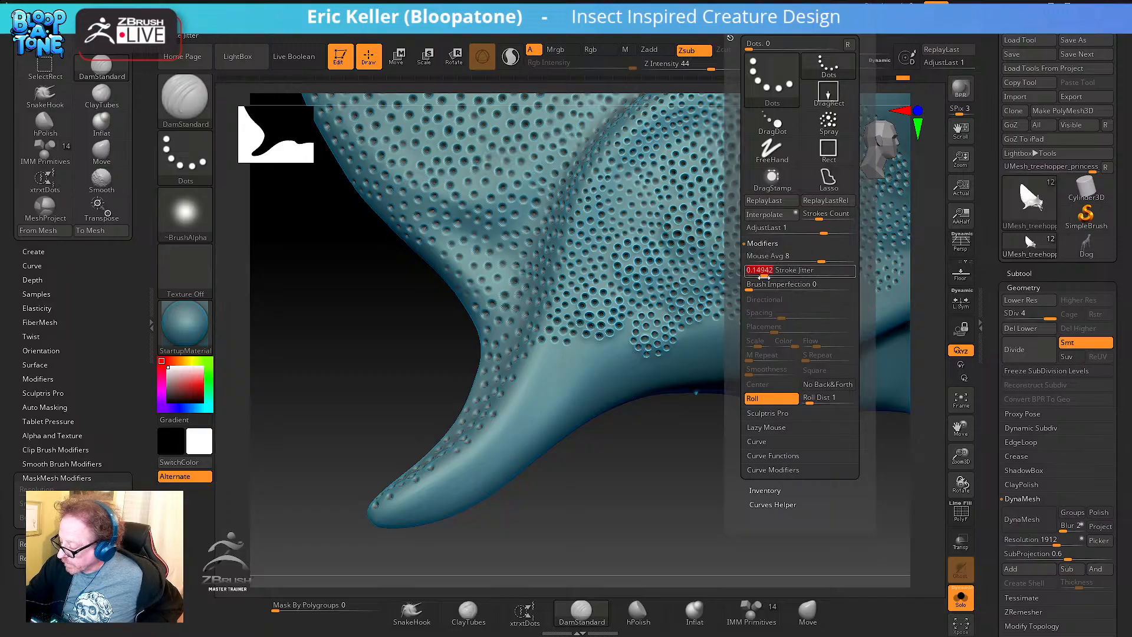
{"action": "left_click", "coordinate": [778, 430]}
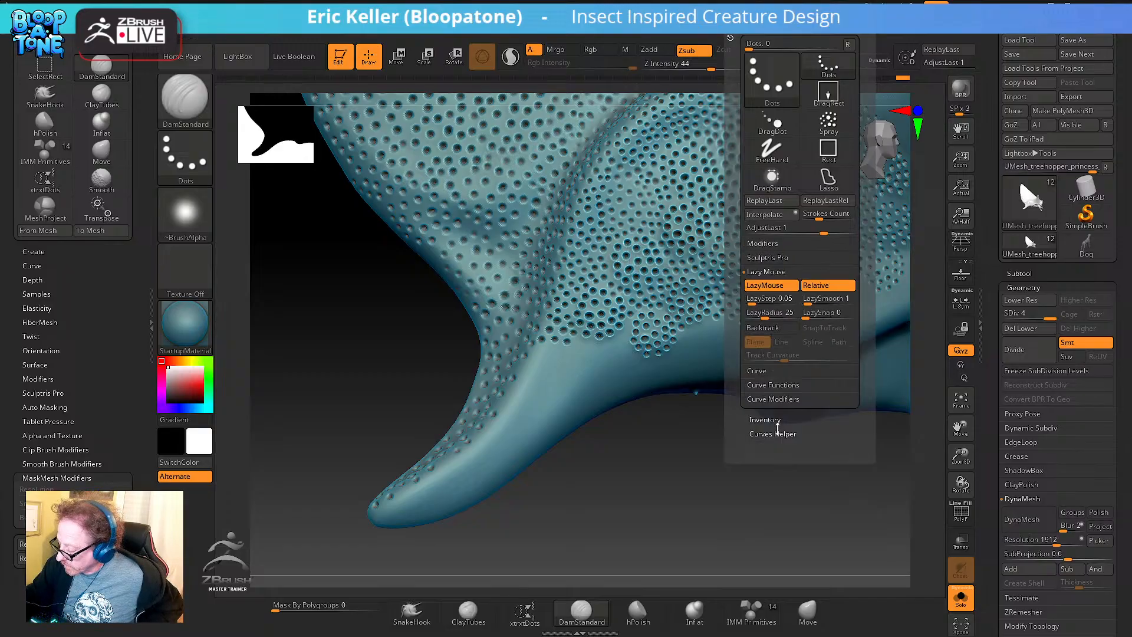
{"action": "left_click", "coordinate": [763, 300]}
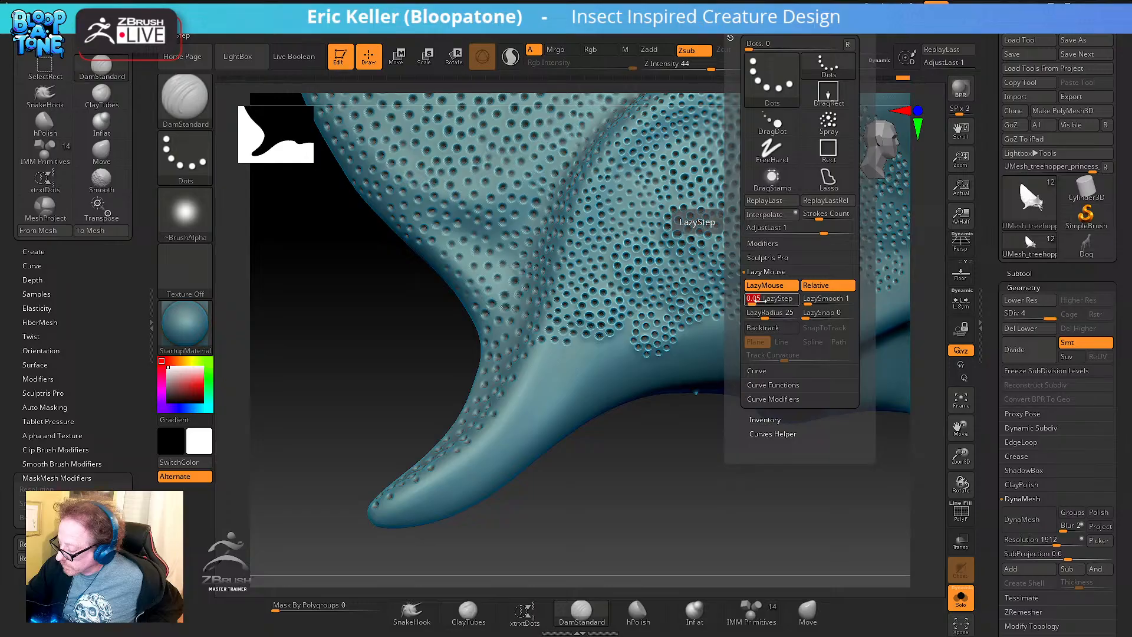
{"action": "left_click_drag", "start_coordinate": [756, 302], "coordinate": [770, 301]}
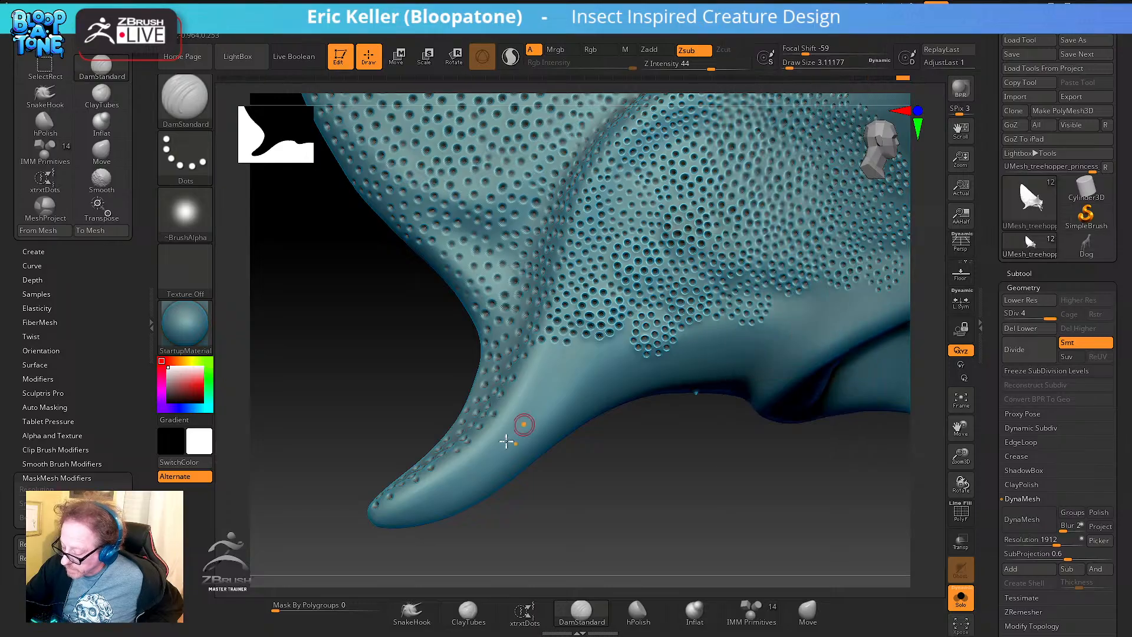
{"action": "left_click_drag", "start_coordinate": [488, 458], "coordinate": [581, 370]}
{"action": "key", "text": "ctrl+z"}
Set the draw size to about 3.67, test rows of pits along the smooth side of the pointed tip, and undo them
{"action": "key", "text": "s"}
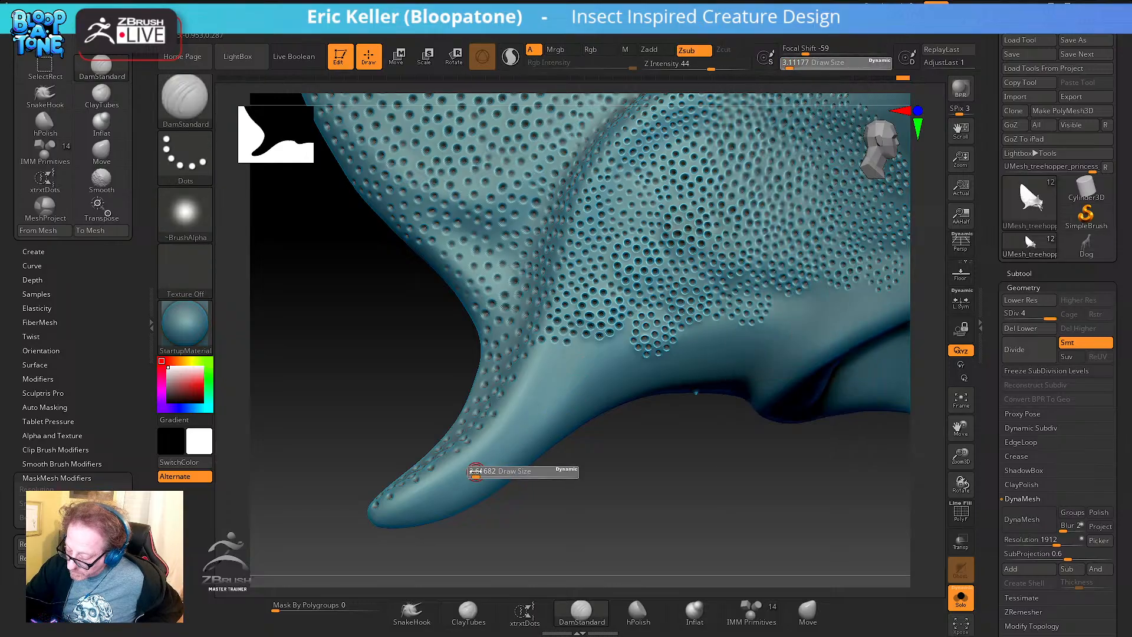
{"action": "left_click_drag", "start_coordinate": [474, 472], "coordinate": [476, 473]}
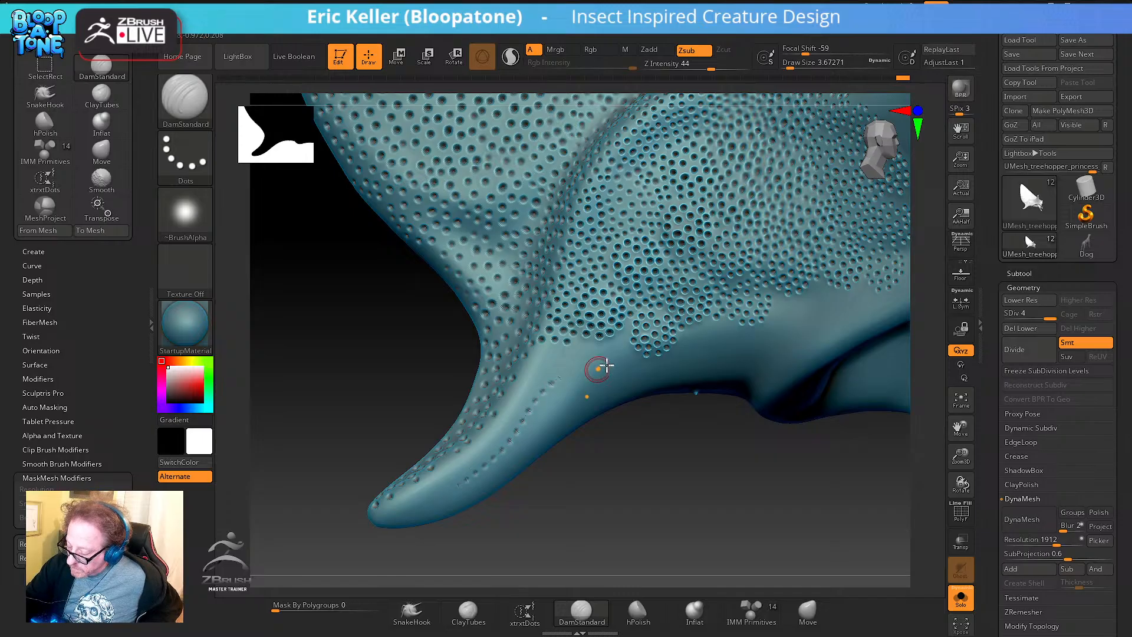
{"action": "key", "text": "ctrl"}
{"action": "left_click", "coordinate": [744, 30]}
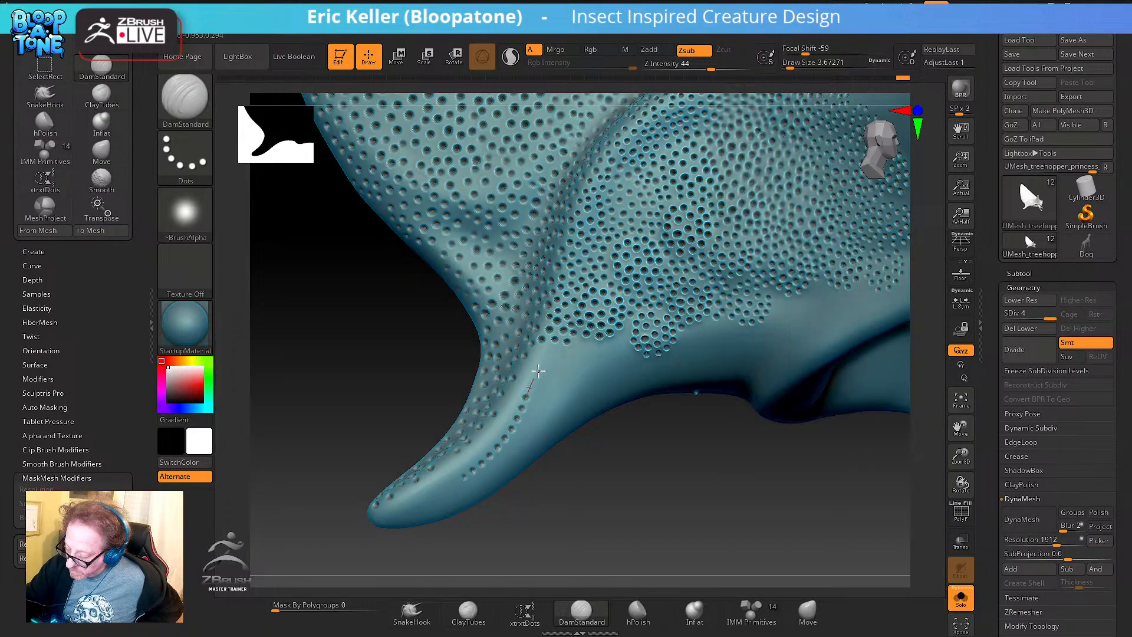
{"action": "left_click_drag", "start_coordinate": [564, 353], "coordinate": [565, 356]}
{"action": "key", "text": "ctrl+z"}
{"action": "mouse_move", "coordinate": [594, 414]}
{"action": "left_mouse_down"}
{"action": "mouse_move", "coordinate": [646, 440]}
{"action": "mouse_move", "coordinate": [652, 460]}
{"action": "left_mouse_up"}
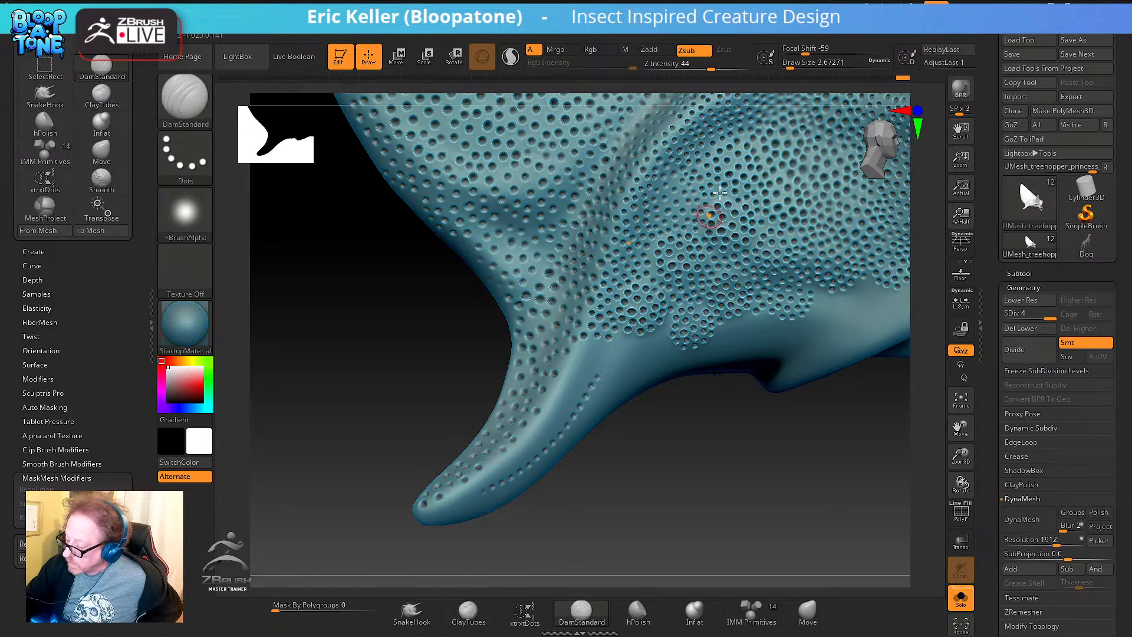
{"action": "key", "text": "ctrl"}
{"action": "key", "text": "ctrl+z"}
Try a Stroke Jitter of about 0.91 with a test row of pits along the pointed tip, and undo the row
{"action": "mouse_move", "coordinate": [758, 23]}
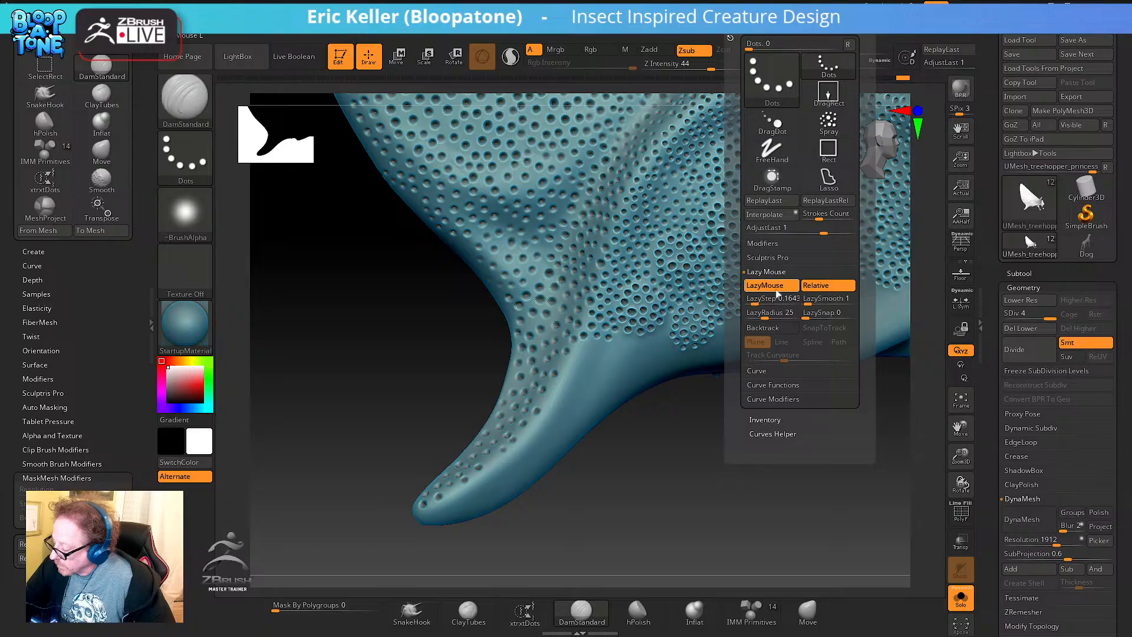
{"action": "left_click", "coordinate": [774, 244]}
{"action": "left_click_drag", "start_coordinate": [766, 270], "coordinate": [822, 270]}
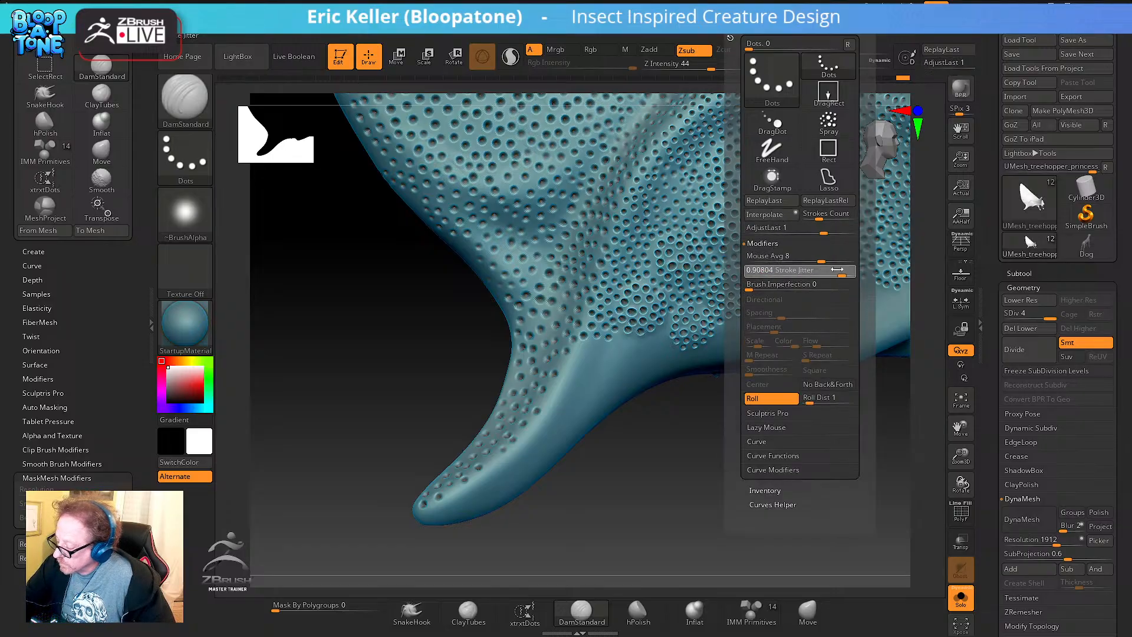
{"action": "left_click_drag", "start_coordinate": [553, 421], "coordinate": [617, 346]}
{"action": "left_click_drag", "start_coordinate": [644, 455], "coordinate": [632, 463]}
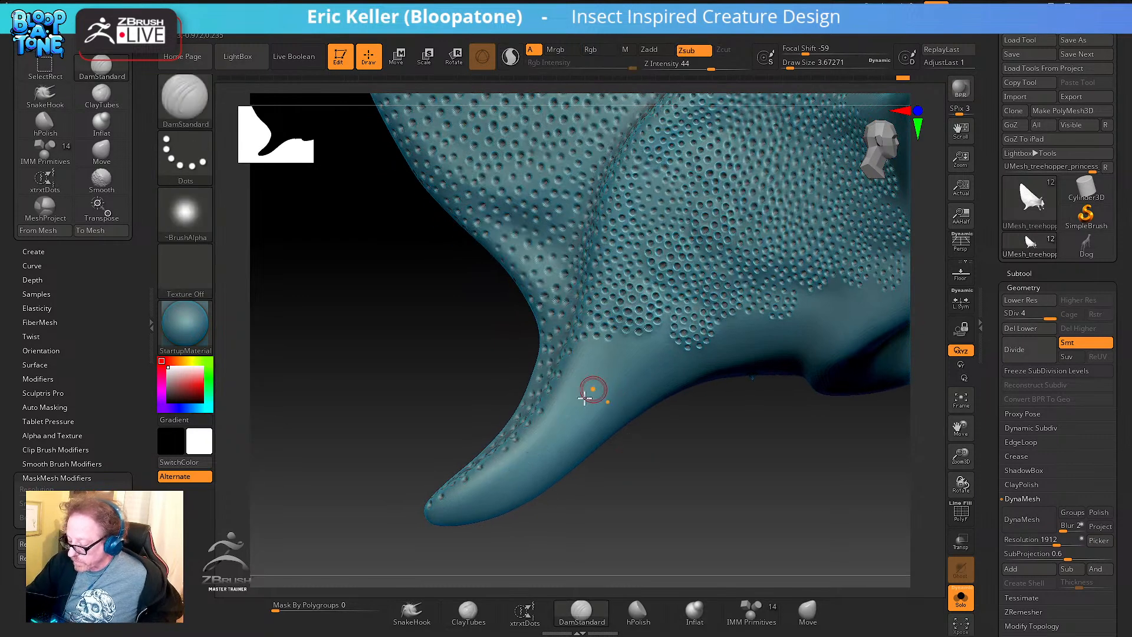
{"action": "left_click_drag", "start_coordinate": [588, 396], "coordinate": [607, 374]}
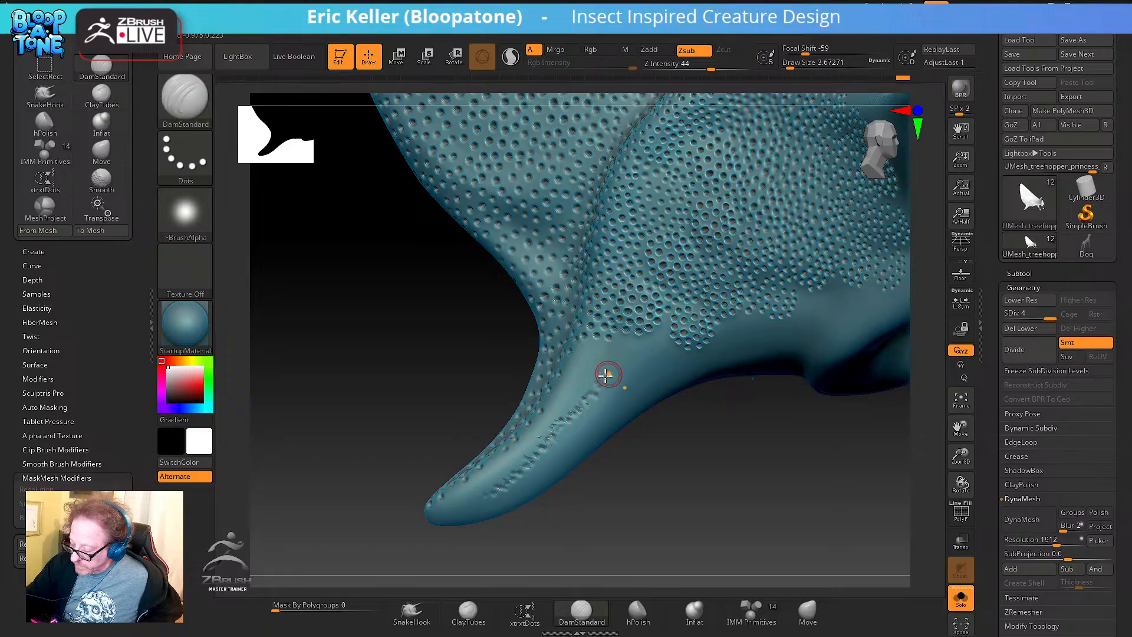
{"action": "mouse_move", "coordinate": [577, 426]}
{"action": "left_mouse_down", "text": "shift"}
{"action": "mouse_move", "coordinate": [592, 394]}
{"action": "mouse_move", "coordinate": [586, 429]}
{"action": "left_mouse_up", "text": "shift"}
{"action": "left_click_drag", "start_coordinate": [636, 465], "coordinate": [645, 482]}
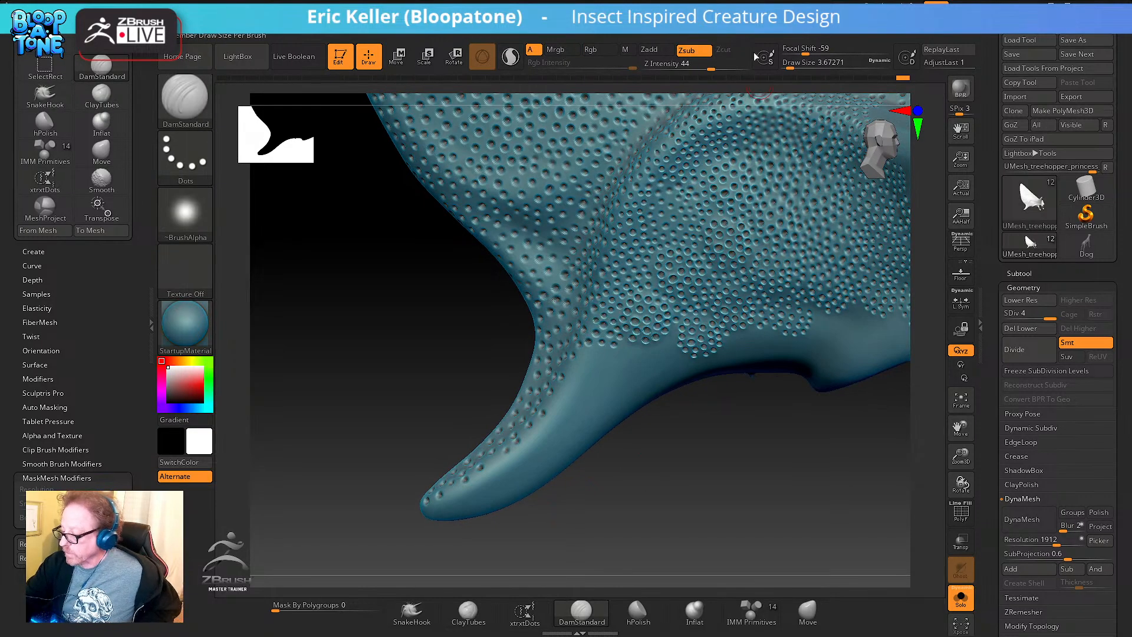
Reset Stroke Jitter to 0 and test a row of pits along the smooth side of the pointed tip
{"action": "left_click", "coordinate": [749, 39]}
{"action": "left_click", "coordinate": [774, 269]}
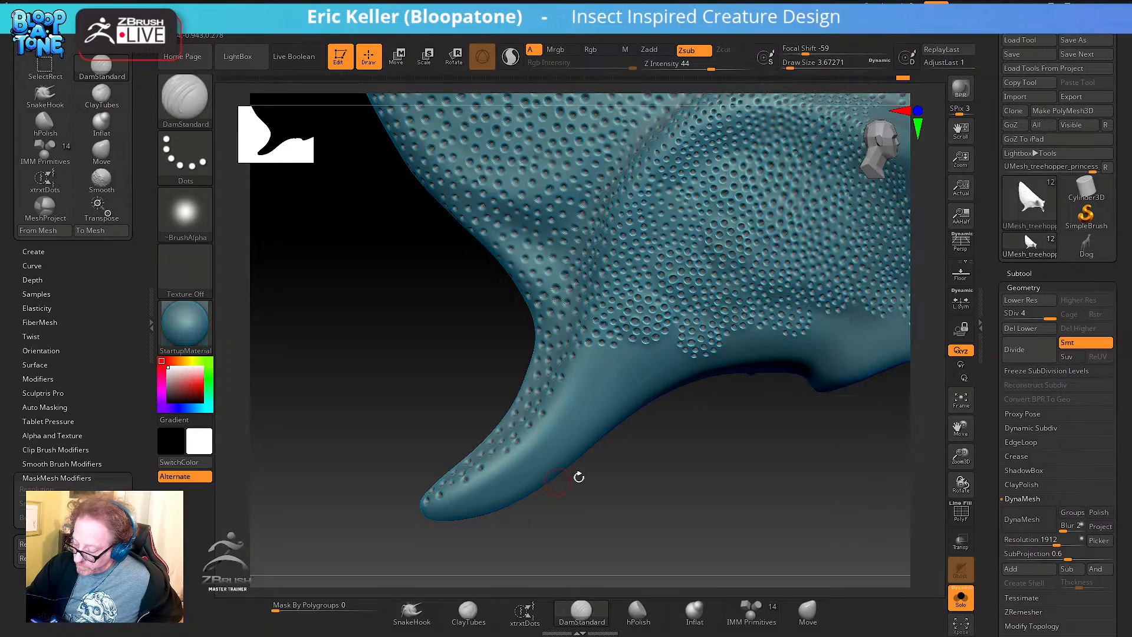
{"action": "left_click_drag", "start_coordinate": [579, 476], "coordinate": [541, 461]}
{"action": "mouse_move", "coordinate": [578, 394]}
{"action": "left_mouse_down"}
{"action": "mouse_move", "coordinate": [647, 437]}
{"action": "mouse_move", "coordinate": [654, 366]}
{"action": "left_mouse_up"}
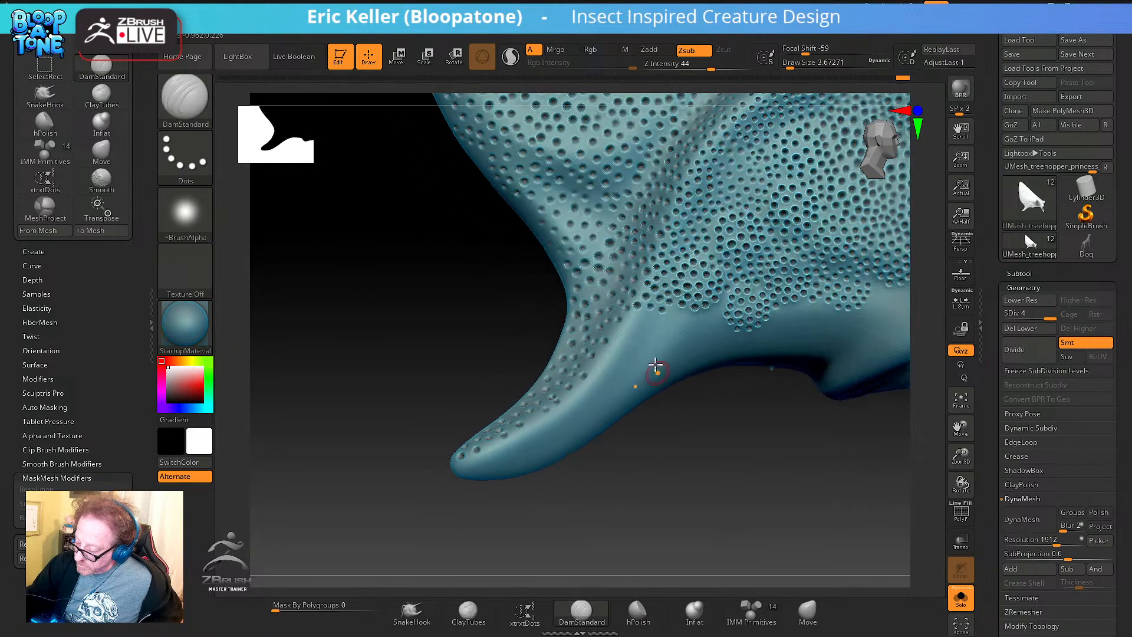
{"action": "key", "text": "shift"}
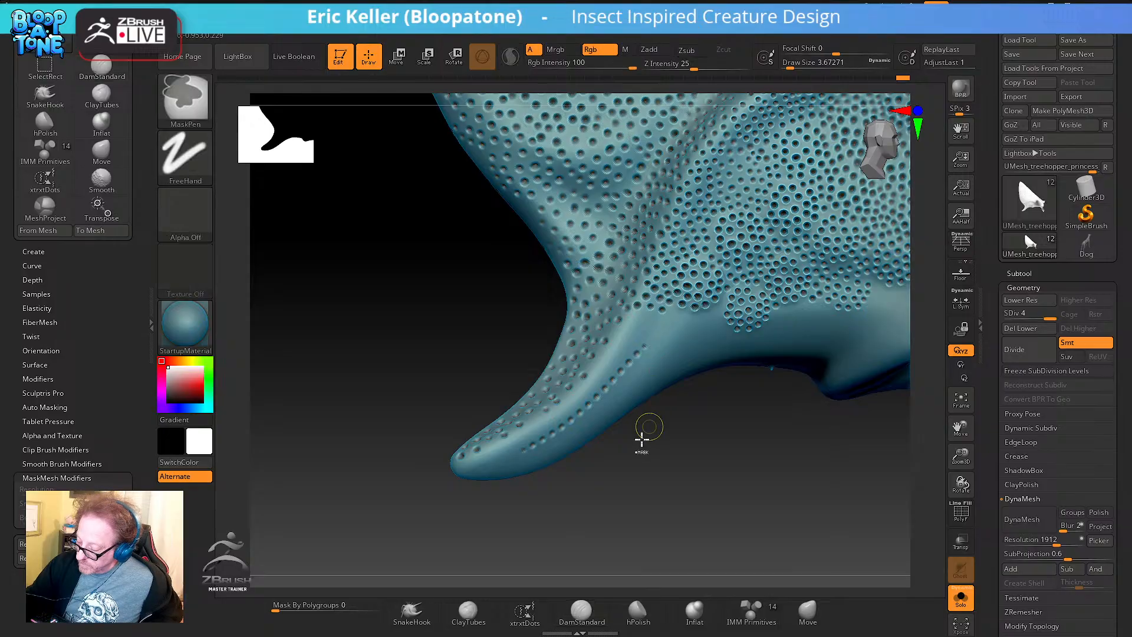
Set the DamStandard brush's orientation SpinRate to about 3.14, test it with a stroke along the tip, and undo the stroke
{"action": "left_click", "coordinate": [151, 324]}
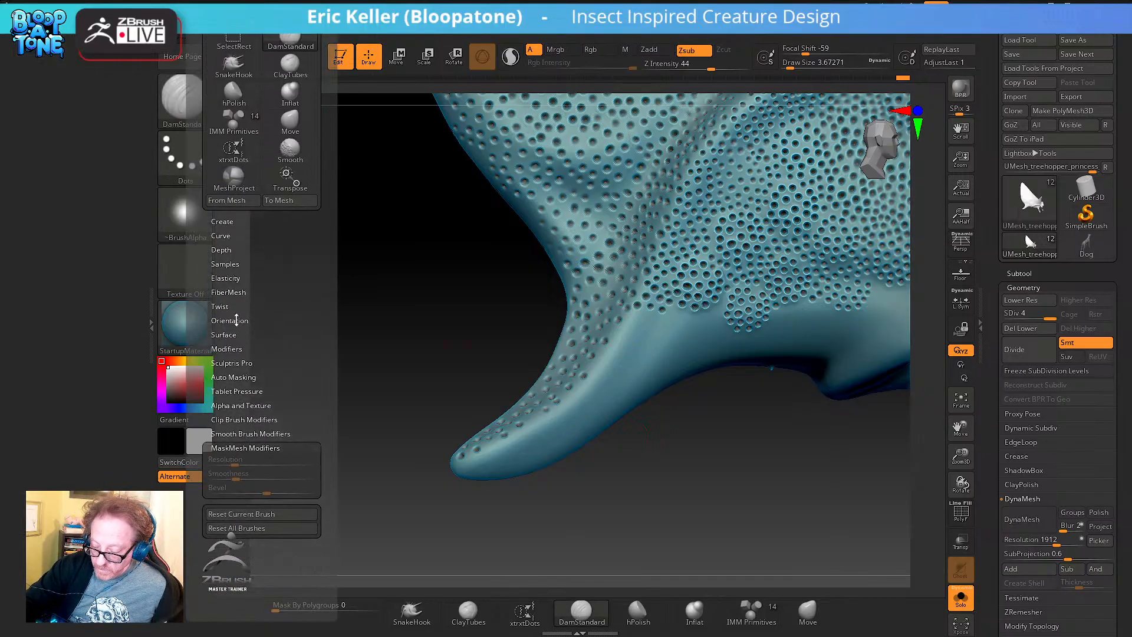
{"action": "left_click", "coordinate": [236, 320]}
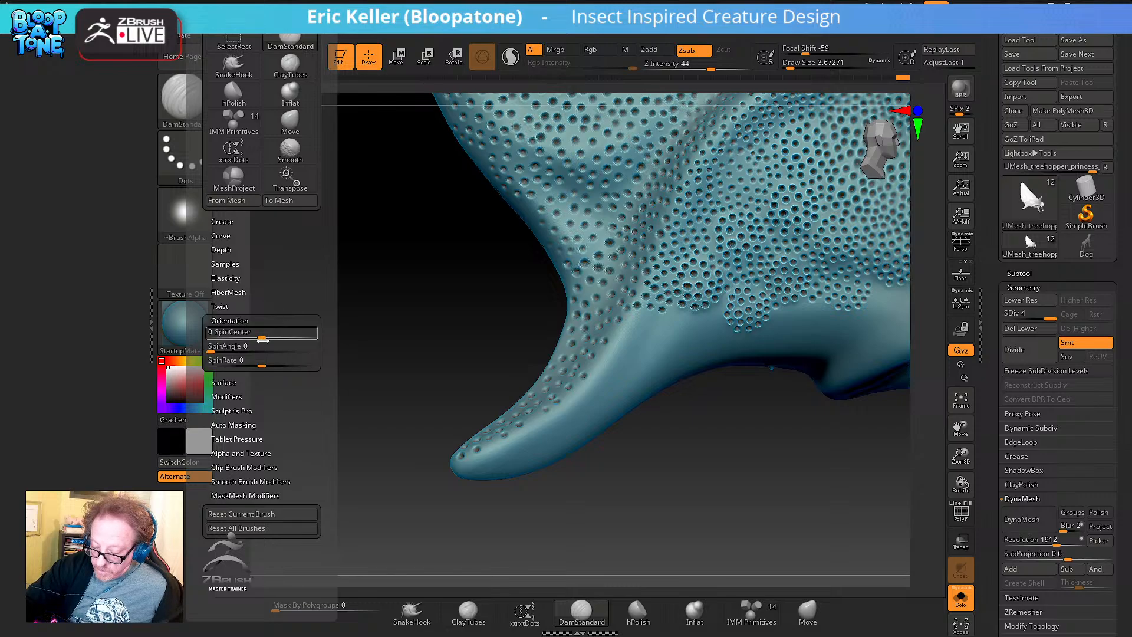
{"action": "left_click_drag", "start_coordinate": [262, 362], "coordinate": [266, 363]}
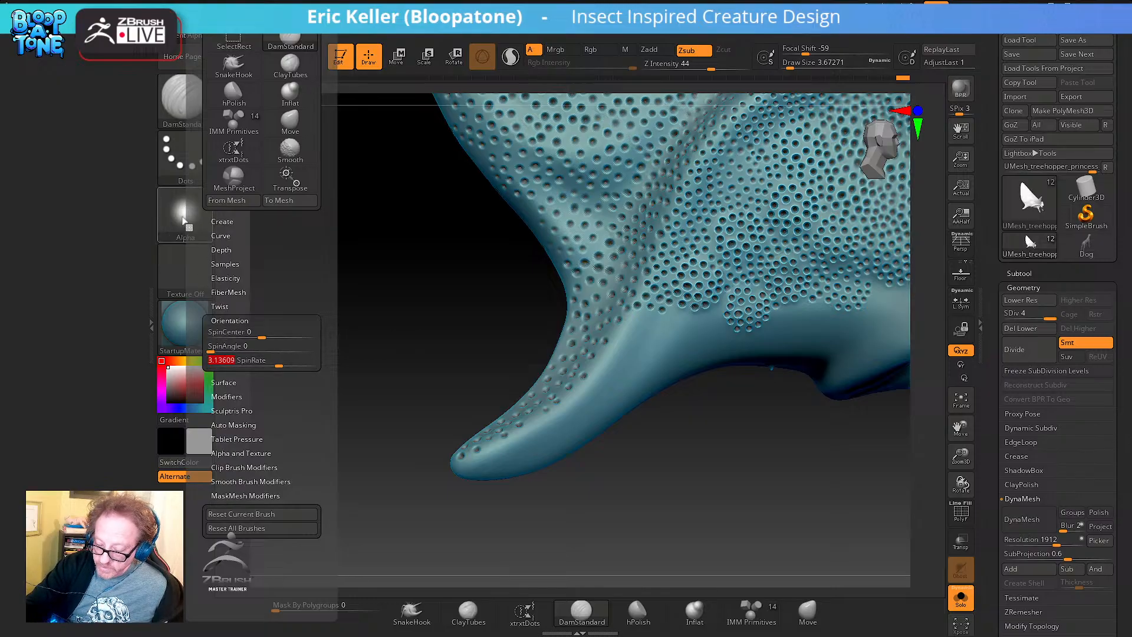
{"action": "left_click_drag", "start_coordinate": [506, 455], "coordinate": [629, 369], "text": "ctrl"}
{"action": "key", "text": "ctrl+z"}
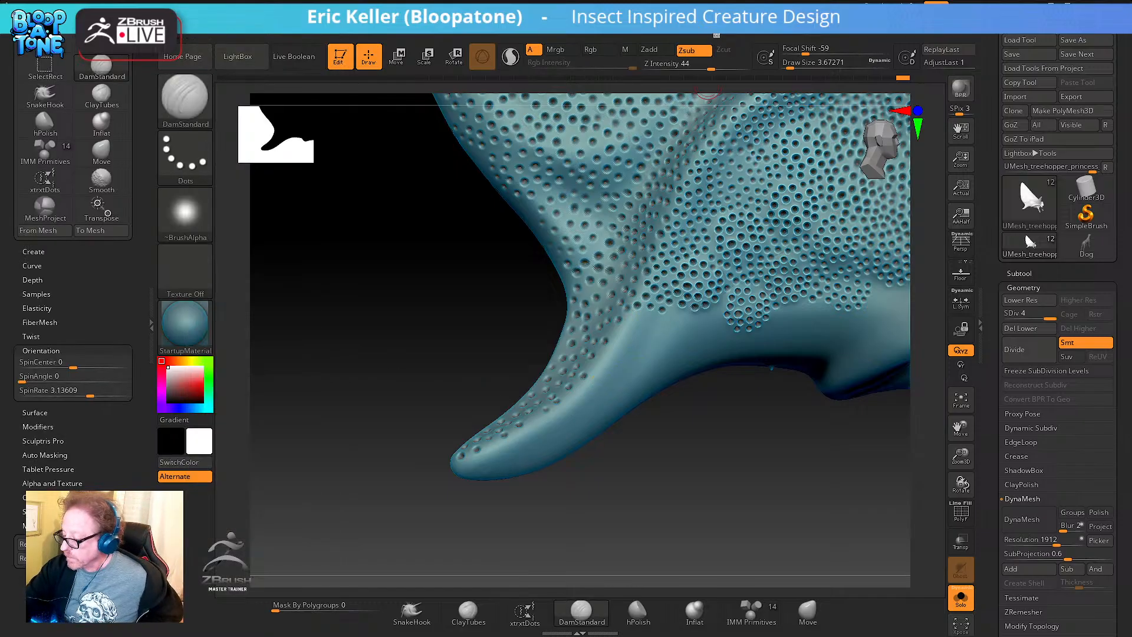
Turn off the Roll stroke modifier and test a stroke along the smooth side of the pointed tip
{"action": "left_click", "coordinate": [729, 25]}
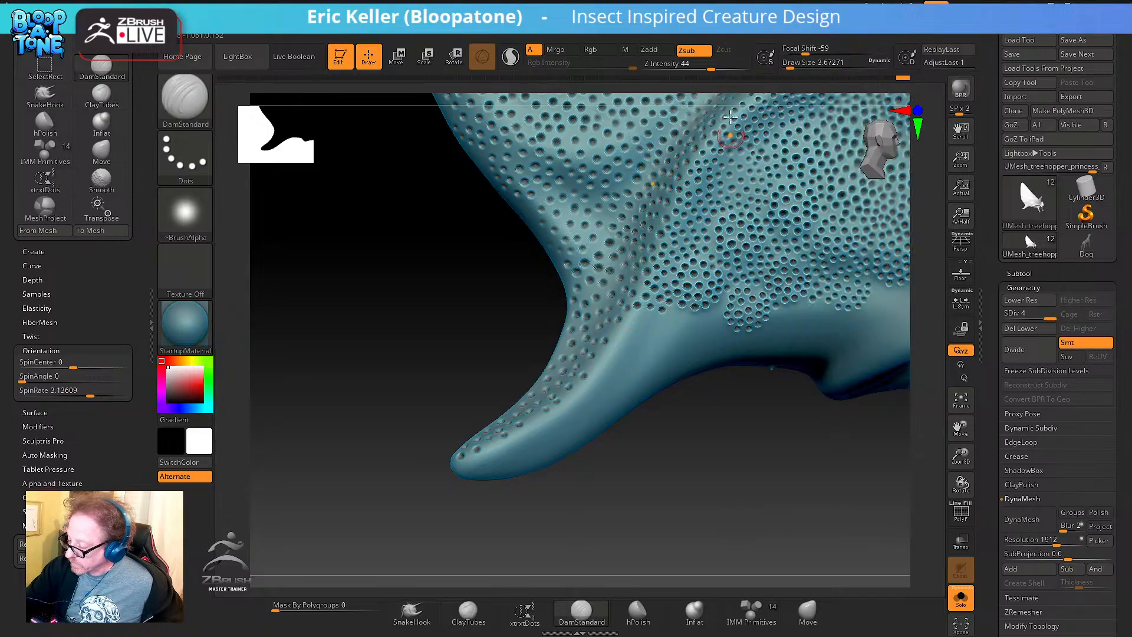
{"action": "left_click", "coordinate": [741, 34]}
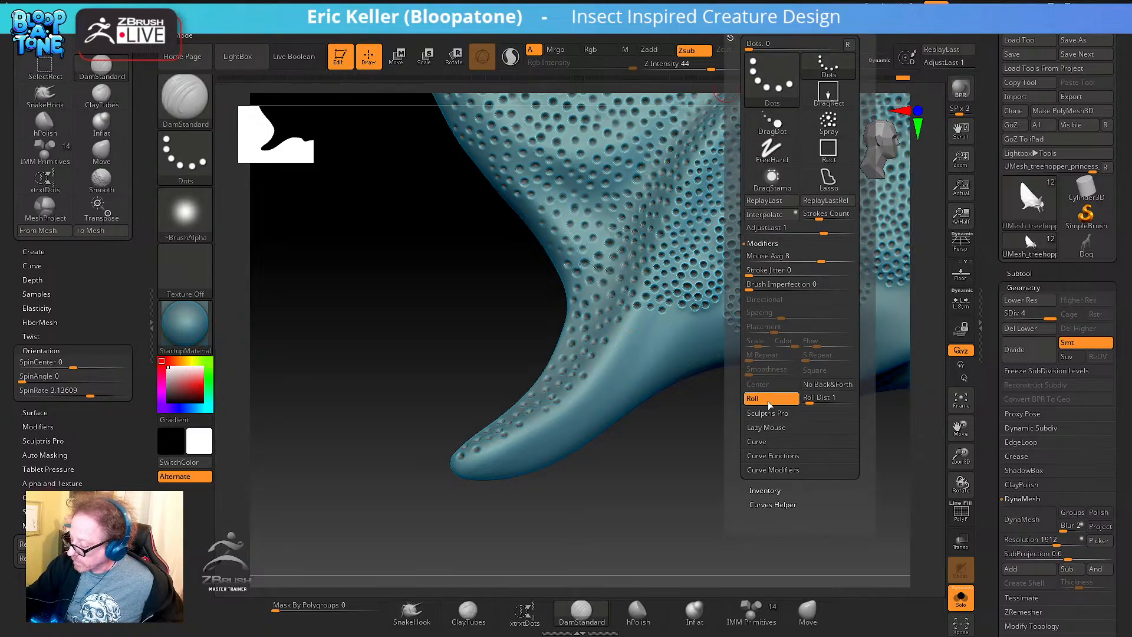
{"action": "left_click_drag", "start_coordinate": [513, 450], "coordinate": [582, 412]}
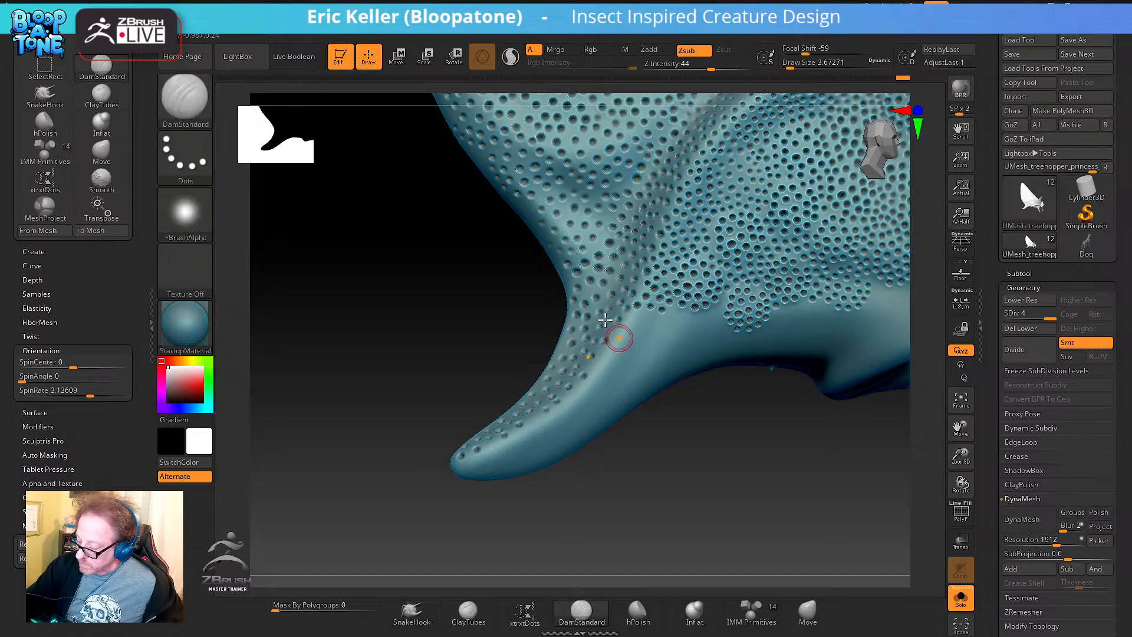
Raise the LazyMouse LazyStep further to space the pits more widely along a stroke
{"action": "left_click", "coordinate": [742, 34]}
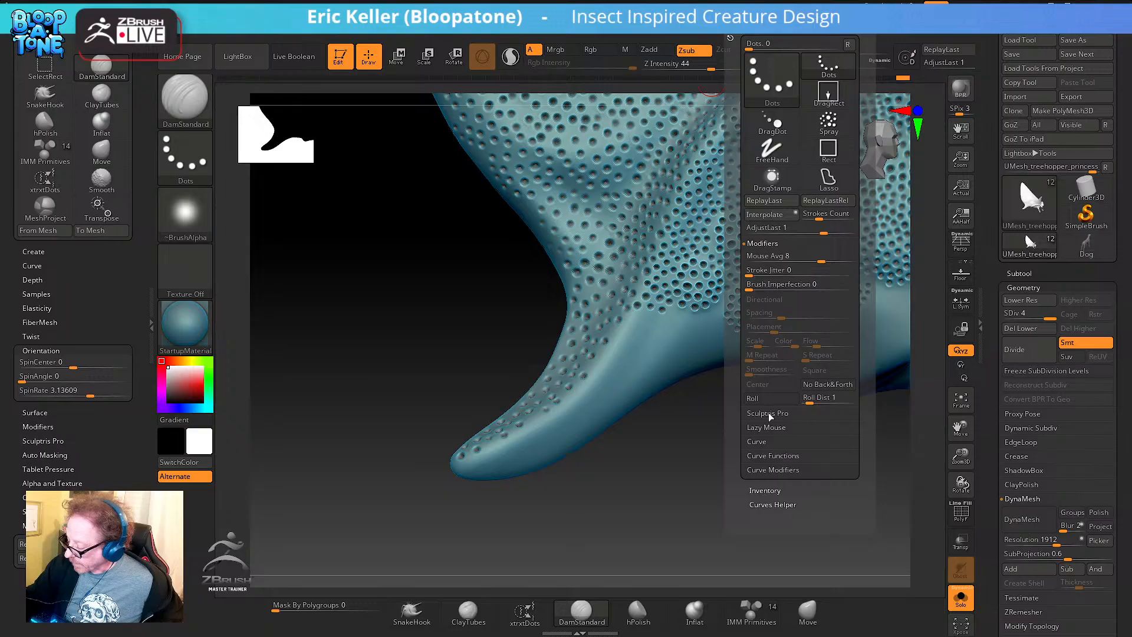
{"action": "left_click", "coordinate": [766, 426]}
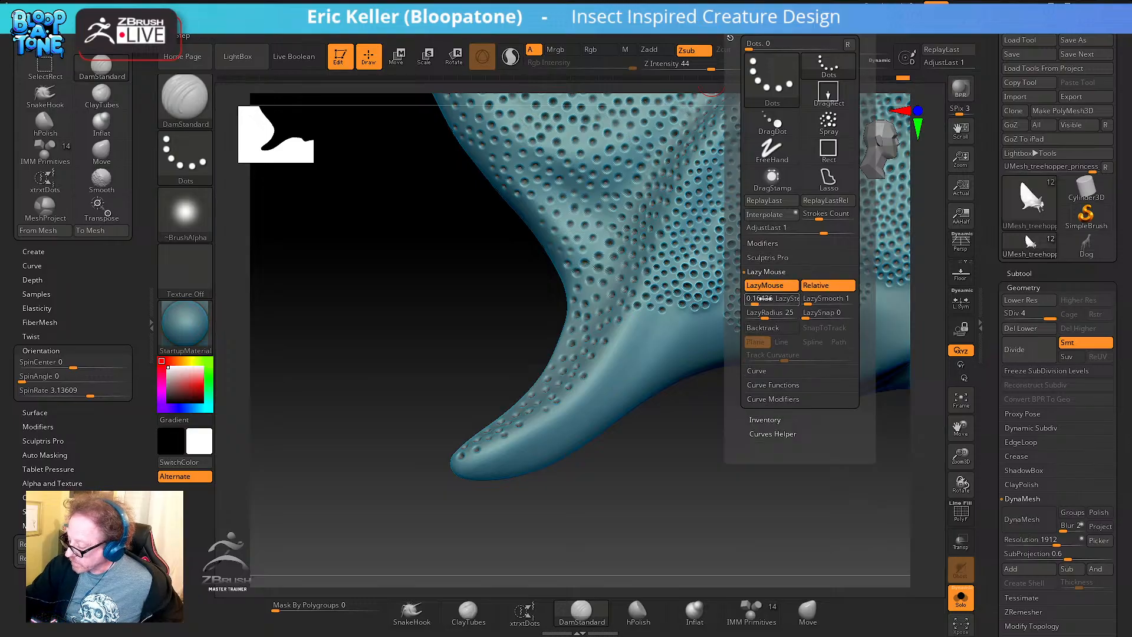
{"action": "left_click_drag", "start_coordinate": [757, 300], "coordinate": [775, 301]}
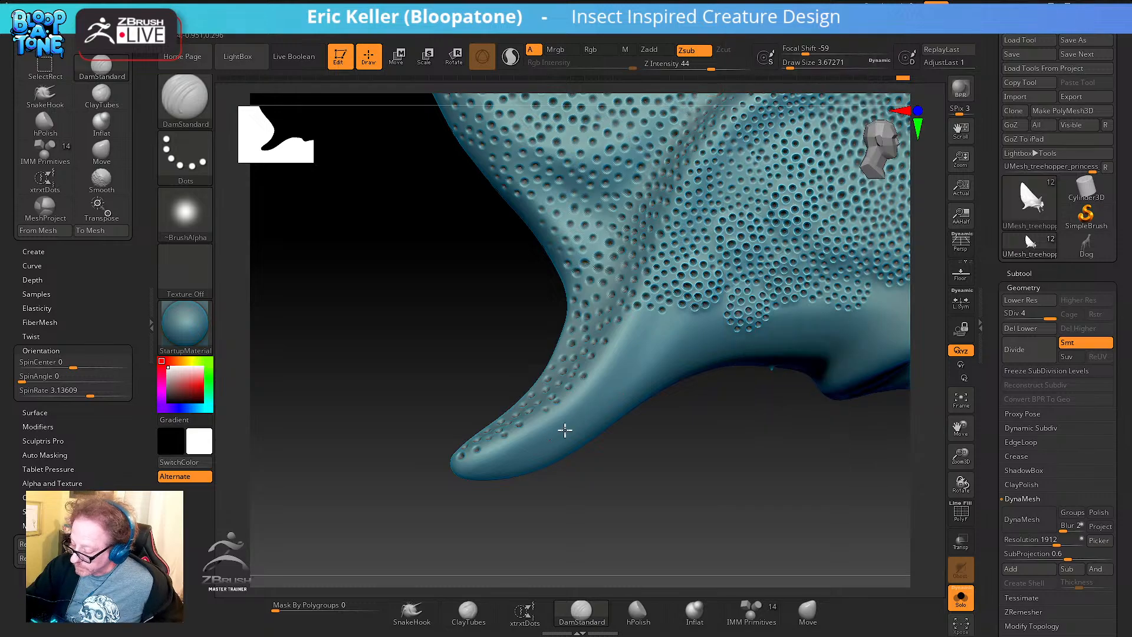
Set the LazyMouse LazyStep to about 1.2 and test a fine row of pits along the tip at a draw size of about 2.6
{"action": "left_click_drag", "start_coordinate": [635, 369], "coordinate": [655, 346]}
{"action": "key", "text": "ctrl+z"}
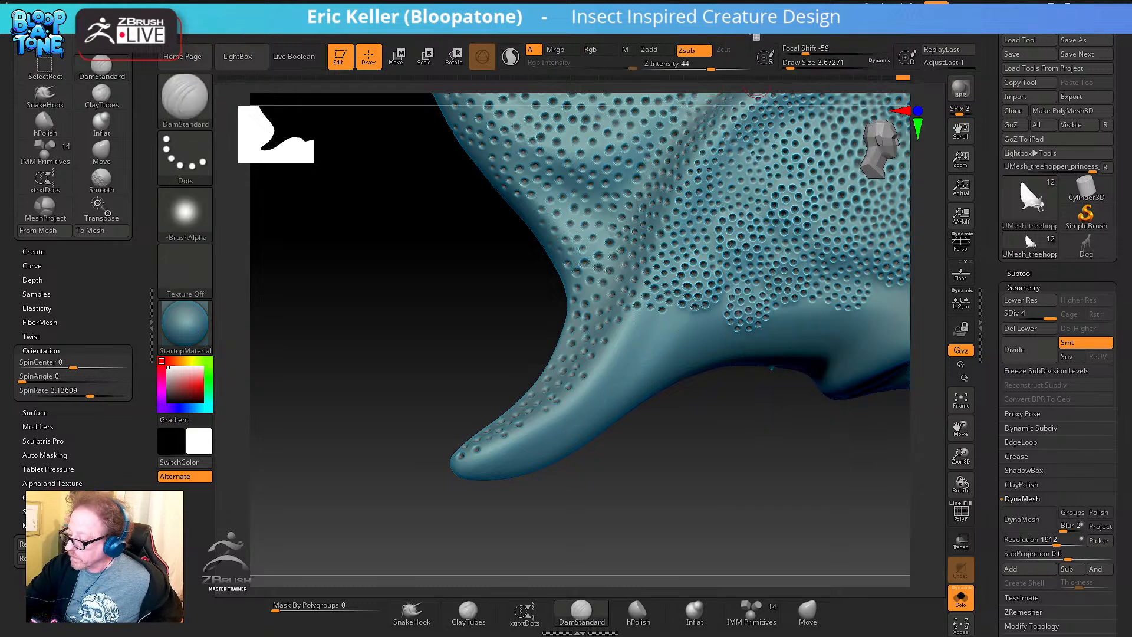
{"action": "mouse_move", "coordinate": [754, 25]}
{"action": "left_click_drag", "start_coordinate": [766, 300], "coordinate": [773, 300]}
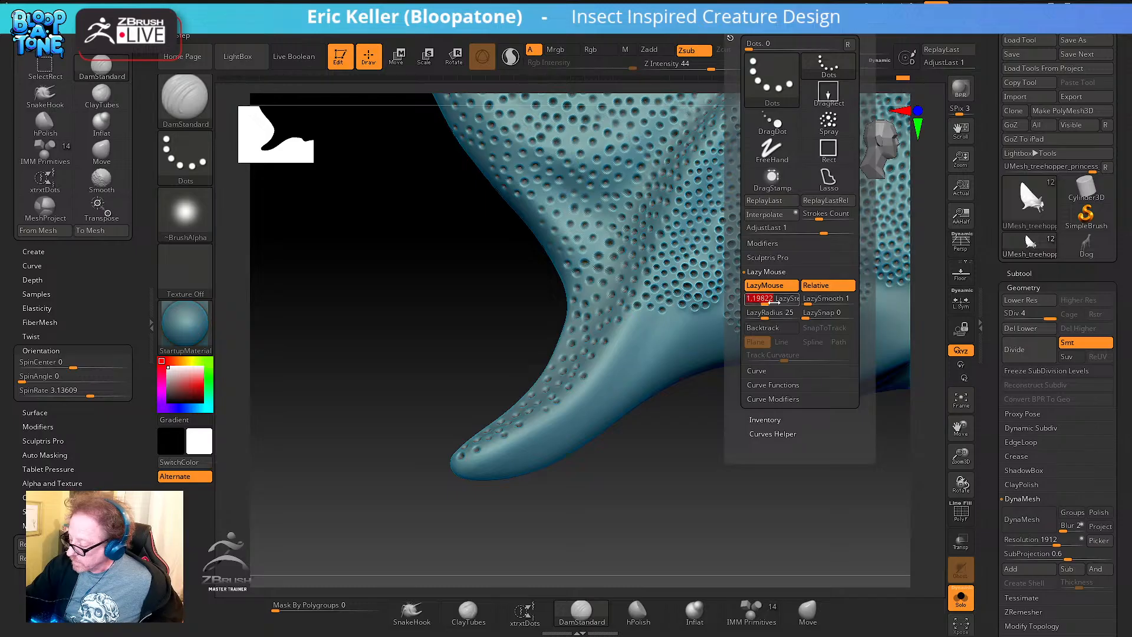
{"action": "key", "text": "s"}
{"action": "left_click", "coordinate": [560, 428]}
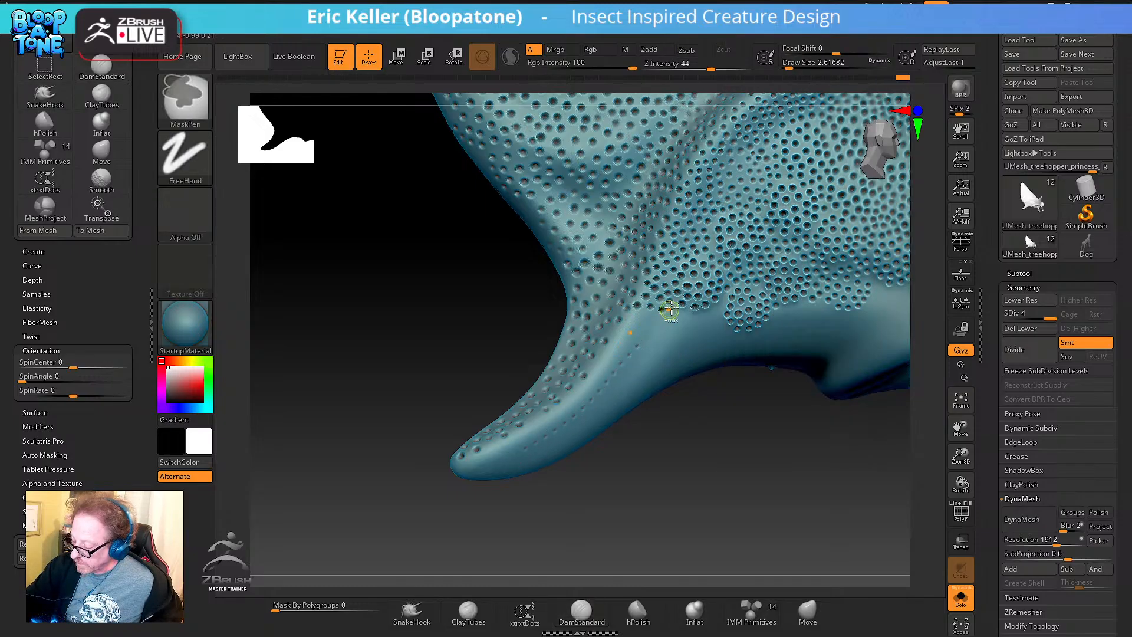
Set the Z Intensity to 71, Focal Shift to -87 and draw size to about 7.5, and test a row of larger pits along the tip
{"action": "left_click_drag", "start_coordinate": [706, 61], "coordinate": [794, 63]}
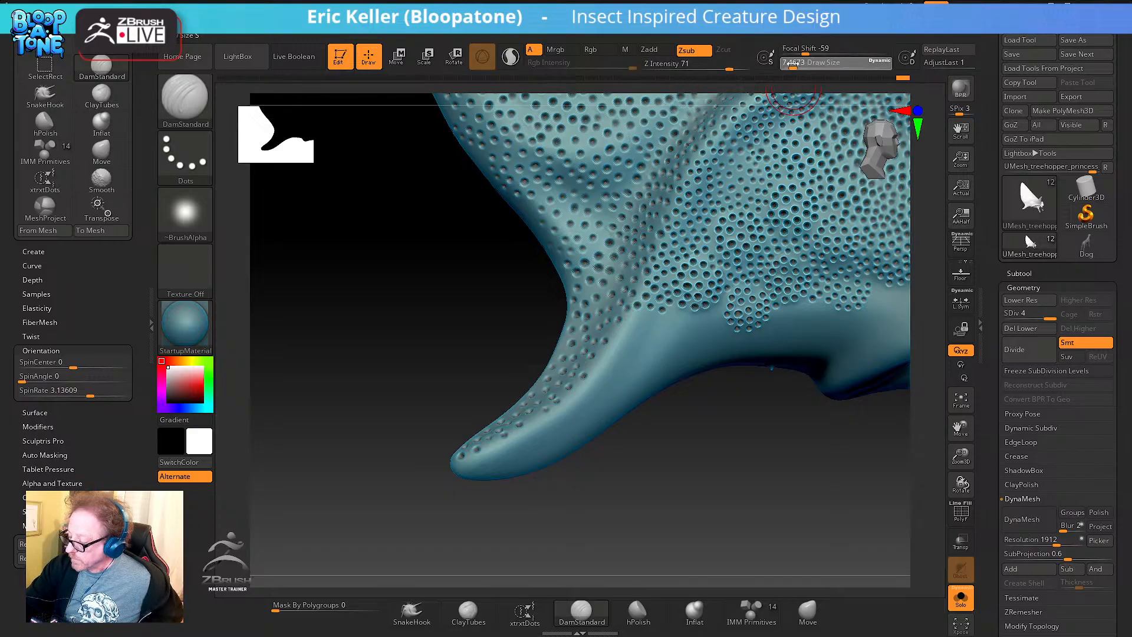
{"action": "key", "text": "o"}
{"action": "left_click_drag", "start_coordinate": [634, 423], "coordinate": [619, 423]}
{"action": "left_click_drag", "start_coordinate": [517, 455], "coordinate": [601, 397]}
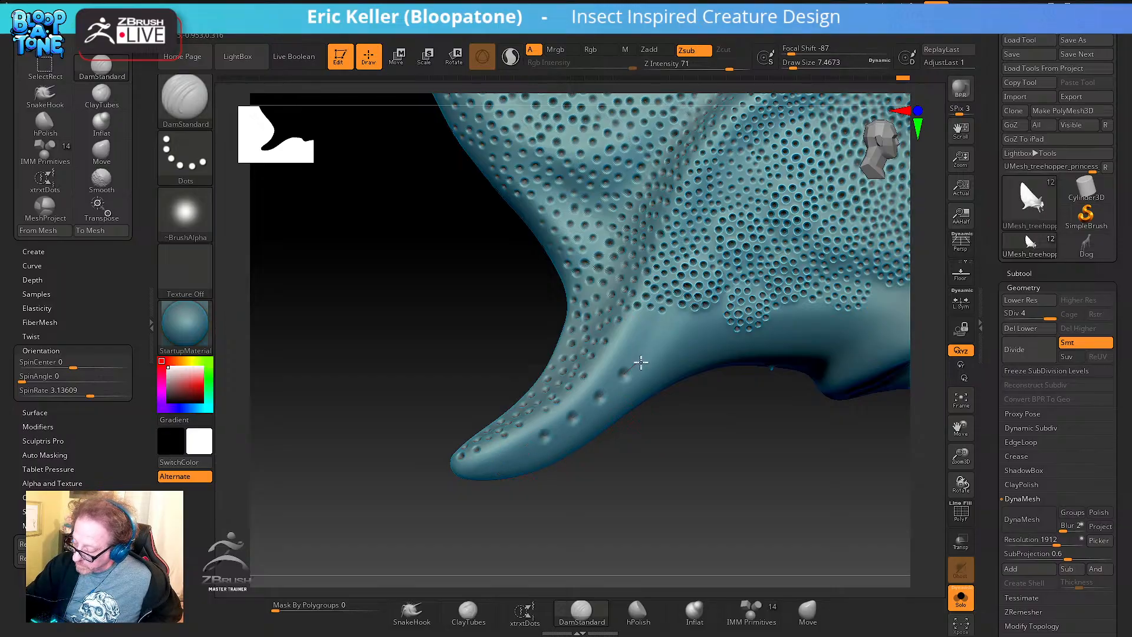
{"action": "key", "text": "ctrl+z"}
Try rows of pits along the tip's smooth side with the draw size reduced to about 4.3
{"action": "left_click_drag", "start_coordinate": [641, 363], "coordinate": [626, 379]}
{"action": "key", "text": "s"}
{"action": "left_click_drag", "start_coordinate": [537, 436], "coordinate": [601, 390]}
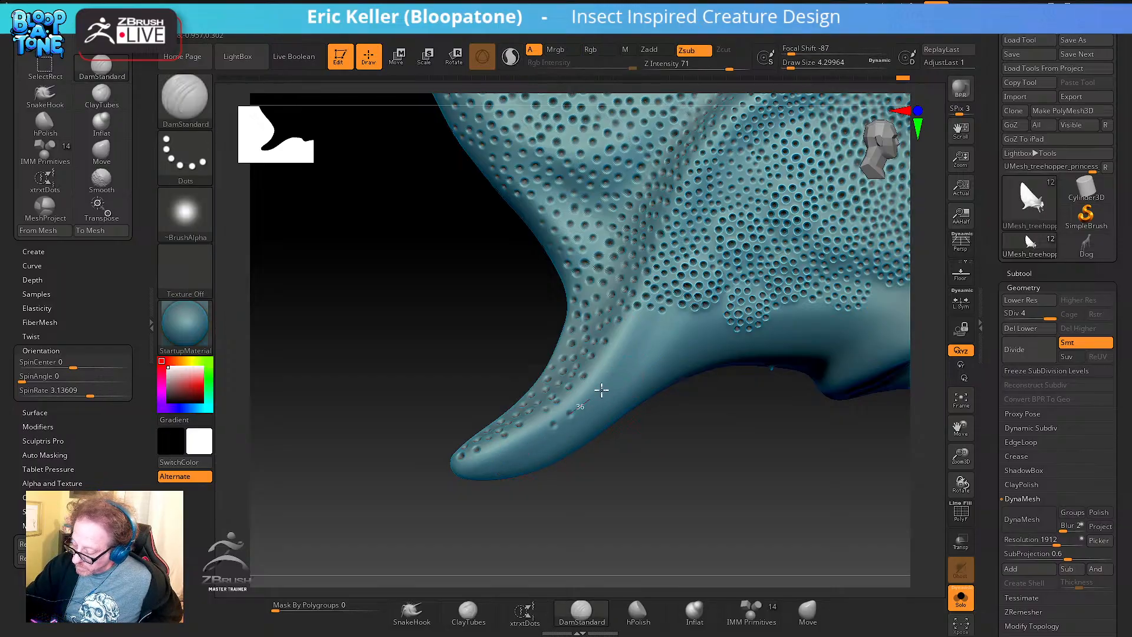
{"action": "left_click_drag", "start_coordinate": [660, 333], "coordinate": [668, 327]}
{"action": "key", "text": "ctrl+z"}
{"action": "mouse_move", "coordinate": [544, 442]}
{"action": "left_mouse_down"}
{"action": "mouse_move", "coordinate": [614, 387]}
{"action": "mouse_move", "coordinate": [660, 328]}
{"action": "left_mouse_up"}
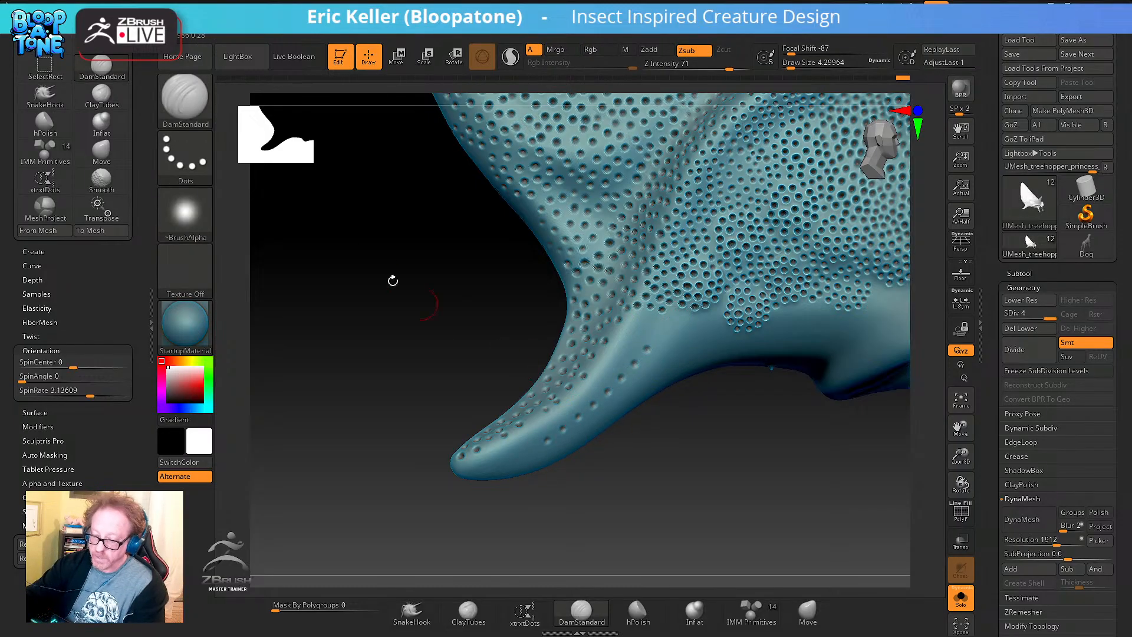
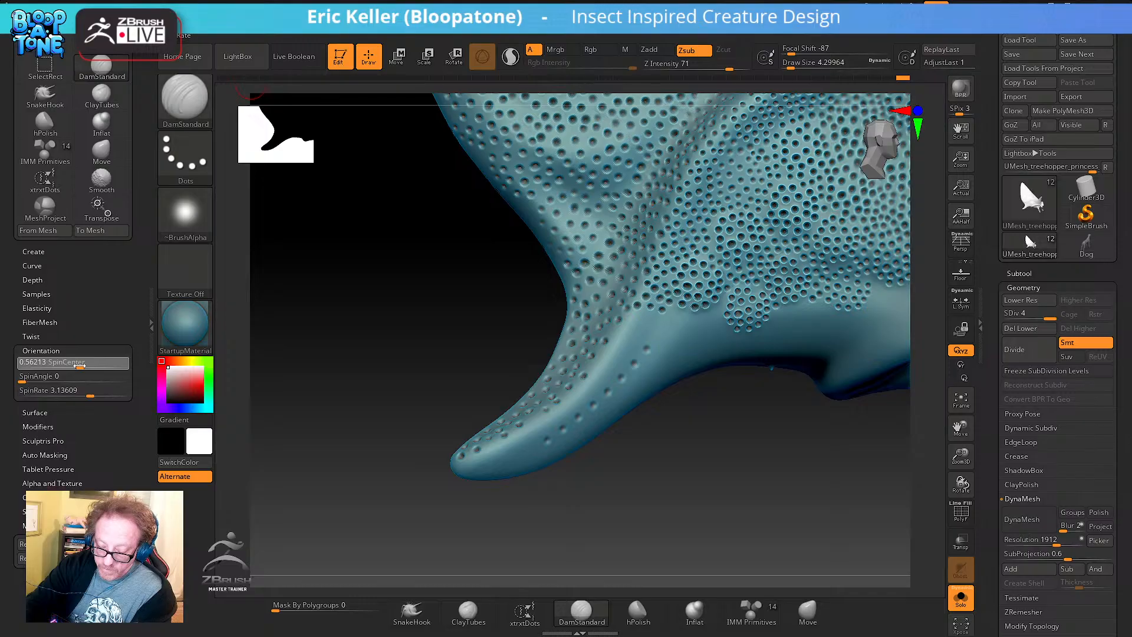
Set the orientation SpinCenter to about 0.56, test a row of pits along the tip, and undo the rows
{"action": "mouse_move", "coordinate": [193, 215]}
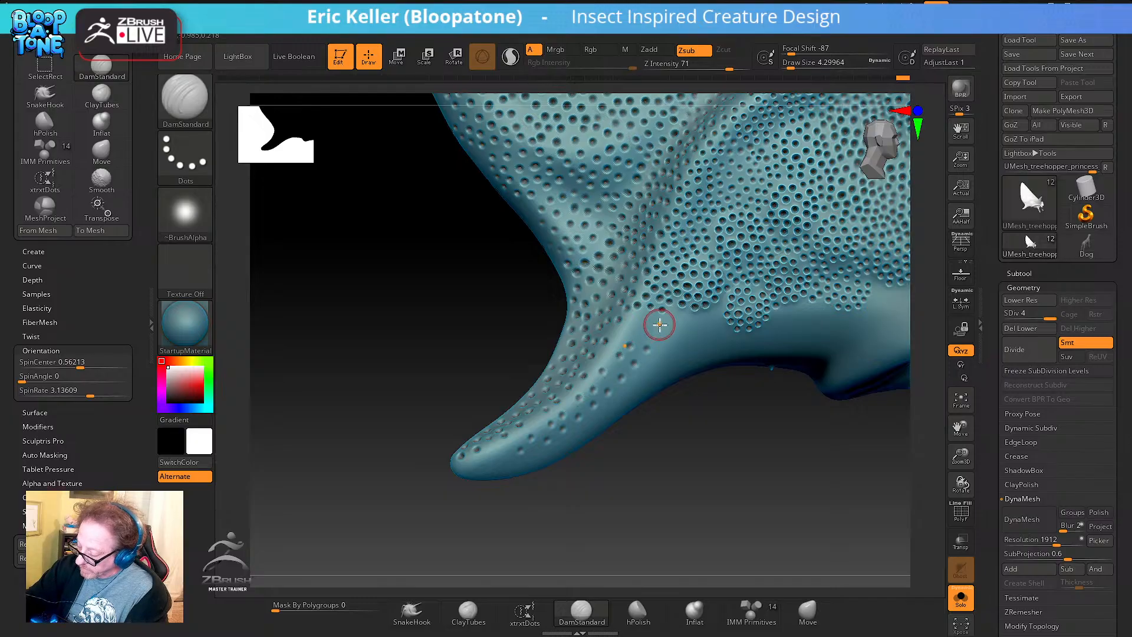
{"action": "mouse_move", "coordinate": [690, 340]}
{"action": "right_mouse_down"}
{"action": "mouse_move", "coordinate": [660, 409]}
{"action": "mouse_move", "coordinate": [668, 416]}
{"action": "right_mouse_up"}
{"action": "key", "text": "ctrl"}
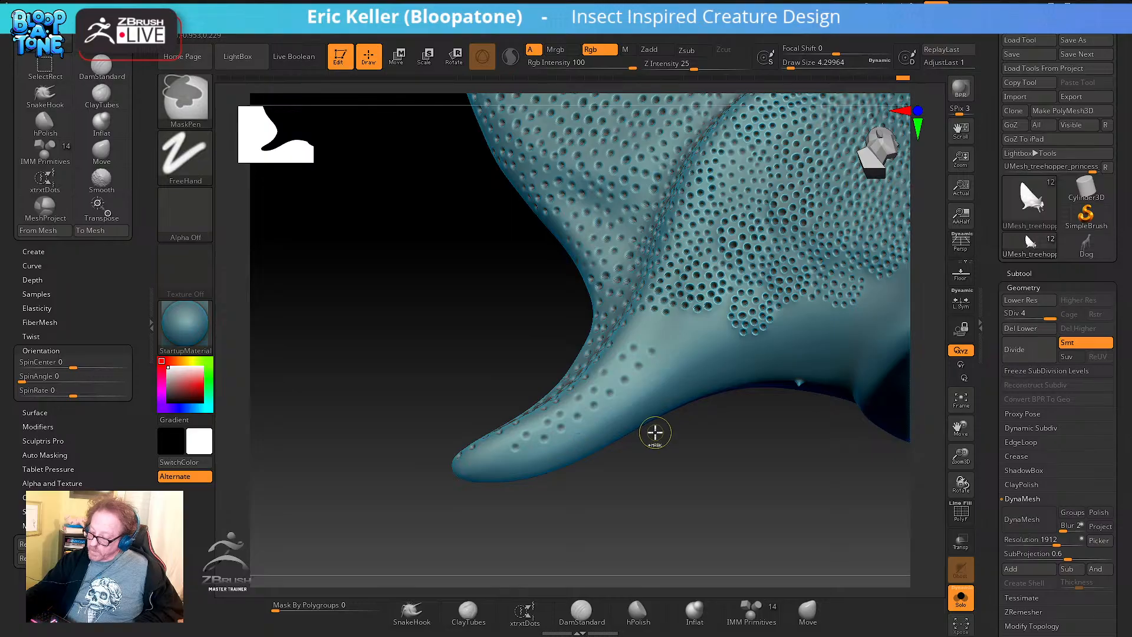
Set the Z Intensity to 100 and test a row of pits along the tip at a draw size of about 2.6
{"action": "key", "text": "s"}
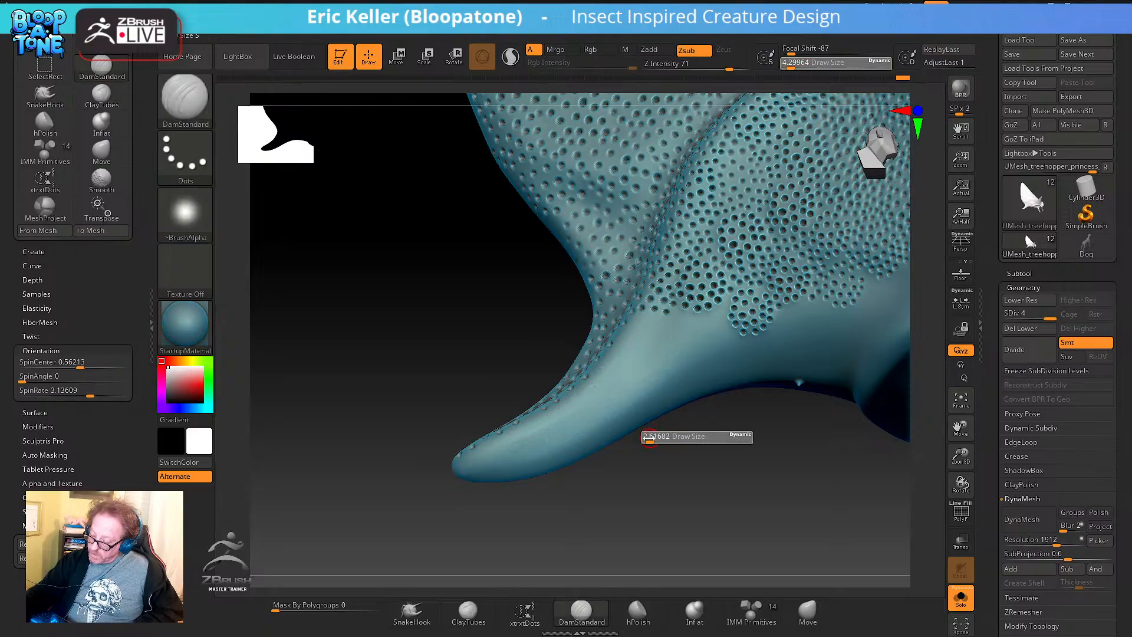
{"action": "left_click", "coordinate": [649, 439]}
{"action": "left_click_drag", "start_coordinate": [688, 66], "coordinate": [752, 66]}
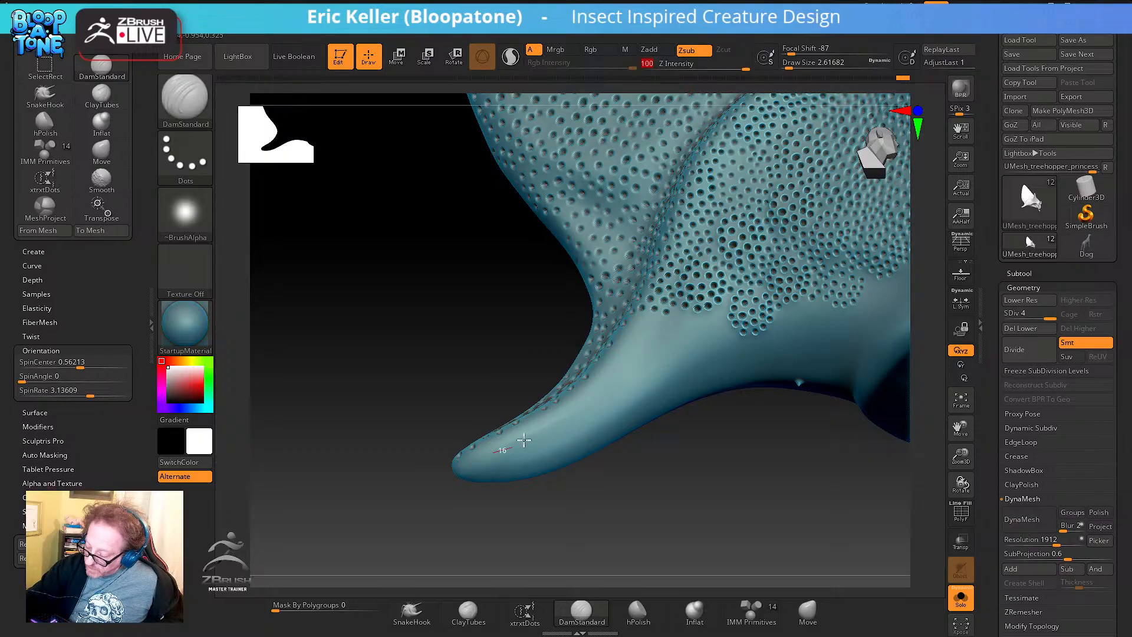
{"action": "left_click_drag", "start_coordinate": [524, 440], "coordinate": [653, 366]}
{"action": "right_click_drag", "start_coordinate": [652, 366], "coordinate": [683, 371]}
{"action": "key", "text": "ctrl"}
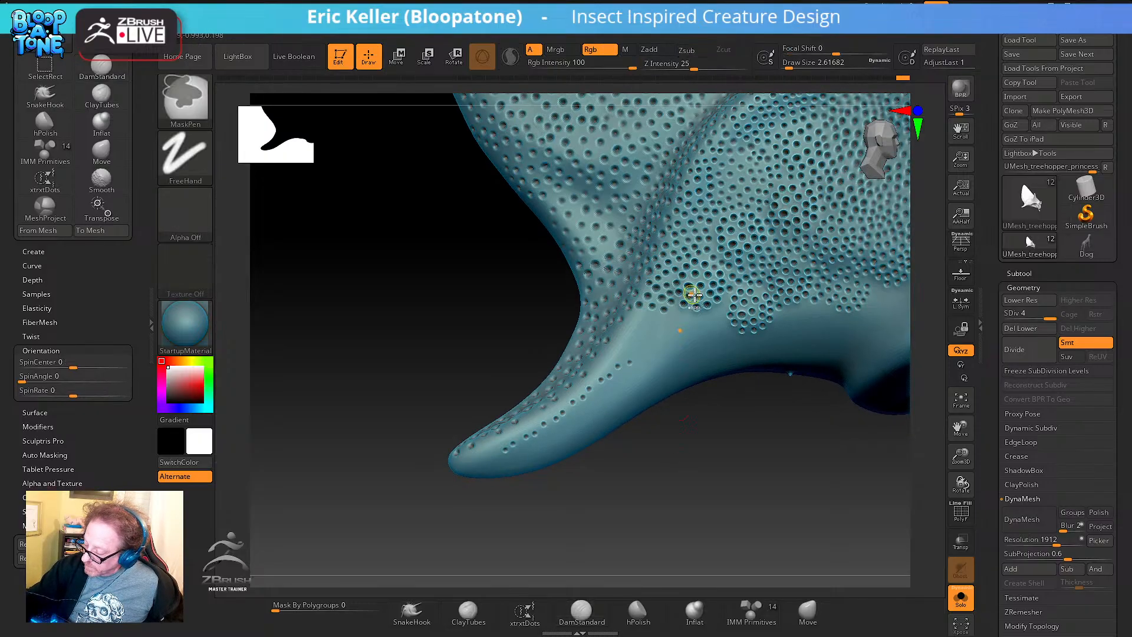
Set the draw size to about 3.7 and draw a staggered row of pits along the tip beside the pitted edge
{"action": "key", "text": "s"}
{"action": "left_click_drag", "start_coordinate": [581, 406], "coordinate": [593, 406]}
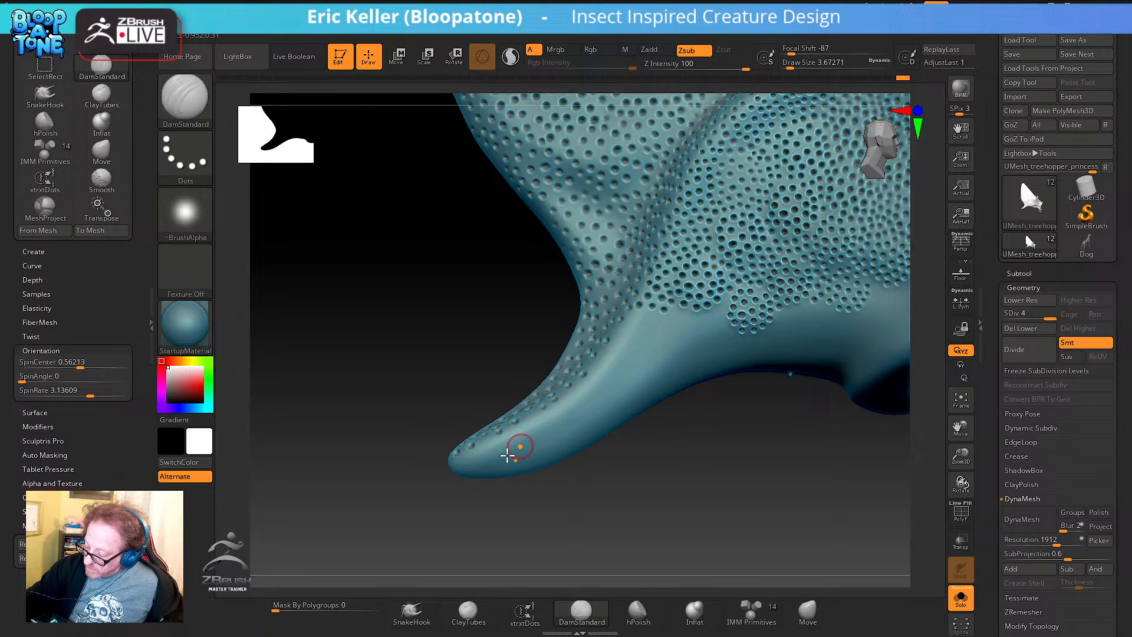
{"action": "left_click_drag", "start_coordinate": [599, 387], "coordinate": [663, 328]}
{"action": "right_click_drag", "start_coordinate": [647, 450], "coordinate": [581, 428]}
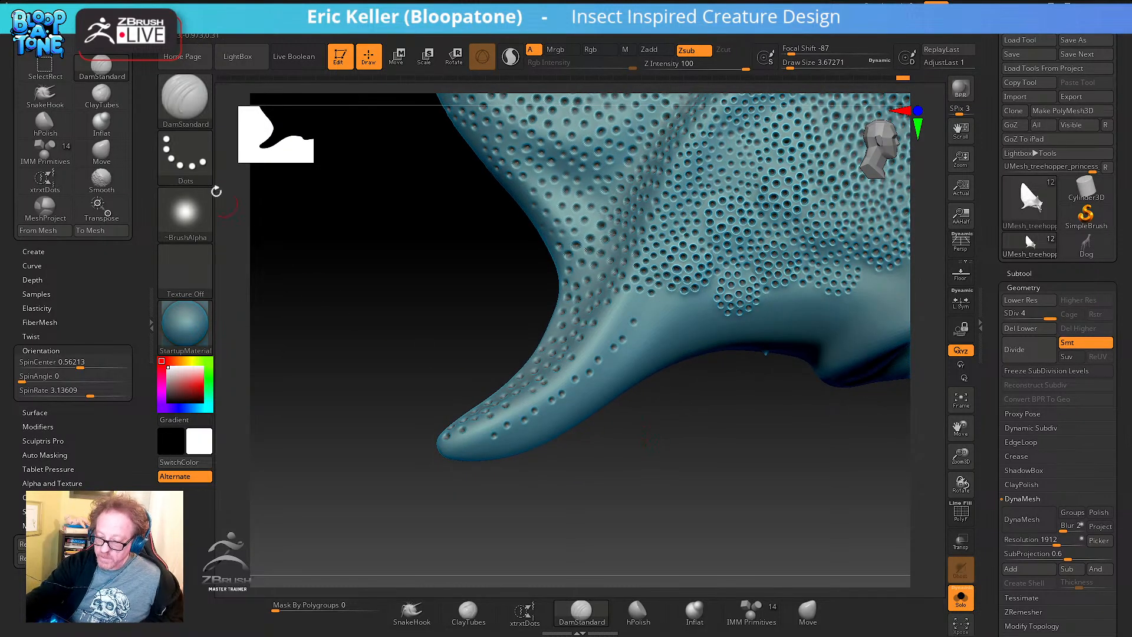
{"action": "left_click", "coordinate": [185, 156]}
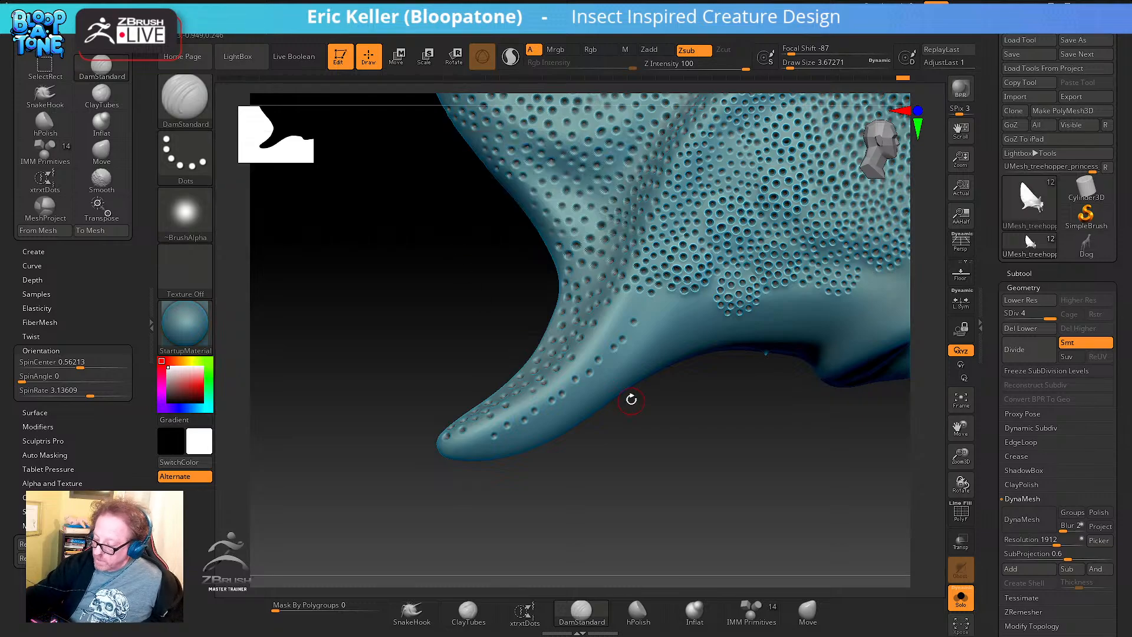
{"action": "right_click_drag", "start_coordinate": [615, 425], "coordinate": [615, 424]}
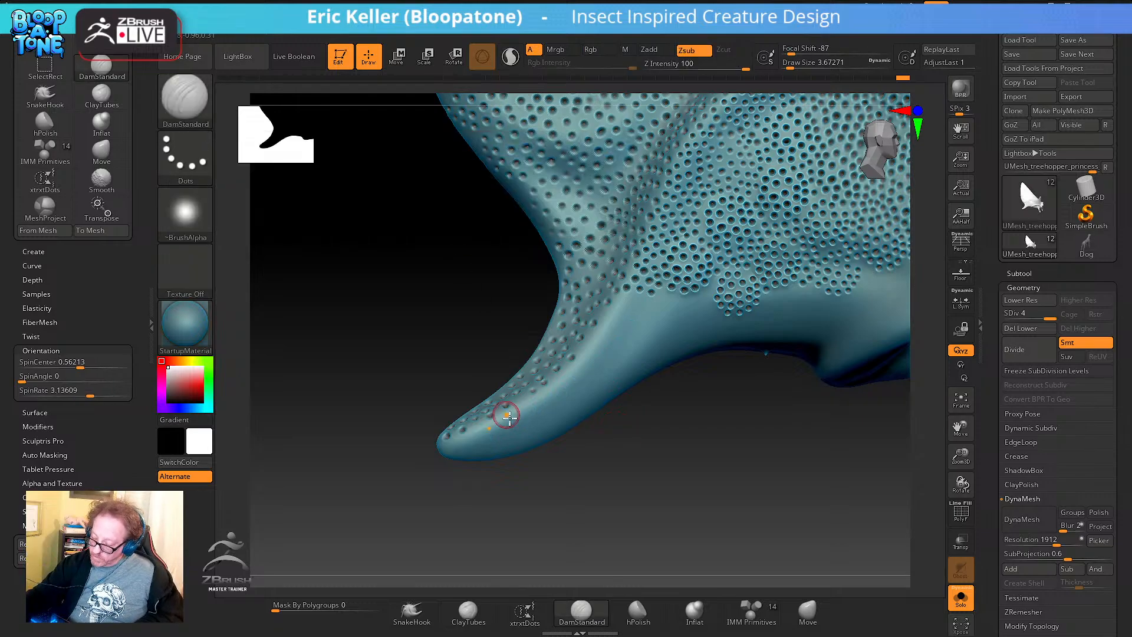
{"action": "key", "text": "s"}
{"action": "left_click_drag", "start_coordinate": [515, 421], "coordinate": [503, 429]}
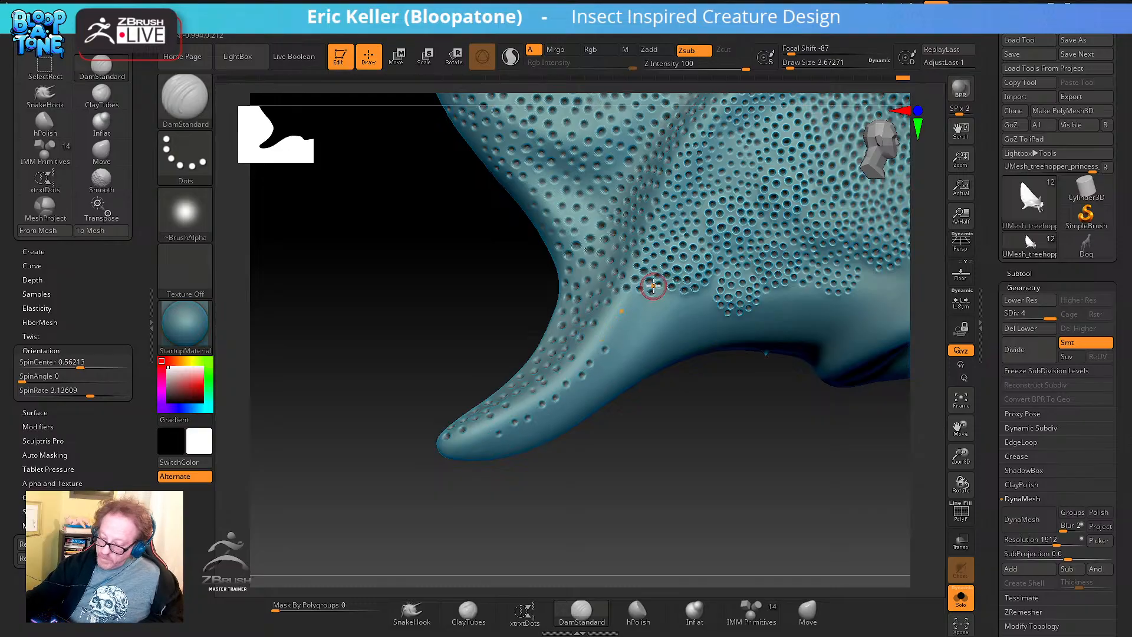
Try a SpinCenter of 1.4497 with a stroke of widely scattered pits along the tip
{"action": "left_click", "coordinate": [86, 363]}
{"action": "type", "text": "1.4497"}
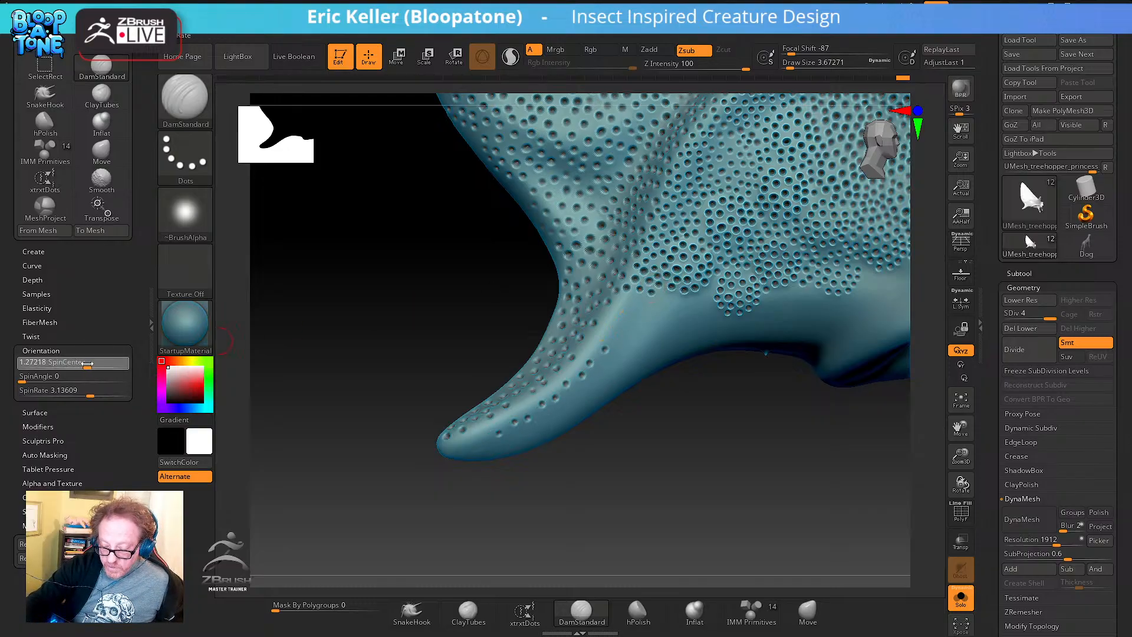
{"action": "key", "text": "Return"}
{"action": "mouse_move", "coordinate": [601, 377]}
{"action": "left_mouse_down"}
{"action": "mouse_move", "coordinate": [614, 424]}
{"action": "mouse_move", "coordinate": [536, 435]}
{"action": "mouse_move", "coordinate": [629, 382]}
{"action": "mouse_move", "coordinate": [647, 418]}
{"action": "left_mouse_up"}
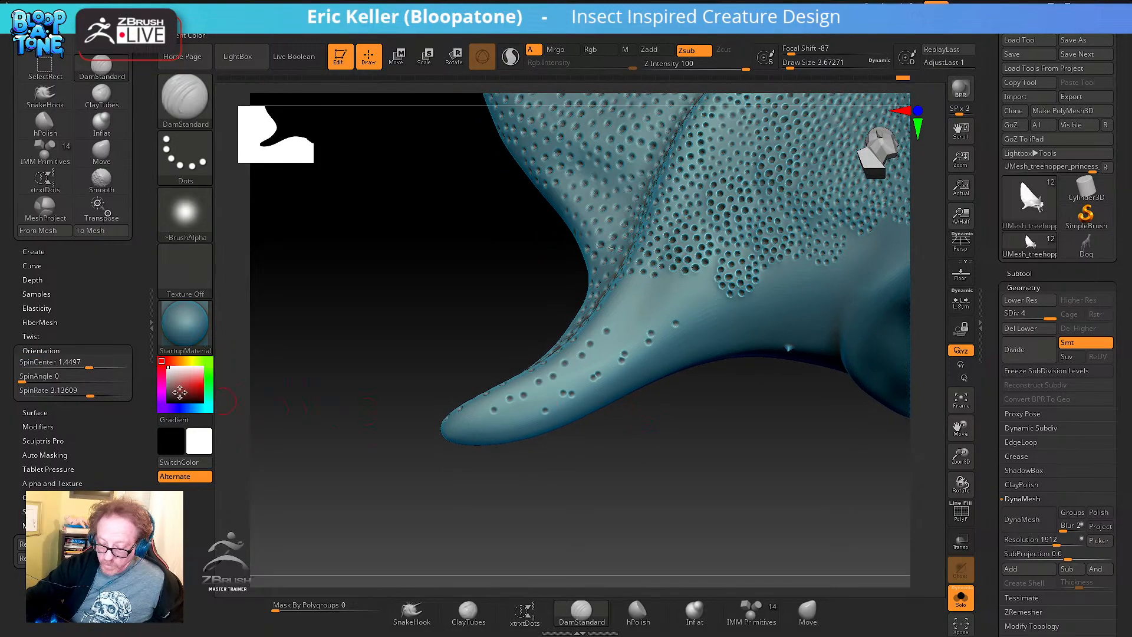
{"action": "key", "text": "ctrl"}
Set the SpinCenter to 0.6213 and draw a second row of pits along the tip toward its base
{"action": "left_click_drag", "start_coordinate": [90, 366], "coordinate": [80, 366]}
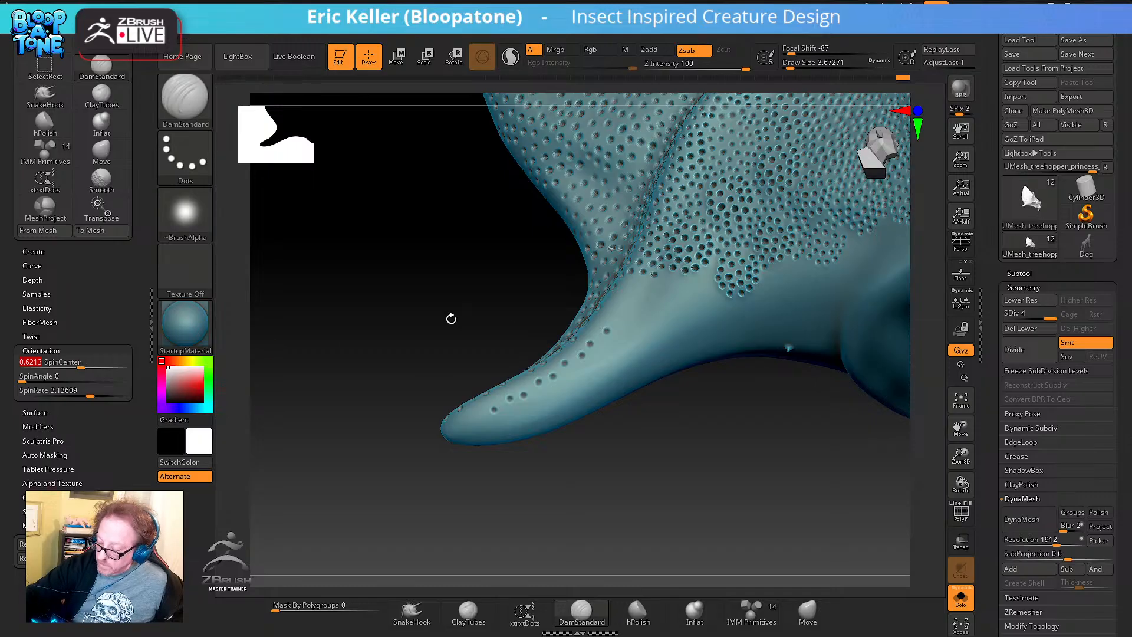
{"action": "left_click_drag", "start_coordinate": [541, 406], "coordinate": [598, 366]}
{"action": "left_click_drag", "start_coordinate": [647, 329], "coordinate": [681, 306]}
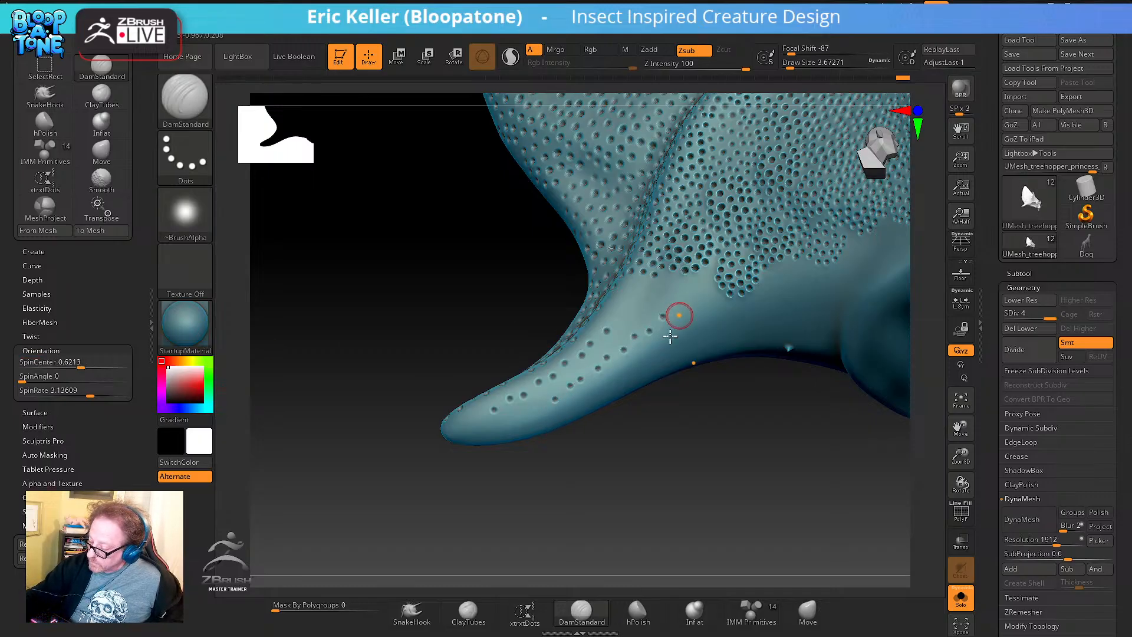
{"action": "left_click_drag", "start_coordinate": [667, 415], "coordinate": [651, 398]}
Add more staggered rows of pits across the base of the tip and along its underside
{"action": "mouse_move", "coordinate": [656, 341]}
{"action": "left_mouse_down"}
{"action": "mouse_move", "coordinate": [712, 298]}
{"action": "mouse_move", "coordinate": [741, 311]}
{"action": "left_mouse_up"}
{"action": "left_click_drag", "start_coordinate": [699, 345], "coordinate": [786, 320]}
{"action": "mouse_move", "coordinate": [786, 321]}
{"action": "right_mouse_down"}
{"action": "mouse_move", "coordinate": [675, 405]}
{"action": "mouse_move", "coordinate": [654, 407]}
{"action": "mouse_move", "coordinate": [656, 383]}
{"action": "right_mouse_up"}
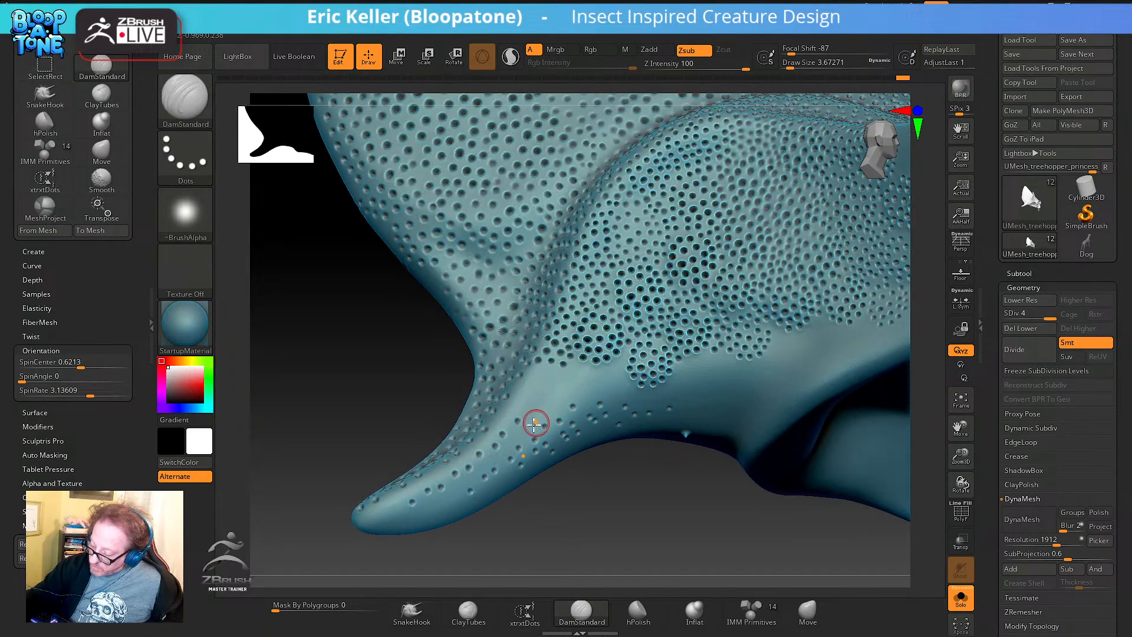
{"action": "right_click_drag", "start_coordinate": [564, 365], "coordinate": [550, 397]}
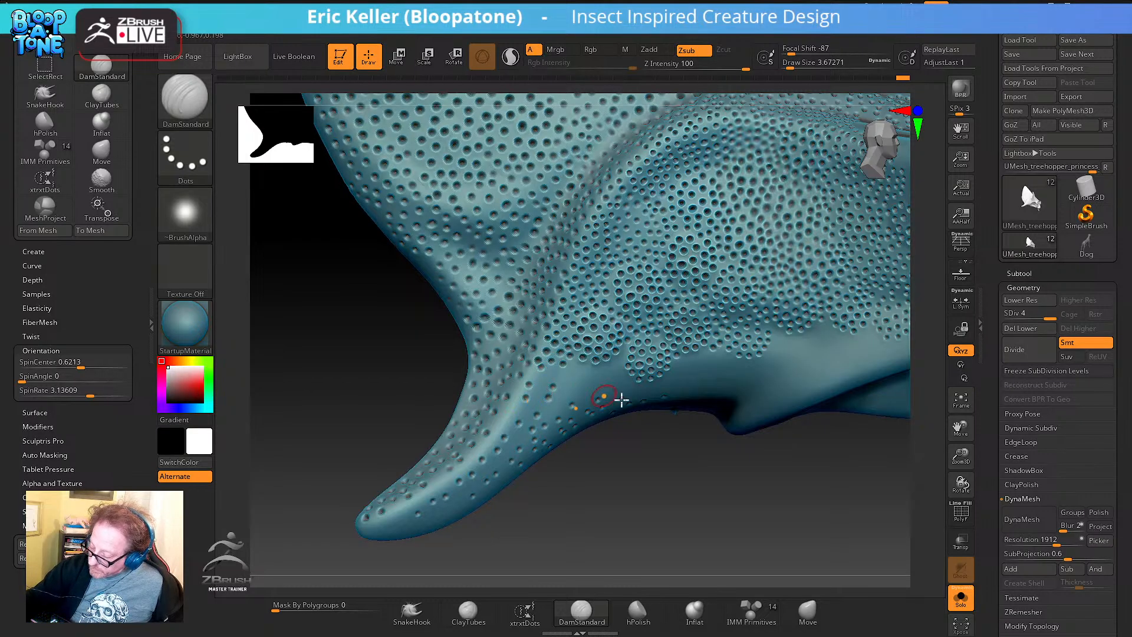
{"action": "right_click_drag", "start_coordinate": [609, 397], "coordinate": [656, 340]}
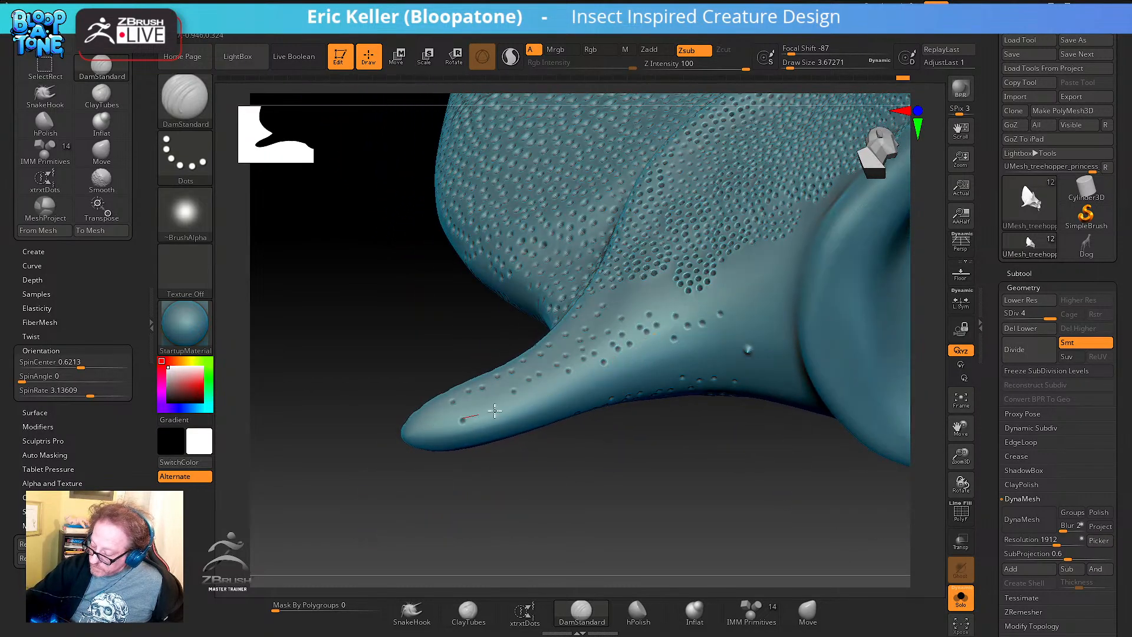
Draw further rows of pits along the tip's smooth side and along the shell's lower rim beneath the dense pit patch
{"action": "left_click_drag", "start_coordinate": [636, 352], "coordinate": [708, 328]}
{"action": "key", "text": "ctrl+z"}
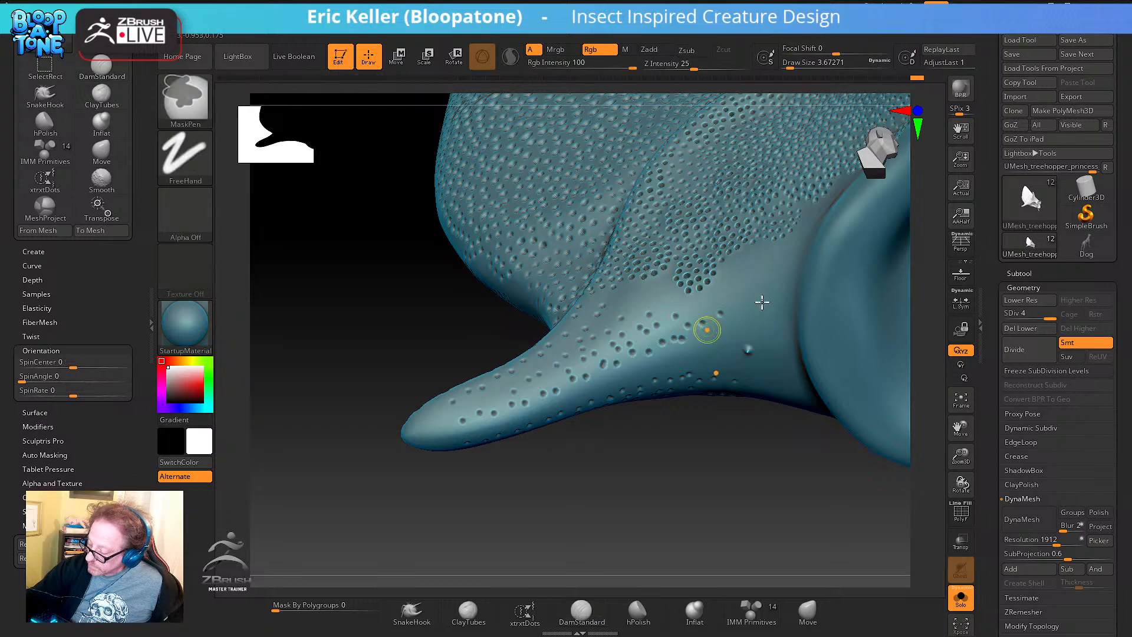
{"action": "mouse_move", "coordinate": [732, 326]}
{"action": "right_mouse_down", "text": "alt"}
{"action": "mouse_move", "coordinate": [649, 387]}
{"action": "mouse_move", "coordinate": [675, 405]}
{"action": "right_mouse_up", "text": "alt"}
{"action": "left_click_drag", "start_coordinate": [641, 353], "coordinate": [756, 323]}
{"action": "right_click_drag", "start_coordinate": [808, 268], "coordinate": [677, 372]}
{"action": "left_click_drag", "start_coordinate": [739, 326], "coordinate": [766, 323]}
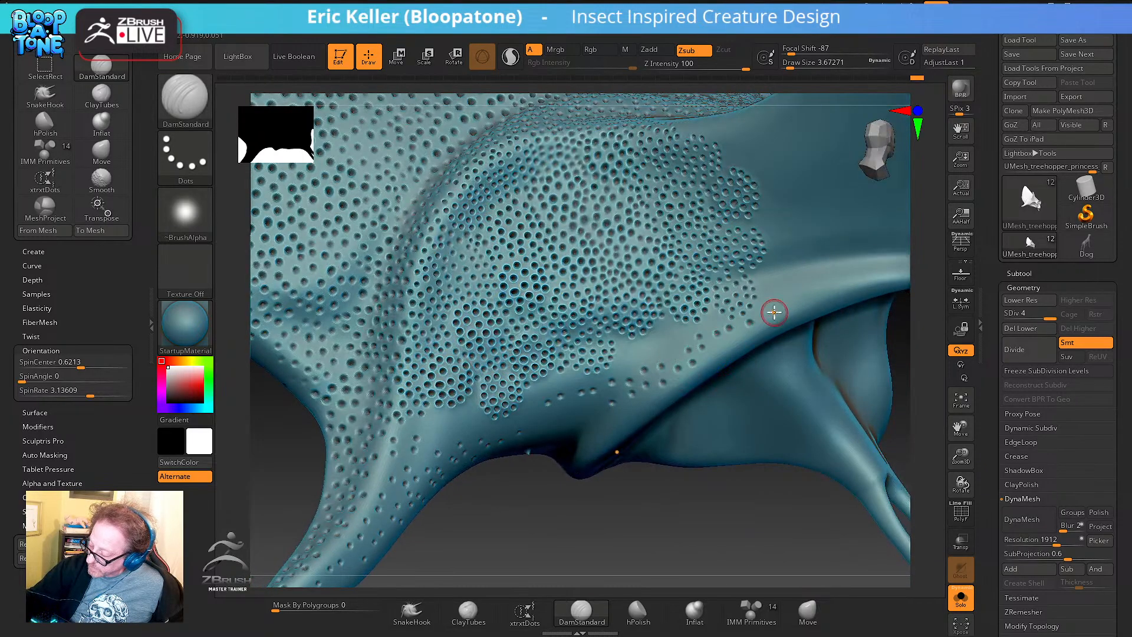
{"action": "mouse_move", "coordinate": [731, 341]}
{"action": "right_mouse_down"}
{"action": "mouse_move", "coordinate": [702, 330]}
{"action": "mouse_move", "coordinate": [689, 347]}
{"action": "right_mouse_up"}
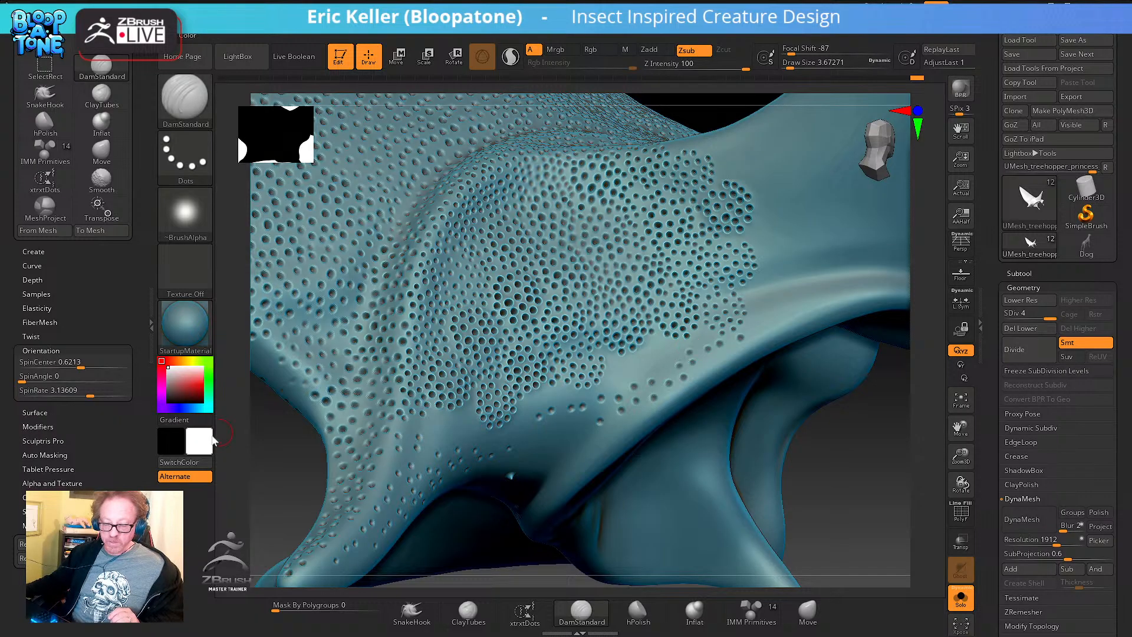
Turn off LazyMouse and reset the brush's orientation SpinCenter and SpinRate to 0
{"action": "left_click", "coordinate": [72, 380]}
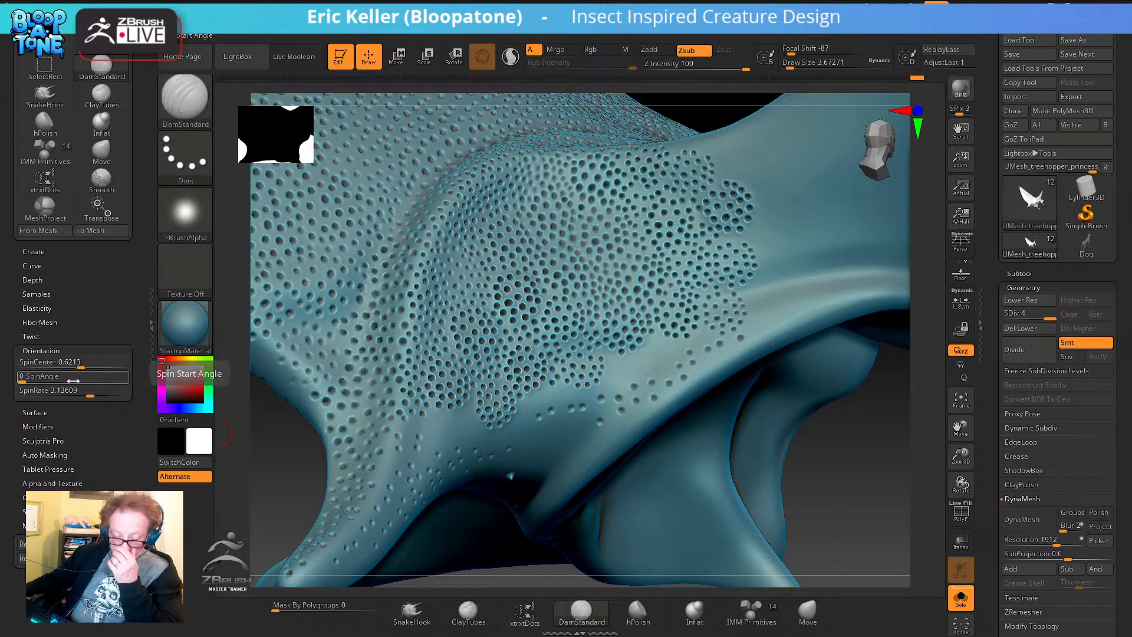
{"action": "left_click", "coordinate": [74, 389]}
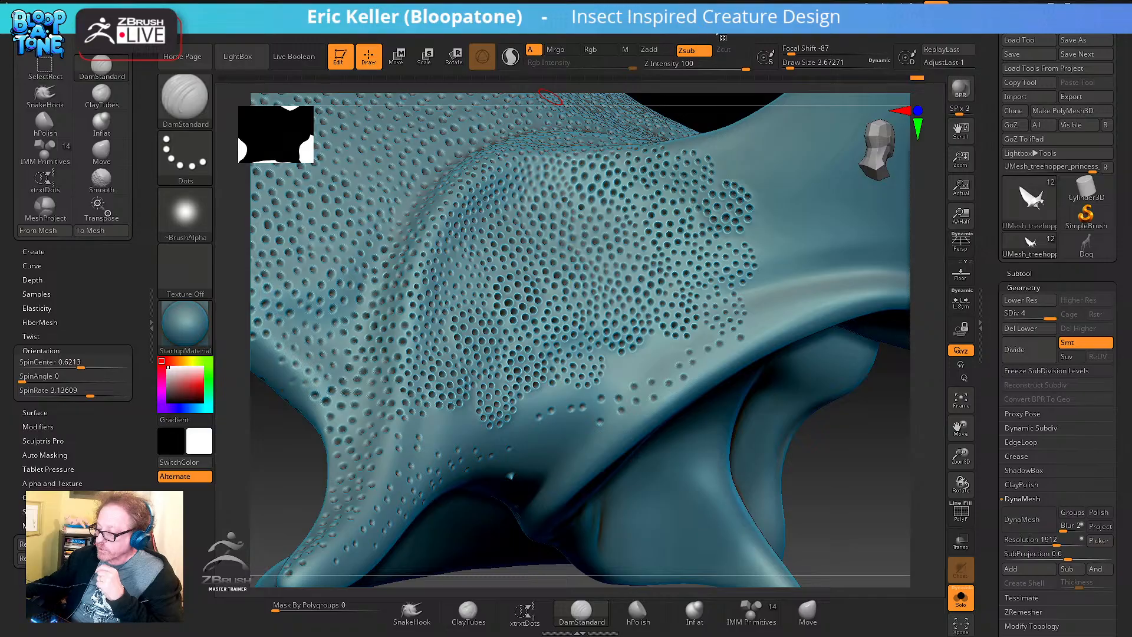
{"action": "mouse_move", "coordinate": [734, 31]}
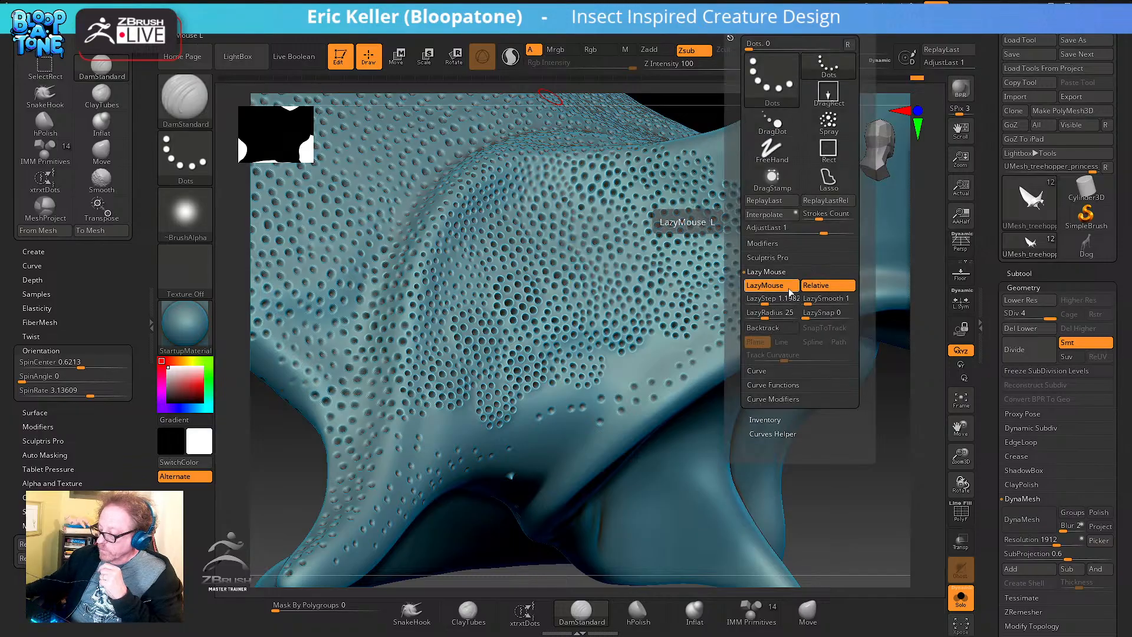
{"action": "left_click", "coordinate": [790, 294]}
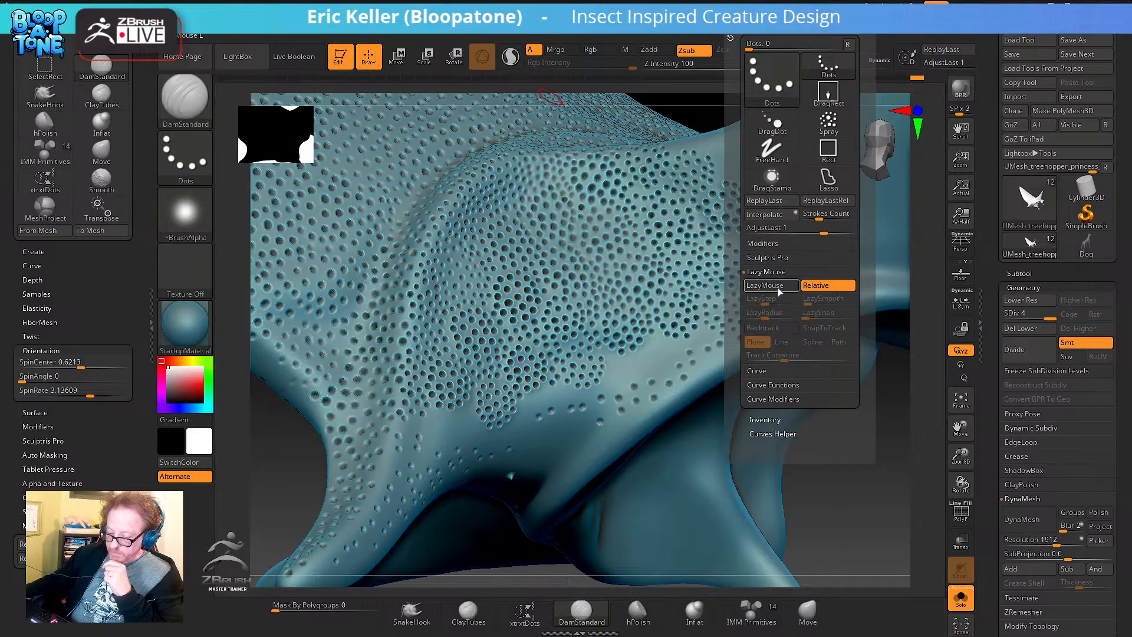
{"action": "left_click", "coordinate": [68, 360]}
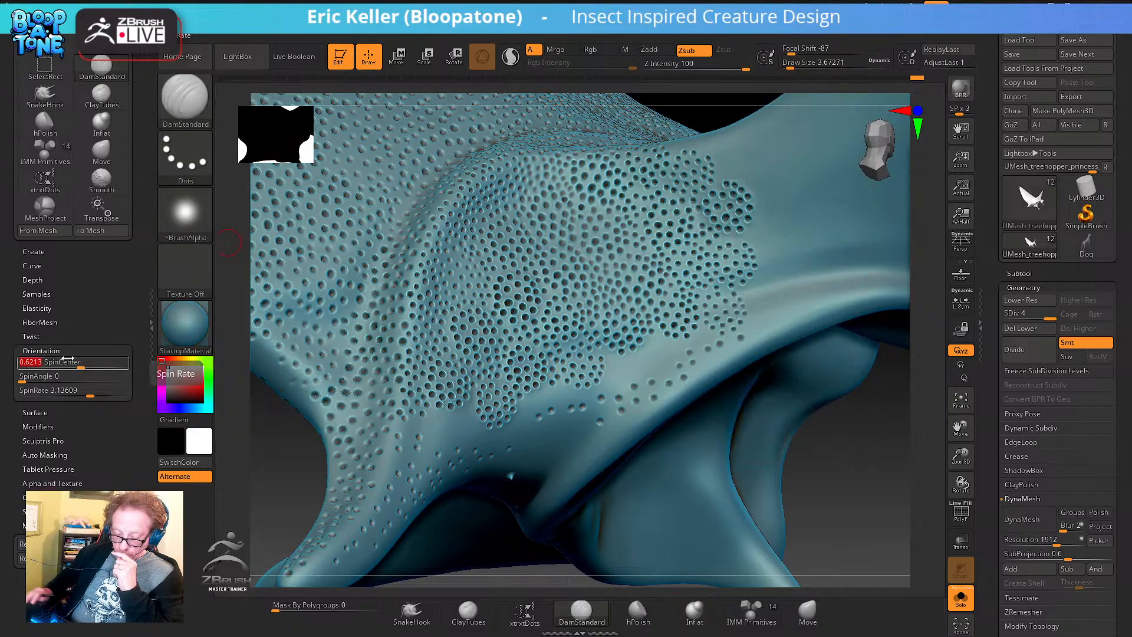
{"action": "left_click", "coordinate": [62, 390]}
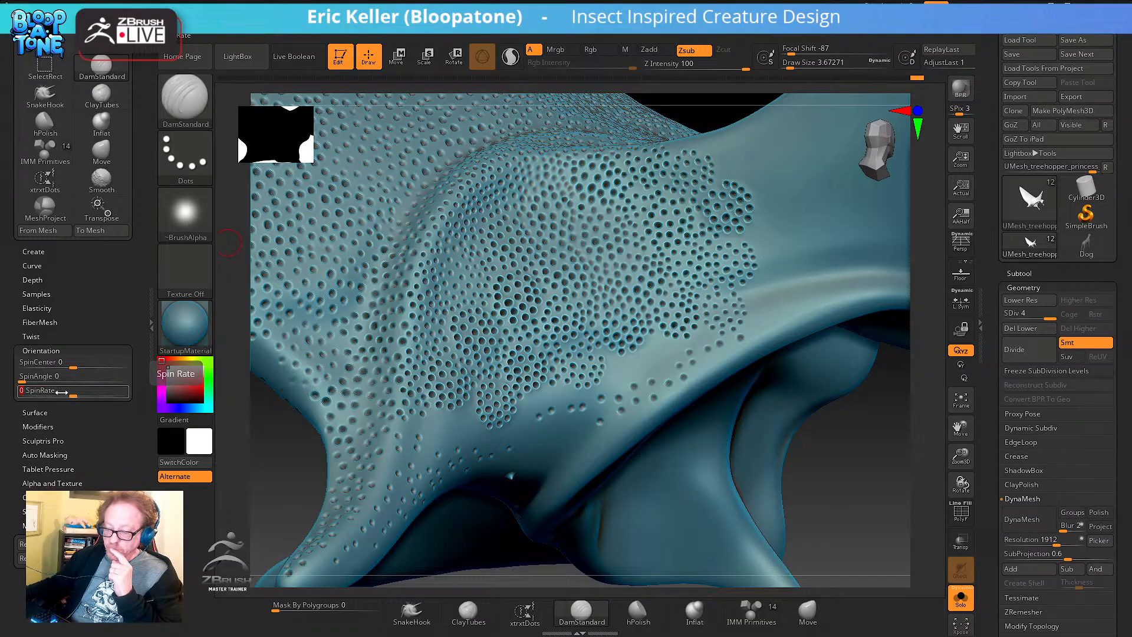
{"action": "key", "text": "Return"}
Switch the DamStandard brush to the DragStamp stroke and set its draw size to 1.29696
{"action": "left_click", "coordinate": [194, 162]}
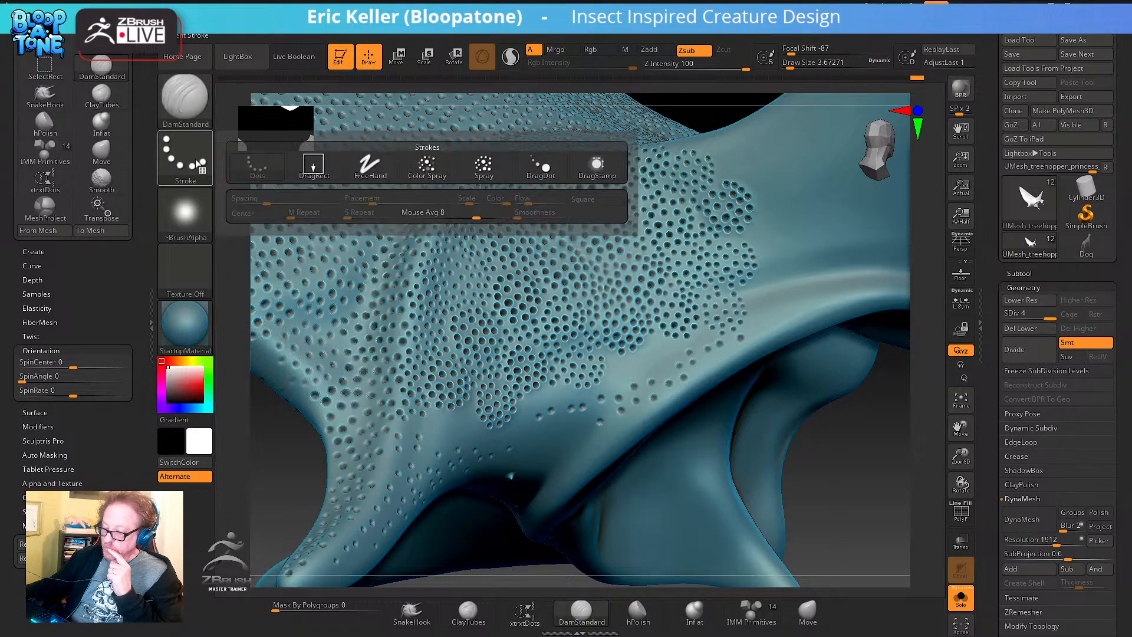
{"action": "left_click", "coordinate": [596, 167]}
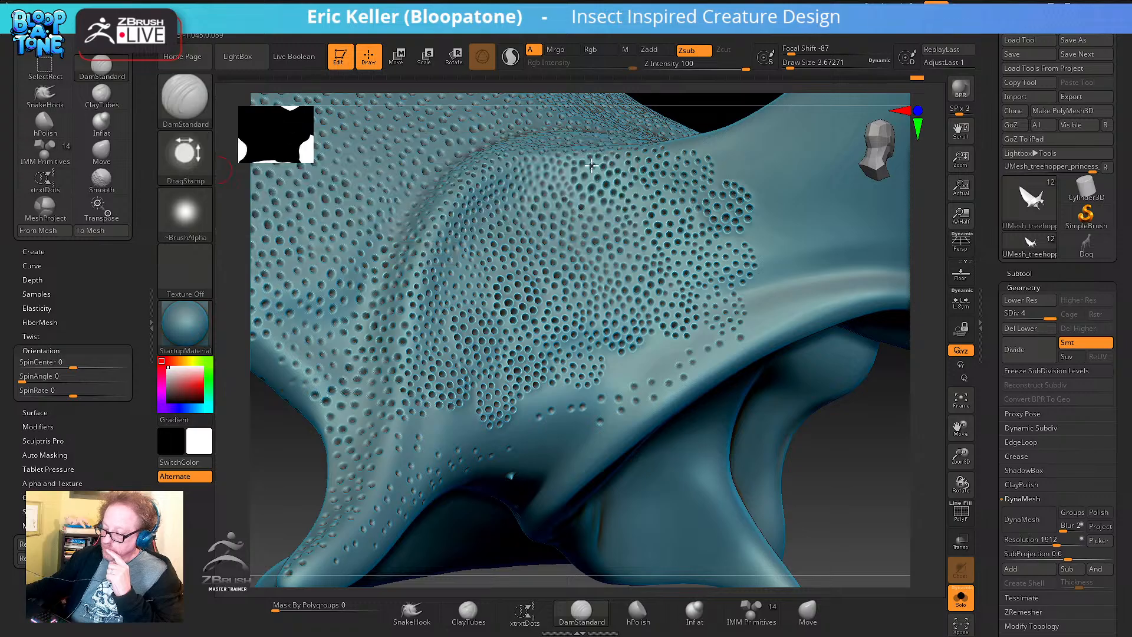
{"action": "mouse_move", "coordinate": [807, 484]}
{"action": "left_mouse_down"}
{"action": "mouse_move", "coordinate": [710, 515]}
{"action": "mouse_move", "coordinate": [682, 431]}
{"action": "mouse_move", "coordinate": [712, 436]}
{"action": "left_mouse_up"}
{"action": "key", "text": "s"}
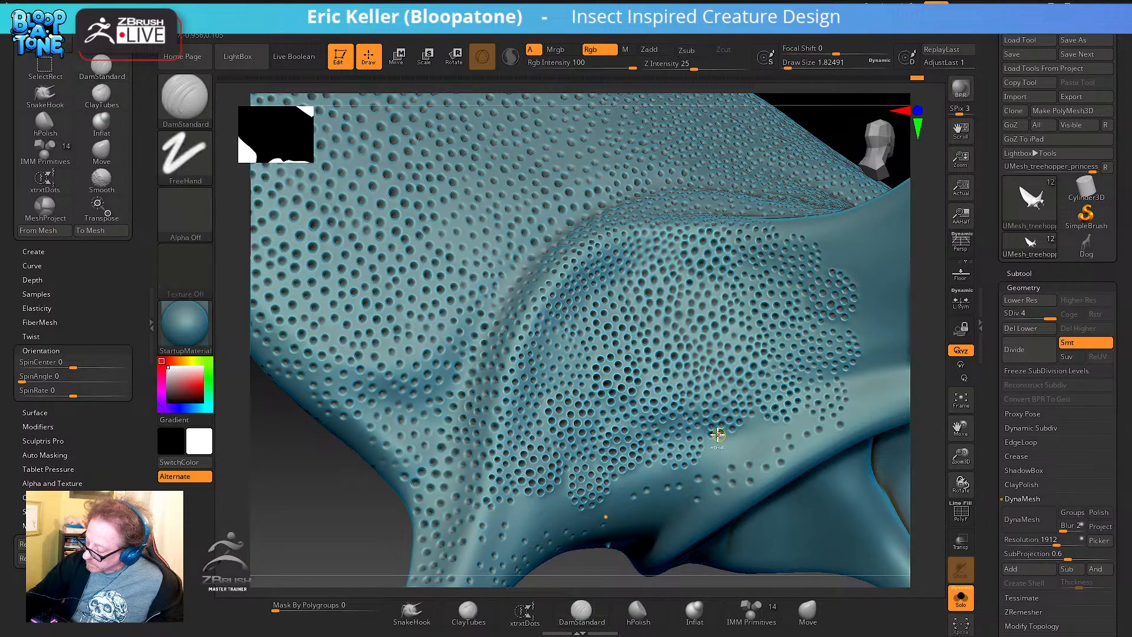
{"action": "key", "text": "s"}
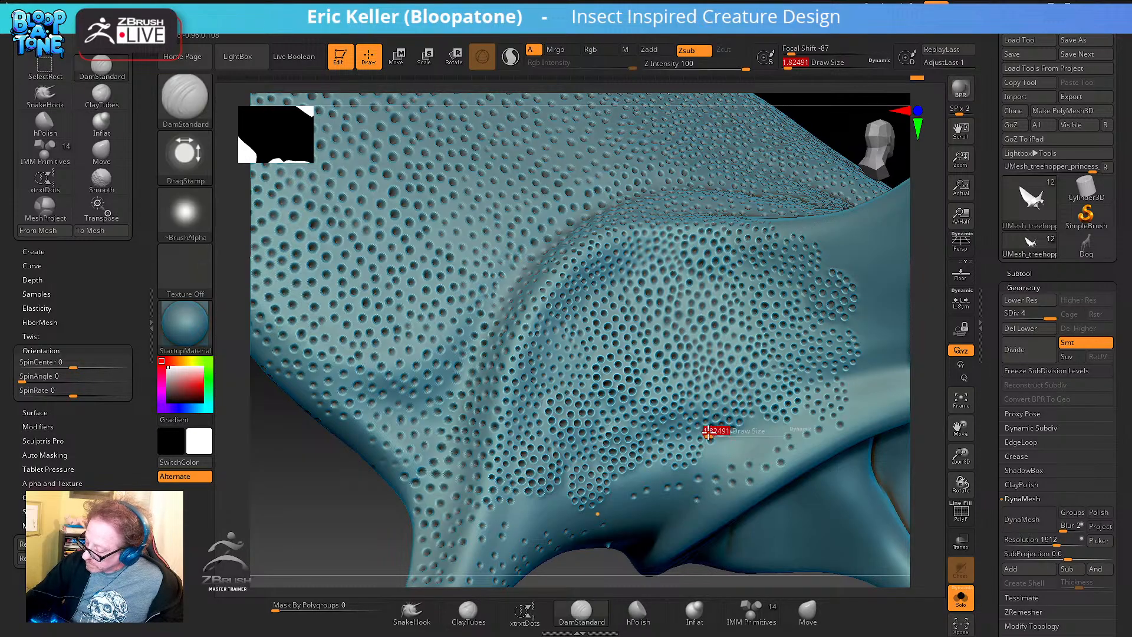
{"action": "left_click_drag", "start_coordinate": [709, 431], "coordinate": [708, 434]}
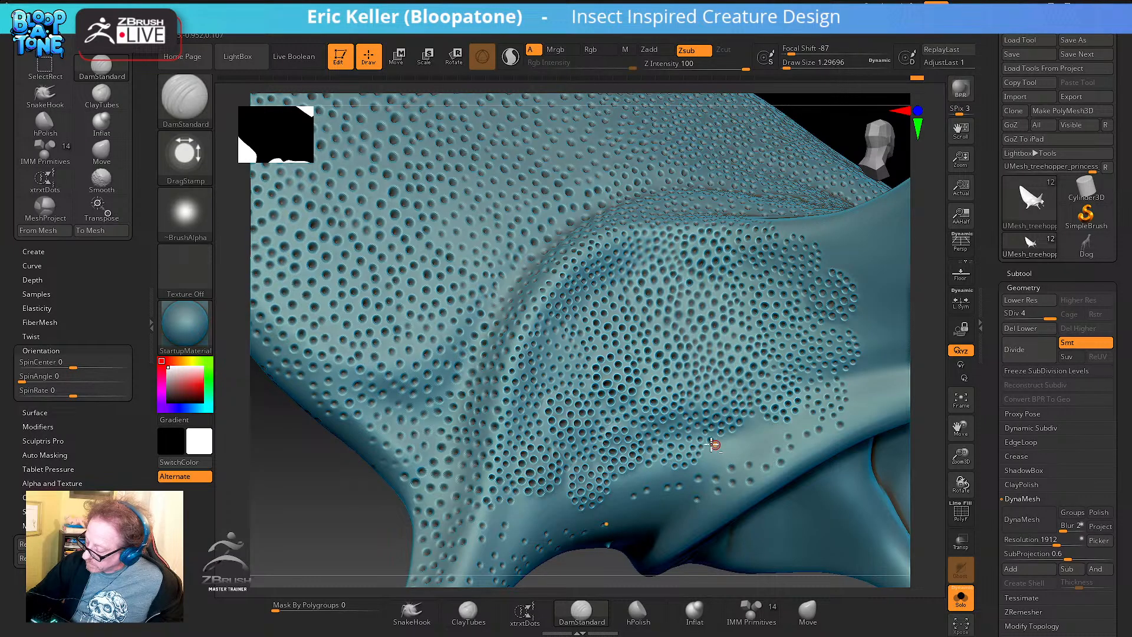
Stamp a few pits along the dense patch's lower edge and set the draw size to 1.82491
{"action": "mouse_move", "coordinate": [712, 444]}
{"action": "right_mouse_down", "text": "ctrl"}
{"action": "mouse_move", "coordinate": [702, 505]}
{"action": "mouse_move", "coordinate": [649, 454]}
{"action": "mouse_move", "coordinate": [648, 437]}
{"action": "right_mouse_up", "text": "ctrl"}
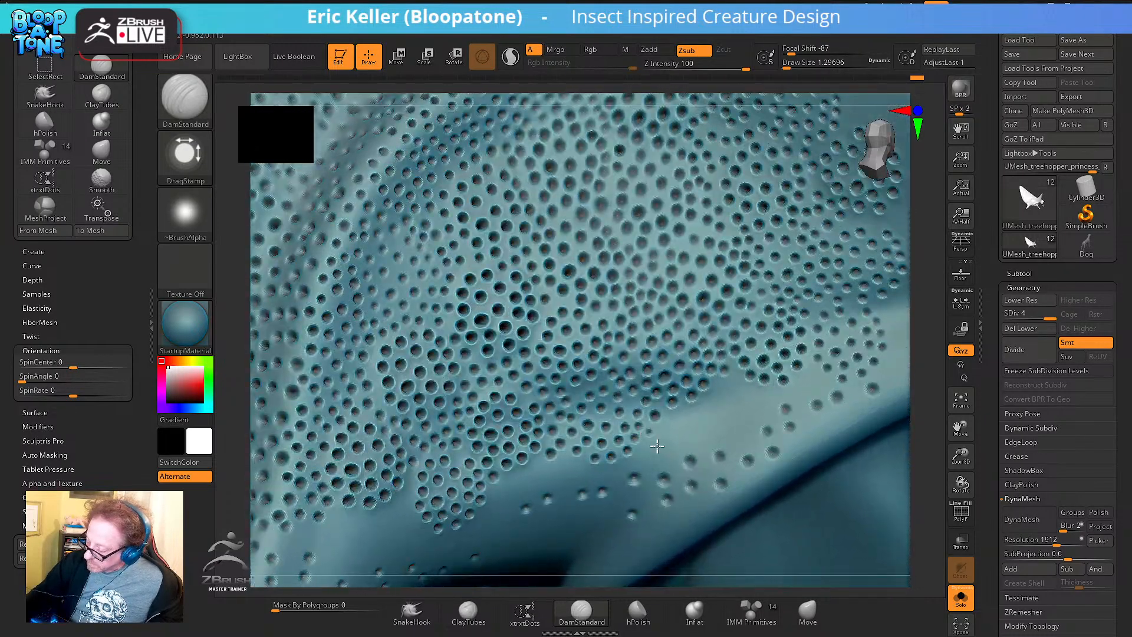
{"action": "key", "text": "s"}
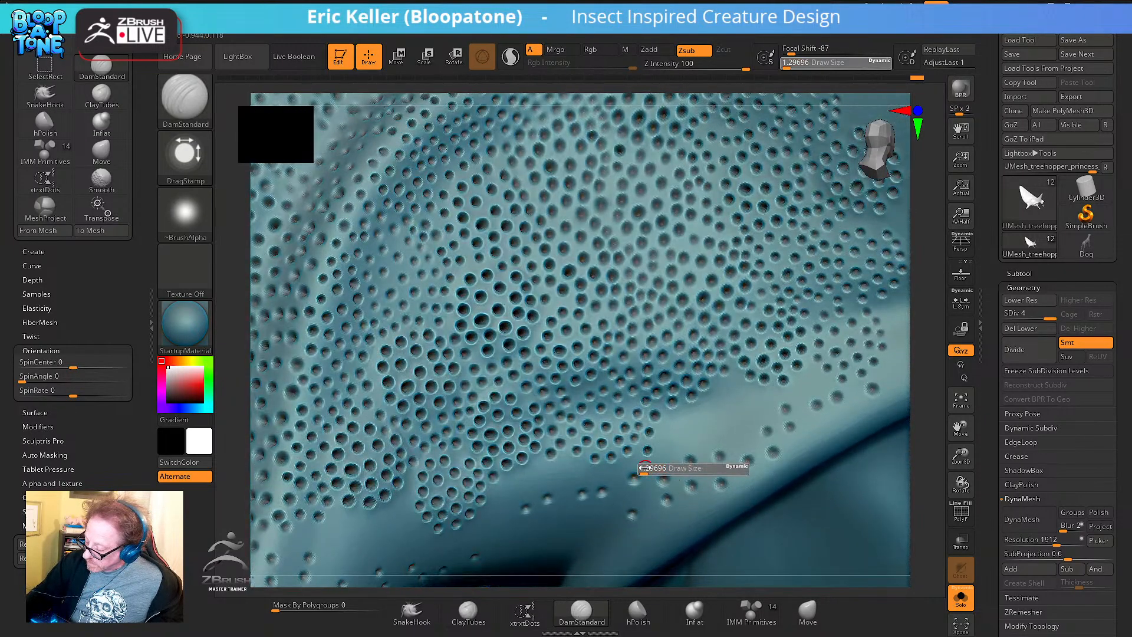
{"action": "left_click_drag", "start_coordinate": [645, 466], "coordinate": [648, 463]}
{"action": "right_click_drag", "start_coordinate": [645, 462], "coordinate": [649, 464]}
{"action": "key", "text": "s"}
{"action": "left_click_drag", "start_coordinate": [650, 464], "coordinate": [647, 465]}
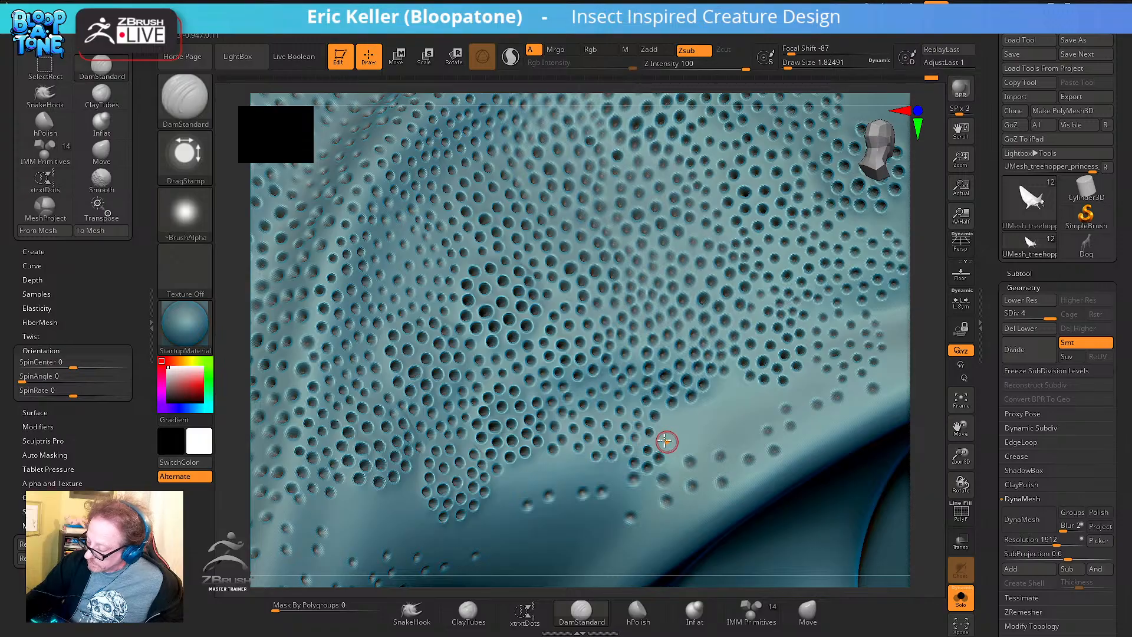
Refine the draw size to 1.13198, then 1.52794, and stamp pits into the smooth gap between the dense patch and the lower rim
{"action": "key", "text": "s"}
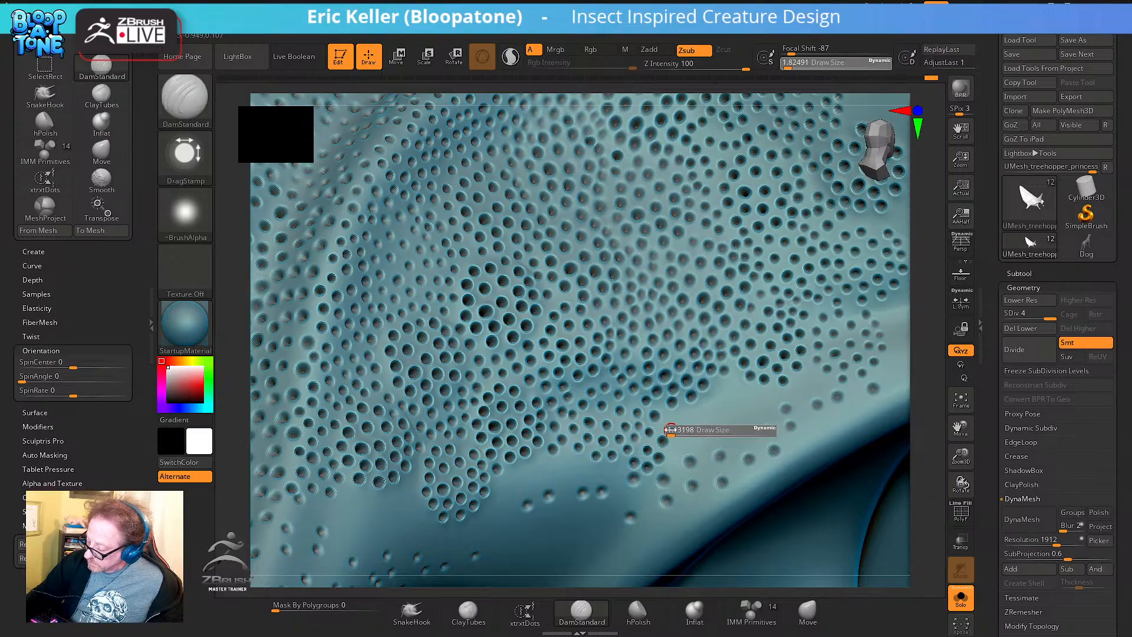
{"action": "left_click", "coordinate": [670, 429]}
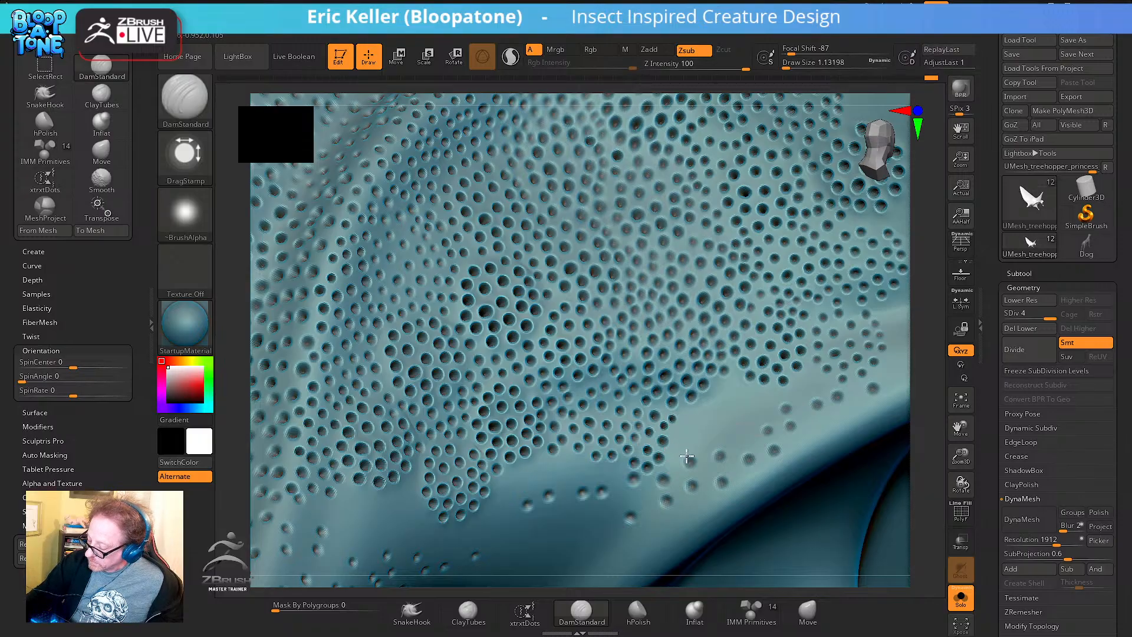
{"action": "key", "text": "s"}
{"action": "left_click", "coordinate": [681, 434]}
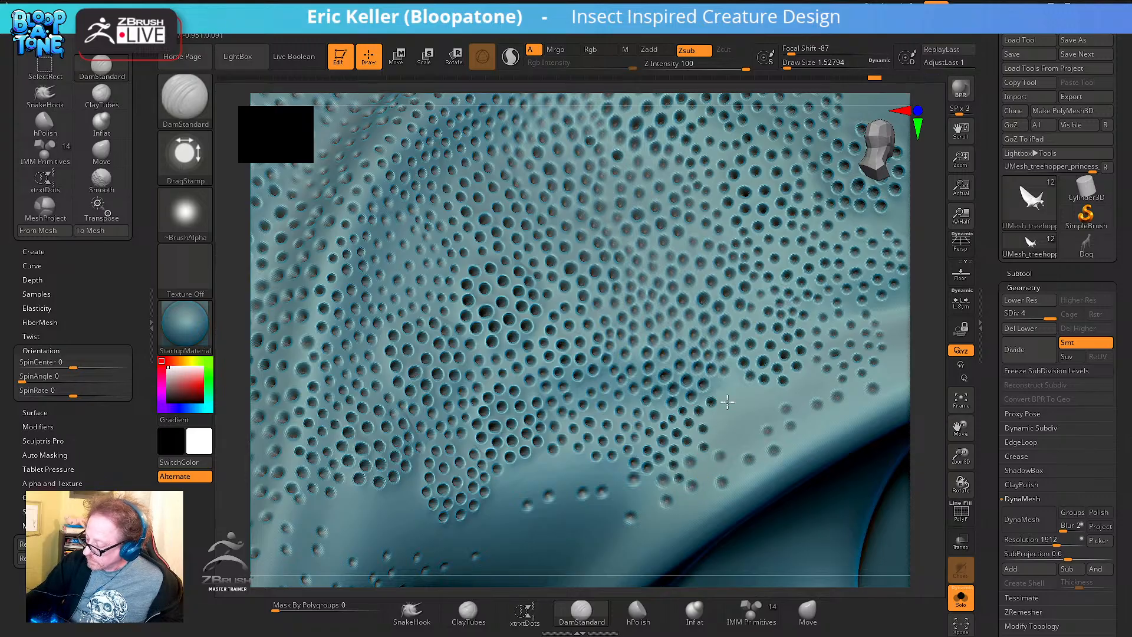
{"action": "left_click", "coordinate": [715, 432]}
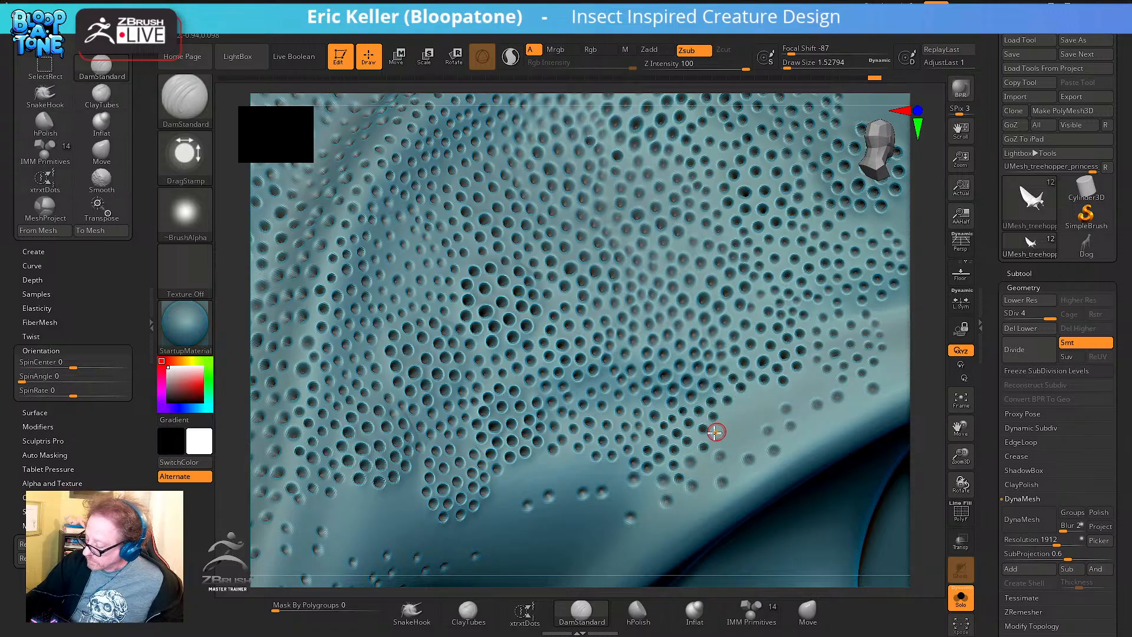
{"action": "left_click", "coordinate": [729, 419]}
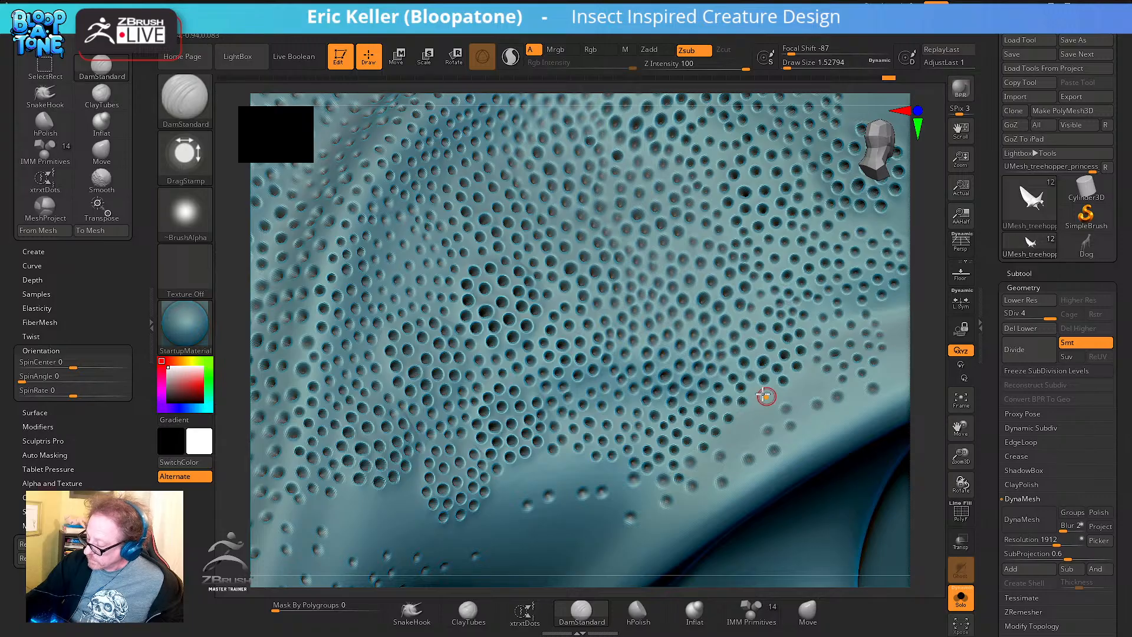
{"action": "right_click_drag", "start_coordinate": [748, 443], "coordinate": [731, 437]}
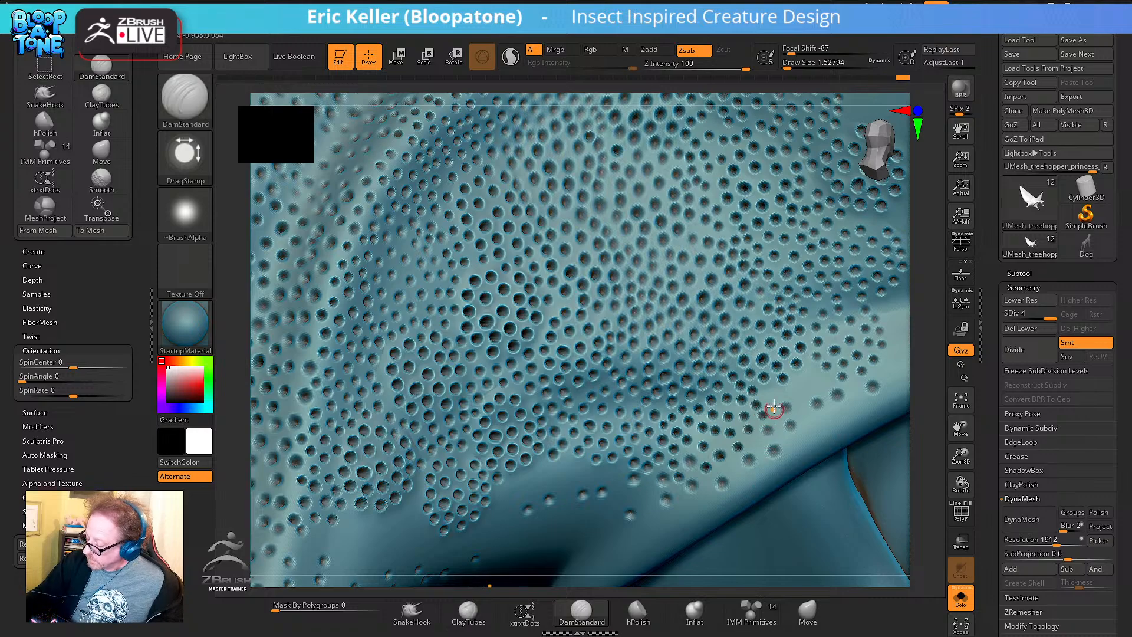
{"action": "right_click_drag", "start_coordinate": [787, 443], "coordinate": [733, 434]}
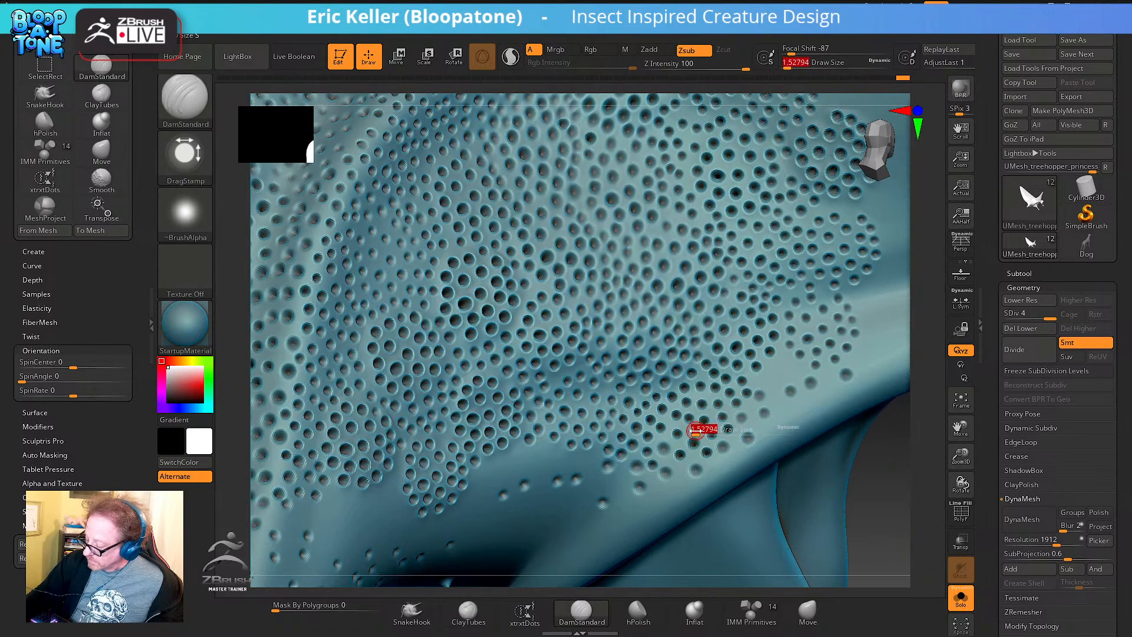
Vary the draw size between 1.13198 and 1.82491, finishing at 1.52794, while filling small gaps among the new pits near the rim
{"action": "key", "text": "s"}
{"action": "left_click_drag", "start_coordinate": [705, 429], "coordinate": [692, 430]}
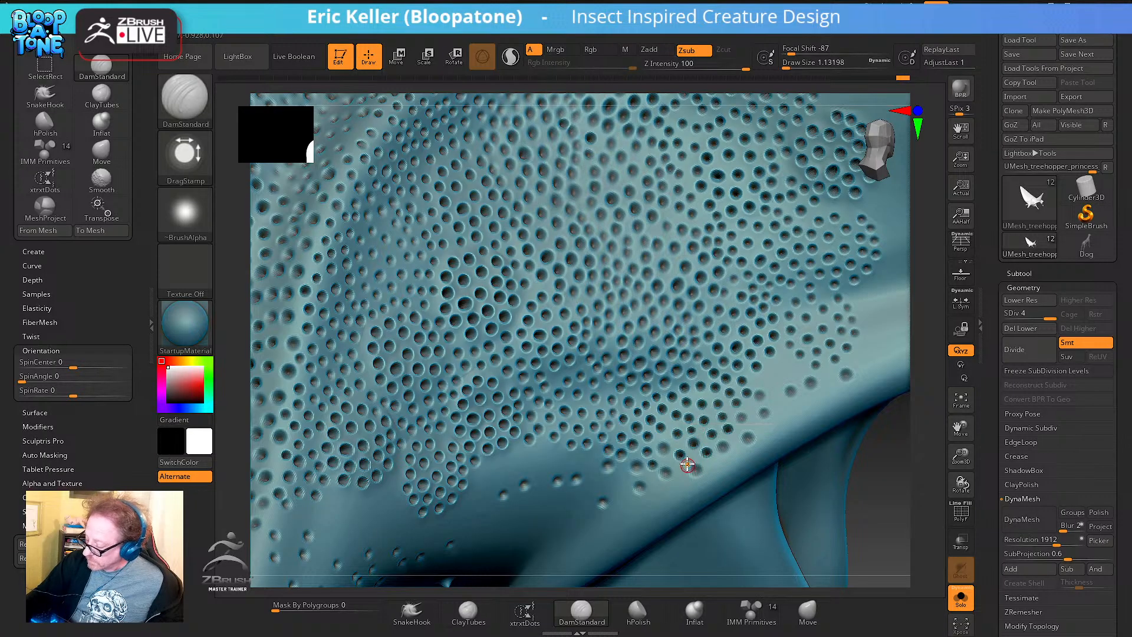
{"action": "right_click_drag", "start_coordinate": [699, 469], "coordinate": [671, 456]}
{"action": "key", "text": "s"}
{"action": "left_click_drag", "start_coordinate": [662, 454], "coordinate": [664, 449]}
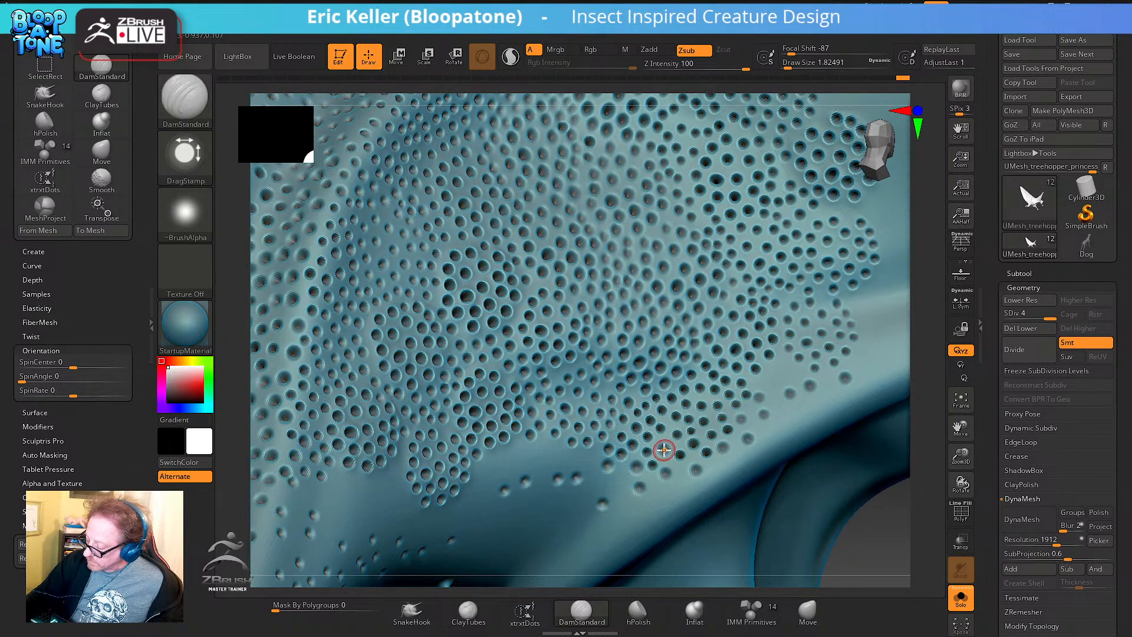
{"action": "key", "text": "s"}
{"action": "left_click", "coordinate": [666, 456]}
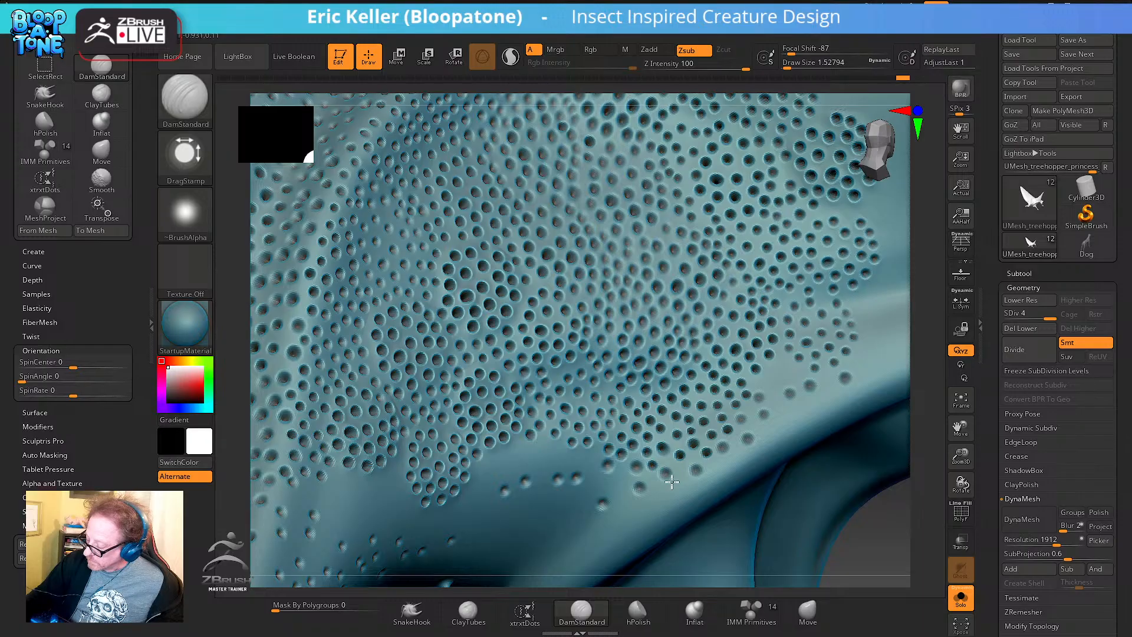
Stamp more pits just above the rim, extending the dense patch toward the shell's smooth side
{"action": "left_click", "coordinate": [712, 469]}
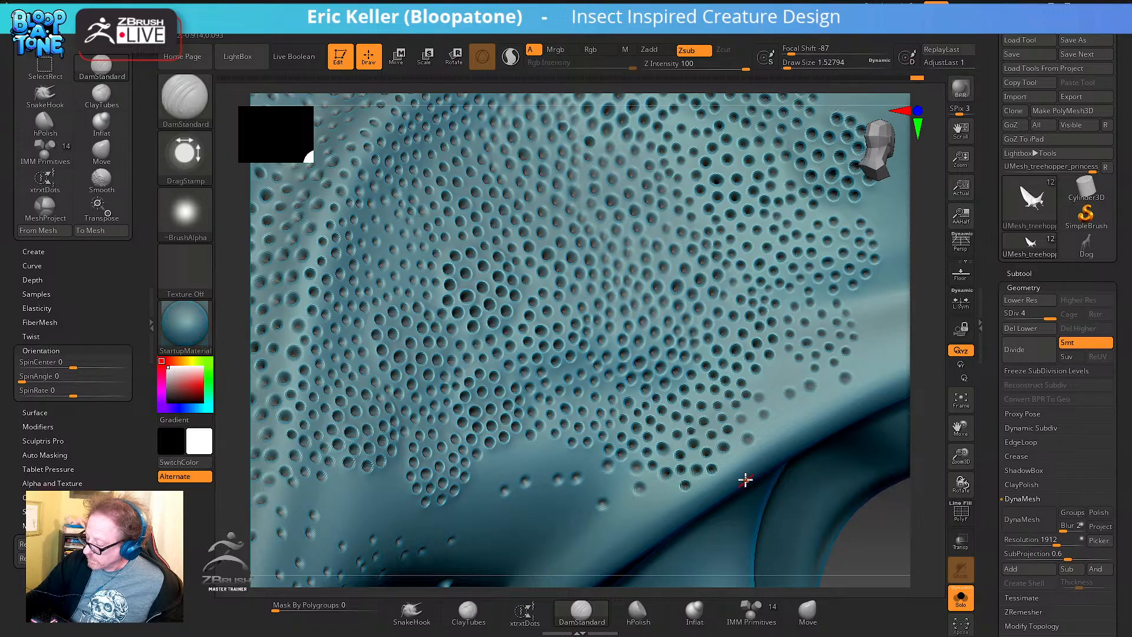
{"action": "right_click_drag", "start_coordinate": [749, 490], "coordinate": [694, 466]}
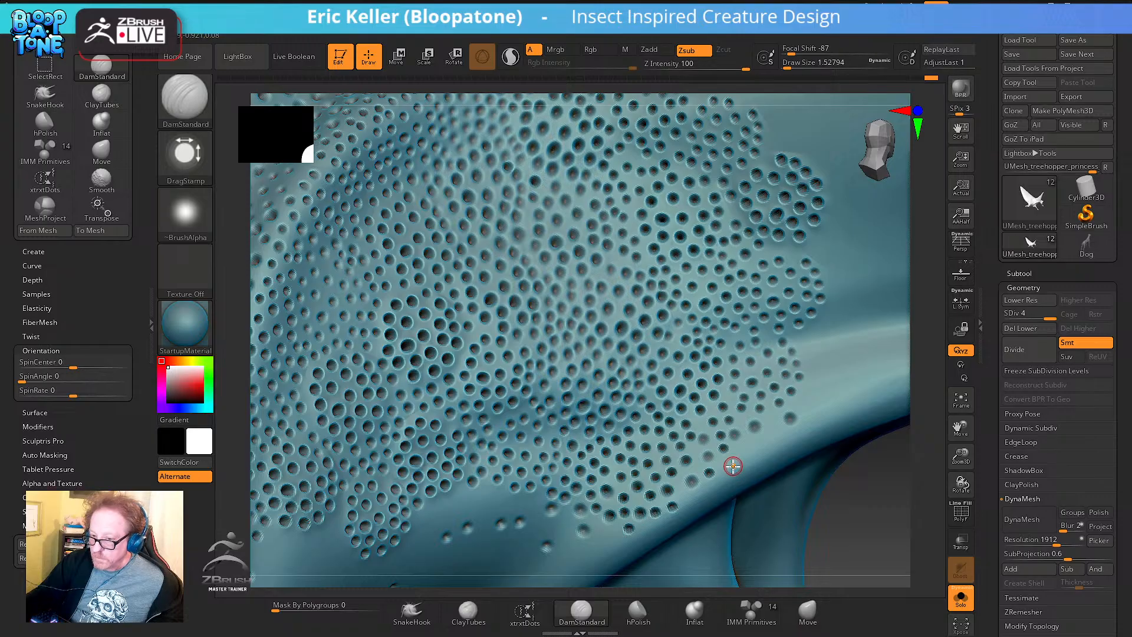
{"action": "right_click_drag", "start_coordinate": [744, 491], "coordinate": [703, 449]}
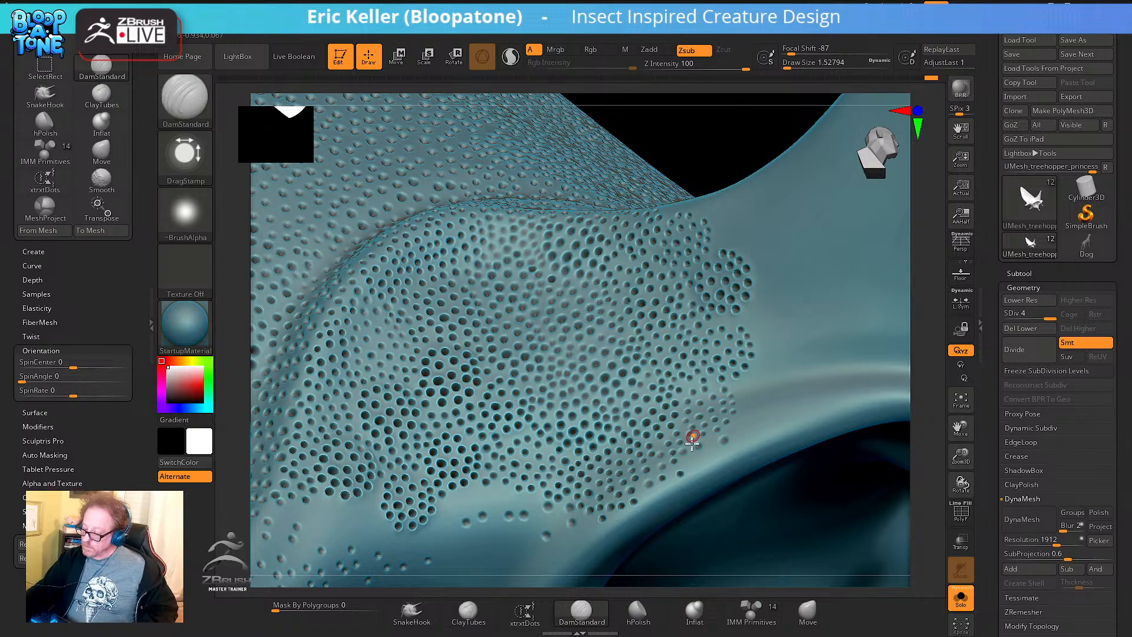
{"action": "right_click_drag", "start_coordinate": [692, 438], "coordinate": [656, 462]}
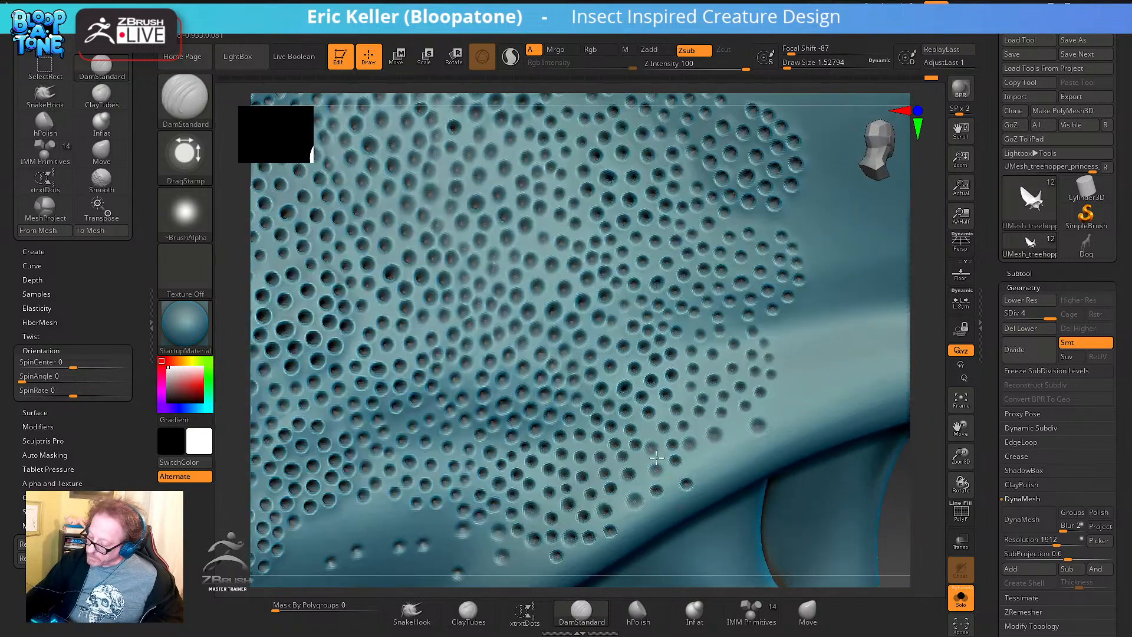
{"action": "right_click_drag", "start_coordinate": [685, 503], "coordinate": [684, 444]}
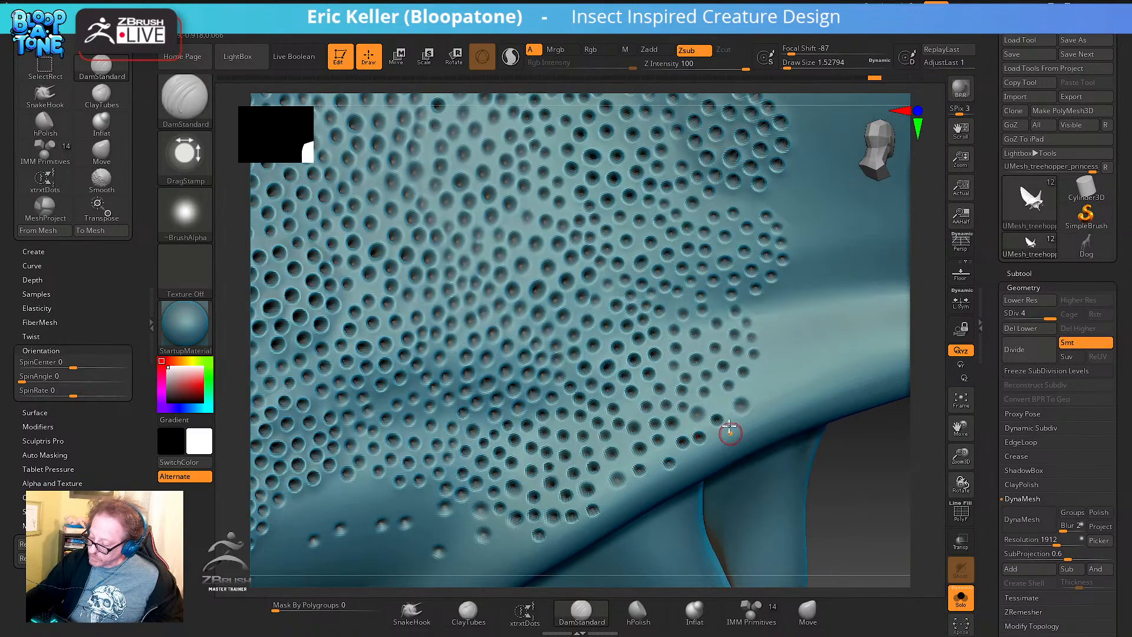
Stamp pits along the dense patch's lower edge, linking the new rim pits with the sparse row beneath it
{"action": "right_click_drag", "start_coordinate": [730, 434], "coordinate": [662, 455]}
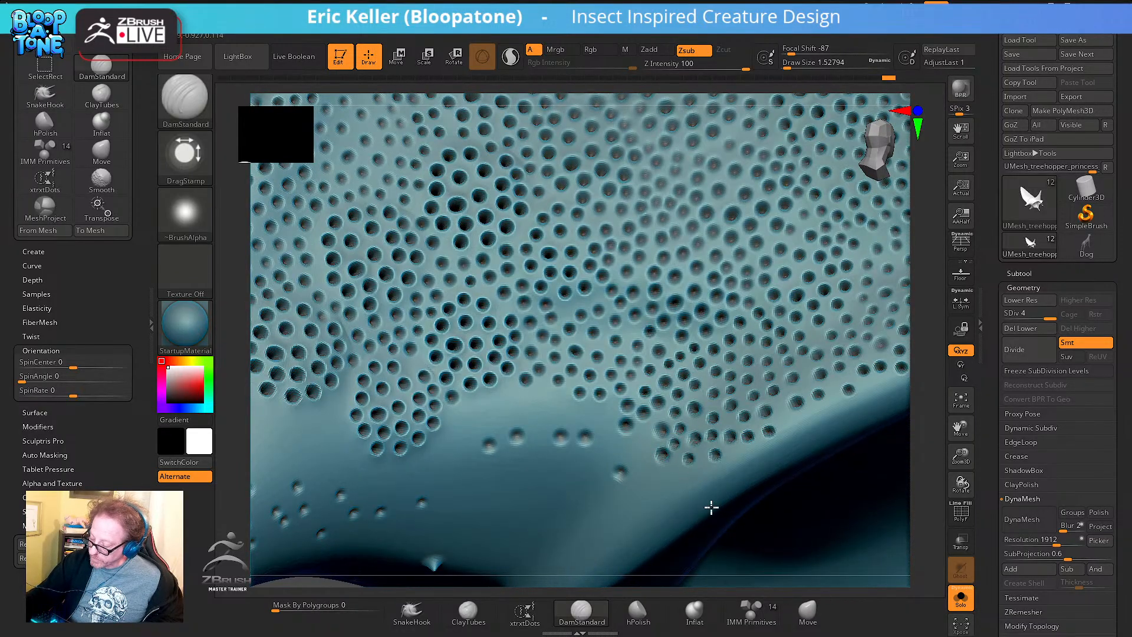
{"action": "right_click_drag", "start_coordinate": [711, 507], "coordinate": [700, 550]}
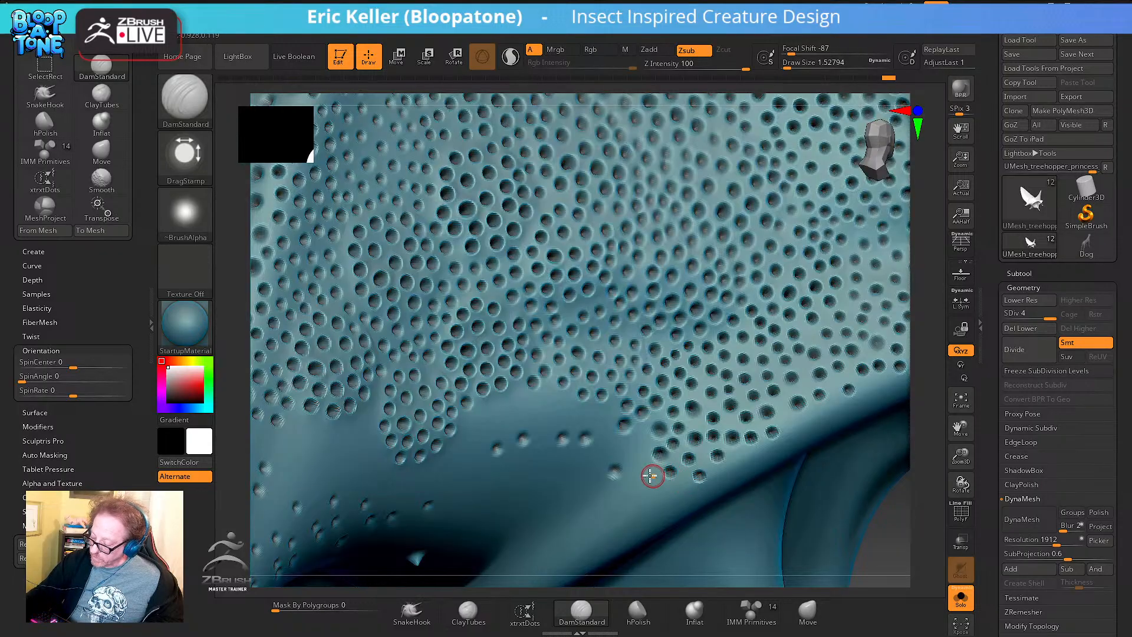
{"action": "right_click_drag", "start_coordinate": [643, 455], "coordinate": [650, 426]}
{"action": "left_click", "coordinate": [667, 424]}
{"action": "left_click", "coordinate": [647, 424]}
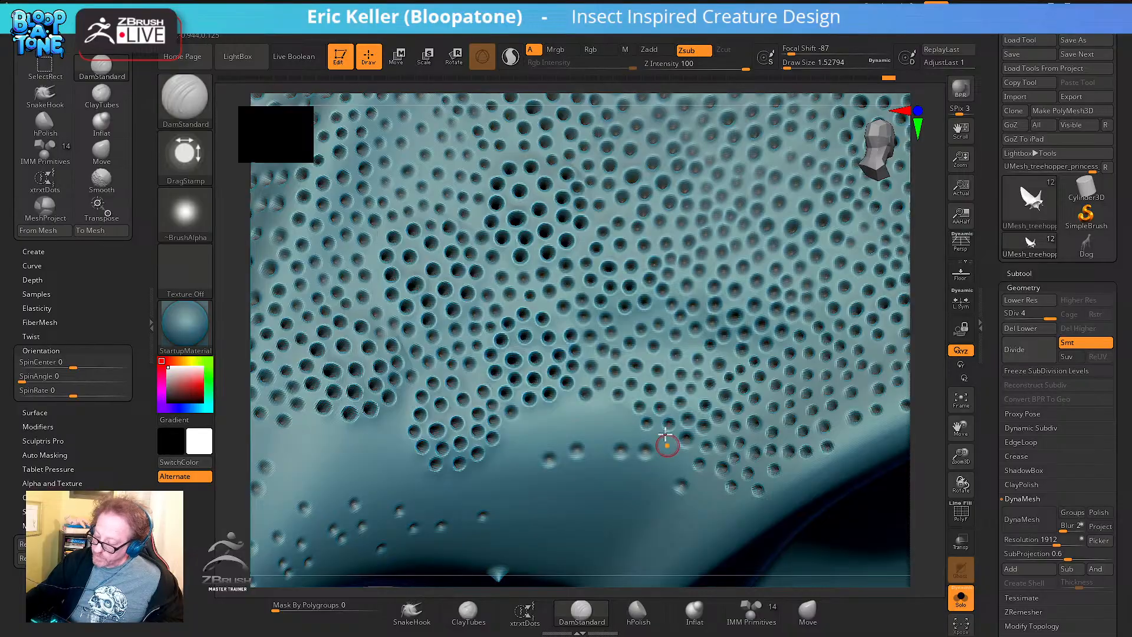
{"action": "left_click", "coordinate": [605, 399]}
{"action": "left_click", "coordinate": [595, 413]}
{"action": "left_click", "coordinate": [568, 399]}
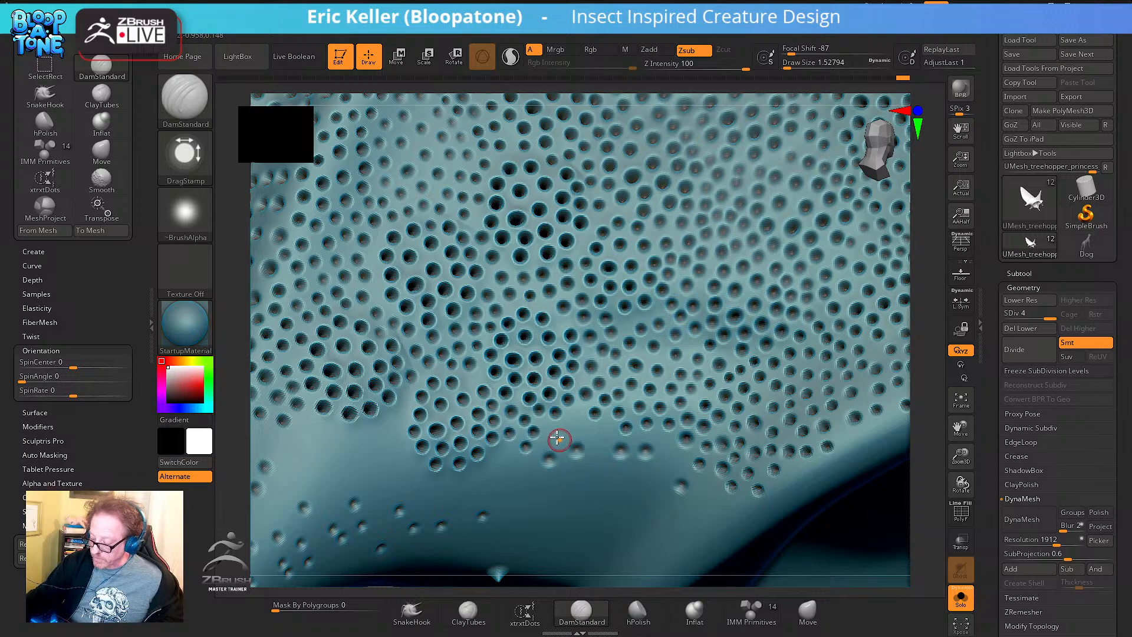
Fill the recess in the patch's lower boundary with closely spaced pits, working around the existing sparse row
{"action": "left_click", "coordinate": [555, 433]}
{"action": "mouse_move", "coordinate": [553, 448]}
{"action": "right_mouse_down"}
{"action": "mouse_move", "coordinate": [554, 432]}
{"action": "mouse_move", "coordinate": [566, 453]}
{"action": "mouse_move", "coordinate": [554, 459]}
{"action": "mouse_move", "coordinate": [594, 465]}
{"action": "mouse_move", "coordinate": [586, 448]}
{"action": "mouse_move", "coordinate": [601, 430]}
{"action": "right_mouse_up"}
{"action": "left_click", "coordinate": [541, 446]}
{"action": "left_click", "coordinate": [550, 459]}
{"action": "left_click", "coordinate": [576, 413]}
{"action": "left_click", "coordinate": [573, 429]}
{"action": "left_click", "coordinate": [562, 444]}
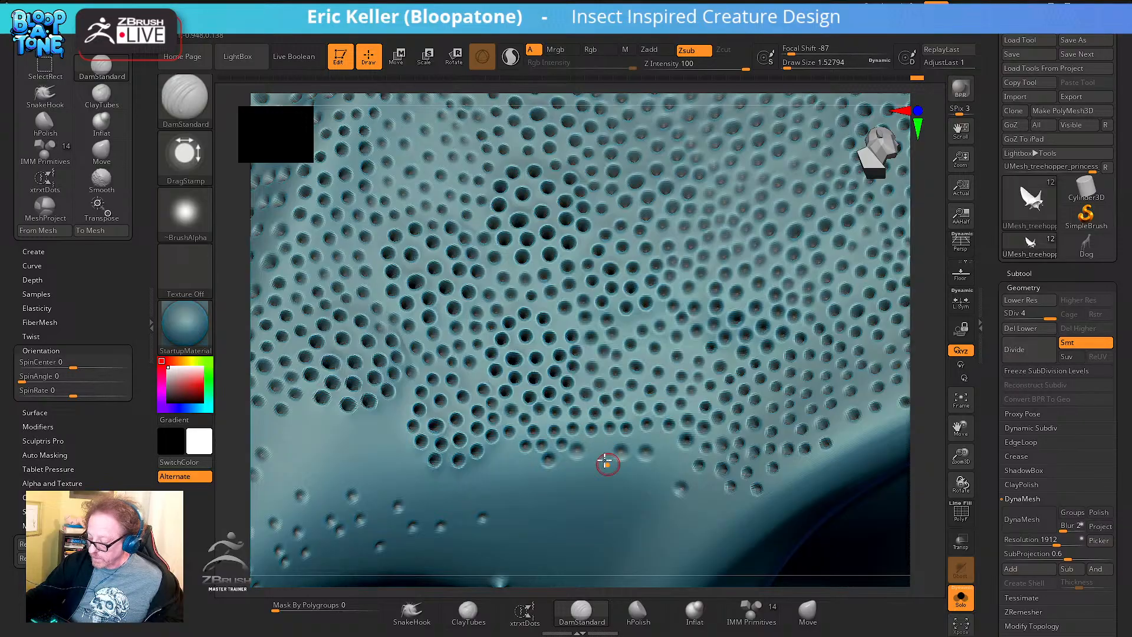
{"action": "right_click_drag", "start_coordinate": [606, 477], "coordinate": [586, 417]}
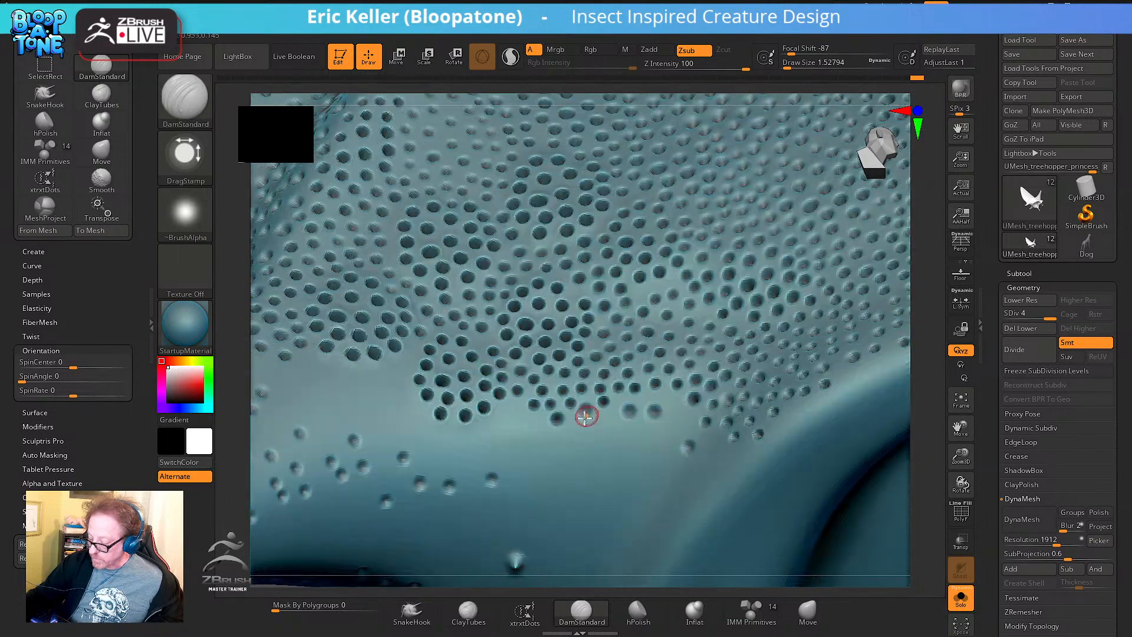
{"action": "mouse_move", "coordinate": [596, 470]}
{"action": "right_mouse_down"}
{"action": "mouse_move", "coordinate": [600, 430]}
{"action": "mouse_move", "coordinate": [624, 429]}
{"action": "mouse_move", "coordinate": [588, 421]}
{"action": "mouse_move", "coordinate": [620, 430]}
{"action": "mouse_move", "coordinate": [665, 419]}
{"action": "right_mouse_up"}
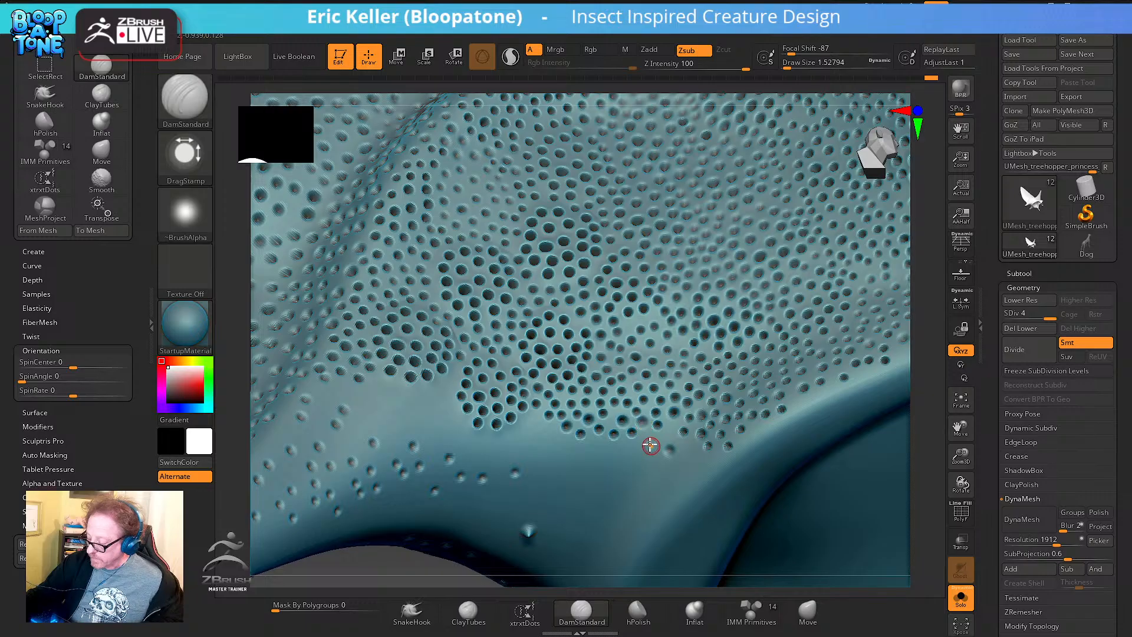
Set the draw size to 1.29696 and stamp smaller pits along the patch's lower boundary toward the base of the pitted tip
{"action": "key", "text": "s"}
{"action": "left_click_drag", "start_coordinate": [646, 442], "coordinate": [644, 442]}
{"action": "scroll", "coordinate": [652, 435], "scroll_direction": "up", "scroll_amount": 3}
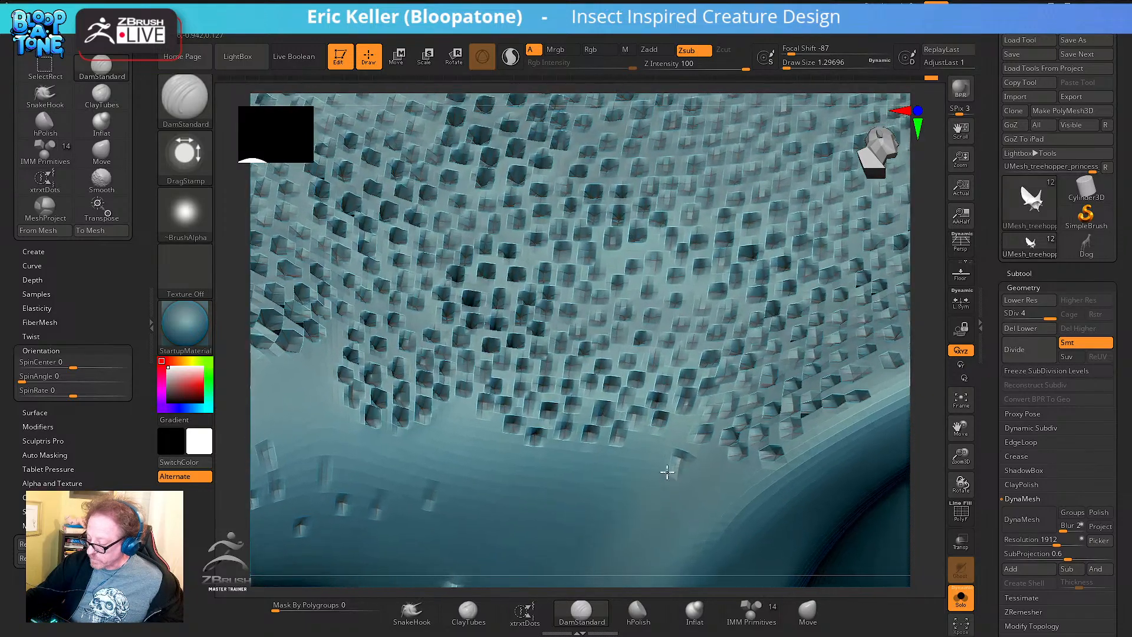
{"action": "right_click_drag", "start_coordinate": [664, 476], "coordinate": [682, 430]}
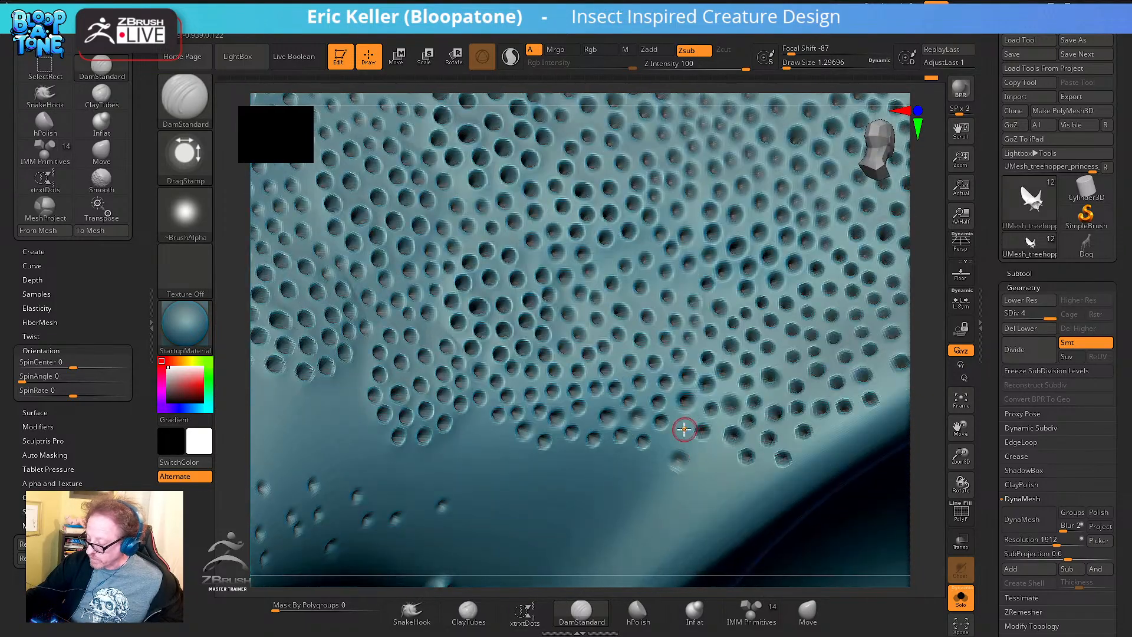
{"action": "mouse_move", "coordinate": [687, 468]}
{"action": "right_mouse_down"}
{"action": "mouse_move", "coordinate": [637, 399]}
{"action": "mouse_move", "coordinate": [625, 444]}
{"action": "right_mouse_up"}
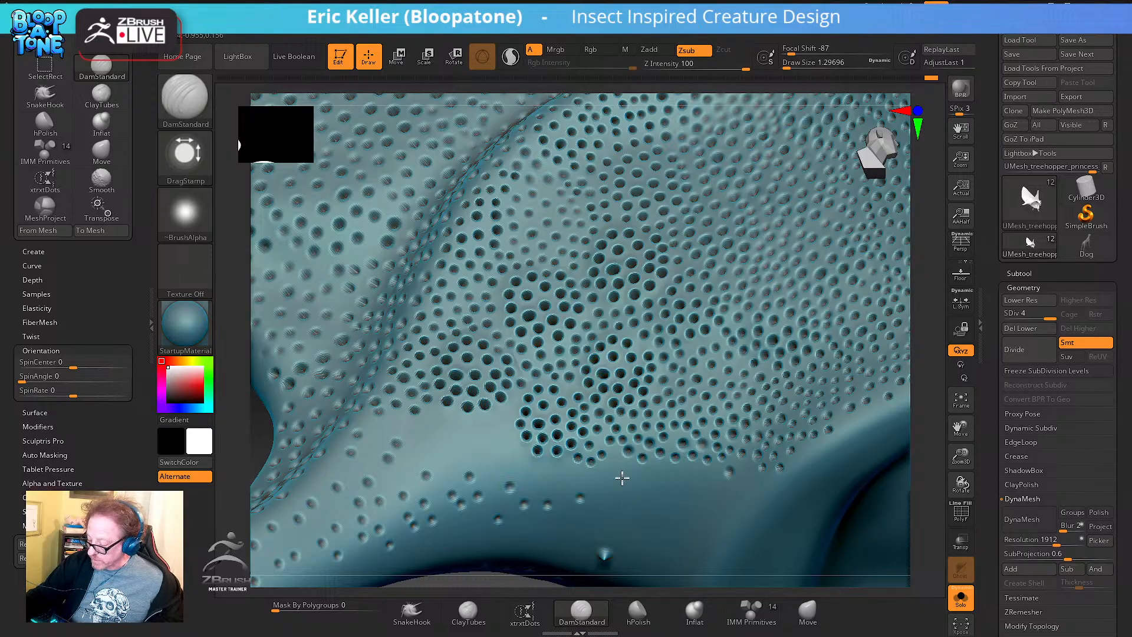
{"action": "mouse_move", "coordinate": [637, 505]}
{"action": "right_mouse_down"}
{"action": "mouse_move", "coordinate": [606, 443]}
{"action": "mouse_move", "coordinate": [621, 429]}
{"action": "mouse_move", "coordinate": [566, 443]}
{"action": "right_mouse_up"}
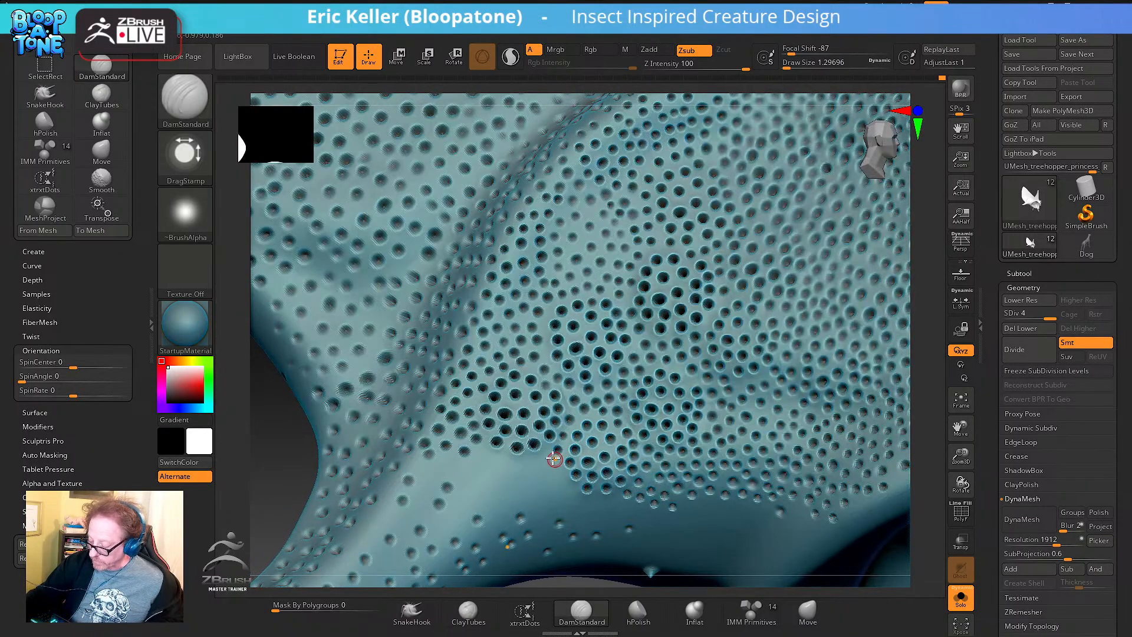
{"action": "right_click_drag", "start_coordinate": [581, 482], "coordinate": [559, 469]}
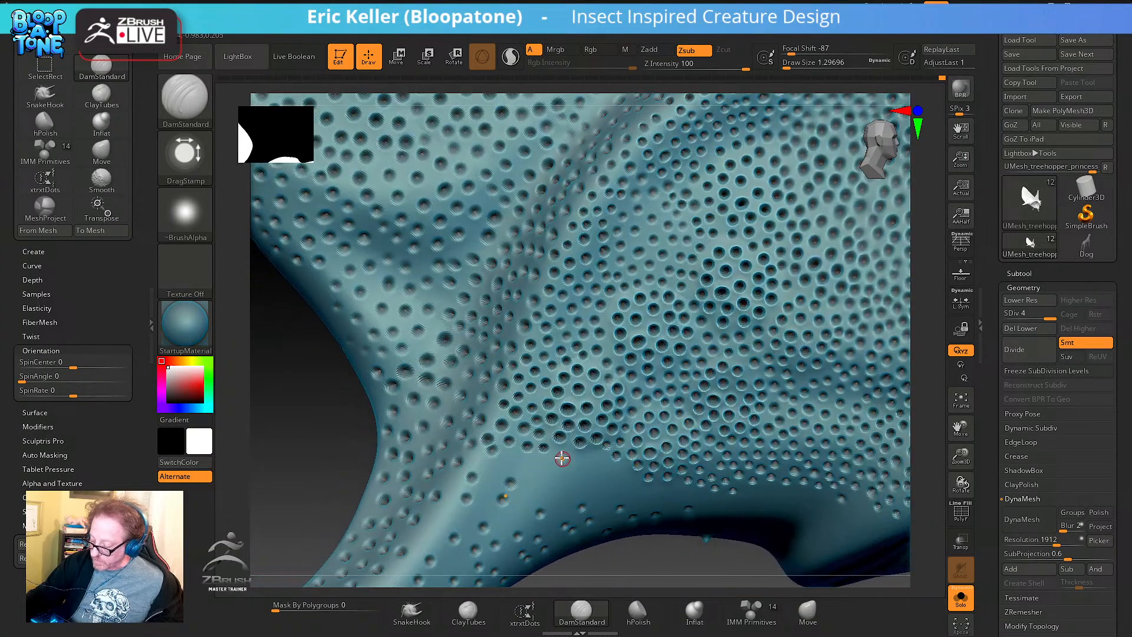
Stamp a chain of small pits from the dense patch's lower boundary to the base of the tip, undoing misplaced ones
{"action": "left_click_drag", "start_coordinate": [562, 458], "coordinate": [578, 496]}
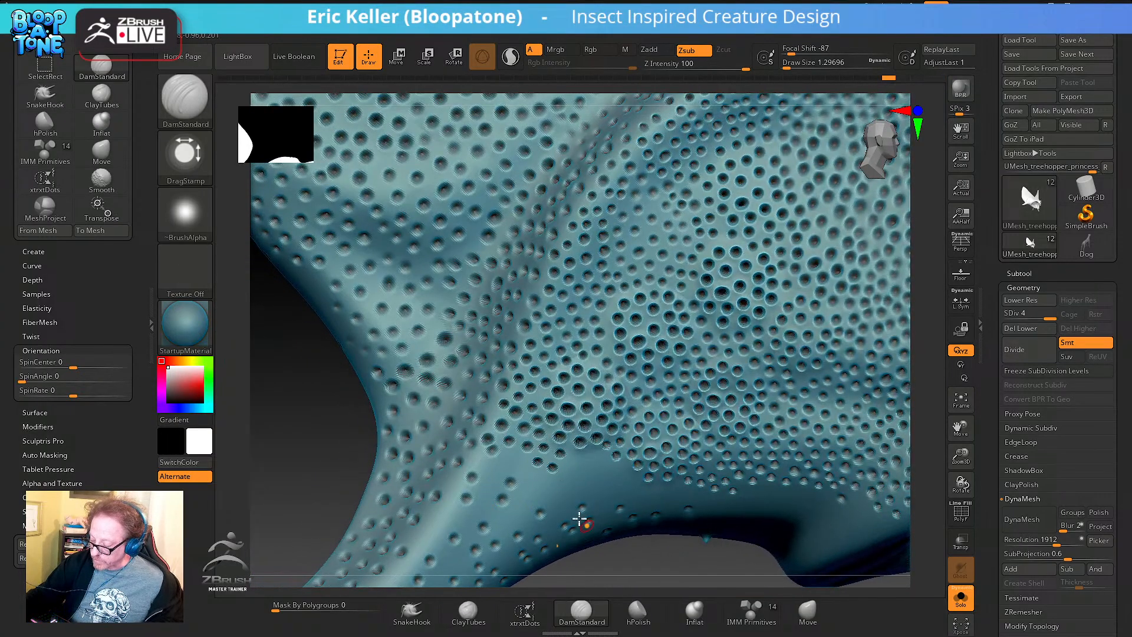
{"action": "right_click_drag", "start_coordinate": [589, 451], "coordinate": [582, 463]}
{"action": "left_click", "coordinate": [612, 482]}
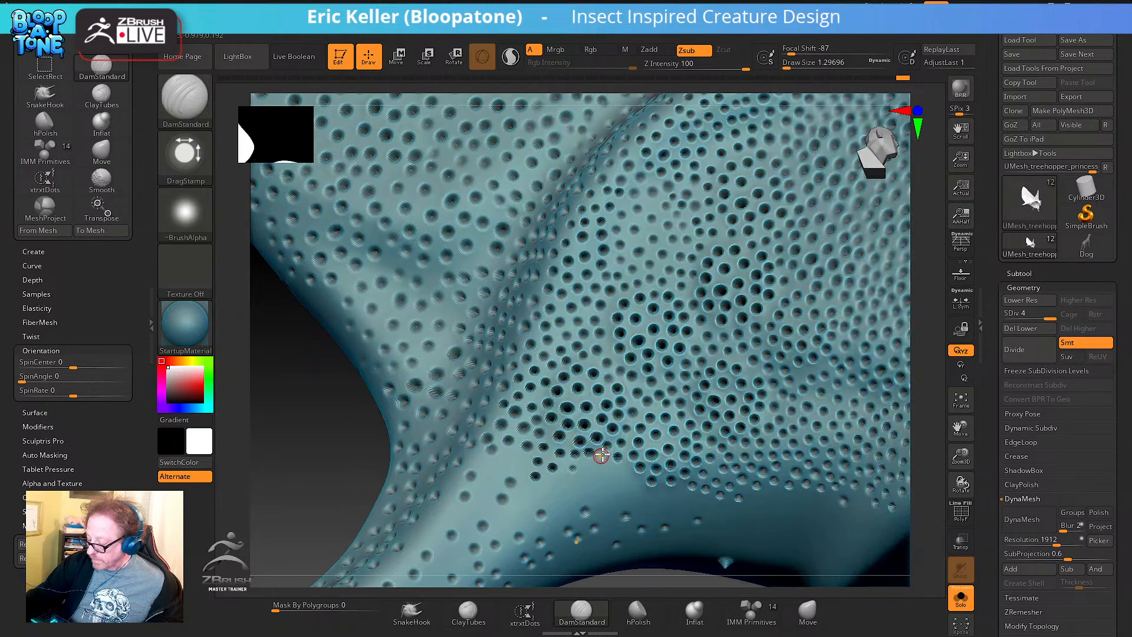
{"action": "right_click_drag", "start_coordinate": [608, 471], "coordinate": [589, 452]}
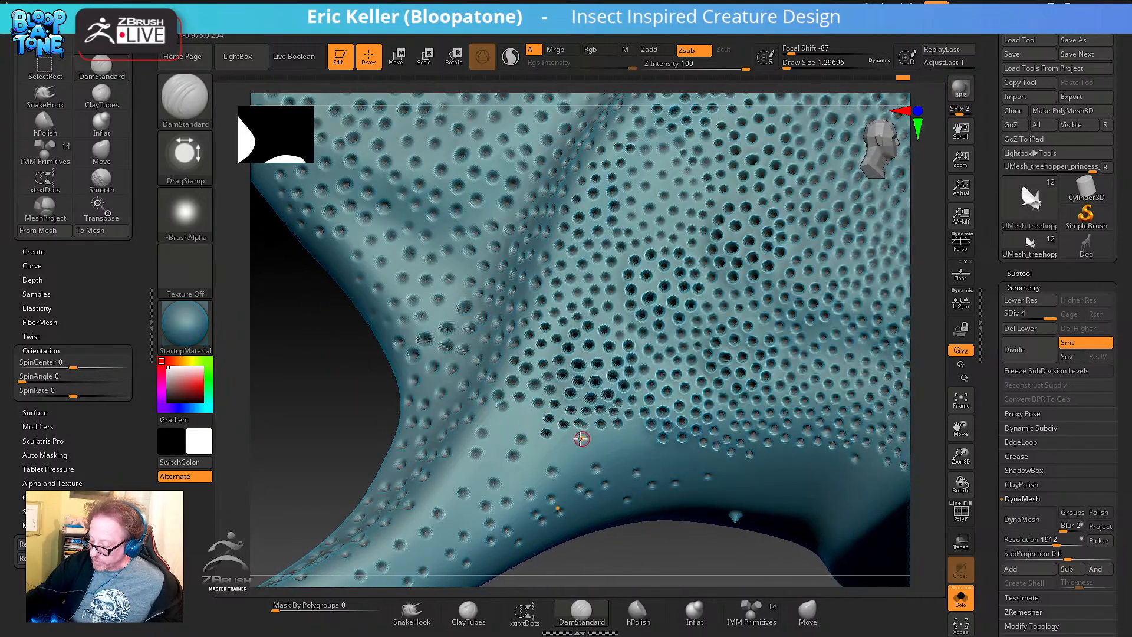
{"action": "key", "text": "ctrl+z"}
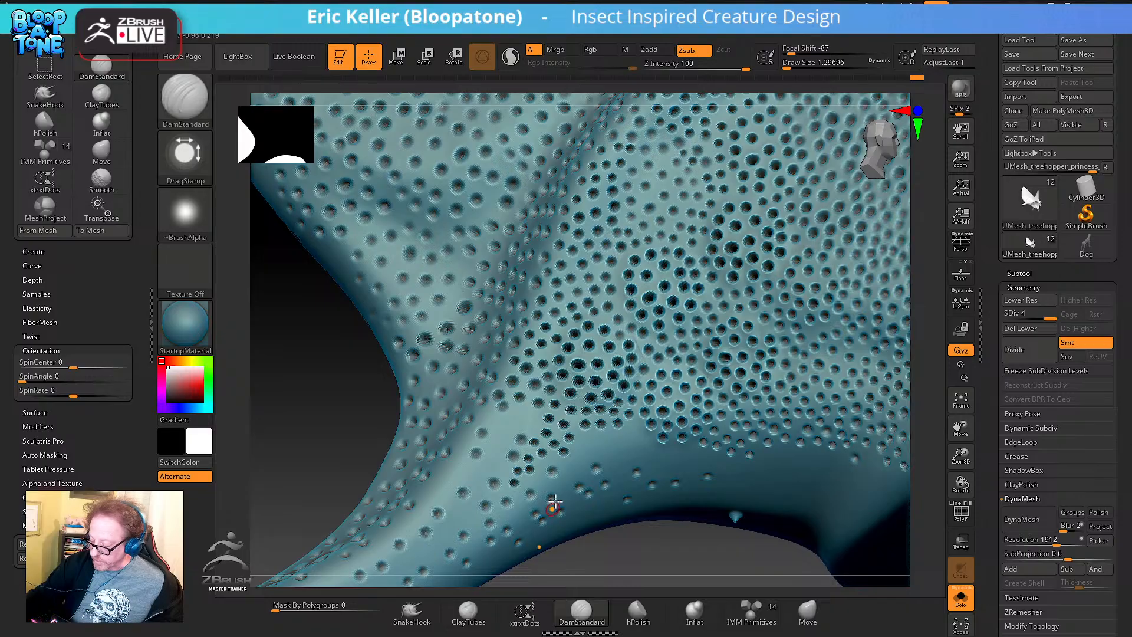
{"action": "key", "text": "ctrl"}
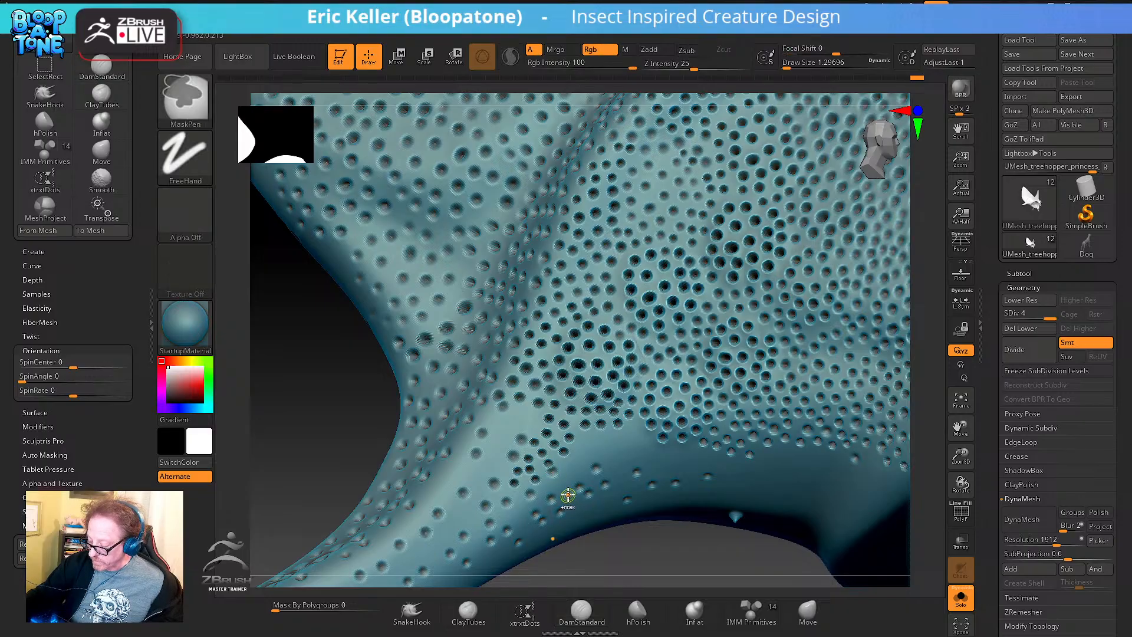
{"action": "key", "text": "ctrl+z"}
Thicken the new chain of pits beside the tip's base with more small pits, undoing a badly placed one
{"action": "right_click_drag", "start_coordinate": [559, 487], "coordinate": [543, 480]}
{"action": "left_click", "coordinate": [541, 480]}
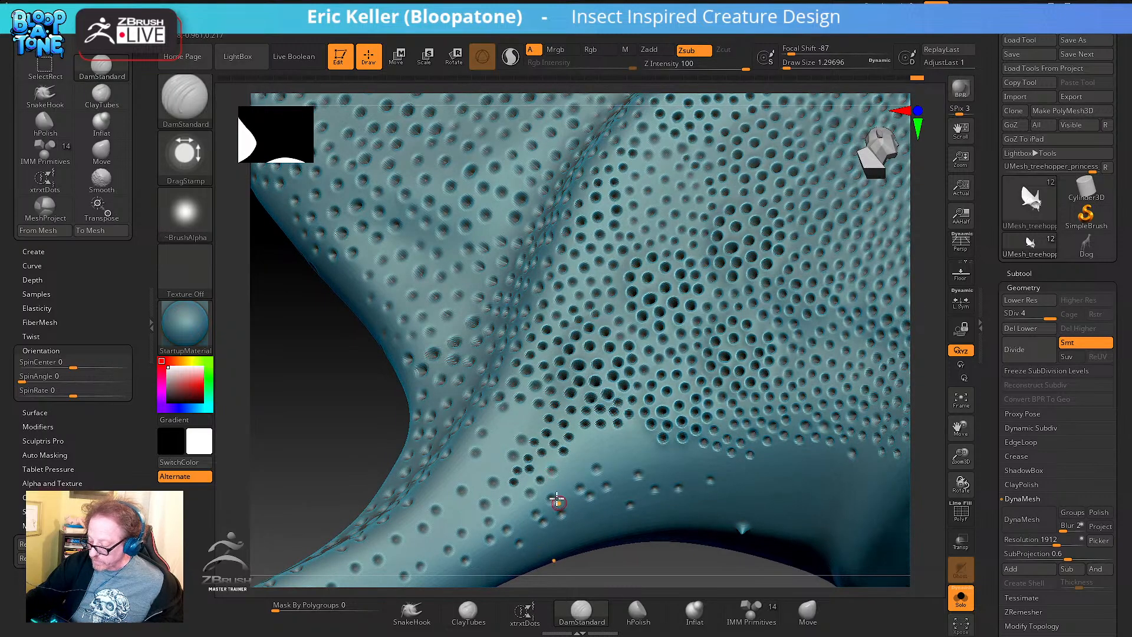
{"action": "left_click", "coordinate": [542, 464]}
{"action": "left_click", "coordinate": [558, 463]}
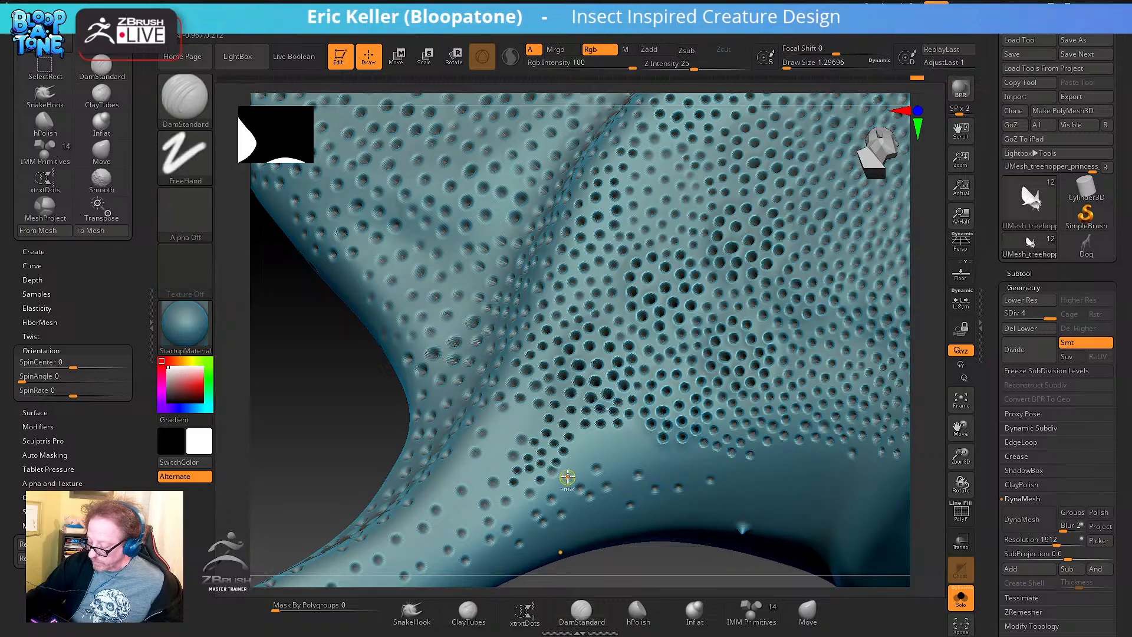
{"action": "key", "text": "ctrl+z"}
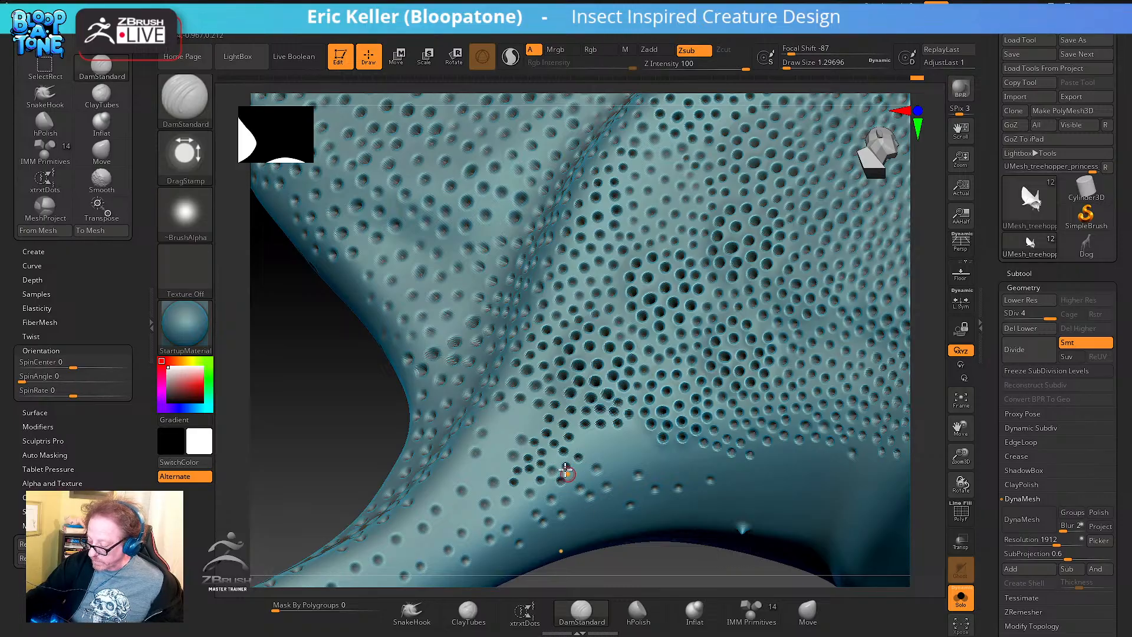
{"action": "left_click", "coordinate": [554, 458]}
Stamp small pits between the new cluster and the dense patch's lower edge, undoing the last misplaced stamp
{"action": "right_click_drag", "start_coordinate": [594, 437], "coordinate": [594, 422]}
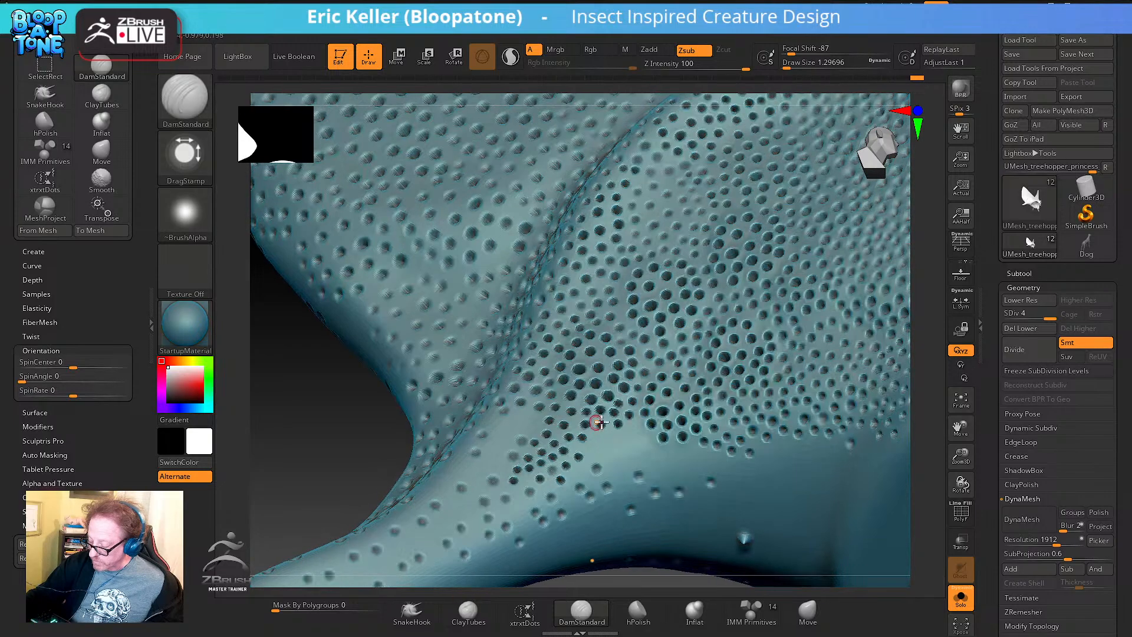
{"action": "left_click_drag", "start_coordinate": [598, 437], "coordinate": [612, 466]}
{"action": "right_click_drag", "start_coordinate": [605, 462], "coordinate": [598, 472]}
{"action": "left_click_drag", "start_coordinate": [590, 454], "coordinate": [610, 485]}
{"action": "right_click_drag", "start_coordinate": [609, 486], "coordinate": [627, 483]}
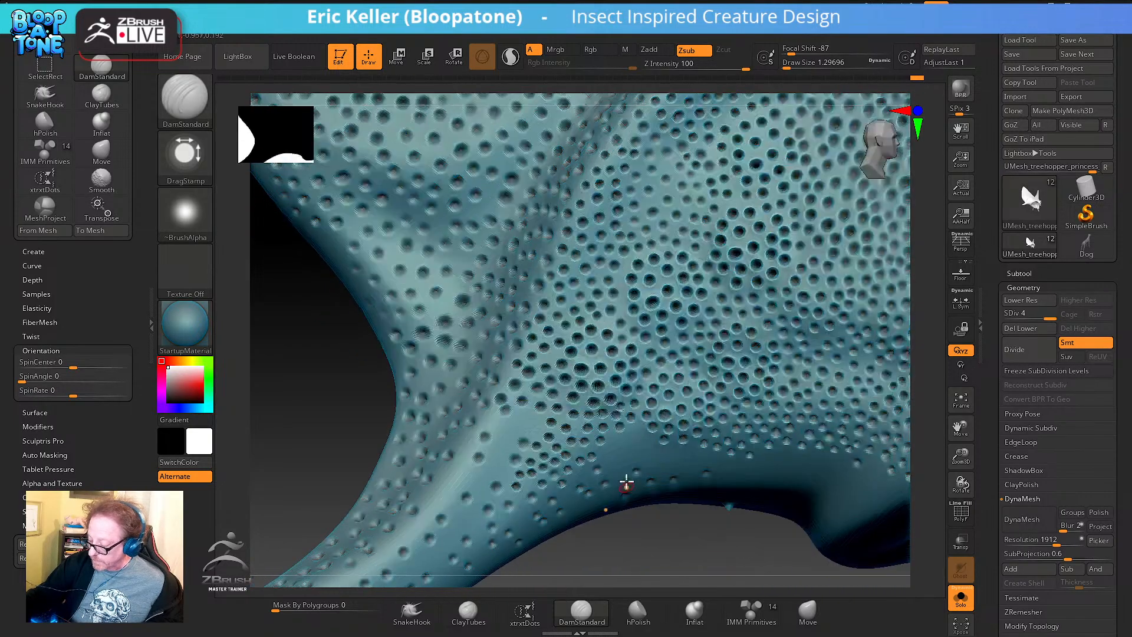
{"action": "right_click_drag", "start_coordinate": [619, 441], "coordinate": [616, 437]}
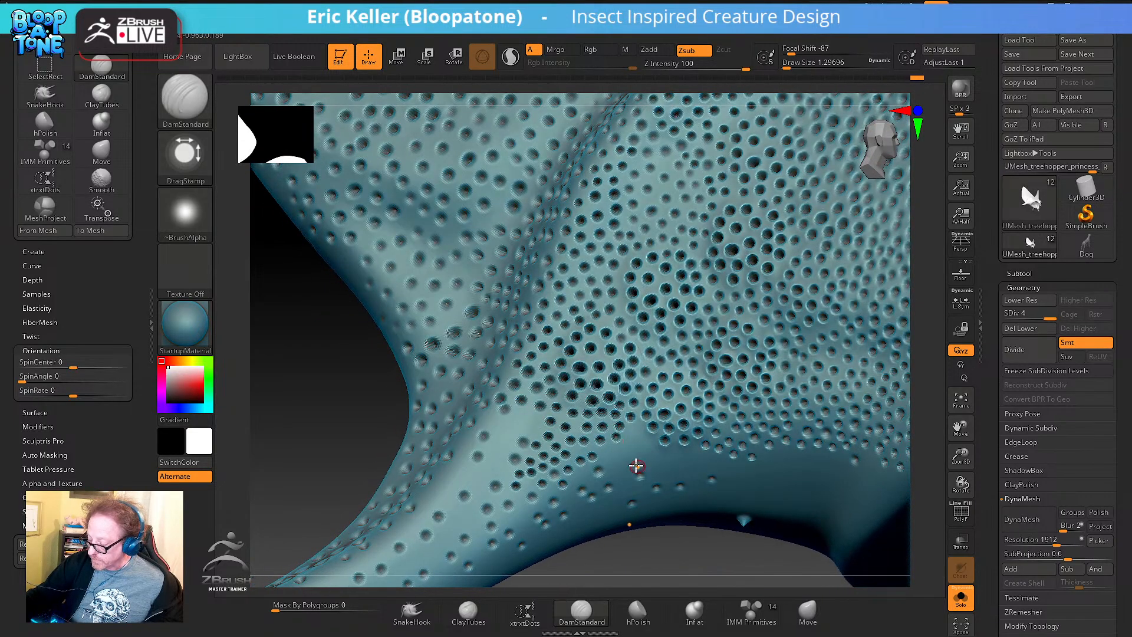
{"action": "key", "text": "ctrl+z"}
Close the remaining smooth notch in the patch's lower boundary with small pits, joining it to the sparse row below
{"action": "mouse_move", "coordinate": [610, 444]}
{"action": "left_mouse_down"}
{"action": "mouse_move", "coordinate": [622, 475]}
{"action": "mouse_move", "coordinate": [642, 486]}
{"action": "left_mouse_up"}
{"action": "right_click_drag", "start_coordinate": [633, 450], "coordinate": [632, 433]}
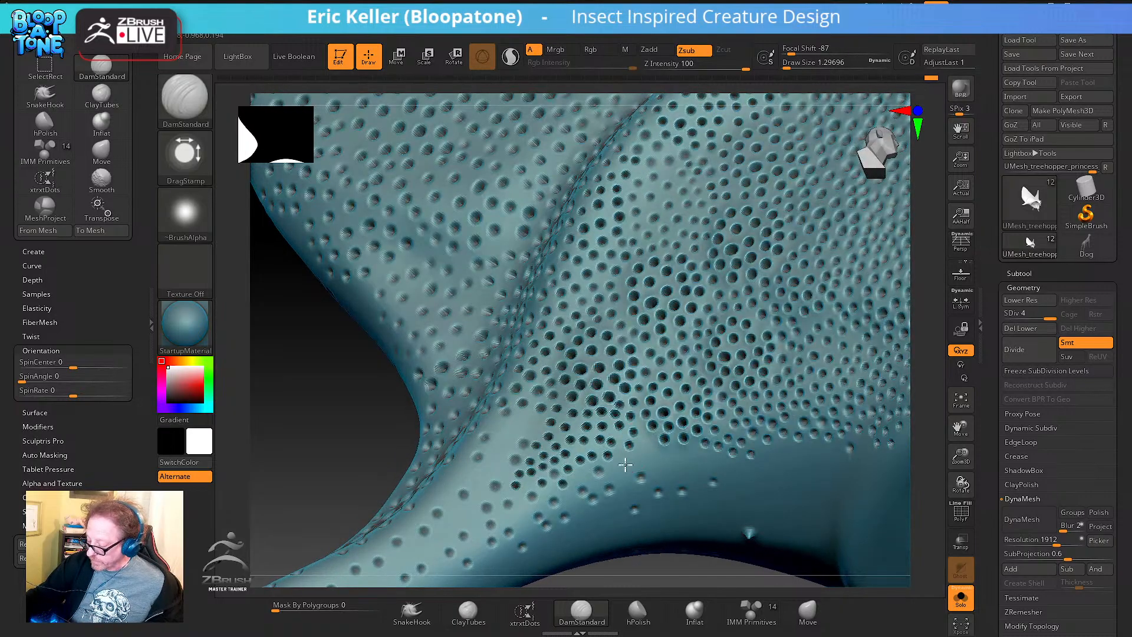
{"action": "left_click_drag", "start_coordinate": [625, 465], "coordinate": [654, 471]}
{"action": "right_click_drag", "start_coordinate": [641, 470], "coordinate": [627, 411]}
{"action": "left_click_drag", "start_coordinate": [620, 436], "coordinate": [649, 465]}
{"action": "right_click_drag", "start_coordinate": [649, 465], "coordinate": [581, 462]}
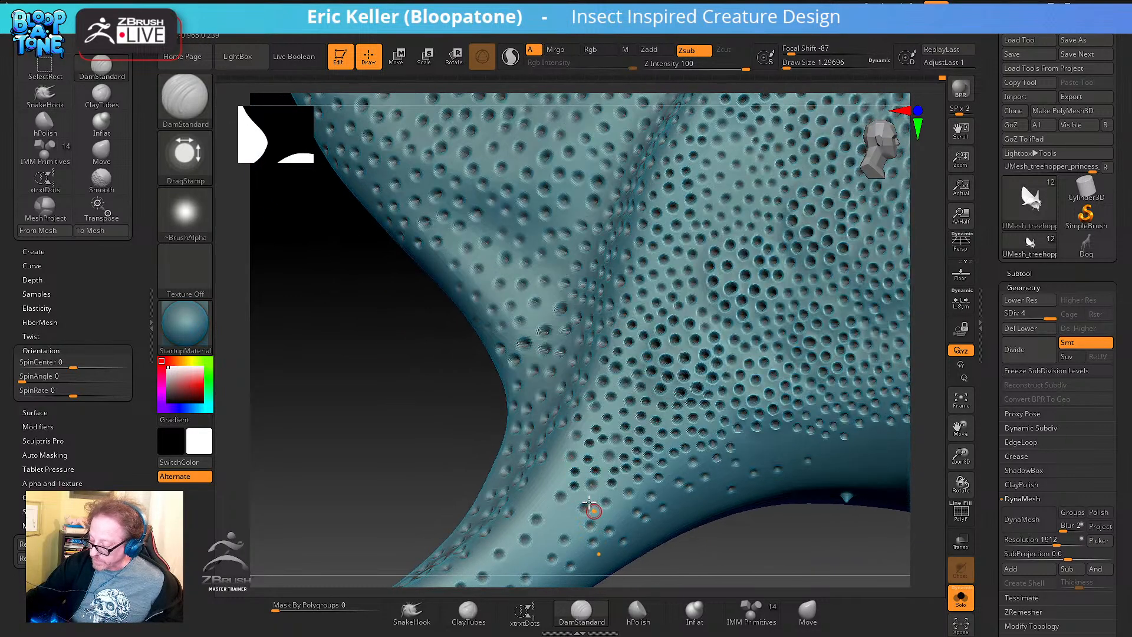
Set the draw size to 1.82491 and stamp larger pits along the ridge where the shell narrows into the tip
{"action": "mouse_move", "coordinate": [589, 507]}
{"action": "right_mouse_down"}
{"action": "mouse_move", "coordinate": [584, 467]}
{"action": "mouse_move", "coordinate": [560, 470]}
{"action": "right_mouse_up"}
{"action": "key", "text": "s"}
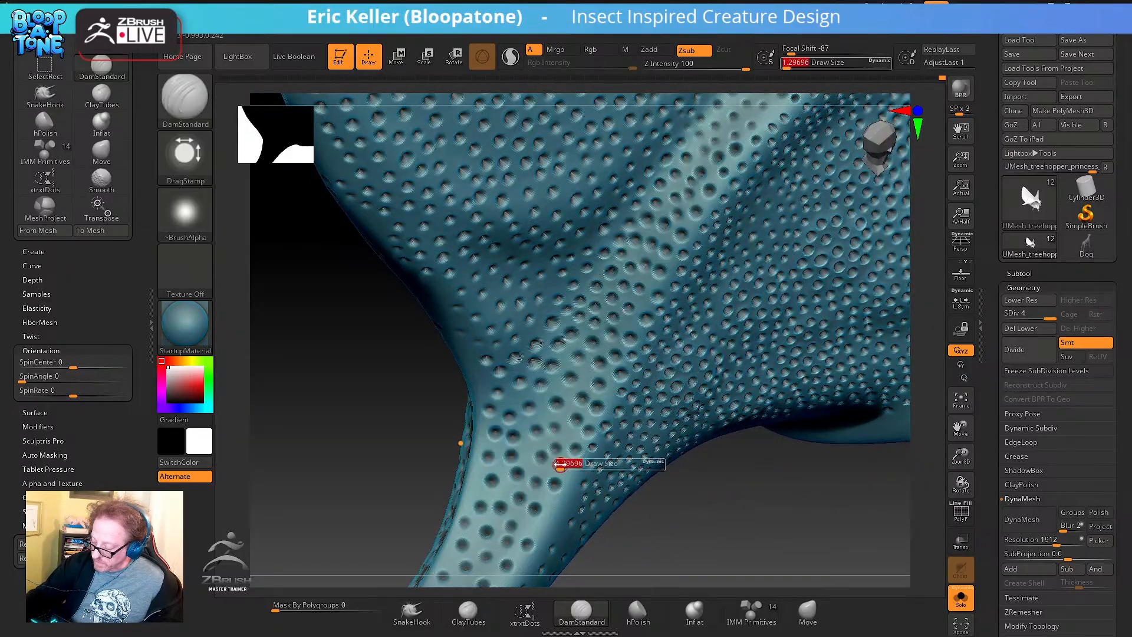
{"action": "left_click_drag", "start_coordinate": [560, 465], "coordinate": [561, 464]}
{"action": "key", "text": "s"}
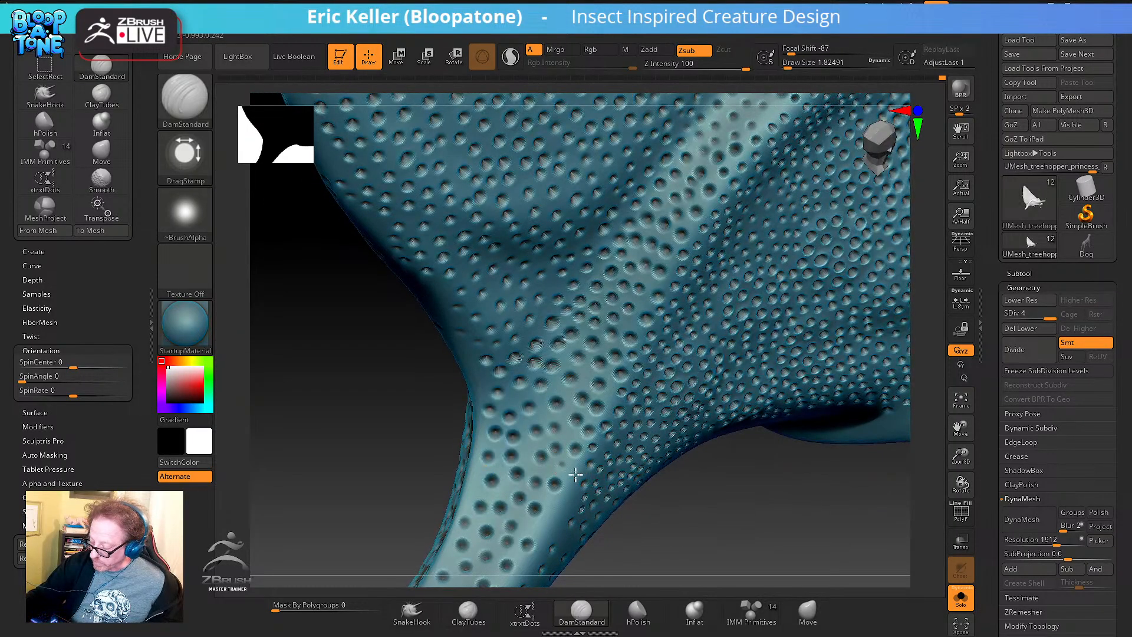
{"action": "right_click_drag", "start_coordinate": [582, 474], "coordinate": [576, 470]}
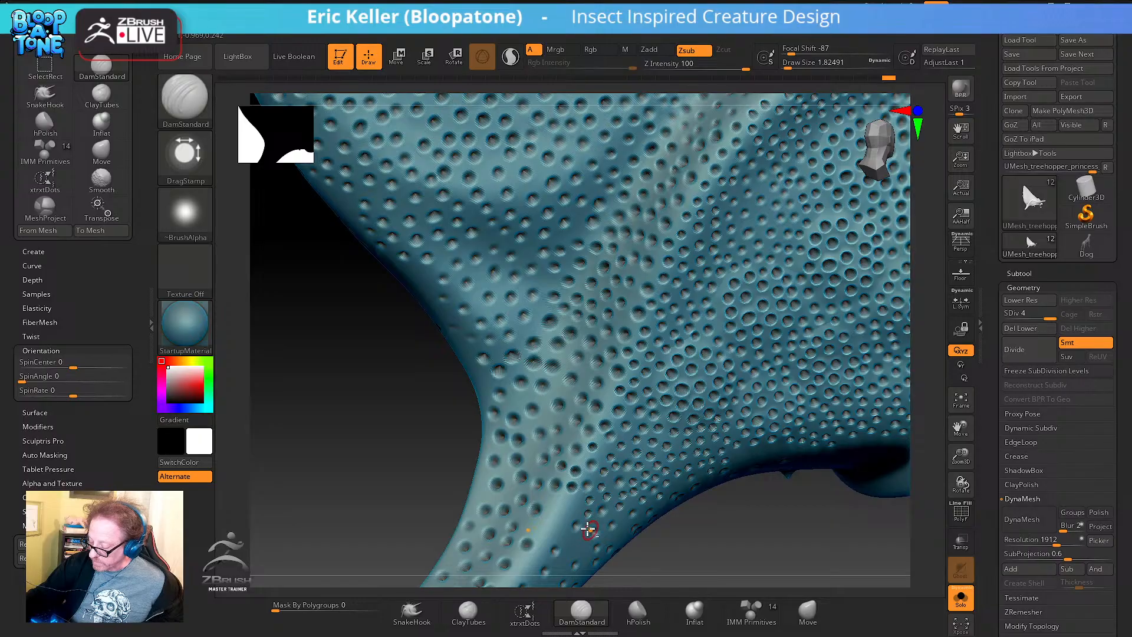
{"action": "right_click_drag", "start_coordinate": [587, 529], "coordinate": [567, 446]}
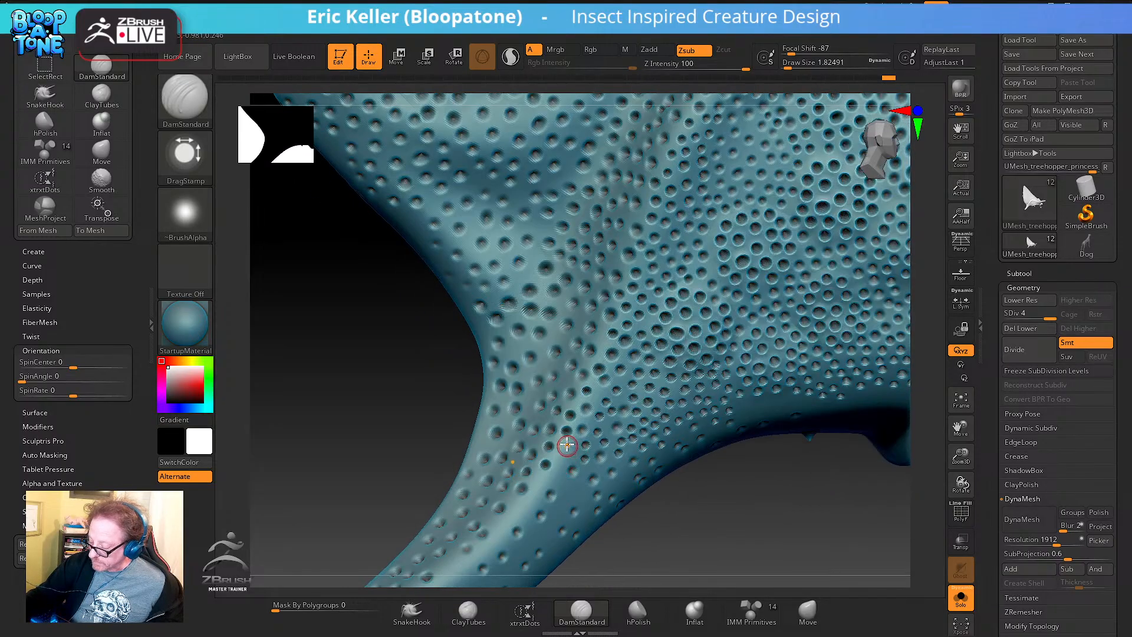
{"action": "right_click_drag", "start_coordinate": [581, 483], "coordinate": [594, 437]}
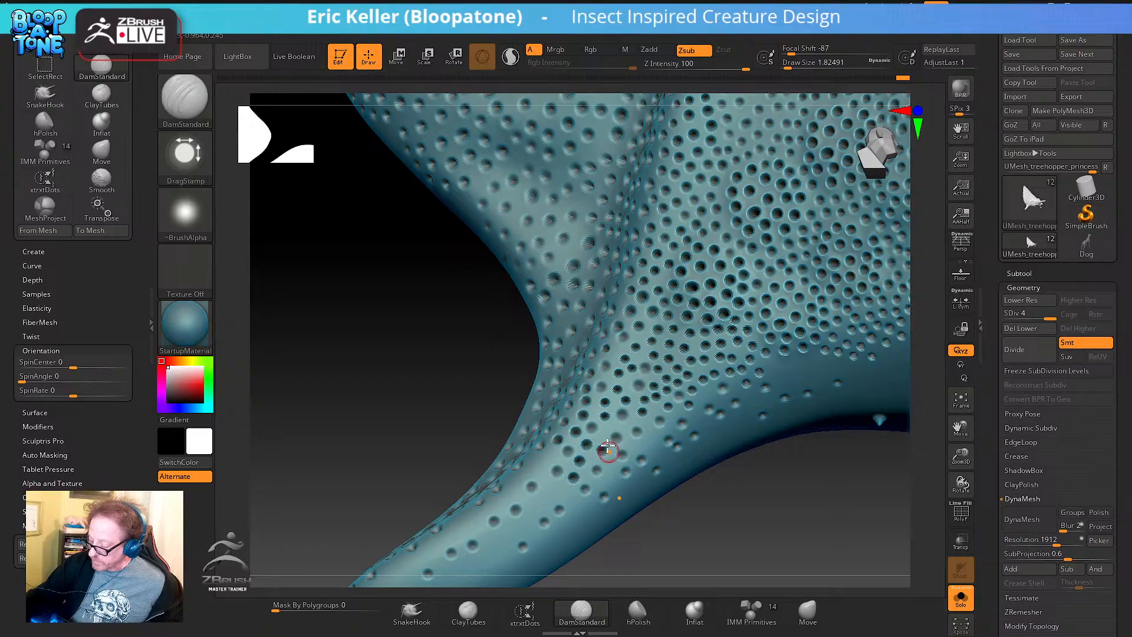
Fill the gaps between the sparse pits on the side of the tip's base with more pits
{"action": "right_click_drag", "start_coordinate": [623, 457], "coordinate": [627, 421]}
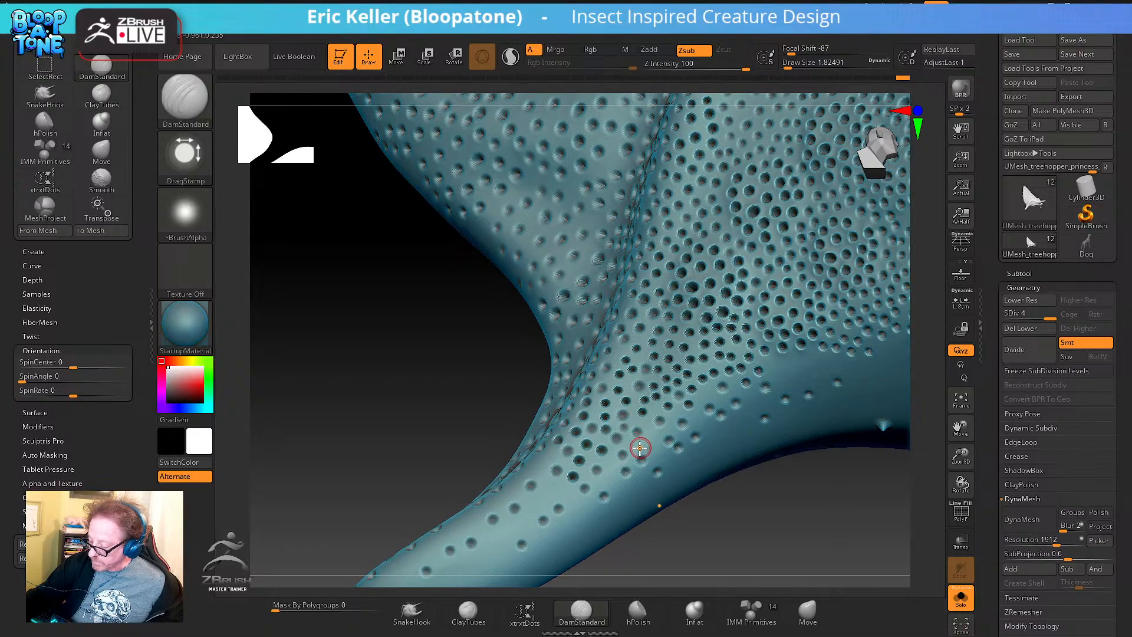
{"action": "left_click", "coordinate": [650, 422]}
{"action": "right_click_drag", "start_coordinate": [665, 442], "coordinate": [644, 413], "text": "alt"}
{"action": "left_click", "coordinate": [631, 408]}
{"action": "left_click", "coordinate": [634, 422]}
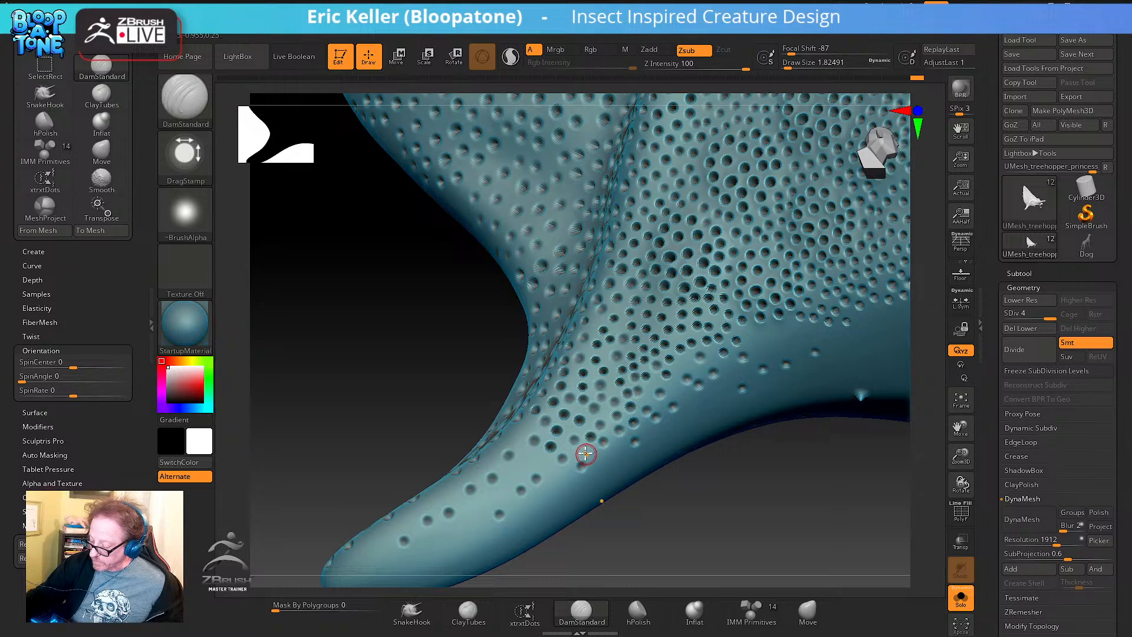
{"action": "mouse_move", "coordinate": [600, 469]}
{"action": "right_mouse_down"}
{"action": "mouse_move", "coordinate": [624, 466]}
{"action": "mouse_move", "coordinate": [583, 452]}
{"action": "right_mouse_up"}
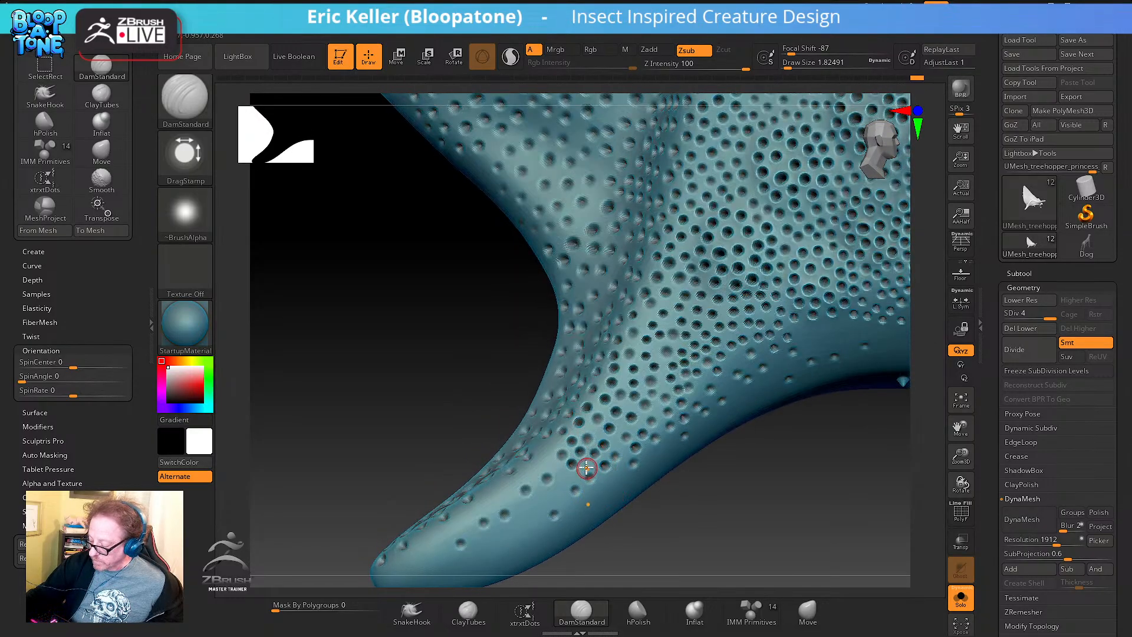
Continue the pit pattern down the side of the tip, filling in around the widely spaced pits toward its end
{"action": "mouse_move", "coordinate": [608, 498]}
{"action": "right_mouse_down"}
{"action": "mouse_move", "coordinate": [599, 435]}
{"action": "mouse_move", "coordinate": [577, 433]}
{"action": "mouse_move", "coordinate": [607, 497]}
{"action": "mouse_move", "coordinate": [584, 443]}
{"action": "right_mouse_up"}
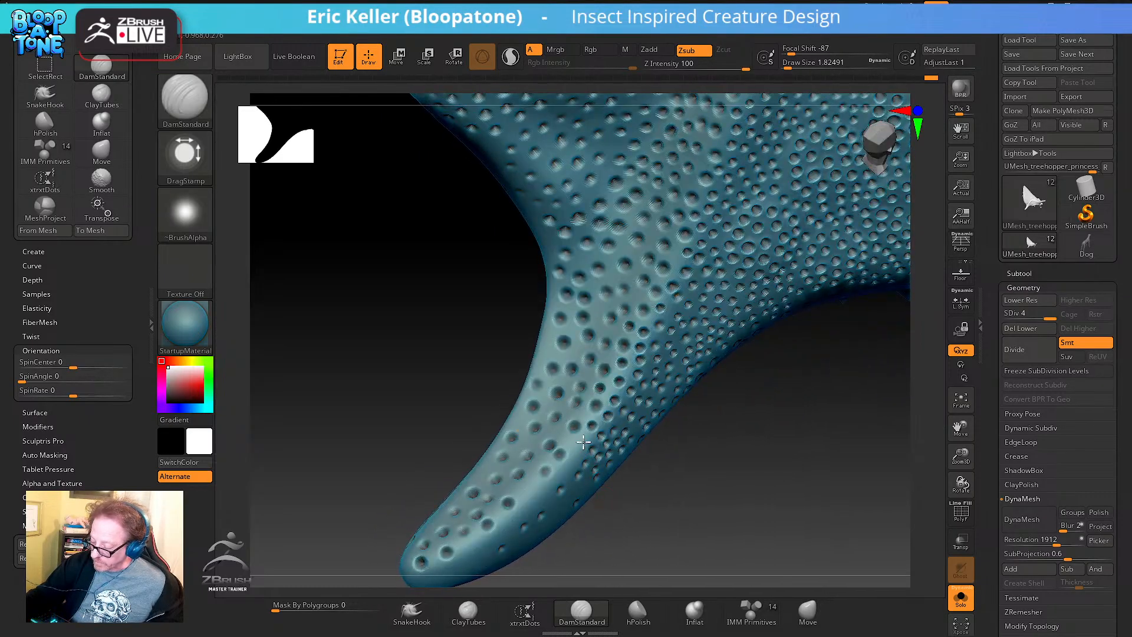
{"action": "mouse_move", "coordinate": [593, 491]}
{"action": "right_mouse_down"}
{"action": "mouse_move", "coordinate": [572, 463]}
{"action": "mouse_move", "coordinate": [578, 497]}
{"action": "mouse_move", "coordinate": [563, 479]}
{"action": "mouse_move", "coordinate": [561, 515]}
{"action": "mouse_move", "coordinate": [535, 469]}
{"action": "right_mouse_up"}
{"action": "right_click_drag", "start_coordinate": [555, 510], "coordinate": [529, 457]}
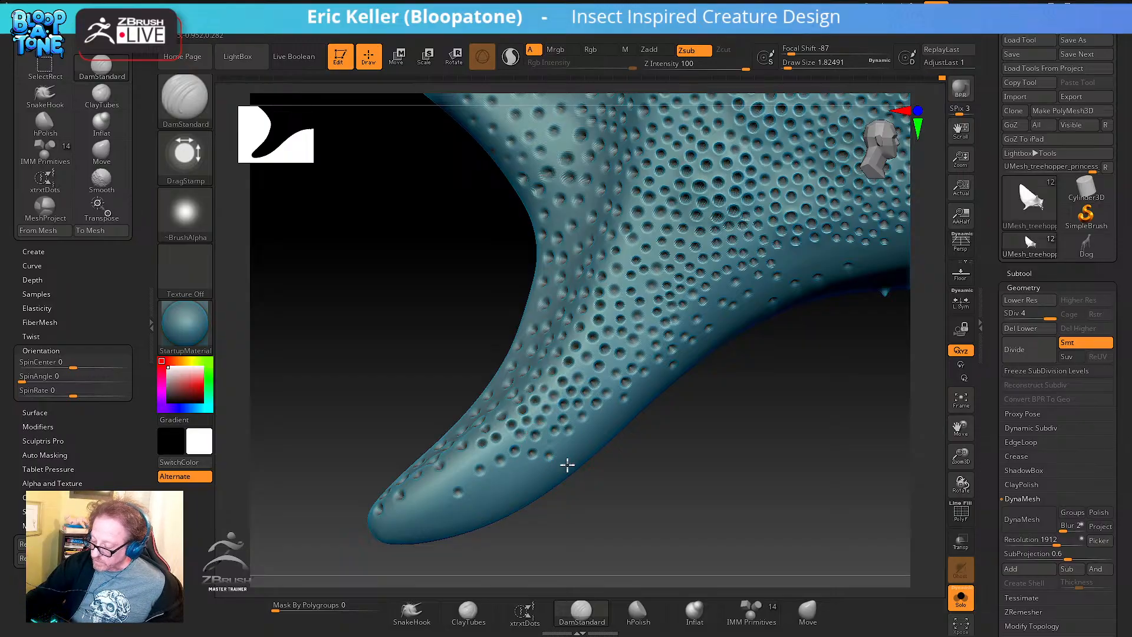
{"action": "left_click_drag", "start_coordinate": [596, 456], "coordinate": [589, 438]}
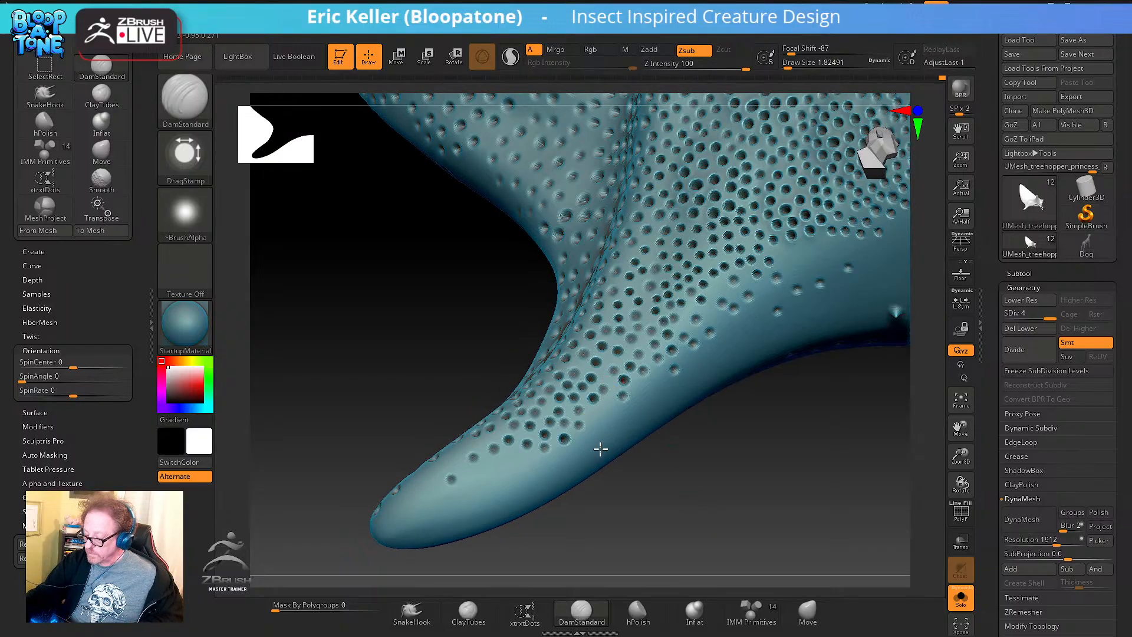
{"action": "mouse_move", "coordinate": [599, 447]}
{"action": "left_mouse_down"}
{"action": "mouse_move", "coordinate": [616, 443]}
{"action": "mouse_move", "coordinate": [610, 392]}
{"action": "mouse_move", "coordinate": [646, 407]}
{"action": "mouse_move", "coordinate": [609, 409]}
{"action": "mouse_move", "coordinate": [595, 443]}
{"action": "mouse_move", "coordinate": [605, 436]}
{"action": "mouse_move", "coordinate": [591, 417]}
{"action": "left_mouse_up"}
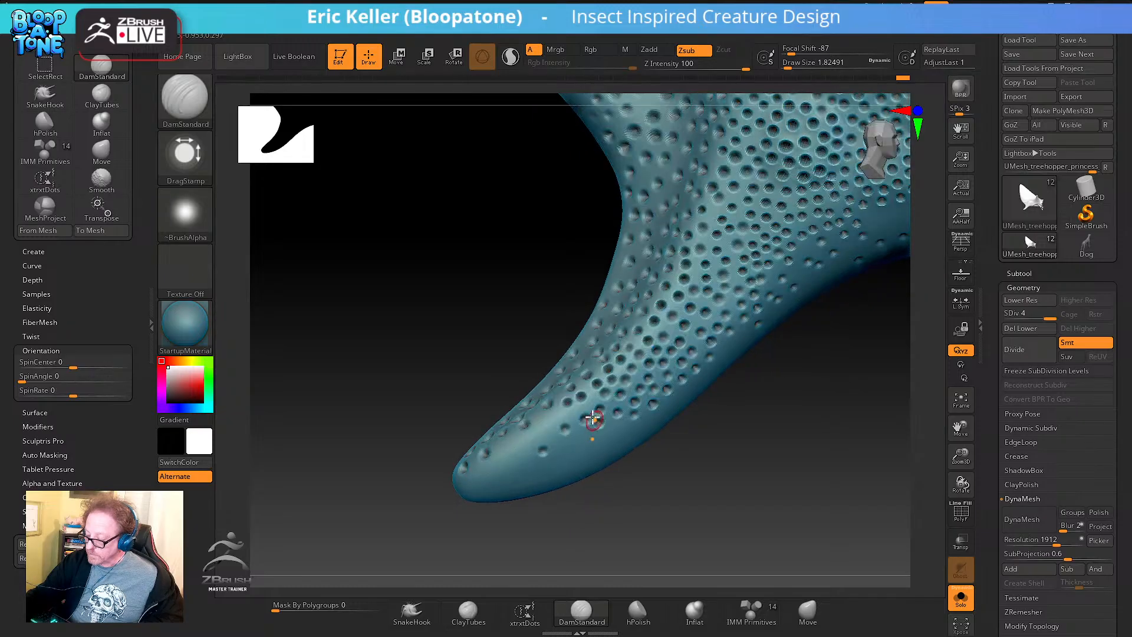
{"action": "left_click_drag", "start_coordinate": [675, 539], "coordinate": [640, 345]}
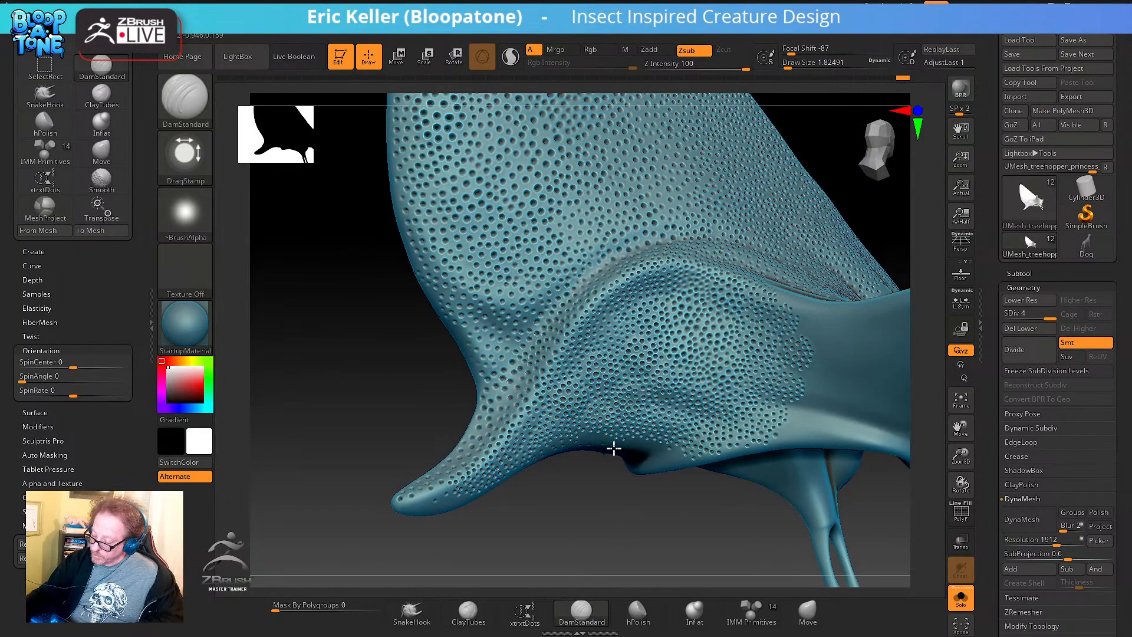
{"action": "key", "text": "s"}
{"action": "left_click_drag", "start_coordinate": [594, 491], "coordinate": [603, 491]}
{"action": "key", "text": "shift"}
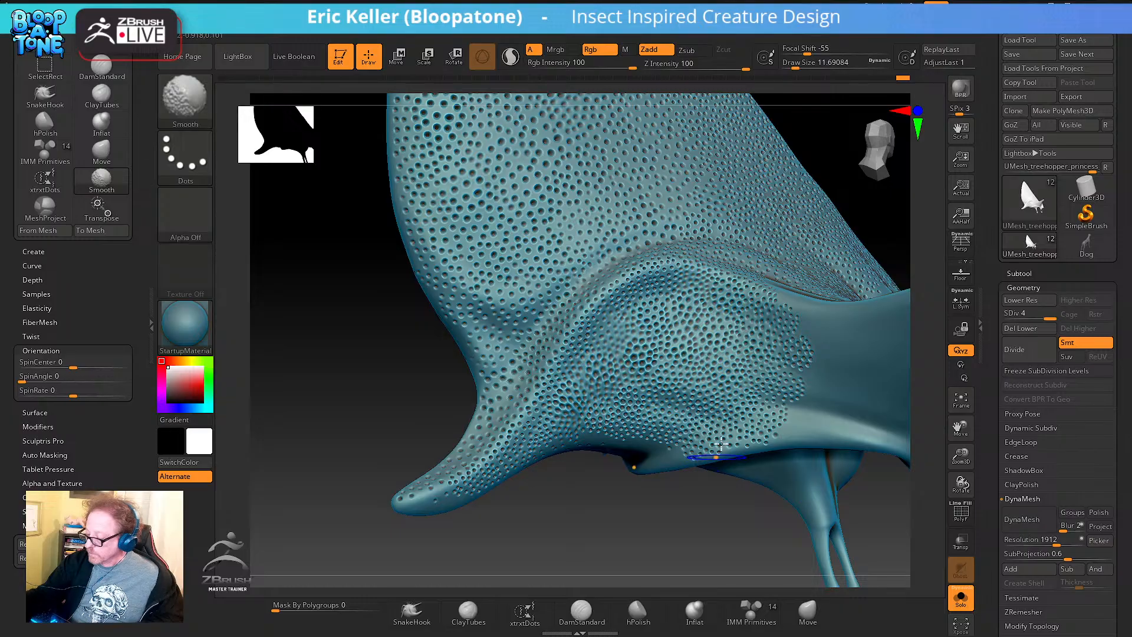
{"action": "right_click_drag", "start_coordinate": [721, 444], "coordinate": [653, 373]}
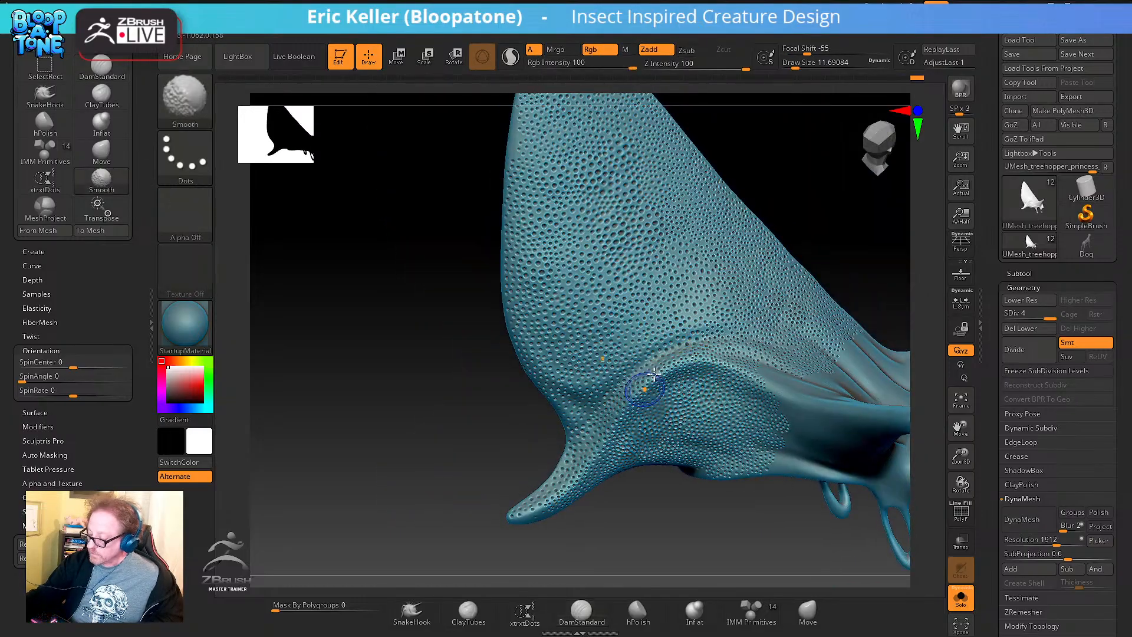
{"action": "mouse_move", "coordinate": [637, 472]}
{"action": "right_mouse_down"}
{"action": "mouse_move", "coordinate": [649, 397]}
{"action": "mouse_move", "coordinate": [586, 368]}
{"action": "right_mouse_up"}
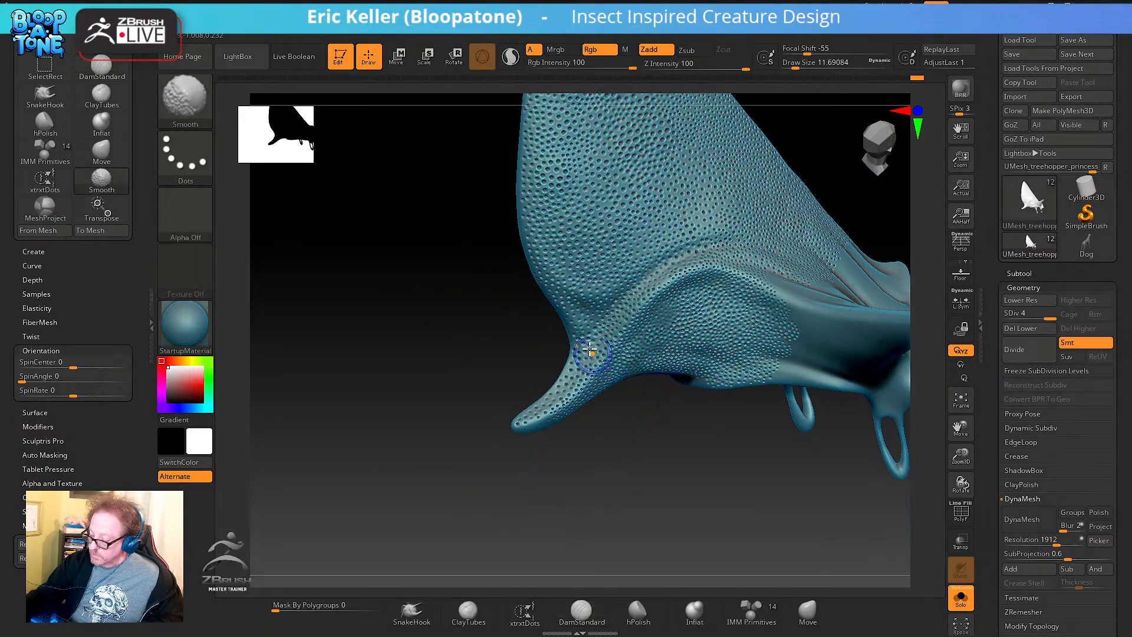
{"action": "mouse_move", "coordinate": [610, 436]}
{"action": "right_mouse_down"}
{"action": "mouse_move", "coordinate": [615, 423]}
{"action": "mouse_move", "coordinate": [634, 496]}
{"action": "right_mouse_up"}
{"action": "key", "text": "s"}
{"action": "left_click_drag", "start_coordinate": [625, 482], "coordinate": [616, 482]}
{"action": "right_click_drag", "start_coordinate": [568, 388], "coordinate": [569, 384]}
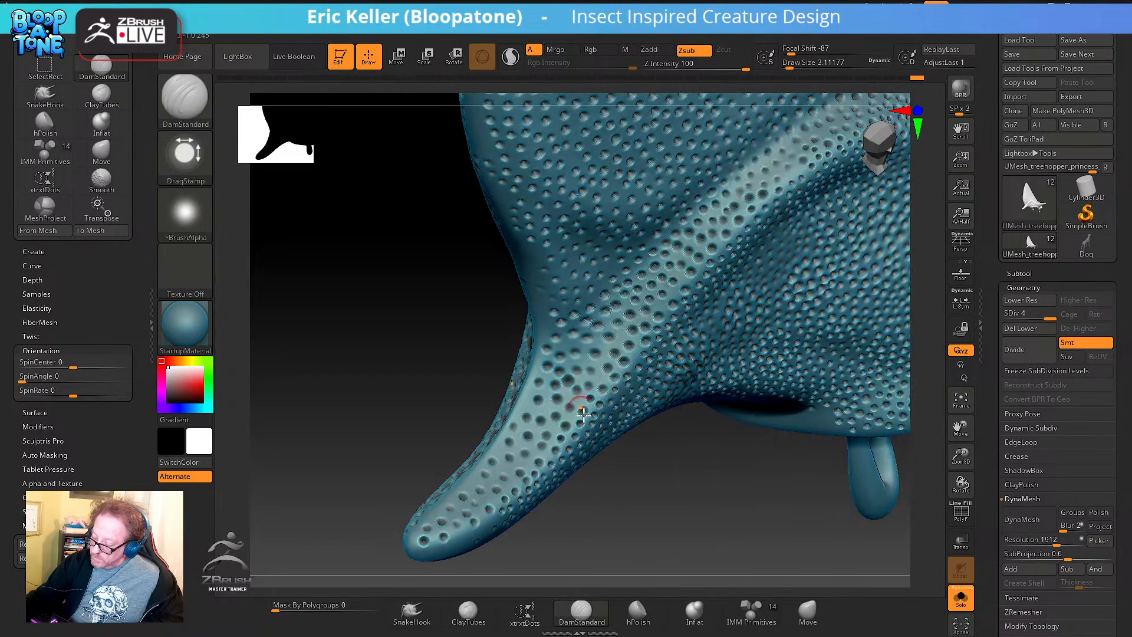
Set the draw size to 1.82491 and stamp pits around the rounded end of the tip
{"action": "key", "text": "s"}
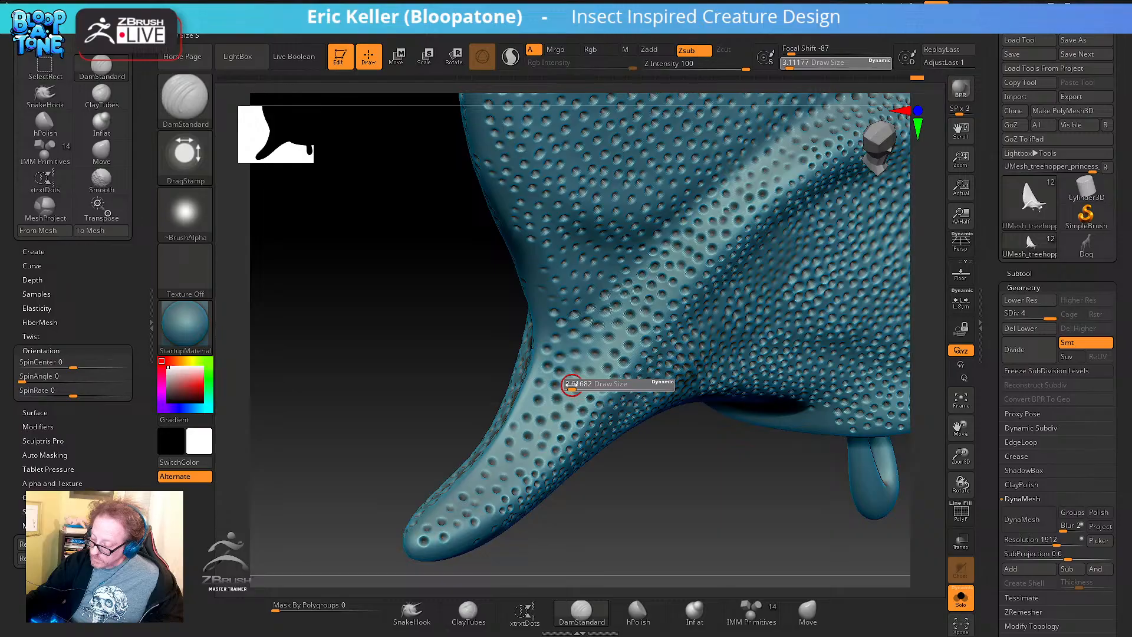
{"action": "left_click_drag", "start_coordinate": [576, 391], "coordinate": [566, 381]}
{"action": "key", "text": "s"}
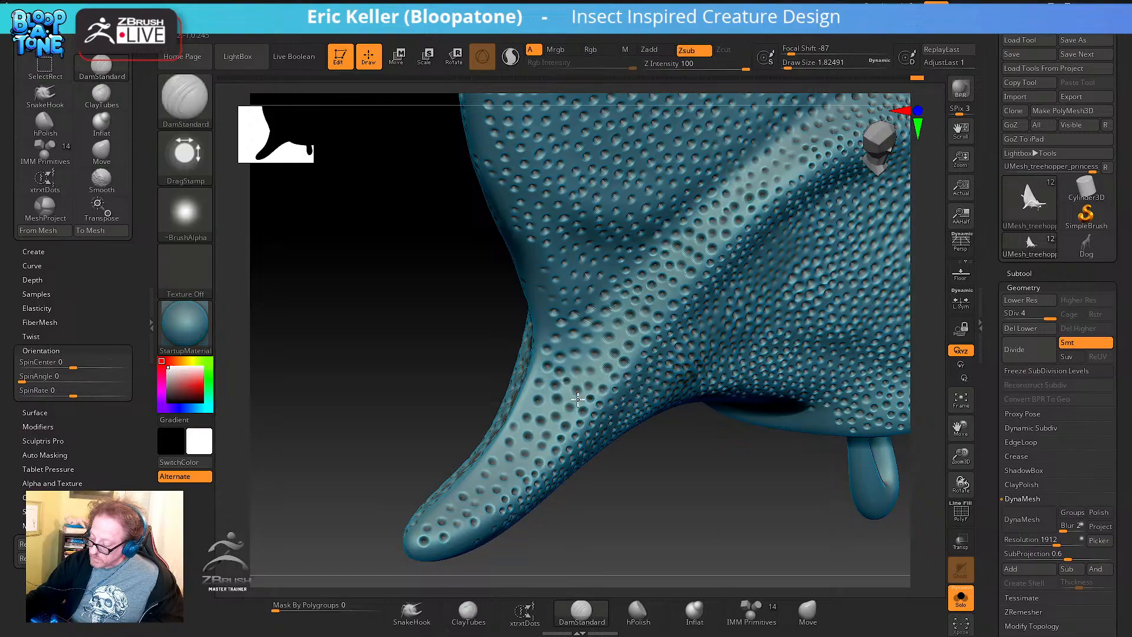
{"action": "mouse_move", "coordinate": [576, 420]}
{"action": "right_mouse_down", "text": "alt"}
{"action": "mouse_move", "coordinate": [586, 406]}
{"action": "mouse_move", "coordinate": [576, 396]}
{"action": "mouse_move", "coordinate": [533, 432]}
{"action": "mouse_move", "coordinate": [870, 390]}
{"action": "mouse_move", "coordinate": [735, 347]}
{"action": "mouse_move", "coordinate": [599, 407]}
{"action": "mouse_move", "coordinate": [607, 424]}
{"action": "mouse_move", "coordinate": [596, 422]}
{"action": "mouse_move", "coordinate": [632, 434]}
{"action": "mouse_move", "coordinate": [673, 425]}
{"action": "mouse_move", "coordinate": [641, 313]}
{"action": "right_mouse_up", "text": "alt"}
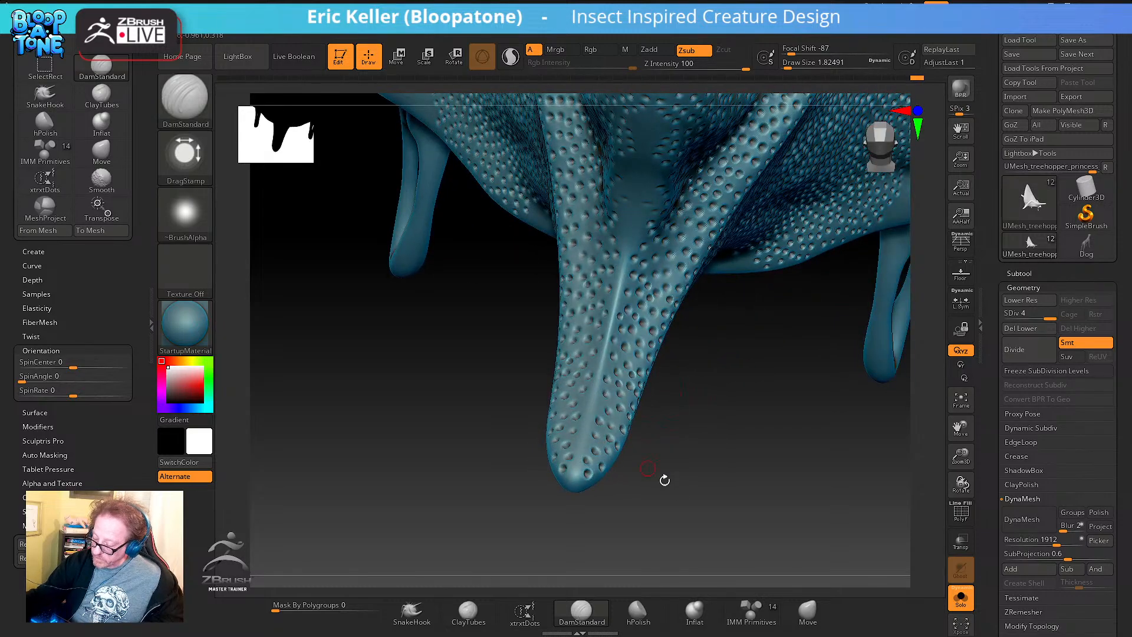
{"action": "mouse_move", "coordinate": [665, 480]}
{"action": "right_mouse_down"}
{"action": "mouse_move", "coordinate": [678, 457]}
{"action": "mouse_move", "coordinate": [612, 410]}
{"action": "mouse_move", "coordinate": [604, 439]}
{"action": "mouse_move", "coordinate": [620, 443]}
{"action": "mouse_move", "coordinate": [606, 477]}
{"action": "mouse_move", "coordinate": [543, 455]}
{"action": "mouse_move", "coordinate": [578, 434]}
{"action": "mouse_move", "coordinate": [580, 465]}
{"action": "right_mouse_up"}
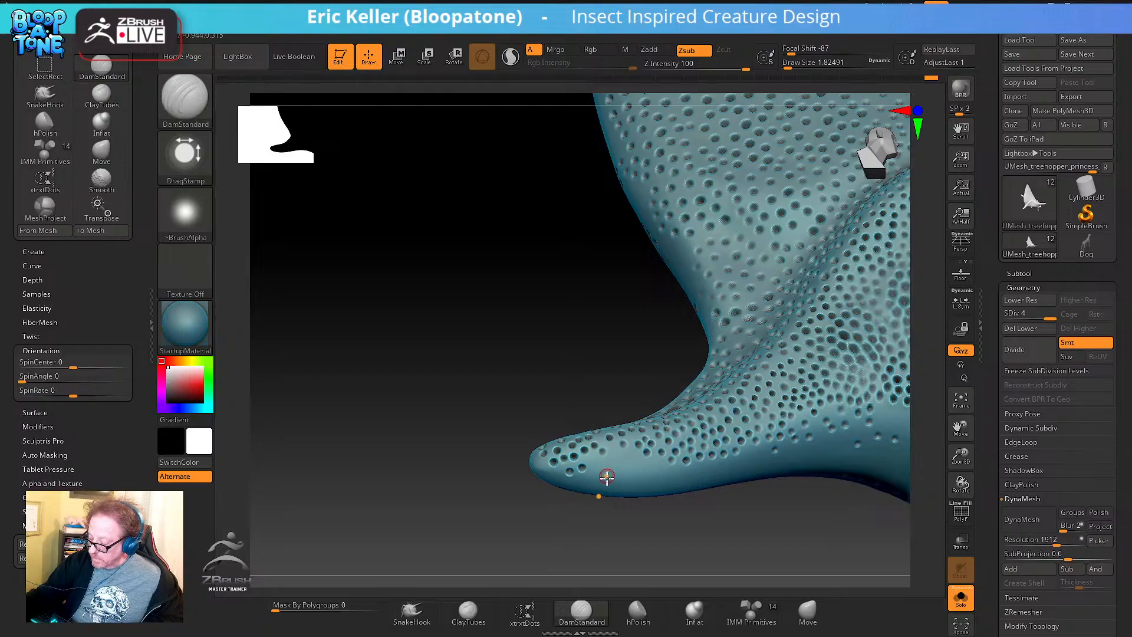
{"action": "mouse_move", "coordinate": [620, 491]}
{"action": "right_mouse_down"}
{"action": "mouse_move", "coordinate": [609, 422]}
{"action": "mouse_move", "coordinate": [625, 427]}
{"action": "right_mouse_up"}
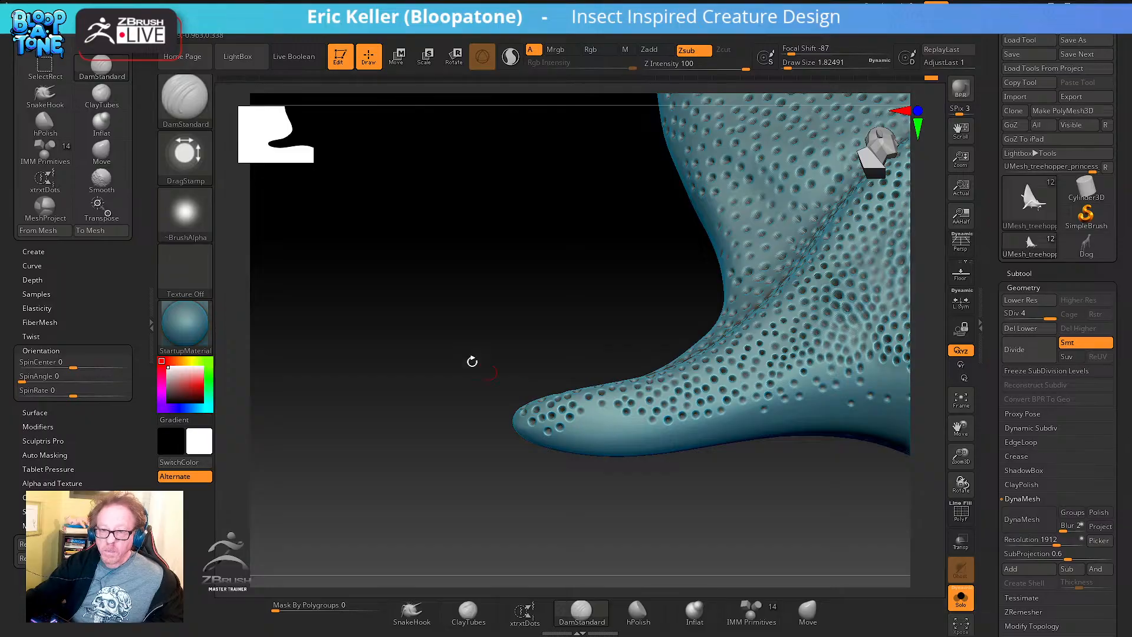
Switch to the xtrxtDots brush, set the draw size to 10.53596 and stamp dots on the smooth lower side of the tip
{"action": "left_click", "coordinate": [185, 116]}
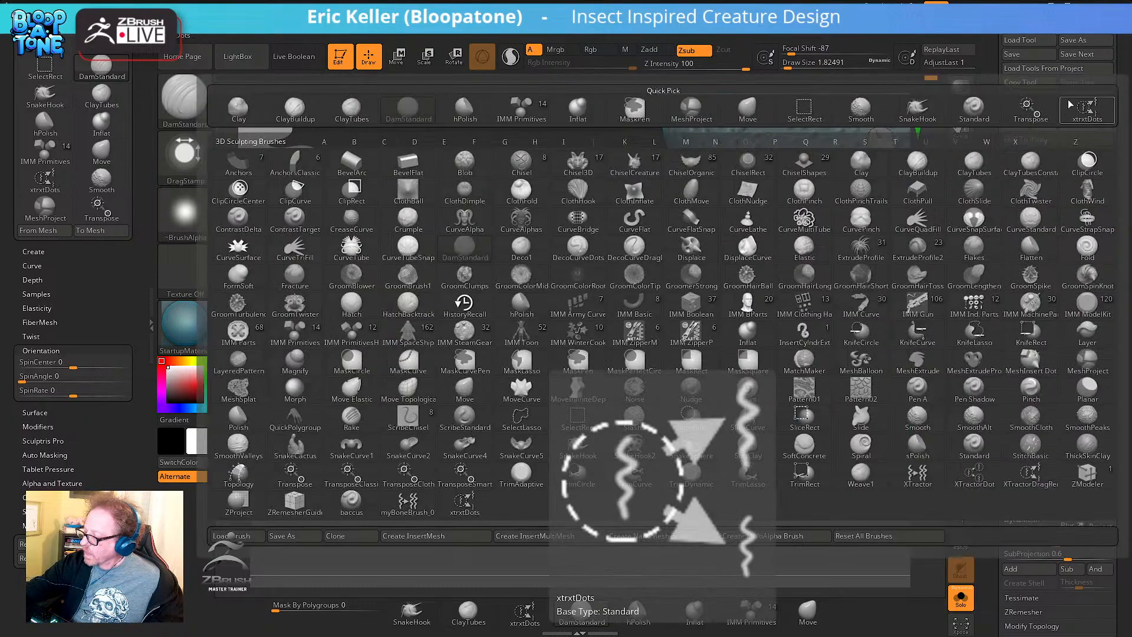
{"action": "left_click", "coordinate": [1088, 109]}
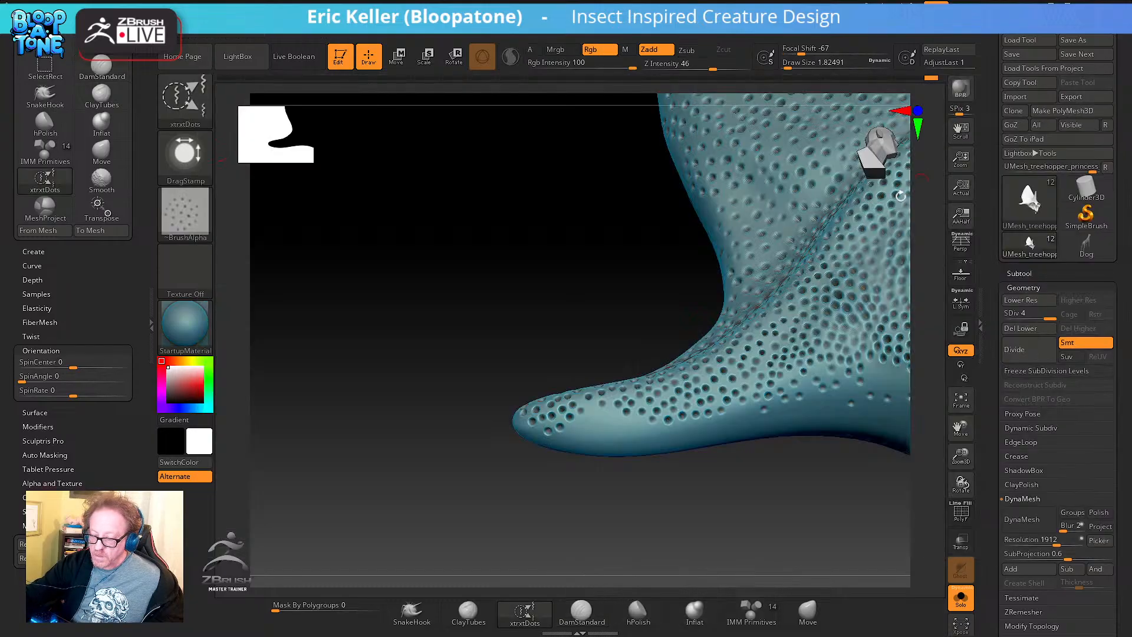
{"action": "left_click_drag", "start_coordinate": [633, 470], "coordinate": [604, 434]}
{"action": "key", "text": "s"}
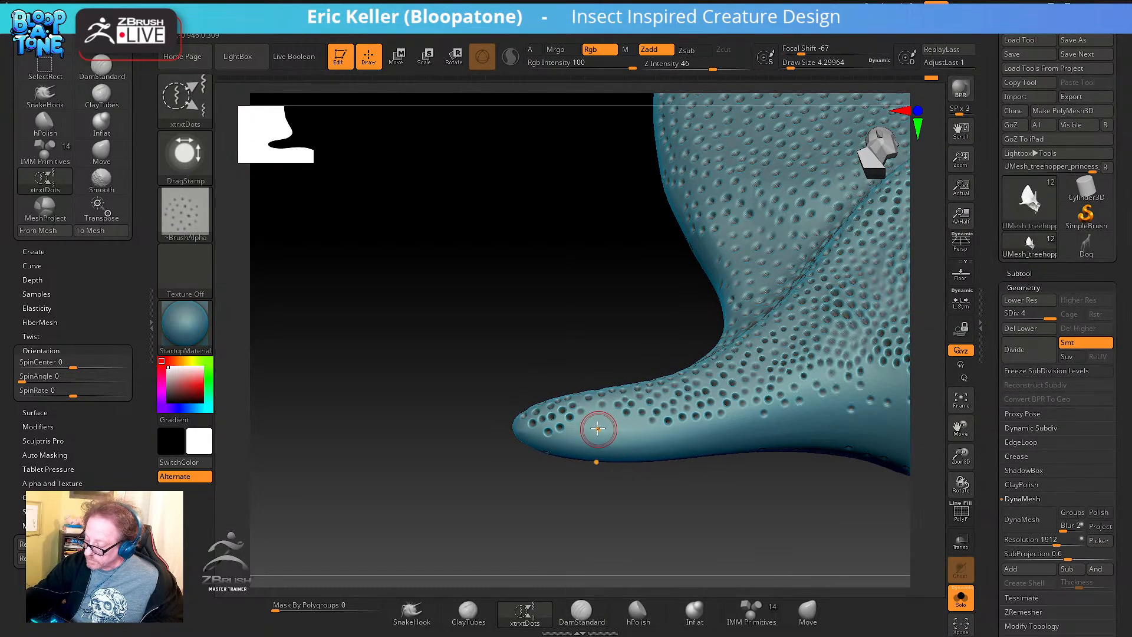
{"action": "key", "text": "s"}
{"action": "left_click_drag", "start_coordinate": [599, 430], "coordinate": [625, 429]}
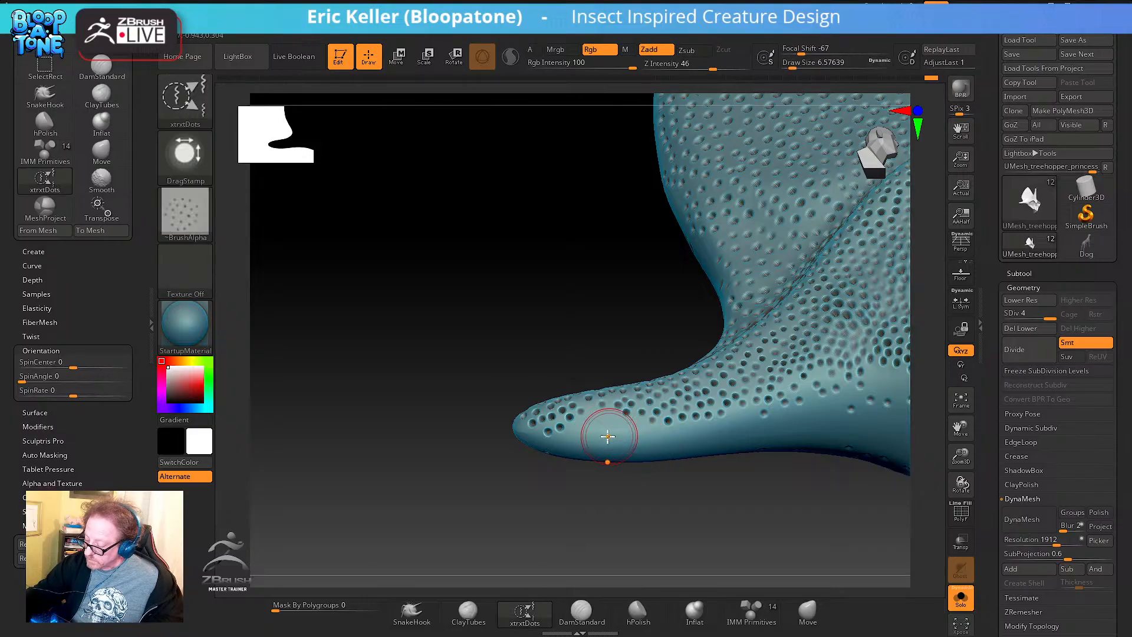
{"action": "key", "text": "s"}
{"action": "left_click_drag", "start_coordinate": [606, 436], "coordinate": [606, 436]}
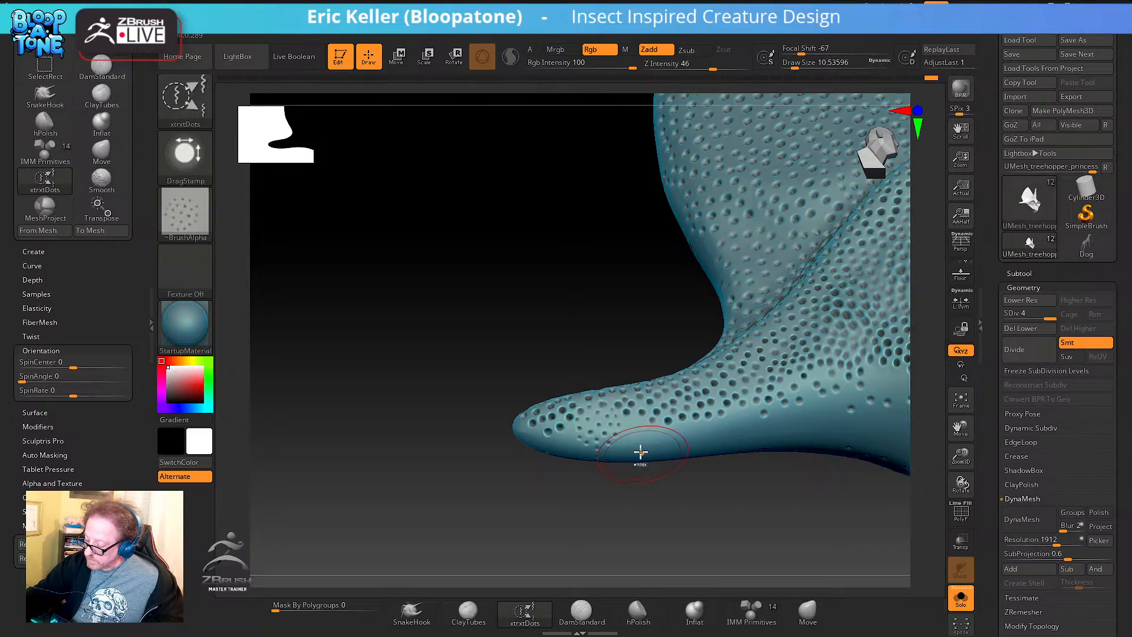
Start extending the shell's pits with xtrxtDots patches just above the lower rim, beside the smooth base of the side horn
{"action": "left_click_drag", "start_coordinate": [703, 503], "coordinate": [668, 563]}
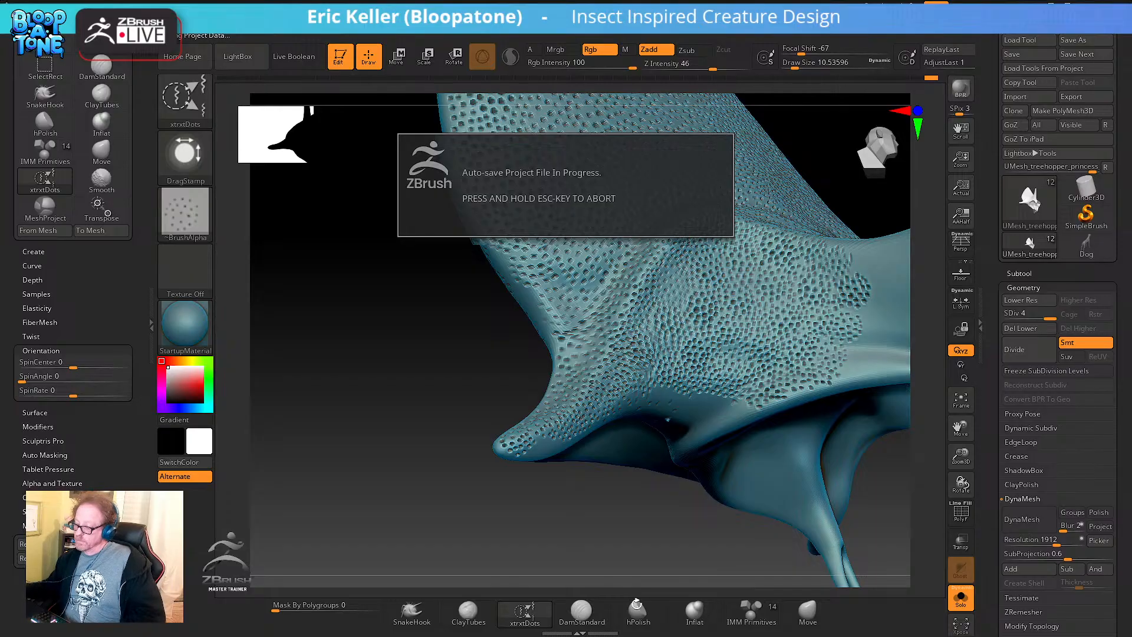
{"action": "left_click_drag", "start_coordinate": [636, 603], "coordinate": [705, 584]}
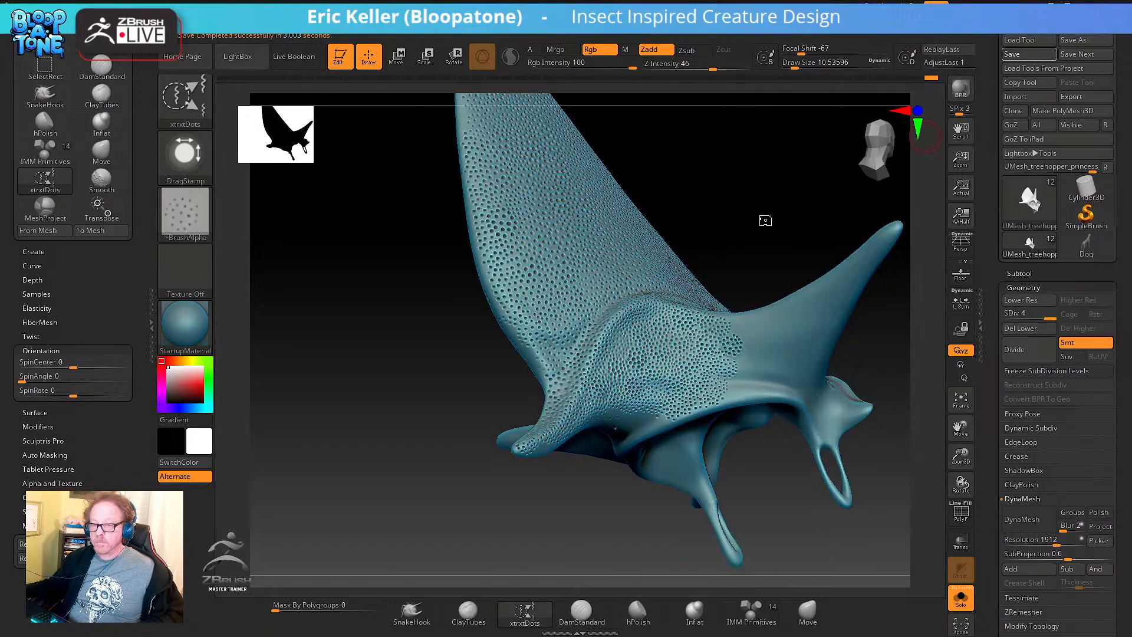
{"action": "mouse_move", "coordinate": [766, 219]}
{"action": "left_mouse_down"}
{"action": "mouse_move", "coordinate": [745, 454]}
{"action": "mouse_move", "coordinate": [654, 485]}
{"action": "mouse_move", "coordinate": [729, 525]}
{"action": "mouse_move", "coordinate": [510, 518]}
{"action": "mouse_move", "coordinate": [571, 526]}
{"action": "mouse_move", "coordinate": [569, 548]}
{"action": "mouse_move", "coordinate": [592, 538]}
{"action": "mouse_move", "coordinate": [589, 525]}
{"action": "mouse_move", "coordinate": [475, 541]}
{"action": "mouse_move", "coordinate": [507, 507]}
{"action": "left_mouse_up"}
{"action": "key", "text": "ctrl+z"}
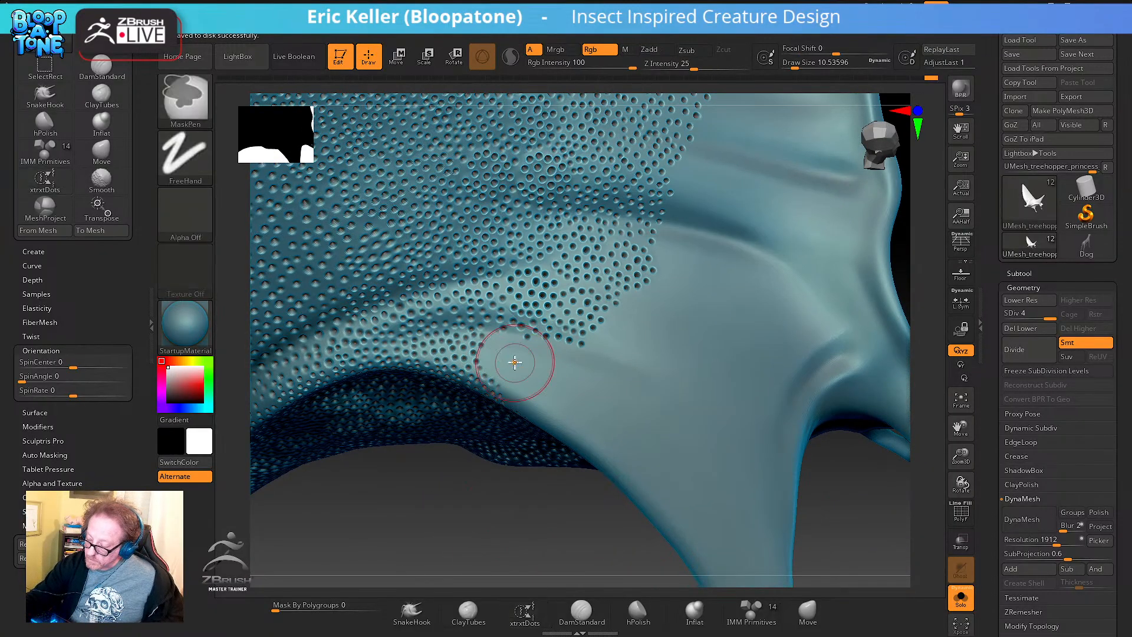
{"action": "left_click_drag", "start_coordinate": [558, 396], "coordinate": [588, 403]}
{"action": "key", "text": "ctrl+z"}
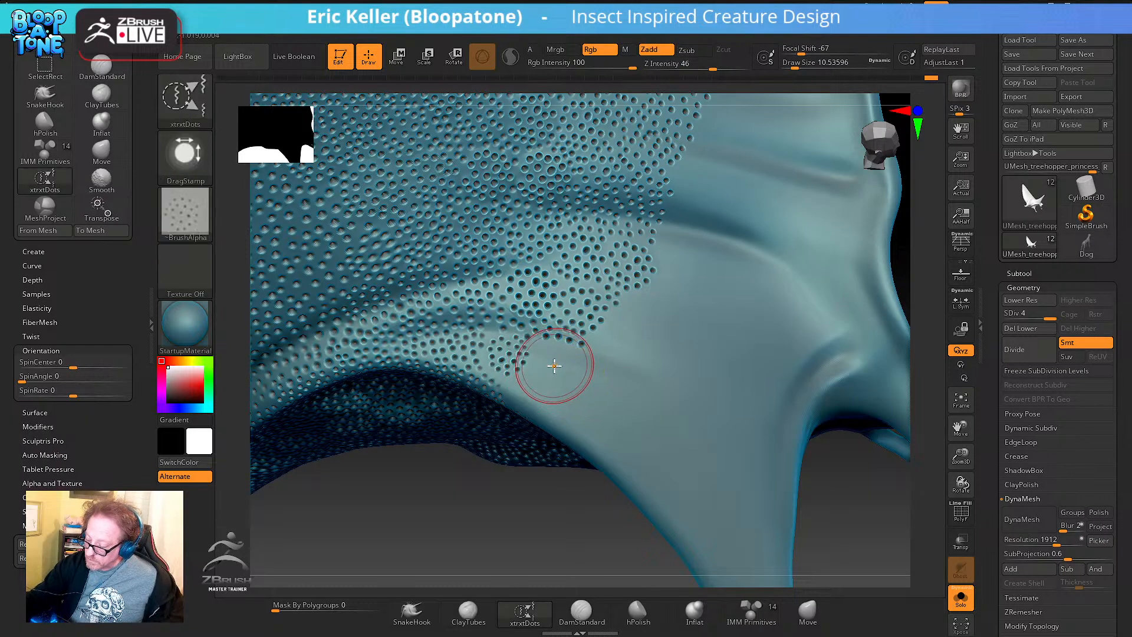
{"action": "mouse_move", "coordinate": [556, 361]}
{"action": "left_mouse_down"}
{"action": "mouse_move", "coordinate": [591, 402]}
{"action": "mouse_move", "coordinate": [662, 413]}
{"action": "left_mouse_up"}
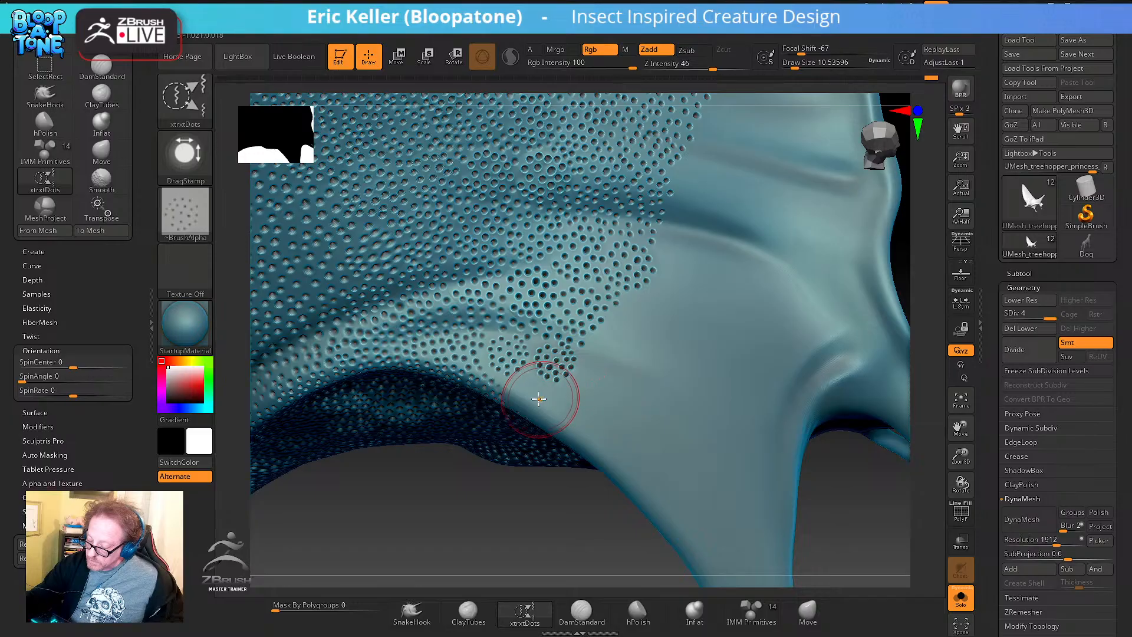
Stamp more dot patches along the pit field's ragged edge, from the lower rim up to the long fold
{"action": "right_click_drag", "start_coordinate": [565, 433], "coordinate": [563, 374]}
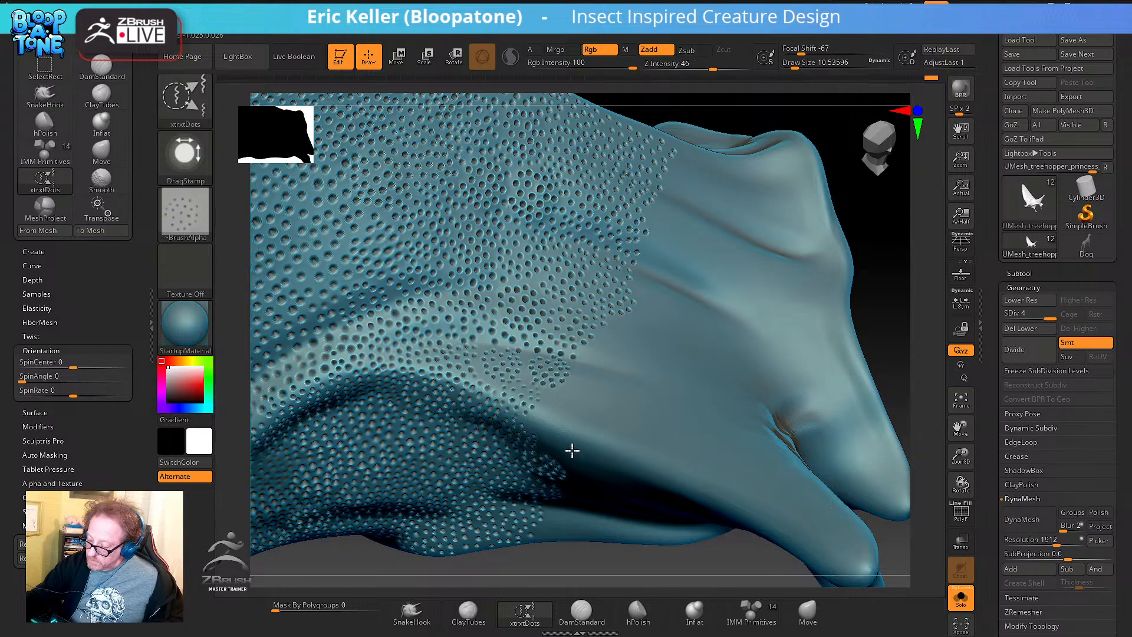
{"action": "right_click_drag", "start_coordinate": [572, 451], "coordinate": [571, 397]}
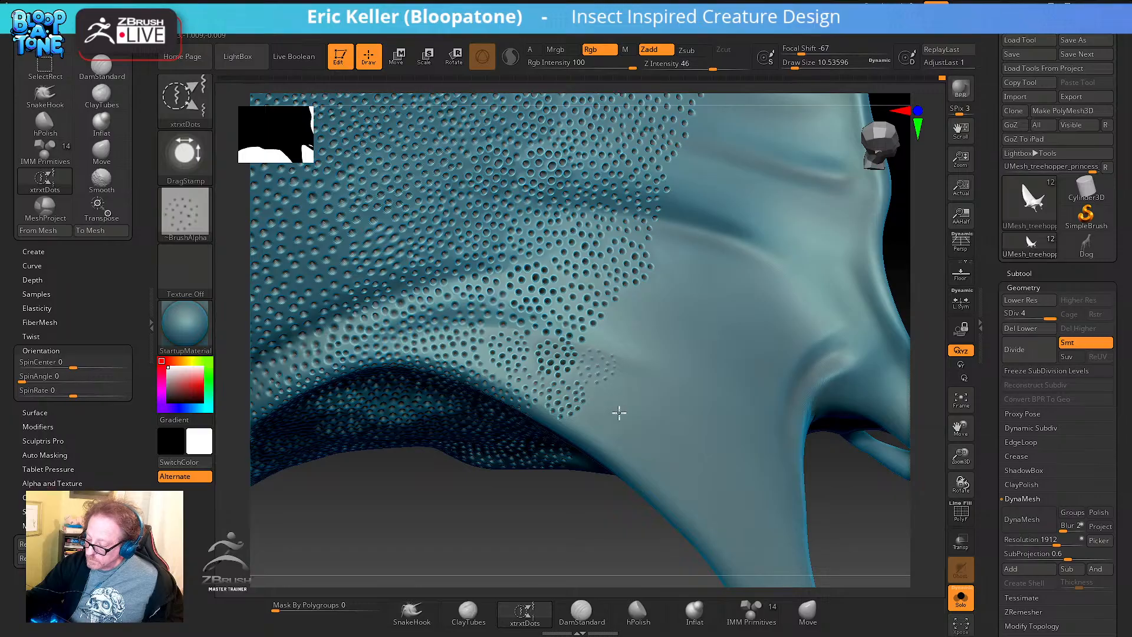
{"action": "right_click_drag", "start_coordinate": [647, 379], "coordinate": [591, 440]}
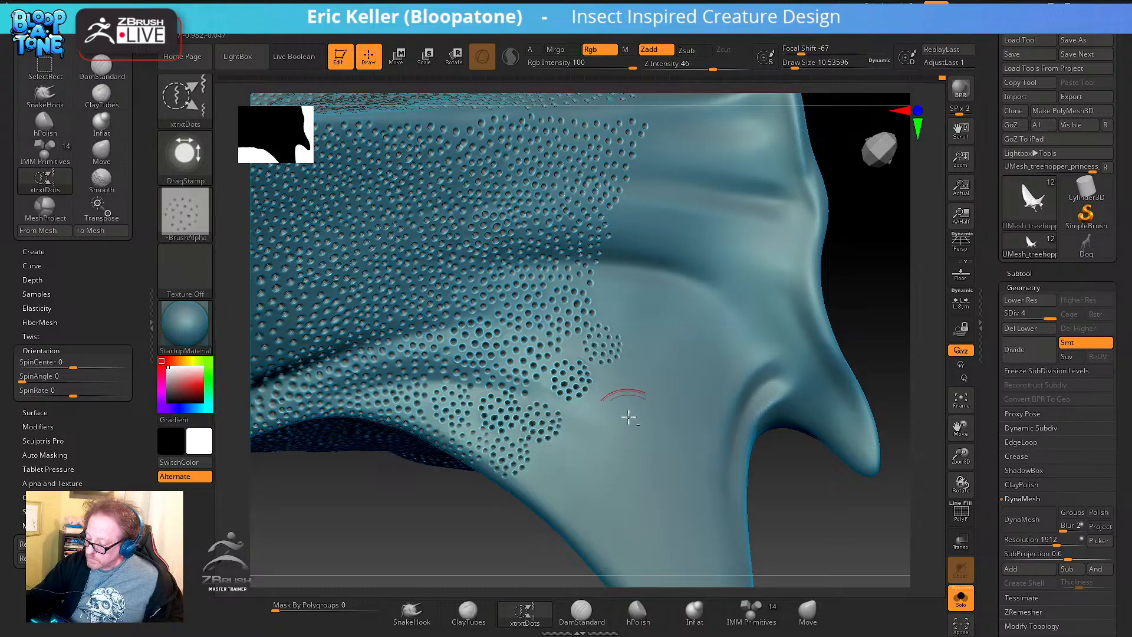
{"action": "right_click_drag", "start_coordinate": [627, 412], "coordinate": [575, 358]}
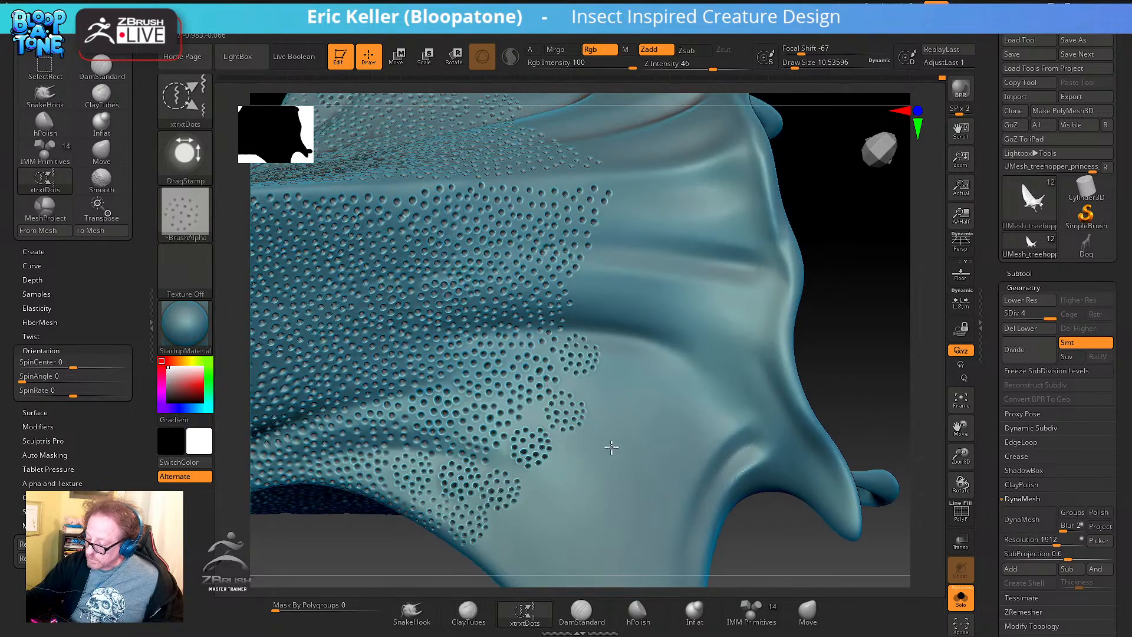
{"action": "left_click_drag", "start_coordinate": [651, 426], "coordinate": [645, 456]}
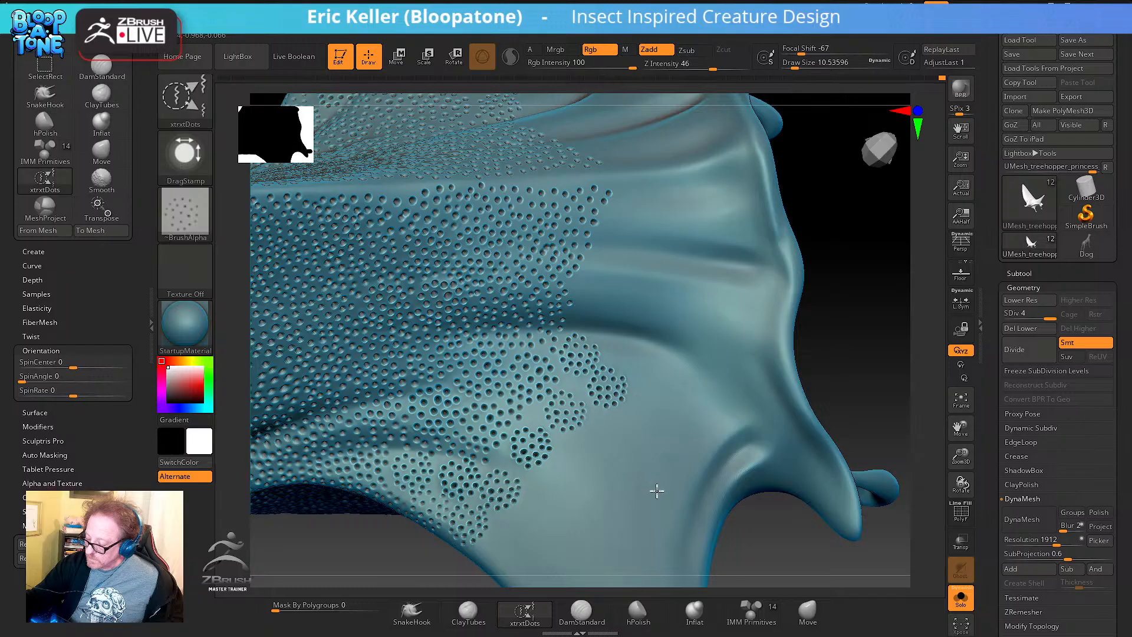
Stamp overlapping dot patches below the long fold to fill the gaps and push the pit boundary toward the horn
{"action": "mouse_move", "coordinate": [656, 490]}
{"action": "right_mouse_down"}
{"action": "mouse_move", "coordinate": [617, 374]}
{"action": "mouse_move", "coordinate": [579, 399]}
{"action": "right_mouse_up"}
{"action": "mouse_move", "coordinate": [579, 399]}
{"action": "left_mouse_down"}
{"action": "mouse_move", "coordinate": [611, 429]}
{"action": "mouse_move", "coordinate": [671, 444]}
{"action": "left_mouse_up"}
{"action": "key", "text": "ctrl+z"}
{"action": "left_click_drag", "start_coordinate": [568, 403], "coordinate": [649, 488]}
{"action": "left_click_drag", "start_coordinate": [615, 383], "coordinate": [619, 386]}
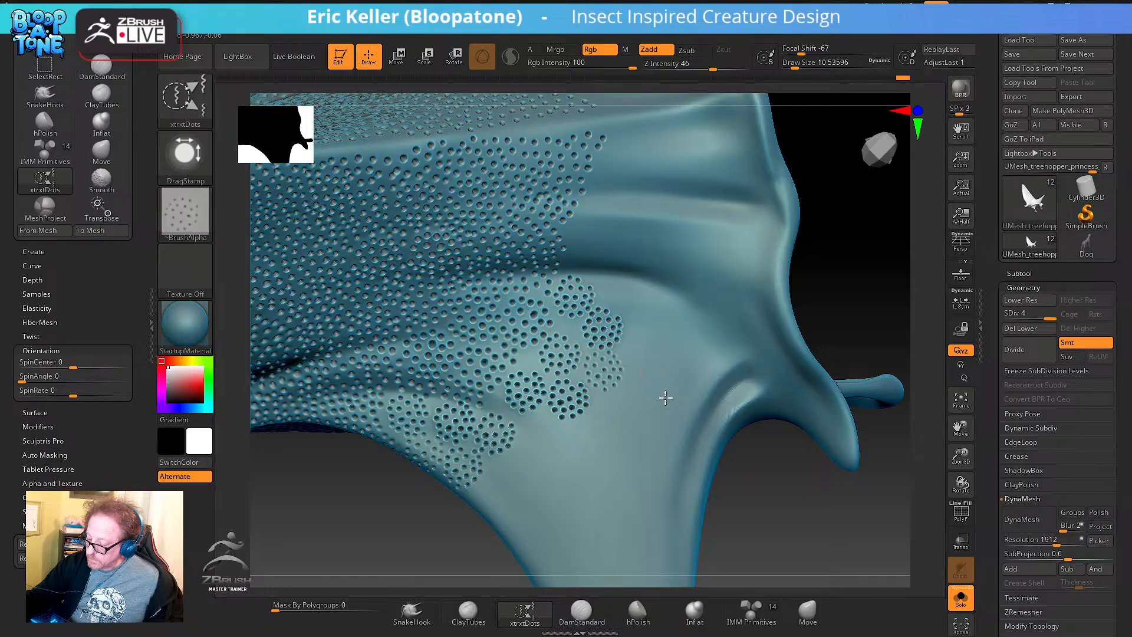
{"action": "left_click_drag", "start_coordinate": [687, 408], "coordinate": [696, 411]}
Fill the bare area between the upper and lower dot patches and continue the pits along the rim toward the horn
{"action": "right_click_drag", "start_coordinate": [631, 433], "coordinate": [620, 362]}
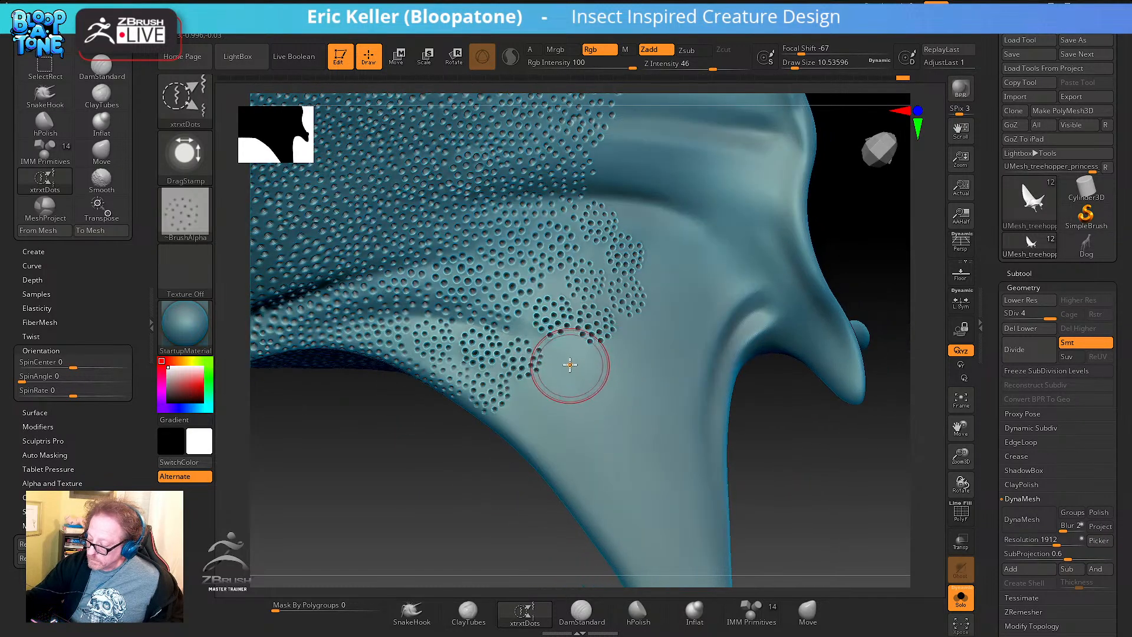
{"action": "mouse_move", "coordinate": [569, 355]}
{"action": "left_mouse_down"}
{"action": "mouse_move", "coordinate": [603, 400]}
{"action": "mouse_move", "coordinate": [634, 389]}
{"action": "left_mouse_up"}
{"action": "mouse_move", "coordinate": [547, 393]}
{"action": "left_mouse_down"}
{"action": "mouse_move", "coordinate": [609, 412]}
{"action": "mouse_move", "coordinate": [639, 399]}
{"action": "left_mouse_up"}
{"action": "right_click_drag", "start_coordinate": [555, 456], "coordinate": [507, 457]}
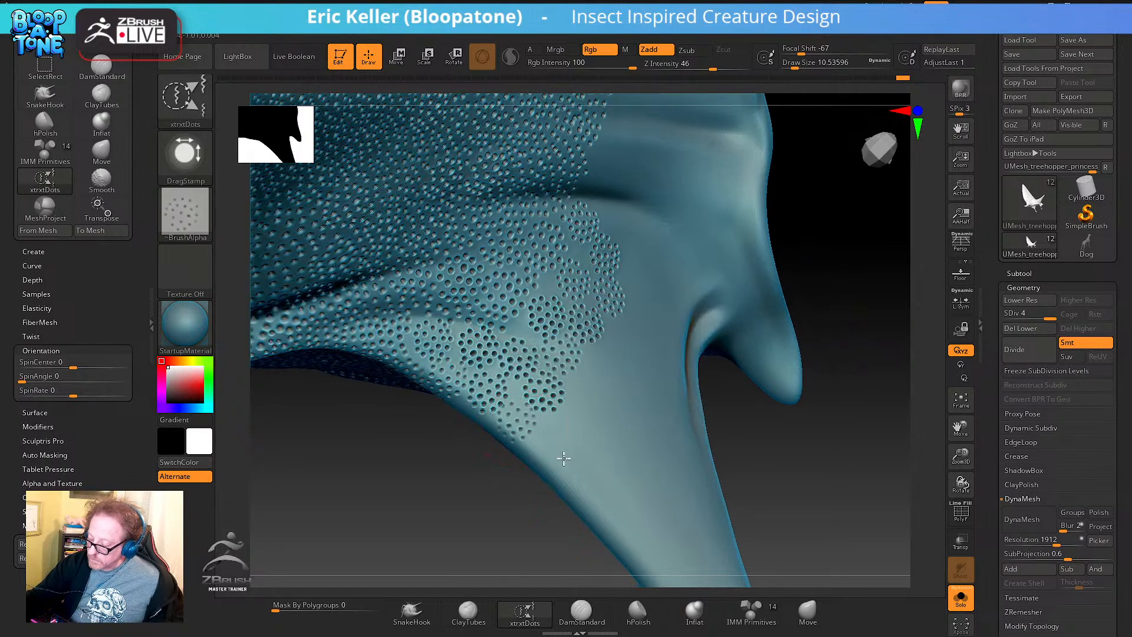
{"action": "left_click_drag", "start_coordinate": [563, 458], "coordinate": [600, 416]}
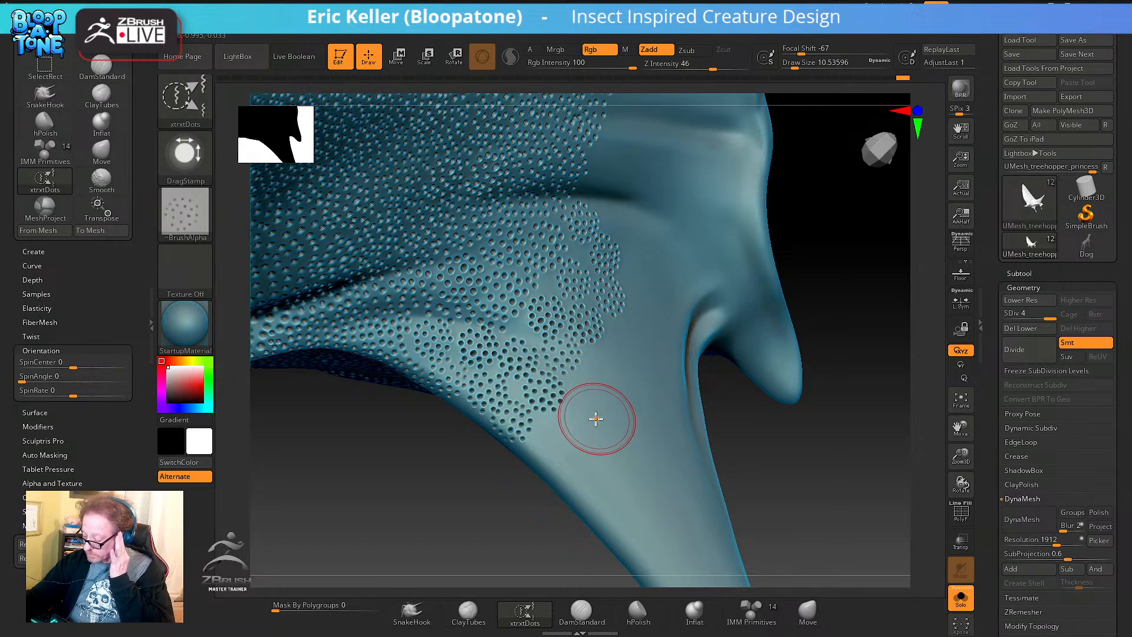
{"action": "mouse_move", "coordinate": [576, 446]}
{"action": "right_mouse_down"}
{"action": "mouse_move", "coordinate": [576, 459]}
{"action": "mouse_move", "coordinate": [589, 460]}
{"action": "right_mouse_up"}
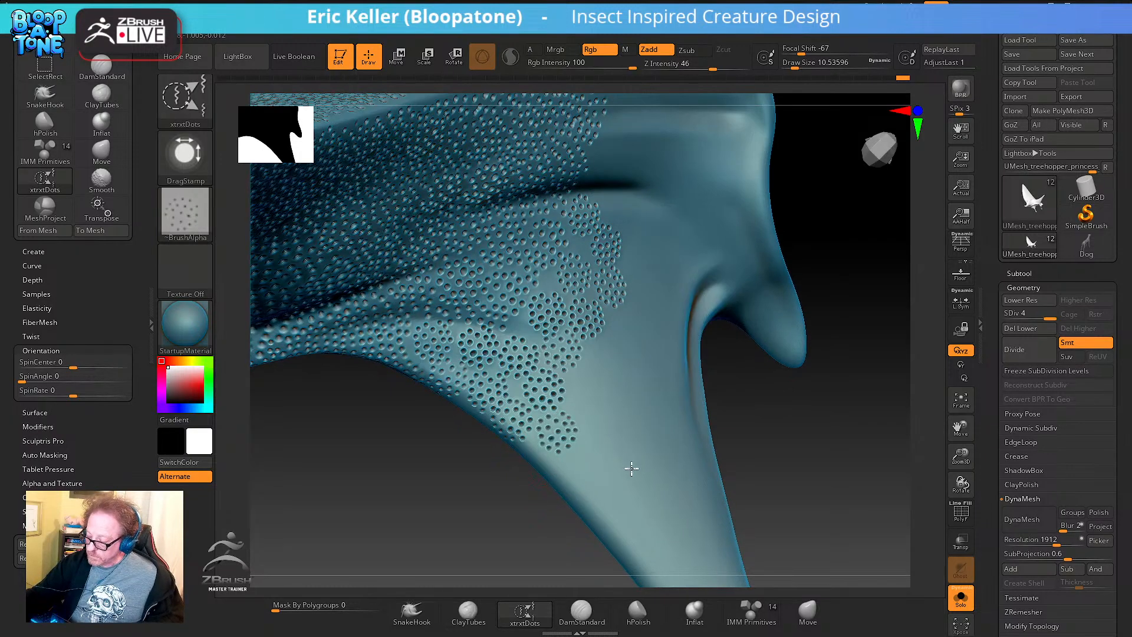
Stamp further dot patches onto the base of the horn, near its lower edge and along the adjoining pit boundary
{"action": "mouse_move", "coordinate": [582, 463]}
{"action": "left_mouse_down"}
{"action": "mouse_move", "coordinate": [612, 493]}
{"action": "mouse_move", "coordinate": [649, 475]}
{"action": "mouse_move", "coordinate": [639, 474]}
{"action": "mouse_move", "coordinate": [603, 488]}
{"action": "mouse_move", "coordinate": [669, 493]}
{"action": "mouse_move", "coordinate": [695, 480]}
{"action": "mouse_move", "coordinate": [679, 460]}
{"action": "left_mouse_up"}
{"action": "key", "text": "ctrl+z"}
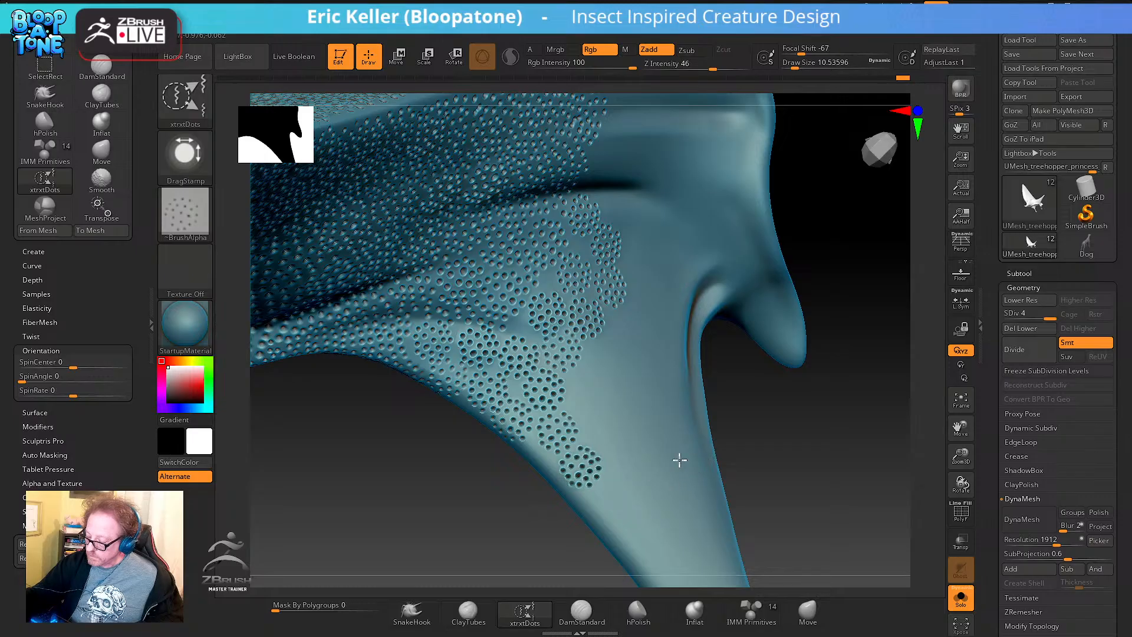
{"action": "mouse_move", "coordinate": [584, 406]}
{"action": "left_mouse_down"}
{"action": "mouse_move", "coordinate": [625, 417]}
{"action": "mouse_move", "coordinate": [628, 439]}
{"action": "left_mouse_up"}
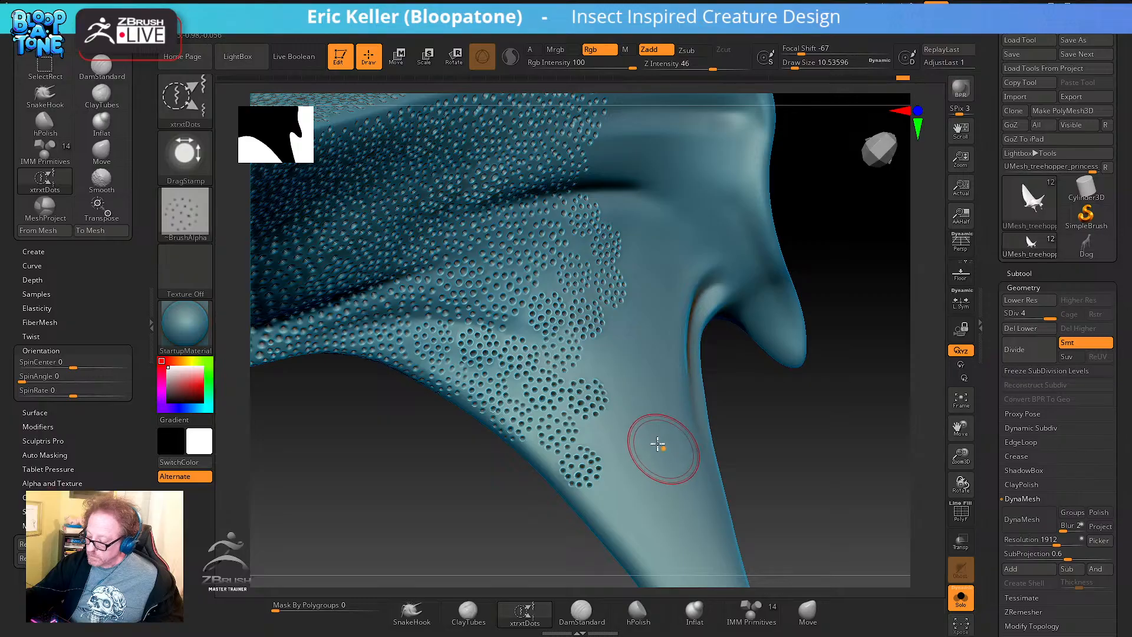
{"action": "mouse_move", "coordinate": [633, 450]}
{"action": "right_mouse_down"}
{"action": "mouse_move", "coordinate": [606, 442]}
{"action": "mouse_move", "coordinate": [578, 375]}
{"action": "right_mouse_up"}
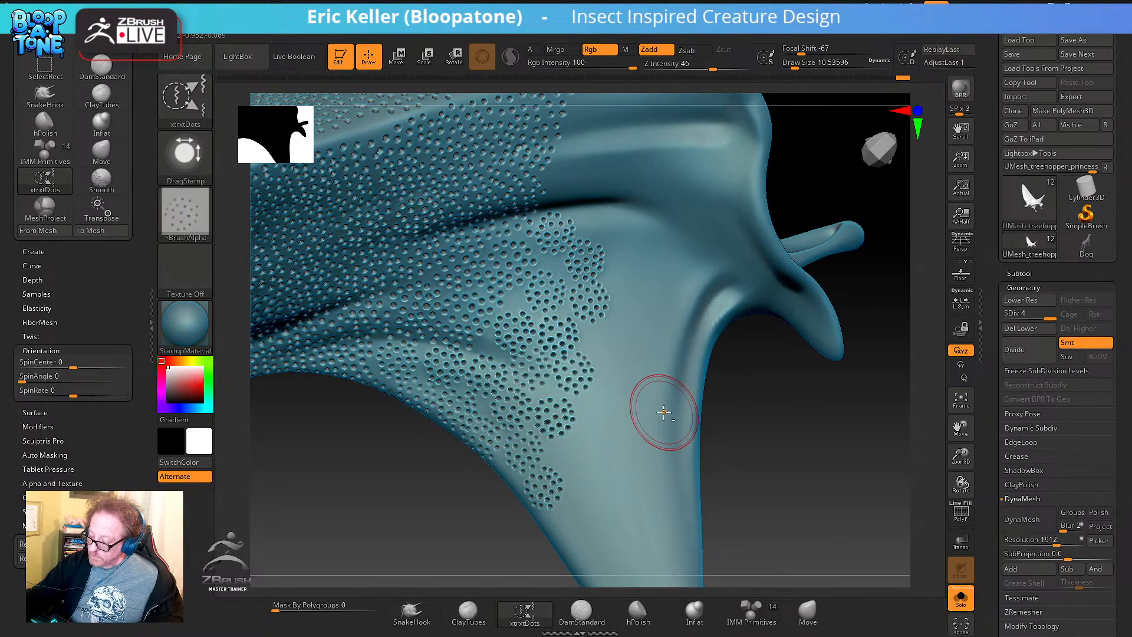
Turn off Solo, face the full bust frontally and compare its shell pattern with the treehopper reference photo
{"action": "mouse_move", "coordinate": [663, 413]}
{"action": "right_mouse_down"}
{"action": "mouse_move", "coordinate": [663, 353]}
{"action": "mouse_move", "coordinate": [710, 462]}
{"action": "mouse_move", "coordinate": [740, 392]}
{"action": "mouse_move", "coordinate": [780, 359]}
{"action": "mouse_move", "coordinate": [852, 445]}
{"action": "right_mouse_up"}
{"action": "left_click", "coordinate": [961, 597]}
{"action": "mouse_move", "coordinate": [923, 529]}
{"action": "right_mouse_down"}
{"action": "mouse_move", "coordinate": [914, 573]}
{"action": "mouse_move", "coordinate": [890, 597]}
{"action": "mouse_move", "coordinate": [781, 539]}
{"action": "mouse_move", "coordinate": [822, 513]}
{"action": "mouse_move", "coordinate": [861, 536]}
{"action": "right_mouse_up"}
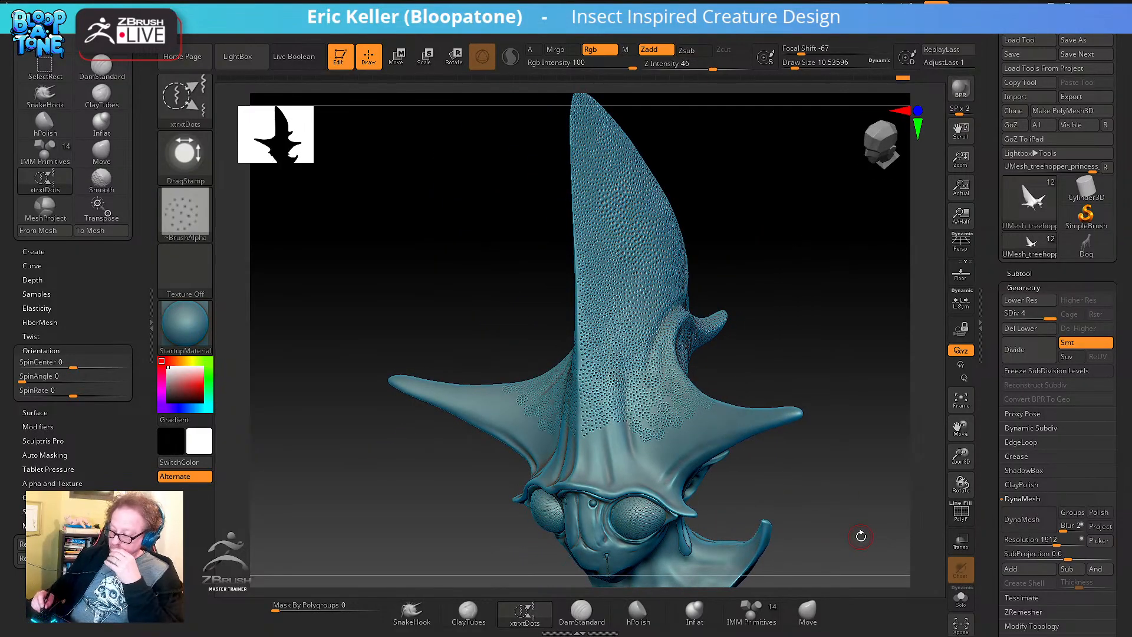
{"action": "mouse_move", "coordinate": [773, 444]}
{"action": "right_mouse_down", "text": "shift"}
{"action": "mouse_move", "coordinate": [827, 488]}
{"action": "mouse_move", "coordinate": [815, 500]}
{"action": "mouse_move", "coordinate": [784, 495]}
{"action": "right_mouse_up", "text": "shift"}
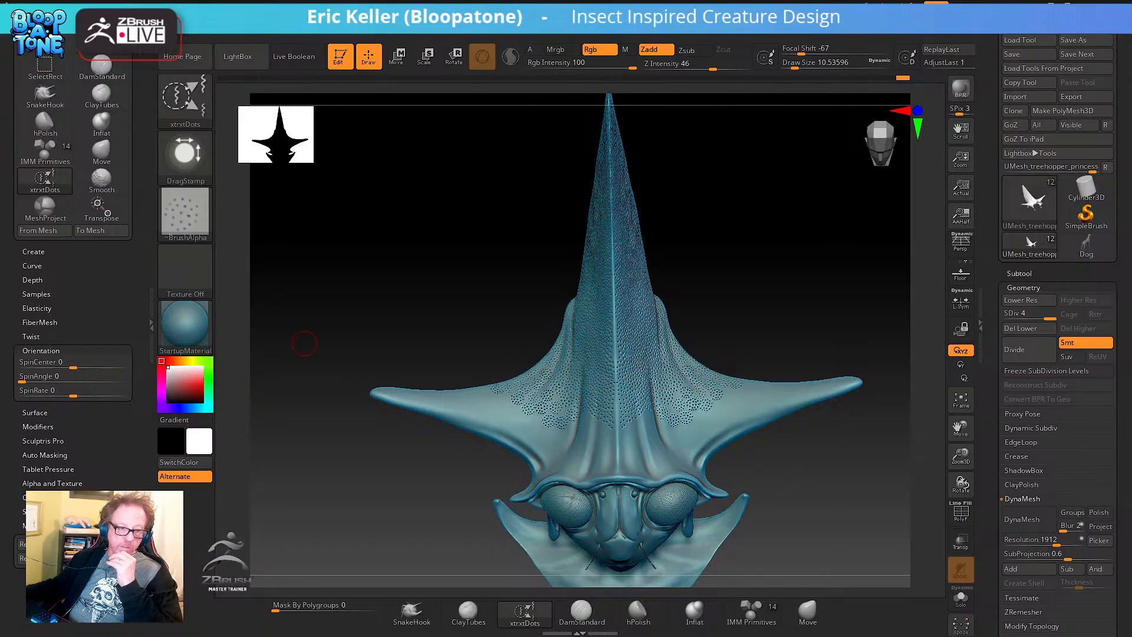
{"action": "right_click_drag", "start_coordinate": [0, 289], "coordinate": [492, 317]}
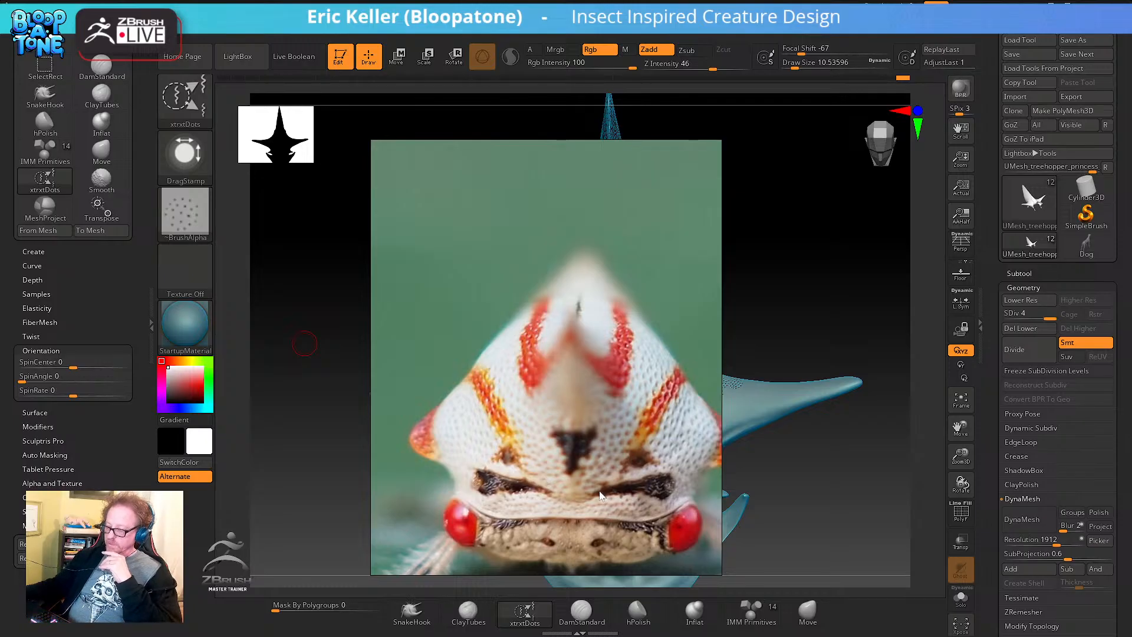
{"action": "scroll", "coordinate": [610, 461], "scroll_direction": "down", "scroll_amount": 6}
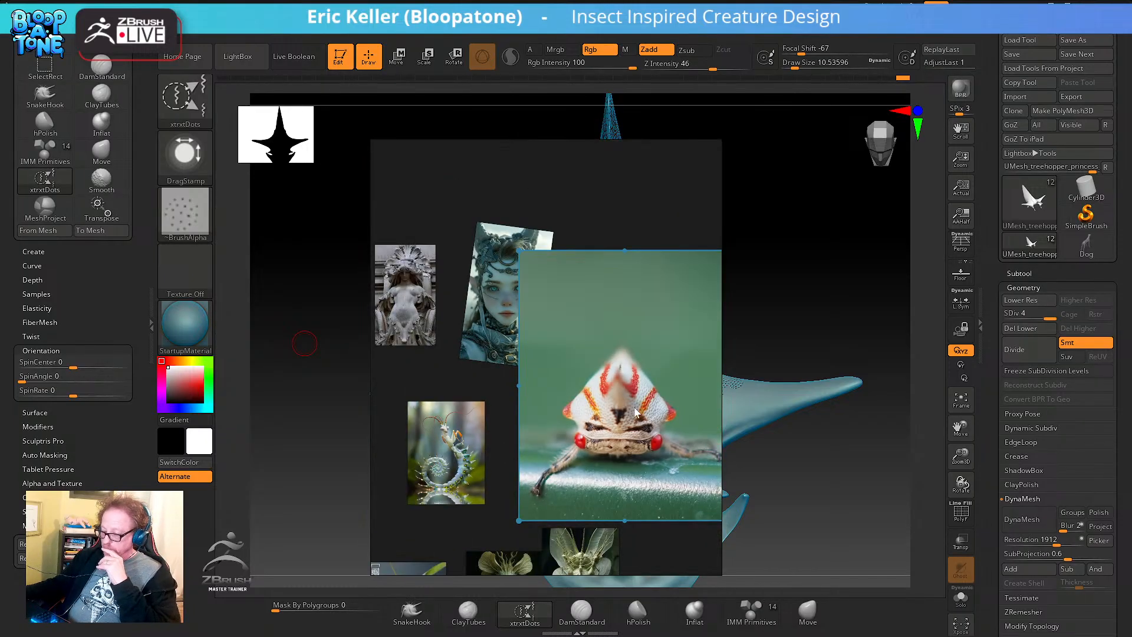
{"action": "middle_click_drag", "start_coordinate": [606, 433], "coordinate": [595, 366]}
{"action": "right_click_drag", "start_coordinate": [619, 376], "coordinate": [0, 328]}
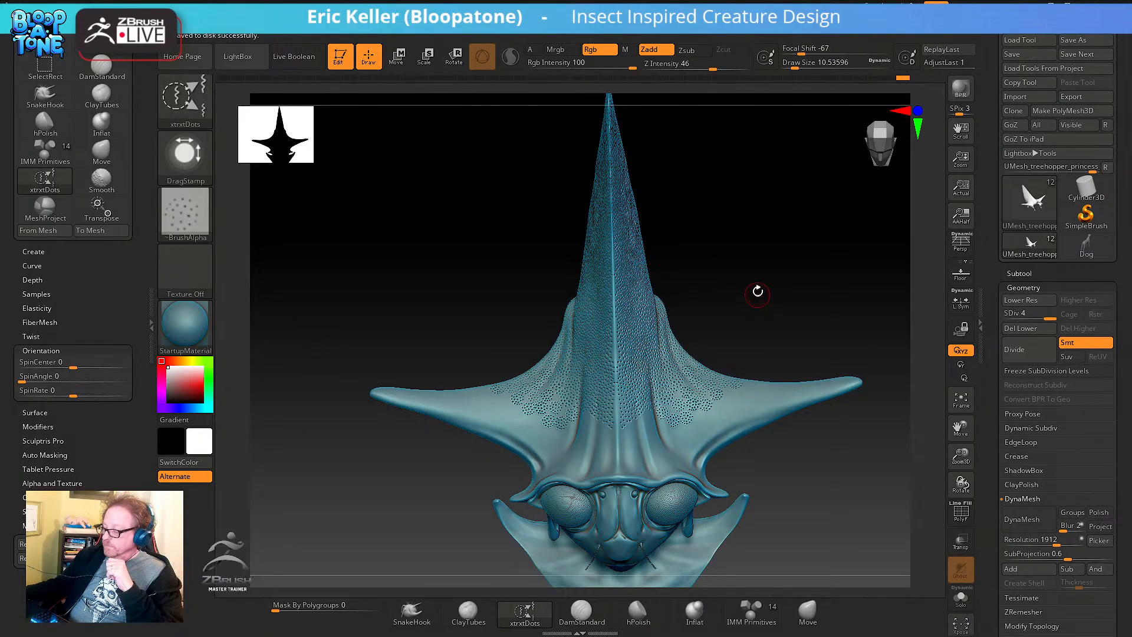
Examine the framed bust from several angles with the subtool list open, including a close view of the face and brow
{"action": "left_click_drag", "start_coordinate": [776, 295], "coordinate": [855, 478]}
{"action": "key", "text": "f"}
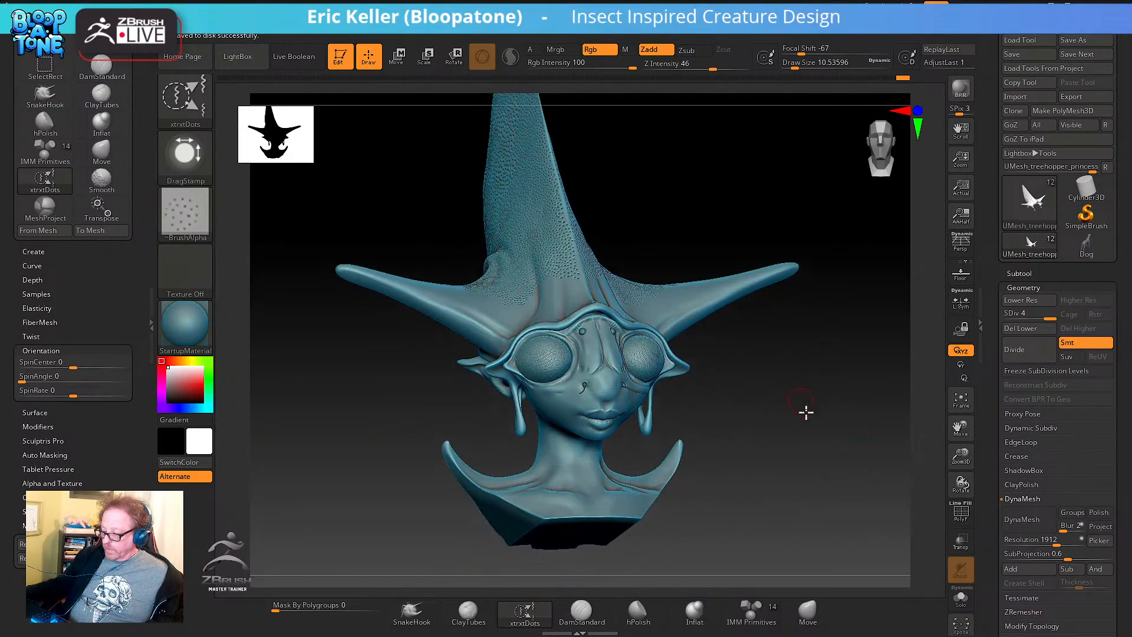
{"action": "left_click_drag", "start_coordinate": [806, 412], "coordinate": [799, 417]}
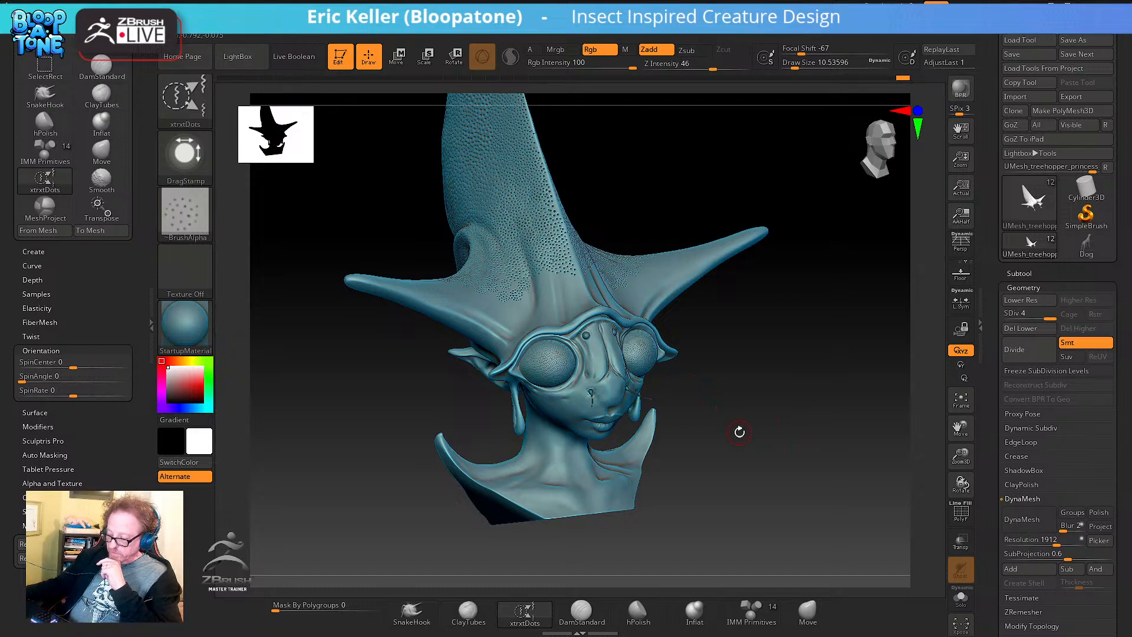
{"action": "left_click_drag", "start_coordinate": [740, 433], "coordinate": [669, 437]}
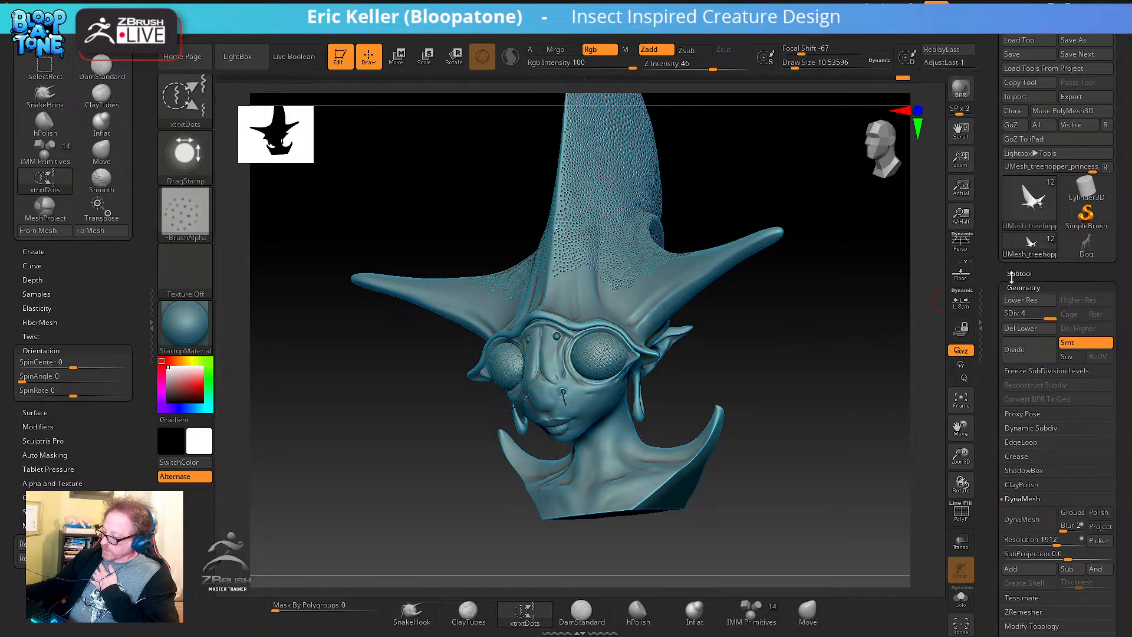
{"action": "left_click", "coordinate": [1026, 273]}
{"action": "left_click_drag", "start_coordinate": [836, 356], "coordinate": [819, 442]}
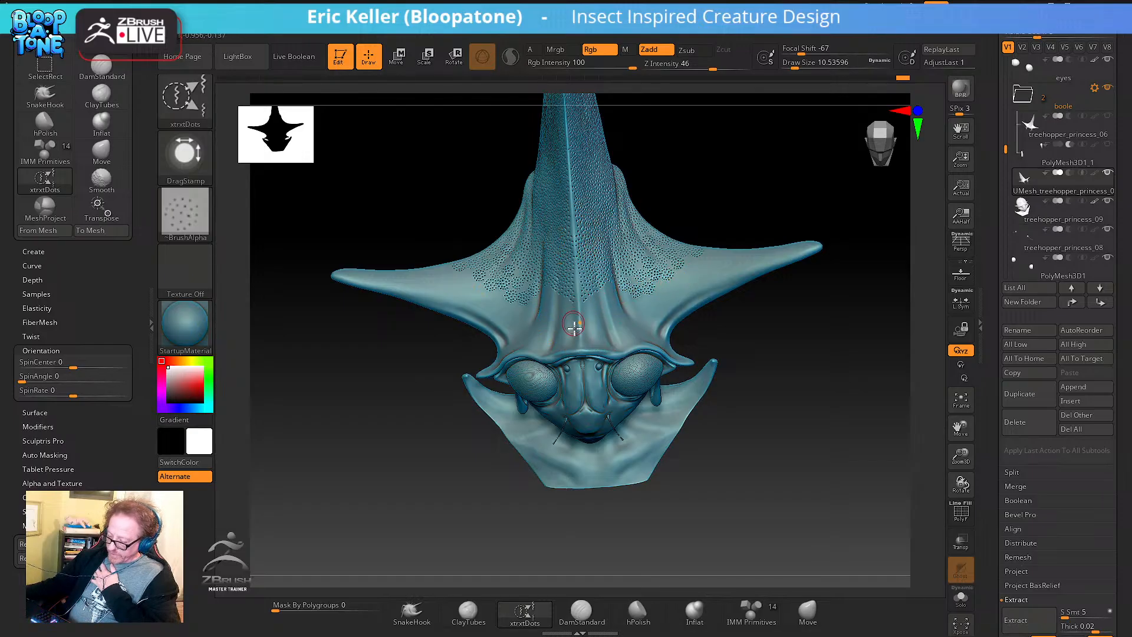
{"action": "mouse_move", "coordinate": [801, 336]}
{"action": "left_mouse_down"}
{"action": "mouse_move", "coordinate": [743, 316]}
{"action": "mouse_move", "coordinate": [786, 326]}
{"action": "mouse_move", "coordinate": [786, 365]}
{"action": "mouse_move", "coordinate": [753, 371]}
{"action": "mouse_move", "coordinate": [641, 277]}
{"action": "left_mouse_up"}
{"action": "left_click_drag", "start_coordinate": [775, 330], "coordinate": [788, 277]}
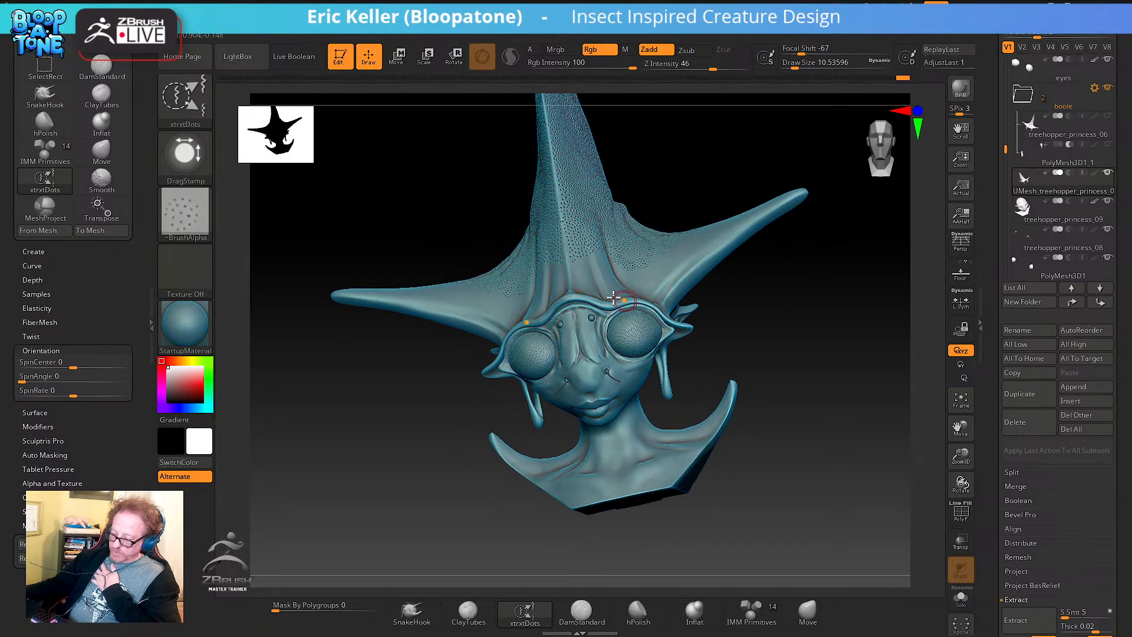
{"action": "left_click_drag", "start_coordinate": [773, 339], "coordinate": [866, 394]}
{"action": "left_click_drag", "start_coordinate": [382, 499], "coordinate": [239, 440], "text": "alt"}
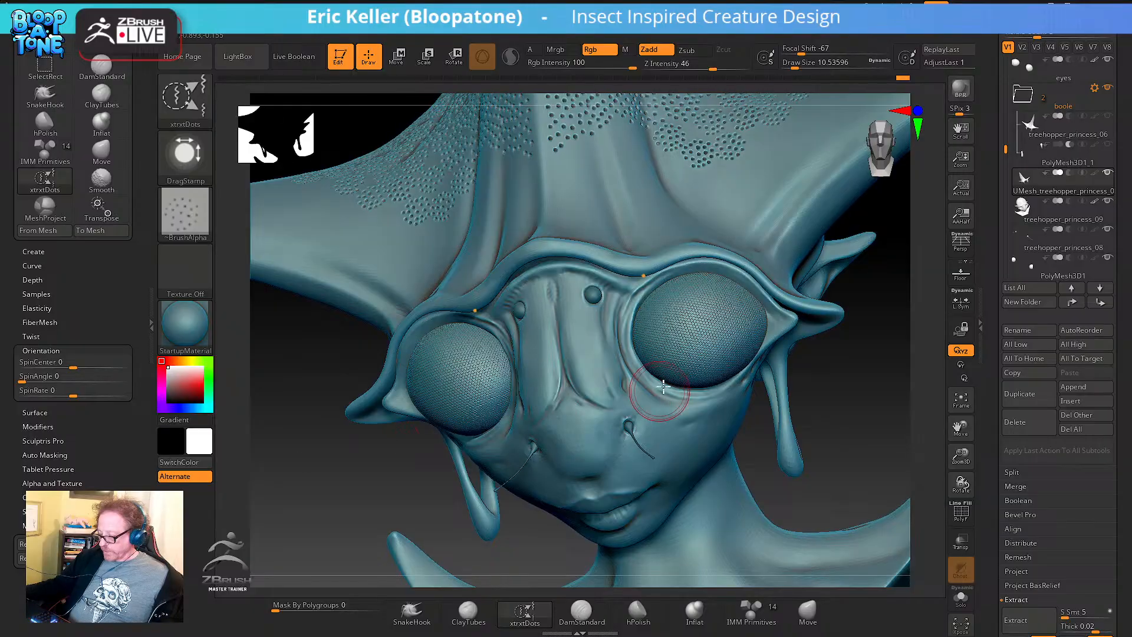
{"action": "left_click_drag", "start_coordinate": [831, 450], "coordinate": [760, 427], "text": "alt"}
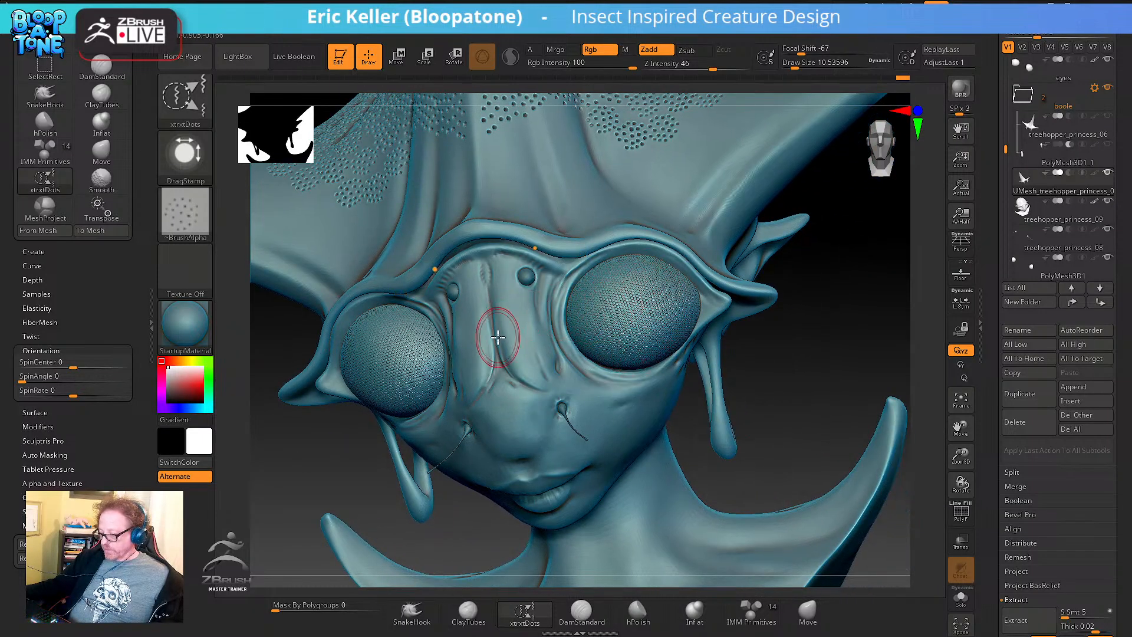
Show all subtools of the creature and check the full figure from the front and the side
{"action": "mouse_move", "coordinate": [823, 410]}
{"action": "left_mouse_down", "text": "alt"}
{"action": "mouse_move", "coordinate": [737, 391]}
{"action": "mouse_move", "coordinate": [816, 459]}
{"action": "mouse_move", "coordinate": [786, 472]}
{"action": "mouse_move", "coordinate": [802, 407]}
{"action": "mouse_move", "coordinate": [766, 418]}
{"action": "left_mouse_up", "text": "alt"}
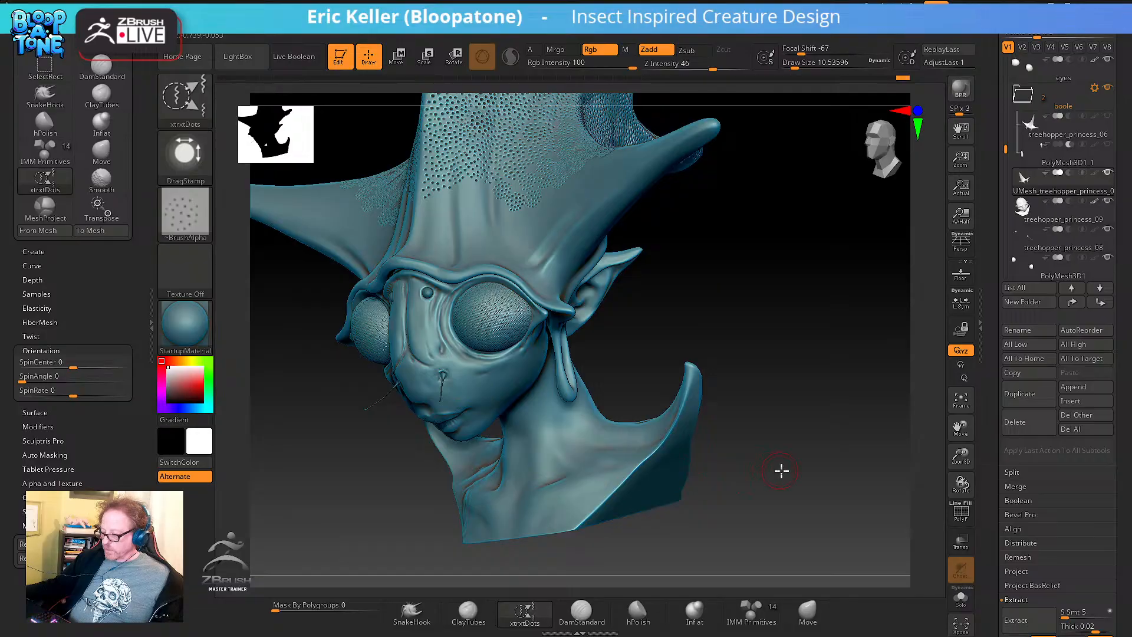
{"action": "left_click_drag", "start_coordinate": [781, 470], "coordinate": [819, 467]}
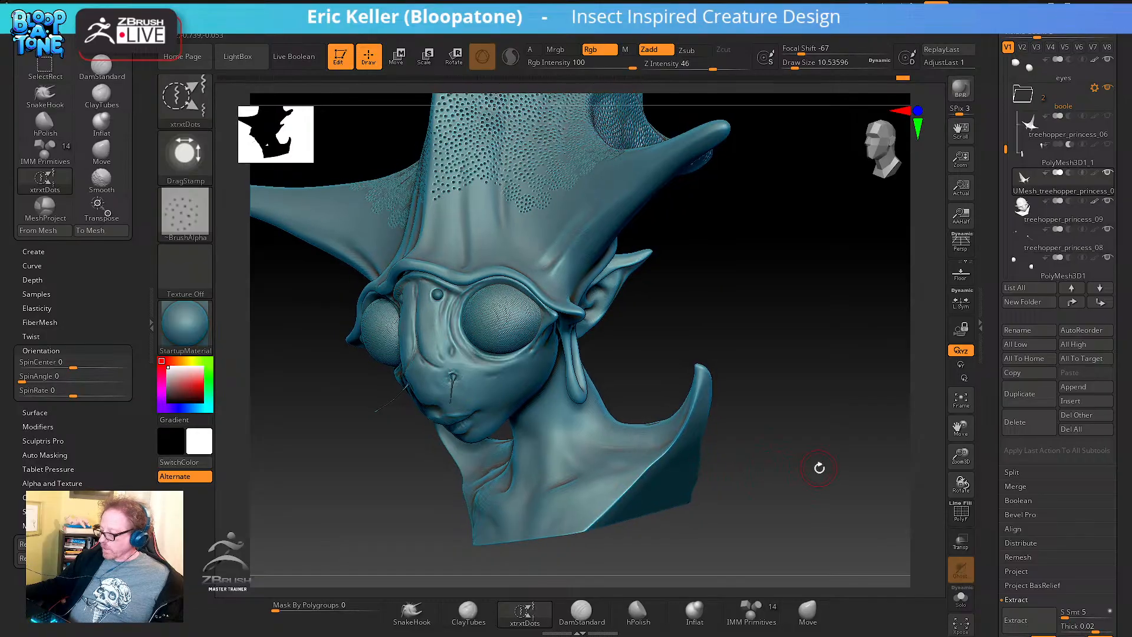
{"action": "left_click", "coordinate": [1107, 174], "text": "shift"}
{"action": "left_click", "coordinate": [1107, 174], "text": "shift"}
{"action": "left_click_drag", "start_coordinate": [826, 339], "coordinate": [779, 318], "text": "alt"}
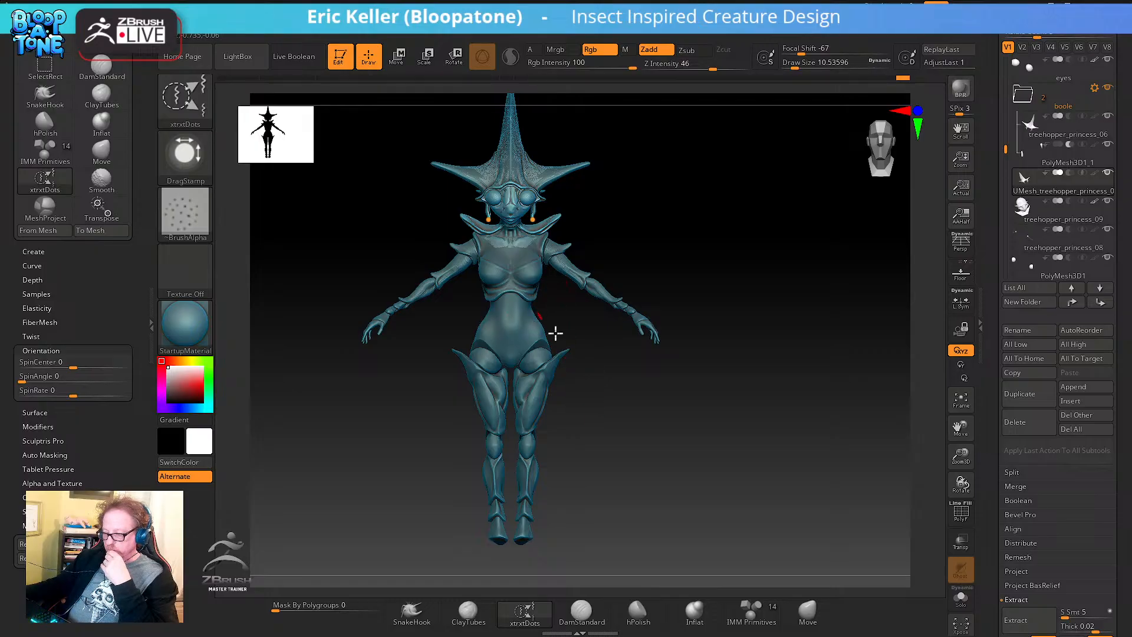
{"action": "left_click_drag", "start_coordinate": [642, 415], "coordinate": [561, 280]}
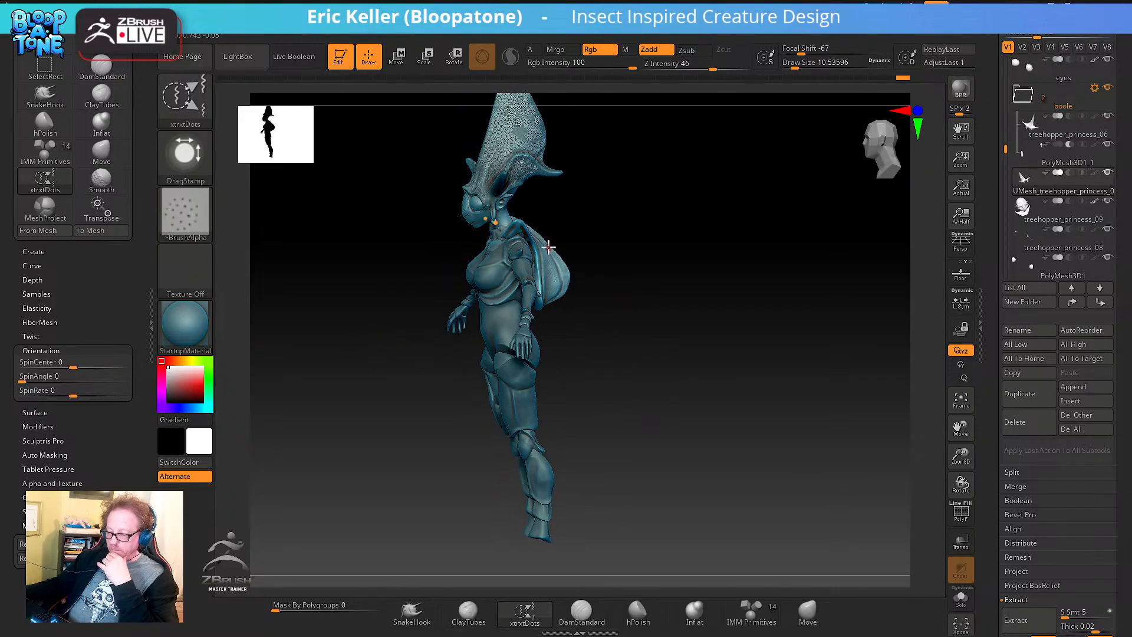
{"action": "left_click_drag", "start_coordinate": [624, 343], "coordinate": [542, 303]}
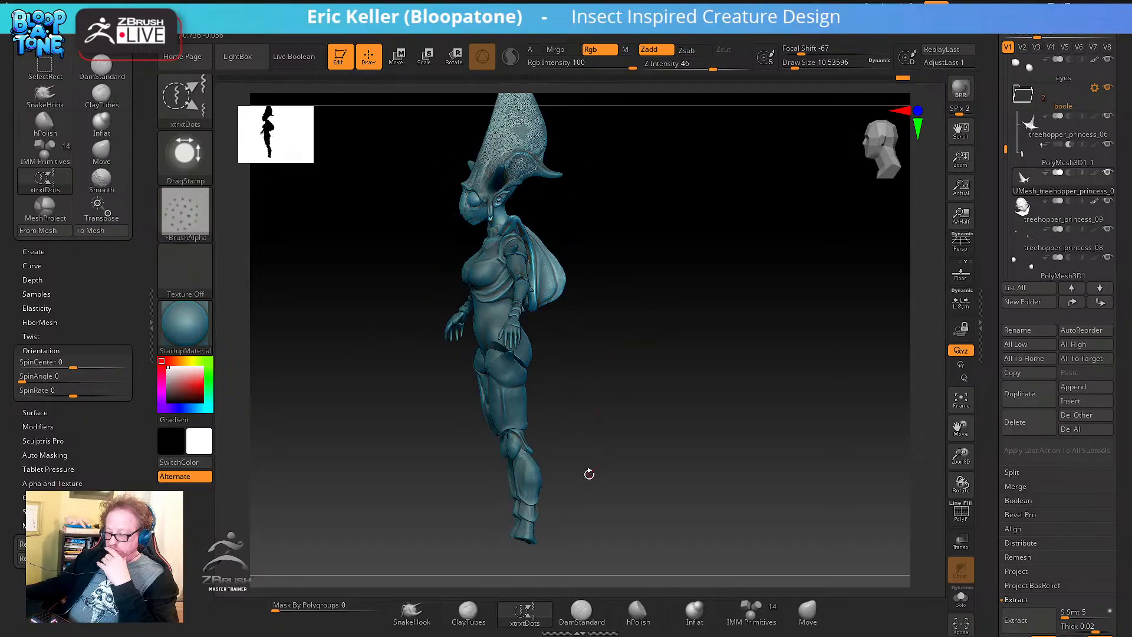
Browse the reference board, examining the treehopper photos for their shell, wing and horn shapes
{"action": "right_click_drag", "start_coordinate": [0, 378], "coordinate": [625, 347]}
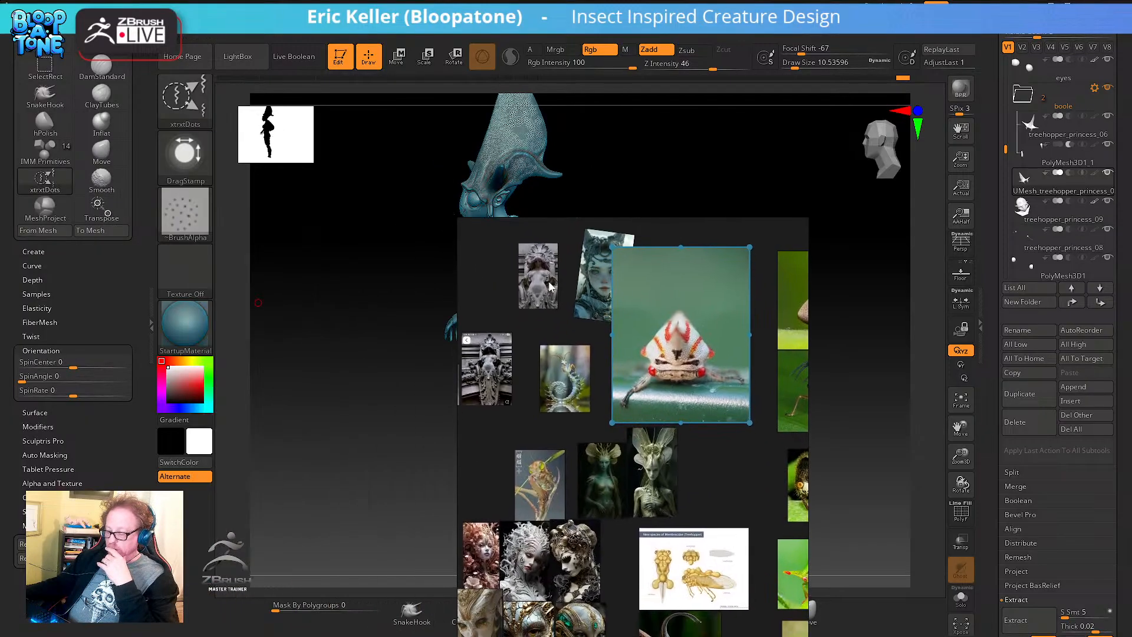
{"action": "scroll", "coordinate": [637, 348], "scroll_direction": "down", "scroll_amount": 4}
{"action": "middle_click_drag", "start_coordinate": [662, 352], "coordinate": [573, 412]}
{"action": "scroll", "coordinate": [596, 395], "scroll_direction": "up", "scroll_amount": 4}
{"action": "scroll", "coordinate": [596, 395], "scroll_direction": "up", "scroll_amount": 4}
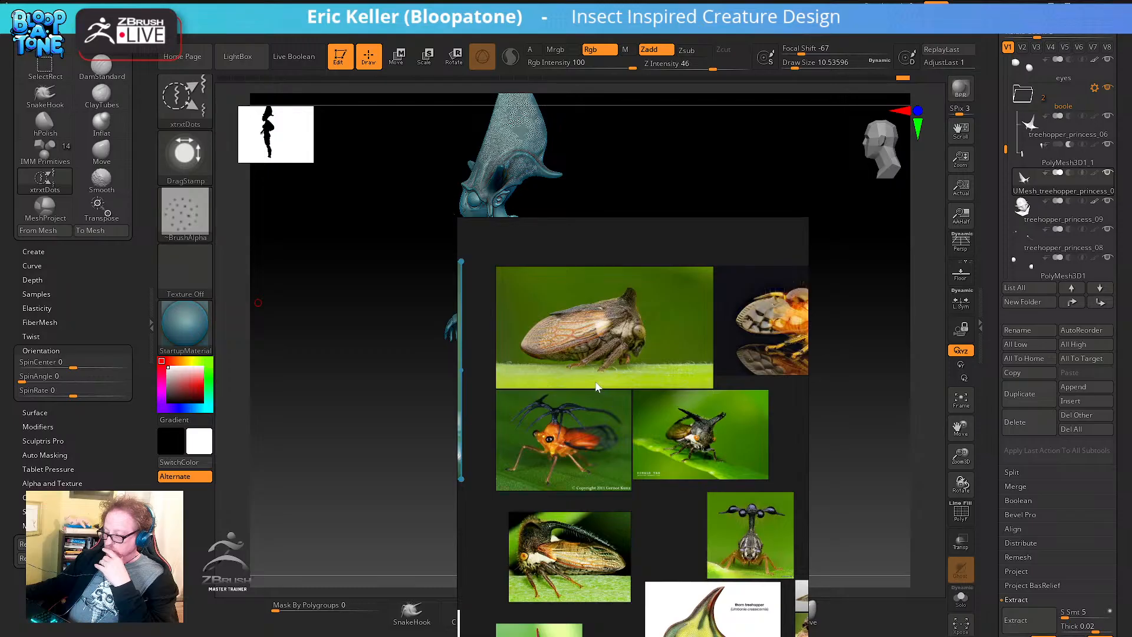
{"action": "mouse_move", "coordinate": [607, 496]}
{"action": "middle_mouse_down"}
{"action": "mouse_move", "coordinate": [582, 401]}
{"action": "mouse_move", "coordinate": [569, 405]}
{"action": "middle_mouse_up"}
{"action": "mouse_move", "coordinate": [714, 426]}
{"action": "middle_mouse_down"}
{"action": "mouse_move", "coordinate": [616, 451]}
{"action": "mouse_move", "coordinate": [567, 510]}
{"action": "middle_mouse_up"}
{"action": "middle_click_drag", "start_coordinate": [645, 423], "coordinate": [600, 508]}
{"action": "right_click_drag", "start_coordinate": [678, 452], "coordinate": [2, 412]}
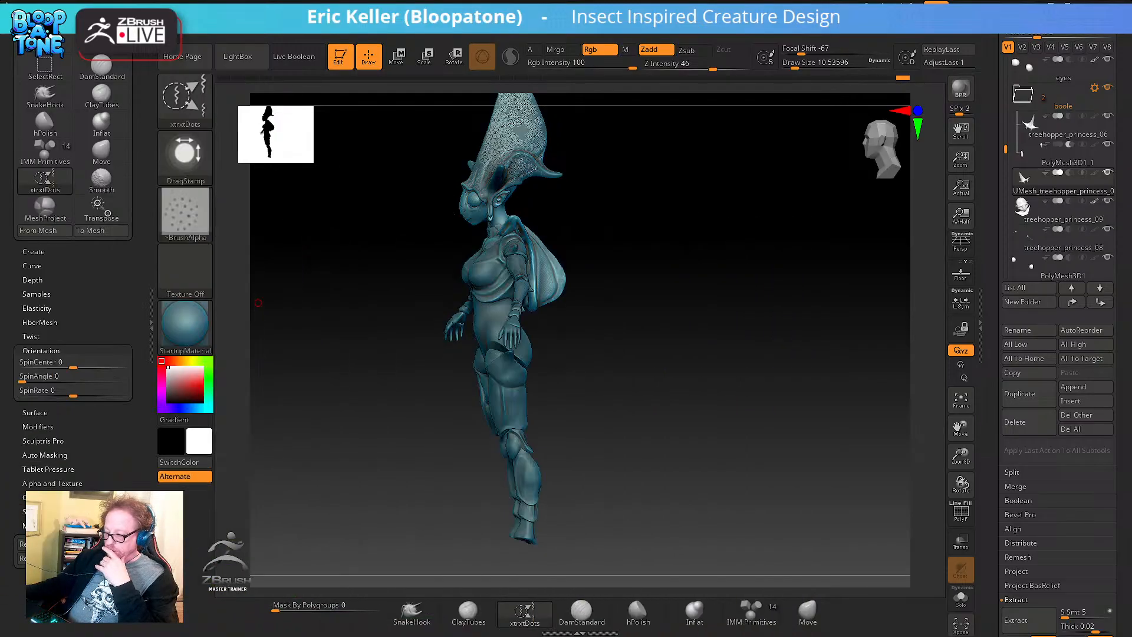
Hide the boole folder and check the pitted shell, horns and face up close from both sides
{"action": "left_click_drag", "start_coordinate": [635, 482], "coordinate": [653, 470]}
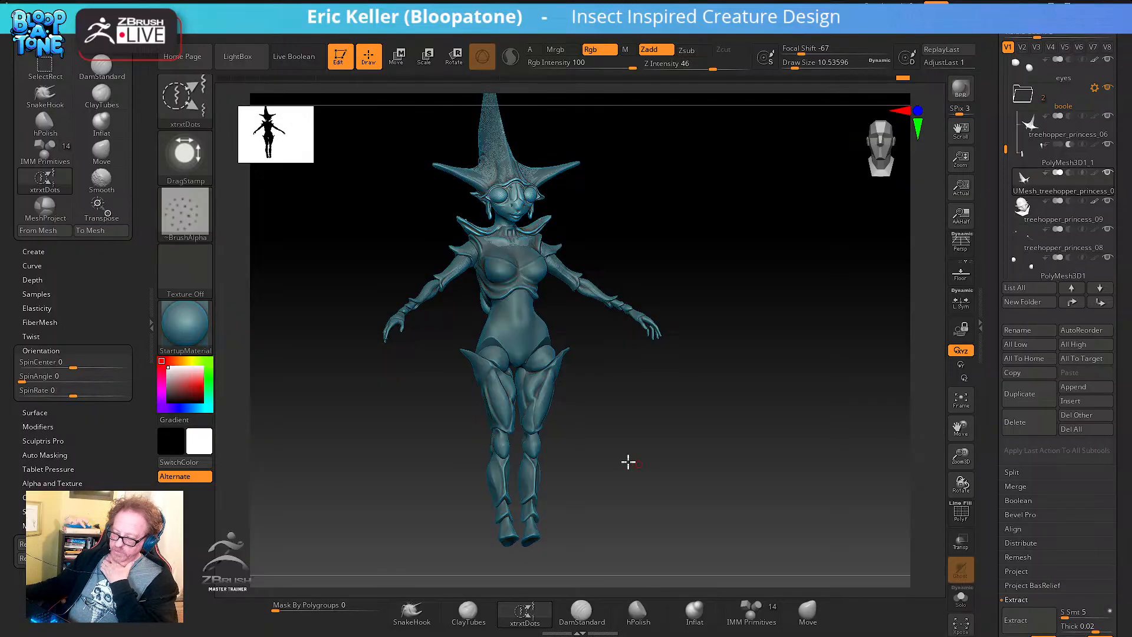
{"action": "left_click_drag", "start_coordinate": [627, 460], "coordinate": [614, 460]}
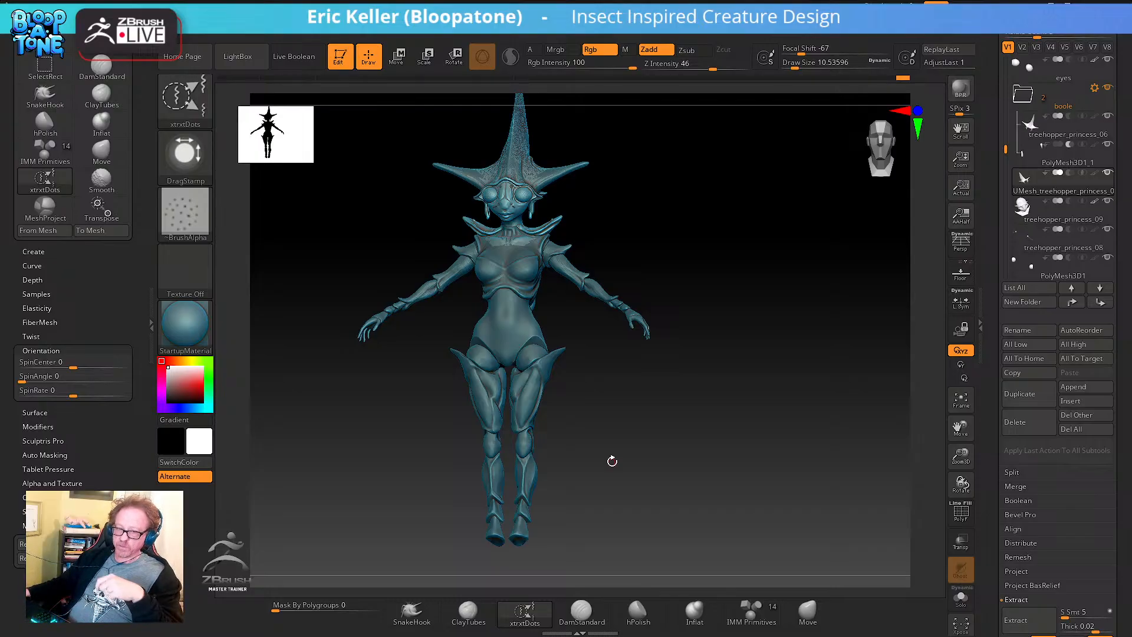
{"action": "mouse_move", "coordinate": [680, 434]}
{"action": "left_mouse_down"}
{"action": "mouse_move", "coordinate": [677, 460]}
{"action": "mouse_move", "coordinate": [655, 446]}
{"action": "left_mouse_up"}
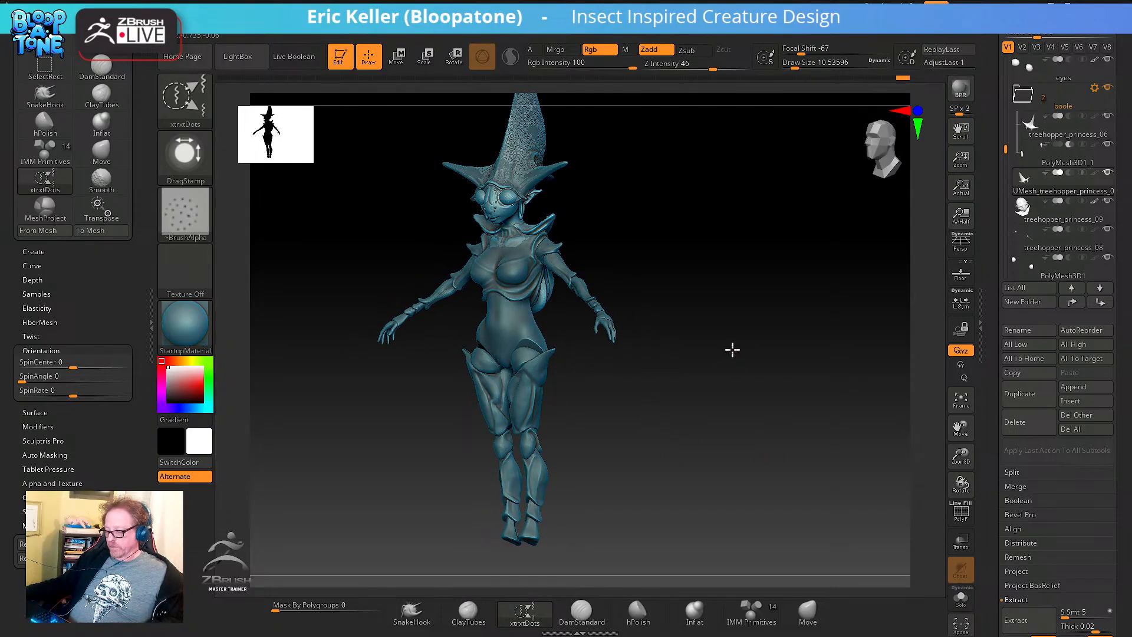
{"action": "mouse_move", "coordinate": [731, 350]}
{"action": "left_mouse_down", "text": "alt"}
{"action": "mouse_move", "coordinate": [794, 328]}
{"action": "mouse_move", "coordinate": [749, 450]}
{"action": "mouse_move", "coordinate": [740, 405]}
{"action": "mouse_move", "coordinate": [731, 409]}
{"action": "mouse_move", "coordinate": [781, 344]}
{"action": "left_mouse_up", "text": "alt"}
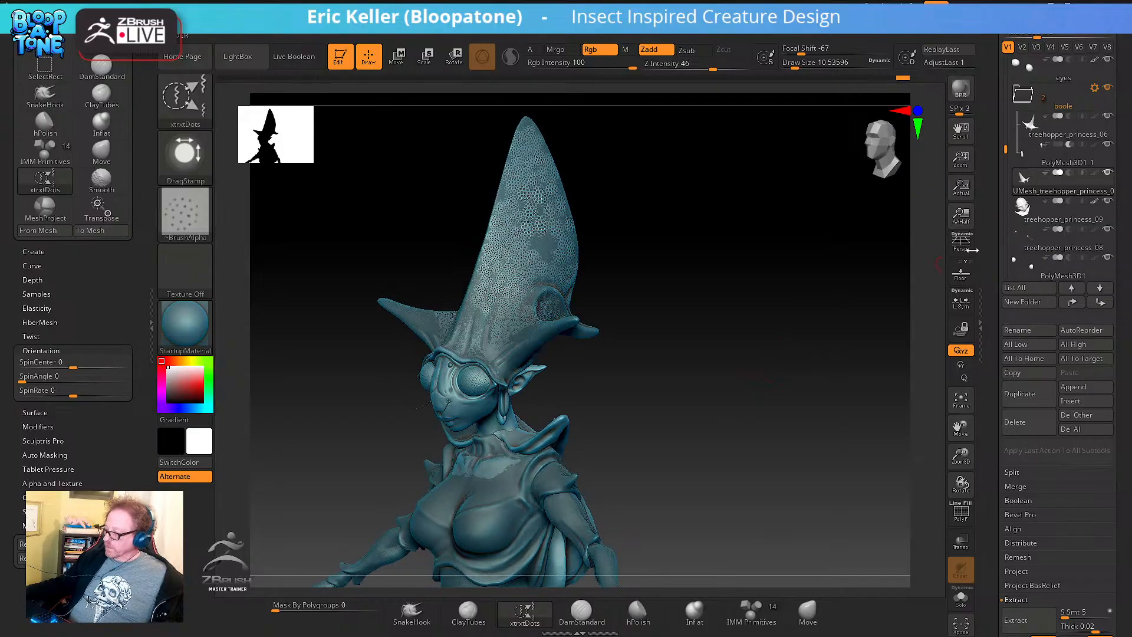
{"action": "left_click", "coordinate": [1107, 87]}
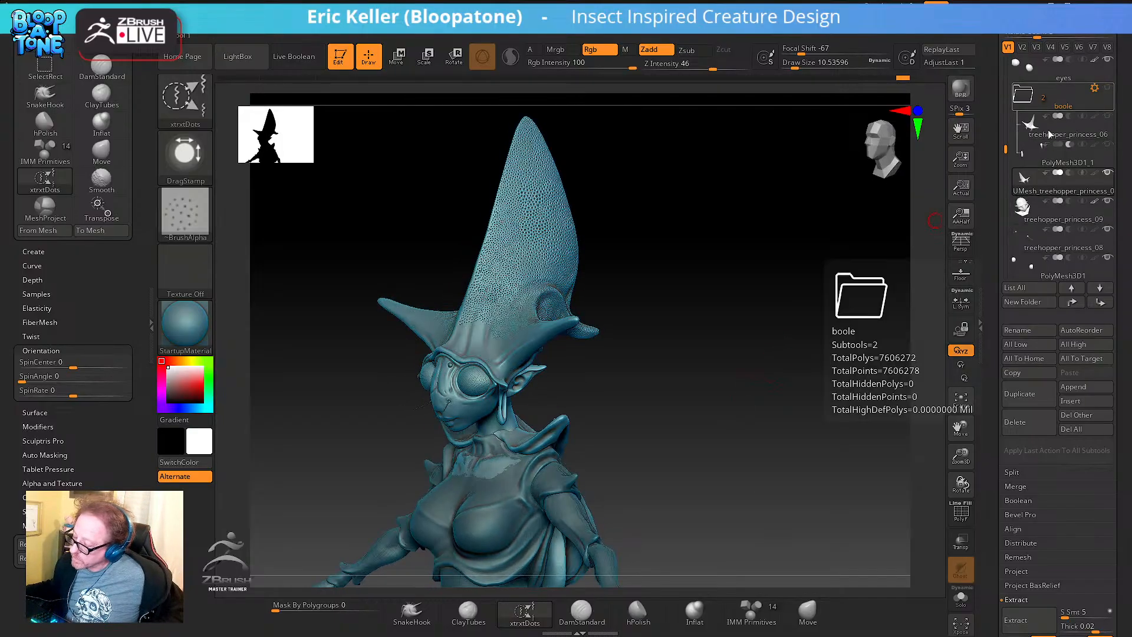
{"action": "mouse_move", "coordinate": [670, 355]}
{"action": "left_mouse_down"}
{"action": "mouse_move", "coordinate": [663, 351]}
{"action": "mouse_move", "coordinate": [677, 371]}
{"action": "mouse_move", "coordinate": [731, 369]}
{"action": "mouse_move", "coordinate": [705, 371]}
{"action": "mouse_move", "coordinate": [753, 404]}
{"action": "mouse_move", "coordinate": [775, 464]}
{"action": "mouse_move", "coordinate": [785, 461]}
{"action": "left_mouse_up"}
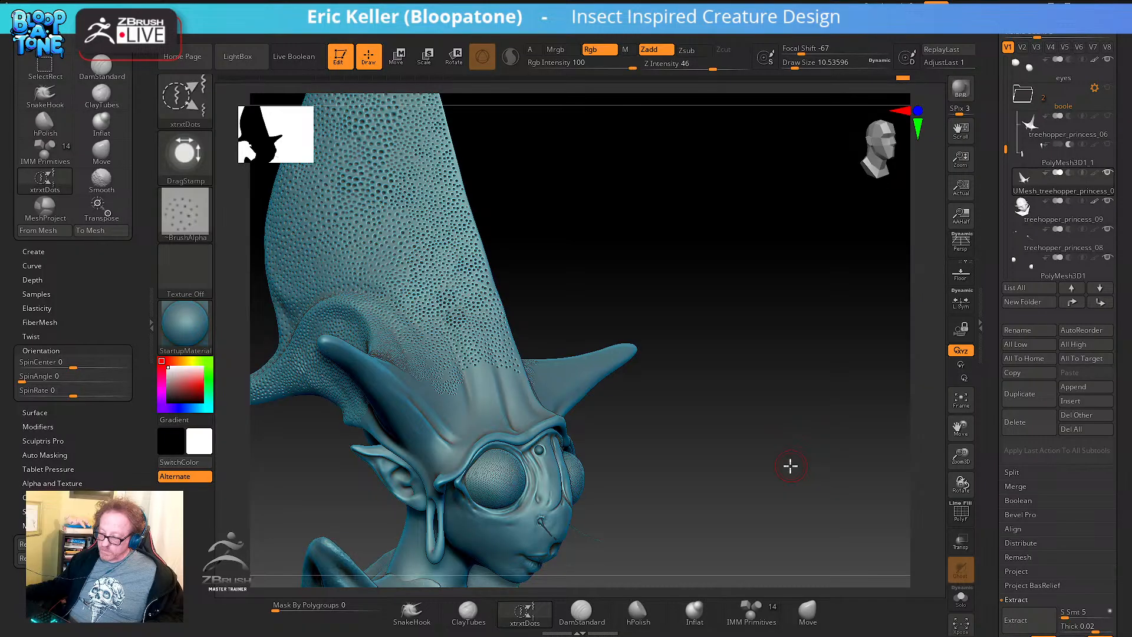
{"action": "left_click_drag", "start_coordinate": [791, 465], "coordinate": [808, 480]}
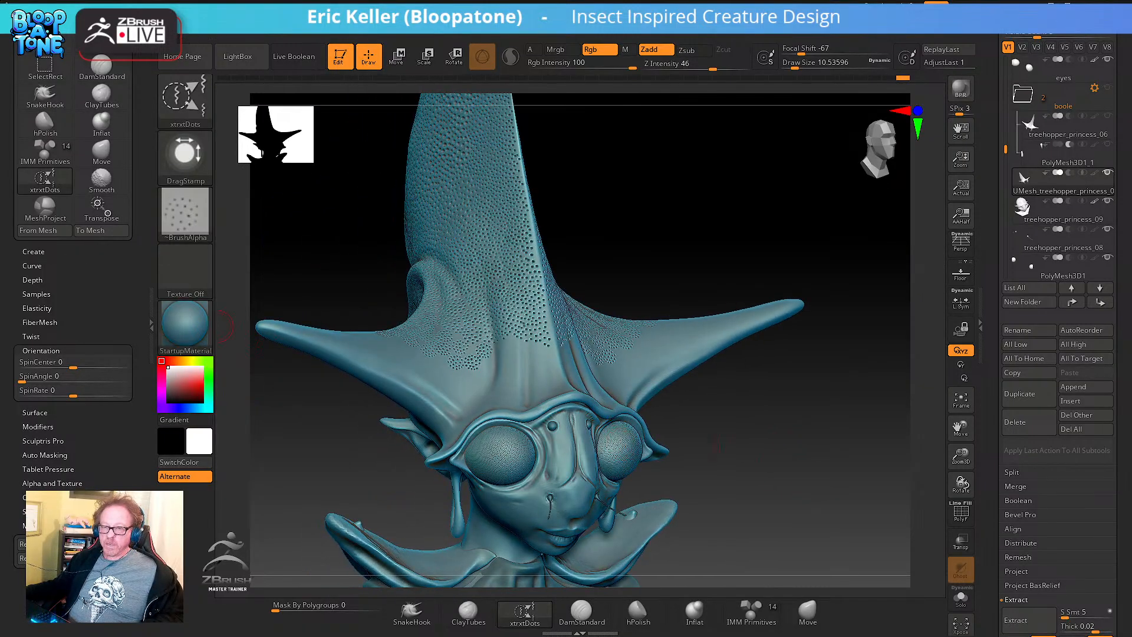